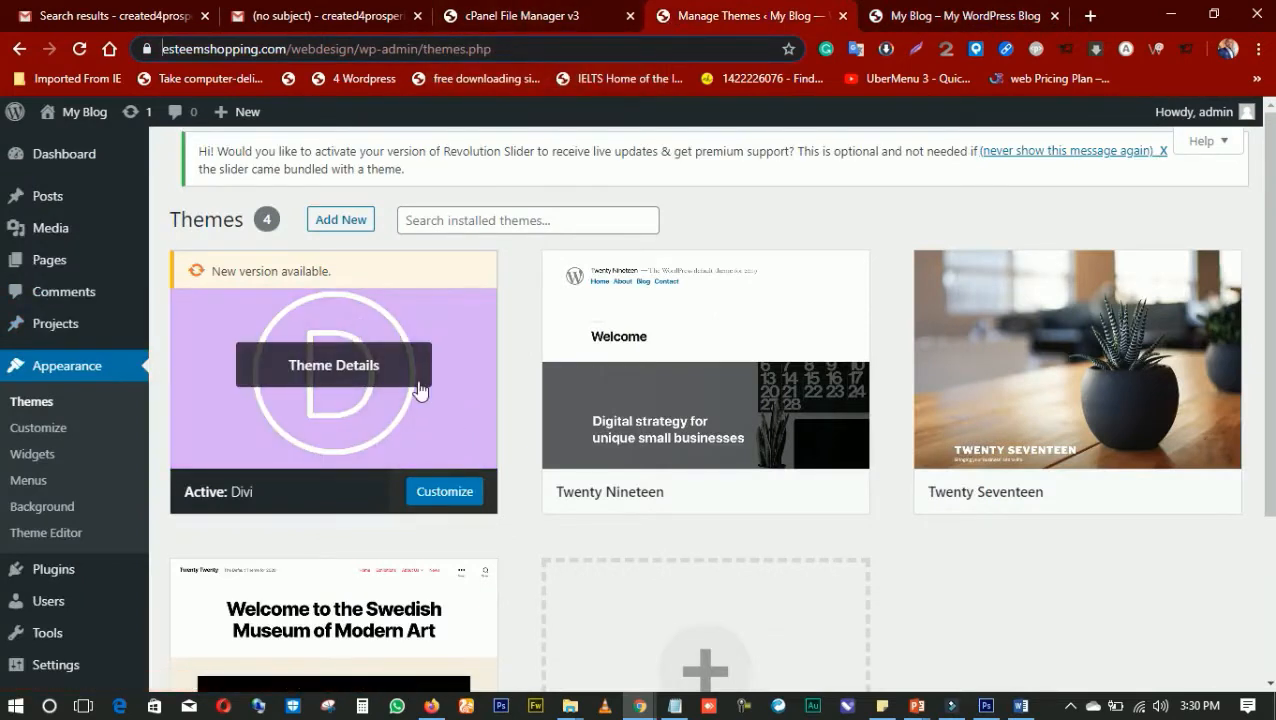
Open the Updates section of the Divi Theme Options, where the username and API key are entered
{"action": "scroll", "coordinate": [405, 382], "scroll_direction": "down", "scroll_amount": 3}
{"action": "scroll", "coordinate": [400, 370], "scroll_direction": "up", "scroll_amount": 2}
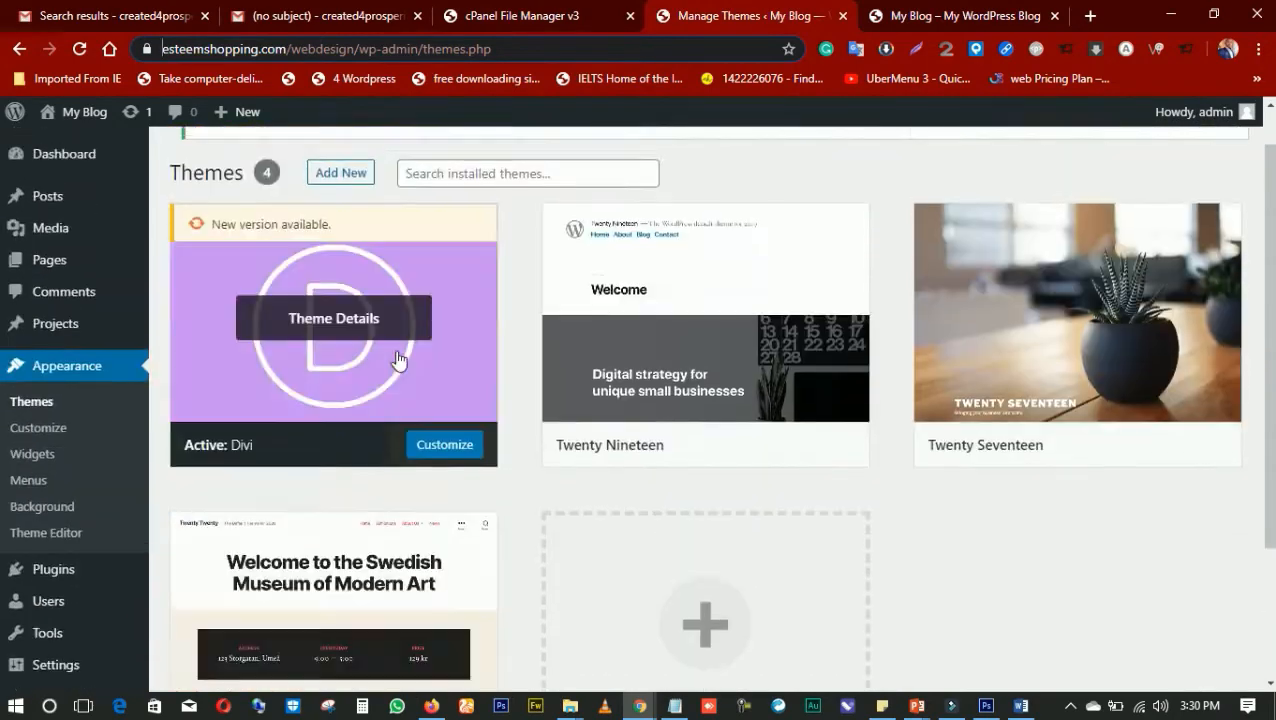
{"action": "scroll", "coordinate": [397, 360], "scroll_direction": "down", "scroll_amount": 2}
{"action": "mouse_move", "coordinate": [47, 641]}
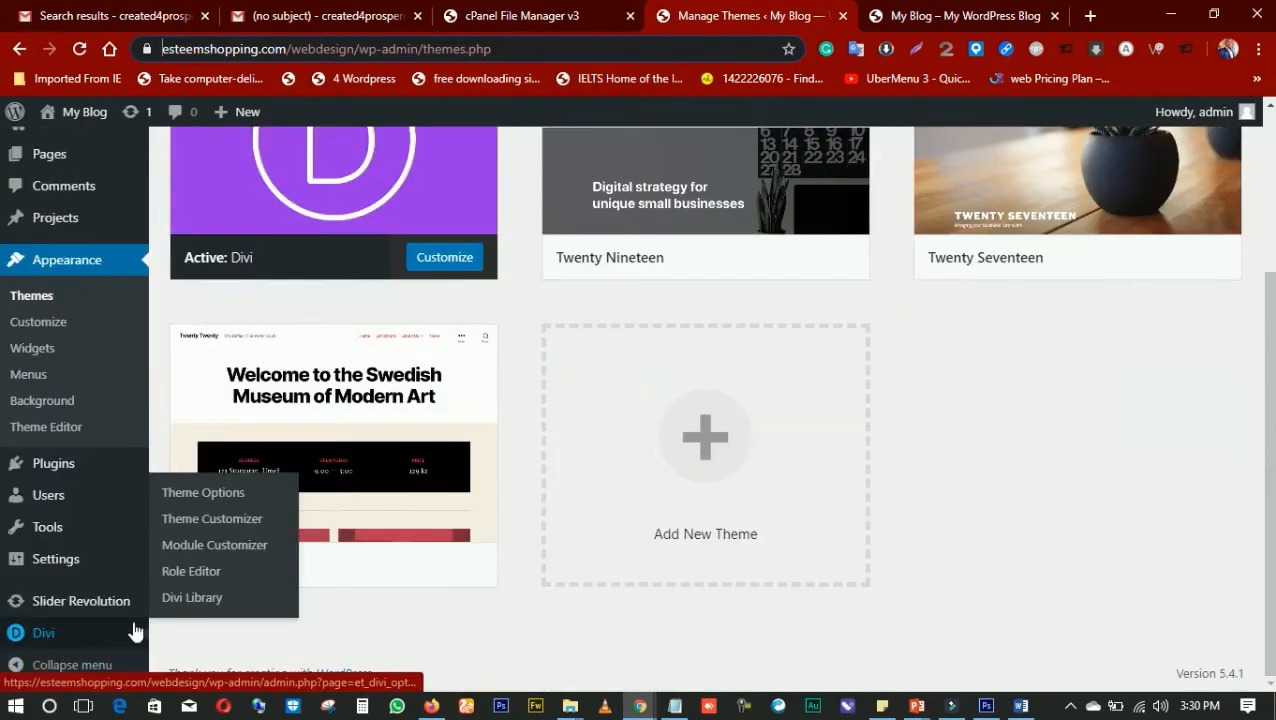
{"action": "left_click", "coordinate": [217, 500]}
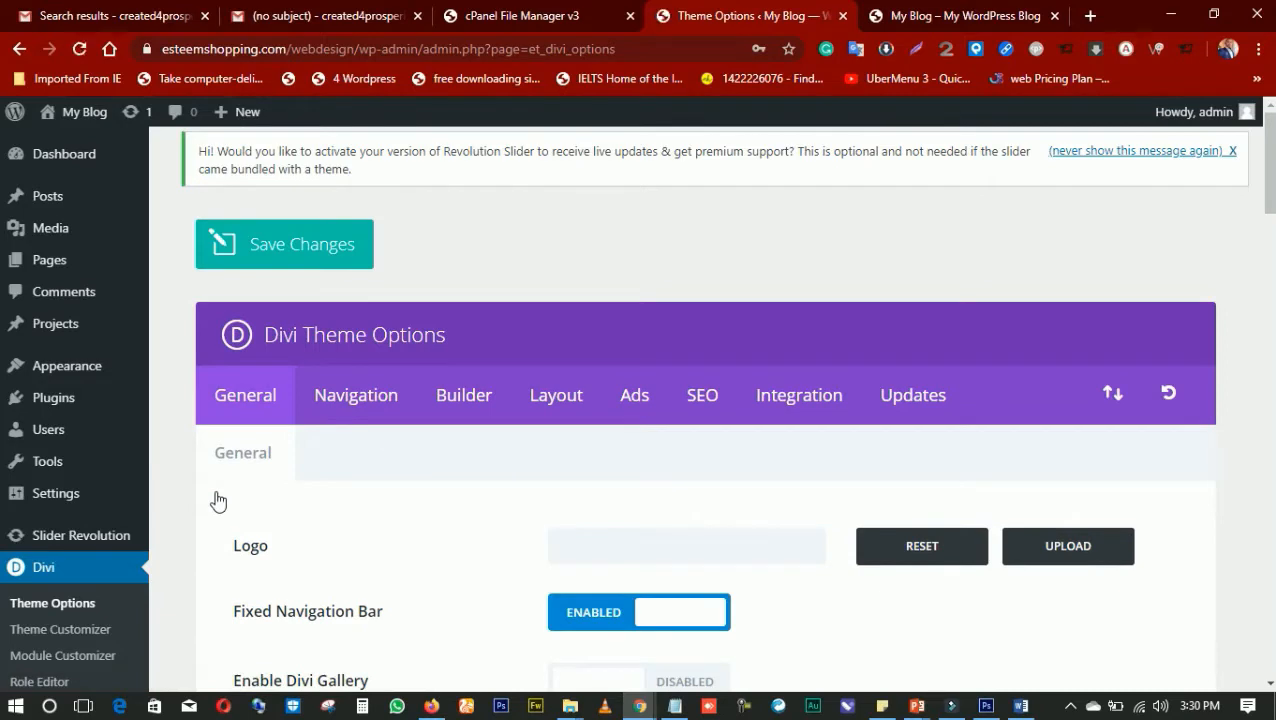
{"action": "left_click", "coordinate": [896, 418]}
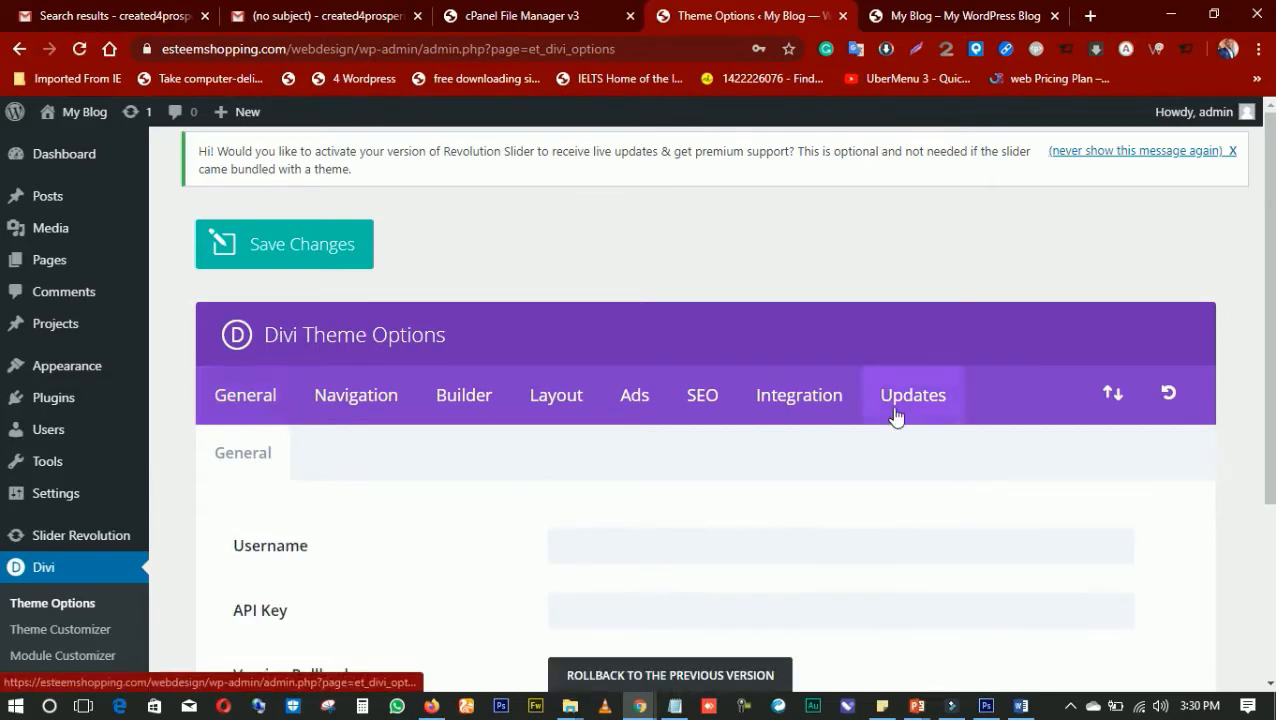
{"action": "scroll", "coordinate": [841, 405], "scroll_direction": "down", "scroll_amount": 2}
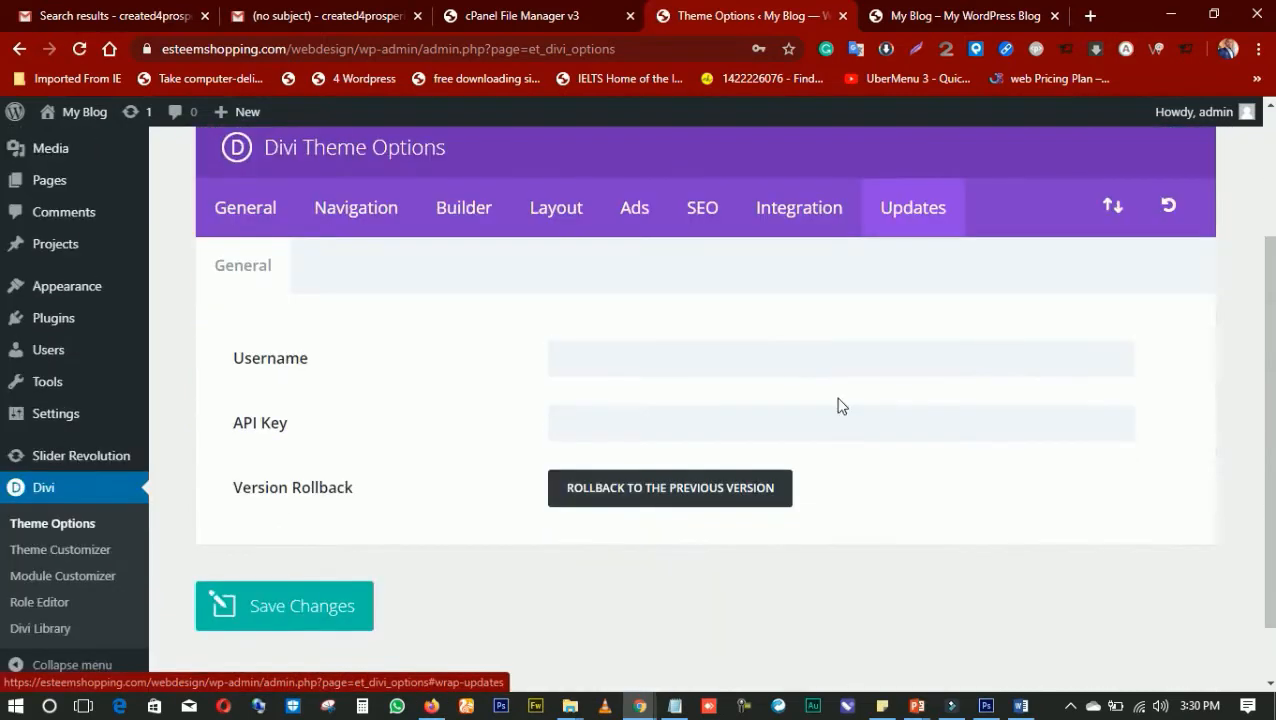
{"action": "left_click", "coordinate": [695, 362]}
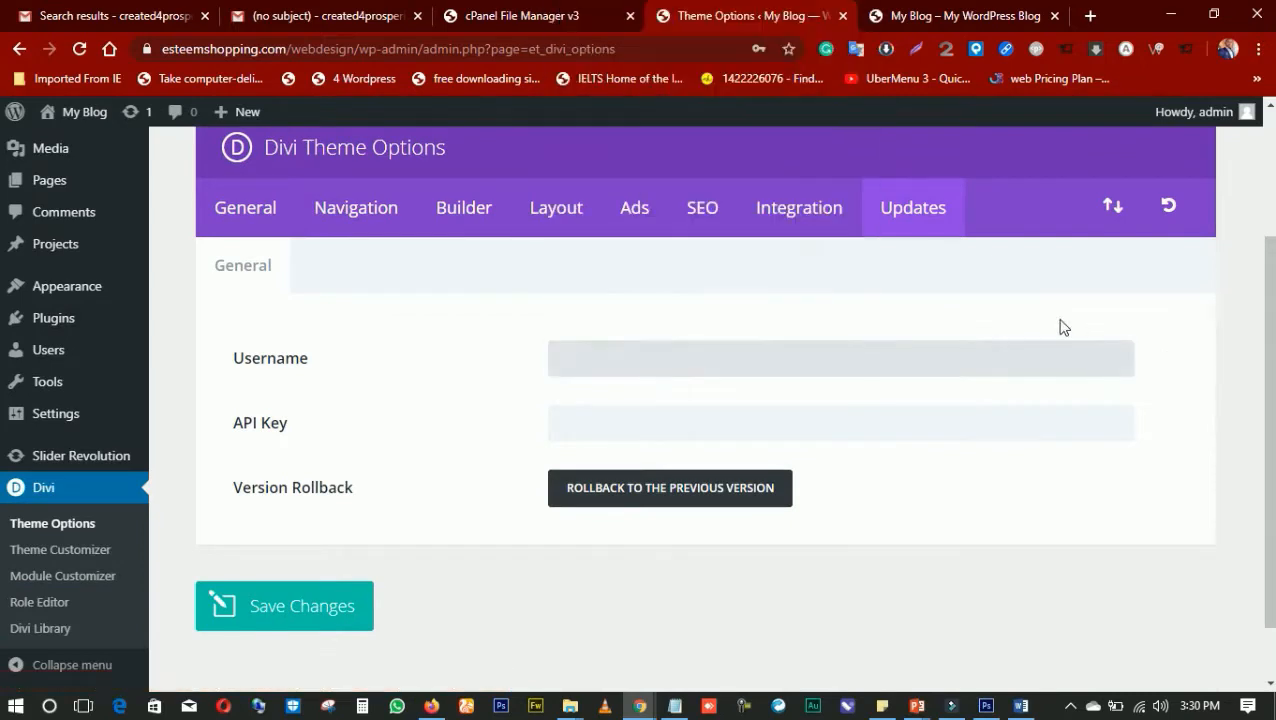
{"action": "left_click", "coordinate": [1063, 327]}
{"action": "left_click_drag", "start_coordinate": [312, 360], "coordinate": [219, 357]}
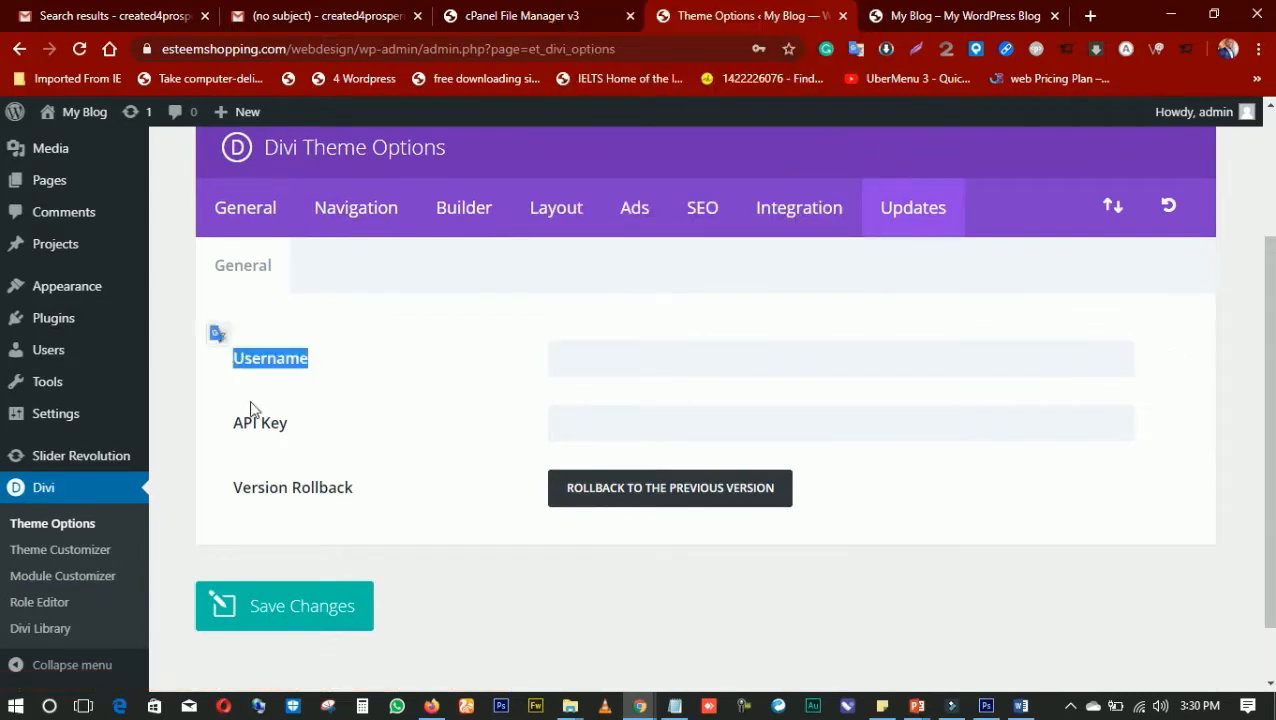
{"action": "left_click_drag", "start_coordinate": [311, 428], "coordinate": [208, 430]}
{"action": "left_click", "coordinate": [317, 420]}
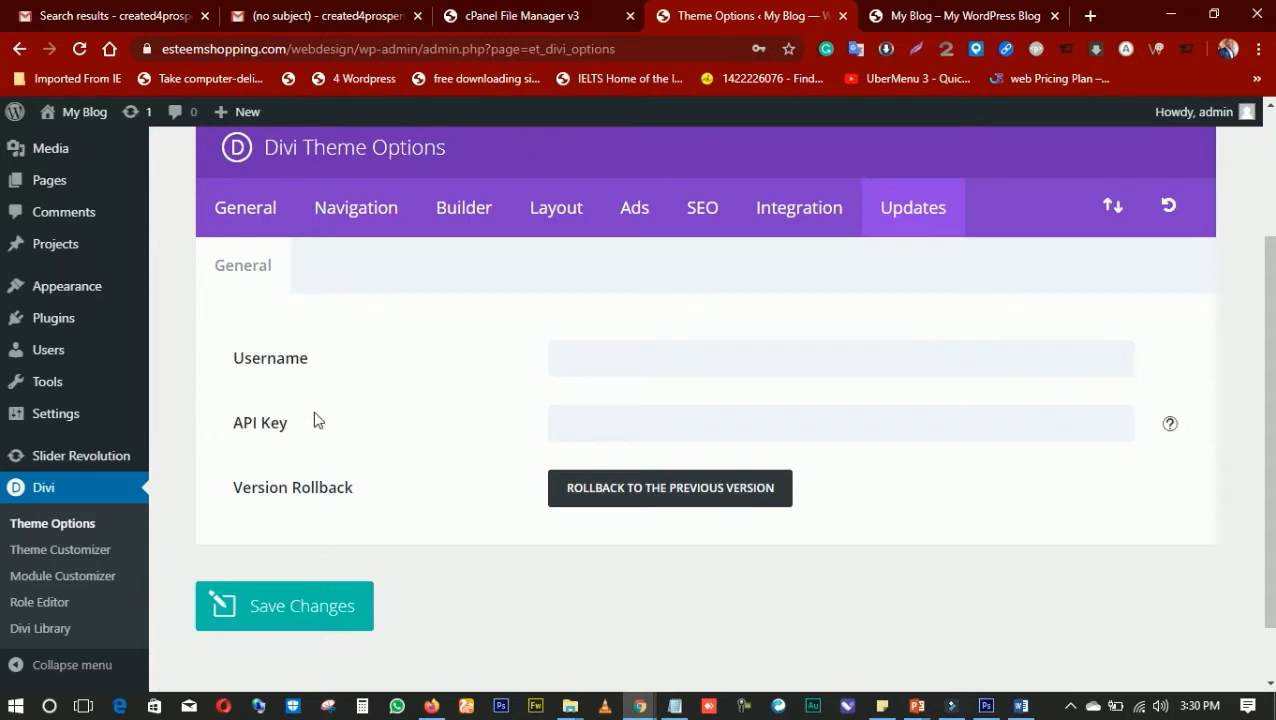
{"action": "left_click", "coordinate": [565, 369]}
{"action": "left_click", "coordinate": [491, 382]}
{"action": "left_click_drag", "start_coordinate": [248, 358], "coordinate": [320, 362]}
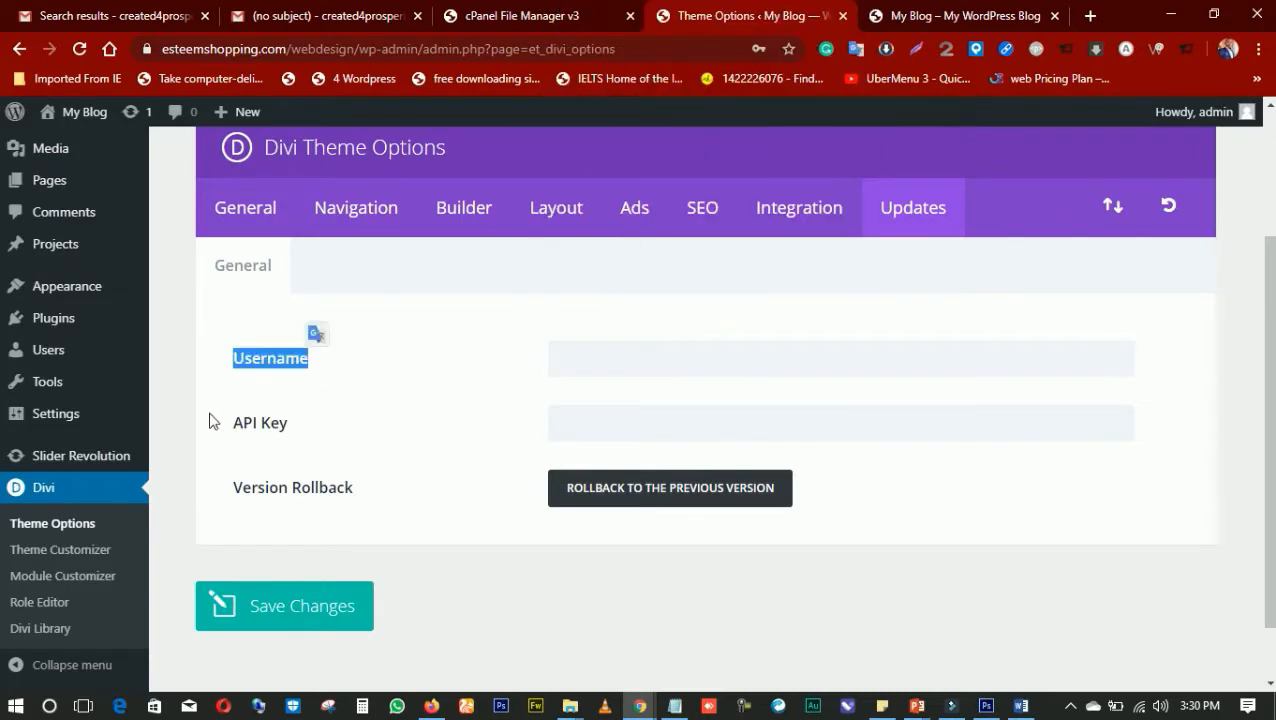
{"action": "left_click_drag", "start_coordinate": [208, 421], "coordinate": [322, 427]}
{"action": "left_click", "coordinate": [391, 440]}
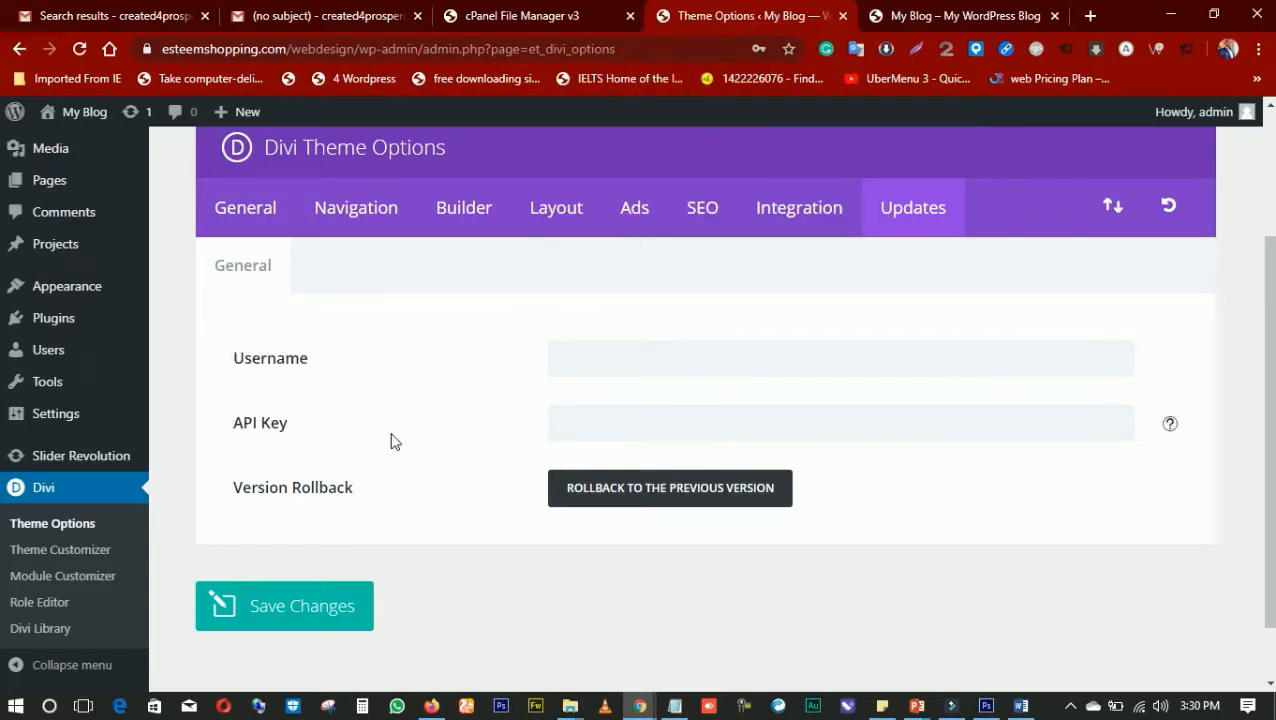
Fill in the account username and API key for Divi updates and save the theme options
{"action": "left_click", "coordinate": [665, 427]}
{"action": "key", "text": "ctrl+v"}
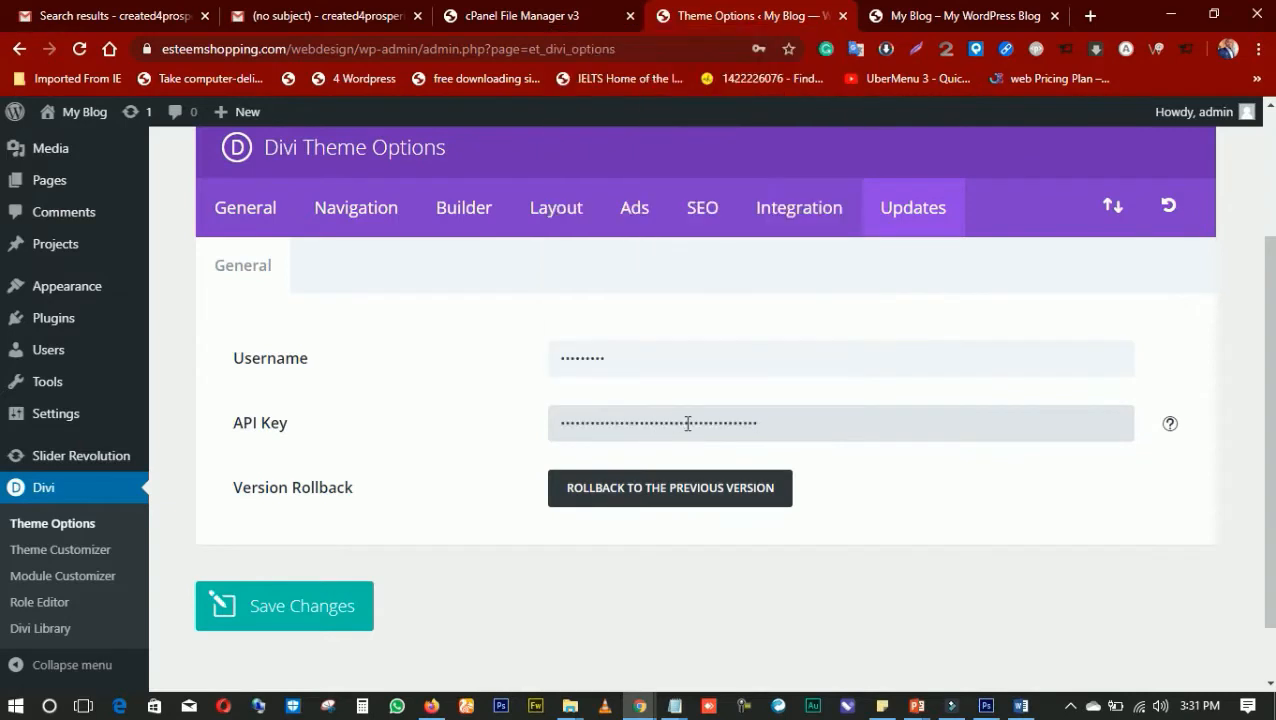
{"action": "left_click", "coordinate": [419, 412]}
{"action": "left_click", "coordinate": [292, 612]}
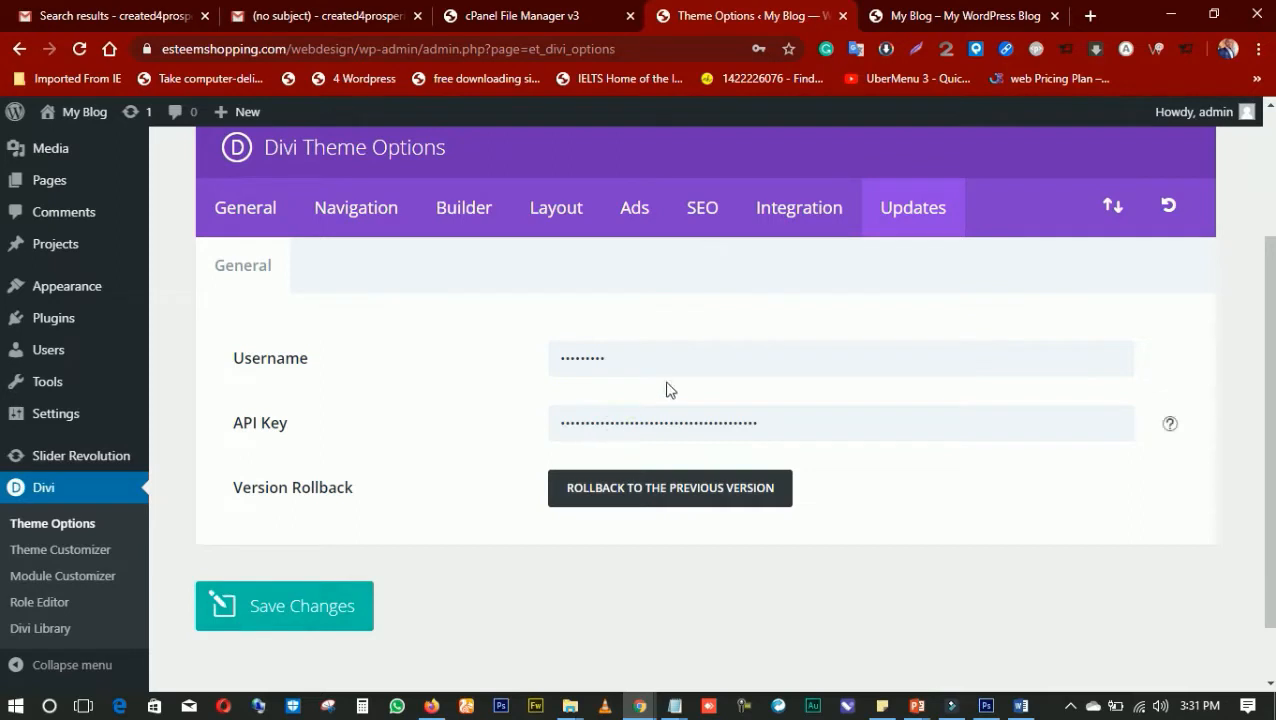
Return from the Divi Theme Options to the WordPress admin dashboard
{"action": "scroll", "coordinate": [668, 400], "scroll_direction": "down", "scroll_amount": 1}
{"action": "scroll", "coordinate": [490, 425], "scroll_direction": "up", "scroll_amount": 1}
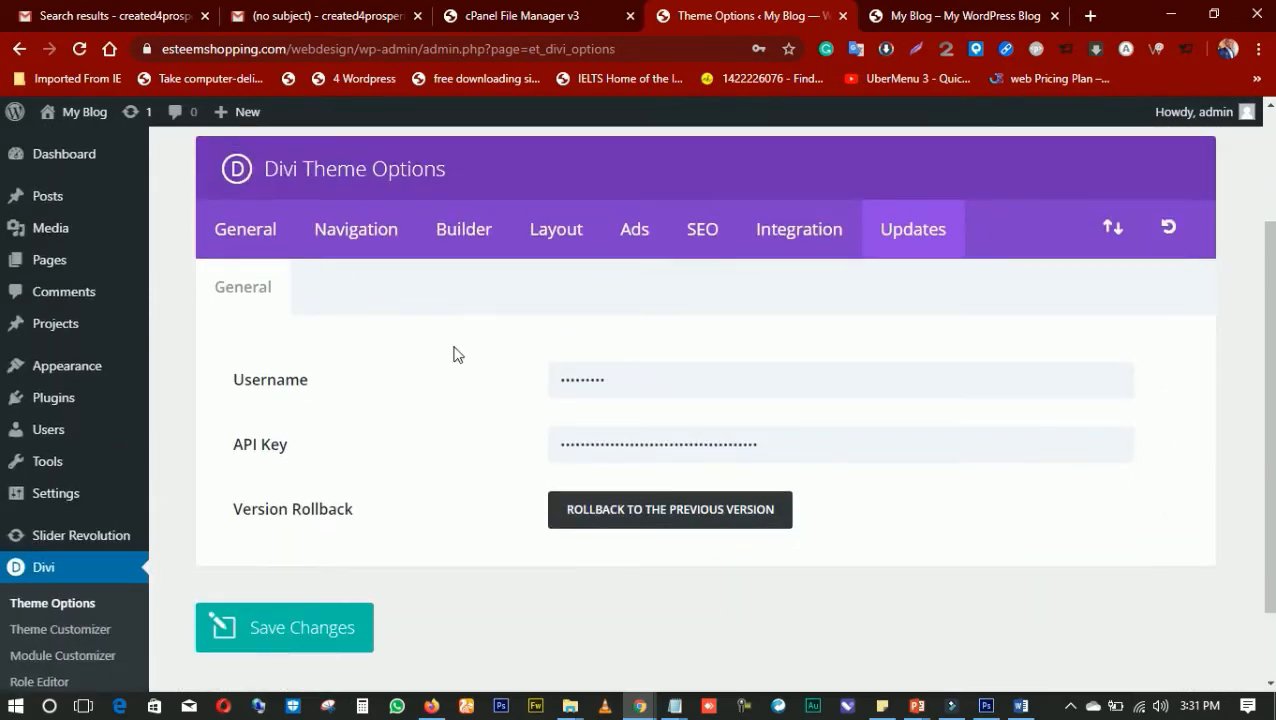
{"action": "scroll", "coordinate": [455, 355], "scroll_direction": "up", "scroll_amount": 2}
{"action": "left_click", "coordinate": [86, 163]}
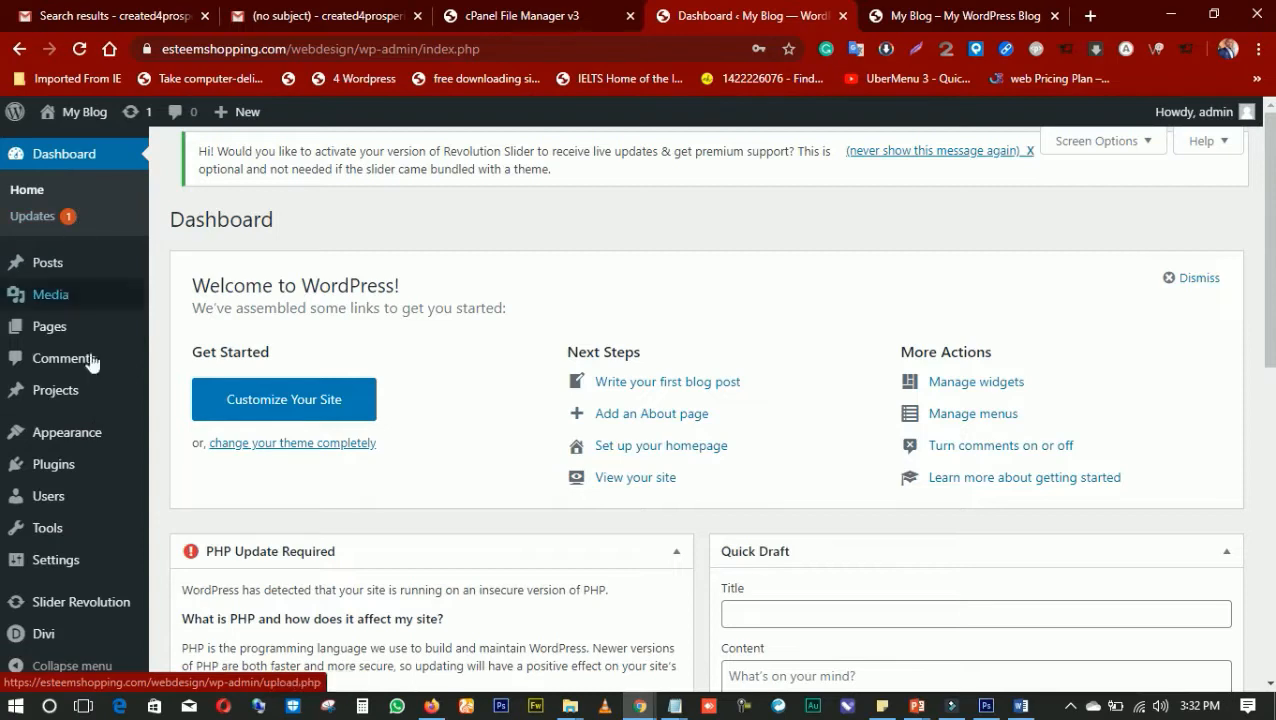
{"action": "mouse_move", "coordinate": [55, 565]}
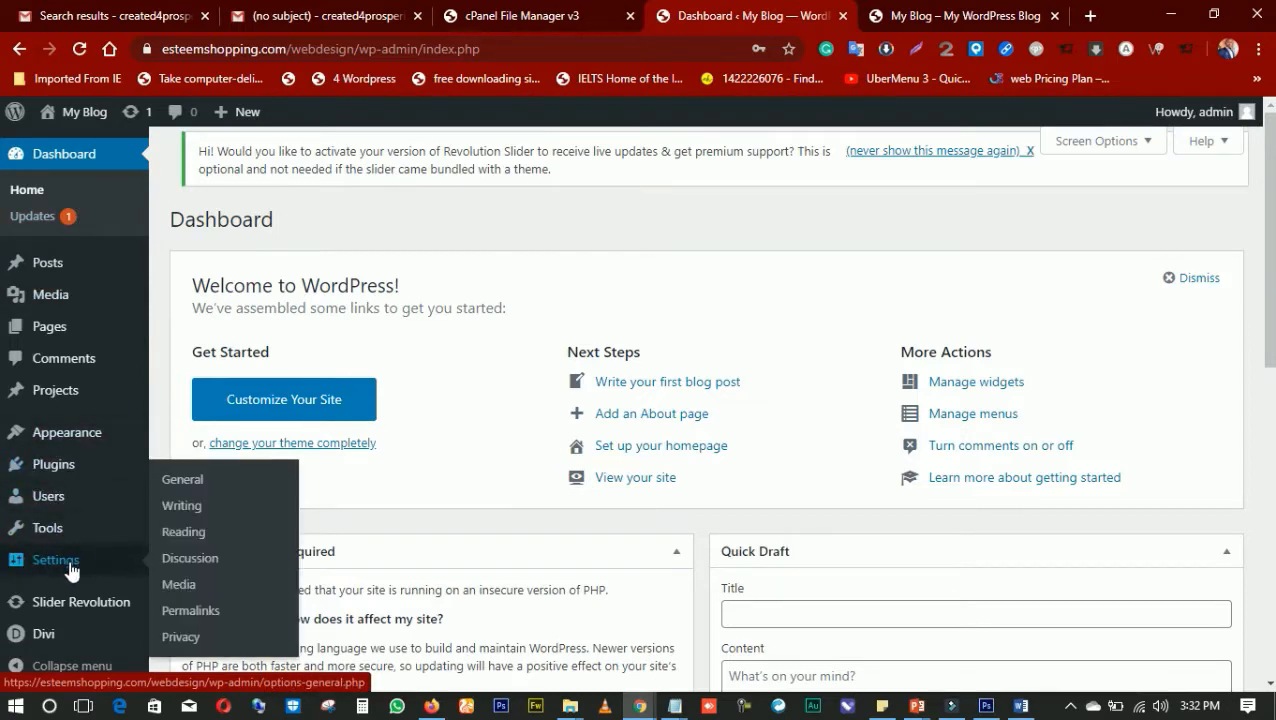
Switch to the live blog and examine what its front page displays
{"action": "left_click", "coordinate": [940, 20]}
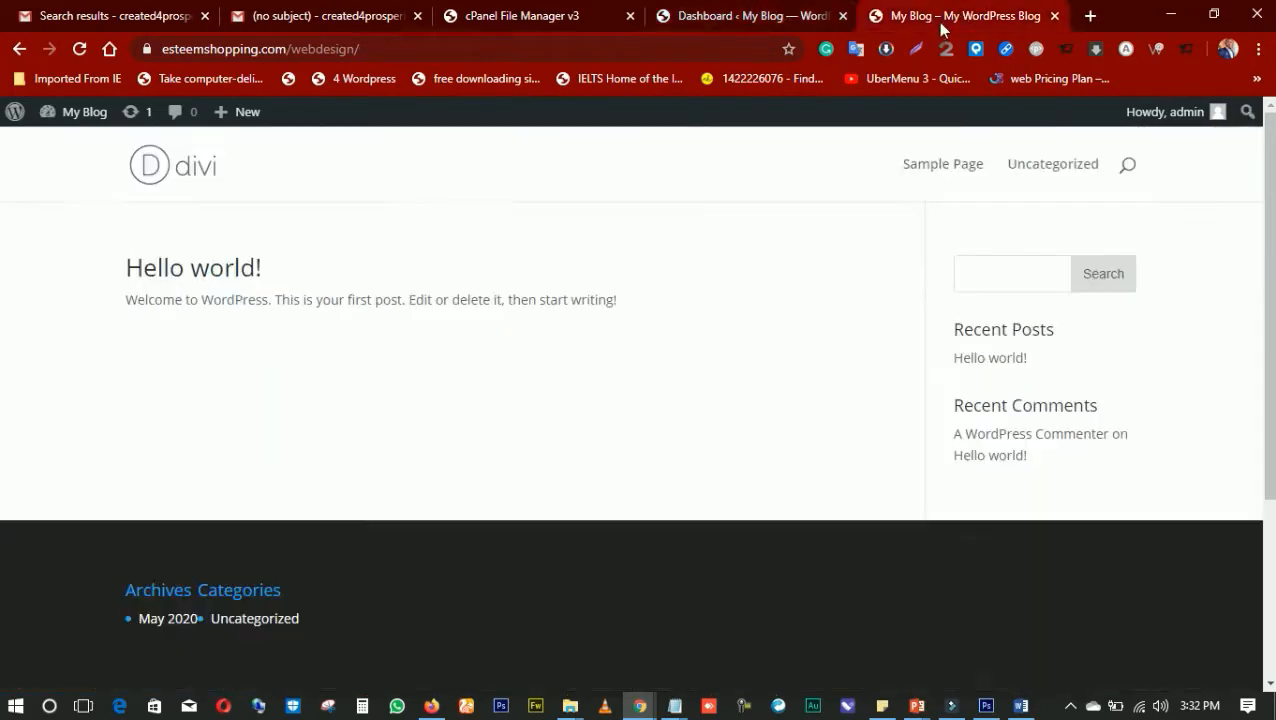
{"action": "scroll", "coordinate": [437, 303], "scroll_direction": "down", "scroll_amount": 3}
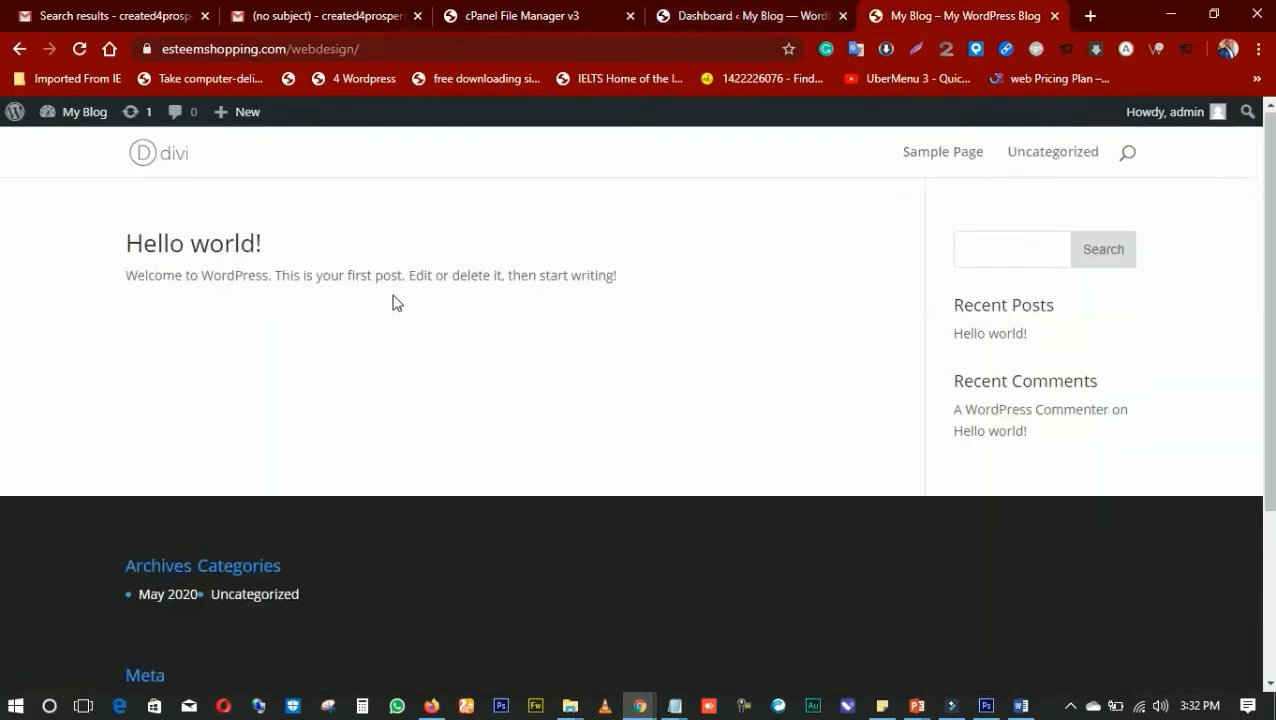
{"action": "scroll", "coordinate": [425, 335], "scroll_direction": "up", "scroll_amount": 3}
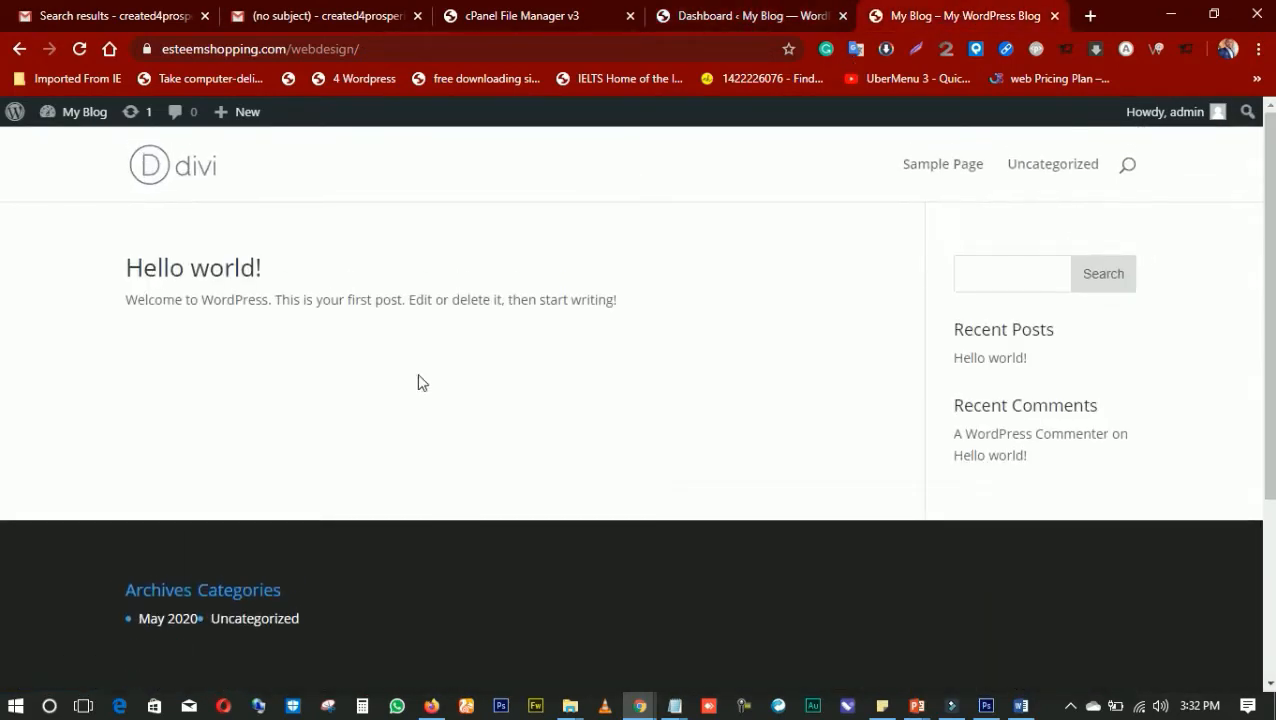
{"action": "scroll", "coordinate": [450, 353], "scroll_direction": "down", "scroll_amount": 3}
{"action": "scroll", "coordinate": [458, 353], "scroll_direction": "up", "scroll_amount": 3}
{"action": "left_click", "coordinate": [730, 16]}
{"action": "left_click", "coordinate": [912, 18]}
{"action": "left_click", "coordinate": [300, 16]}
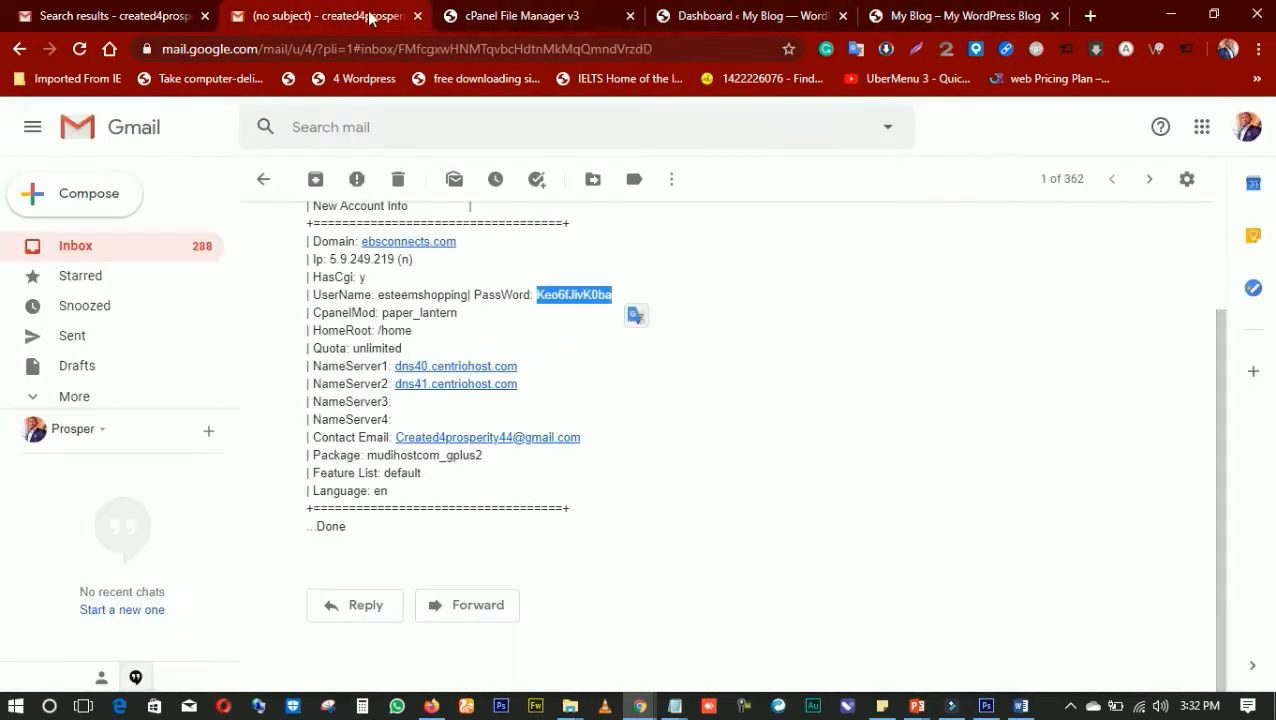
{"action": "left_click", "coordinate": [474, 16]}
{"action": "left_click", "coordinate": [700, 18]}
{"action": "left_click", "coordinate": [912, 18]}
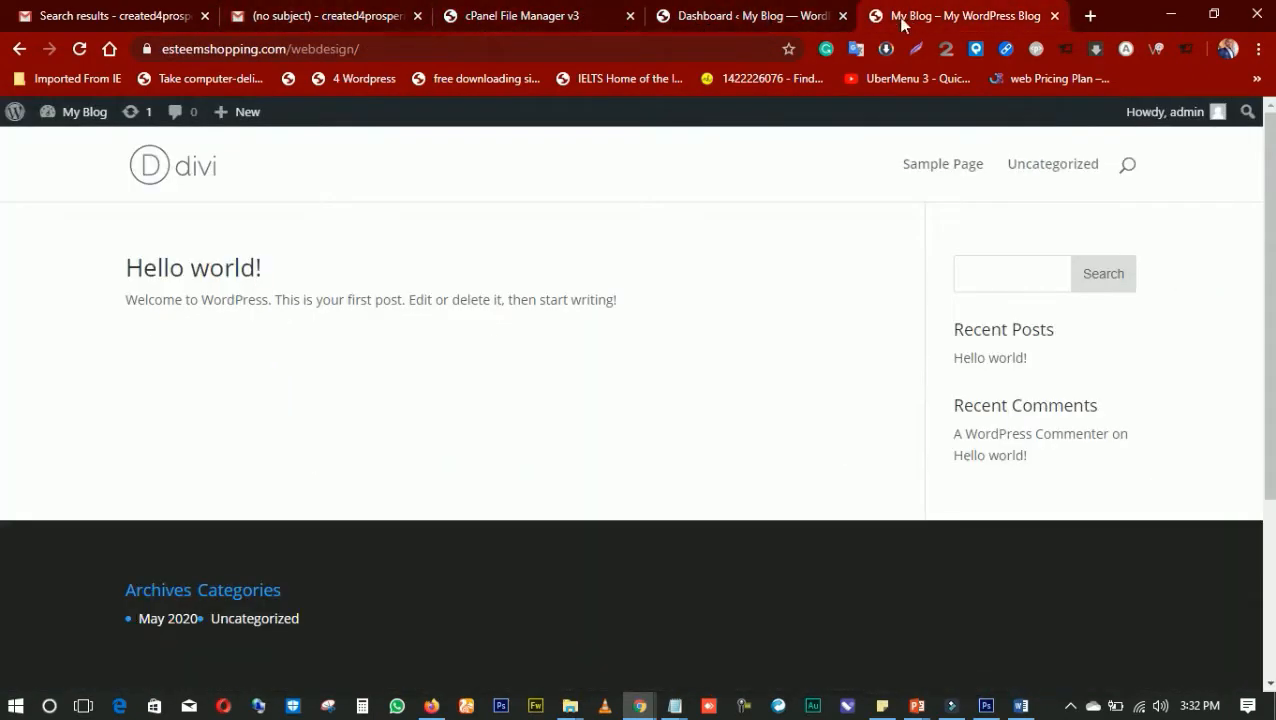
Go back to the WordPress admin and open the Reading settings
{"action": "left_click", "coordinate": [750, 17]}
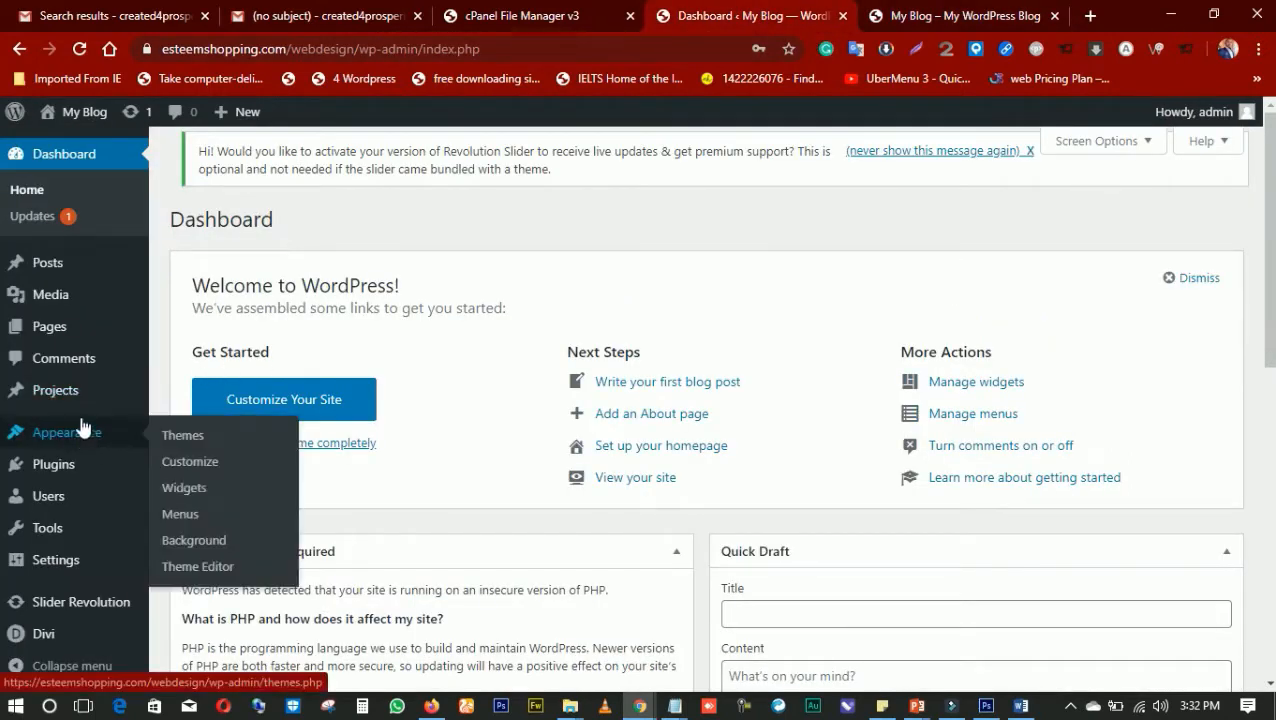
{"action": "mouse_move", "coordinate": [66, 322]}
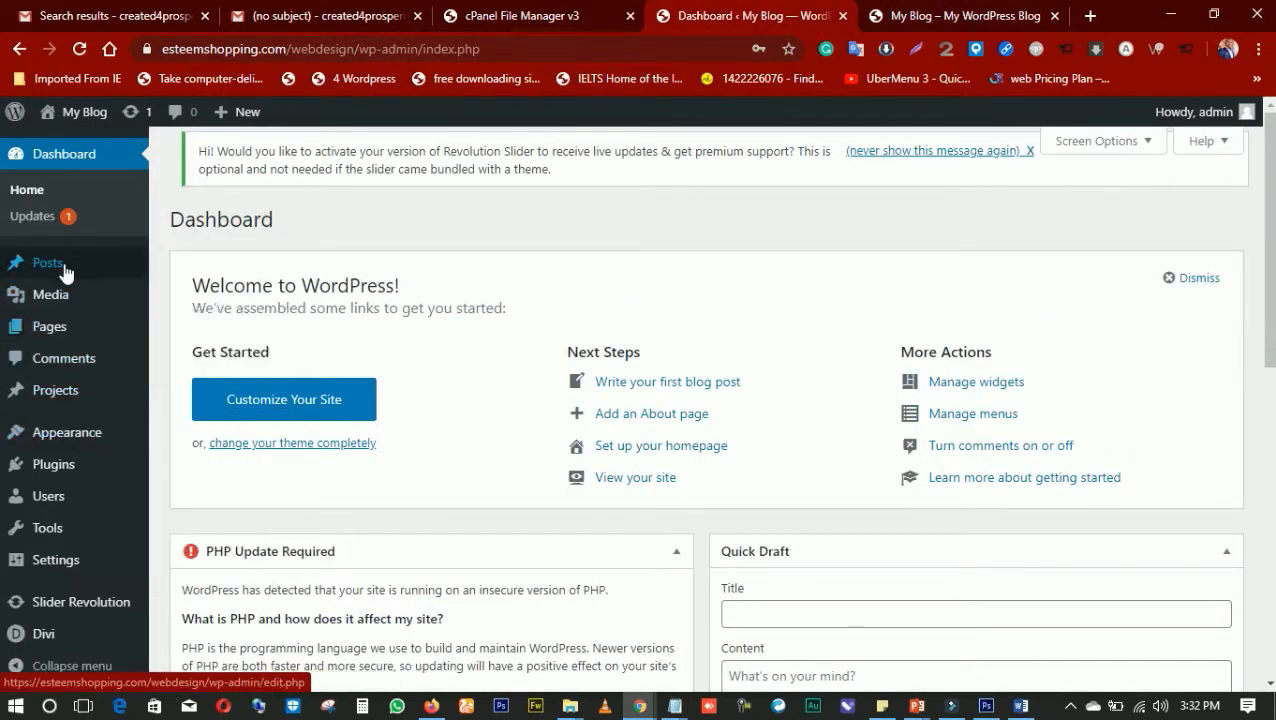
{"action": "mouse_move", "coordinate": [65, 272]}
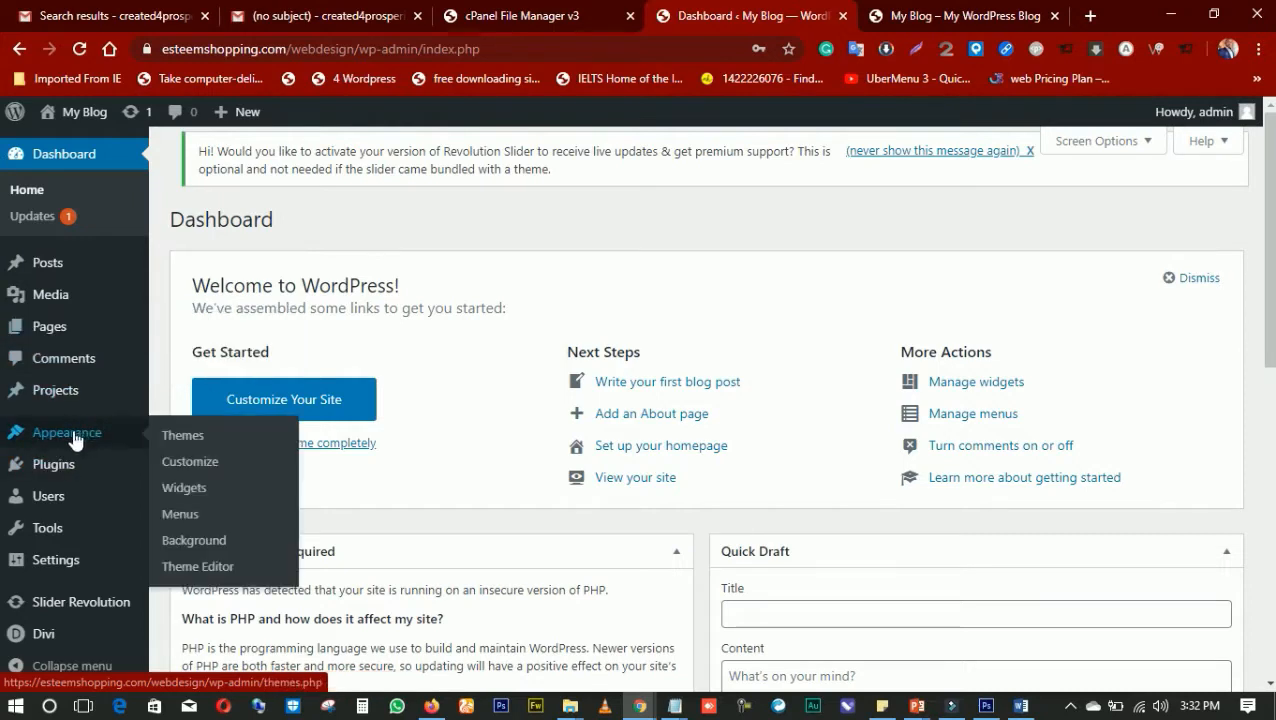
{"action": "mouse_move", "coordinate": [50, 570]}
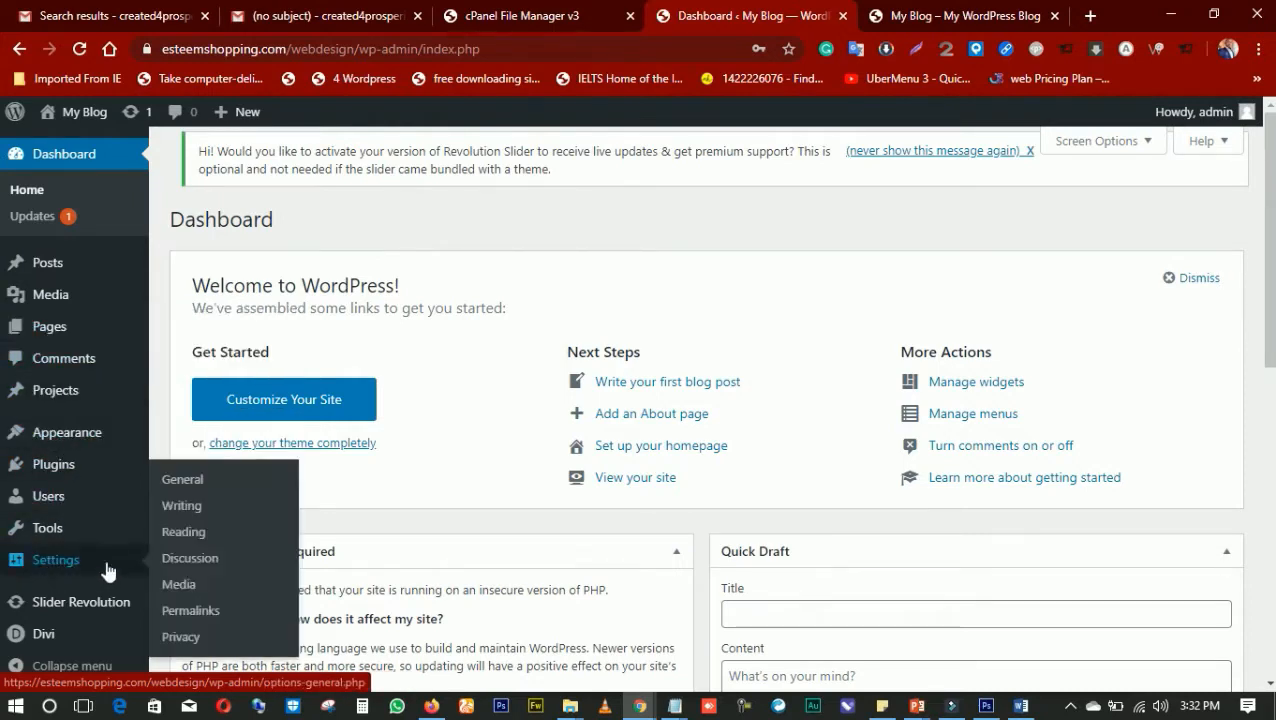
{"action": "left_click", "coordinate": [206, 536]}
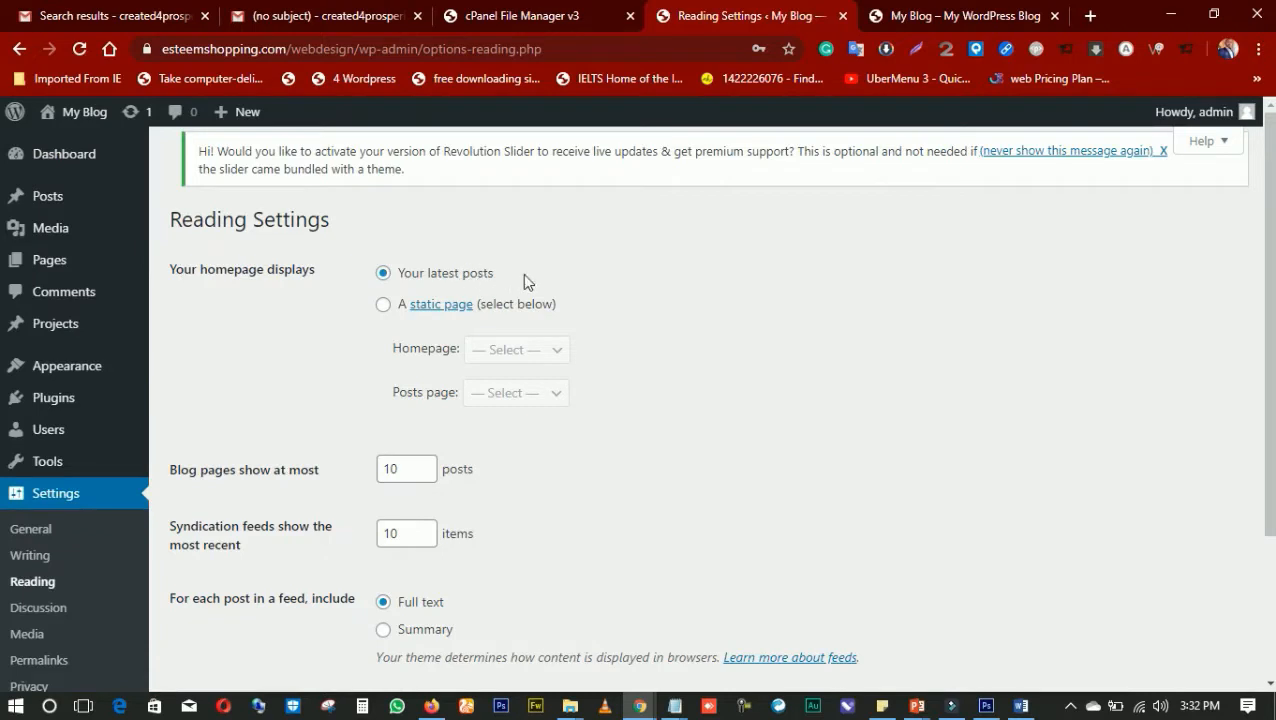
Make the homepage display a static page, choose Sample Page as the homepage, and save the reading settings
{"action": "left_click", "coordinate": [383, 305]}
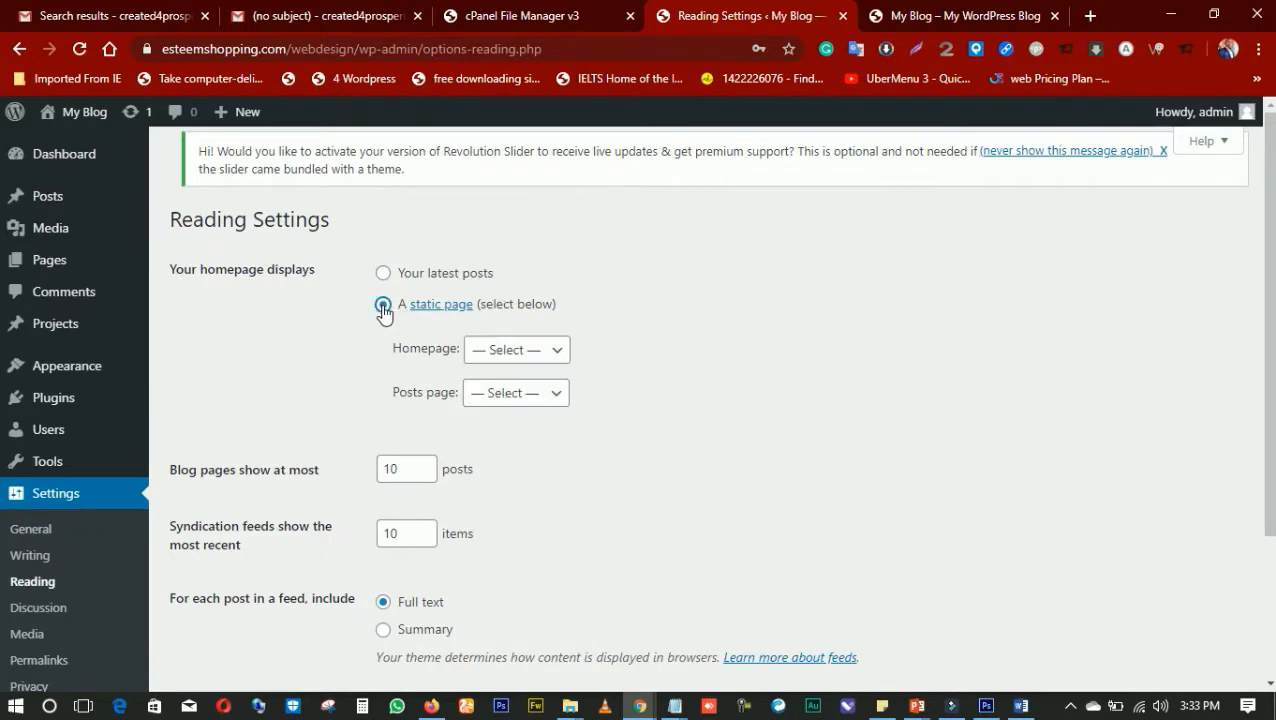
{"action": "left_click", "coordinate": [505, 352]}
{"action": "left_click", "coordinate": [622, 356]}
{"action": "left_click", "coordinate": [519, 362]}
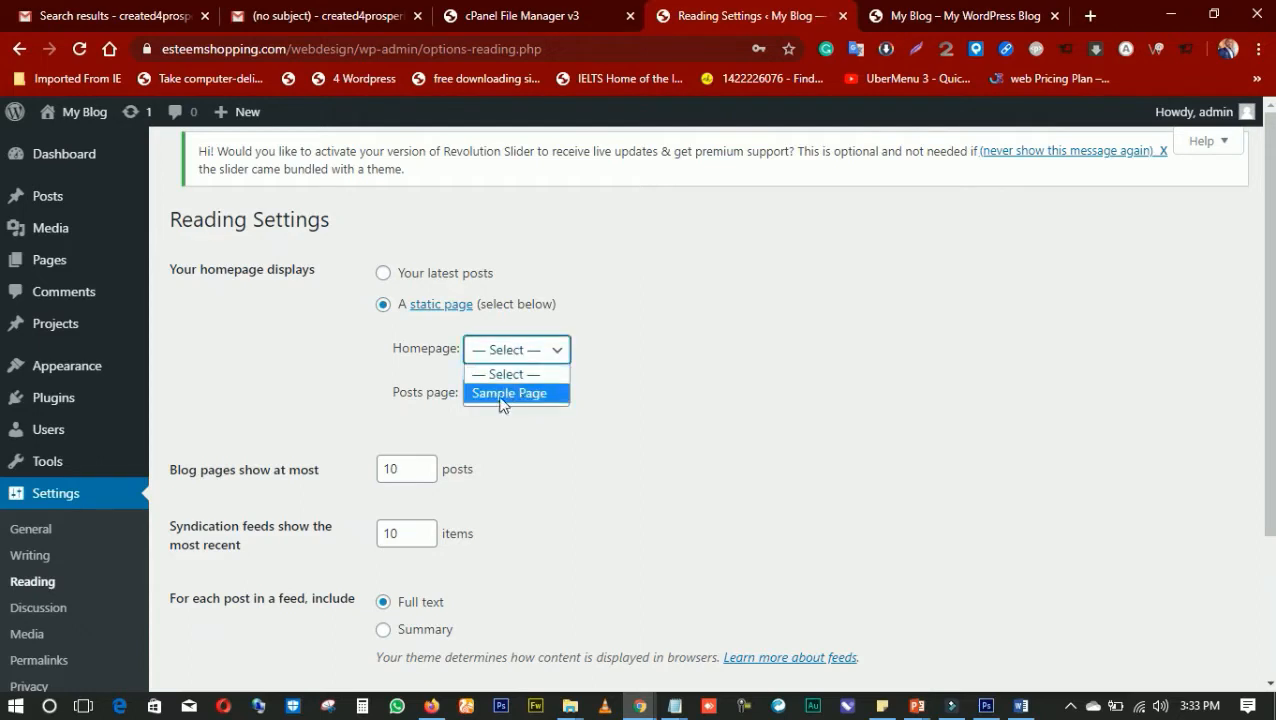
{"action": "left_click", "coordinate": [503, 394]}
{"action": "left_click", "coordinate": [515, 394]}
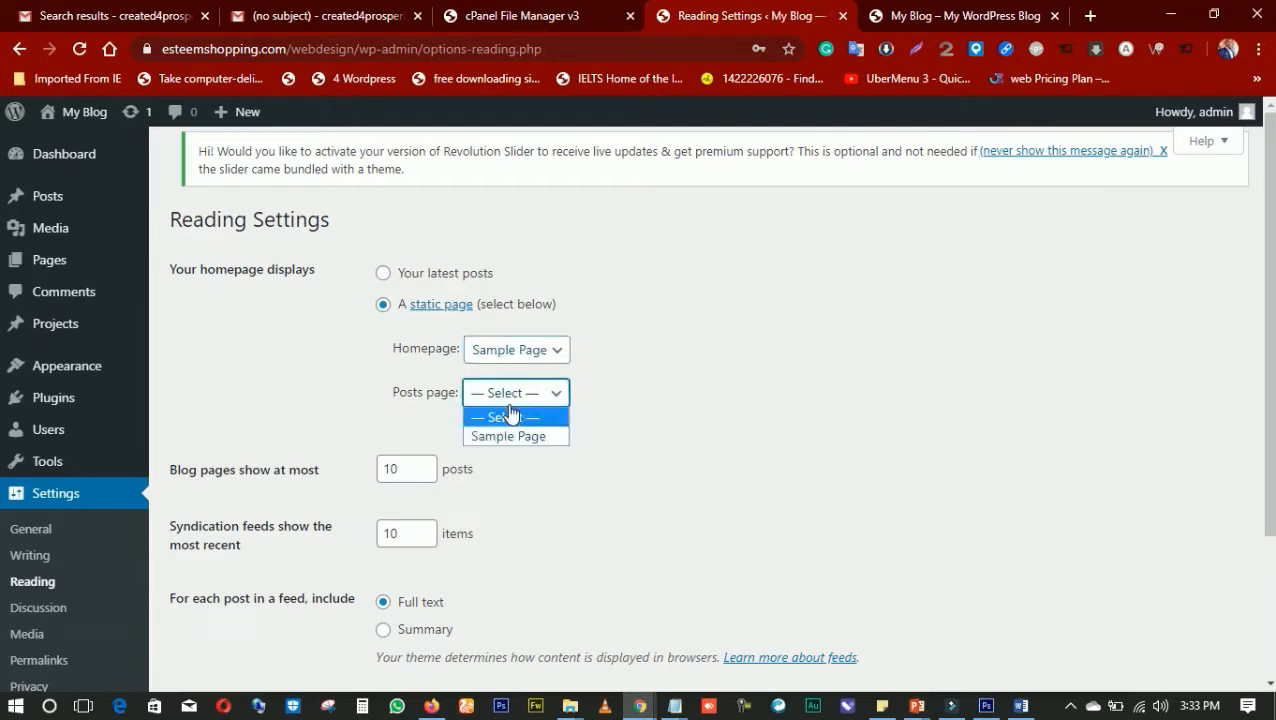
{"action": "left_click", "coordinate": [897, 425]}
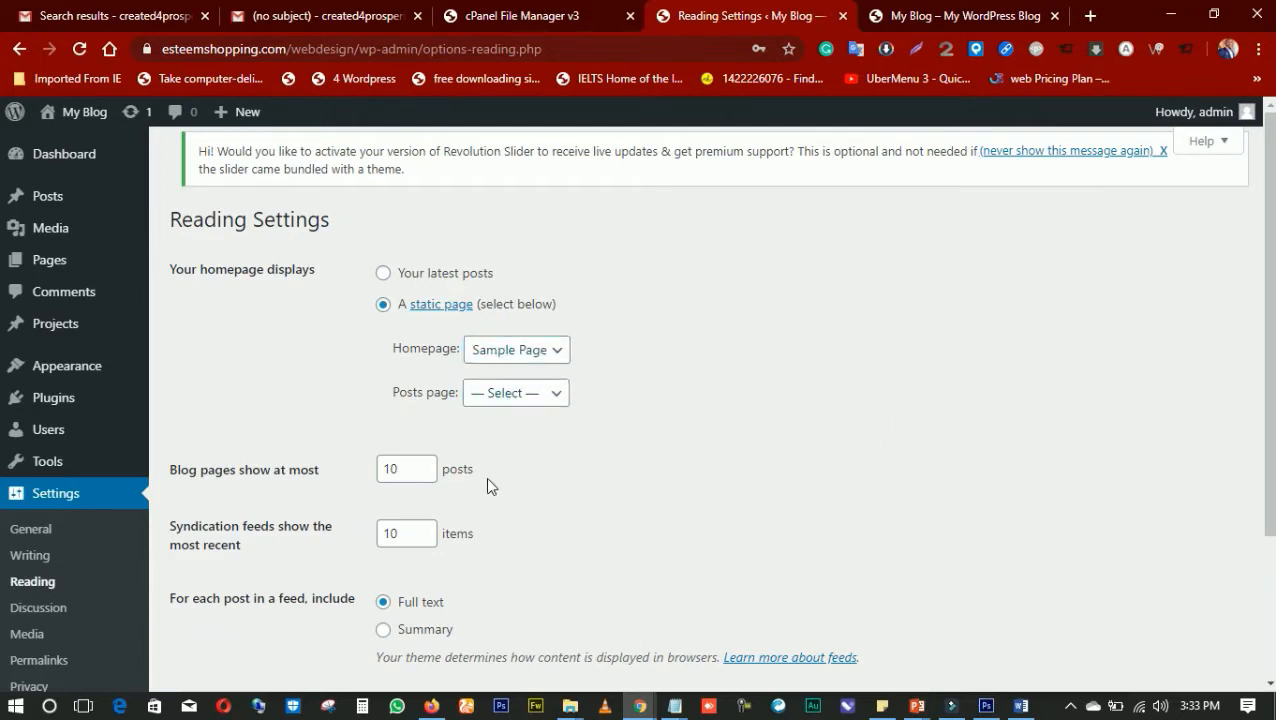
{"action": "scroll", "coordinate": [485, 477], "scroll_direction": "down", "scroll_amount": 2}
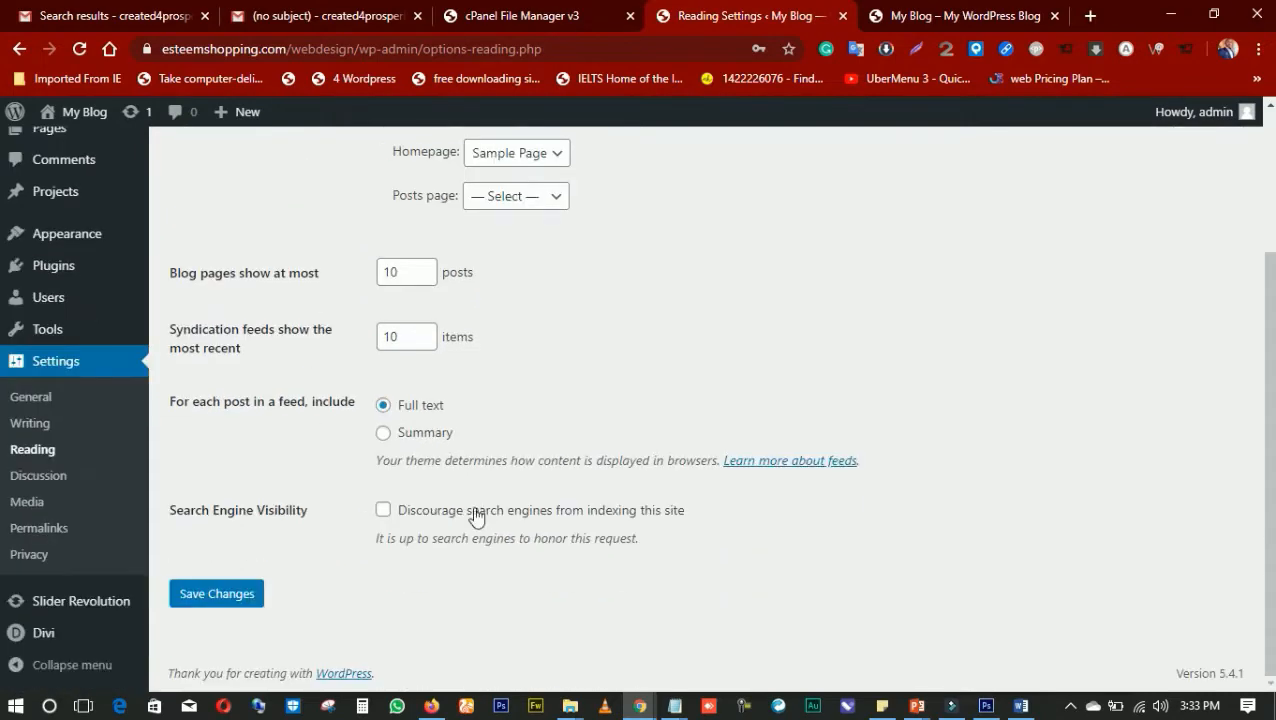
{"action": "left_click", "coordinate": [207, 588]}
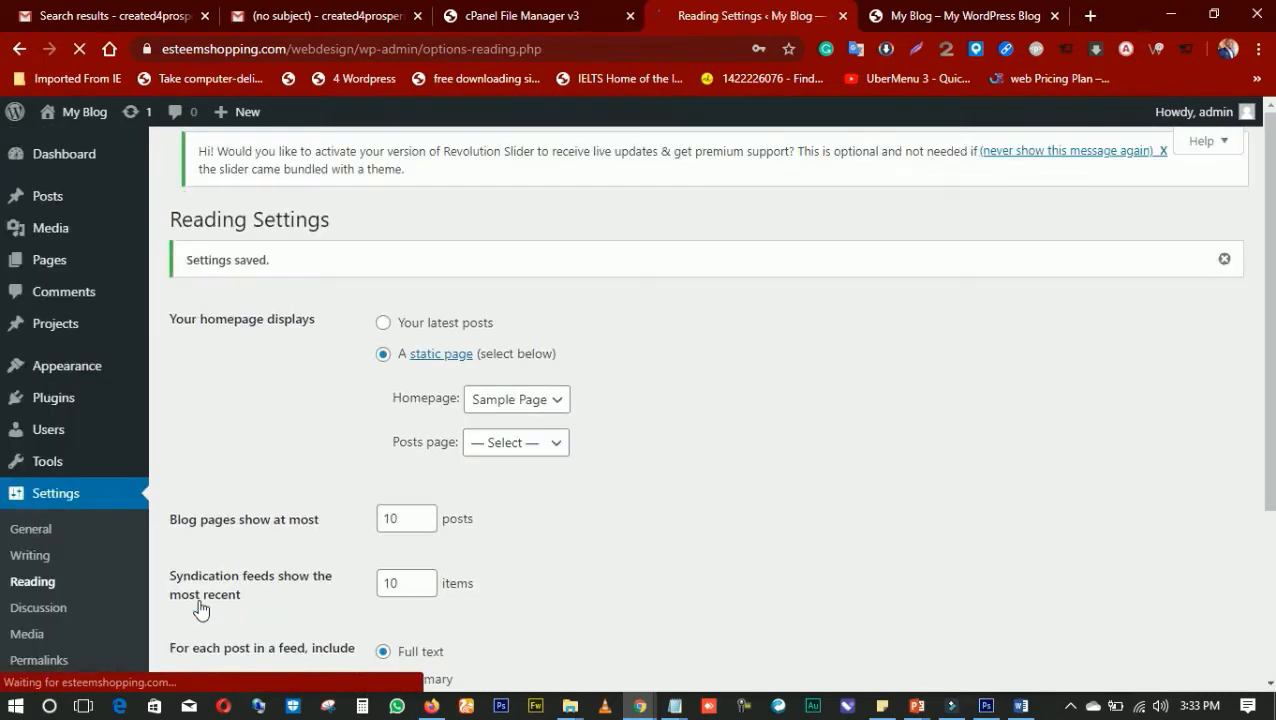
{"action": "scroll", "coordinate": [554, 480], "scroll_direction": "down", "scroll_amount": 2}
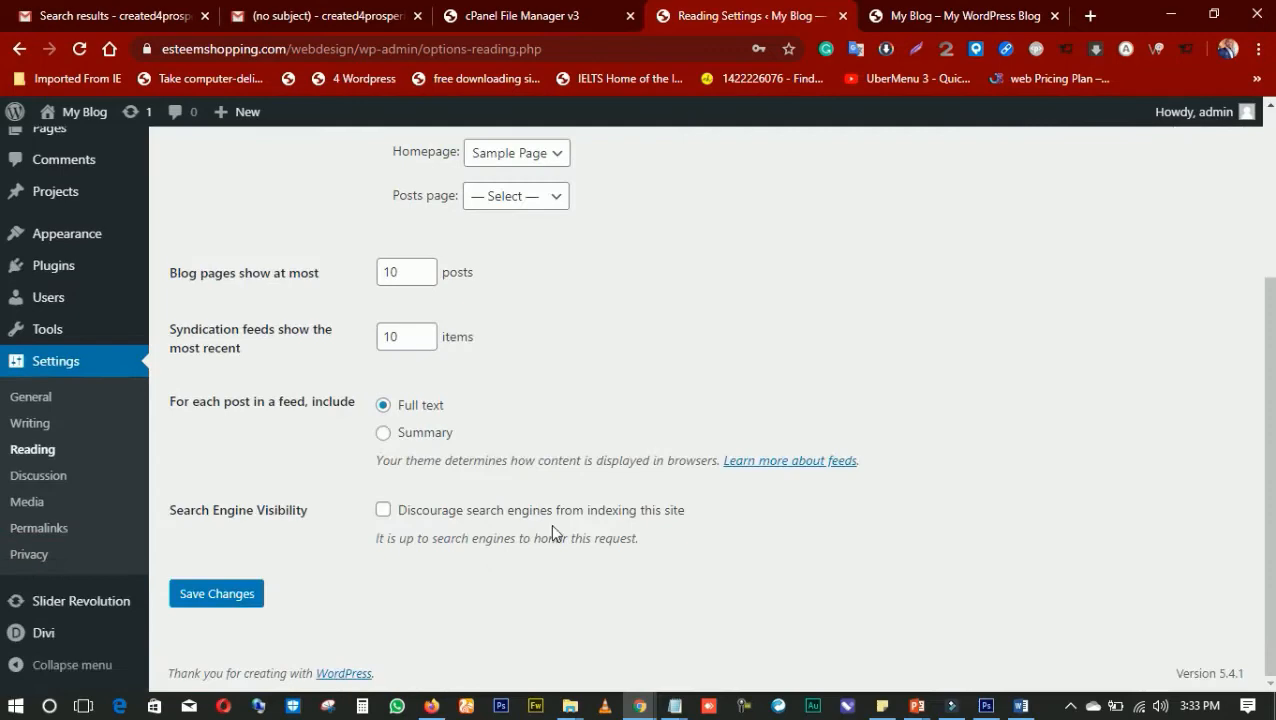
Reload the live site to check its front page, then return to the Reading settings
{"action": "left_click", "coordinate": [918, 18]}
{"action": "left_click", "coordinate": [79, 49]}
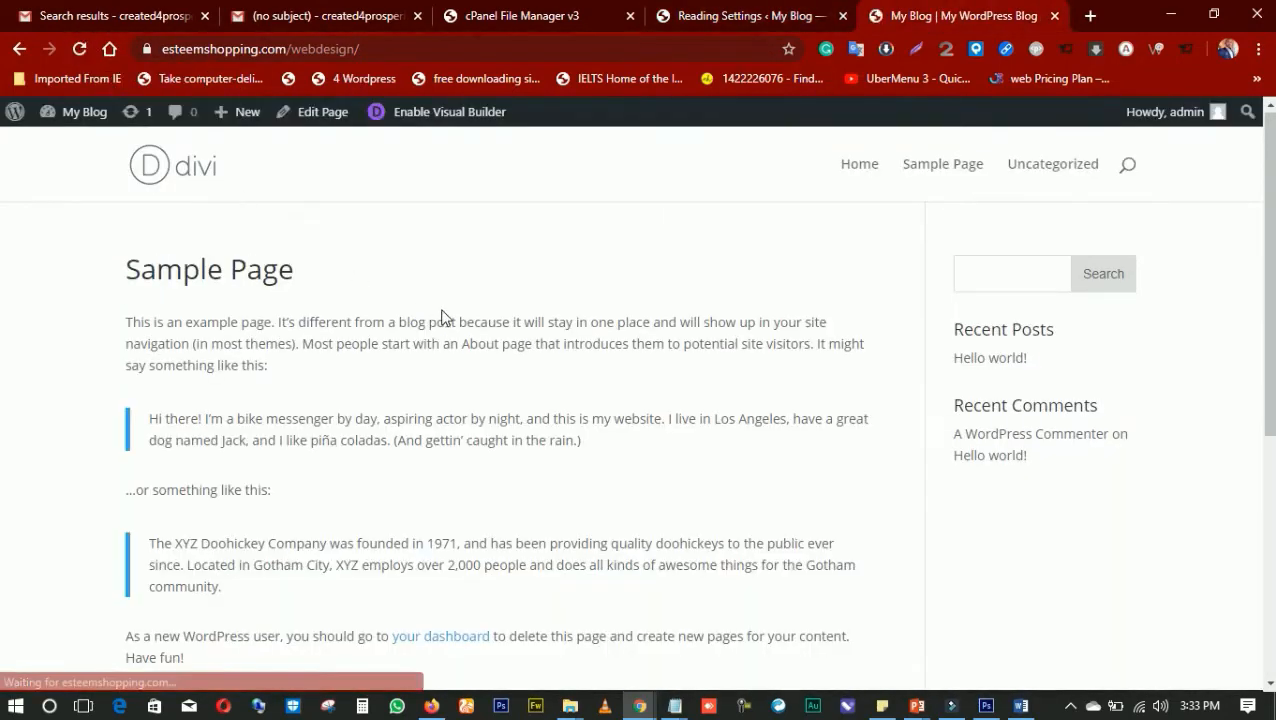
{"action": "scroll", "coordinate": [446, 318], "scroll_direction": "down", "scroll_amount": 3}
{"action": "scroll", "coordinate": [446, 318], "scroll_direction": "up", "scroll_amount": 3}
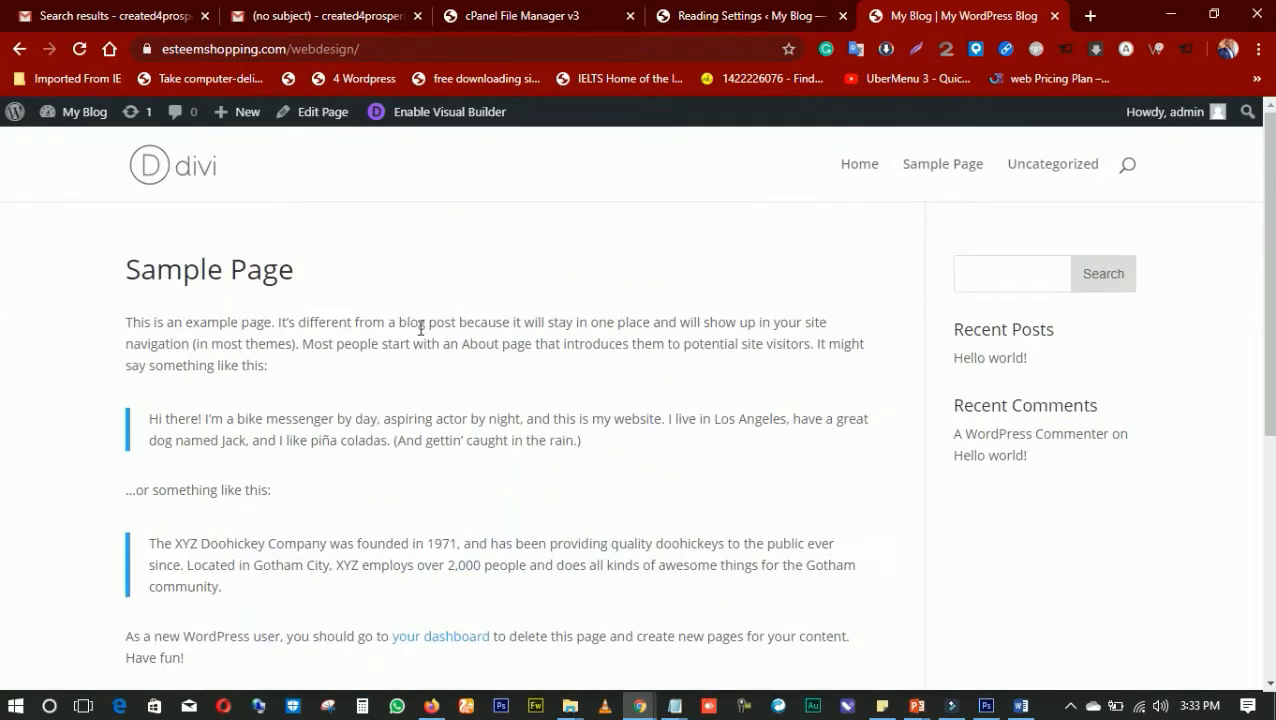
{"action": "left_click", "coordinate": [755, 20]}
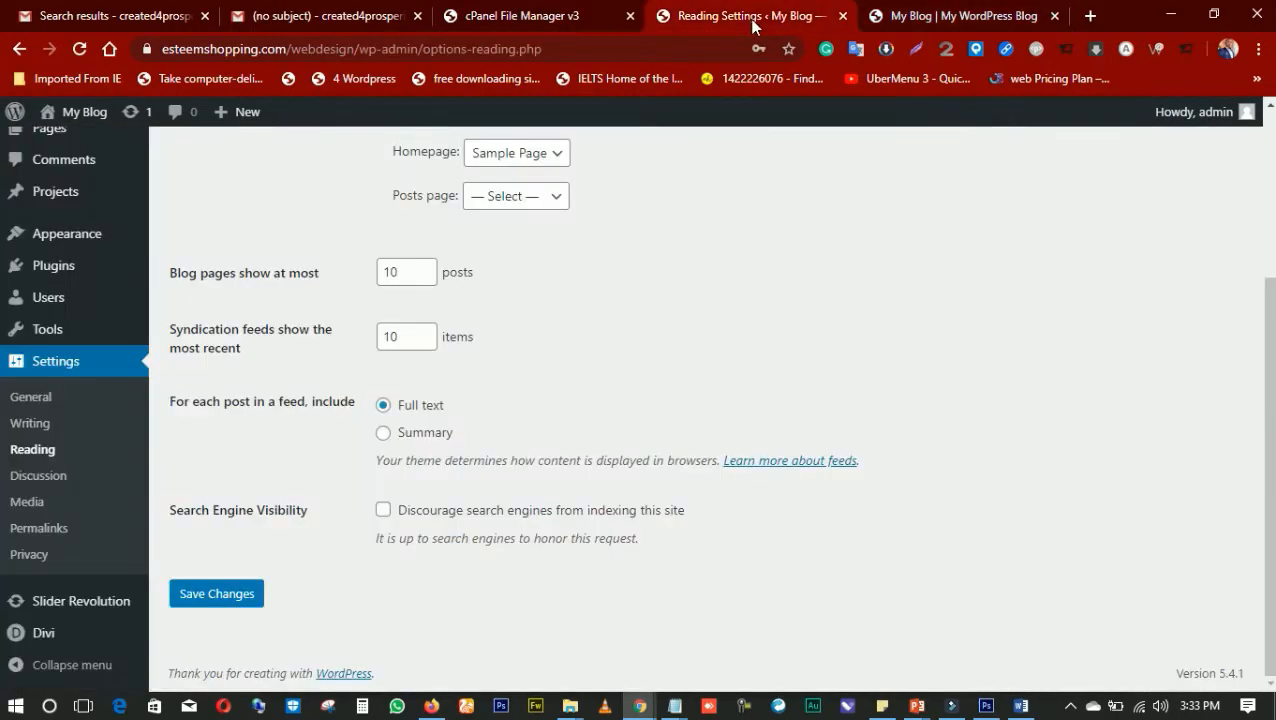
Look at the live site's front page and return to the WordPress admin
{"action": "left_click", "coordinate": [917, 20]}
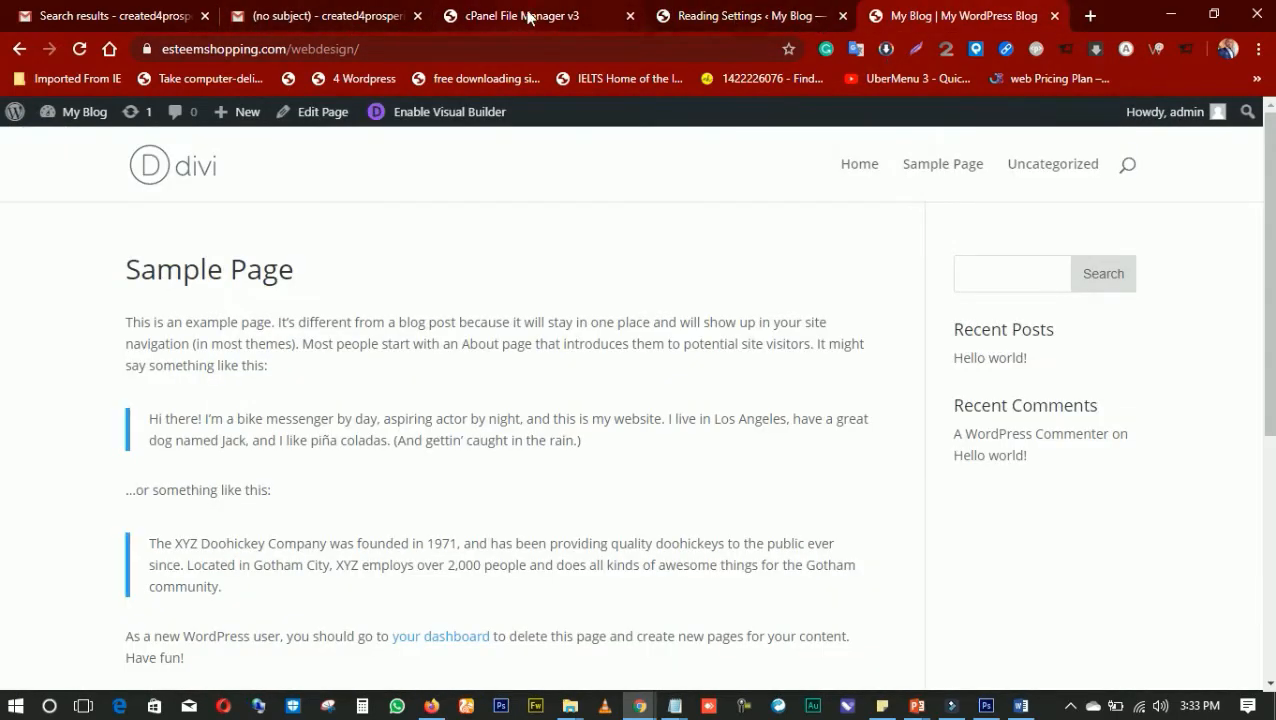
{"action": "left_click", "coordinate": [527, 15]}
{"action": "left_click", "coordinate": [700, 19]}
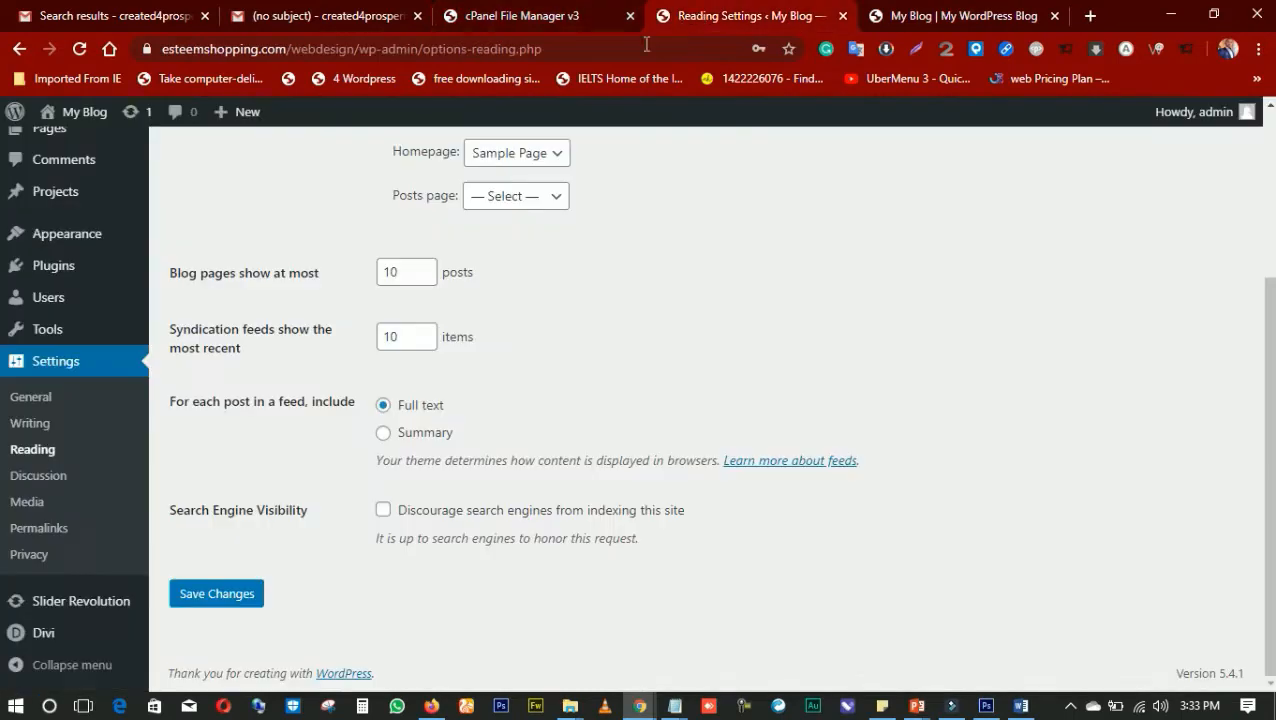
Go to the WordPress dashboard and start a new page
{"action": "scroll", "coordinate": [80, 156], "scroll_direction": "up", "scroll_amount": 3}
{"action": "left_click", "coordinate": [78, 156]}
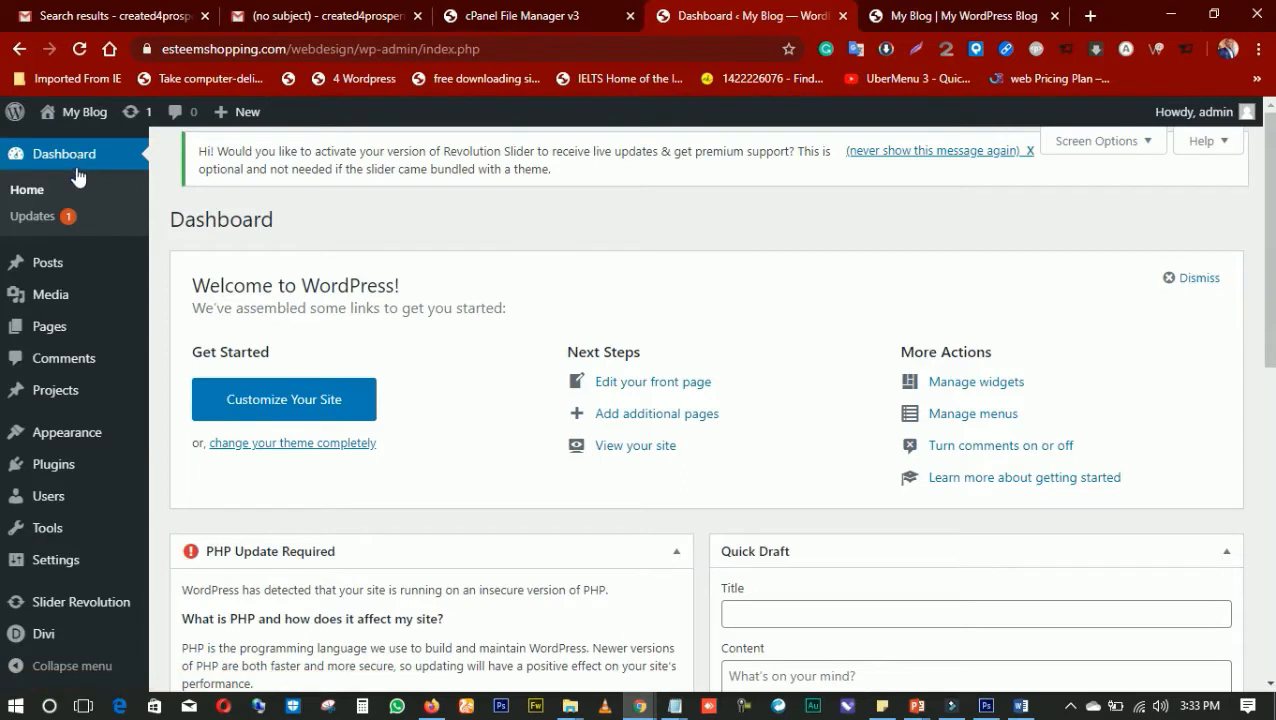
{"action": "mouse_move", "coordinate": [137, 332]}
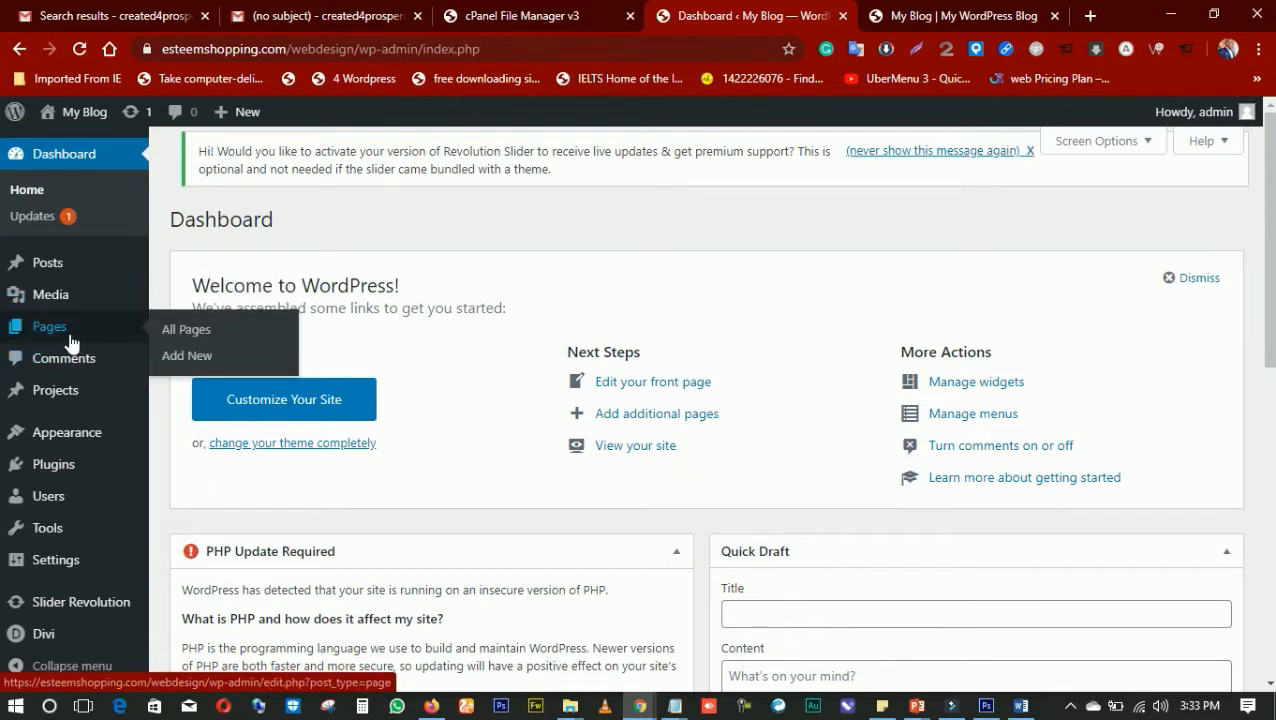
{"action": "left_click", "coordinate": [175, 357]}
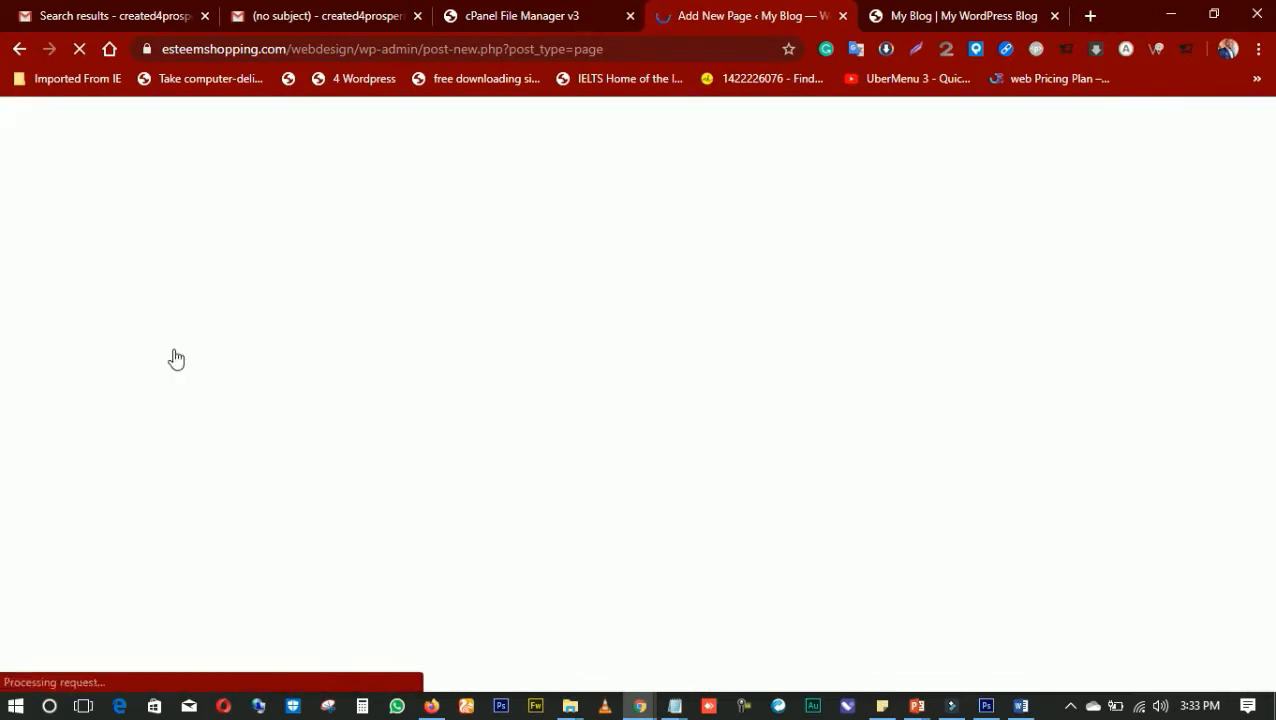
{"action": "left_click", "coordinate": [509, 26]}
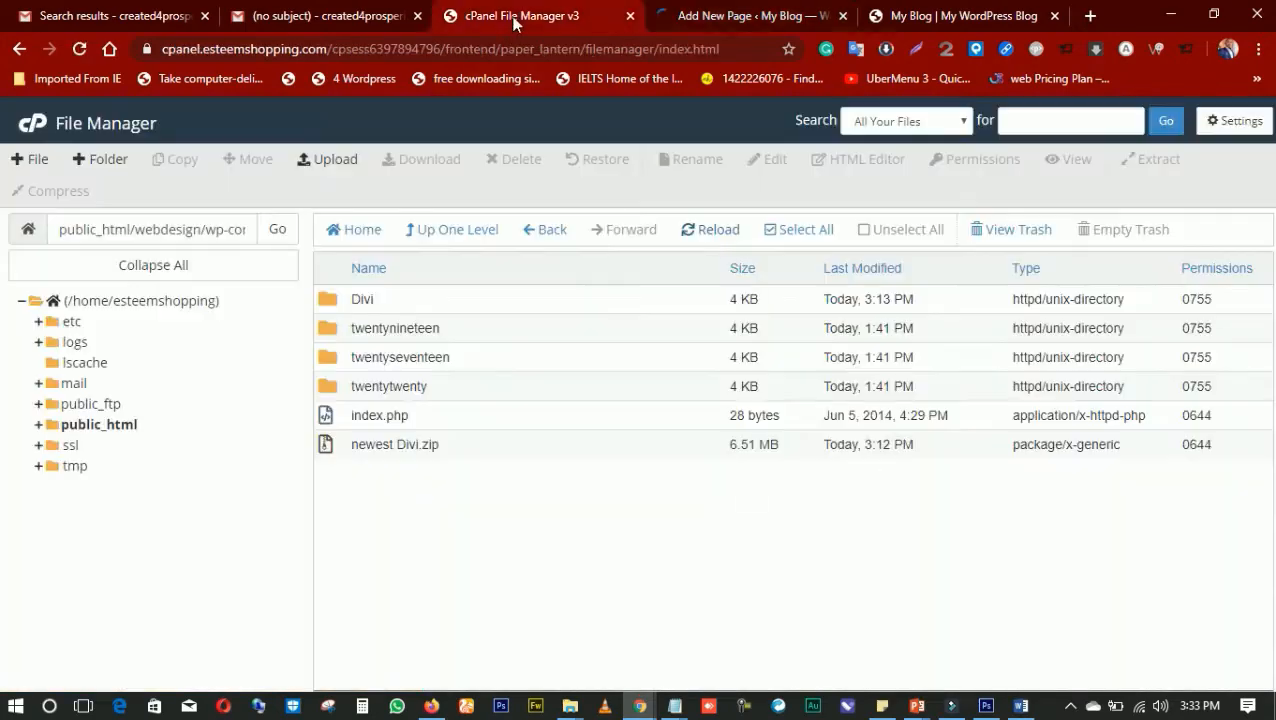
{"action": "left_click", "coordinate": [728, 25]}
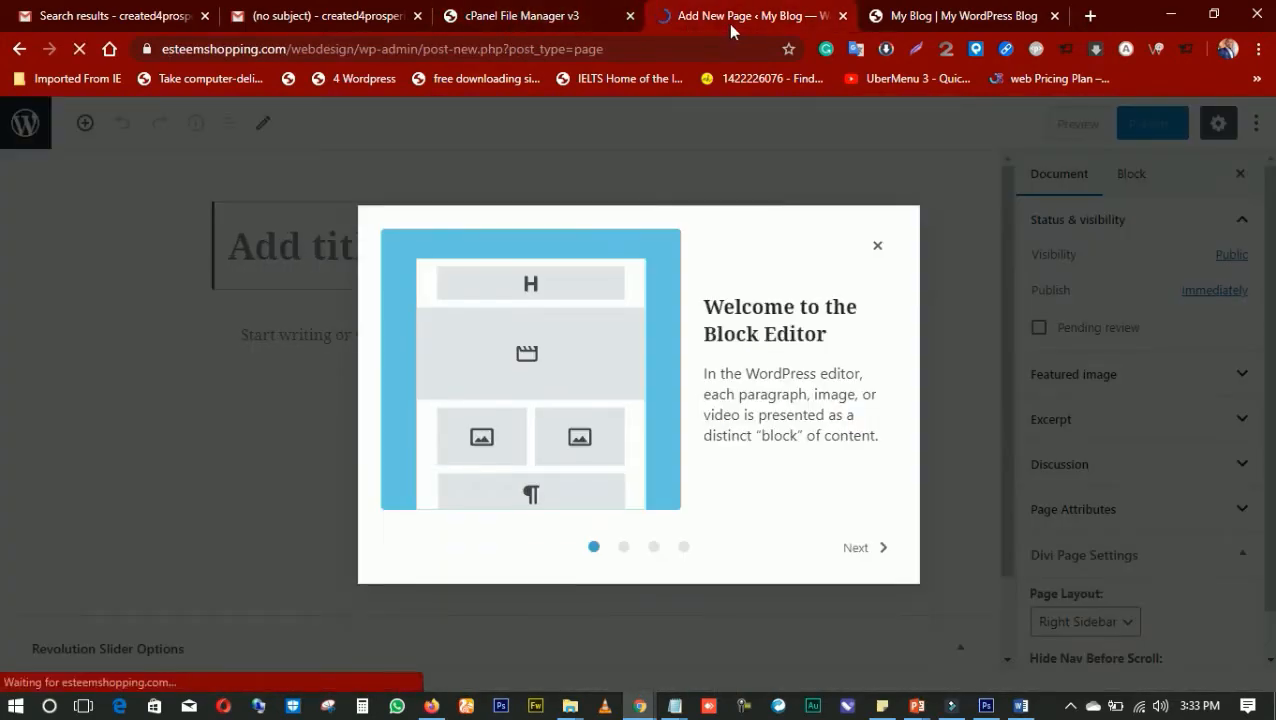
Dismiss the block editor's welcome guide and place the cursor in the new page's title
{"action": "left_click", "coordinate": [855, 550]}
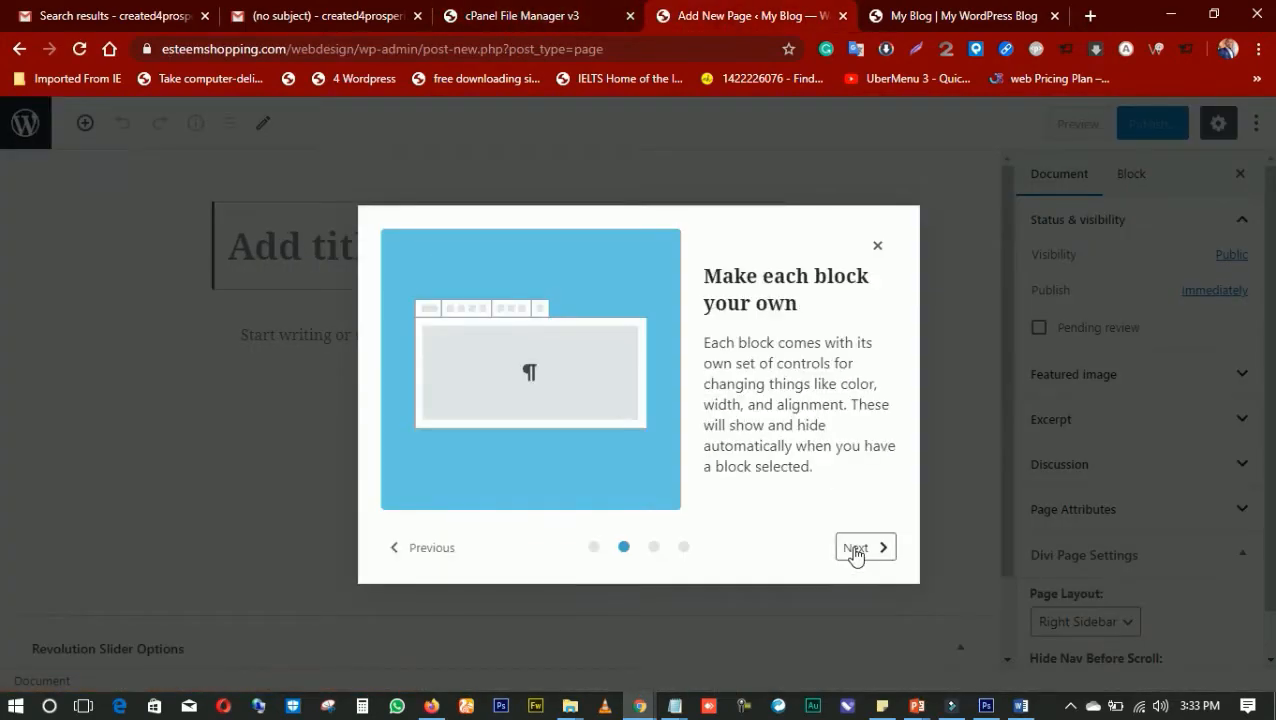
{"action": "left_click", "coordinate": [855, 550]}
{"action": "left_click", "coordinate": [855, 550]}
{"action": "left_click", "coordinate": [855, 549]}
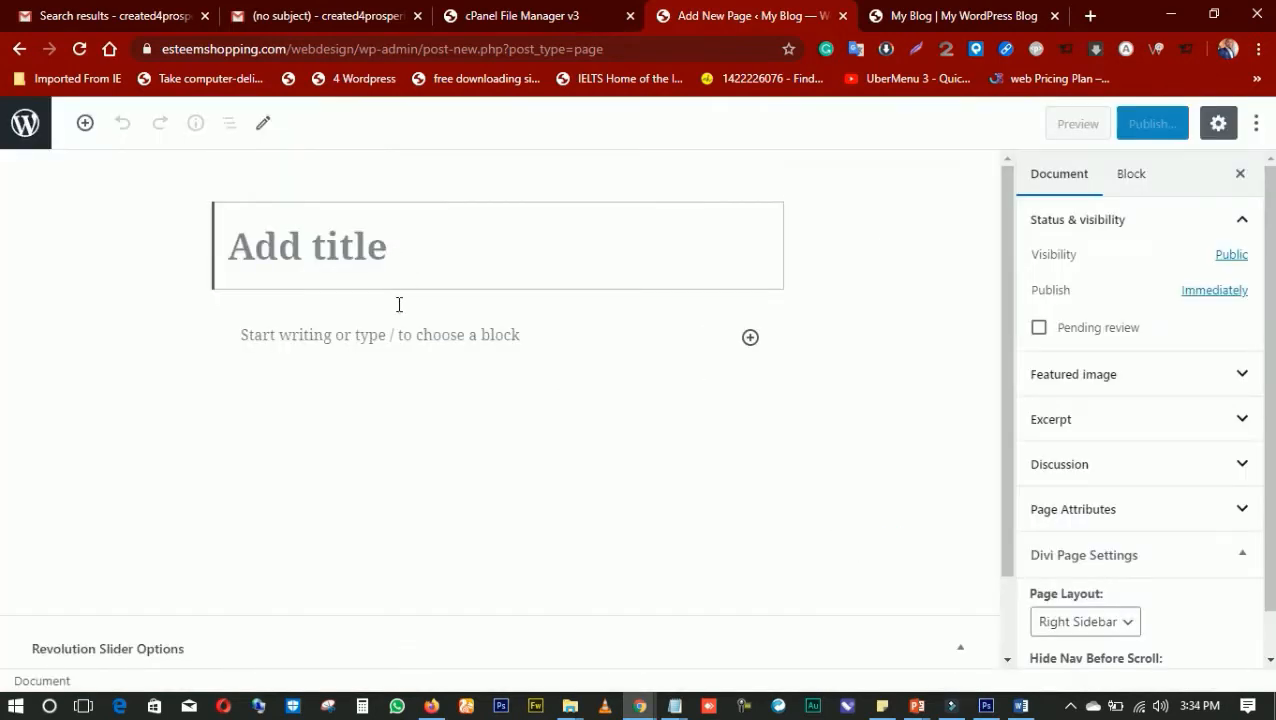
{"action": "left_click", "coordinate": [341, 322]}
{"action": "left_click", "coordinate": [339, 246]}
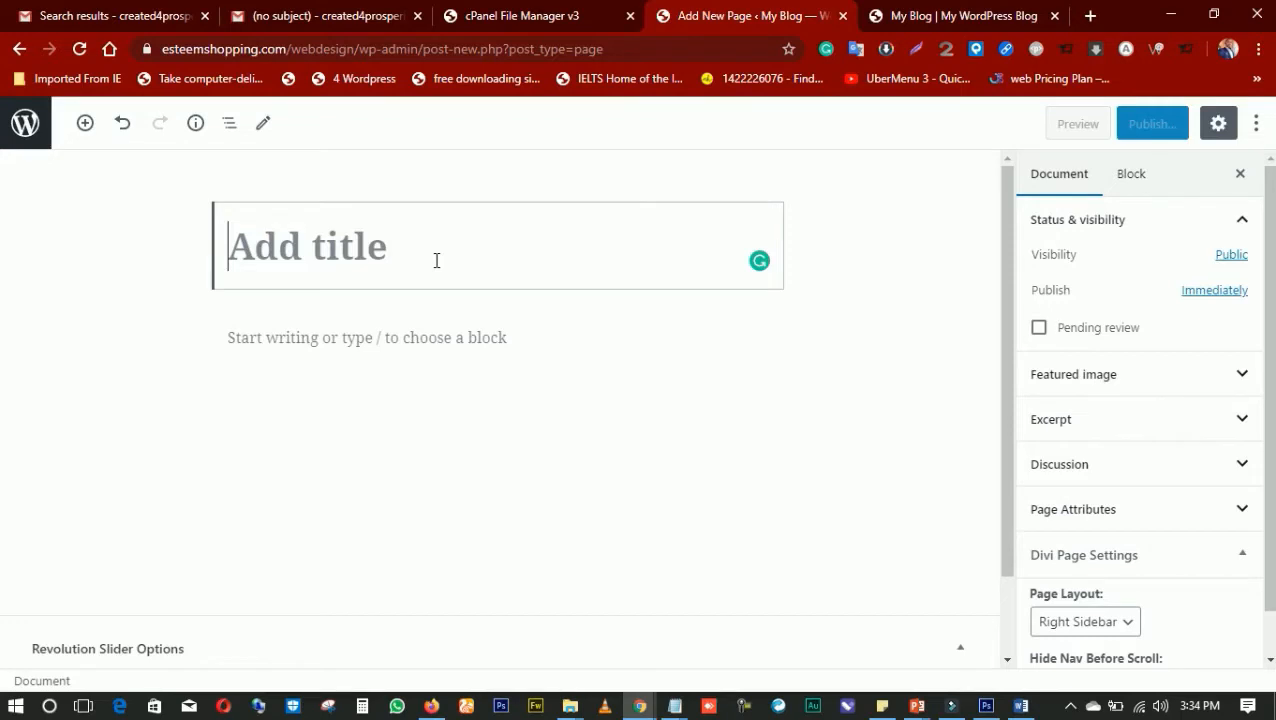
{"action": "type", "text": "hOME"}
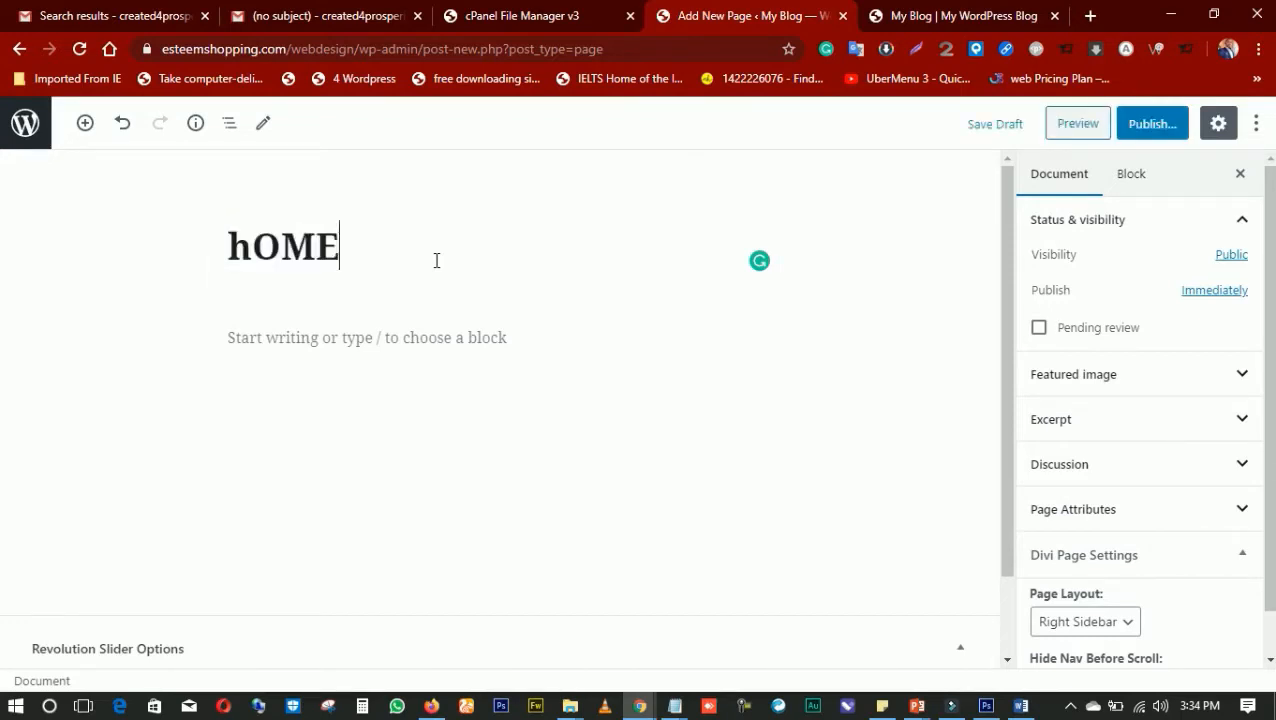
{"action": "key", "text": "ctrl+z"}
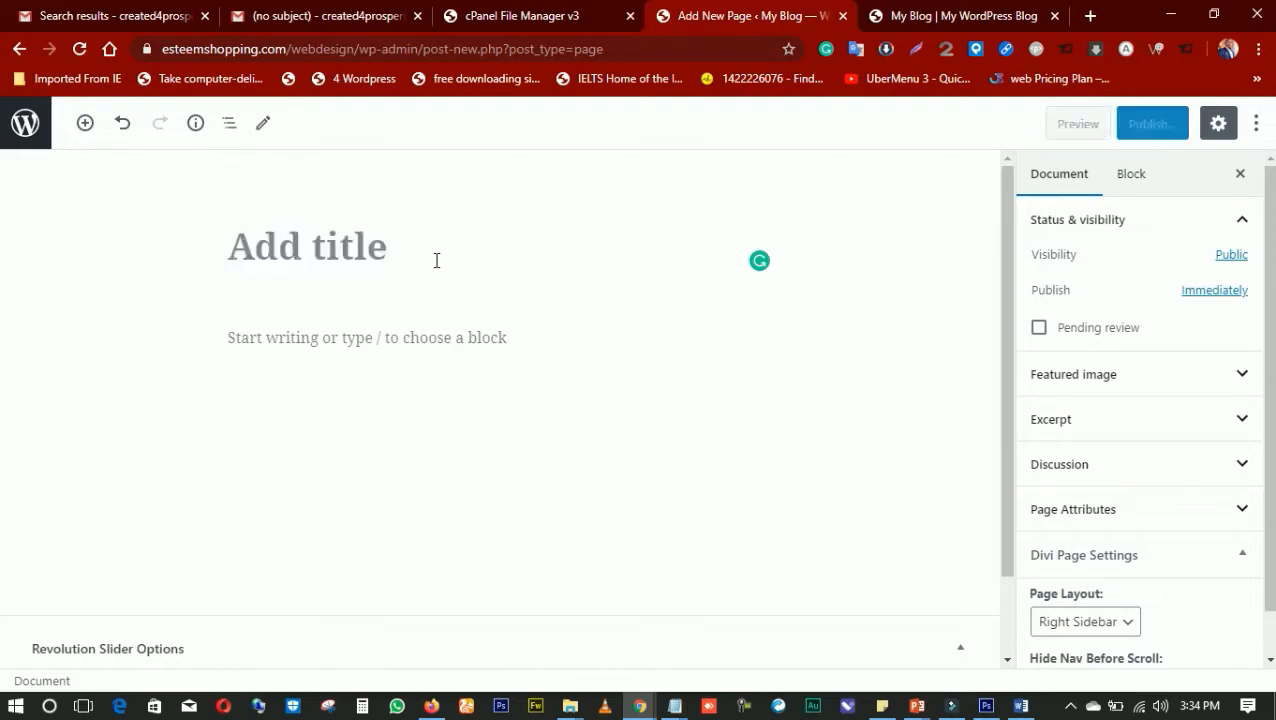
{"action": "type", "text": "hOME"}
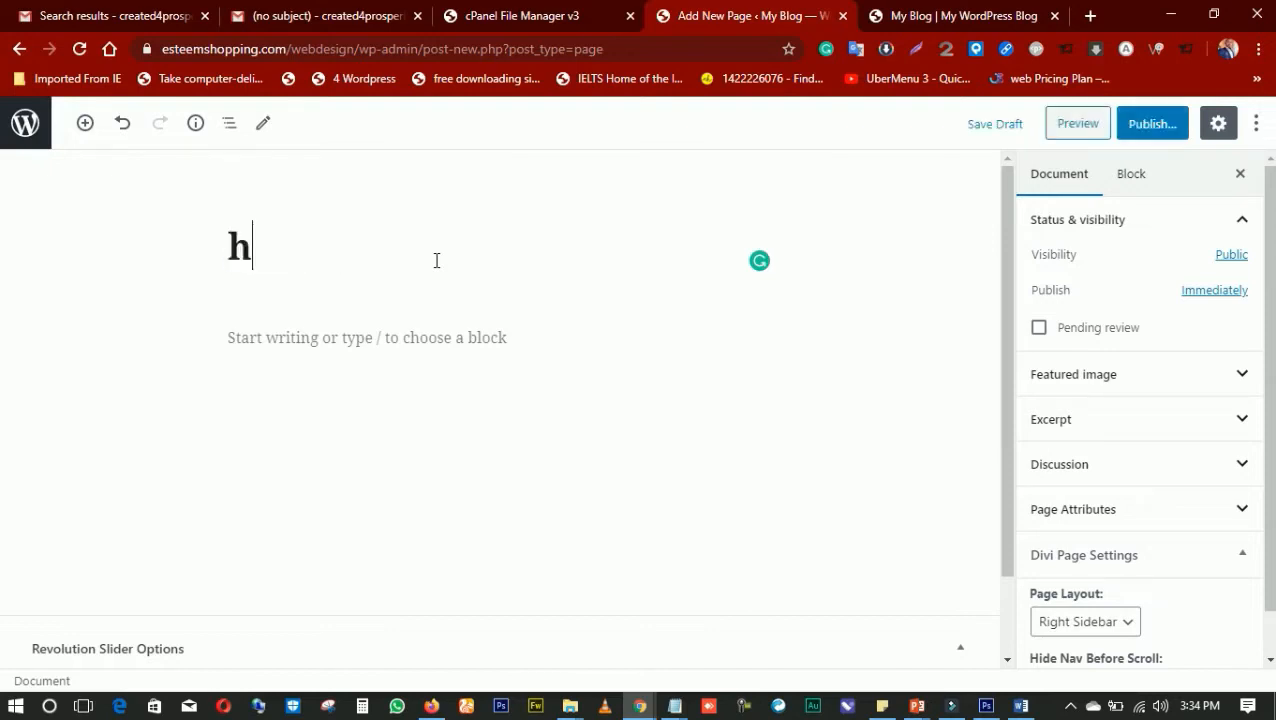
{"action": "key", "text": "BackSpace"}
{"action": "key", "text": "BackSpace"}
{"action": "key", "text": "BackSpace"}
{"action": "key", "text": "BackSpace"}
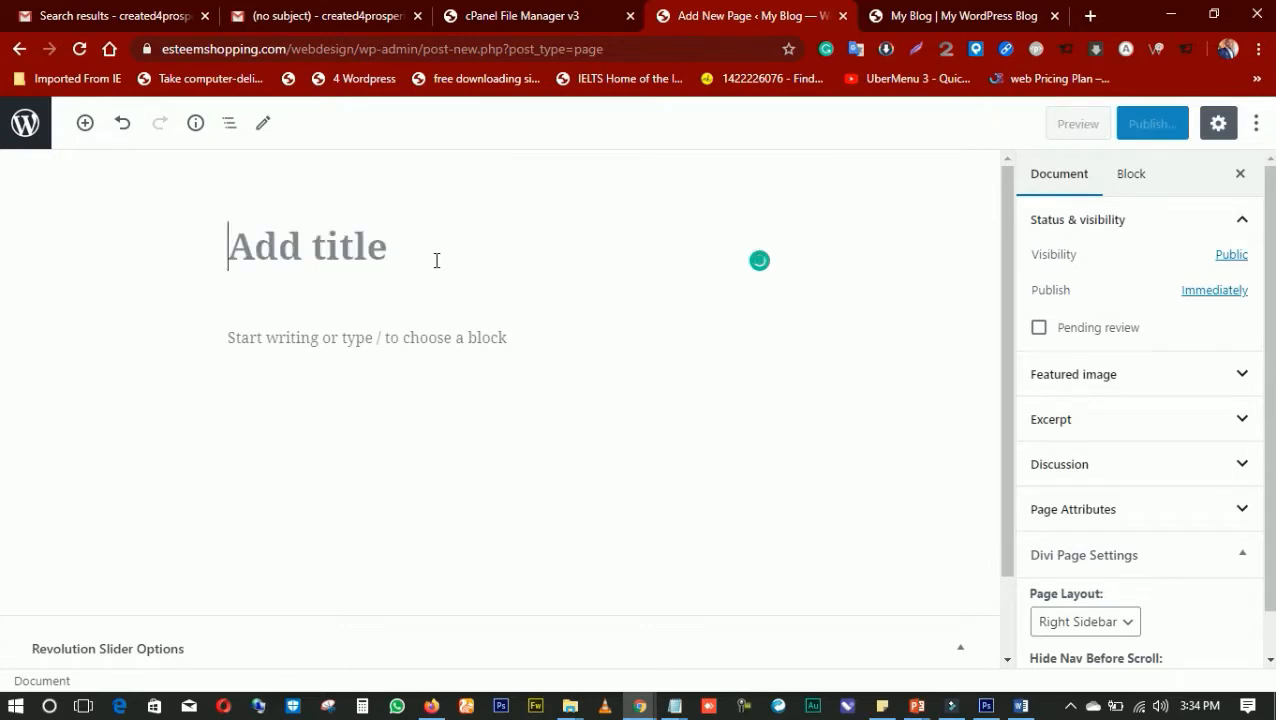
{"action": "type", "text": "HOME"}
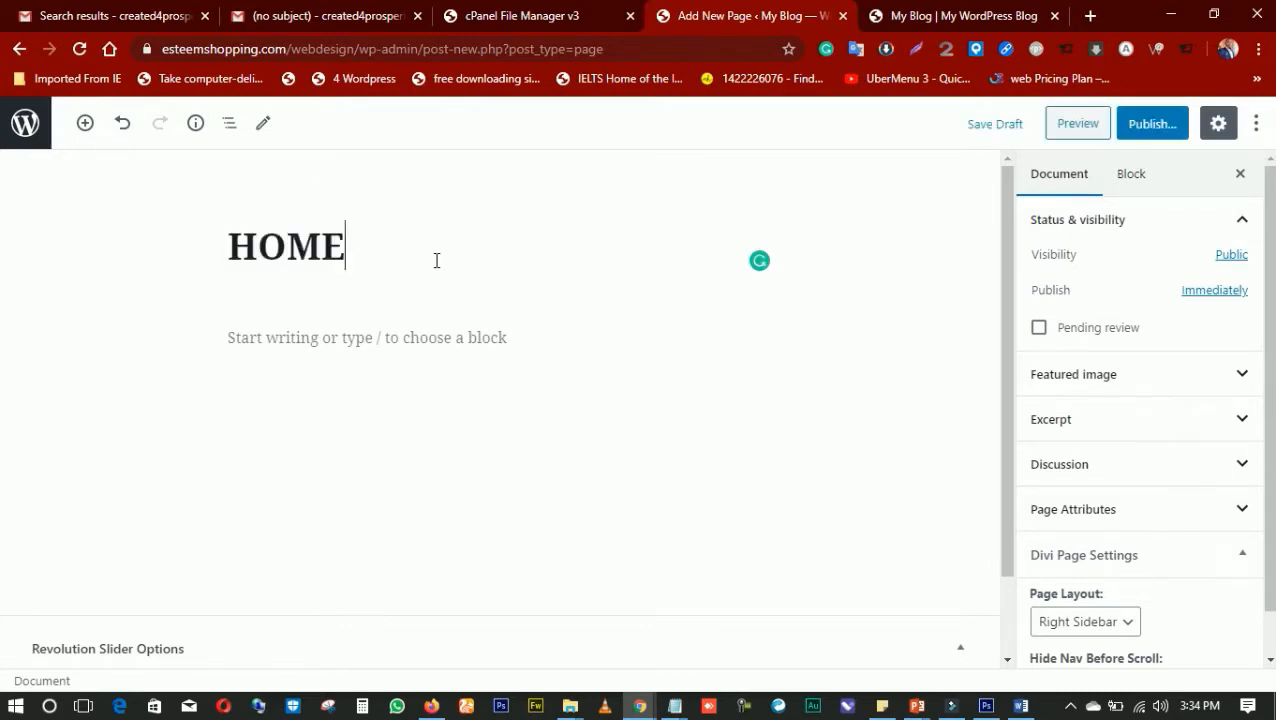
Title the new page HOME and publish it with public visibility
{"action": "scroll", "coordinate": [700, 350], "scroll_direction": "down", "scroll_amount": 1}
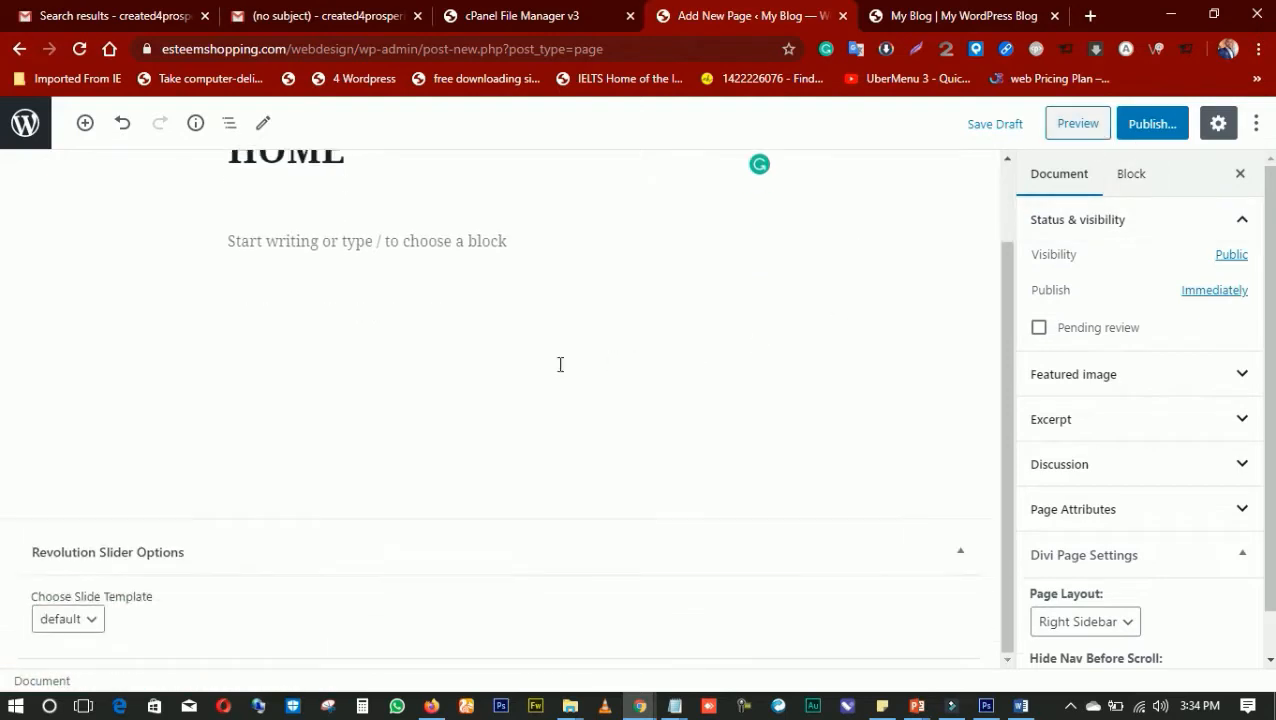
{"action": "scroll", "coordinate": [558, 364], "scroll_direction": "up", "scroll_amount": 1}
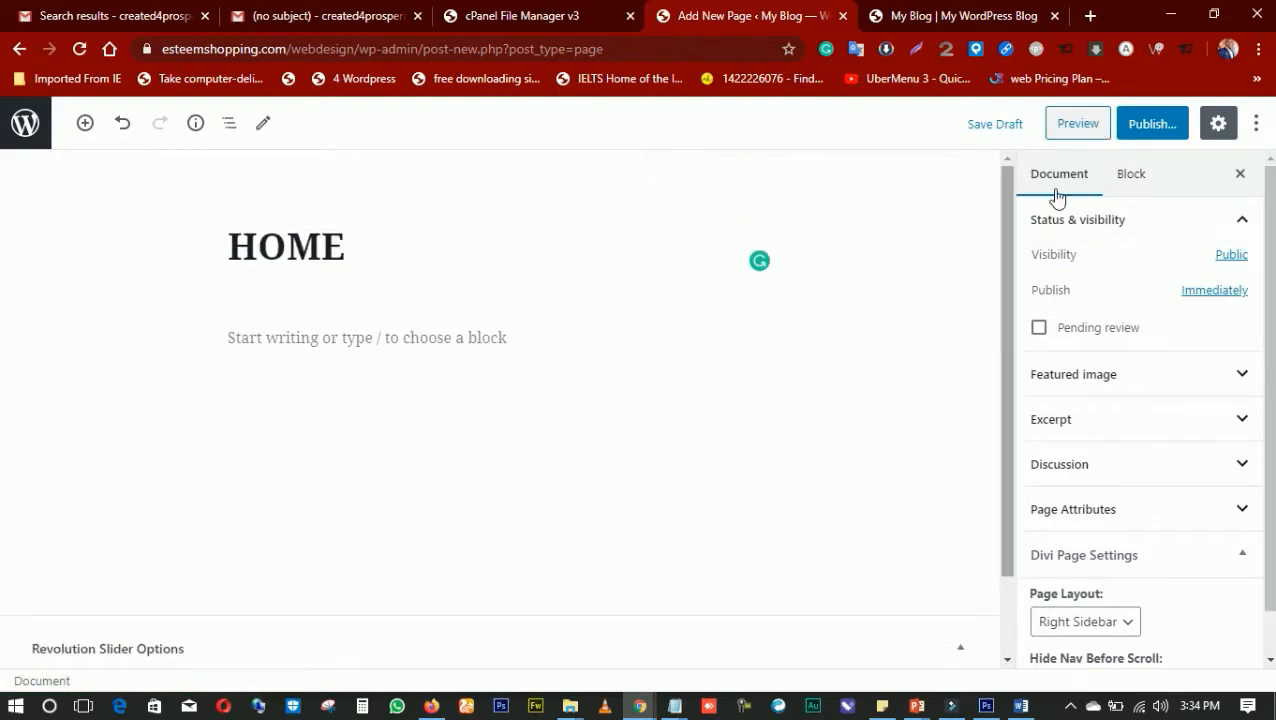
{"action": "left_click", "coordinate": [1150, 126]}
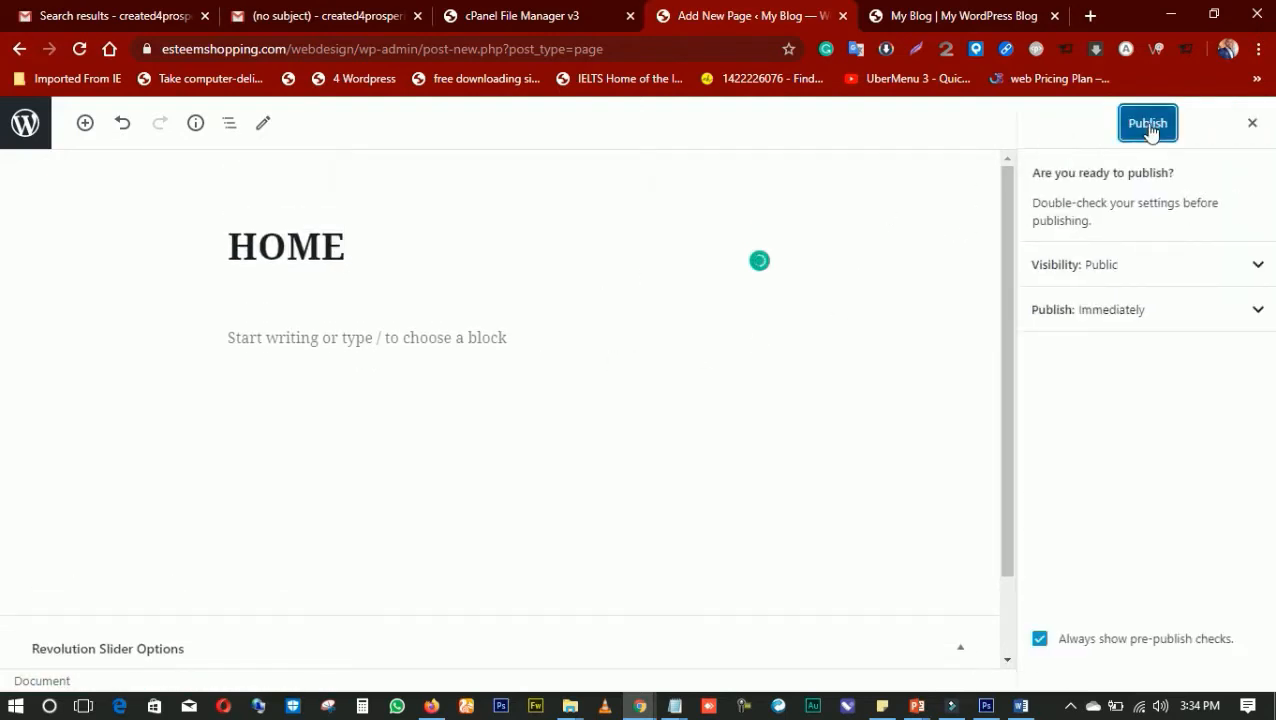
{"action": "left_click", "coordinate": [1148, 124]}
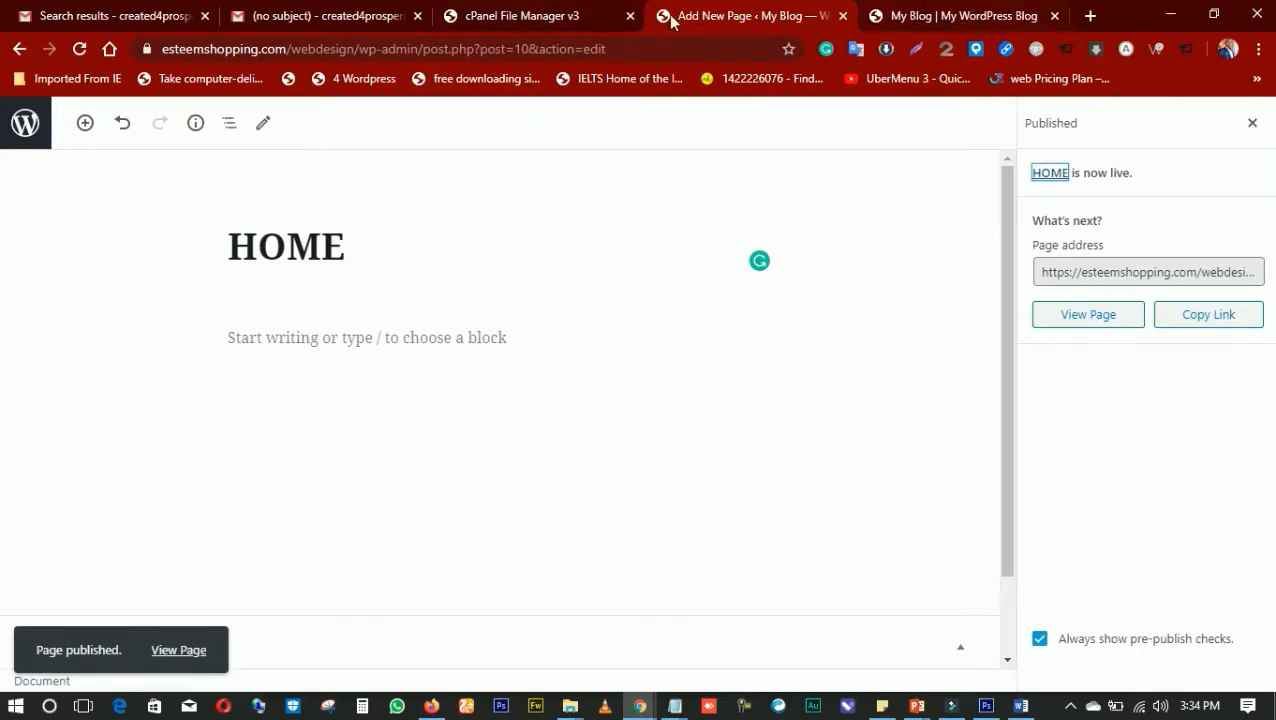
{"action": "left_click", "coordinate": [488, 16]}
{"action": "left_click", "coordinate": [700, 16]}
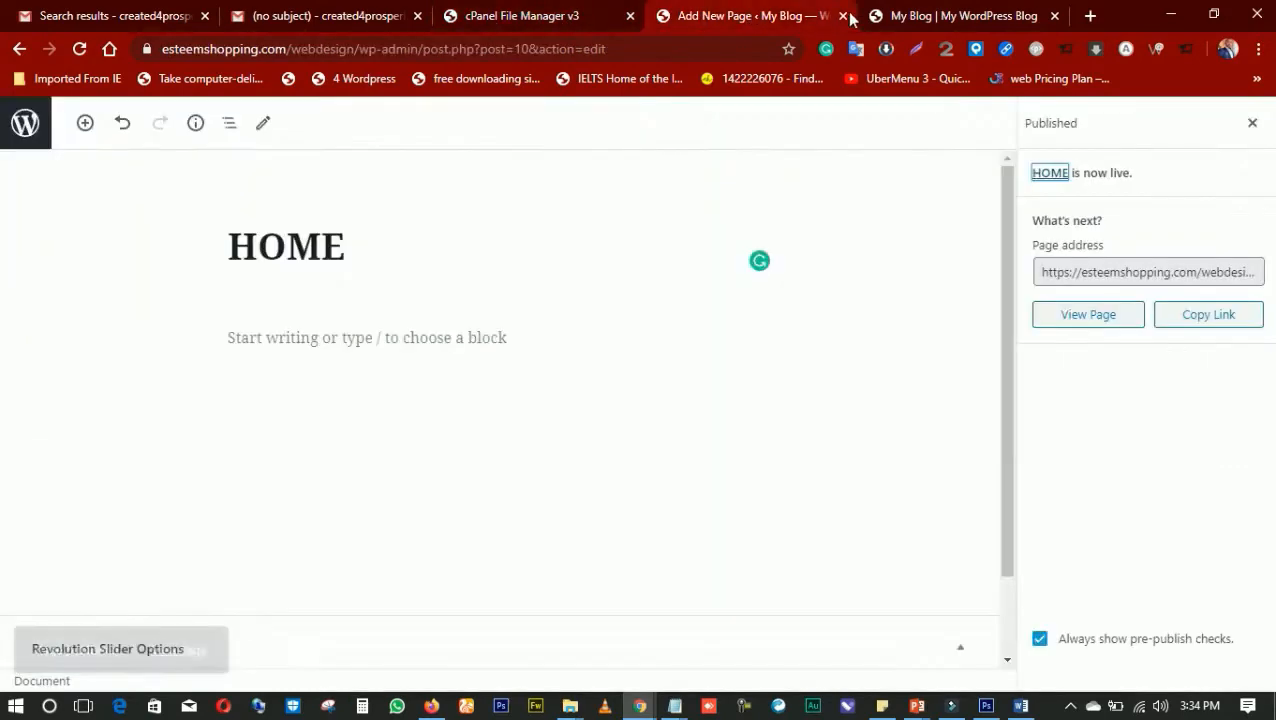
Go from the live site to the admin's Add Plugins page, and install and activate the Classic Editor plugin
{"action": "key", "text": "ctrl+Tab"}
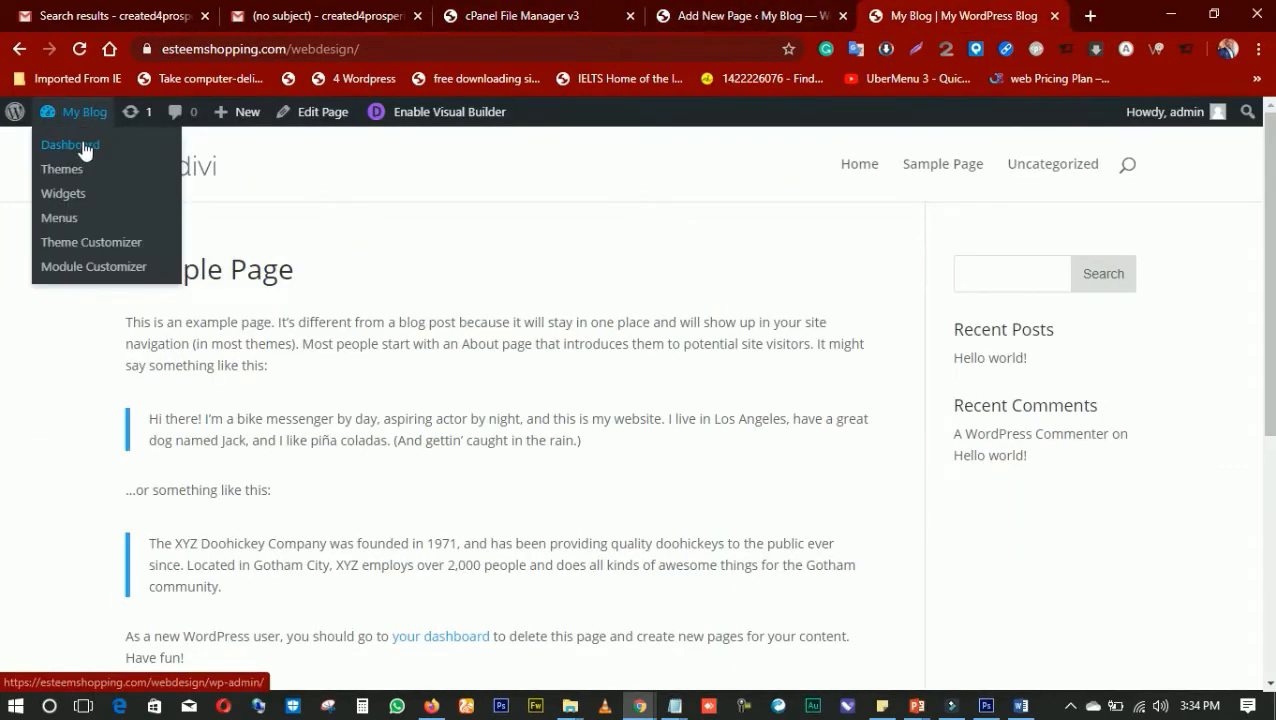
{"action": "left_click", "coordinate": [82, 149]}
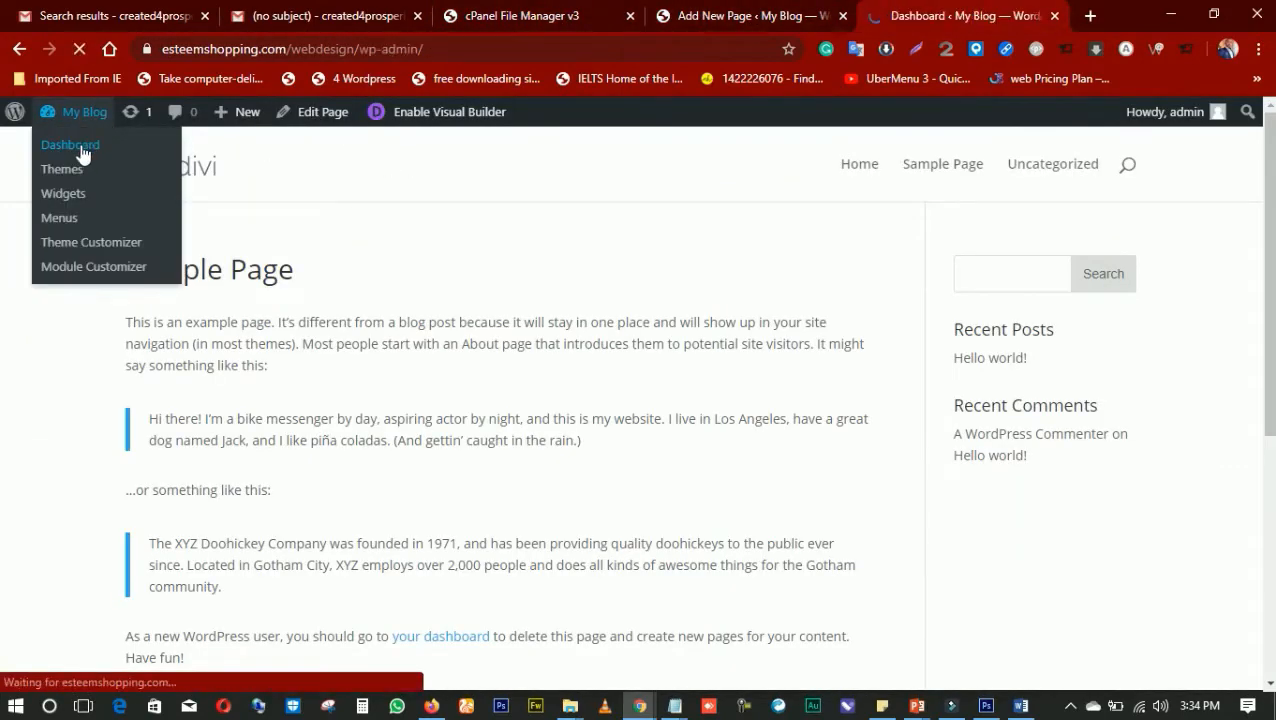
{"action": "scroll", "coordinate": [85, 440], "scroll_direction": "down", "scroll_amount": 3}
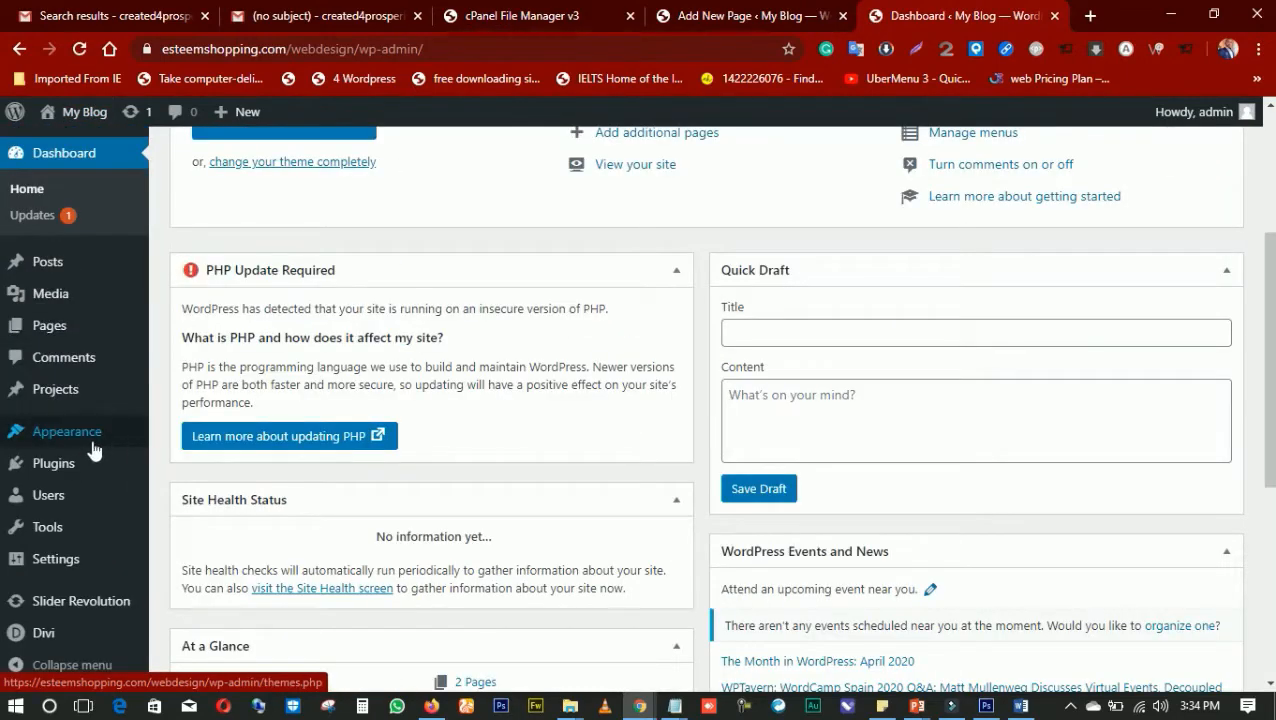
{"action": "mouse_move", "coordinate": [70, 480]}
{"action": "left_click", "coordinate": [198, 490]}
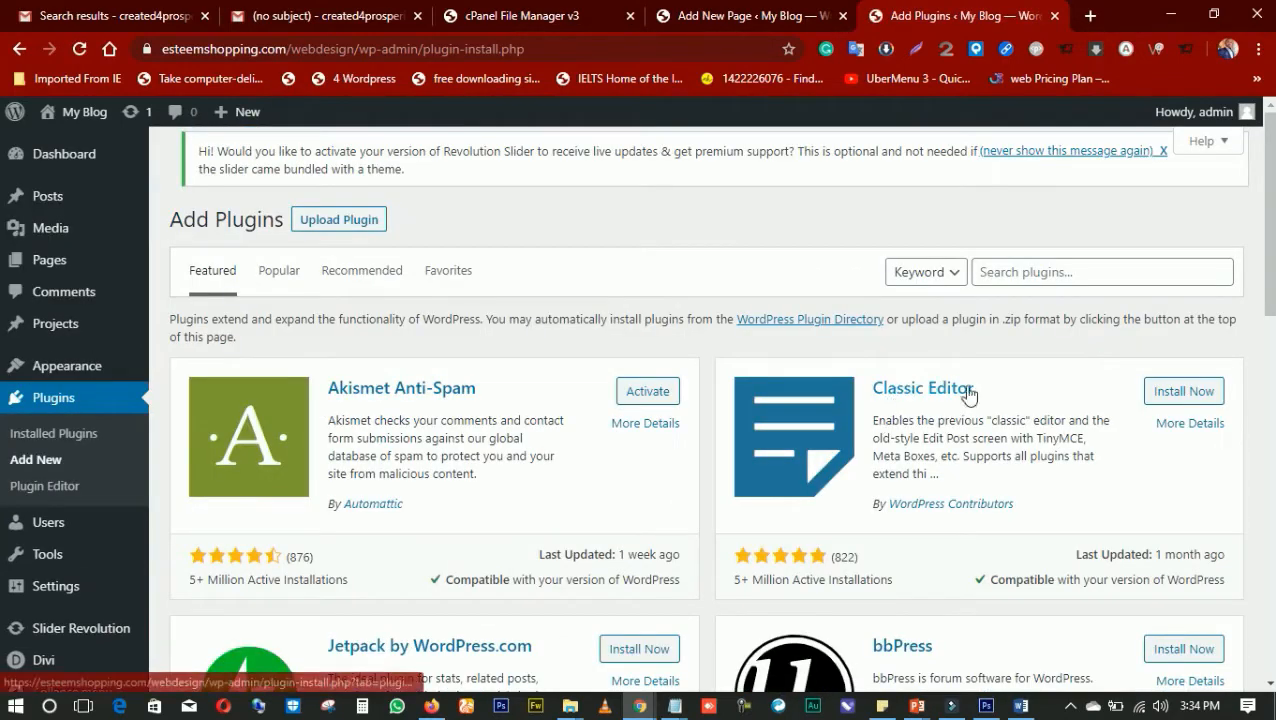
{"action": "left_click", "coordinate": [1172, 397]}
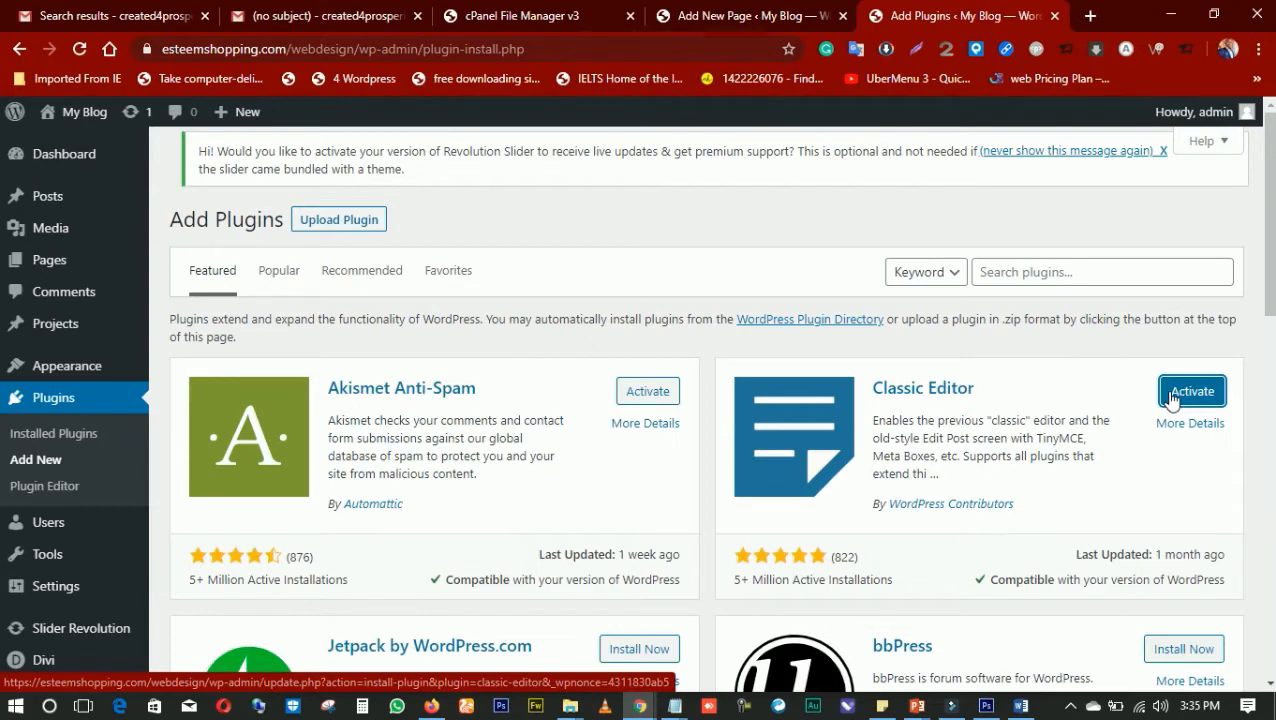
{"action": "left_click", "coordinate": [1172, 398]}
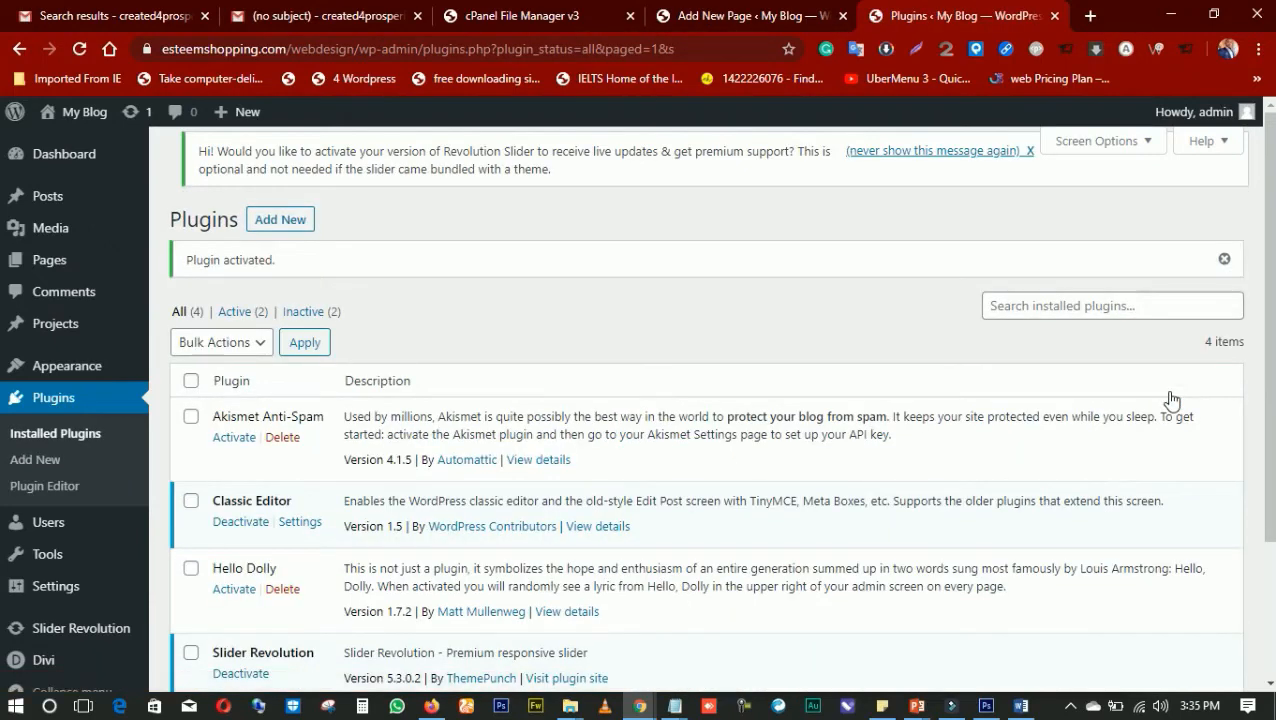
Return to the published HOME page in the block editor and view its live version
{"action": "left_click", "coordinate": [740, 16]}
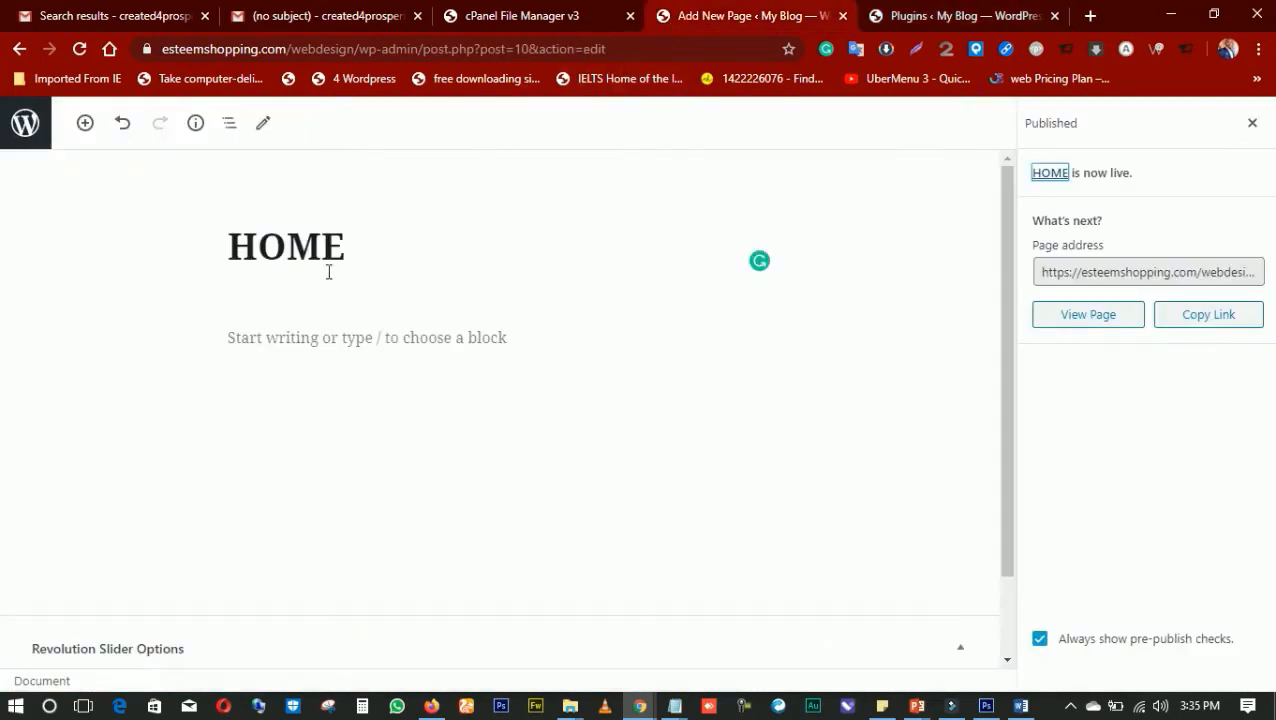
{"action": "left_click", "coordinate": [355, 256]}
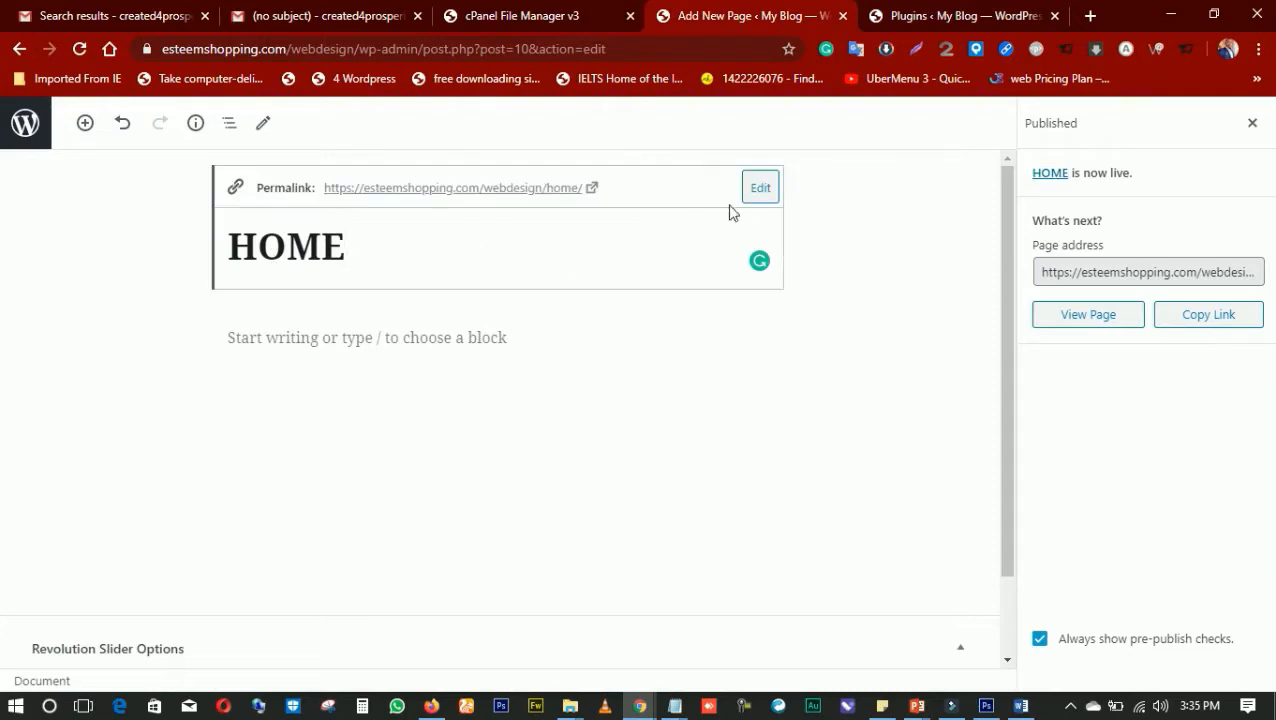
{"action": "left_click", "coordinate": [1046, 176]}
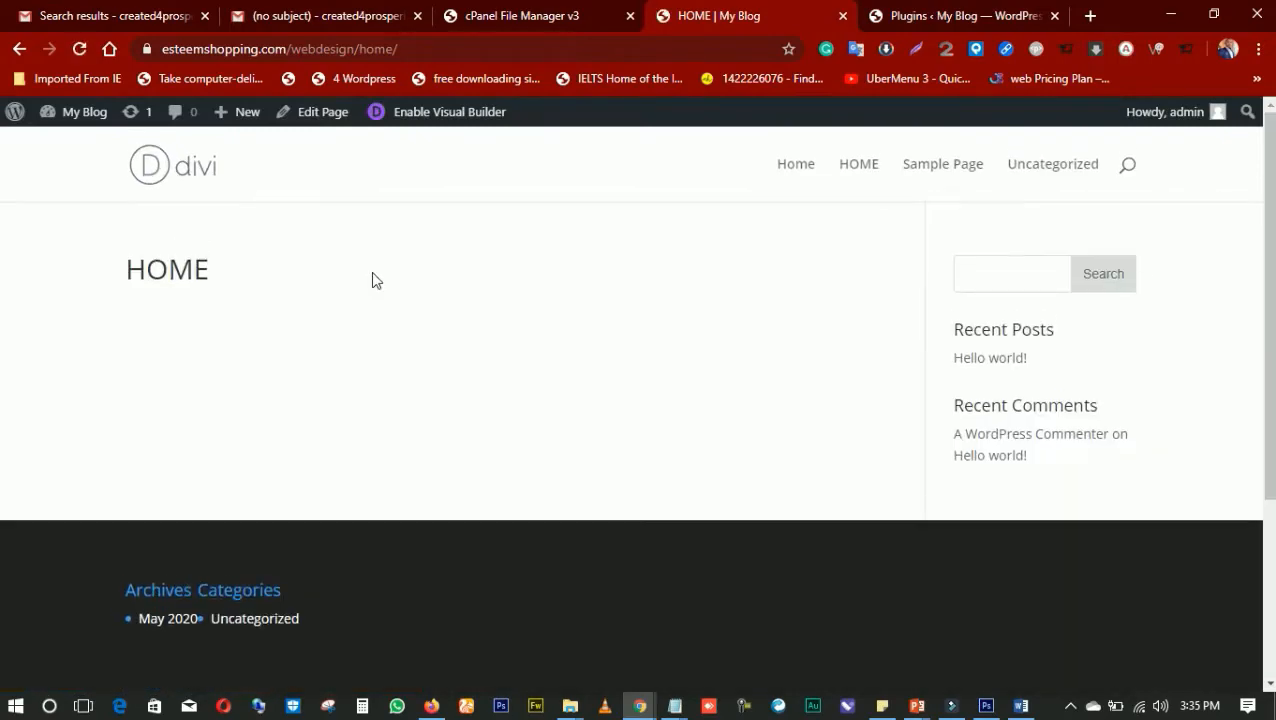
{"action": "scroll", "coordinate": [374, 262], "scroll_direction": "down", "scroll_amount": 3}
{"action": "scroll", "coordinate": [374, 262], "scroll_direction": "up", "scroll_amount": 3}
Go back to the WordPress admin, list all pages and open the HOME page for editing
{"action": "left_click", "coordinate": [921, 25]}
{"action": "left_click", "coordinate": [560, 16]}
{"action": "left_click", "coordinate": [759, 20]}
{"action": "left_click", "coordinate": [906, 24]}
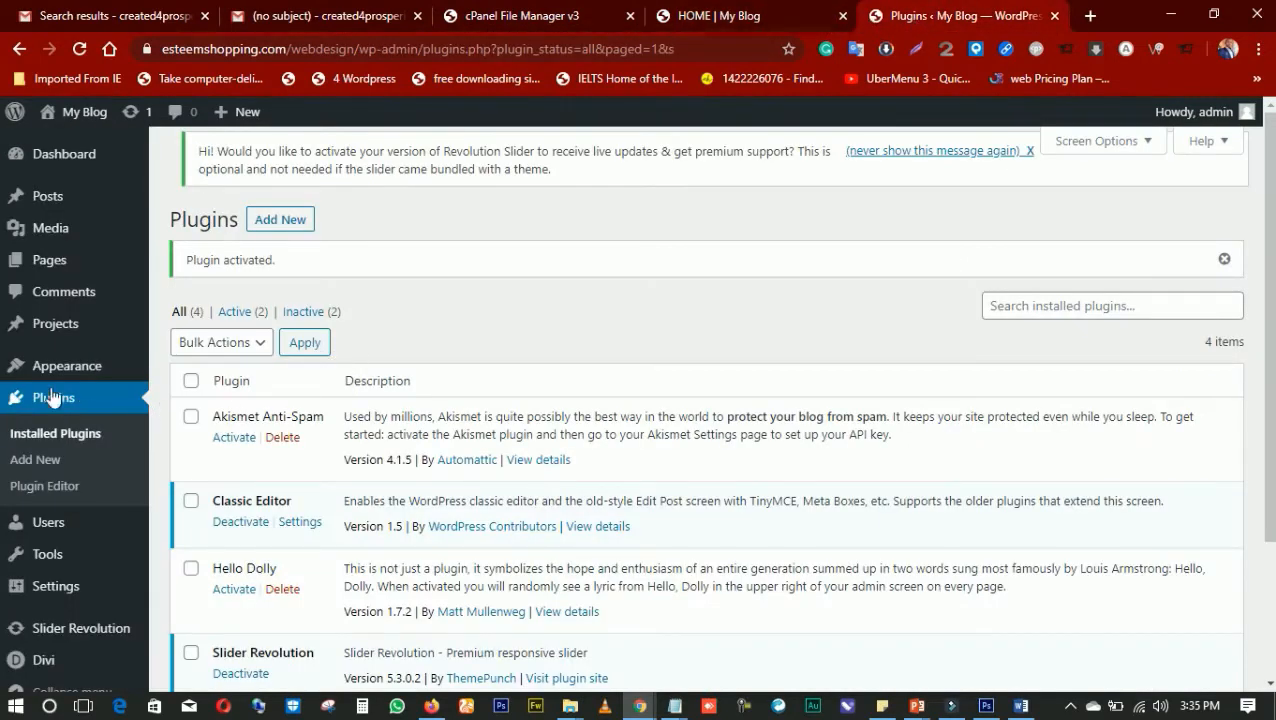
{"action": "mouse_move", "coordinate": [50, 260]}
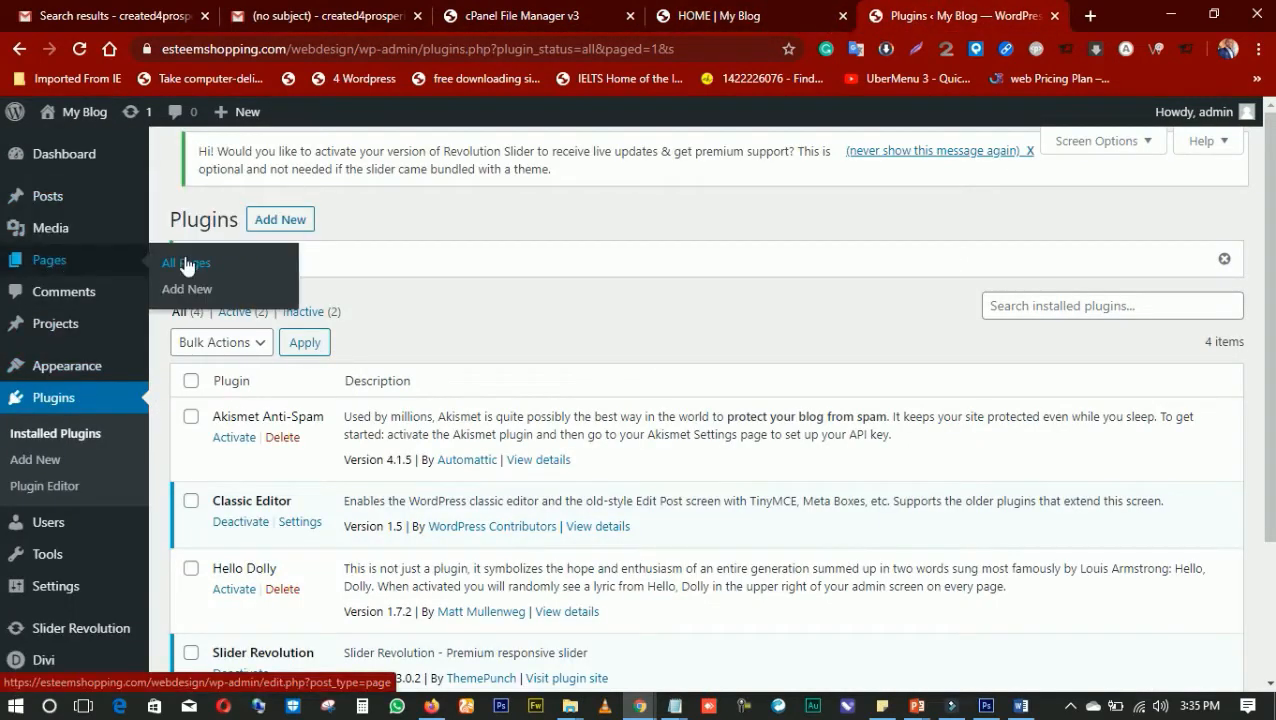
{"action": "left_click", "coordinate": [186, 264]}
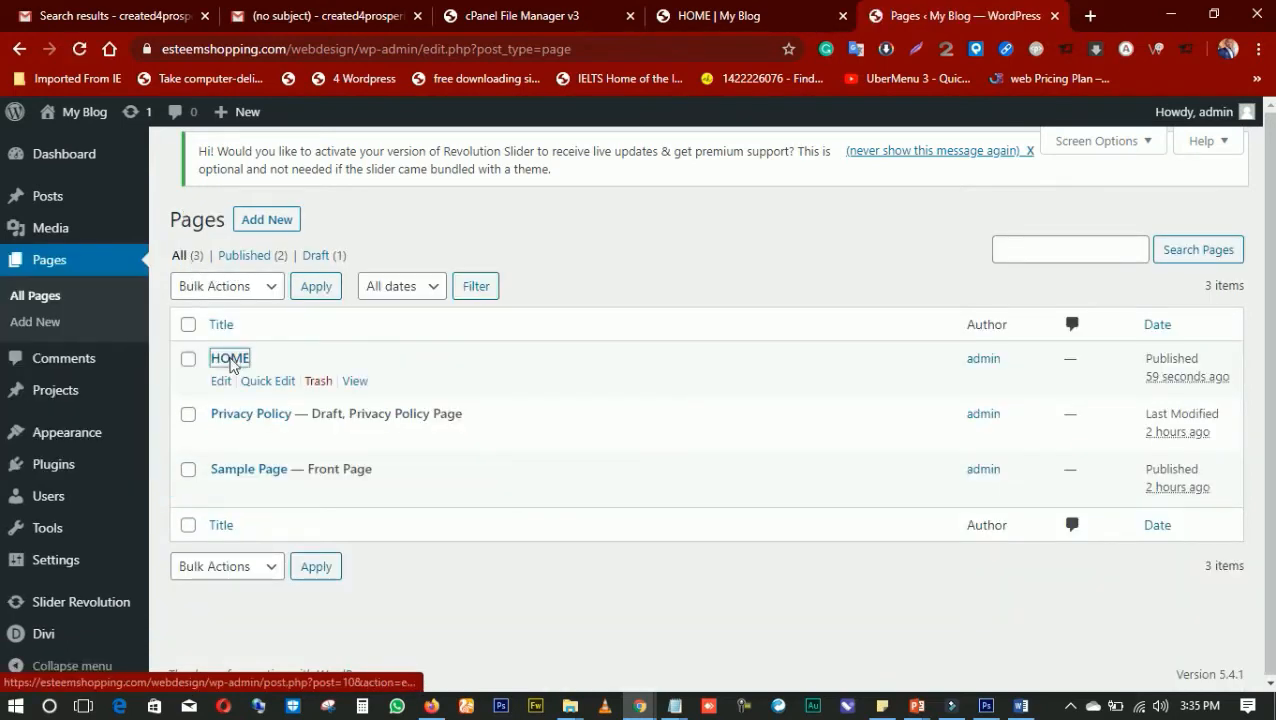
{"action": "left_click", "coordinate": [229, 361]}
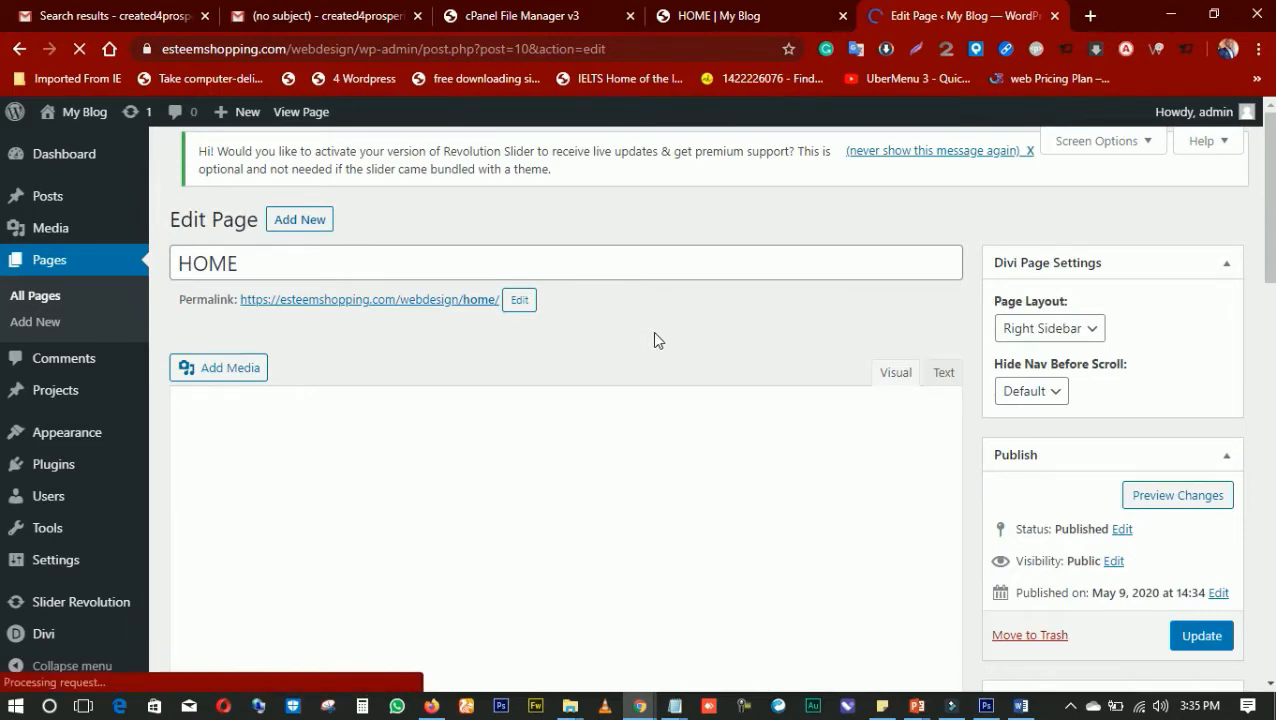
Switch the HOME page from the default editor to the Divi Builder
{"action": "scroll", "coordinate": [658, 338], "scroll_direction": "down", "scroll_amount": 4}
{"action": "scroll", "coordinate": [660, 334], "scroll_direction": "up", "scroll_amount": 4}
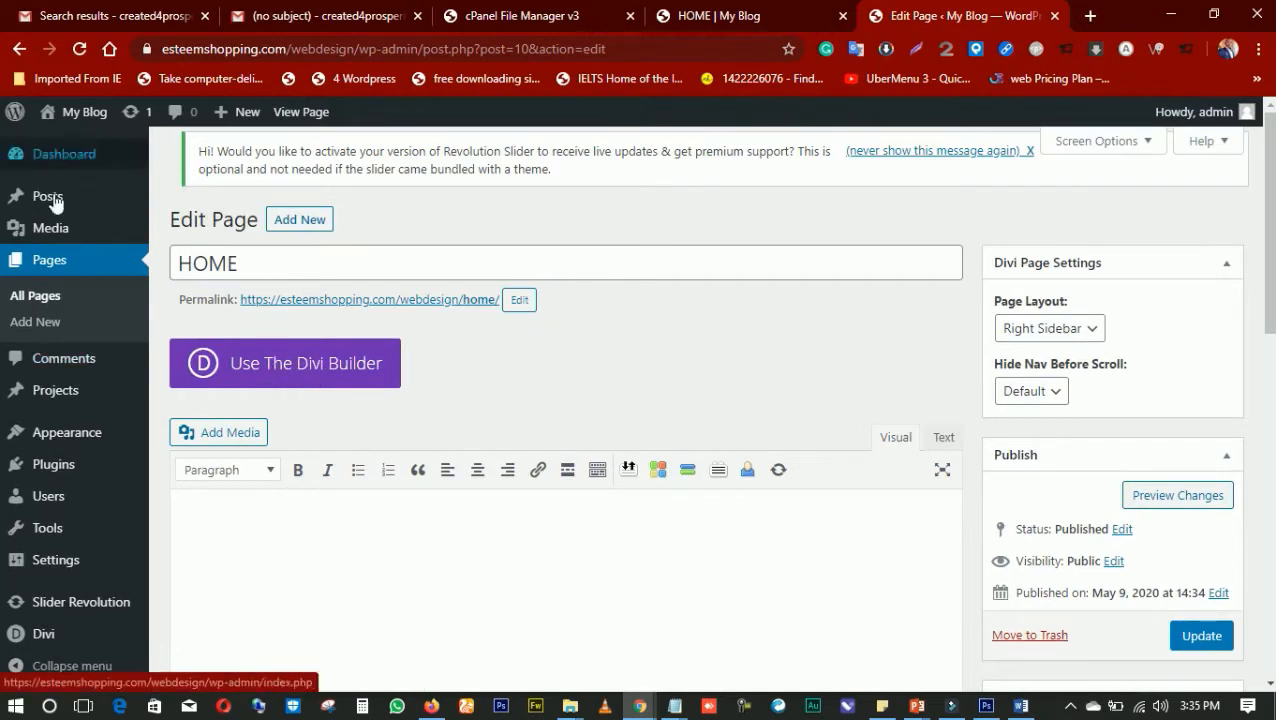
{"action": "left_click", "coordinate": [307, 365]}
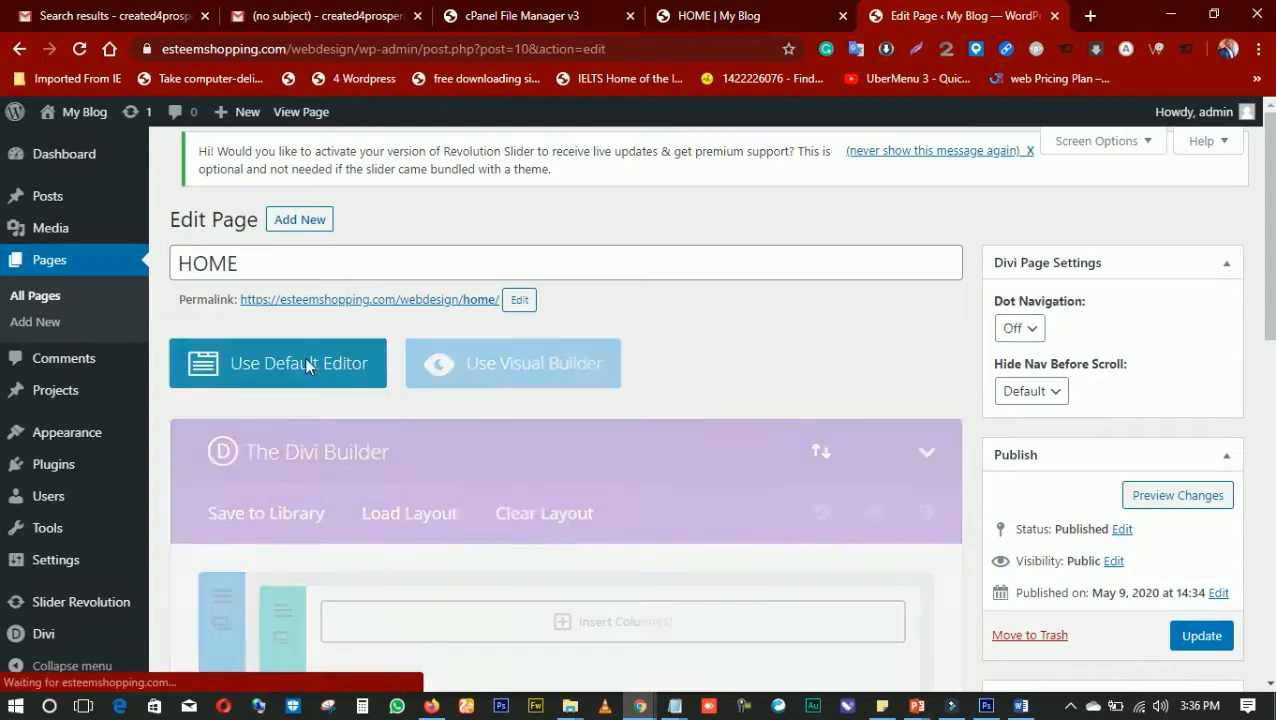
Open the Divi Builder's library of premade layouts for the HOME page
{"action": "scroll", "coordinate": [499, 337], "scroll_direction": "down", "scroll_amount": 1}
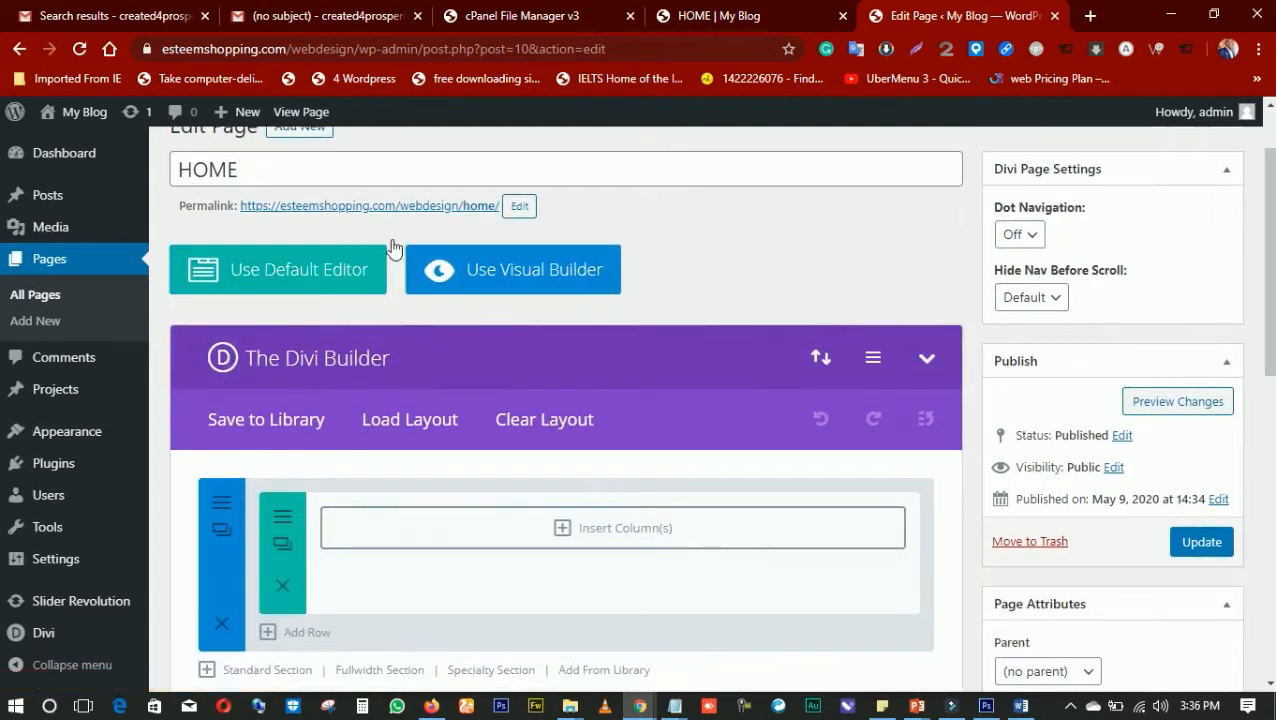
{"action": "scroll", "coordinate": [748, 228], "scroll_direction": "down", "scroll_amount": 1}
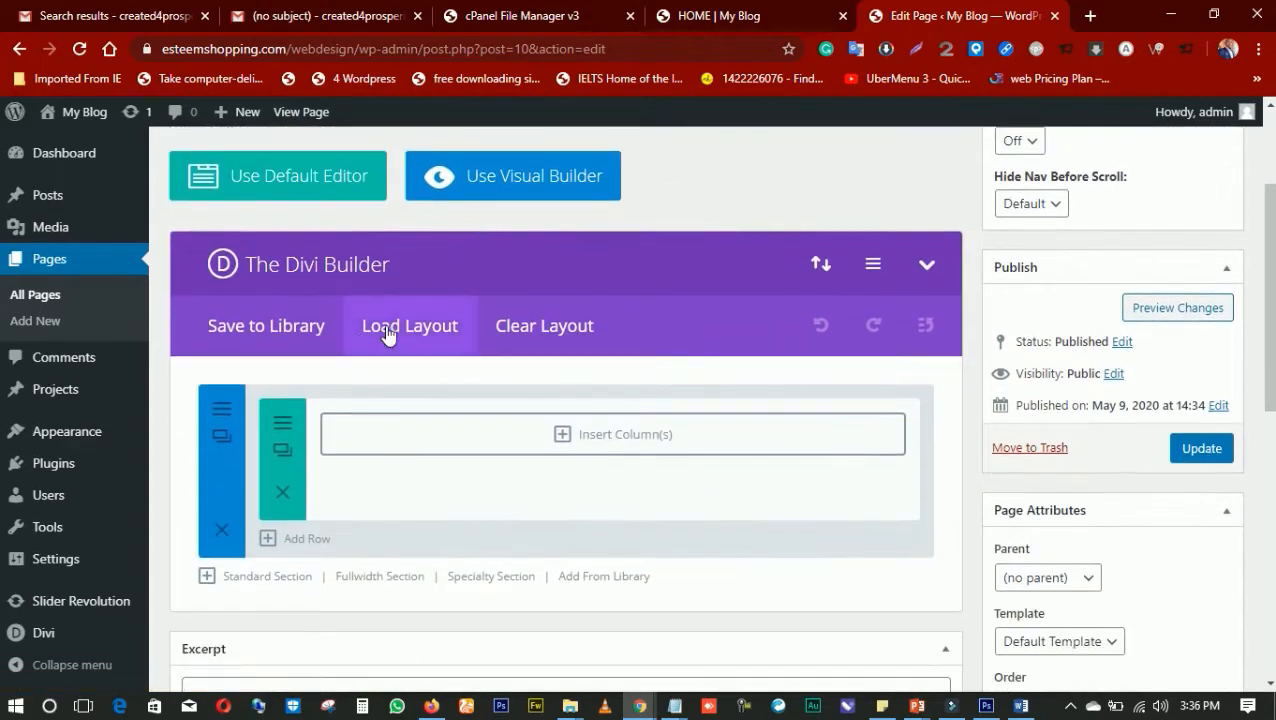
{"action": "left_click", "coordinate": [387, 333]}
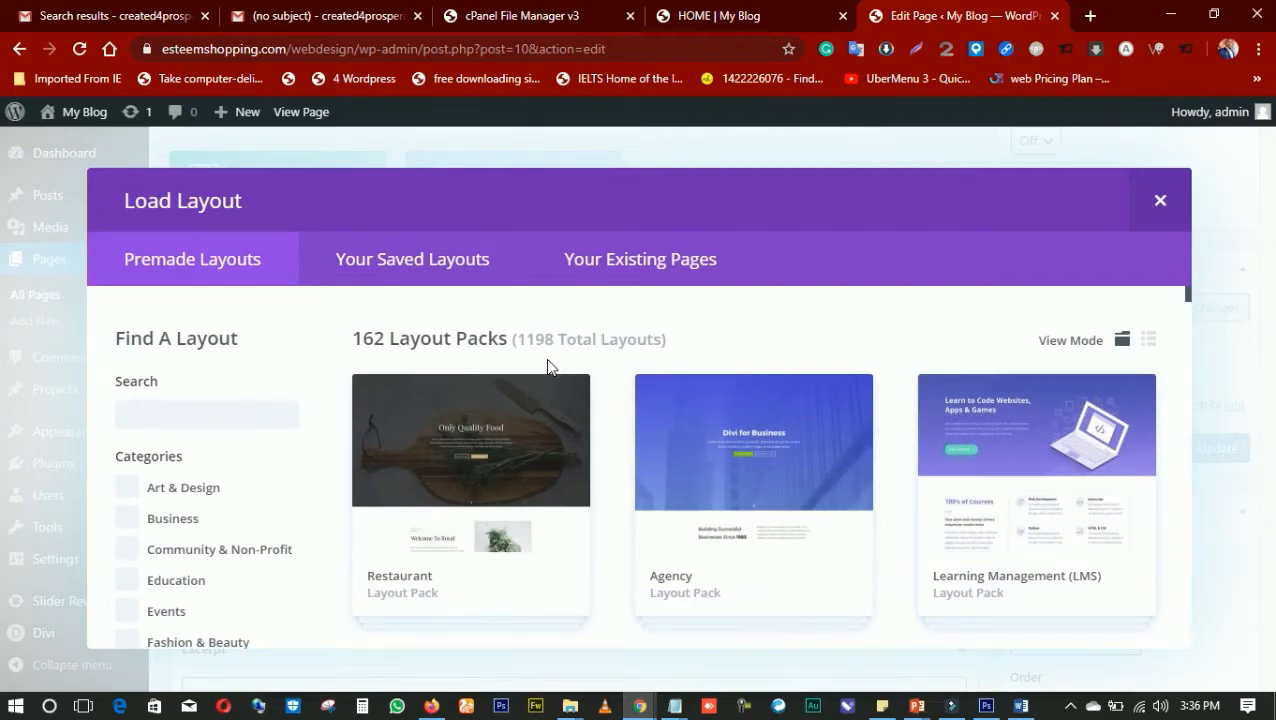
Browse the premade layout packs through to the end of the list and back to the beginning, examining the available designs
{"action": "scroll", "coordinate": [752, 393], "scroll_direction": "down", "scroll_amount": 8}
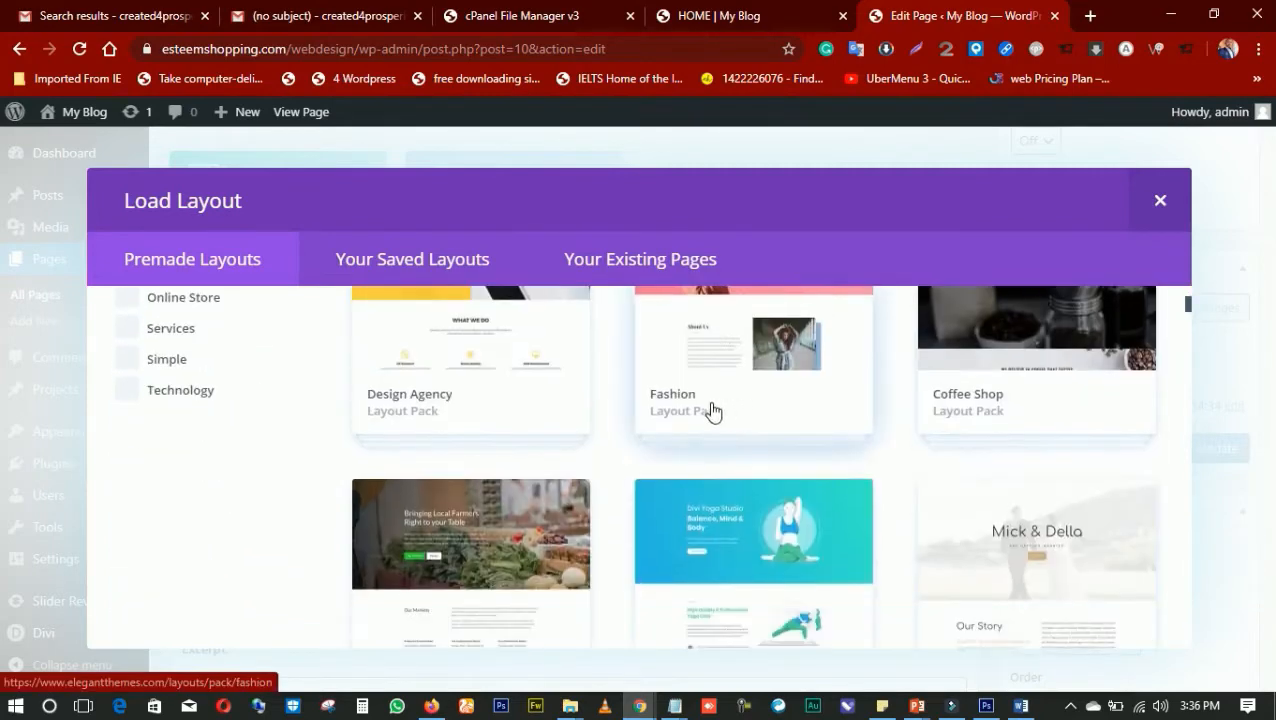
{"action": "scroll", "coordinate": [697, 403], "scroll_direction": "down", "scroll_amount": 8}
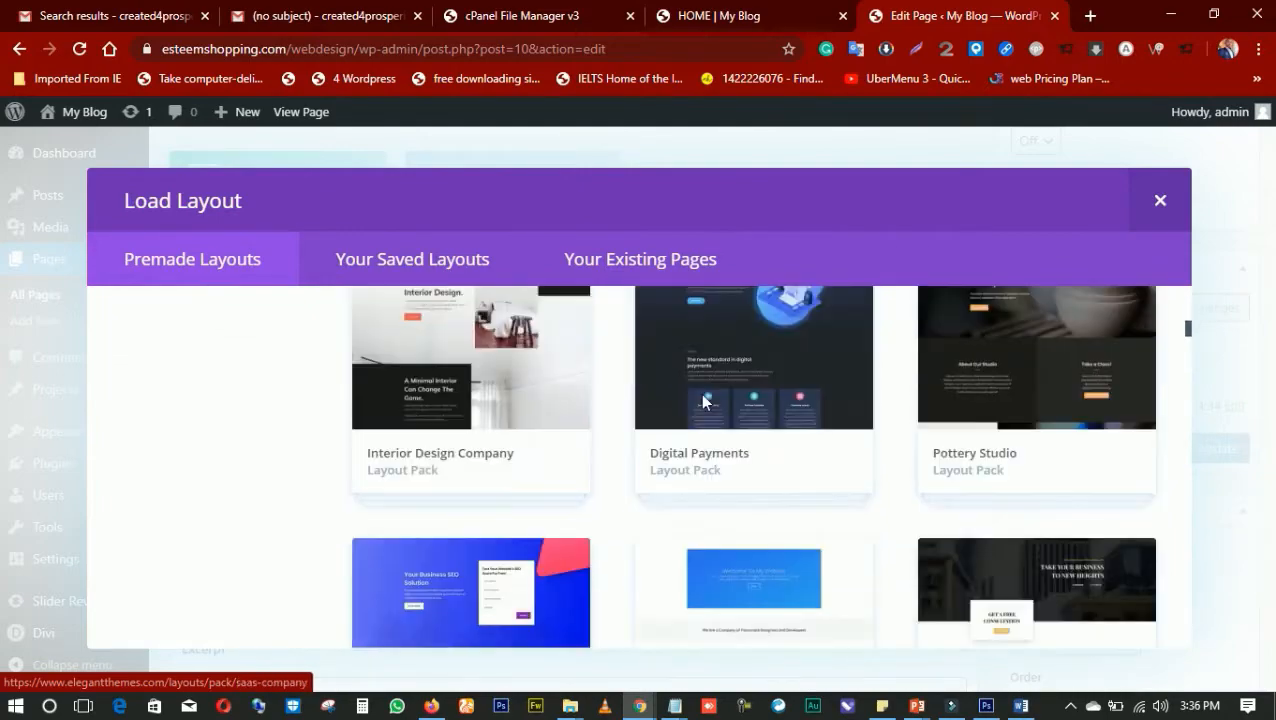
{"action": "scroll", "coordinate": [698, 404], "scroll_direction": "down", "scroll_amount": 11}
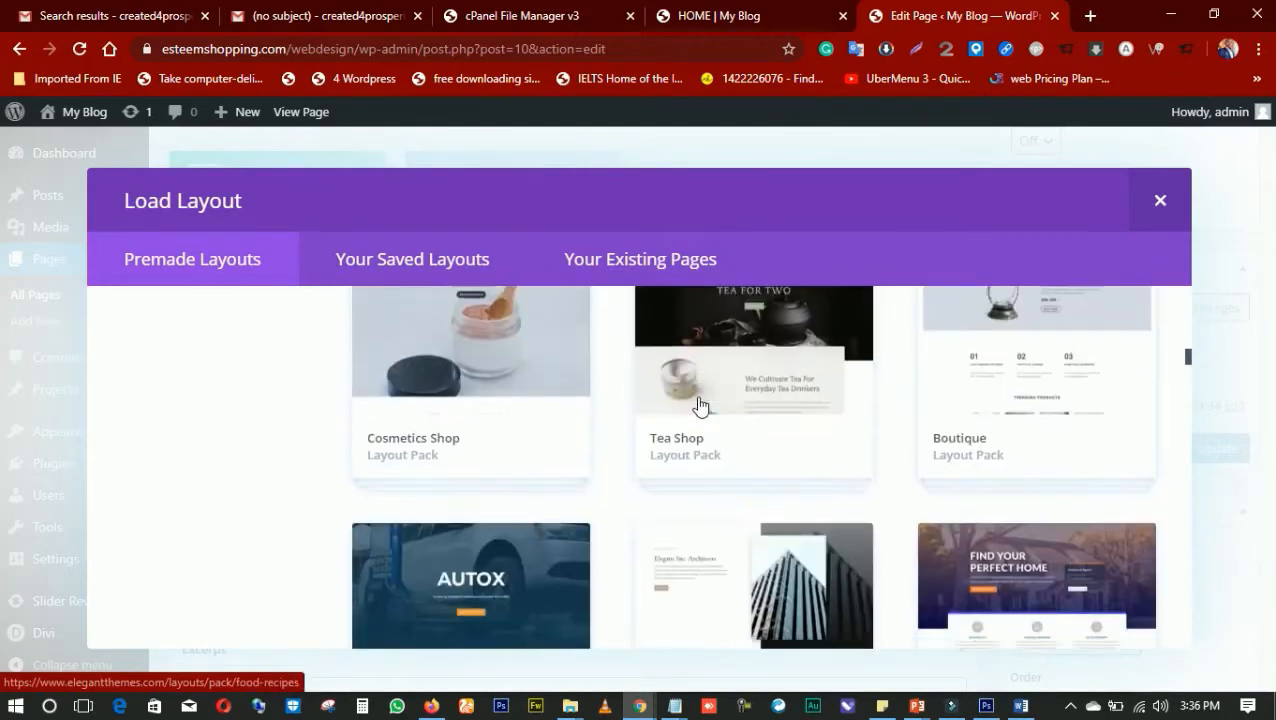
{"action": "scroll", "coordinate": [698, 404], "scroll_direction": "down", "scroll_amount": 12}
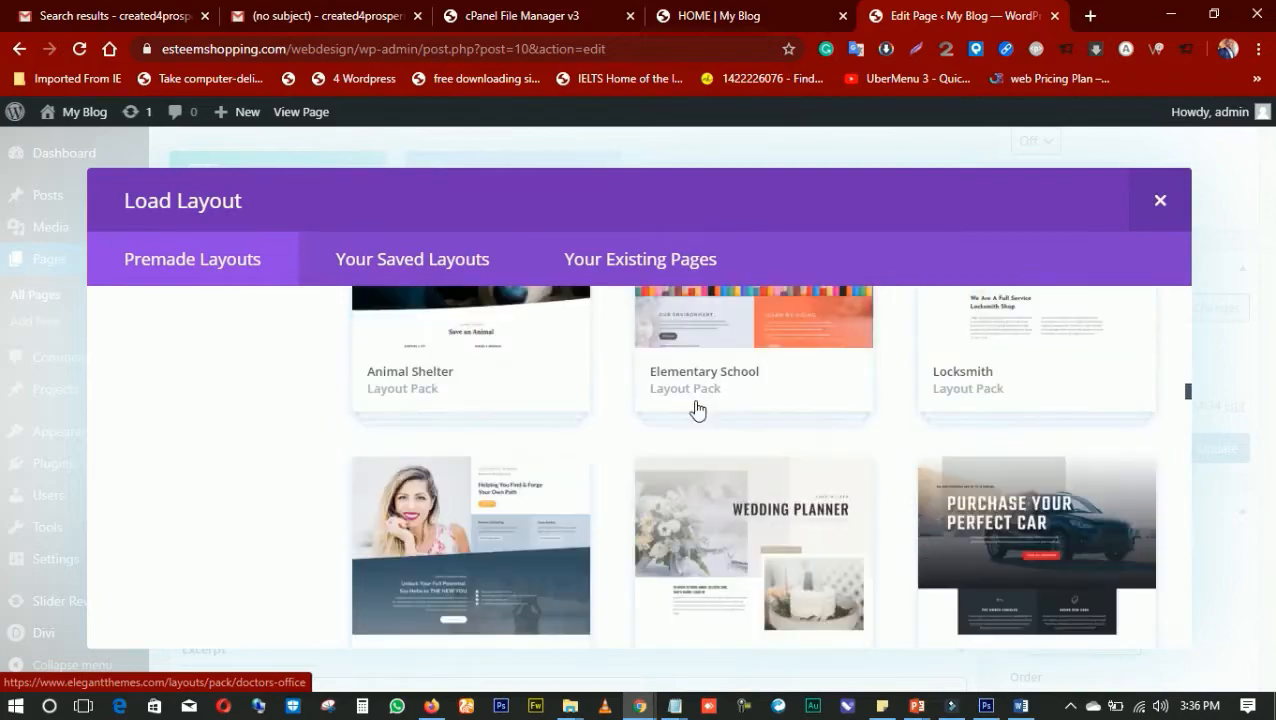
{"action": "scroll", "coordinate": [697, 407], "scroll_direction": "down", "scroll_amount": 10}
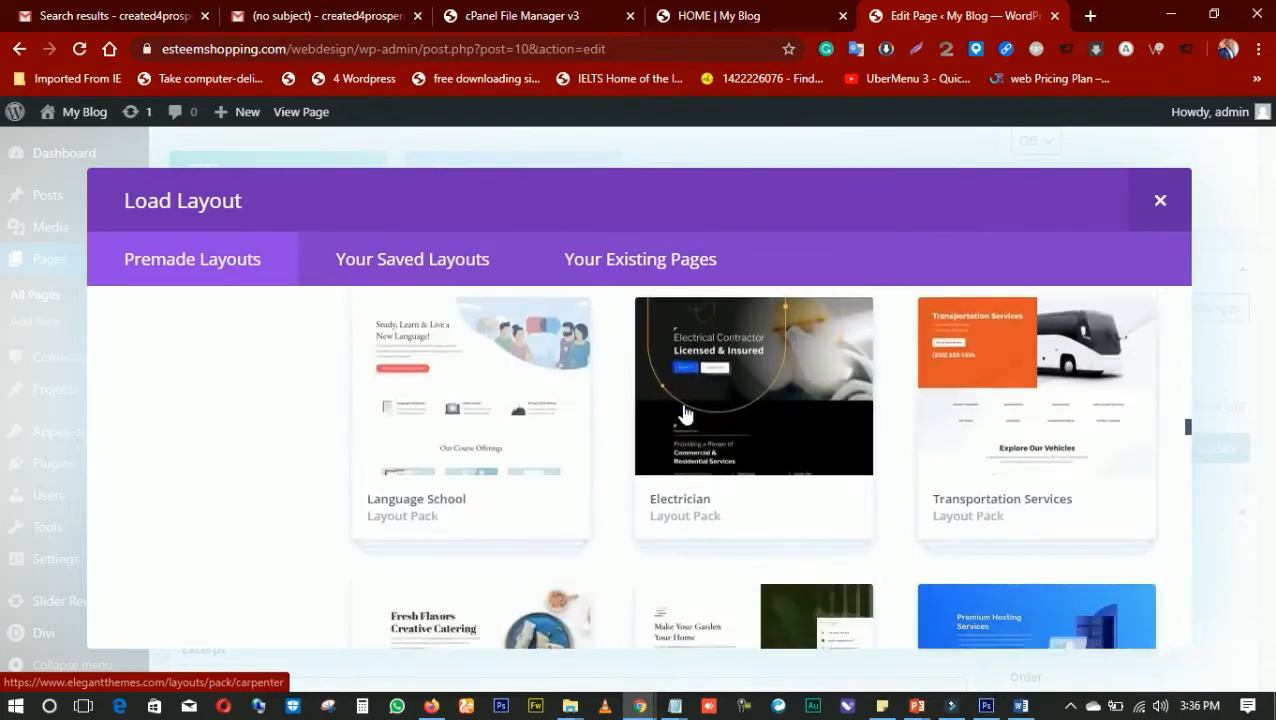
{"action": "scroll", "coordinate": [683, 412], "scroll_direction": "down", "scroll_amount": 12}
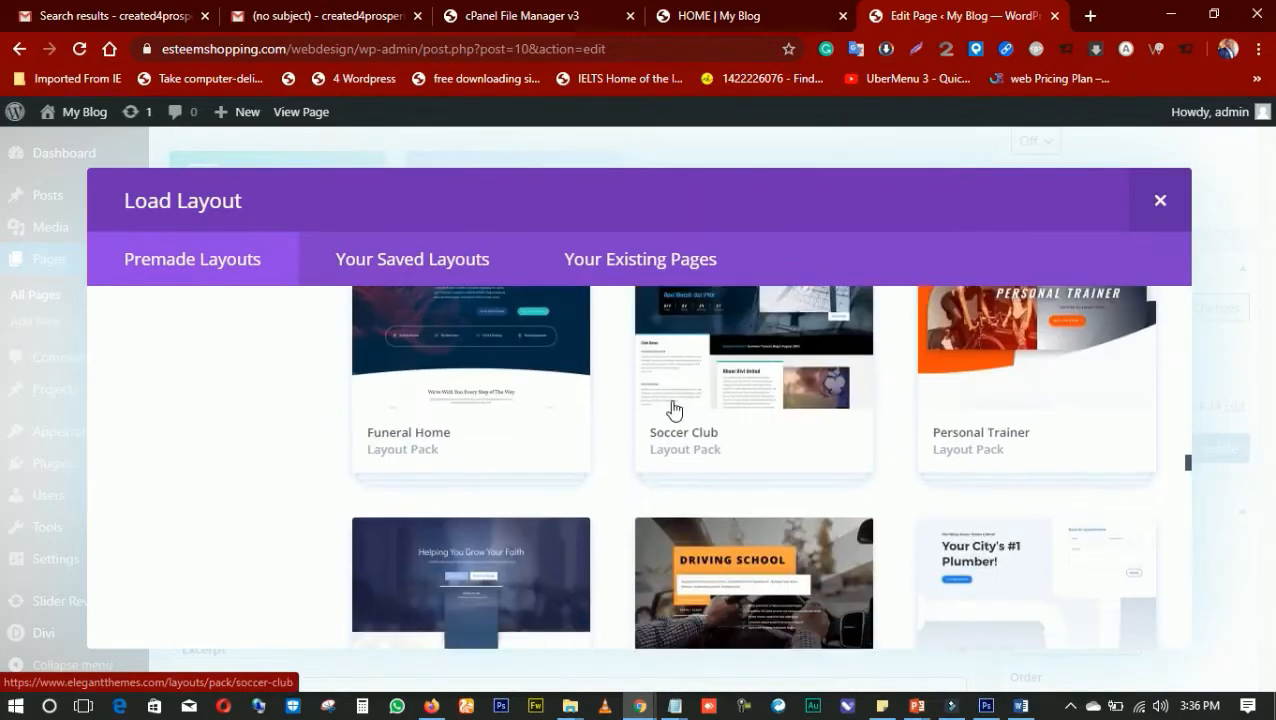
{"action": "scroll", "coordinate": [665, 415], "scroll_direction": "down", "scroll_amount": 12}
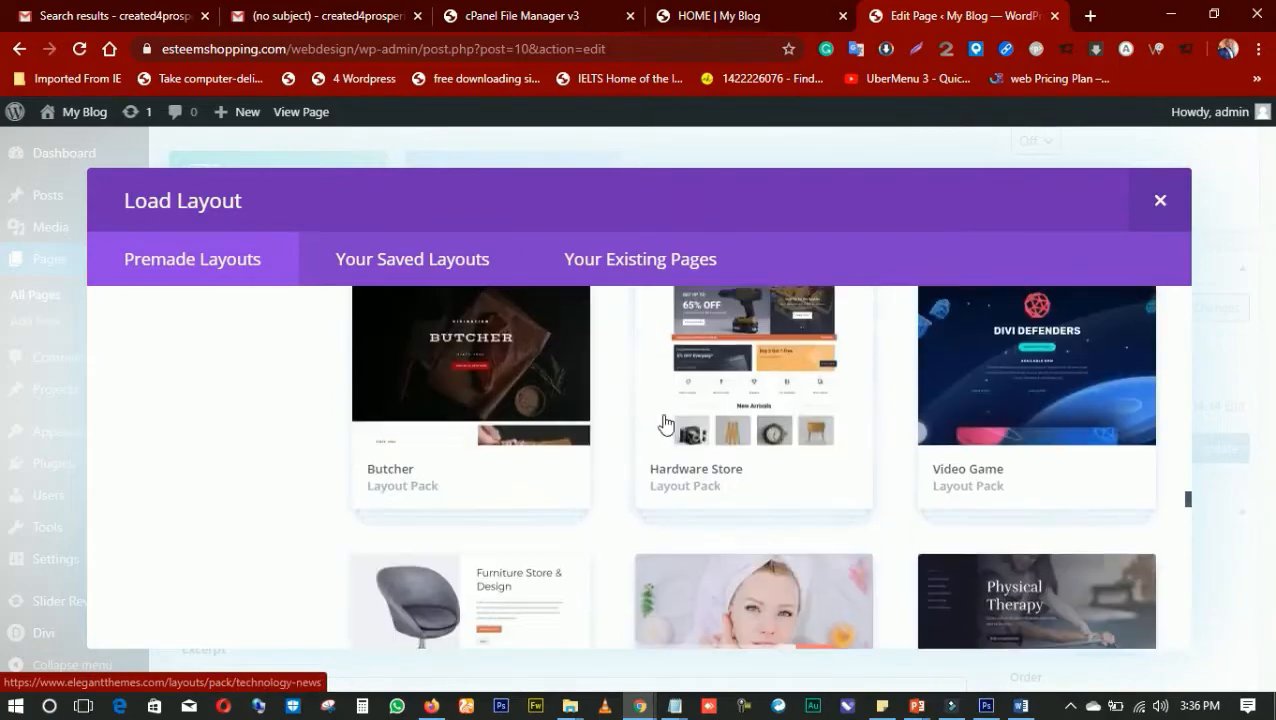
{"action": "scroll", "coordinate": [659, 429], "scroll_direction": "down", "scroll_amount": 10}
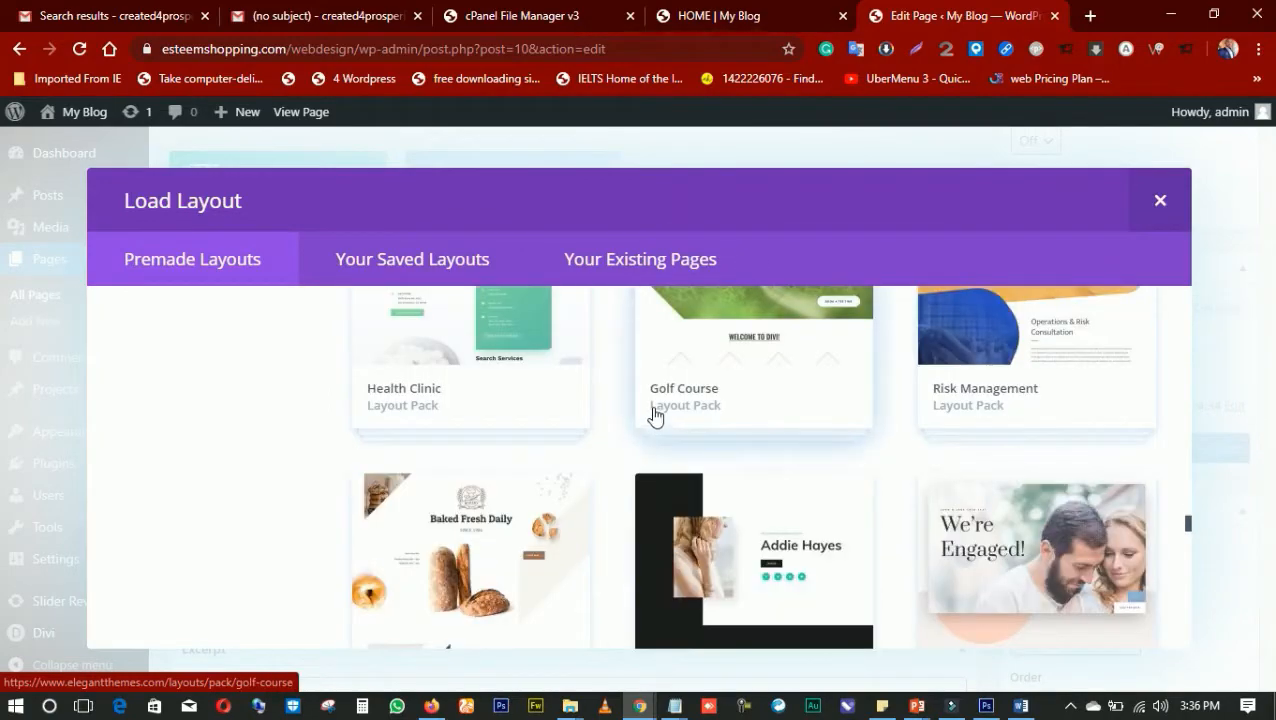
{"action": "scroll", "coordinate": [655, 414], "scroll_direction": "down", "scroll_amount": 12}
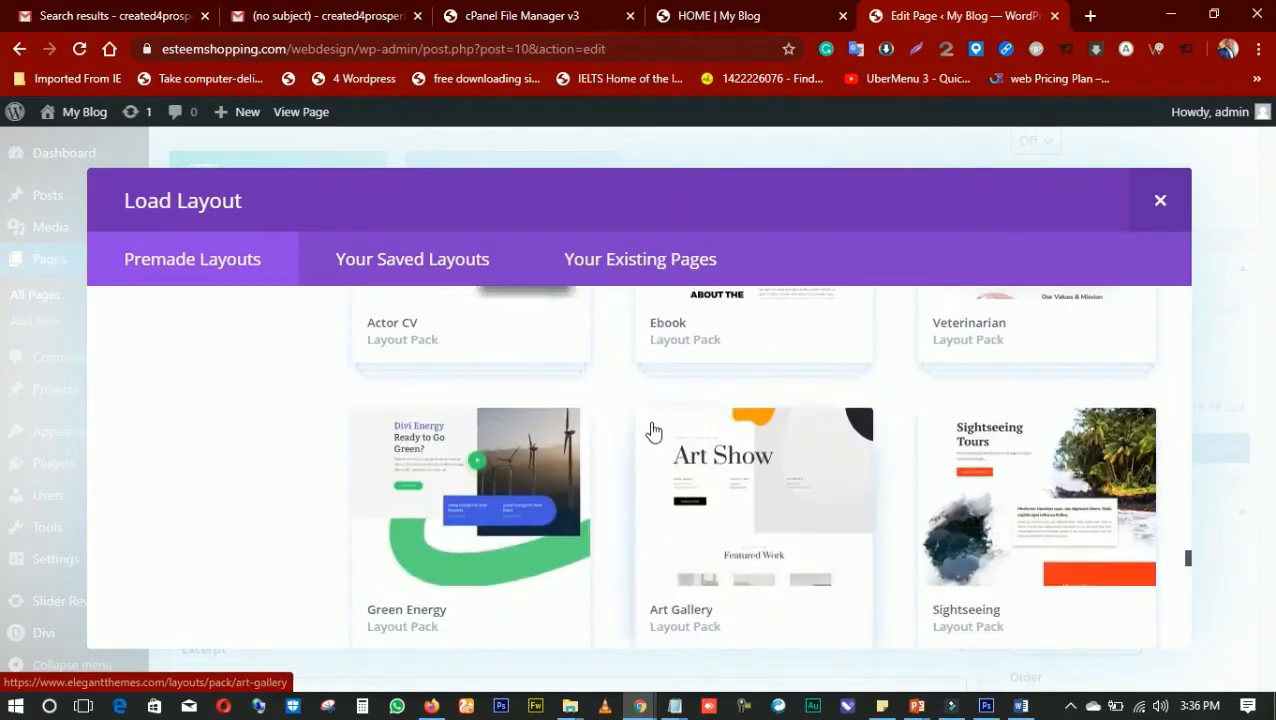
{"action": "scroll", "coordinate": [652, 425], "scroll_direction": "down", "scroll_amount": 12}
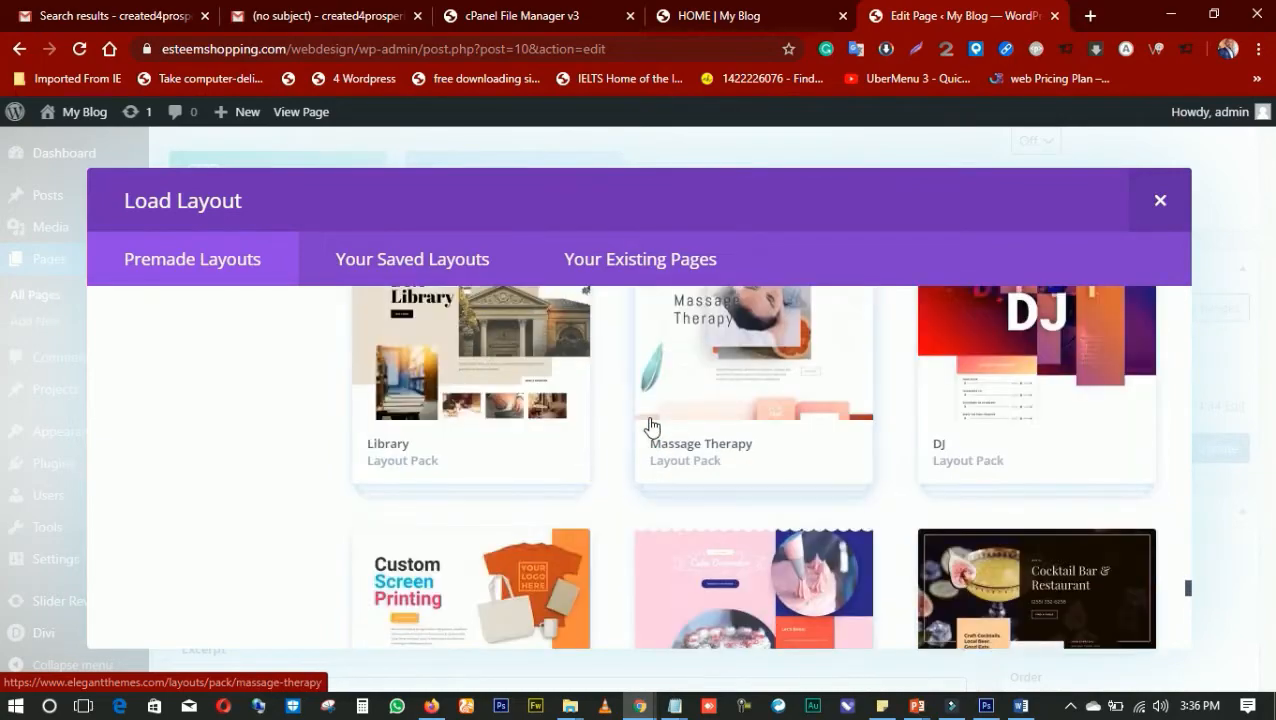
{"action": "scroll", "coordinate": [641, 416], "scroll_direction": "down", "scroll_amount": 12}
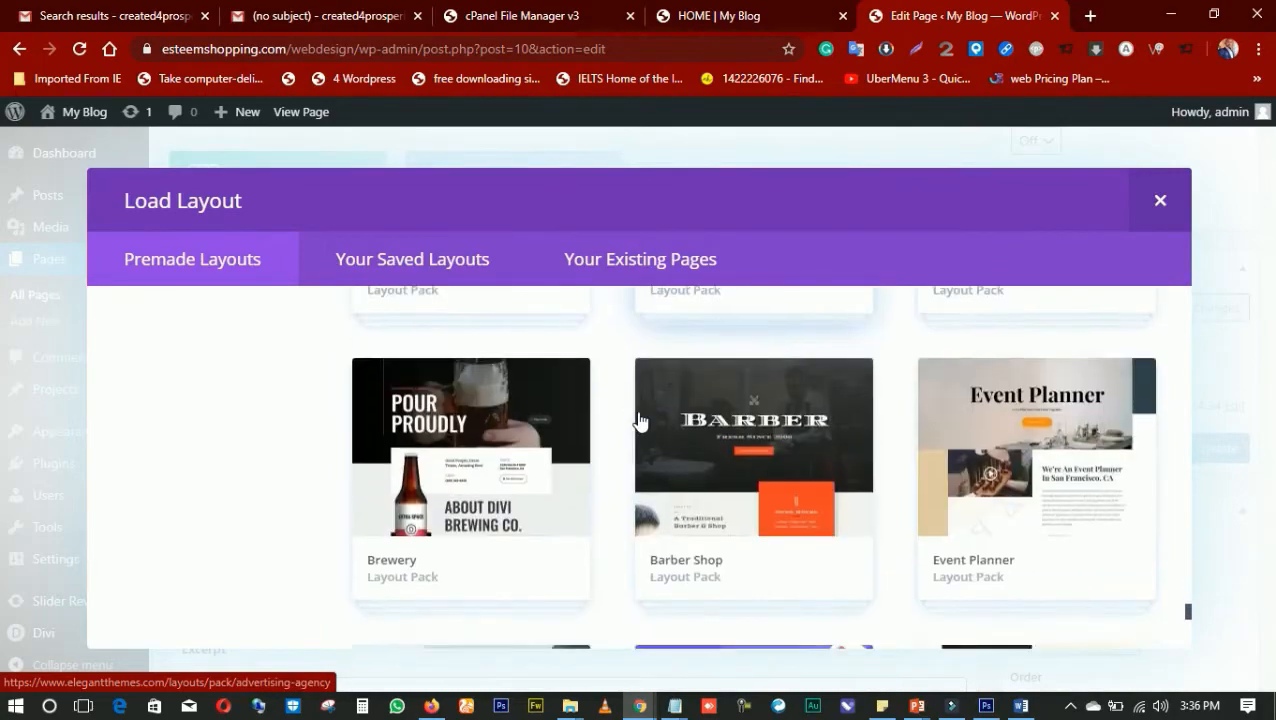
{"action": "scroll", "coordinate": [641, 420], "scroll_direction": "down", "scroll_amount": 3}
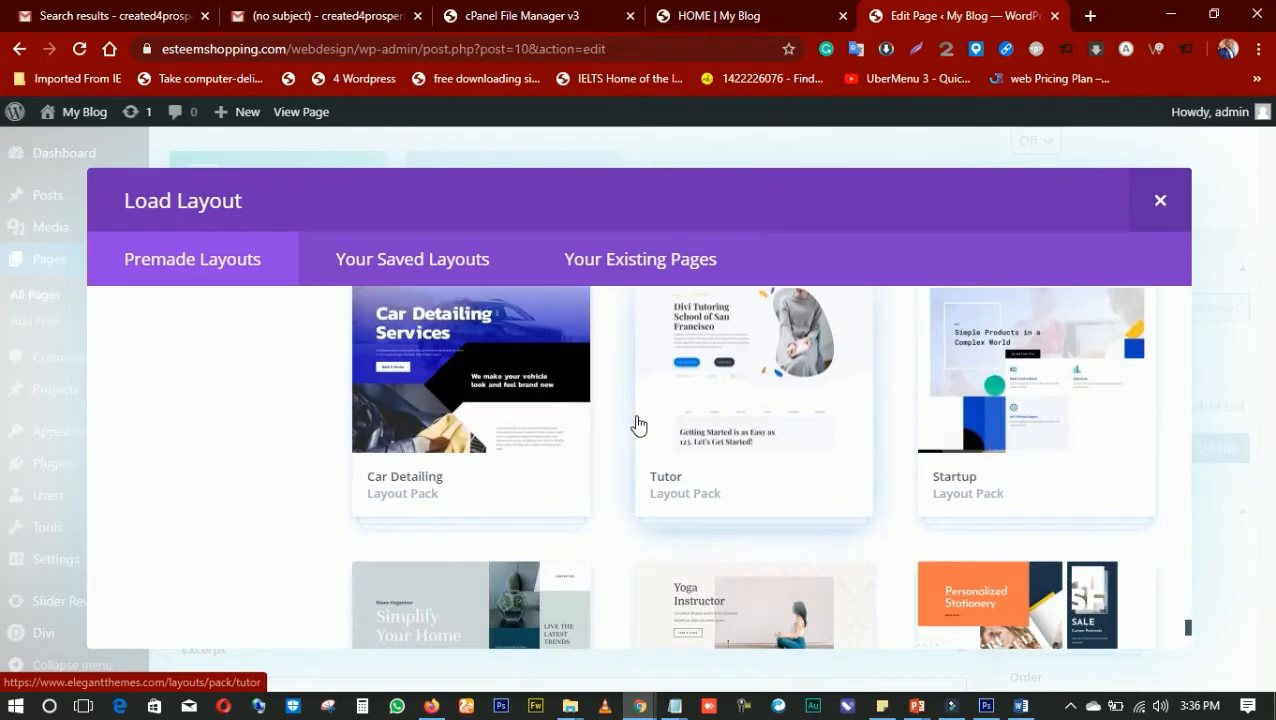
{"action": "scroll", "coordinate": [640, 426], "scroll_direction": "down", "scroll_amount": 3}
{"action": "scroll", "coordinate": [641, 426], "scroll_direction": "down", "scroll_amount": 6}
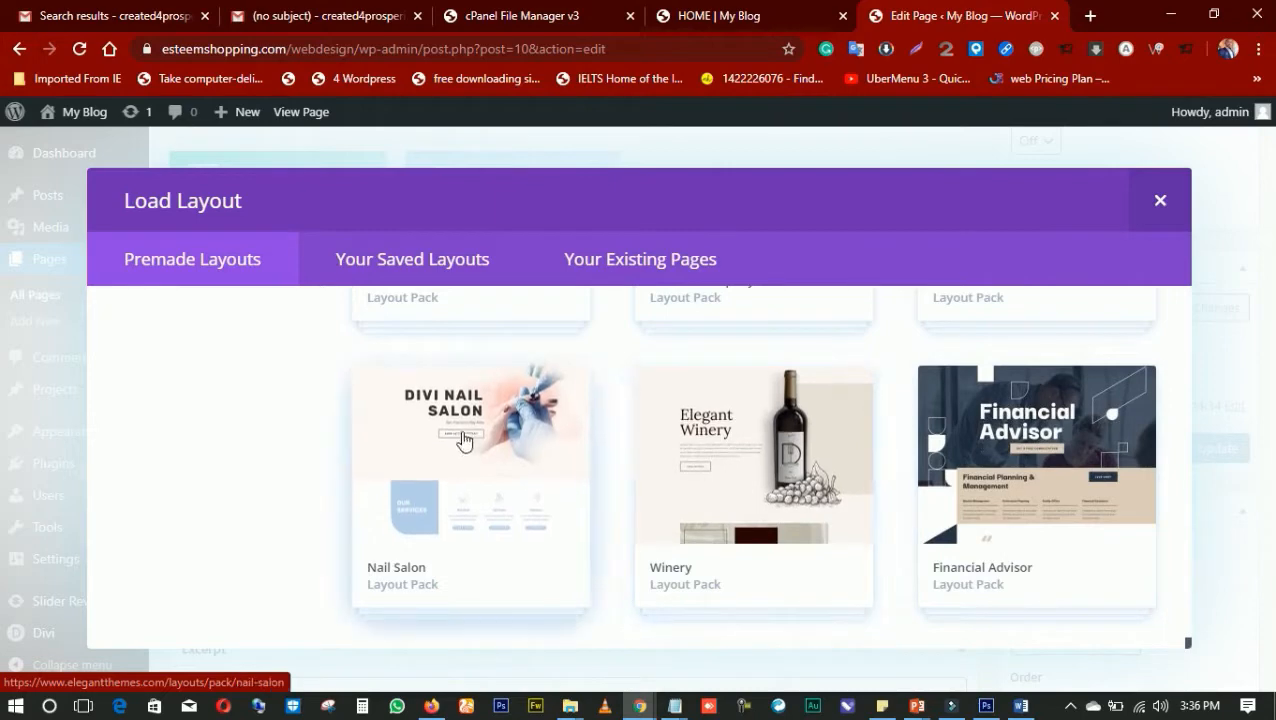
{"action": "scroll", "coordinate": [478, 461], "scroll_direction": "up", "scroll_amount": 3}
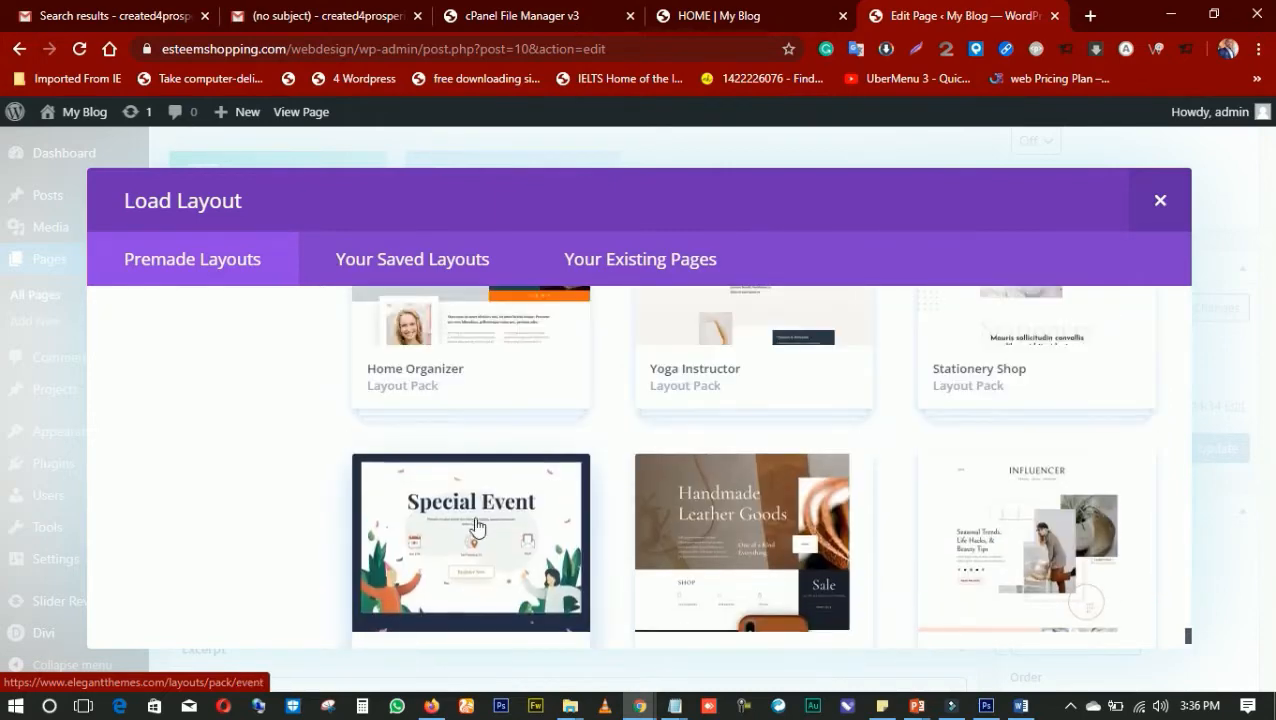
{"action": "scroll", "coordinate": [470, 530], "scroll_direction": "up", "scroll_amount": 3}
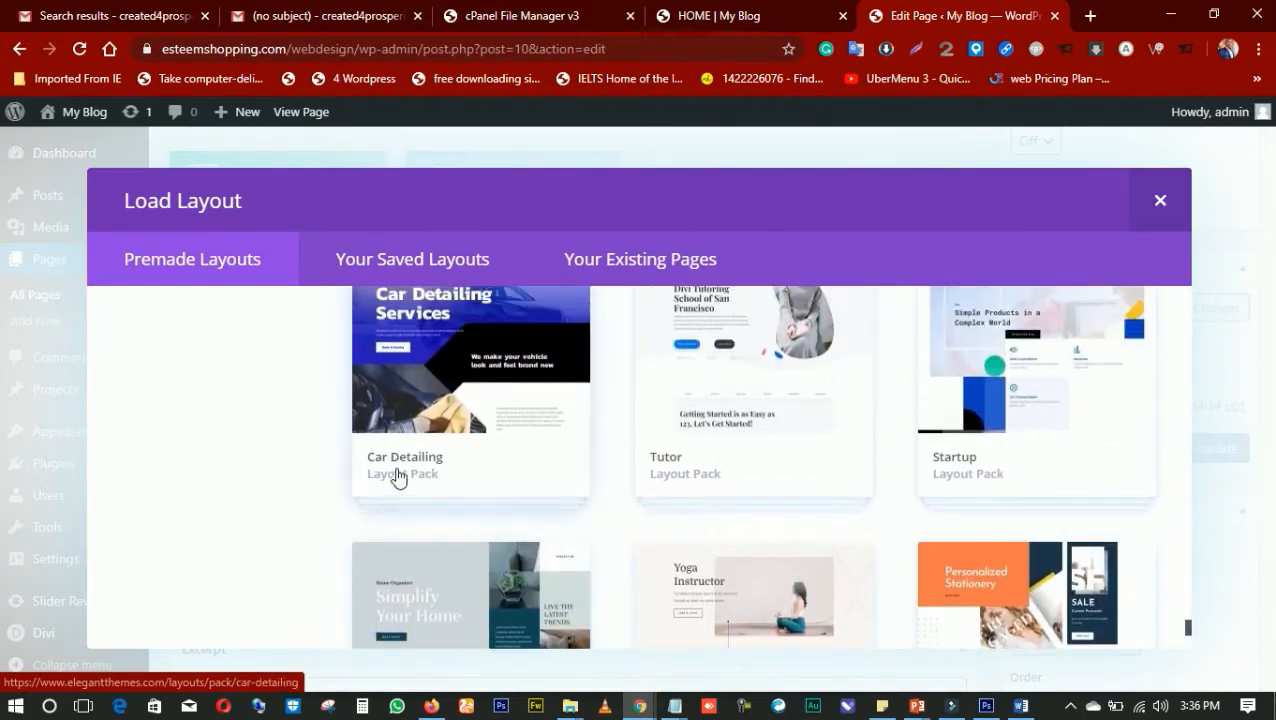
{"action": "scroll", "coordinate": [527, 441], "scroll_direction": "up", "scroll_amount": 9}
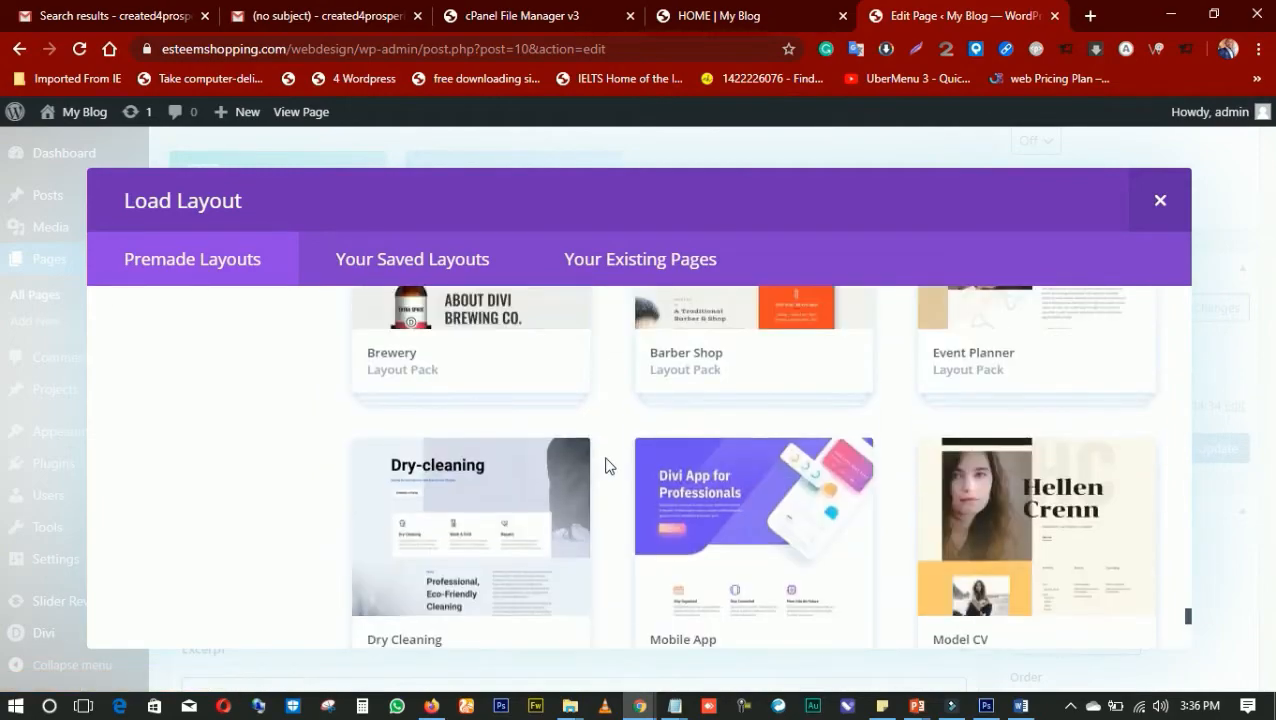
{"action": "scroll", "coordinate": [608, 463], "scroll_direction": "up", "scroll_amount": 15}
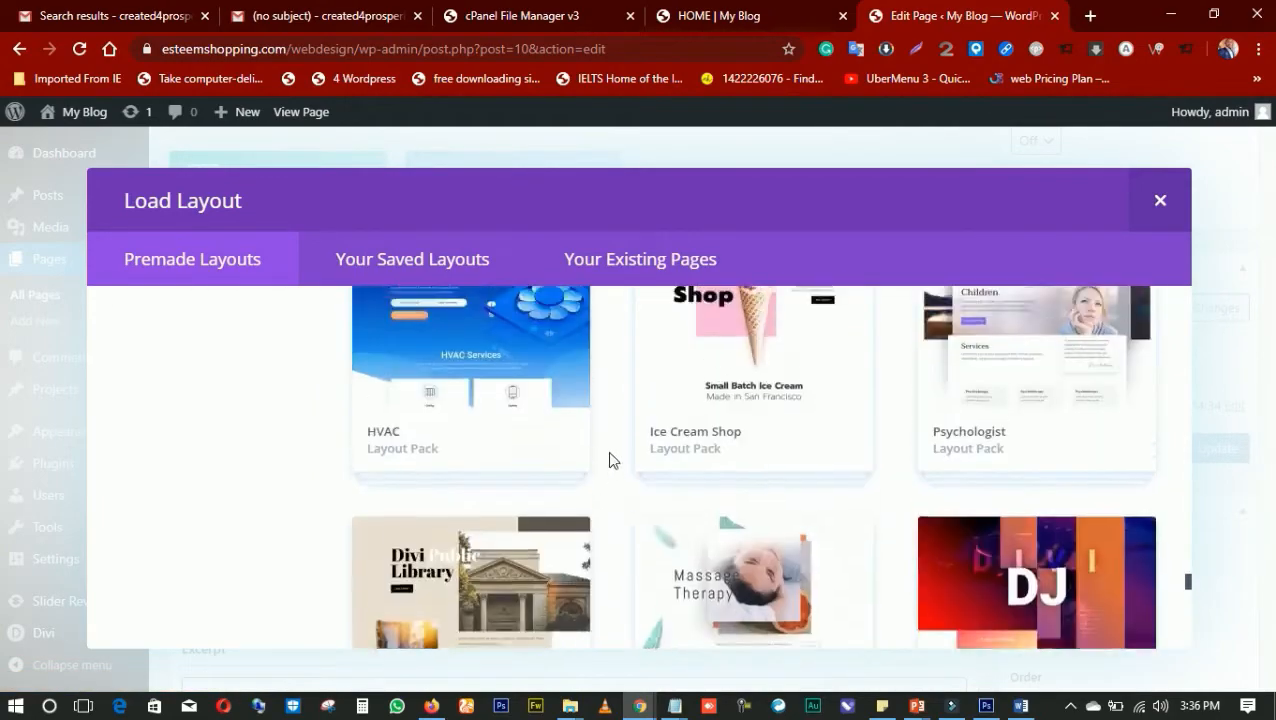
{"action": "scroll", "coordinate": [608, 463], "scroll_direction": "up", "scroll_amount": 15}
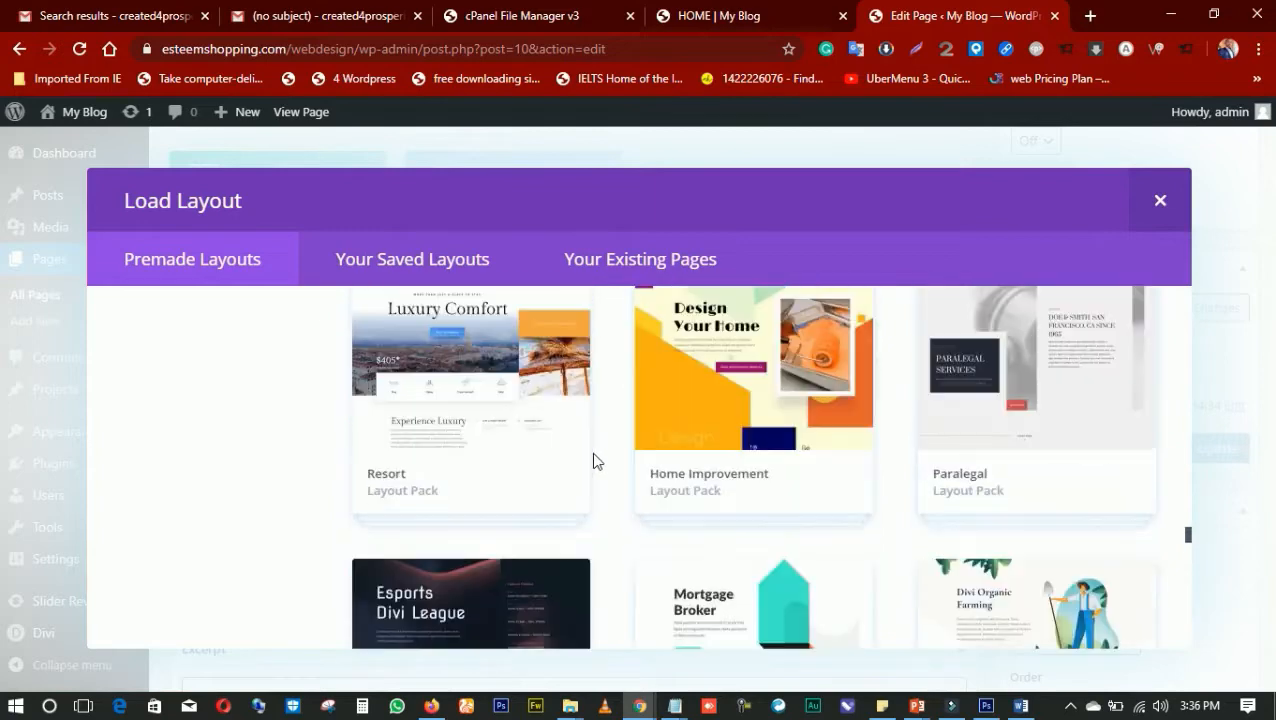
{"action": "scroll", "coordinate": [595, 461], "scroll_direction": "up", "scroll_amount": 10}
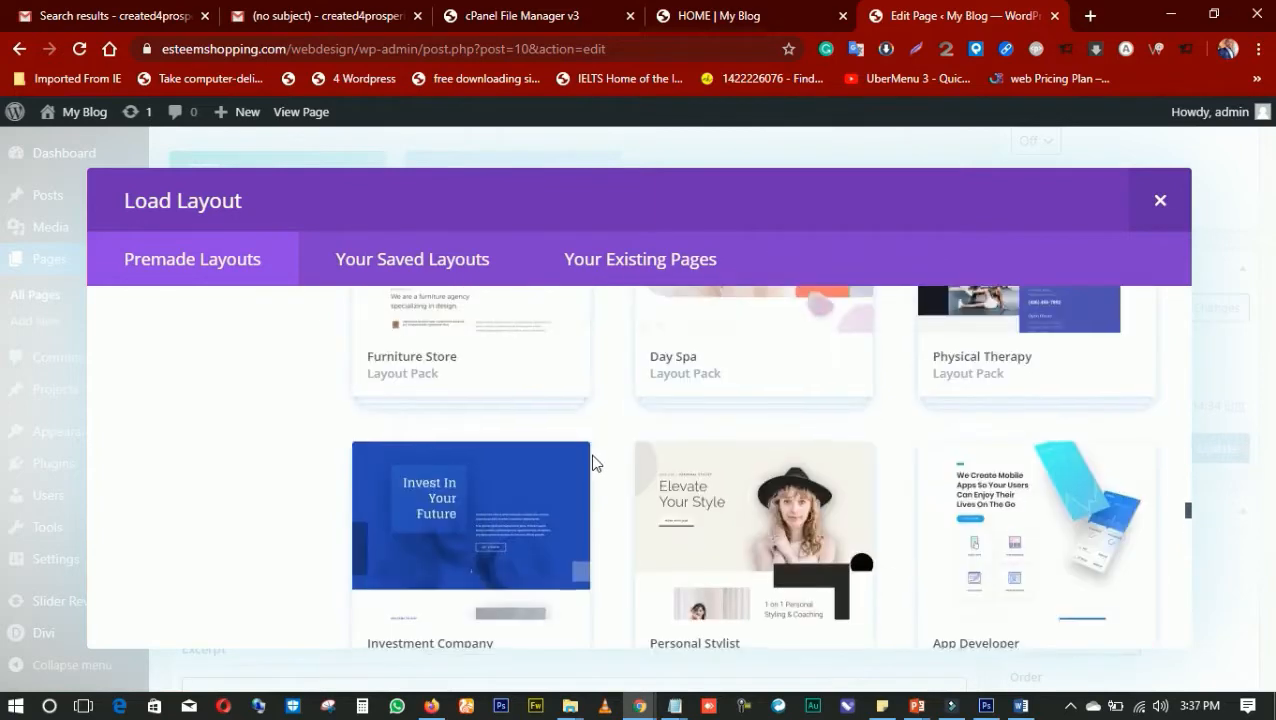
{"action": "scroll", "coordinate": [595, 459], "scroll_direction": "down", "scroll_amount": 3}
{"action": "scroll", "coordinate": [630, 483], "scroll_direction": "up", "scroll_amount": 8}
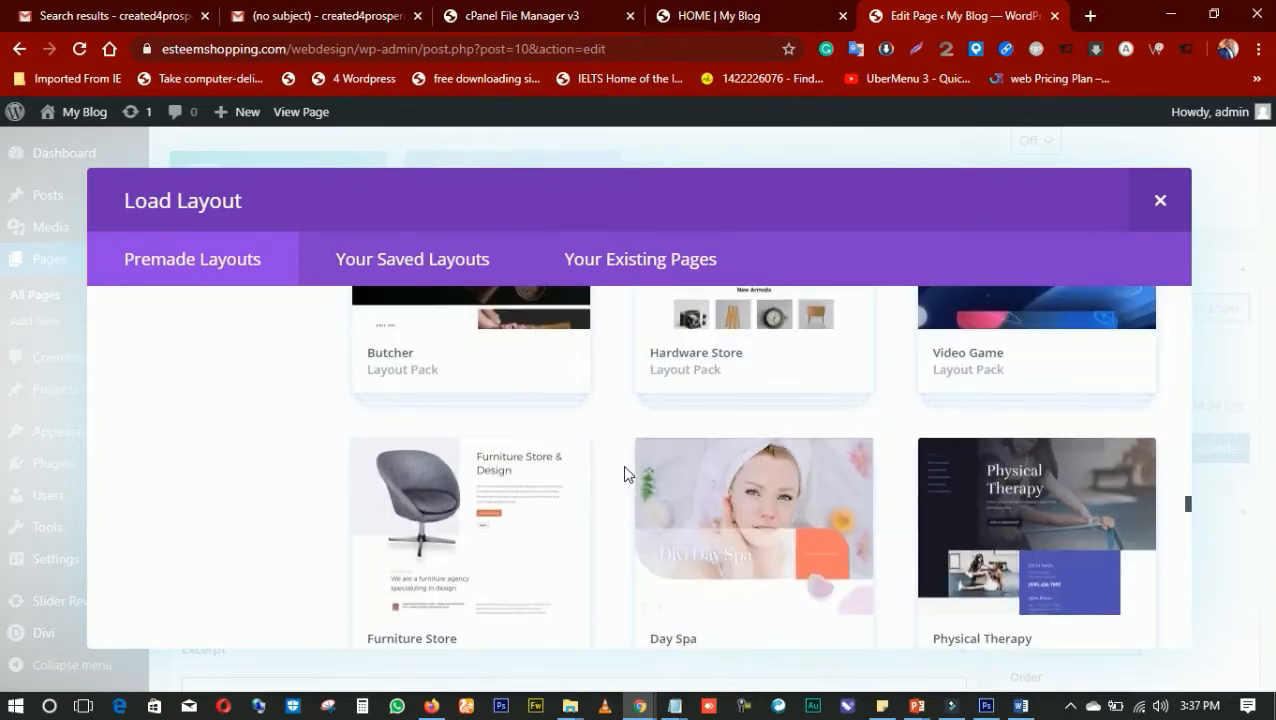
{"action": "scroll", "coordinate": [625, 468], "scroll_direction": "up", "scroll_amount": 10}
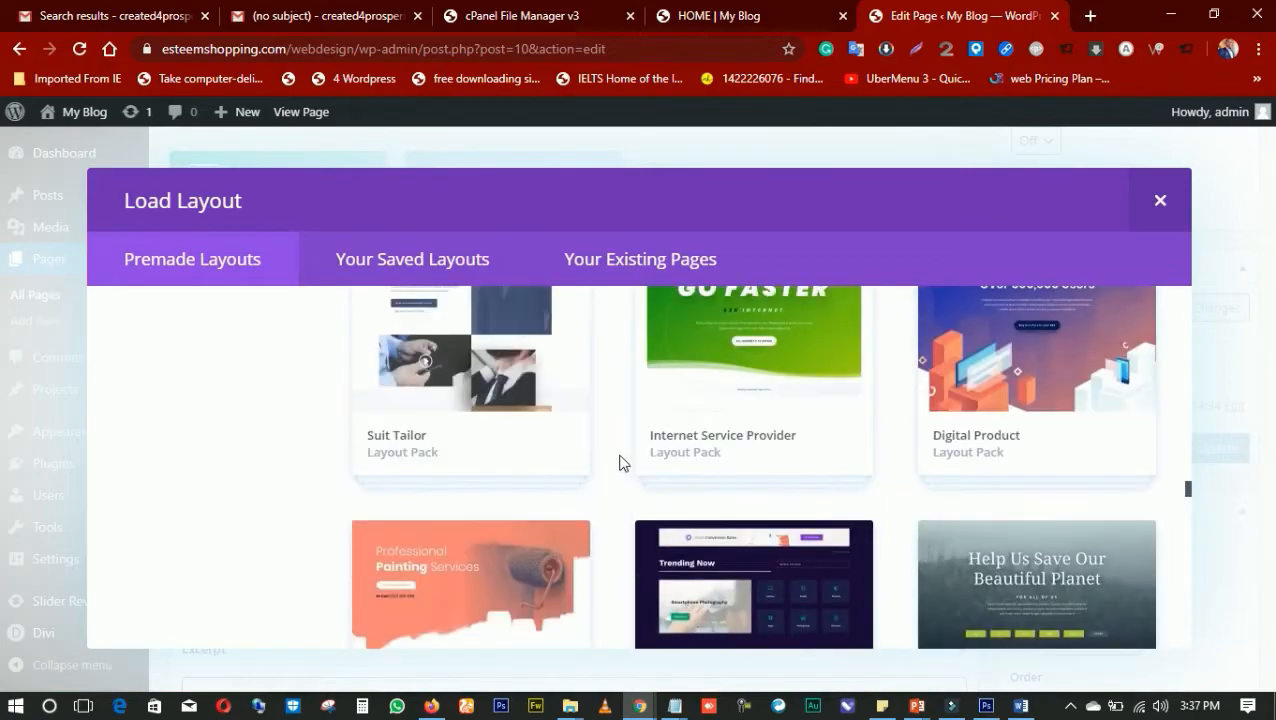
{"action": "scroll", "coordinate": [665, 465], "scroll_direction": "up", "scroll_amount": 10}
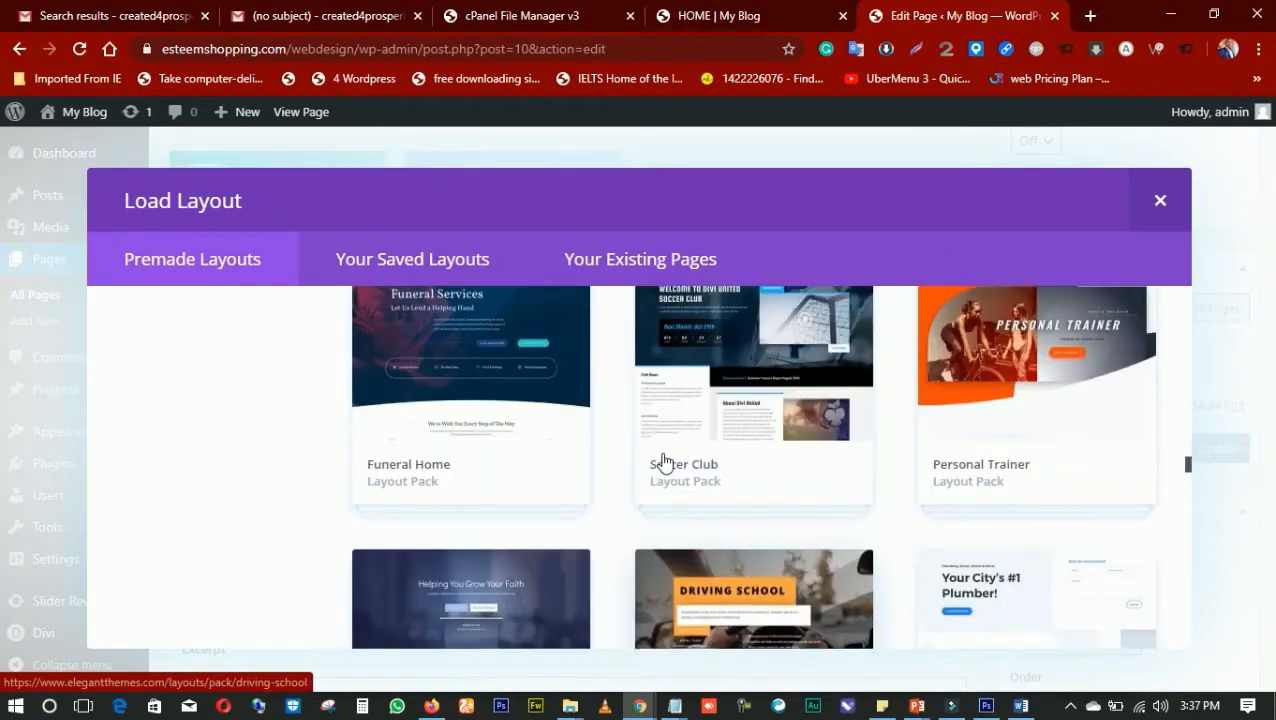
{"action": "scroll", "coordinate": [667, 463], "scroll_direction": "up", "scroll_amount": 10}
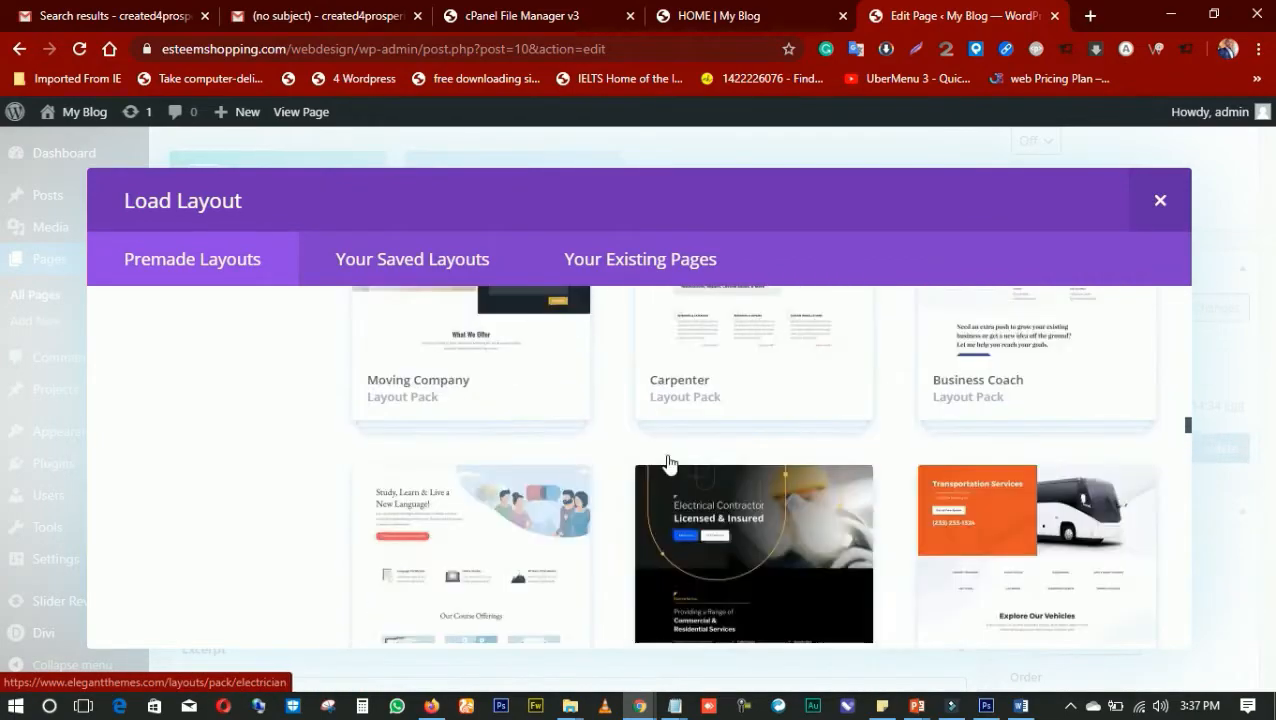
{"action": "scroll", "coordinate": [667, 463], "scroll_direction": "up", "scroll_amount": 10}
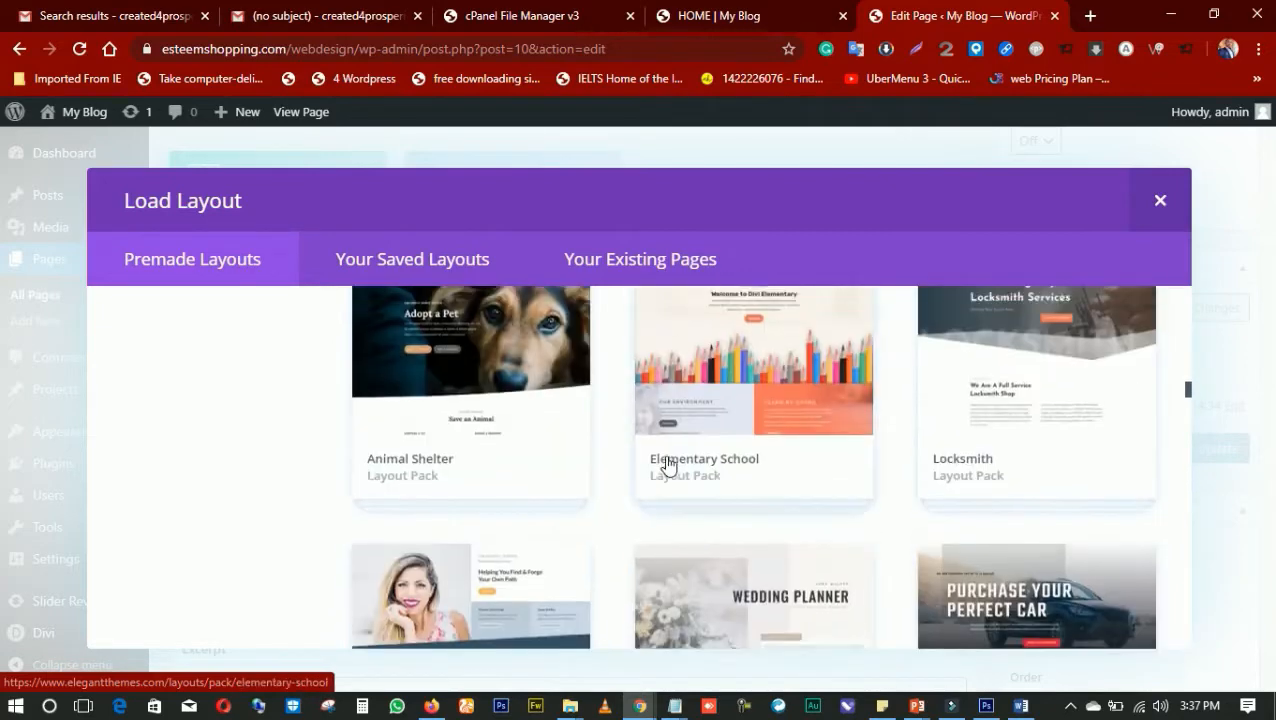
{"action": "scroll", "coordinate": [670, 459], "scroll_direction": "up", "scroll_amount": 3}
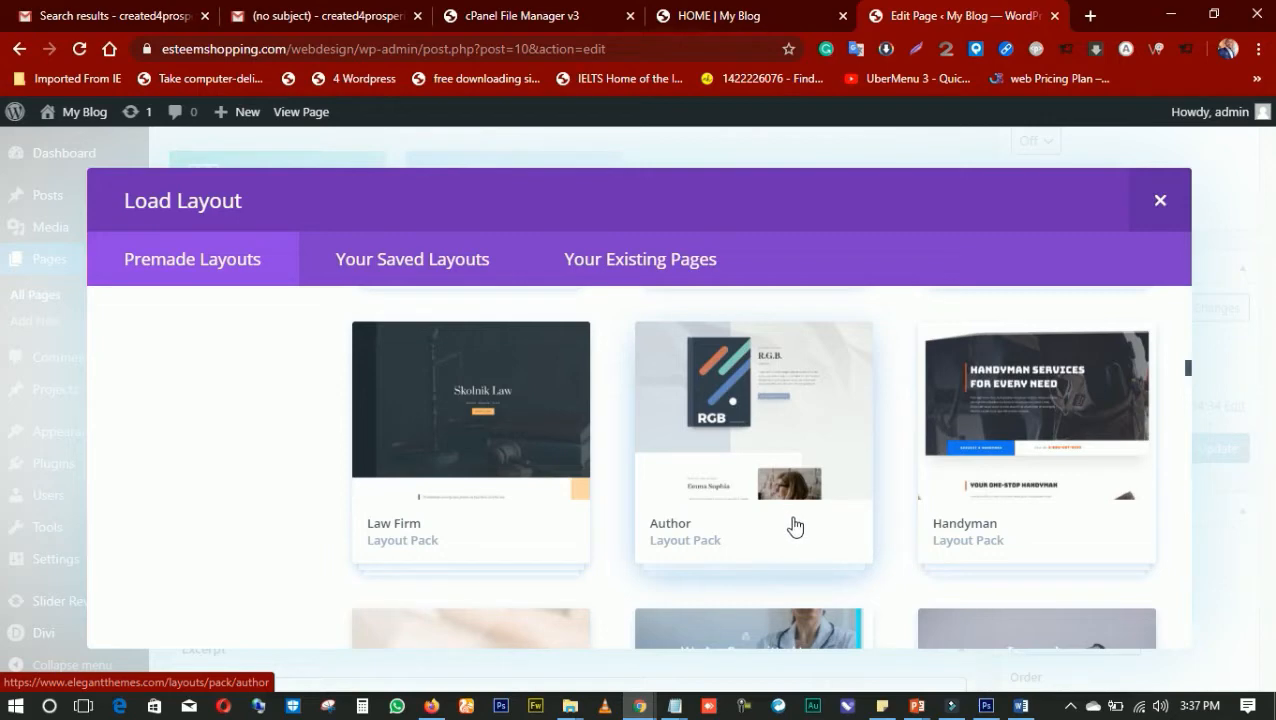
{"action": "scroll", "coordinate": [732, 502], "scroll_direction": "down", "scroll_amount": 3}
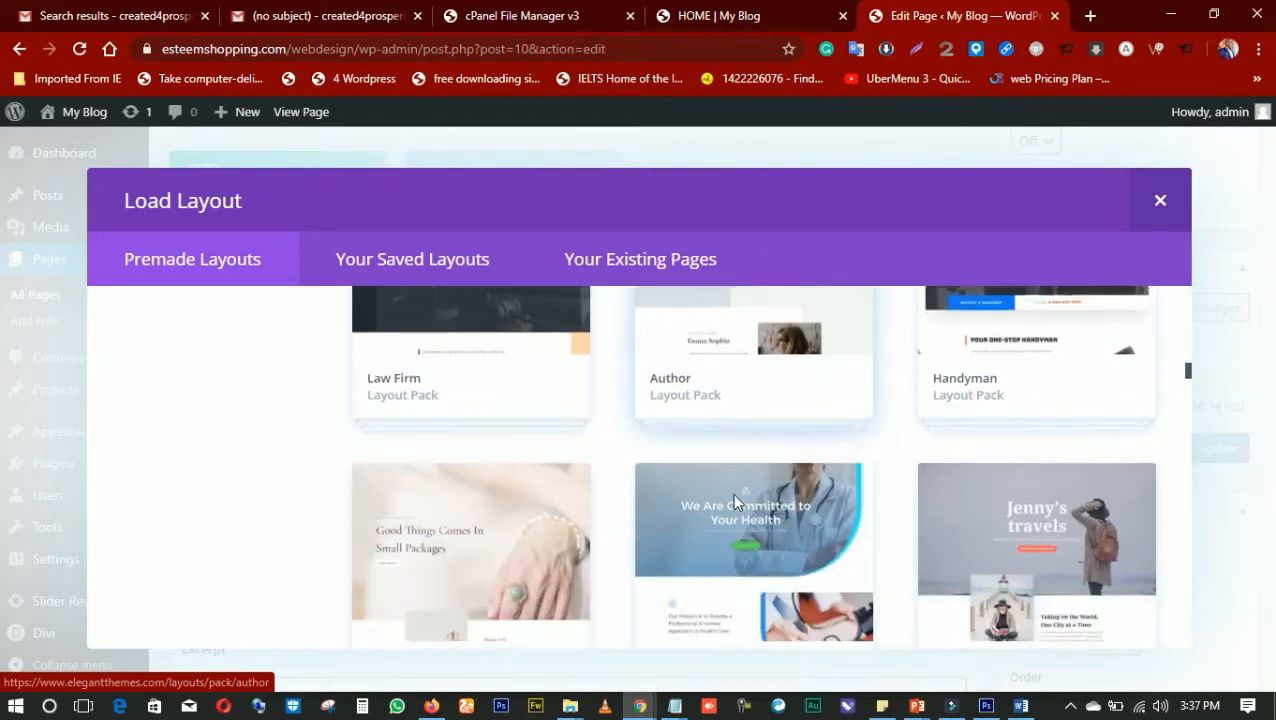
{"action": "scroll", "coordinate": [735, 507], "scroll_direction": "down", "scroll_amount": 1}
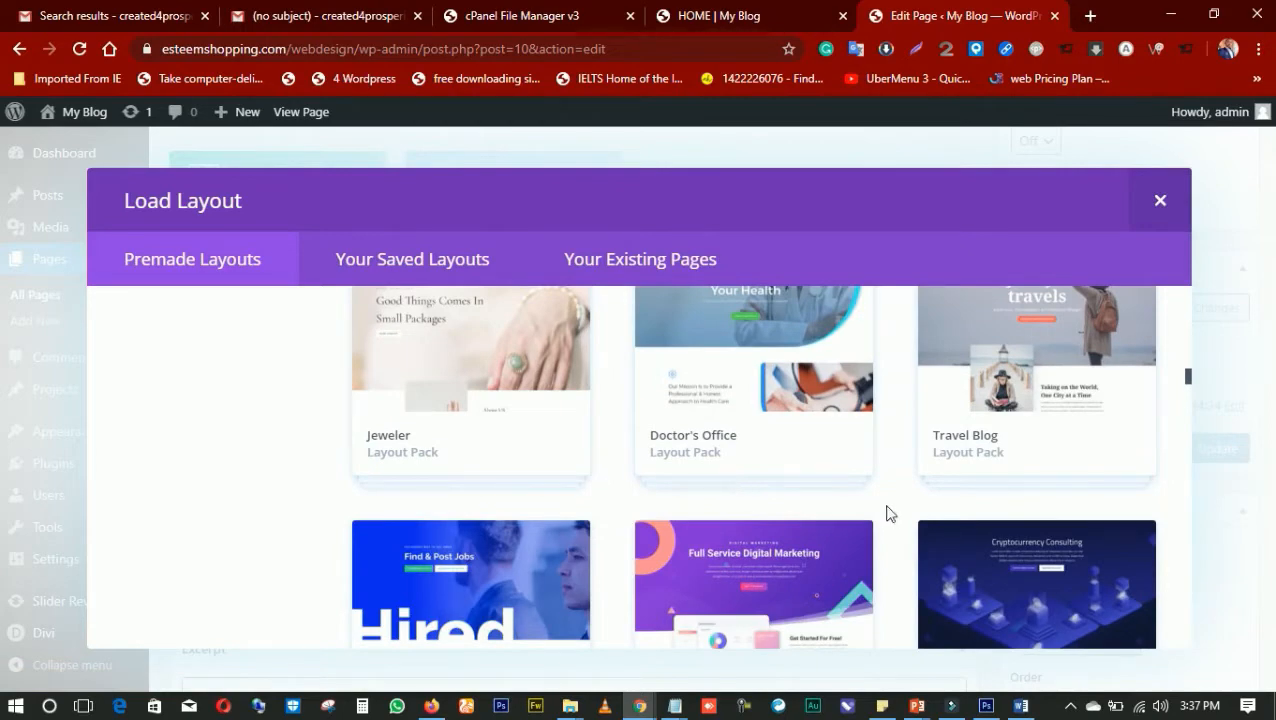
{"action": "scroll", "coordinate": [803, 490], "scroll_direction": "down", "scroll_amount": 3}
{"action": "scroll", "coordinate": [693, 463], "scroll_direction": "down", "scroll_amount": 3}
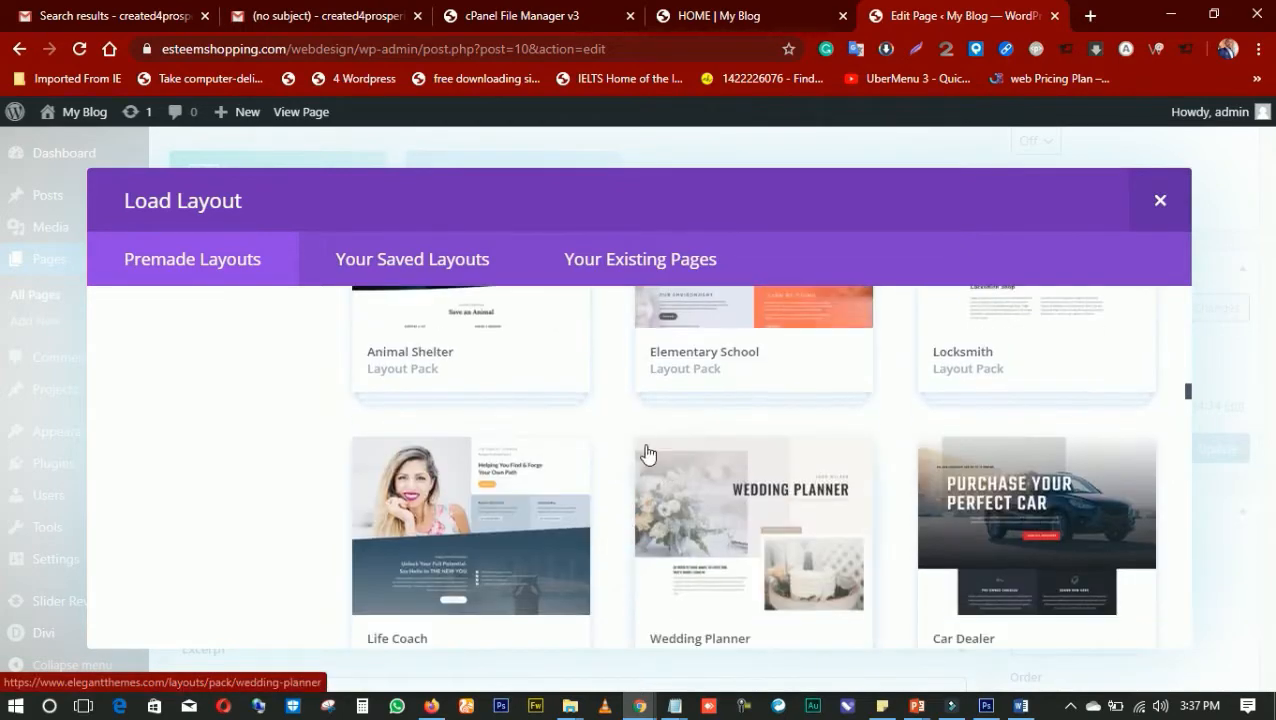
{"action": "scroll", "coordinate": [626, 434], "scroll_direction": "up", "scroll_amount": 6}
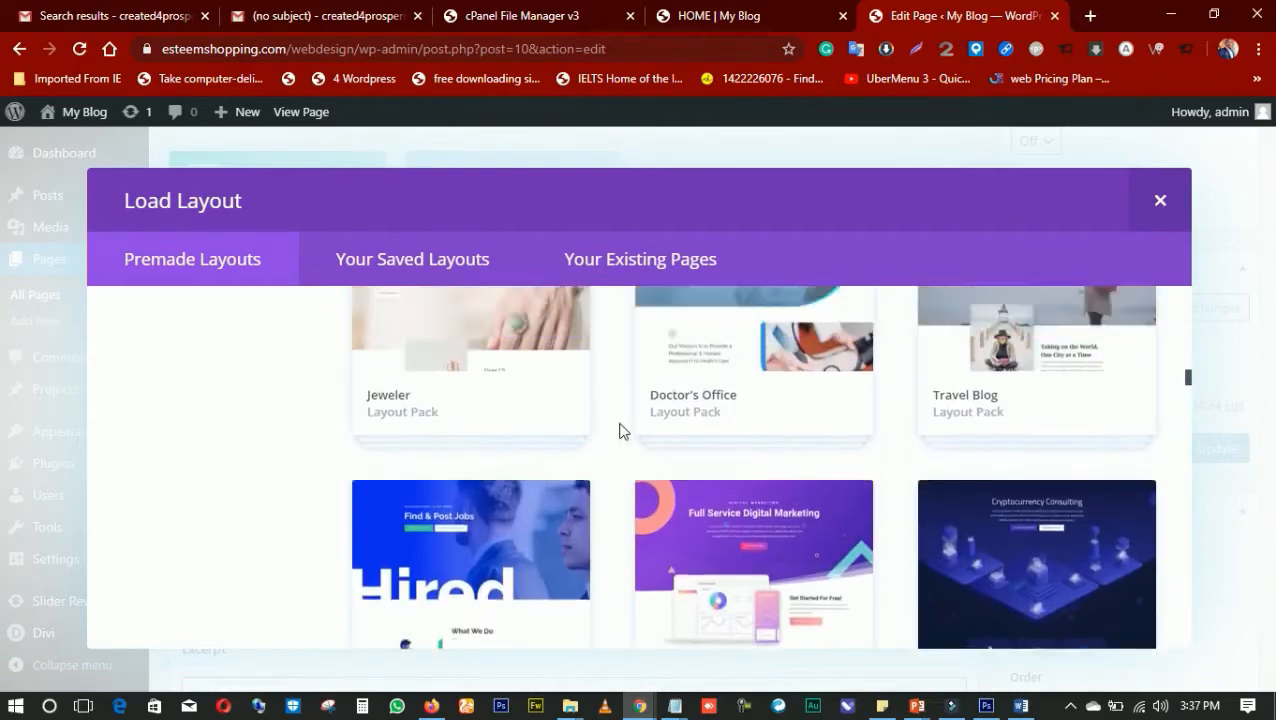
{"action": "scroll", "coordinate": [620, 430], "scroll_direction": "up", "scroll_amount": 9}
{"action": "scroll", "coordinate": [620, 428], "scroll_direction": "up", "scroll_amount": 15}
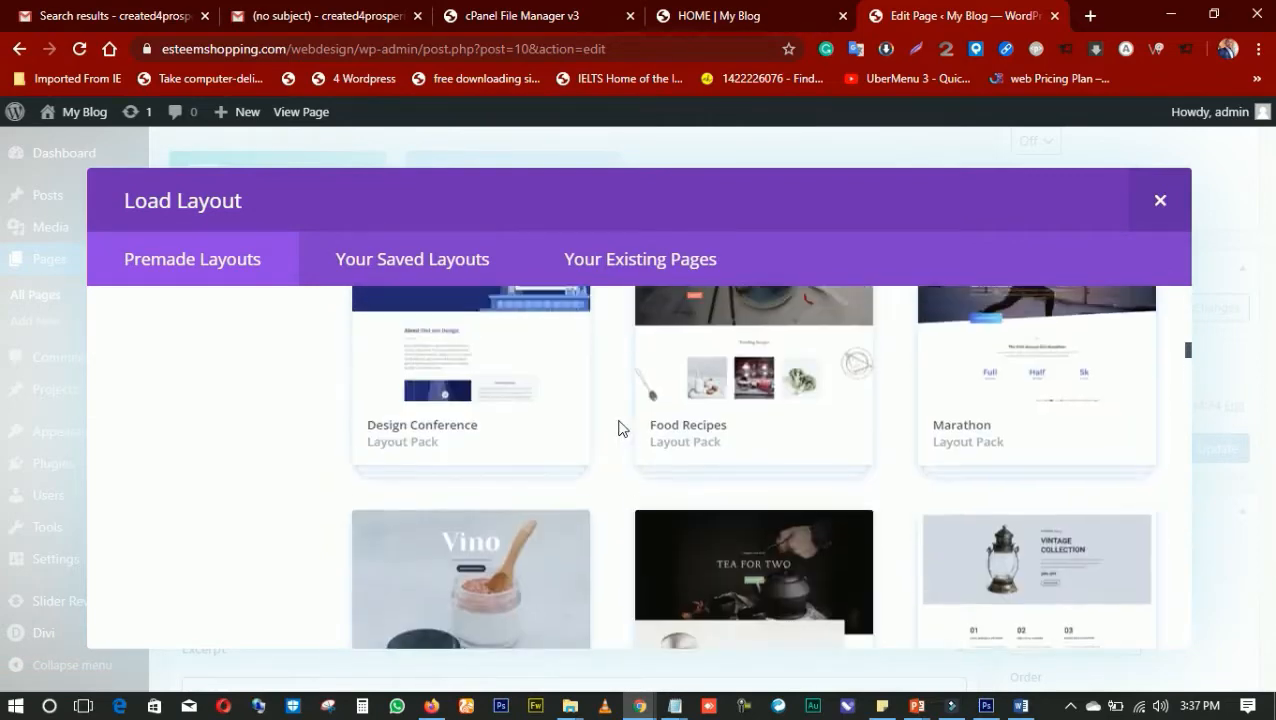
{"action": "scroll", "coordinate": [618, 425], "scroll_direction": "up", "scroll_amount": 12}
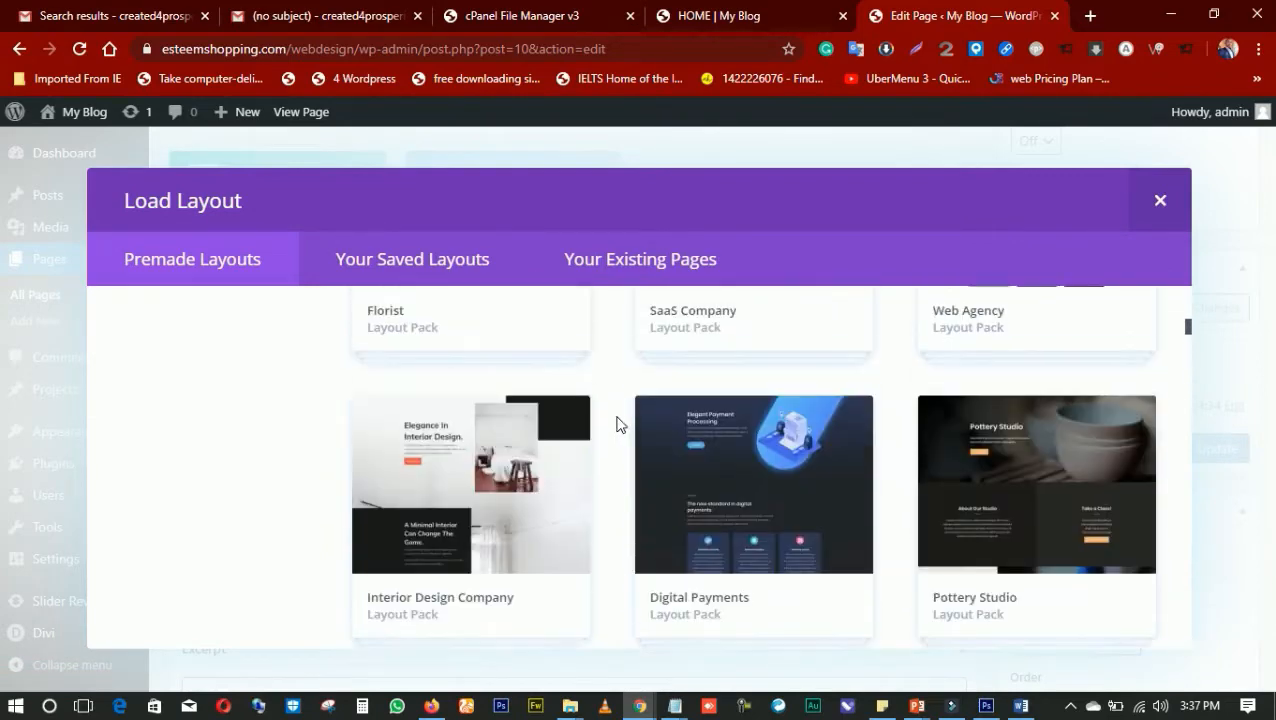
{"action": "scroll", "coordinate": [617, 423], "scroll_direction": "up", "scroll_amount": 3}
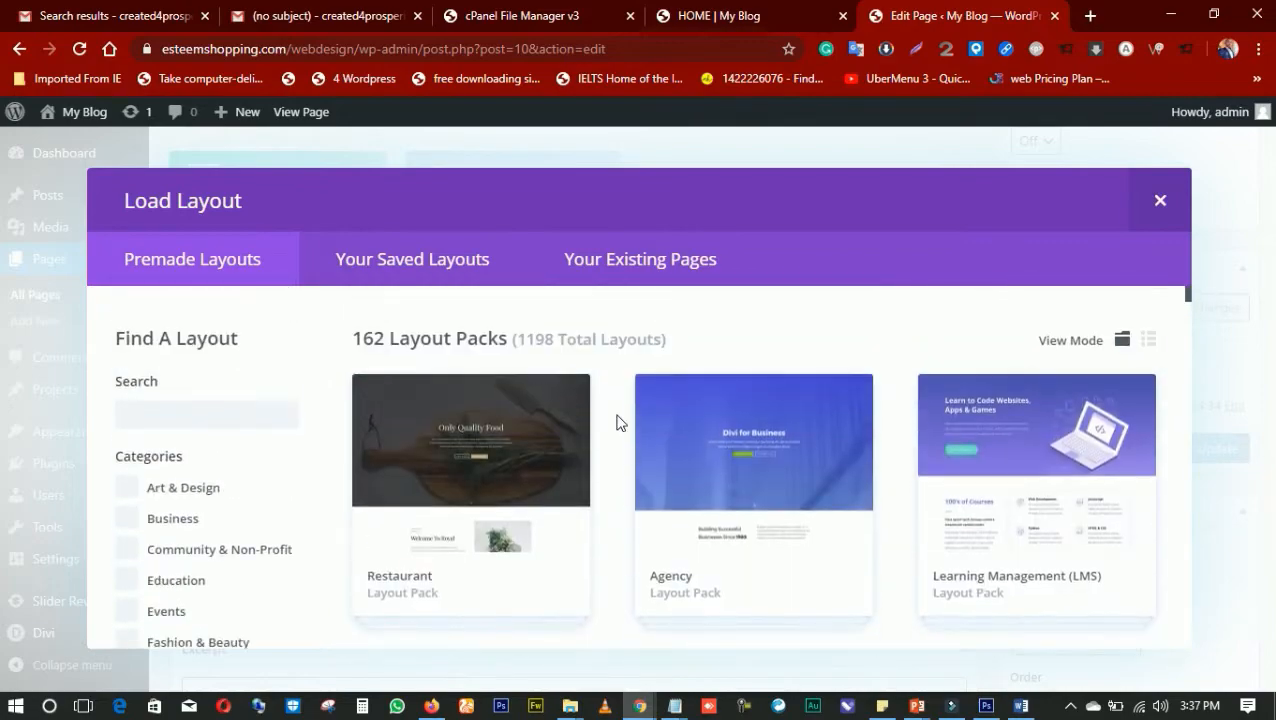
Browse the premade layout packs from Restaurant down to Web Freelancer, comparing their designs for the HOME page
{"action": "scroll", "coordinate": [746, 512], "scroll_direction": "down", "scroll_amount": 3}
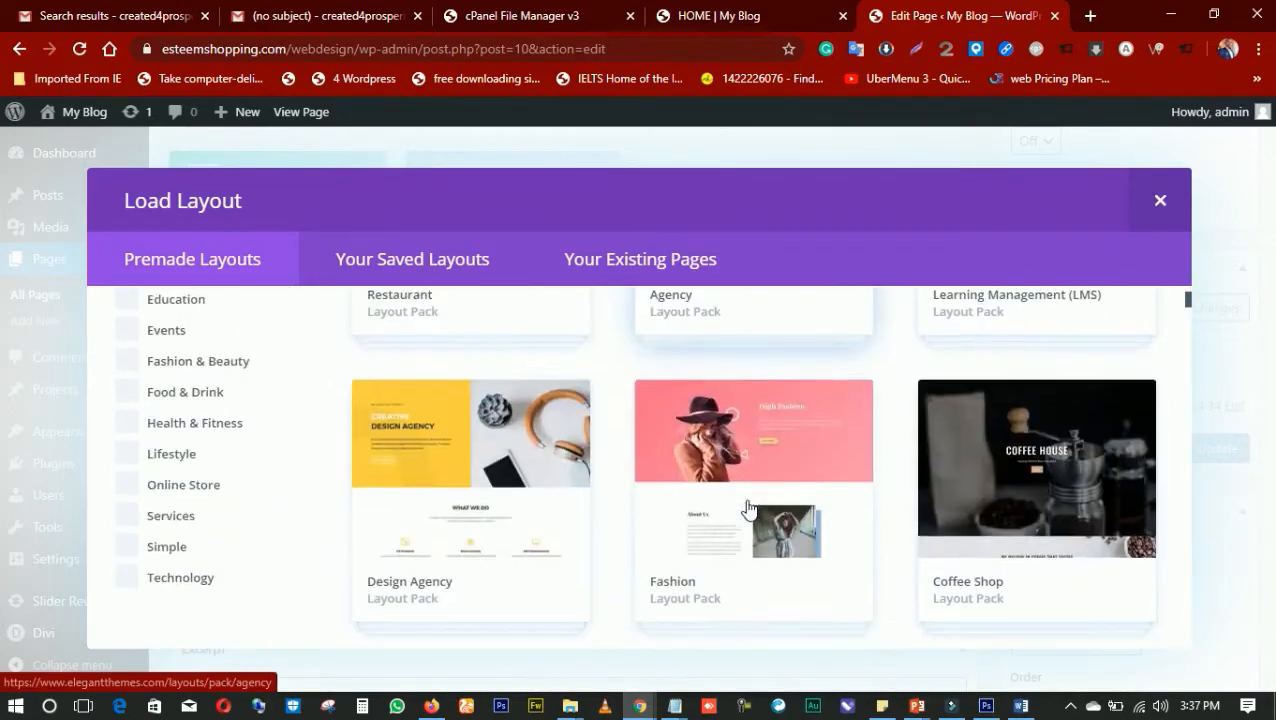
{"action": "scroll", "coordinate": [750, 500], "scroll_direction": "down", "scroll_amount": 3}
{"action": "scroll", "coordinate": [752, 495], "scroll_direction": "down", "scroll_amount": 3}
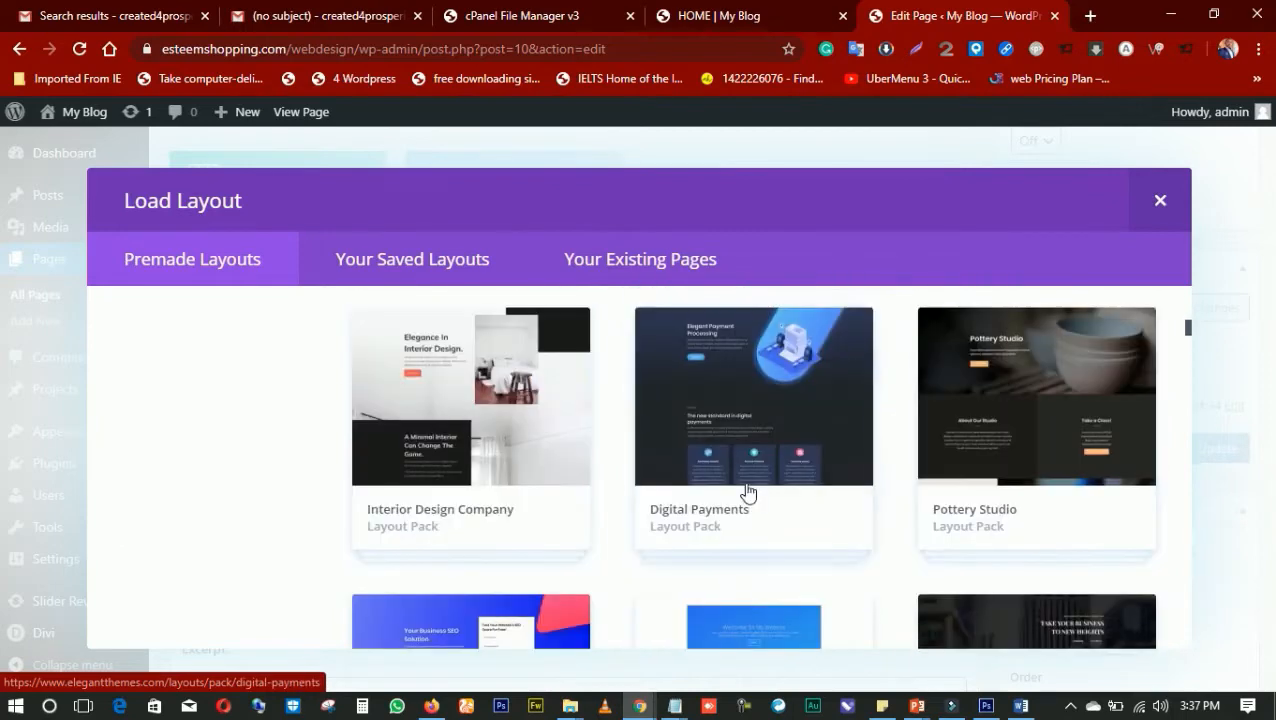
{"action": "scroll", "coordinate": [738, 485], "scroll_direction": "down", "scroll_amount": 1}
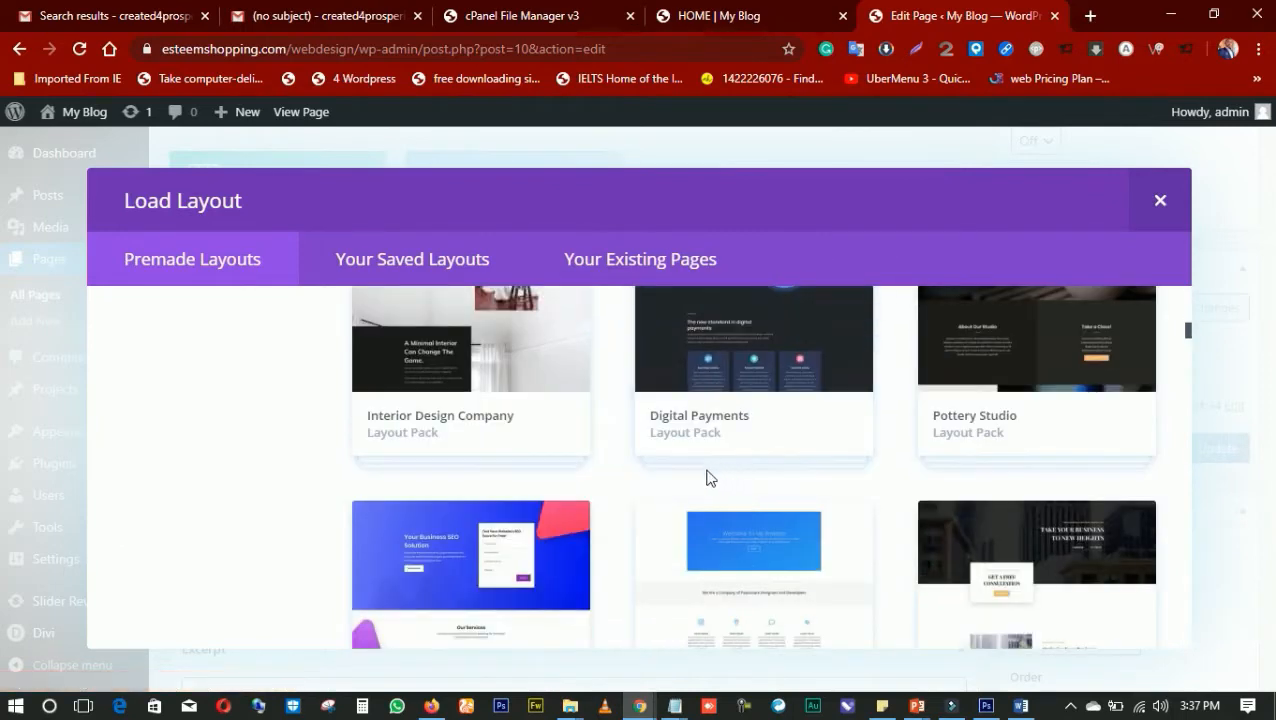
{"action": "scroll", "coordinate": [705, 478], "scroll_direction": "down", "scroll_amount": 2}
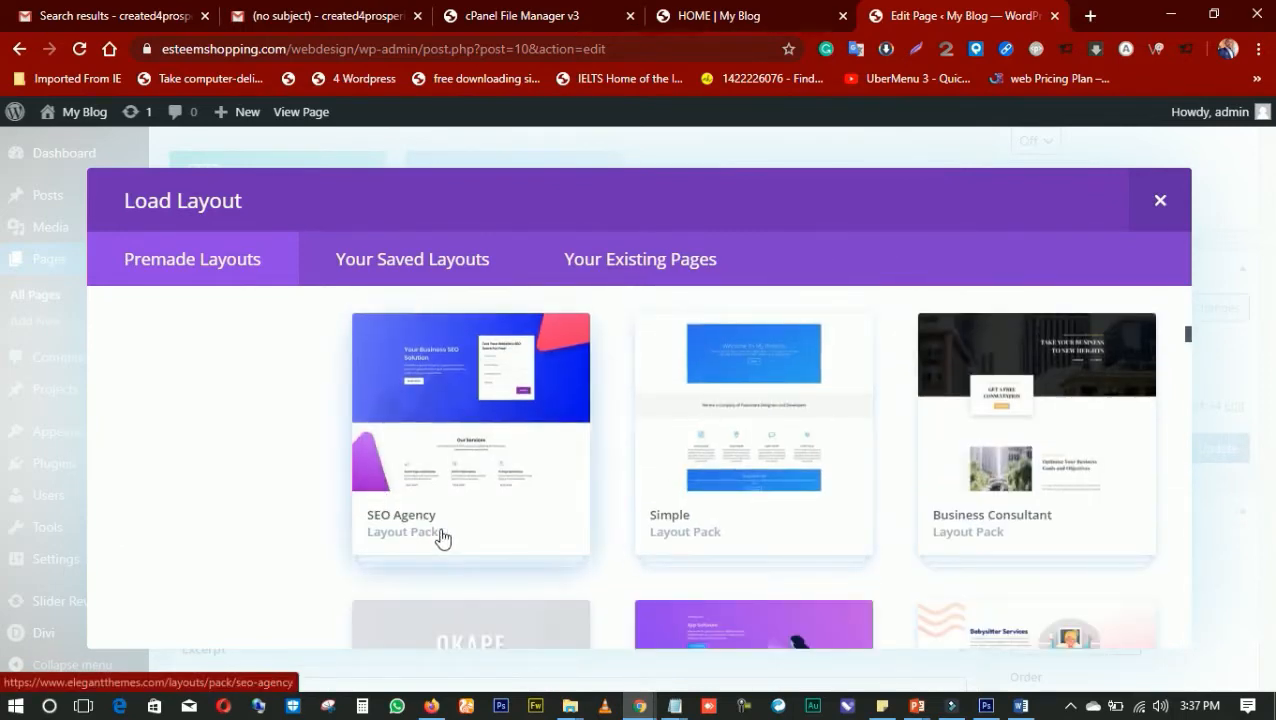
{"action": "scroll", "coordinate": [720, 470], "scroll_direction": "down", "scroll_amount": 9}
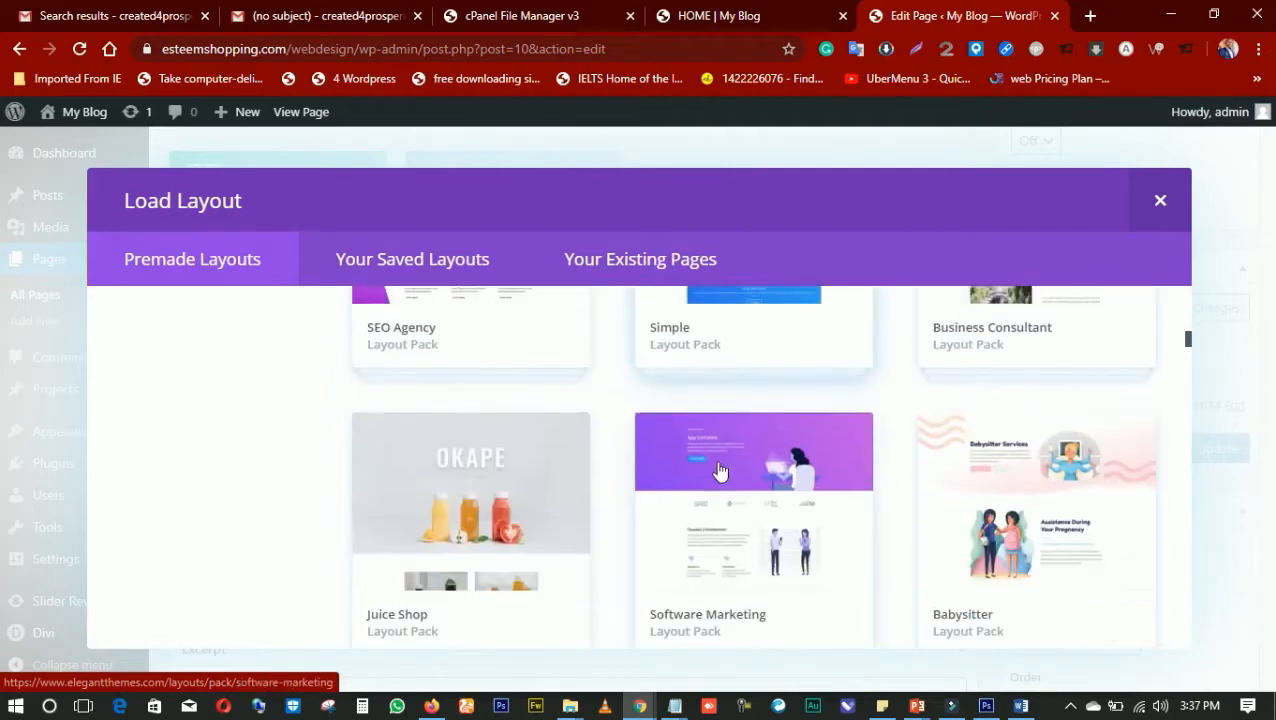
{"action": "scroll", "coordinate": [708, 462], "scroll_direction": "up", "scroll_amount": 1}
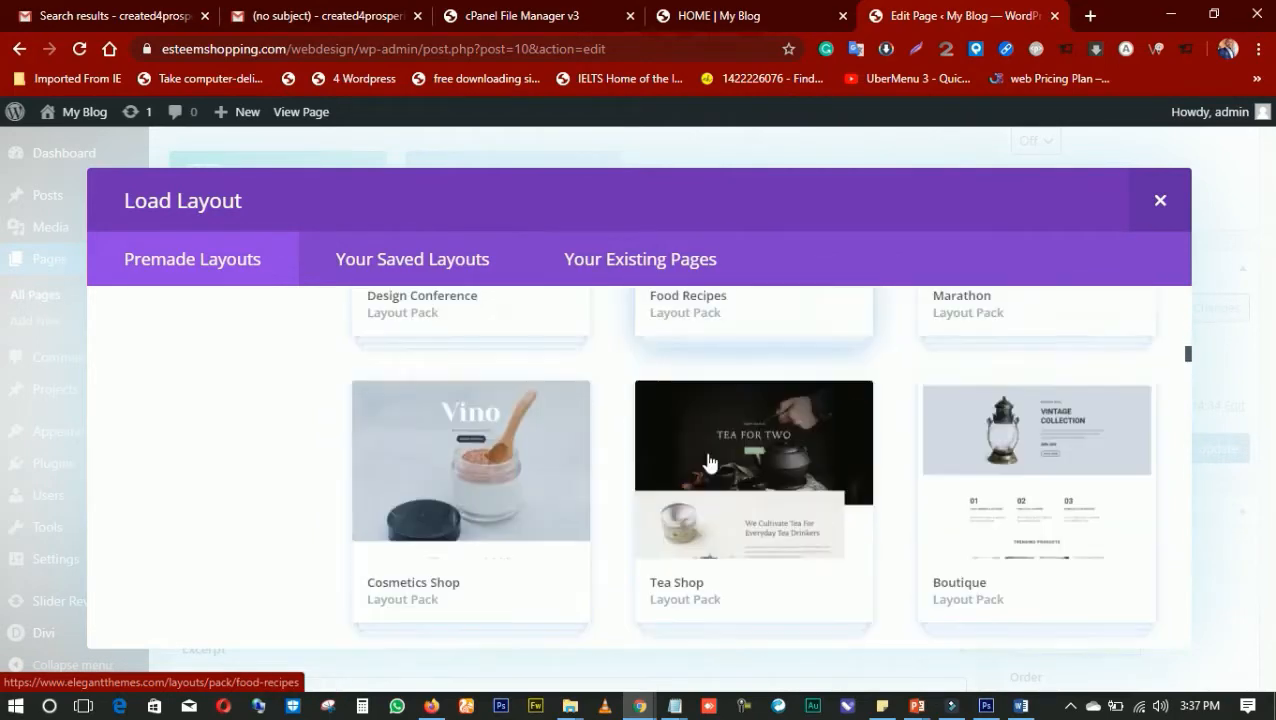
{"action": "scroll", "coordinate": [708, 460], "scroll_direction": "down", "scroll_amount": 3}
{"action": "scroll", "coordinate": [707, 460], "scroll_direction": "down", "scroll_amount": 6}
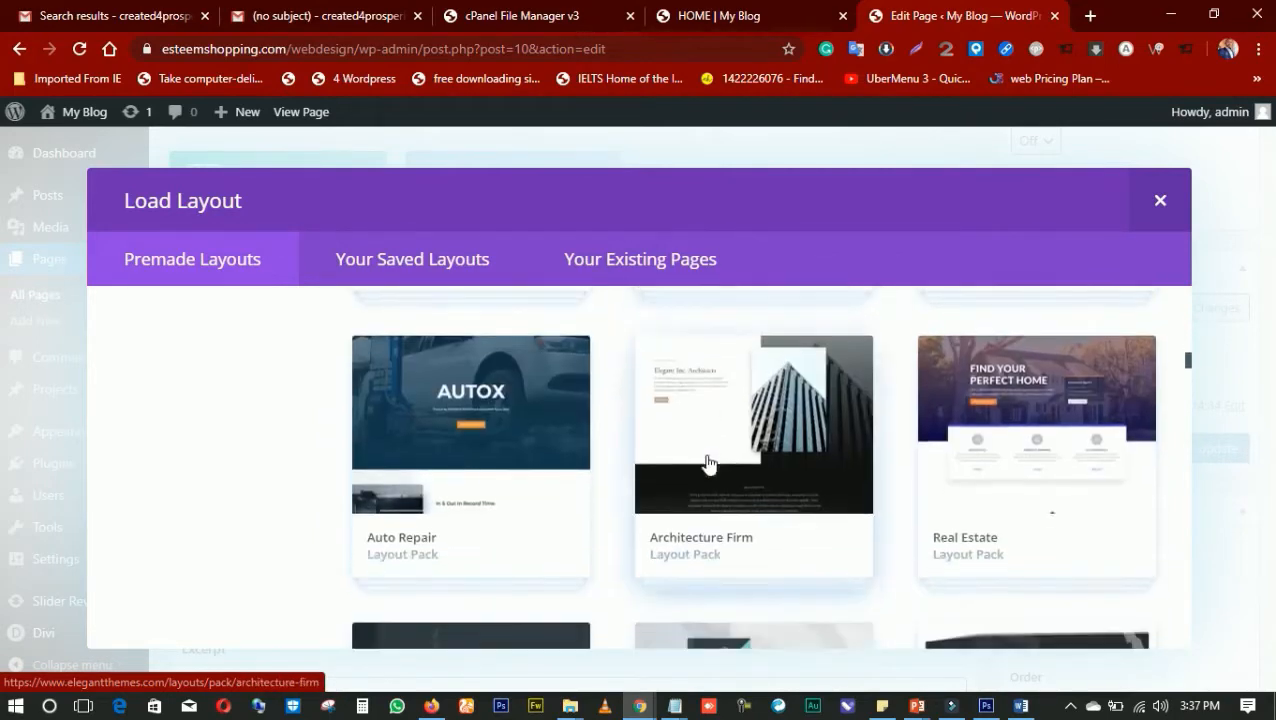
{"action": "scroll", "coordinate": [707, 460], "scroll_direction": "down", "scroll_amount": 5}
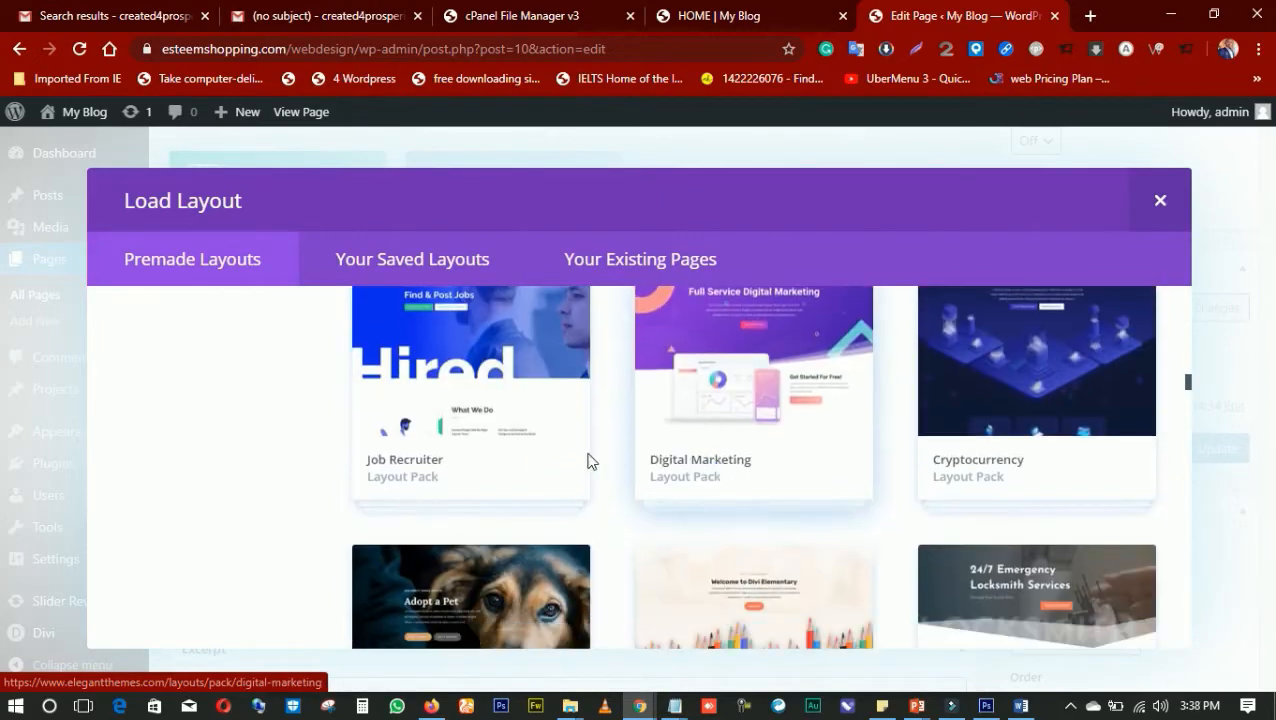
{"action": "scroll", "coordinate": [627, 459], "scroll_direction": "down", "scroll_amount": 6}
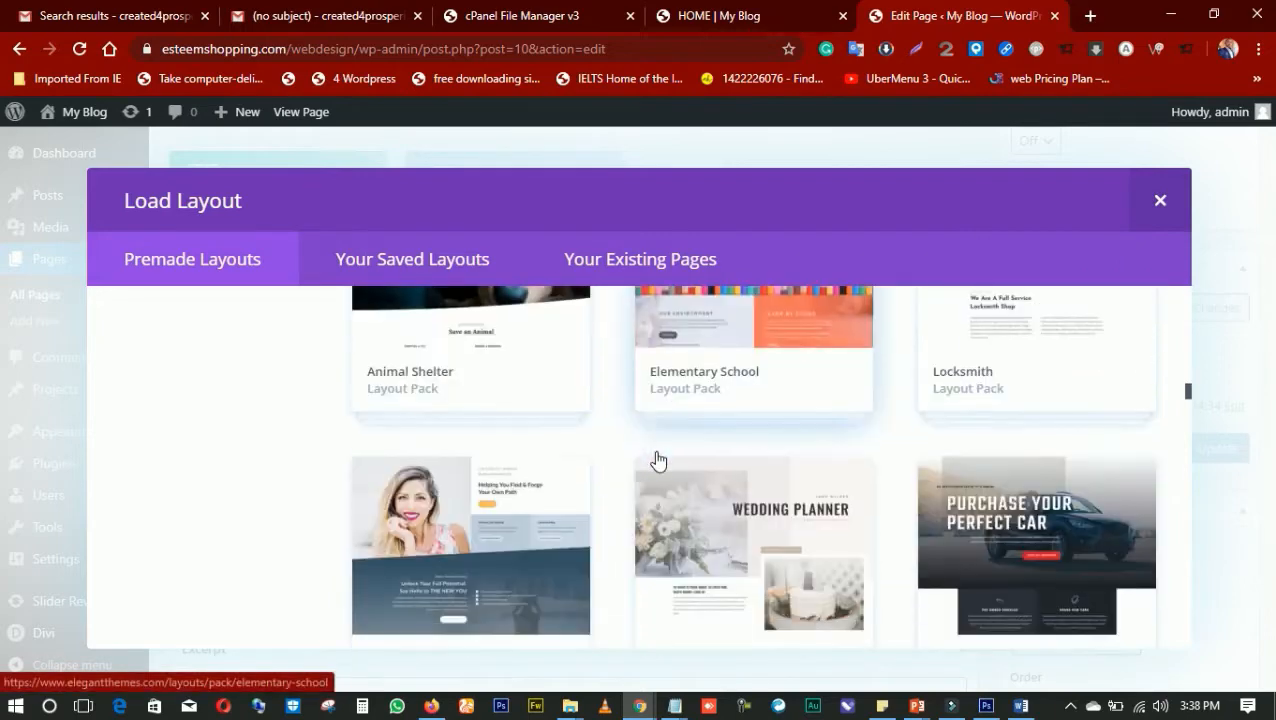
{"action": "scroll", "coordinate": [650, 464], "scroll_direction": "down", "scroll_amount": 2}
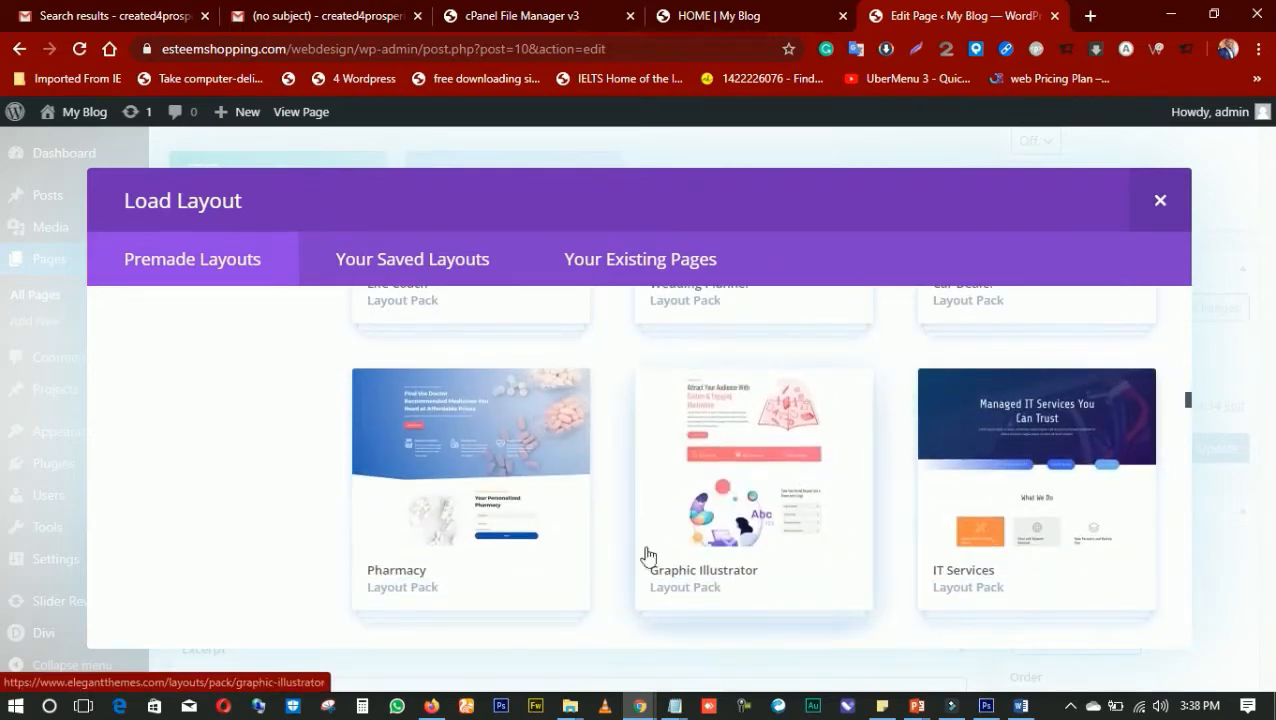
{"action": "scroll", "coordinate": [587, 546], "scroll_direction": "down", "scroll_amount": 2}
{"action": "scroll", "coordinate": [613, 530], "scroll_direction": "down", "scroll_amount": 4}
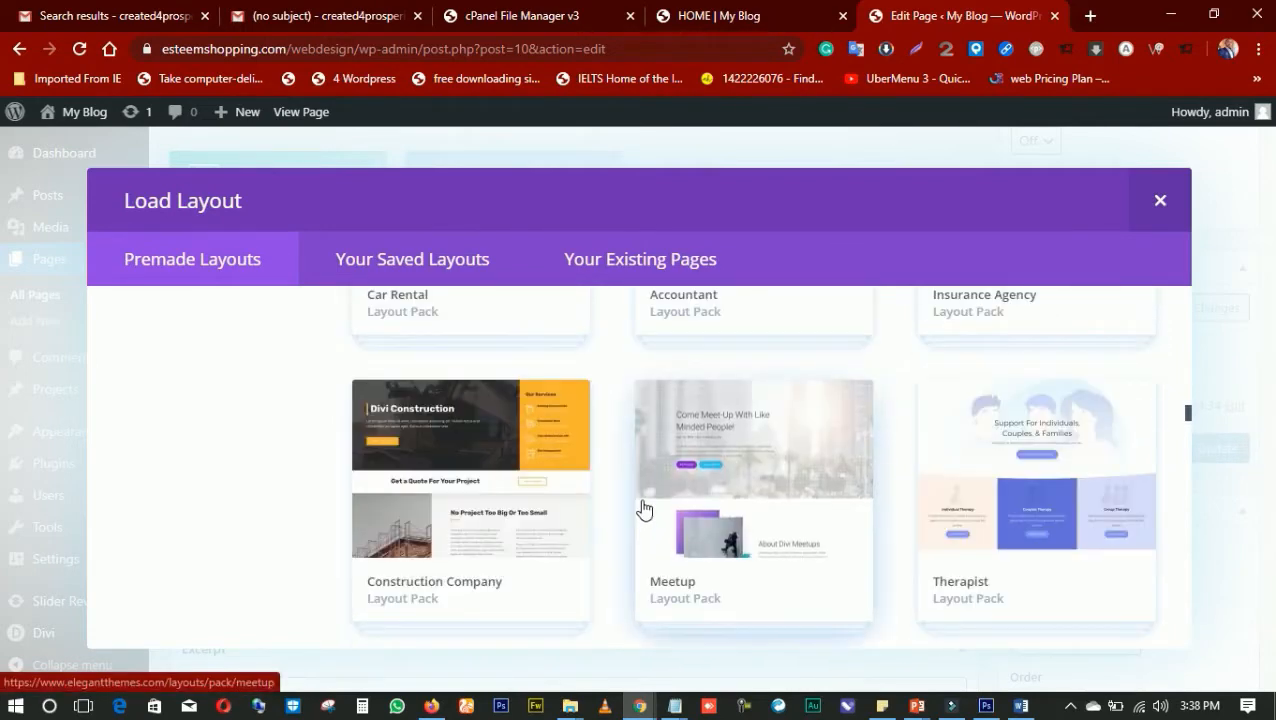
{"action": "scroll", "coordinate": [643, 510], "scroll_direction": "down", "scroll_amount": 7}
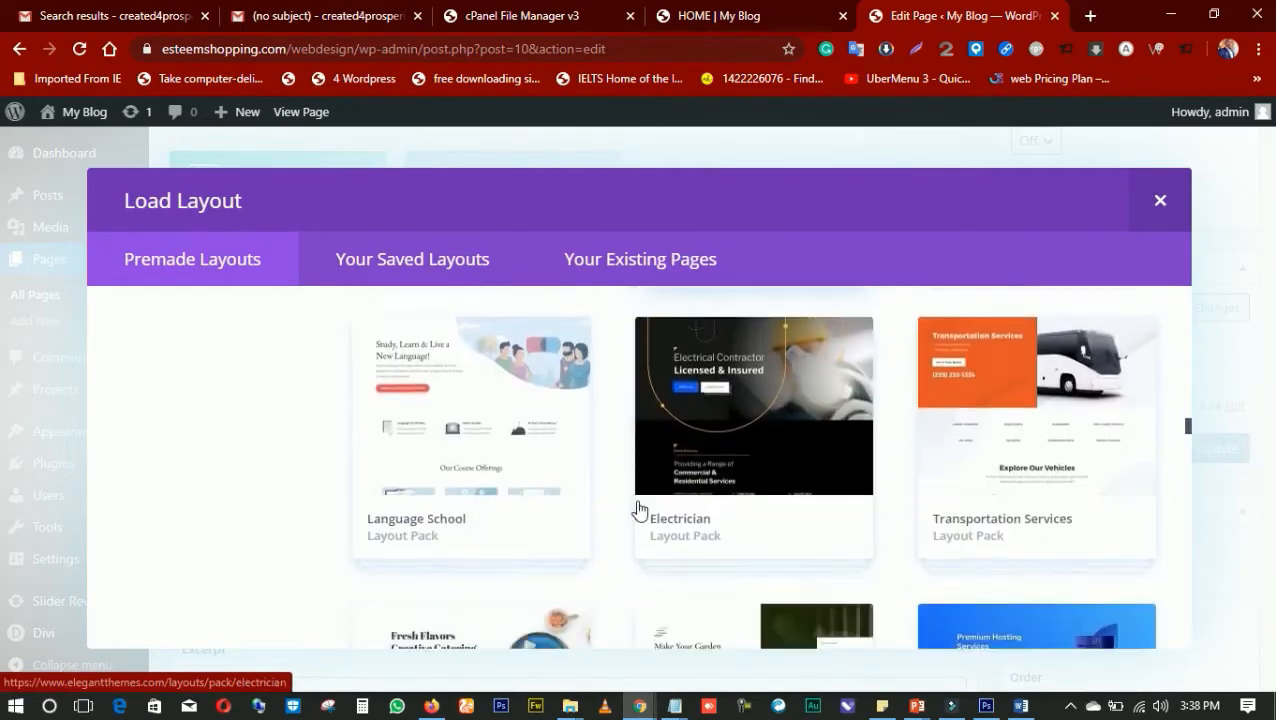
{"action": "scroll", "coordinate": [640, 510], "scroll_direction": "down", "scroll_amount": 4}
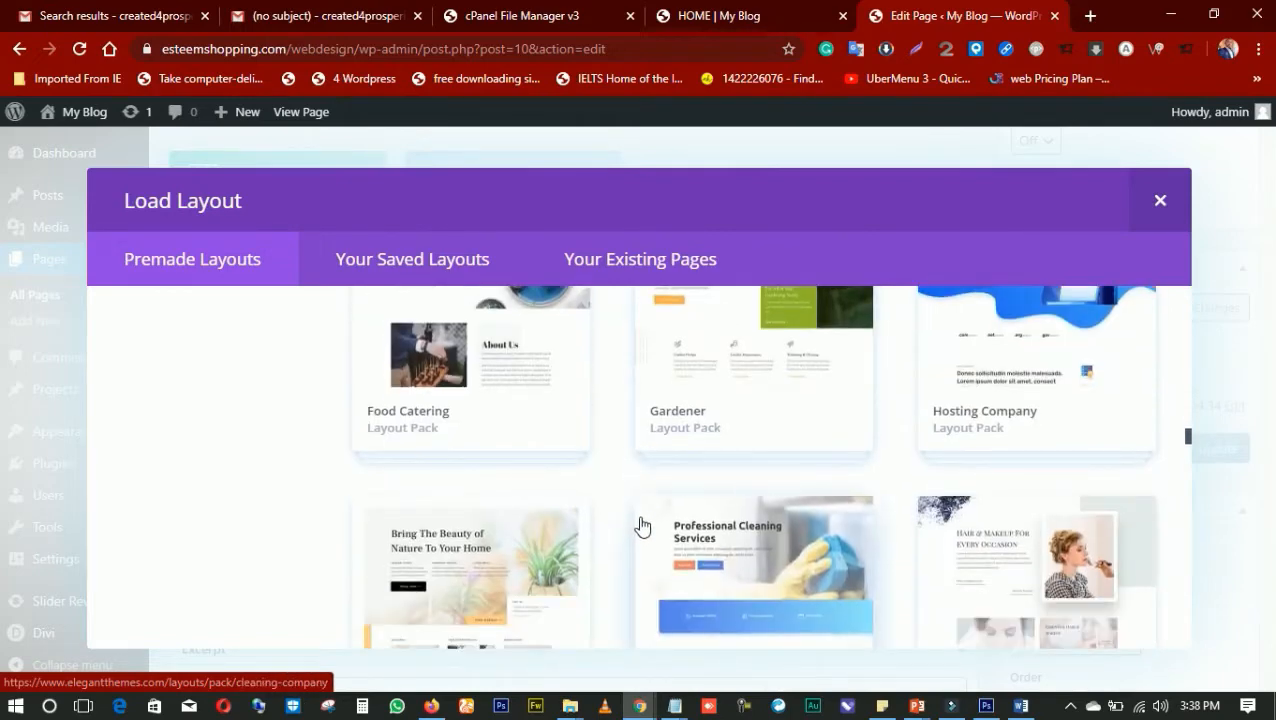
{"action": "scroll", "coordinate": [678, 521], "scroll_direction": "down", "scroll_amount": 1}
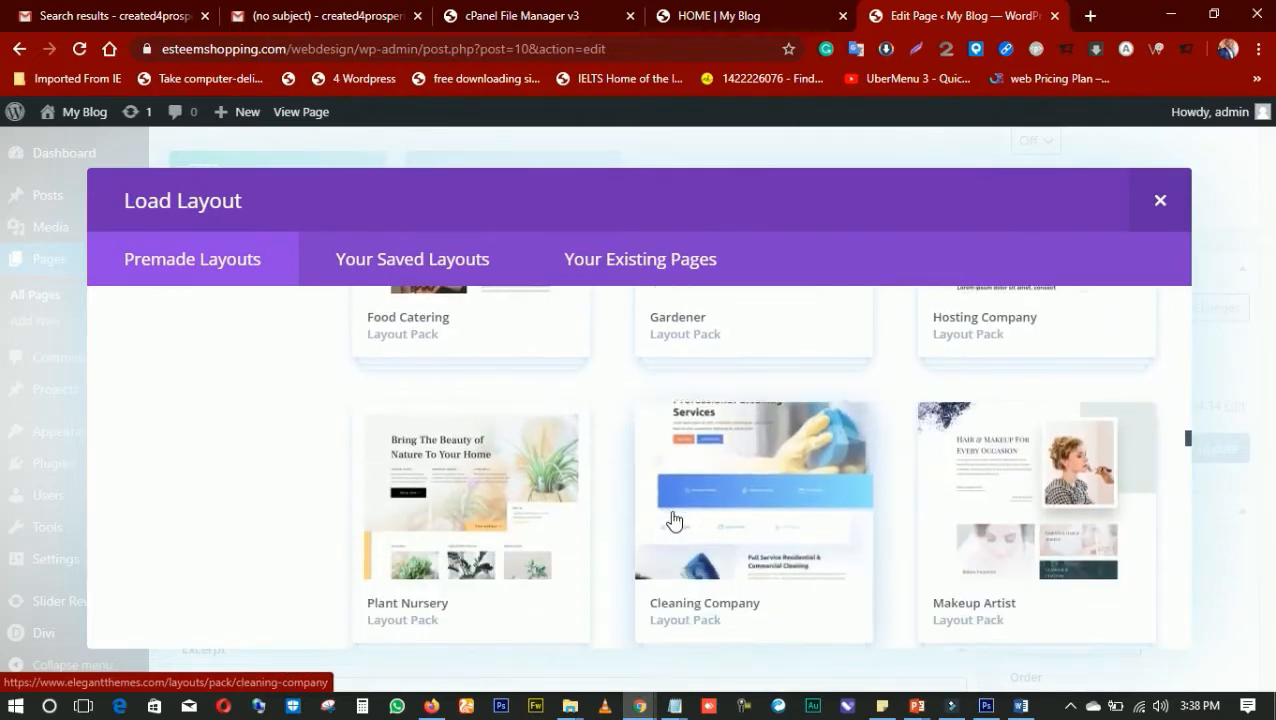
{"action": "scroll", "coordinate": [672, 521], "scroll_direction": "down", "scroll_amount": 3}
{"action": "scroll", "coordinate": [667, 521], "scroll_direction": "down", "scroll_amount": 3}
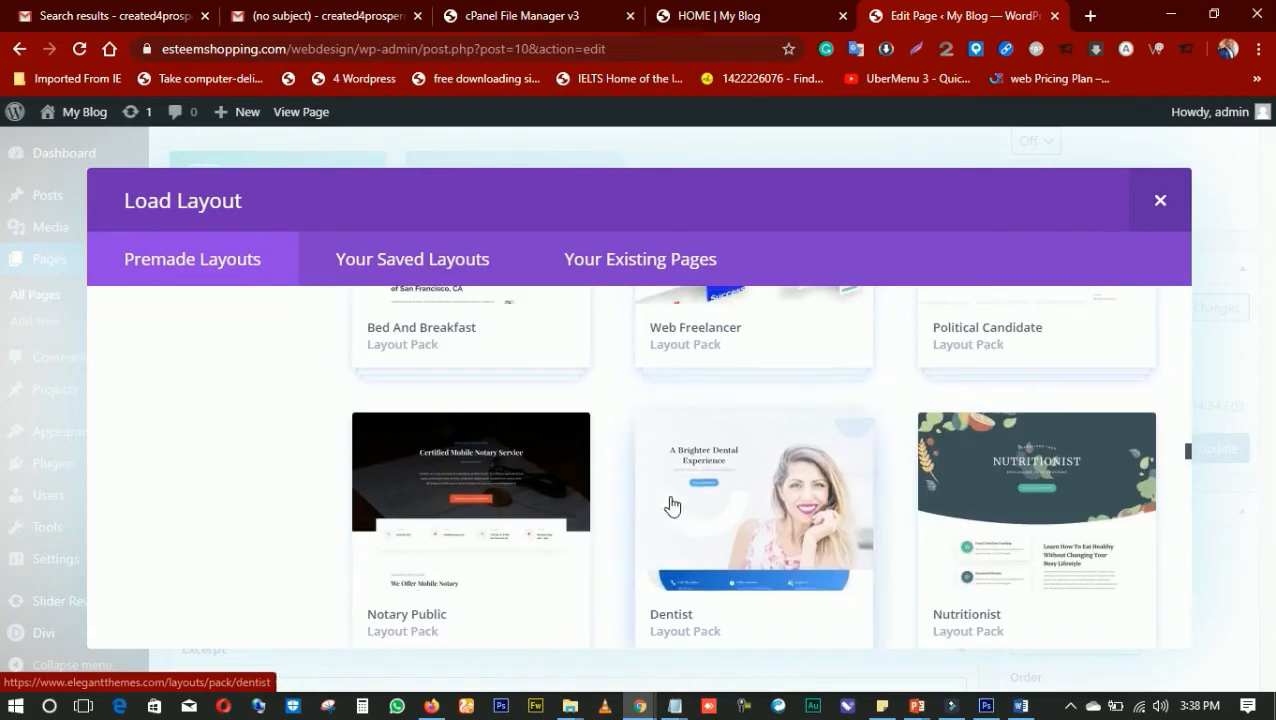
{"action": "scroll", "coordinate": [670, 505], "scroll_direction": "up", "scroll_amount": 2}
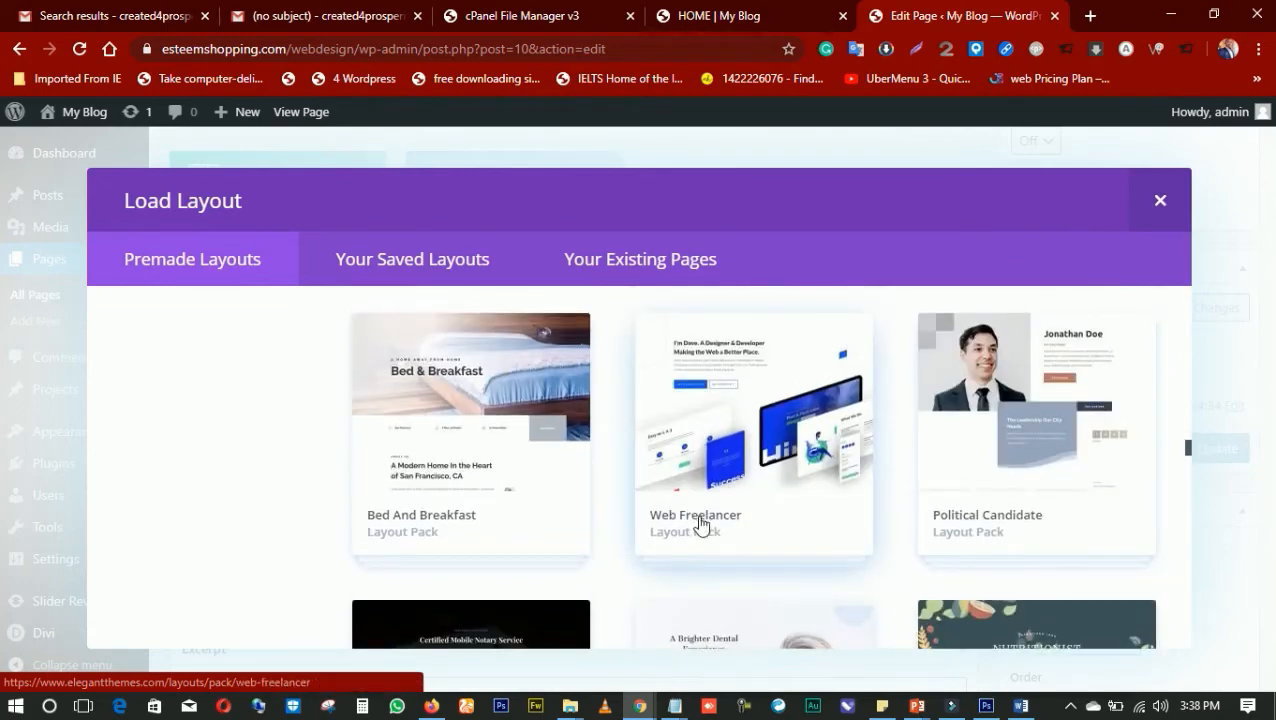
Open the Web Freelancer layout pack and review its description and the layouts it includes
{"action": "left_click", "coordinate": [700, 525]}
{"action": "scroll", "coordinate": [680, 510], "scroll_direction": "down", "scroll_amount": 4}
{"action": "scroll", "coordinate": [713, 519], "scroll_direction": "up", "scroll_amount": 1}
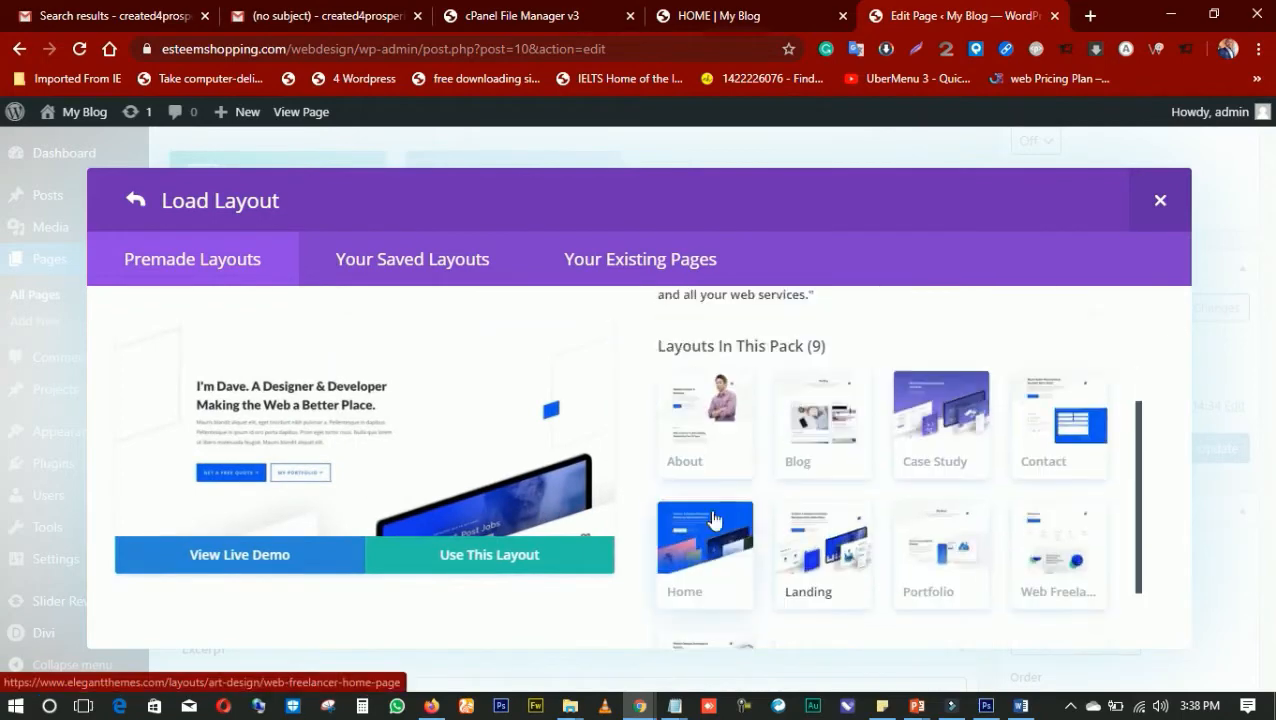
{"action": "scroll", "coordinate": [713, 519], "scroll_direction": "up", "scroll_amount": 2}
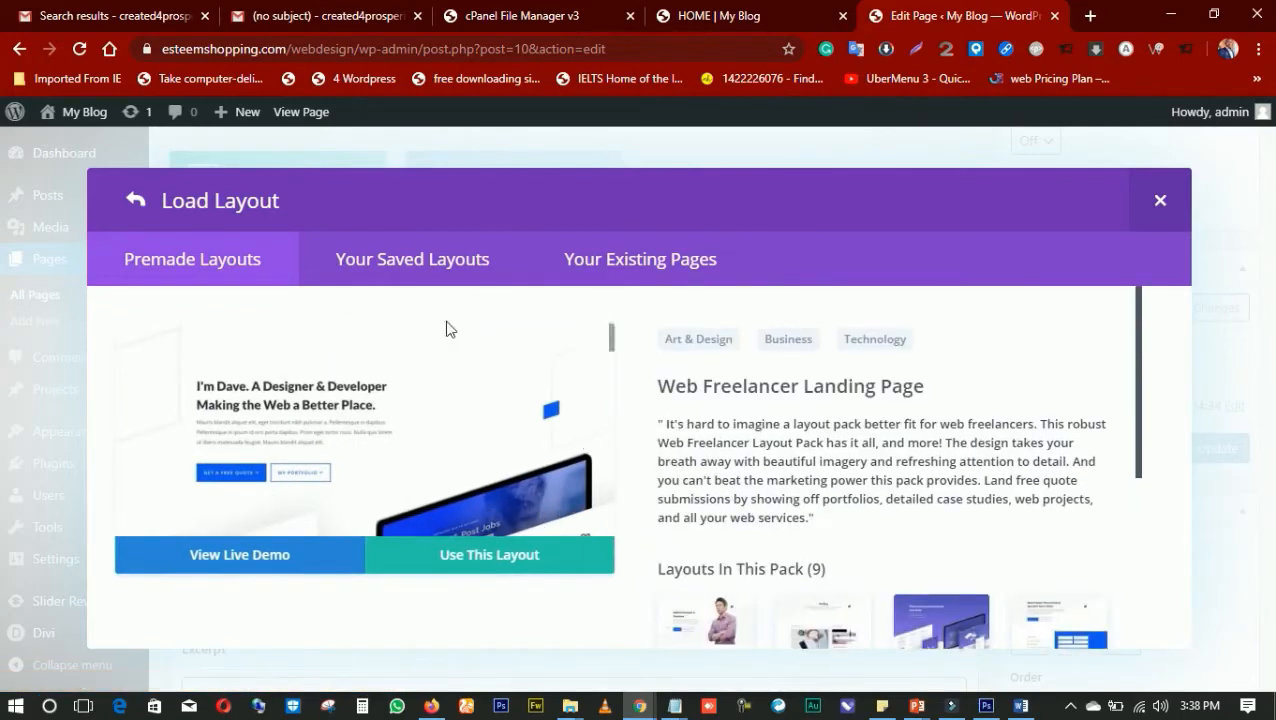
{"action": "scroll", "coordinate": [718, 441], "scroll_direction": "down", "scroll_amount": 1}
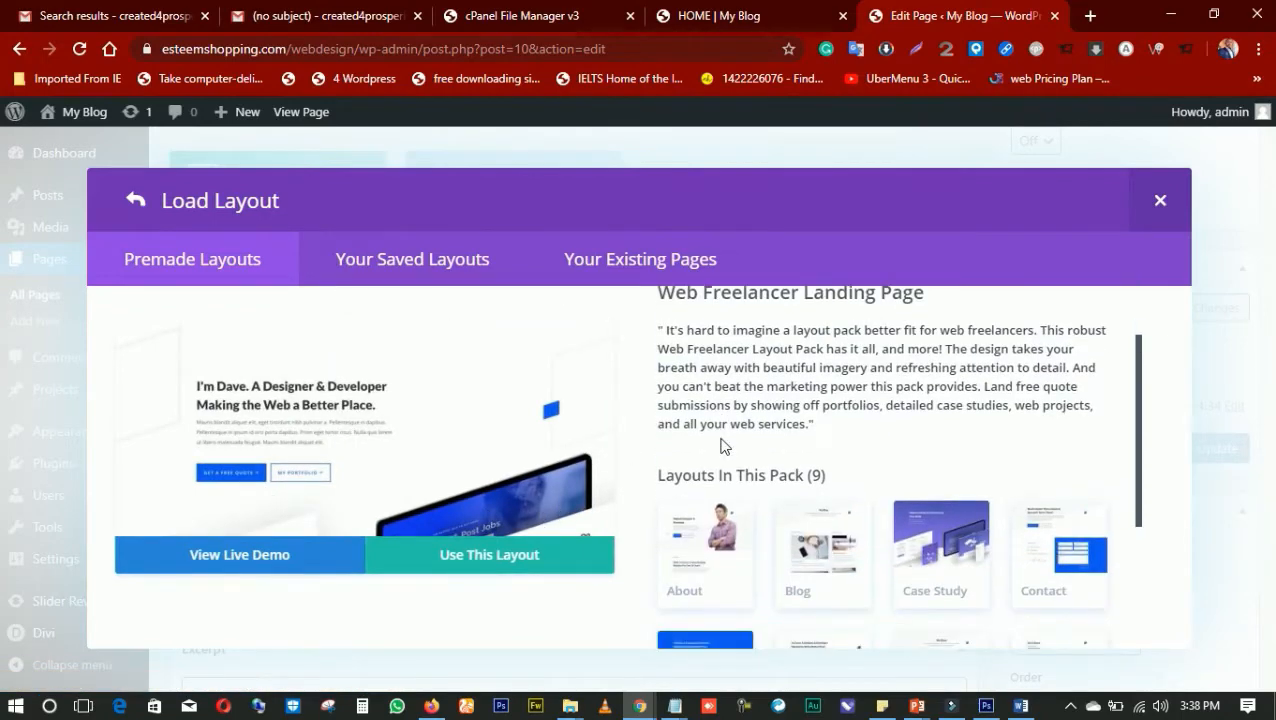
{"action": "scroll", "coordinate": [725, 460], "scroll_direction": "down", "scroll_amount": 1}
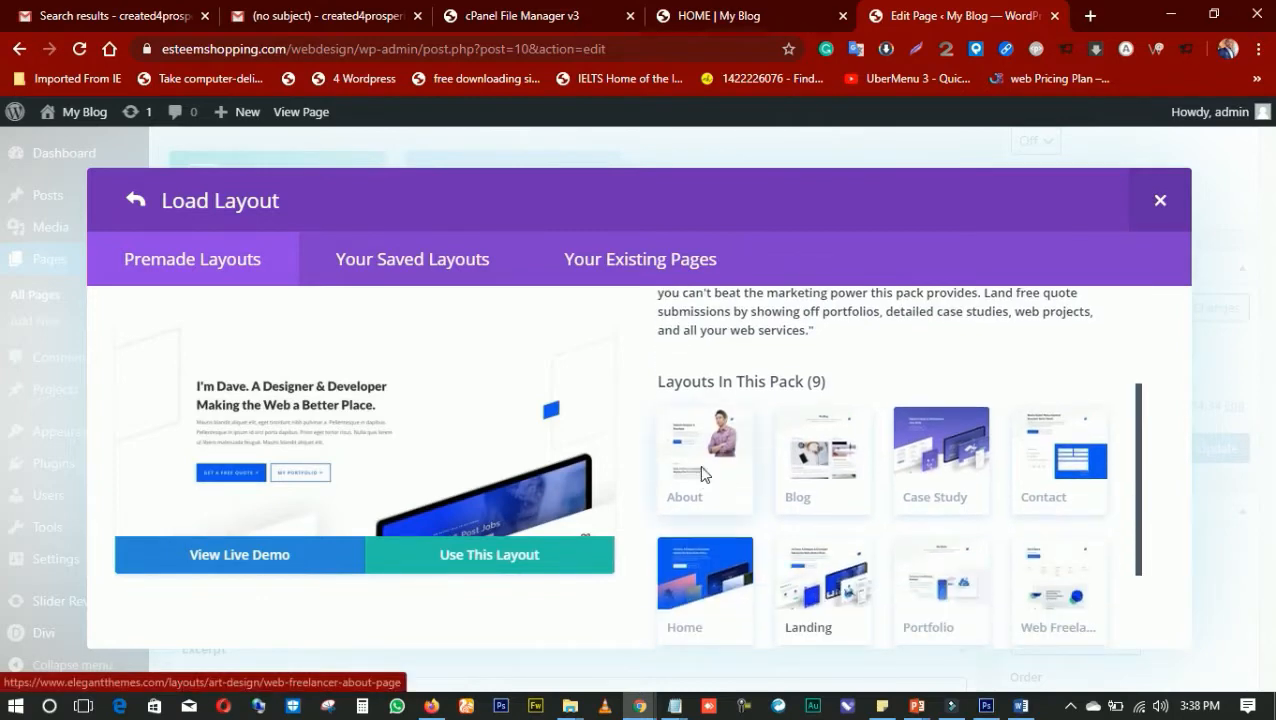
Preview the pack's About layout through to its footer, followed by the Blog, Case Study and Contact layouts
{"action": "left_click", "coordinate": [702, 472]}
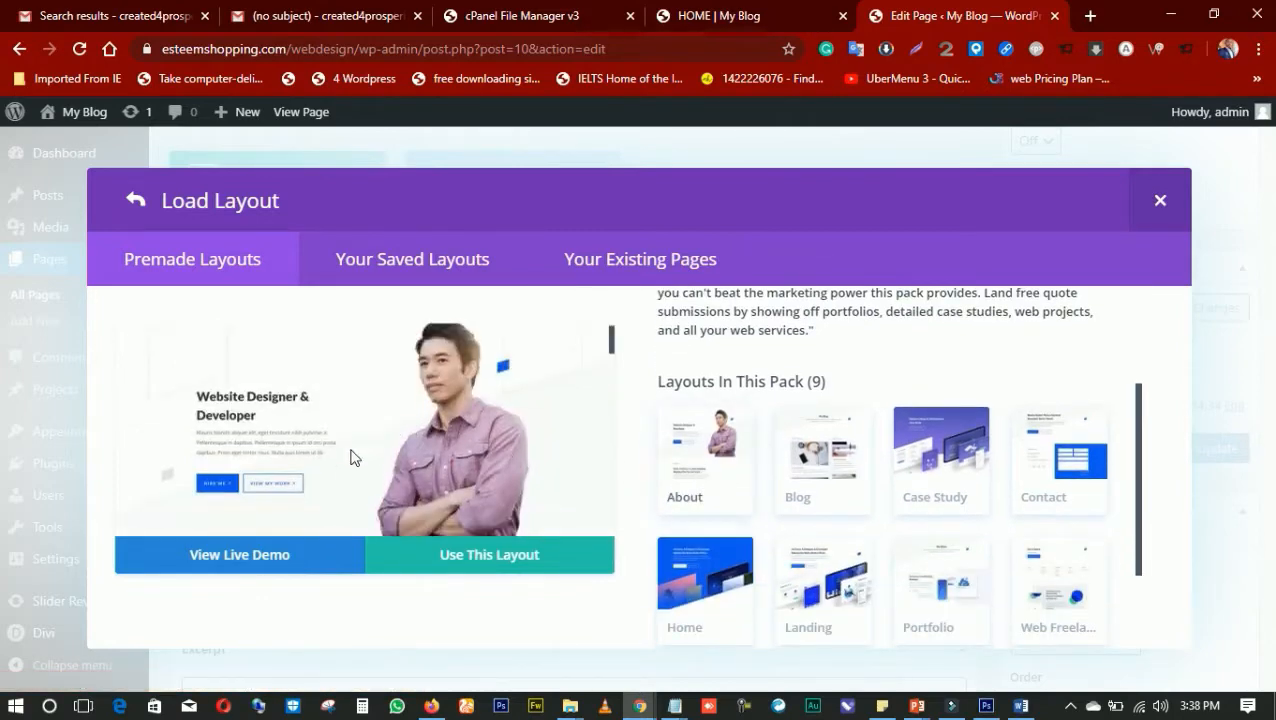
{"action": "scroll", "coordinate": [352, 450], "scroll_direction": "down", "scroll_amount": 5}
{"action": "scroll", "coordinate": [352, 422], "scroll_direction": "down", "scroll_amount": 6}
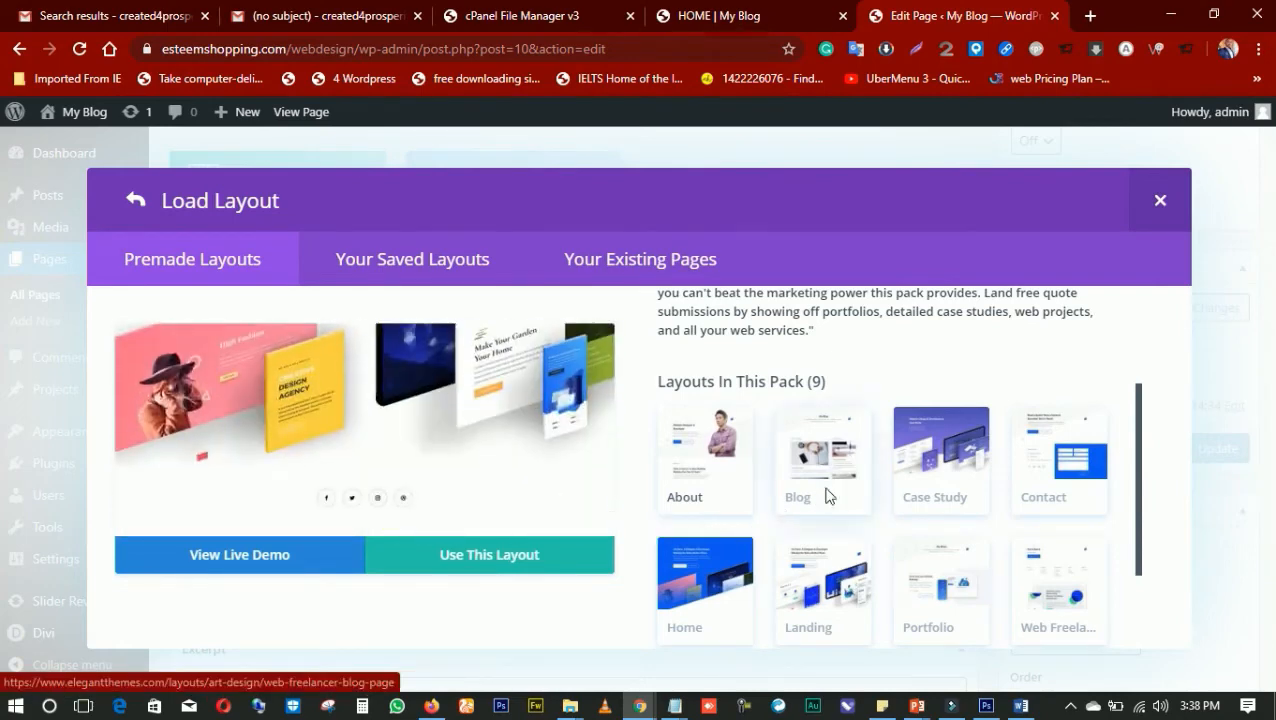
{"action": "left_click", "coordinate": [826, 494]}
{"action": "left_click", "coordinate": [953, 469]}
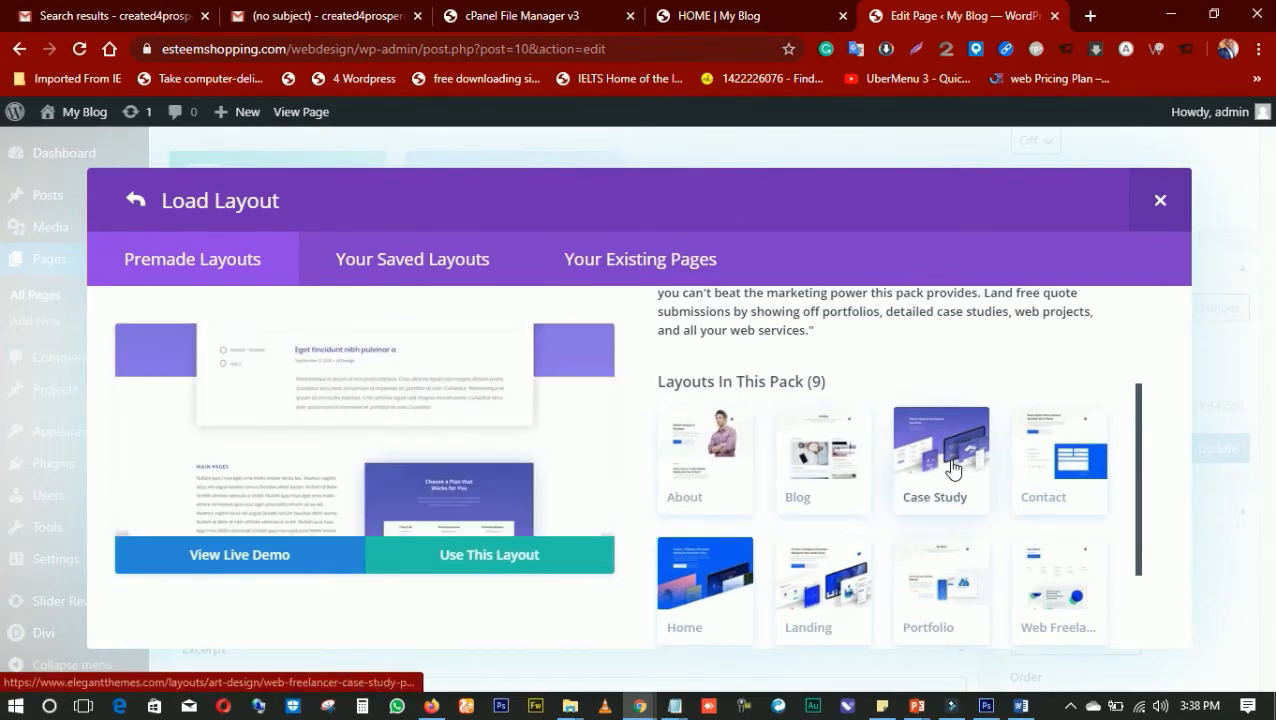
{"action": "left_click", "coordinate": [1043, 471]}
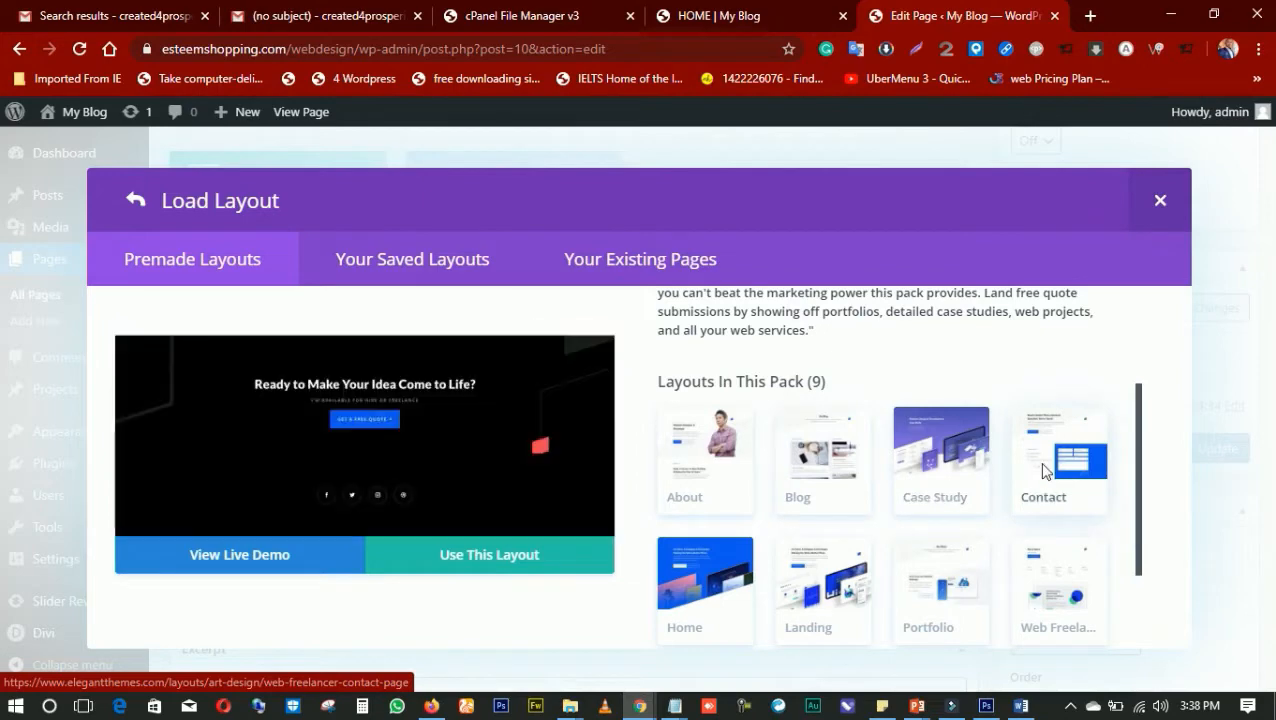
Preview the Home and Landing layouts of the Web Freelancer pack
{"action": "left_click", "coordinate": [706, 582]}
{"action": "scroll", "coordinate": [706, 580], "scroll_direction": "down", "scroll_amount": 3}
{"action": "left_click", "coordinate": [829, 468]}
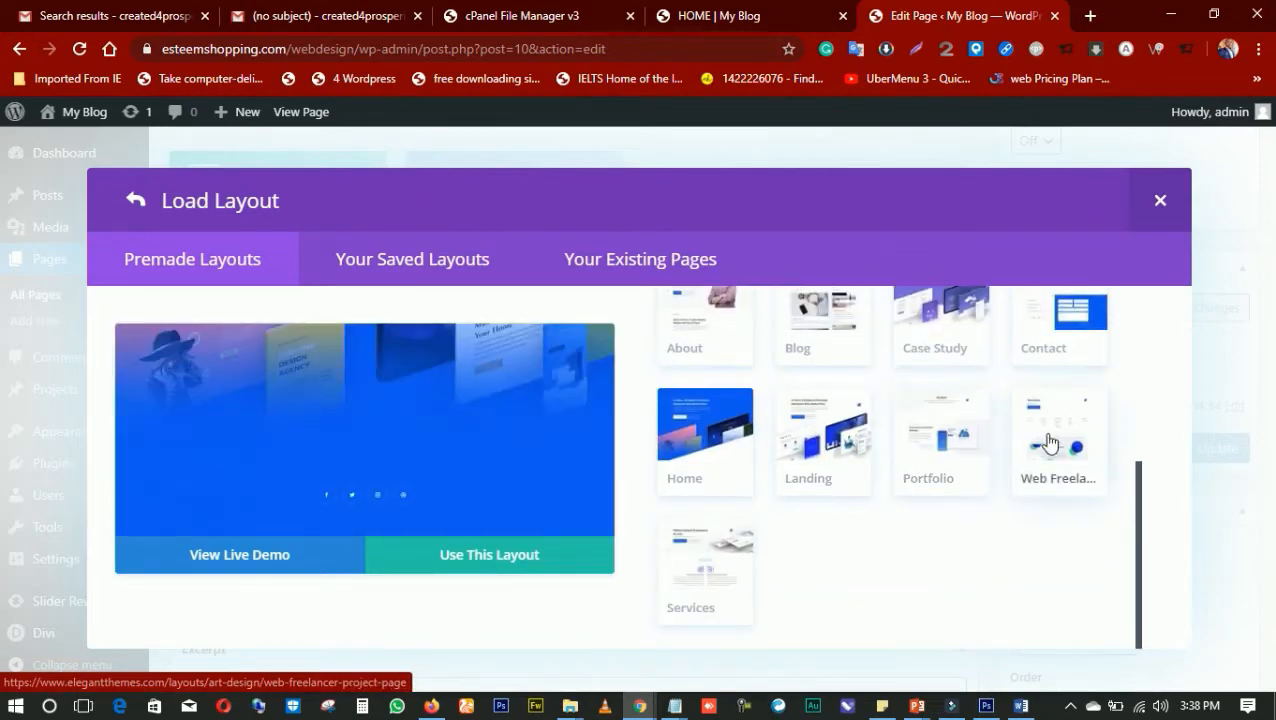
Preview the pack's Services layout, examining its page design and description
{"action": "left_click", "coordinate": [704, 562]}
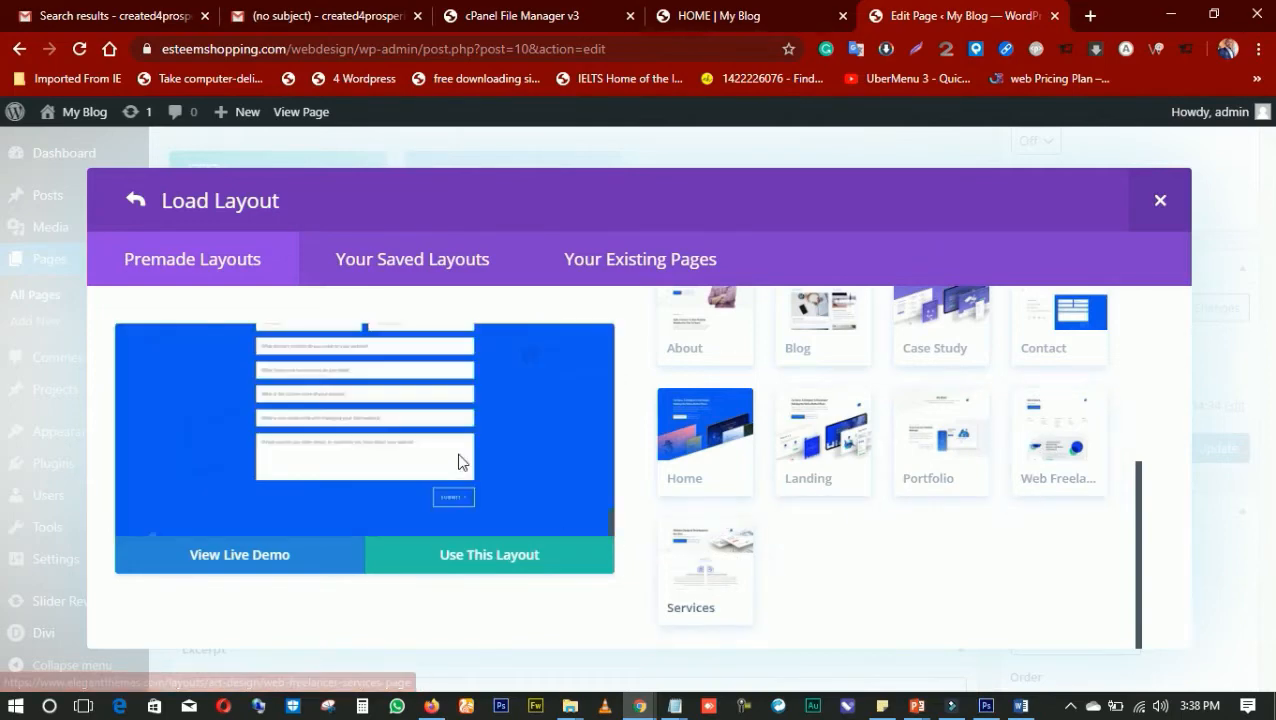
{"action": "scroll", "coordinate": [461, 454], "scroll_direction": "up", "scroll_amount": 10}
{"action": "scroll", "coordinate": [466, 456], "scroll_direction": "up", "scroll_amount": 6}
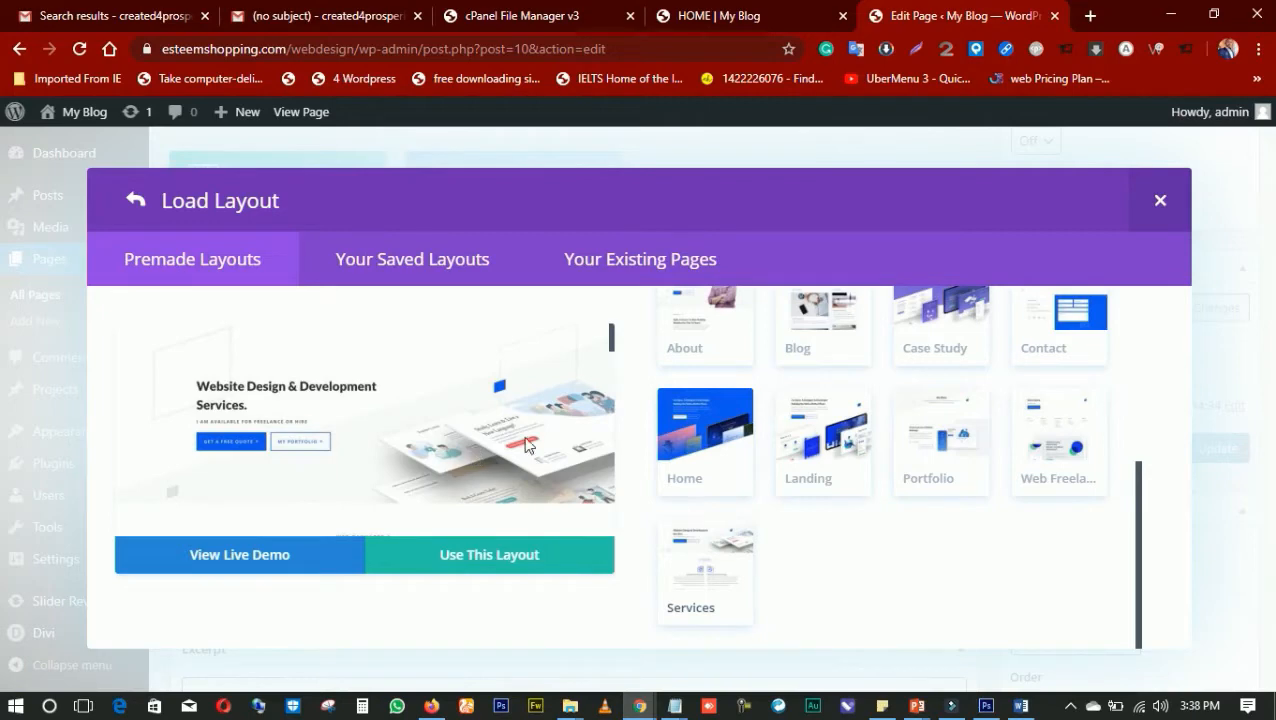
{"action": "scroll", "coordinate": [728, 450], "scroll_direction": "up", "scroll_amount": 5}
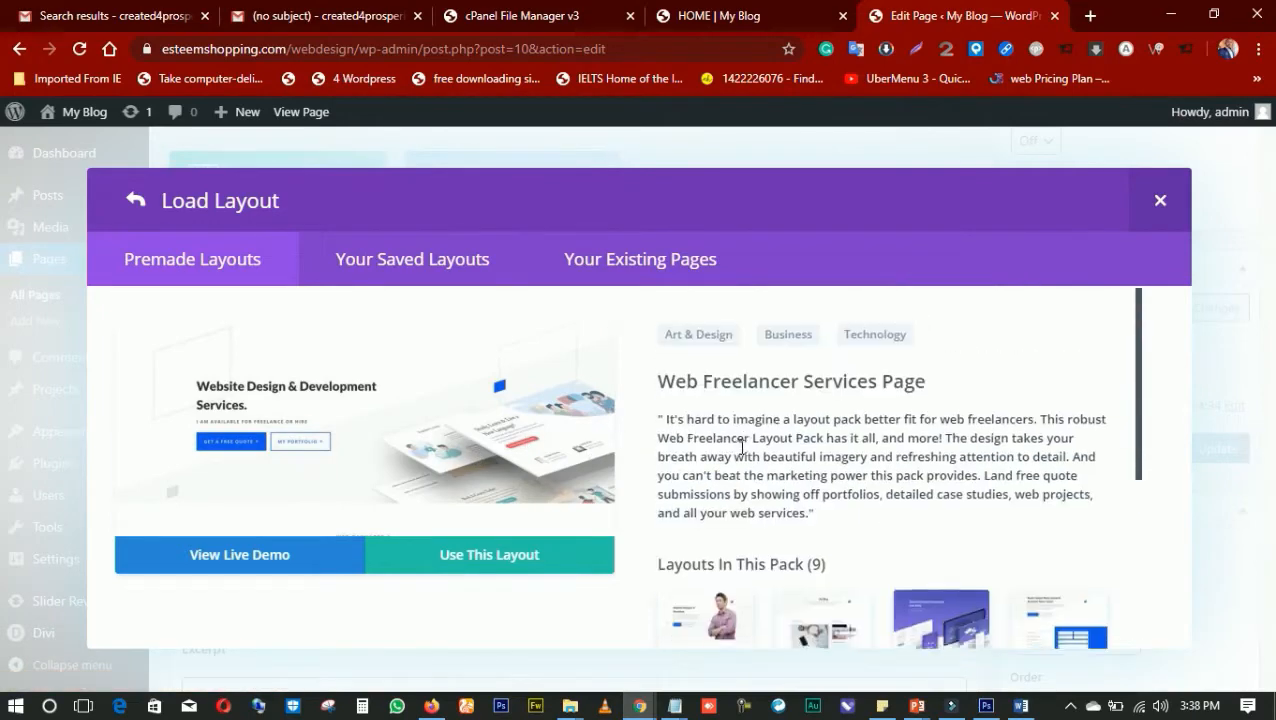
{"action": "scroll", "coordinate": [735, 453], "scroll_direction": "down", "scroll_amount": 5}
{"action": "scroll", "coordinate": [741, 457], "scroll_direction": "up", "scroll_amount": 4}
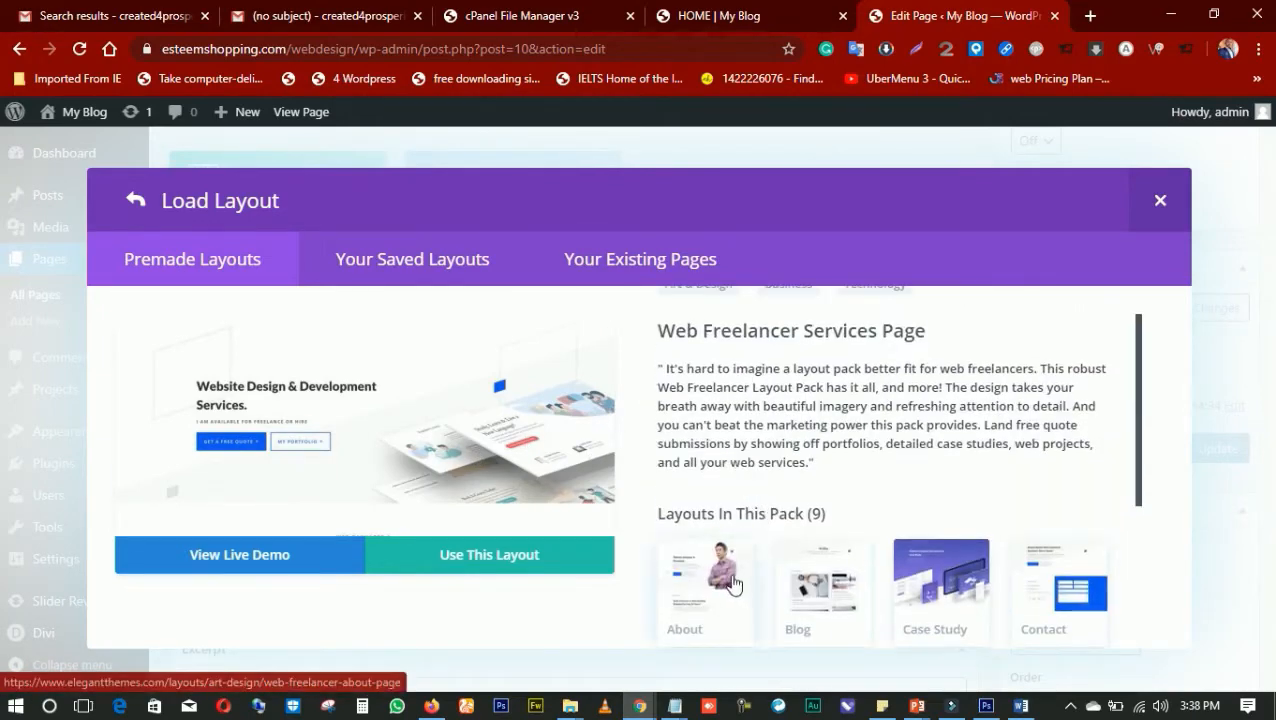
{"action": "scroll", "coordinate": [459, 473], "scroll_direction": "down", "scroll_amount": 3}
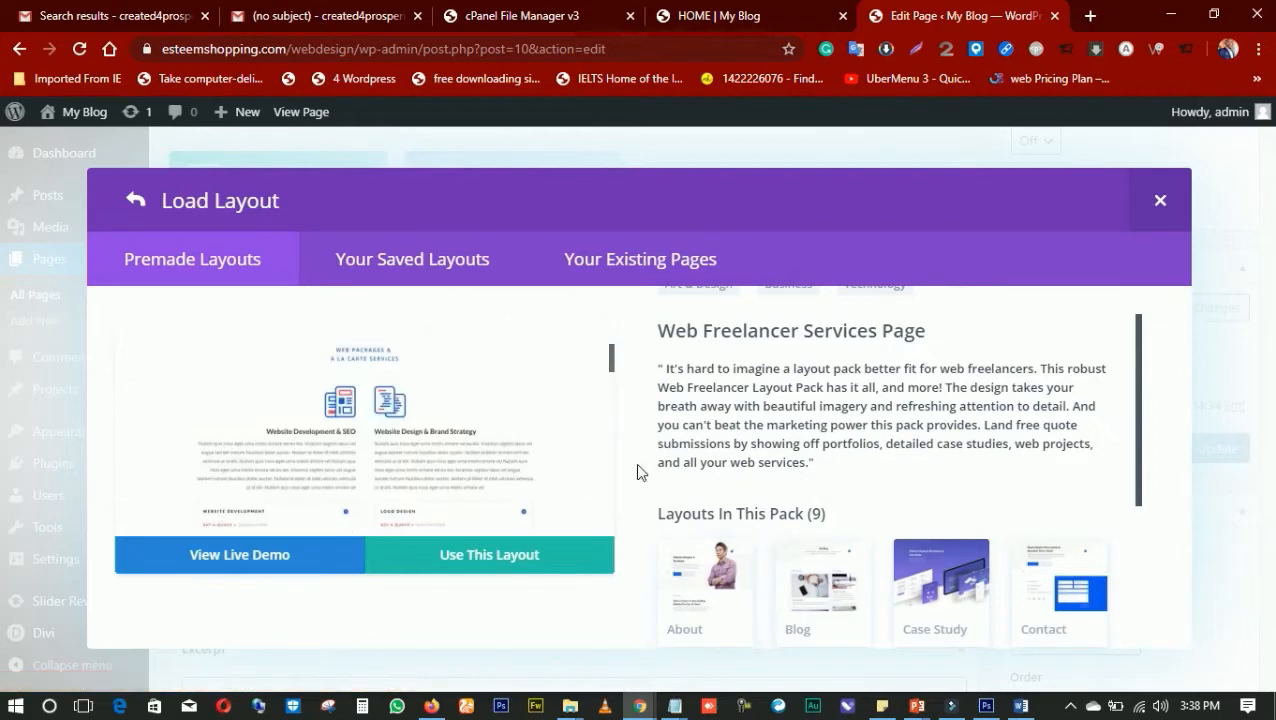
{"action": "scroll", "coordinate": [723, 545], "scroll_direction": "down", "scroll_amount": 3}
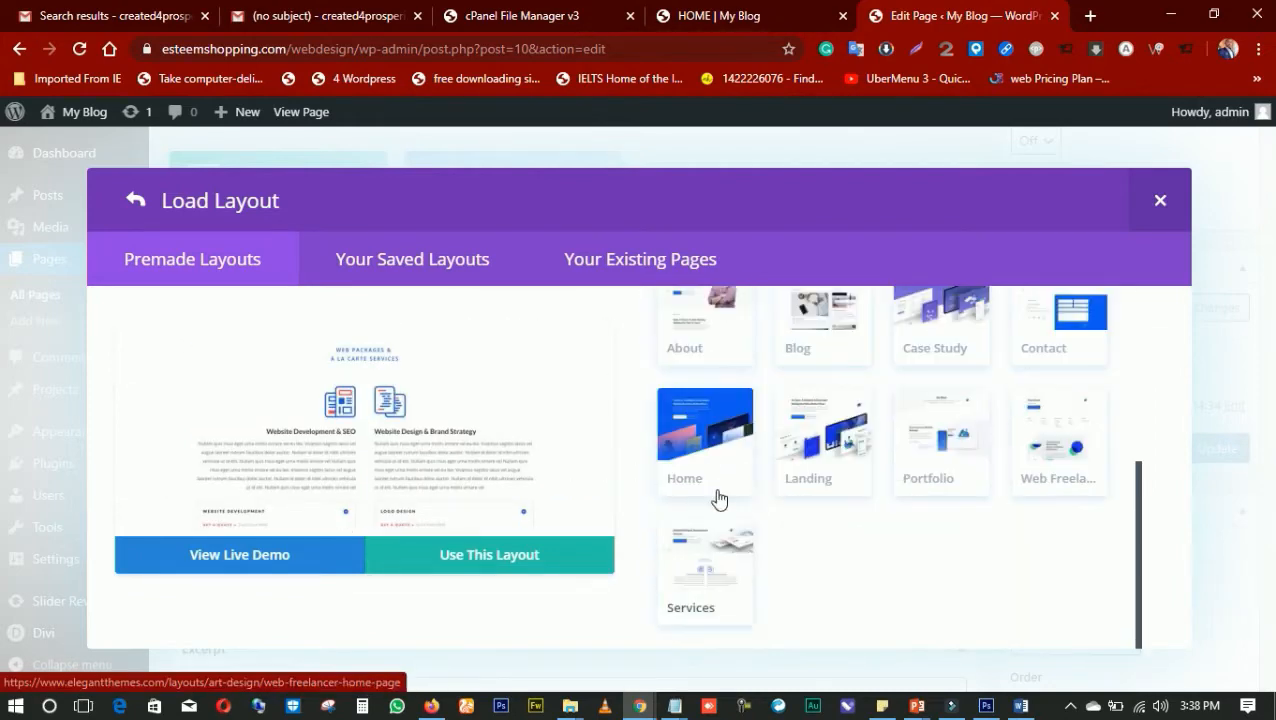
Select the pack's Home layout, look through its preview and open its live demo
{"action": "left_click", "coordinate": [697, 485]}
{"action": "scroll", "coordinate": [473, 417], "scroll_direction": "down", "scroll_amount": 3}
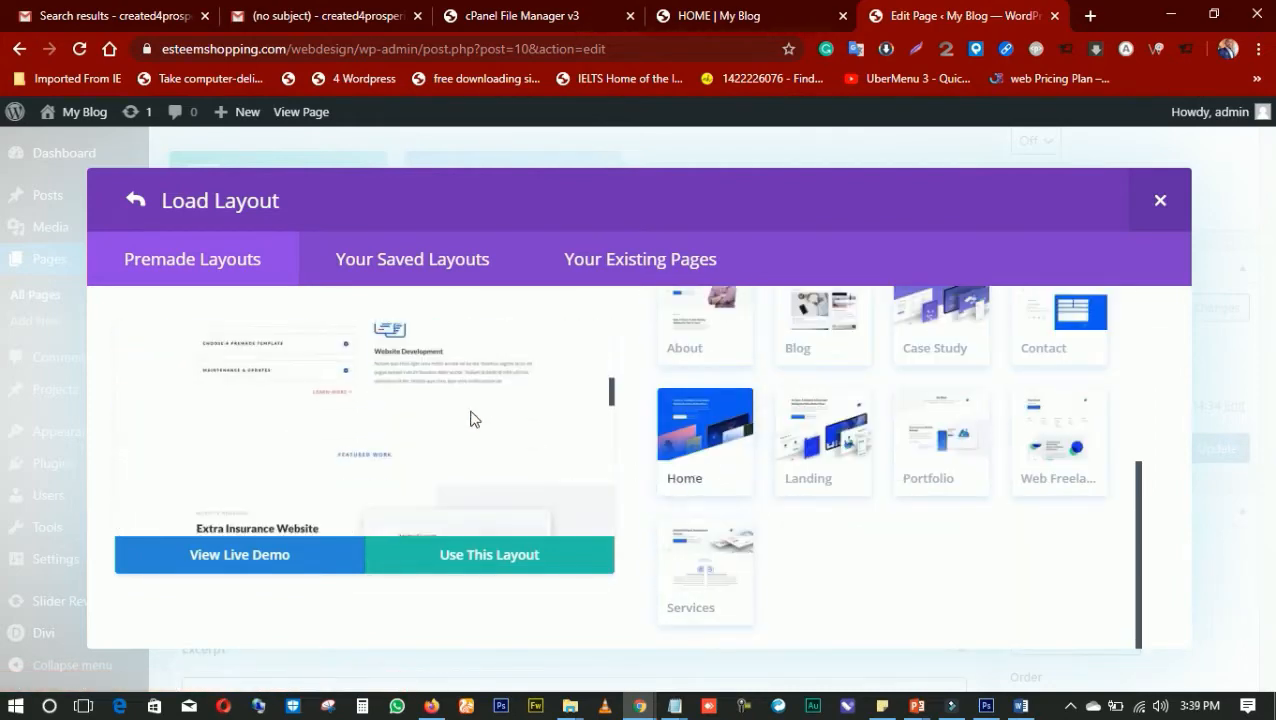
{"action": "scroll", "coordinate": [473, 418], "scroll_direction": "down", "scroll_amount": 2}
{"action": "scroll", "coordinate": [473, 418], "scroll_direction": "up", "scroll_amount": 3}
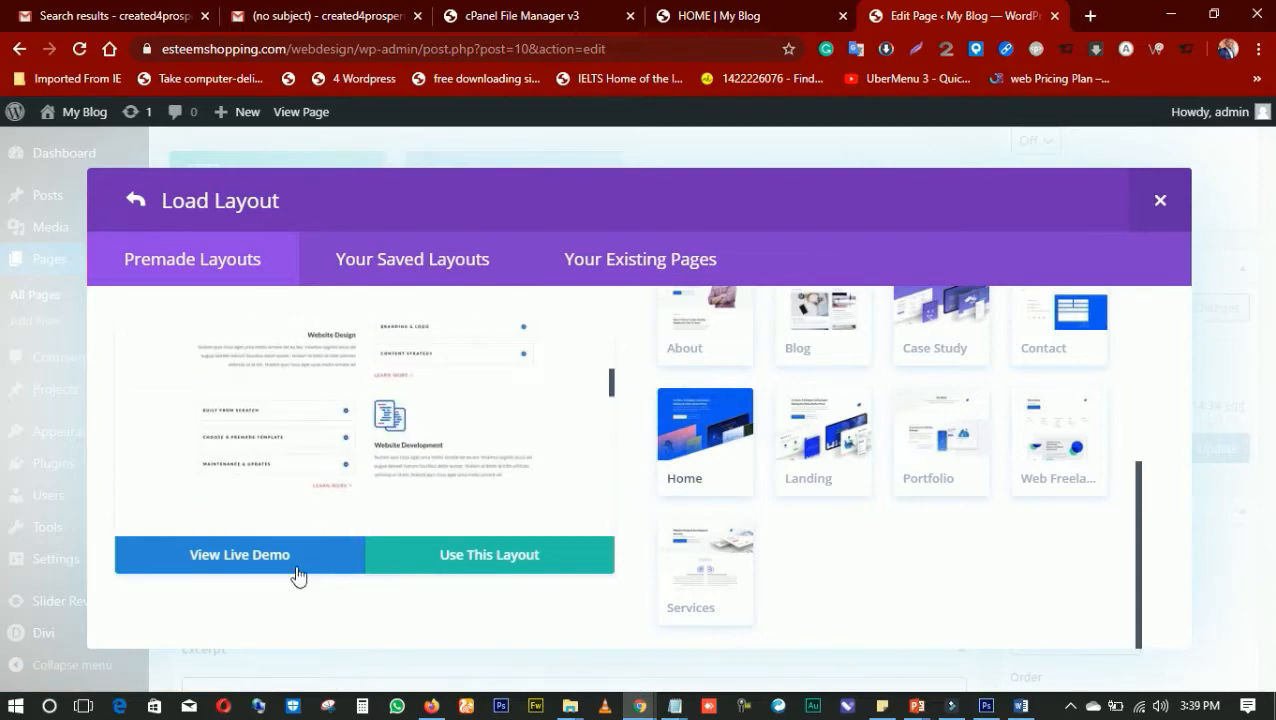
{"action": "left_click", "coordinate": [268, 554]}
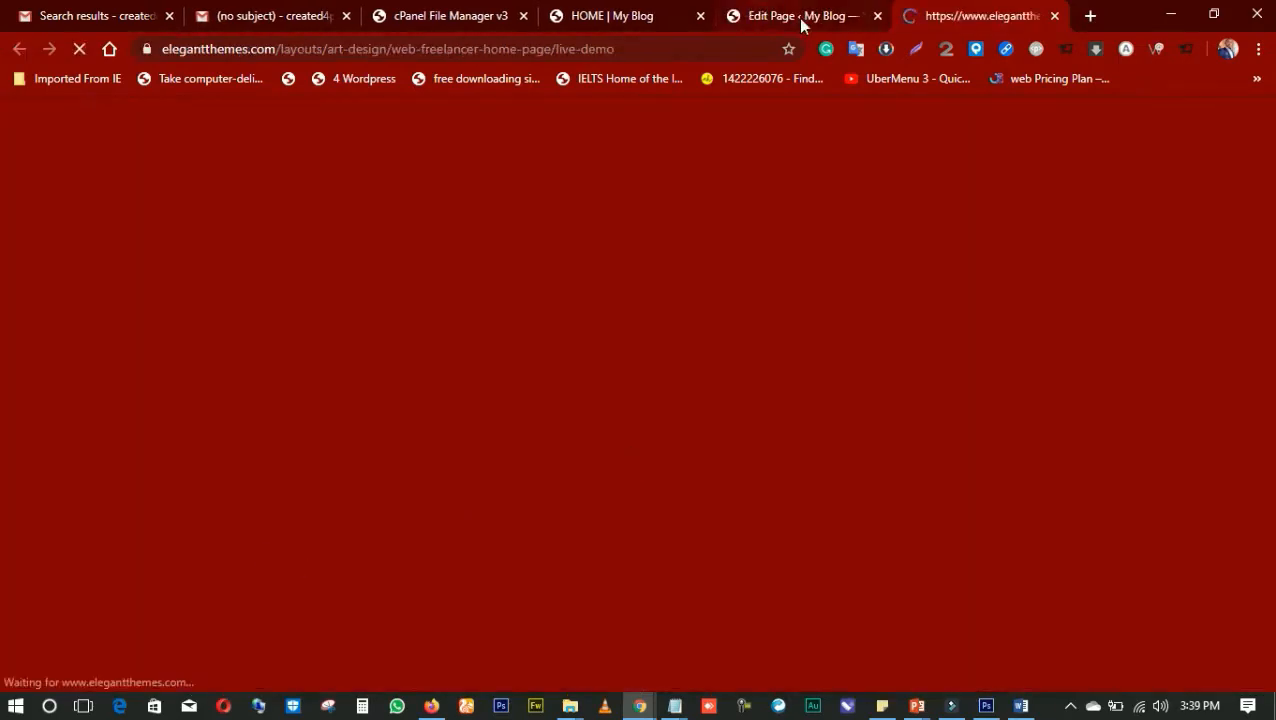
{"action": "left_click", "coordinate": [801, 24]}
{"action": "left_click", "coordinate": [935, 22]}
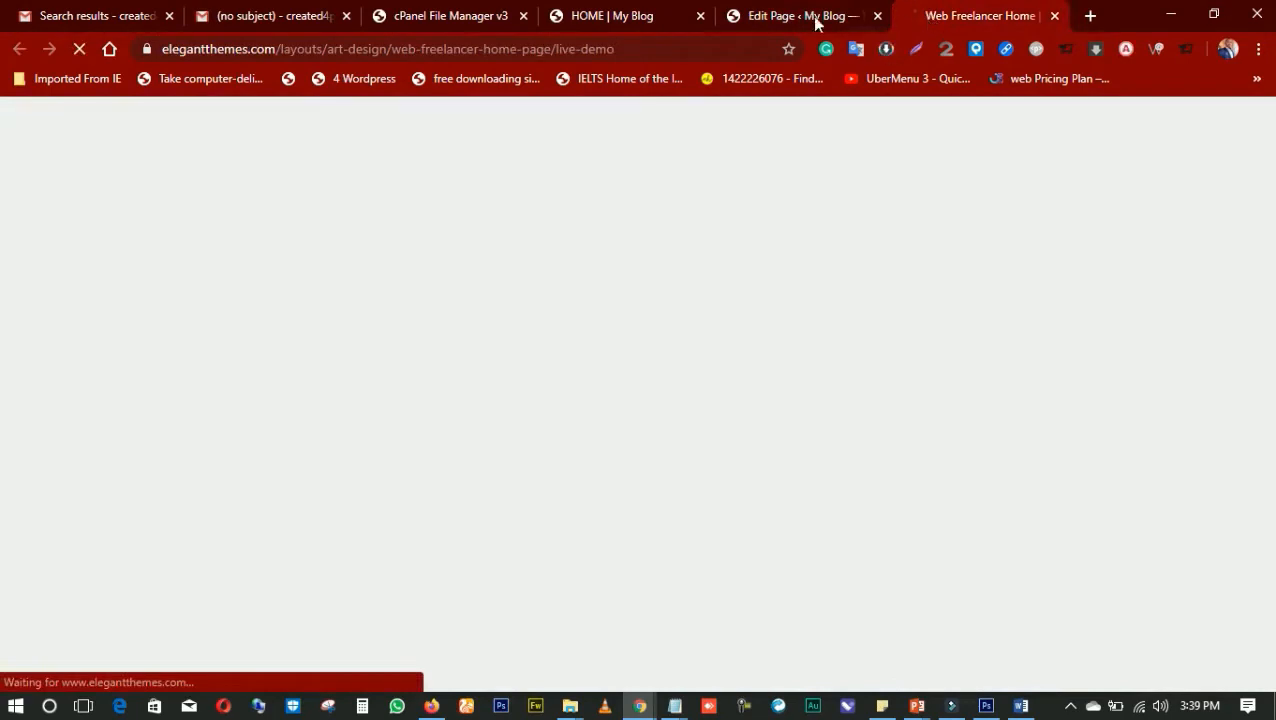
Return to the page editor's layout library and open the pack's Landing and About layouts in separate new tabs
{"action": "left_click", "coordinate": [814, 23]}
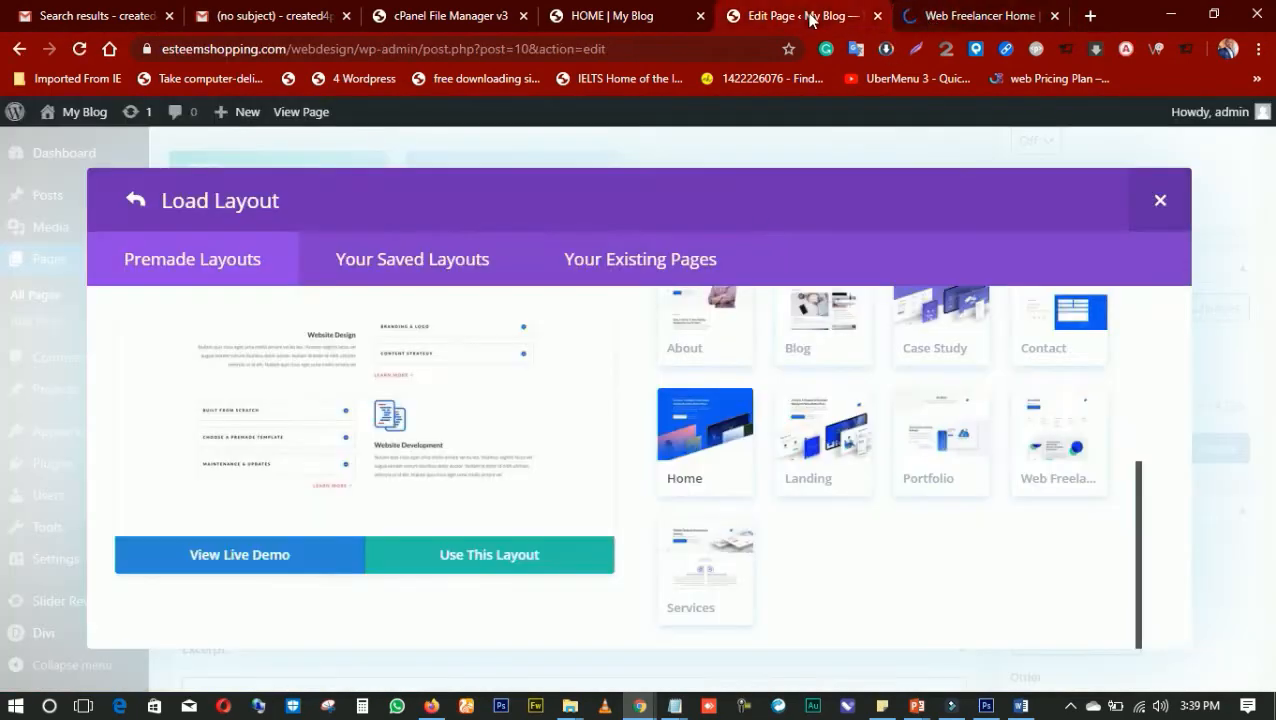
{"action": "right_click", "coordinate": [834, 456]}
{"action": "left_click", "coordinate": [902, 161]}
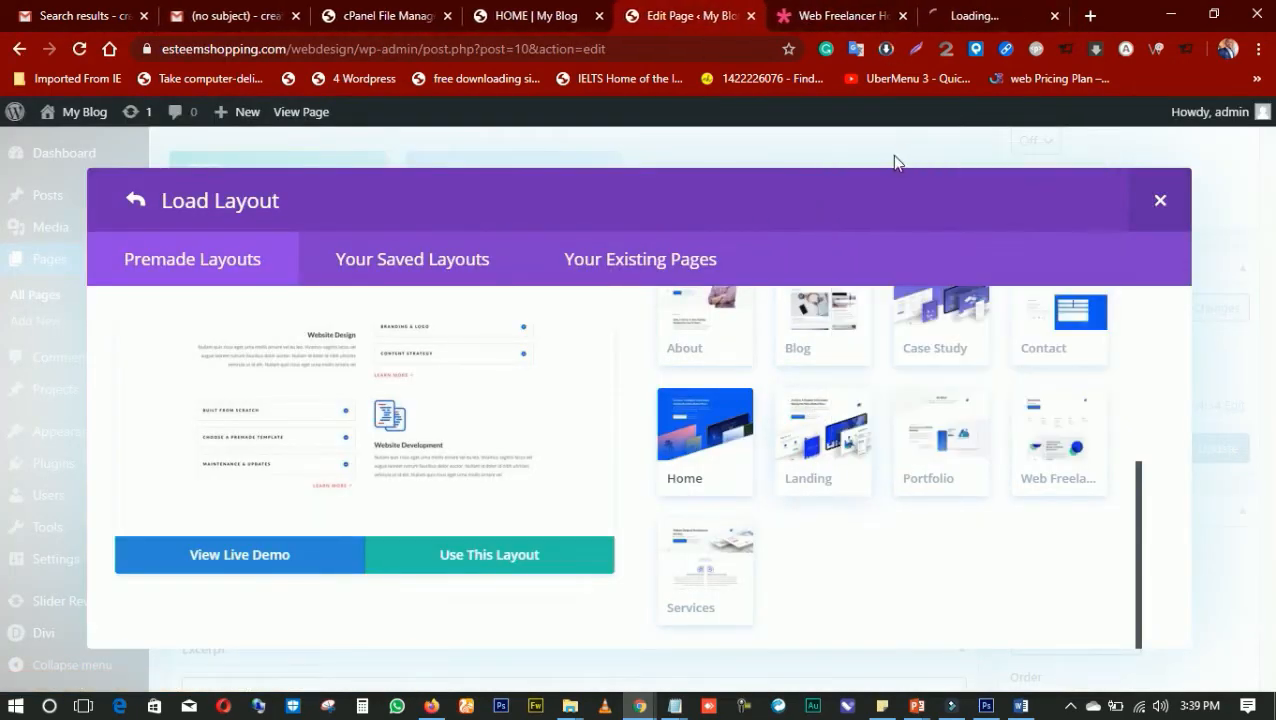
{"action": "scroll", "coordinate": [874, 421], "scroll_direction": "up", "scroll_amount": 5}
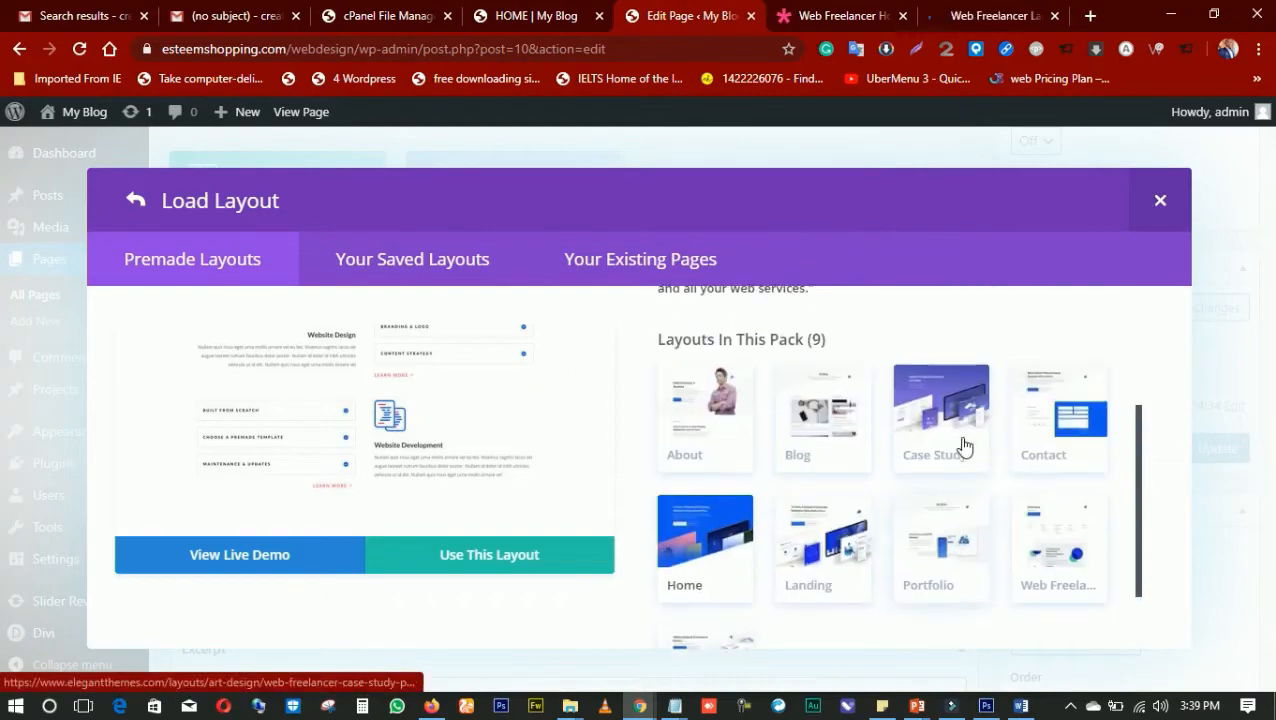
{"action": "scroll", "coordinate": [940, 470], "scroll_direction": "down", "scroll_amount": 2}
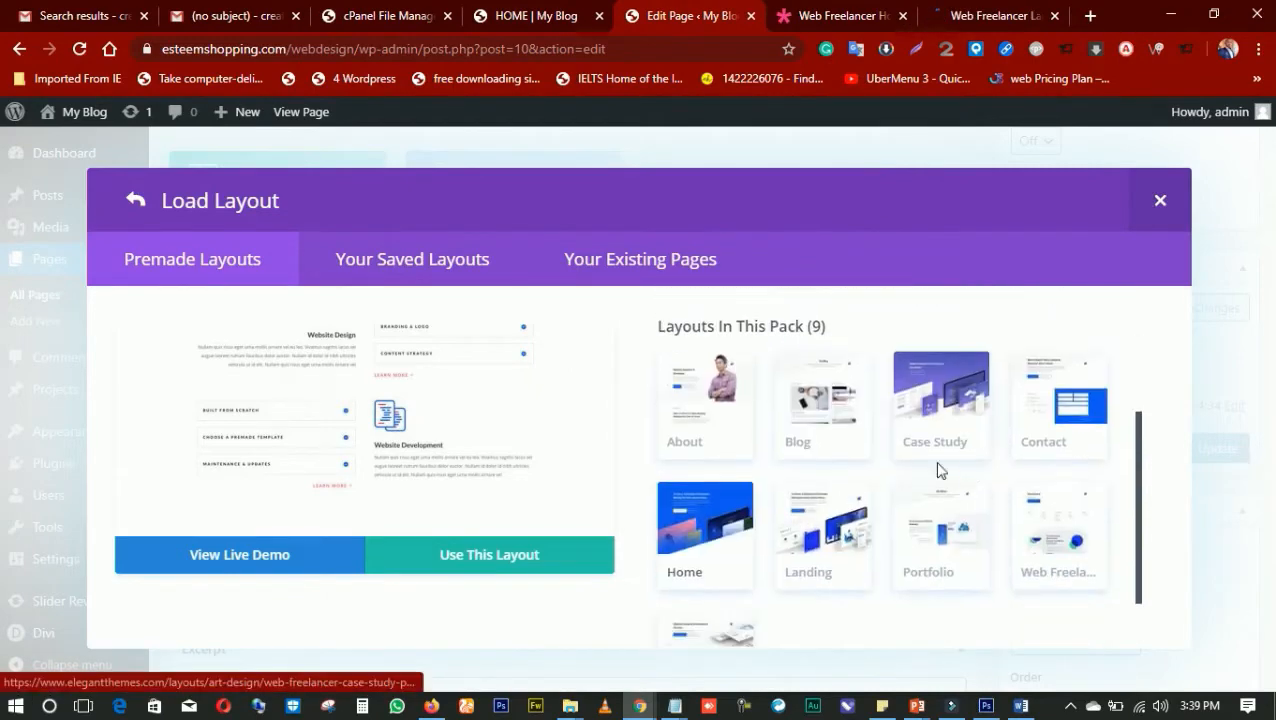
{"action": "right_click", "coordinate": [725, 408]}
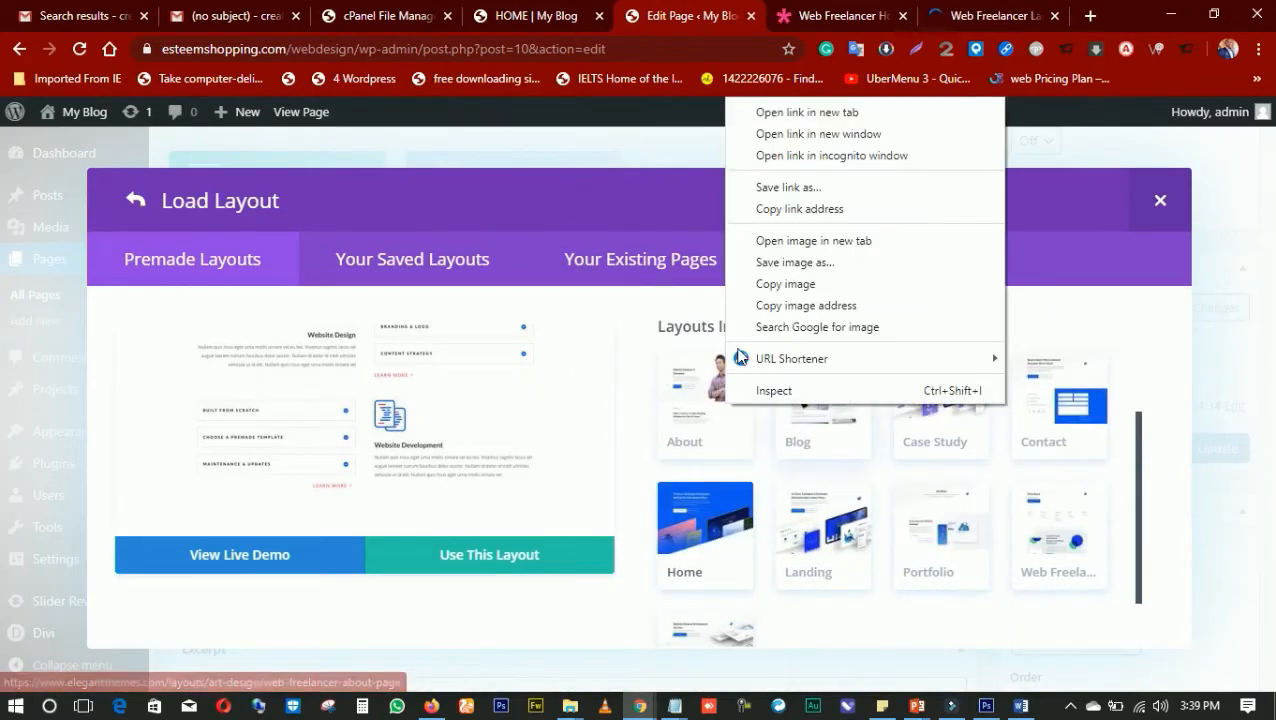
{"action": "left_click", "coordinate": [806, 112]}
Examine the Web Freelancer Home live demo from its hero section through services, featured work and testimonial to the footer
{"action": "key", "text": "ctrl+Tab"}
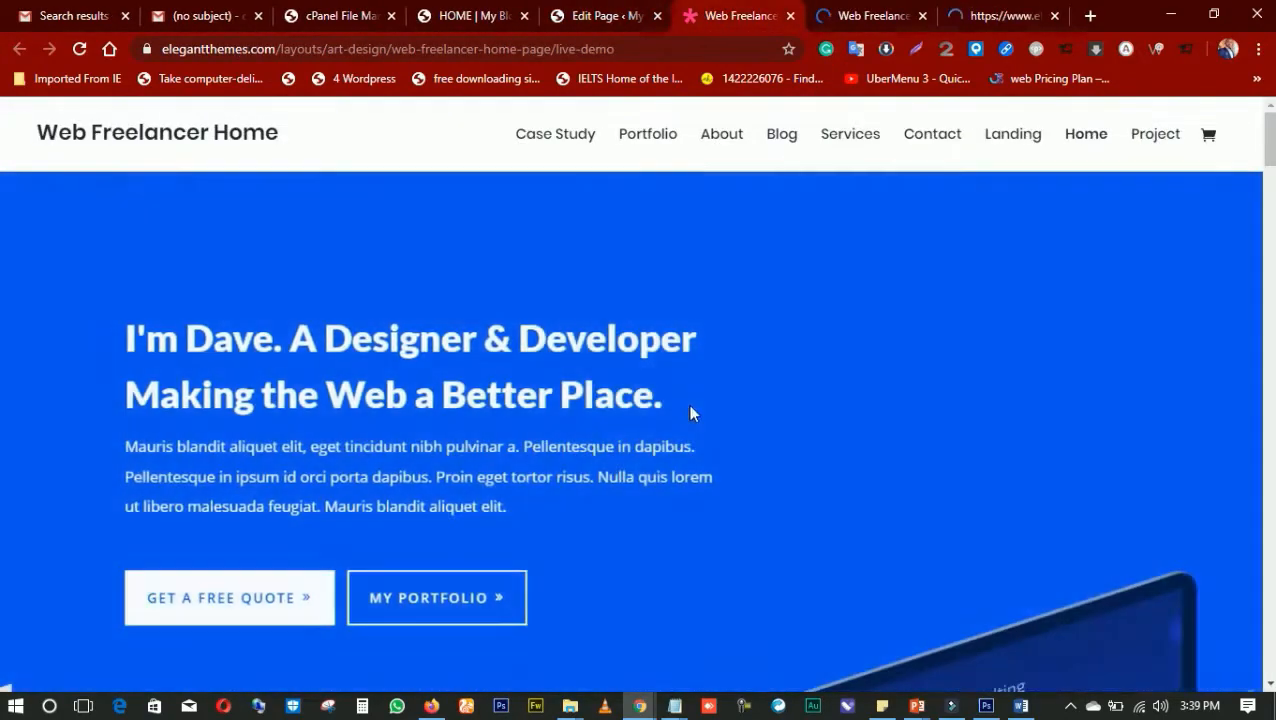
{"action": "scroll", "coordinate": [617, 364], "scroll_direction": "down", "scroll_amount": 4}
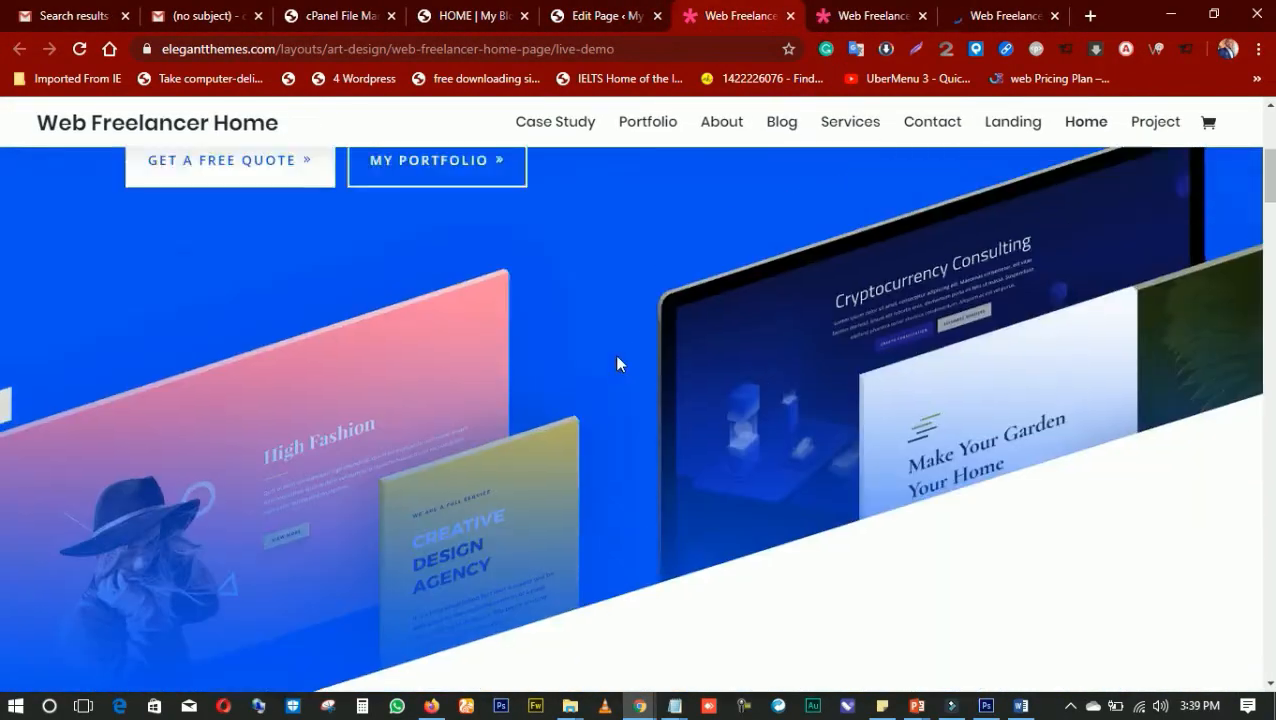
{"action": "scroll", "coordinate": [617, 364], "scroll_direction": "up", "scroll_amount": 4}
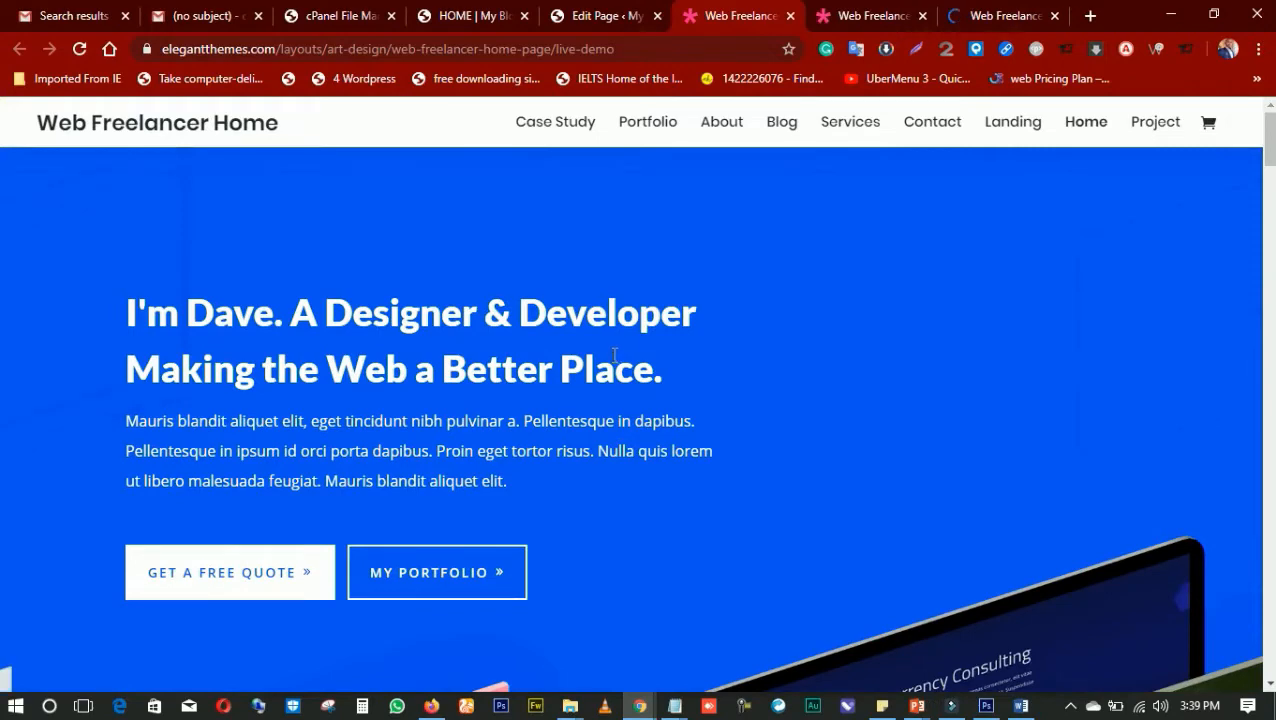
{"action": "scroll", "coordinate": [614, 354], "scroll_direction": "down", "scroll_amount": 5}
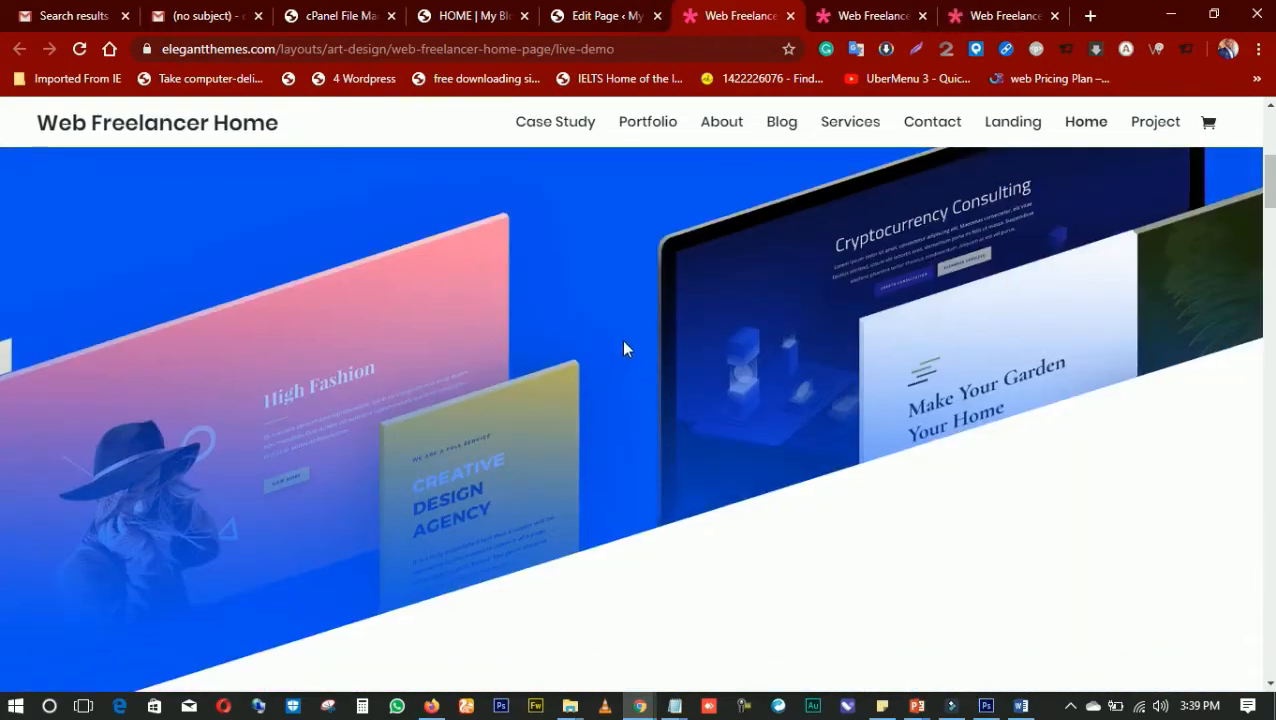
{"action": "scroll", "coordinate": [619, 336], "scroll_direction": "down", "scroll_amount": 5}
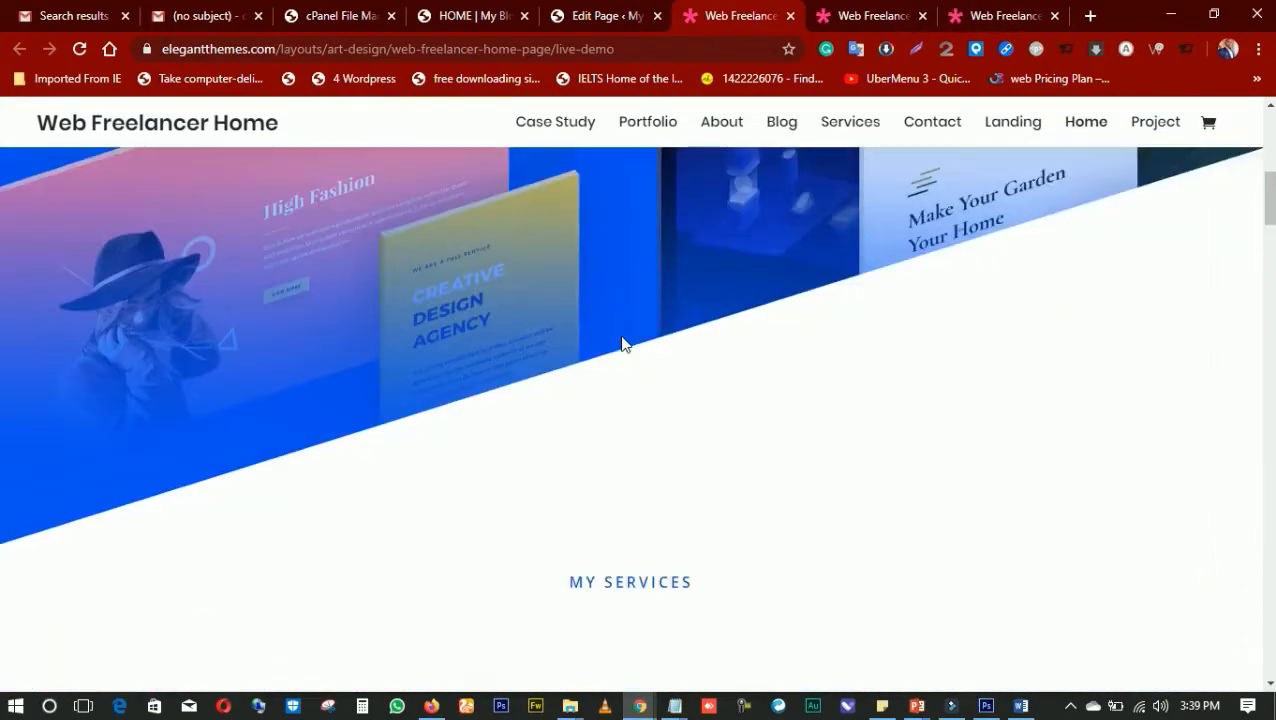
{"action": "scroll", "coordinate": [620, 340], "scroll_direction": "down", "scroll_amount": 3}
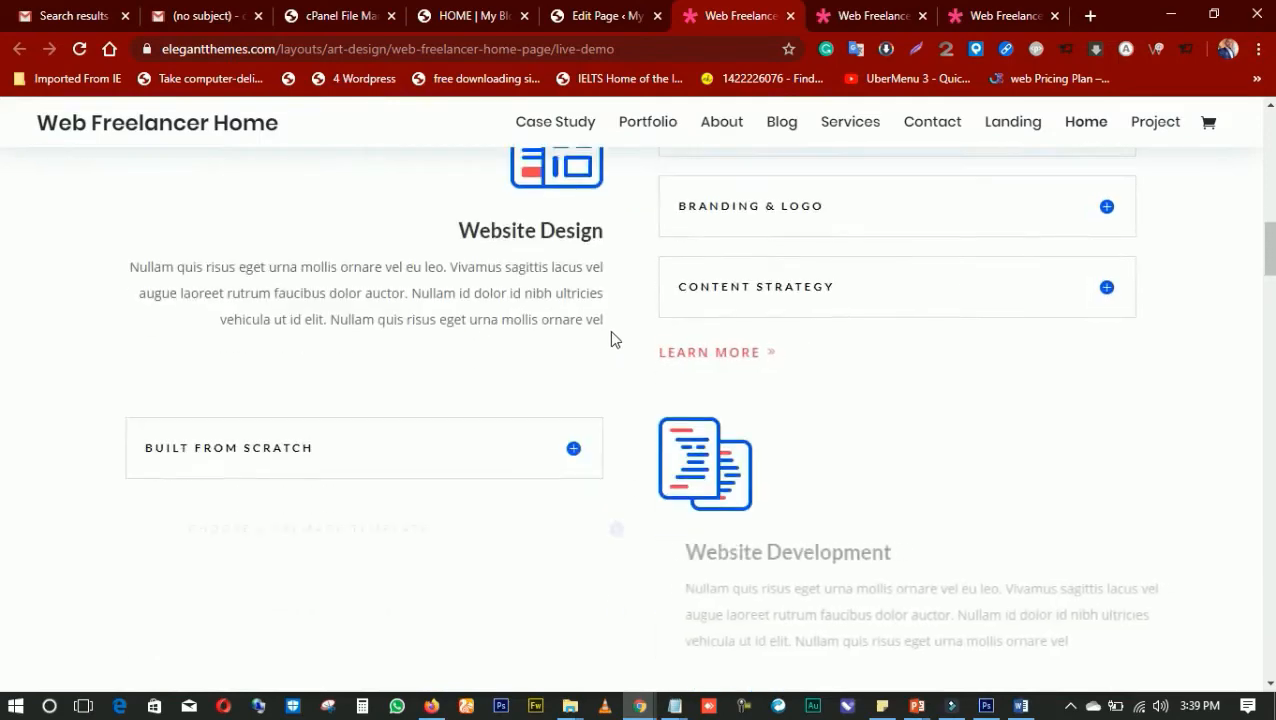
{"action": "scroll", "coordinate": [614, 345], "scroll_direction": "down", "scroll_amount": 7}
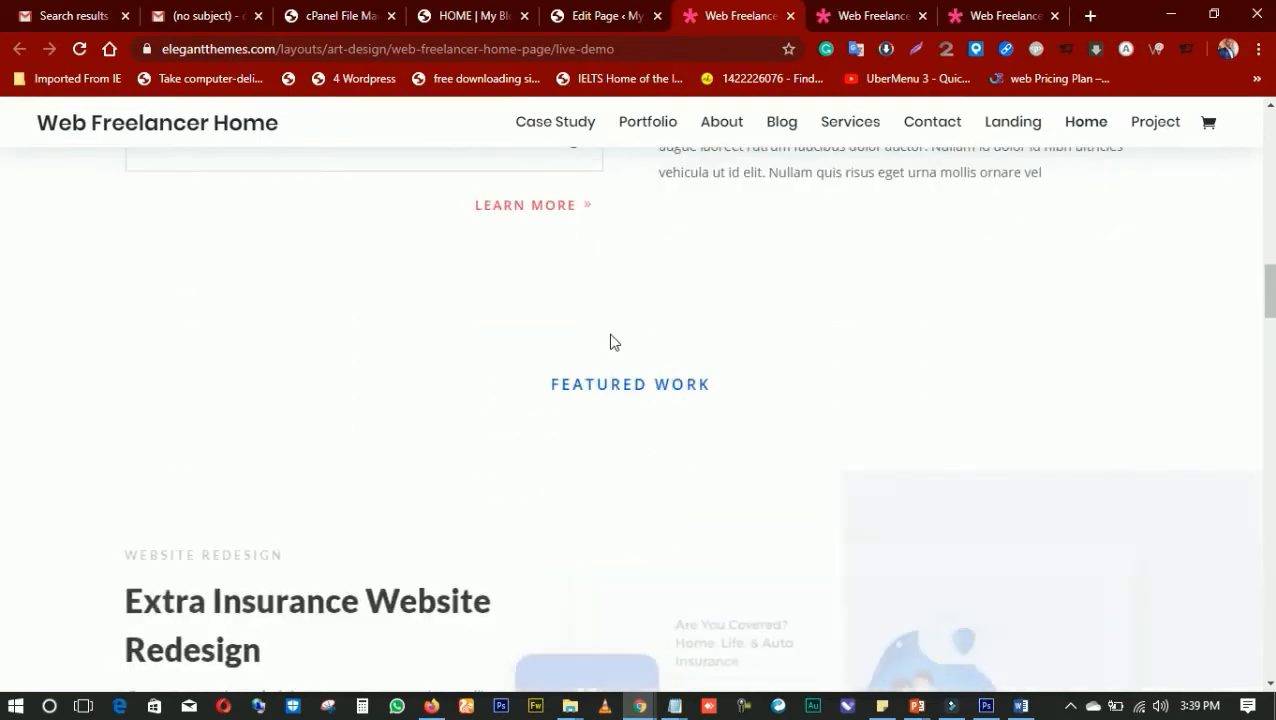
{"action": "scroll", "coordinate": [610, 335], "scroll_direction": "down", "scroll_amount": 2}
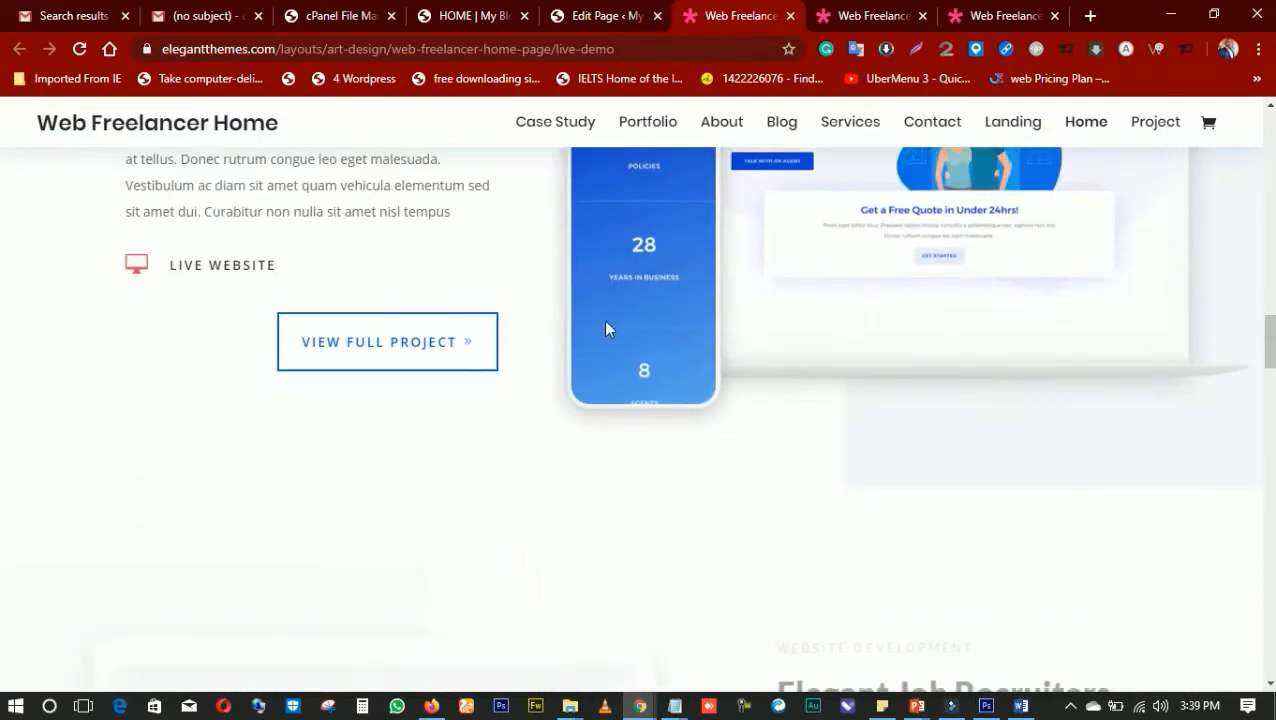
{"action": "scroll", "coordinate": [607, 338], "scroll_direction": "down", "scroll_amount": 5}
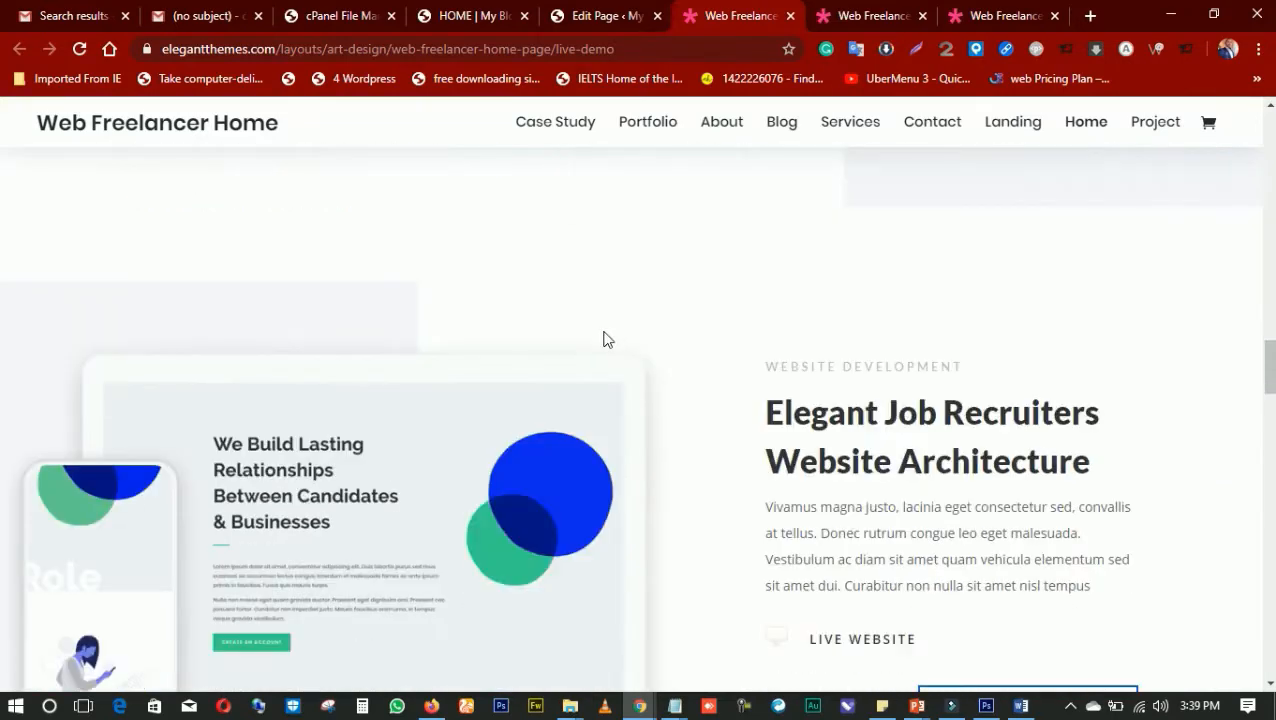
{"action": "scroll", "coordinate": [604, 341], "scroll_direction": "down", "scroll_amount": 13}
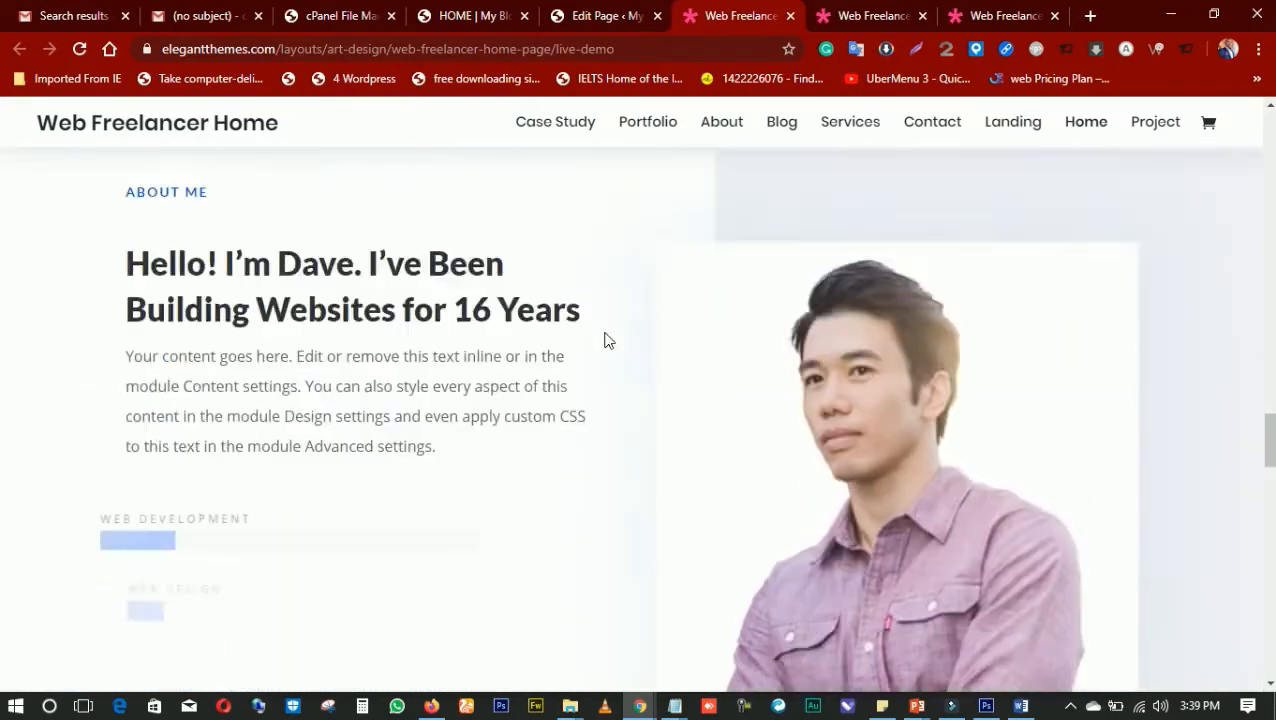
{"action": "scroll", "coordinate": [608, 336], "scroll_direction": "down", "scroll_amount": 12}
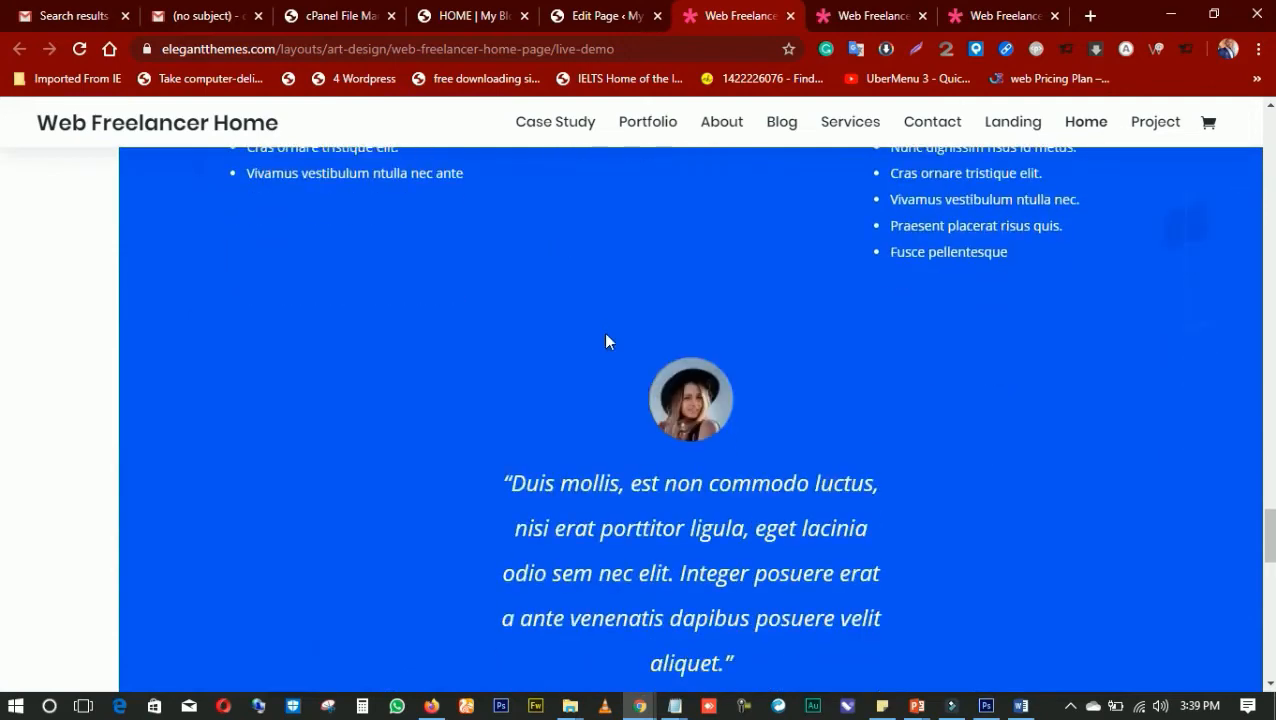
{"action": "scroll", "coordinate": [608, 341], "scroll_direction": "down", "scroll_amount": 4}
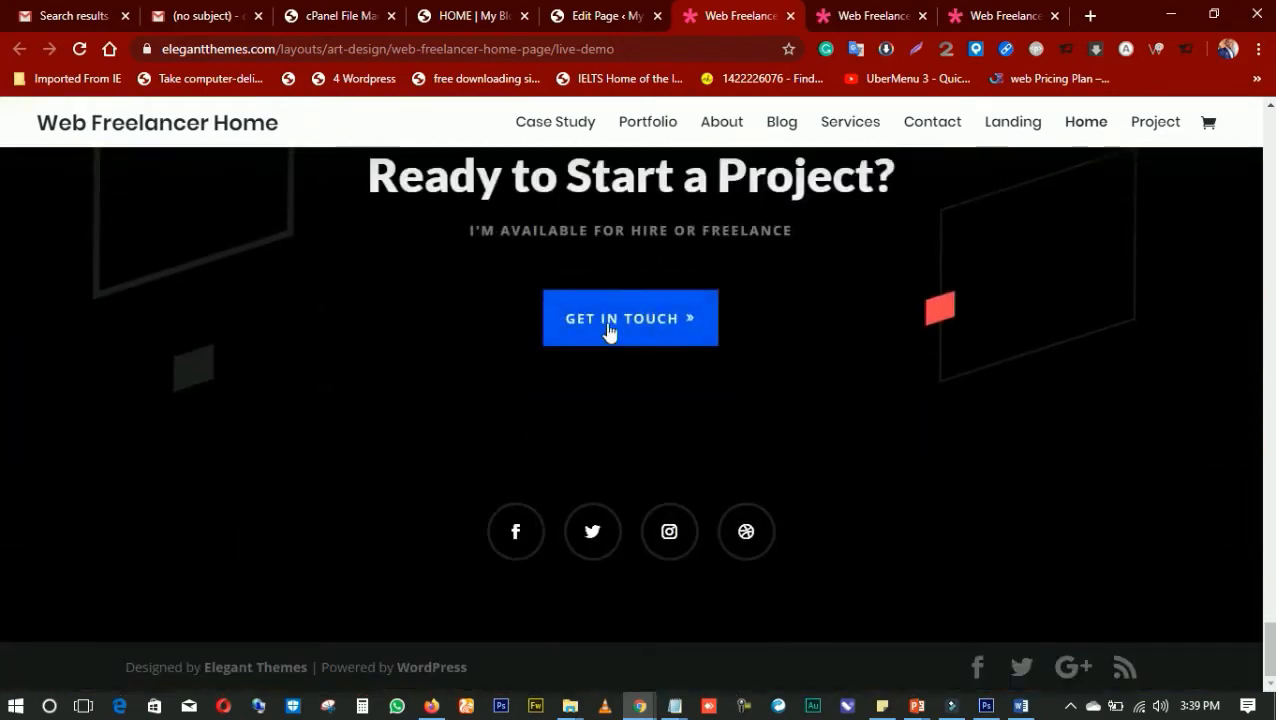
{"action": "scroll", "coordinate": [615, 361], "scroll_direction": "up", "scroll_amount": 8}
Look over the Web Freelancer Landing Page layout's preview and open its live demo
{"action": "left_click", "coordinate": [868, 18]}
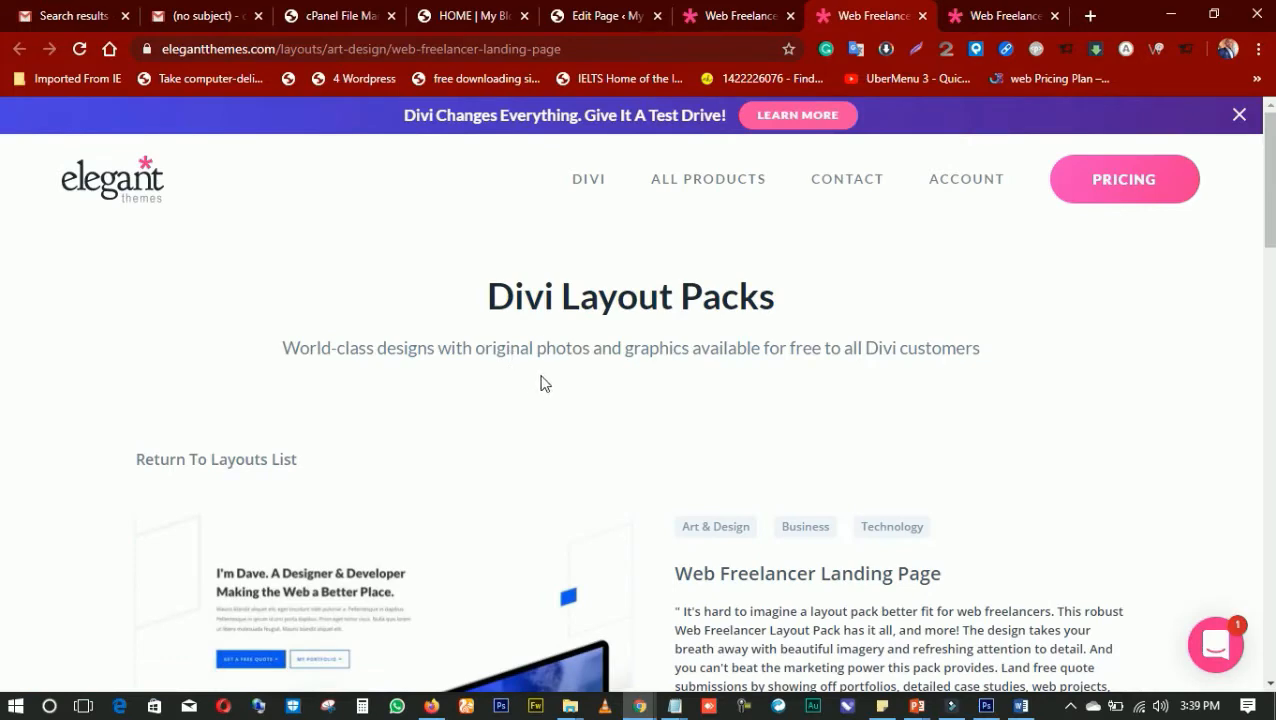
{"action": "scroll", "coordinate": [560, 377], "scroll_direction": "down", "scroll_amount": 3}
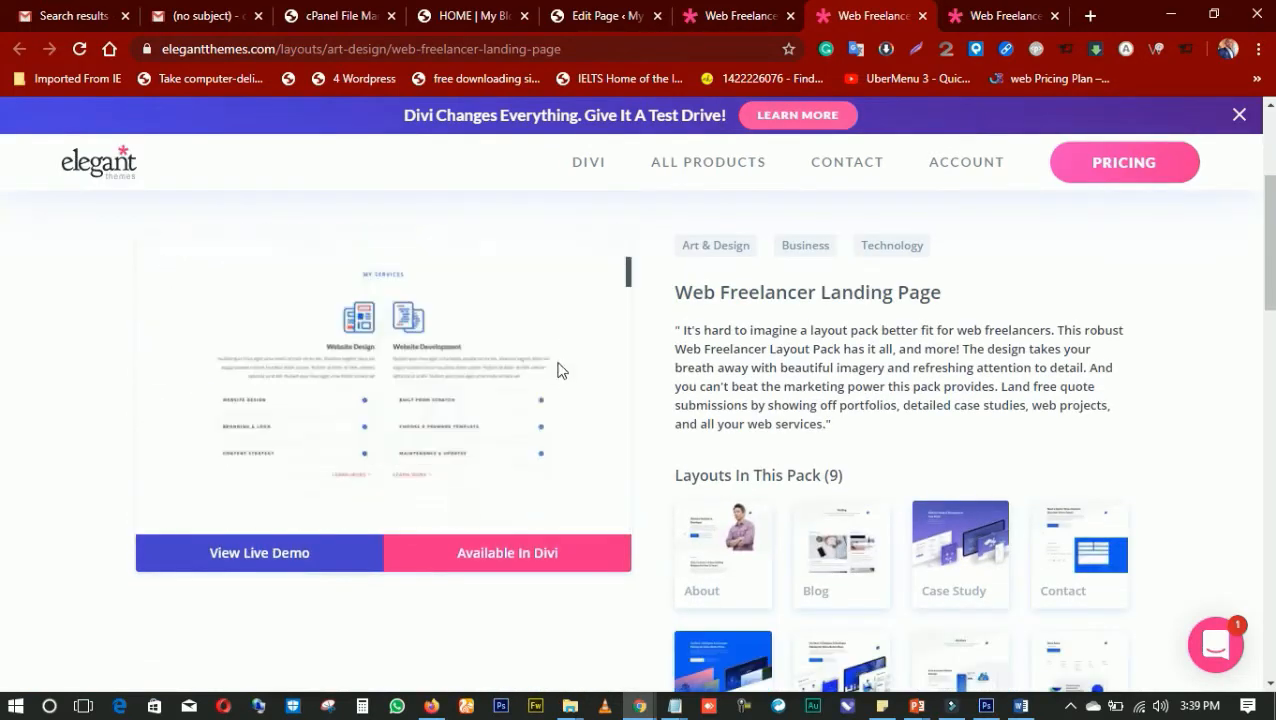
{"action": "scroll", "coordinate": [805, 227], "scroll_direction": "up", "scroll_amount": 3}
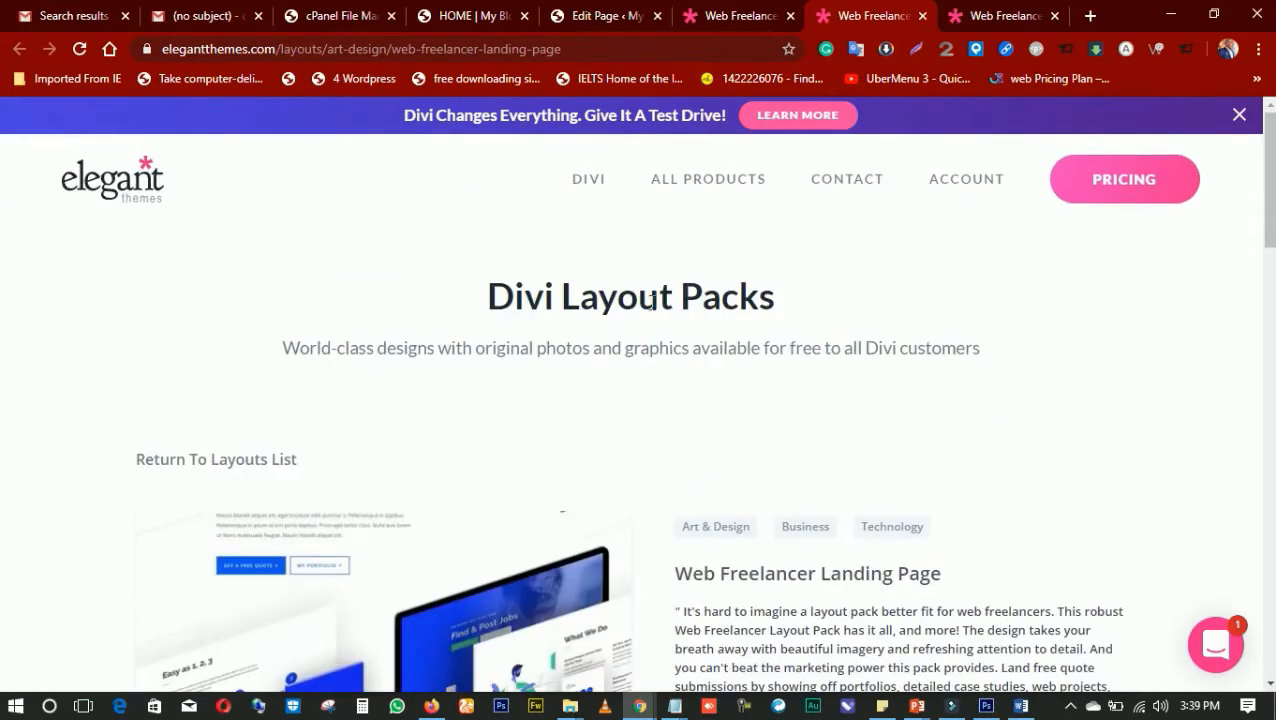
{"action": "scroll", "coordinate": [296, 296], "scroll_direction": "down", "scroll_amount": 6}
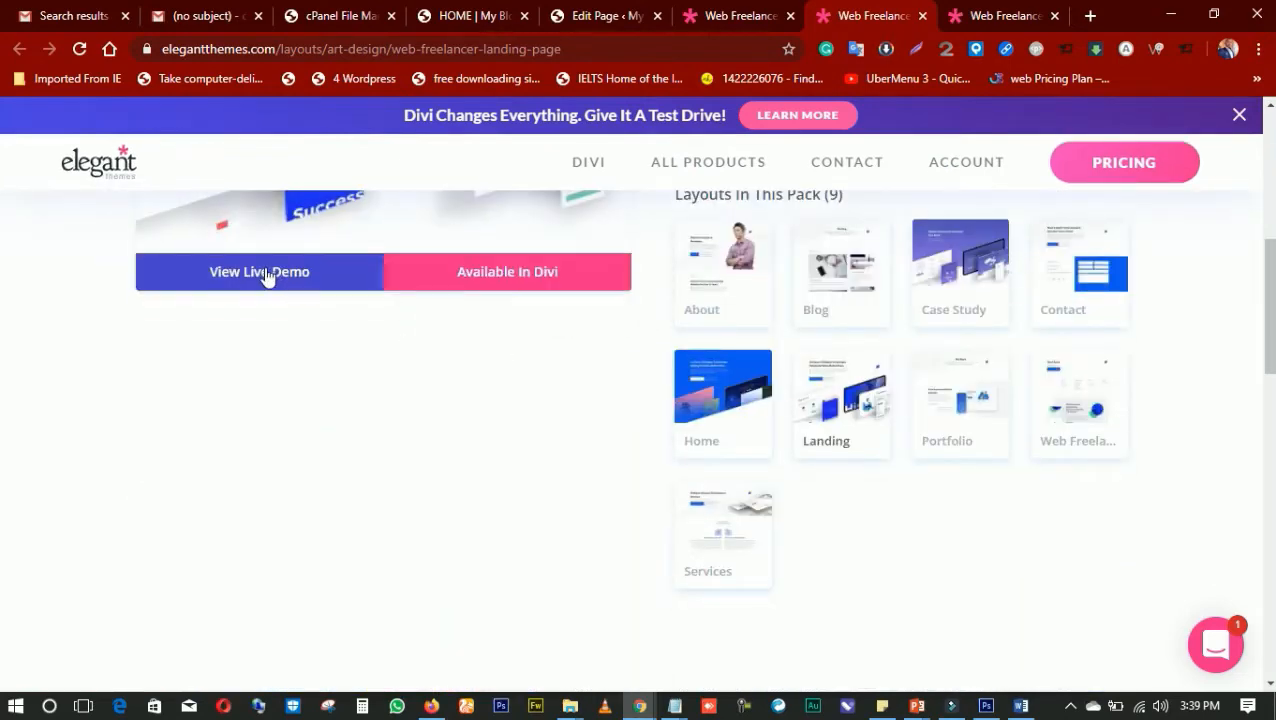
{"action": "left_click", "coordinate": [262, 272]}
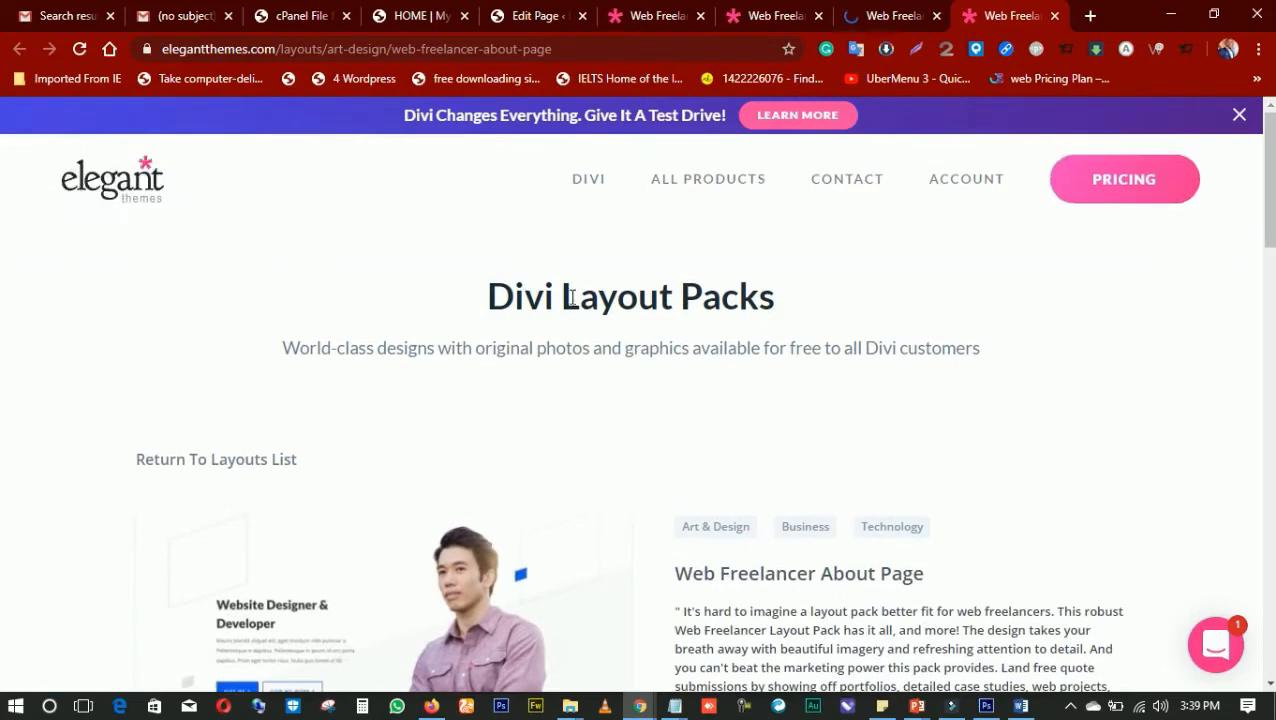
Look through the Web Freelancer About Page layout's preview and open its live demo
{"action": "scroll", "coordinate": [590, 320], "scroll_direction": "down", "scroll_amount": 7}
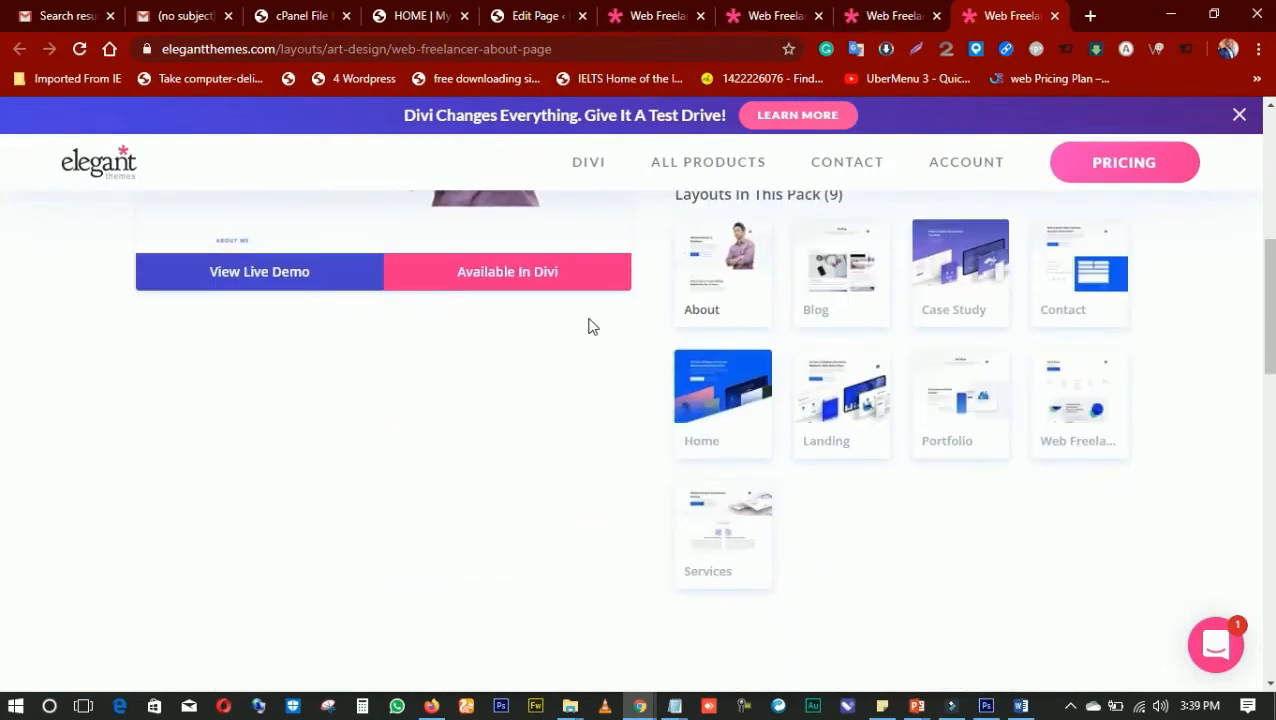
{"action": "scroll", "coordinate": [590, 325], "scroll_direction": "up", "scroll_amount": 7}
{"action": "scroll", "coordinate": [307, 540], "scroll_direction": "down", "scroll_amount": 5}
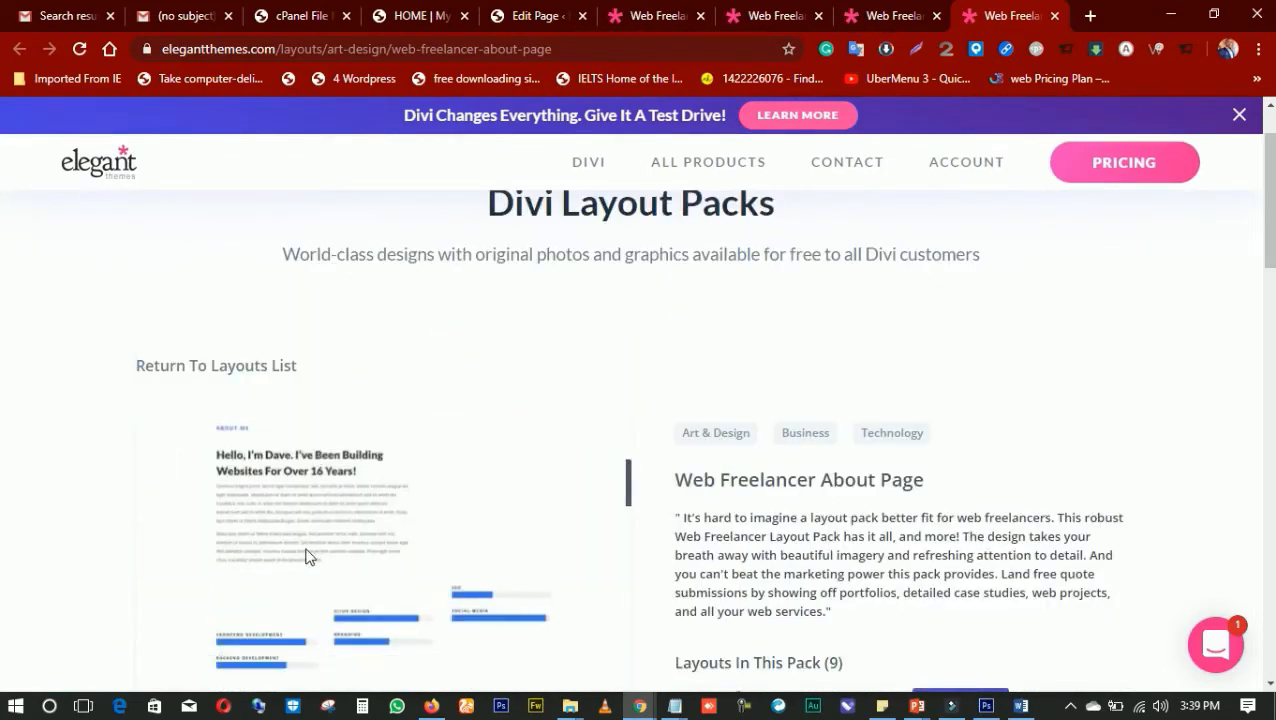
{"action": "scroll", "coordinate": [330, 510], "scroll_direction": "down", "scroll_amount": 3}
{"action": "scroll", "coordinate": [373, 333], "scroll_direction": "up", "scroll_amount": 1}
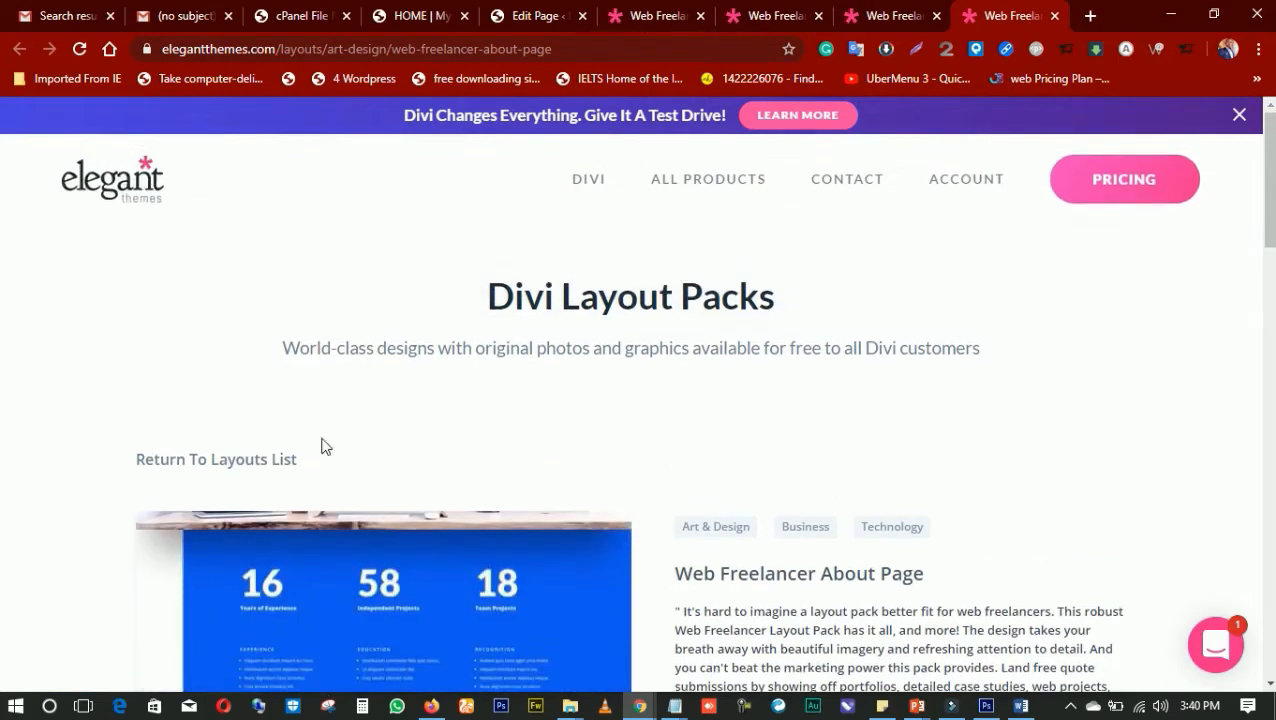
{"action": "scroll", "coordinate": [834, 441], "scroll_direction": "down", "scroll_amount": 7}
{"action": "scroll", "coordinate": [390, 305], "scroll_direction": "up", "scroll_amount": 2}
{"action": "left_click", "coordinate": [285, 280]}
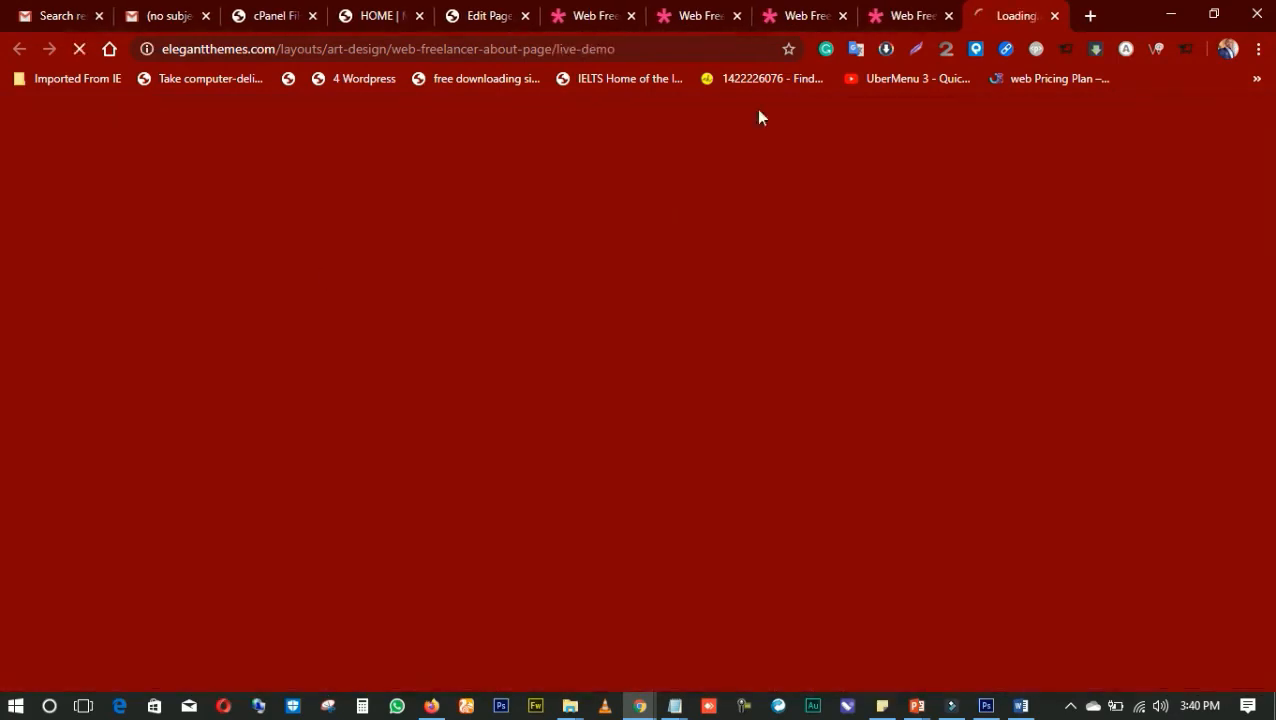
Examine the Web Freelancer Landing live demo from its hero section through services, process, projects and blog to the testimonials
{"action": "left_click", "coordinate": [714, 15]}
{"action": "left_click", "coordinate": [790, 24]}
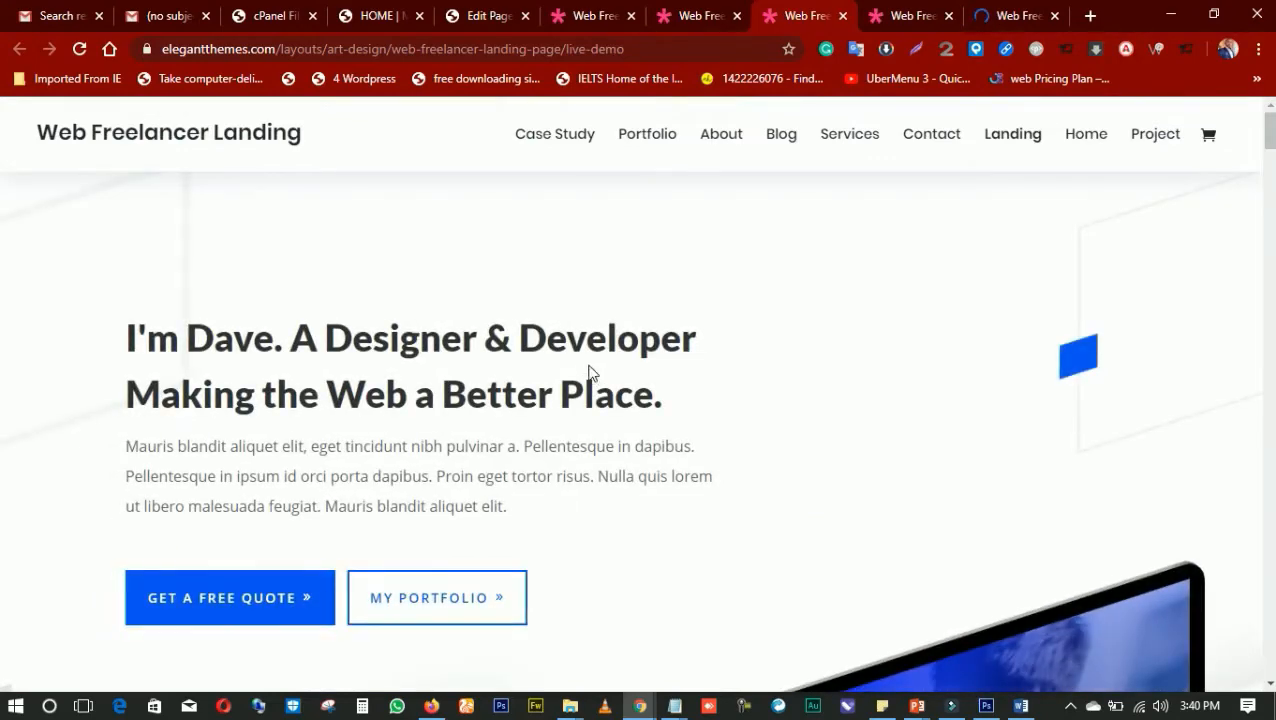
{"action": "scroll", "coordinate": [590, 373], "scroll_direction": "down", "scroll_amount": 10}
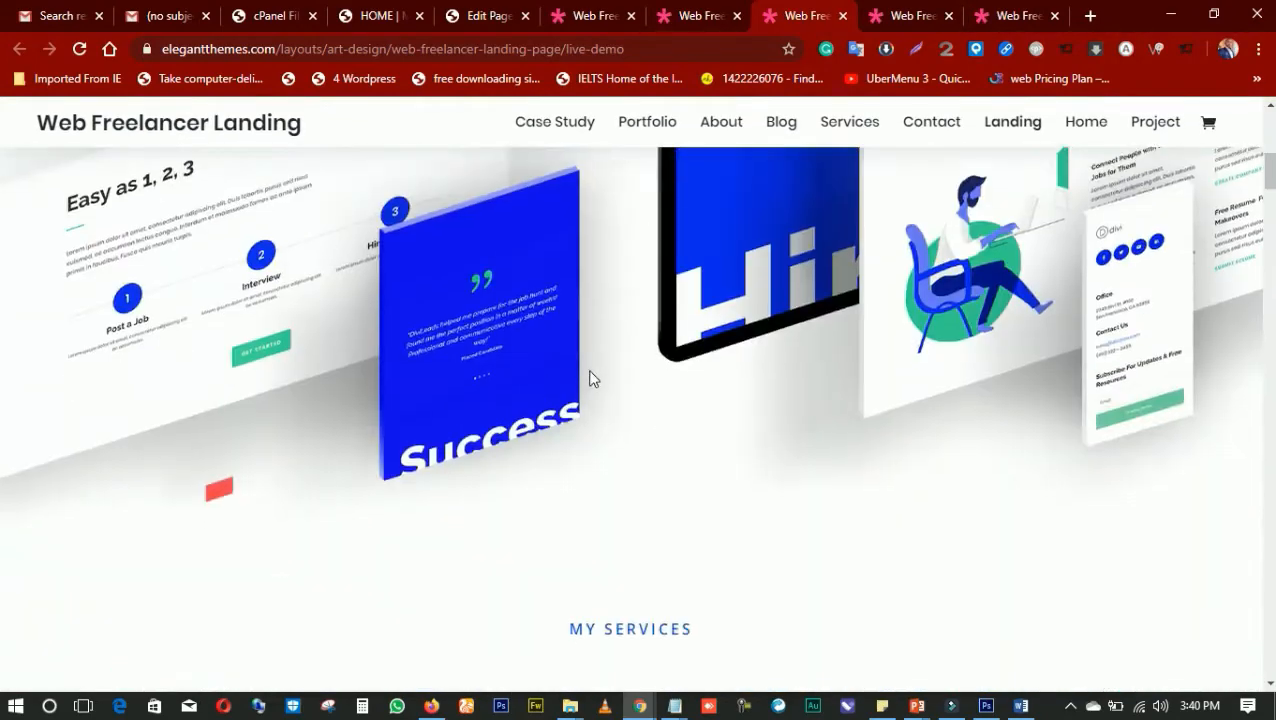
{"action": "scroll", "coordinate": [592, 379], "scroll_direction": "down", "scroll_amount": 5}
{"action": "scroll", "coordinate": [592, 375], "scroll_direction": "up", "scroll_amount": 6}
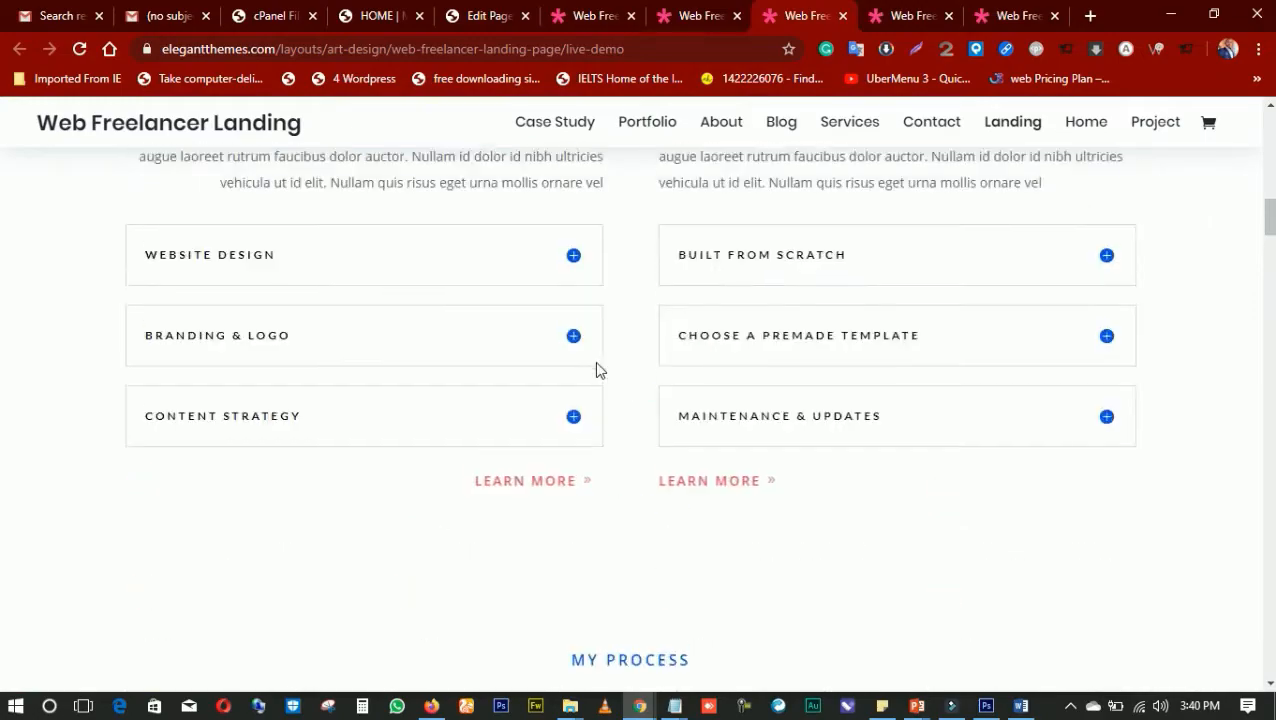
{"action": "scroll", "coordinate": [597, 362], "scroll_direction": "up", "scroll_amount": 10}
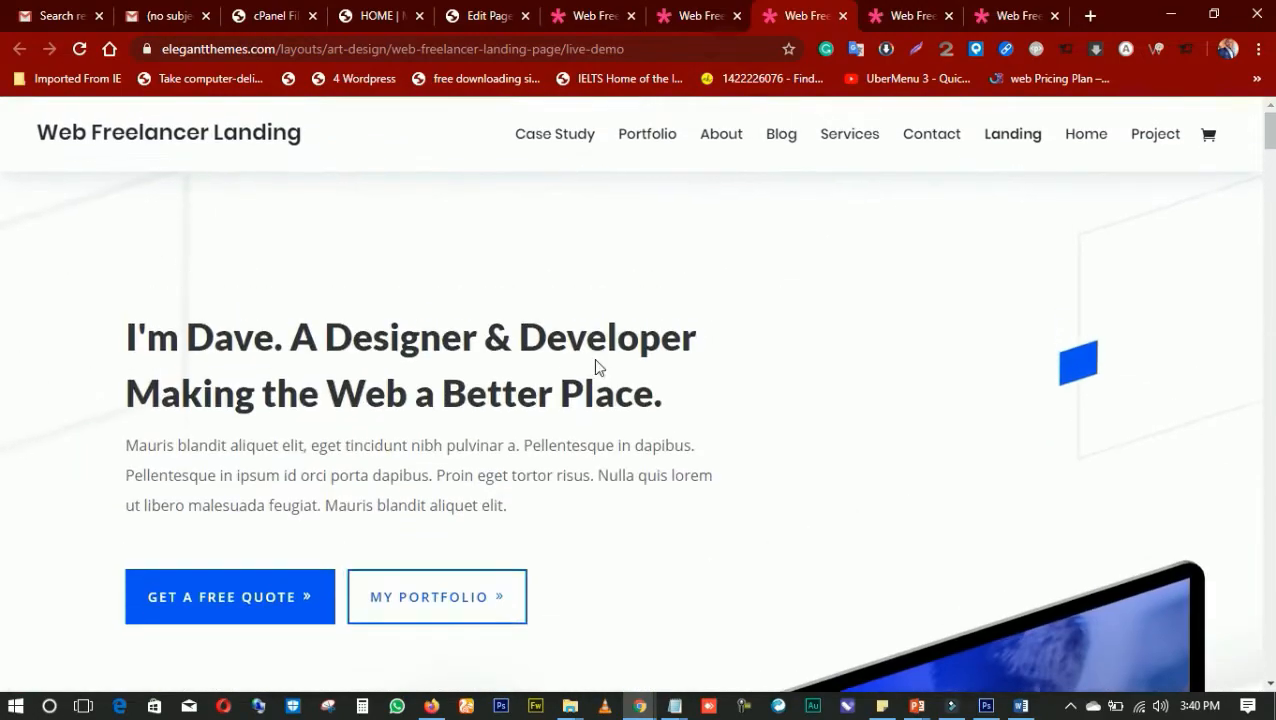
{"action": "scroll", "coordinate": [593, 358], "scroll_direction": "down", "scroll_amount": 1}
{"action": "scroll", "coordinate": [595, 365], "scroll_direction": "down", "scroll_amount": 10}
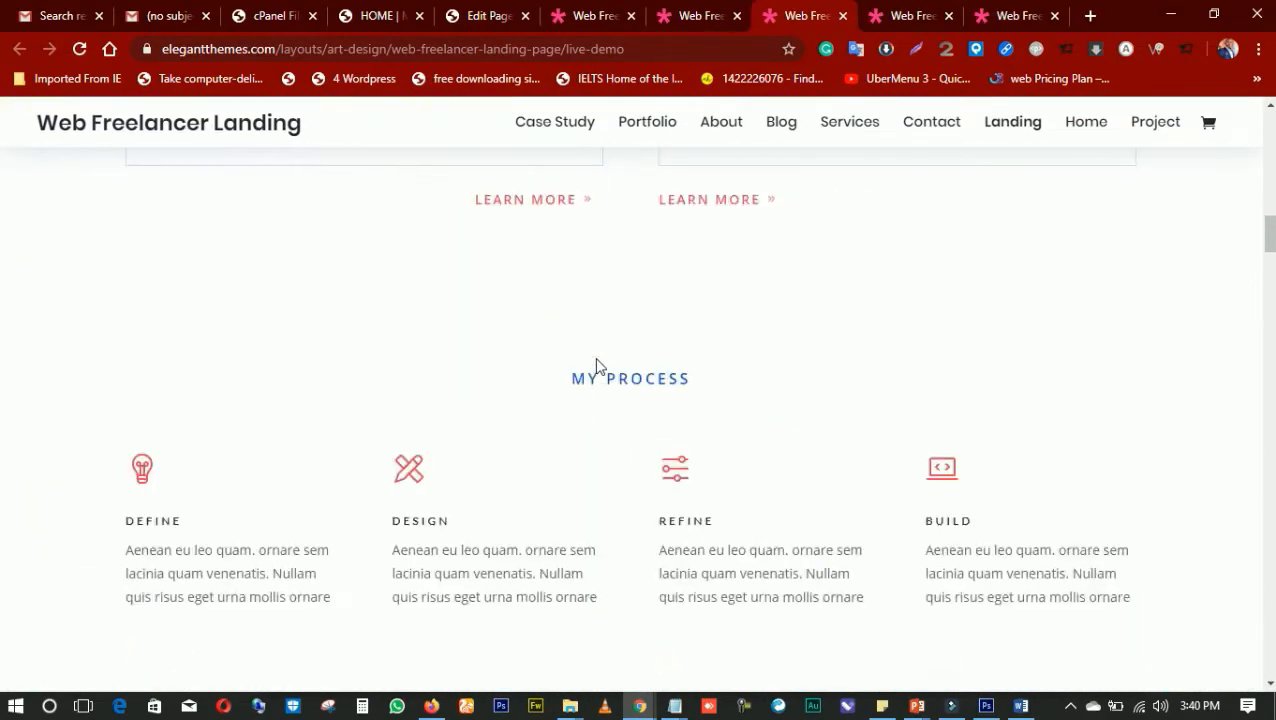
{"action": "scroll", "coordinate": [598, 369], "scroll_direction": "down", "scroll_amount": 15}
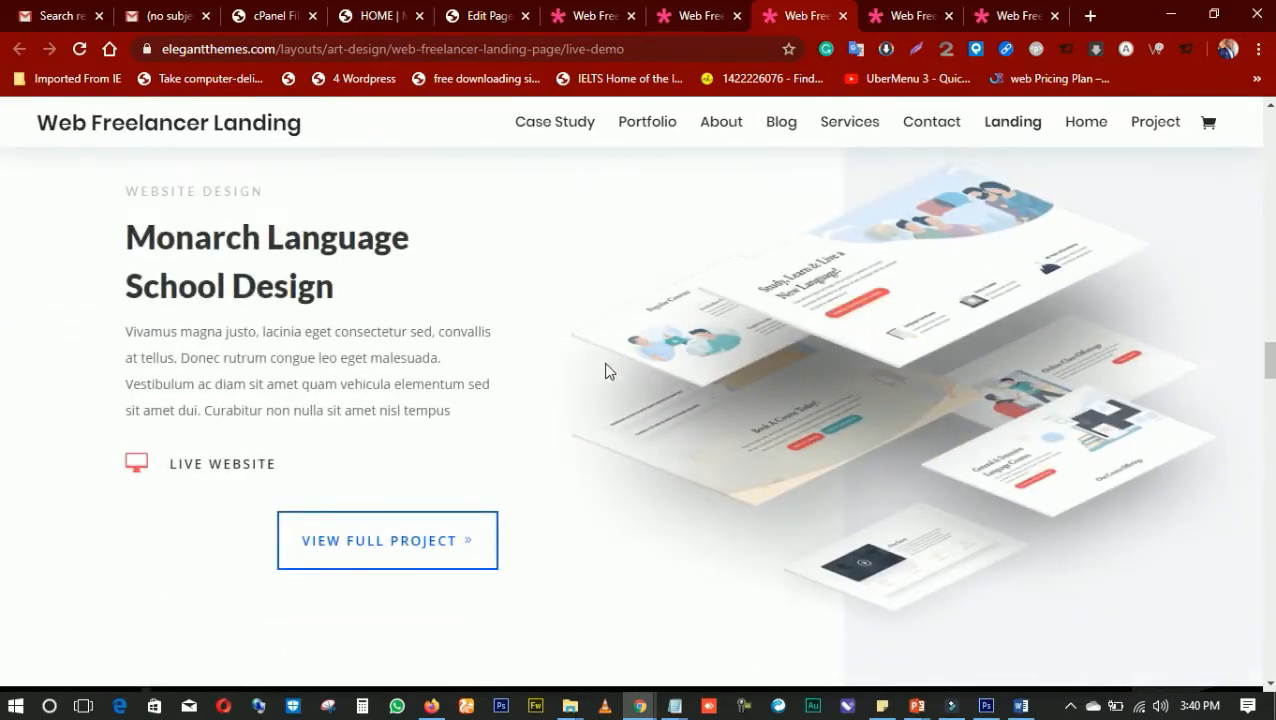
{"action": "scroll", "coordinate": [612, 355], "scroll_direction": "down", "scroll_amount": 15}
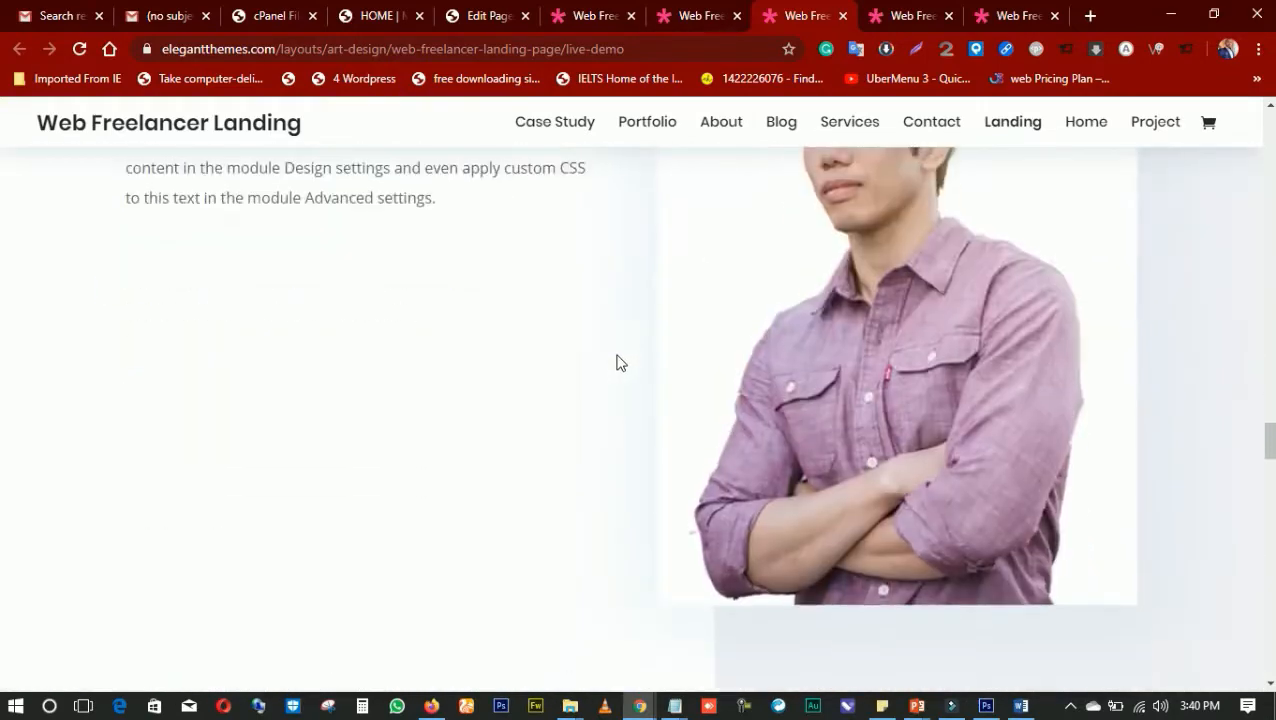
{"action": "scroll", "coordinate": [613, 360], "scroll_direction": "down", "scroll_amount": 8}
{"action": "scroll", "coordinate": [615, 350], "scroll_direction": "up", "scroll_amount": 2}
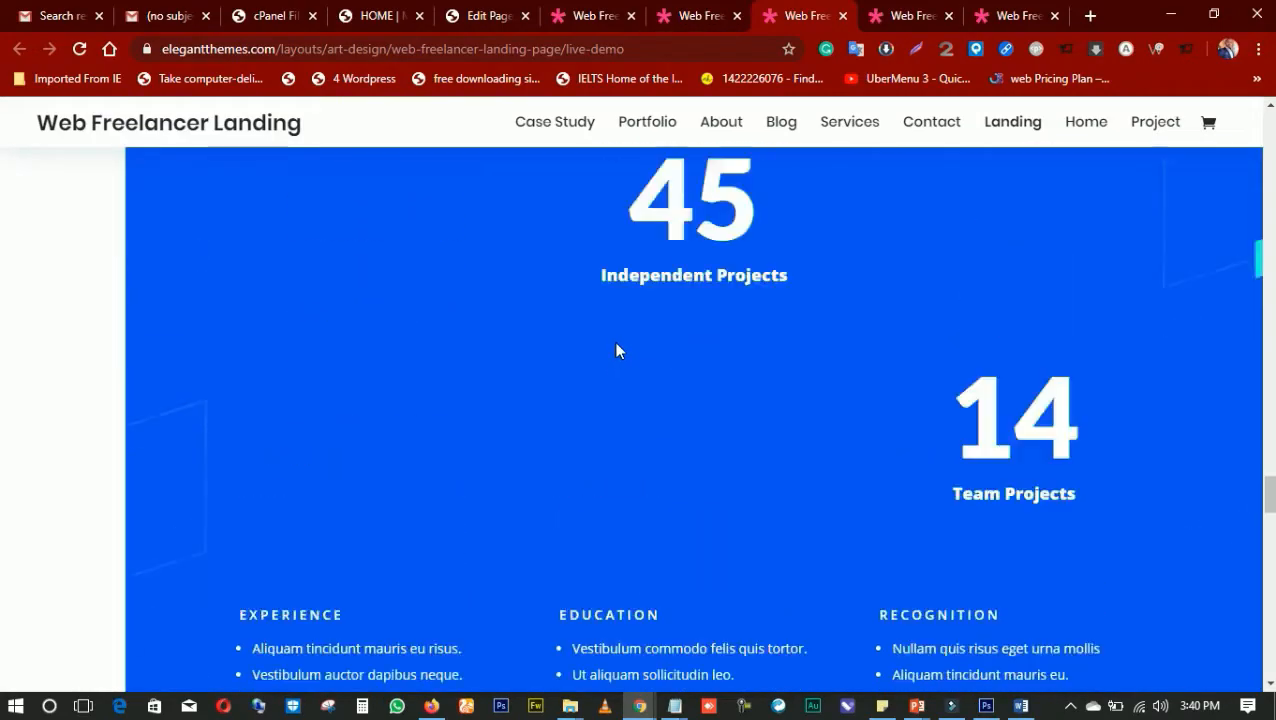
{"action": "scroll", "coordinate": [617, 352], "scroll_direction": "down", "scroll_amount": 1}
{"action": "scroll", "coordinate": [616, 350], "scroll_direction": "down", "scroll_amount": 10}
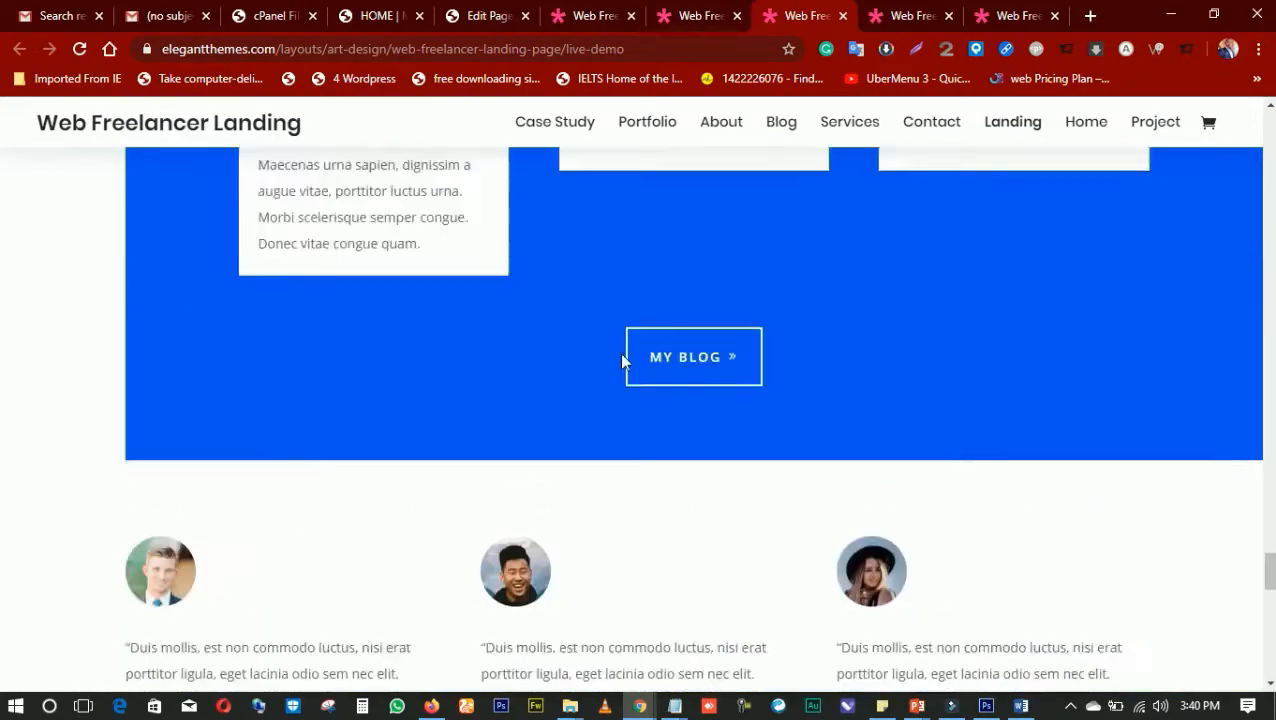
Examine the Web Freelancer Landing live demo's blog cards, testimonials, project call-to-action and footer
{"action": "scroll", "coordinate": [619, 352], "scroll_direction": "up", "scroll_amount": 4}
{"action": "scroll", "coordinate": [619, 352], "scroll_direction": "down", "scroll_amount": 3}
{"action": "scroll", "coordinate": [620, 350], "scroll_direction": "up", "scroll_amount": 3}
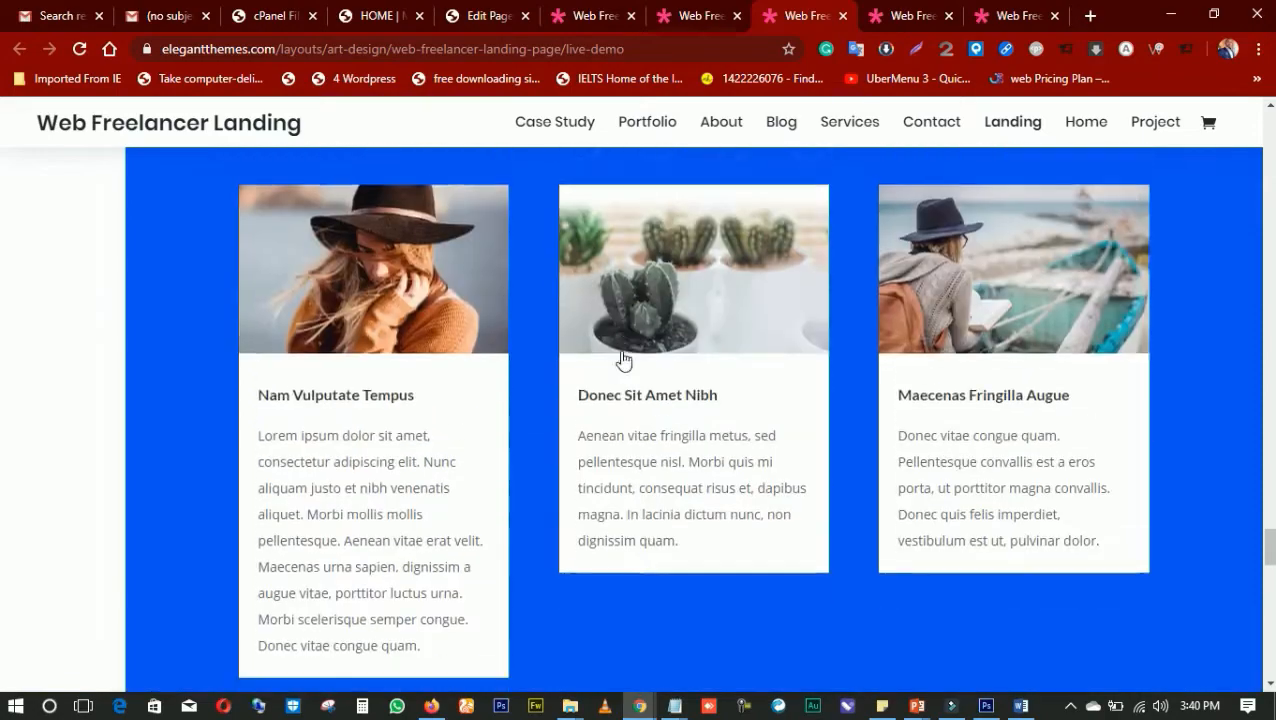
{"action": "scroll", "coordinate": [622, 355], "scroll_direction": "down", "scroll_amount": 6}
{"action": "scroll", "coordinate": [625, 358], "scroll_direction": "down", "scroll_amount": 8}
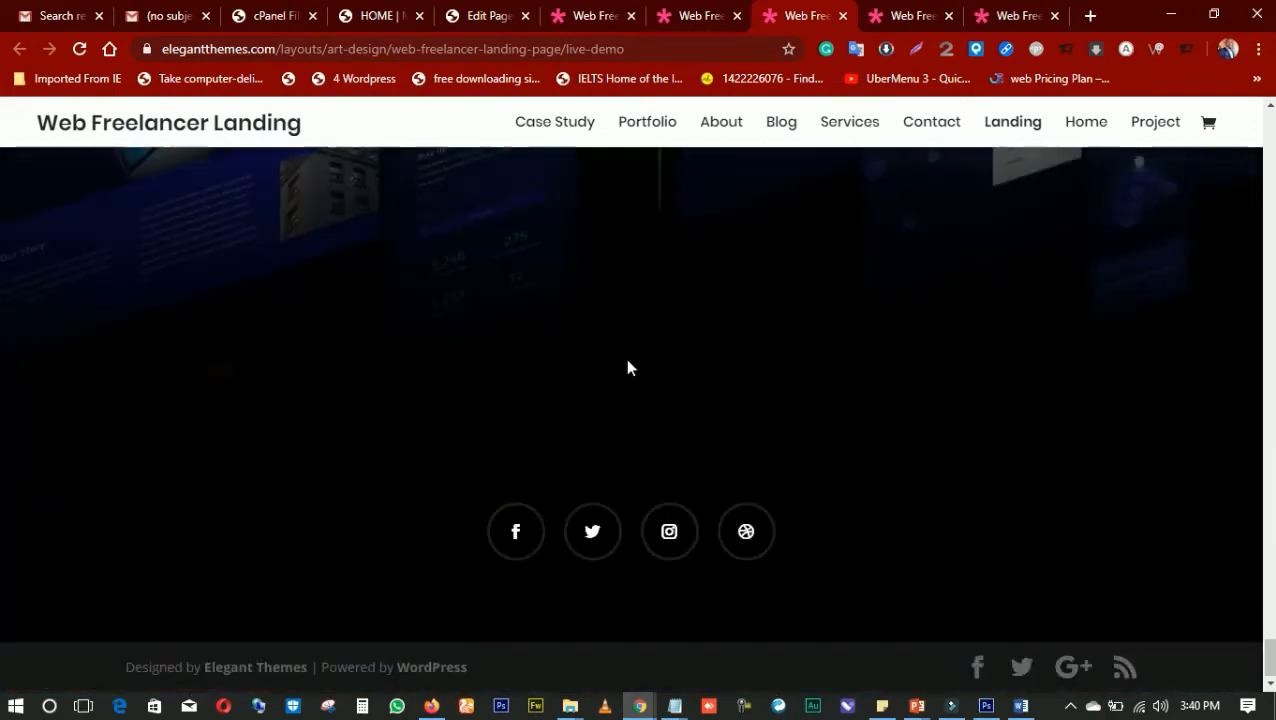
{"action": "scroll", "coordinate": [628, 366], "scroll_direction": "up", "scroll_amount": 7}
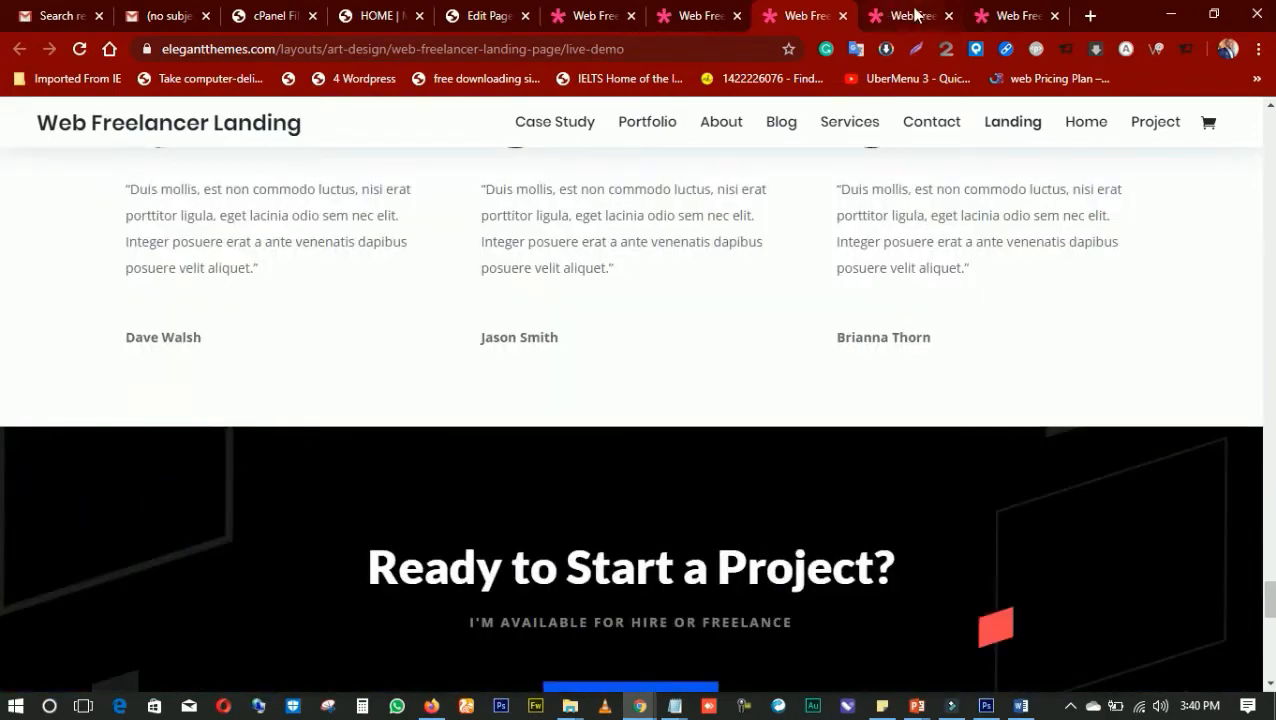
Look through the Web Freelancer About live demo from its hero section to the skill bars and My Vision
{"action": "left_click", "coordinate": [913, 16]}
{"action": "scroll", "coordinate": [741, 213], "scroll_direction": "down", "scroll_amount": 2}
{"action": "left_click", "coordinate": [1012, 16]}
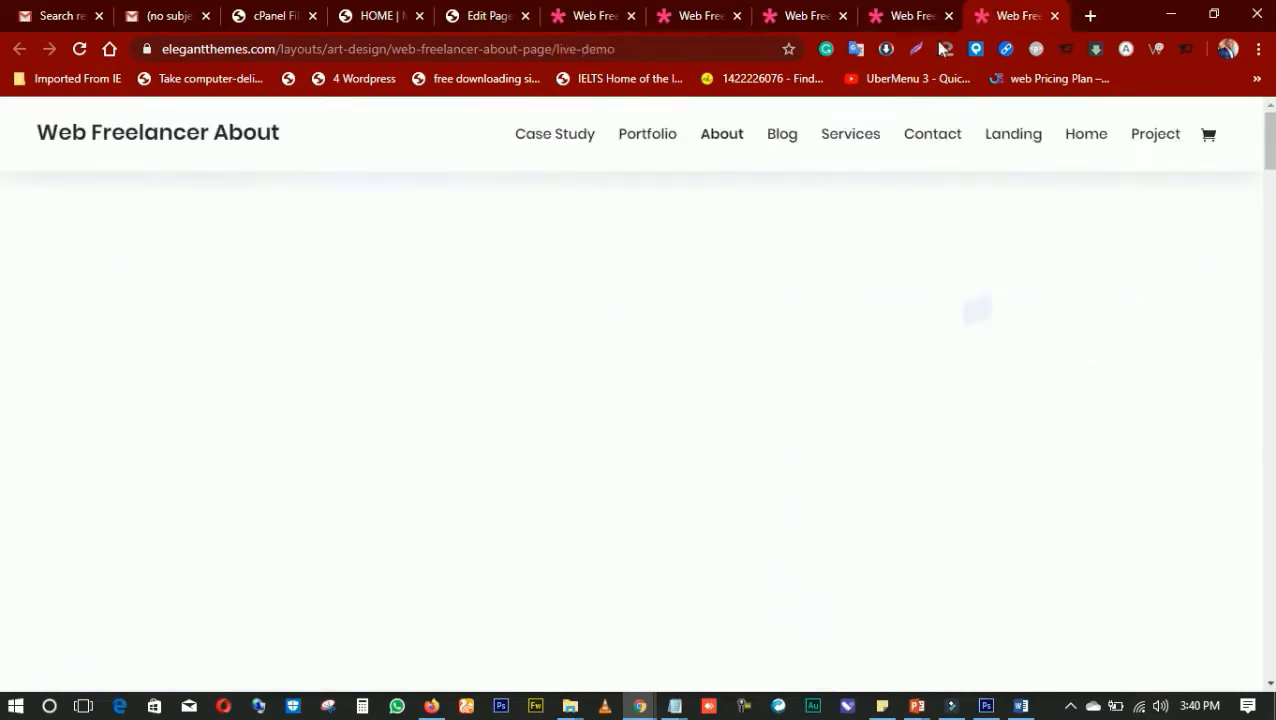
{"action": "scroll", "coordinate": [580, 305], "scroll_direction": "down", "scroll_amount": 3}
{"action": "scroll", "coordinate": [579, 300], "scroll_direction": "up", "scroll_amount": 3}
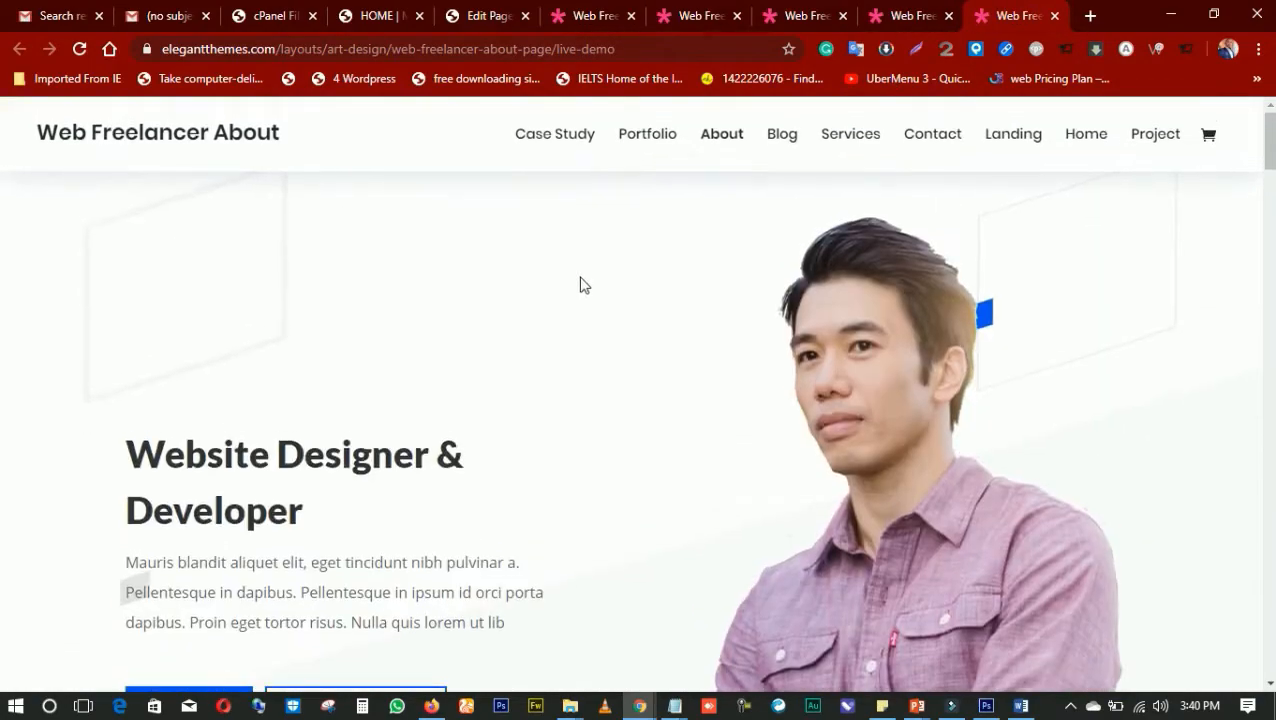
{"action": "scroll", "coordinate": [570, 280], "scroll_direction": "down", "scroll_amount": 4}
{"action": "scroll", "coordinate": [567, 272], "scroll_direction": "down", "scroll_amount": 15}
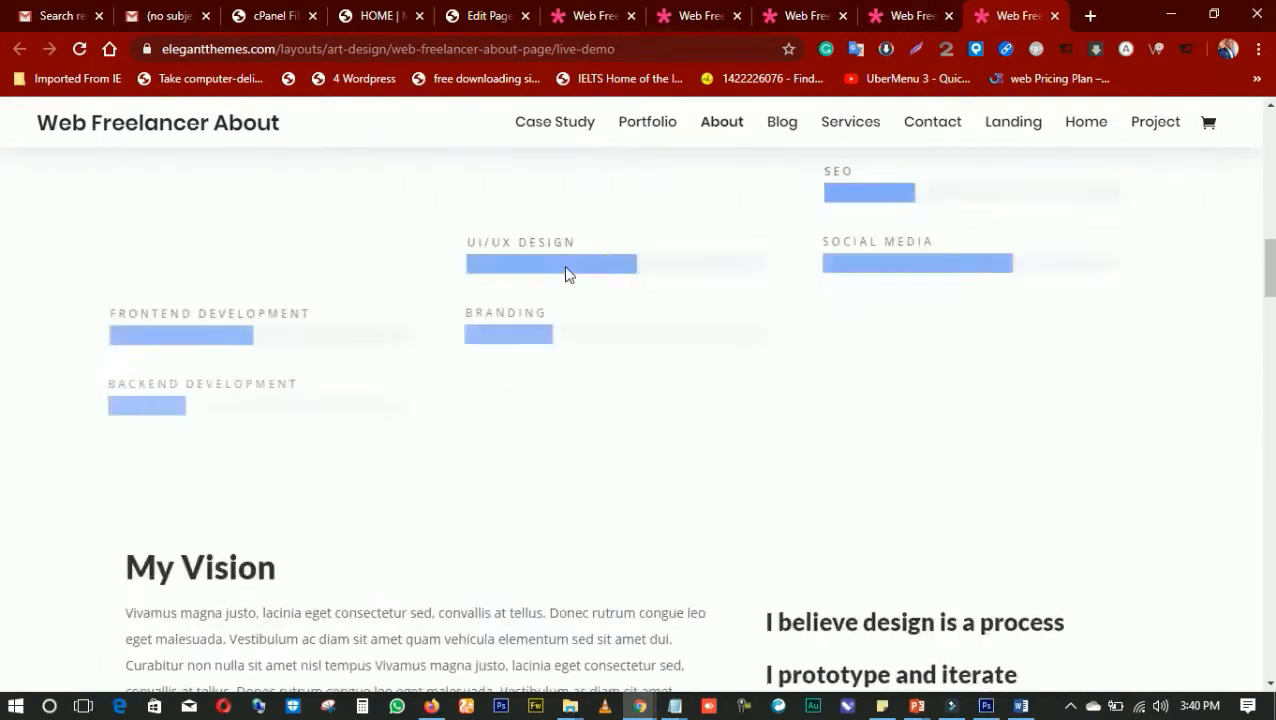
Return to the page editor's premade layout library and open the Agency layout pack
{"action": "left_click", "coordinate": [508, 22]}
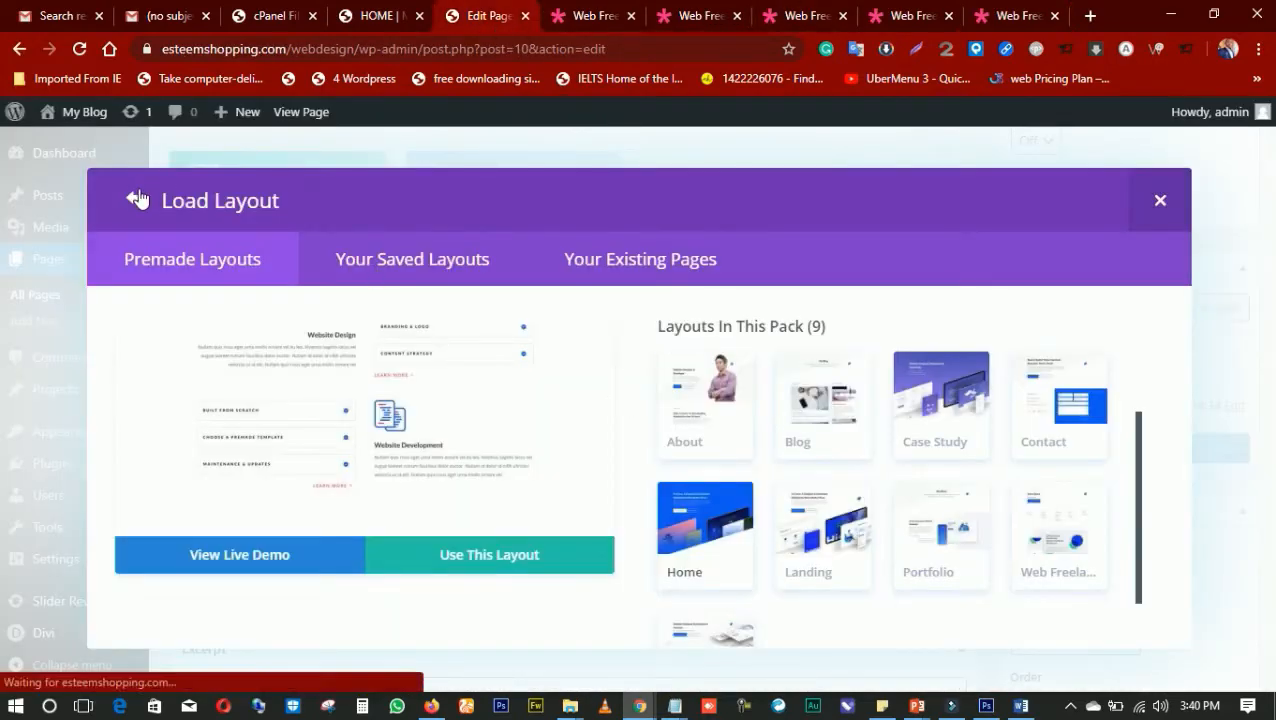
{"action": "left_click", "coordinate": [203, 202]}
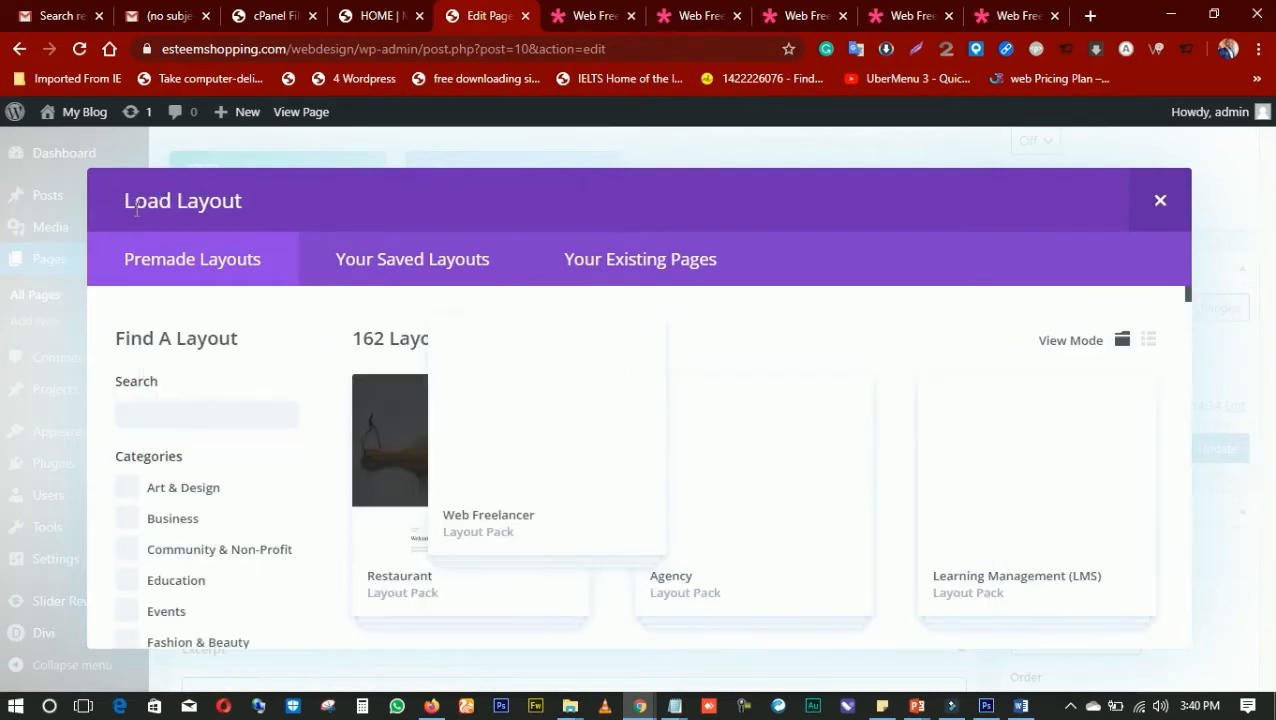
{"action": "scroll", "coordinate": [770, 515], "scroll_direction": "down", "scroll_amount": 2}
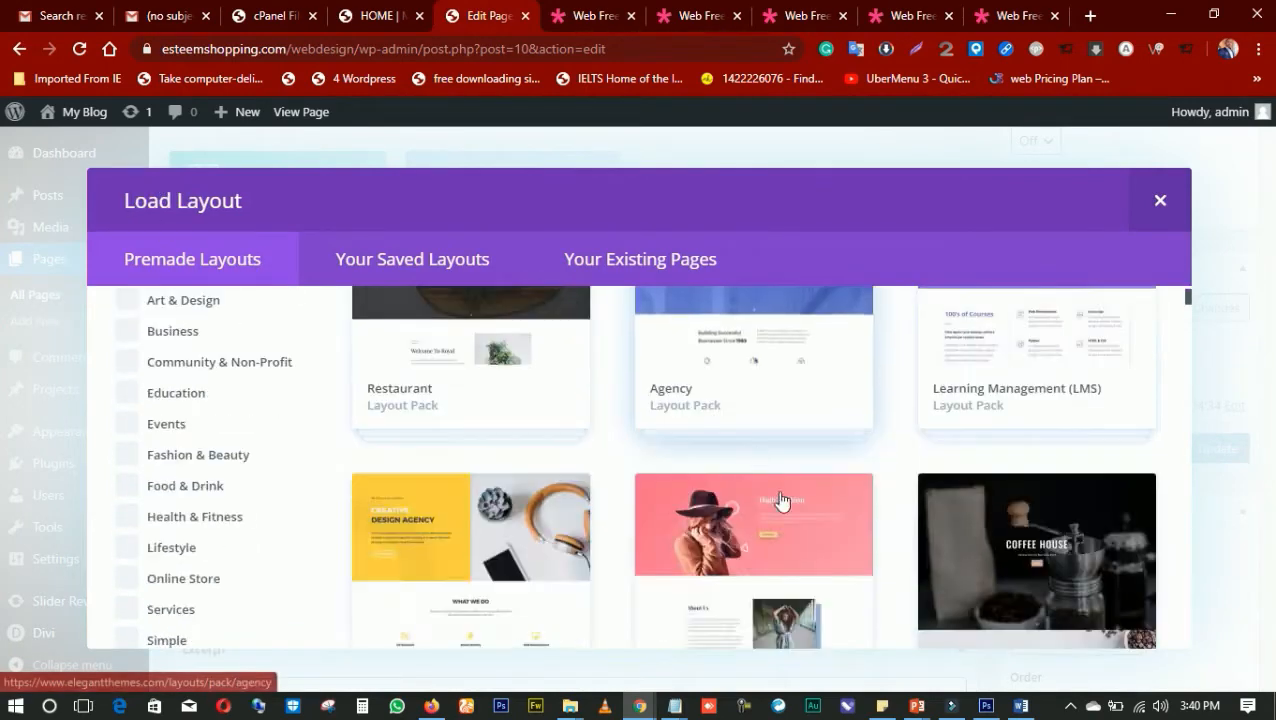
{"action": "left_click", "coordinate": [725, 360]}
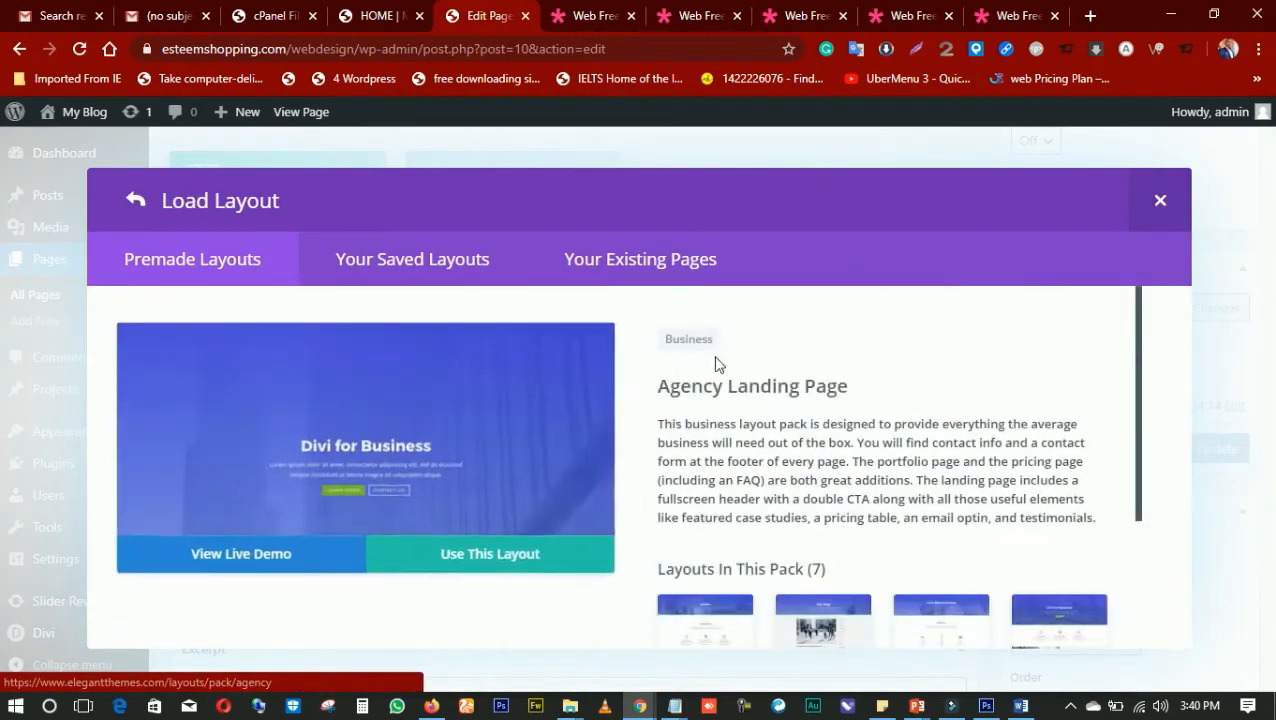
Look over the previews of the Agency pack's About and Blog layouts
{"action": "scroll", "coordinate": [710, 400], "scroll_direction": "down", "scroll_amount": 2}
{"action": "left_click", "coordinate": [730, 440]}
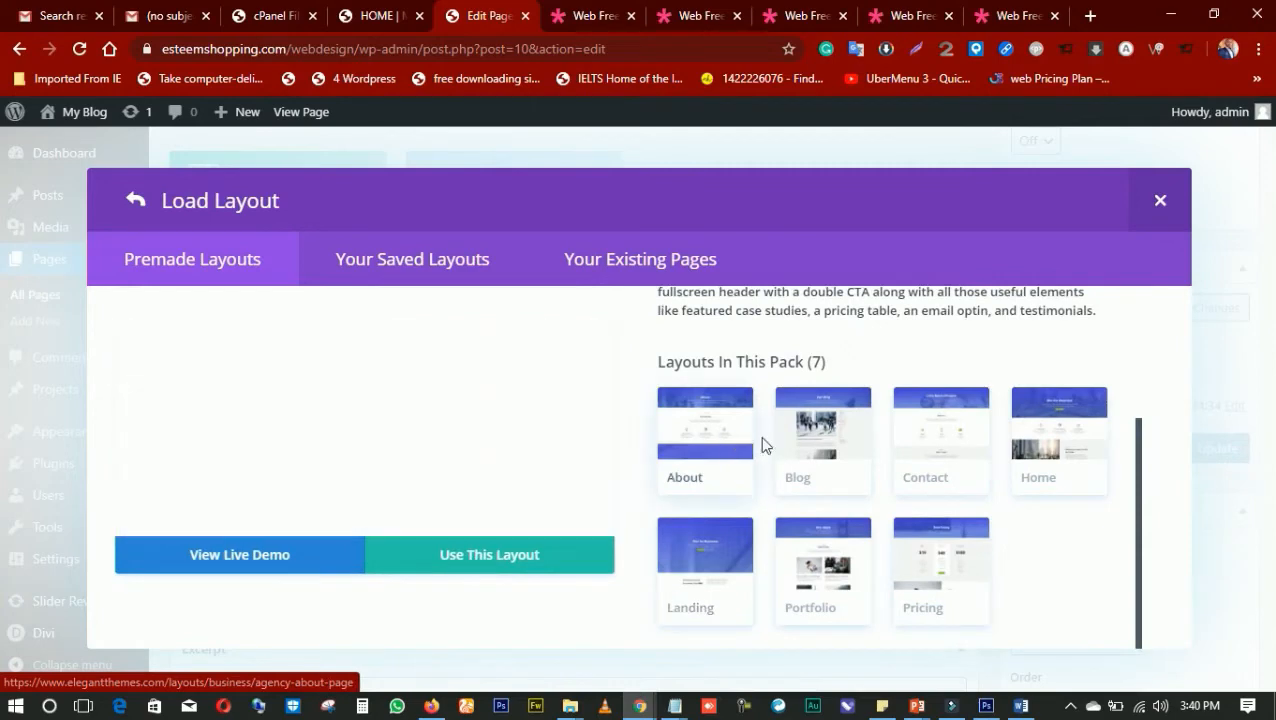
{"action": "scroll", "coordinate": [520, 460], "scroll_direction": "down", "scroll_amount": 2}
{"action": "scroll", "coordinate": [450, 444], "scroll_direction": "down", "scroll_amount": 5}
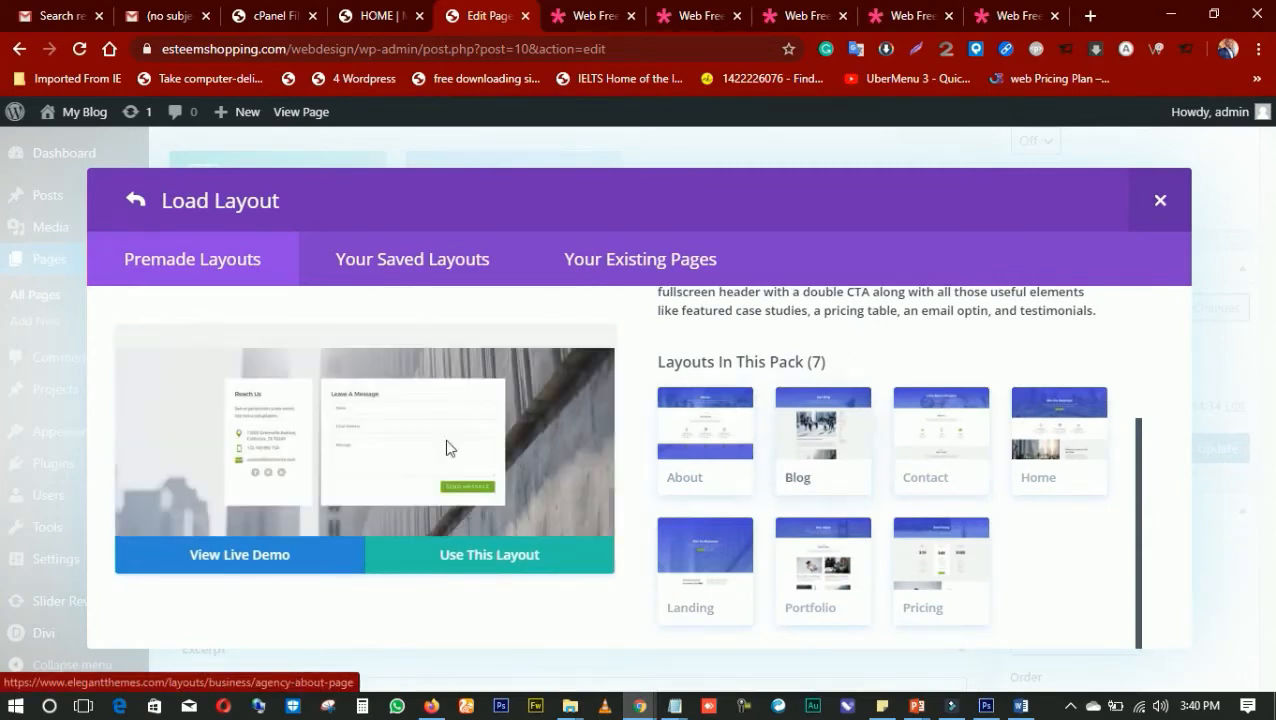
Look over the previews of the Agency pack's Contact, Home and Landing layouts
{"action": "left_click", "coordinate": [906, 433]}
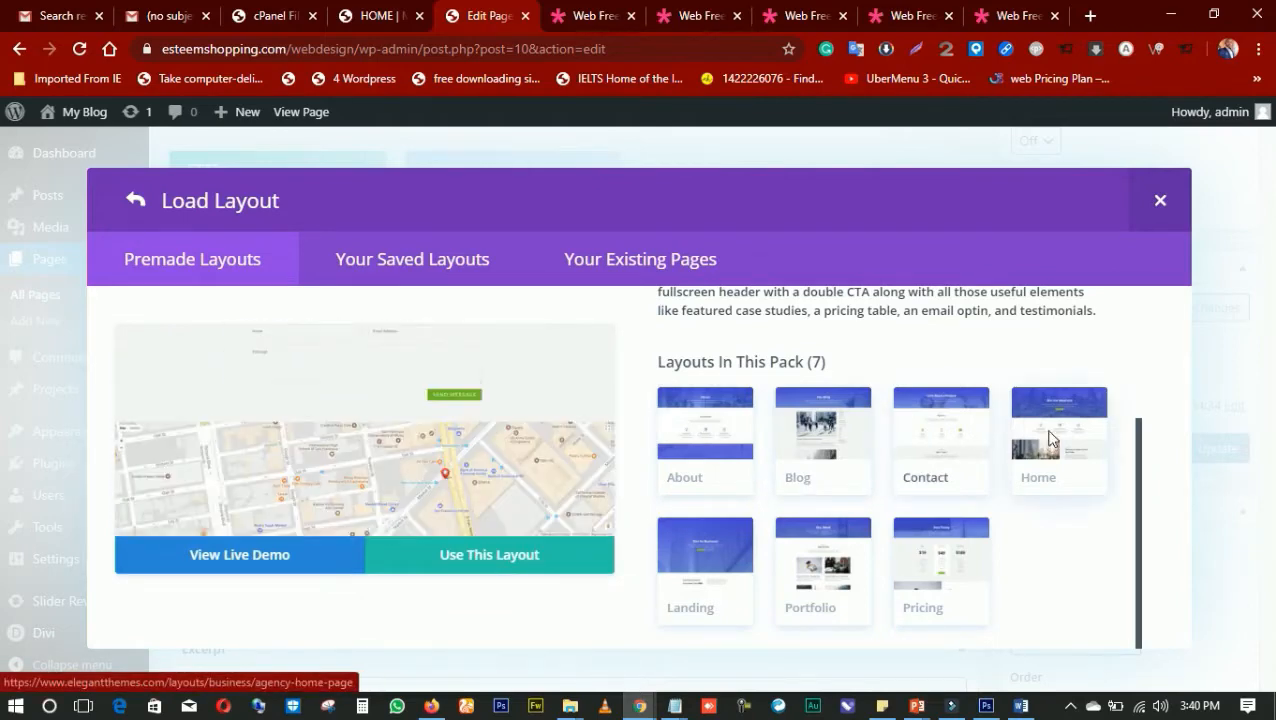
{"action": "left_click", "coordinate": [1052, 437]}
{"action": "scroll", "coordinate": [510, 425], "scroll_direction": "down", "scroll_amount": 2}
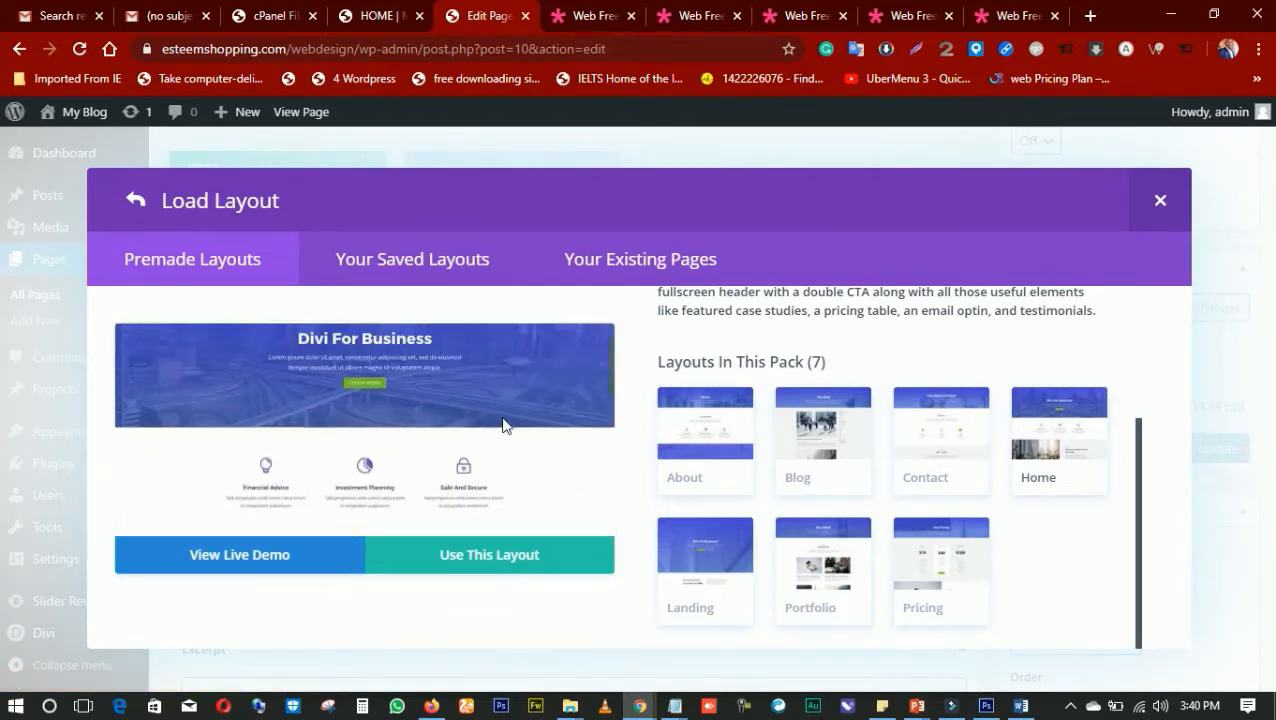
{"action": "left_click", "coordinate": [713, 527]}
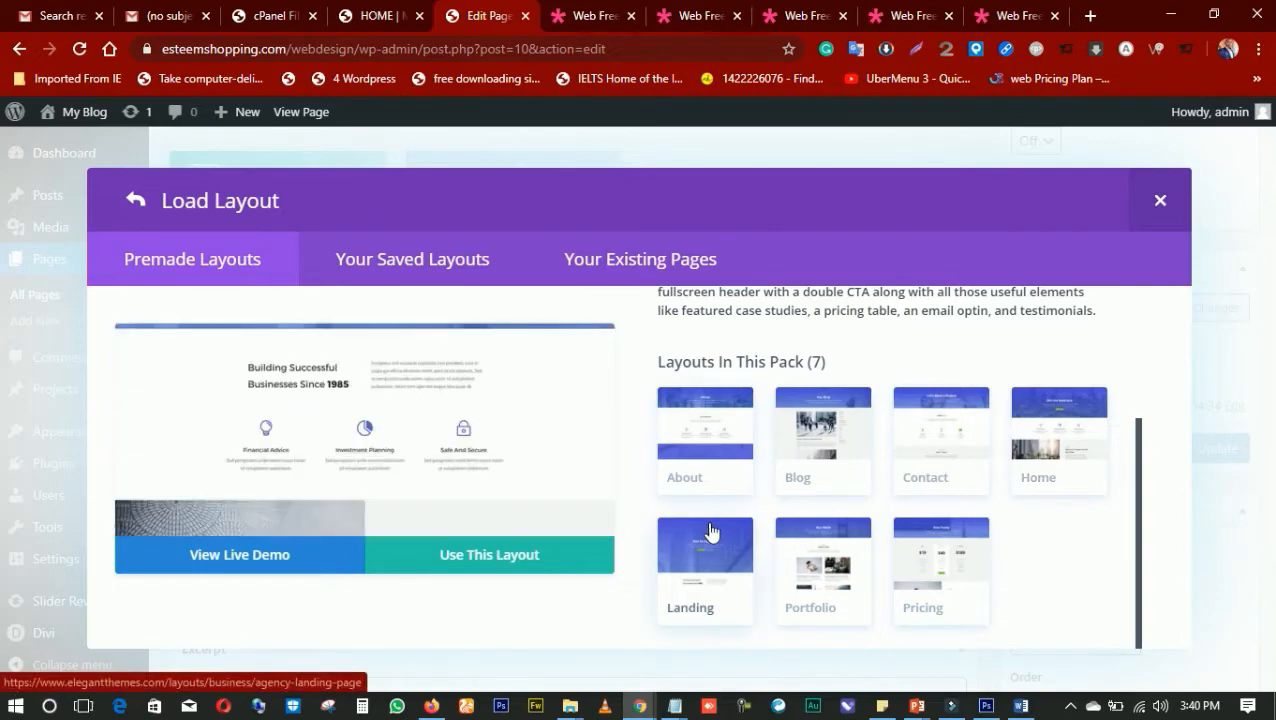
{"action": "scroll", "coordinate": [470, 410], "scroll_direction": "down", "scroll_amount": 10}
{"action": "scroll", "coordinate": [470, 408], "scroll_direction": "down", "scroll_amount": 10}
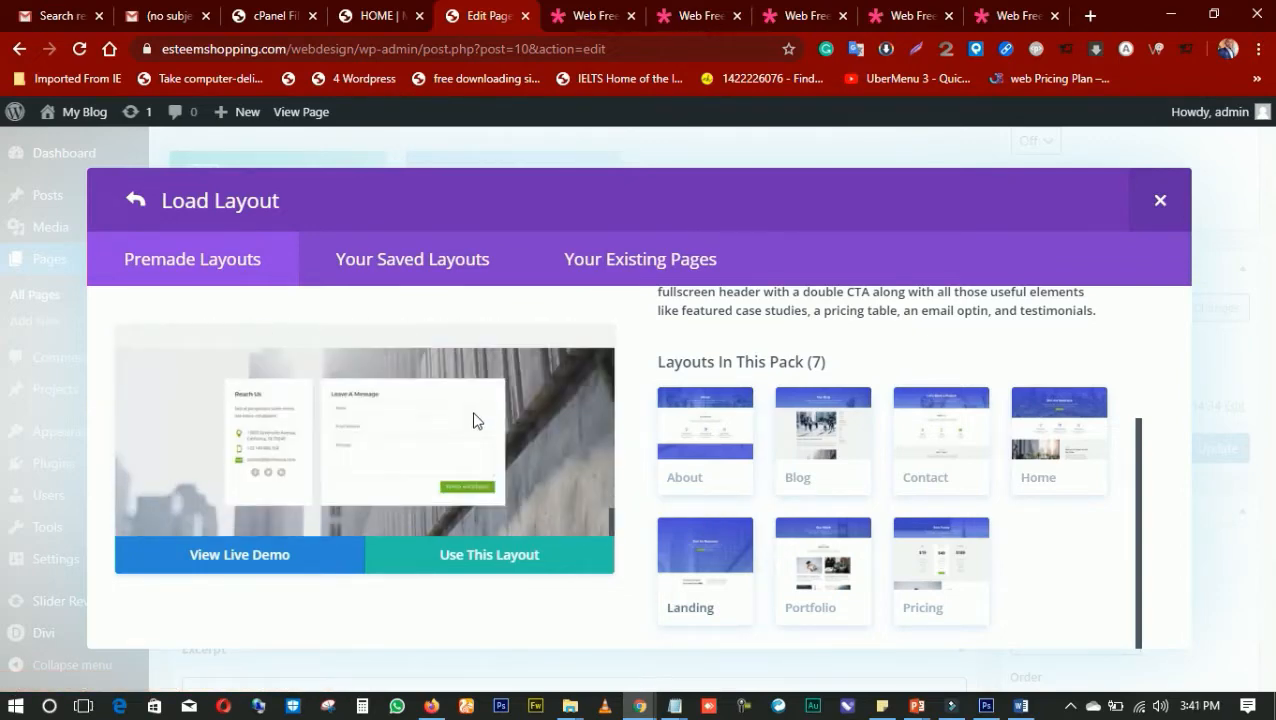
{"action": "scroll", "coordinate": [590, 451], "scroll_direction": "up", "scroll_amount": 3}
Look through the Agency Pricing Page layout's preview and open its live demo
{"action": "left_click", "coordinate": [968, 568]}
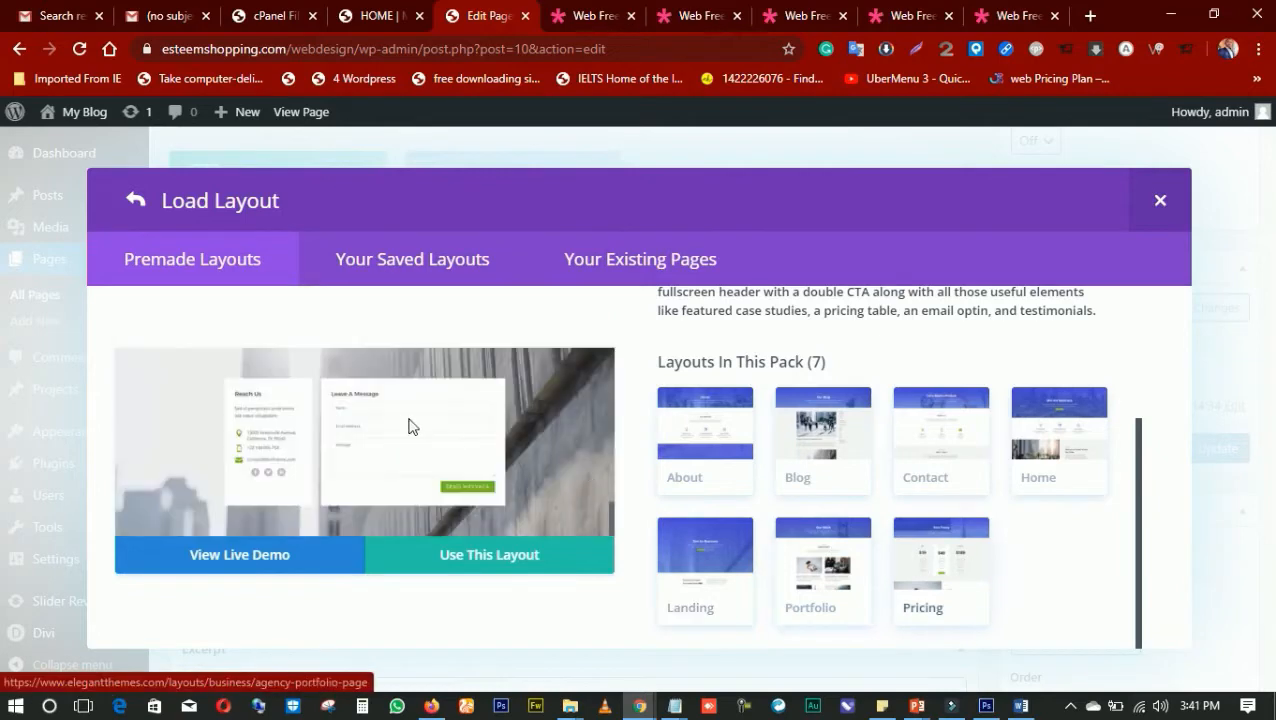
{"action": "scroll", "coordinate": [407, 424], "scroll_direction": "down", "scroll_amount": 6}
{"action": "scroll", "coordinate": [425, 432], "scroll_direction": "up", "scroll_amount": 1}
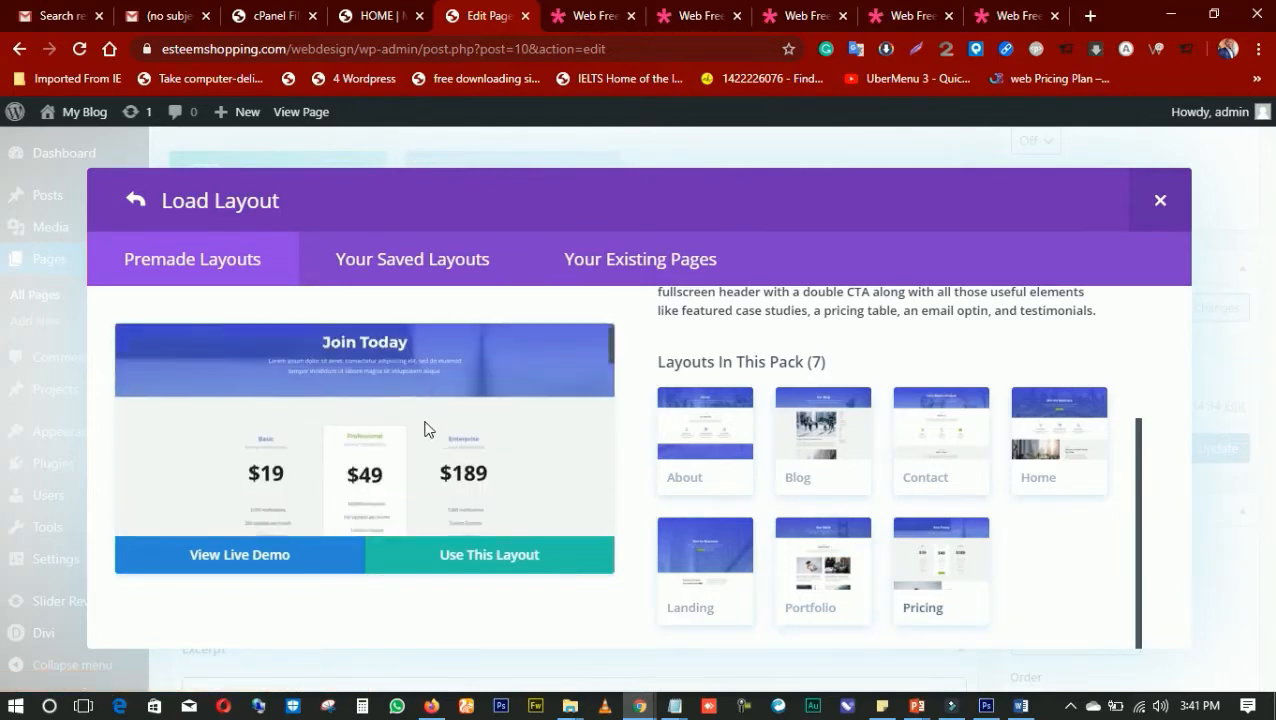
{"action": "scroll", "coordinate": [427, 427], "scroll_direction": "down", "scroll_amount": 6}
{"action": "scroll", "coordinate": [624, 421], "scroll_direction": "up", "scroll_amount": 2}
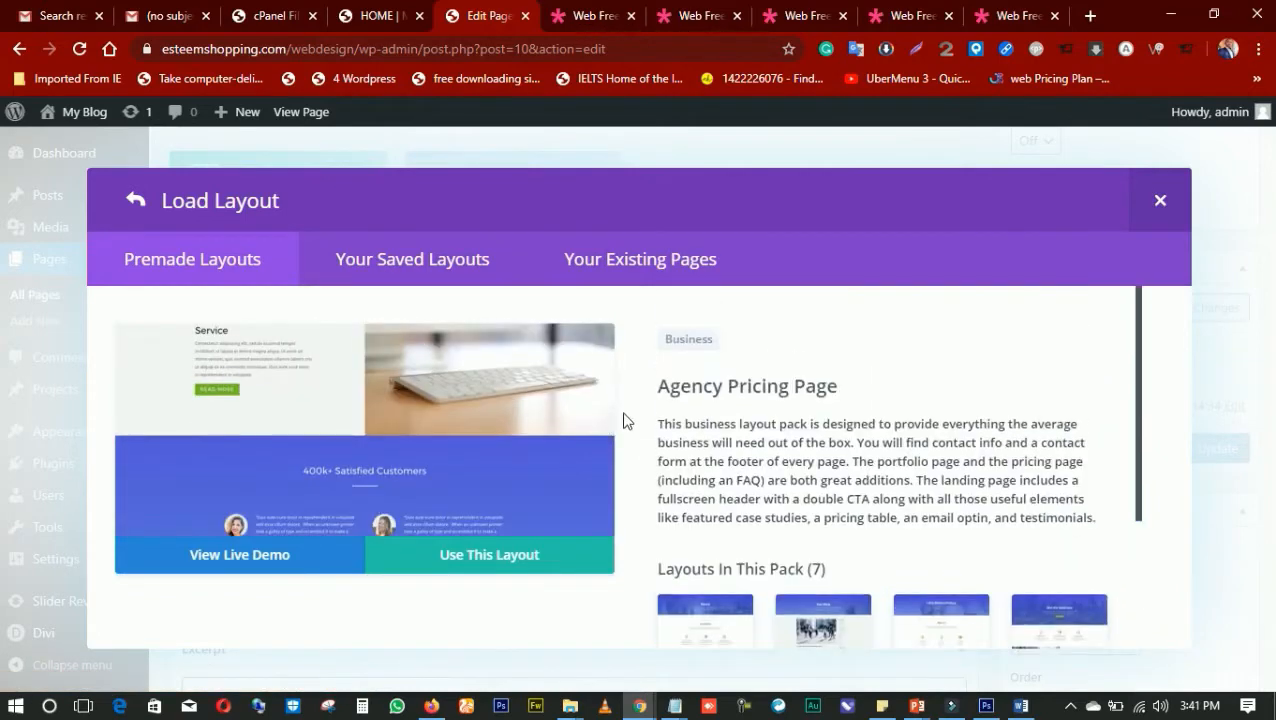
{"action": "scroll", "coordinate": [470, 405], "scroll_direction": "up", "scroll_amount": 5}
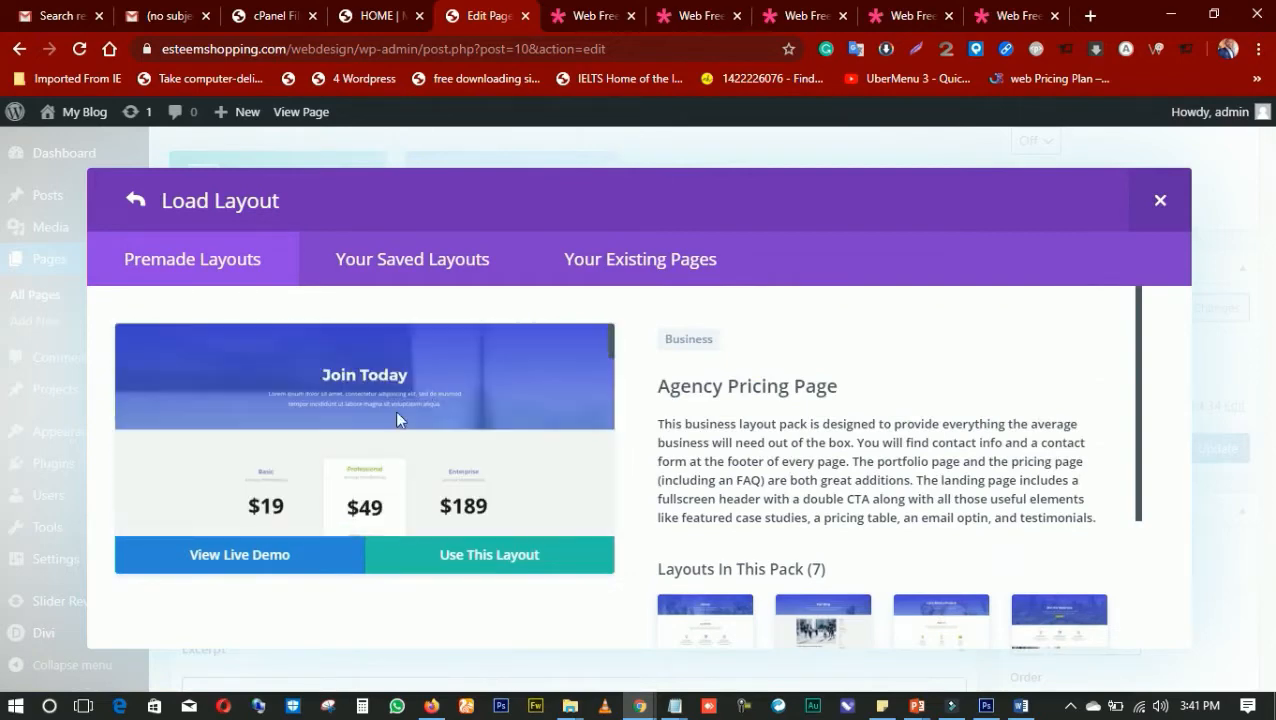
{"action": "left_click", "coordinate": [249, 555]}
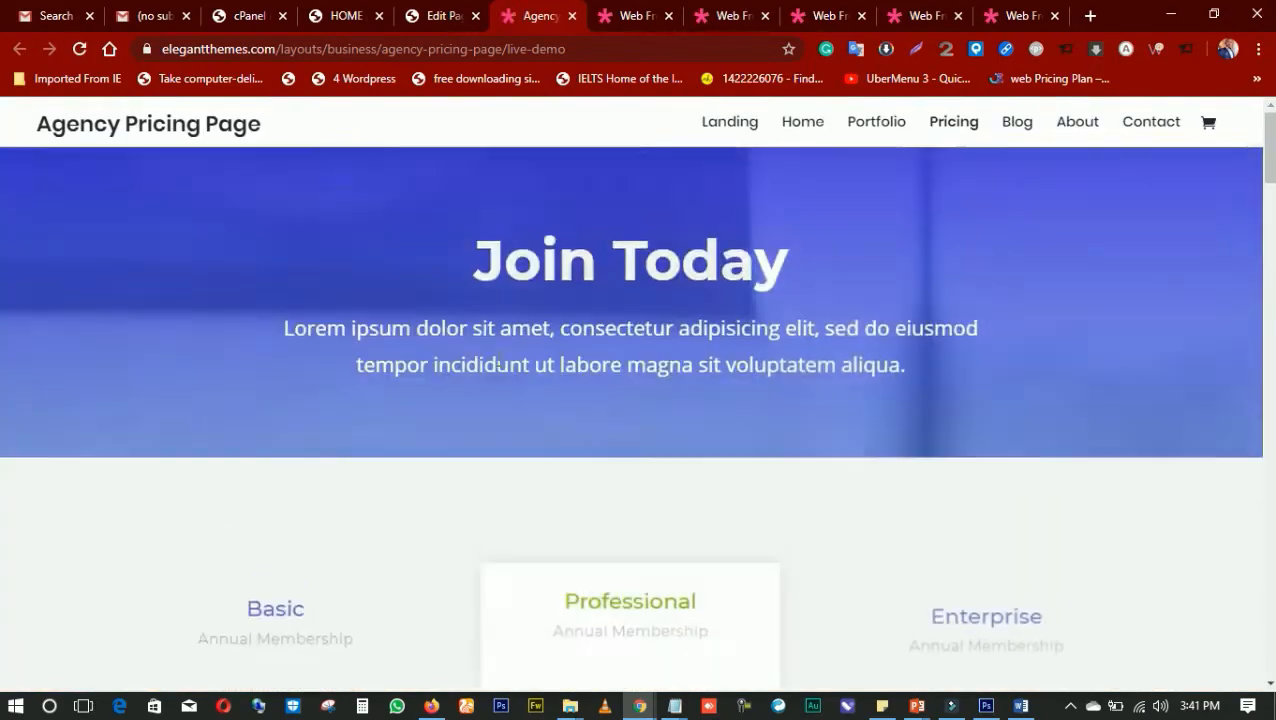
Examine the Agency Pricing Page live demo from its pricing tables through support, testimonials and questions to the contact form
{"action": "scroll", "coordinate": [502, 366], "scroll_direction": "down", "scroll_amount": 3}
{"action": "scroll", "coordinate": [502, 366], "scroll_direction": "down", "scroll_amount": 2}
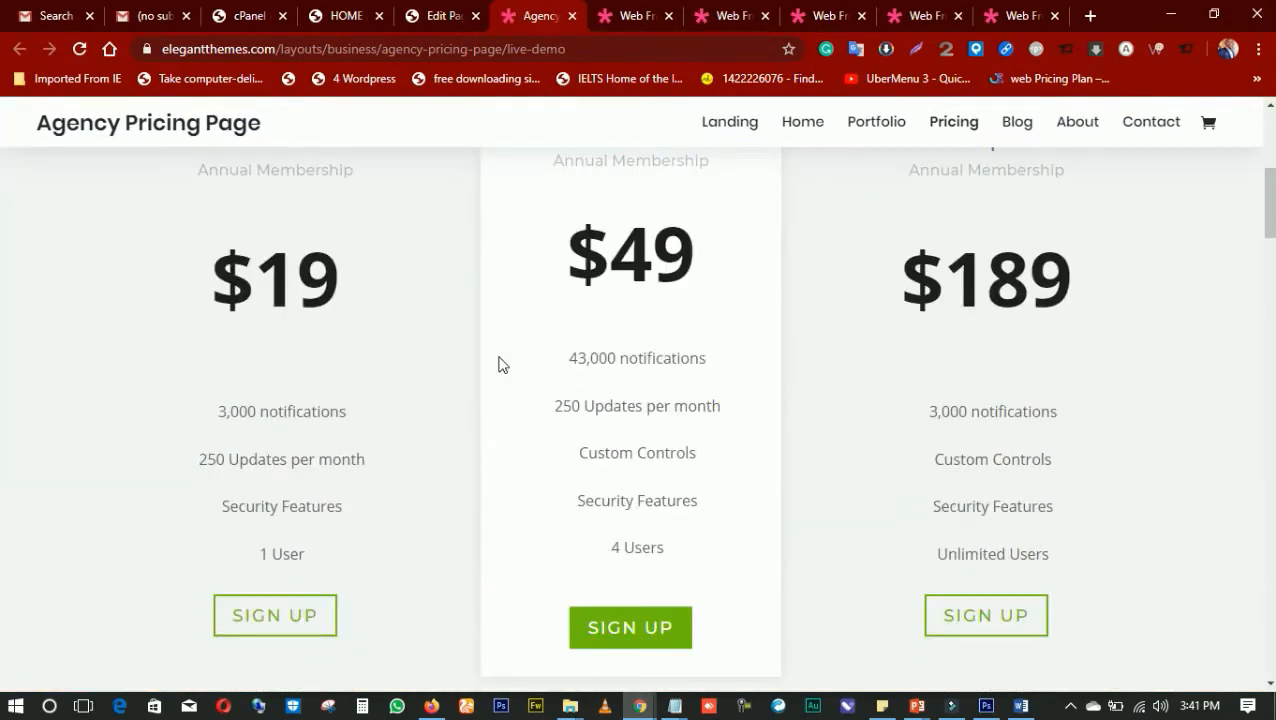
{"action": "scroll", "coordinate": [578, 463], "scroll_direction": "down", "scroll_amount": 10}
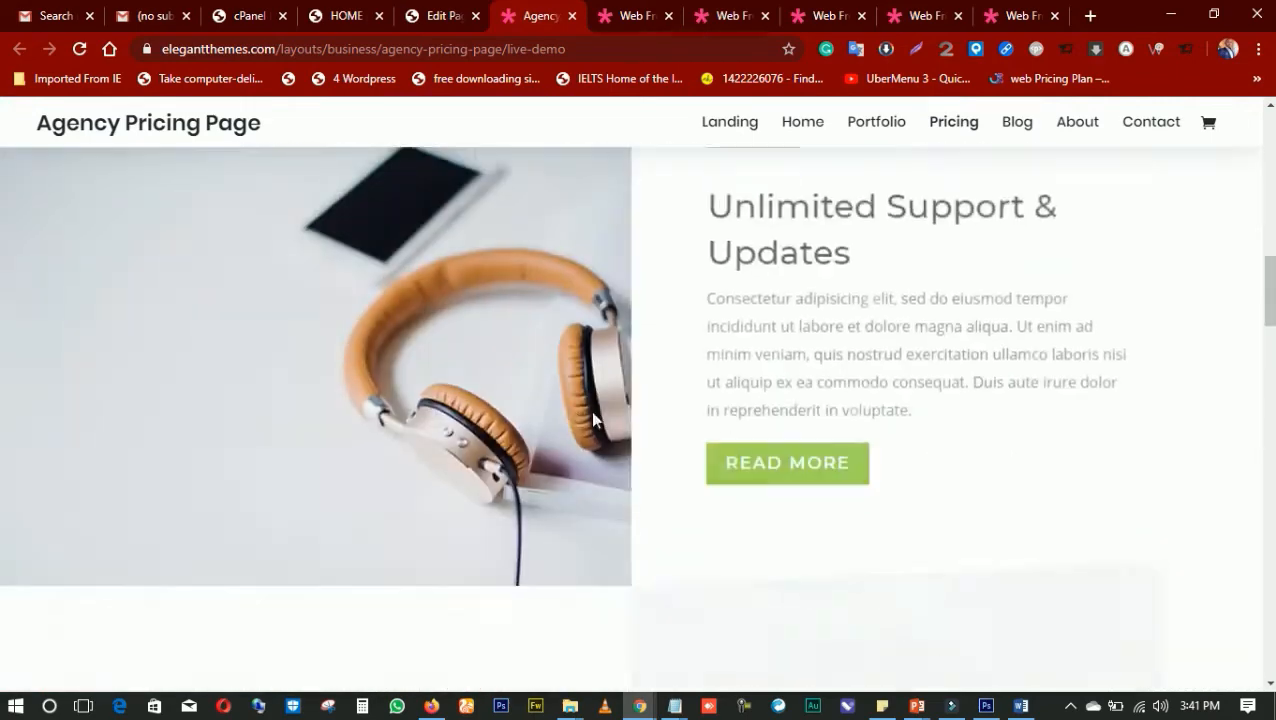
{"action": "scroll", "coordinate": [527, 413], "scroll_direction": "down", "scroll_amount": 2}
{"action": "scroll", "coordinate": [527, 408], "scroll_direction": "down", "scroll_amount": 6}
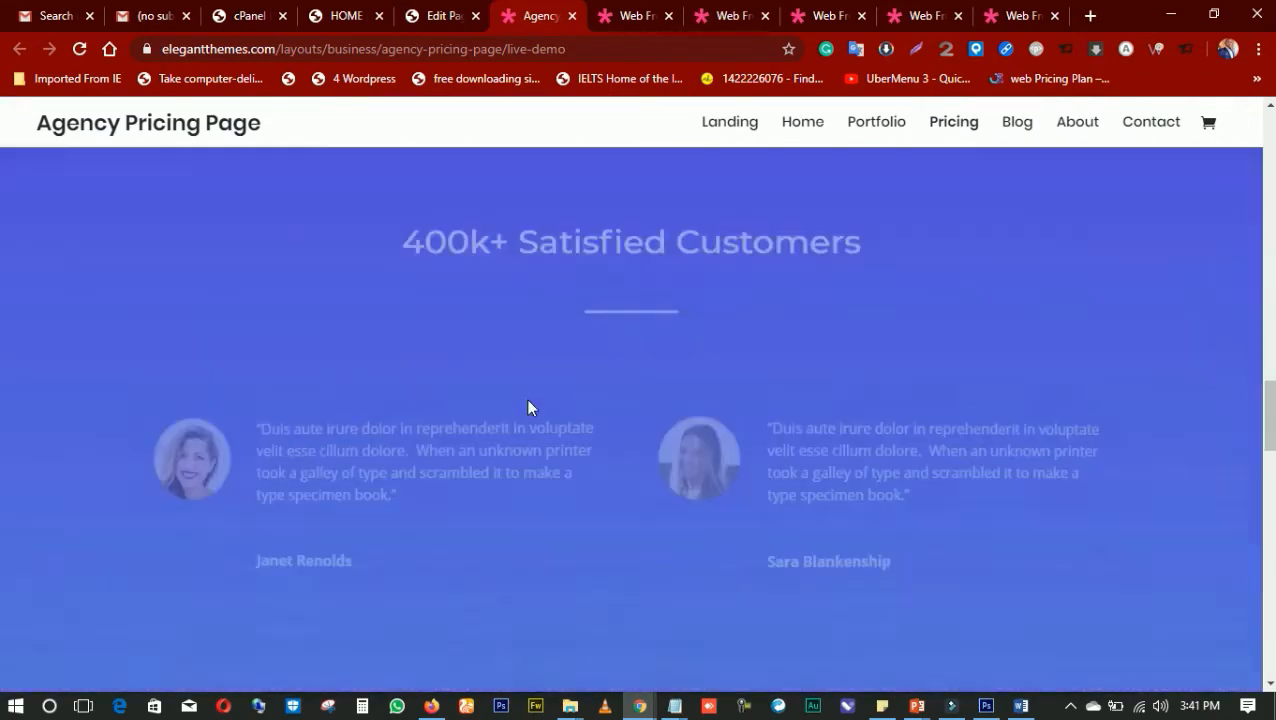
{"action": "scroll", "coordinate": [528, 408], "scroll_direction": "down", "scroll_amount": 4}
{"action": "scroll", "coordinate": [528, 405], "scroll_direction": "down", "scroll_amount": 4}
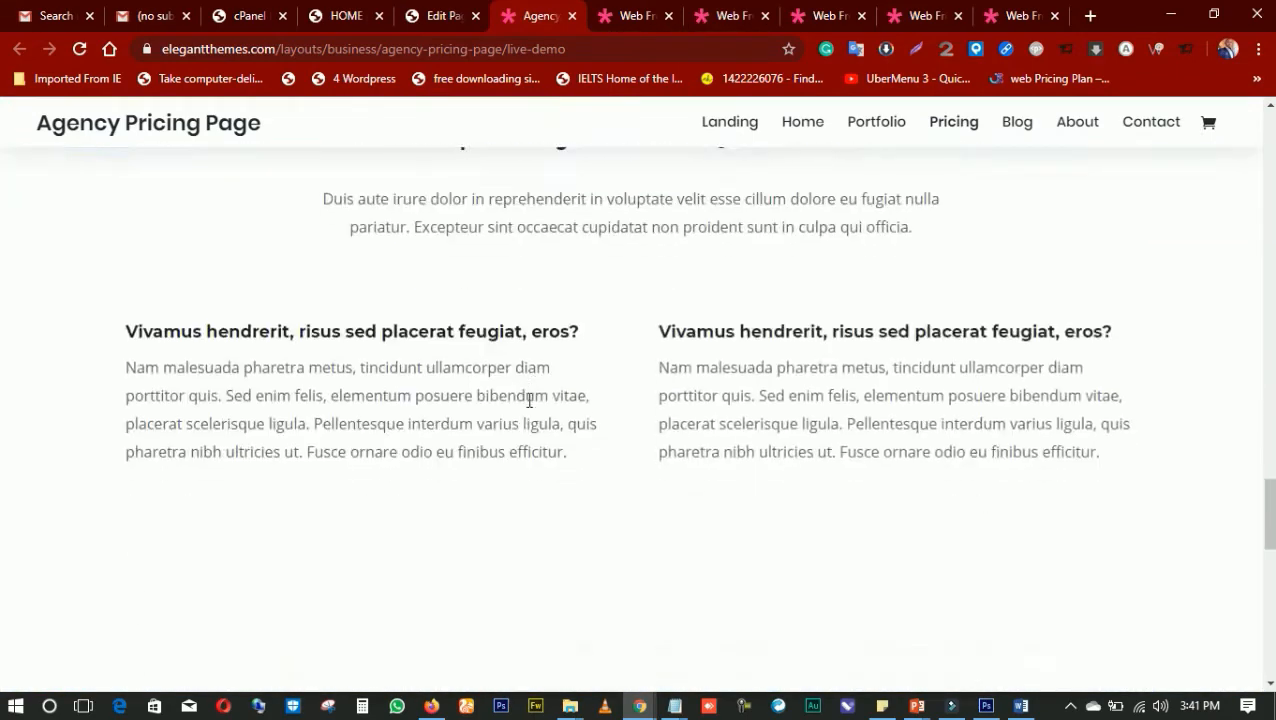
{"action": "scroll", "coordinate": [530, 400], "scroll_direction": "down", "scroll_amount": 4}
{"action": "scroll", "coordinate": [524, 404], "scroll_direction": "down", "scroll_amount": 3}
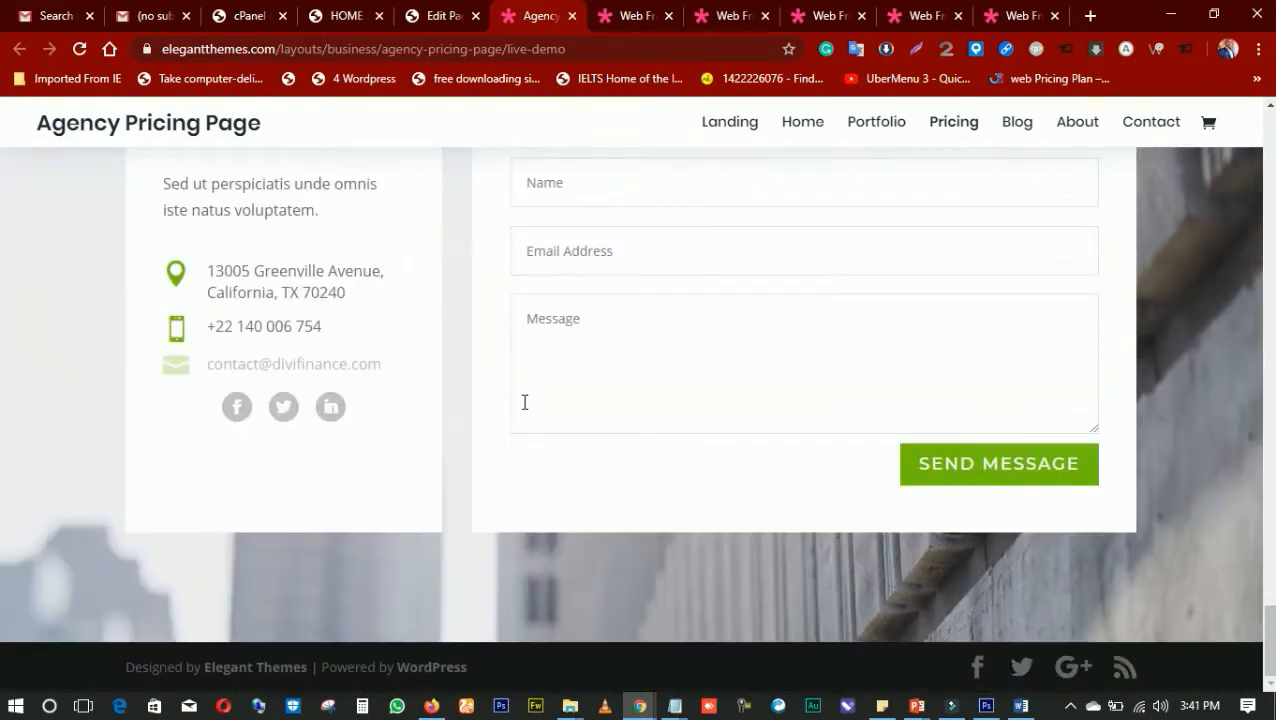
{"action": "scroll", "coordinate": [524, 404], "scroll_direction": "up", "scroll_amount": 10}
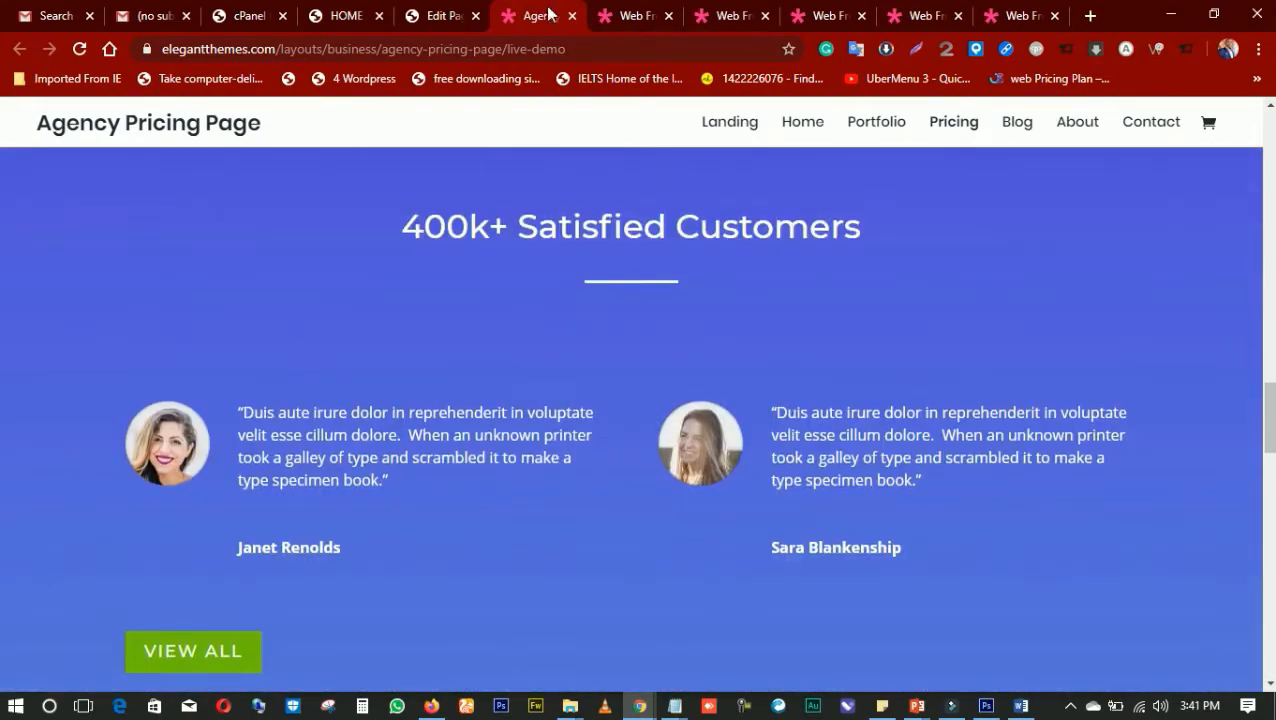
Close the Agency Pricing and all Web Freelancer live demo pages, leaving the WordPress page editor open
{"action": "left_click", "coordinate": [571, 16]}
{"action": "left_click", "coordinate": [571, 16]}
{"action": "left_click", "coordinate": [571, 16]}
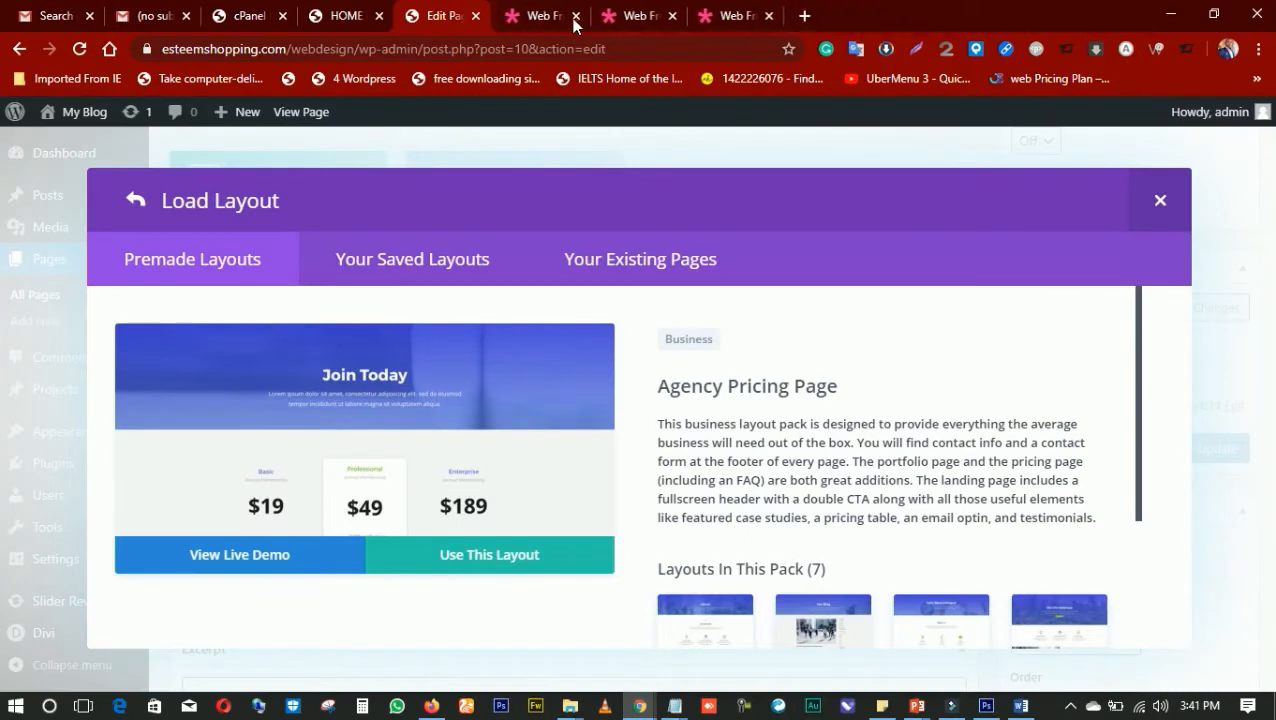
{"action": "left_click", "coordinate": [572, 16]}
{"action": "left_click", "coordinate": [572, 16]}
{"action": "left_click", "coordinate": [572, 16]}
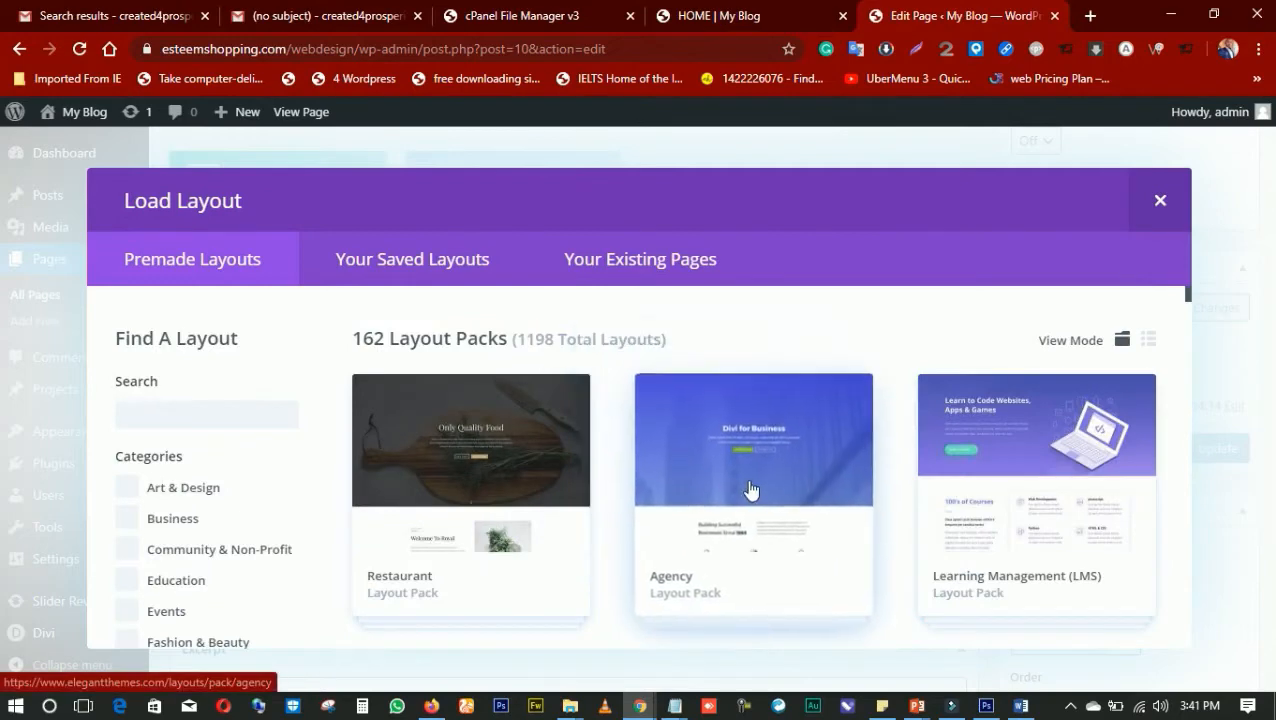
Find the SEO Agency pack in the premade layout library, preview its Landing Page layout and open the live demo
{"action": "scroll", "coordinate": [752, 488], "scroll_direction": "down", "scroll_amount": 6}
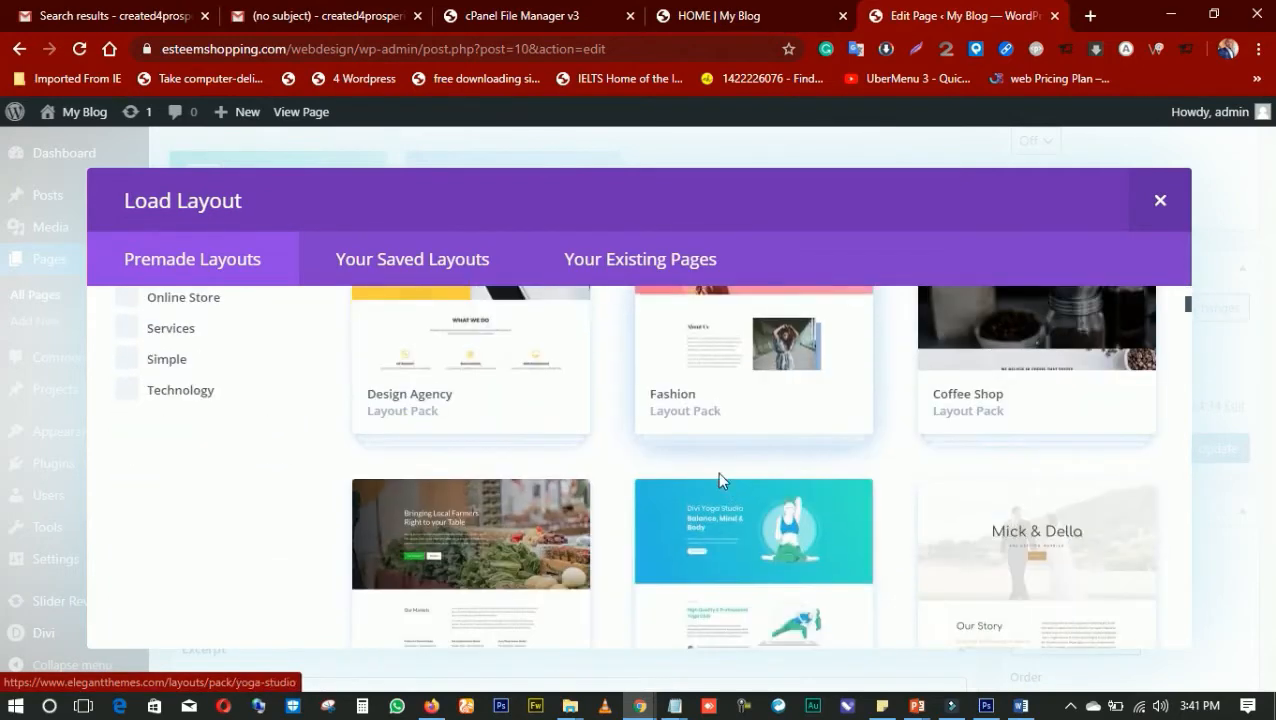
{"action": "scroll", "coordinate": [705, 485], "scroll_direction": "down", "scroll_amount": 6}
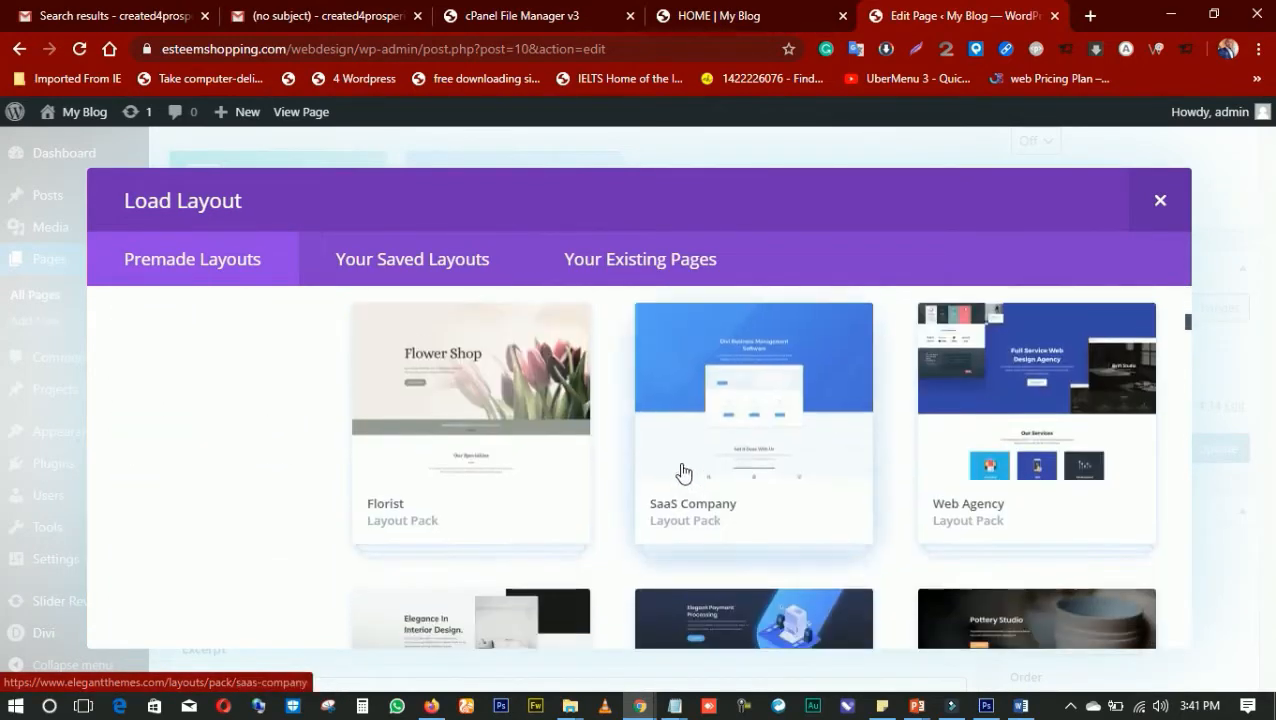
{"action": "scroll", "coordinate": [680, 472], "scroll_direction": "down", "scroll_amount": 1}
{"action": "scroll", "coordinate": [675, 464], "scroll_direction": "down", "scroll_amount": 5}
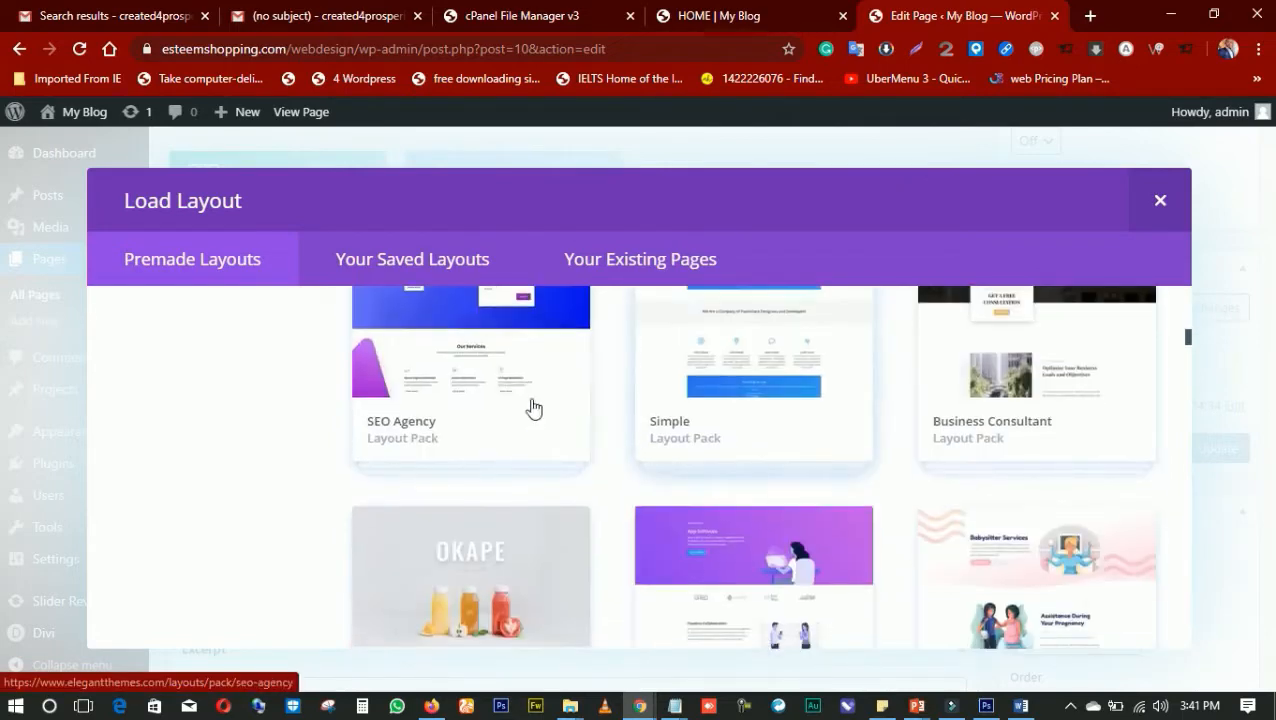
{"action": "left_click", "coordinate": [502, 379]}
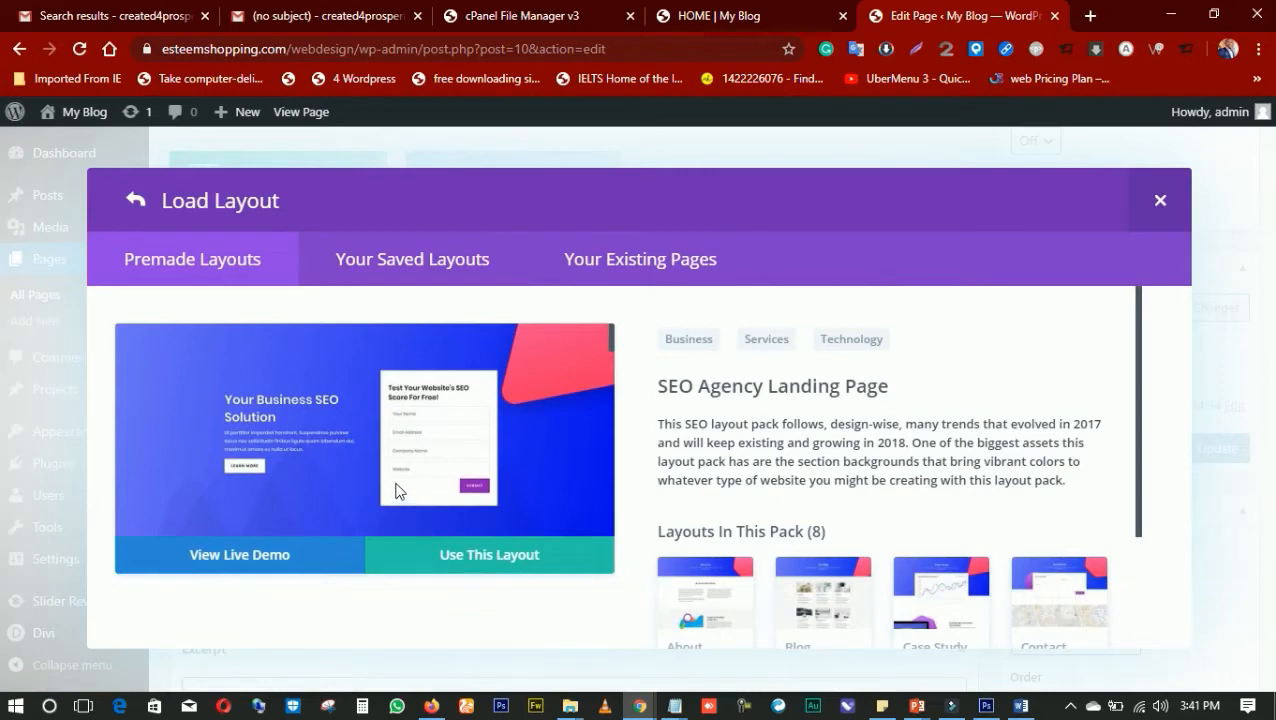
{"action": "scroll", "coordinate": [352, 466], "scroll_direction": "down", "scroll_amount": 2}
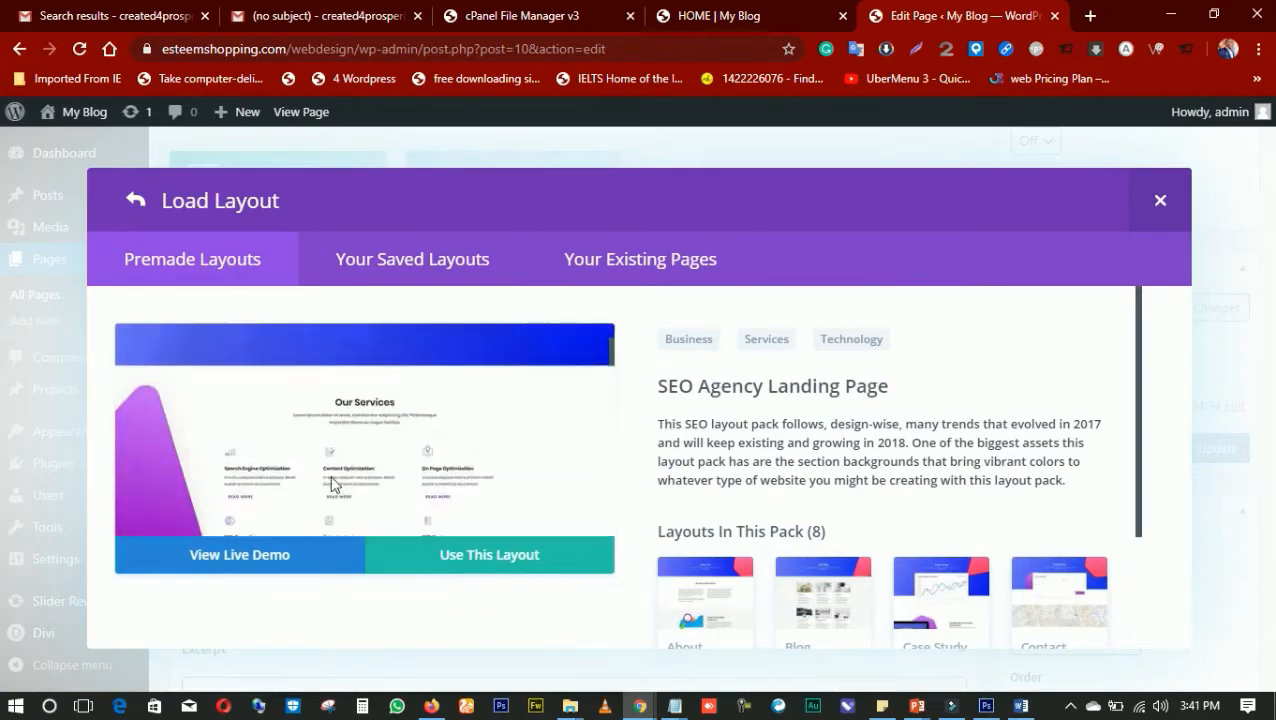
{"action": "left_click", "coordinate": [305, 557]}
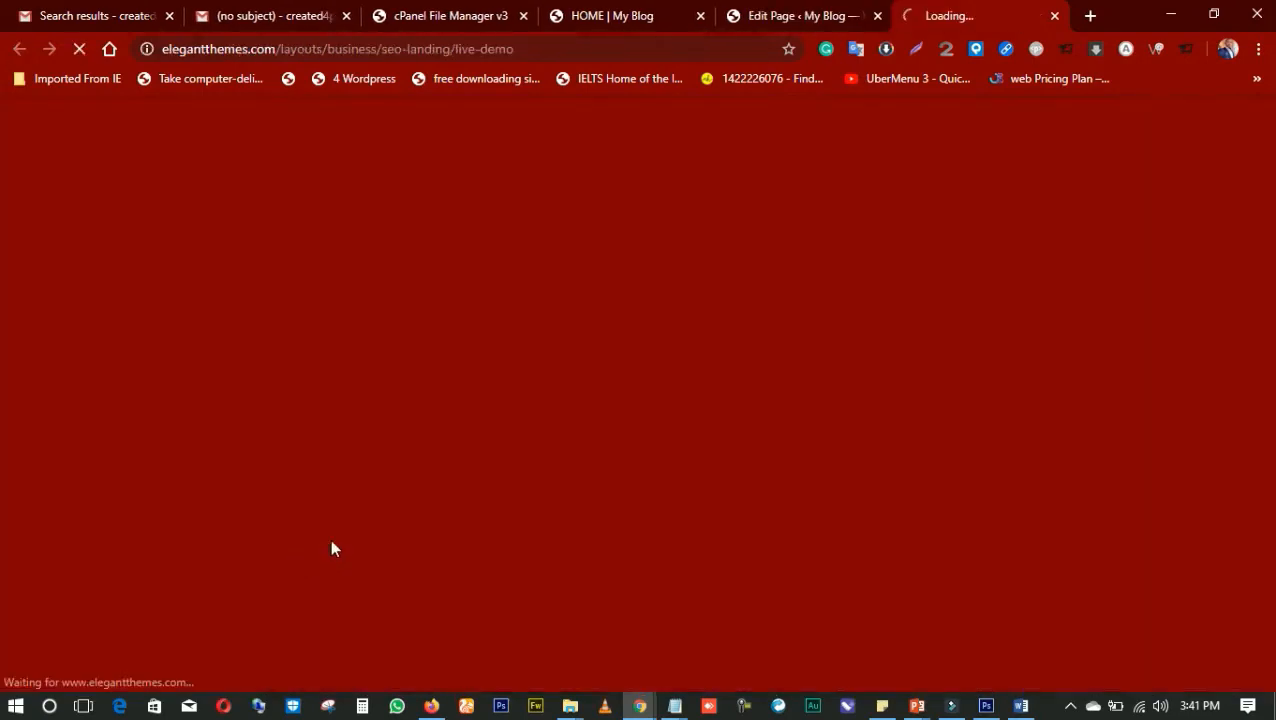
Examine the SEO Agency Landing live demo from its services through features, annual report, subscribers, questions and case studies to the footer
{"action": "left_click", "coordinate": [822, 22]}
{"action": "left_click", "coordinate": [920, 24]}
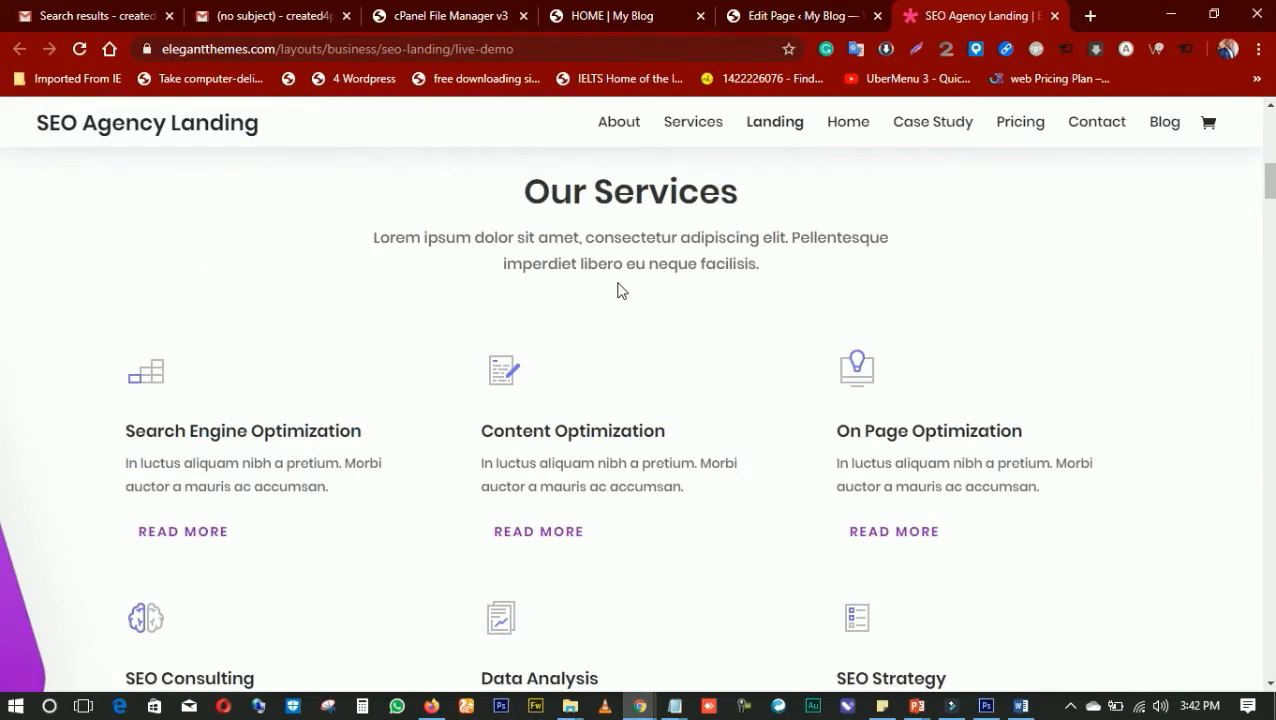
{"action": "scroll", "coordinate": [618, 291], "scroll_direction": "down", "scroll_amount": 9}
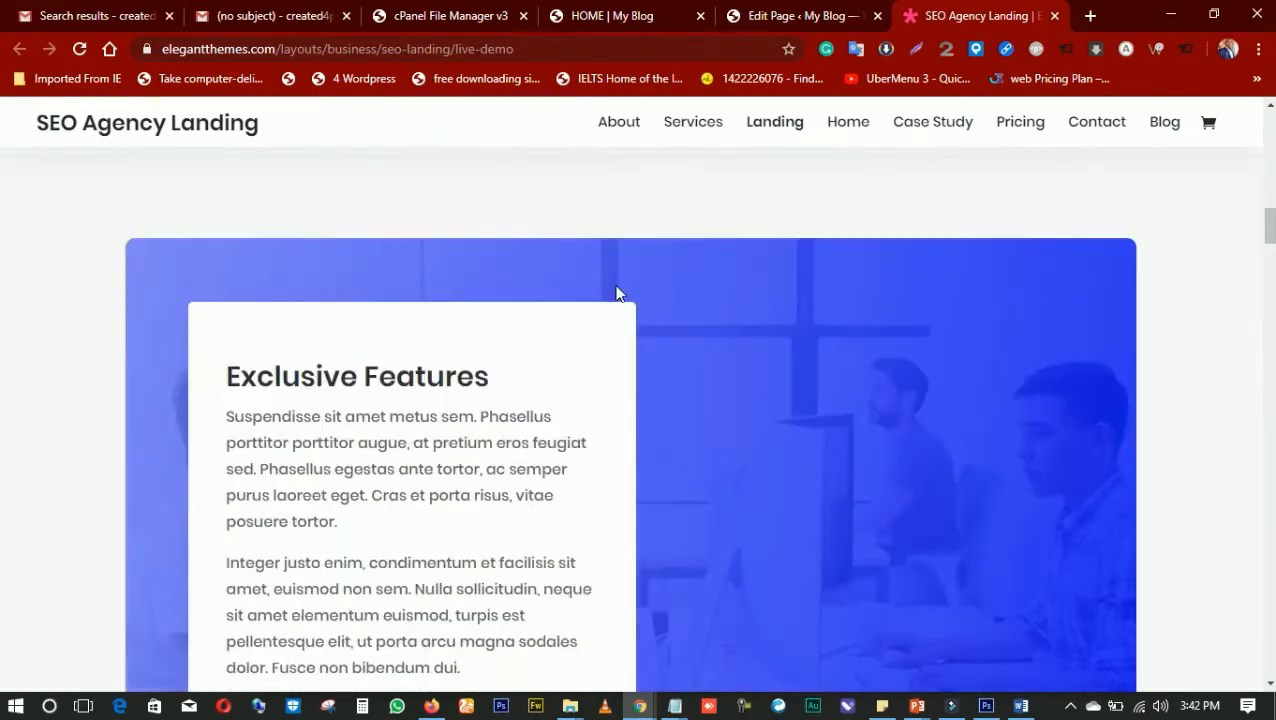
{"action": "scroll", "coordinate": [618, 291], "scroll_direction": "down", "scroll_amount": 8}
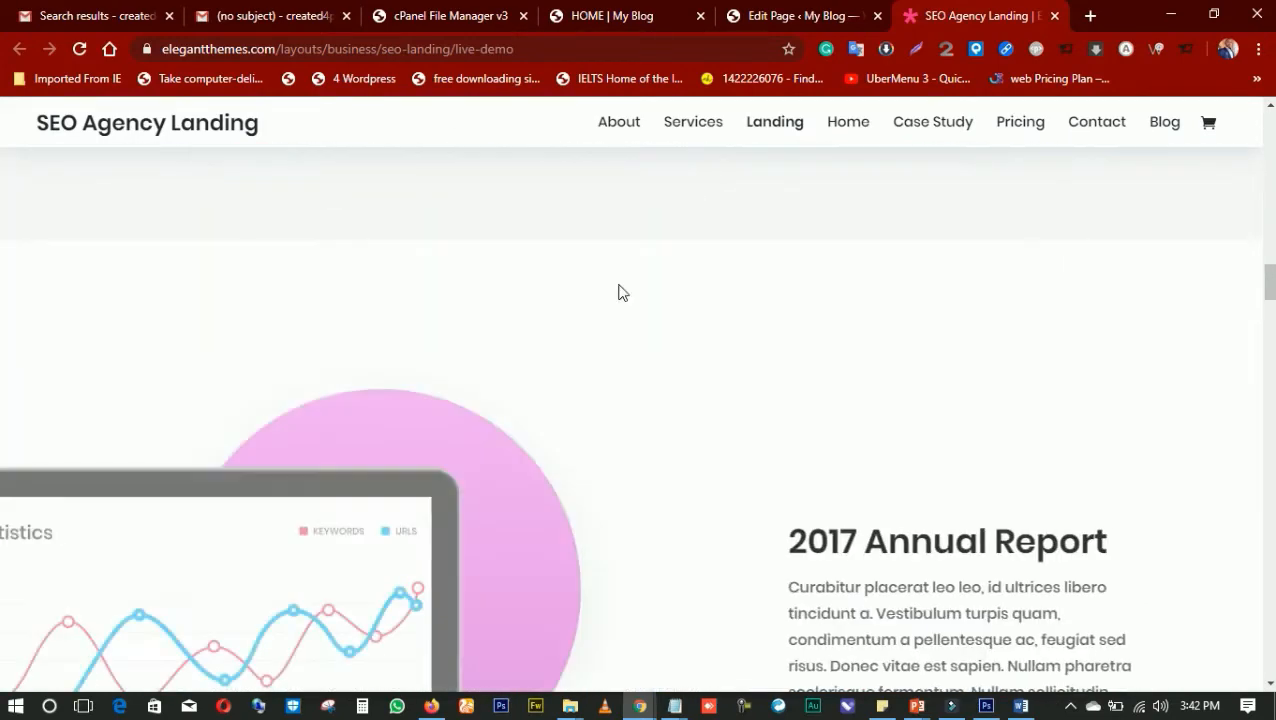
{"action": "scroll", "coordinate": [604, 289], "scroll_direction": "down", "scroll_amount": 10}
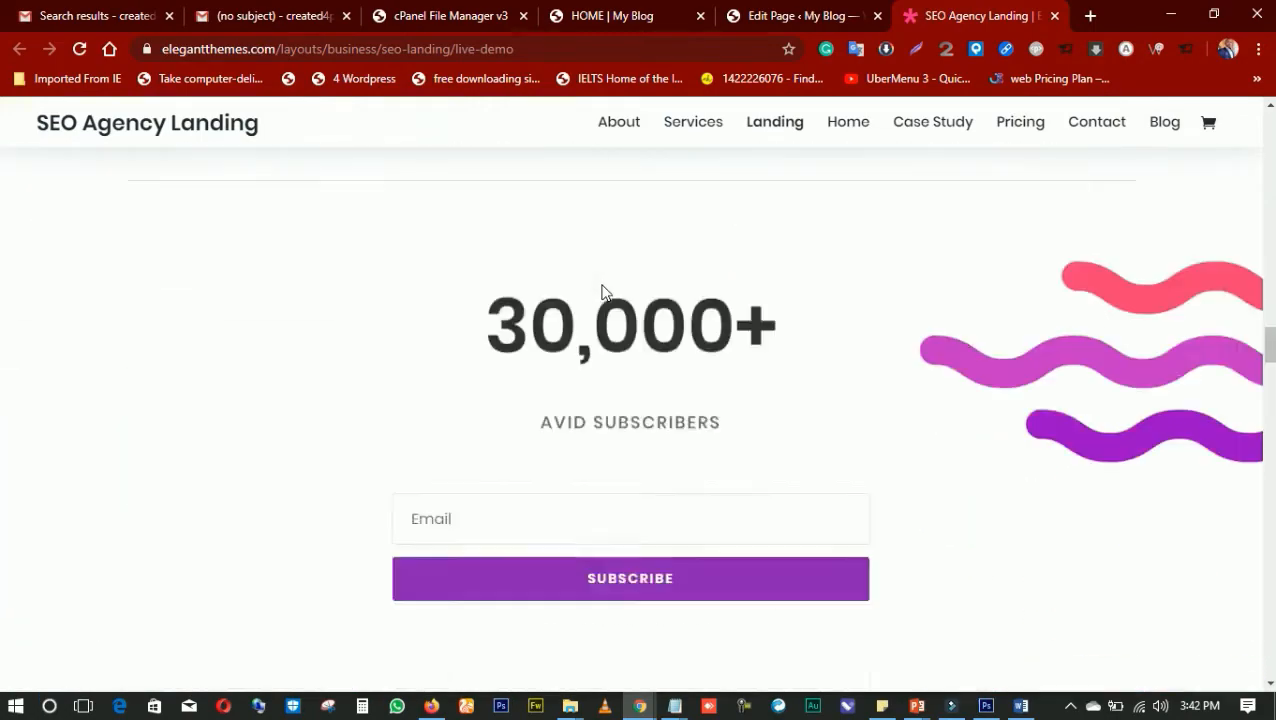
{"action": "scroll", "coordinate": [603, 291], "scroll_direction": "down", "scroll_amount": 10}
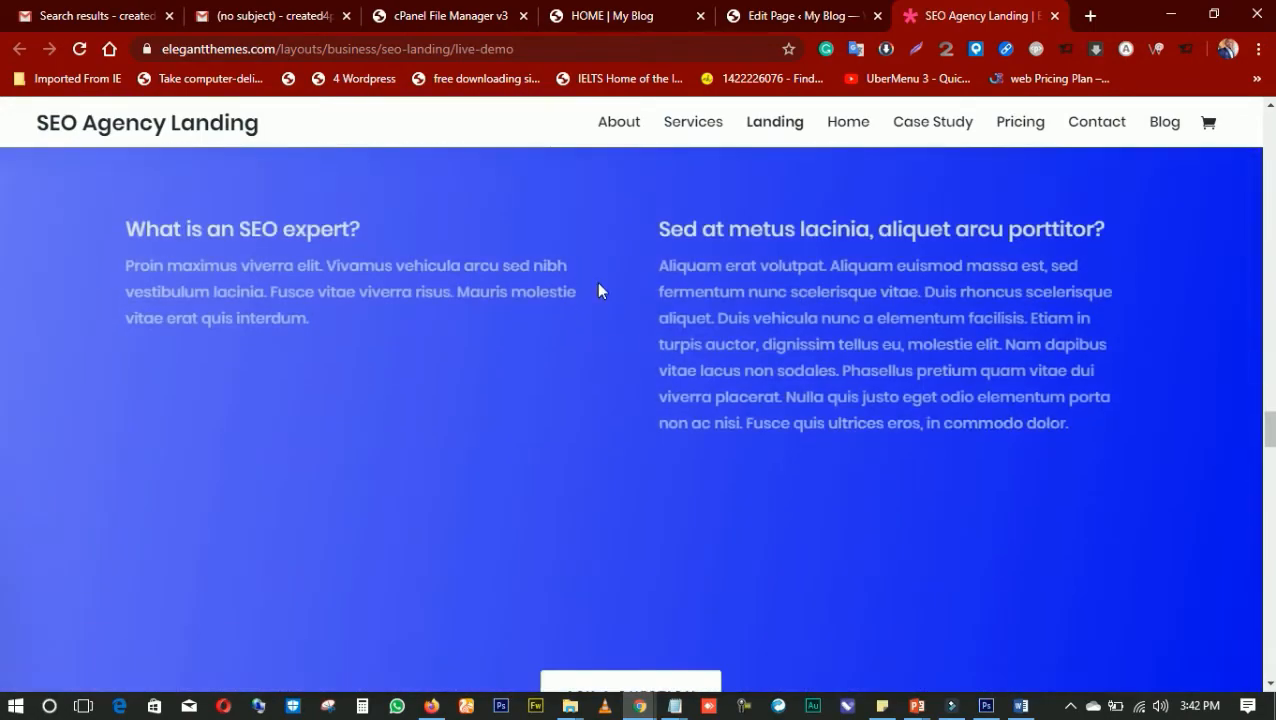
{"action": "scroll", "coordinate": [598, 290], "scroll_direction": "down", "scroll_amount": 8}
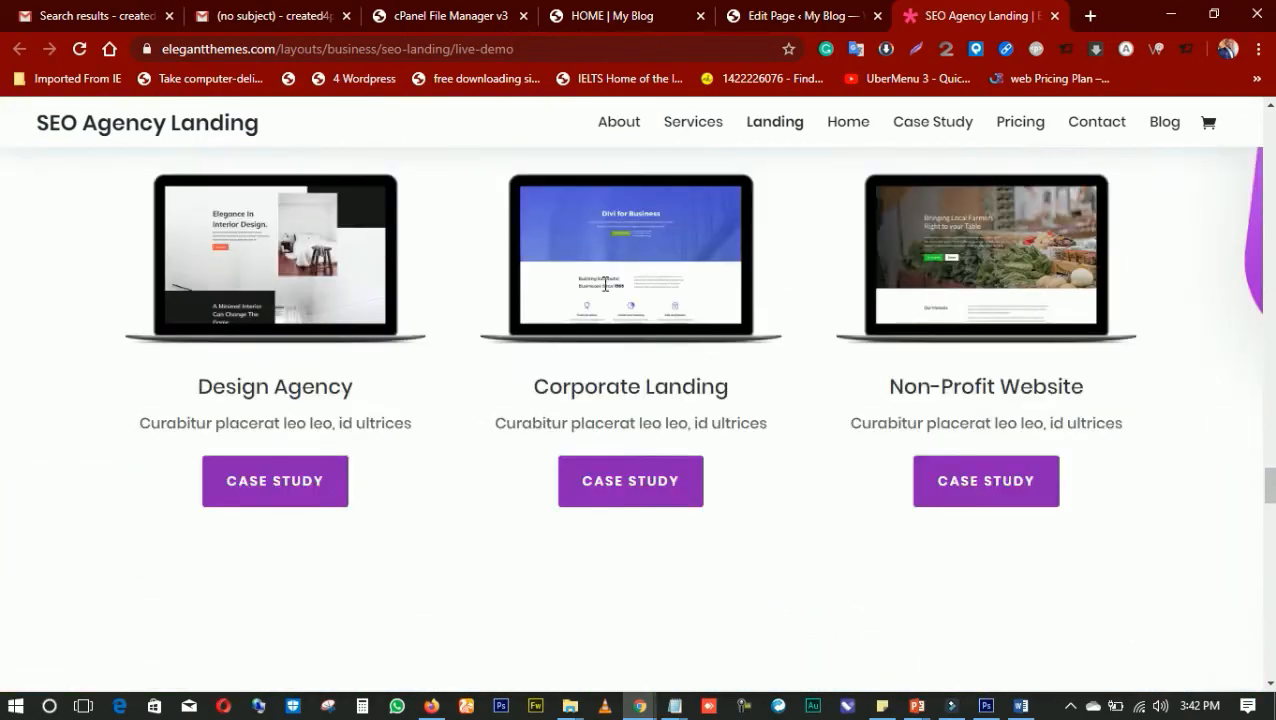
{"action": "scroll", "coordinate": [604, 290], "scroll_direction": "down", "scroll_amount": 2}
{"action": "scroll", "coordinate": [604, 292], "scroll_direction": "up", "scroll_amount": 4}
{"action": "scroll", "coordinate": [604, 292], "scroll_direction": "down", "scroll_amount": 5}
{"action": "scroll", "coordinate": [603, 291], "scroll_direction": "down", "scroll_amount": 10}
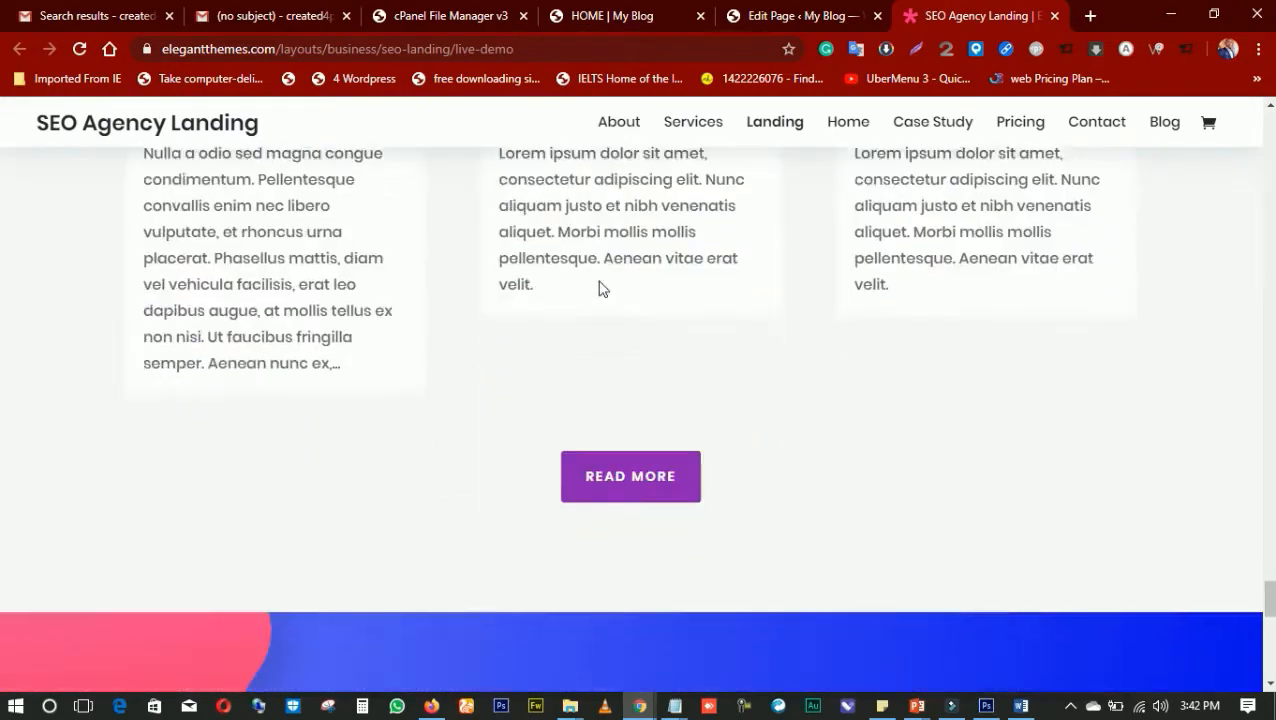
{"action": "scroll", "coordinate": [597, 288], "scroll_direction": "down", "scroll_amount": 6}
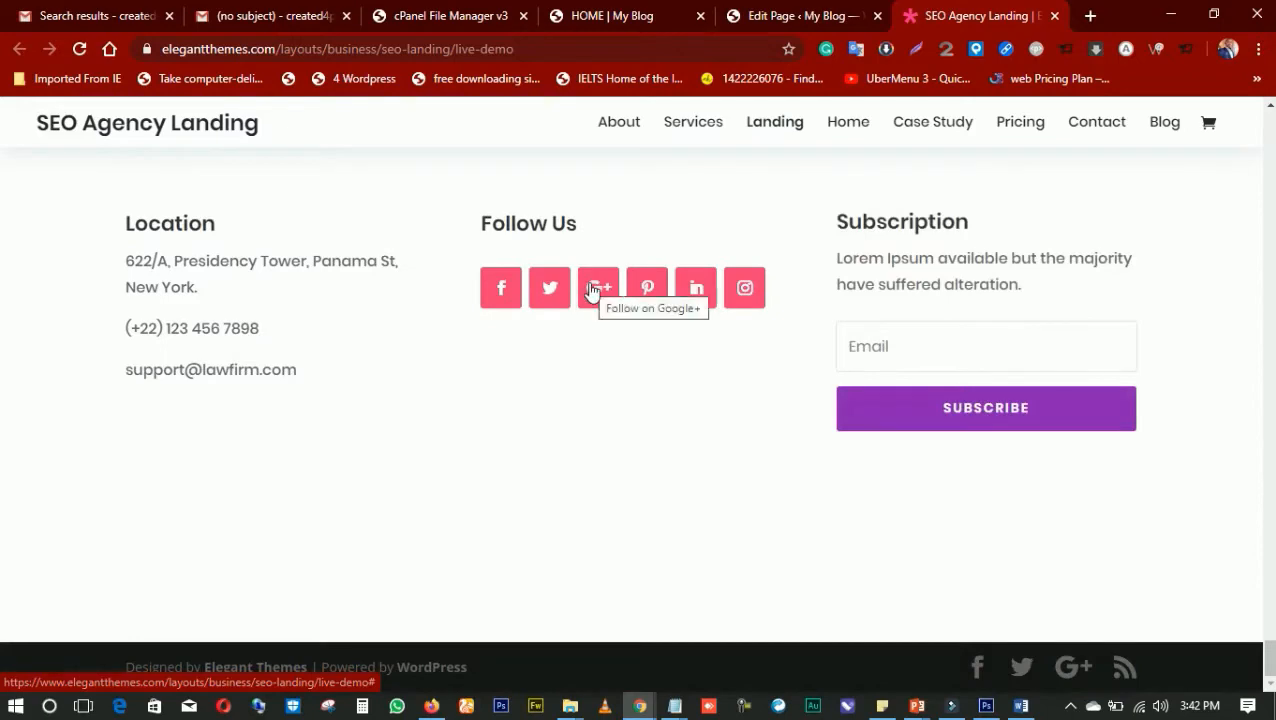
{"action": "scroll", "coordinate": [590, 289], "scroll_direction": "up", "scroll_amount": 6}
{"action": "scroll", "coordinate": [588, 289], "scroll_direction": "up", "scroll_amount": 4}
Close the SEO Agency Landing live demo and the WordPress page editor, leaving without saving the page changes
{"action": "left_click", "coordinate": [788, 16]}
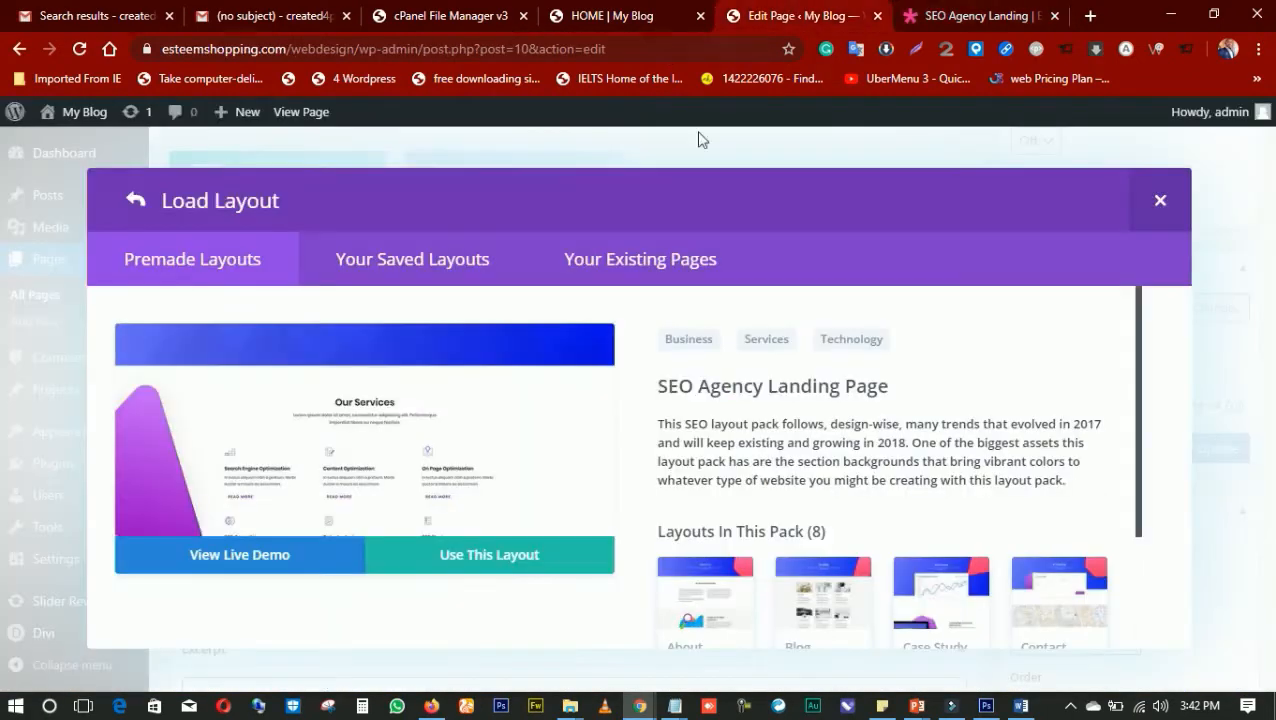
{"action": "left_click", "coordinate": [955, 16]}
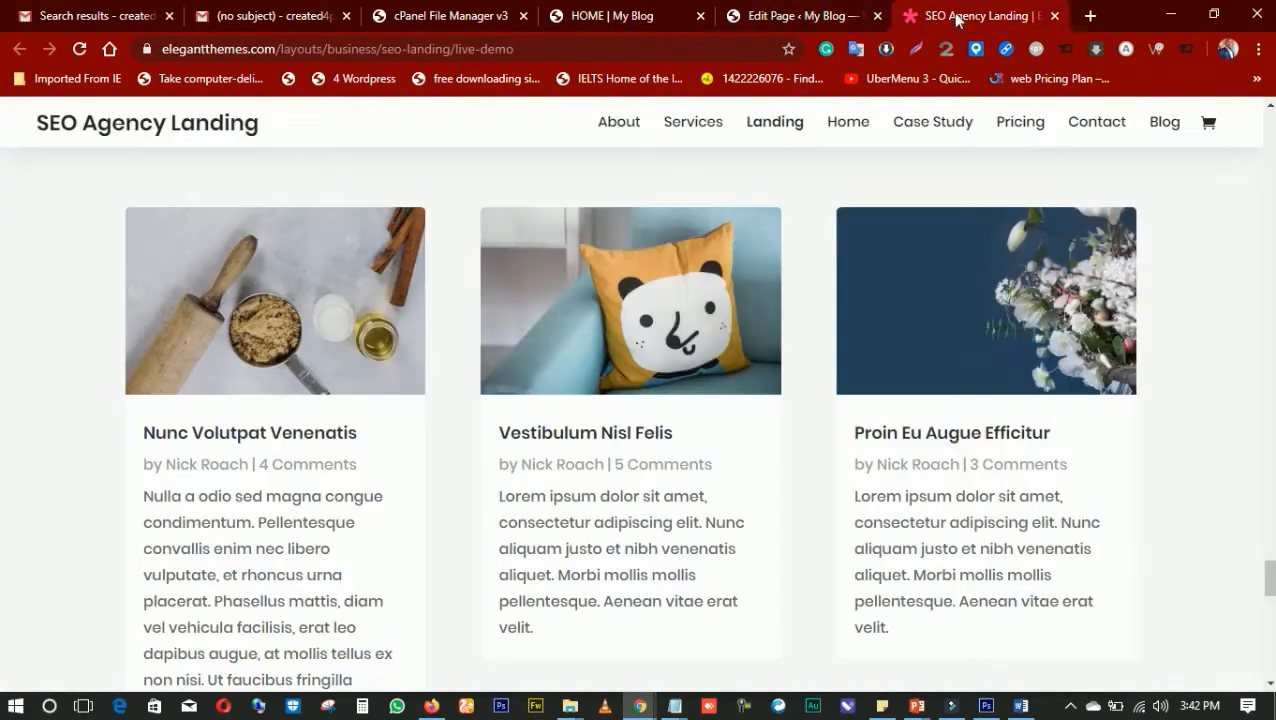
{"action": "left_click", "coordinate": [1055, 16]}
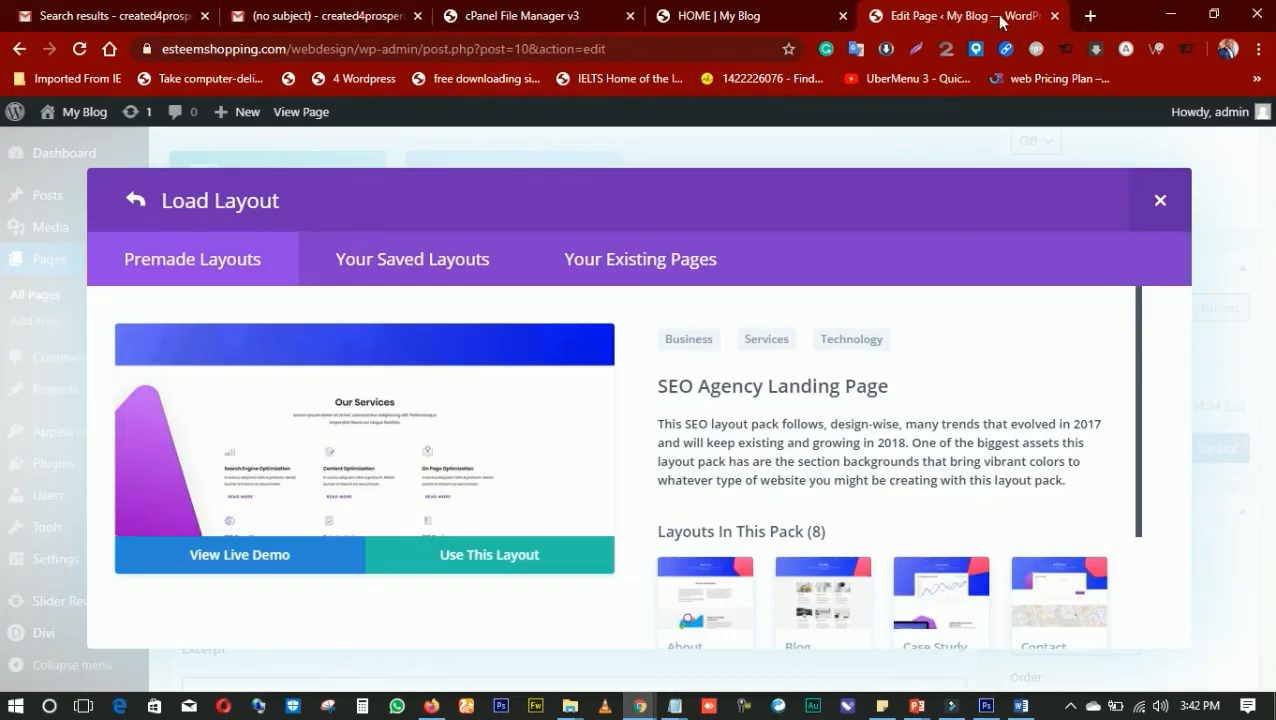
{"action": "left_click", "coordinate": [540, 16]}
{"action": "left_click", "coordinate": [697, 18]}
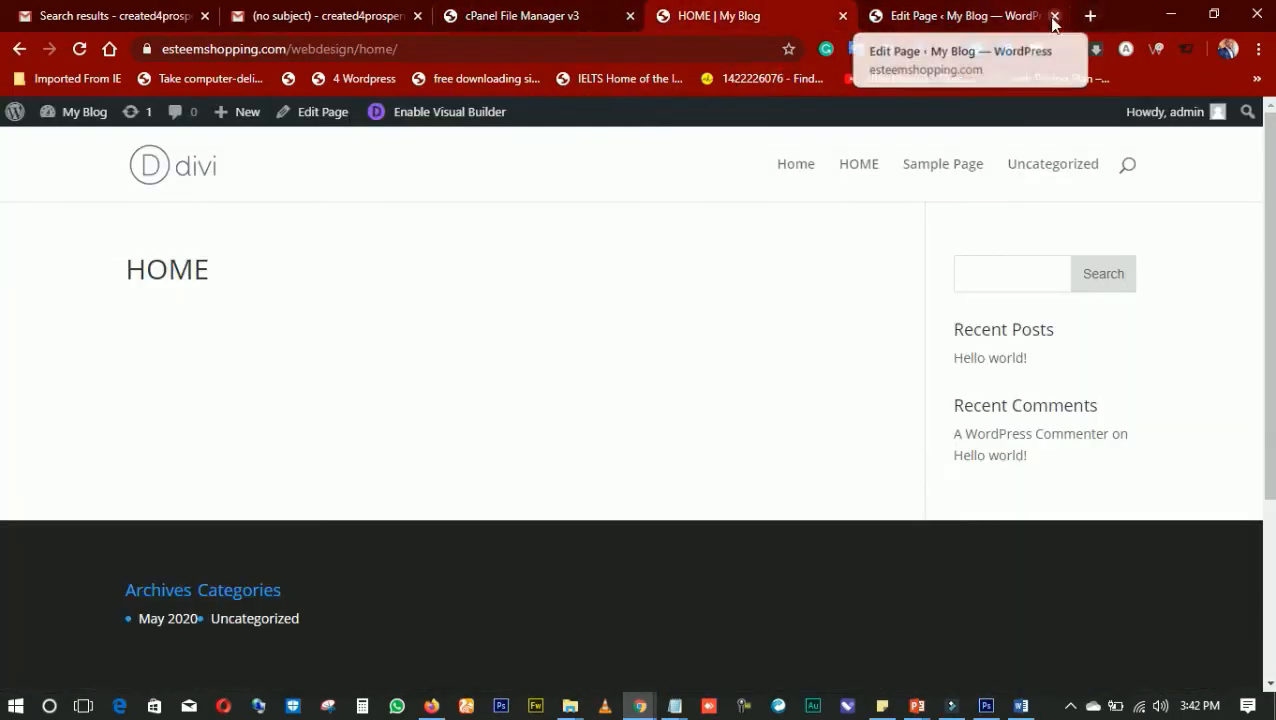
{"action": "left_click", "coordinate": [1000, 24]}
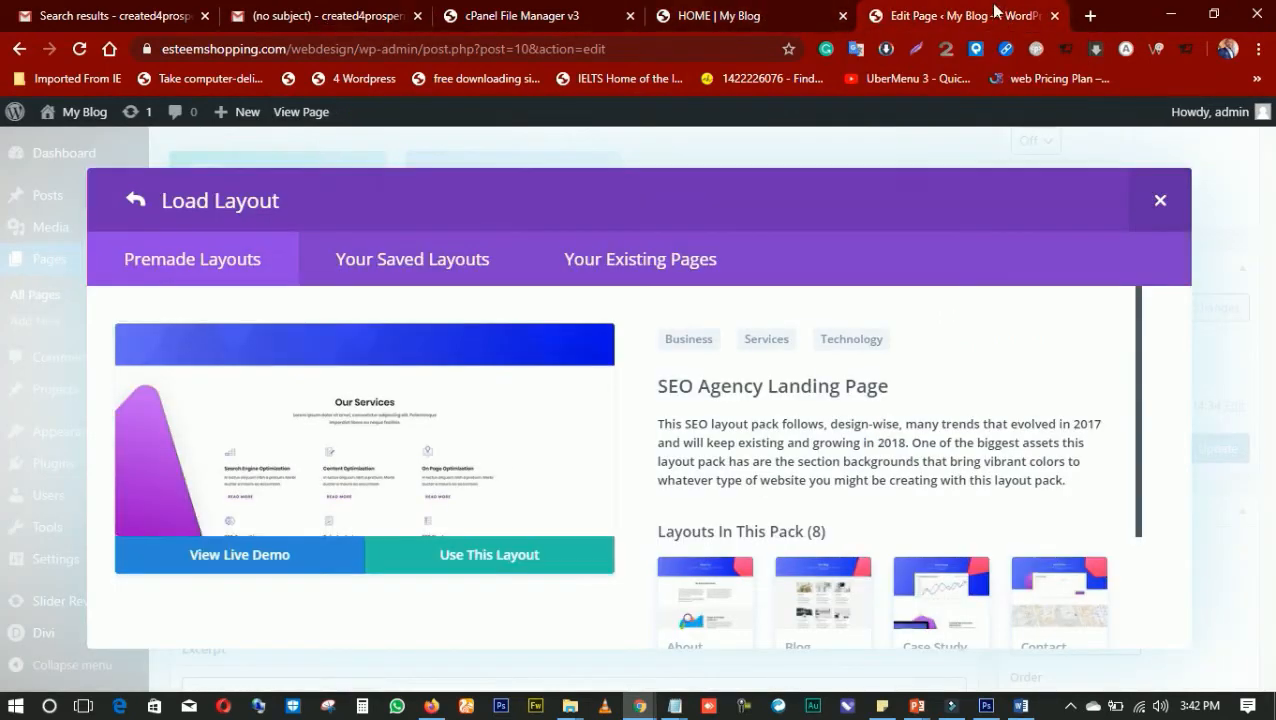
{"action": "left_click", "coordinate": [1053, 16]}
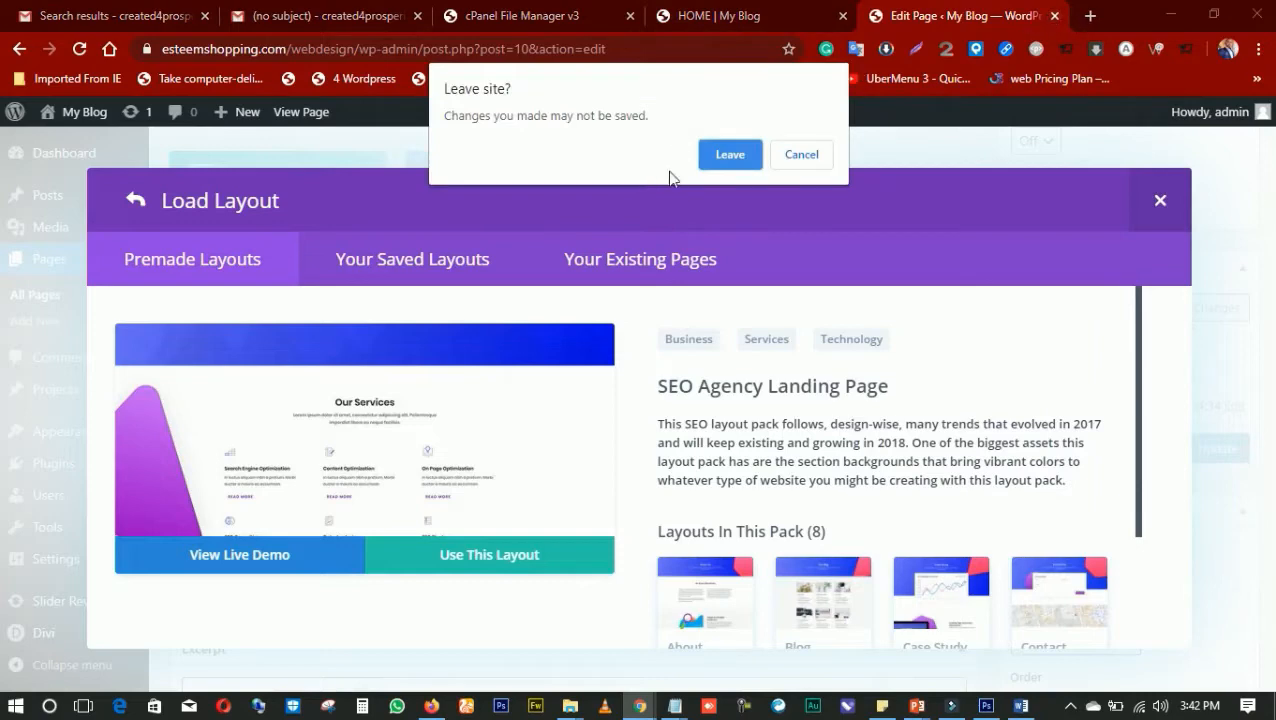
{"action": "left_click", "coordinate": [722, 158]}
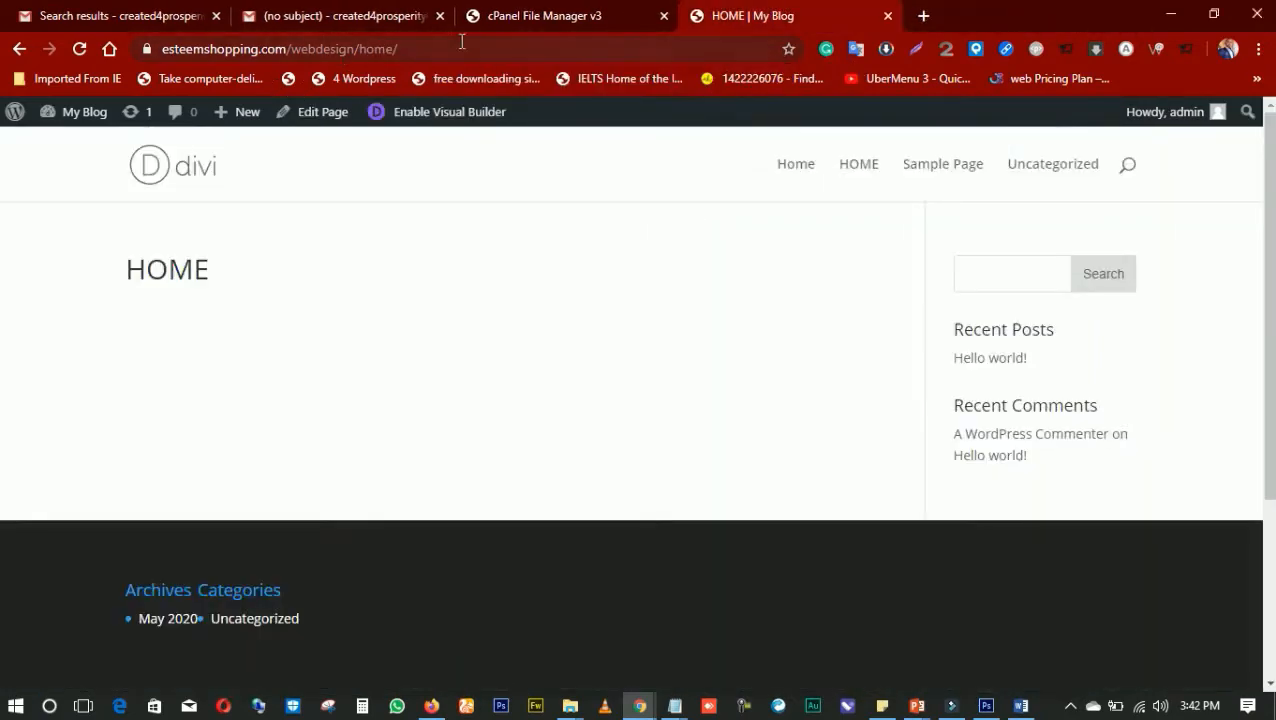
Try to open the WordPress admin at esteemshopping.com/WEbdesign/wp-admin/ in a new browser tab
{"action": "left_click", "coordinate": [925, 16]}
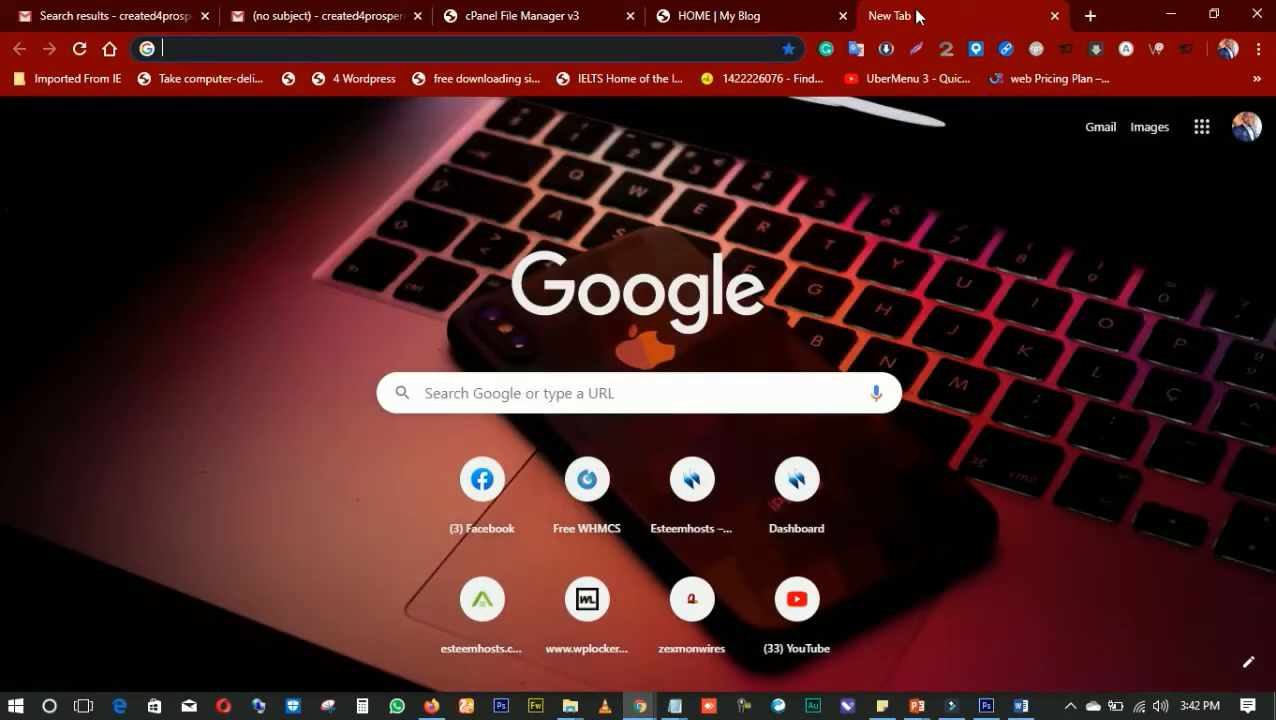
{"action": "type", "text": "ESTEEMCH"}
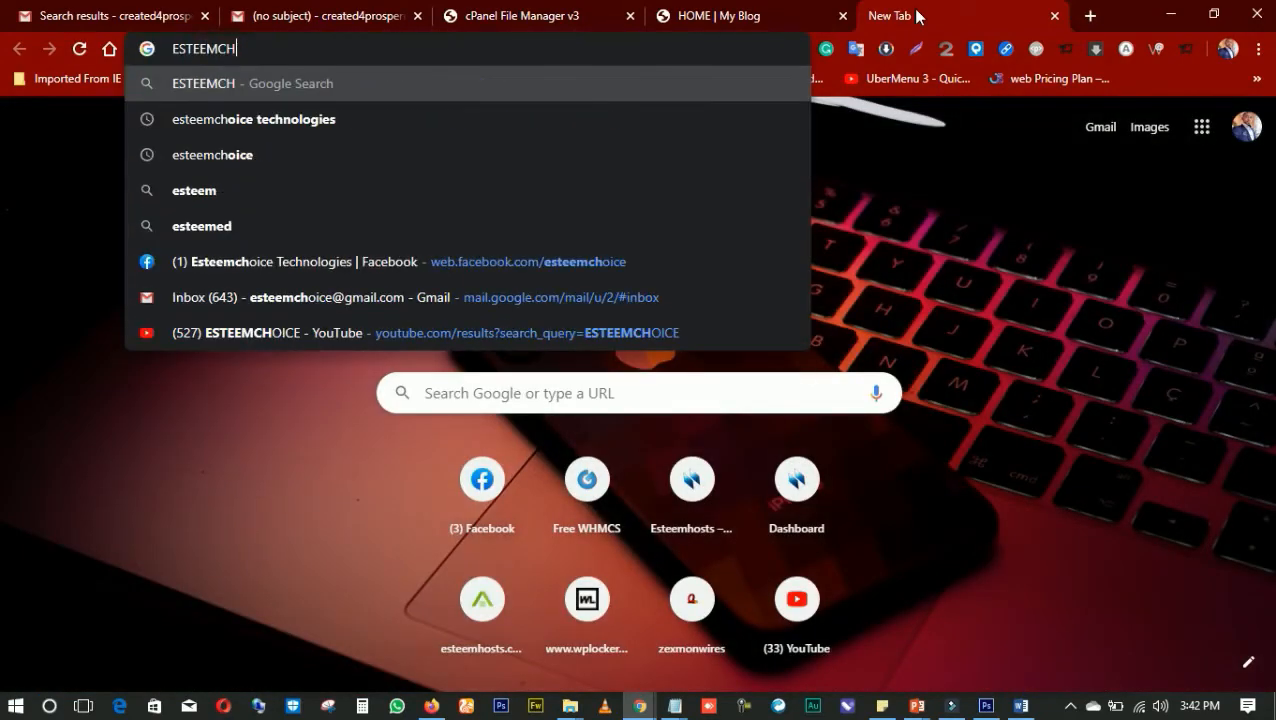
{"action": "key", "text": "BackSpace"}
{"action": "key", "text": "BackSpace"}
{"action": "type", "text": "S"}
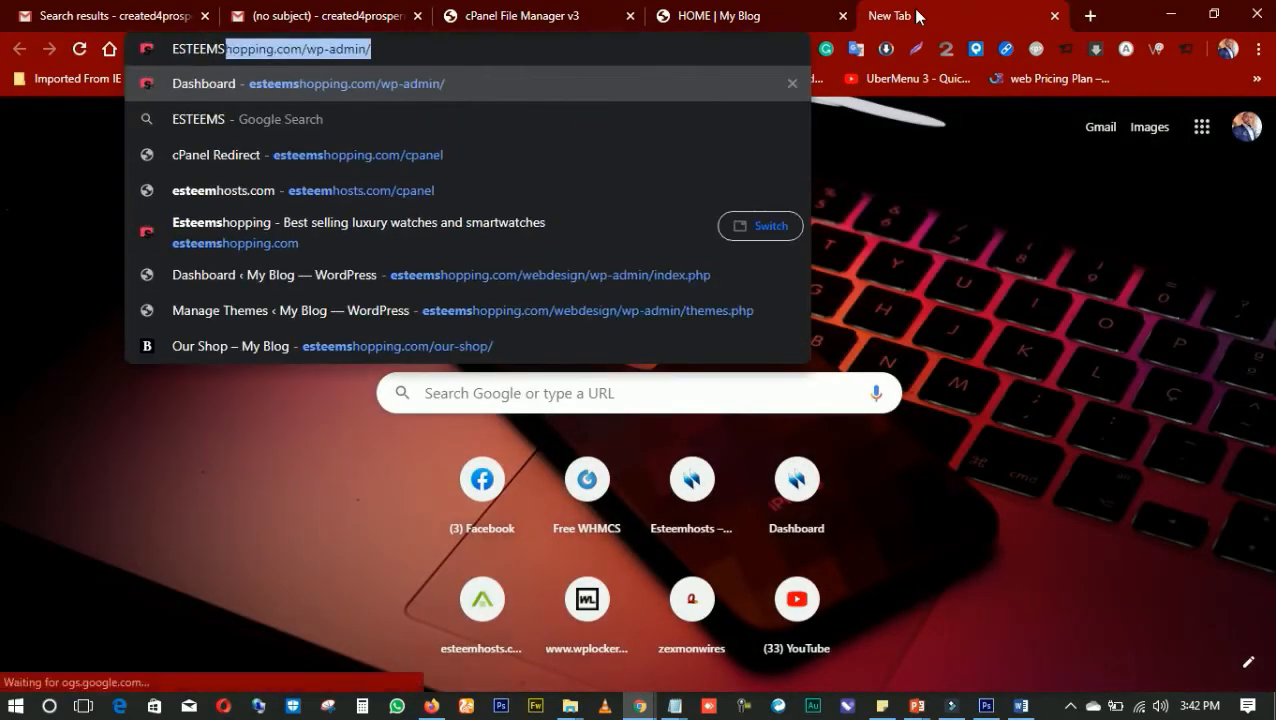
{"action": "type", "text": "HOPPING"}
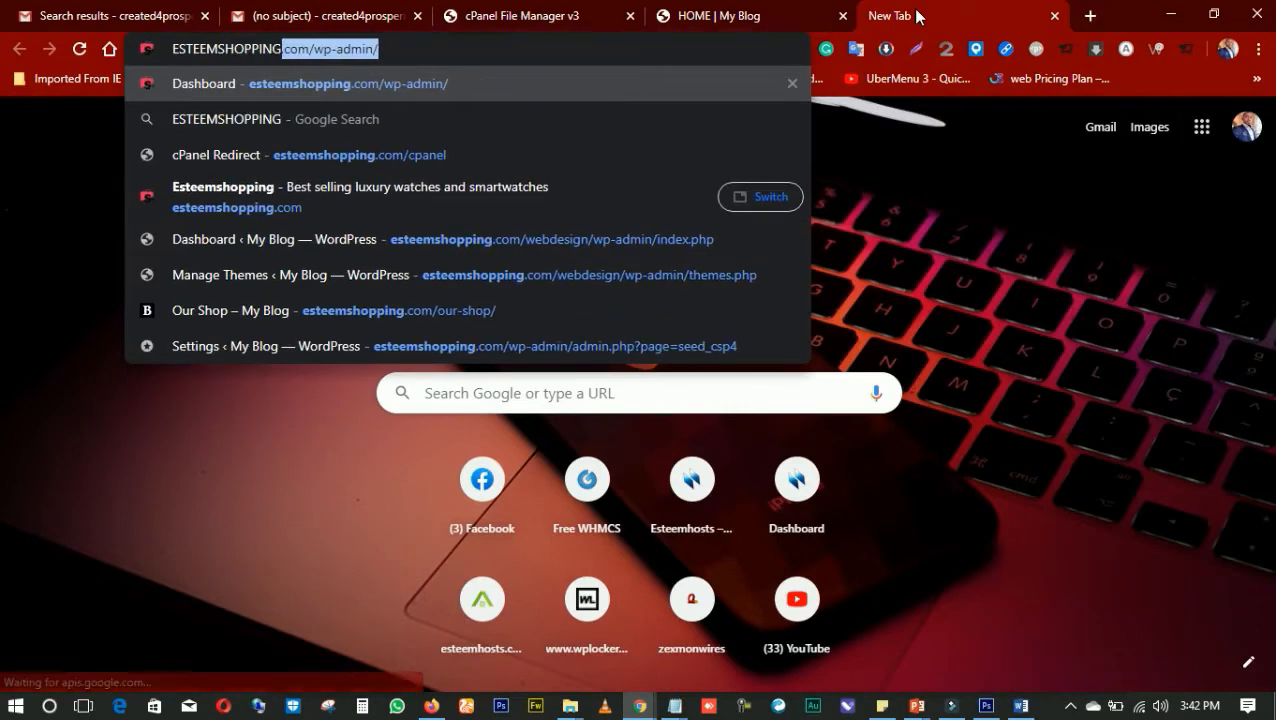
{"action": "type", "text": ".COM/"}
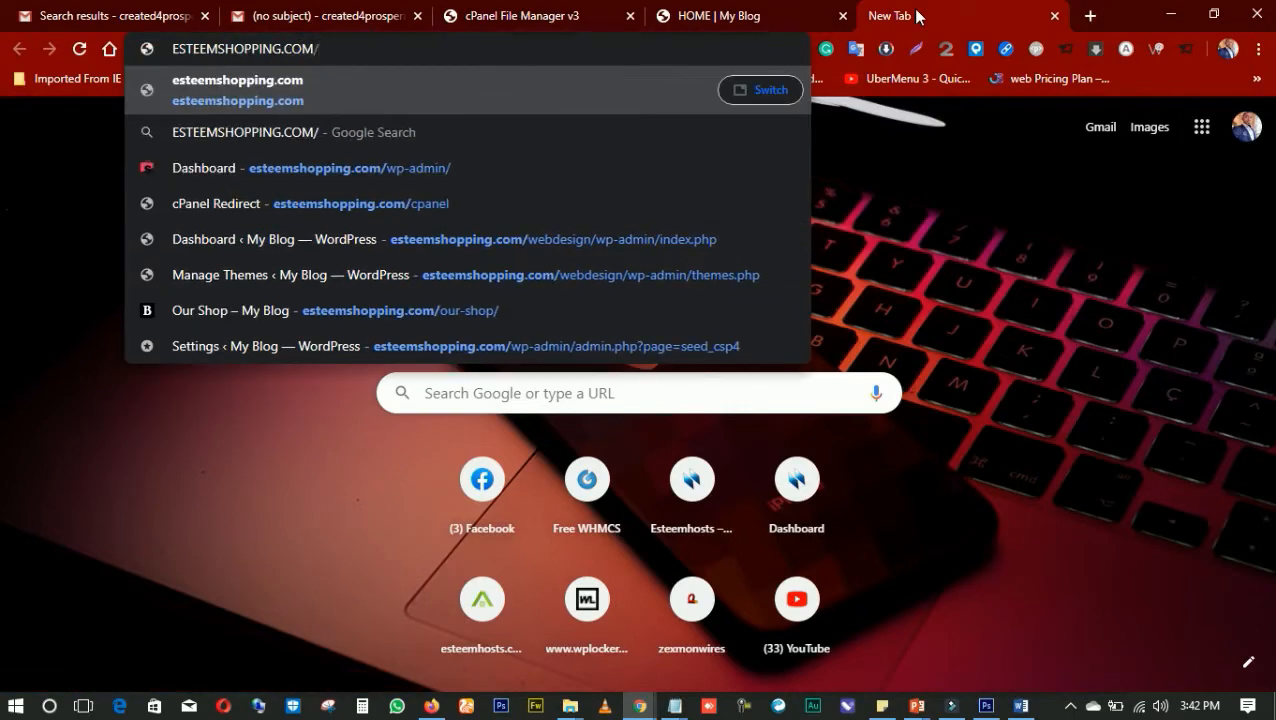
{"action": "type", "text": "DS"}
{"action": "key", "text": "BackSpace"}
{"action": "key", "text": "BackSpace"}
{"action": "type", "text": "W"}
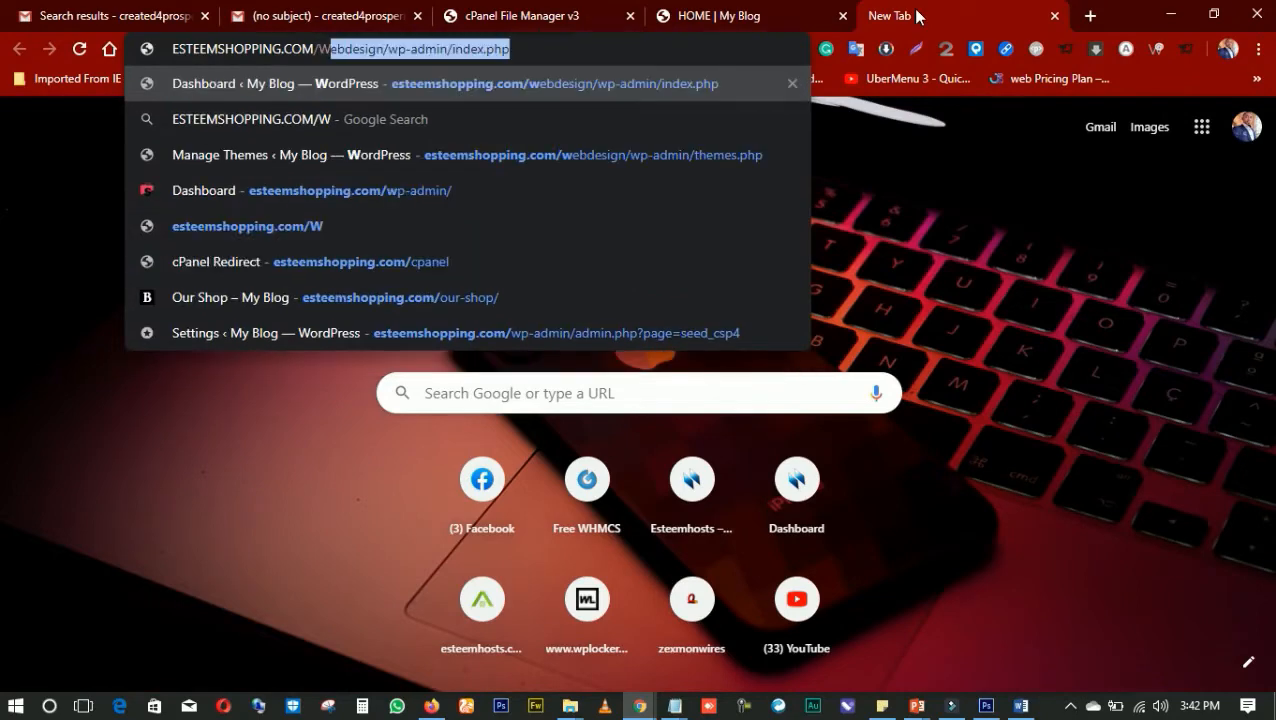
{"action": "type", "text": "E"}
{"action": "key", "text": "Right"}
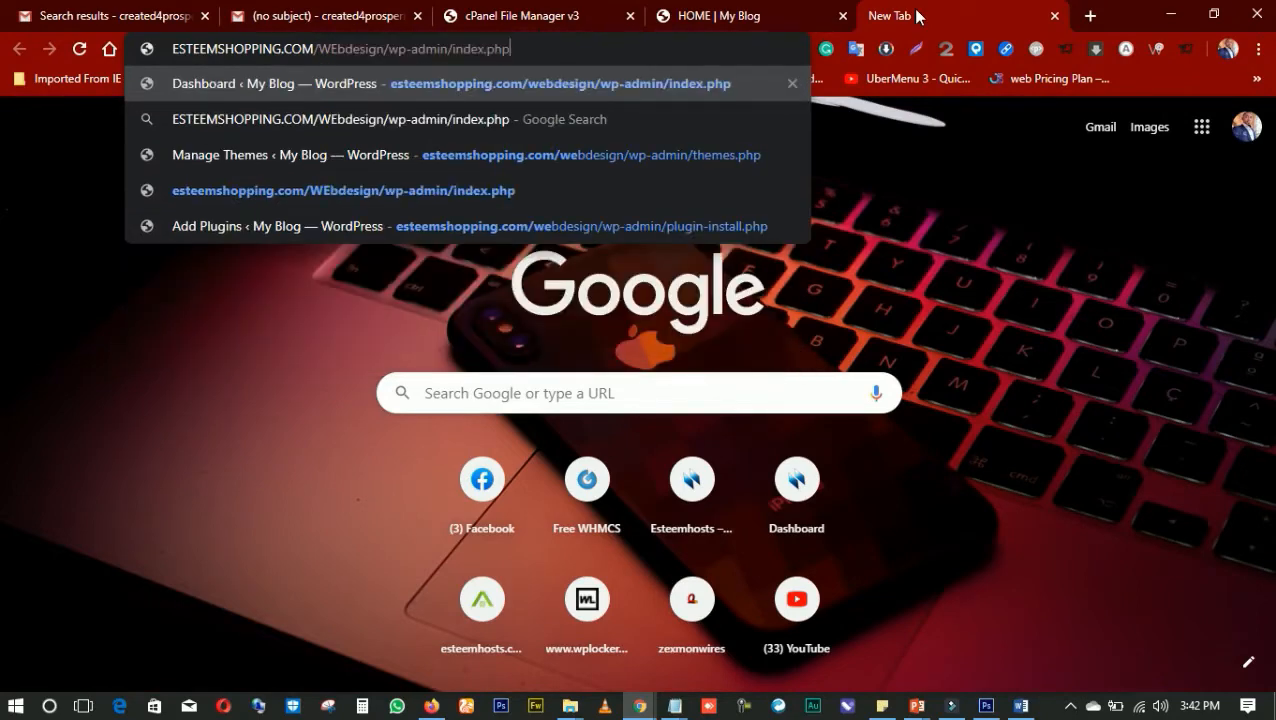
{"action": "key", "text": "BackSpace"}
{"action": "key", "text": "BackSpace"}
{"action": "key", "text": "BackSpace"}
{"action": "key", "text": "BackSpace"}
{"action": "key", "text": "BackSpace"}
{"action": "key", "text": "BackSpace"}
{"action": "key", "text": "BackSpace"}
{"action": "key", "text": "BackSpace"}
{"action": "key", "text": "BackSpace"}
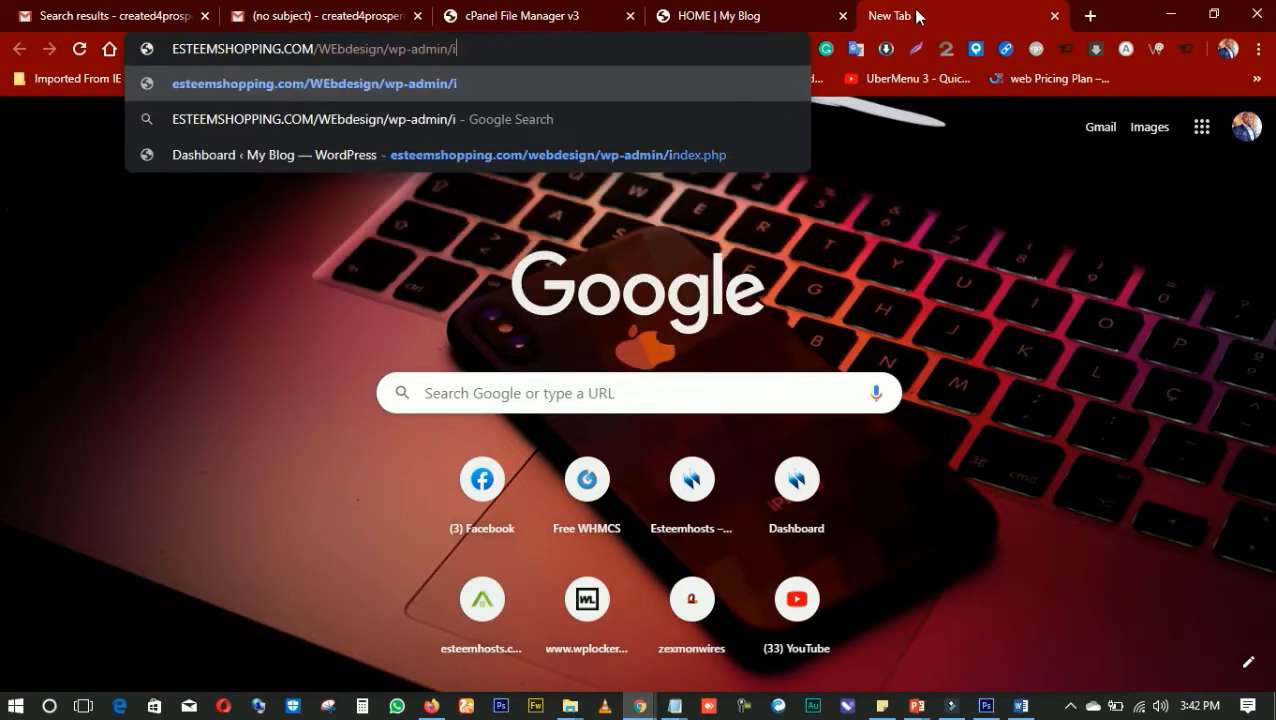
{"action": "key", "text": "Return"}
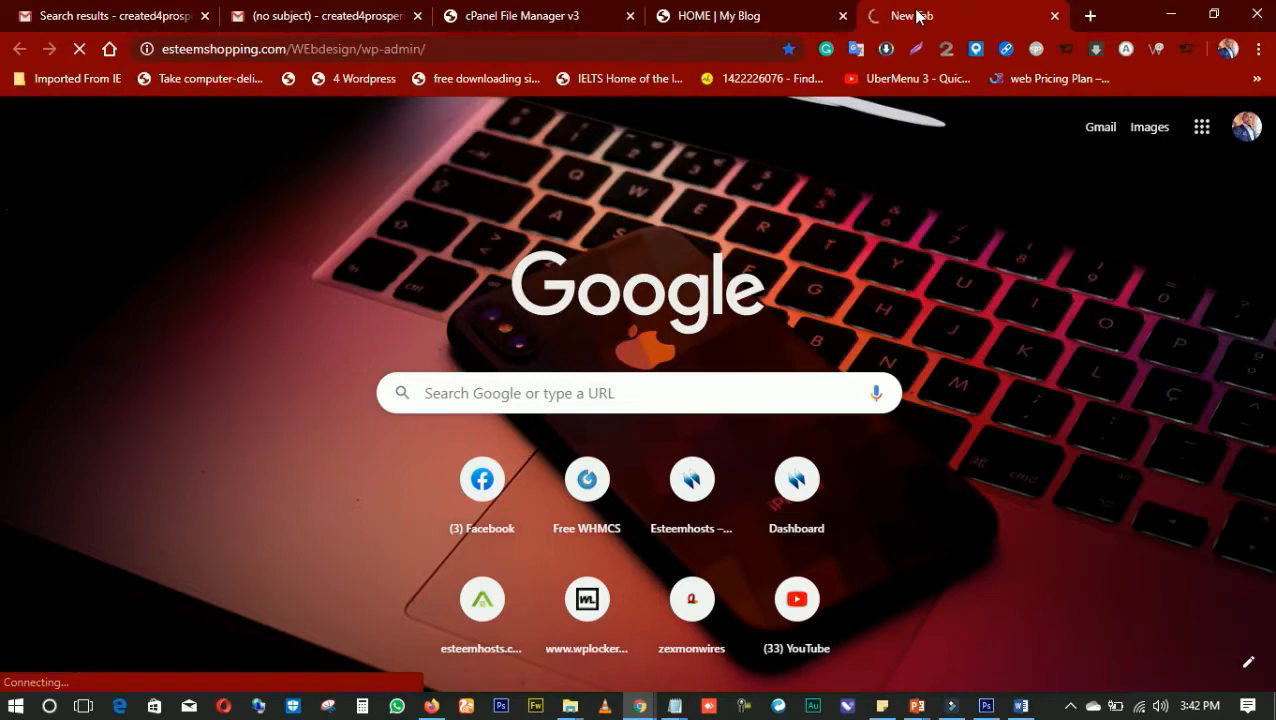
{"action": "left_click", "coordinate": [686, 20]}
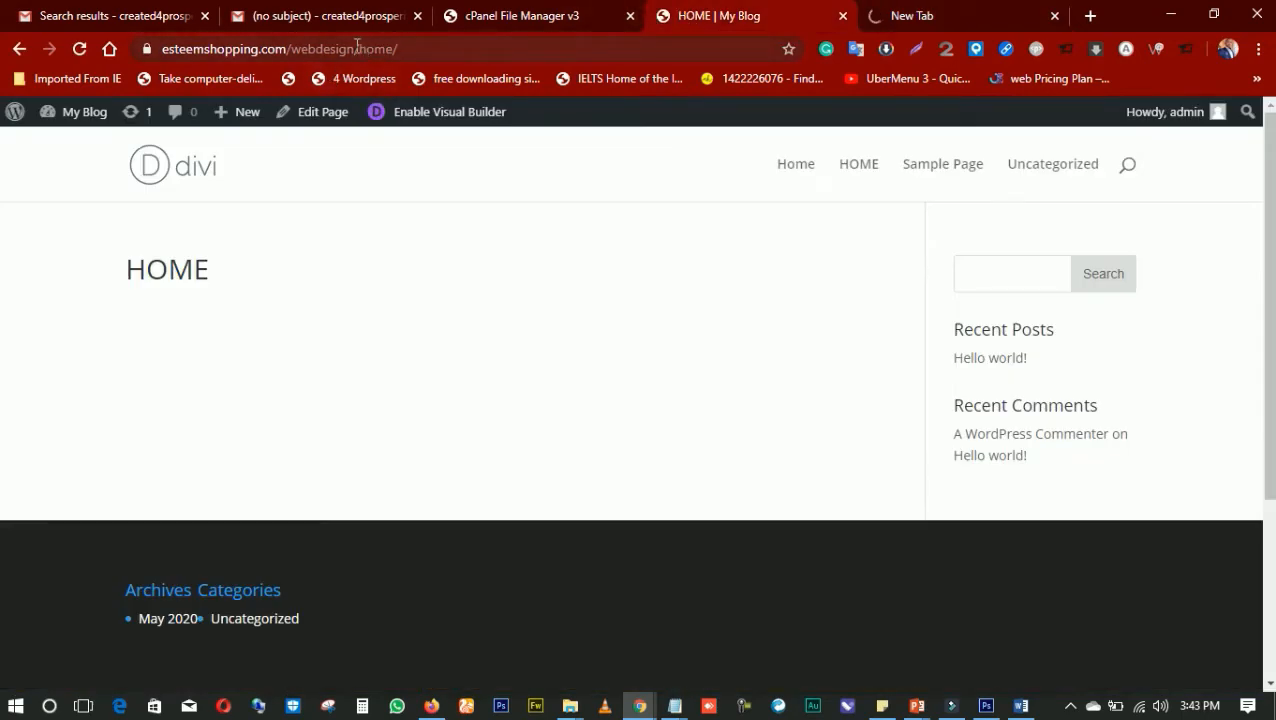
{"action": "left_click_drag", "start_coordinate": [357, 46], "coordinate": [135, 48]}
{"action": "key", "text": "ctrl+c"}
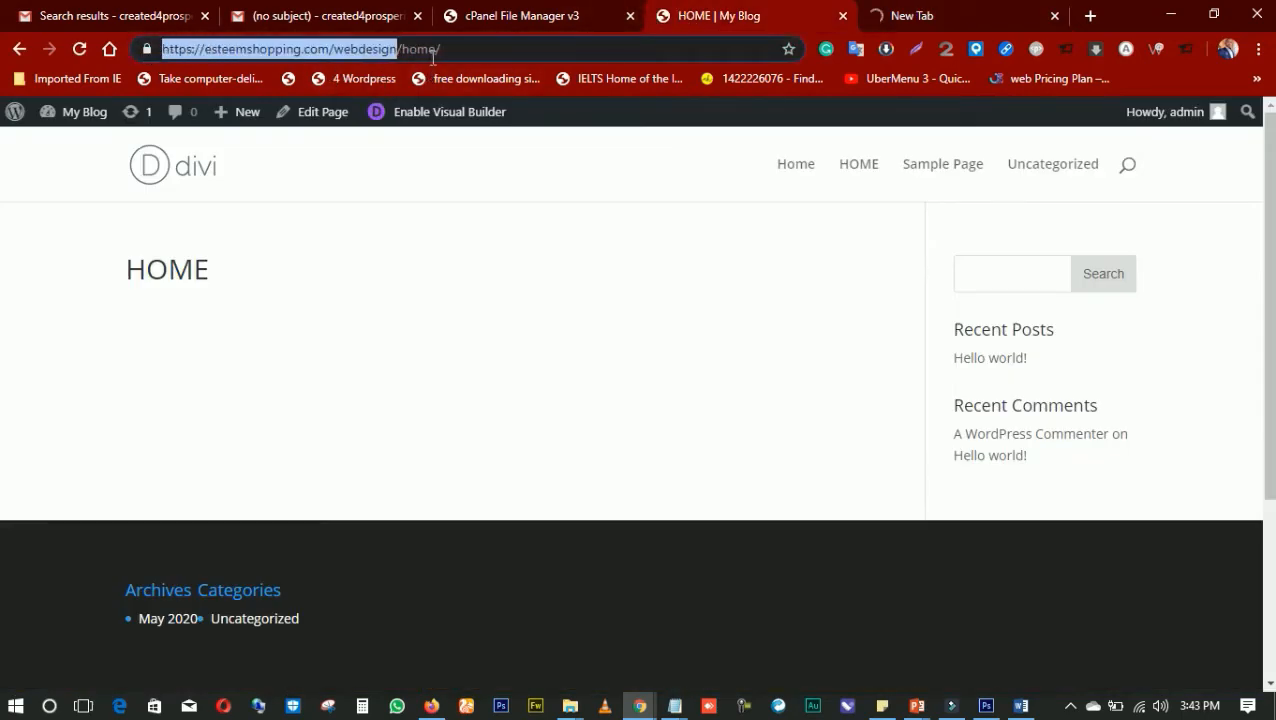
{"action": "left_click", "coordinate": [985, 17]}
{"action": "left_click", "coordinate": [1054, 16]}
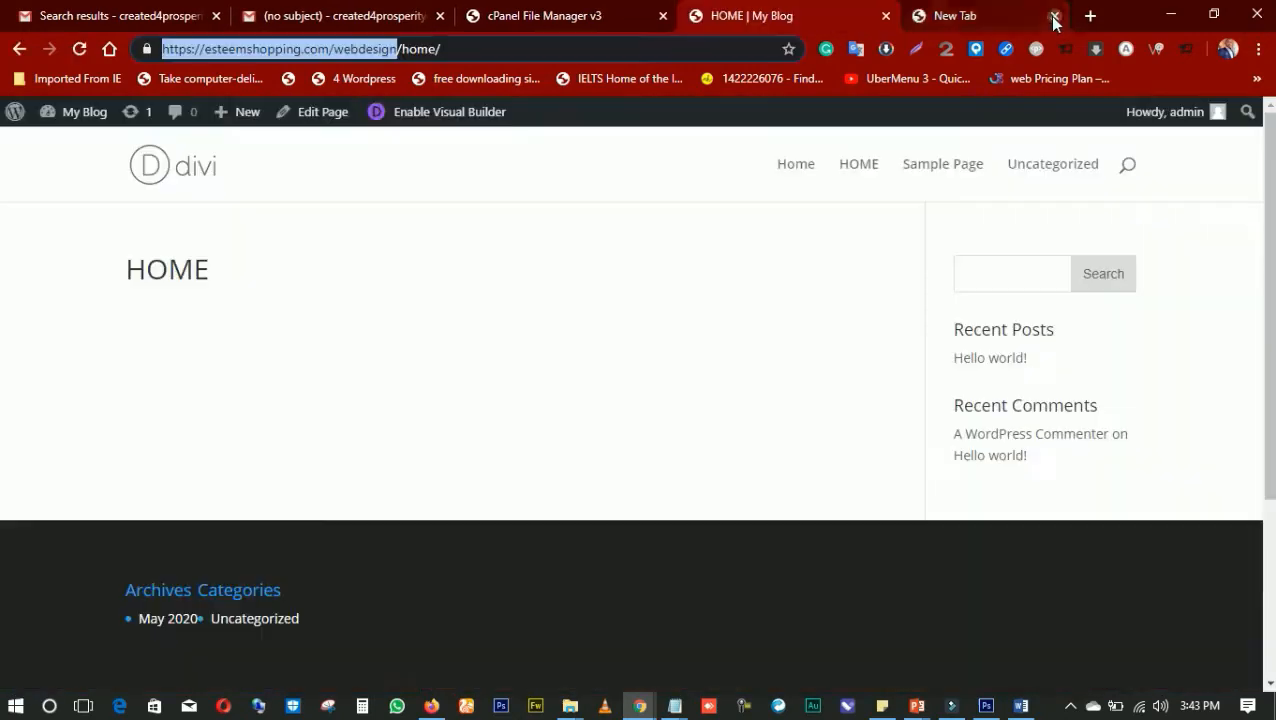
{"action": "left_click", "coordinate": [923, 16]}
{"action": "key", "text": "ctrl+v"}
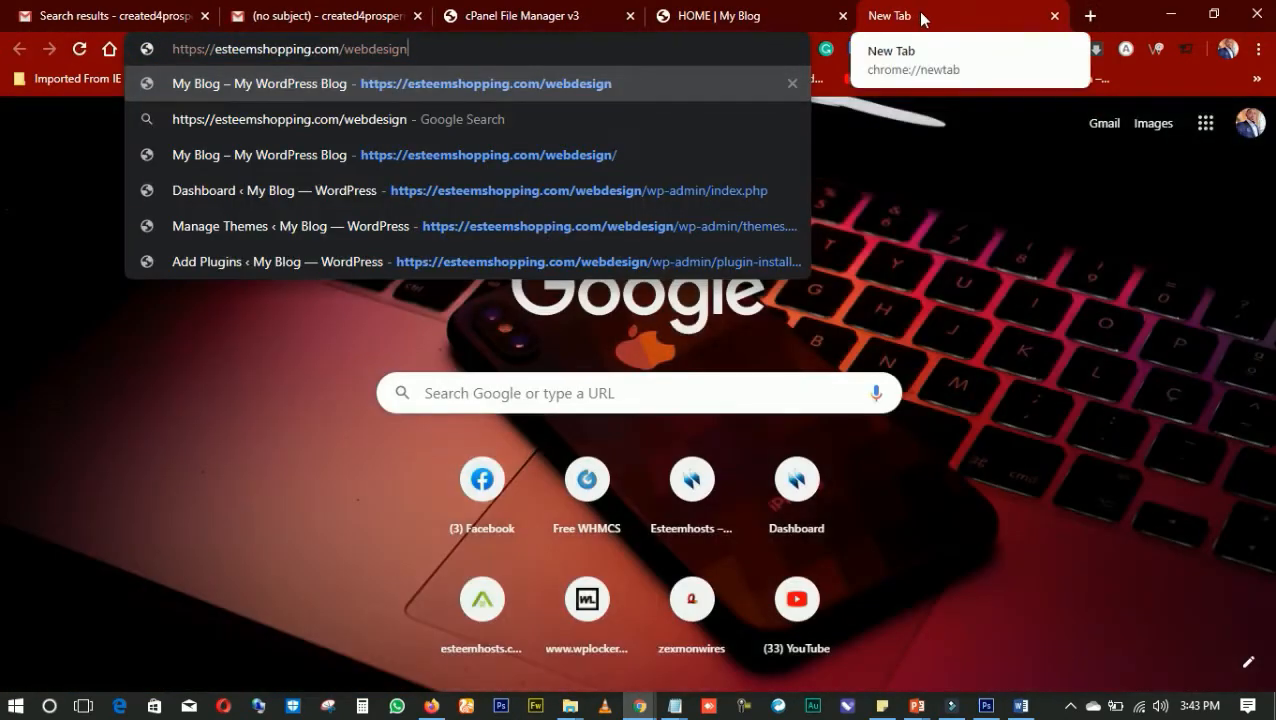
{"action": "type", "text": "/"}
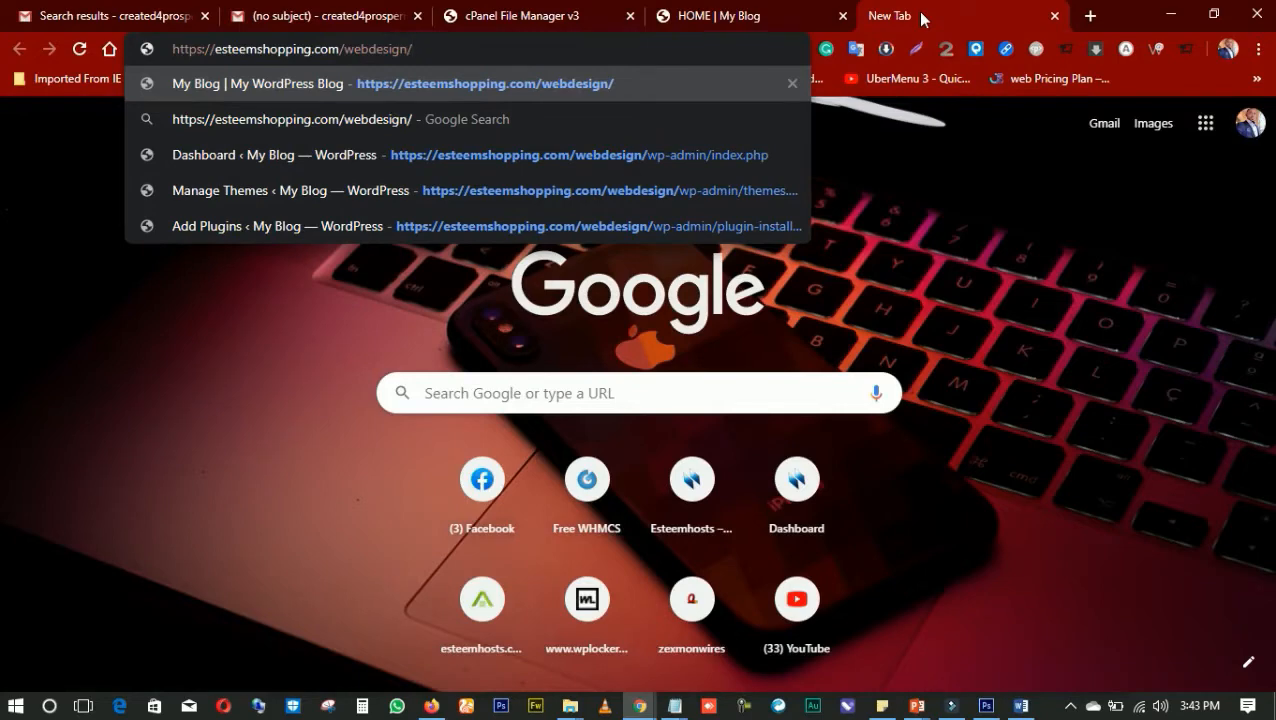
{"action": "type", "text": "WP"}
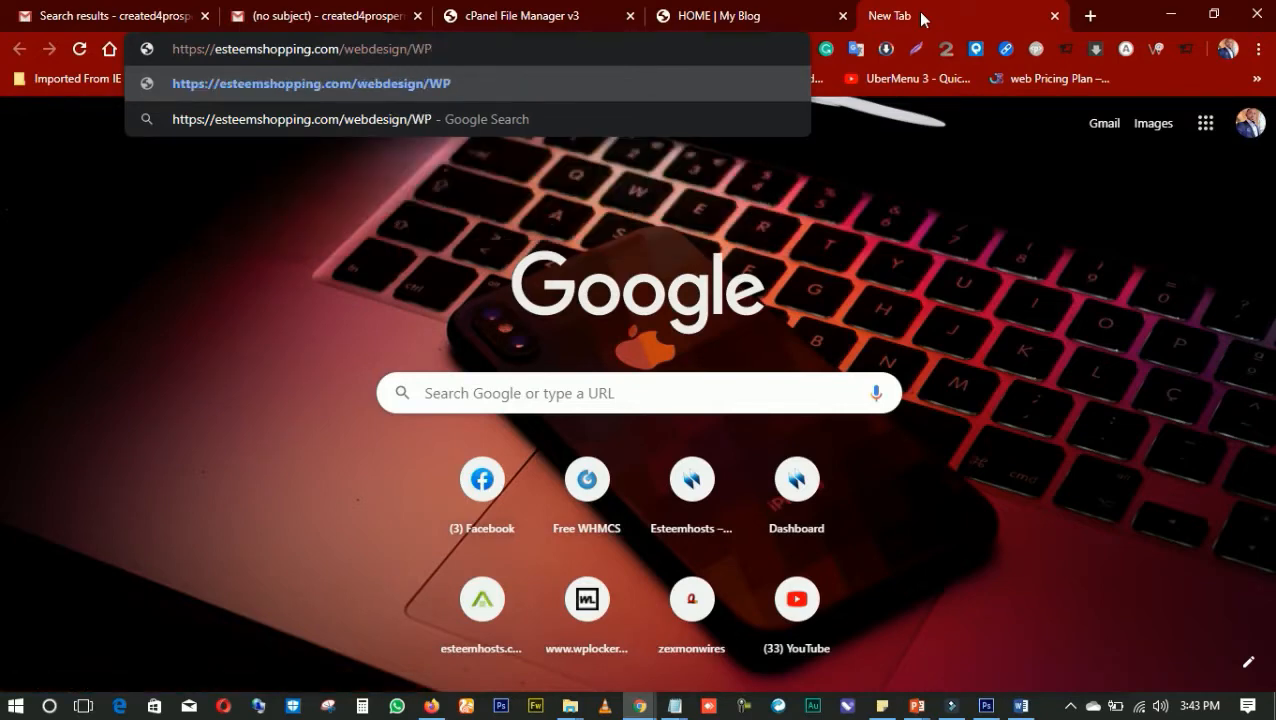
{"action": "key", "text": "BackSpace"}
{"action": "key", "text": "BackSpace"}
{"action": "type", "text": "wp"}
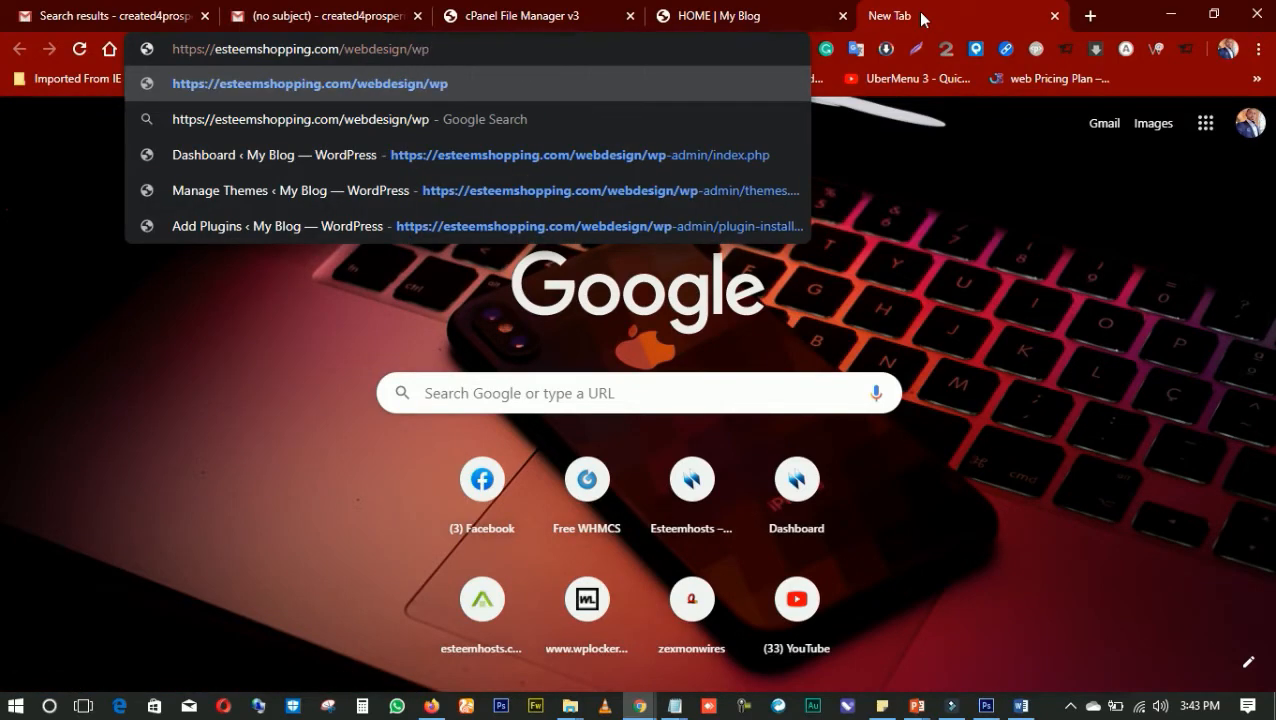
{"action": "type", "text": "-admin"}
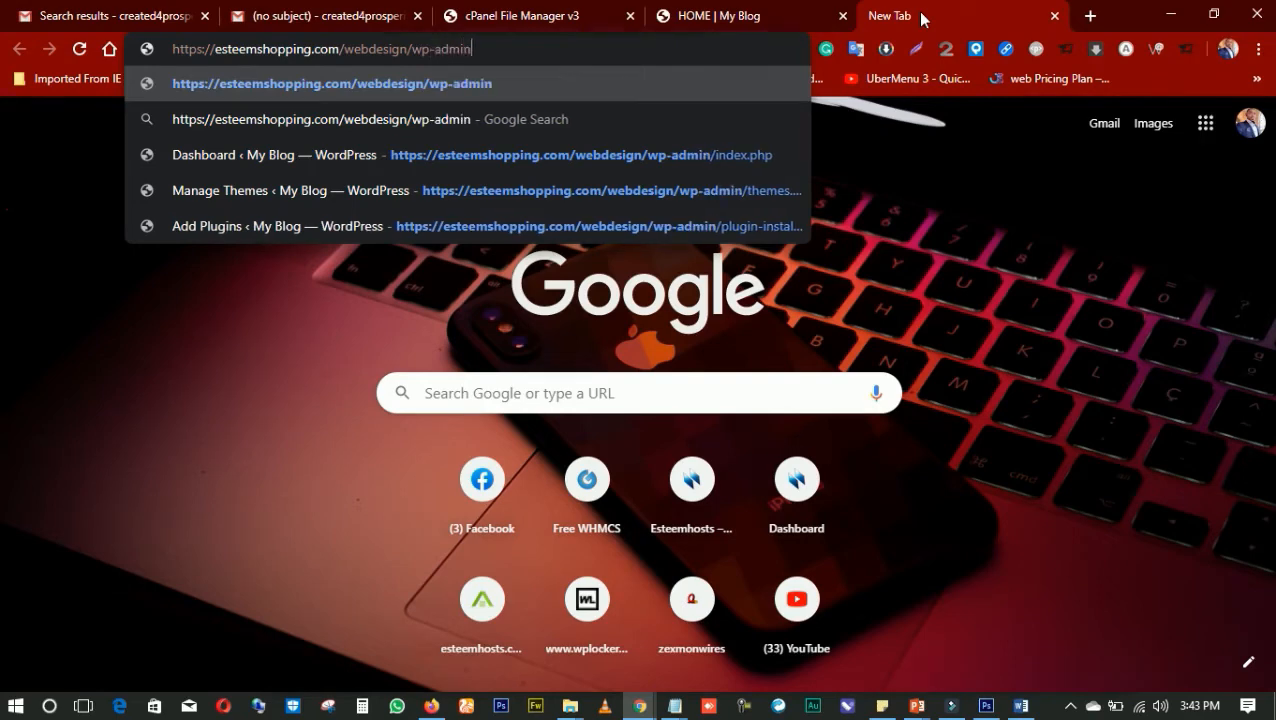
{"action": "key", "text": "Return"}
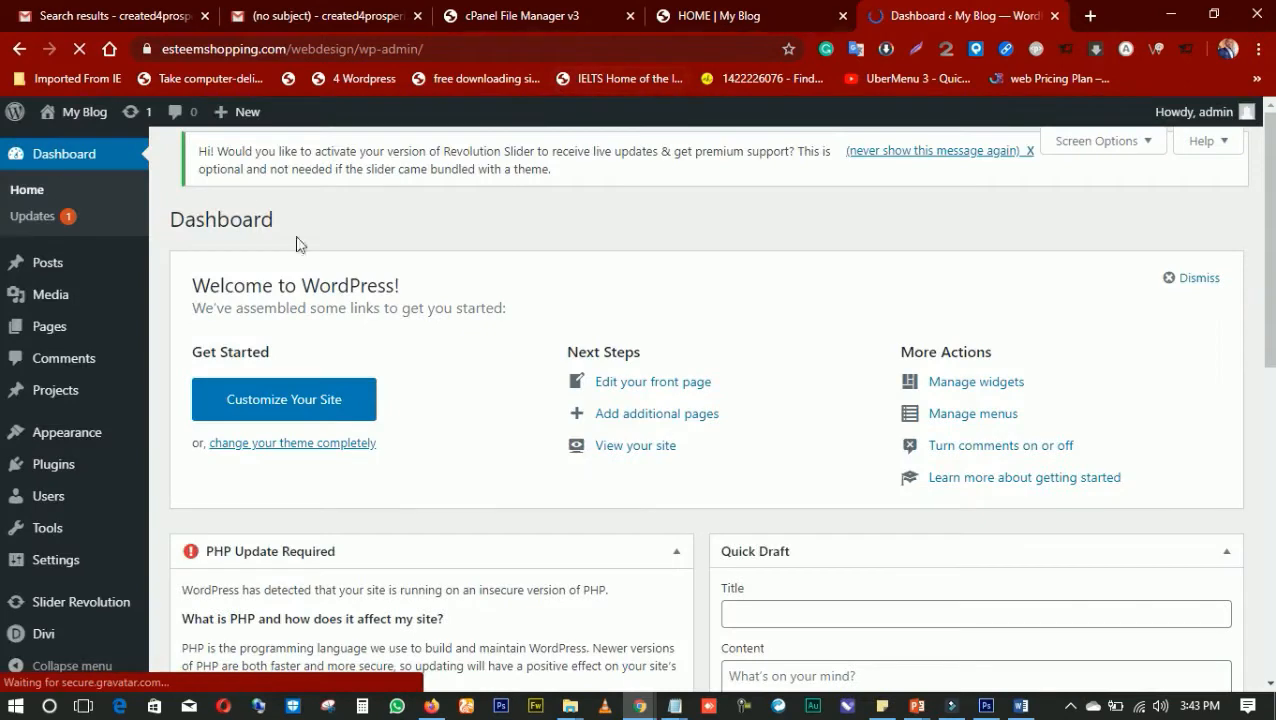
{"action": "mouse_move", "coordinate": [85, 436]}
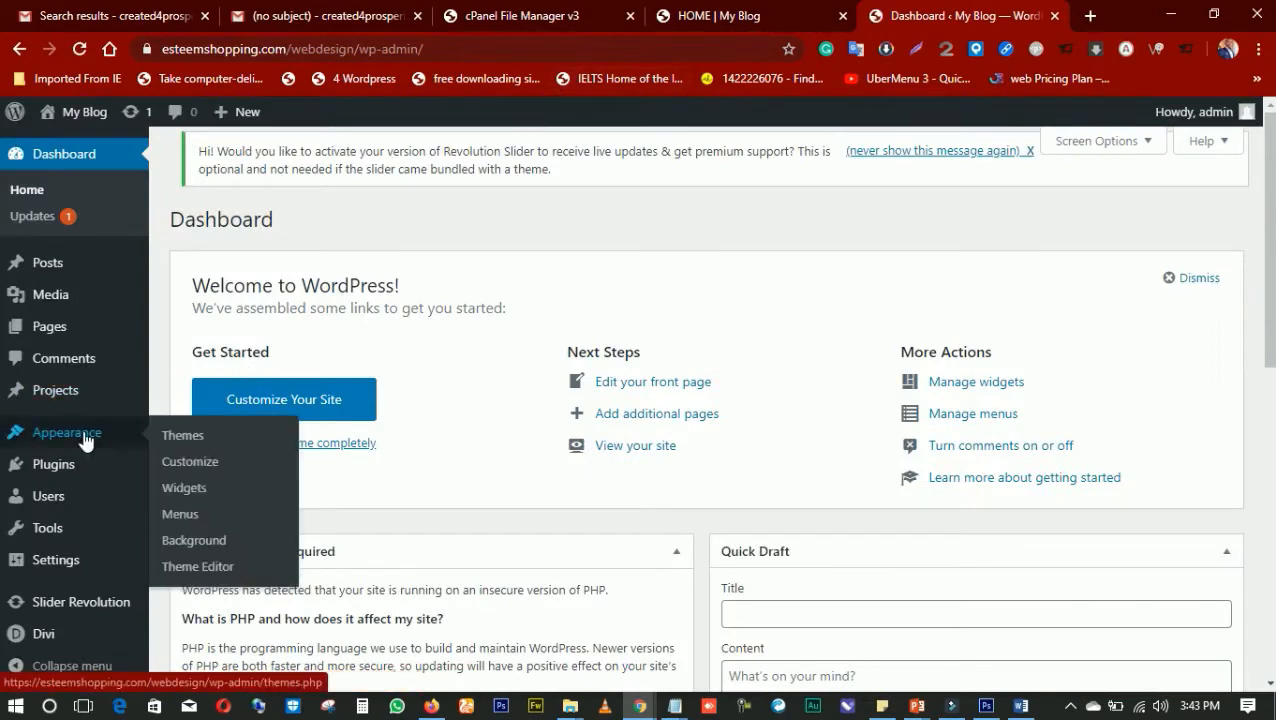
{"action": "left_click", "coordinate": [190, 440]}
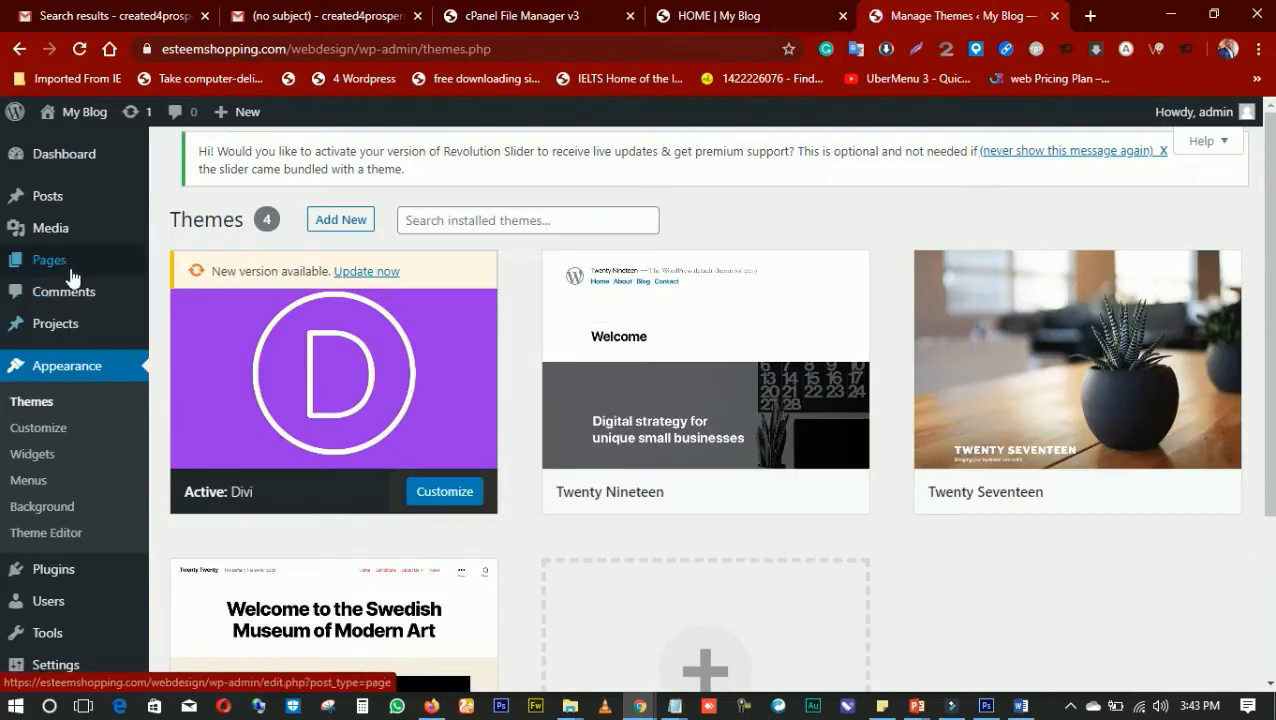
Open the HOME page for editing from the site's pages list and switch it to the Divi Builder
{"action": "mouse_move", "coordinate": [62, 262]}
{"action": "left_click", "coordinate": [180, 264]}
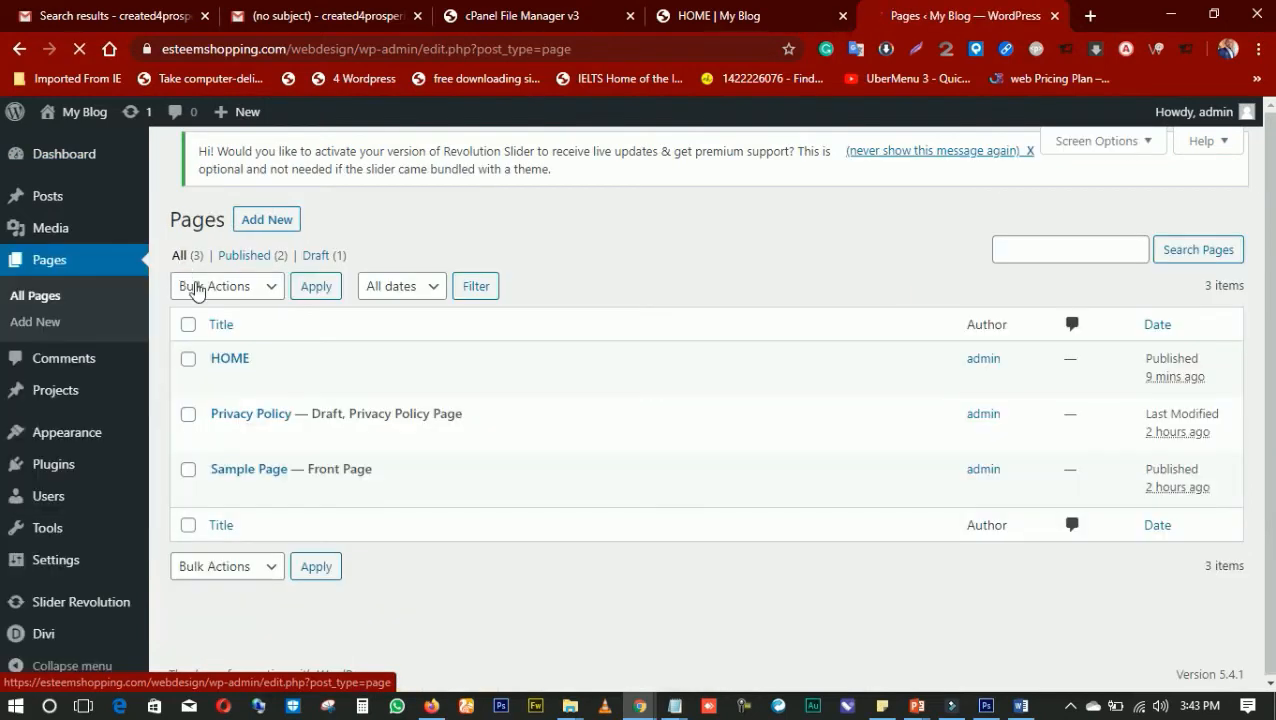
{"action": "left_click", "coordinate": [214, 362]}
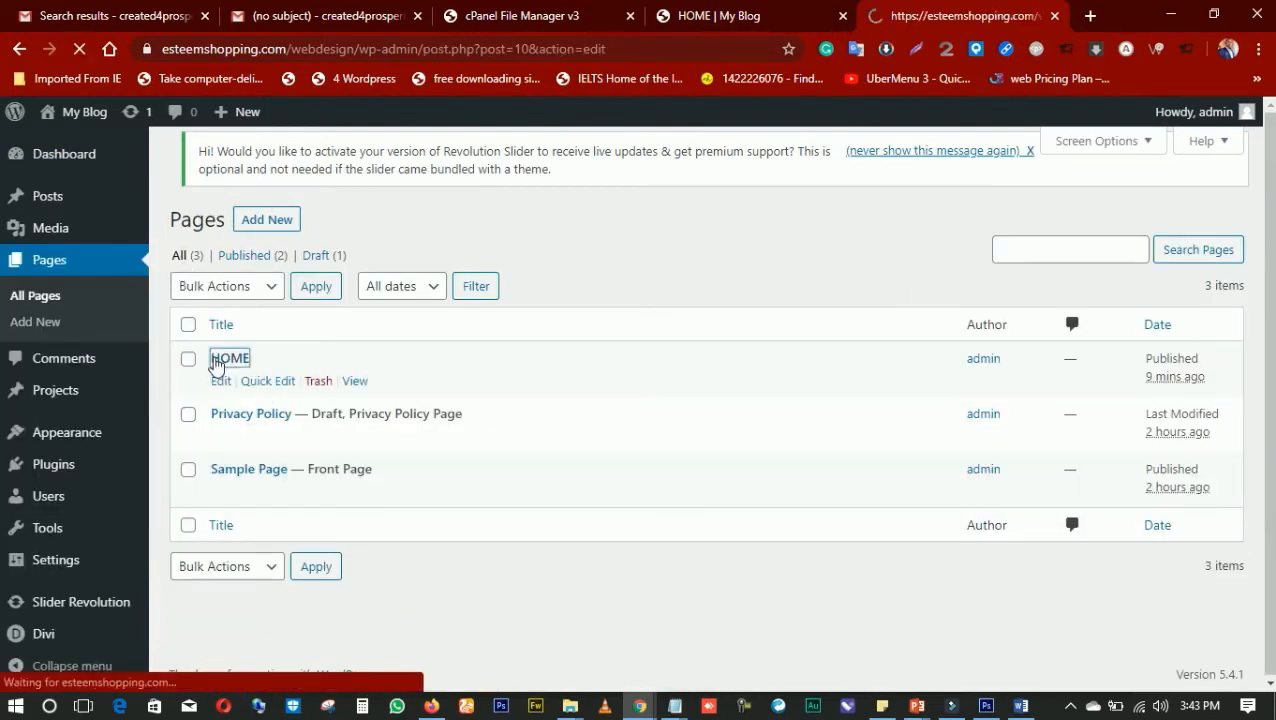
{"action": "scroll", "coordinate": [478, 345], "scroll_direction": "down", "scroll_amount": 2}
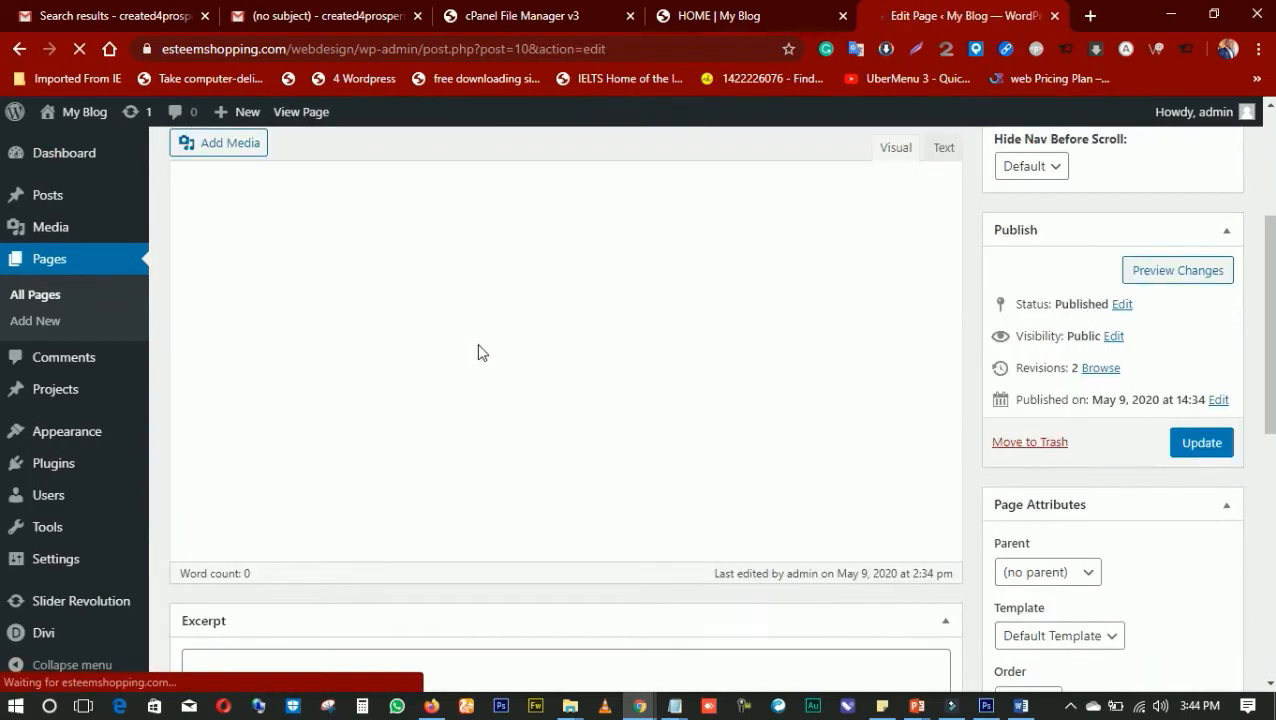
{"action": "scroll", "coordinate": [482, 351], "scroll_direction": "up", "scroll_amount": 3}
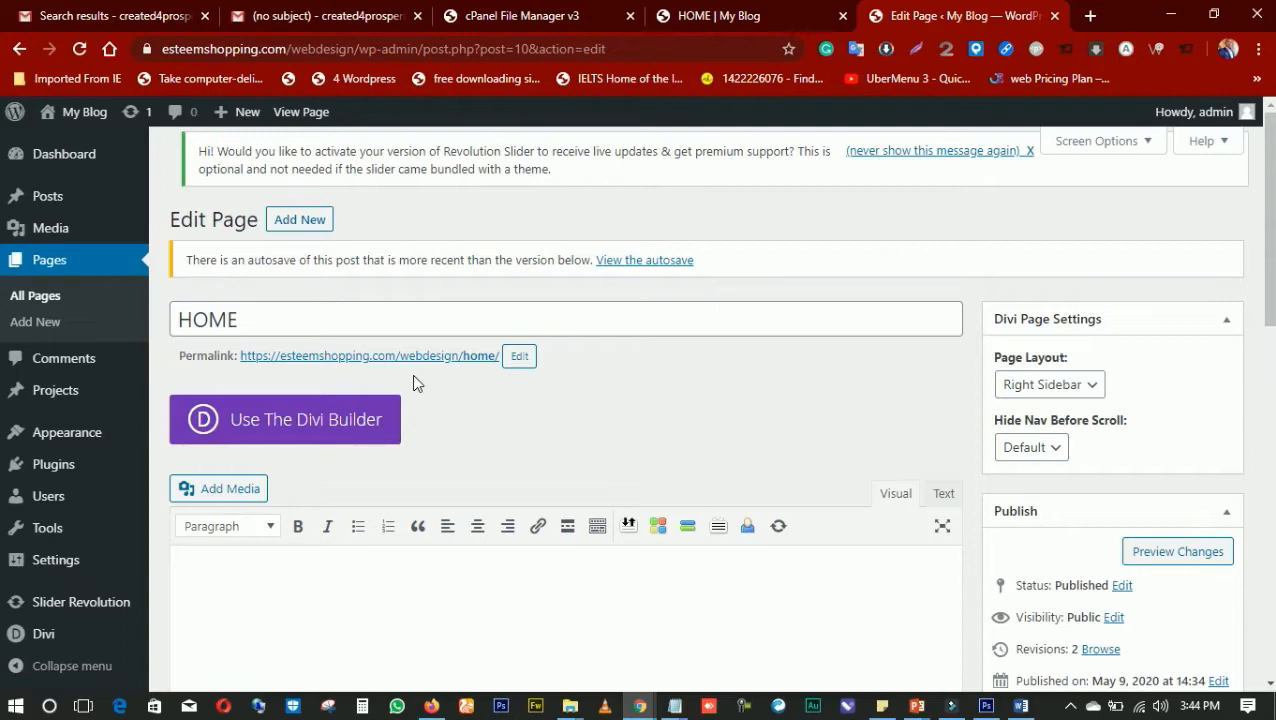
{"action": "left_click", "coordinate": [307, 417]}
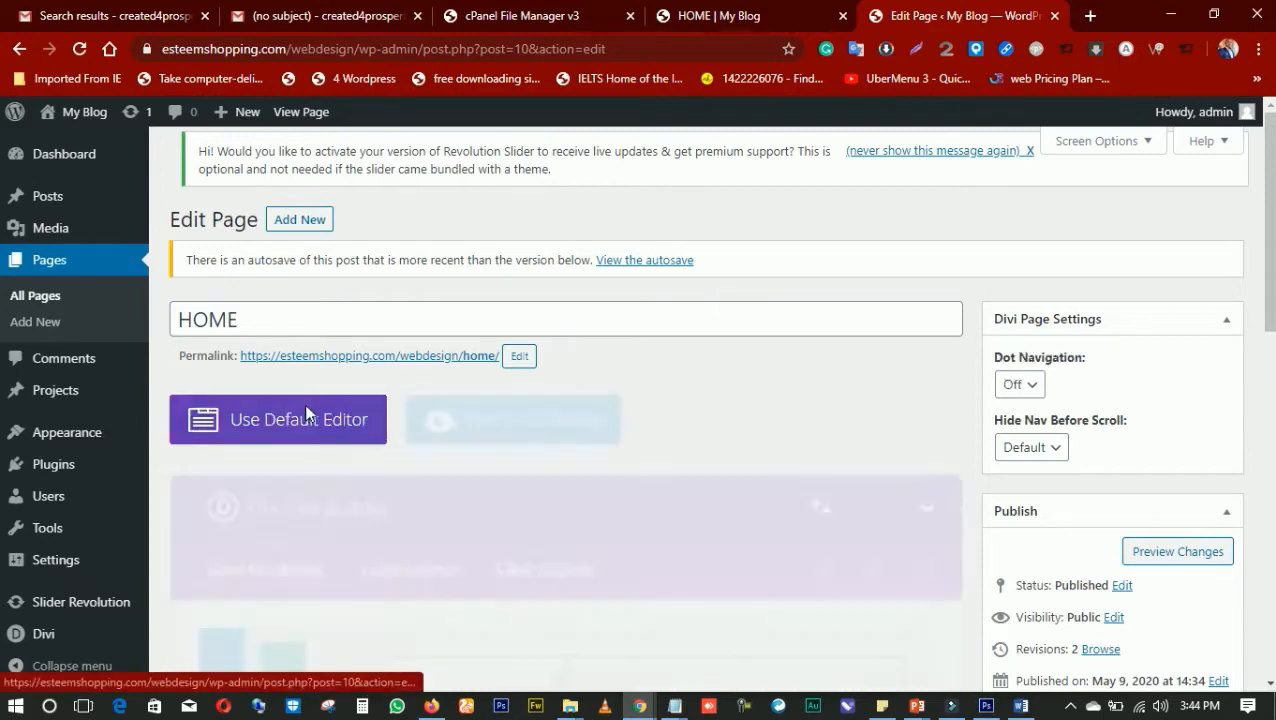
Open the Divi layout library and bring up the SEO Agency layout pack from the premade layouts
{"action": "left_click", "coordinate": [397, 575]}
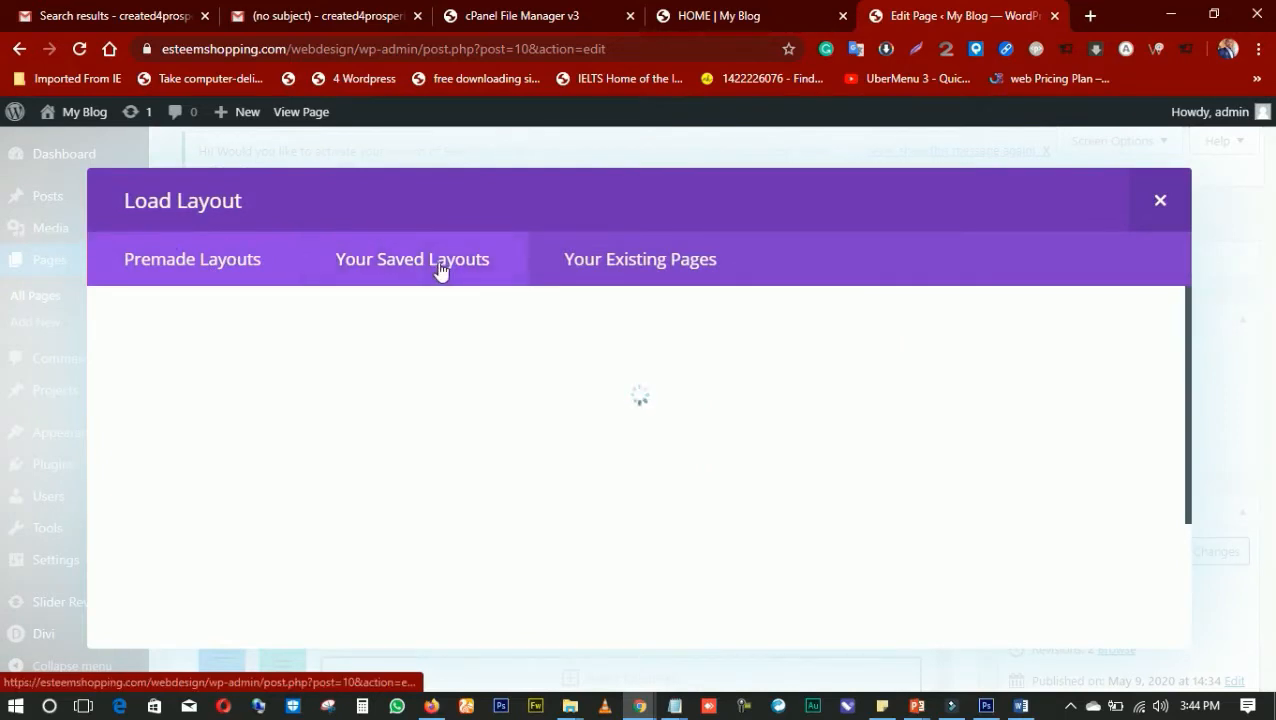
{"action": "scroll", "coordinate": [722, 418], "scroll_direction": "down", "scroll_amount": 2}
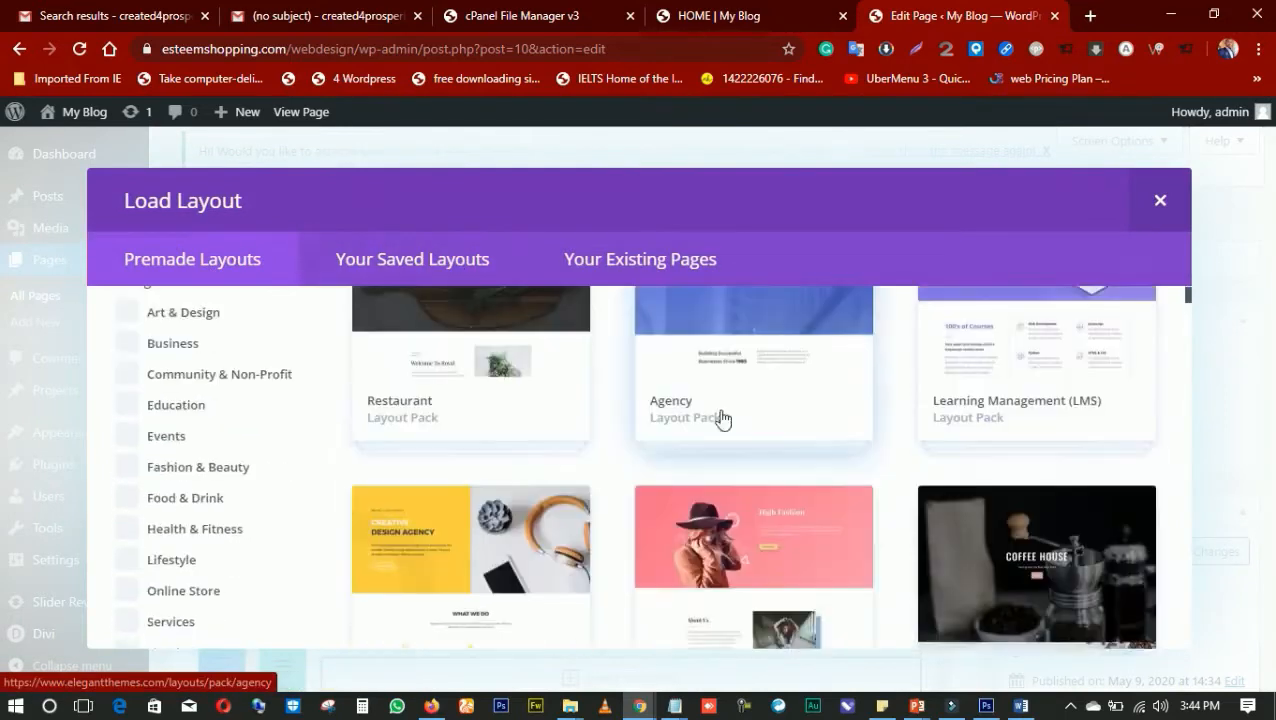
{"action": "scroll", "coordinate": [722, 418], "scroll_direction": "down", "scroll_amount": 10}
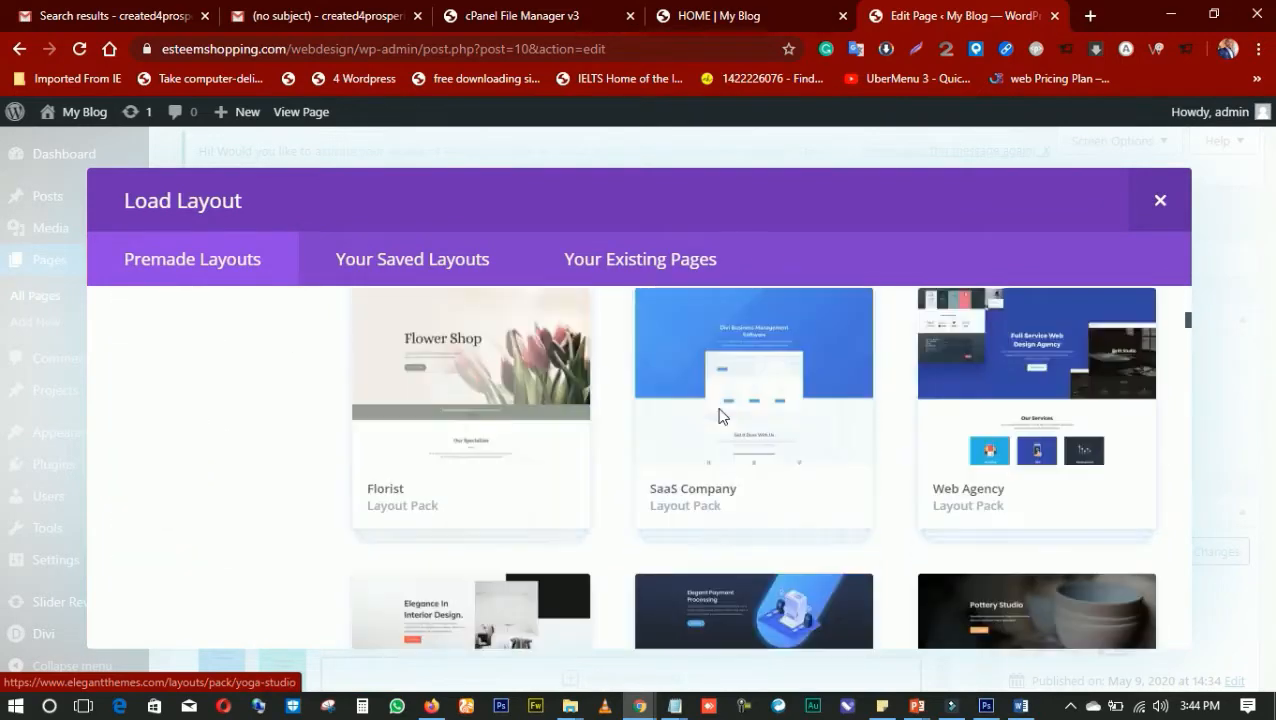
{"action": "scroll", "coordinate": [722, 418], "scroll_direction": "down", "scroll_amount": 7}
{"action": "scroll", "coordinate": [481, 418], "scroll_direction": "up", "scroll_amount": 1}
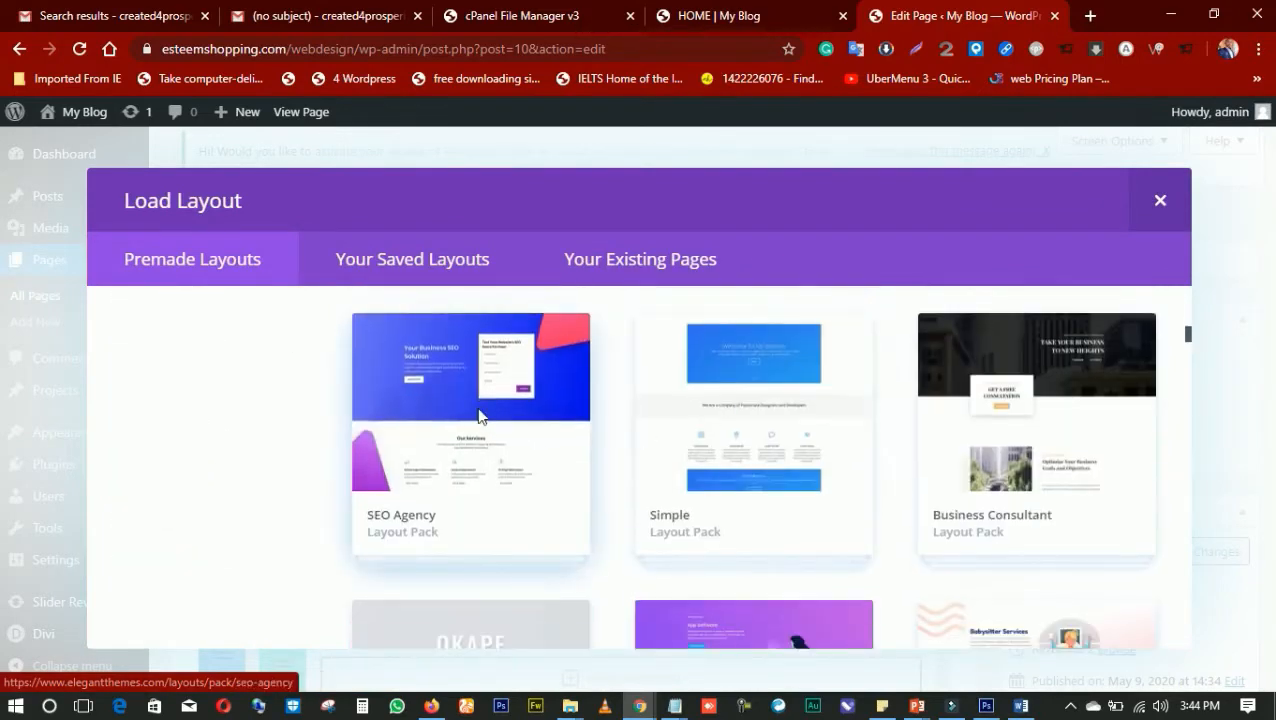
{"action": "left_click", "coordinate": [478, 416]}
{"action": "scroll", "coordinate": [869, 410], "scroll_direction": "down", "scroll_amount": 2}
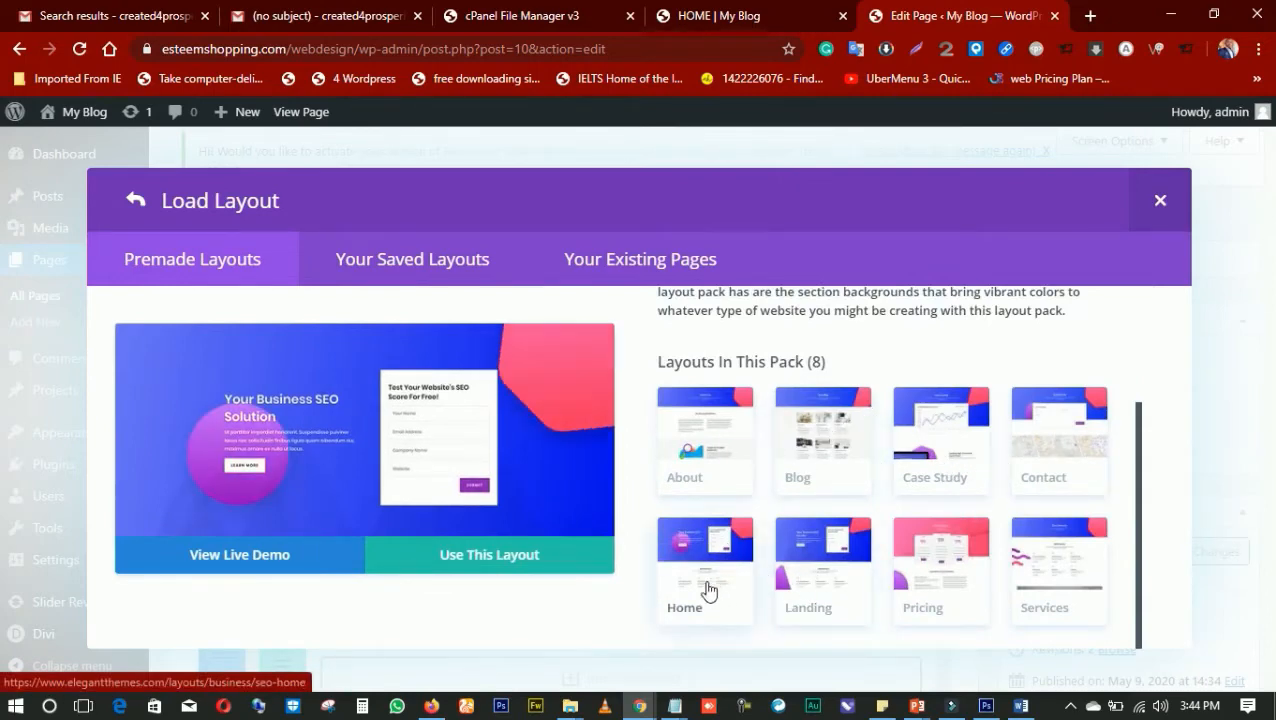
Examine the sections in the previews of the SEO Agency pack's Landing and Home layouts
{"action": "scroll", "coordinate": [405, 435], "scroll_direction": "down", "scroll_amount": 5}
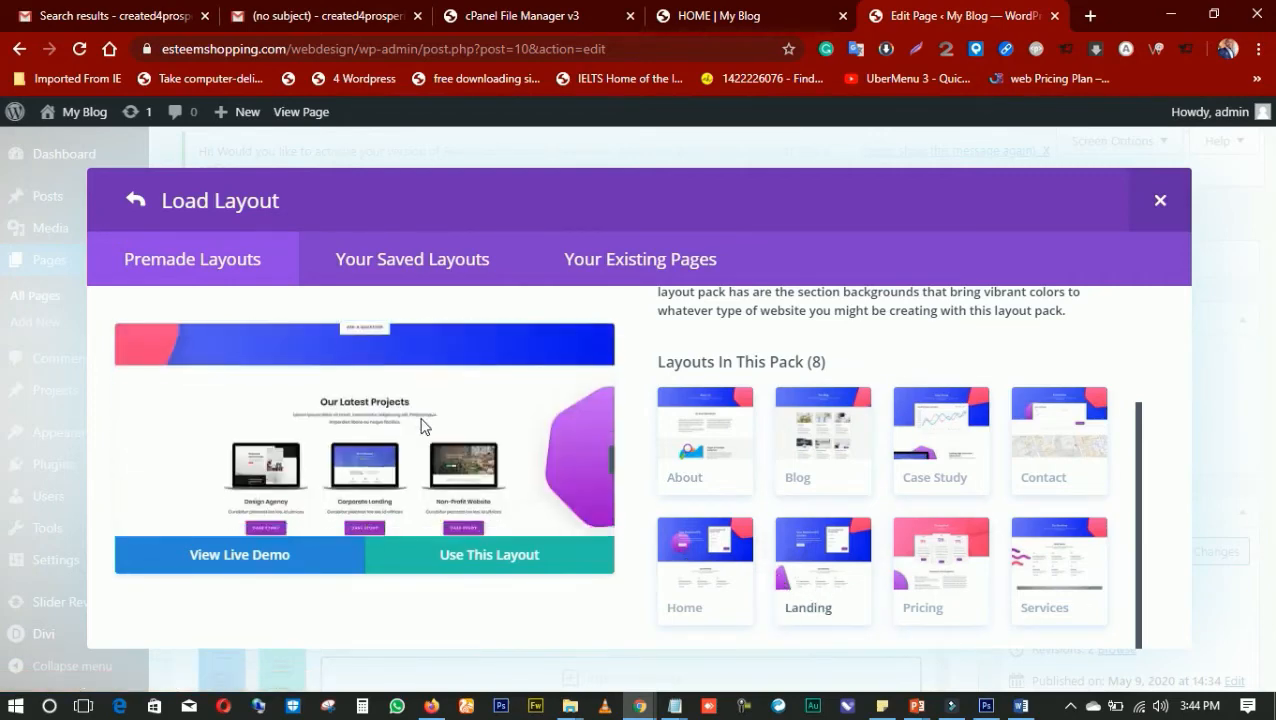
{"action": "scroll", "coordinate": [420, 420], "scroll_direction": "down", "scroll_amount": 4}
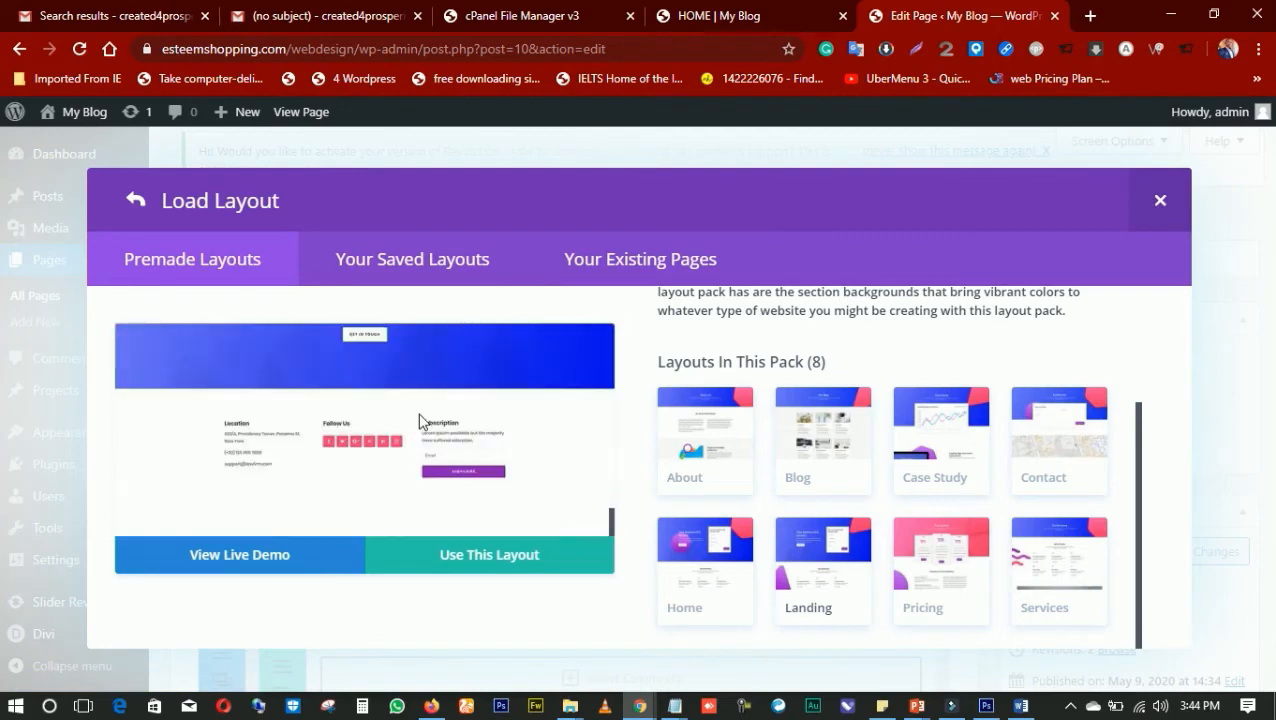
{"action": "left_click", "coordinate": [689, 553]}
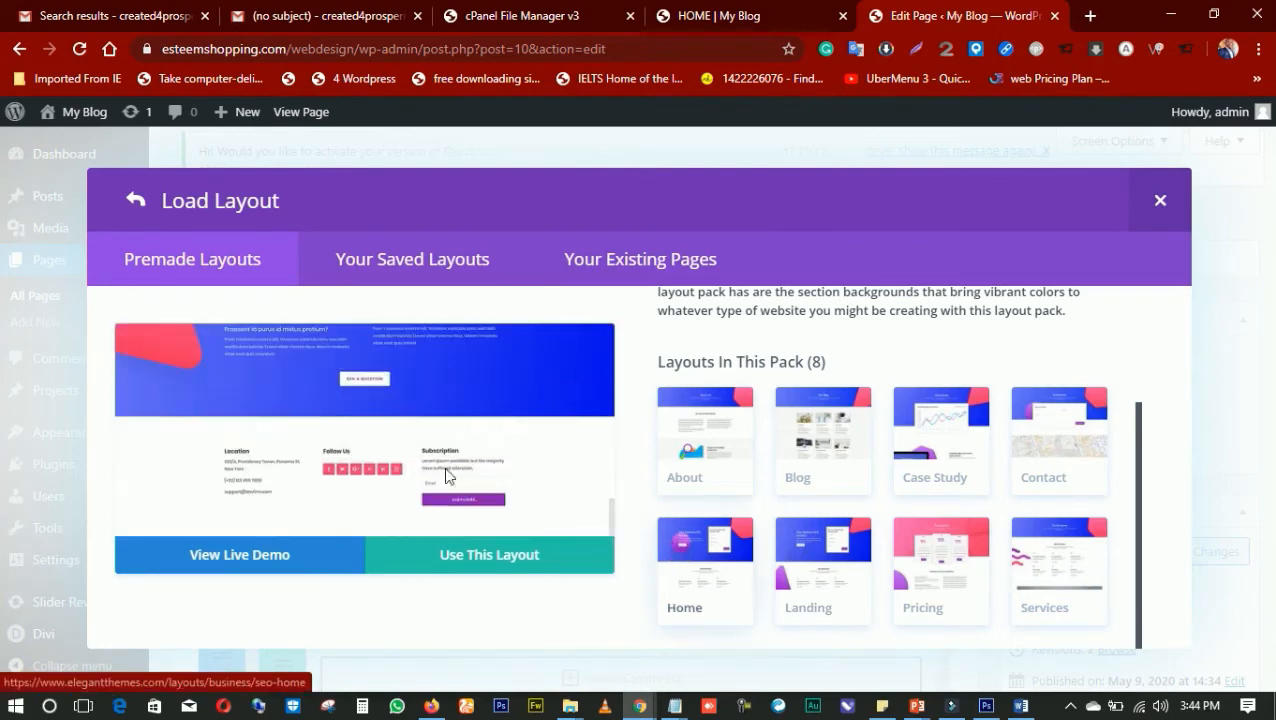
{"action": "scroll", "coordinate": [363, 437], "scroll_direction": "up", "scroll_amount": 2}
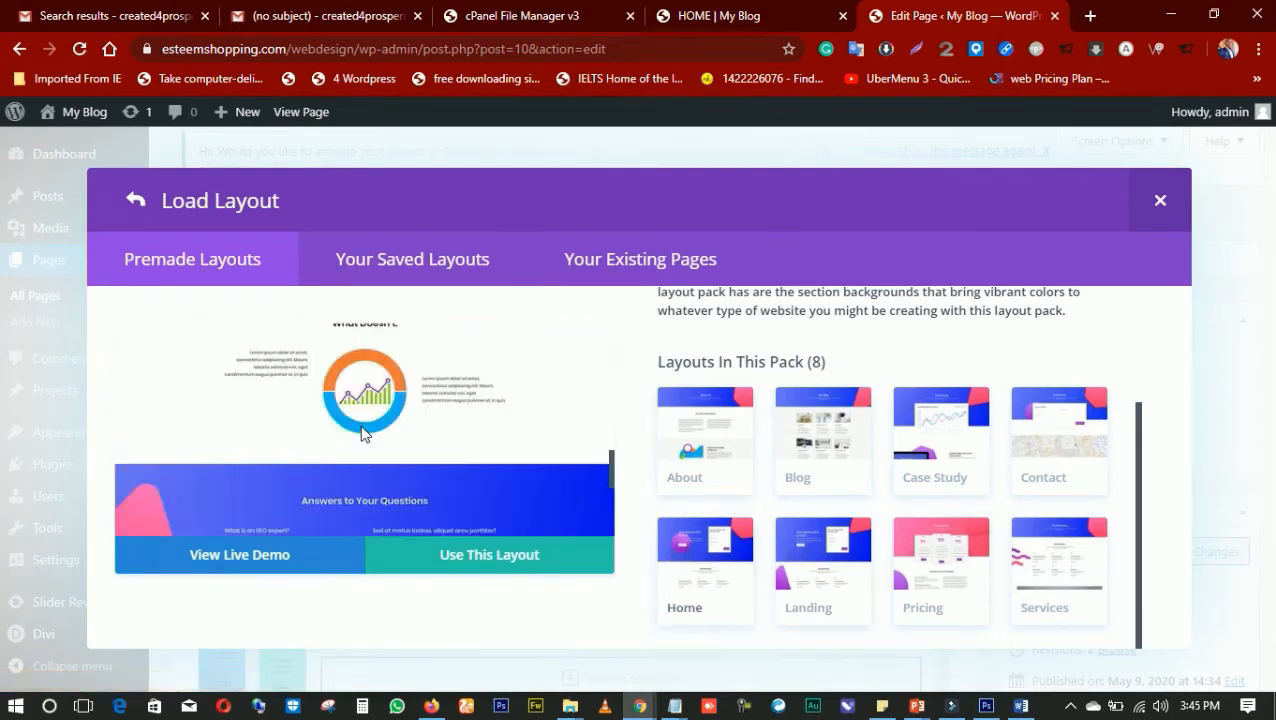
{"action": "scroll", "coordinate": [363, 432], "scroll_direction": "up", "scroll_amount": 4}
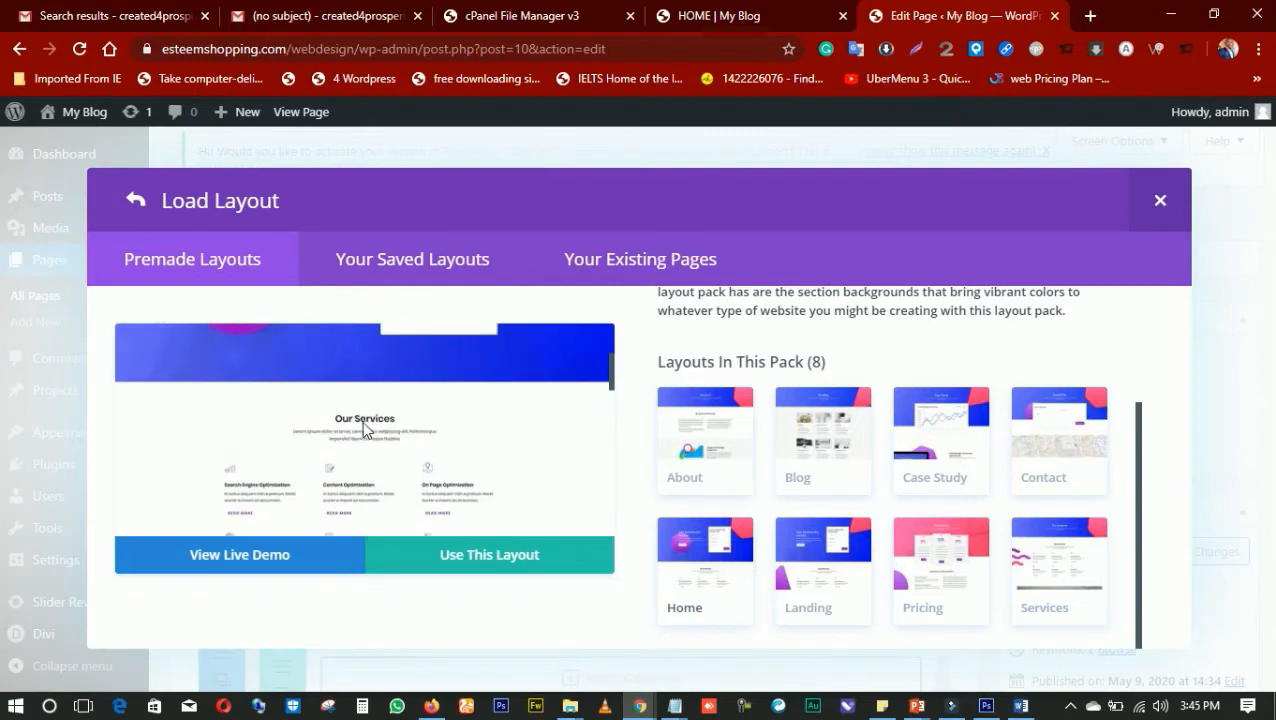
{"action": "scroll", "coordinate": [366, 425], "scroll_direction": "up", "scroll_amount": 3}
{"action": "scroll", "coordinate": [478, 424], "scroll_direction": "down", "scroll_amount": 5}
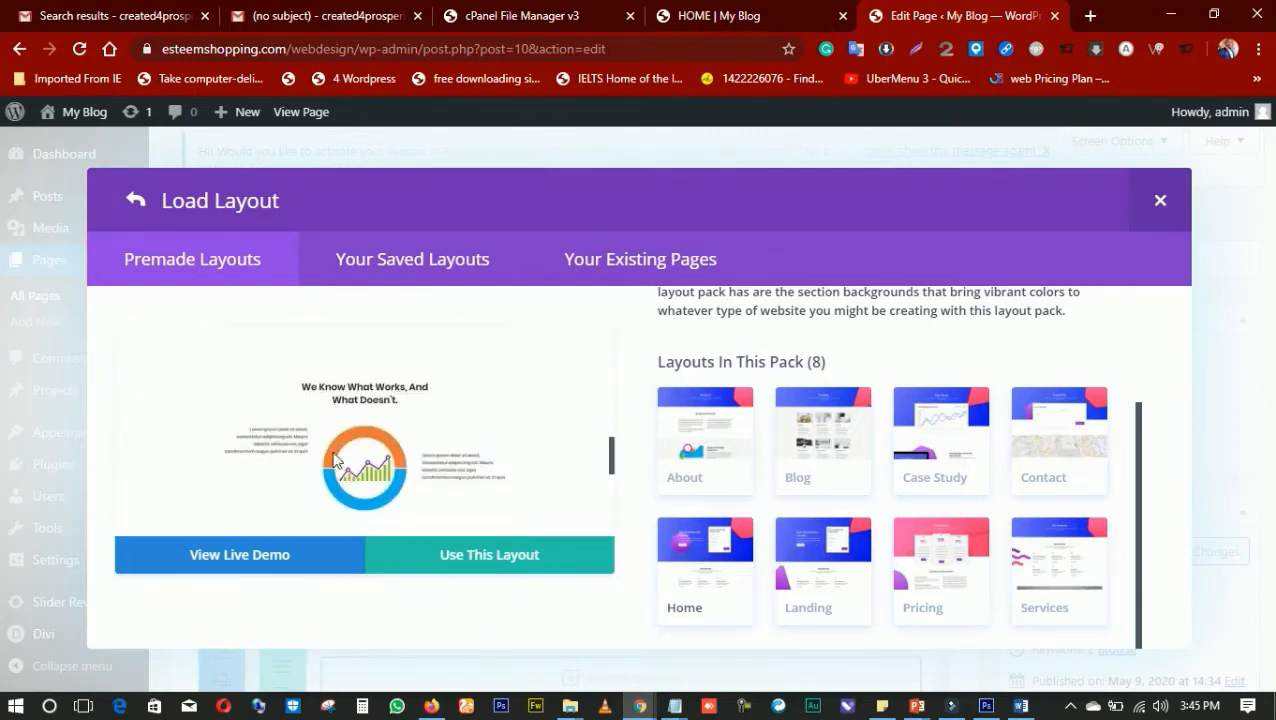
{"action": "scroll", "coordinate": [320, 440], "scroll_direction": "up", "scroll_amount": 2}
{"action": "scroll", "coordinate": [304, 438], "scroll_direction": "up", "scroll_amount": 2}
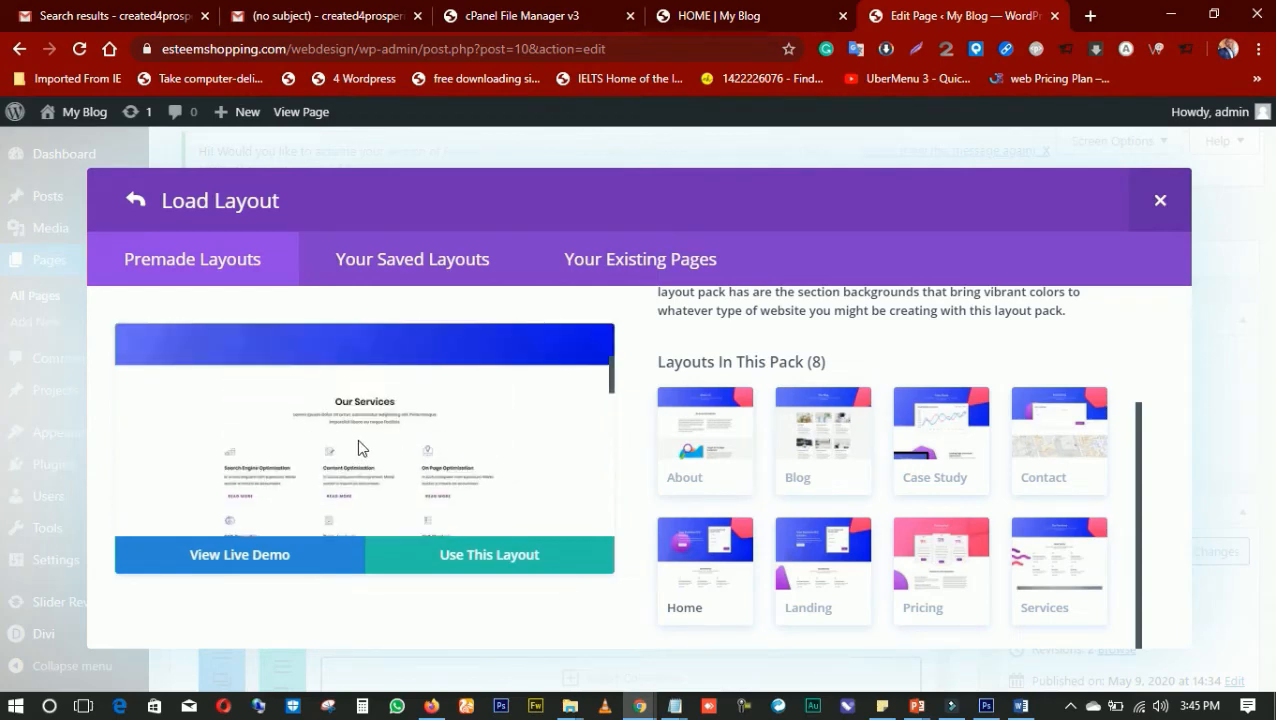
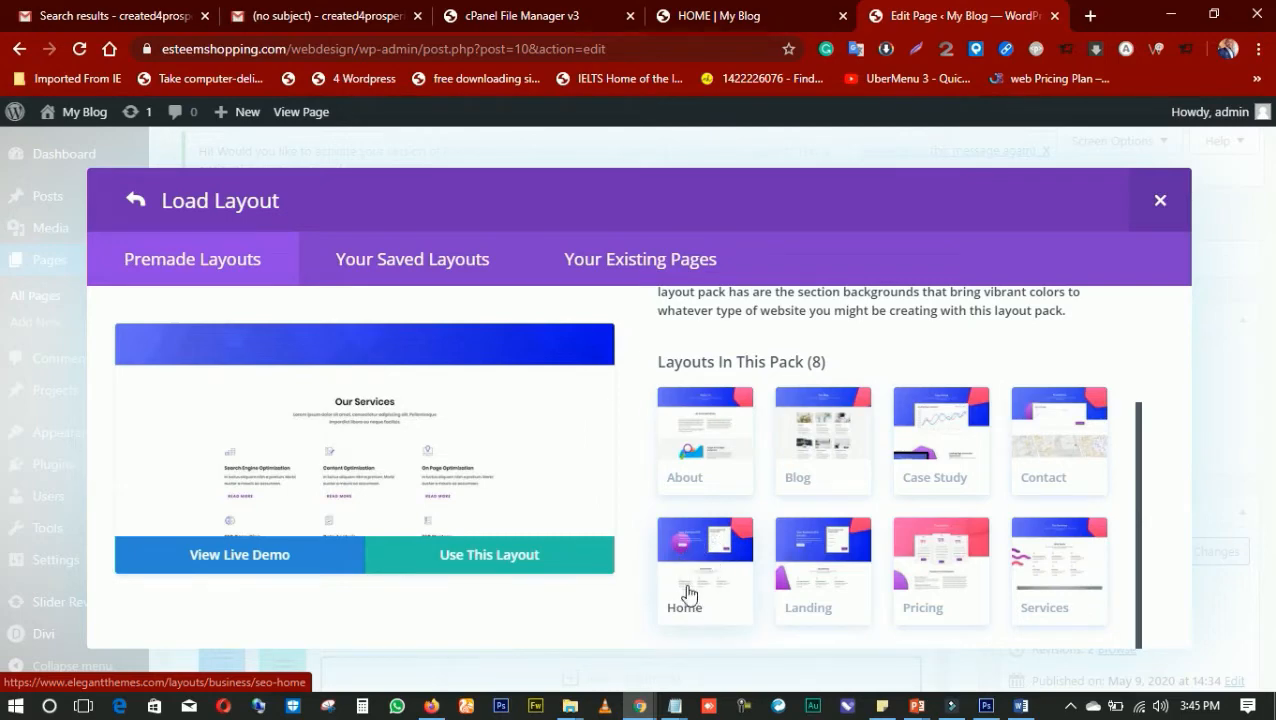
Apply the Home layout from the SEO Agency pack to the HOME page and update the published page
{"action": "left_click", "coordinate": [520, 558]}
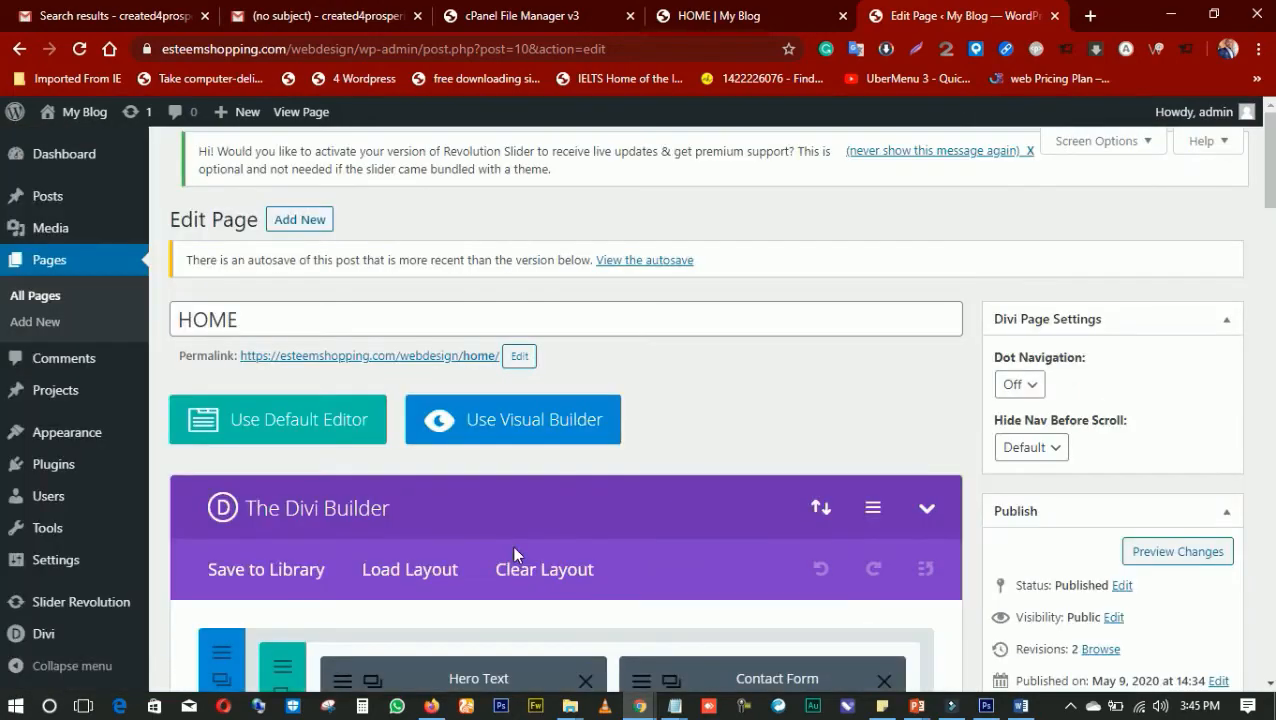
{"action": "scroll", "coordinate": [511, 544], "scroll_direction": "down", "scroll_amount": 3}
{"action": "scroll", "coordinate": [549, 529], "scroll_direction": "up", "scroll_amount": 3}
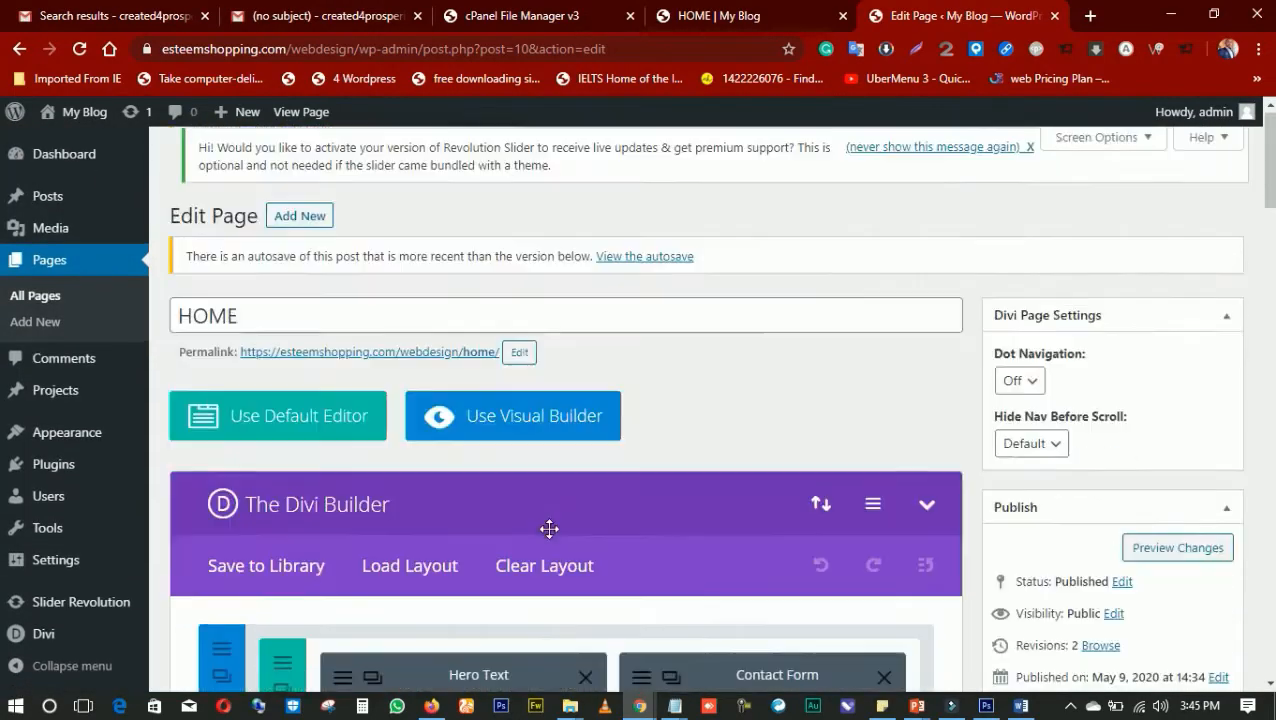
{"action": "scroll", "coordinate": [549, 529], "scroll_direction": "down", "scroll_amount": 4}
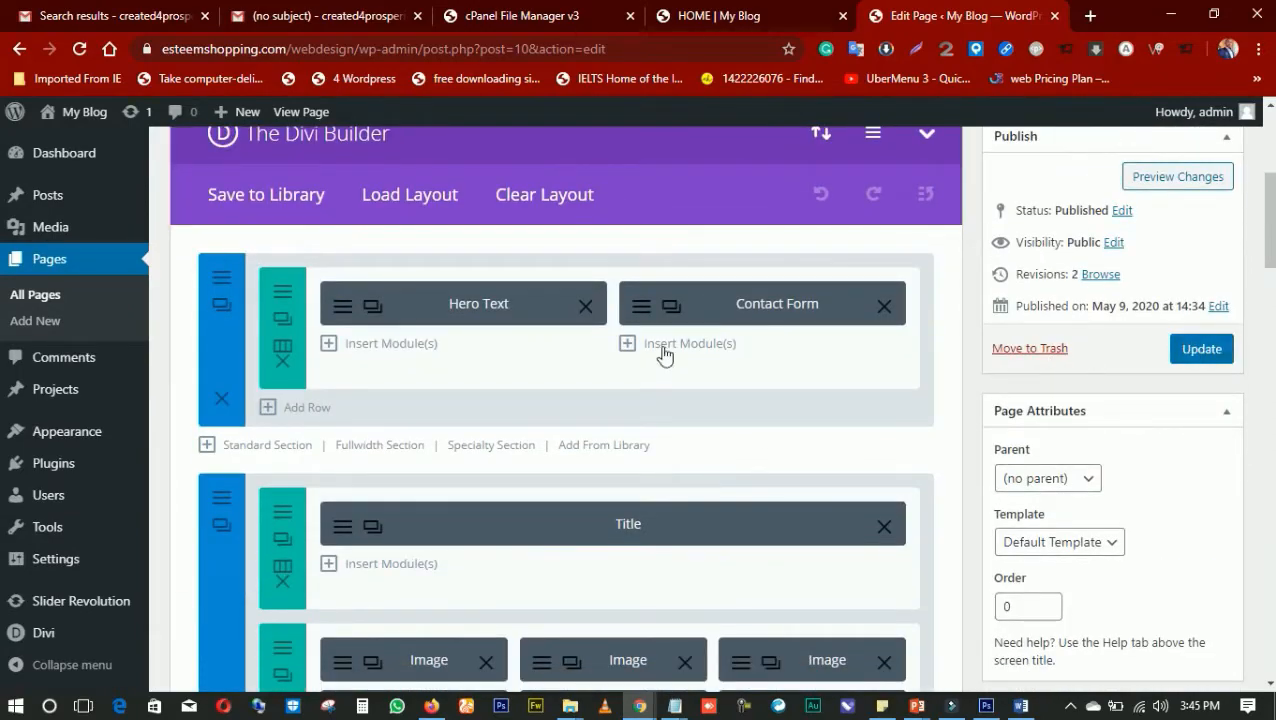
{"action": "scroll", "coordinate": [650, 362], "scroll_direction": "down", "scroll_amount": 10}
{"action": "scroll", "coordinate": [638, 370], "scroll_direction": "up", "scroll_amount": 13}
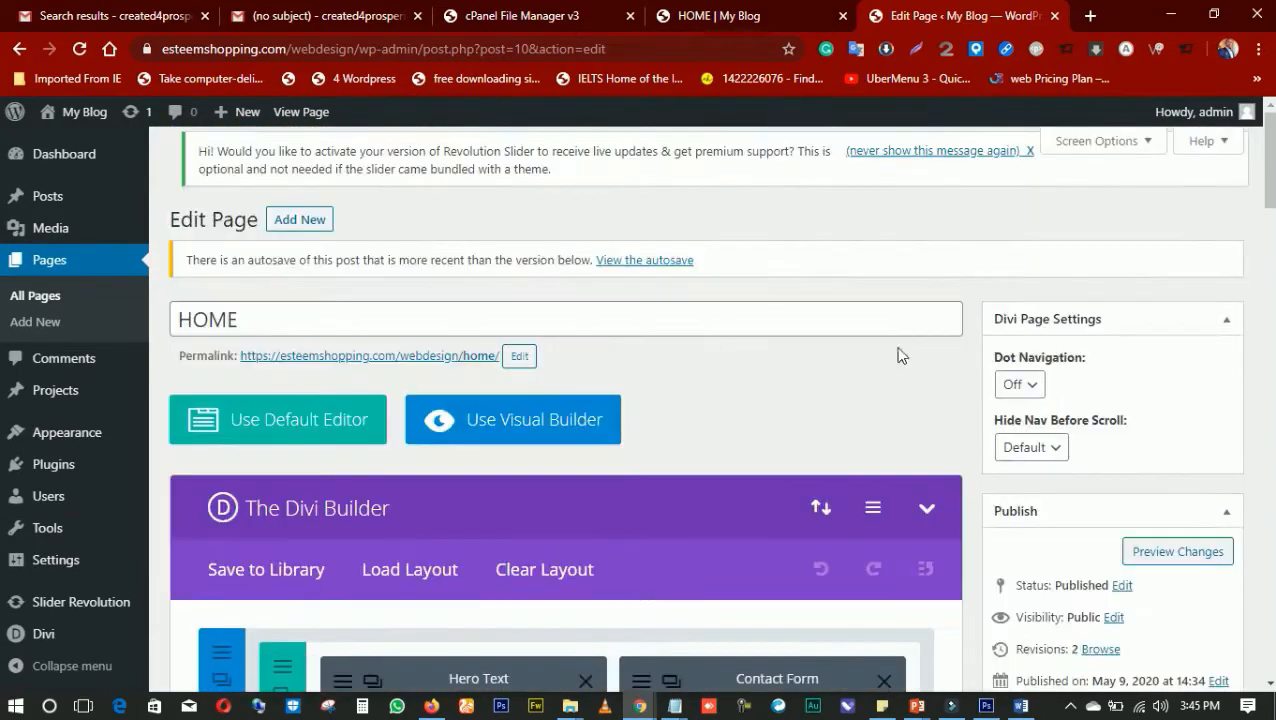
{"action": "scroll", "coordinate": [1125, 504], "scroll_direction": "down", "scroll_amount": 3}
{"action": "left_click", "coordinate": [1204, 448]}
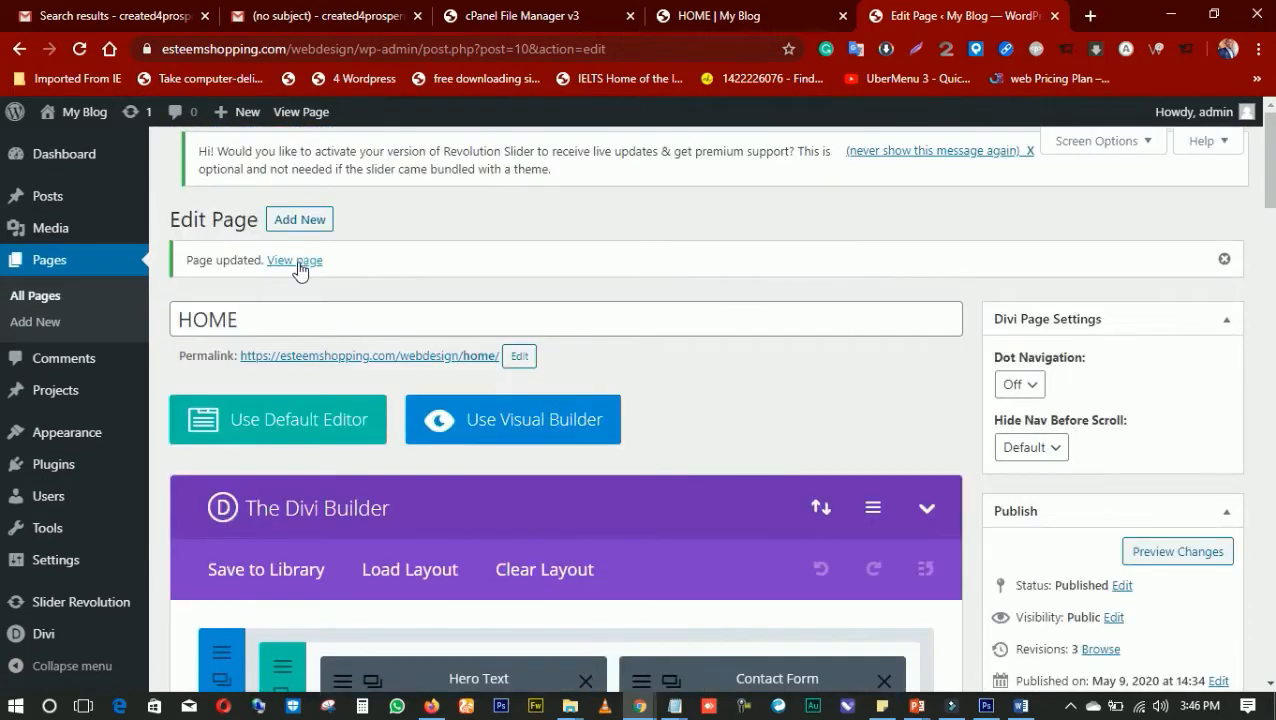
Open the updated HOME page in a new tab and examine its sections from the hero area to the footer
{"action": "right_click", "coordinate": [306, 263]}
{"action": "left_click", "coordinate": [330, 276]}
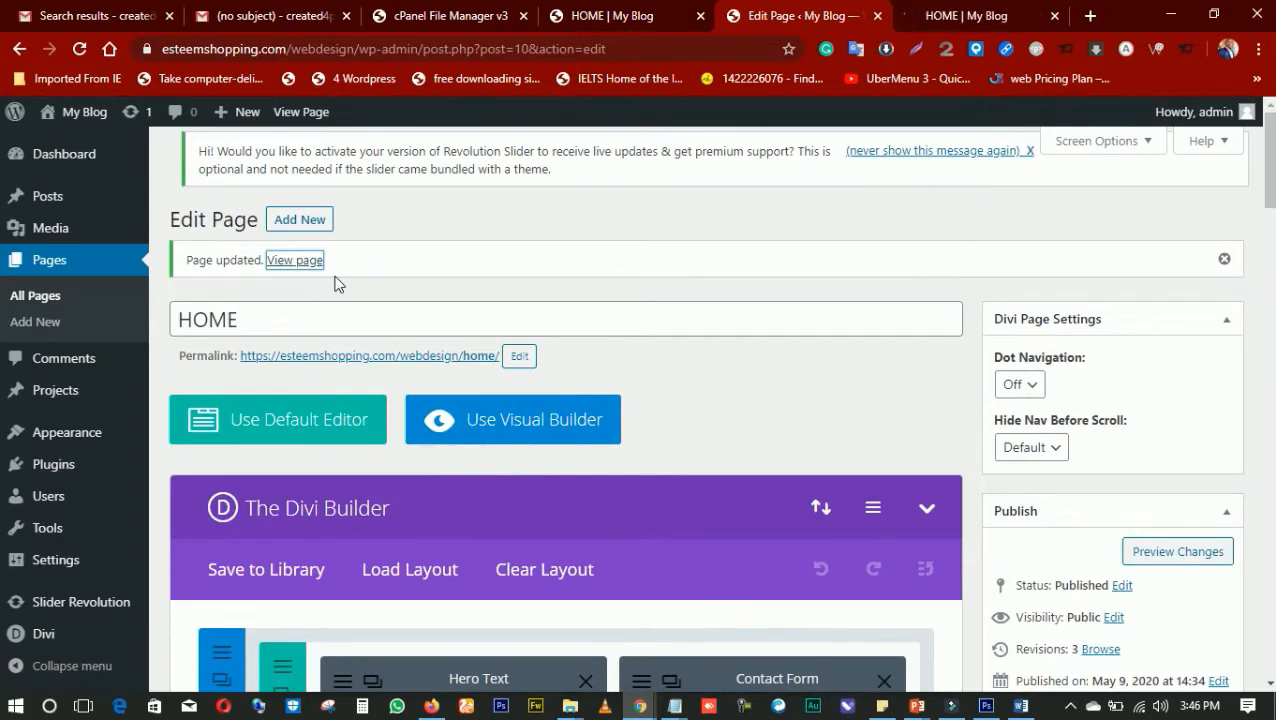
{"action": "key", "text": "ctrl+Tab"}
{"action": "scroll", "coordinate": [363, 303], "scroll_direction": "down", "scroll_amount": 6}
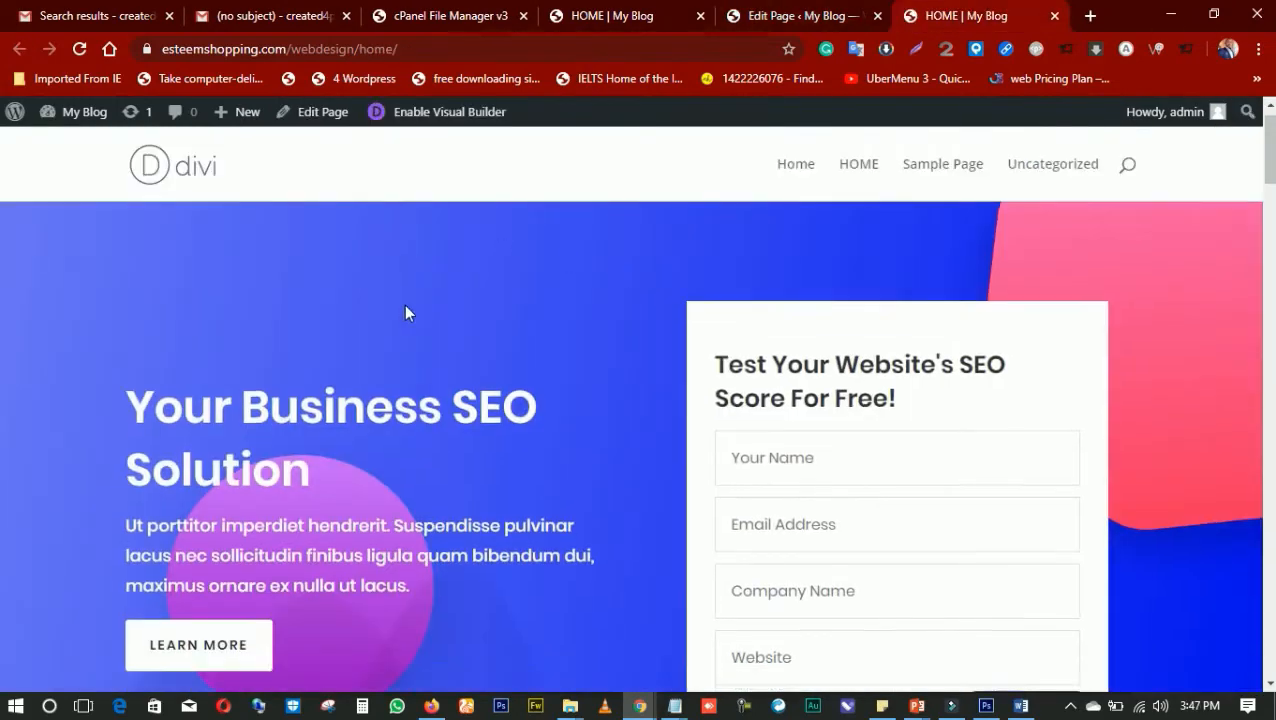
{"action": "scroll", "coordinate": [420, 318], "scroll_direction": "down", "scroll_amount": 4}
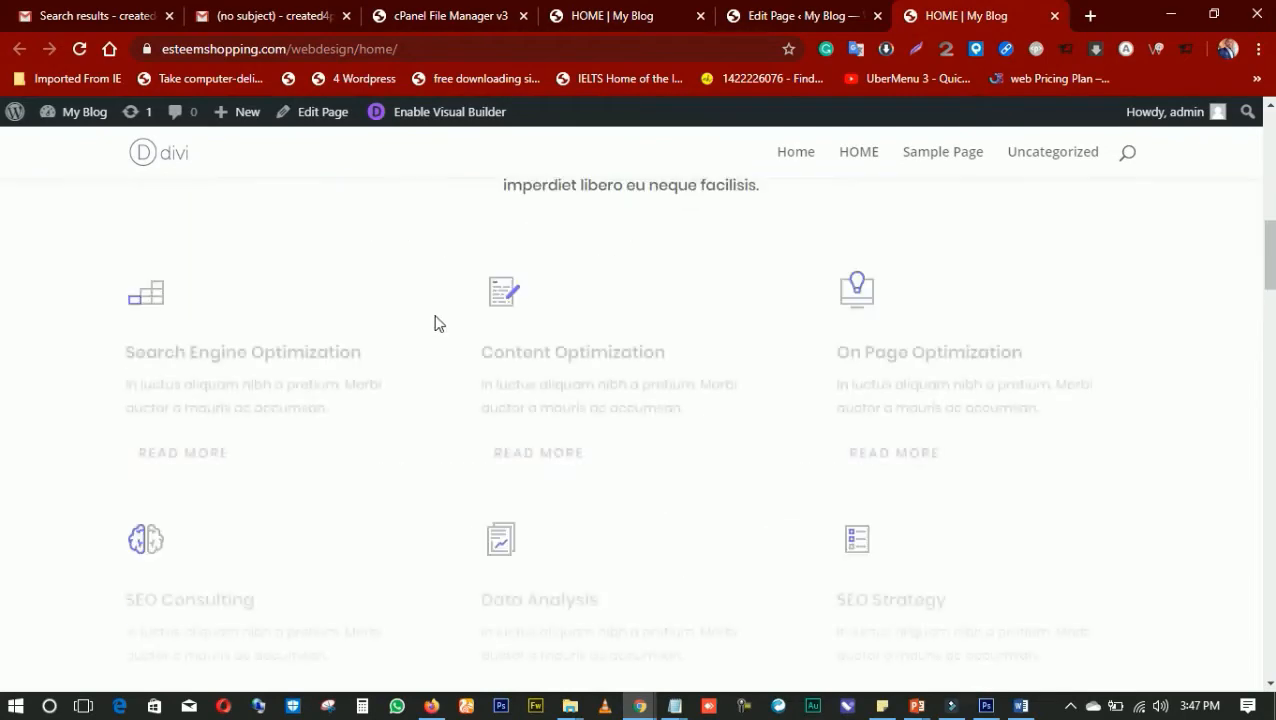
{"action": "scroll", "coordinate": [436, 320], "scroll_direction": "up", "scroll_amount": 9}
{"action": "left_click", "coordinate": [399, 48]}
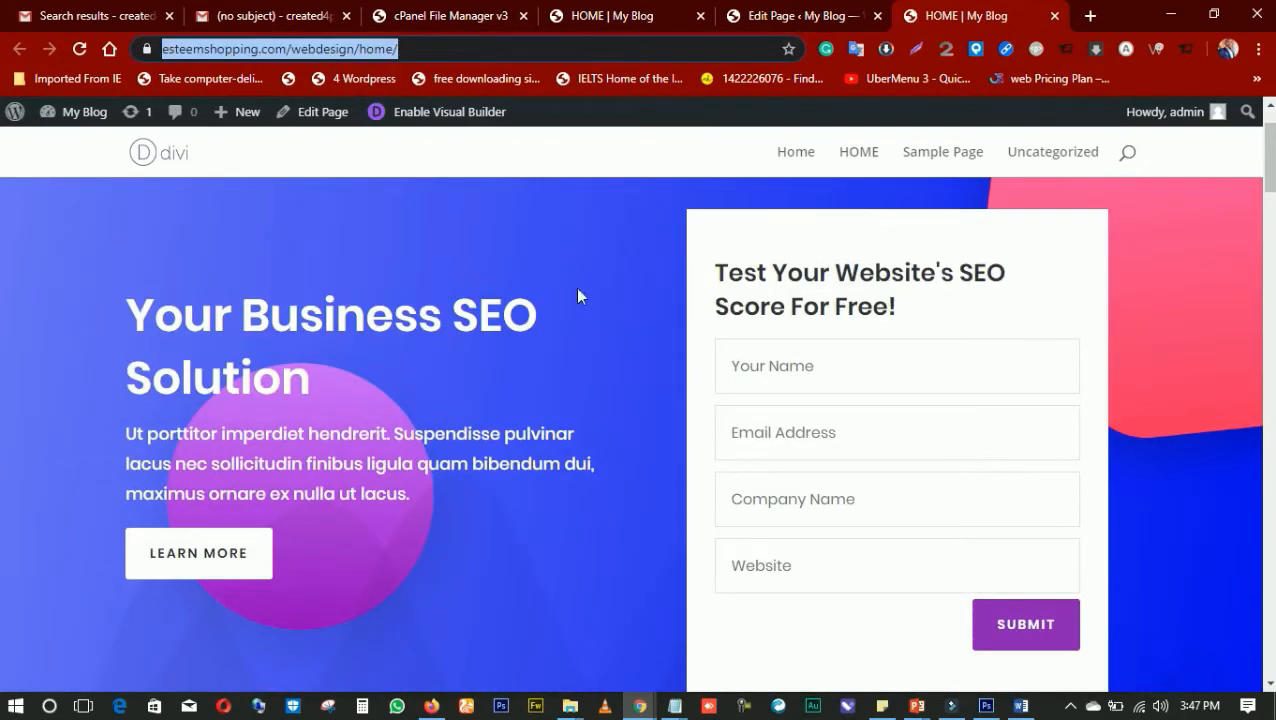
{"action": "scroll", "coordinate": [621, 293], "scroll_direction": "down", "scroll_amount": 10}
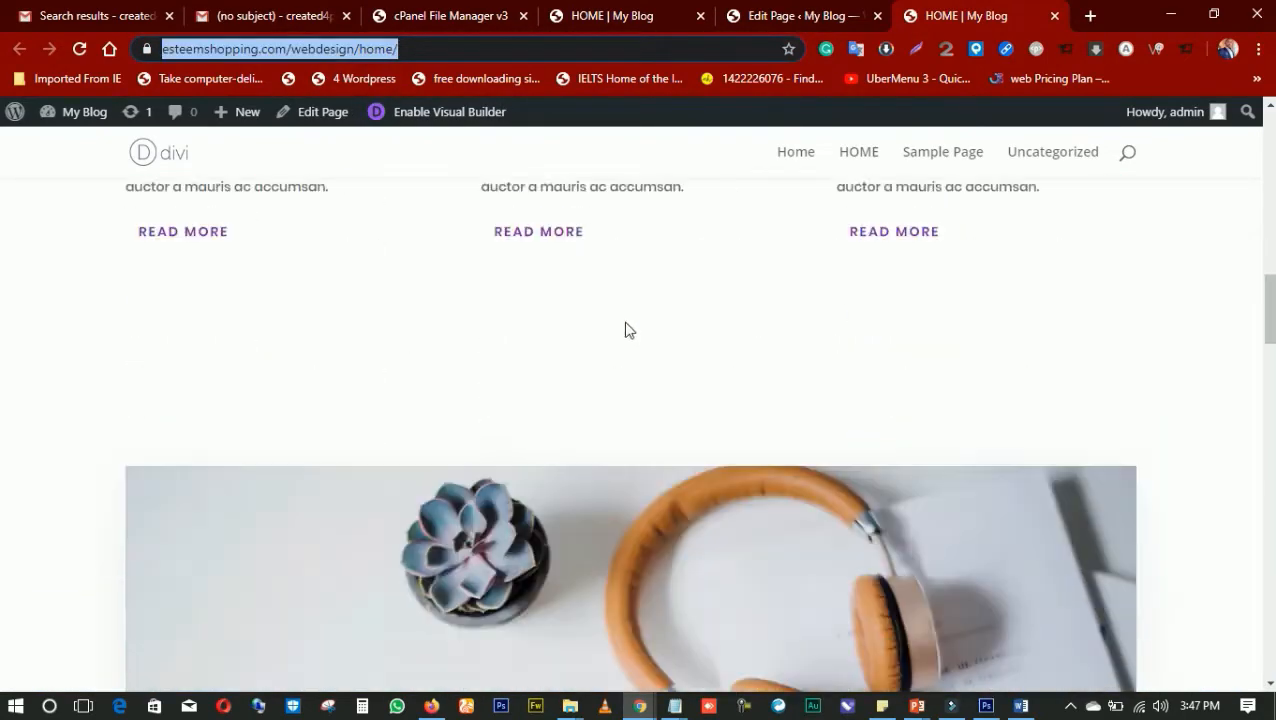
{"action": "scroll", "coordinate": [633, 345], "scroll_direction": "down", "scroll_amount": 15}
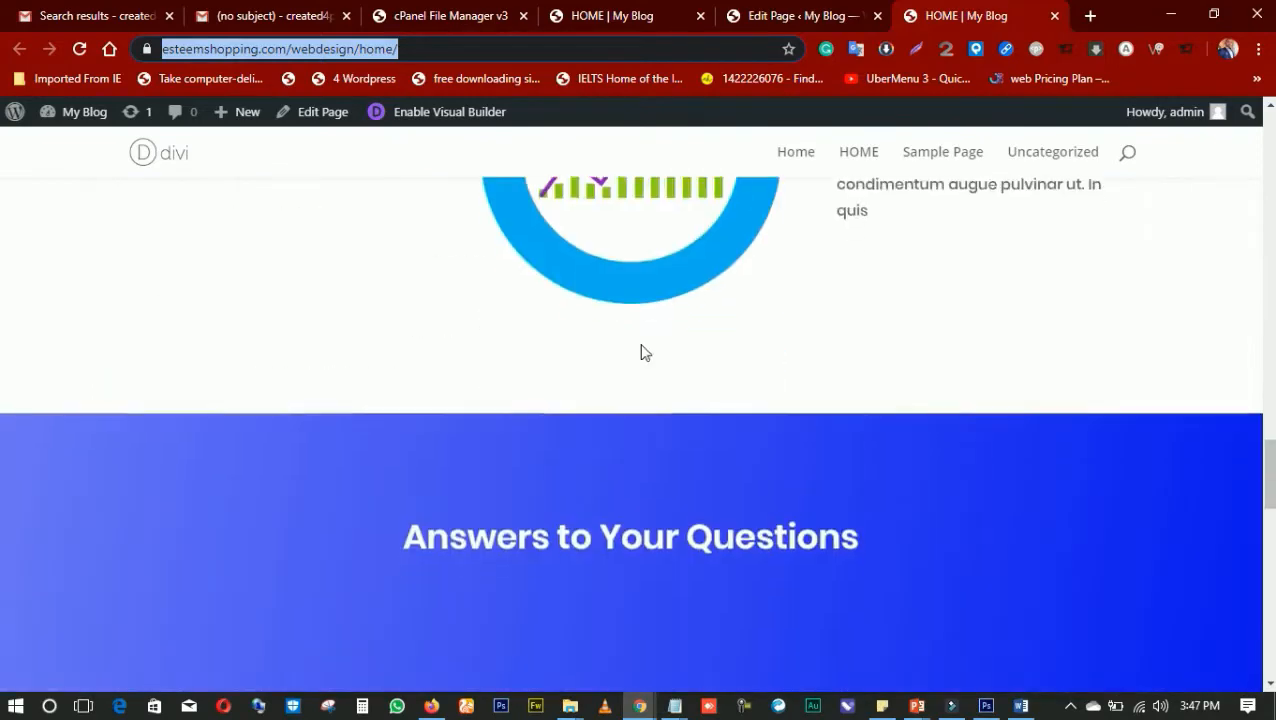
{"action": "scroll", "coordinate": [644, 358], "scroll_direction": "down", "scroll_amount": 10}
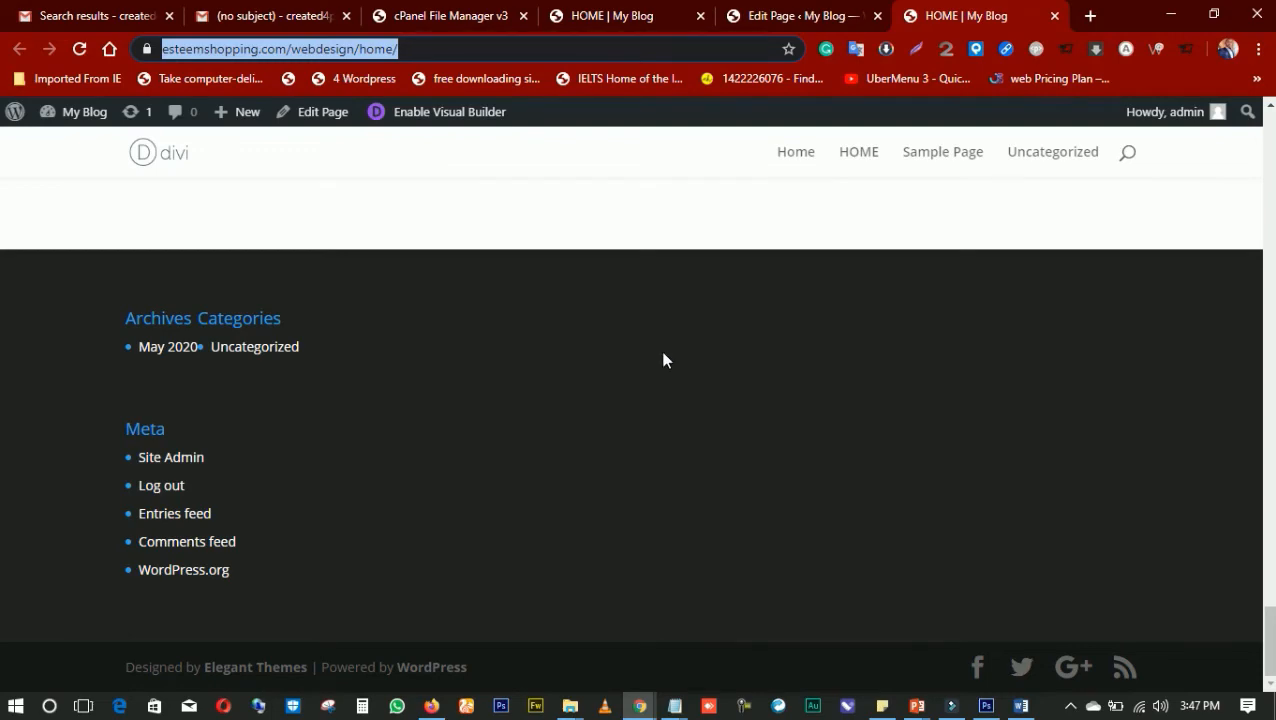
{"action": "scroll", "coordinate": [660, 355], "scroll_direction": "up", "scroll_amount": 15}
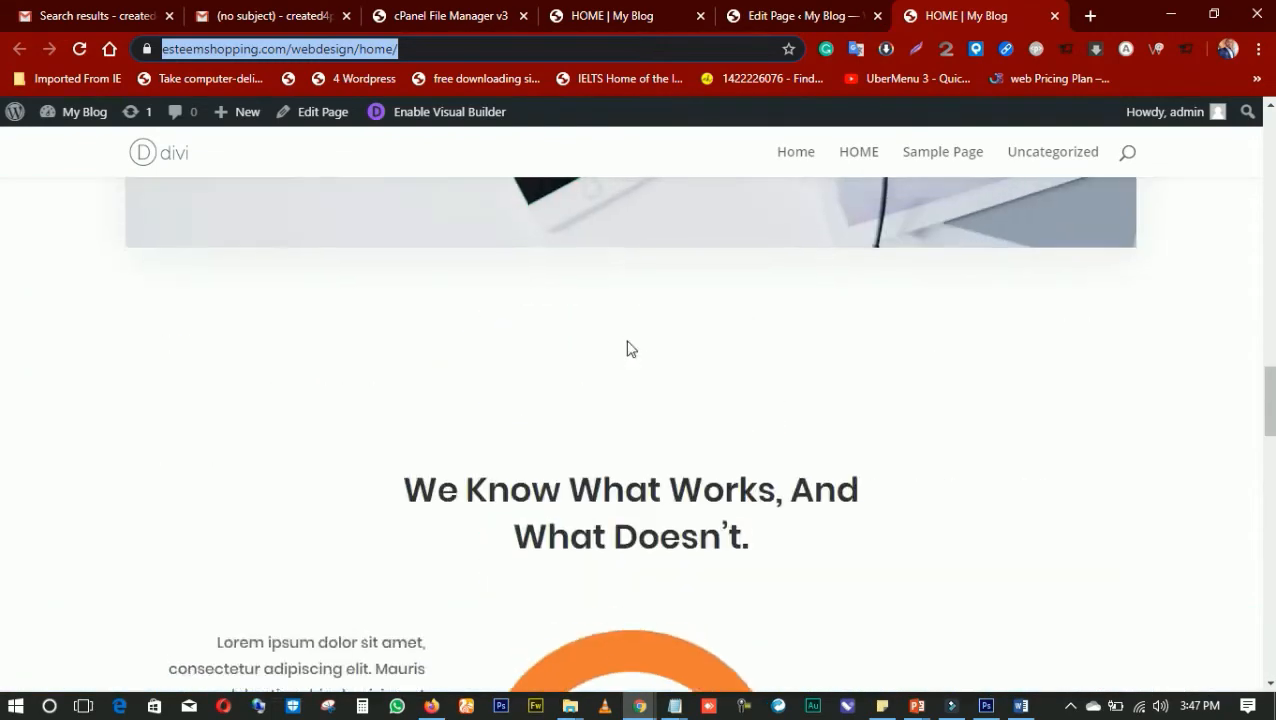
{"action": "scroll", "coordinate": [625, 340], "scroll_direction": "up", "scroll_amount": 12}
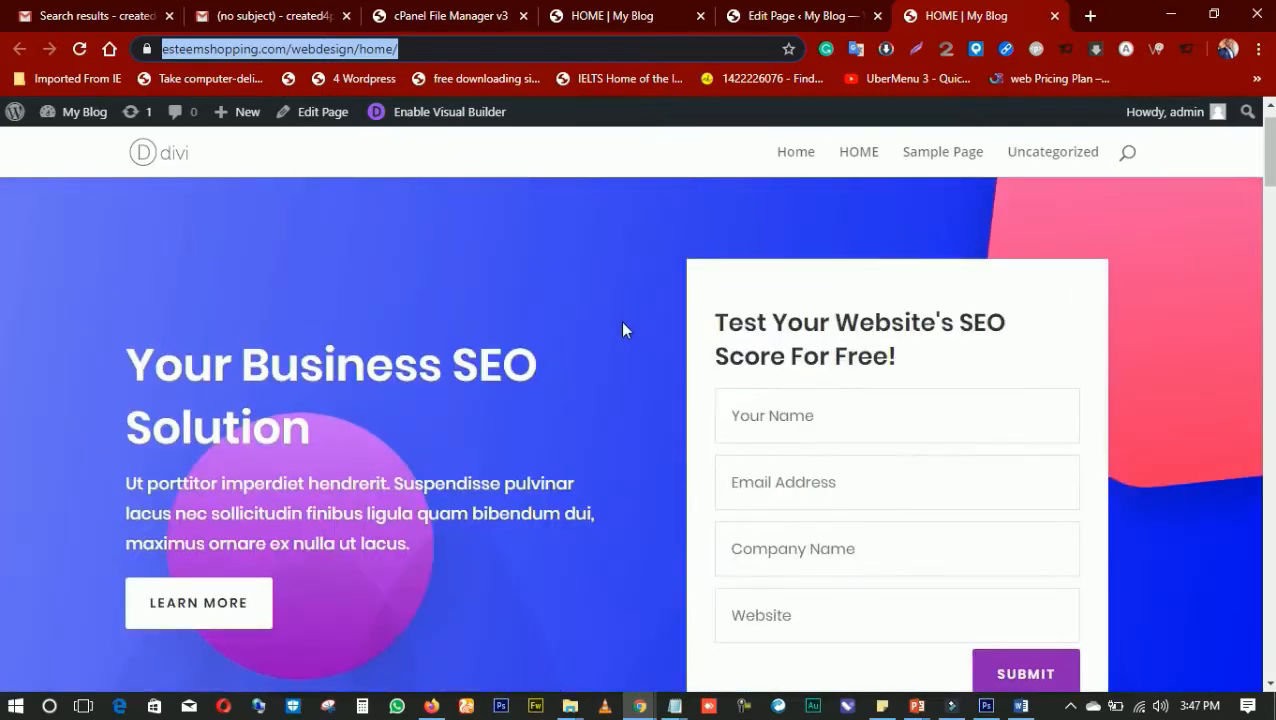
{"action": "scroll", "coordinate": [620, 318], "scroll_direction": "down", "scroll_amount": 8}
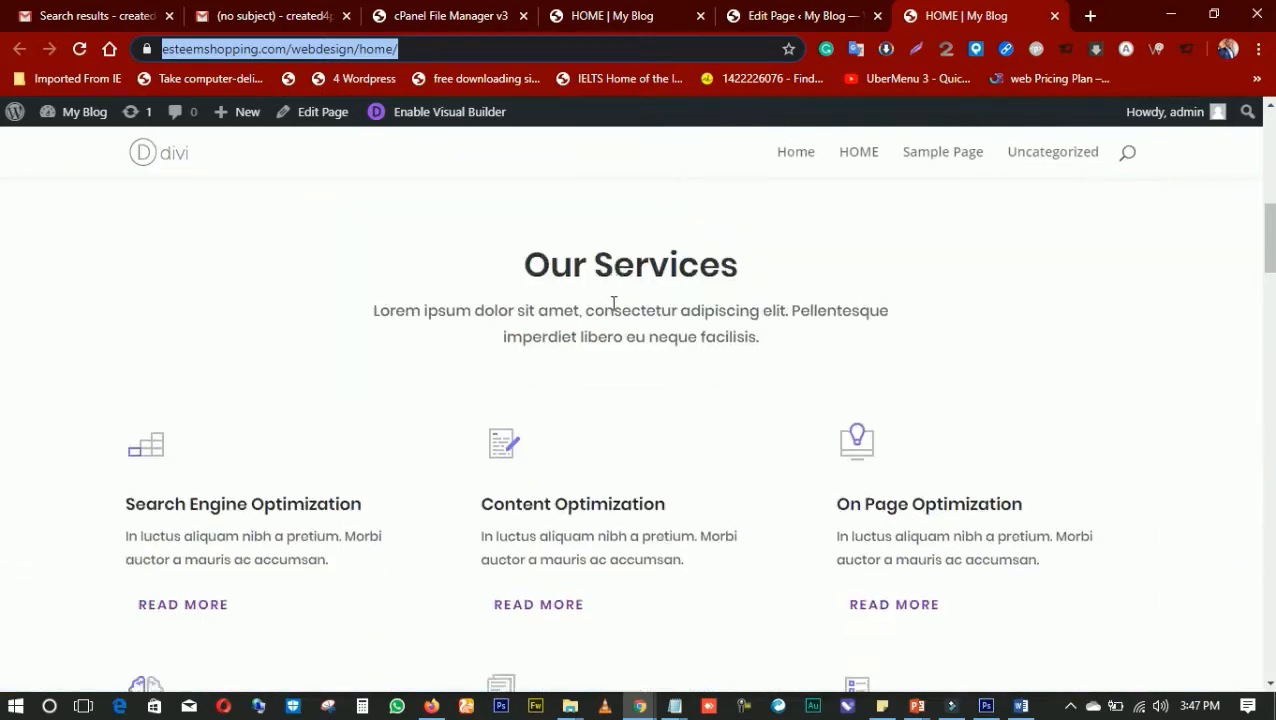
{"action": "scroll", "coordinate": [614, 303], "scroll_direction": "down", "scroll_amount": 10}
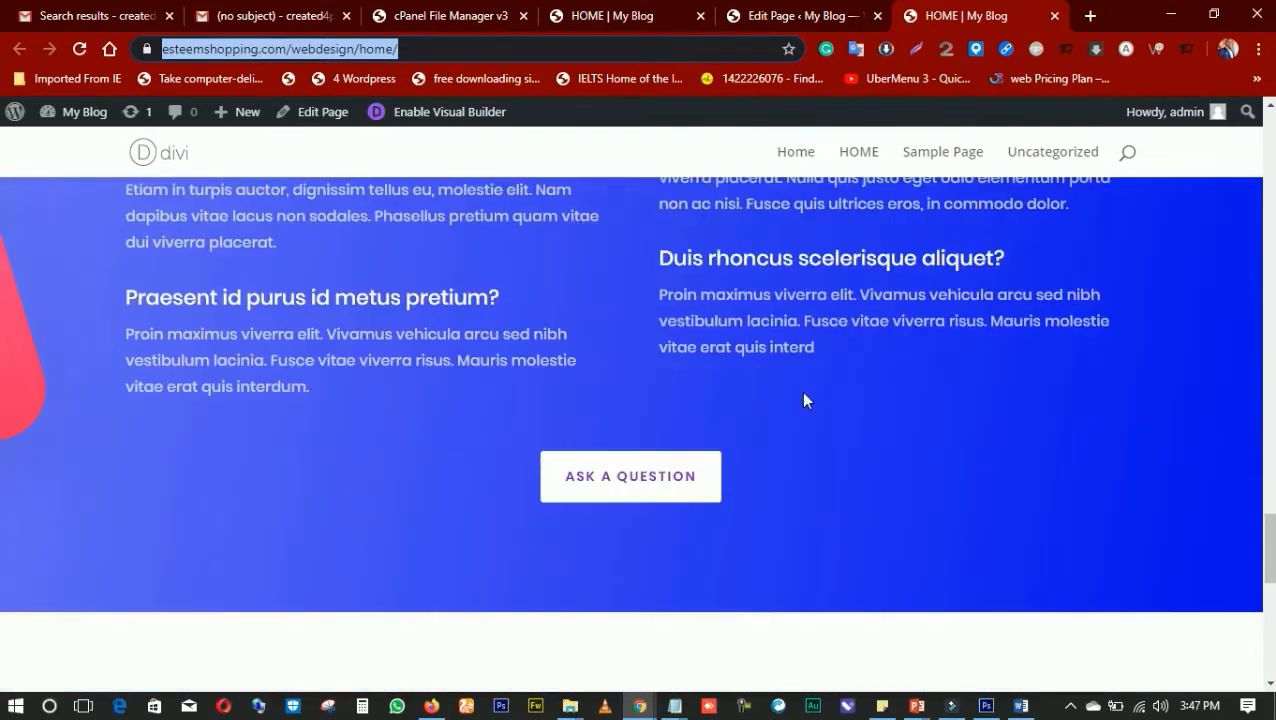
{"action": "scroll", "coordinate": [810, 402], "scroll_direction": "down", "scroll_amount": 5}
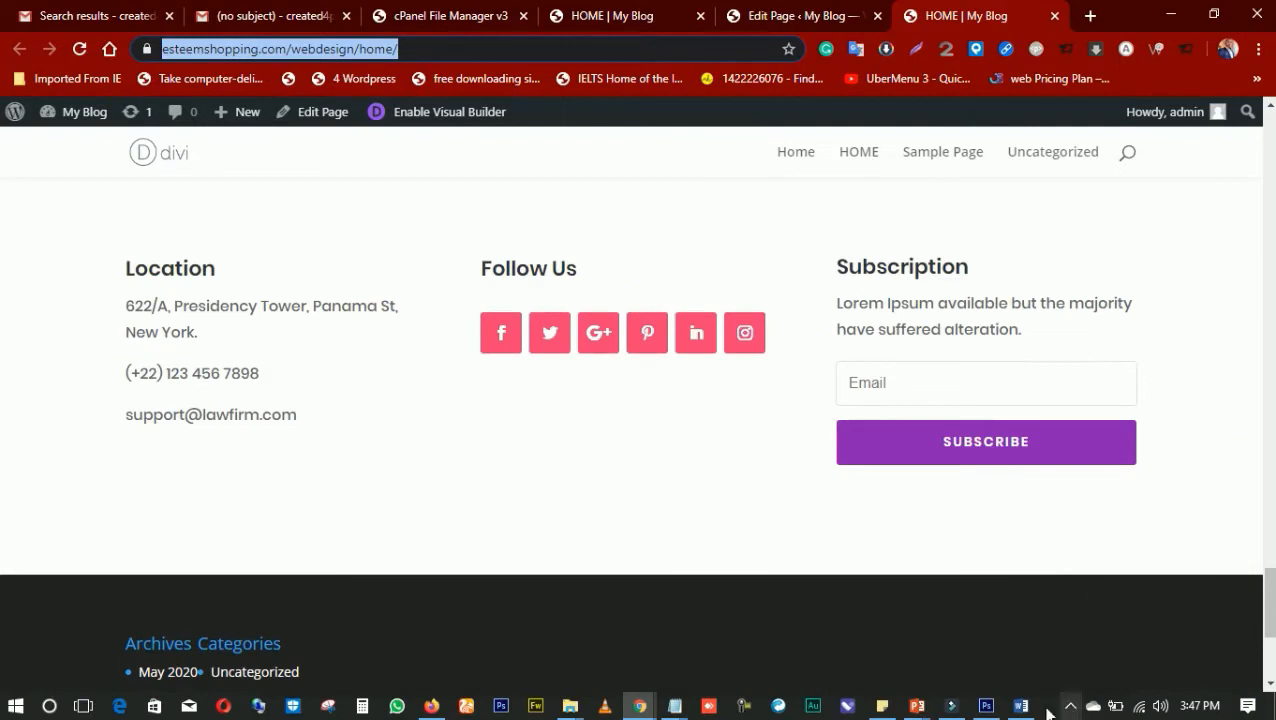
Review the Theme Activation and Configuration slide in PowerPoint and return to the HOME page in Chrome
{"action": "left_click", "coordinate": [917, 706]}
{"action": "left_click", "coordinate": [1180, 635]}
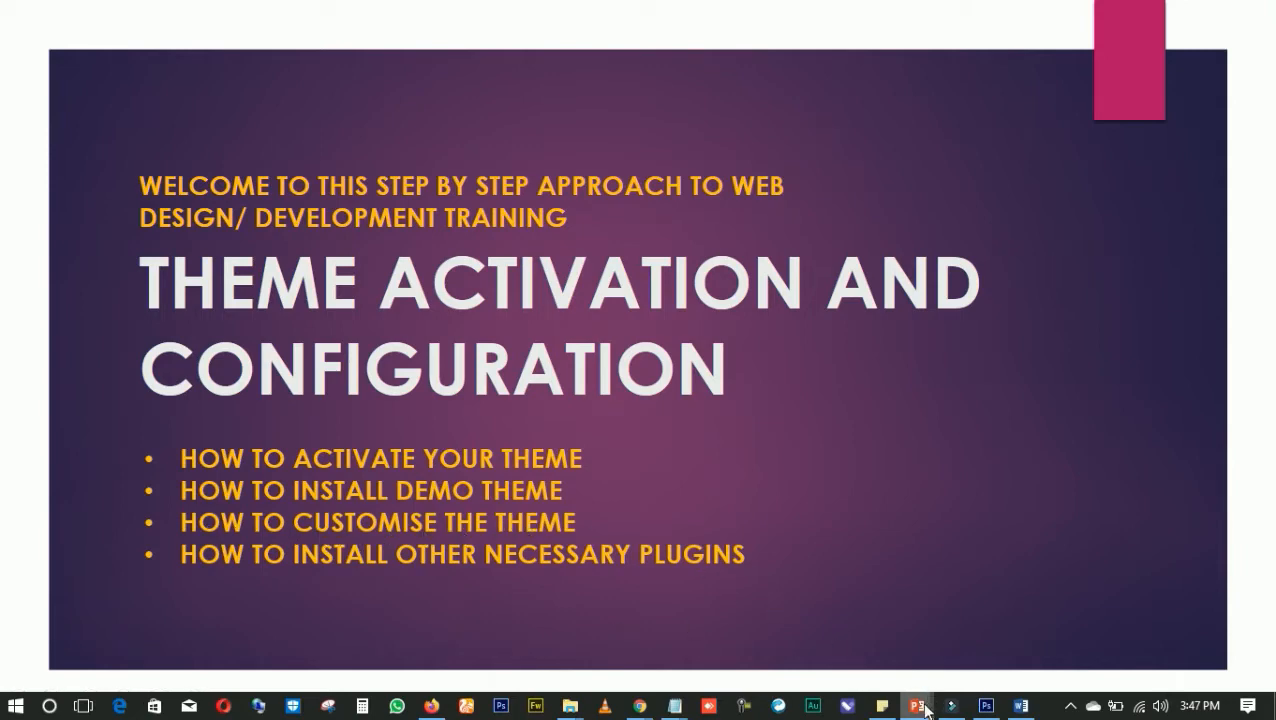
{"action": "mouse_move", "coordinate": [650, 708]}
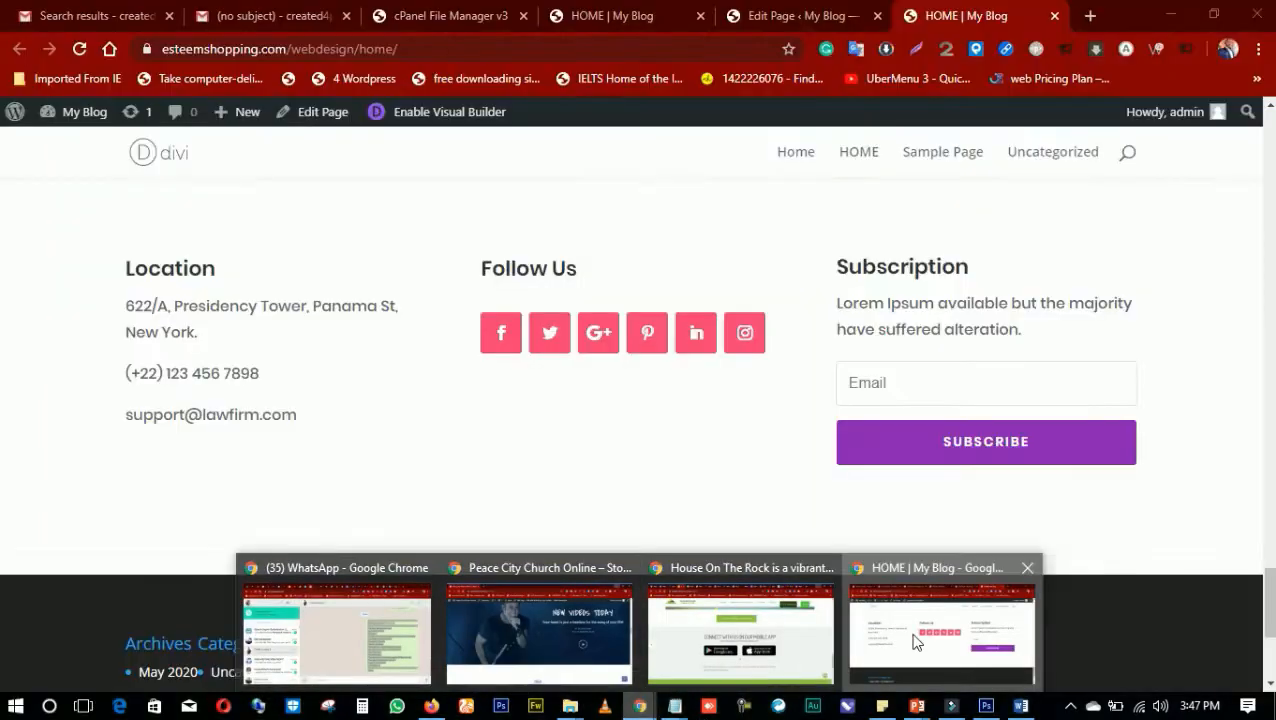
{"action": "left_click", "coordinate": [860, 655]}
Go back to the HOME page's header and check where the Home, Sample Page and Uncategorized navigation links lead
{"action": "scroll", "coordinate": [700, 400], "scroll_direction": "up", "scroll_amount": 15}
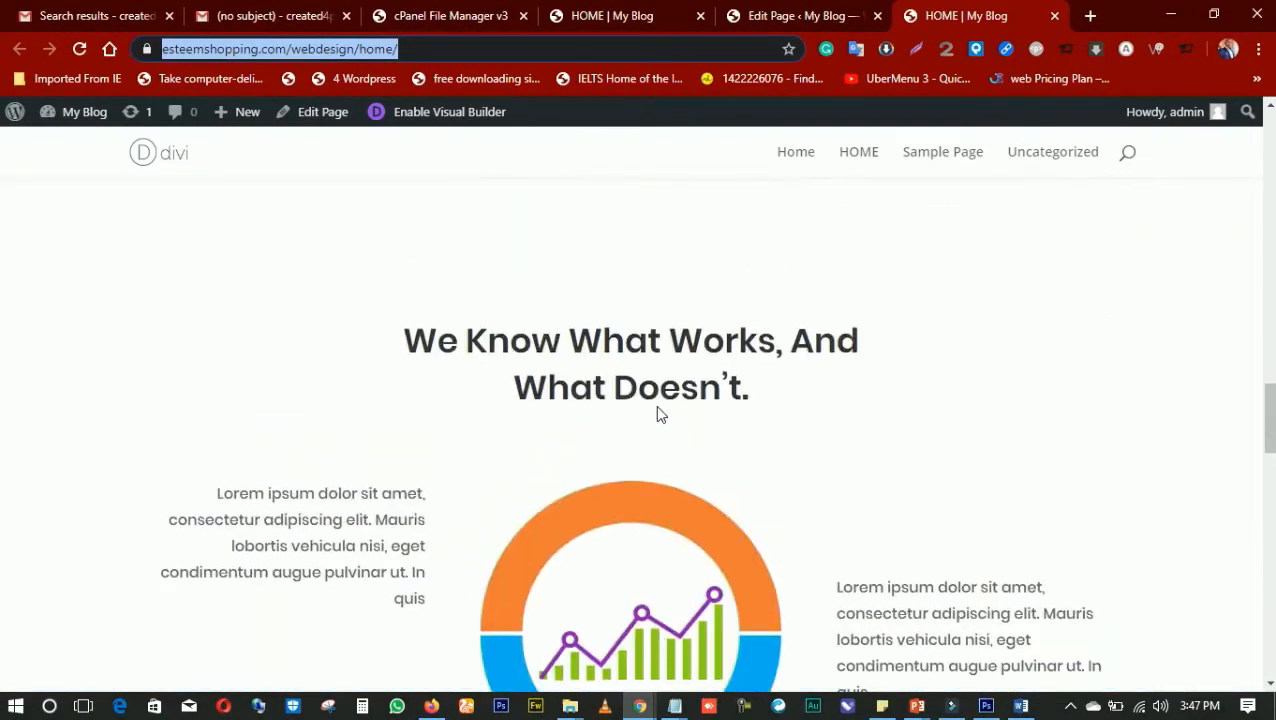
{"action": "scroll", "coordinate": [676, 405], "scroll_direction": "up", "scroll_amount": 8}
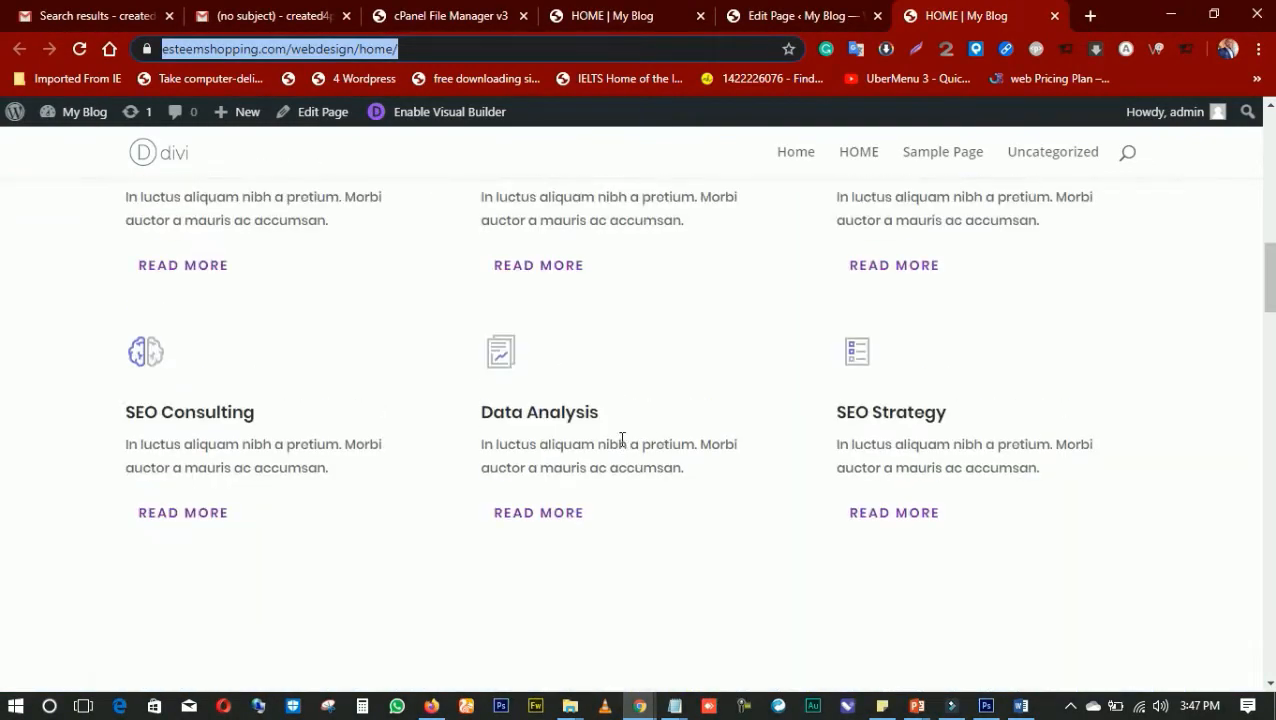
{"action": "scroll", "coordinate": [622, 440], "scroll_direction": "up", "scroll_amount": 4}
{"action": "scroll", "coordinate": [640, 445], "scroll_direction": "up", "scroll_amount": 6}
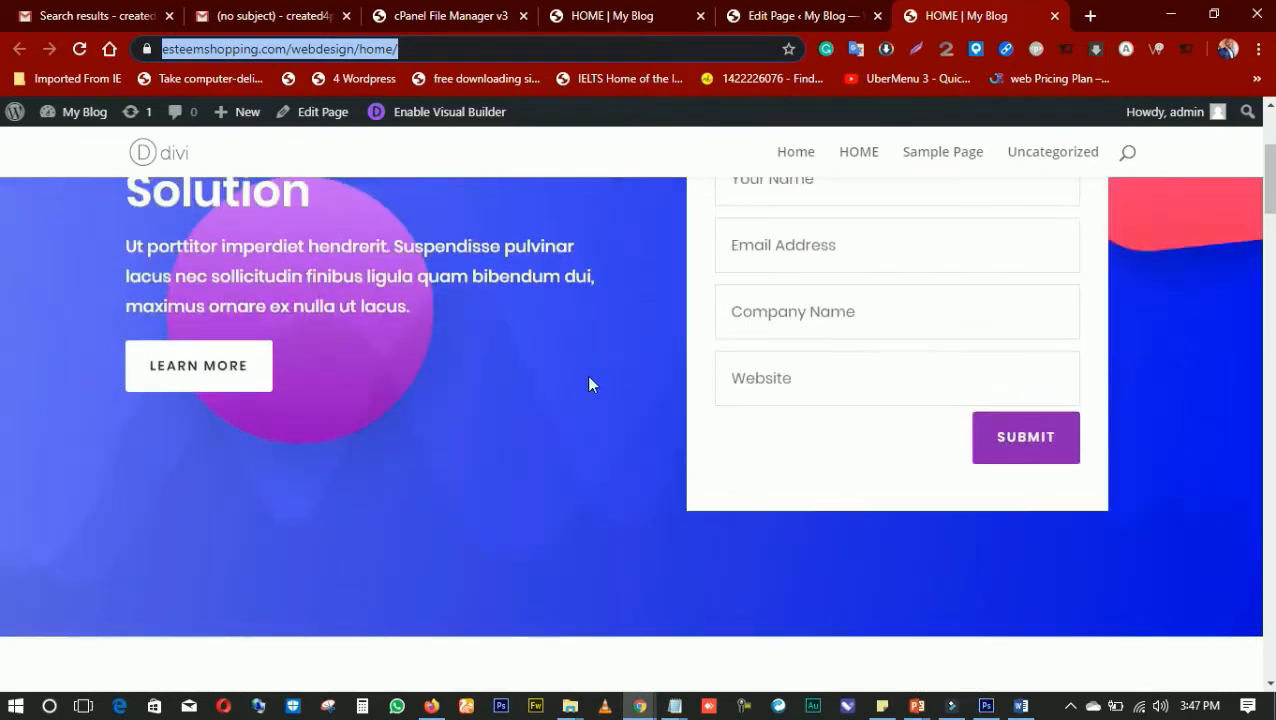
{"action": "scroll", "coordinate": [600, 390], "scroll_direction": "up", "scroll_amount": 2}
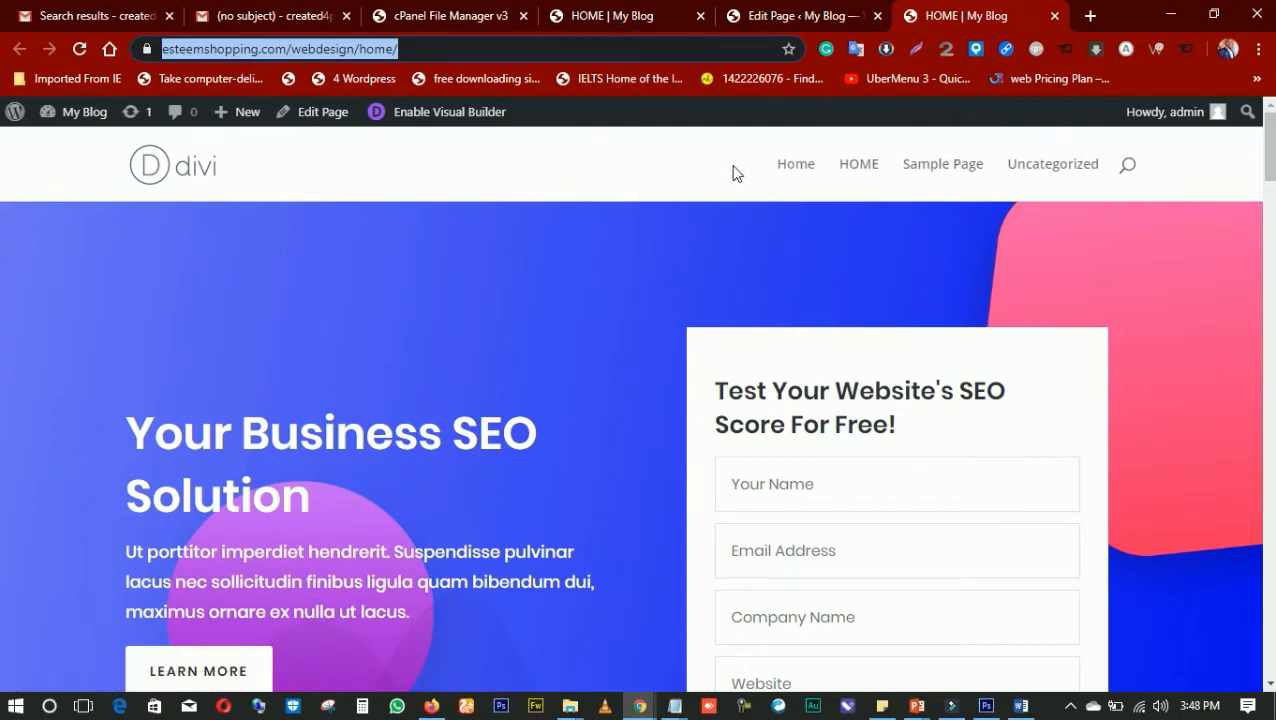
{"action": "left_click", "coordinate": [788, 166]}
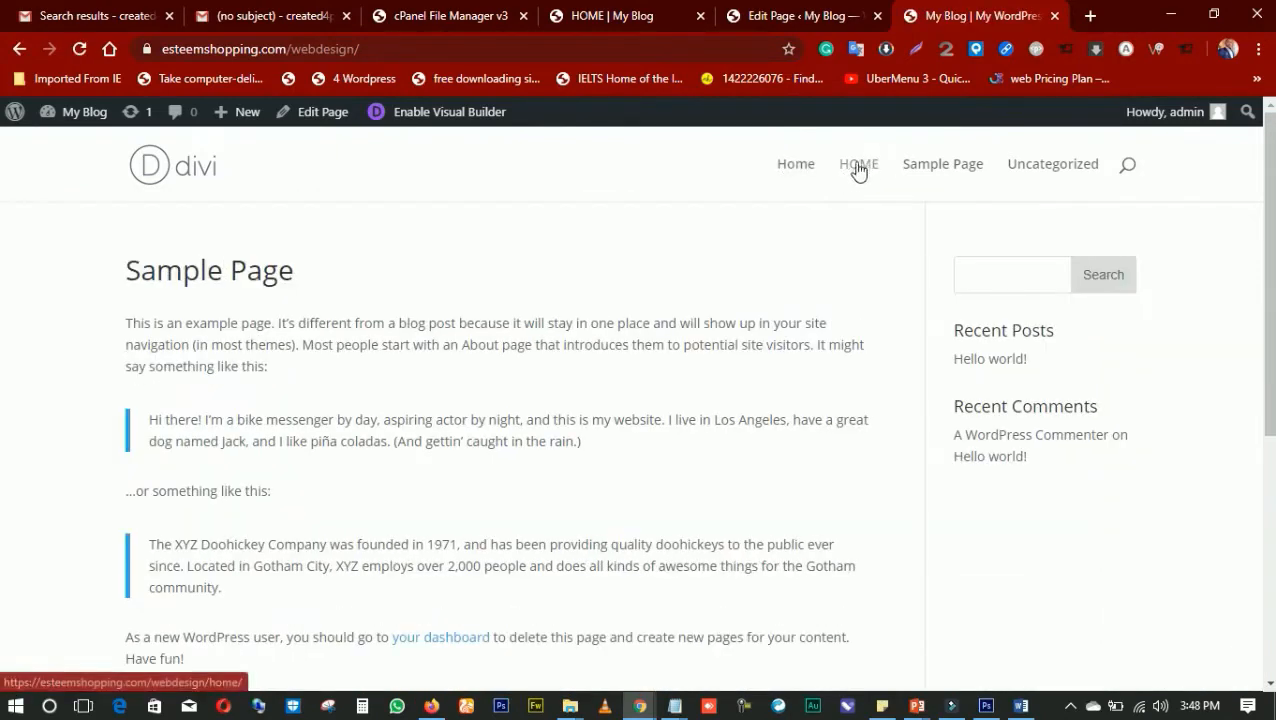
{"action": "left_click", "coordinate": [946, 172]}
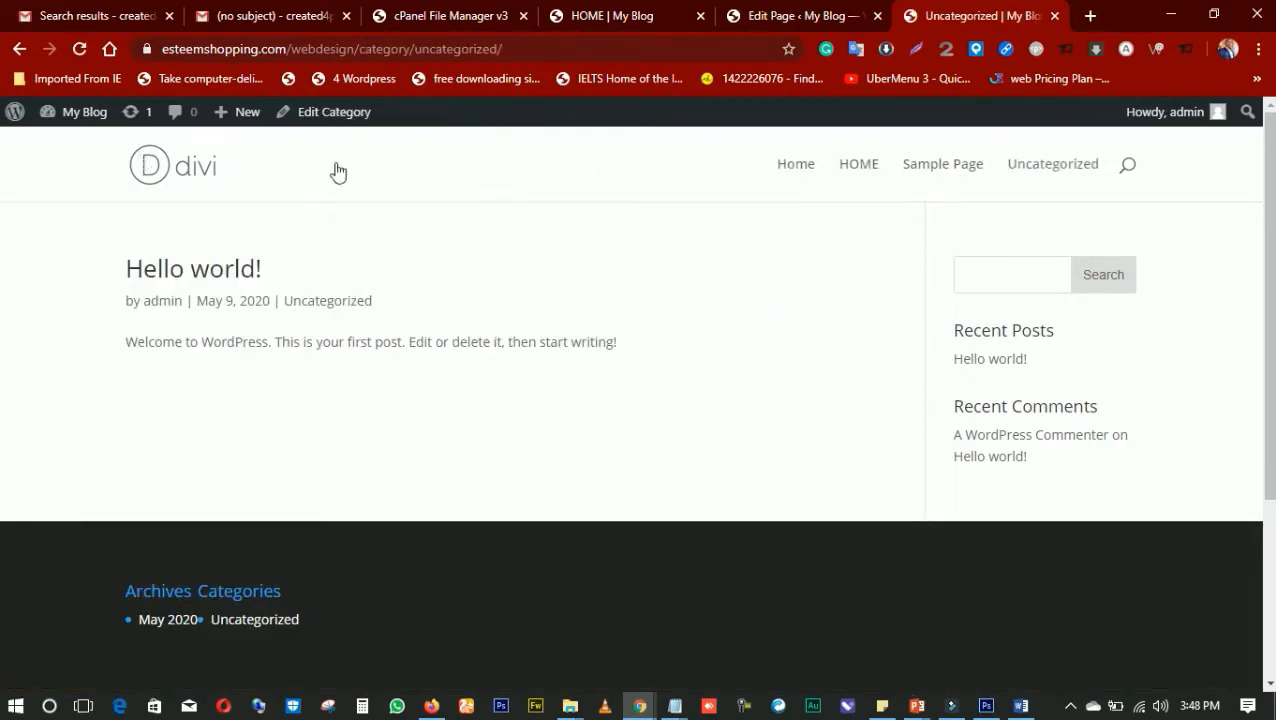
Return to the WordPress dashboard and open the Menus page of the Appearance settings
{"action": "left_click", "coordinate": [589, 18]}
{"action": "left_click", "coordinate": [745, 14]}
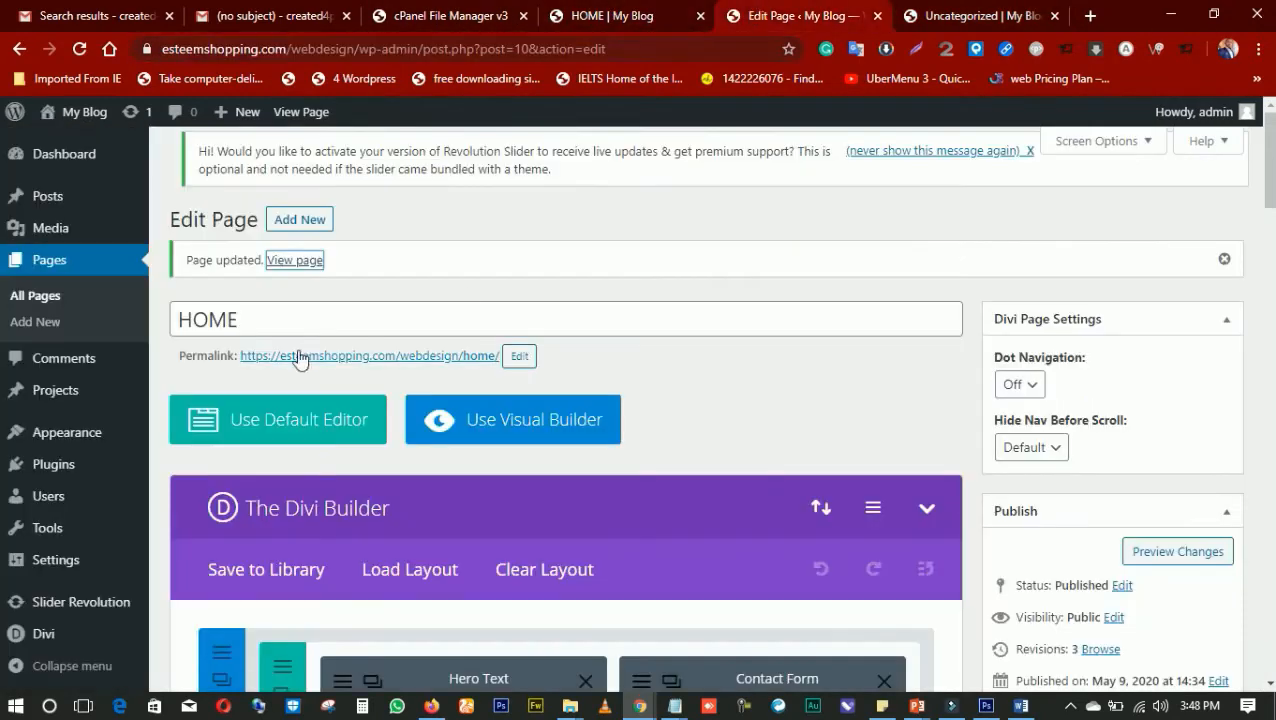
{"action": "left_click", "coordinate": [80, 160]}
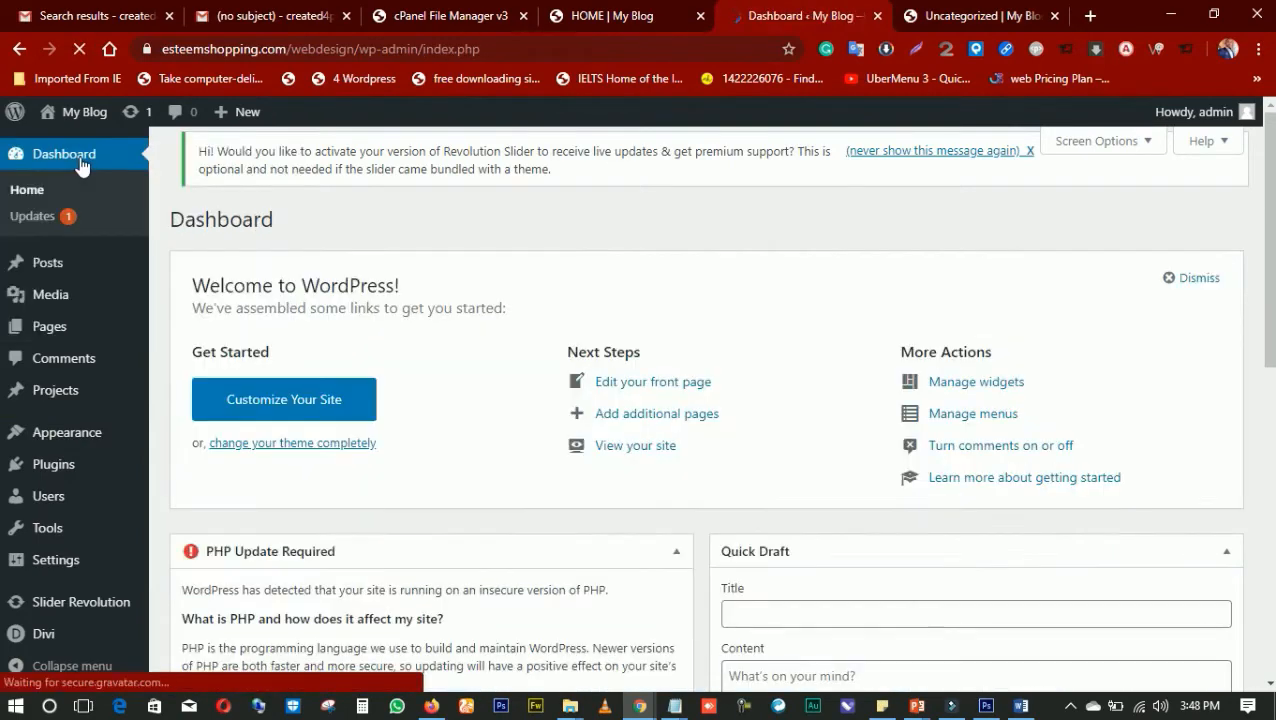
{"action": "scroll", "coordinate": [90, 250], "scroll_direction": "down", "scroll_amount": 1}
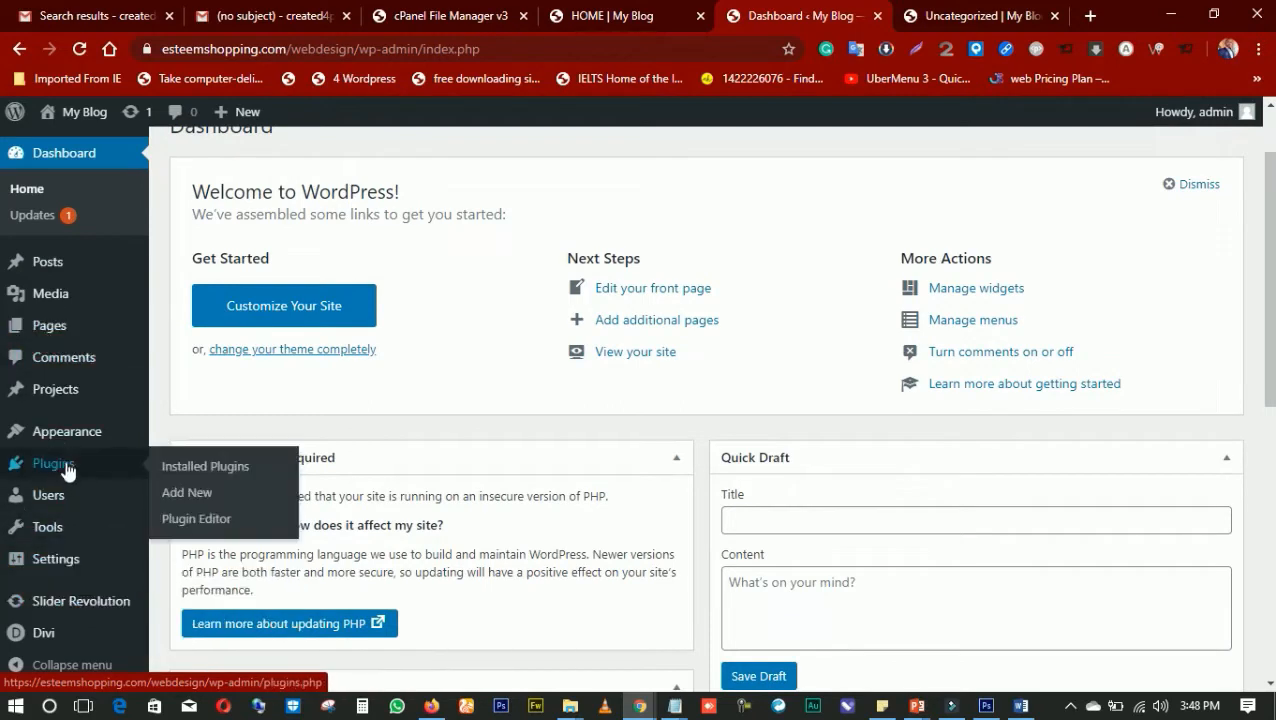
{"action": "mouse_move", "coordinate": [75, 437]}
{"action": "left_click", "coordinate": [185, 514]}
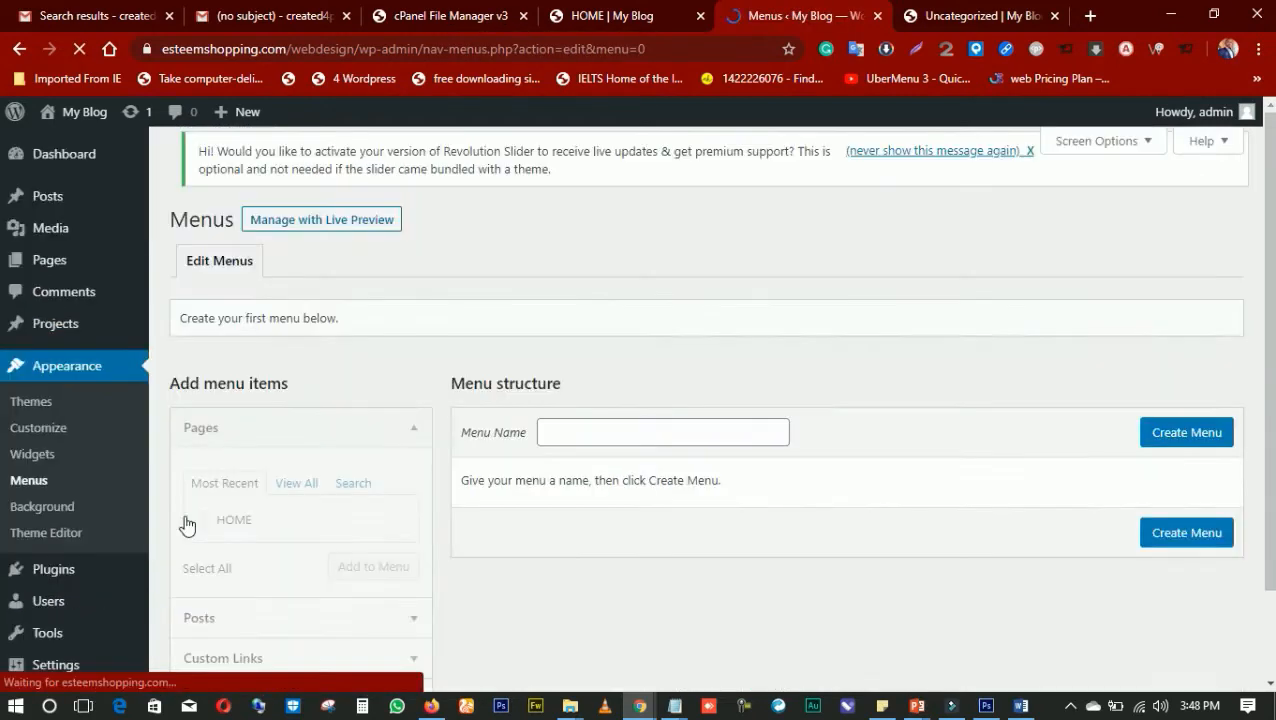
Look at the navigation links on the open HOME and Uncategorized pages and return to the Menus page
{"action": "left_click", "coordinate": [630, 19]}
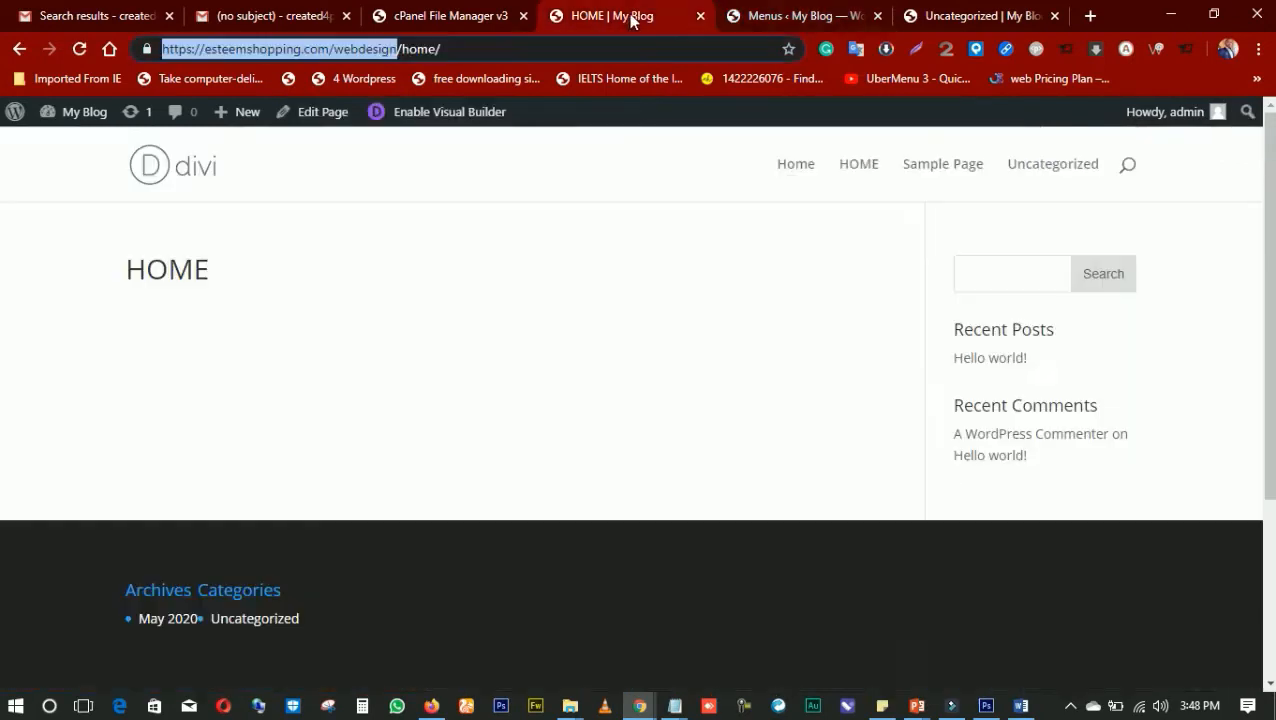
{"action": "left_click", "coordinate": [920, 17]}
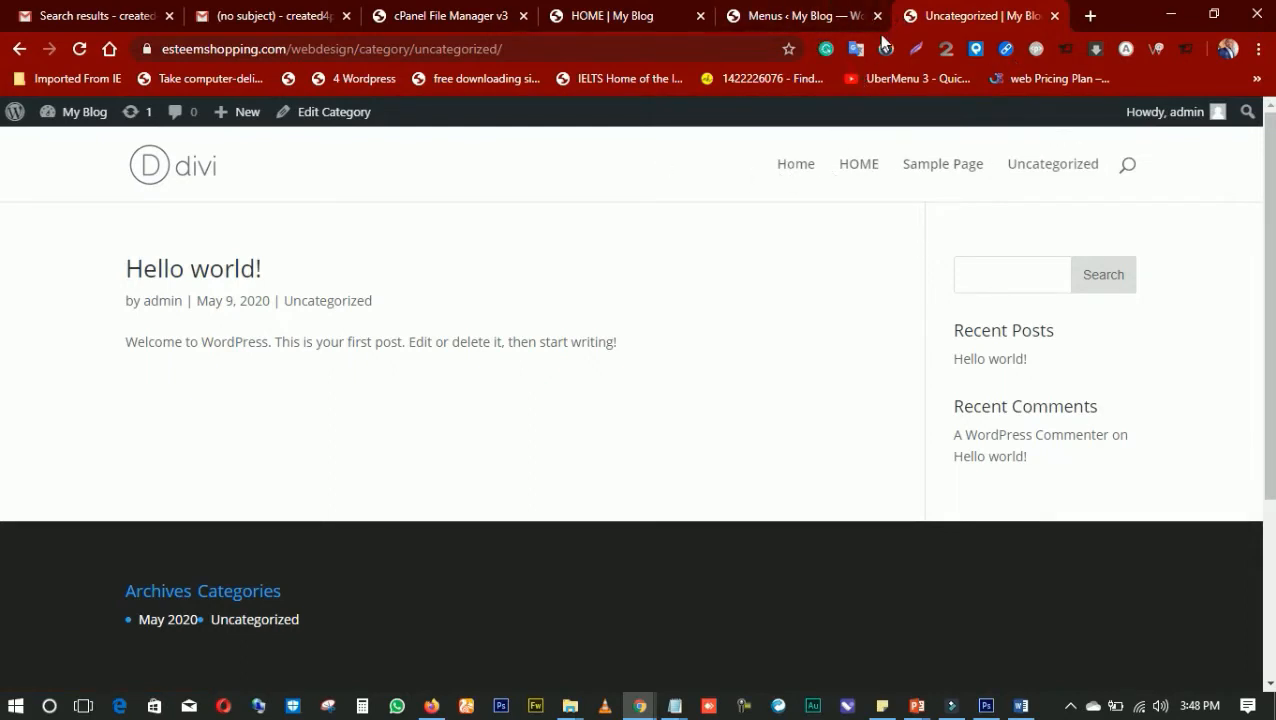
{"action": "left_click", "coordinate": [827, 20]}
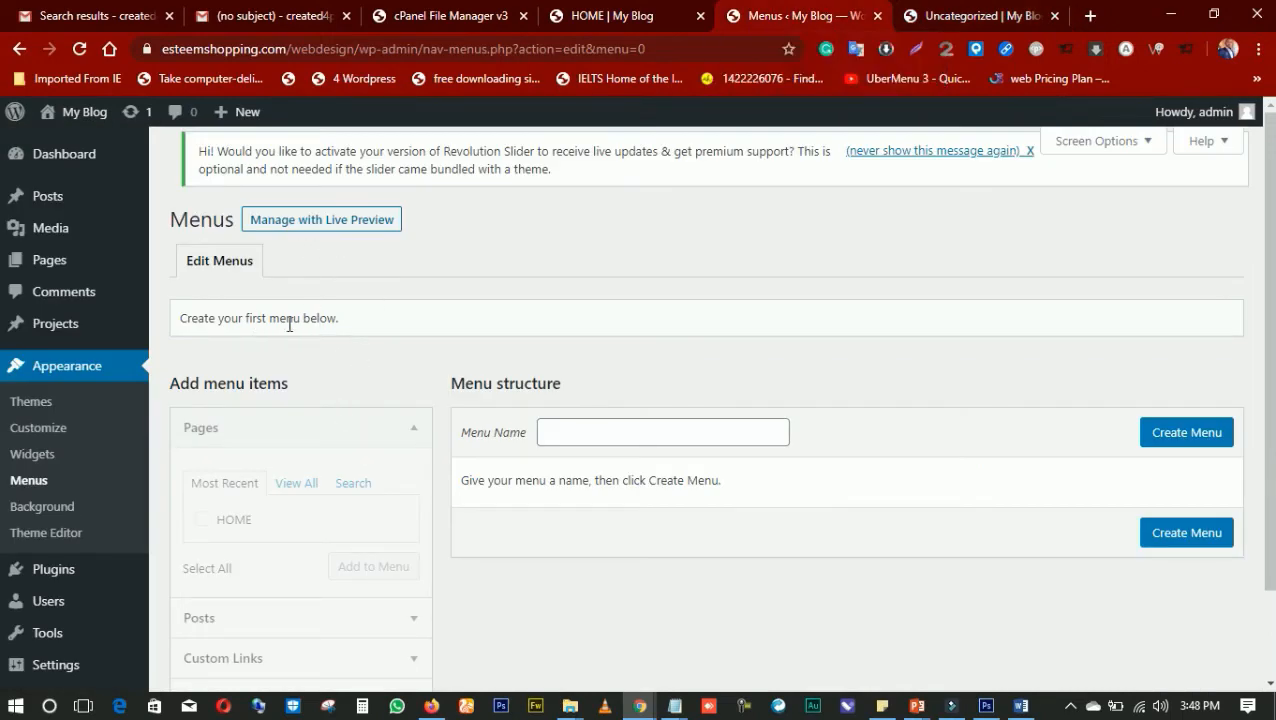
Create a new navigation menu named "my main menu" and save it
{"action": "left_click", "coordinate": [598, 433]}
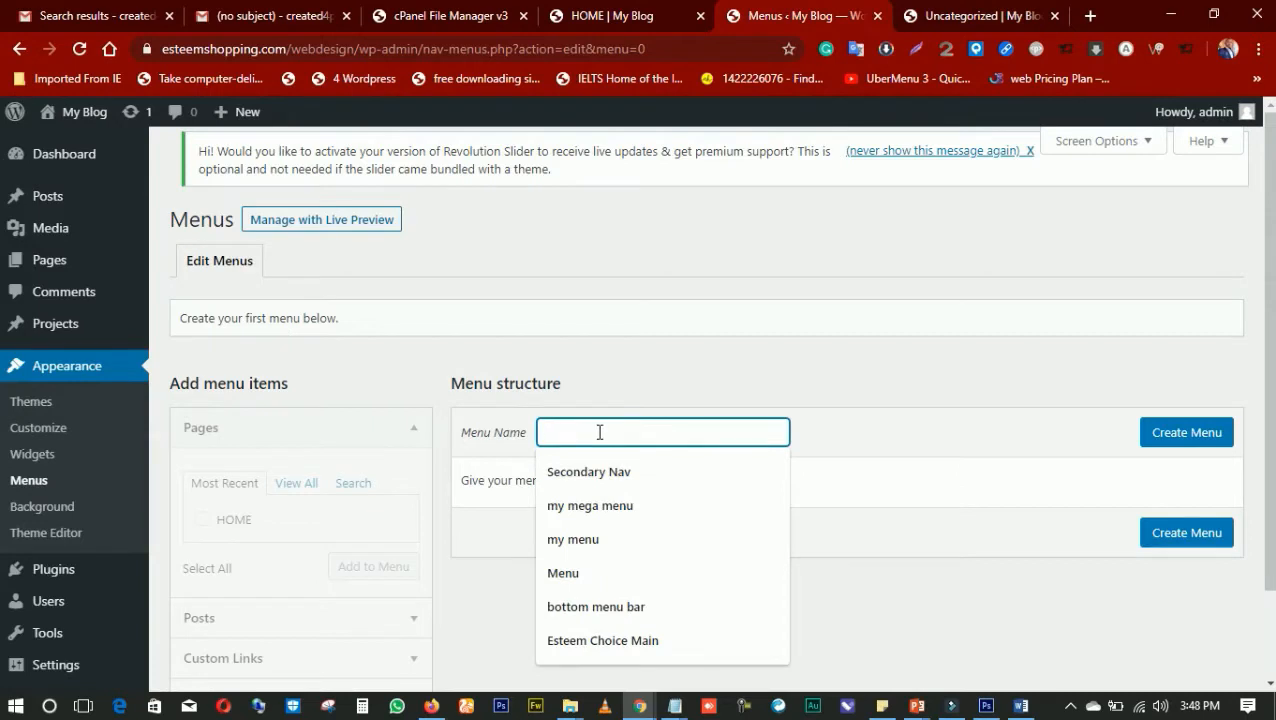
{"action": "type", "text": "my manin menu"}
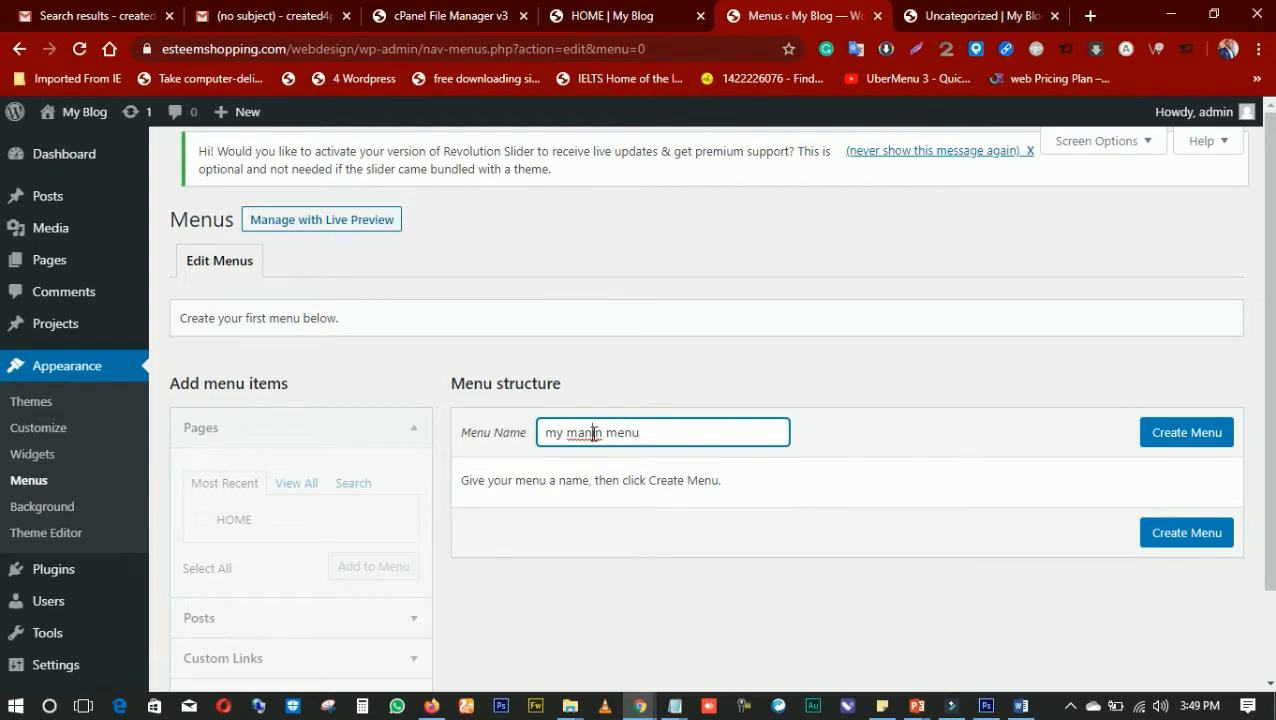
{"action": "key", "text": "BackSpace"}
{"action": "scroll", "coordinate": [798, 520], "scroll_direction": "down", "scroll_amount": 2}
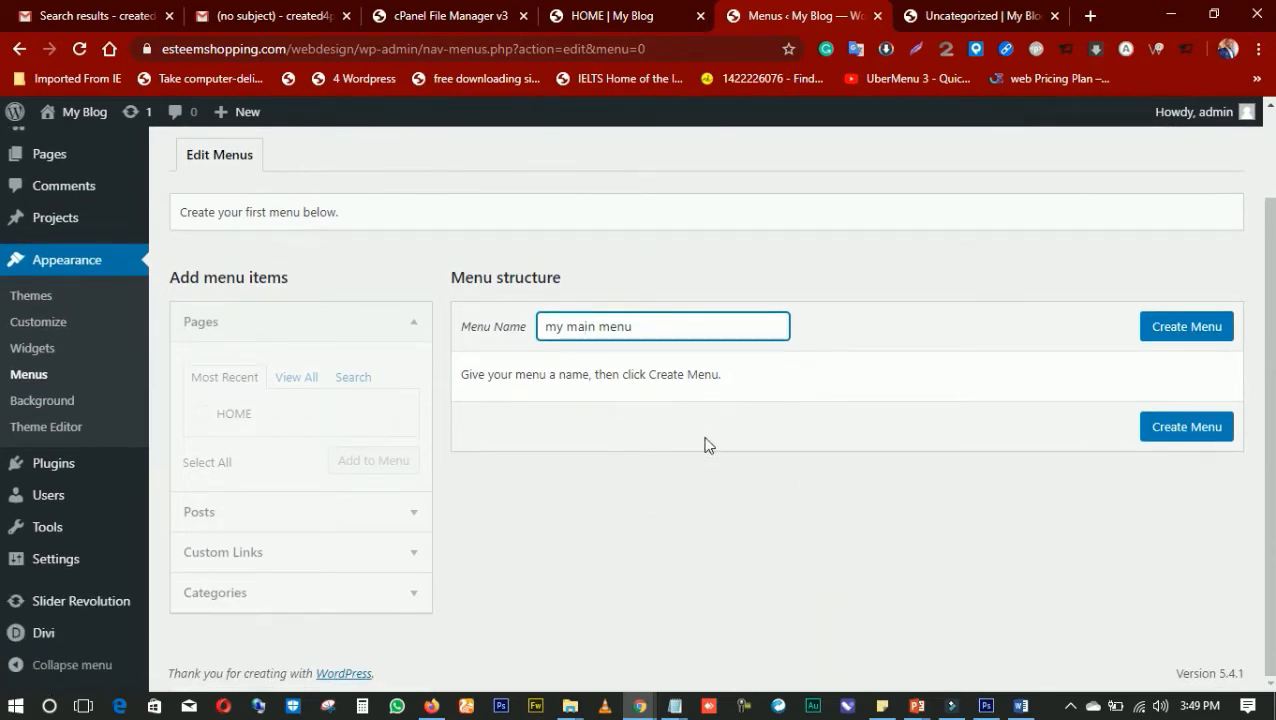
{"action": "left_click", "coordinate": [1189, 335]}
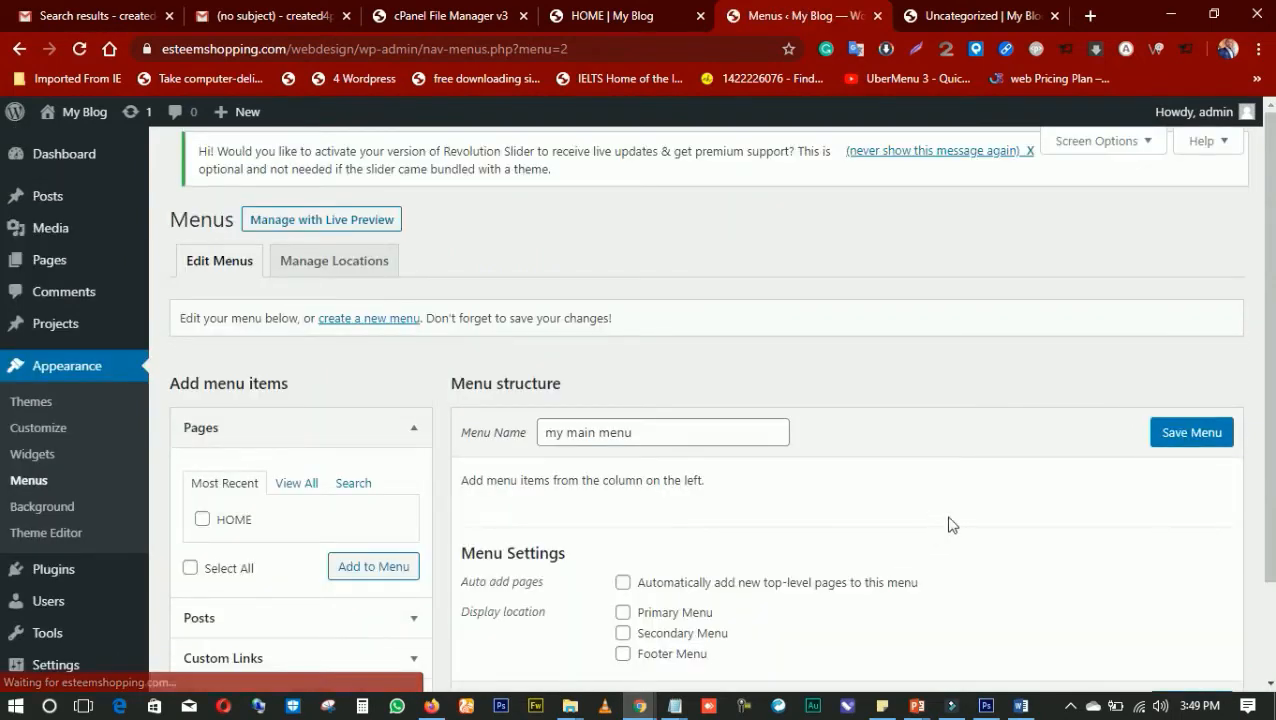
{"action": "left_click", "coordinate": [1183, 436]}
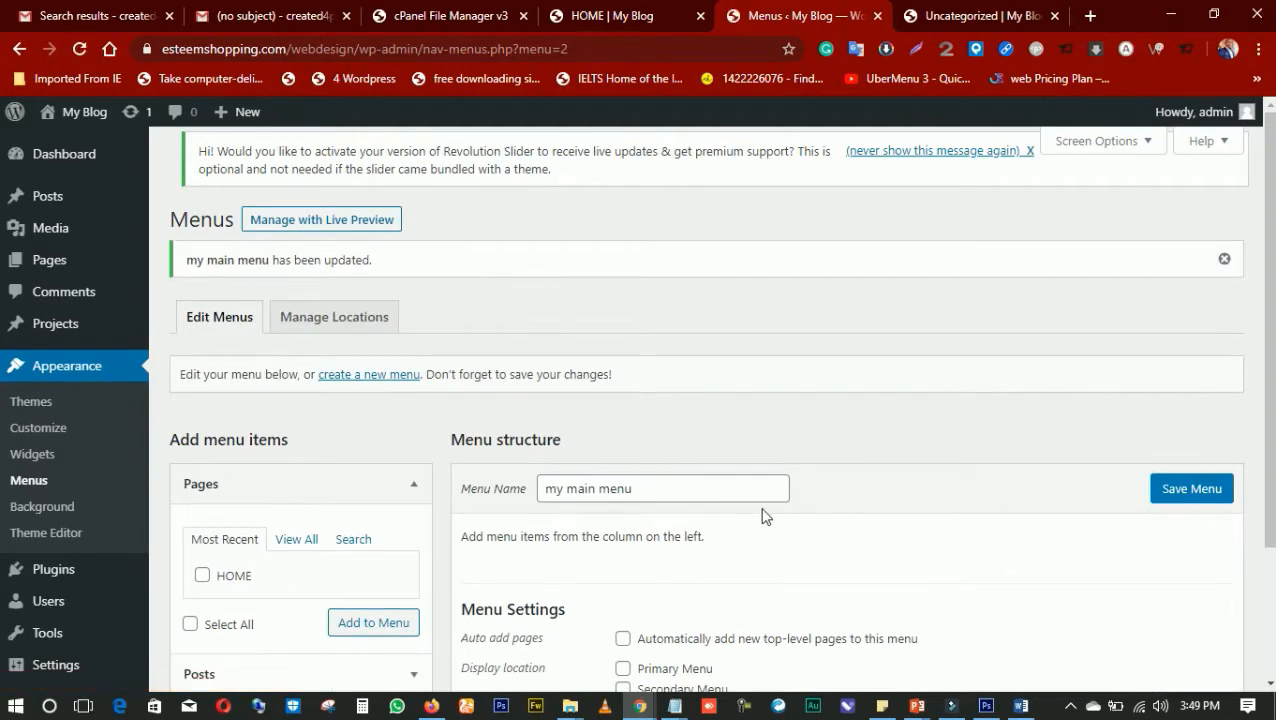
Assign the menu to the Primary Menu display location and save the setting
{"action": "scroll", "coordinate": [772, 480], "scroll_direction": "down", "scroll_amount": 2}
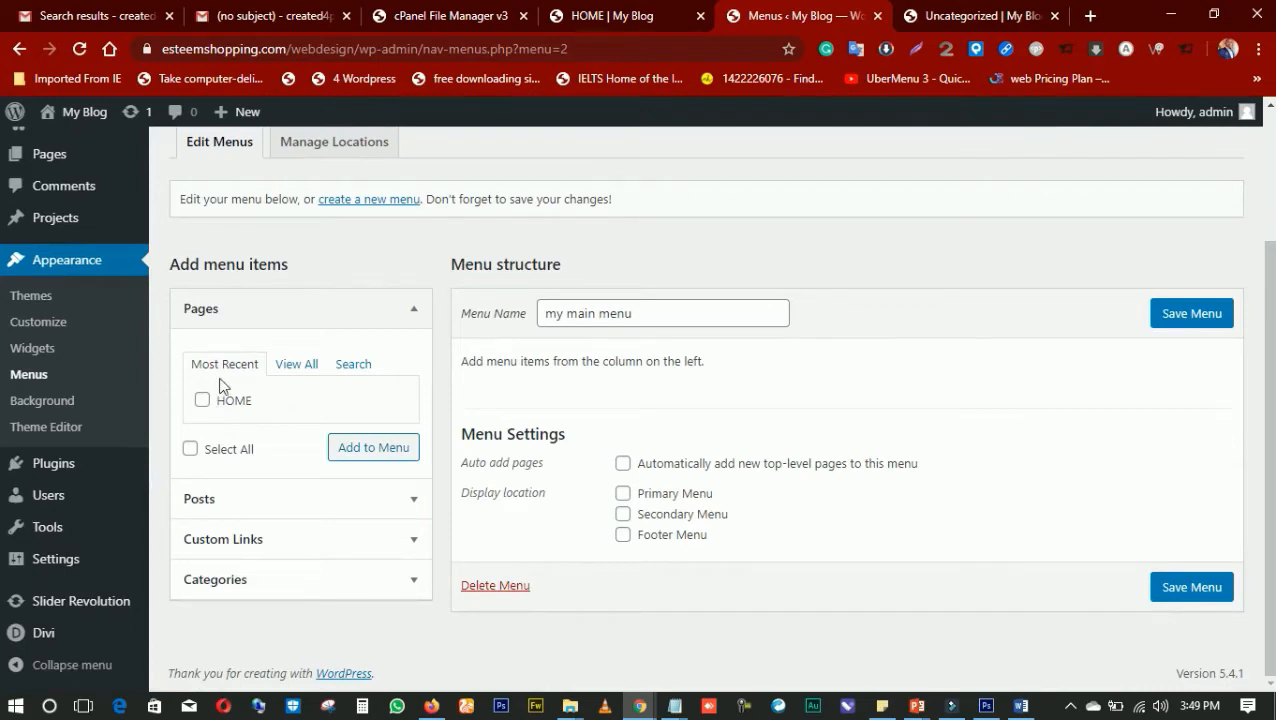
{"action": "left_click", "coordinate": [416, 312]}
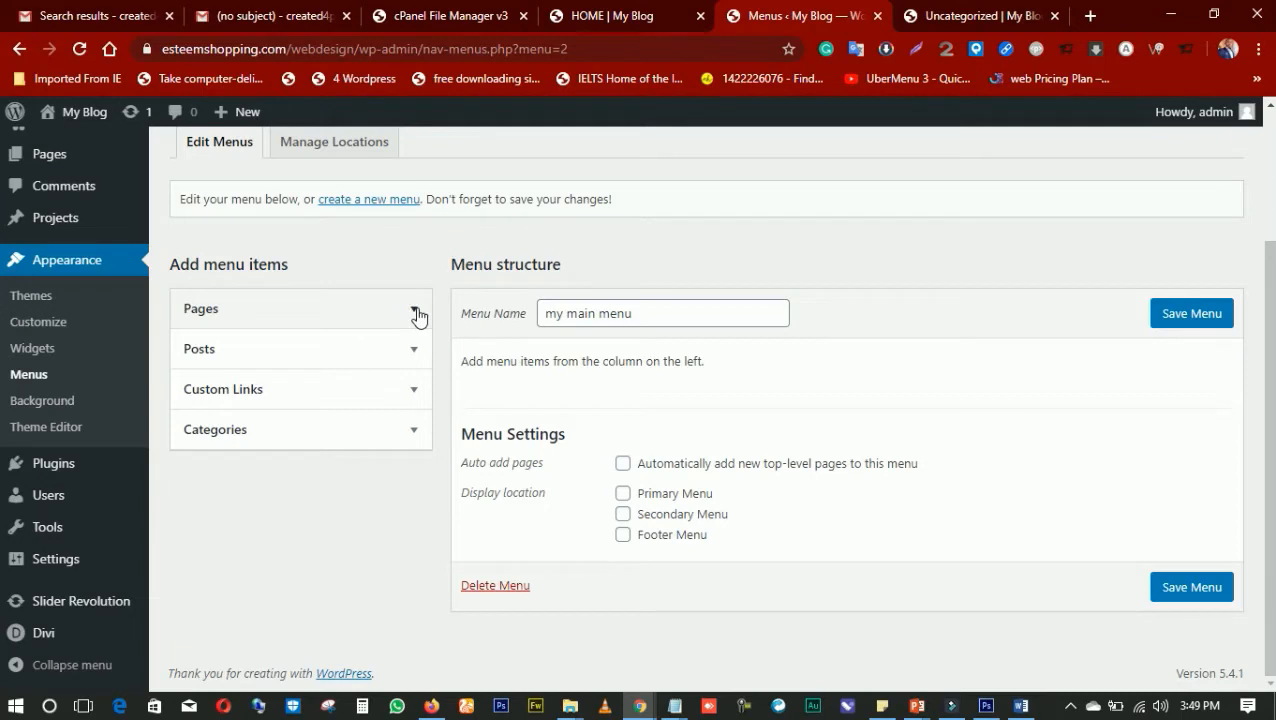
{"action": "left_click", "coordinate": [416, 313]}
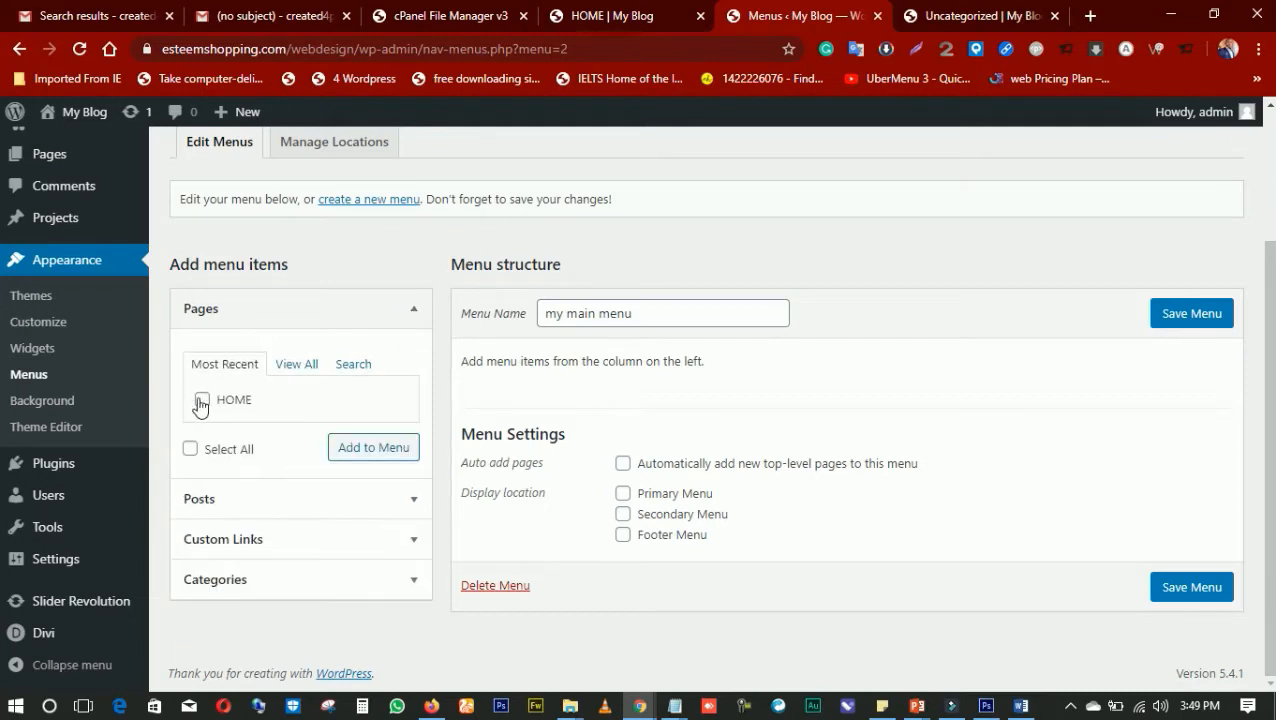
{"action": "left_click", "coordinate": [201, 403]}
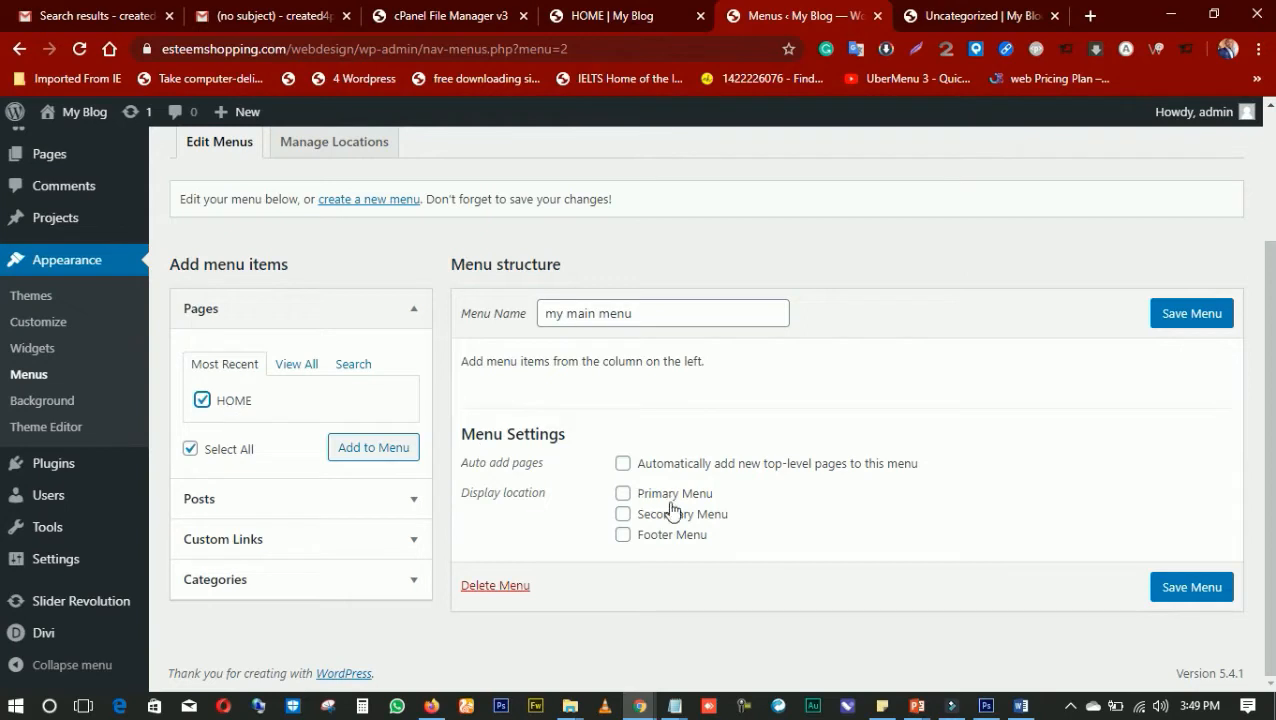
{"action": "left_click", "coordinate": [625, 497]}
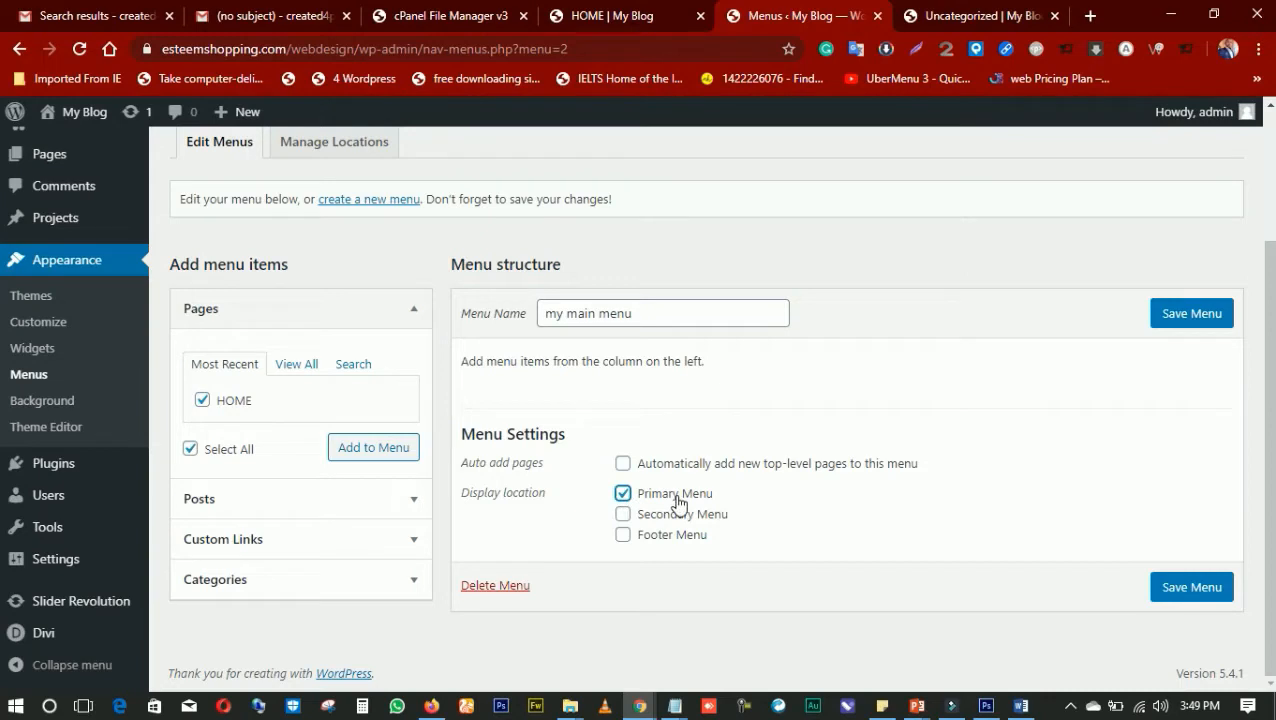
{"action": "left_click", "coordinate": [1192, 588]}
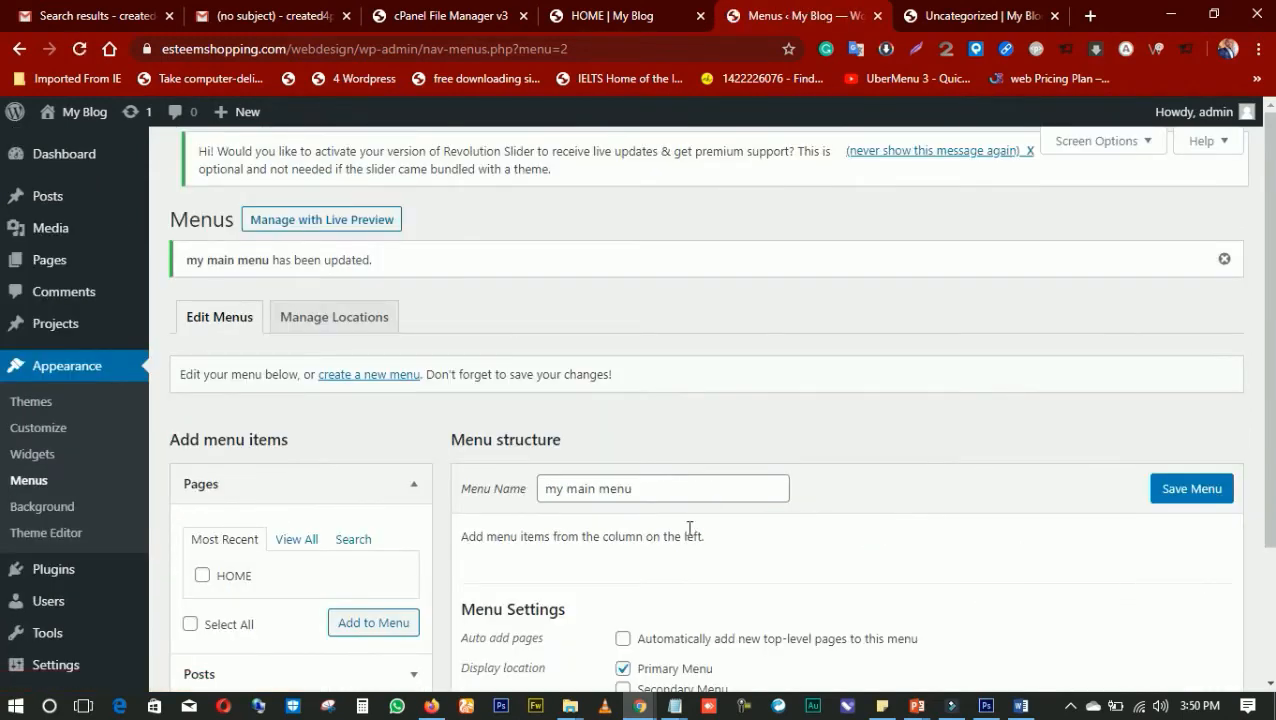
Add the HOME page as an item of my main menu and save the menu
{"action": "scroll", "coordinate": [716, 520], "scroll_direction": "down", "scroll_amount": 3}
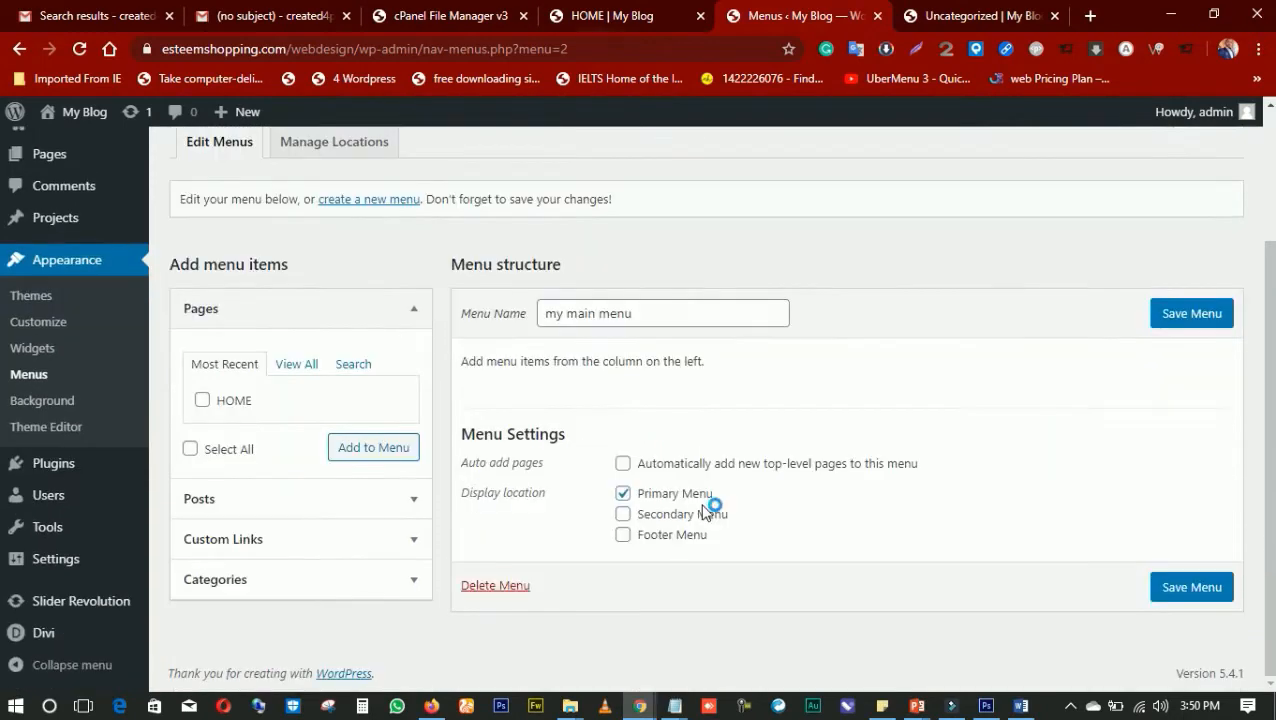
{"action": "left_click", "coordinate": [203, 401]}
{"action": "left_click", "coordinate": [359, 456]}
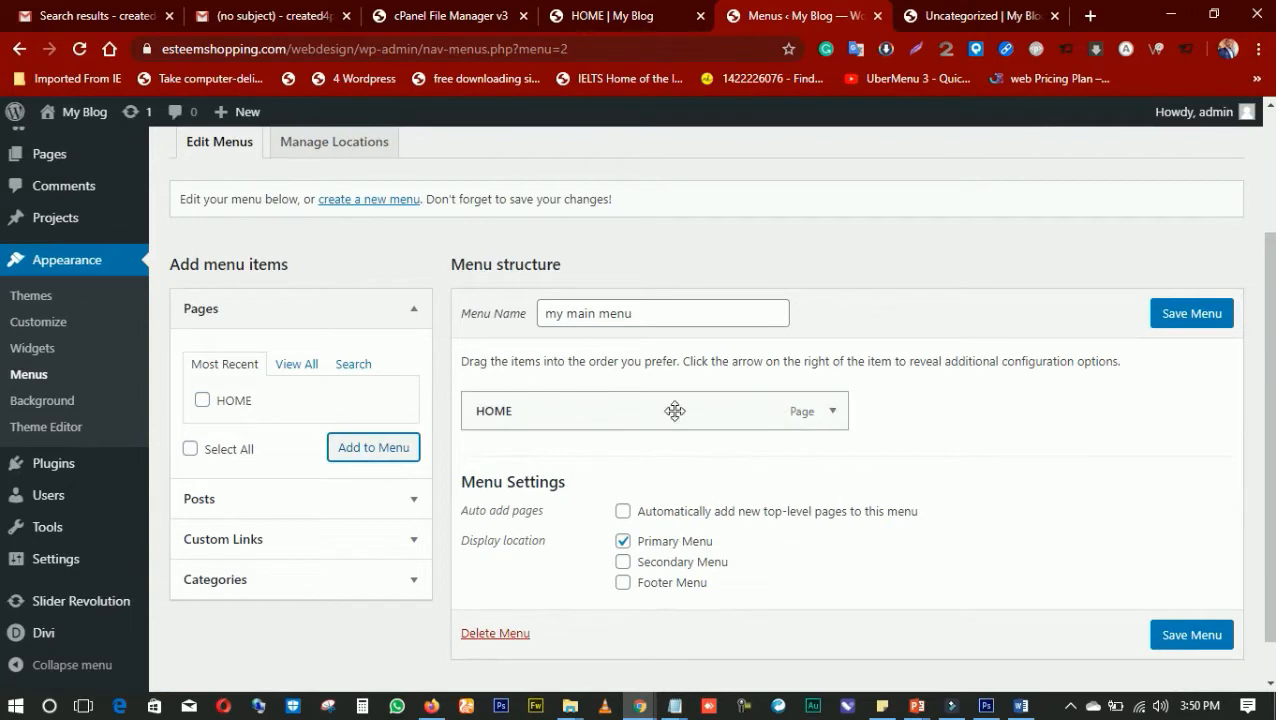
{"action": "left_click", "coordinate": [1176, 641]}
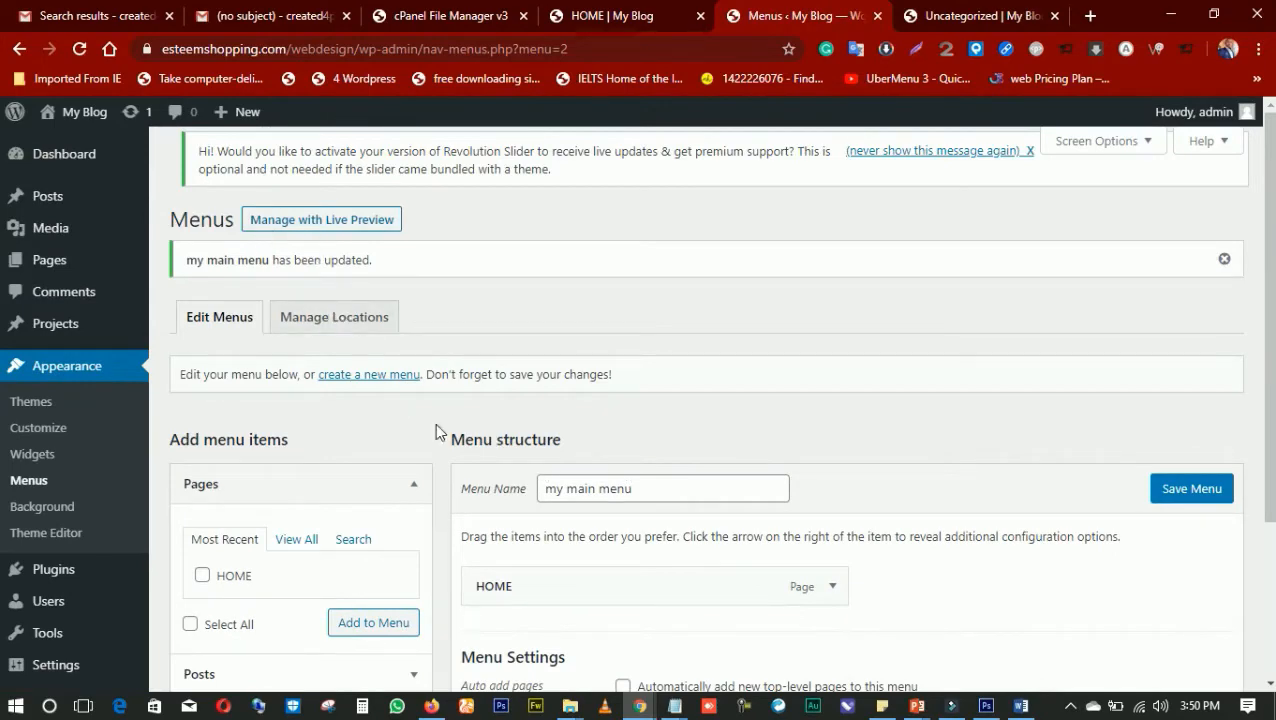
{"action": "scroll", "coordinate": [617, 478], "scroll_direction": "down", "scroll_amount": 2}
{"action": "scroll", "coordinate": [615, 470], "scroll_direction": "up", "scroll_amount": 2}
Start a new WordPress page and title it ABOUT
{"action": "mouse_move", "coordinate": [64, 260]}
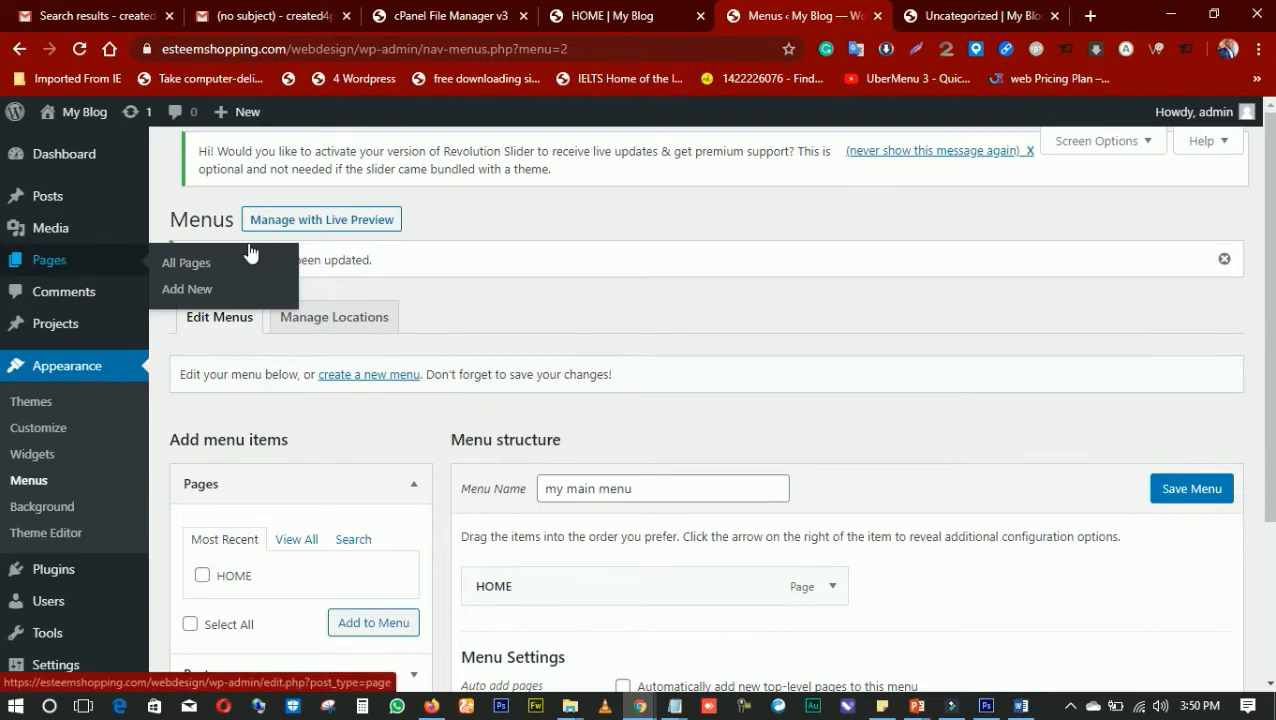
{"action": "left_click", "coordinate": [187, 290]}
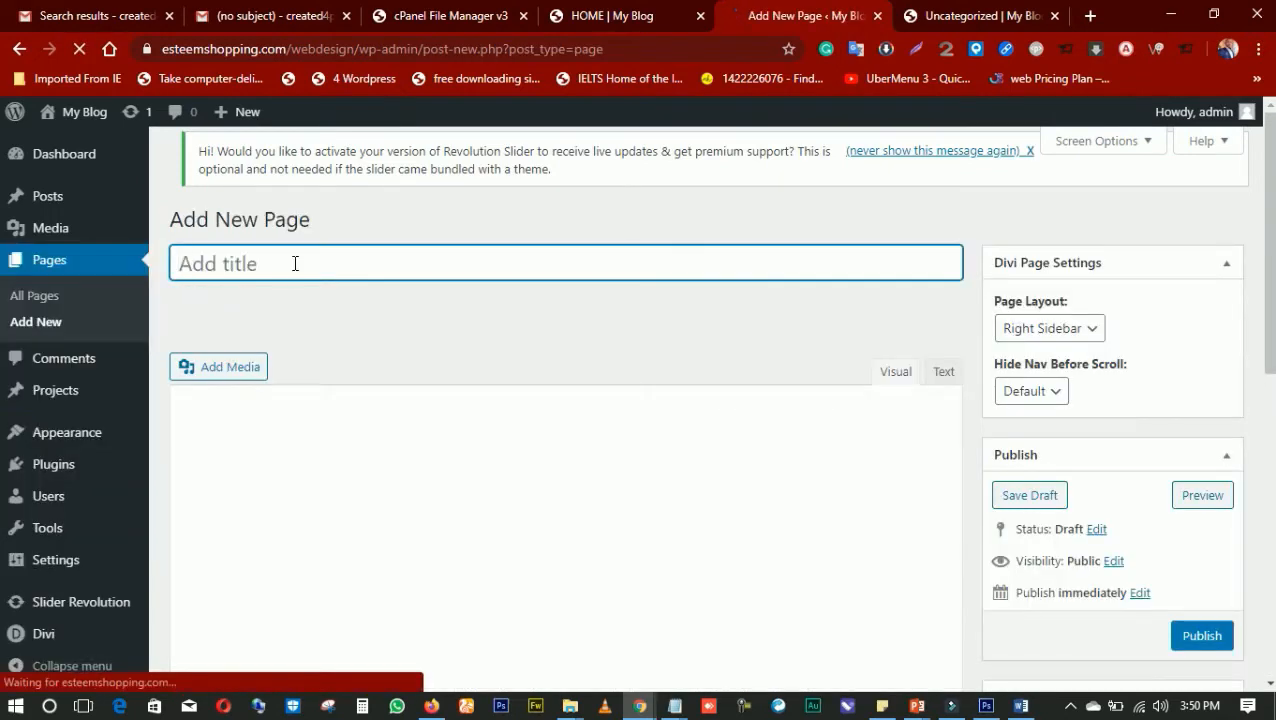
{"action": "type", "text": "BOUT"}
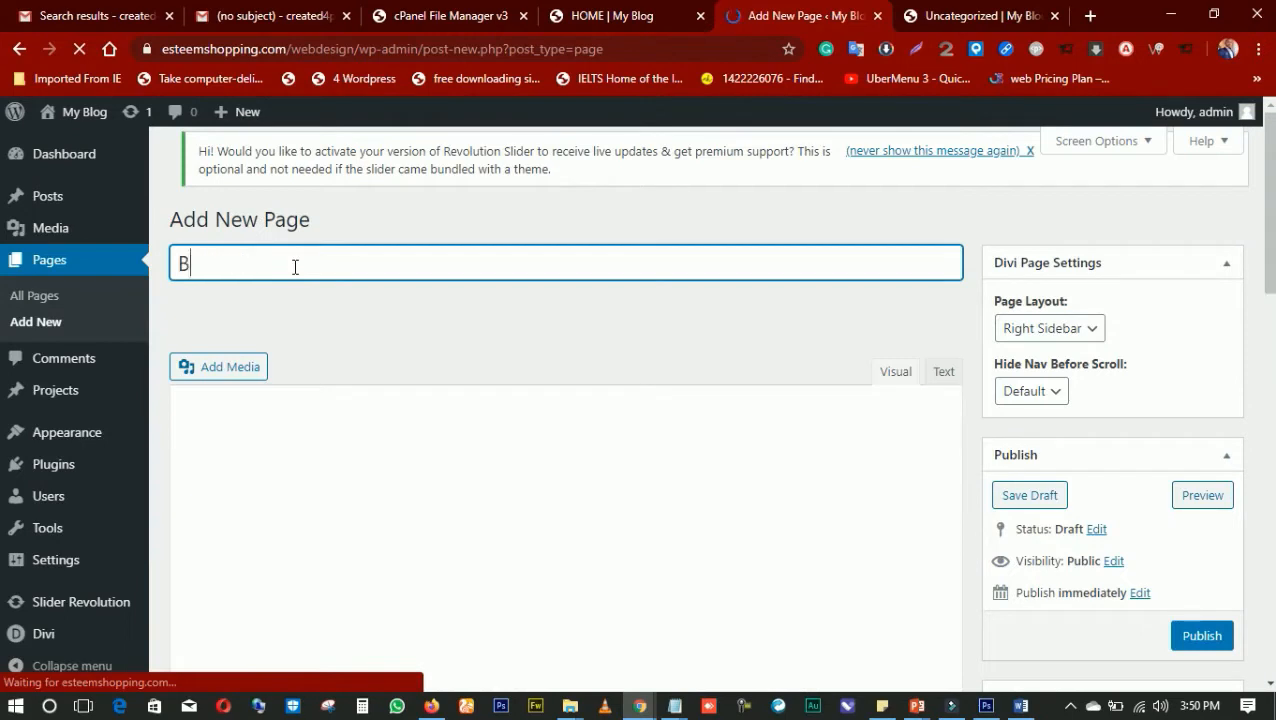
{"action": "key", "text": "BackSpace"}
{"action": "key", "text": "BackSpace"}
{"action": "key", "text": "BackSpace"}
{"action": "key", "text": "BackSpace"}
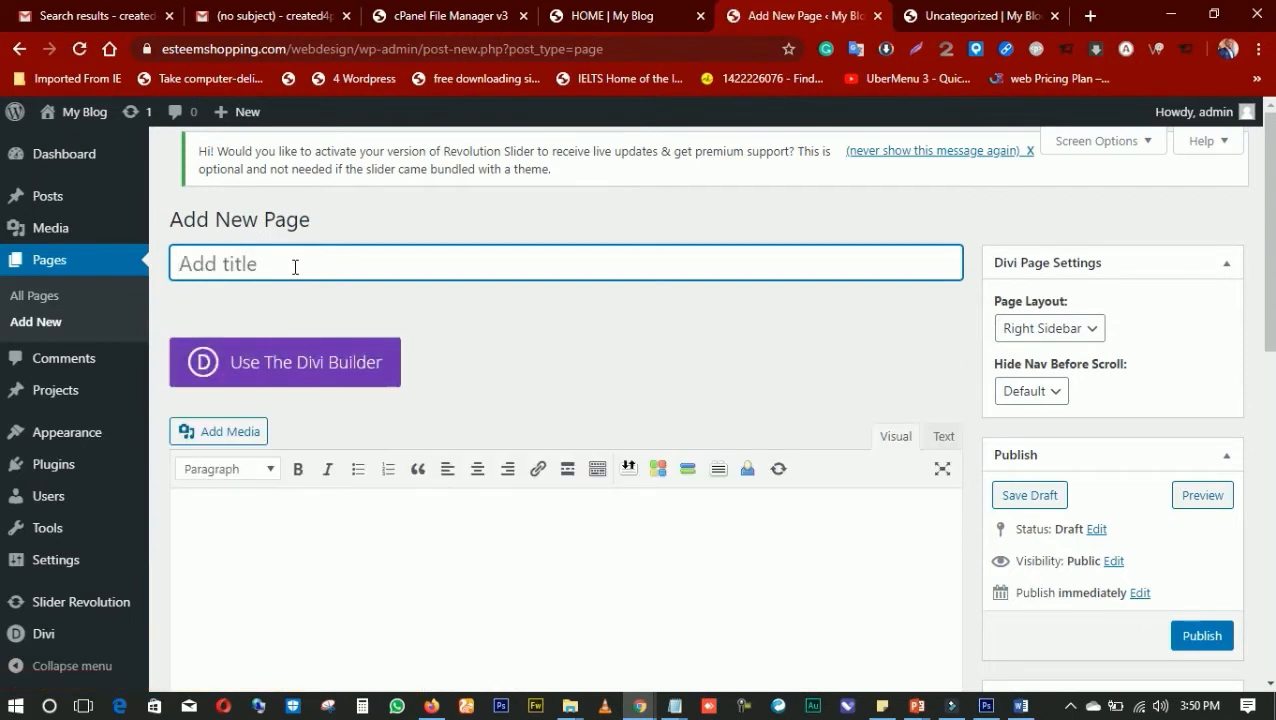
{"action": "type", "text": "AB"}
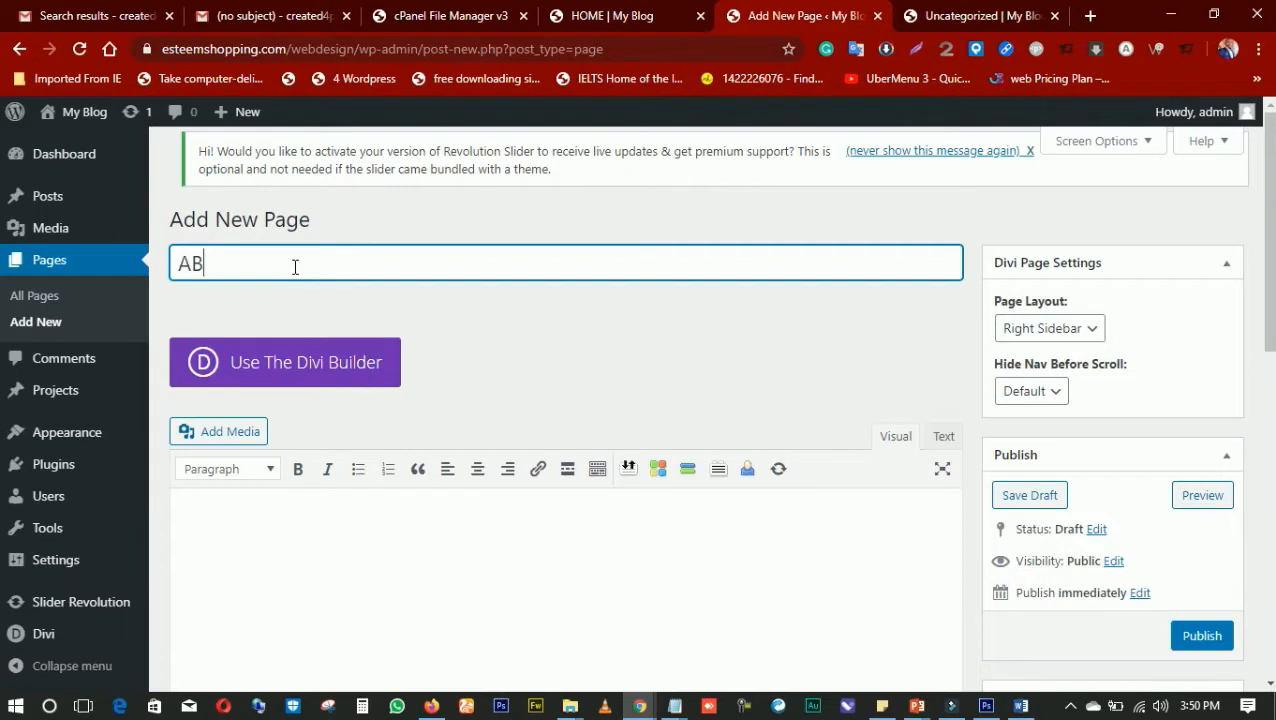
{"action": "type", "text": "OUT US"}
{"action": "key", "text": "BackSpace"}
{"action": "key", "text": "BackSpace"}
{"action": "key", "text": "BackSpace"}
{"action": "key", "text": "BackSpace"}
{"action": "key", "text": "BackSpace"}
{"action": "type", "text": "UT"}
{"action": "left_click", "coordinate": [527, 344]}
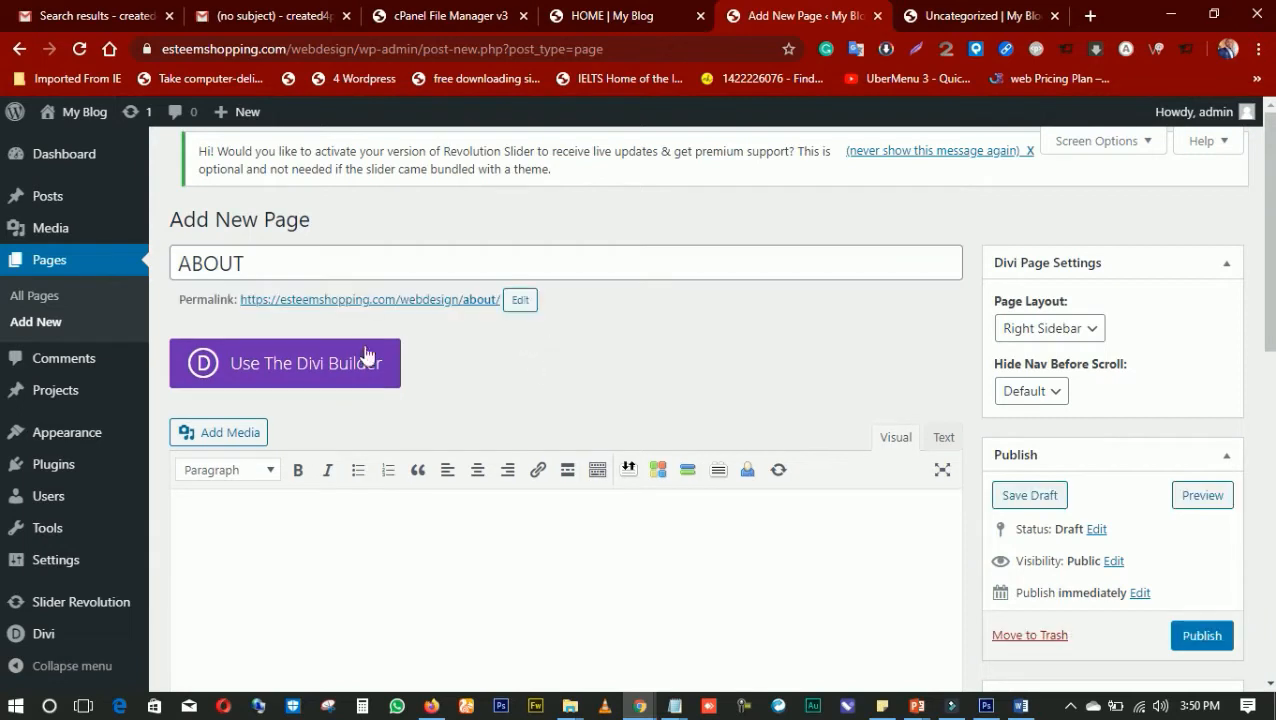
Load the About layout from the premade SEO Agency pack with the Divi Builder and publish the ABOUT page
{"action": "left_click", "coordinate": [304, 366]}
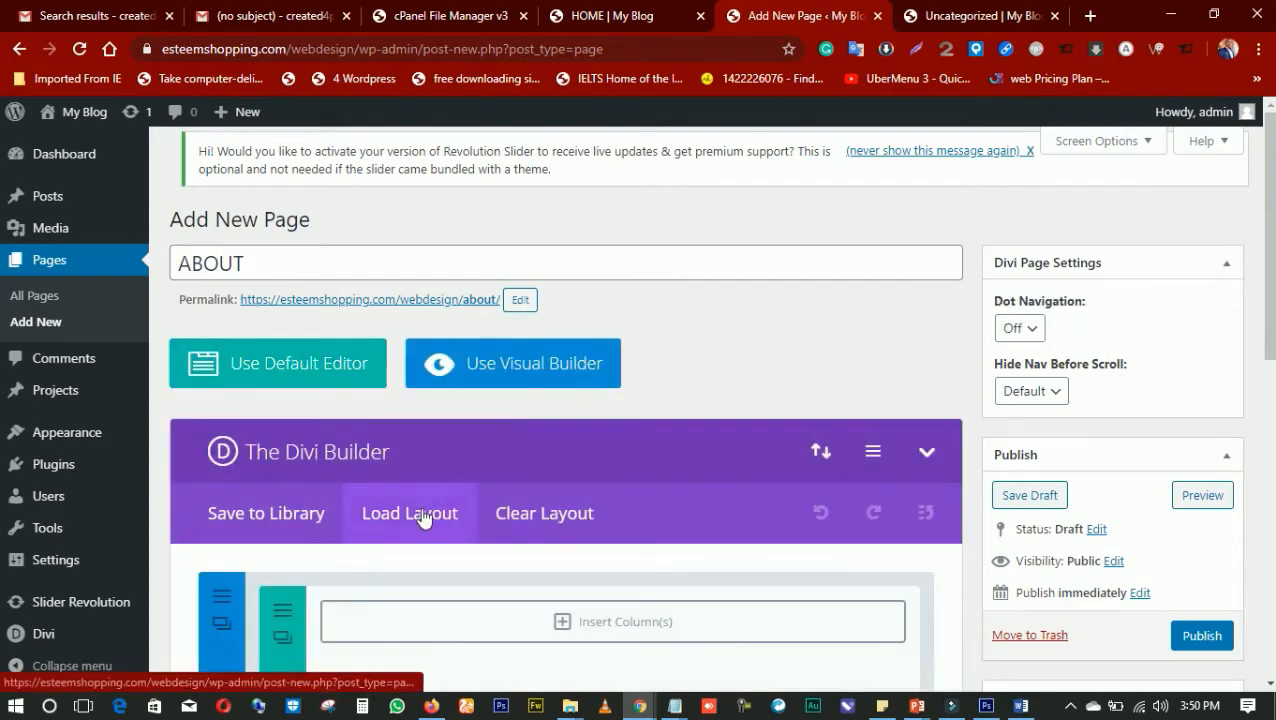
{"action": "left_click", "coordinate": [422, 515]}
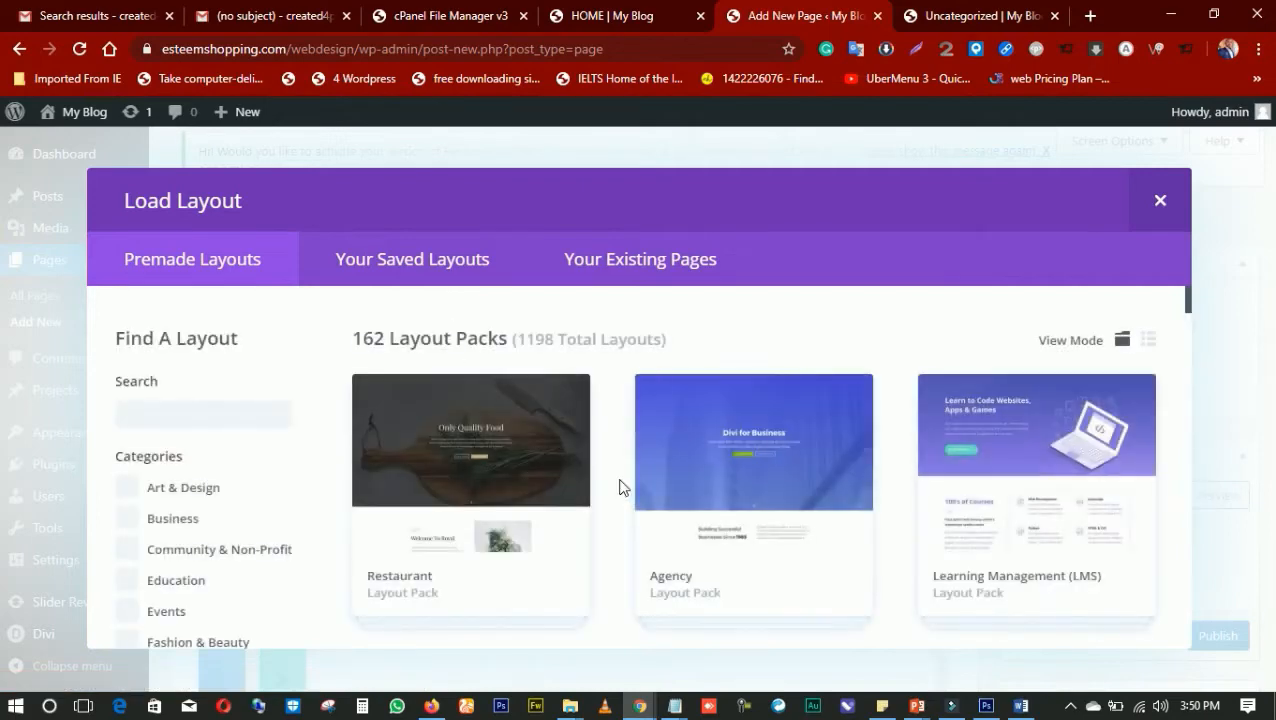
{"action": "scroll", "coordinate": [620, 487], "scroll_direction": "down", "scroll_amount": 10}
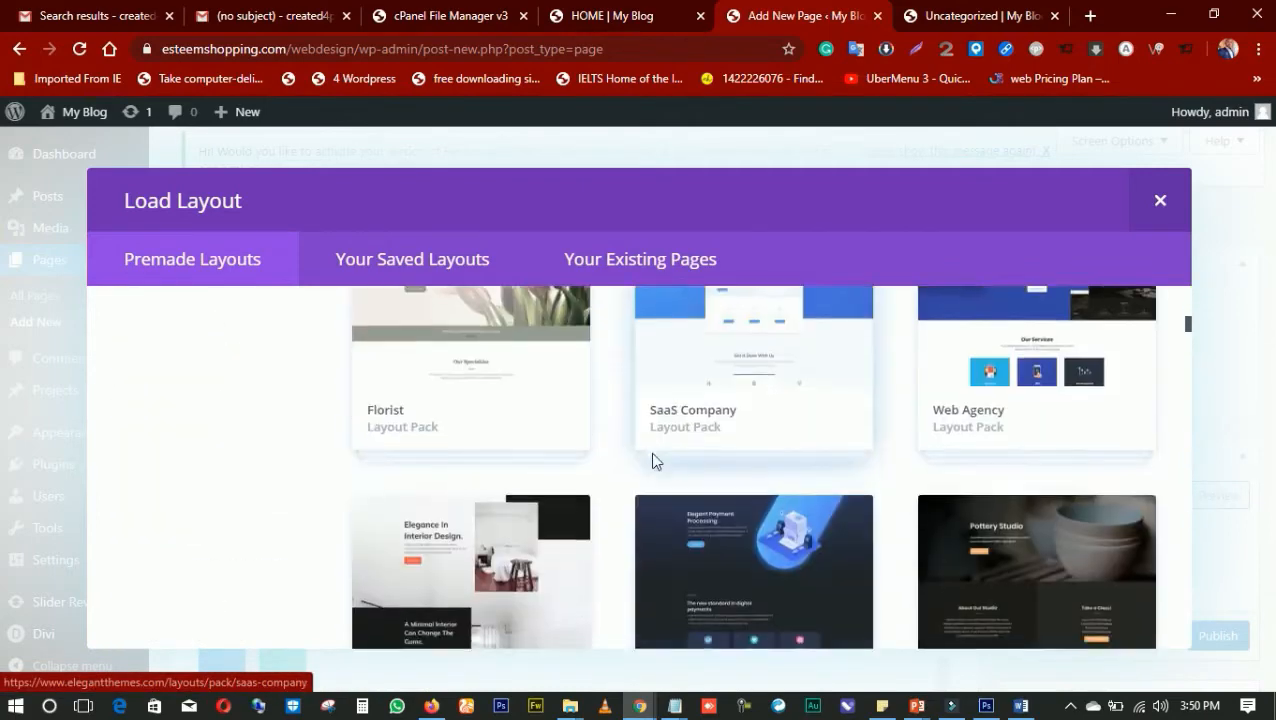
{"action": "scroll", "coordinate": [650, 456], "scroll_direction": "down", "scroll_amount": 5}
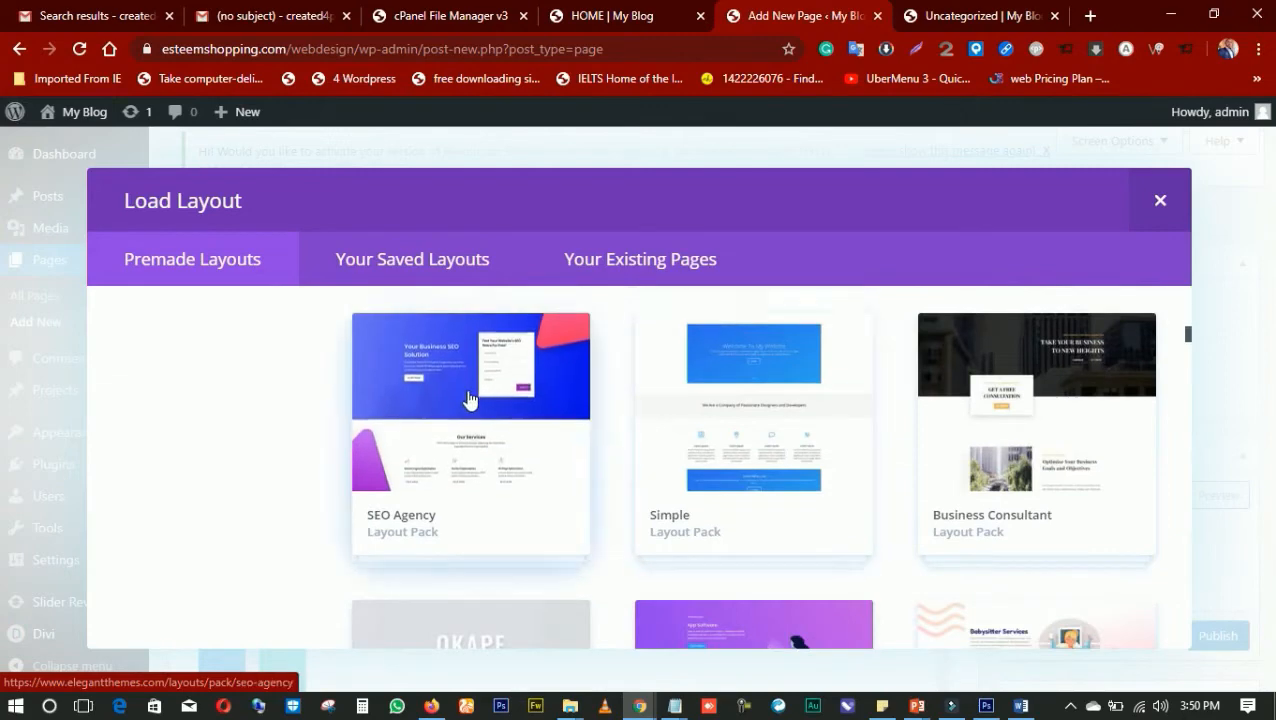
{"action": "left_click", "coordinate": [469, 399]}
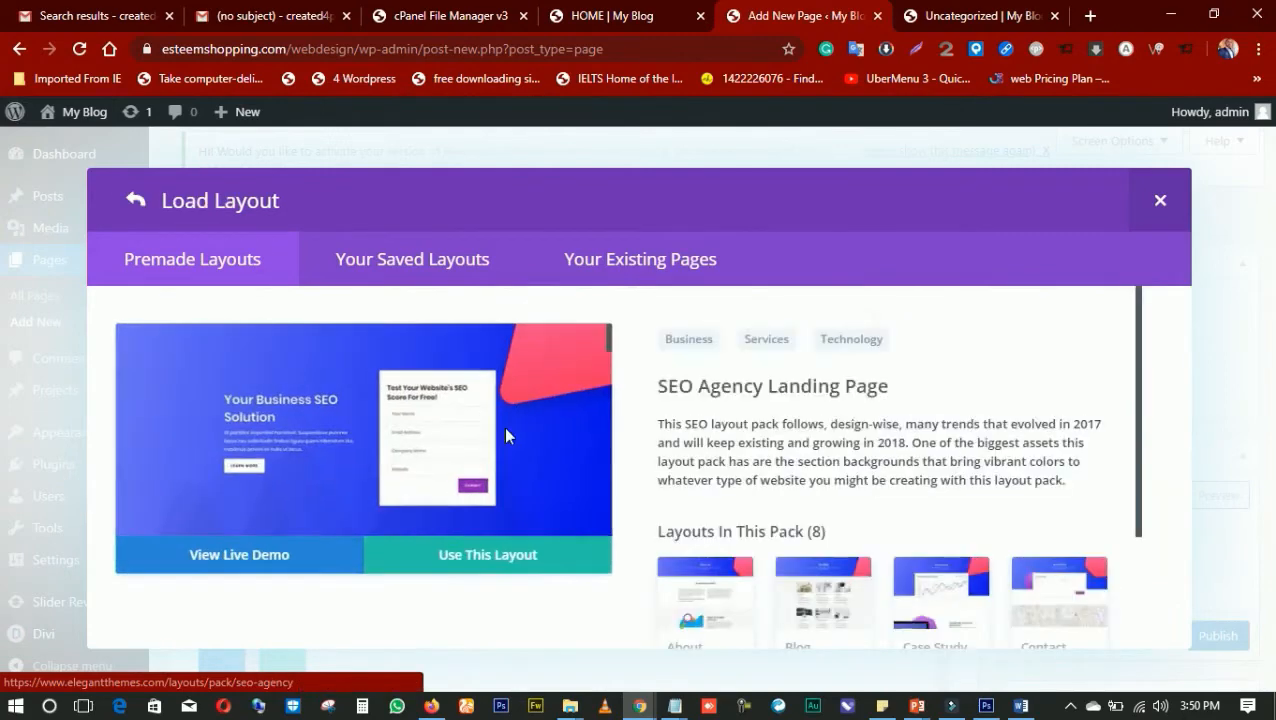
{"action": "scroll", "coordinate": [704, 463], "scroll_direction": "down", "scroll_amount": 2}
{"action": "left_click", "coordinate": [712, 461]}
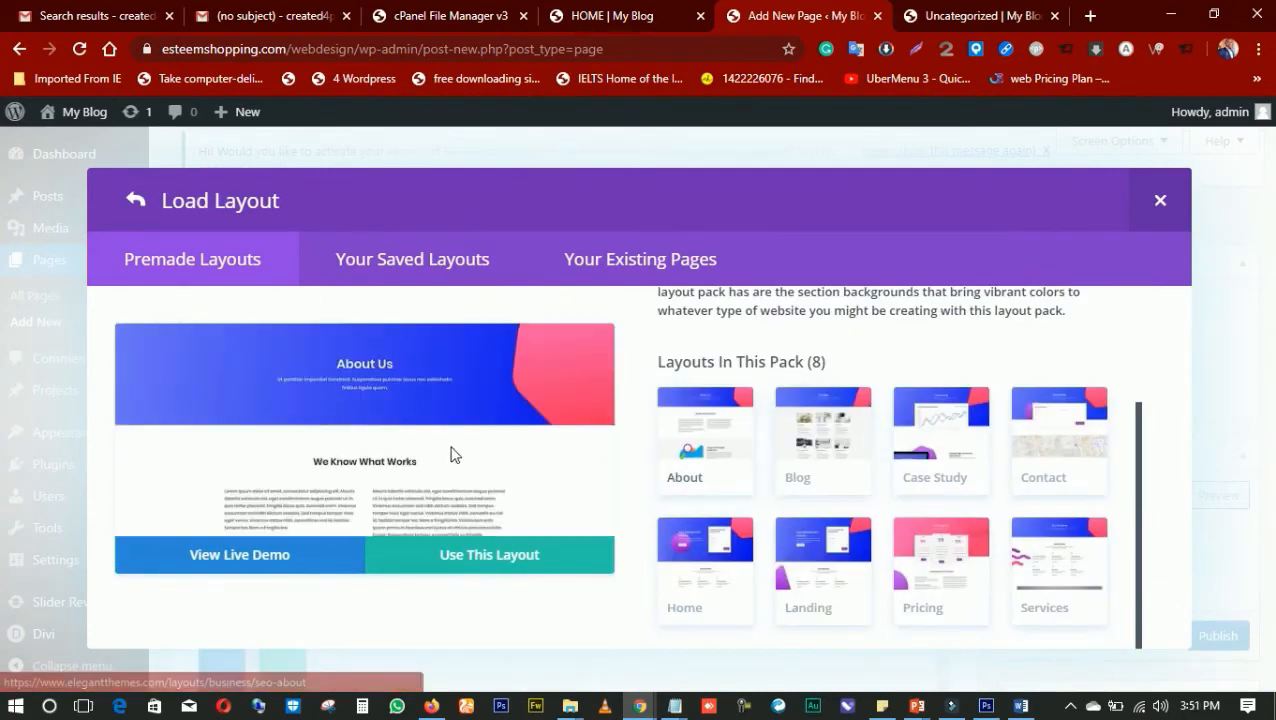
{"action": "scroll", "coordinate": [450, 455], "scroll_direction": "down", "scroll_amount": 10}
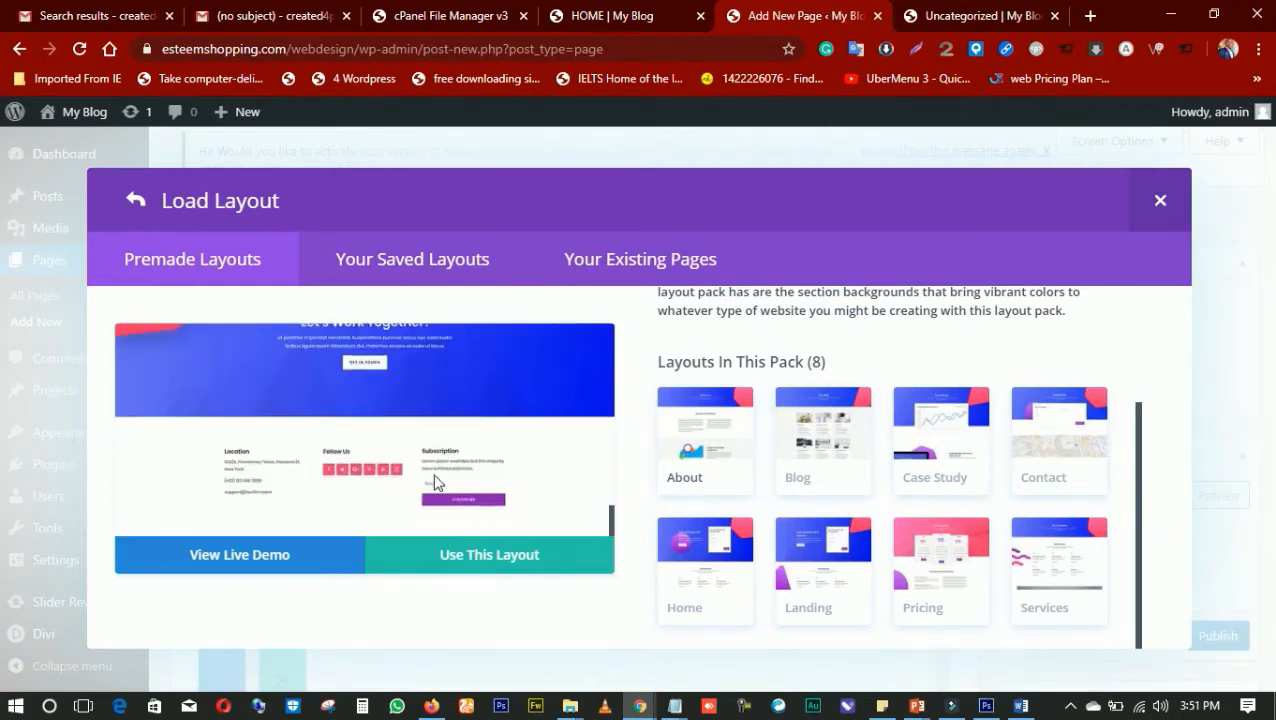
{"action": "left_click", "coordinate": [503, 561]}
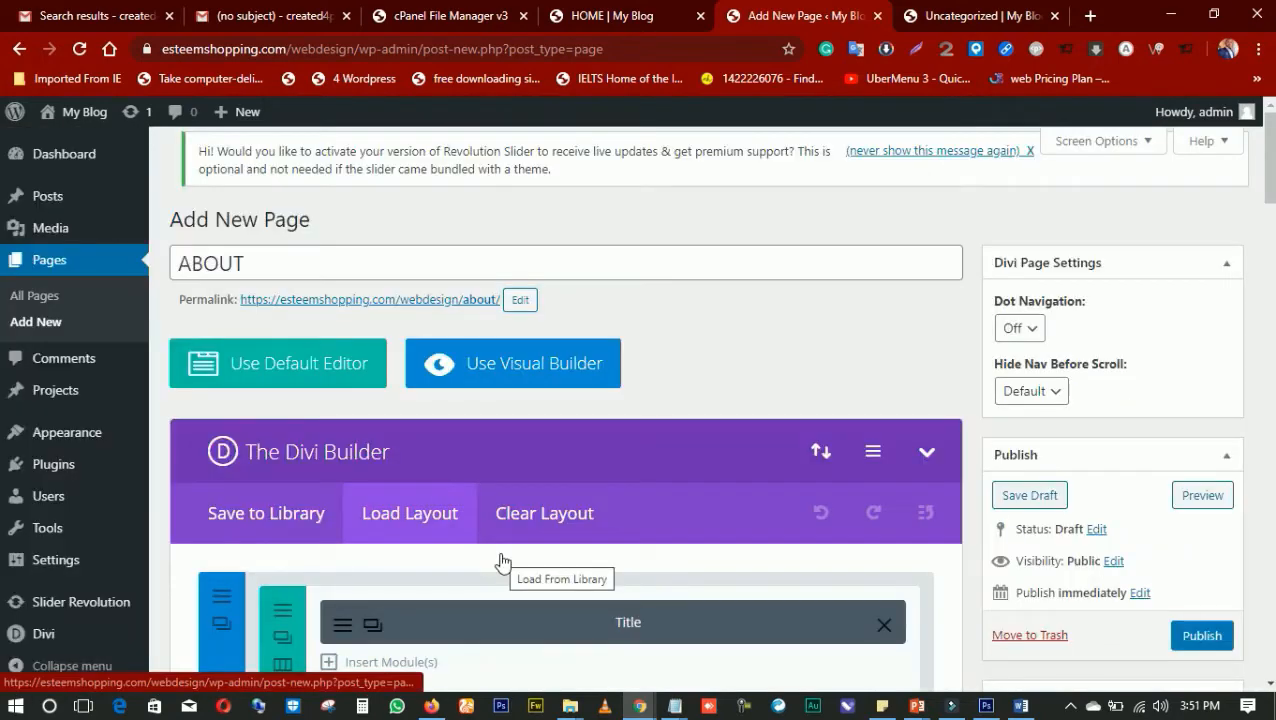
{"action": "scroll", "coordinate": [706, 494], "scroll_direction": "down", "scroll_amount": 2}
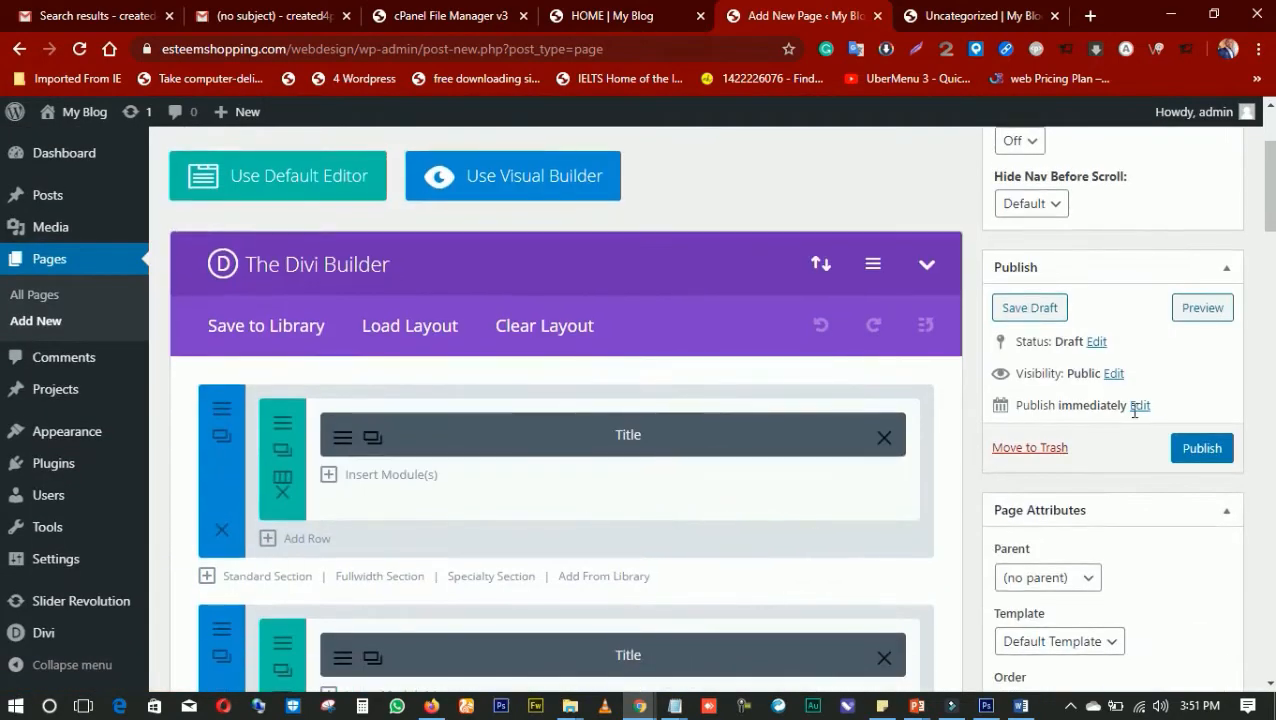
{"action": "left_click", "coordinate": [1183, 453]}
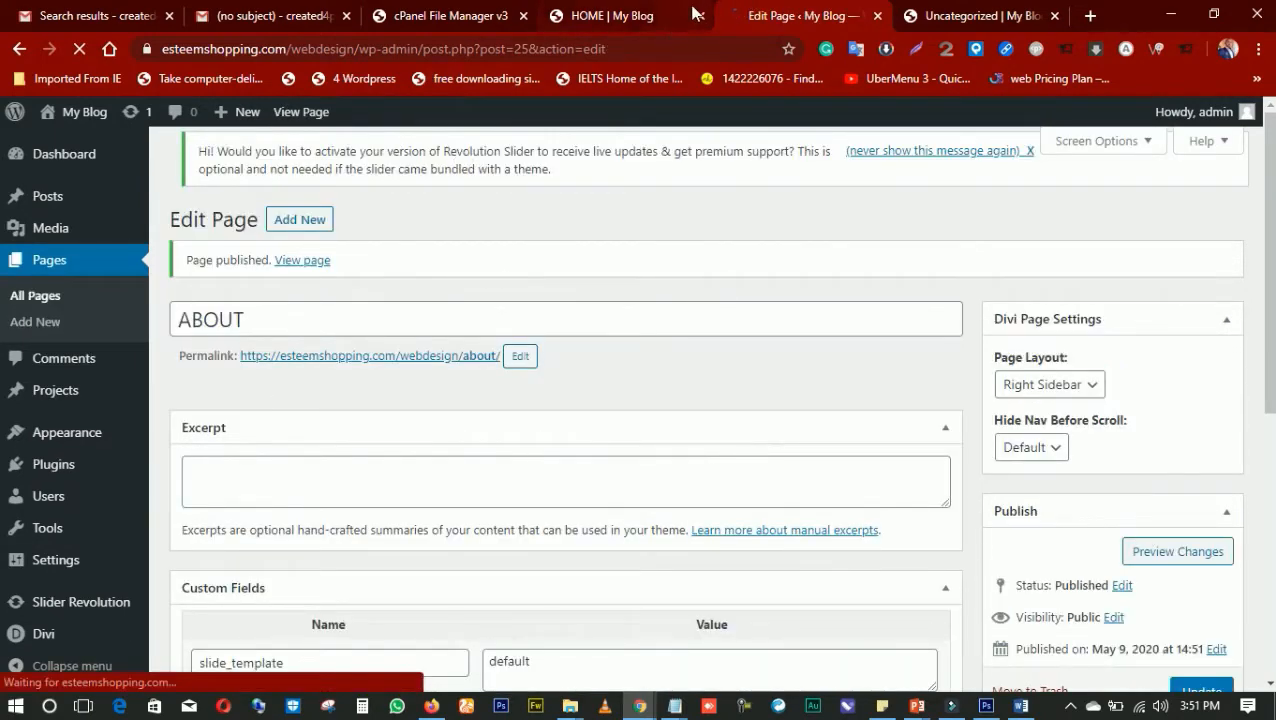
Open the My Blog dashboard from the Uncategorized page and return to the ABOUT page's editor
{"action": "left_click", "coordinate": [963, 18]}
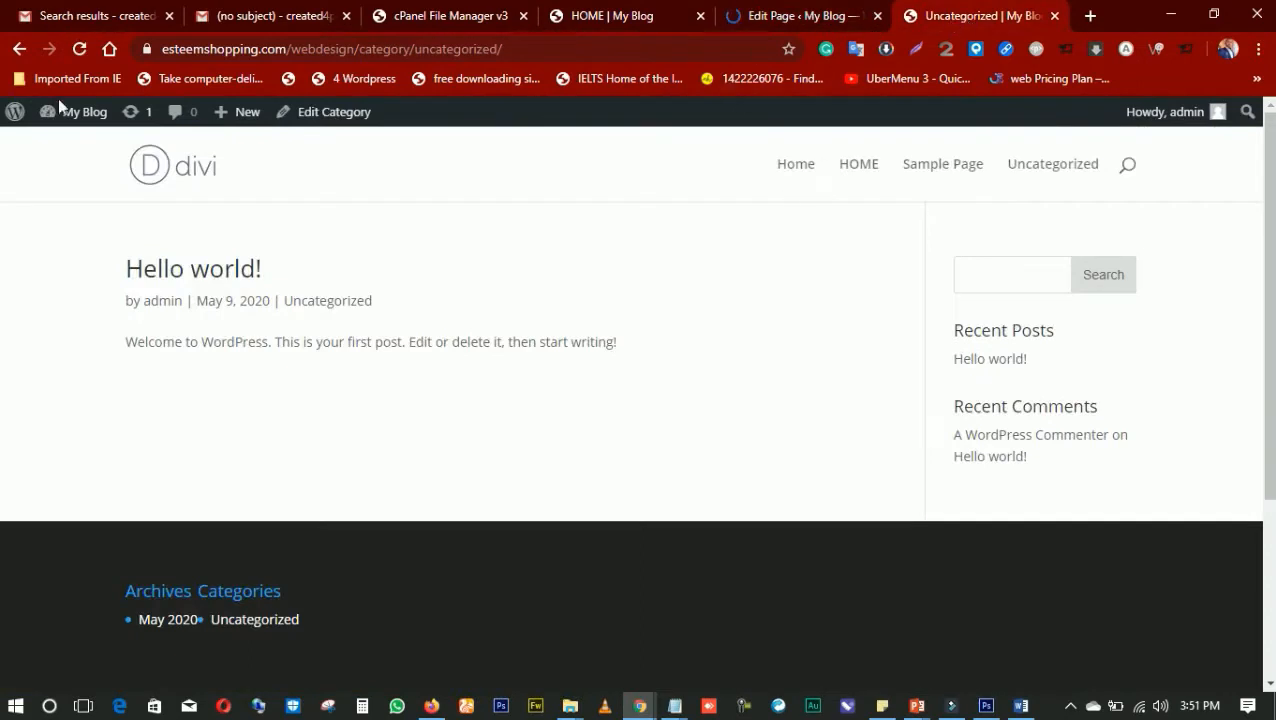
{"action": "left_click", "coordinate": [75, 111]}
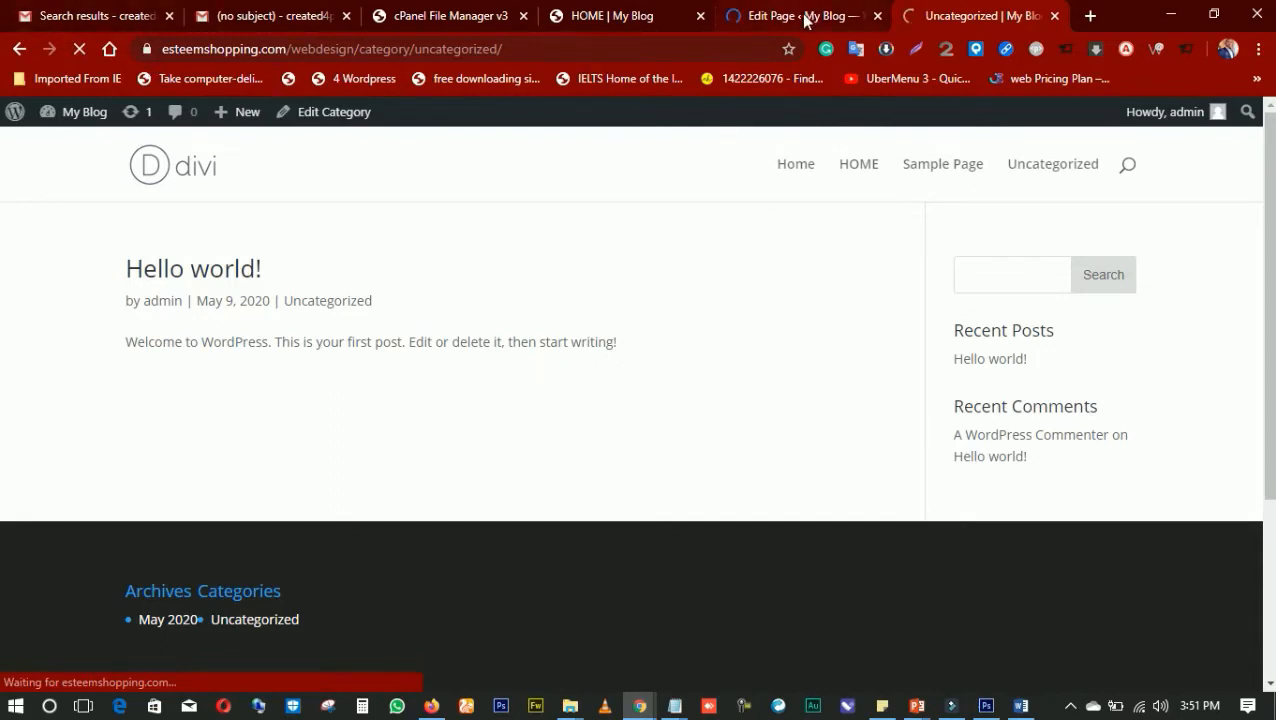
{"action": "left_click", "coordinate": [747, 20]}
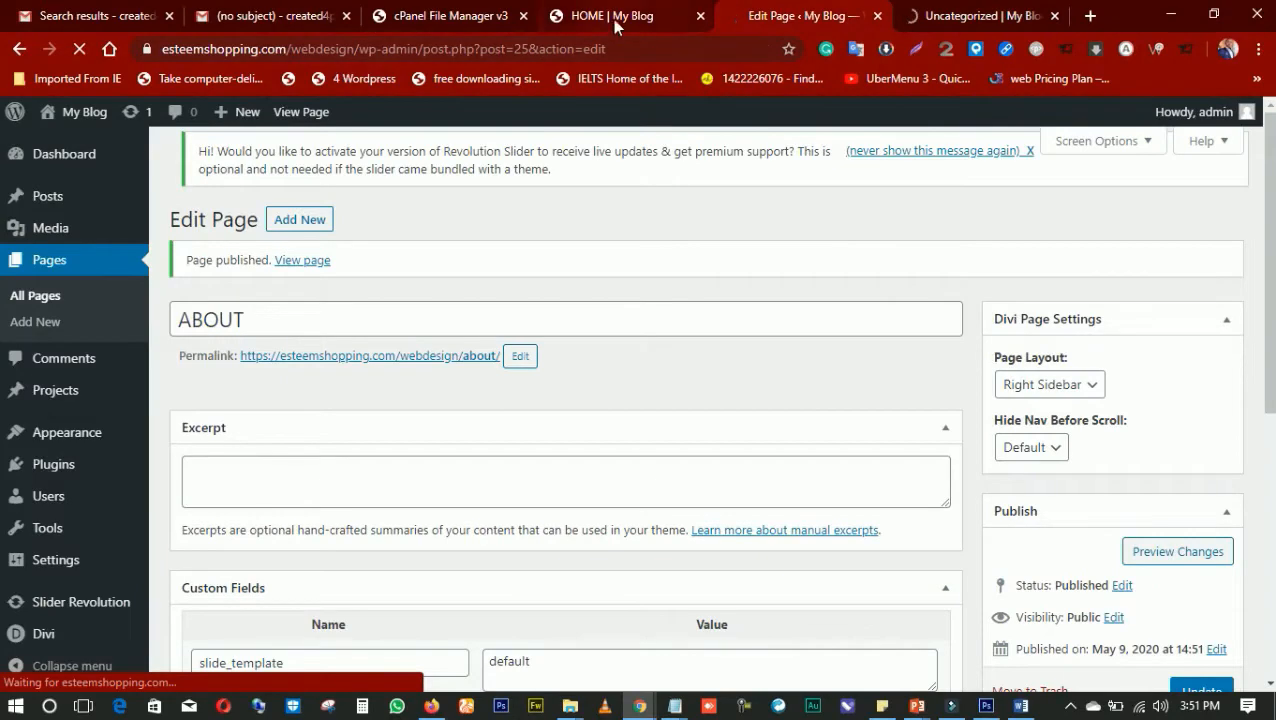
{"action": "left_click", "coordinate": [615, 24]}
{"action": "left_click", "coordinate": [777, 19]}
{"action": "left_click", "coordinate": [938, 21]}
{"action": "left_click", "coordinate": [758, 21]}
{"action": "left_click", "coordinate": [634, 24]}
{"action": "left_click", "coordinate": [735, 17]}
{"action": "left_click", "coordinate": [938, 18]}
{"action": "left_click", "coordinate": [803, 27]}
{"action": "left_click", "coordinate": [958, 18]}
{"action": "left_click", "coordinate": [843, 20]}
{"action": "left_click", "coordinate": [683, 18]}
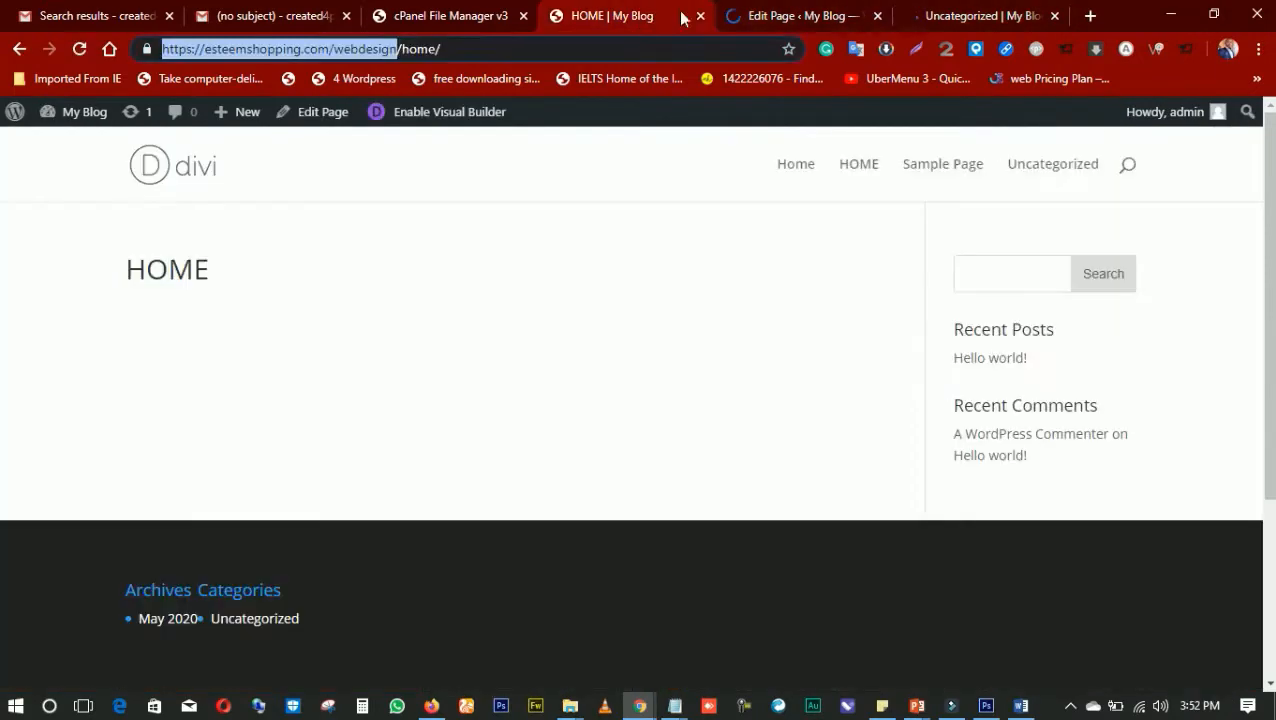
{"action": "left_click", "coordinate": [790, 17]}
{"action": "left_click", "coordinate": [955, 18]}
{"action": "left_click", "coordinate": [848, 20]}
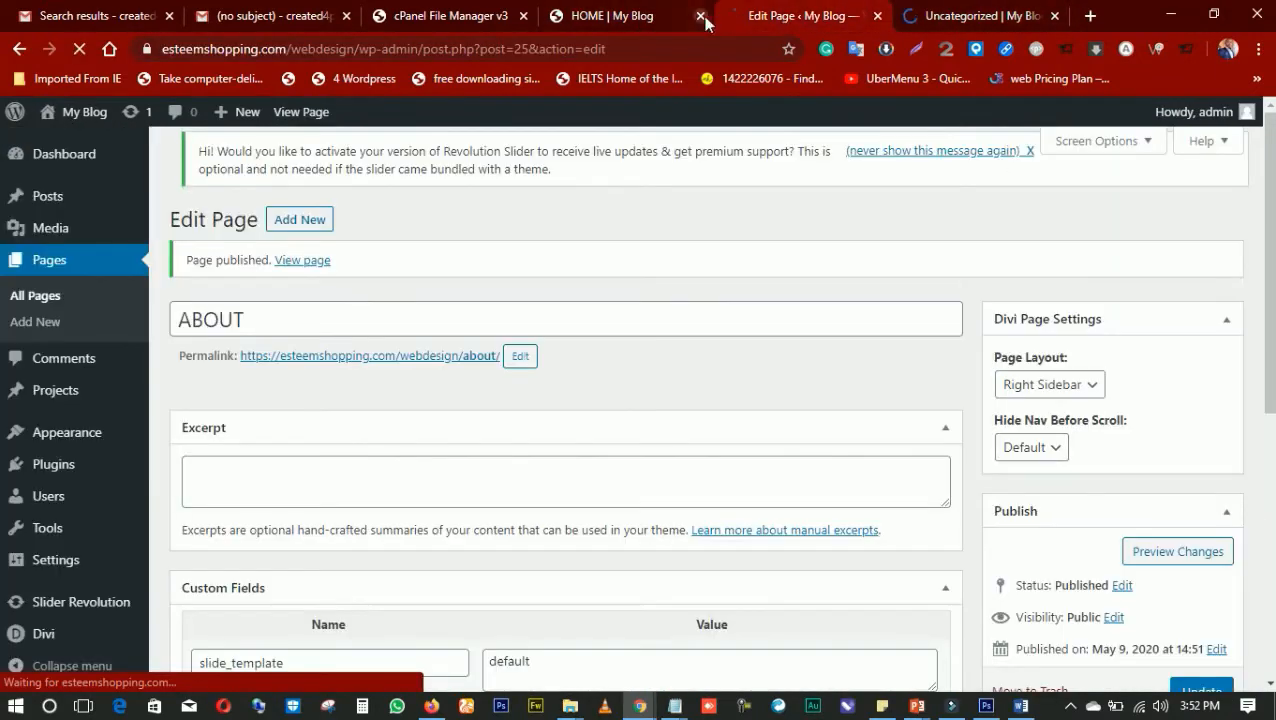
{"action": "left_click", "coordinate": [648, 18]}
{"action": "left_click", "coordinate": [771, 21]}
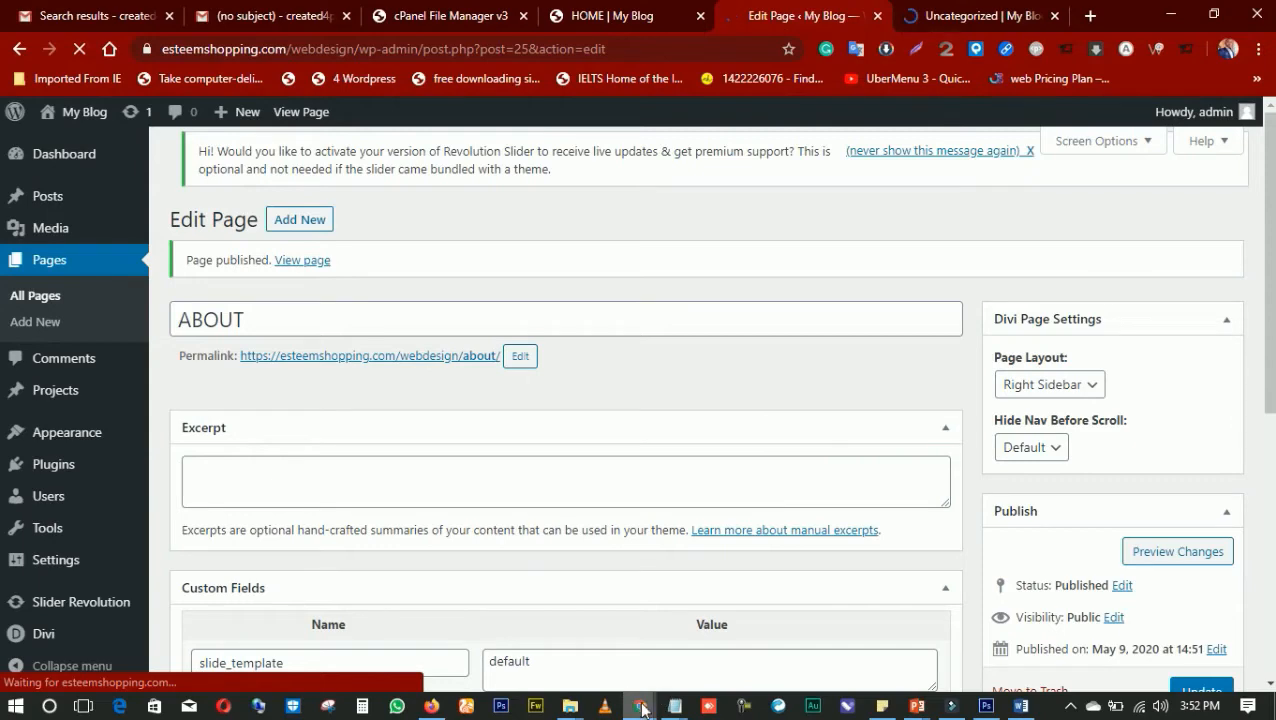
{"action": "left_click", "coordinate": [952, 17]}
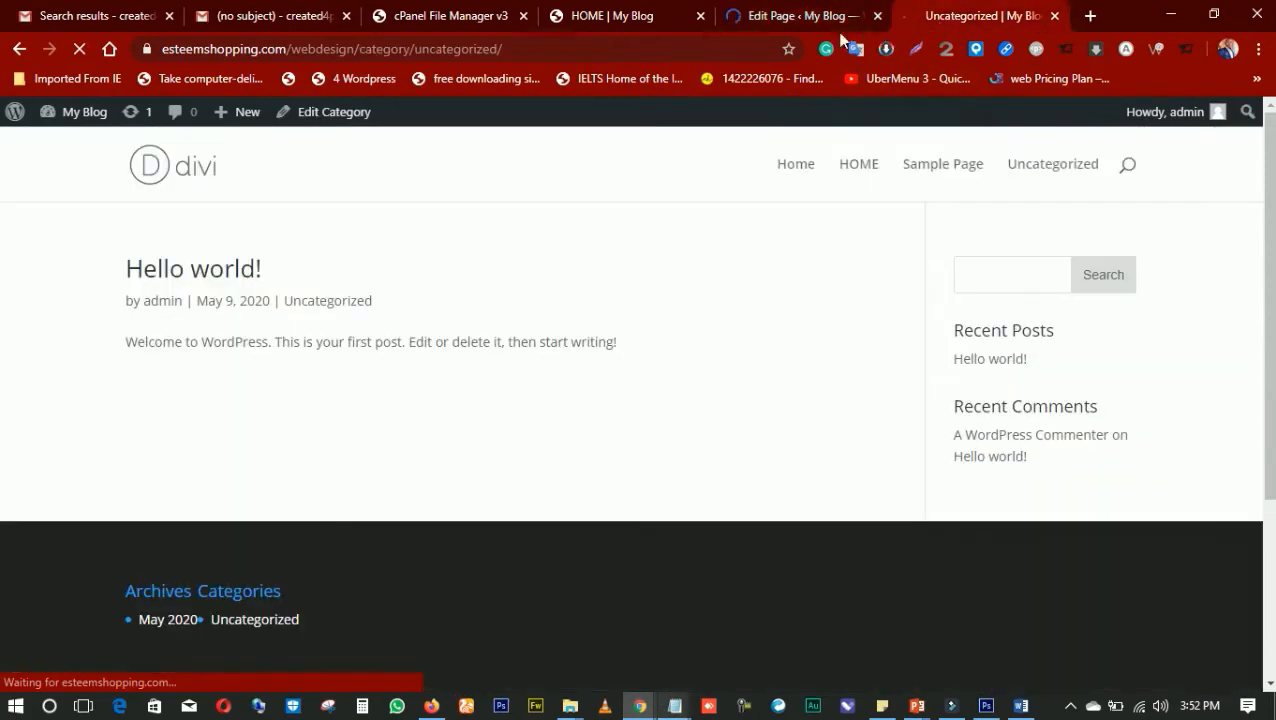
{"action": "left_click", "coordinate": [660, 20]}
{"action": "left_click", "coordinate": [812, 20]}
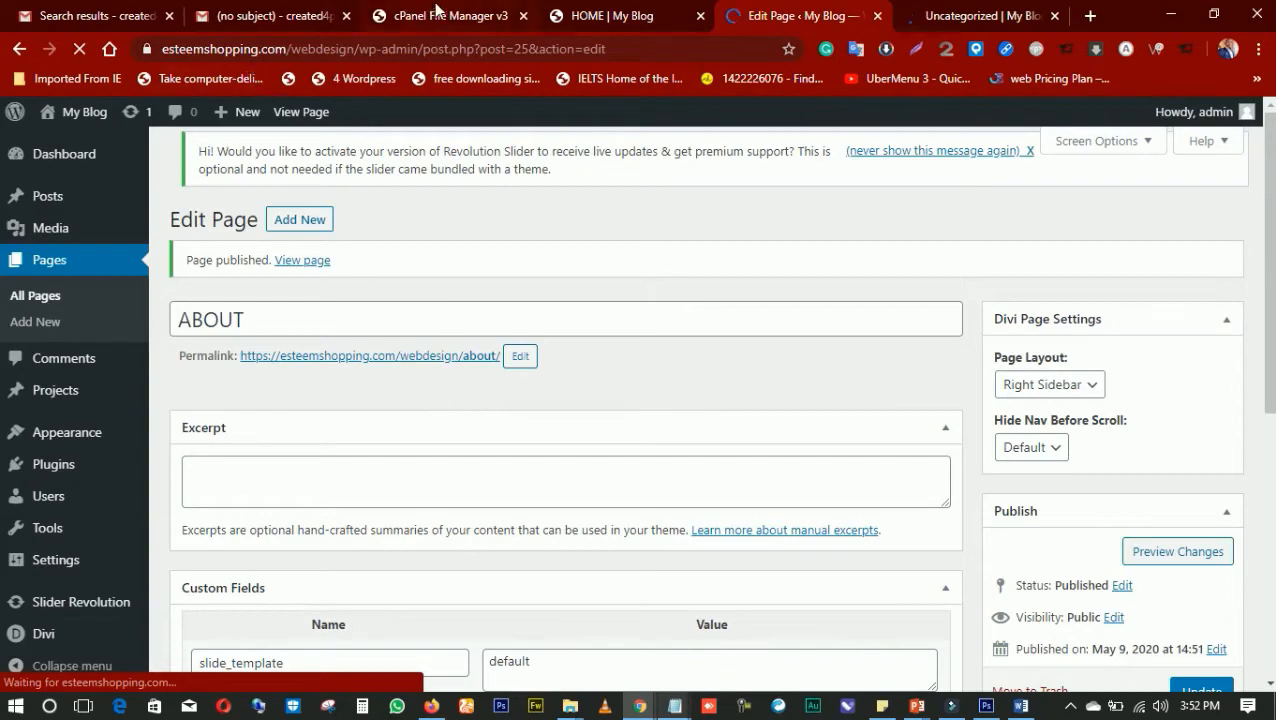
{"action": "left_click", "coordinate": [577, 18]}
{"action": "left_click", "coordinate": [476, 16]}
{"action": "left_click", "coordinate": [678, 20]}
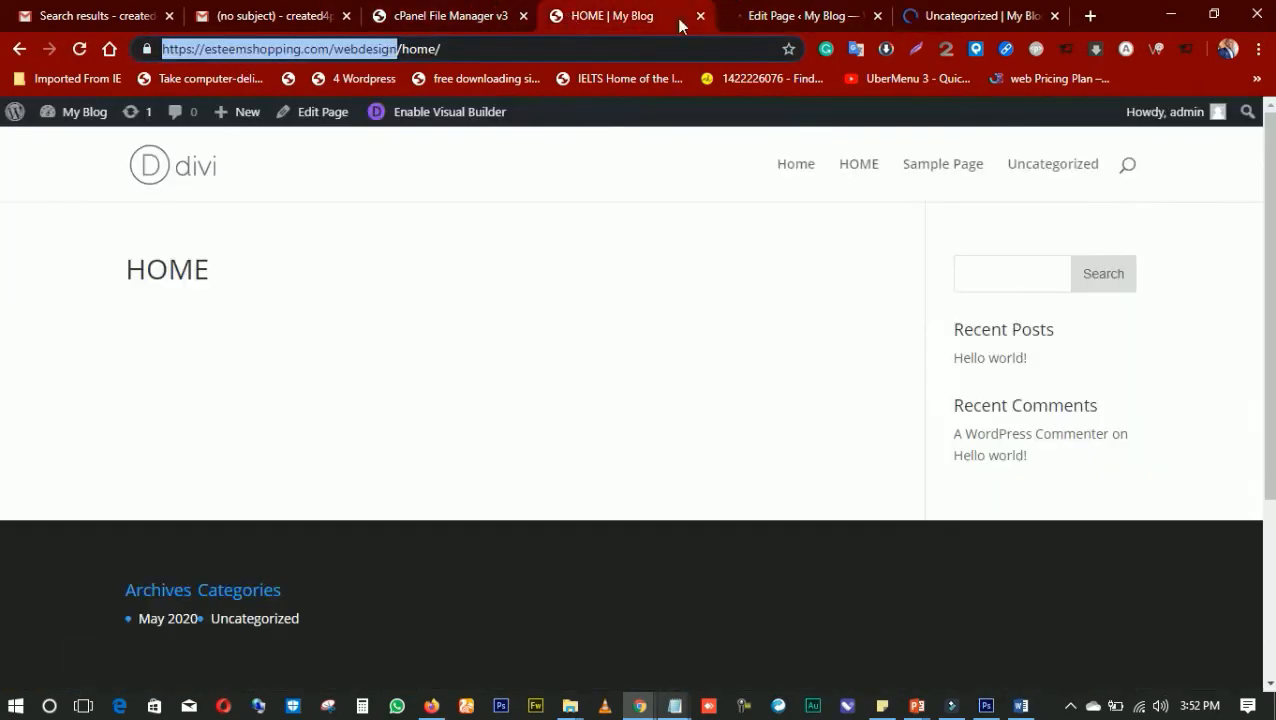
{"action": "left_click", "coordinate": [786, 20]}
{"action": "left_click", "coordinate": [962, 20]}
{"action": "left_click", "coordinate": [860, 18]}
{"action": "left_click", "coordinate": [650, 18]}
{"action": "left_click", "coordinate": [805, 20]}
{"action": "left_click", "coordinate": [938, 14]}
{"action": "left_click", "coordinate": [835, 16]}
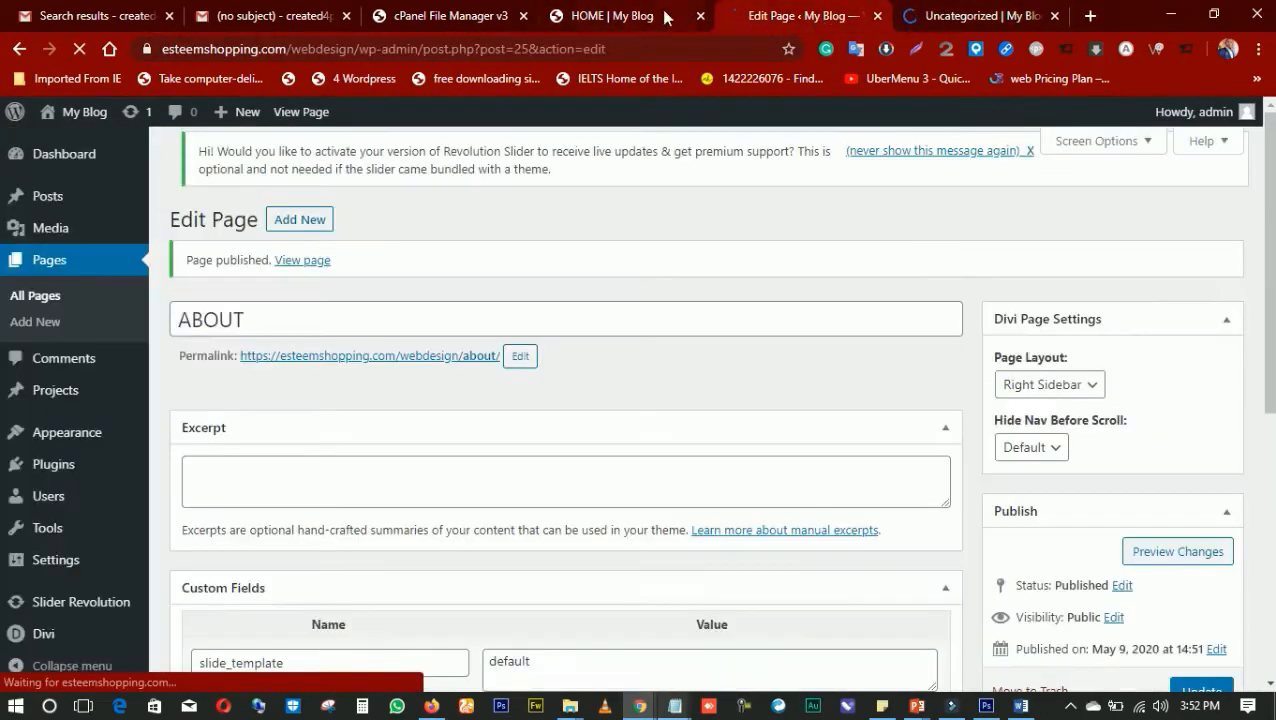
{"action": "left_click", "coordinate": [660, 16]}
{"action": "left_click", "coordinate": [775, 26]}
{"action": "left_click", "coordinate": [970, 16]}
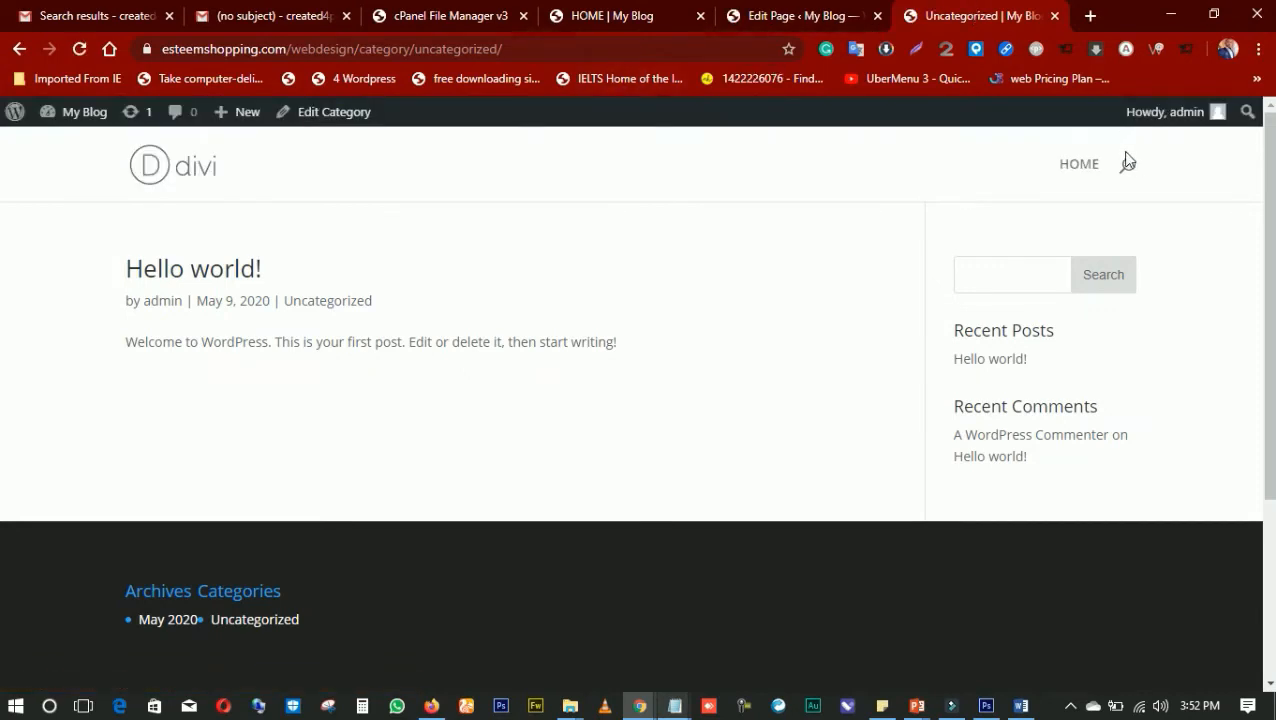
{"action": "left_click", "coordinate": [803, 15]}
{"action": "left_click", "coordinate": [925, 15]}
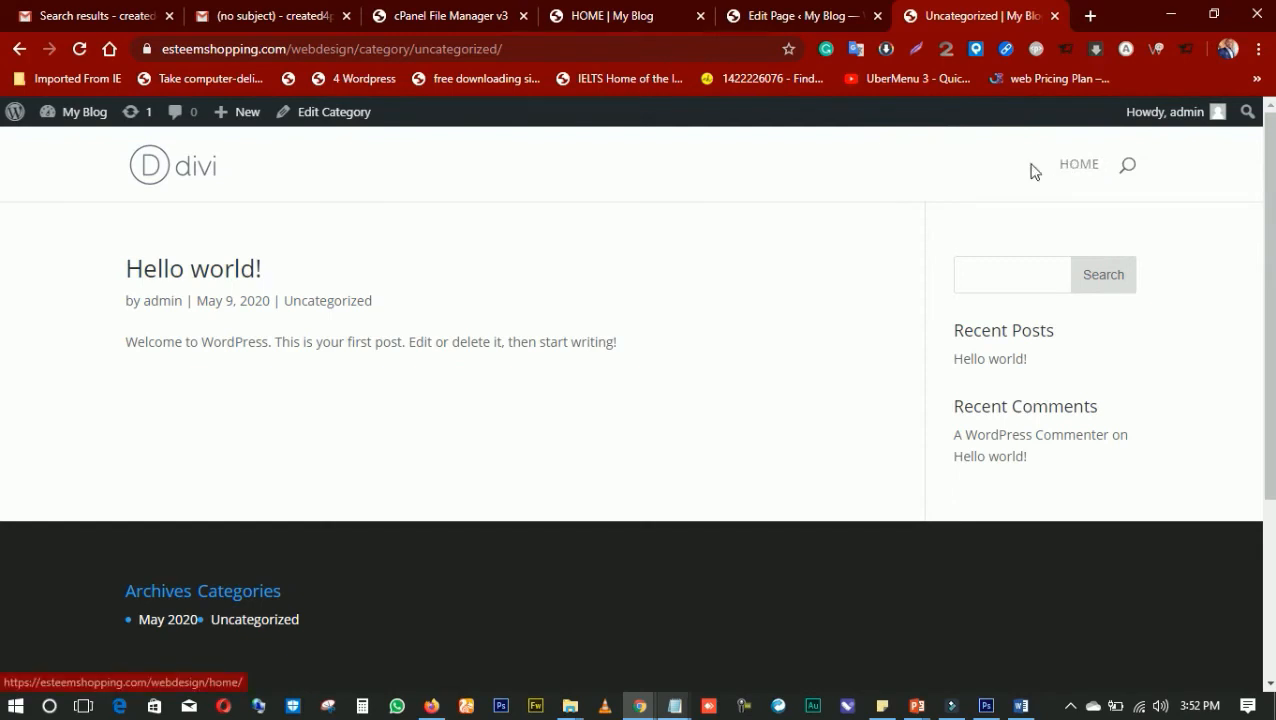
Start another new page from the ABOUT page's editor and open the My Blog dashboard from the Uncategorized page
{"action": "left_click", "coordinate": [812, 18]}
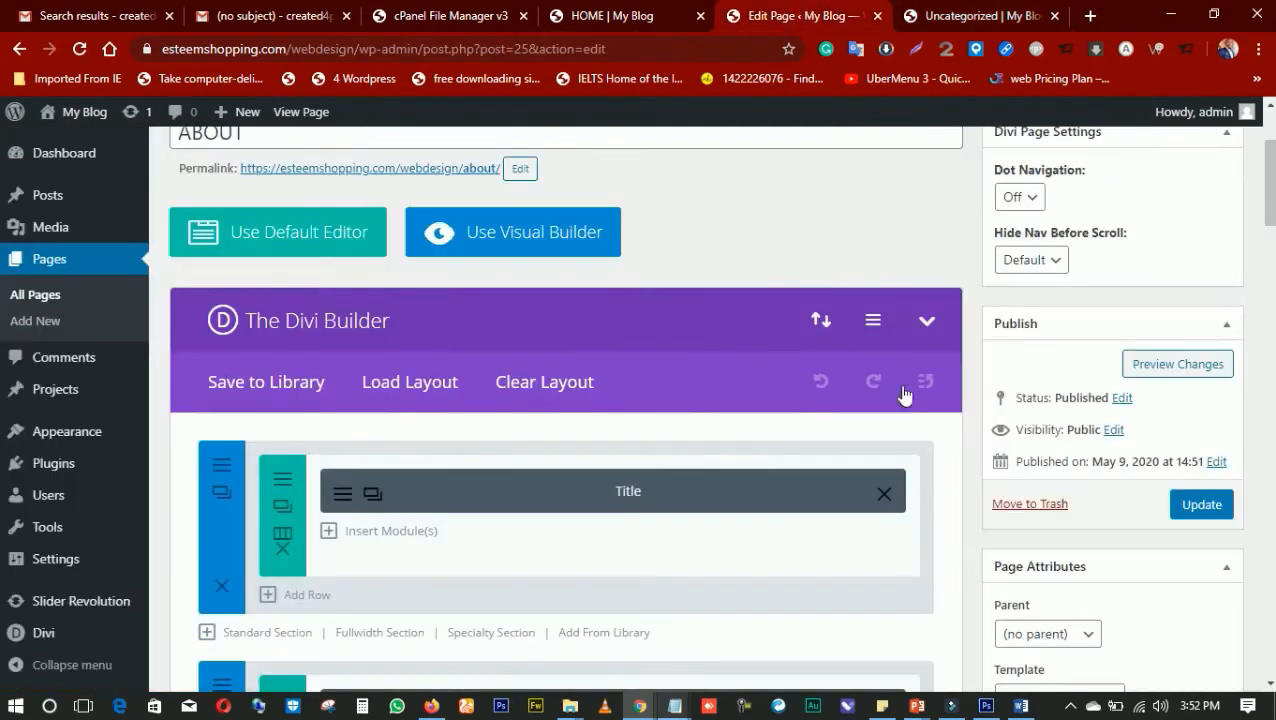
{"action": "scroll", "coordinate": [255, 202], "scroll_direction": "up", "scroll_amount": 1}
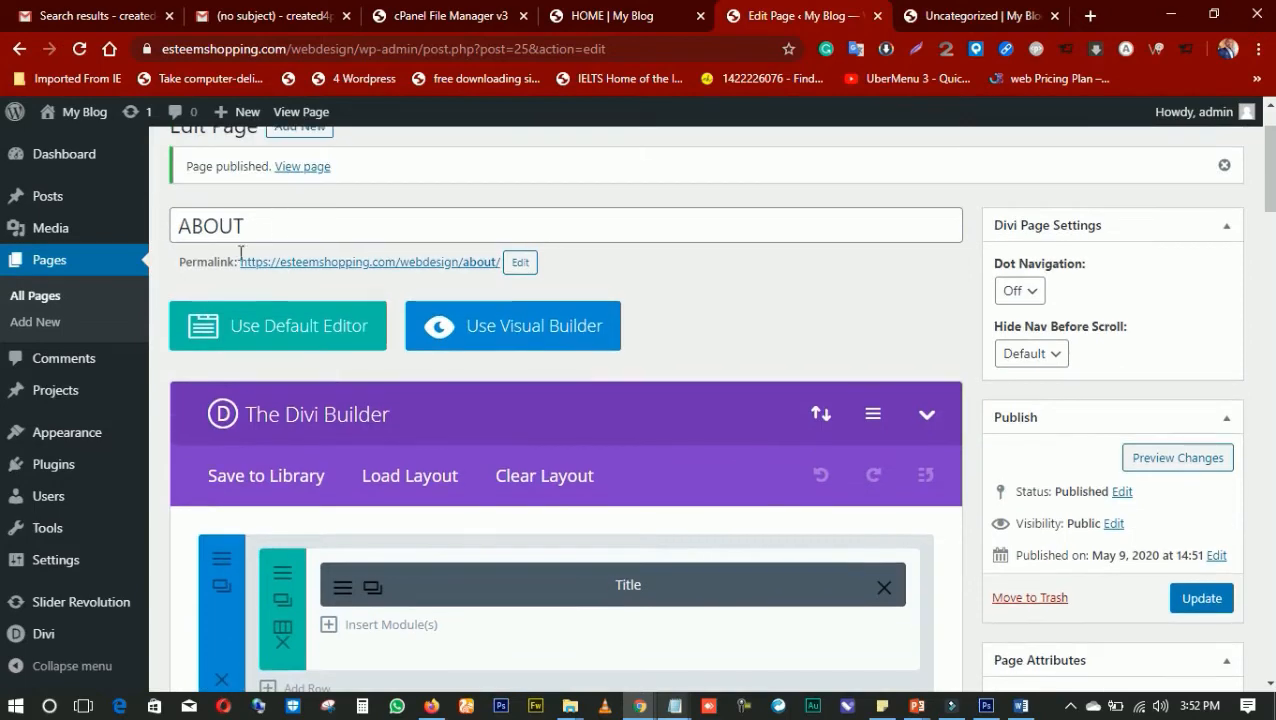
{"action": "scroll", "coordinate": [298, 225], "scroll_direction": "up", "scroll_amount": 1}
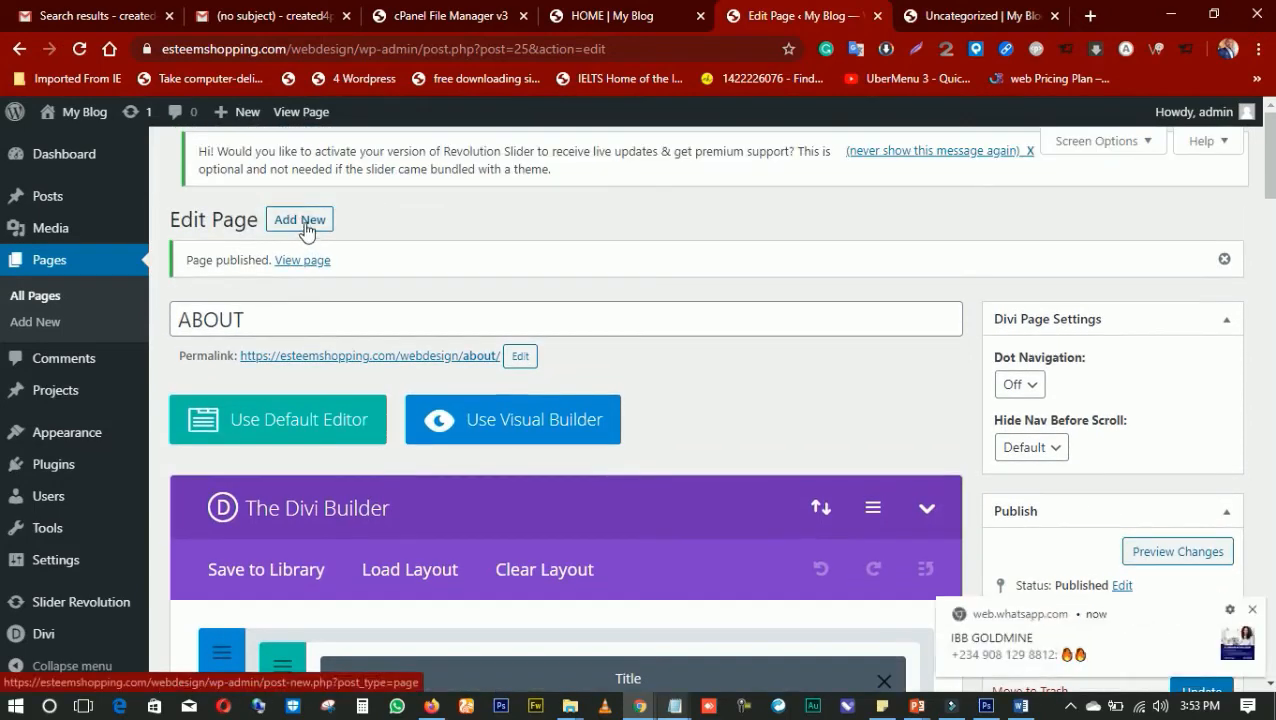
{"action": "left_click", "coordinate": [305, 224]}
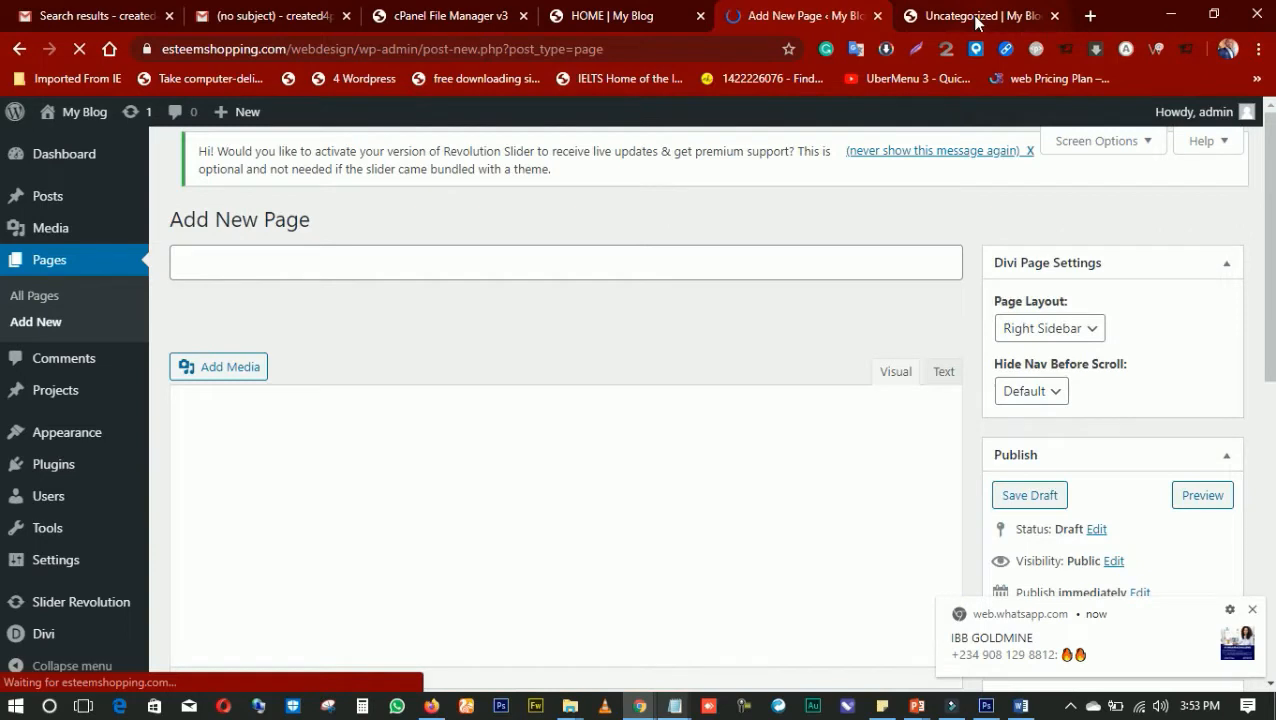
{"action": "left_click", "coordinate": [975, 18]}
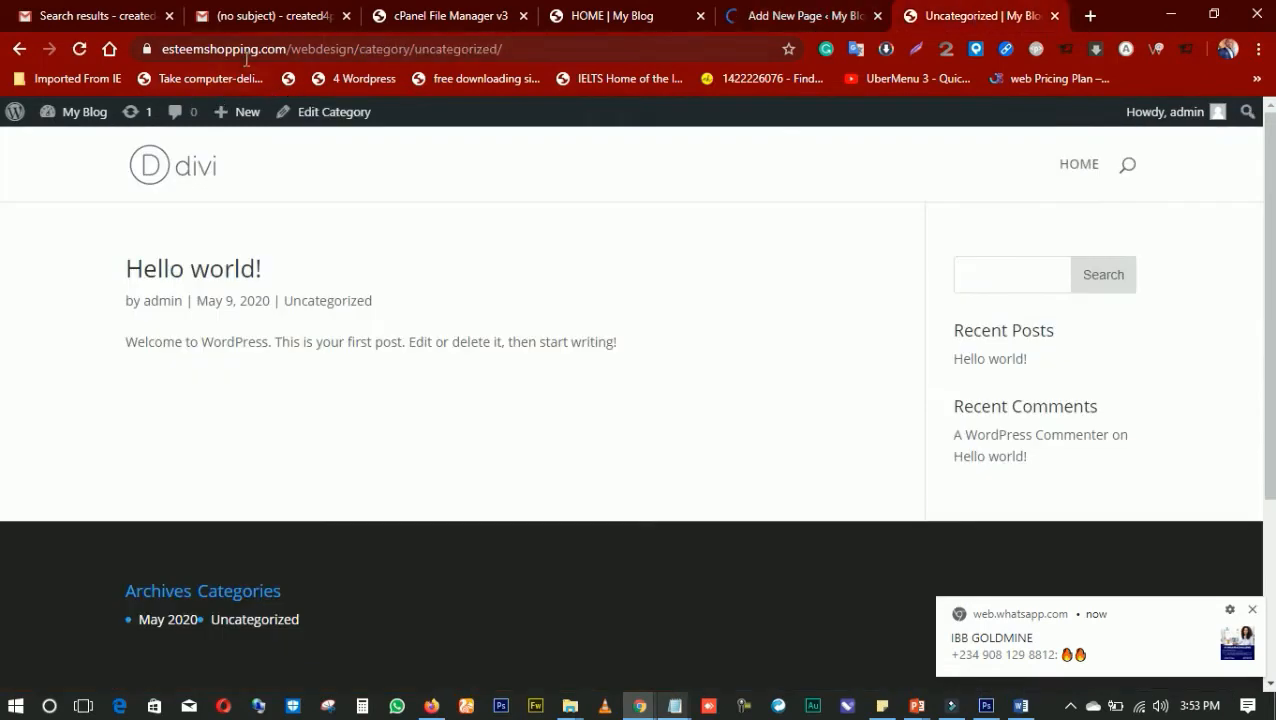
{"action": "left_click", "coordinate": [93, 112]}
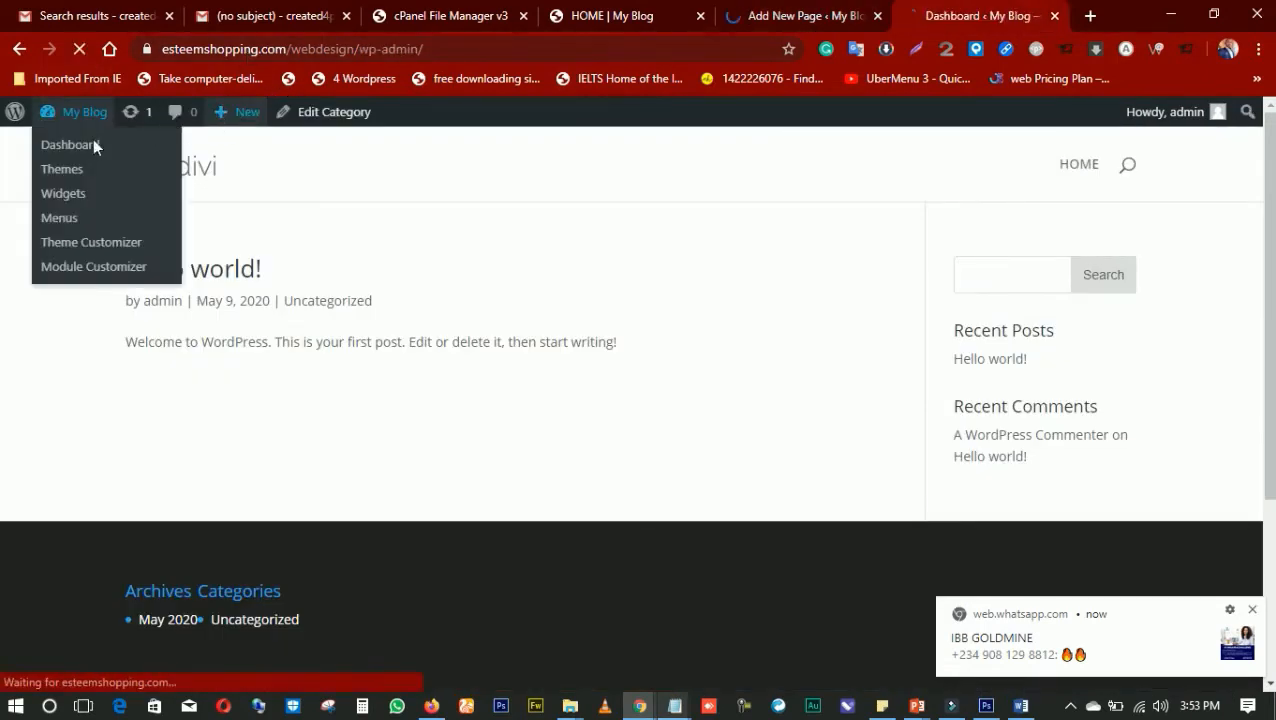
Return to the new page and title it CONTACT US
{"action": "left_click", "coordinate": [737, 20]}
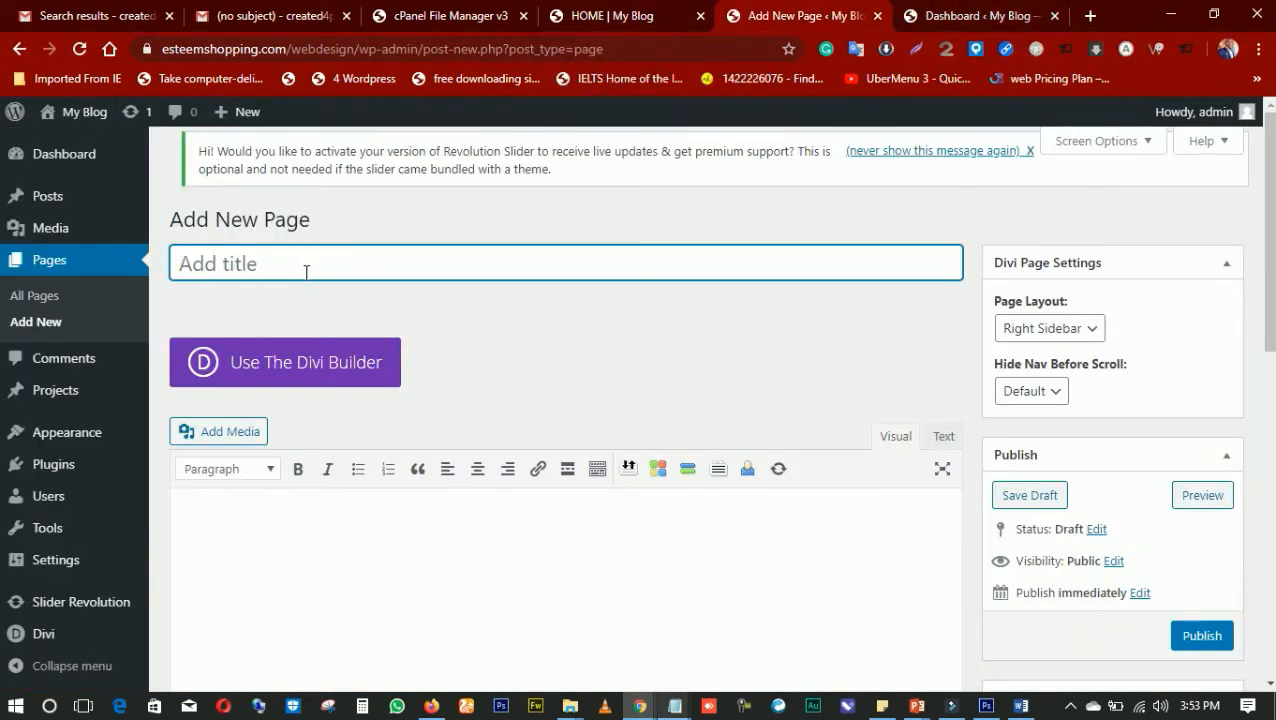
{"action": "type", "text": "CONY"}
{"action": "type", "text": "NN"}
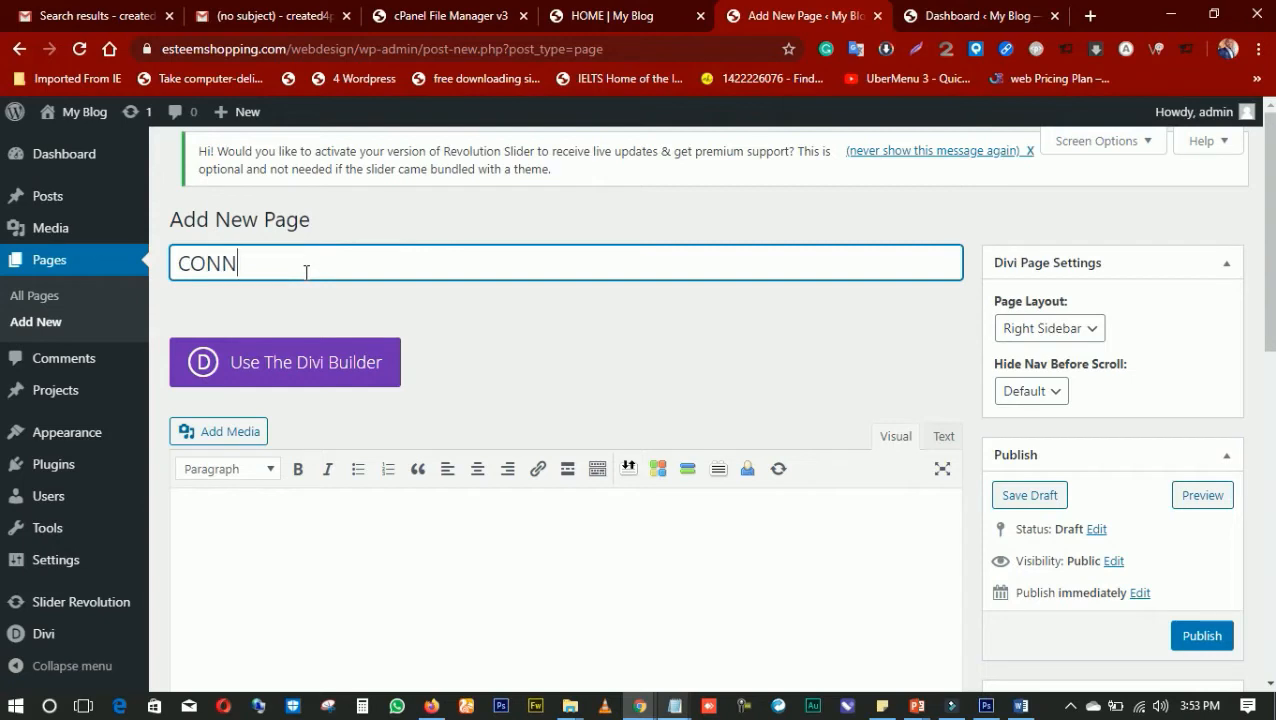
{"action": "key", "text": "BackSpace"}
{"action": "type", "text": "TACT US"}
Load the Contact layout from the premade SEO Agency pack into the CONTACT US page with the Divi Builder
{"action": "left_click", "coordinate": [300, 362]}
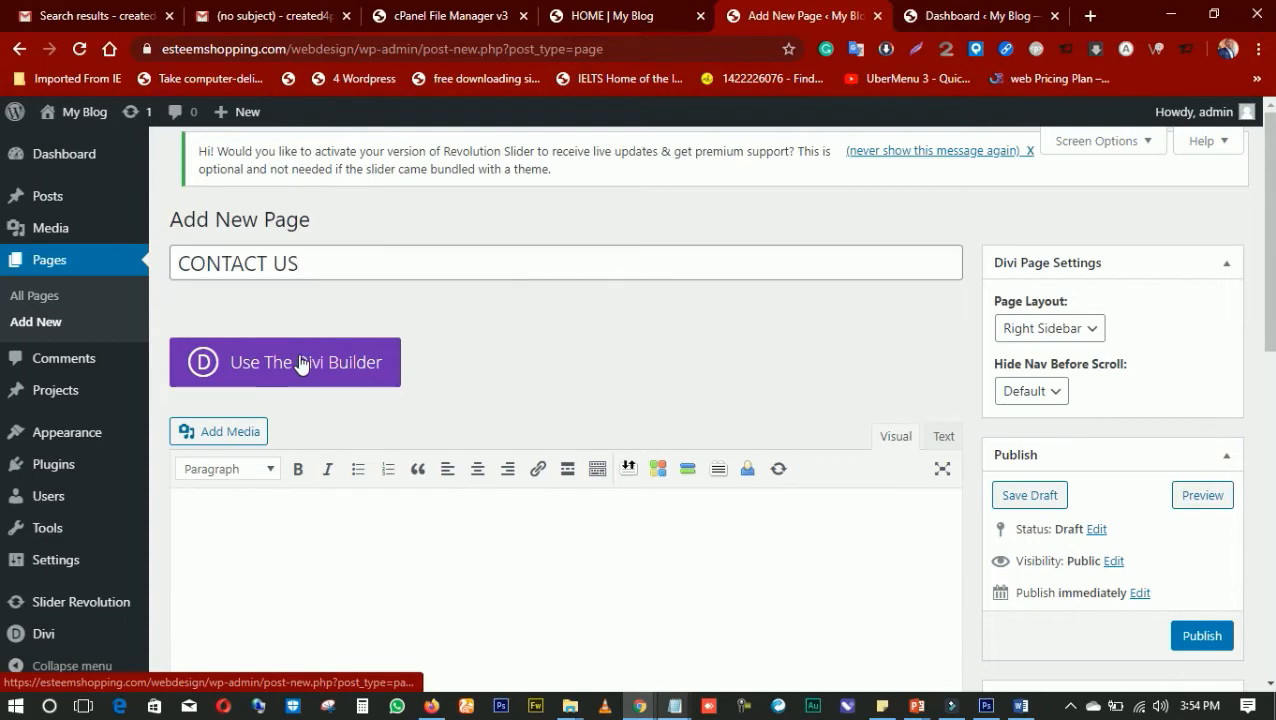
{"action": "left_click", "coordinate": [414, 512]}
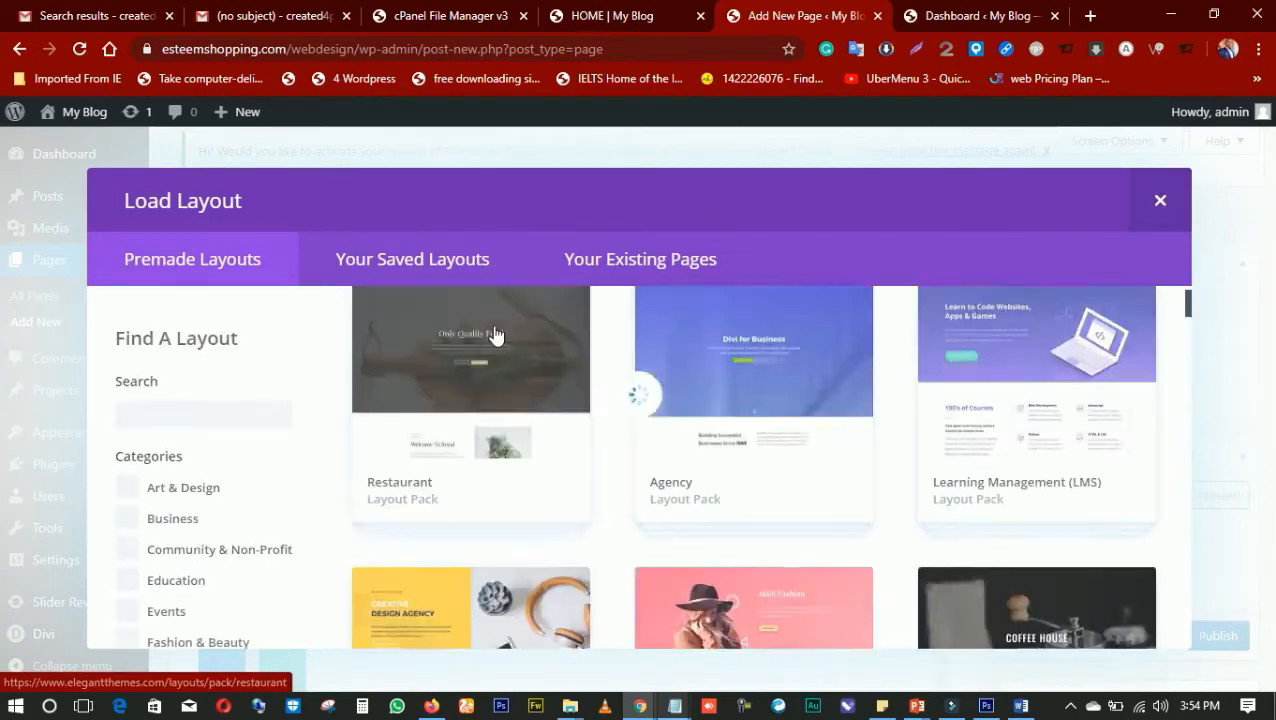
{"action": "scroll", "coordinate": [655, 402], "scroll_direction": "down", "scroll_amount": 10}
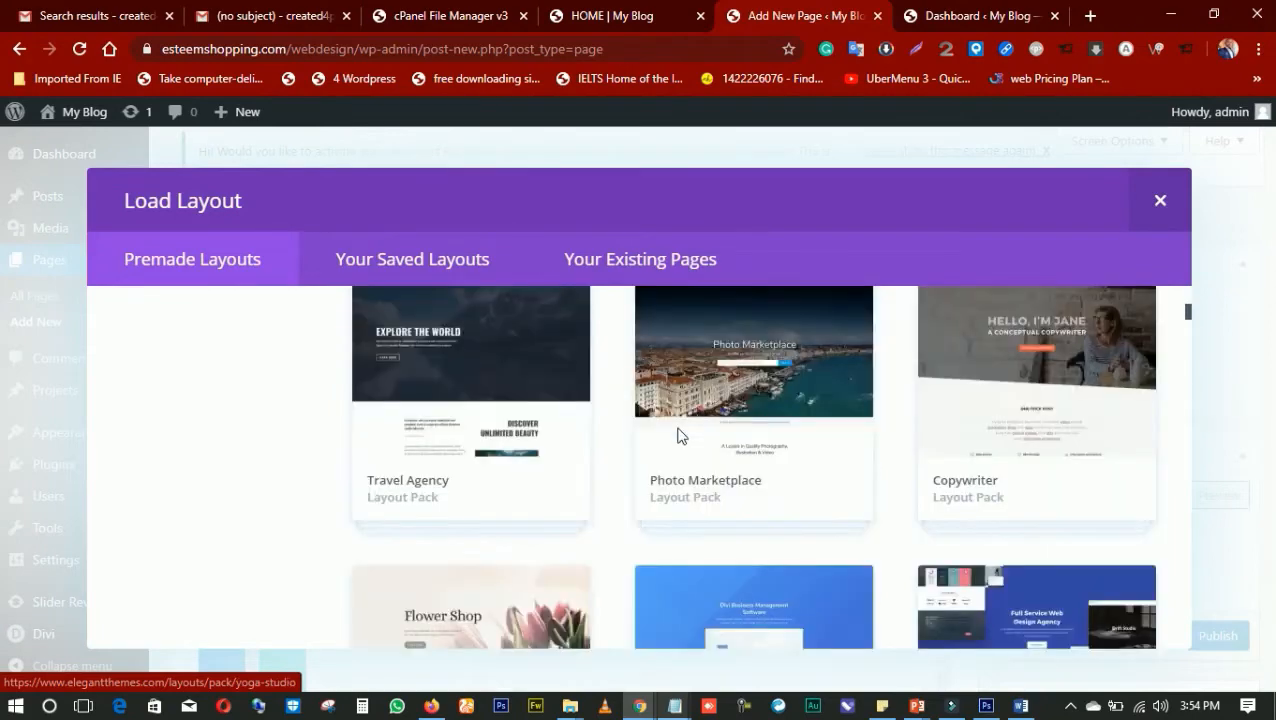
{"action": "scroll", "coordinate": [675, 448], "scroll_direction": "down", "scroll_amount": 6}
{"action": "scroll", "coordinate": [592, 433], "scroll_direction": "up", "scroll_amount": 1}
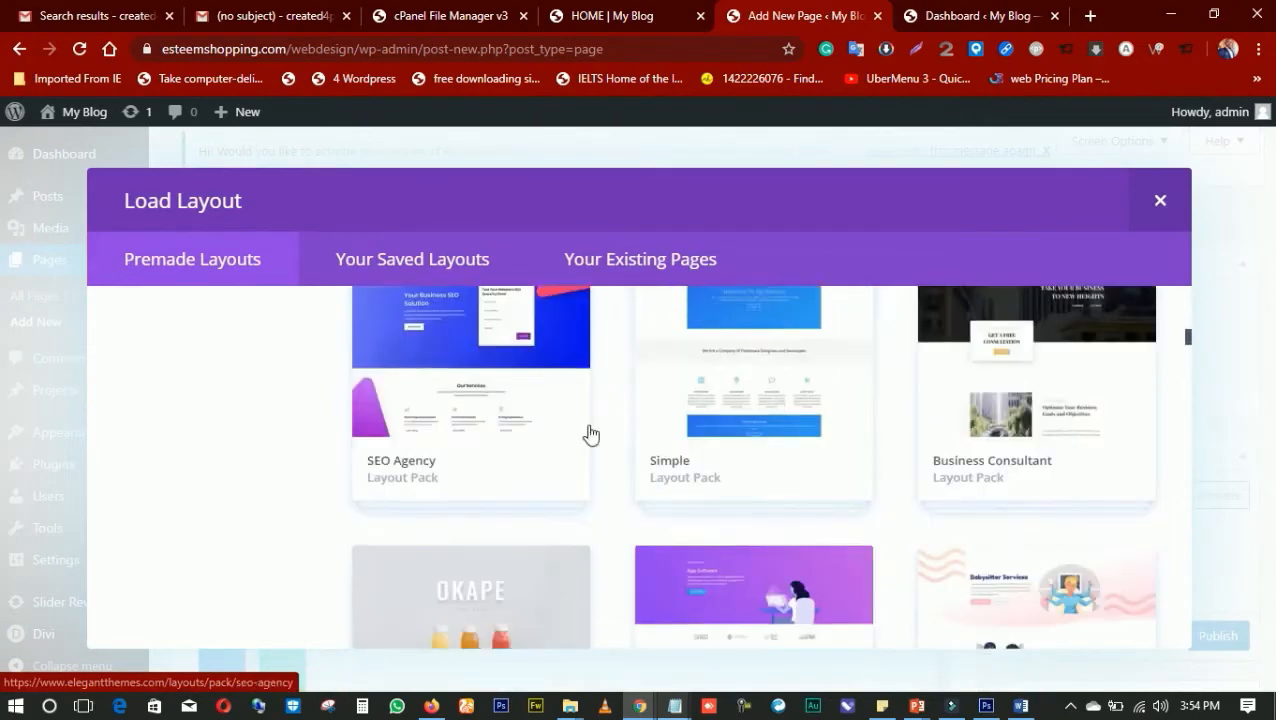
{"action": "left_click", "coordinate": [393, 510]}
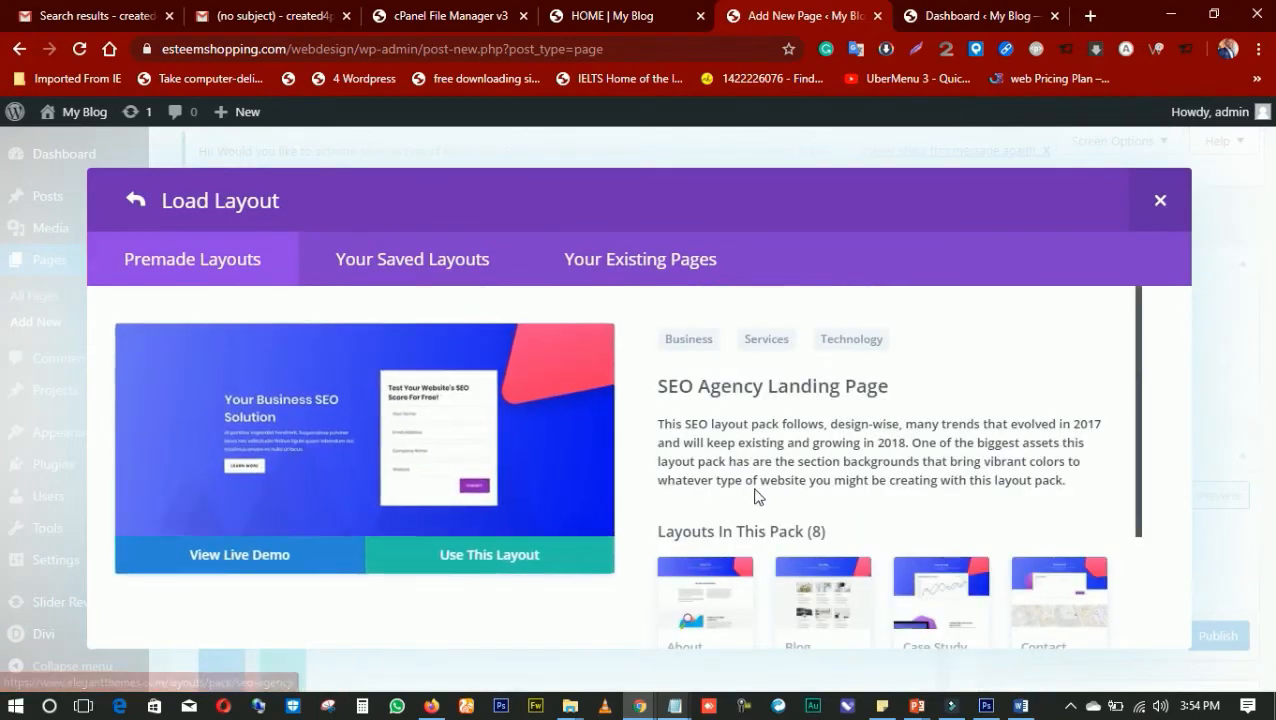
{"action": "scroll", "coordinate": [795, 487], "scroll_direction": "down", "scroll_amount": 2}
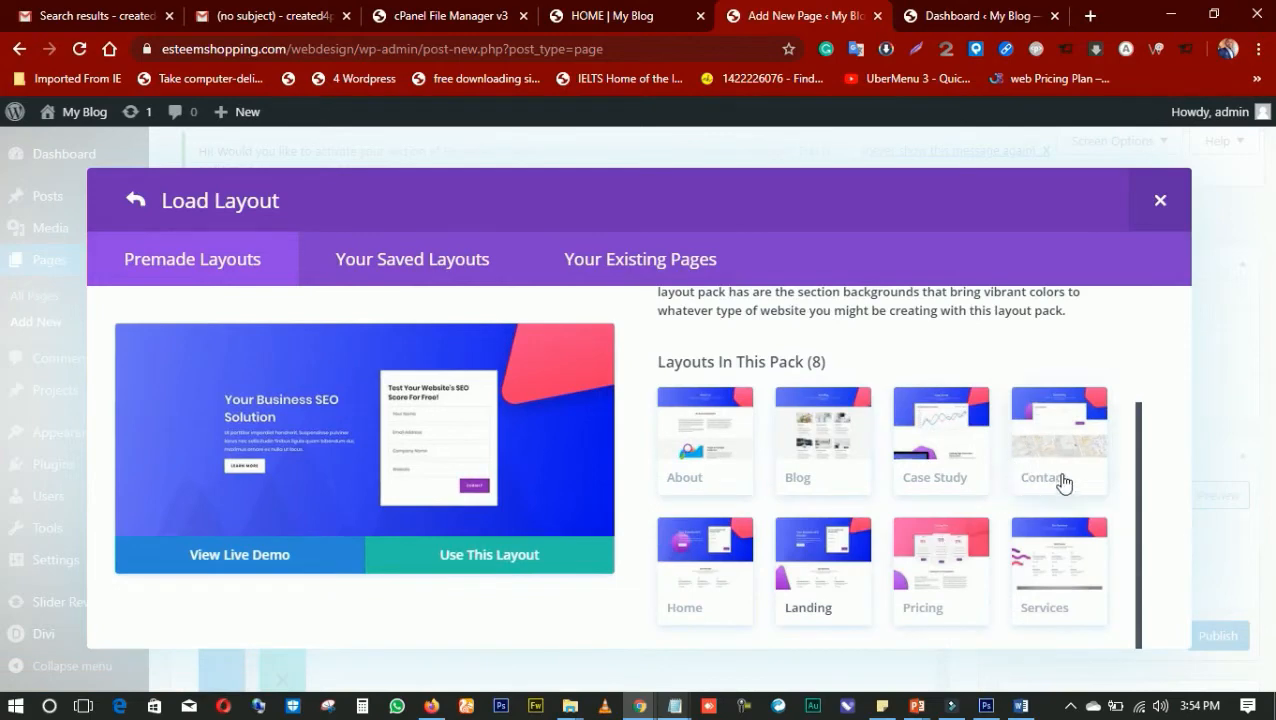
{"action": "left_click", "coordinate": [1037, 491]}
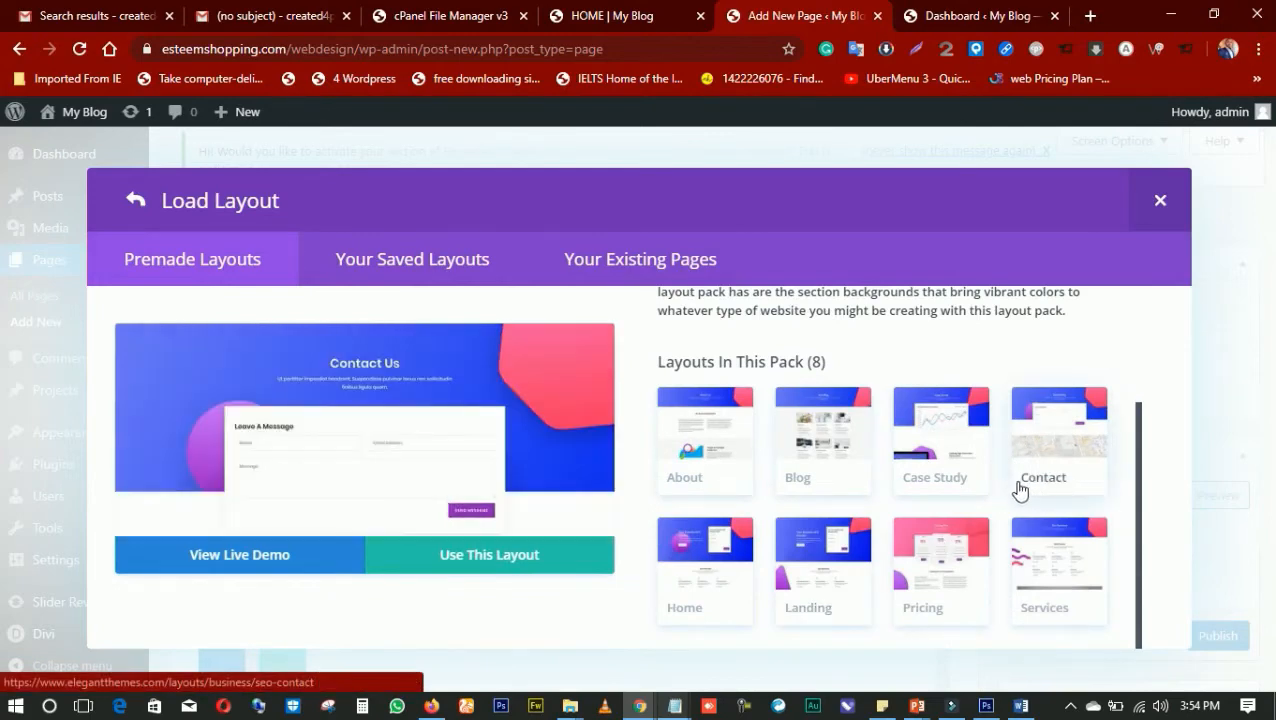
{"action": "left_click", "coordinate": [452, 563]}
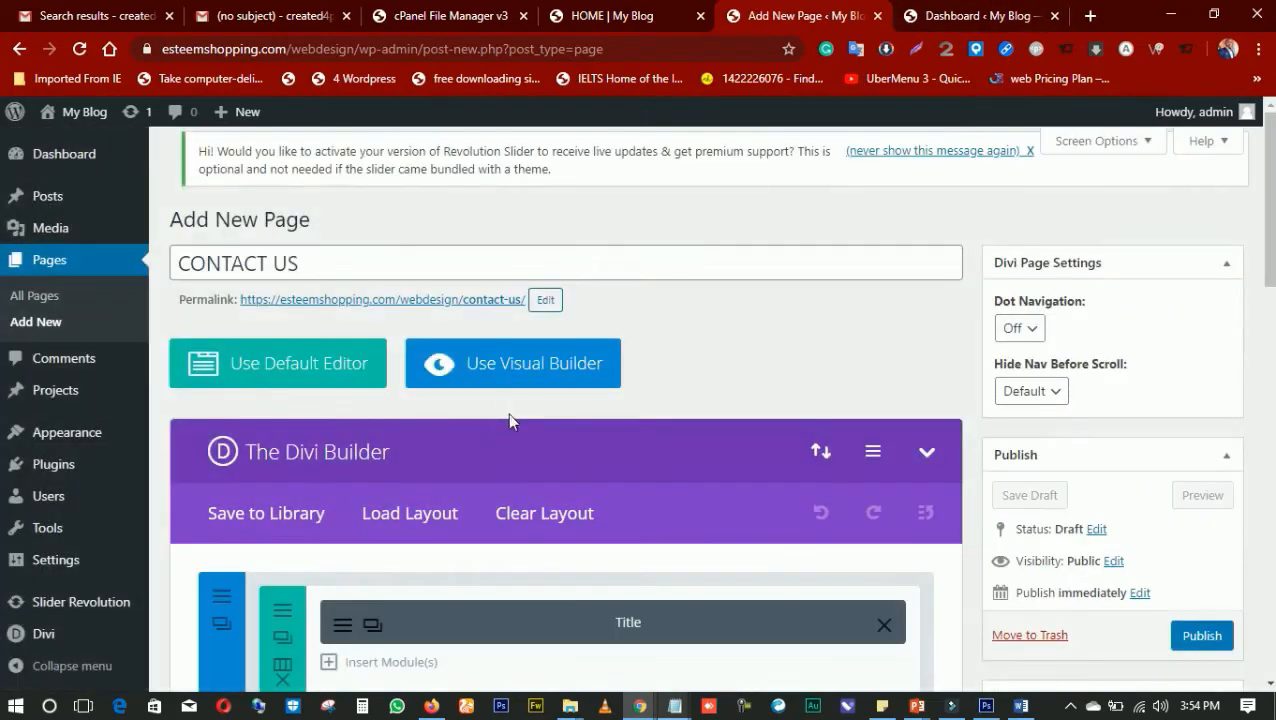
Review the loaded Contact layout's sections and publish the CONTACT US page
{"action": "scroll", "coordinate": [530, 432], "scroll_direction": "down", "scroll_amount": 4}
{"action": "scroll", "coordinate": [763, 379], "scroll_direction": "up", "scroll_amount": 3}
{"action": "scroll", "coordinate": [587, 396], "scroll_direction": "down", "scroll_amount": 8}
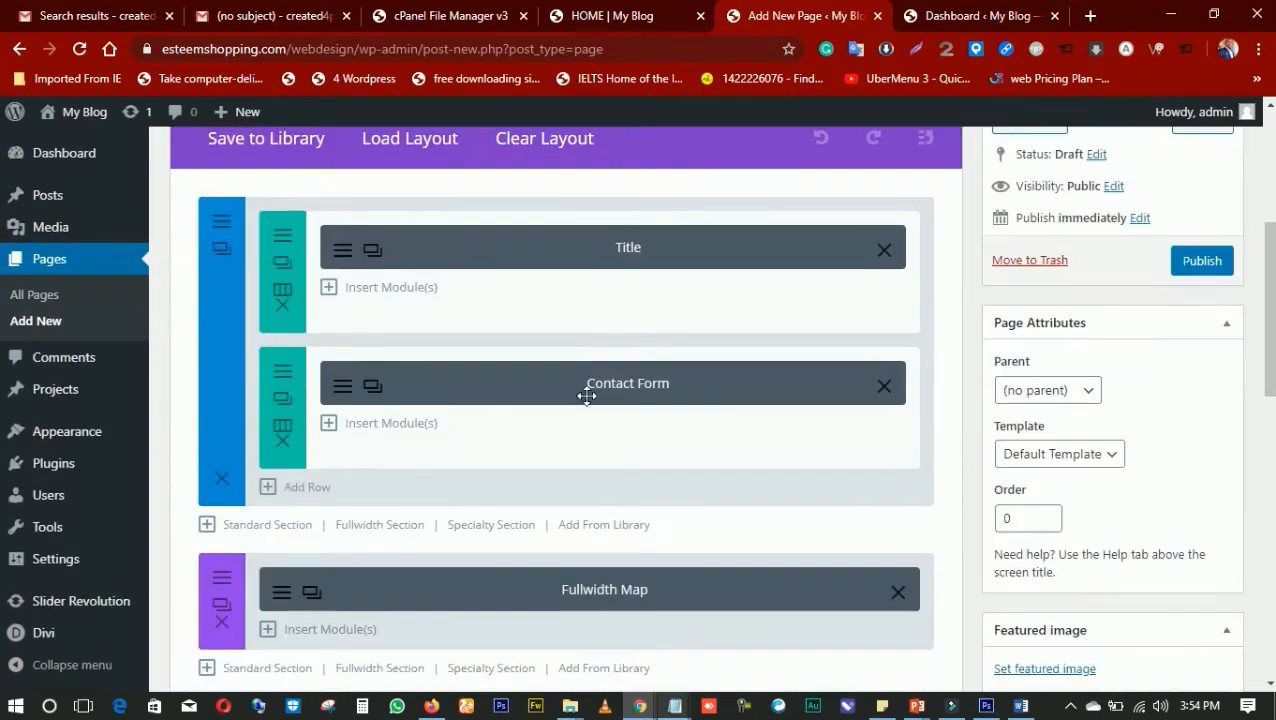
{"action": "scroll", "coordinate": [797, 365], "scroll_direction": "up", "scroll_amount": 2}
{"action": "scroll", "coordinate": [797, 365], "scroll_direction": "up", "scroll_amount": 3}
{"action": "left_click", "coordinate": [1202, 260]}
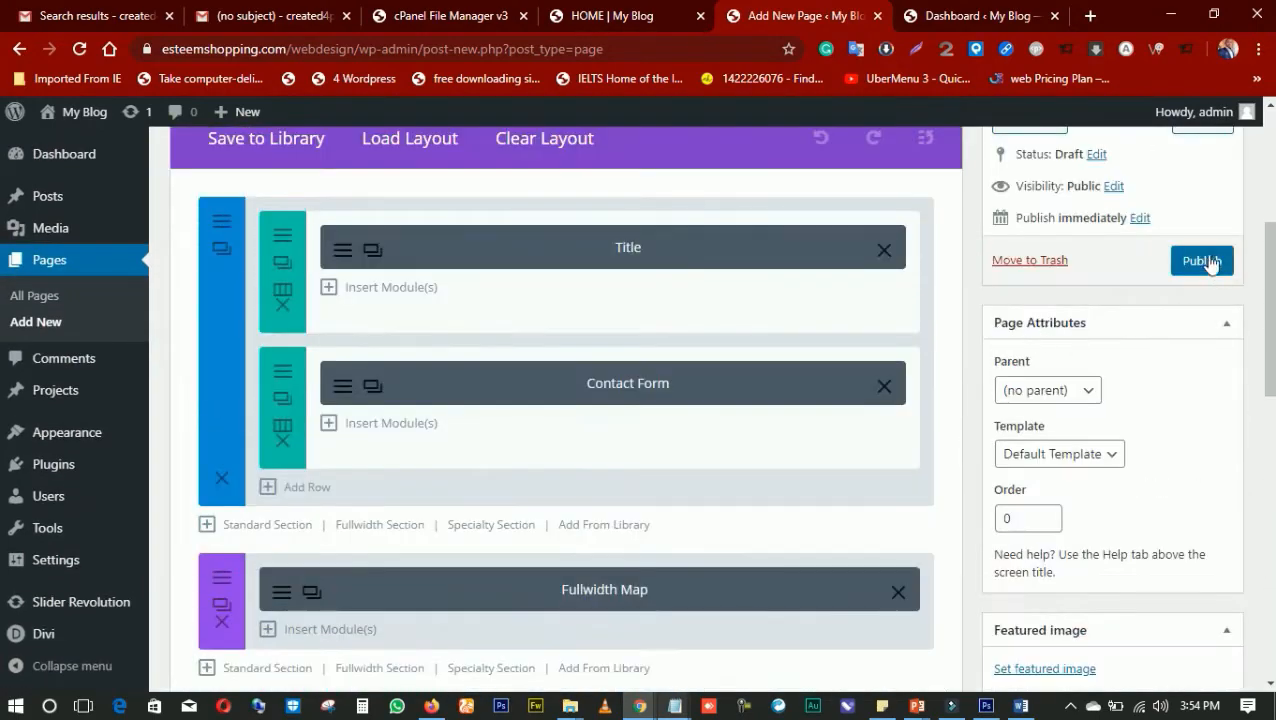
{"action": "scroll", "coordinate": [564, 313], "scroll_direction": "up", "scroll_amount": 4}
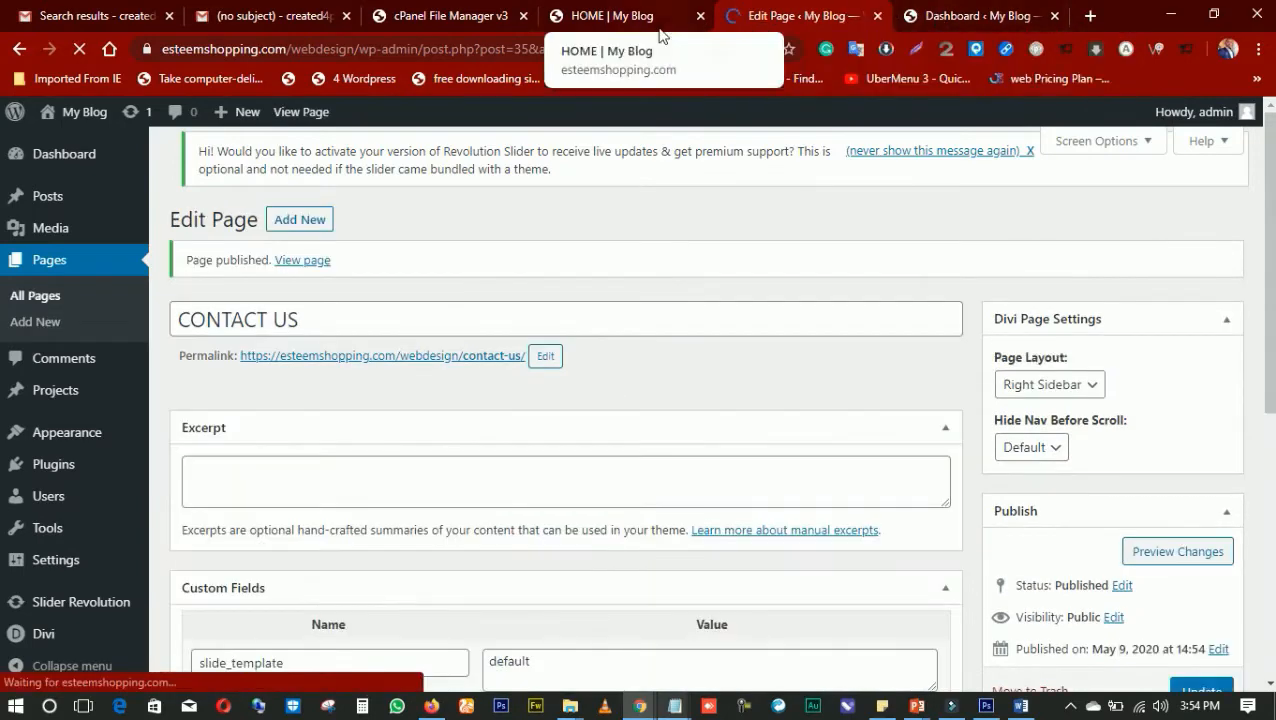
{"action": "left_click", "coordinate": [651, 18]}
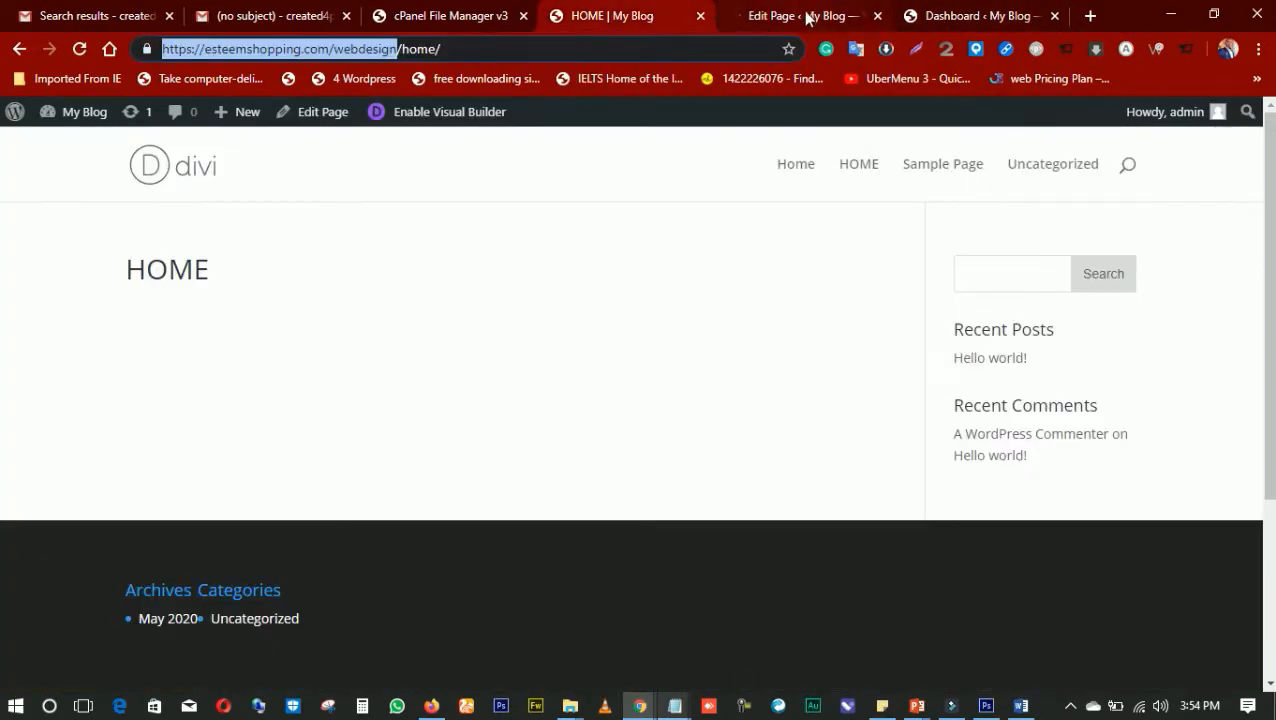
{"action": "left_click", "coordinate": [805, 17]}
{"action": "left_click", "coordinate": [958, 28]}
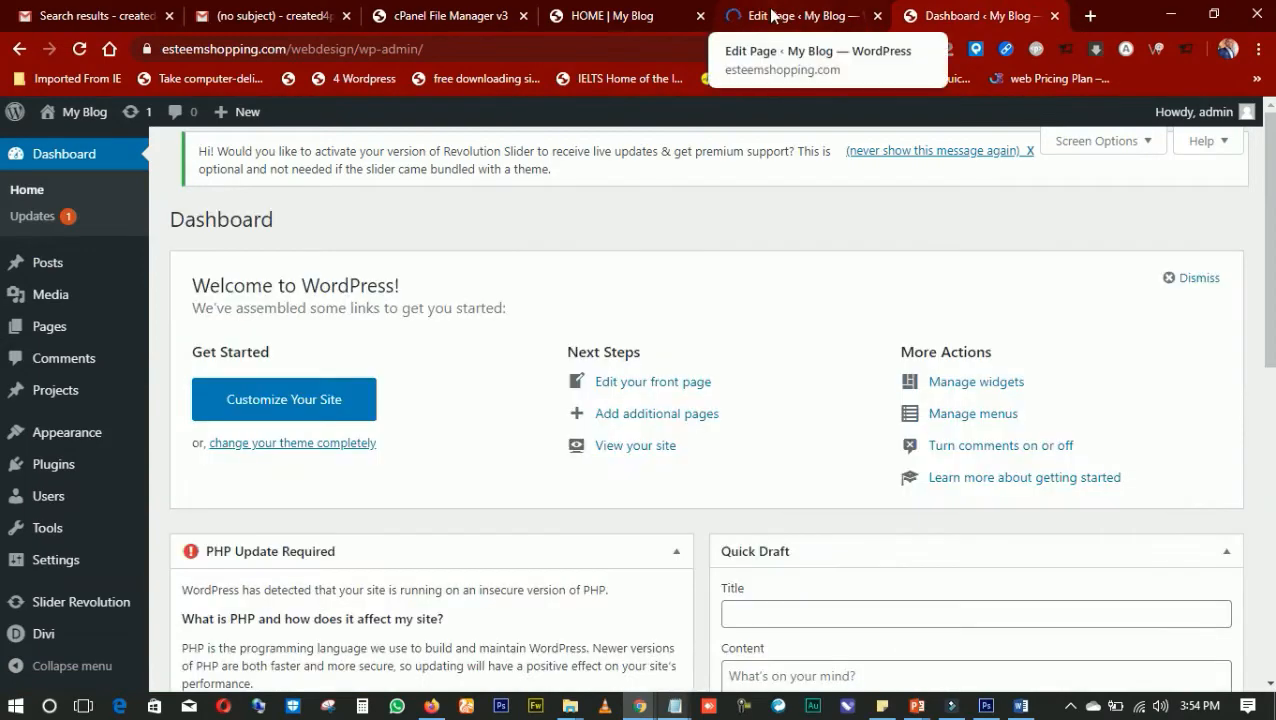
{"action": "left_click", "coordinate": [772, 15]}
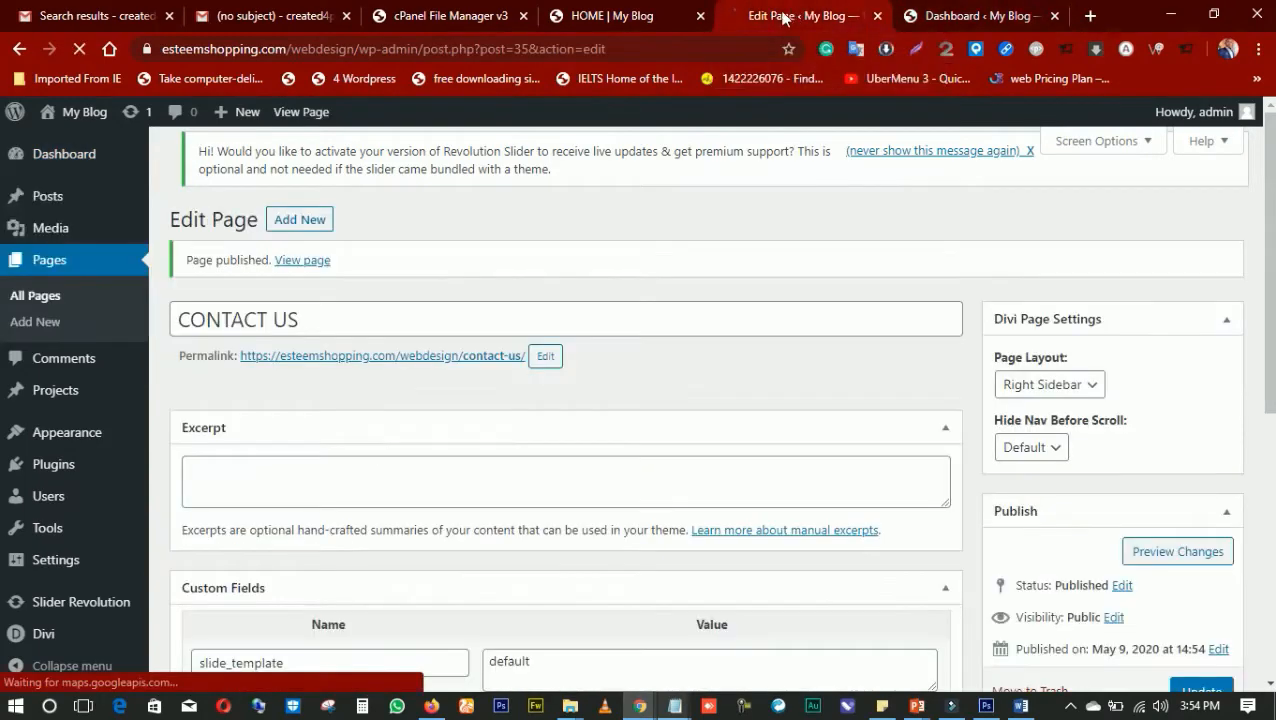
{"action": "left_click", "coordinate": [623, 22]}
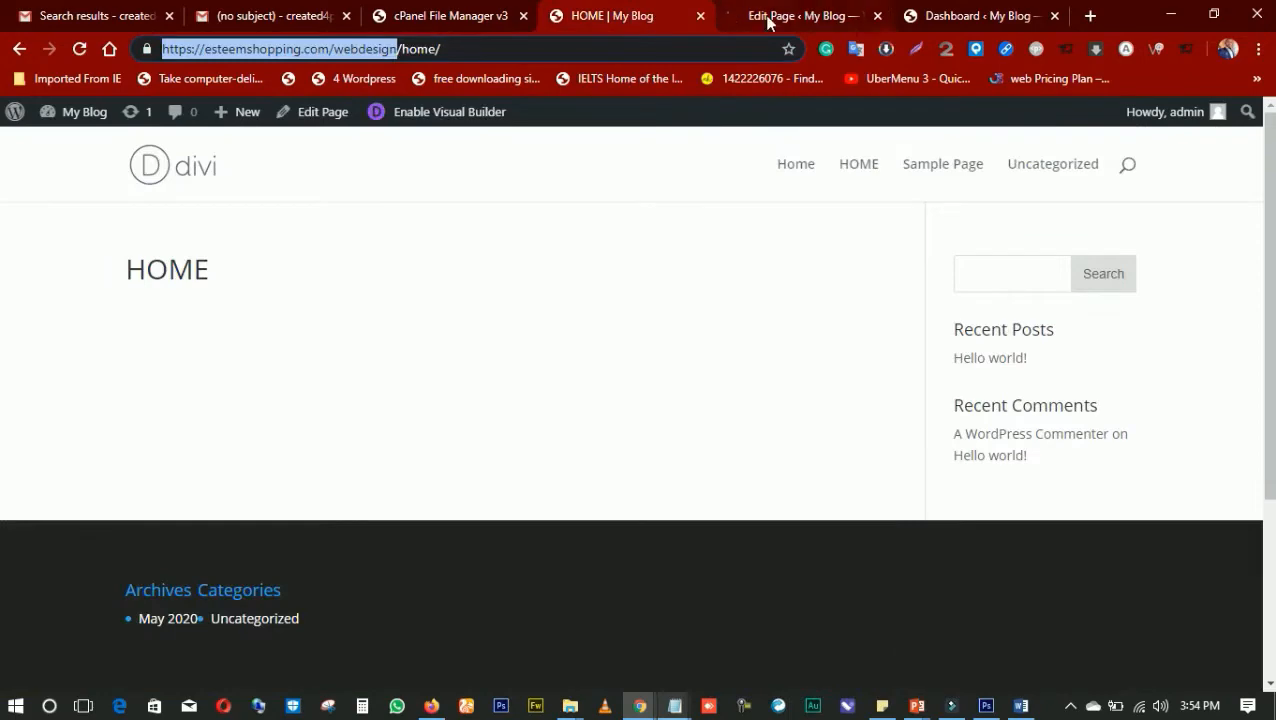
{"action": "left_click", "coordinate": [765, 16]}
{"action": "left_click", "coordinate": [955, 20]}
{"action": "left_click", "coordinate": [818, 22]}
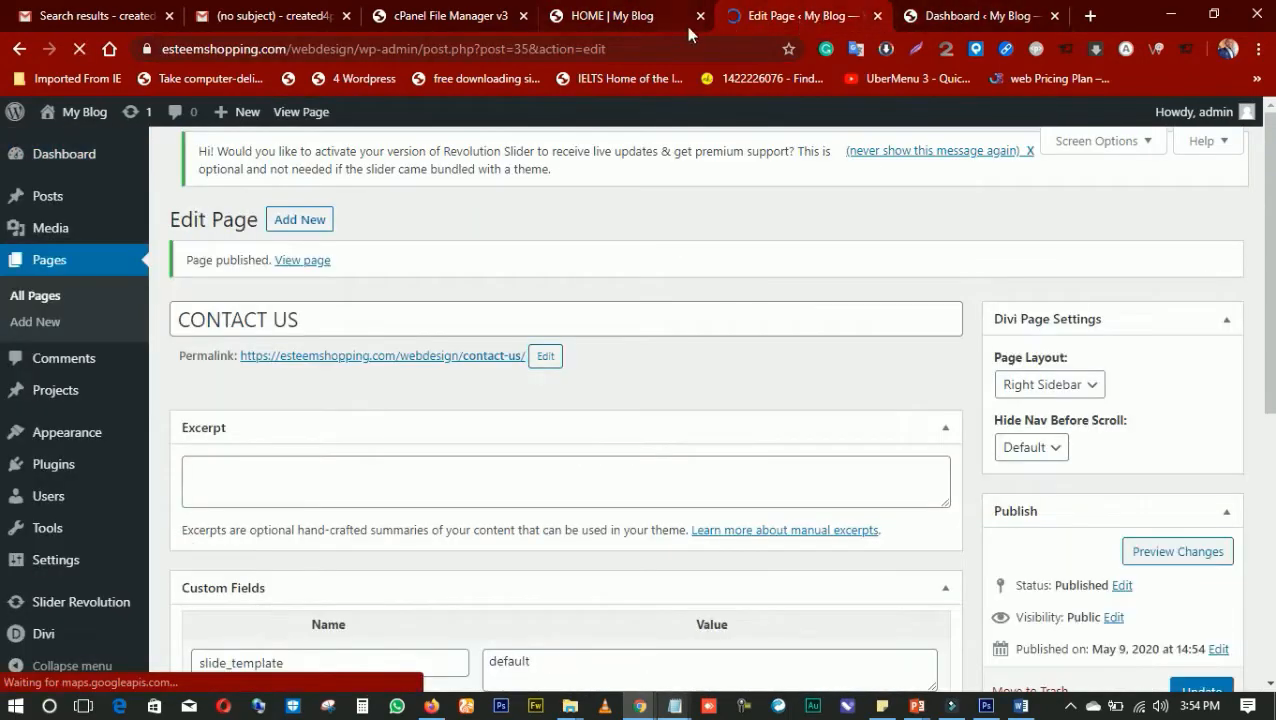
{"action": "left_click", "coordinate": [688, 22]}
{"action": "left_click", "coordinate": [726, 22]}
{"action": "left_click", "coordinate": [968, 20]}
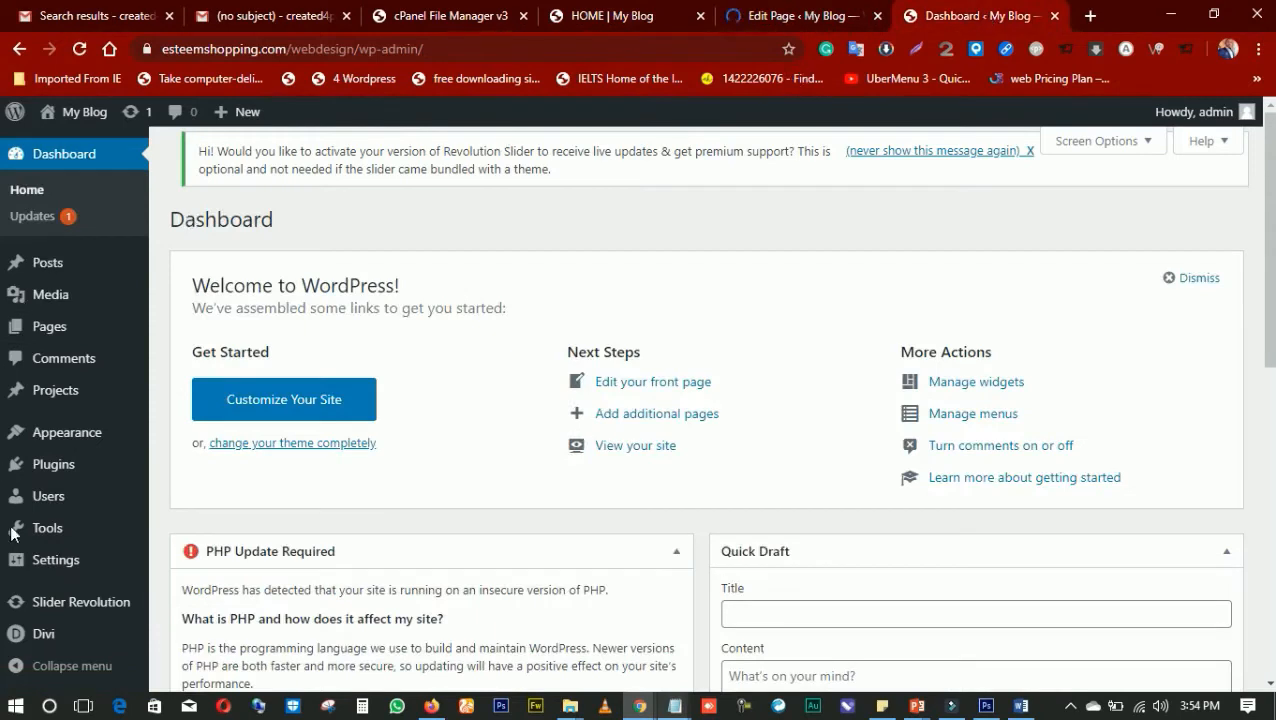
{"action": "left_click", "coordinate": [746, 20]}
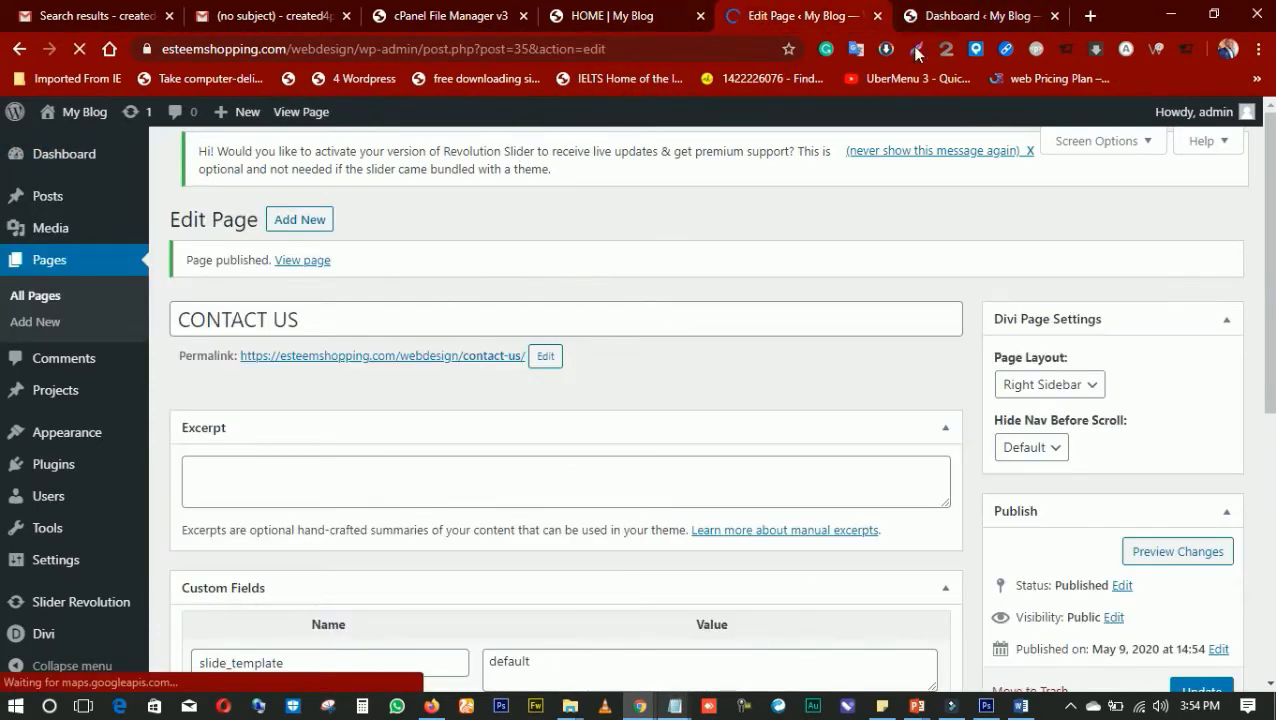
{"action": "left_click", "coordinate": [676, 14]}
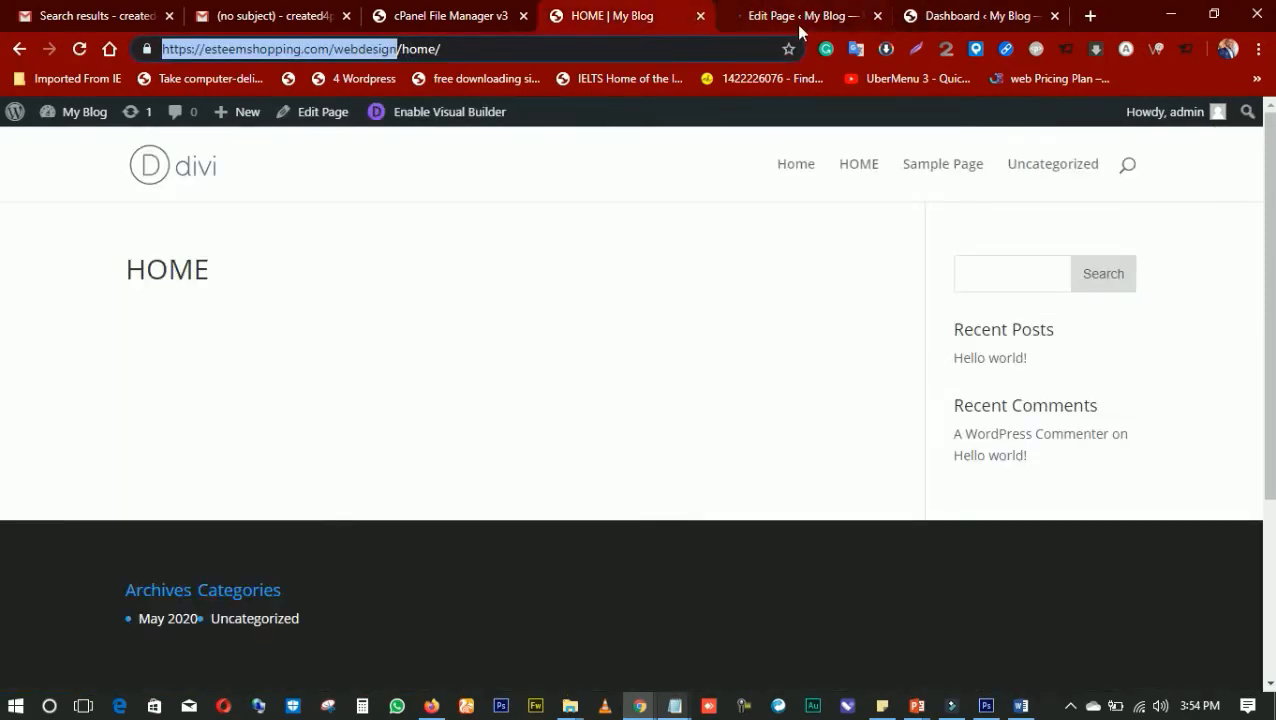
{"action": "left_click", "coordinate": [798, 27]}
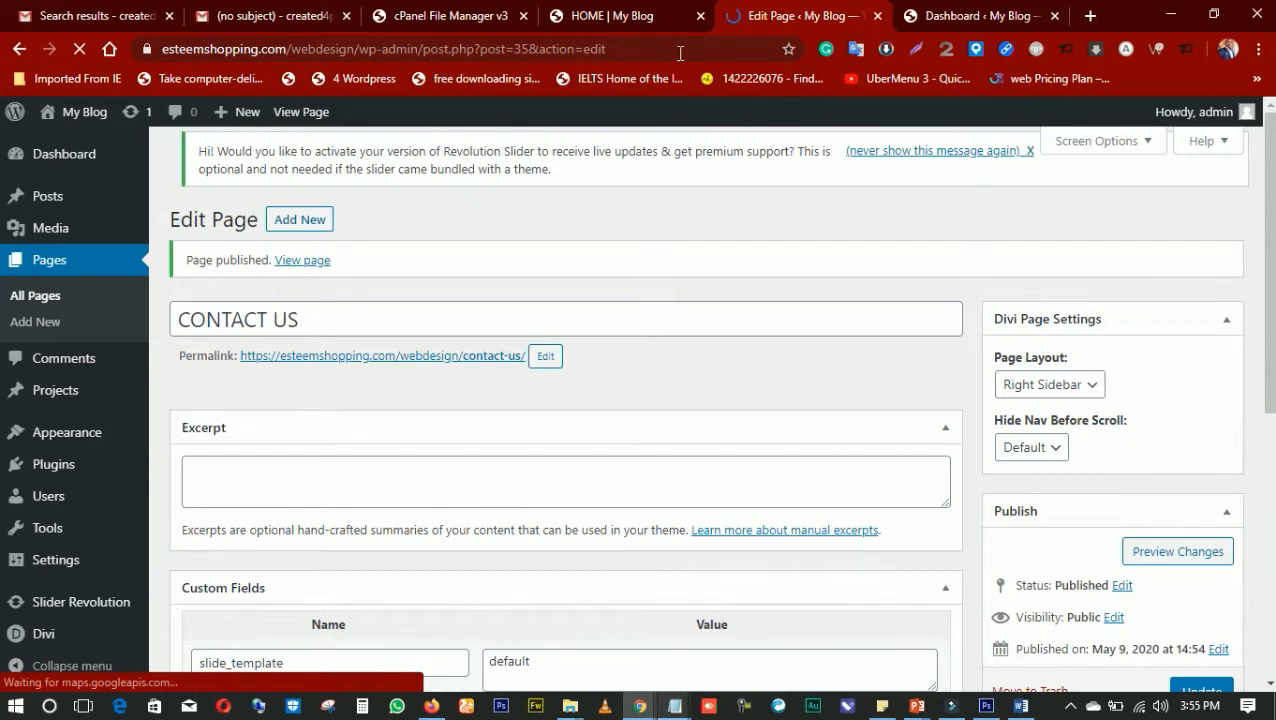
{"action": "left_click", "coordinate": [662, 23]}
{"action": "left_click", "coordinate": [790, 16]}
{"action": "left_click", "coordinate": [880, 18]}
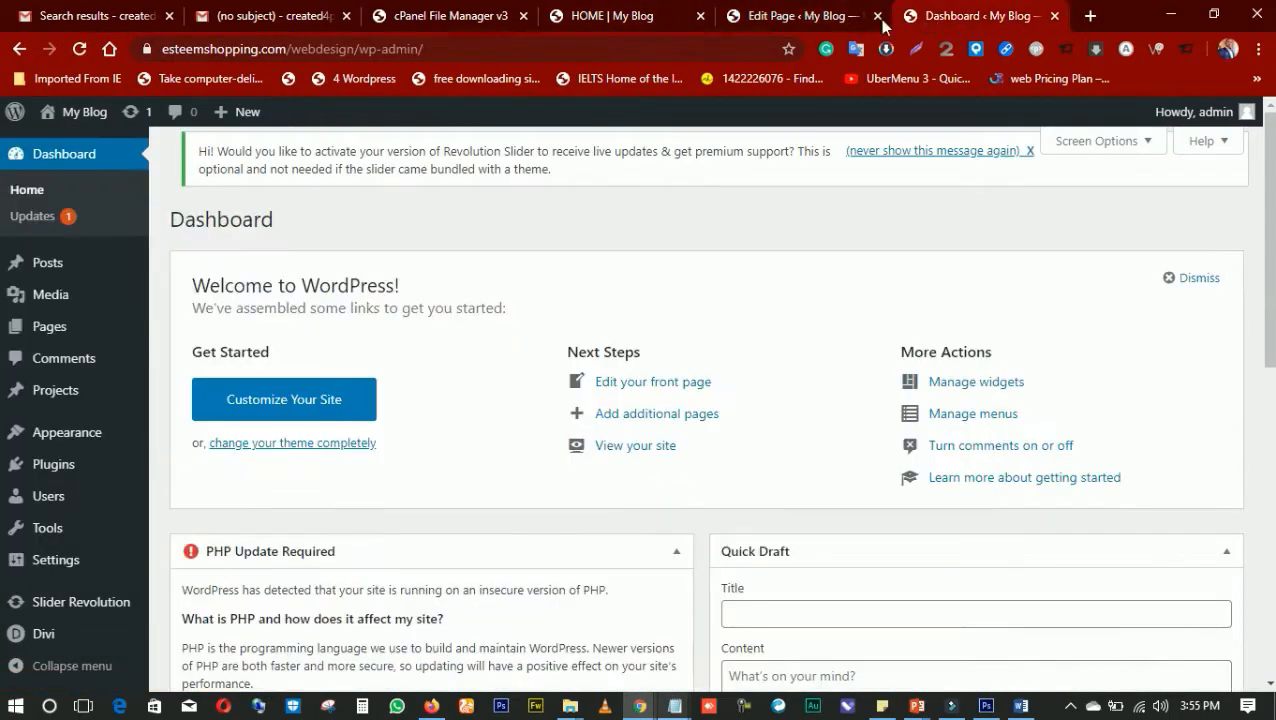
Return to the CONTACT US page's editor and start another new page from it
{"action": "left_click", "coordinate": [778, 20]}
{"action": "left_click", "coordinate": [620, 20]}
{"action": "left_click", "coordinate": [772, 21]}
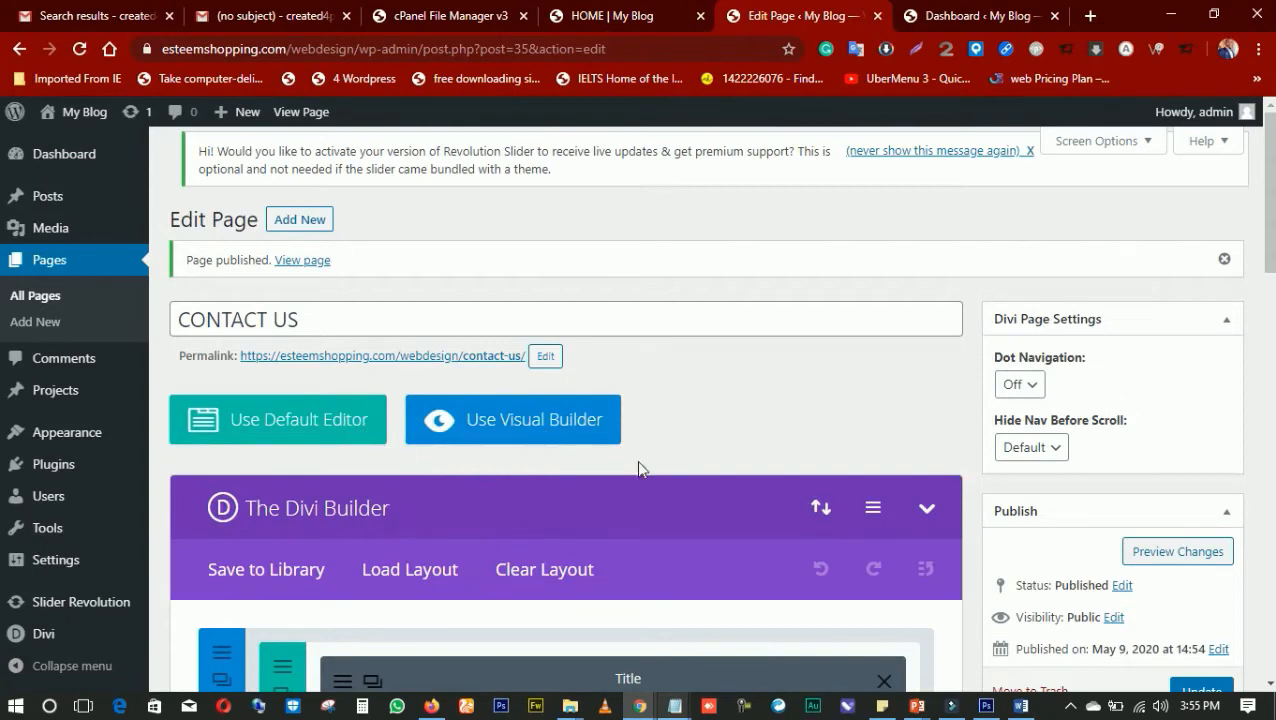
{"action": "scroll", "coordinate": [603, 430], "scroll_direction": "down", "scroll_amount": 1}
{"action": "scroll", "coordinate": [603, 430], "scroll_direction": "down", "scroll_amount": 3}
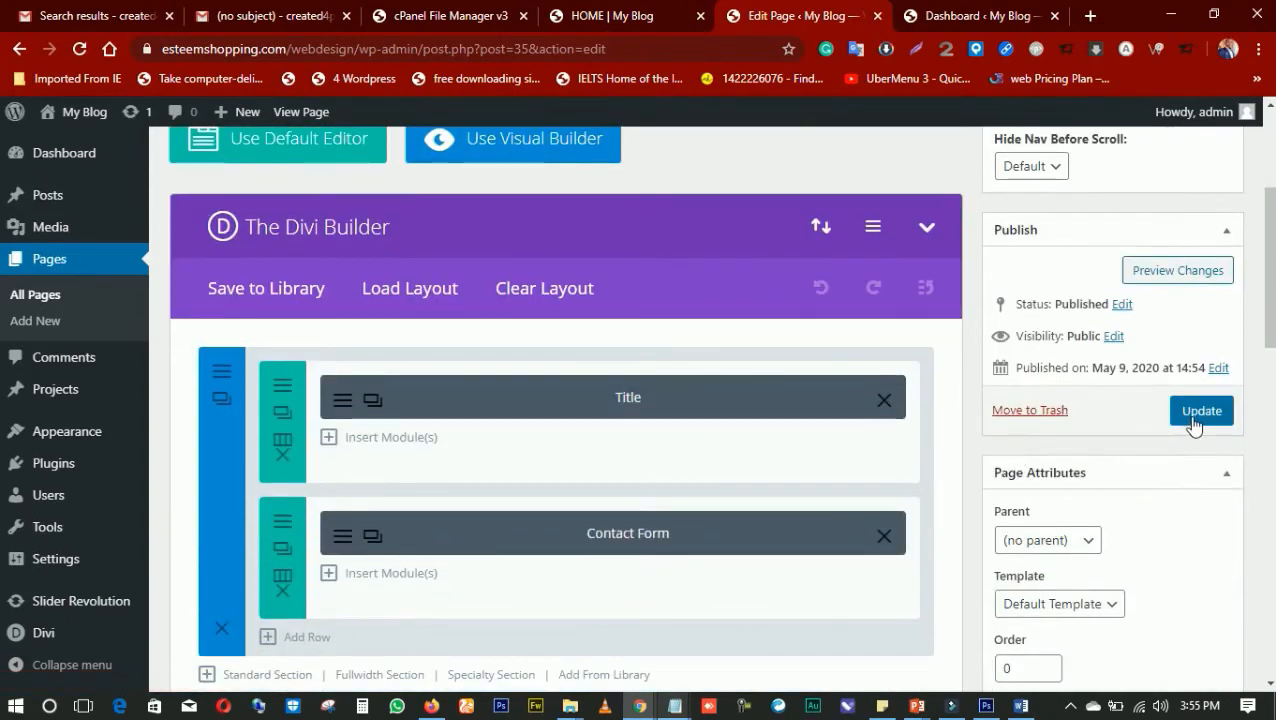
{"action": "scroll", "coordinate": [637, 393], "scroll_direction": "up", "scroll_amount": 2}
{"action": "scroll", "coordinate": [637, 393], "scroll_direction": "up", "scroll_amount": 2}
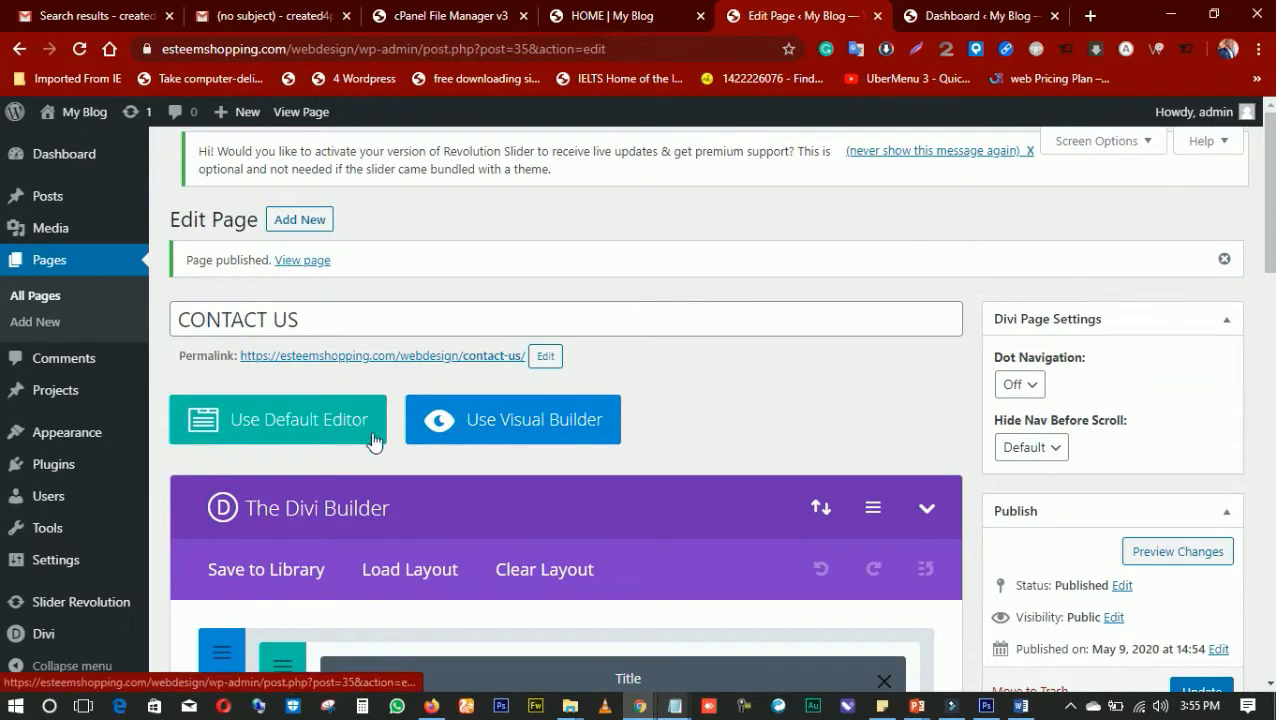
{"action": "left_click", "coordinate": [289, 221]}
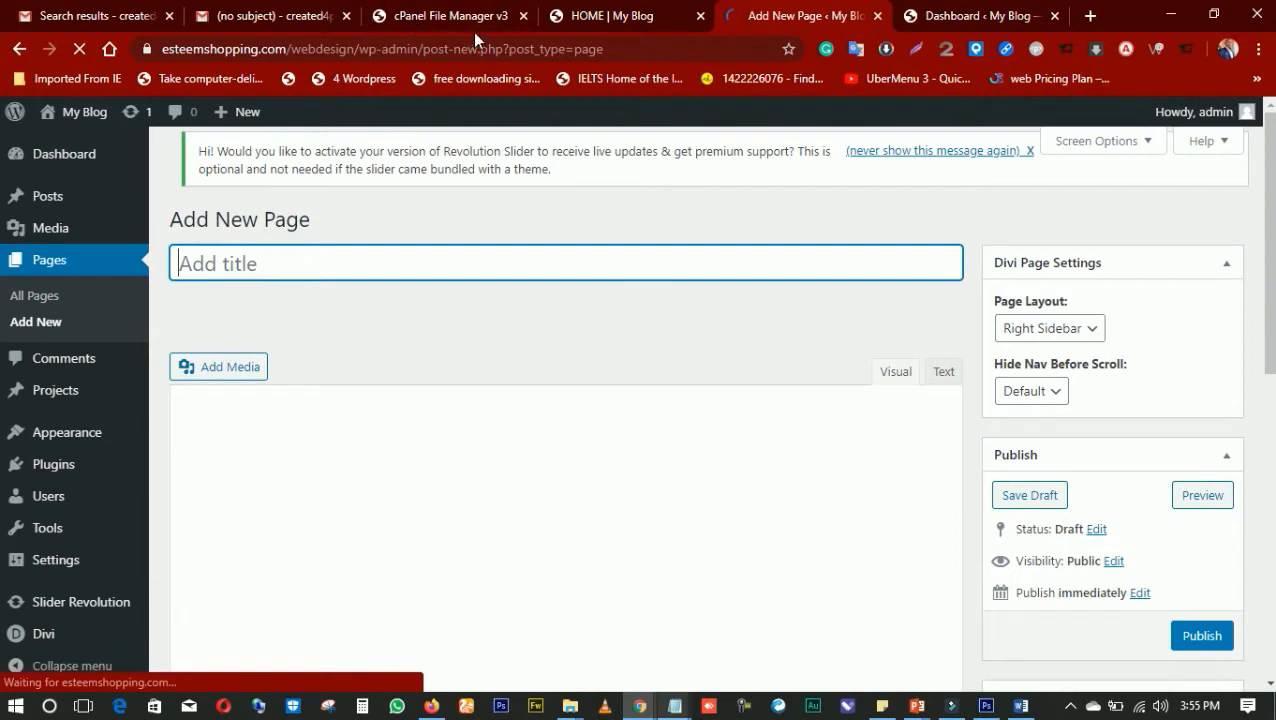
Open the site's Pages list from the My Blog dashboard and return to the new page's editor
{"action": "left_click", "coordinate": [935, 18]}
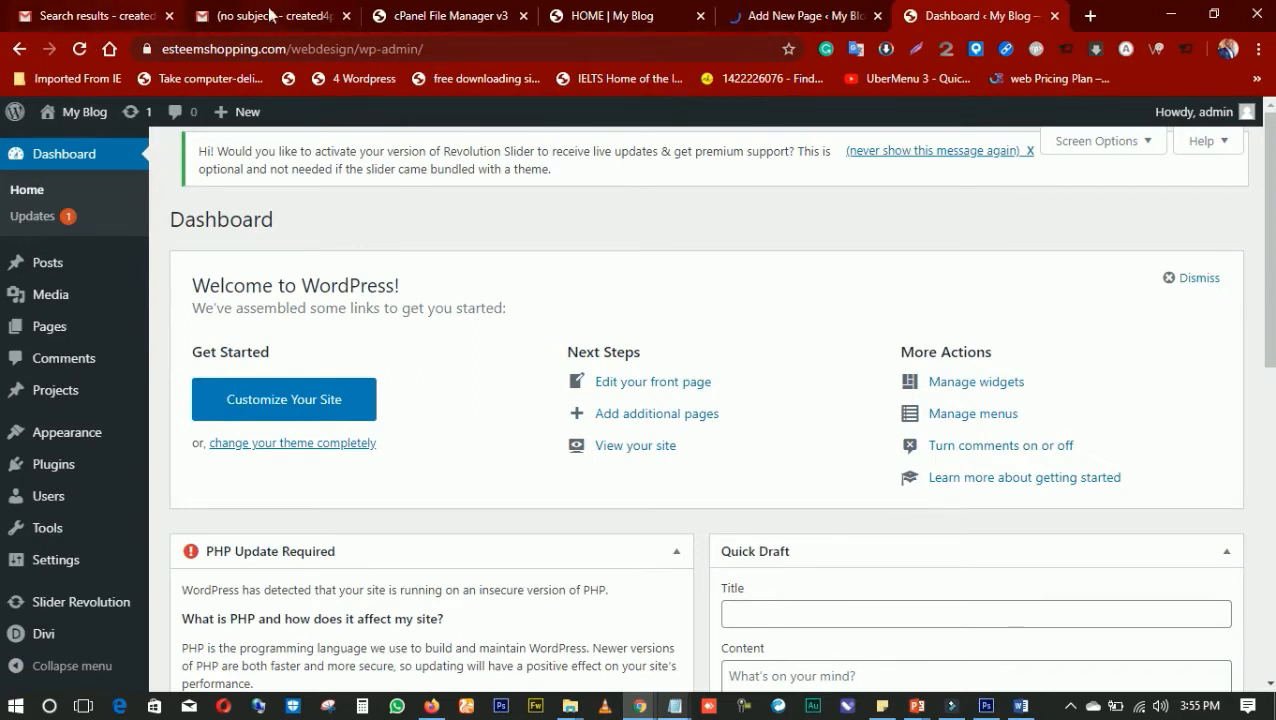
{"action": "left_click", "coordinate": [779, 18]}
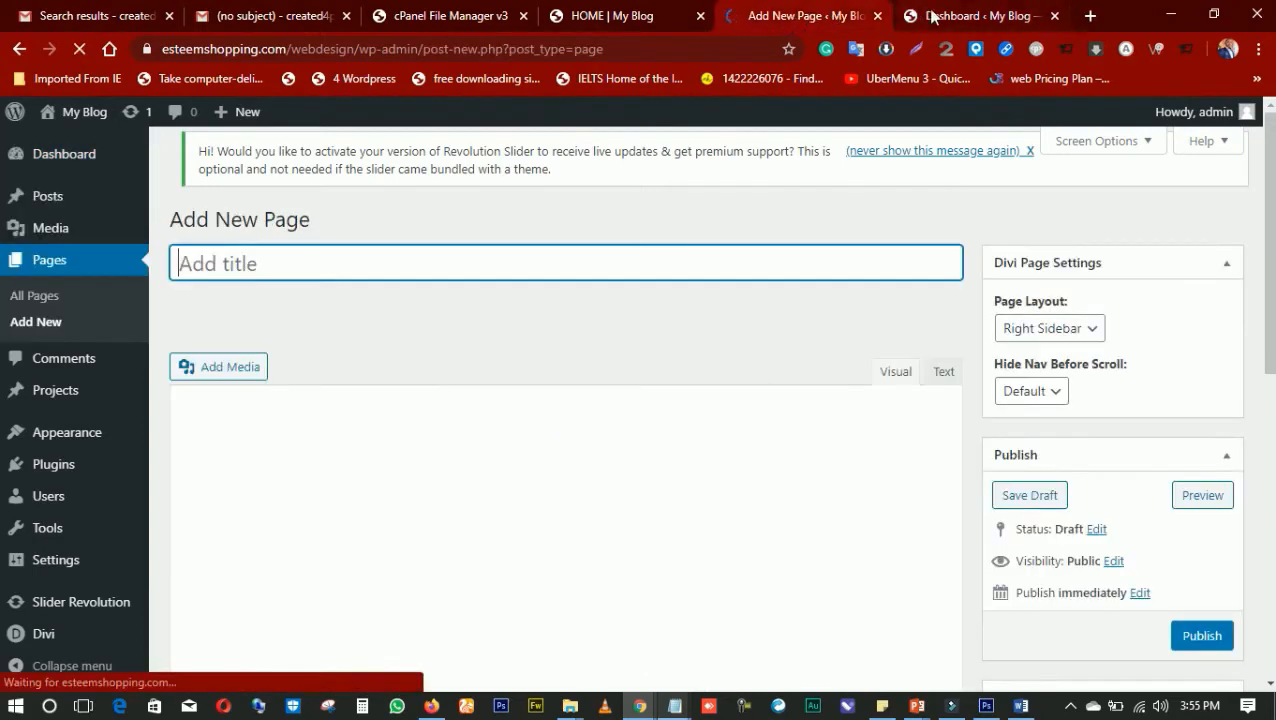
{"action": "left_click", "coordinate": [926, 16]}
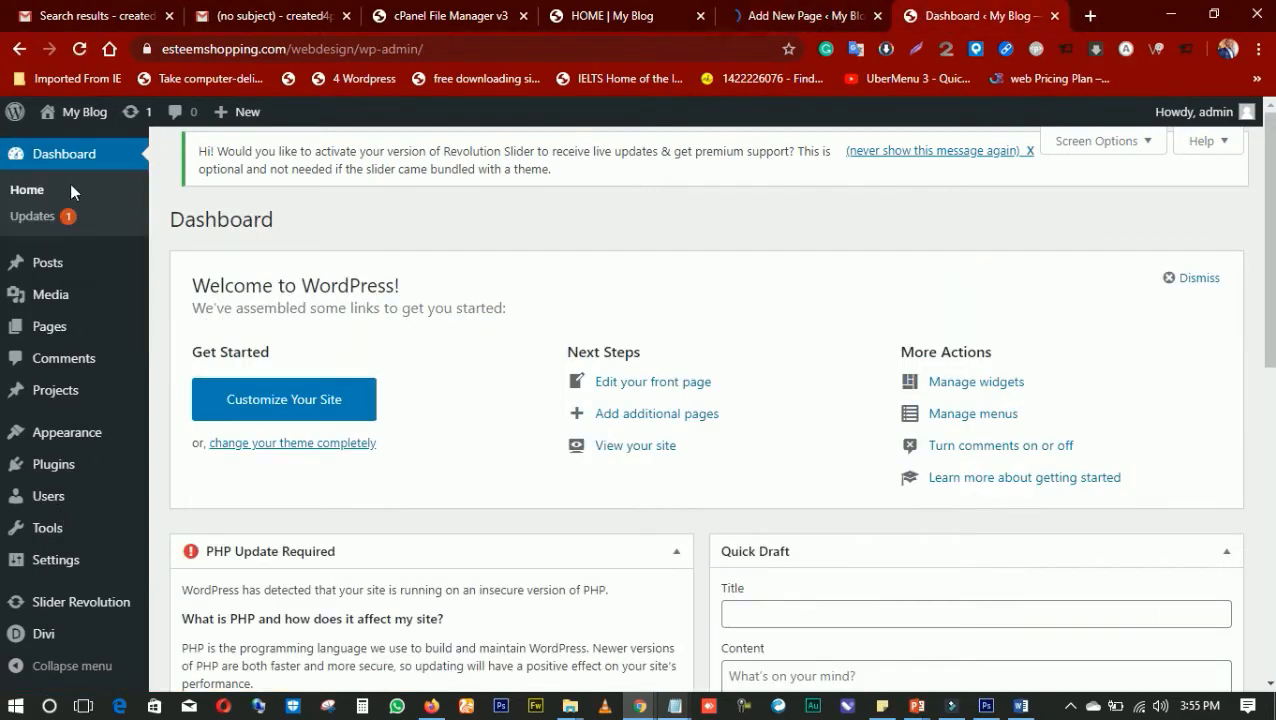
{"action": "left_click", "coordinate": [80, 49]}
{"action": "left_click", "coordinate": [748, 18]}
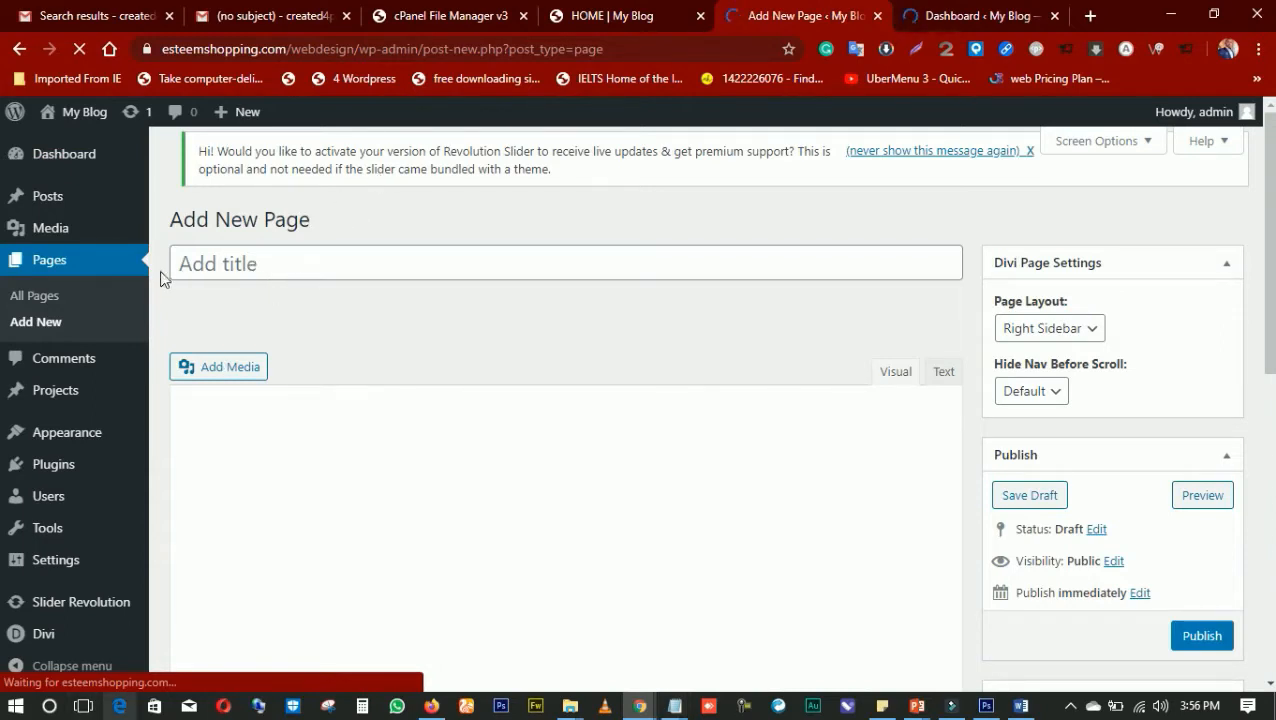
{"action": "scroll", "coordinate": [322, 353], "scroll_direction": "down", "scroll_amount": 2}
{"action": "scroll", "coordinate": [322, 342], "scroll_direction": "up", "scroll_amount": 2}
{"action": "left_click", "coordinate": [940, 15]}
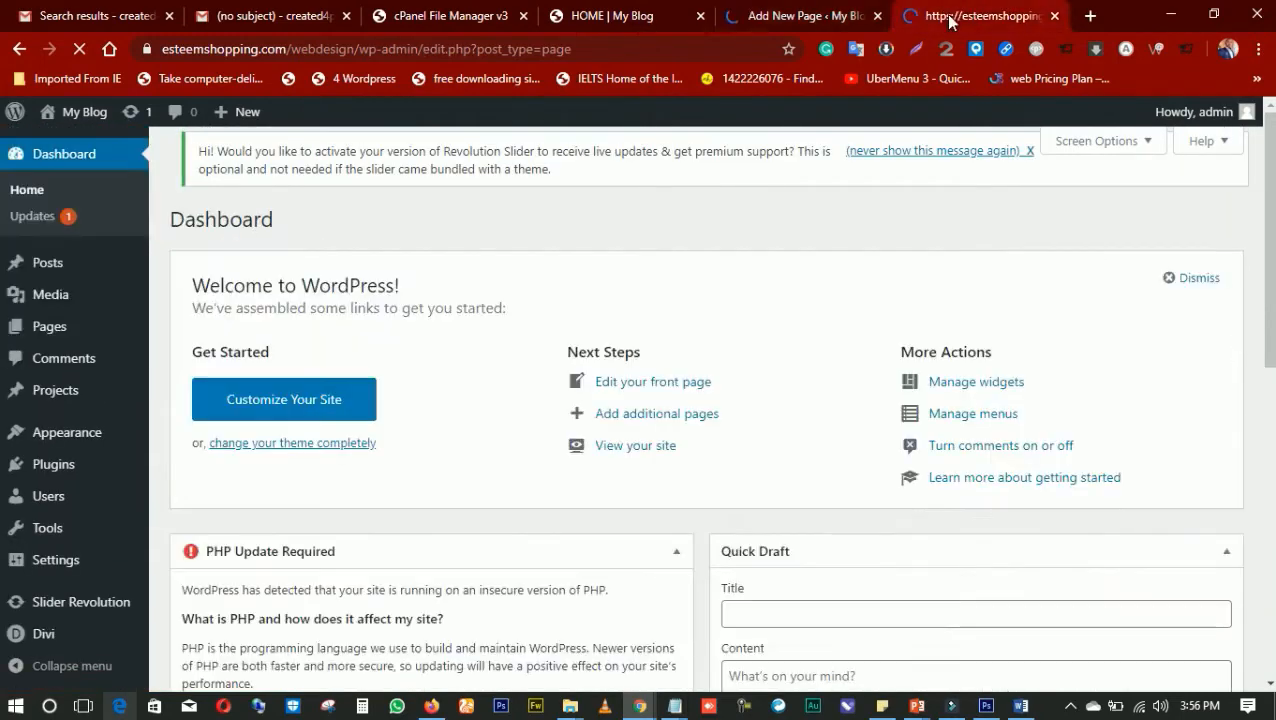
{"action": "left_click", "coordinate": [826, 17]}
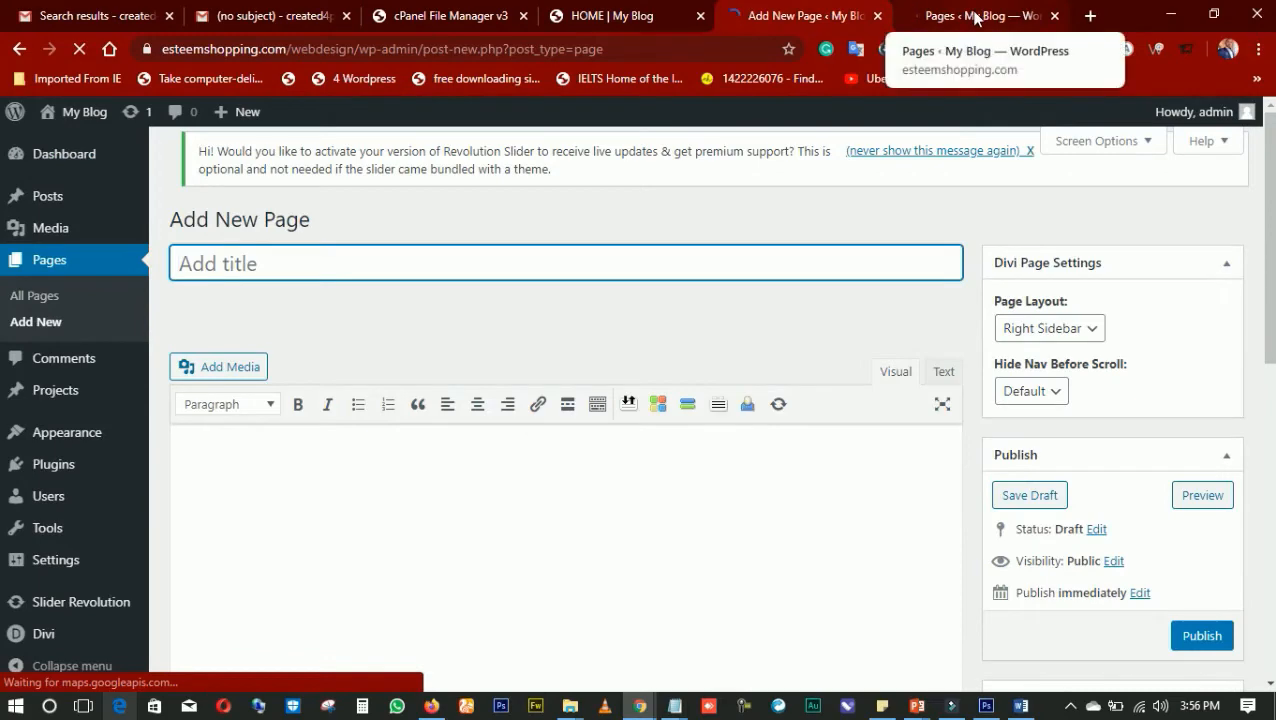
{"action": "left_click", "coordinate": [975, 15]}
{"action": "left_click", "coordinate": [806, 24]}
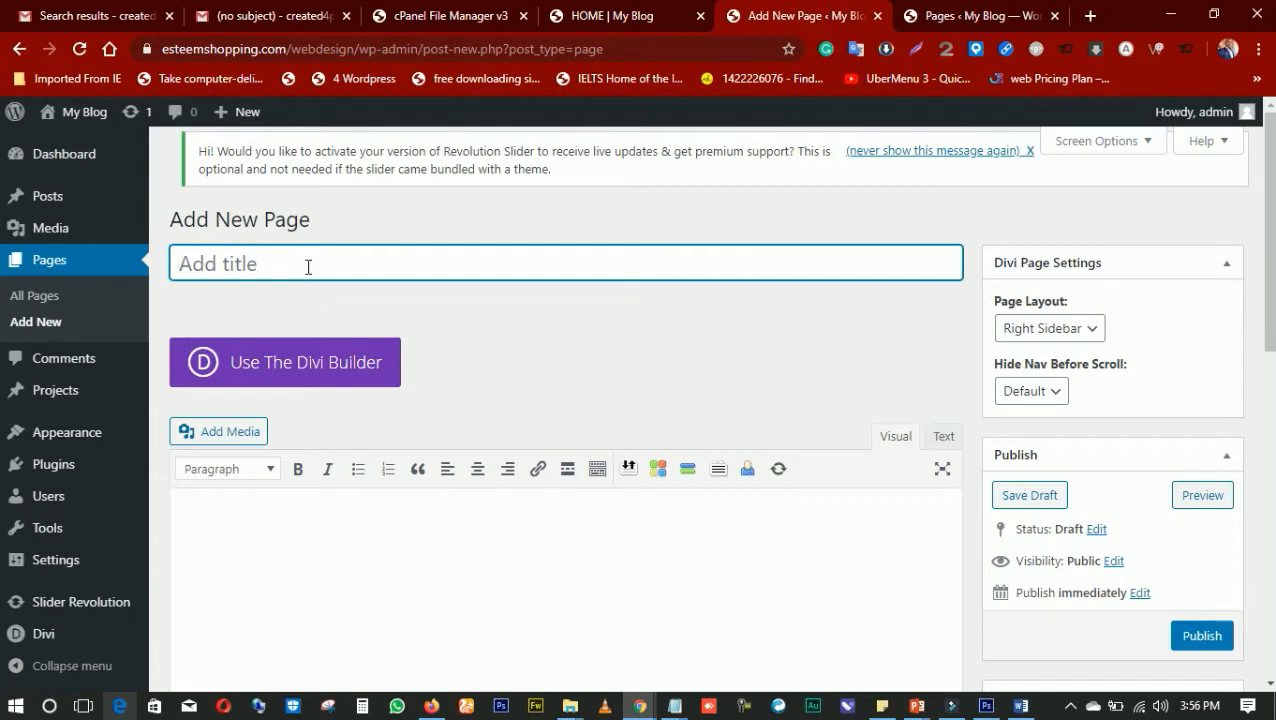
Title the new page Portfolio
{"action": "type", "text": "pORT"}
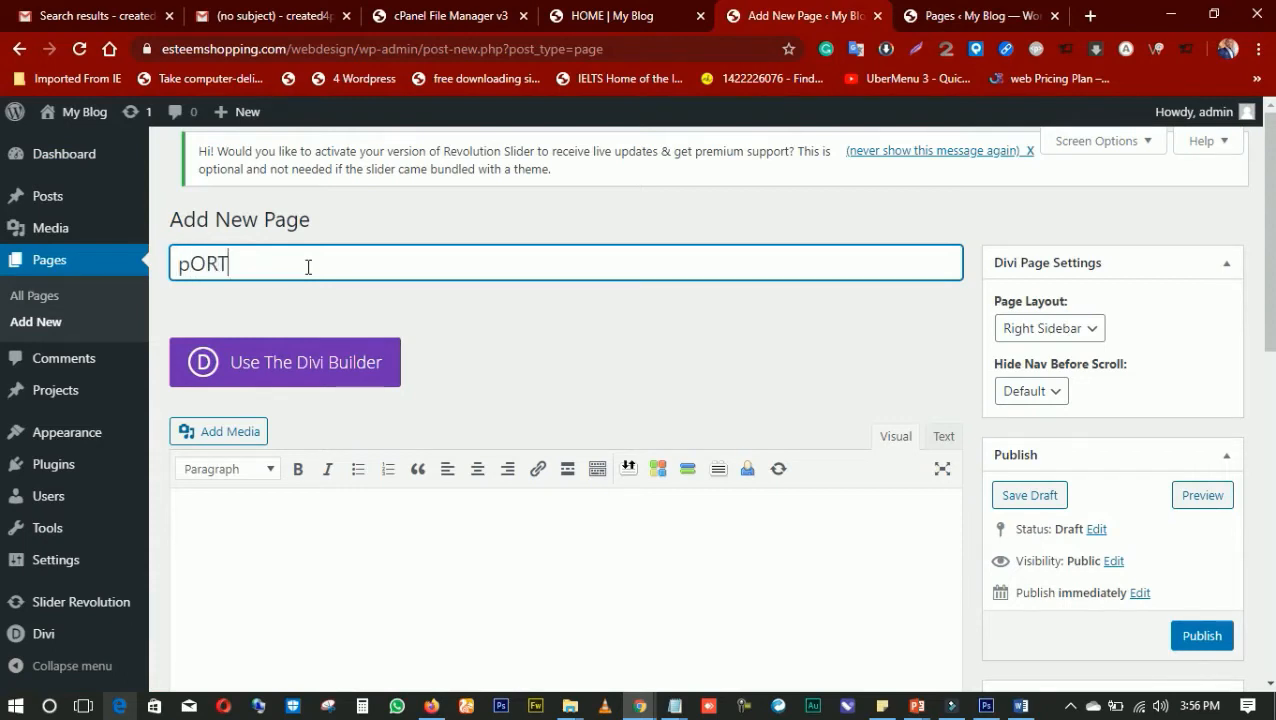
{"action": "key", "text": "BackSpace"}
{"action": "key", "text": "BackSpace"}
{"action": "key", "text": "BackSpace"}
{"action": "key", "text": "BackSpace"}
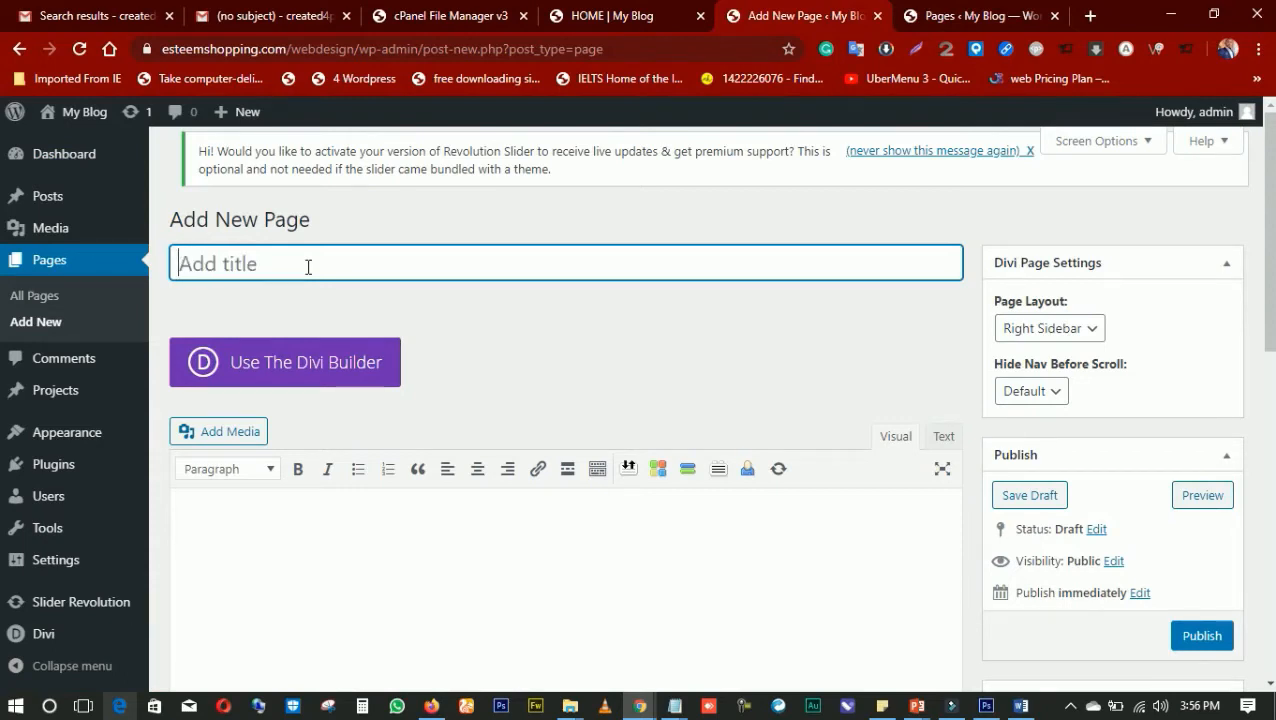
{"action": "type", "text": "port"}
{"action": "key", "text": "BackSpace"}
{"action": "key", "text": "BackSpace"}
{"action": "key", "text": "BackSpace"}
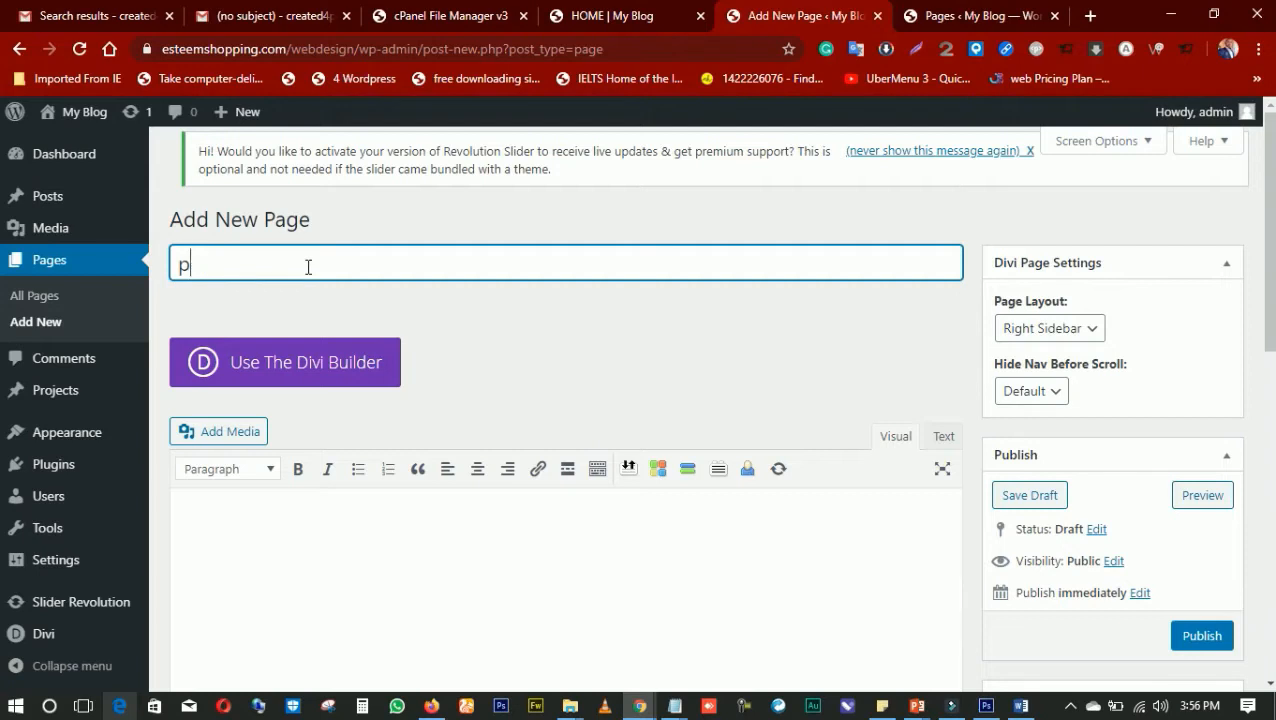
{"action": "key", "text": "BackSpace"}
{"action": "type", "text": "Portfolio"}
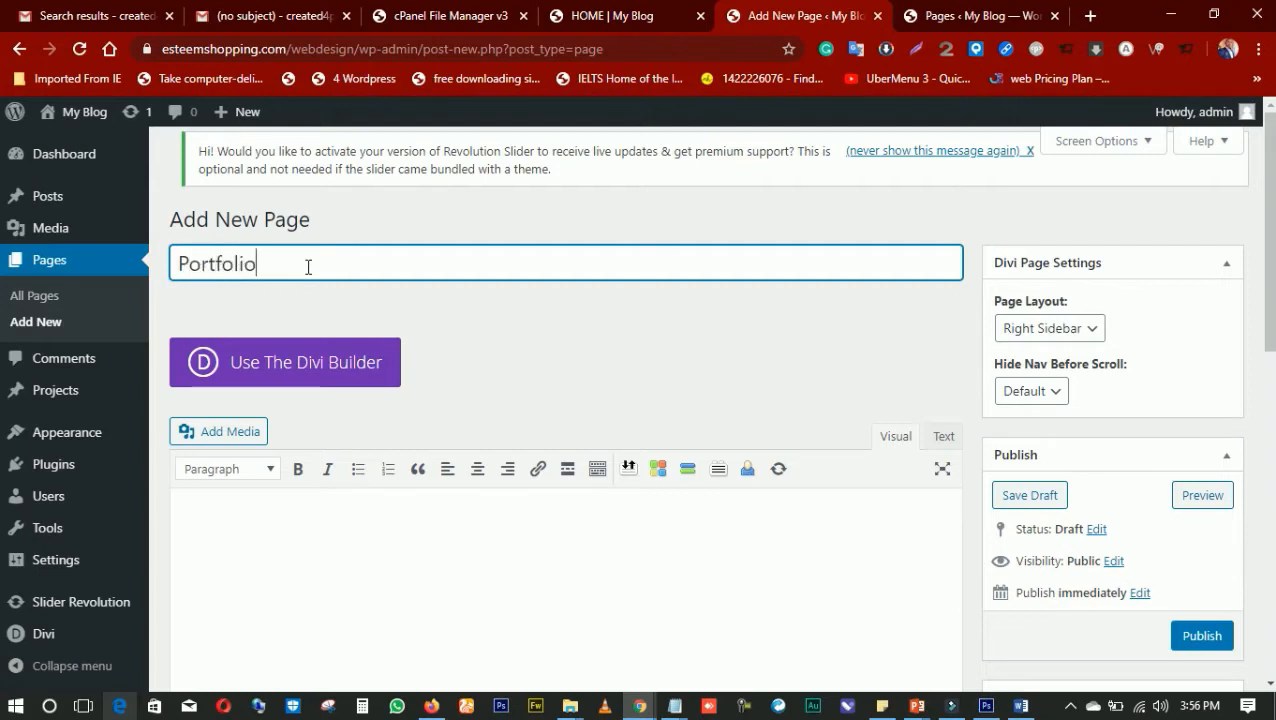
Load the Case Study layout from the premade SEO Agency pack into the Portfolio page with the Divi Builder
{"action": "left_click", "coordinate": [335, 379]}
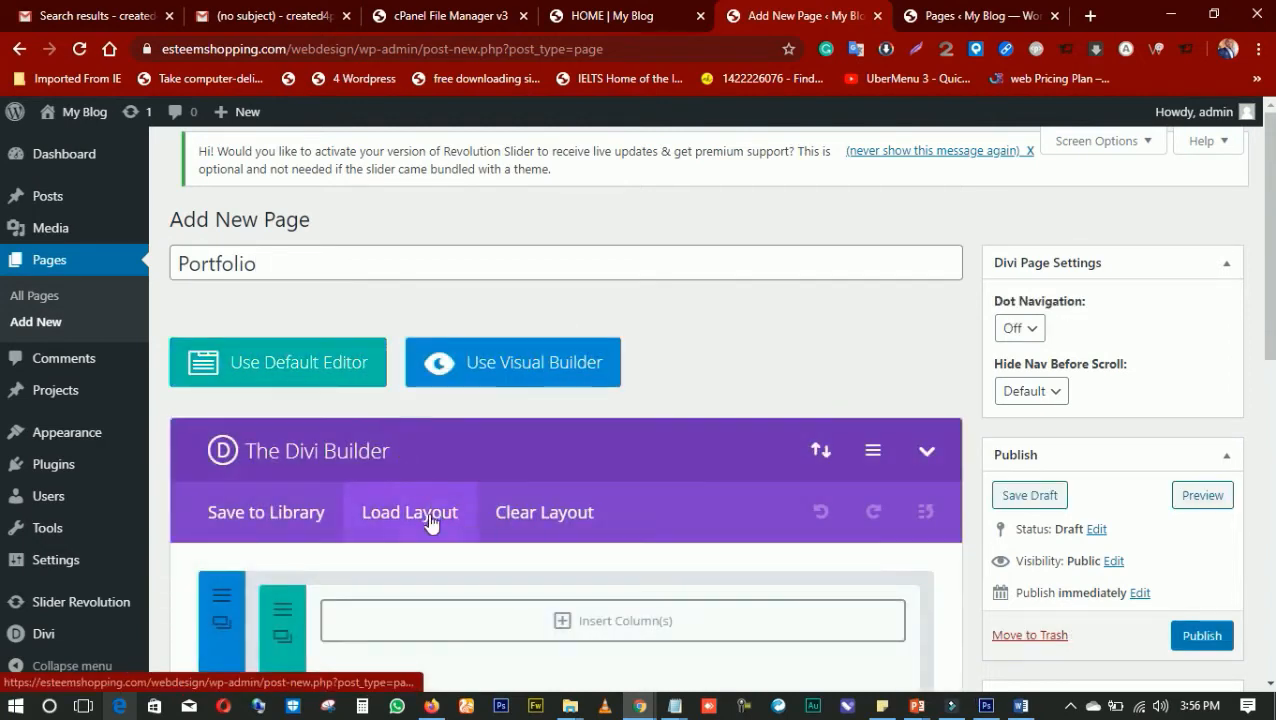
{"action": "left_click", "coordinate": [430, 523]}
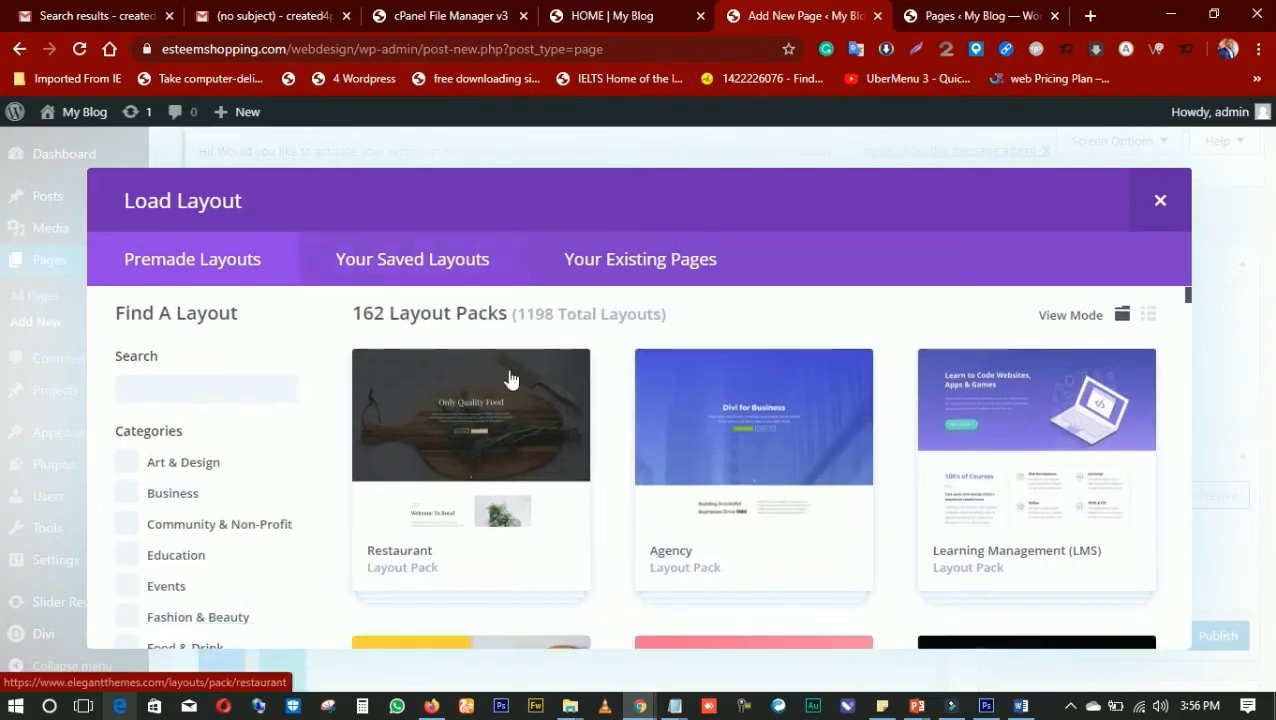
{"action": "scroll", "coordinate": [510, 378], "scroll_direction": "down", "scroll_amount": 15}
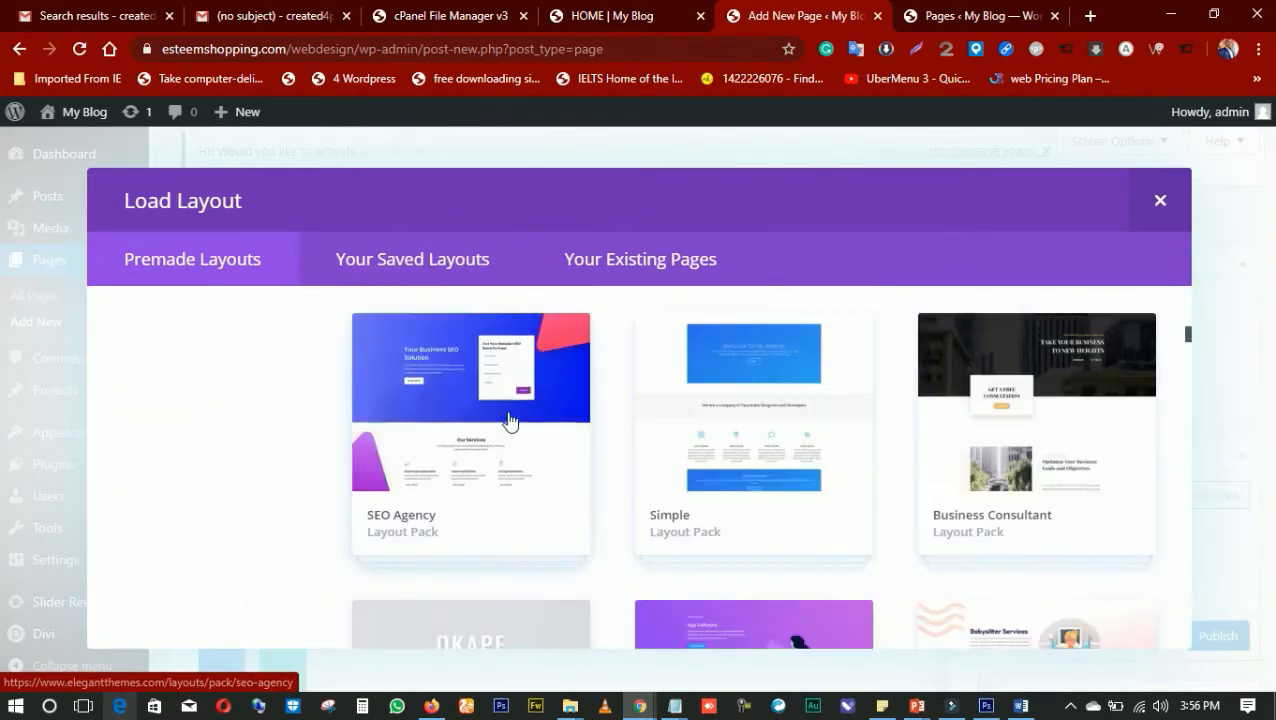
{"action": "scroll", "coordinate": [510, 420], "scroll_direction": "down", "scroll_amount": 2}
{"action": "left_click", "coordinate": [476, 347]}
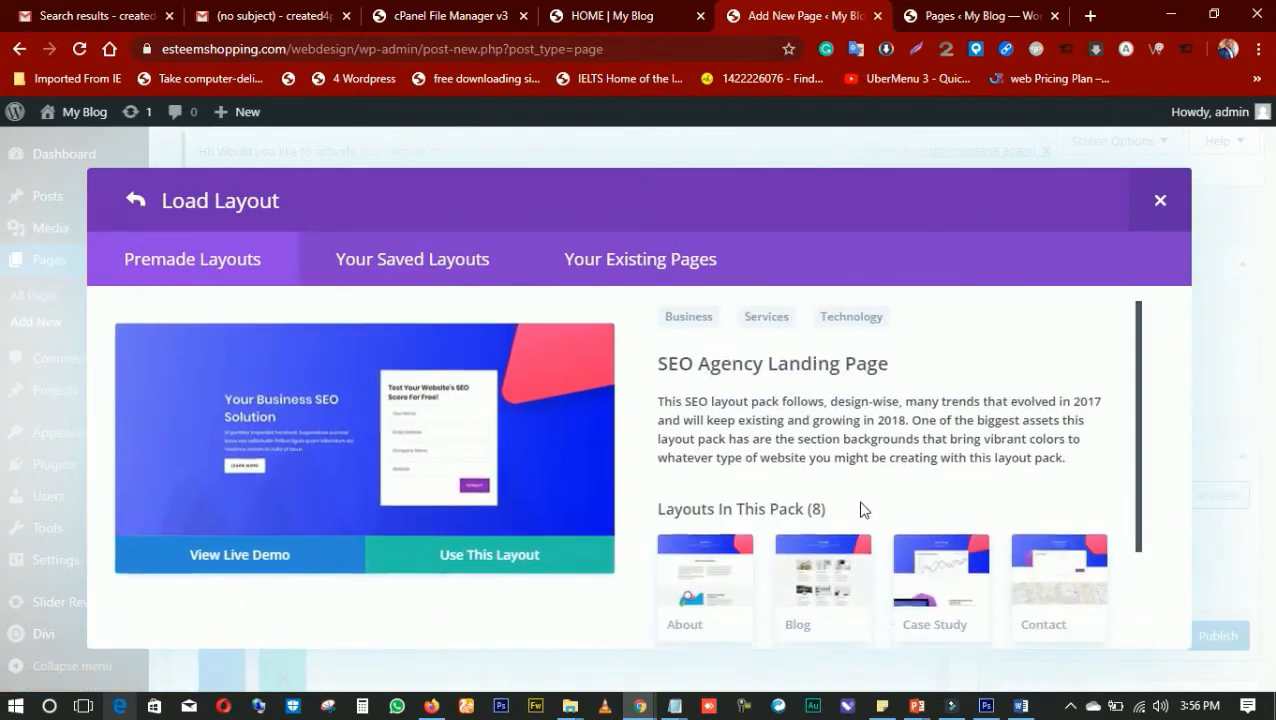
{"action": "scroll", "coordinate": [864, 510], "scroll_direction": "down", "scroll_amount": 2}
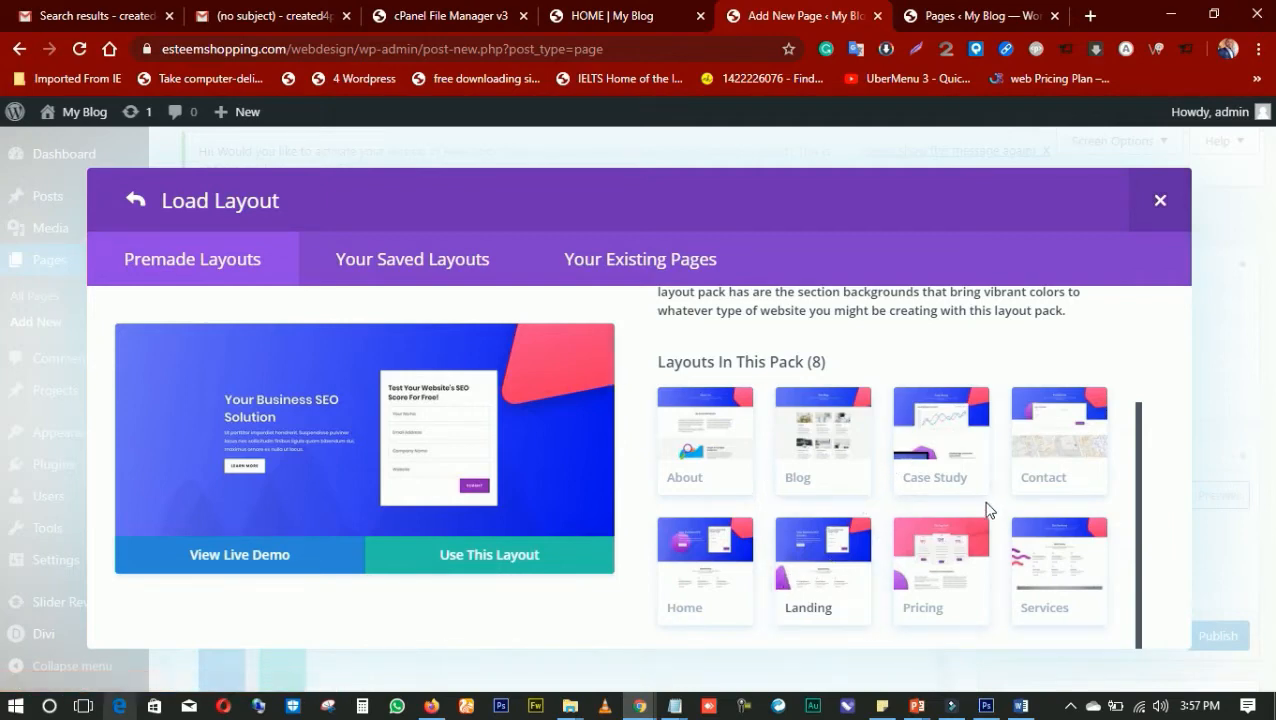
{"action": "left_click", "coordinate": [946, 455]}
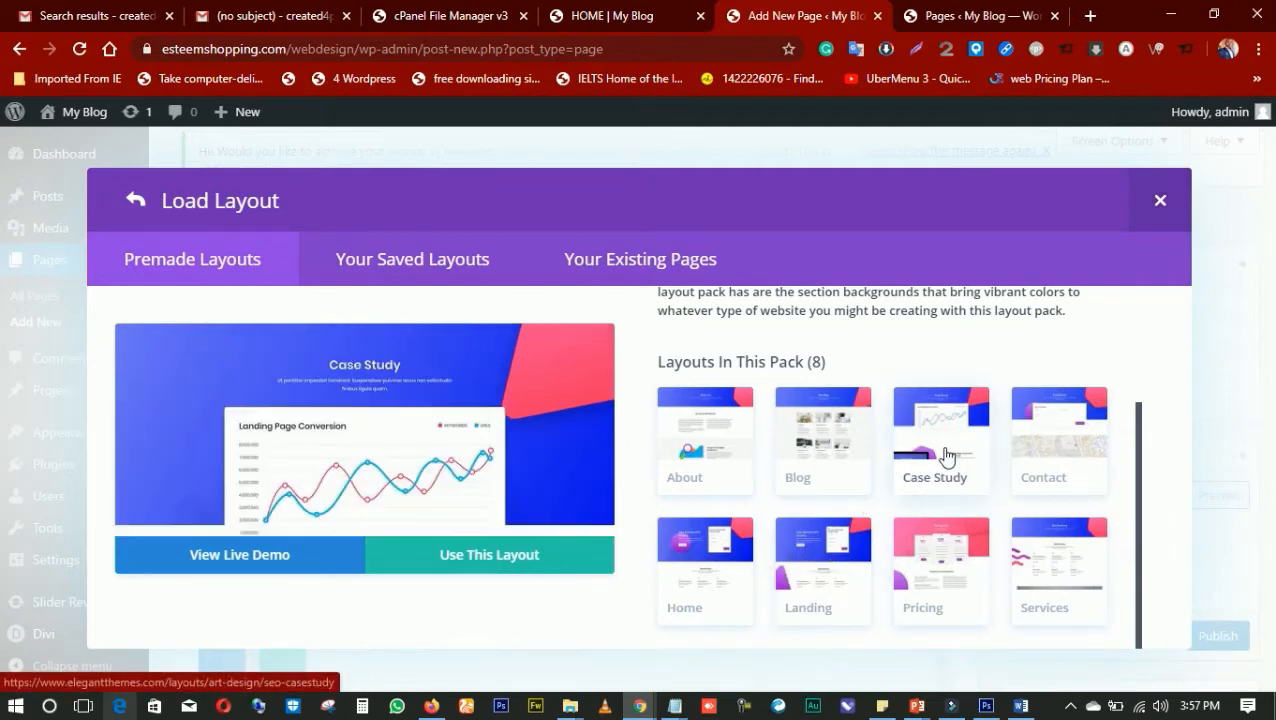
{"action": "left_click", "coordinate": [466, 556]}
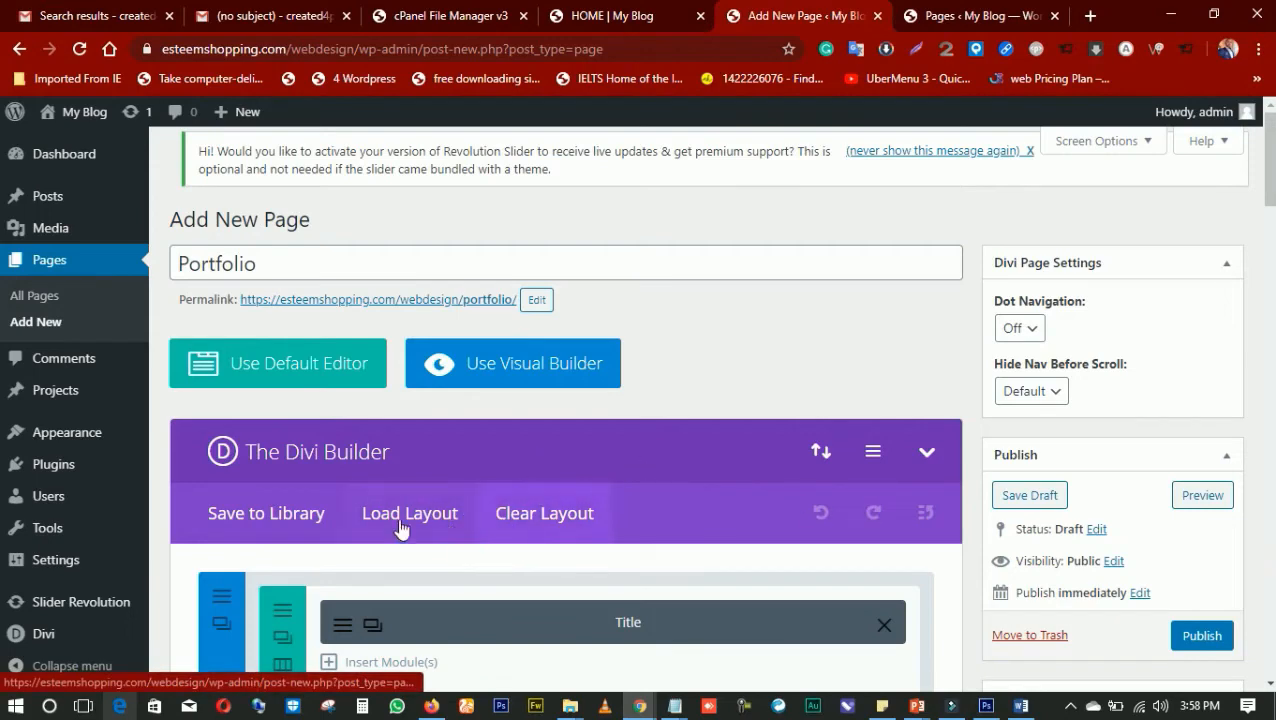
Publish the Portfolio page and open the live page in a new browser tab
{"action": "left_click", "coordinate": [1200, 635]}
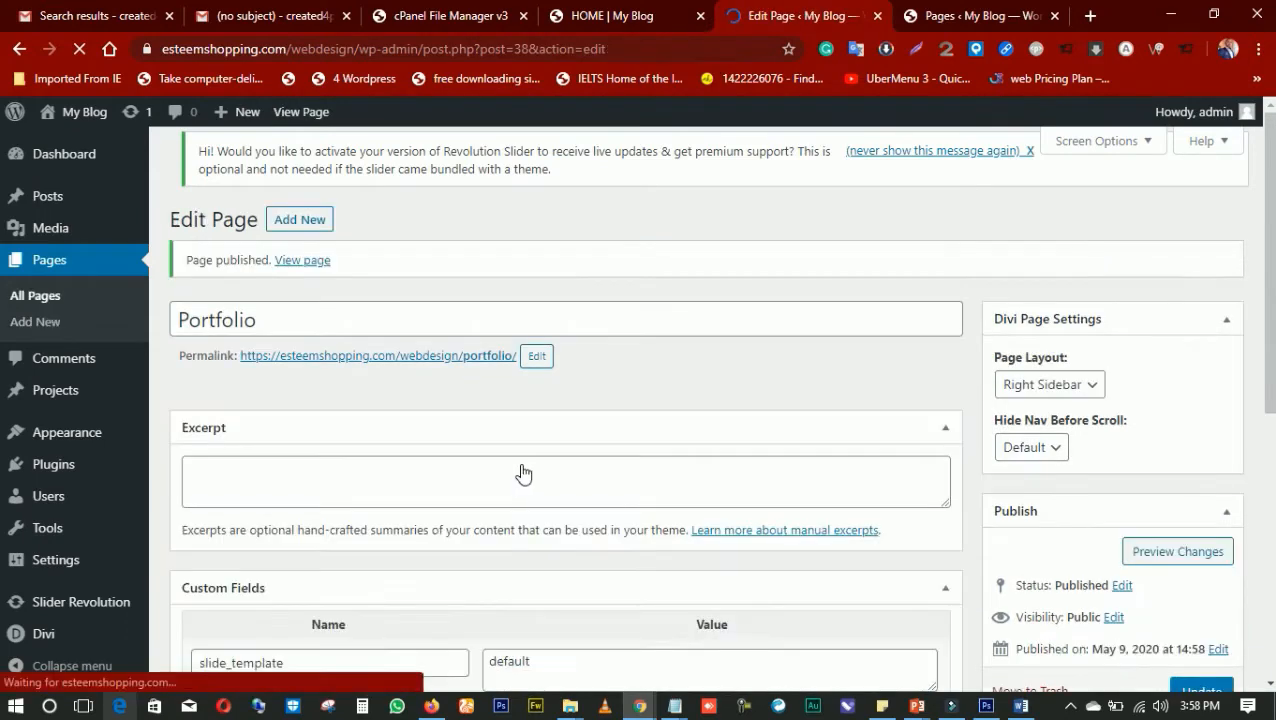
{"action": "scroll", "coordinate": [427, 508], "scroll_direction": "down", "scroll_amount": 2}
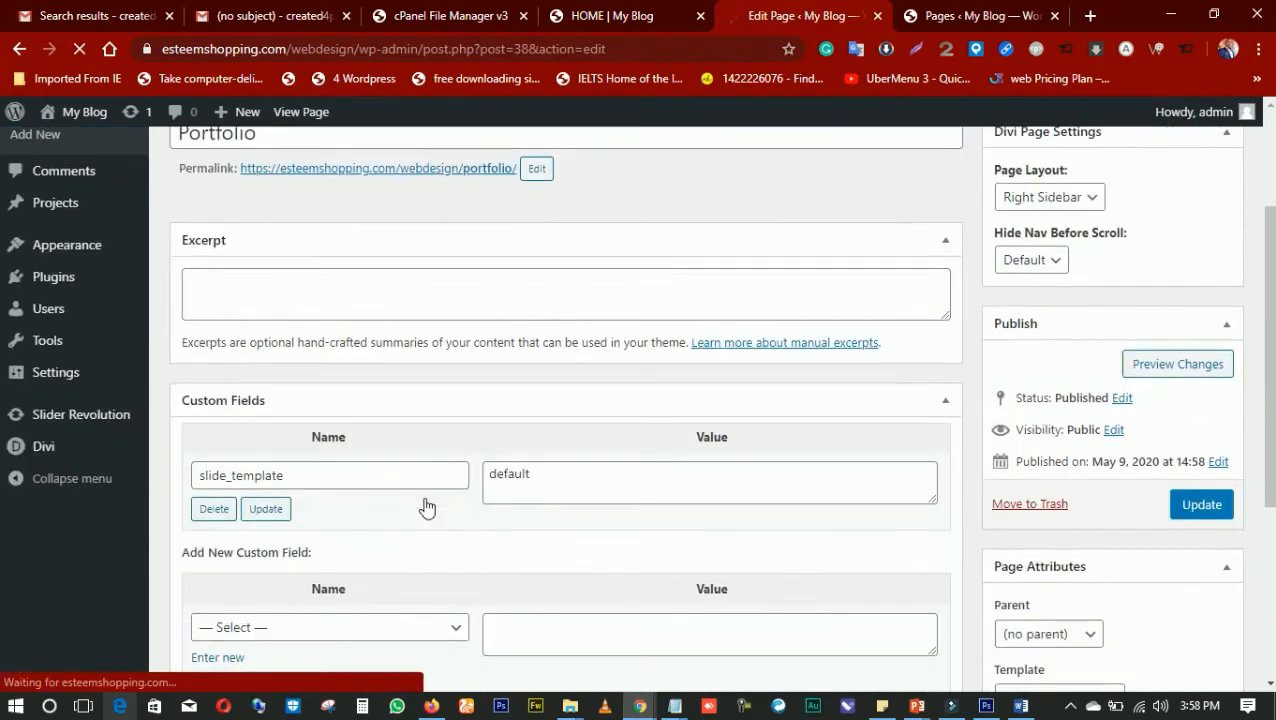
{"action": "scroll", "coordinate": [427, 508], "scroll_direction": "up", "scroll_amount": 2}
{"action": "right_click", "coordinate": [305, 262]}
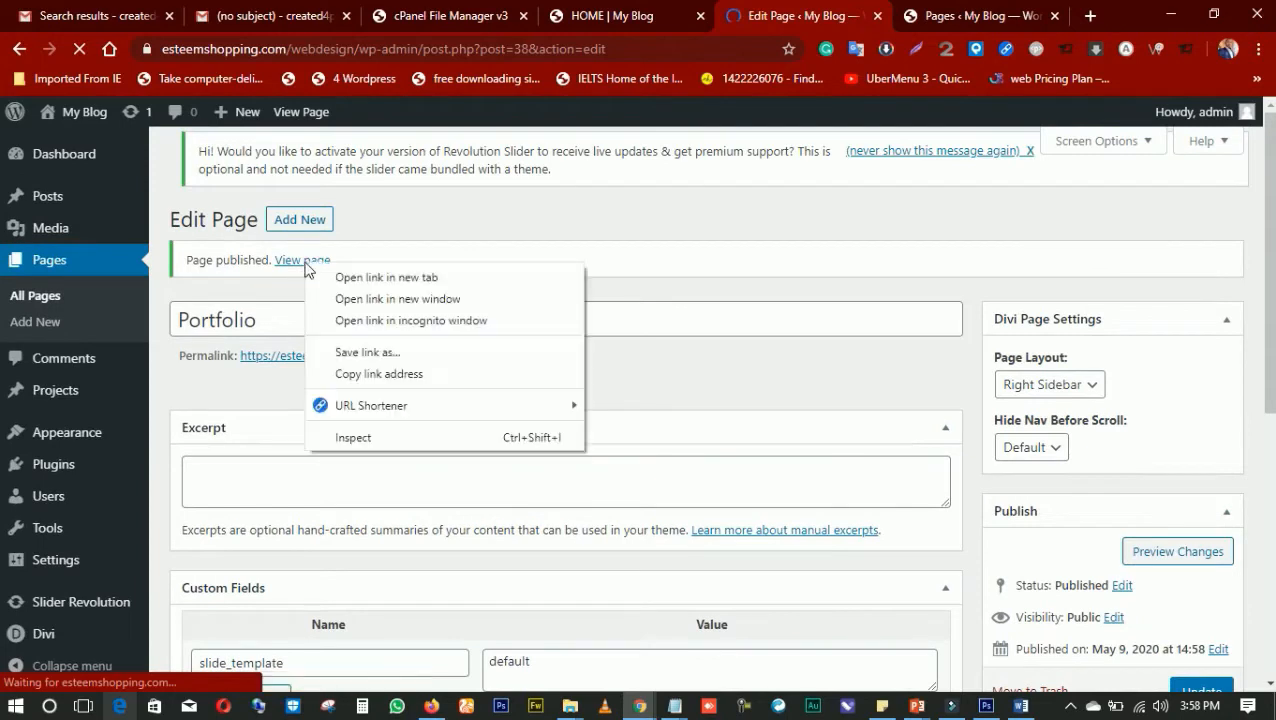
{"action": "left_click", "coordinate": [356, 276]}
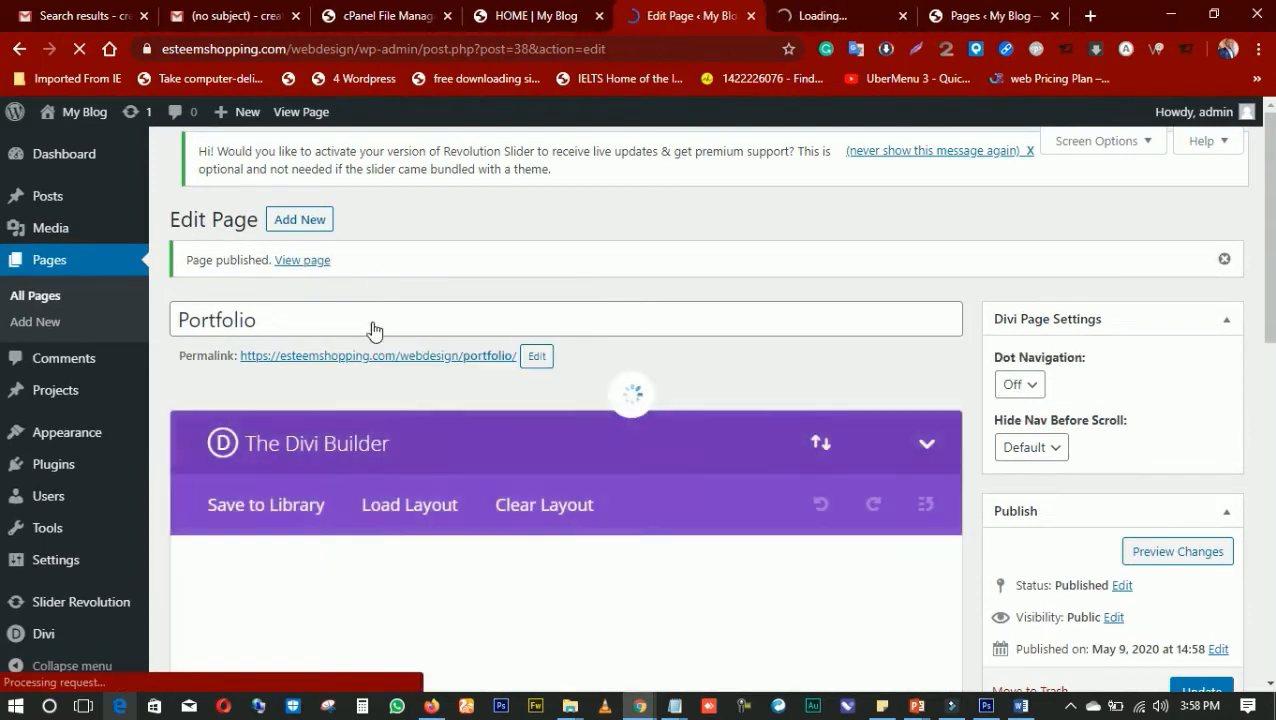
Review the published Portfolio page's sections from the Case Study header through the project summary to the testimonial
{"action": "left_click", "coordinate": [817, 18]}
{"action": "left_click", "coordinate": [676, 20]}
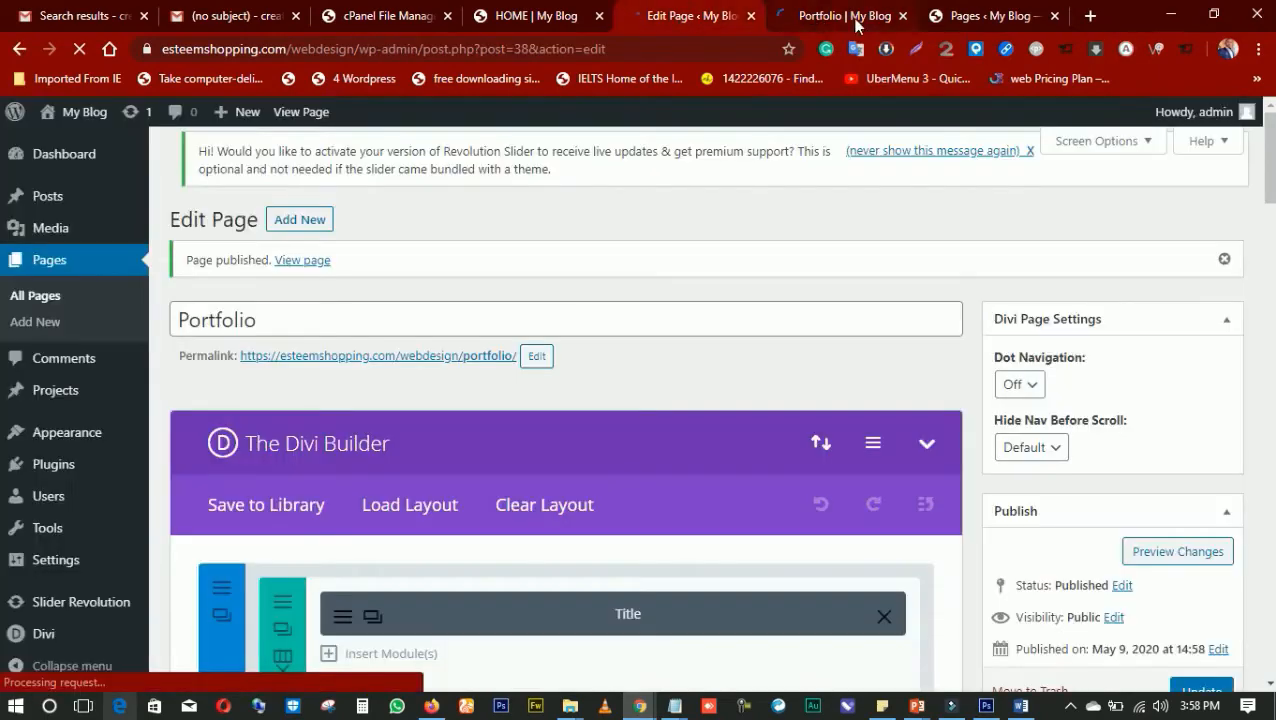
{"action": "left_click", "coordinate": [772, 20]}
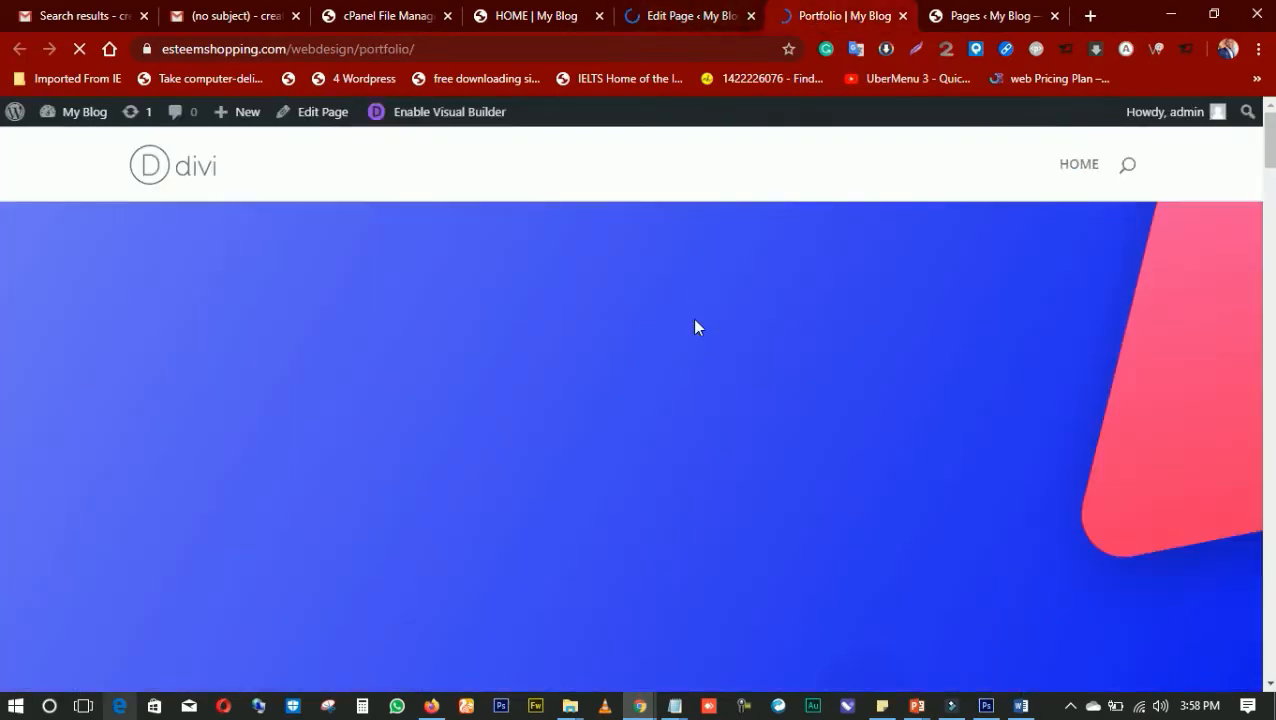
{"action": "left_click", "coordinate": [687, 22]}
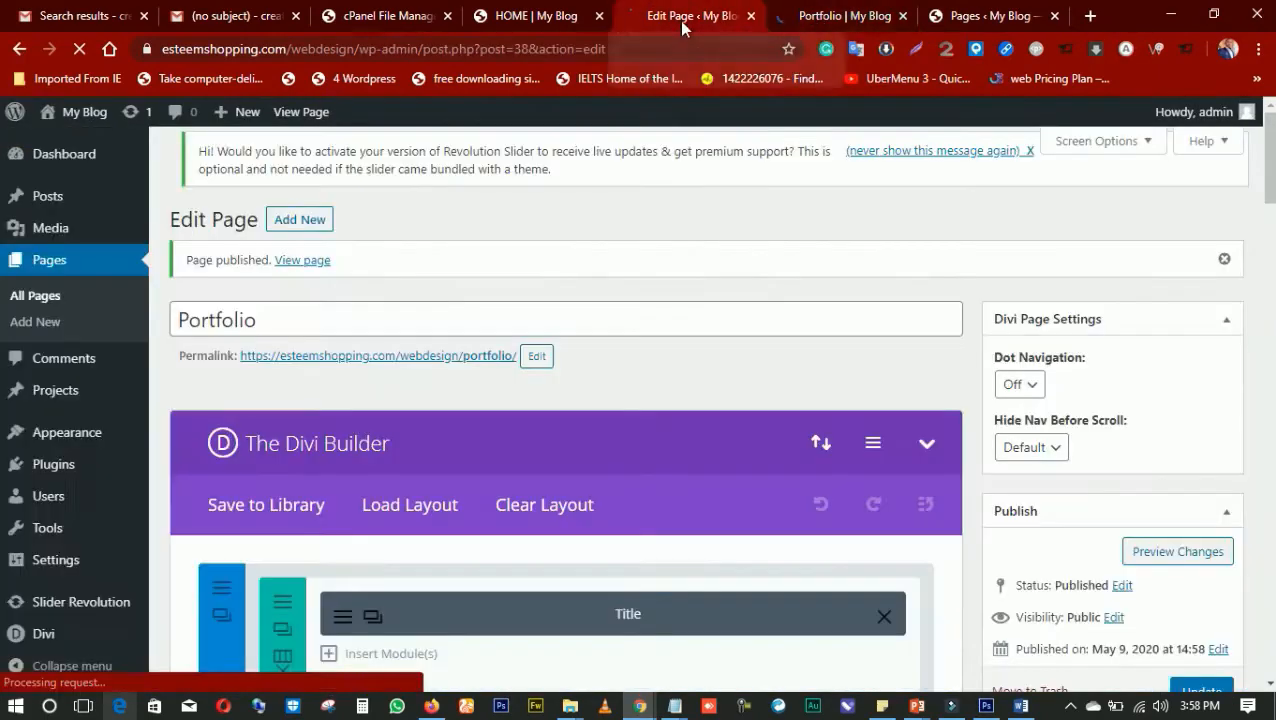
{"action": "left_click", "coordinate": [823, 22]}
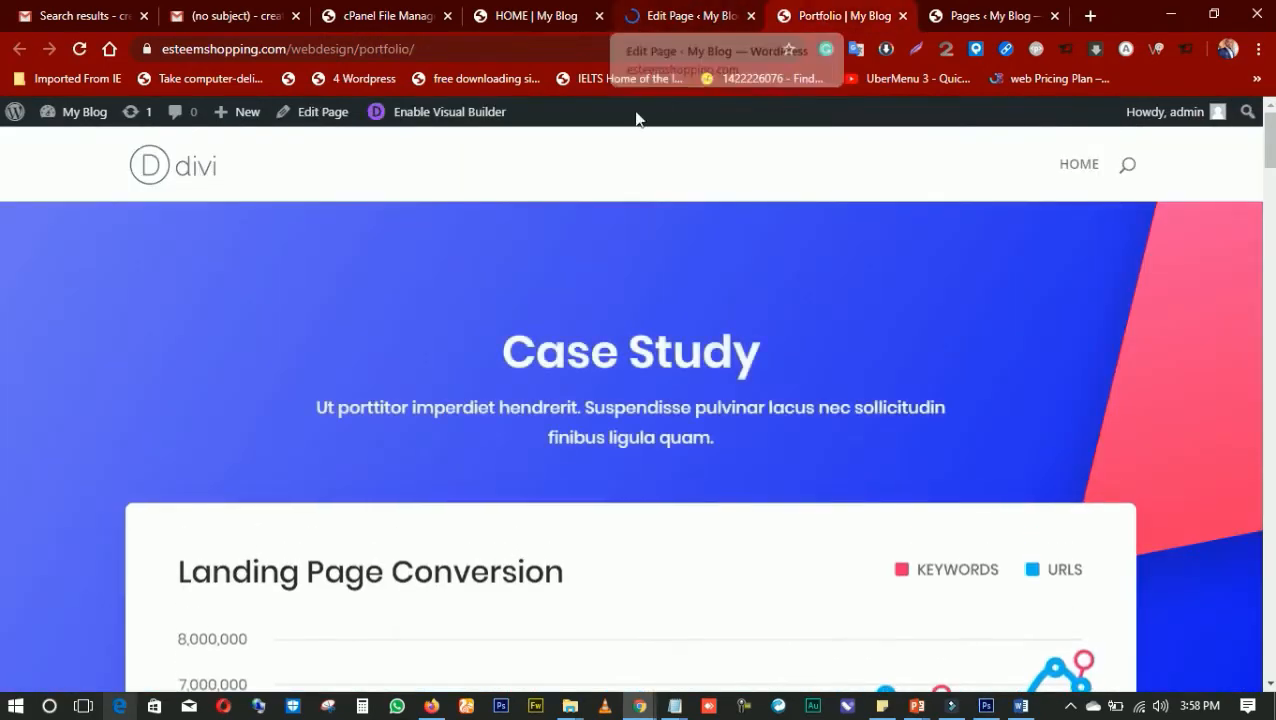
{"action": "left_click", "coordinate": [676, 16]}
{"action": "left_click", "coordinate": [893, 16]}
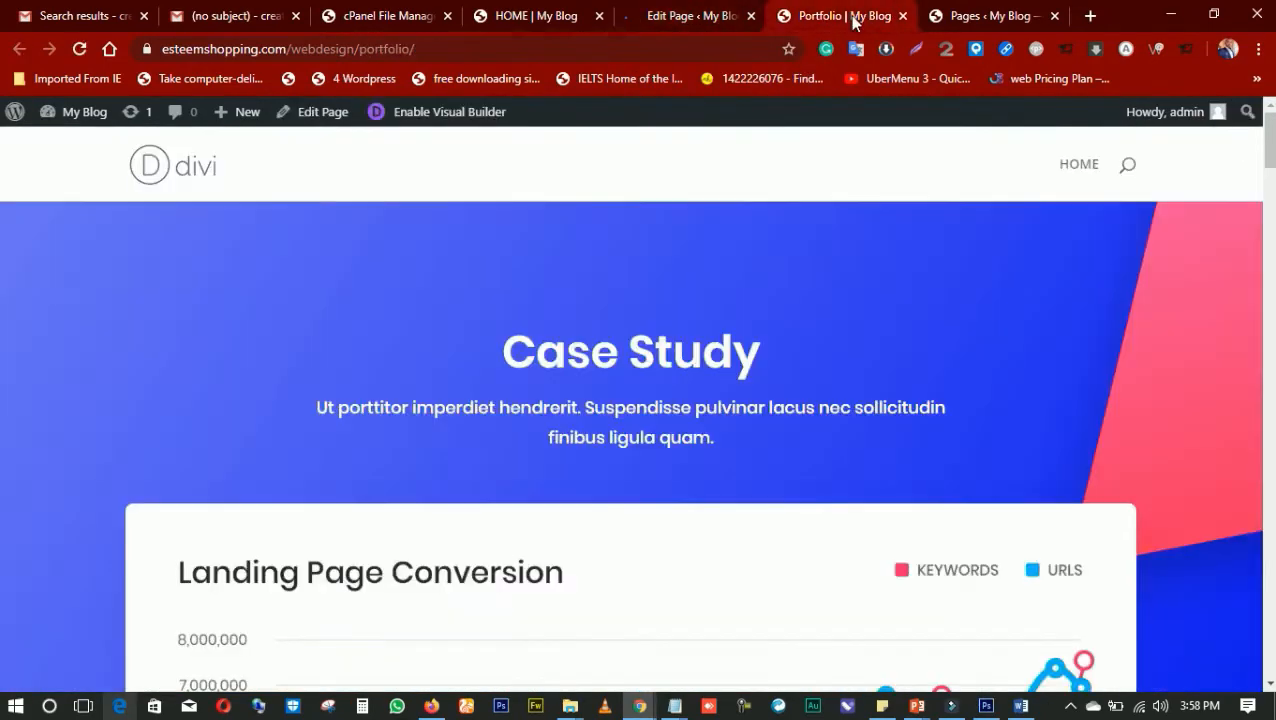
{"action": "scroll", "coordinate": [689, 258], "scroll_direction": "down", "scroll_amount": 4}
{"action": "scroll", "coordinate": [670, 278], "scroll_direction": "down", "scroll_amount": 10}
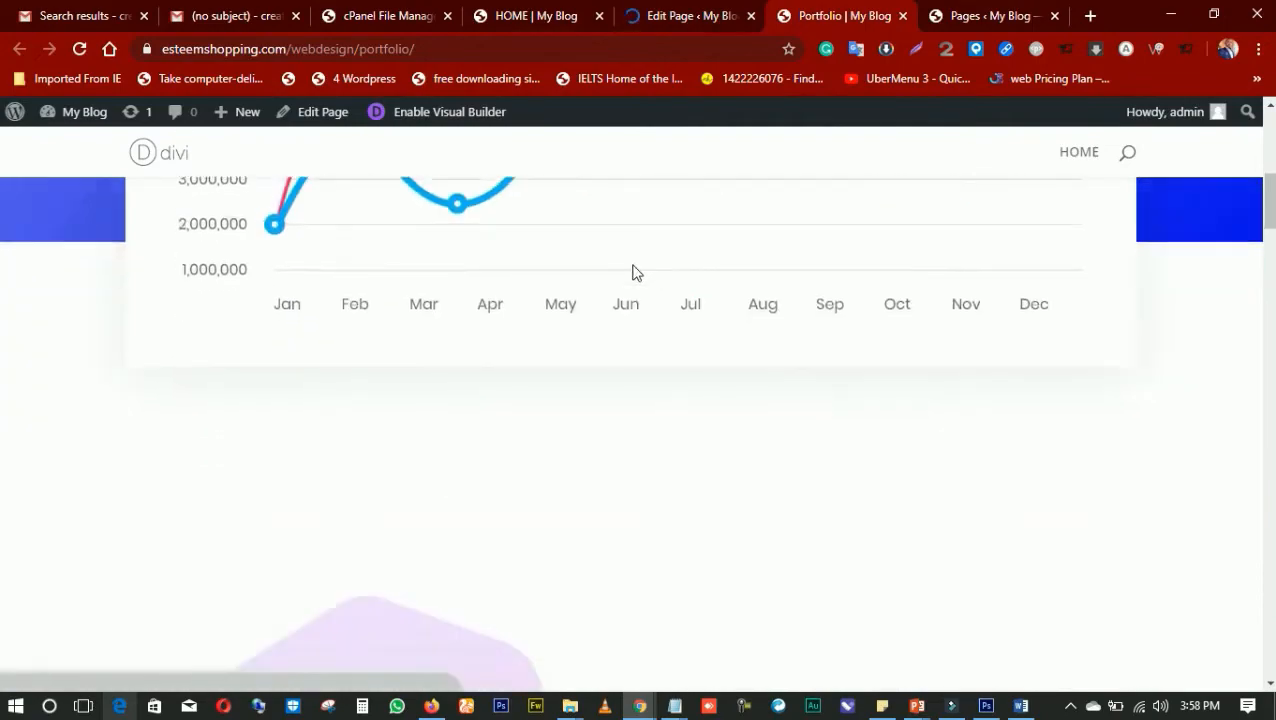
{"action": "scroll", "coordinate": [578, 280], "scroll_direction": "down", "scroll_amount": 10}
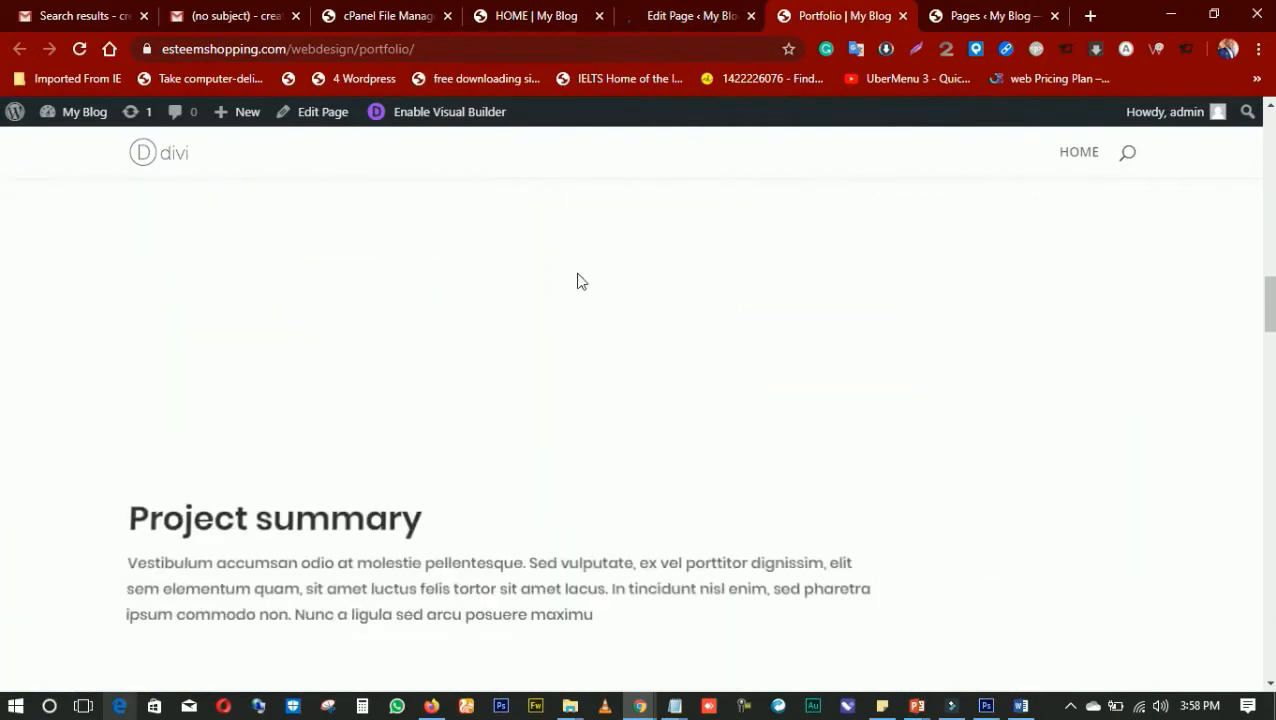
{"action": "scroll", "coordinate": [575, 286], "scroll_direction": "down", "scroll_amount": 10}
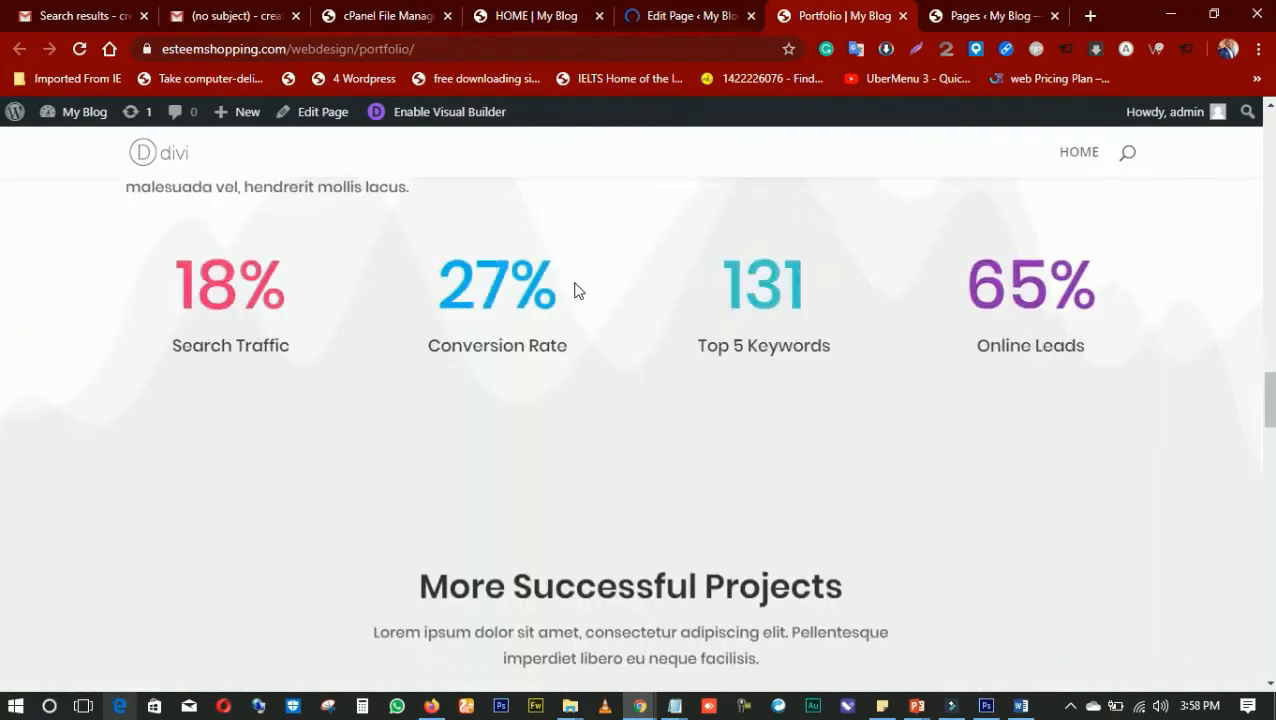
{"action": "scroll", "coordinate": [578, 280], "scroll_direction": "down", "scroll_amount": 10}
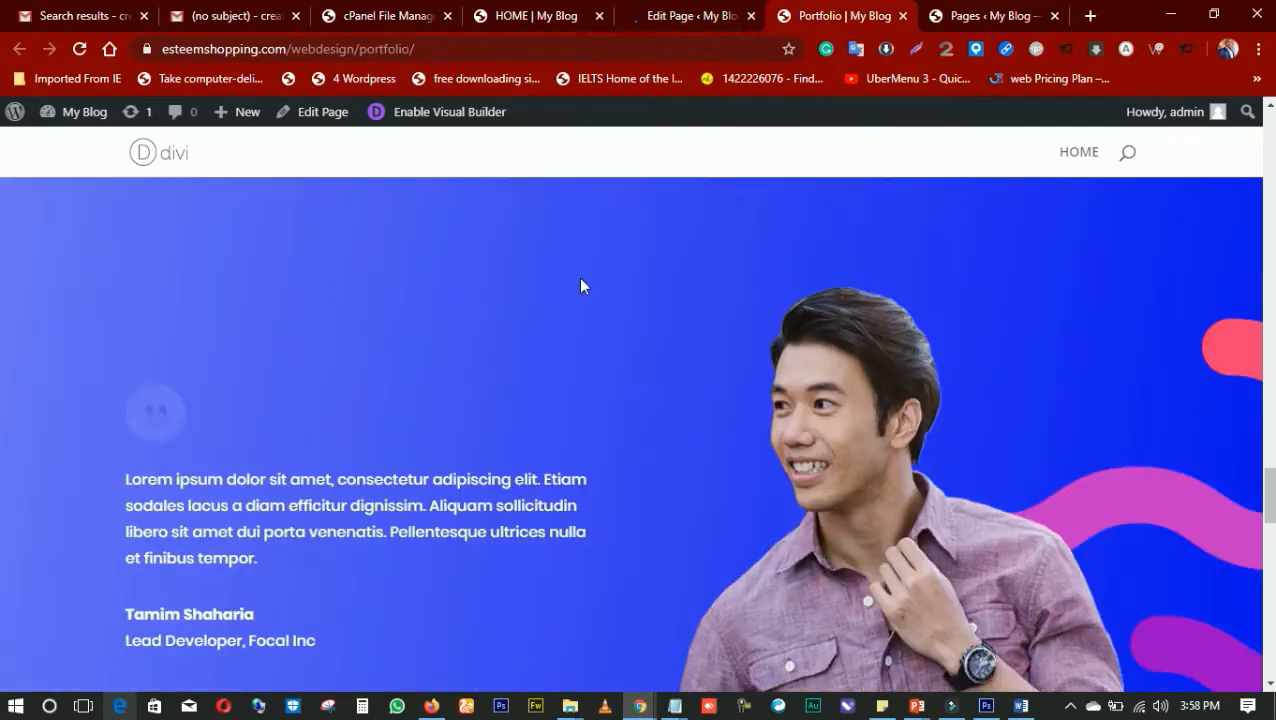
{"action": "scroll", "coordinate": [584, 282], "scroll_direction": "down", "scroll_amount": 3}
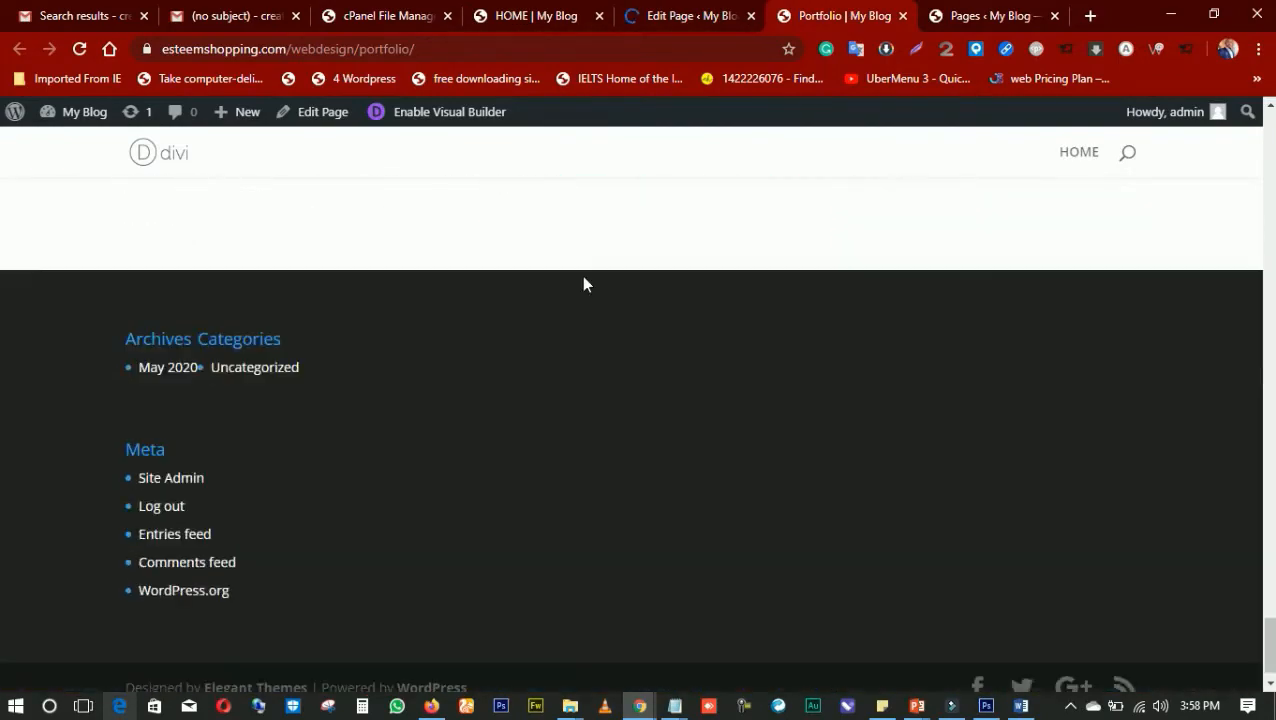
{"action": "scroll", "coordinate": [587, 276], "scroll_direction": "up", "scroll_amount": 15}
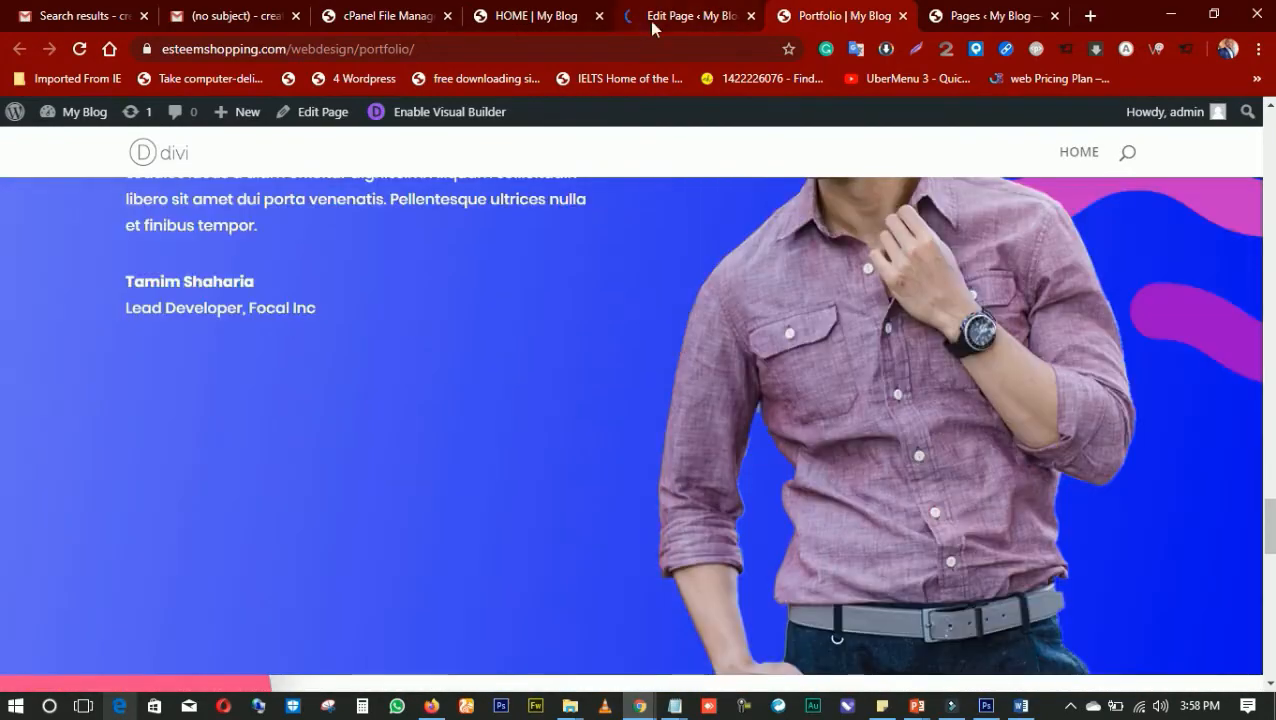
{"action": "left_click", "coordinate": [649, 21]}
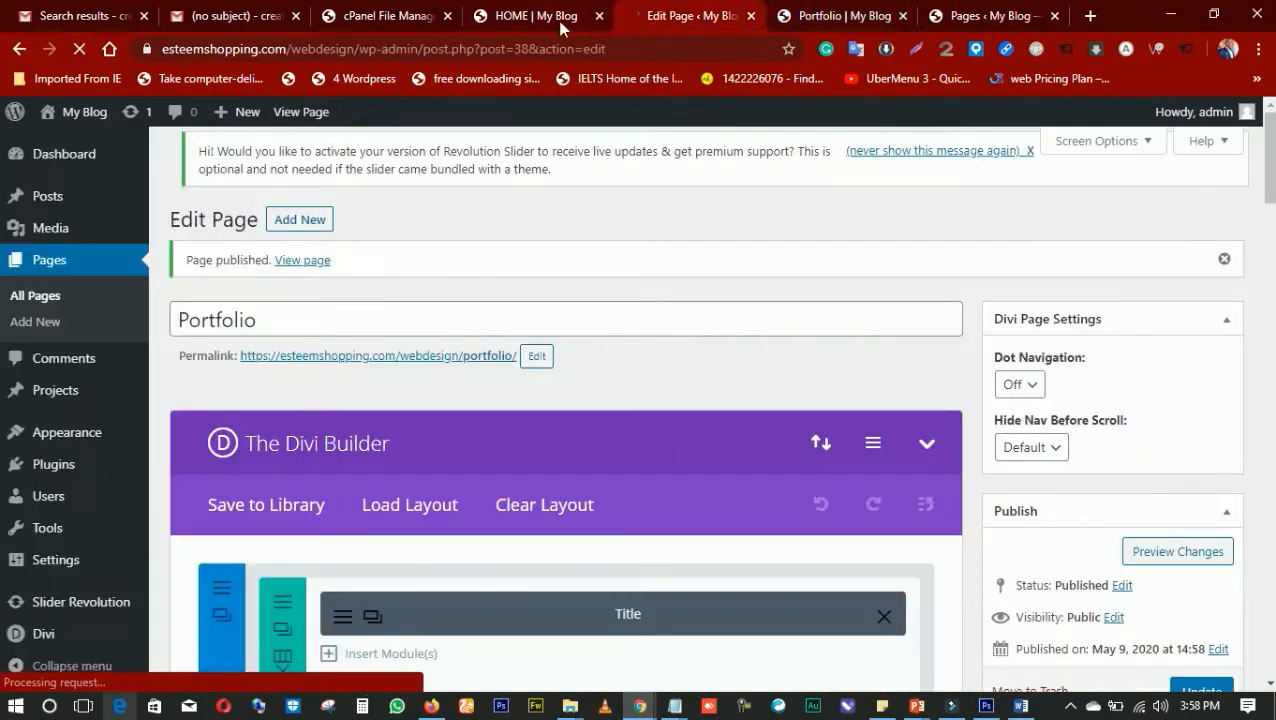
{"action": "left_click", "coordinate": [563, 22]}
{"action": "left_click", "coordinate": [673, 22]}
{"action": "left_click", "coordinate": [826, 15]}
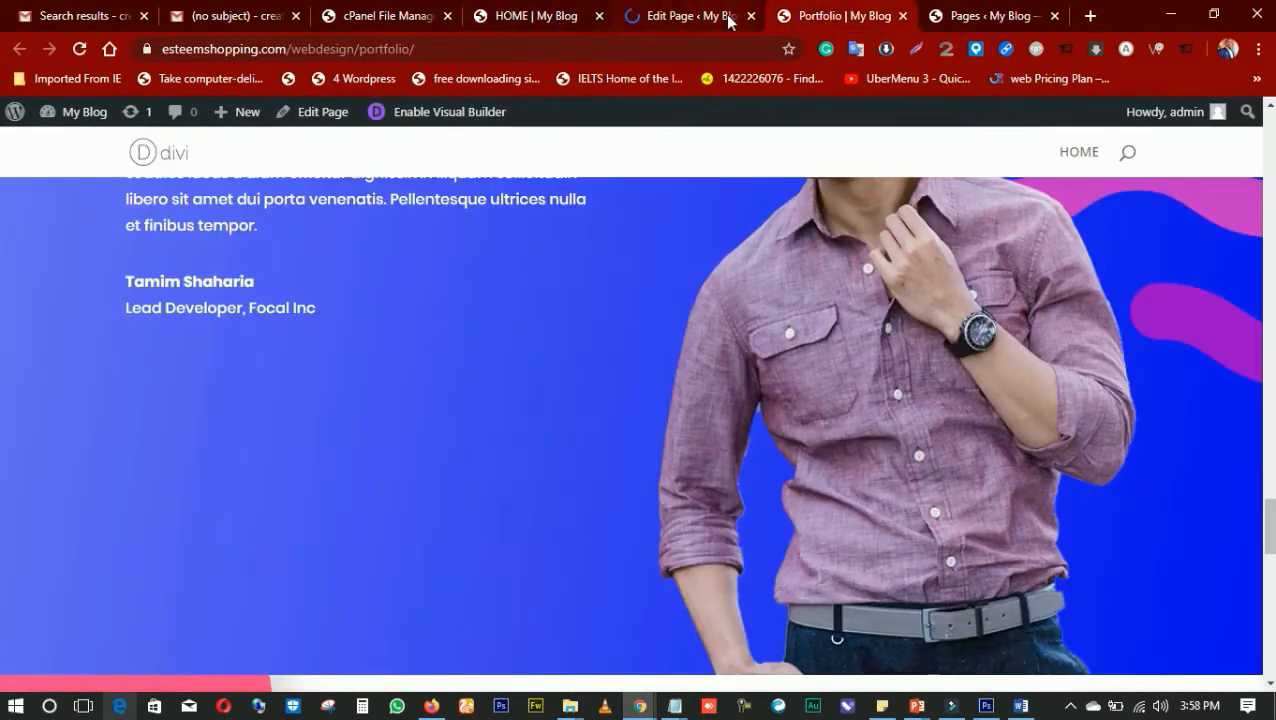
{"action": "left_click", "coordinate": [728, 22]}
{"action": "left_click", "coordinate": [575, 24]}
{"action": "left_click", "coordinate": [702, 24]}
{"action": "left_click", "coordinate": [834, 18]}
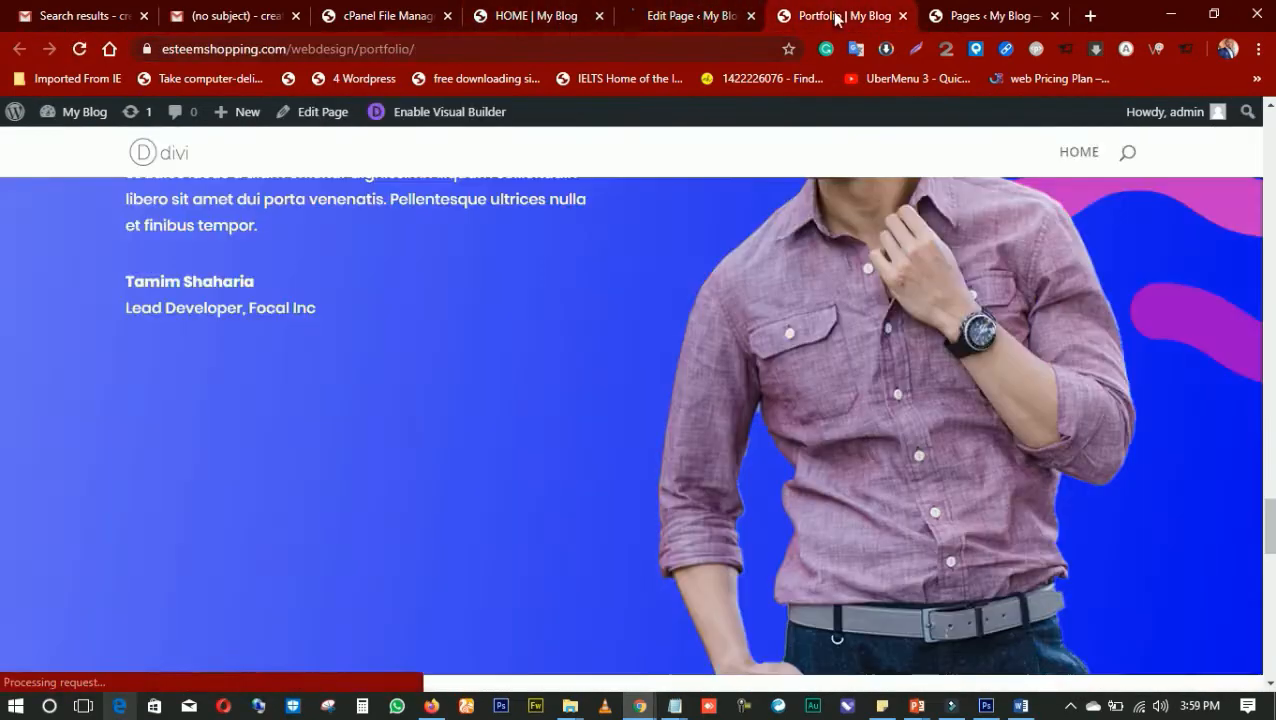
{"action": "left_click", "coordinate": [708, 28]}
{"action": "left_click", "coordinate": [545, 22]}
{"action": "left_click", "coordinate": [706, 18]}
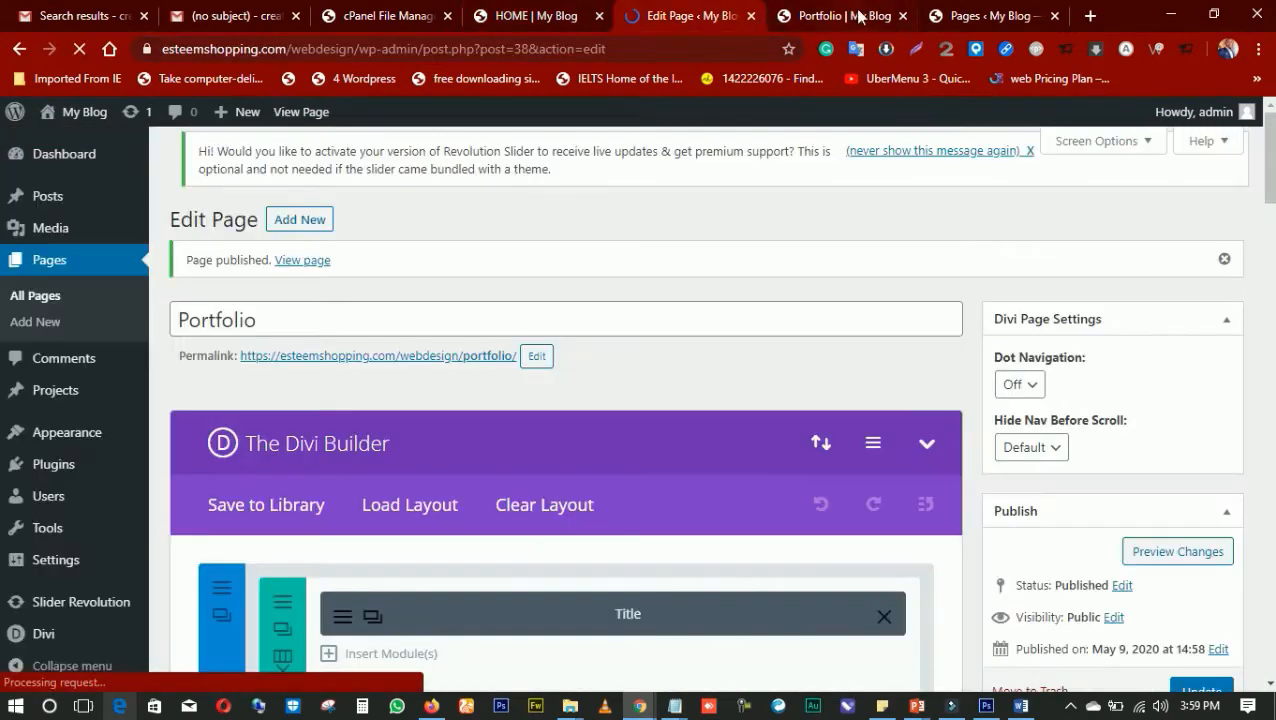
{"action": "left_click", "coordinate": [845, 18]}
{"action": "left_click", "coordinate": [966, 16]}
{"action": "left_click", "coordinate": [845, 20]}
{"action": "left_click", "coordinate": [678, 22]}
{"action": "left_click", "coordinate": [817, 18]}
Examine the live Portfolio page again, from the Case Study header and conversion chart through the More Successful Projects section to the testimonial
{"action": "scroll", "coordinate": [730, 310], "scroll_direction": "up", "scroll_amount": 20}
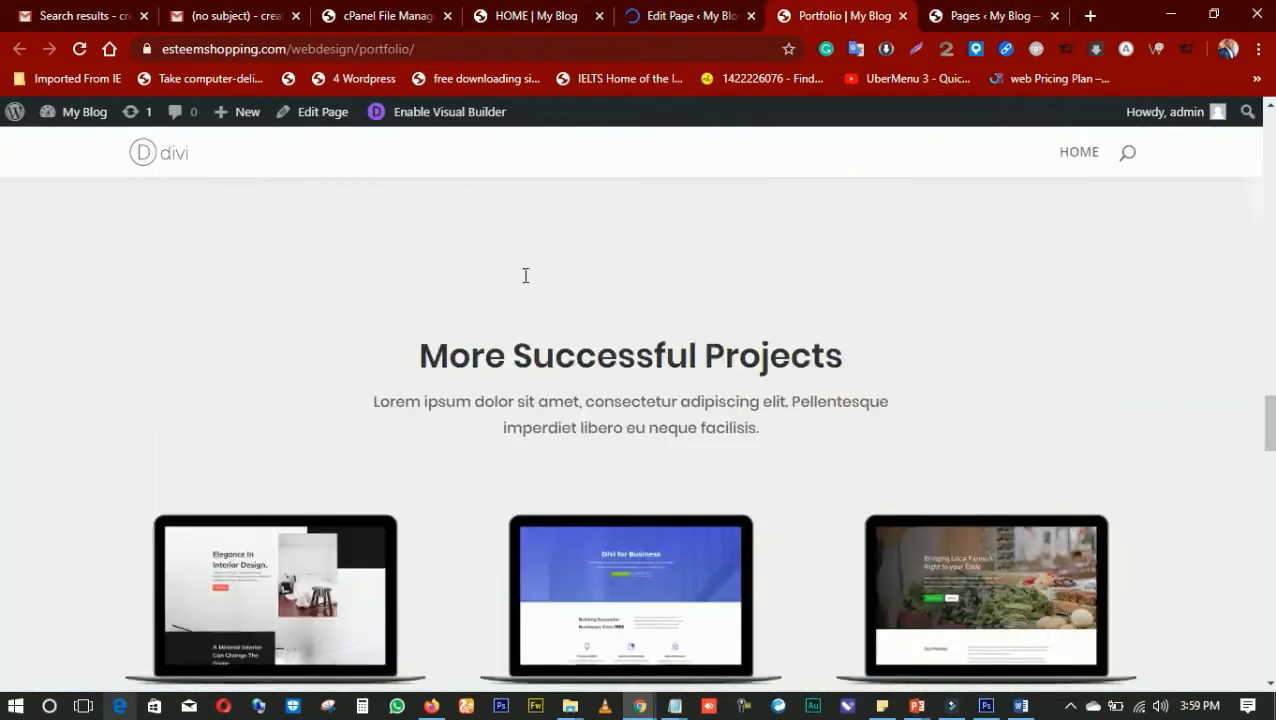
{"action": "scroll", "coordinate": [612, 368], "scroll_direction": "up", "scroll_amount": 10}
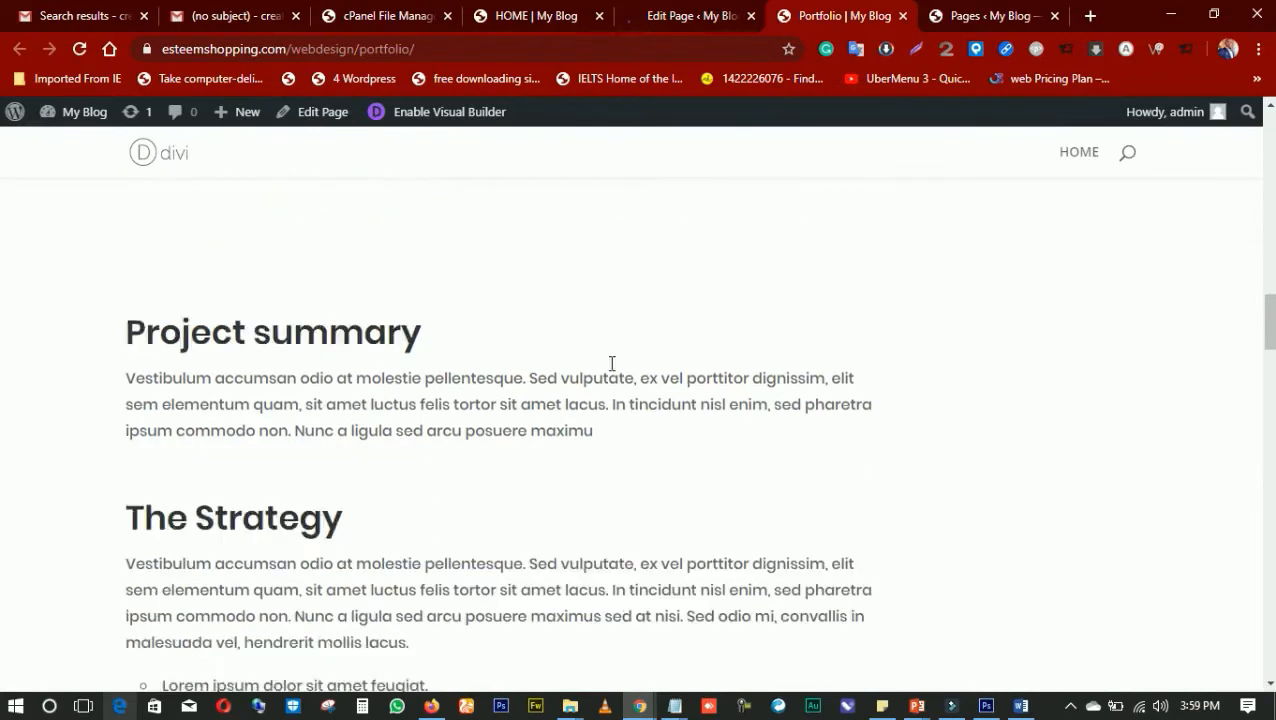
{"action": "scroll", "coordinate": [578, 364], "scroll_direction": "up", "scroll_amount": 10}
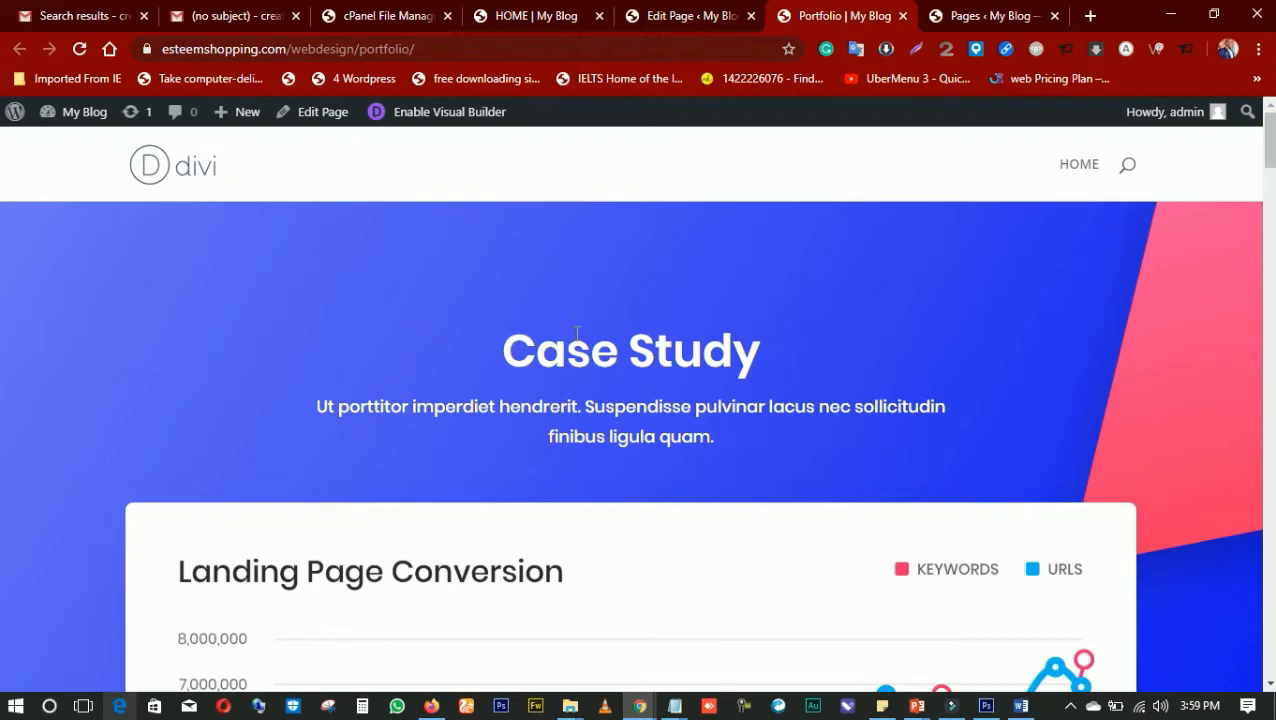
{"action": "scroll", "coordinate": [577, 333], "scroll_direction": "down", "scroll_amount": 10}
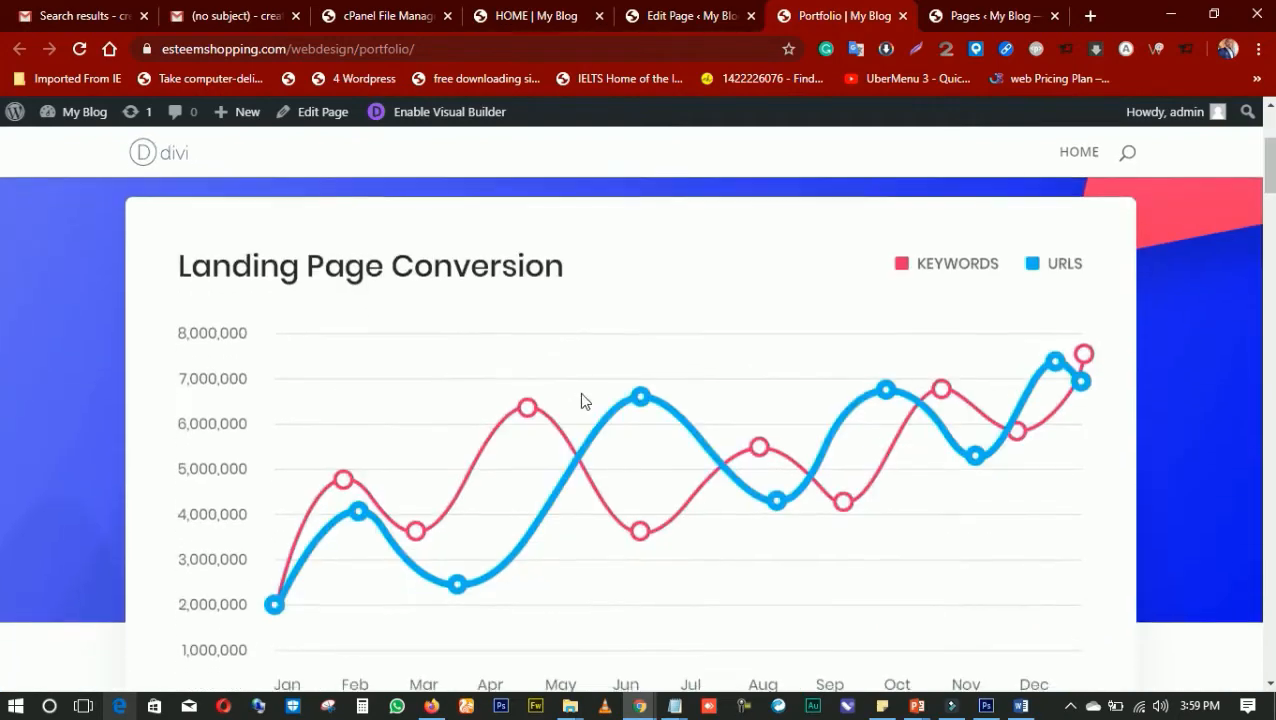
{"action": "scroll", "coordinate": [645, 398], "scroll_direction": "down", "scroll_amount": 12}
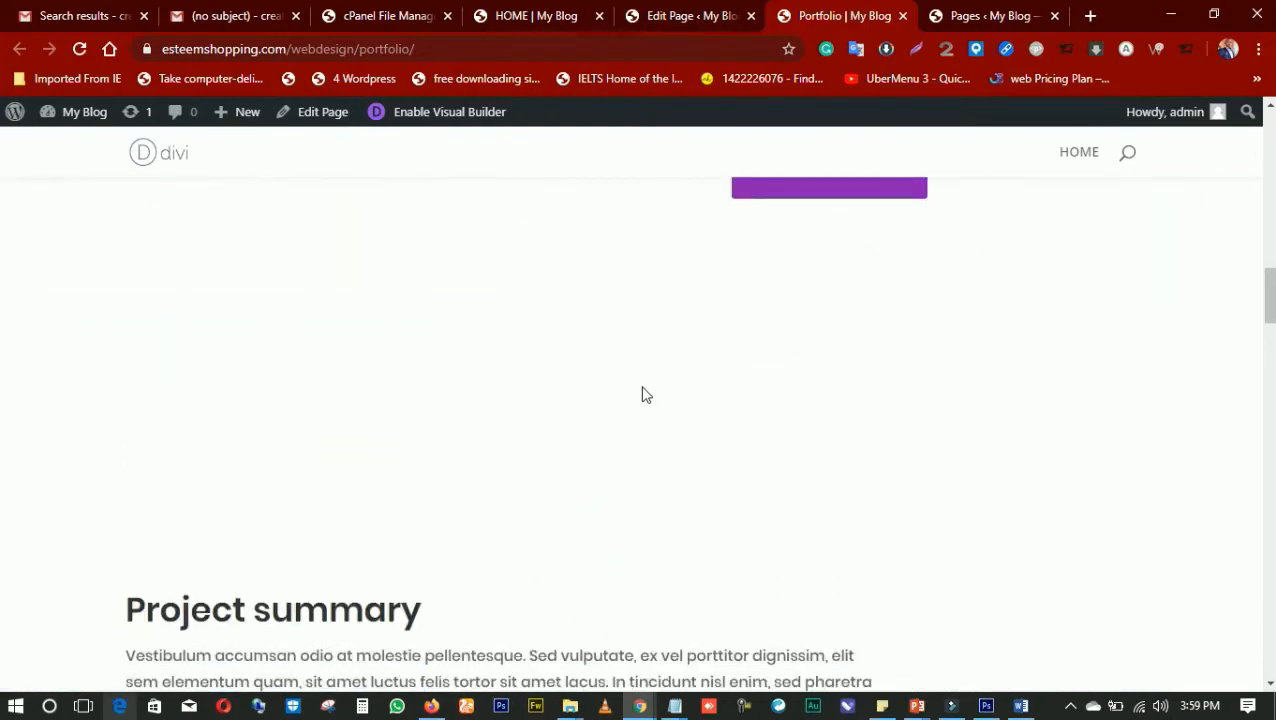
{"action": "scroll", "coordinate": [607, 370], "scroll_direction": "down", "scroll_amount": 12}
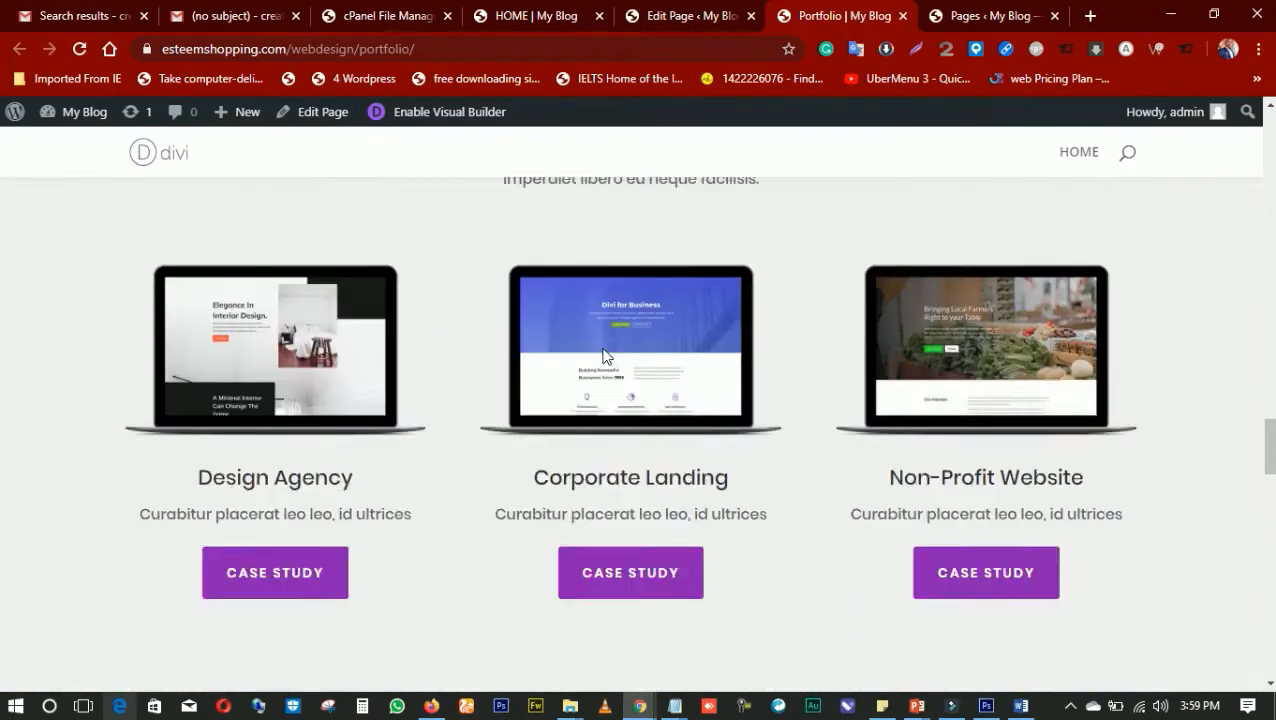
{"action": "scroll", "coordinate": [615, 341], "scroll_direction": "down", "scroll_amount": 3}
{"action": "scroll", "coordinate": [610, 332], "scroll_direction": "up", "scroll_amount": 15}
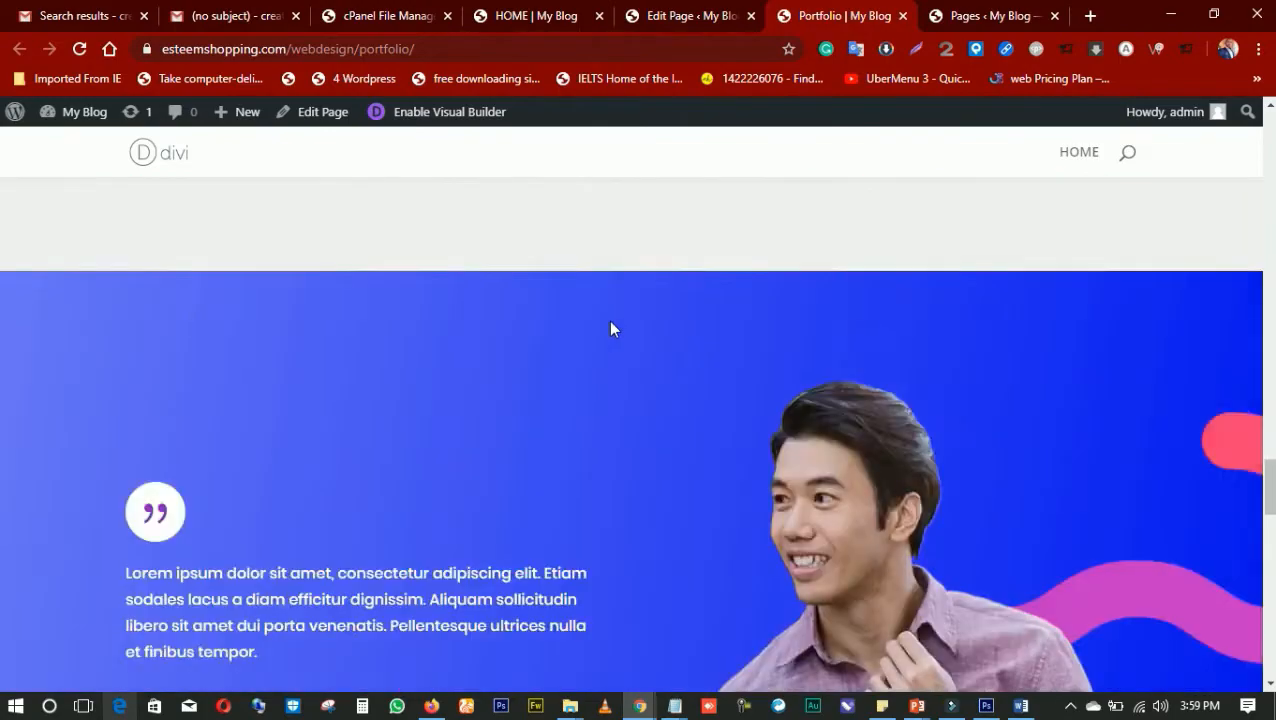
{"action": "scroll", "coordinate": [650, 256], "scroll_direction": "up", "scroll_amount": 10}
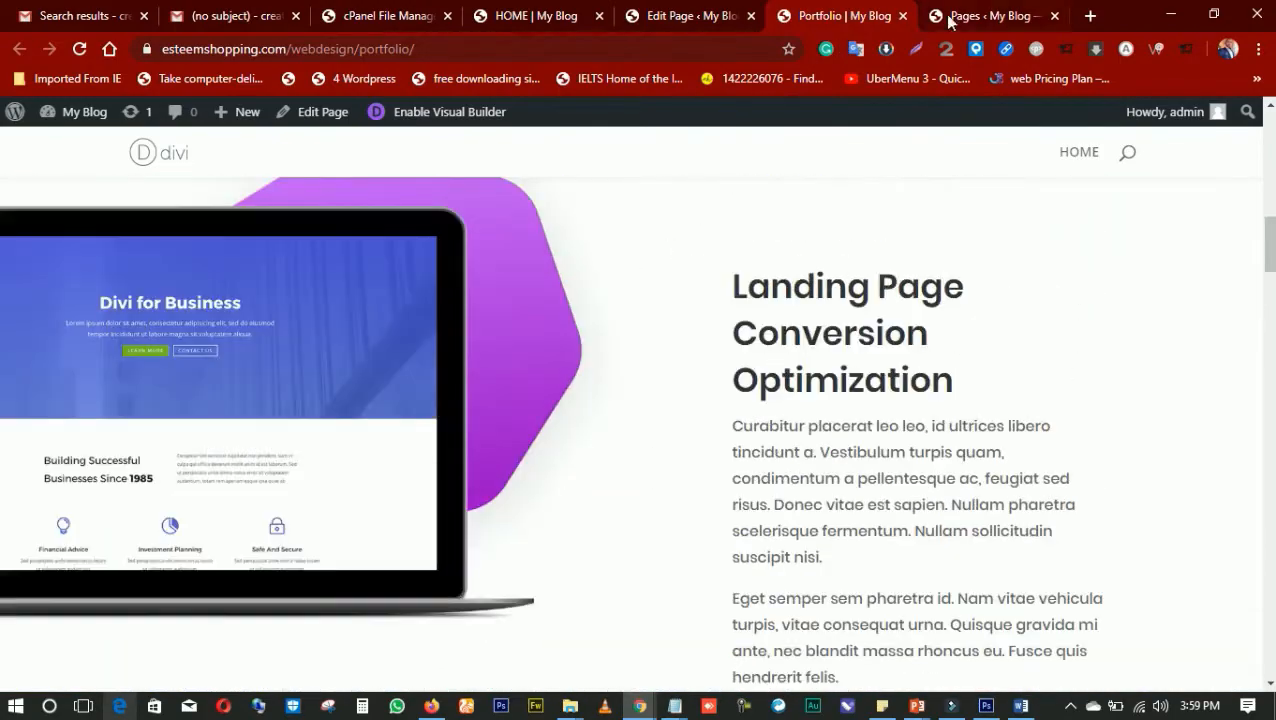
{"action": "left_click", "coordinate": [950, 16]}
{"action": "left_click", "coordinate": [827, 17]}
{"action": "left_click", "coordinate": [690, 16]}
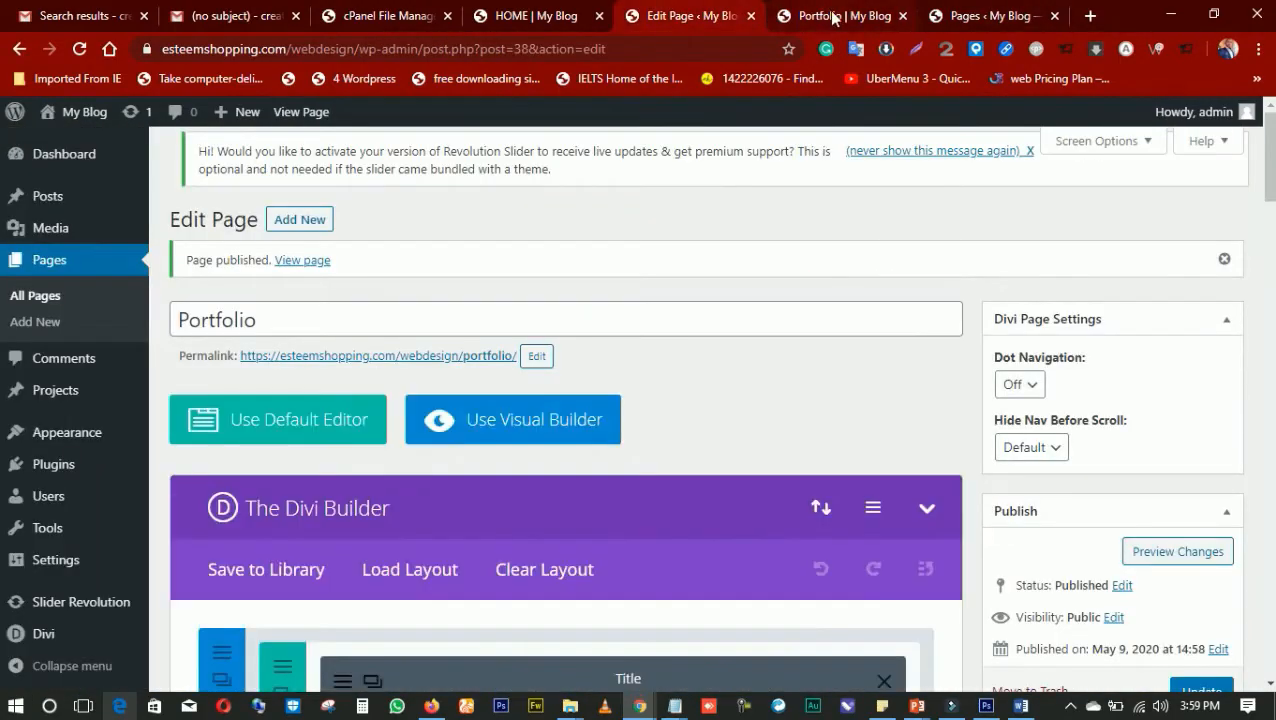
{"action": "left_click", "coordinate": [830, 16]}
{"action": "left_click", "coordinate": [690, 16]}
{"action": "left_click", "coordinate": [520, 20]}
{"action": "left_click", "coordinate": [676, 20]}
{"action": "left_click", "coordinate": [549, 22]}
{"action": "left_click", "coordinate": [672, 20]}
{"action": "left_click", "coordinate": [547, 22]}
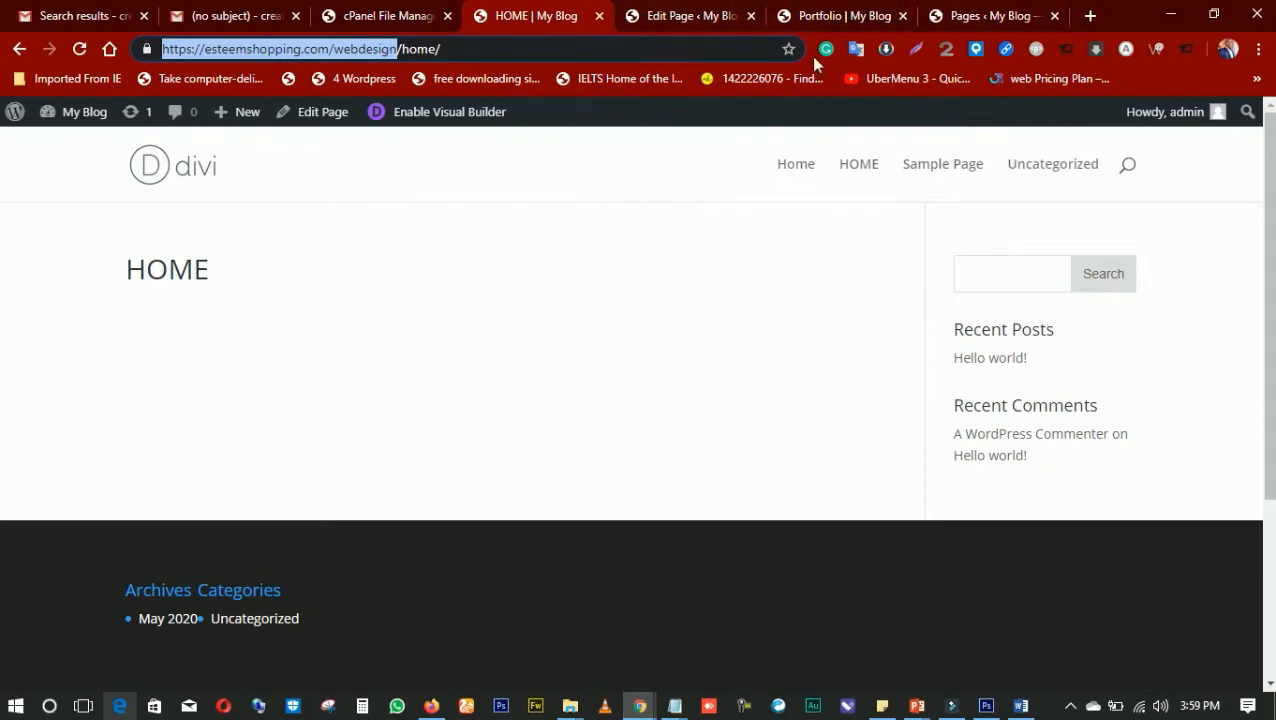
Refresh the list of all pages and view the menu editor's available pages and structure
{"action": "left_click", "coordinate": [980, 18]}
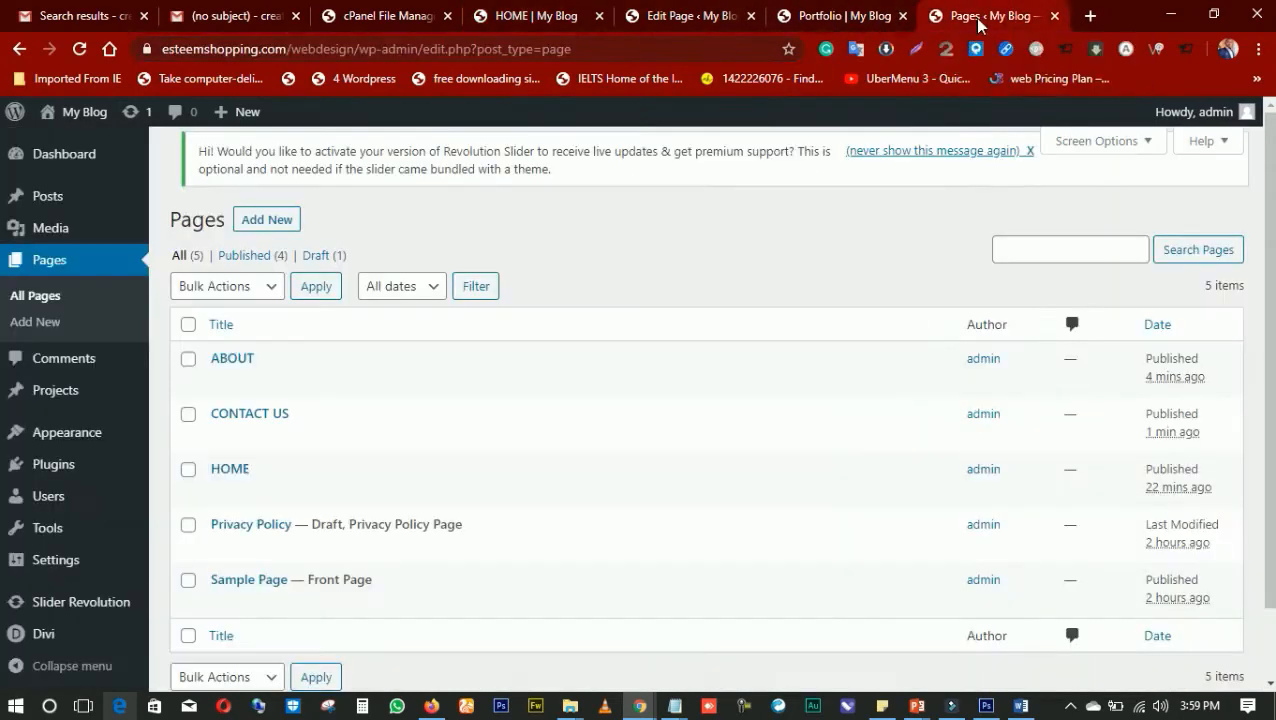
{"action": "left_click", "coordinate": [80, 48]}
{"action": "left_click", "coordinate": [686, 19]}
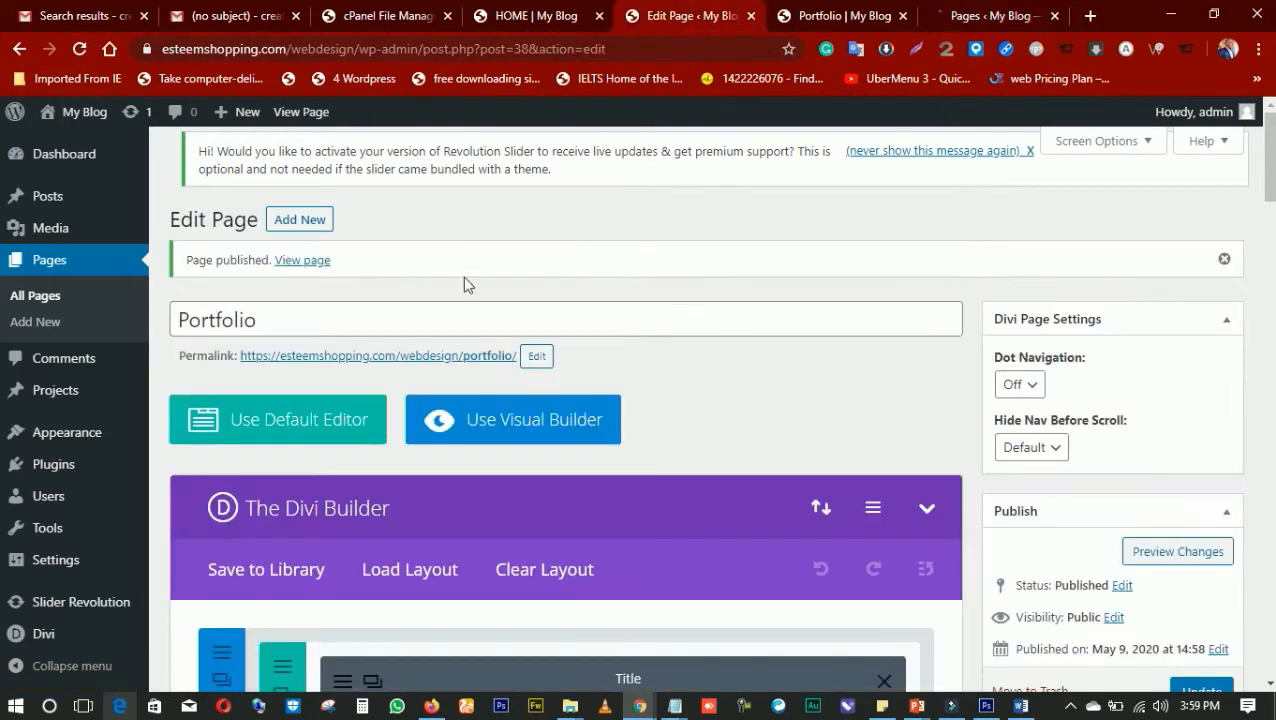
{"action": "mouse_move", "coordinate": [33, 442]}
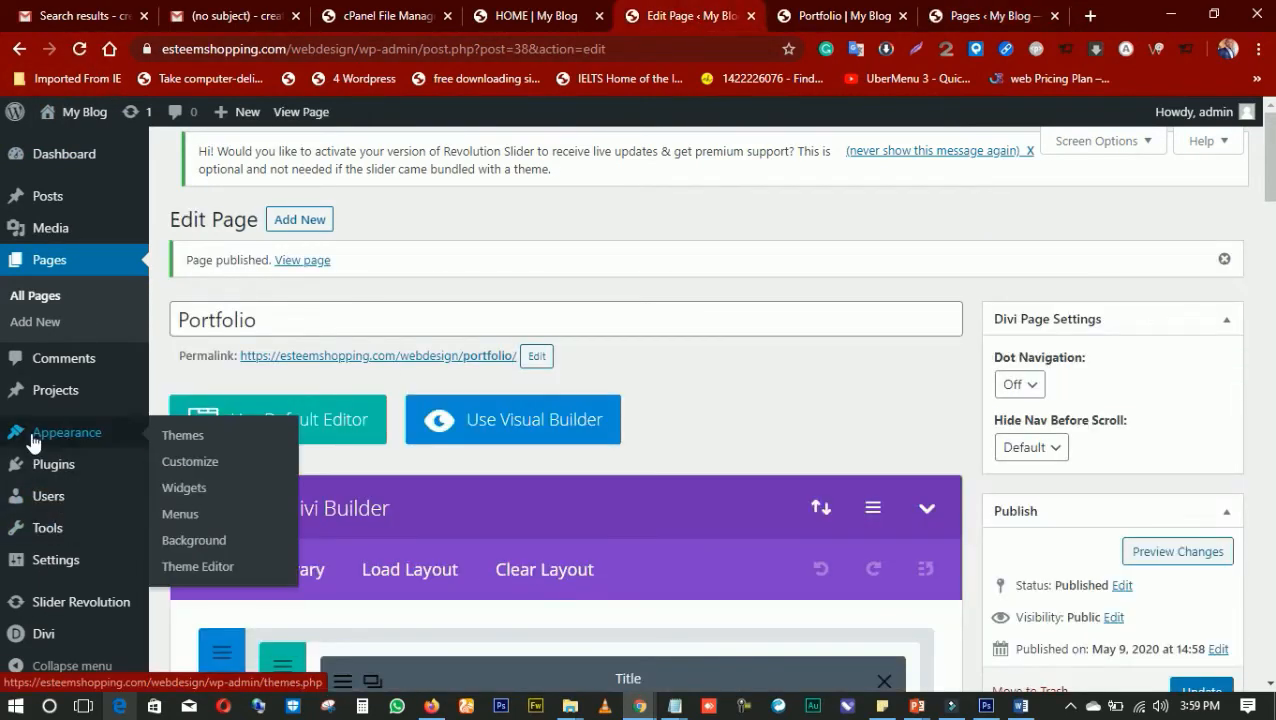
{"action": "left_click", "coordinate": [184, 519]}
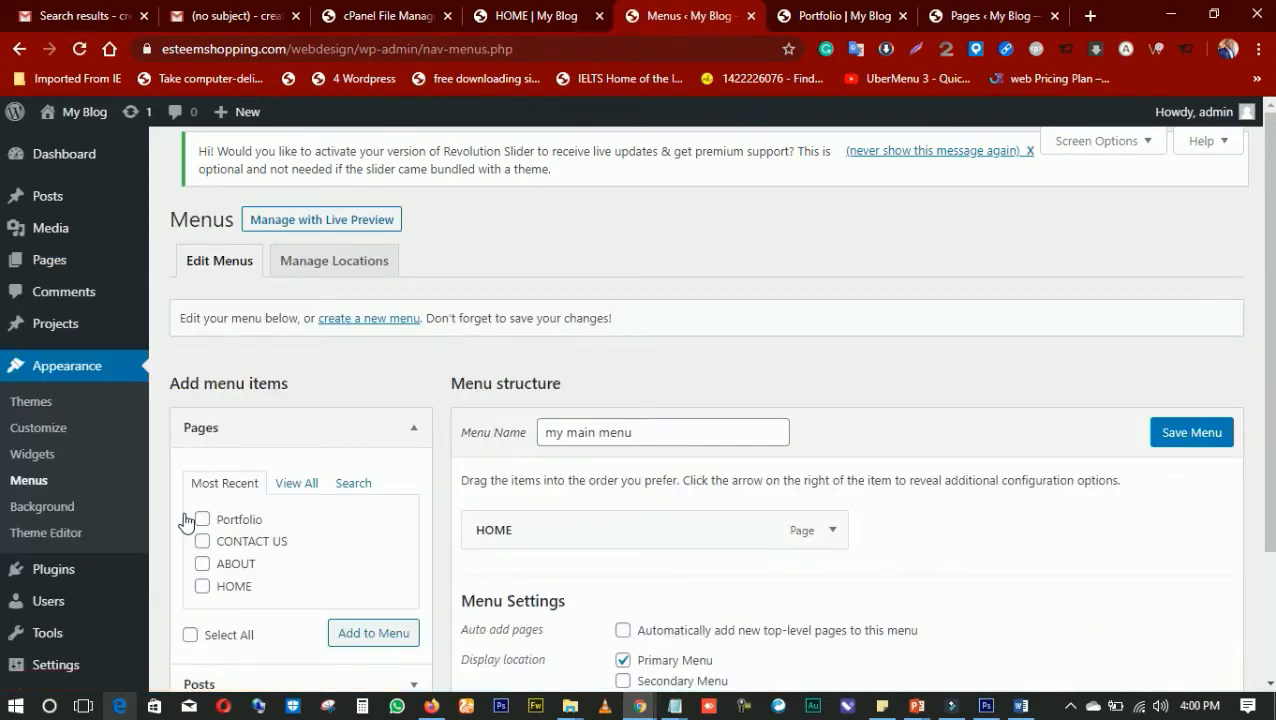
{"action": "left_click", "coordinate": [862, 17]}
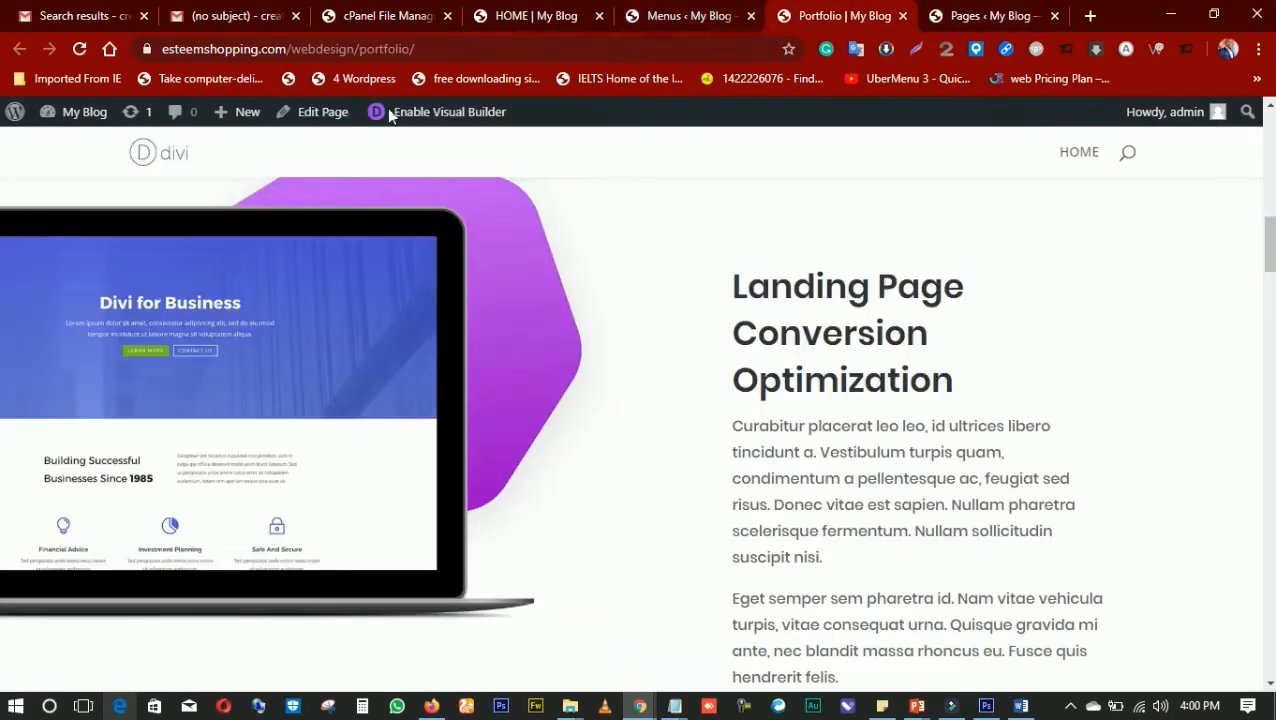
{"action": "left_click", "coordinate": [515, 18]}
{"action": "left_click", "coordinate": [640, 20]}
{"action": "left_click", "coordinate": [804, 22]}
{"action": "left_click", "coordinate": [712, 28]}
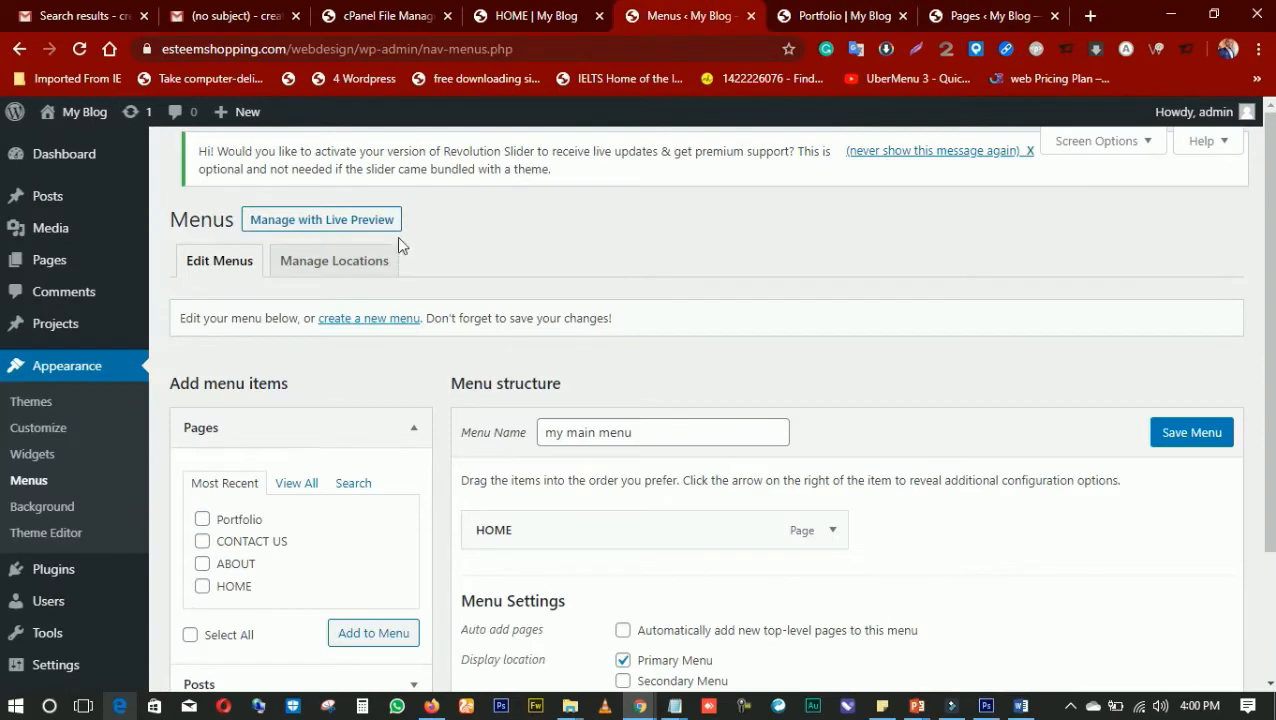
Change the Portfolio page's title to PORTFOLIO with Quick Edit in the list of all pages and save the update
{"action": "mouse_move", "coordinate": [63, 259]}
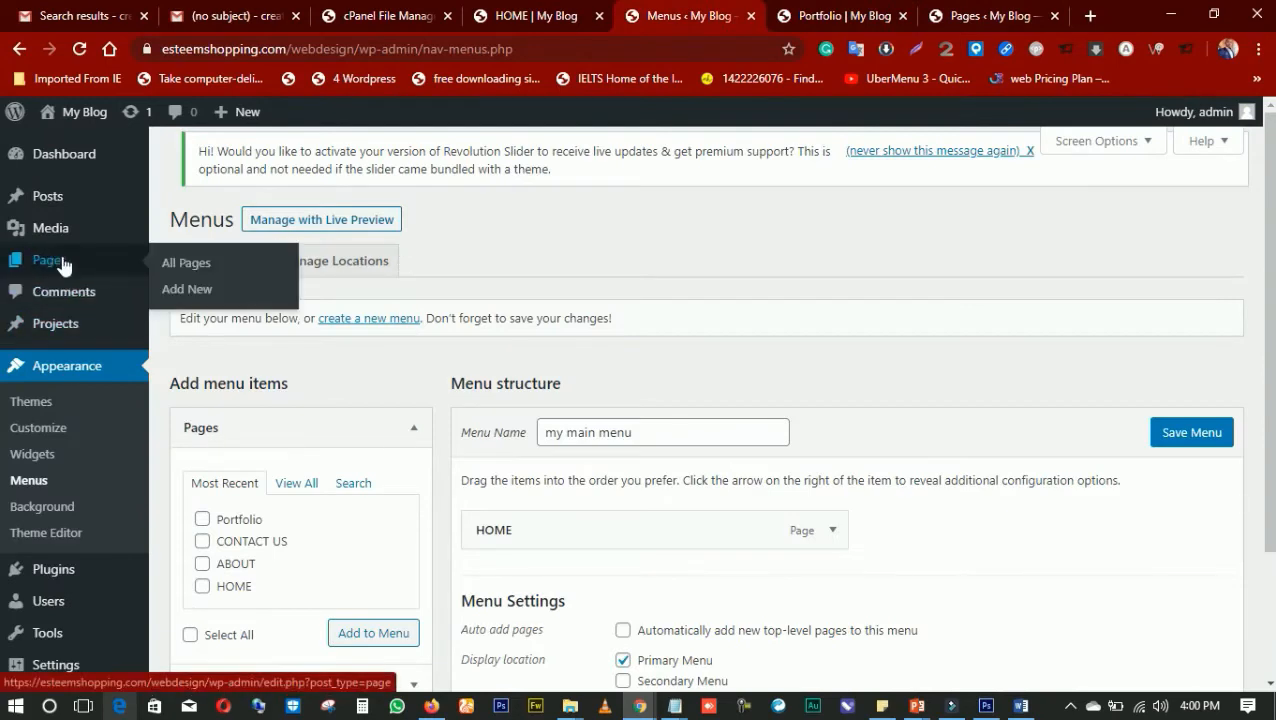
{"action": "left_click", "coordinate": [173, 272]}
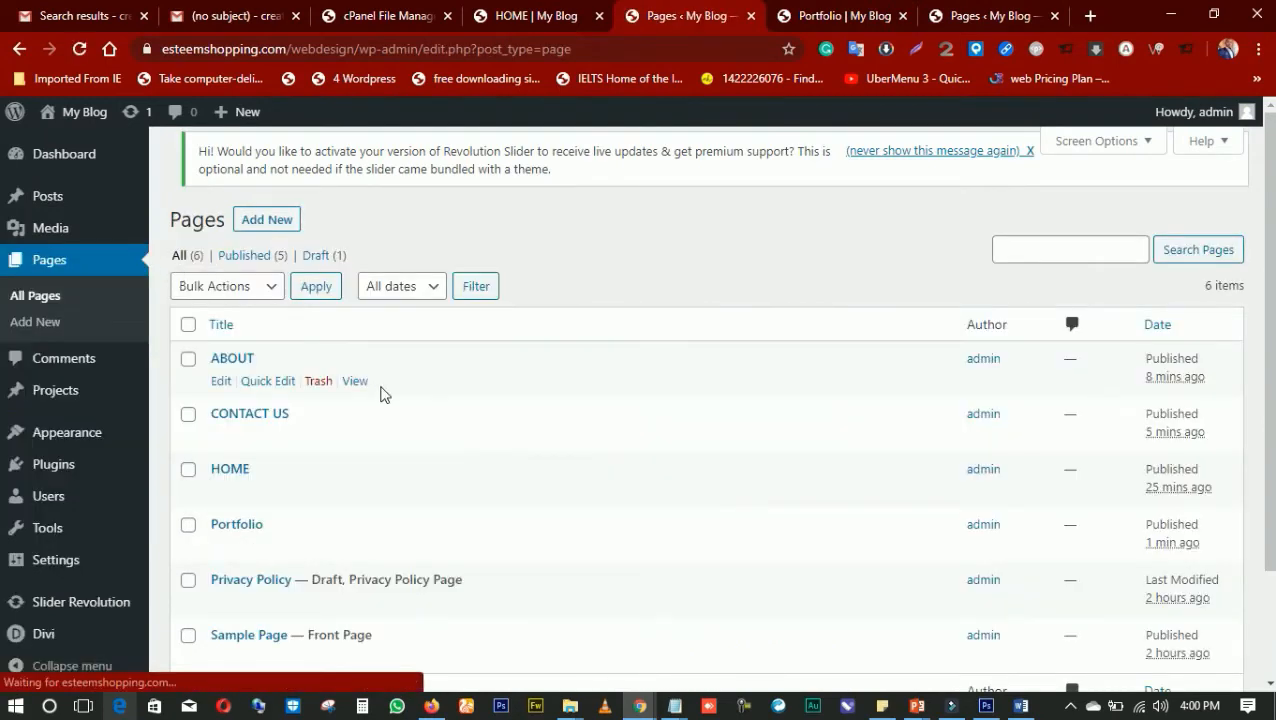
{"action": "right_click", "coordinate": [226, 526]}
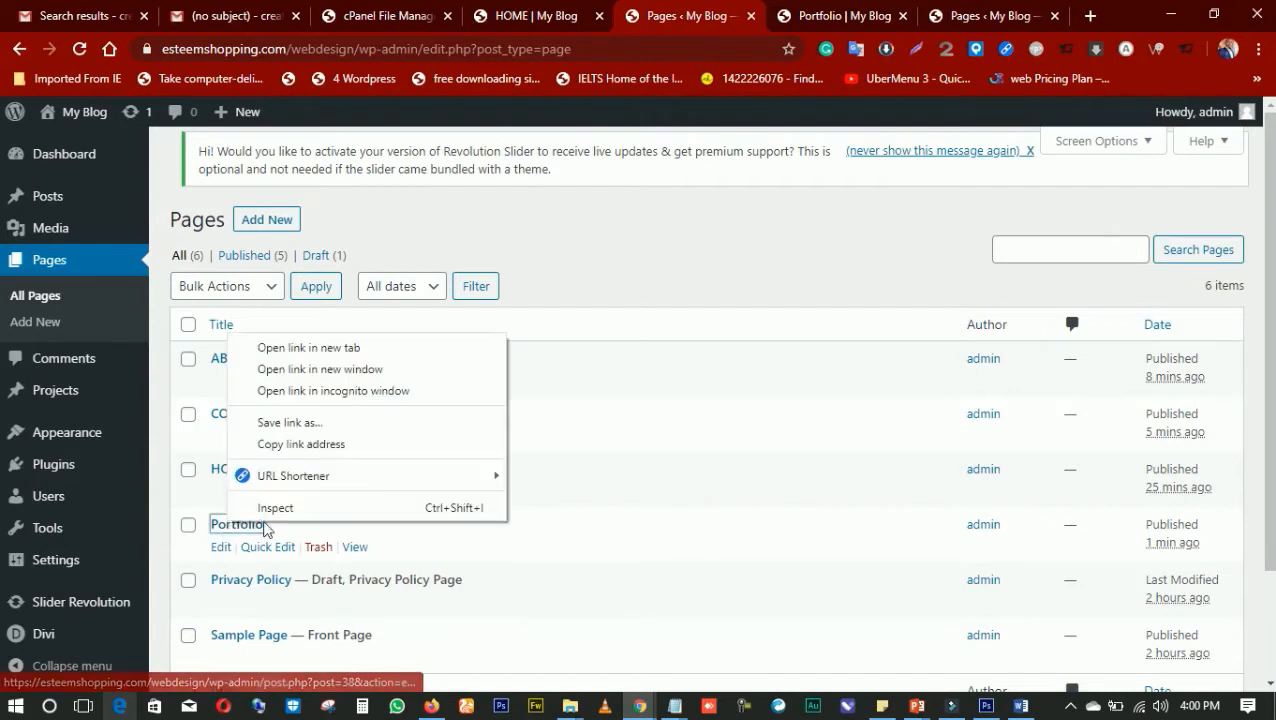
{"action": "left_click", "coordinate": [218, 563]}
{"action": "left_click", "coordinate": [262, 547]}
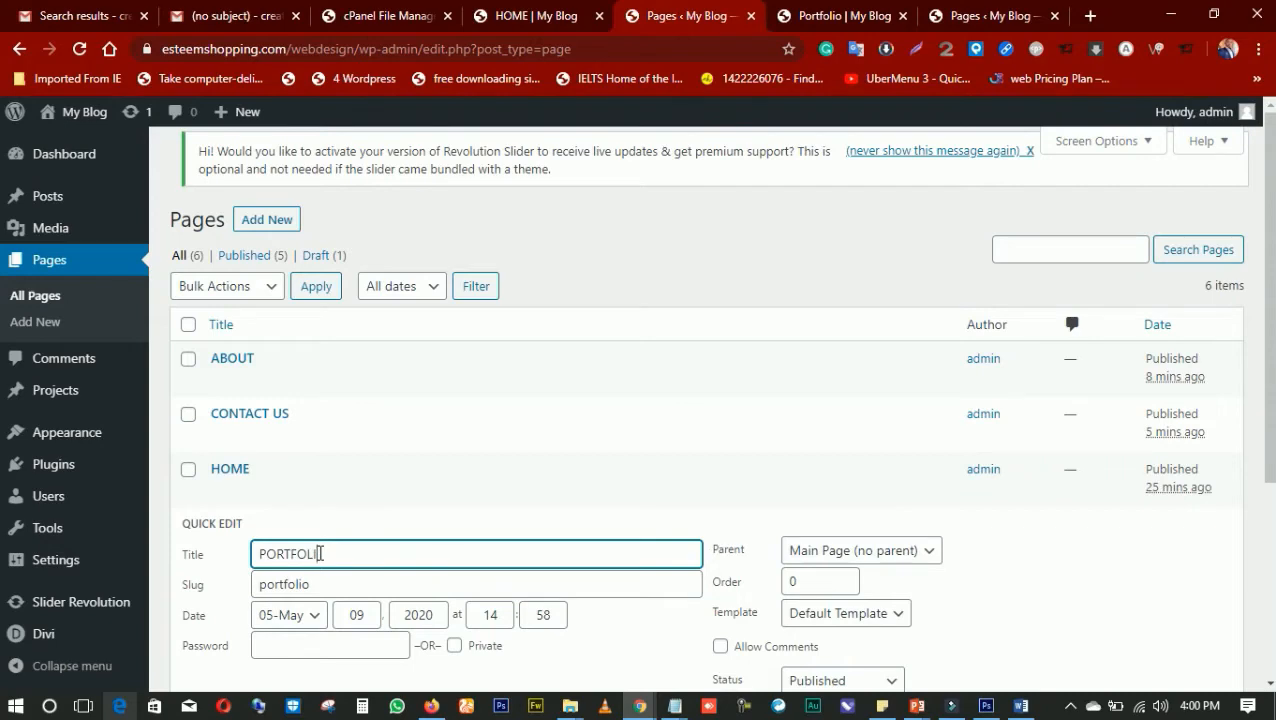
{"action": "type", "text": "O"}
{"action": "scroll", "coordinate": [496, 498], "scroll_direction": "down", "scroll_amount": 2}
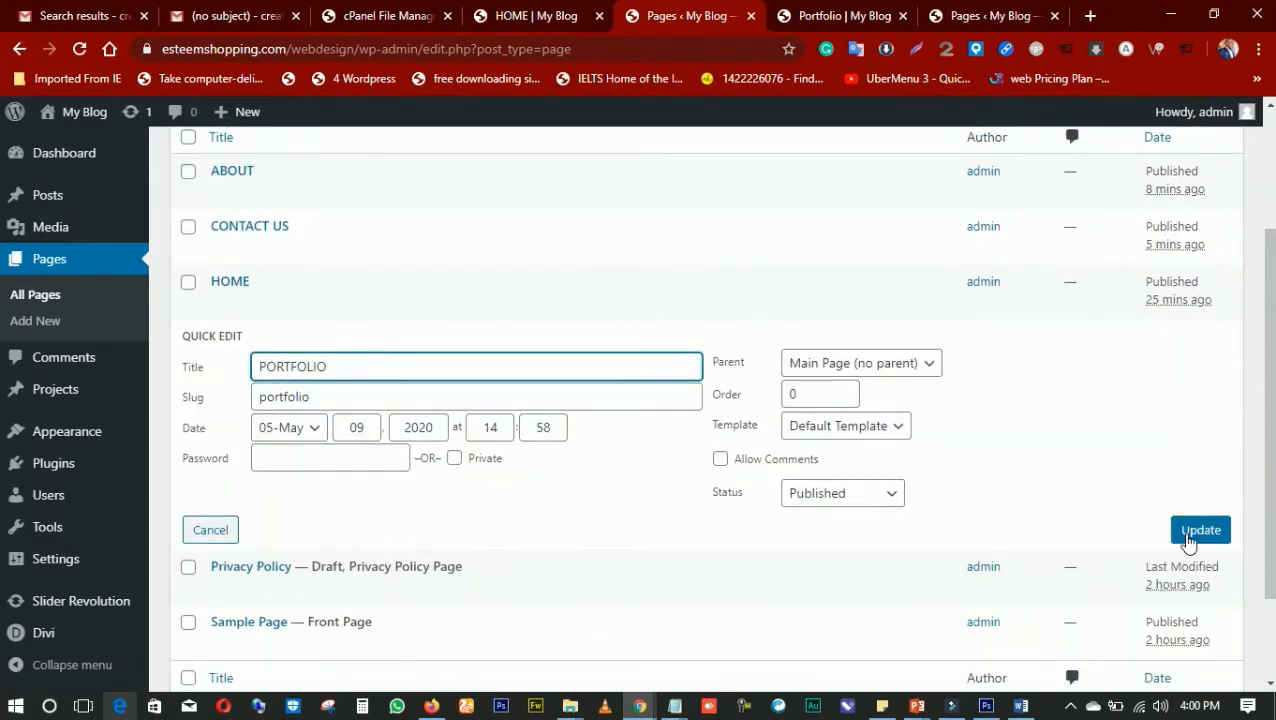
{"action": "left_click", "coordinate": [1189, 538]}
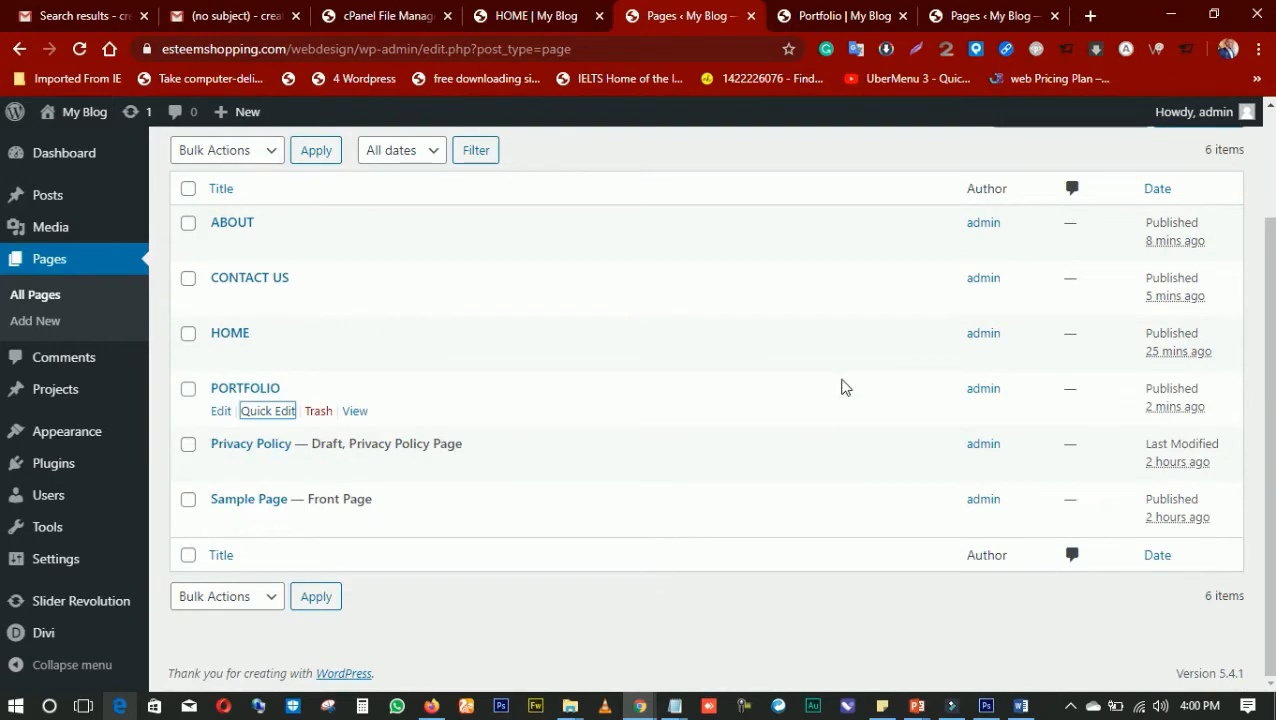
{"action": "left_click", "coordinate": [825, 18]}
{"action": "left_click", "coordinate": [963, 17]}
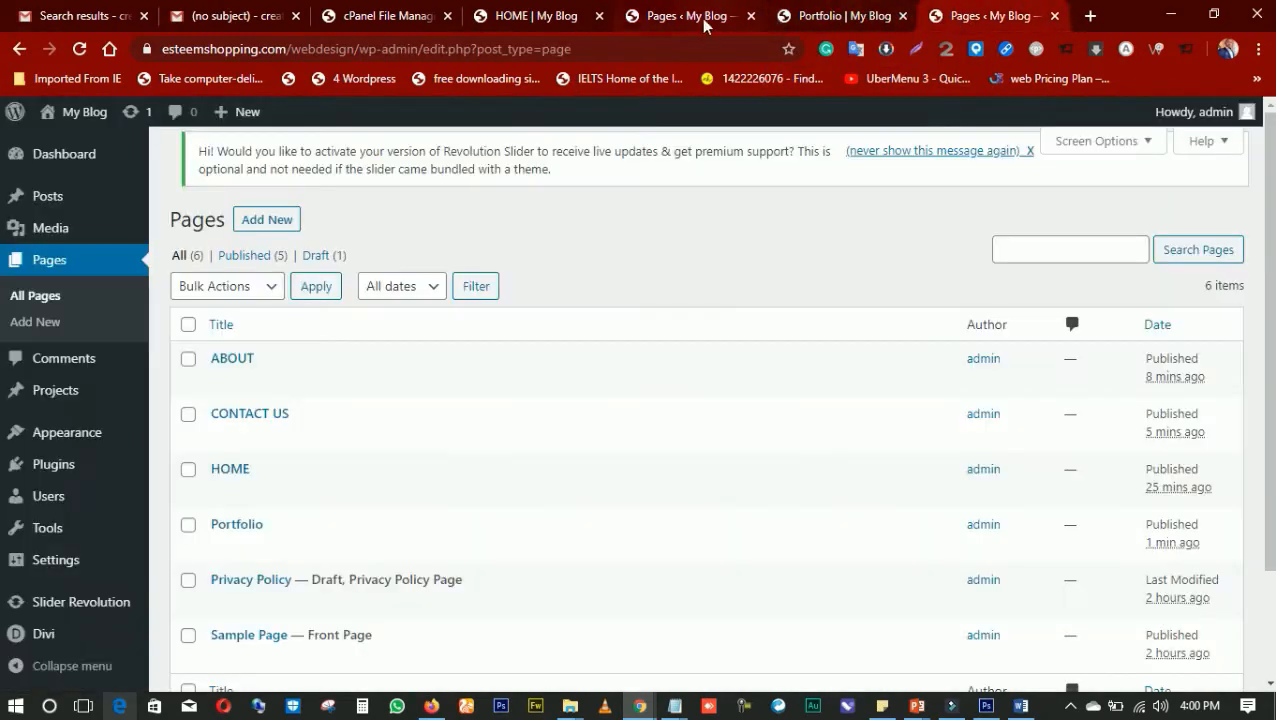
{"action": "left_click", "coordinate": [704, 19]}
{"action": "left_click", "coordinate": [584, 20]}
{"action": "left_click", "coordinate": [688, 18]}
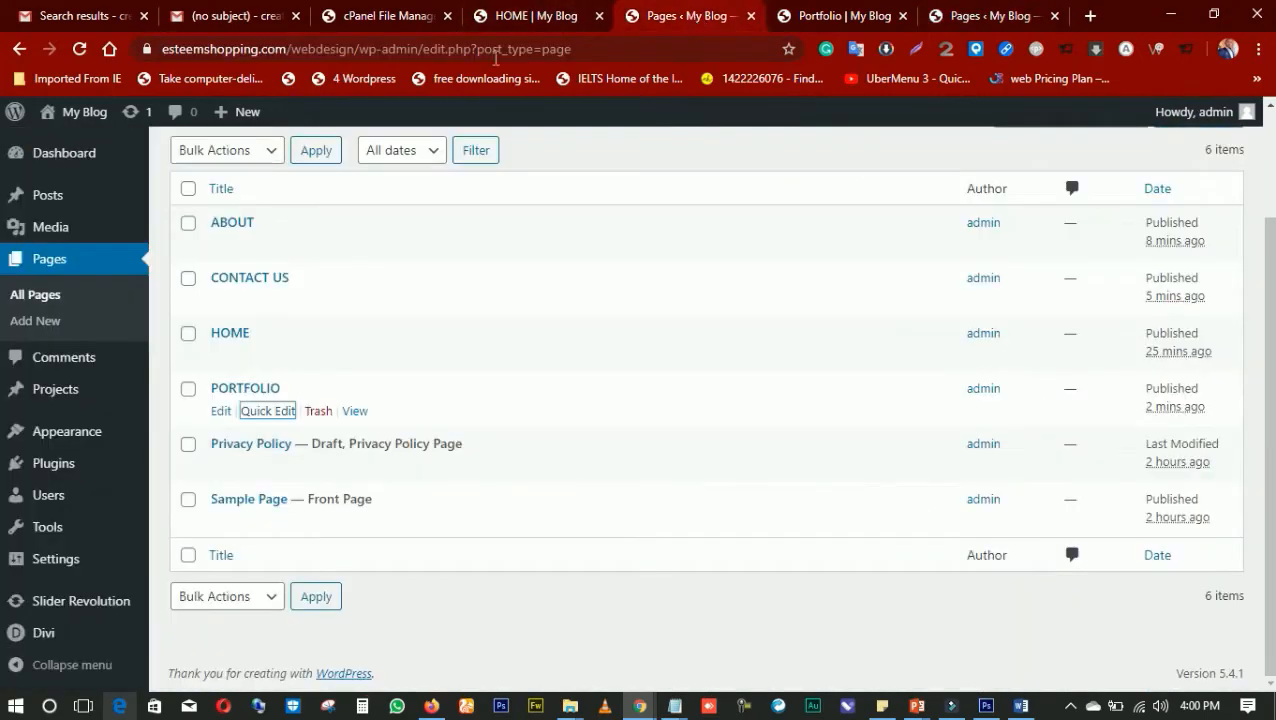
{"action": "left_click", "coordinate": [843, 16]}
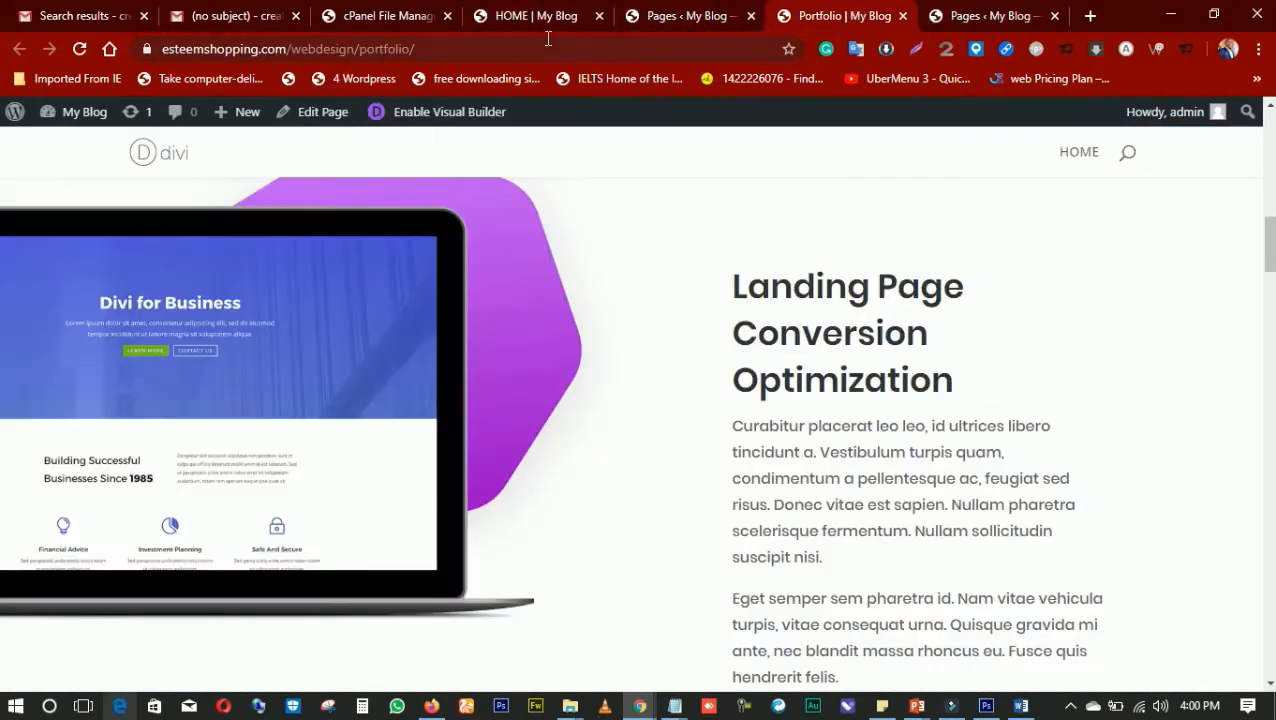
Go from the pages list to the site's Menus screen to edit my main menu
{"action": "left_click", "coordinate": [643, 25]}
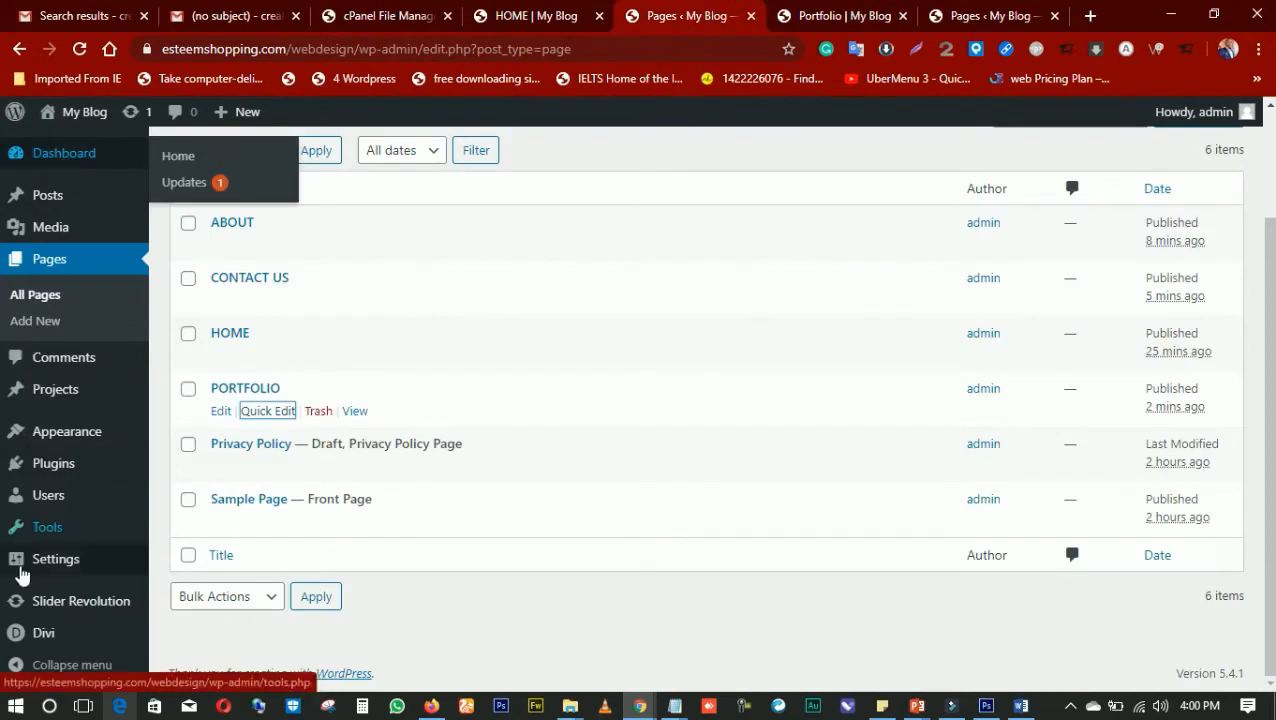
{"action": "mouse_move", "coordinate": [55, 457]}
{"action": "mouse_move", "coordinate": [70, 432]}
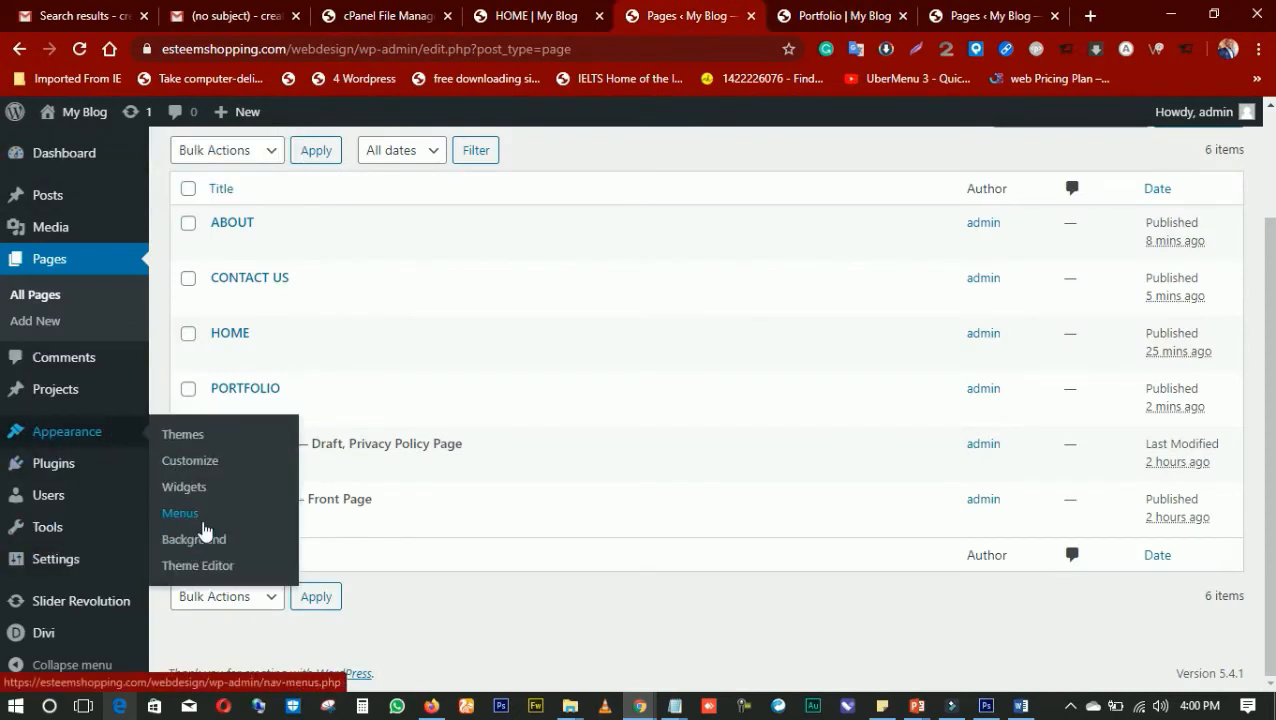
{"action": "left_click", "coordinate": [199, 527]}
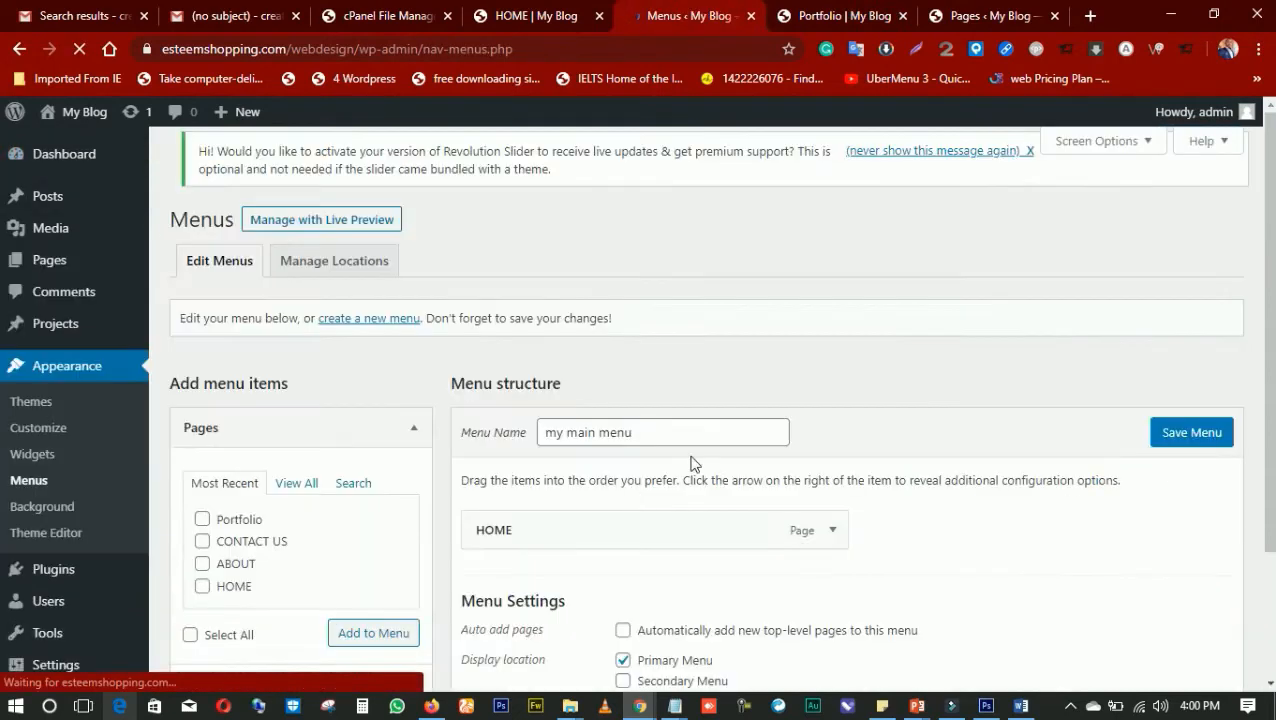
Reload the live HOME page and check its layout and header navigation
{"action": "left_click", "coordinate": [858, 28]}
{"action": "left_click", "coordinate": [992, 18]}
{"action": "left_click", "coordinate": [630, 22]}
{"action": "left_click", "coordinate": [536, 22]}
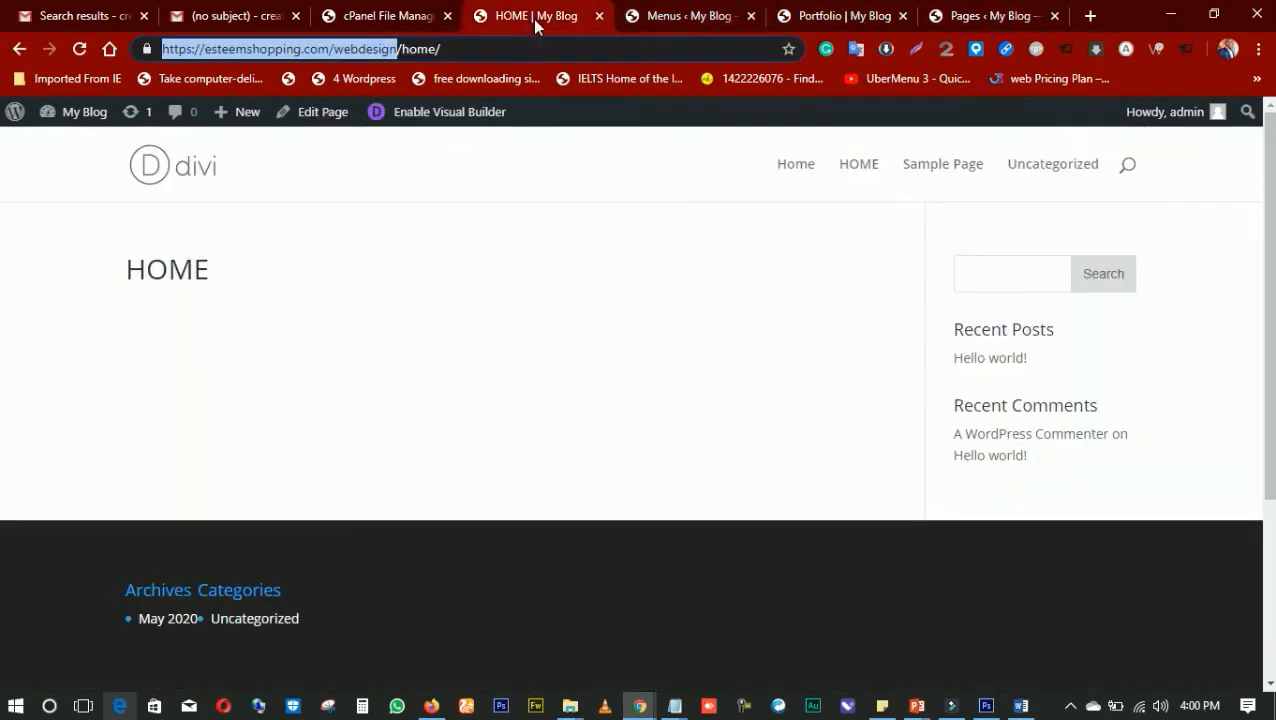
{"action": "left_click", "coordinate": [79, 49]}
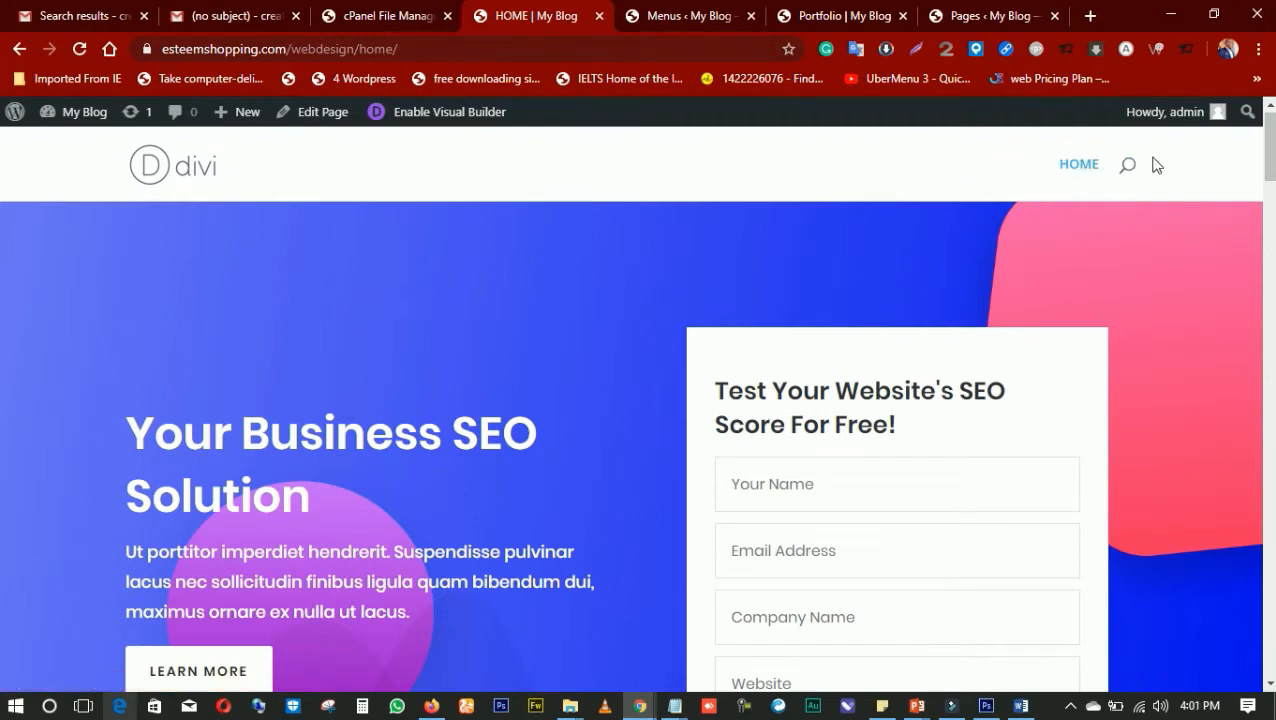
Return to the WordPress admin and reload the Menus screen to refresh the list of available pages
{"action": "left_click", "coordinate": [700, 24]}
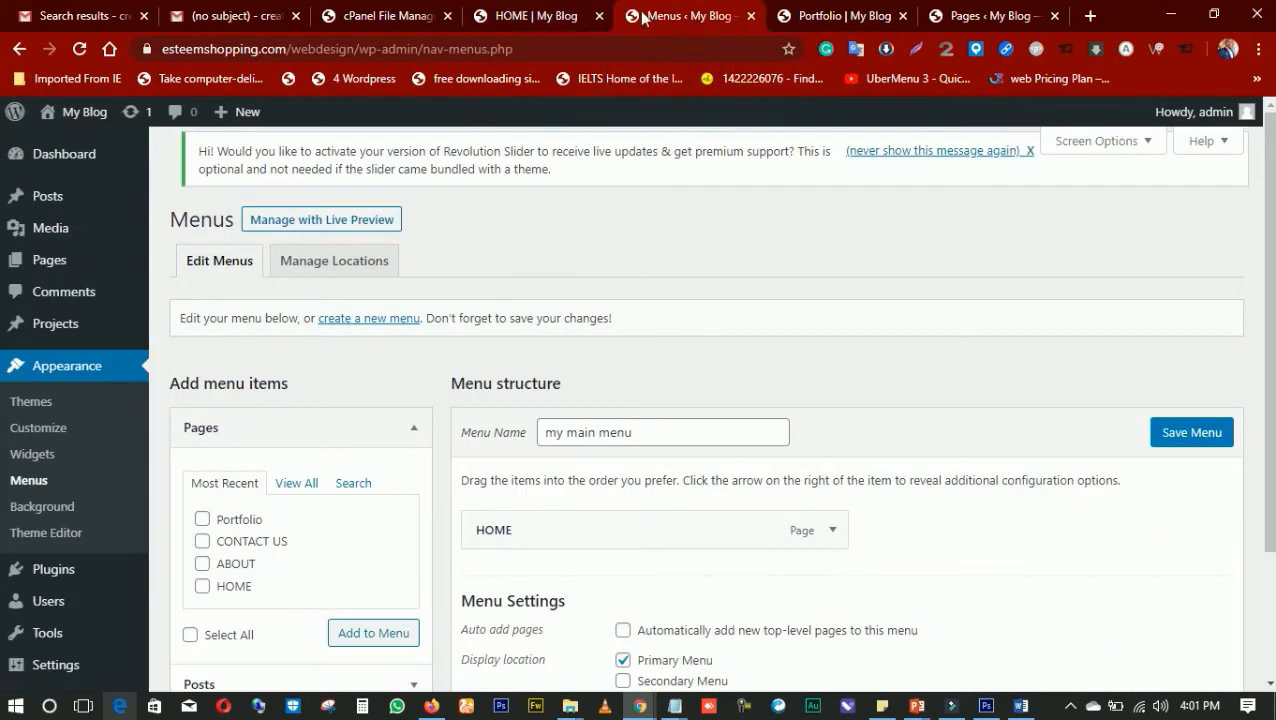
{"action": "left_click", "coordinate": [53, 366]}
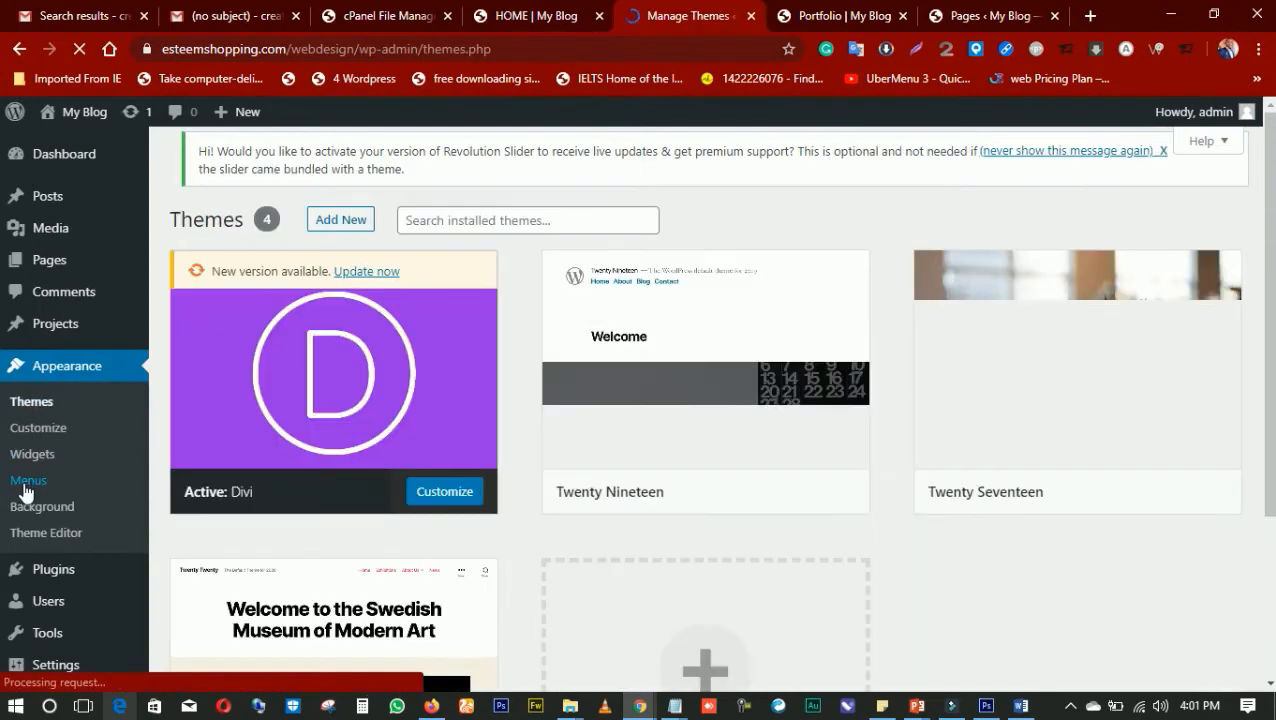
{"action": "left_click", "coordinate": [24, 484]}
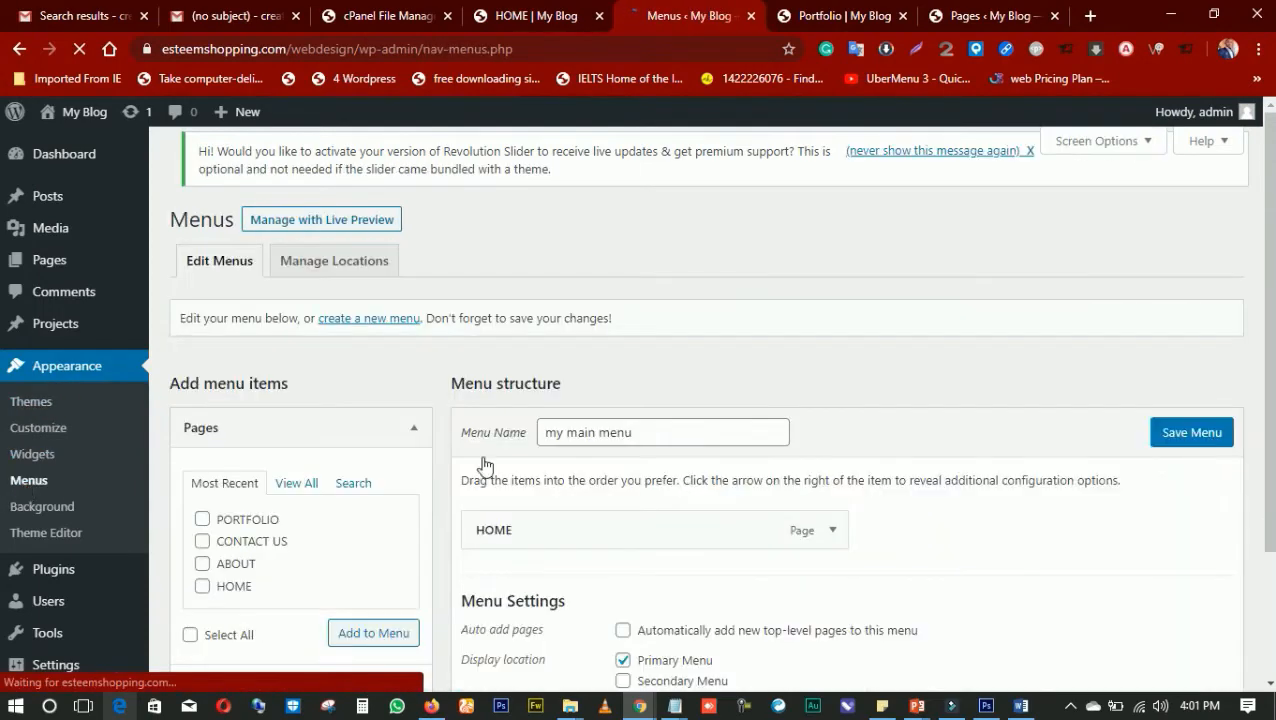
Add the PORTFOLIO, CONTACT US, ABOUT and HOME pages to my main menu
{"action": "scroll", "coordinate": [484, 466], "scroll_direction": "down", "scroll_amount": 3}
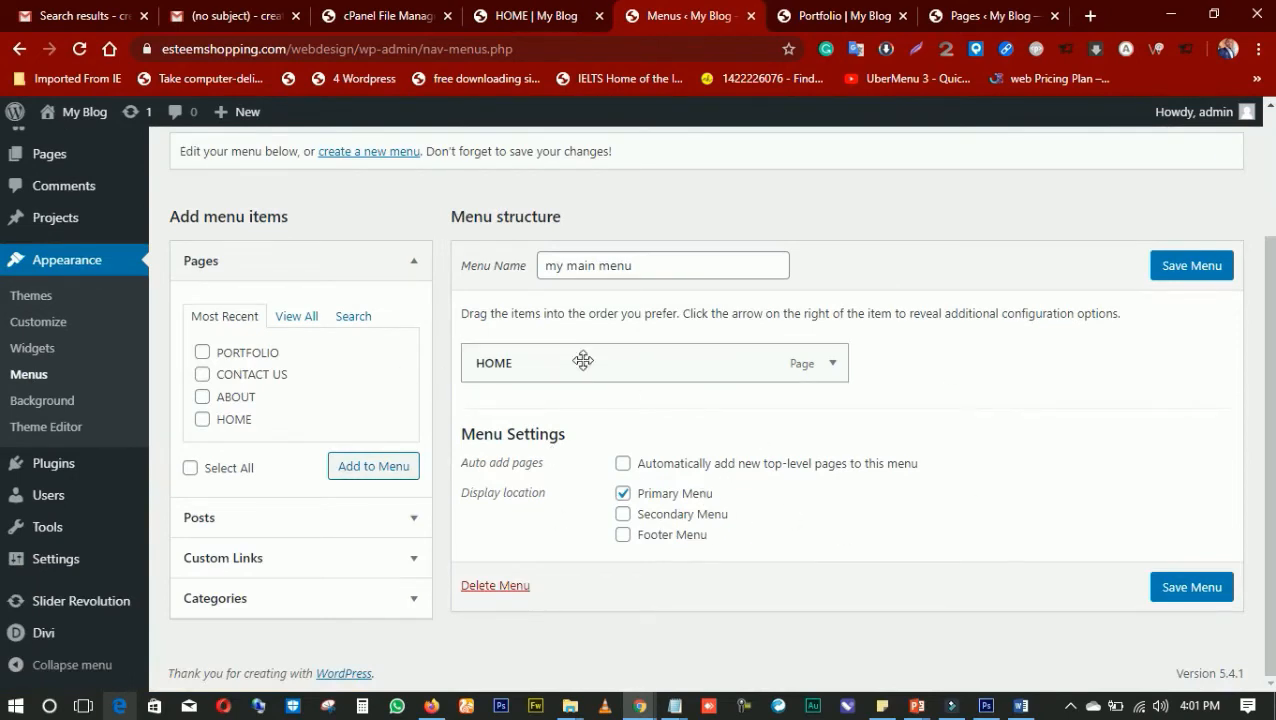
{"action": "left_click", "coordinate": [200, 376]}
{"action": "left_click", "coordinate": [203, 398]}
{"action": "left_click", "coordinate": [202, 420]}
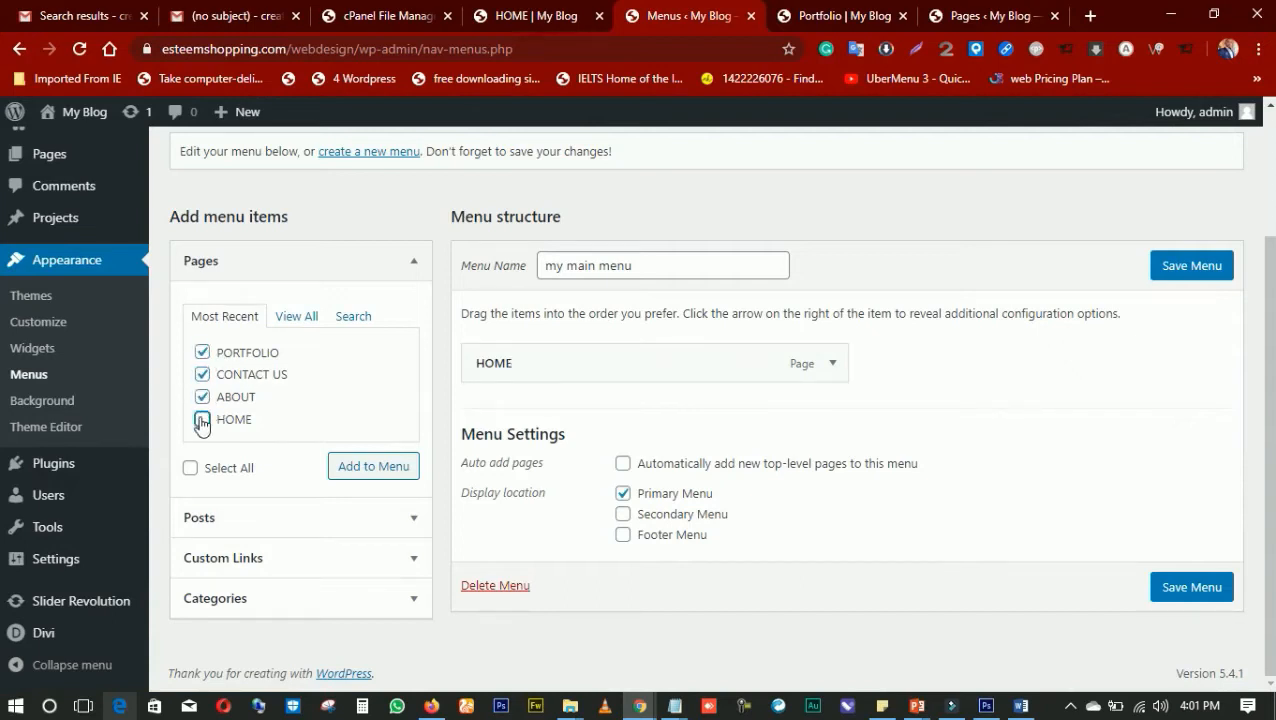
{"action": "left_click", "coordinate": [379, 470]}
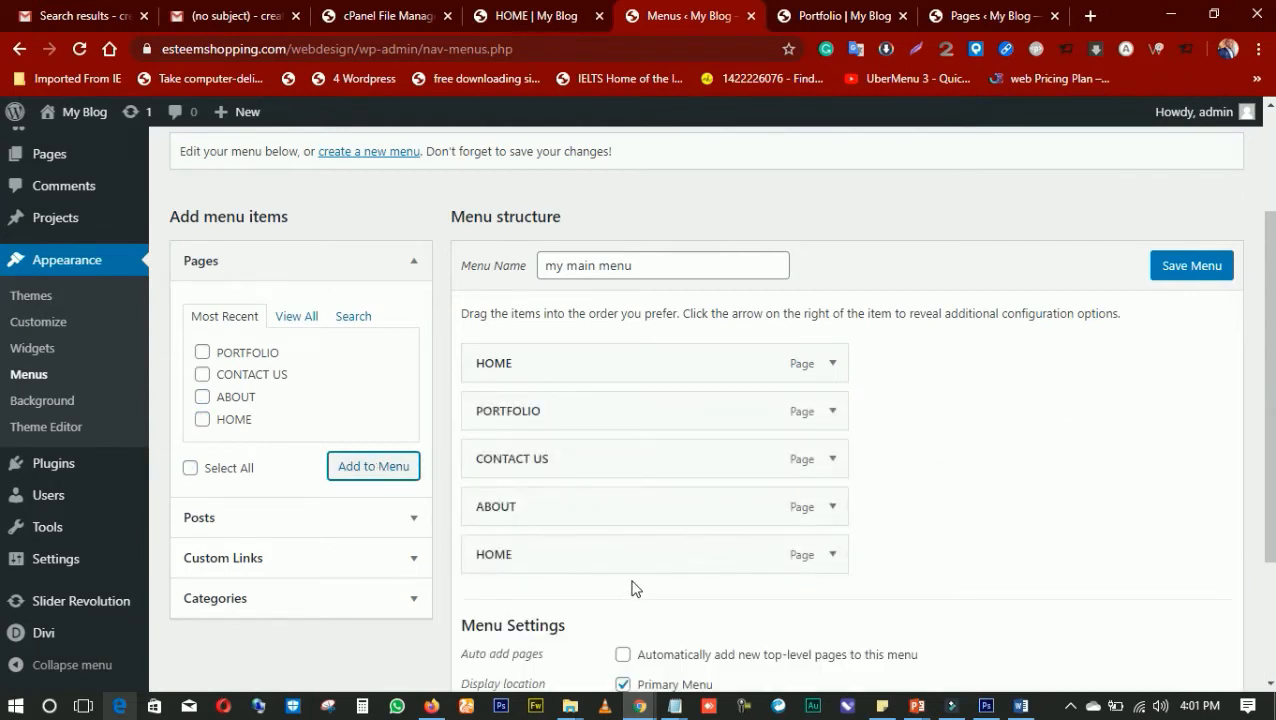
Remove the duplicate HOME item at the end of the menu structure
{"action": "left_click", "coordinate": [831, 558]}
{"action": "scroll", "coordinate": [624, 598], "scroll_direction": "down", "scroll_amount": 3}
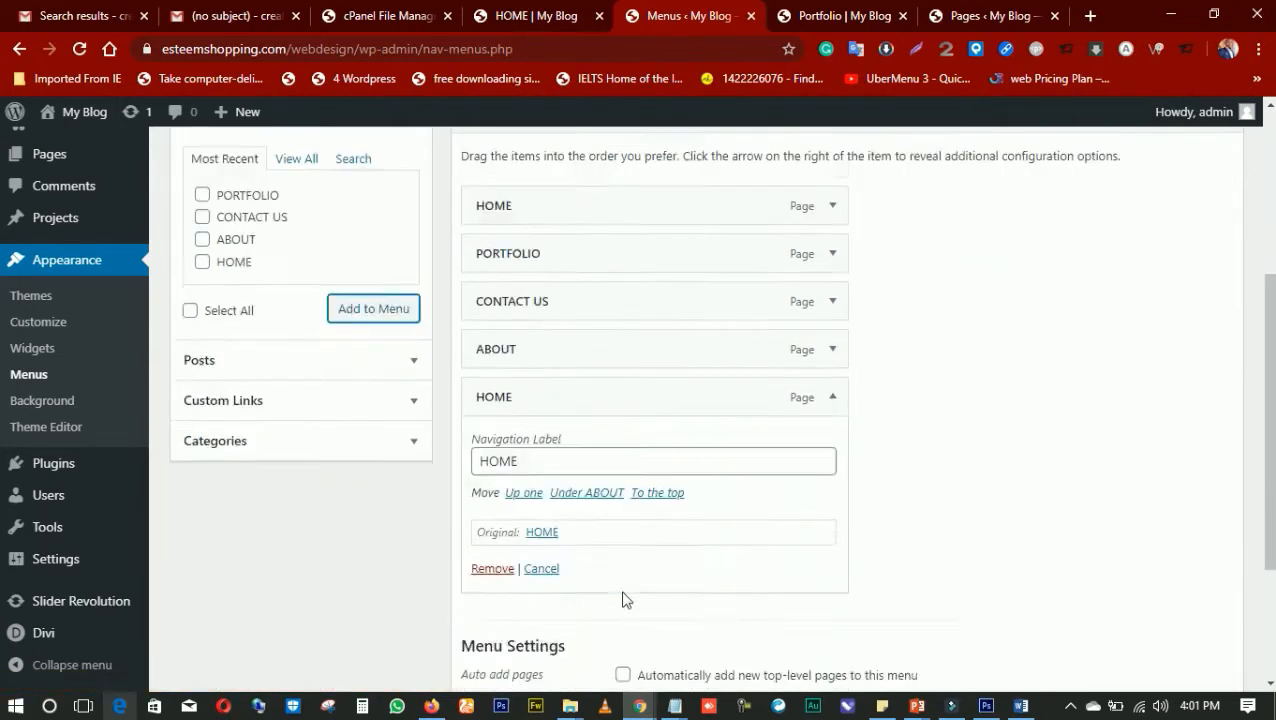
{"action": "left_click", "coordinate": [491, 446]}
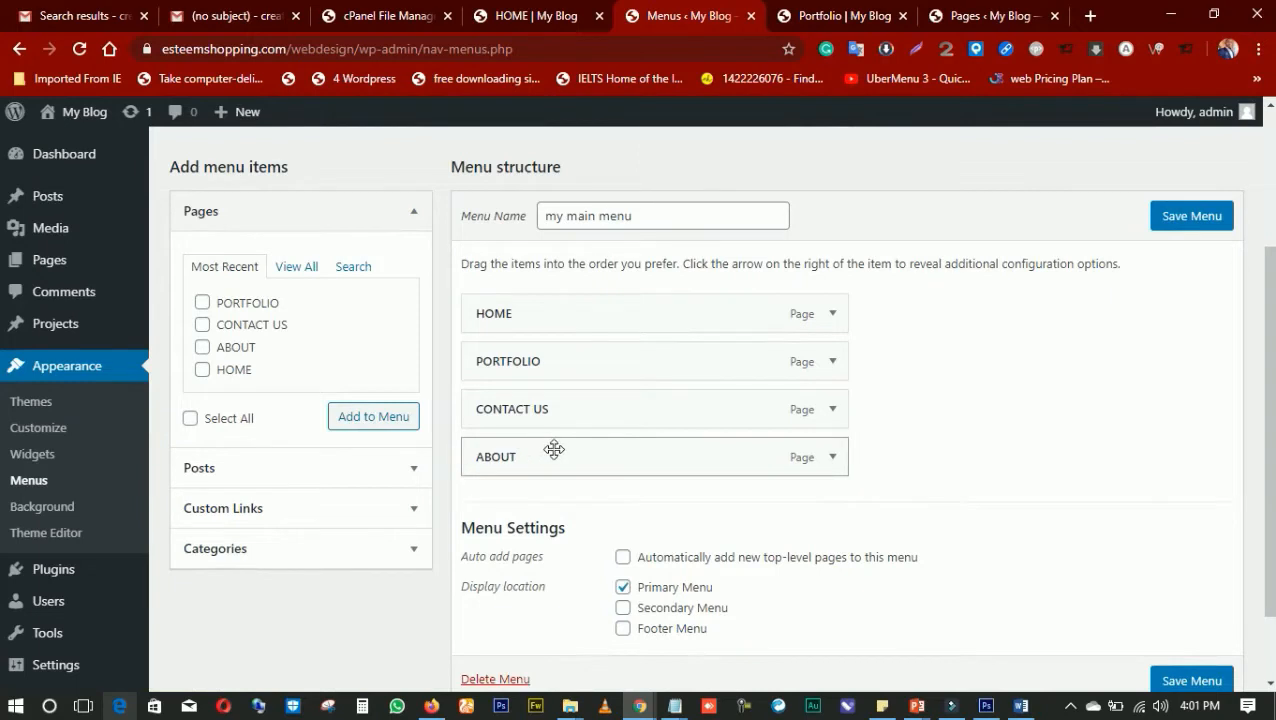
Arrange the menu items in the order HOME, ABOUT, PORTFOLIO, CONTACT US and save the menu
{"action": "left_click_drag", "start_coordinate": [629, 461], "coordinate": [623, 365]}
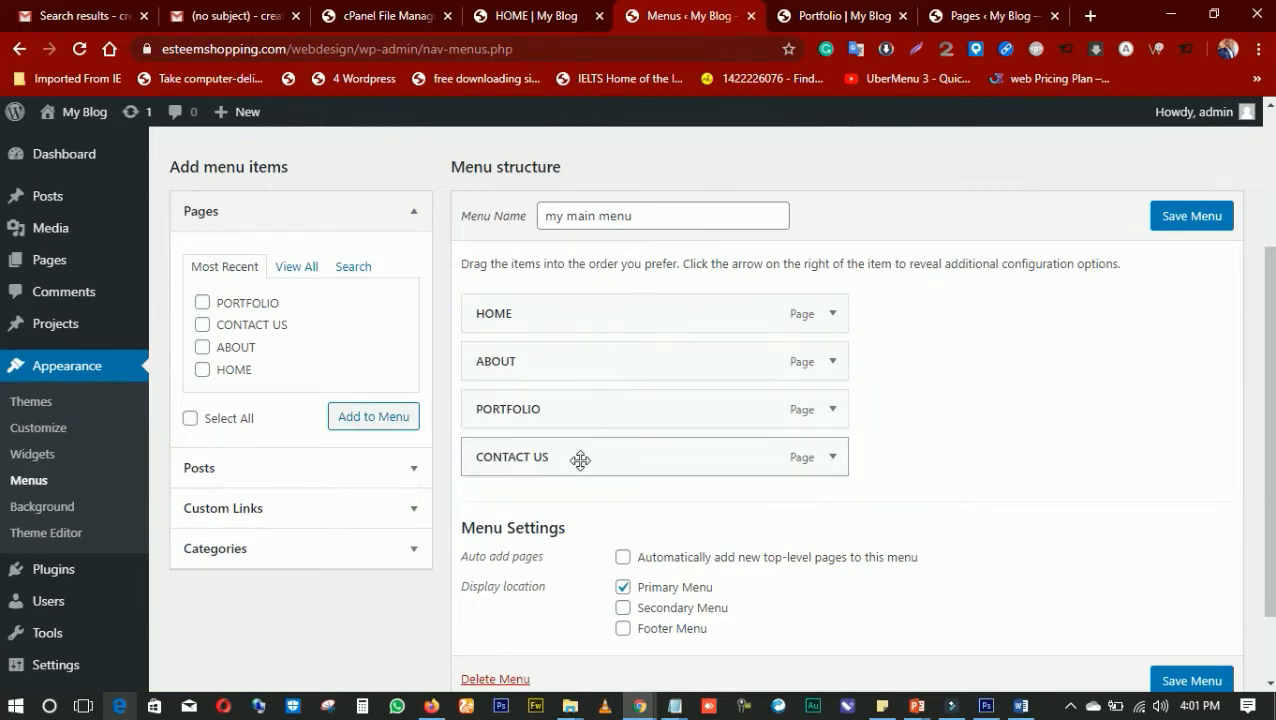
{"action": "left_click_drag", "start_coordinate": [561, 463], "coordinate": [550, 413]}
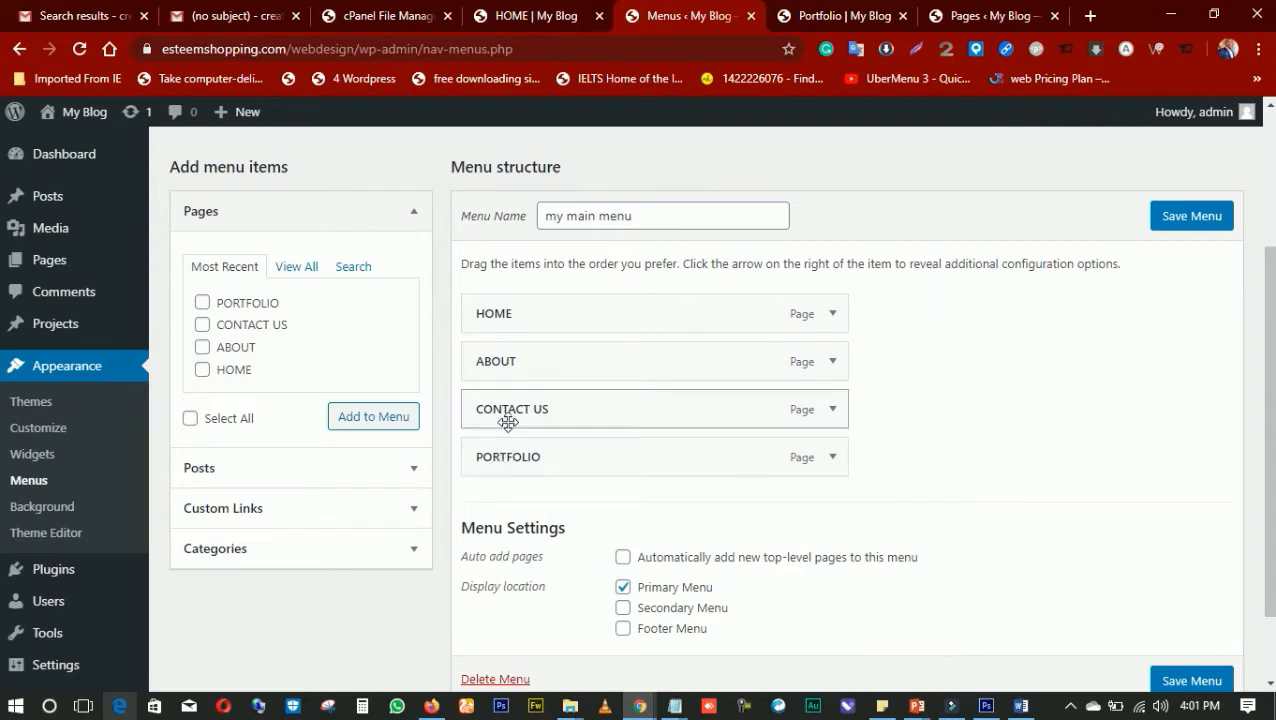
{"action": "mouse_move", "coordinate": [495, 456]}
{"action": "left_mouse_down"}
{"action": "mouse_move", "coordinate": [490, 413]}
{"action": "mouse_move", "coordinate": [521, 427]}
{"action": "mouse_move", "coordinate": [490, 439]}
{"action": "mouse_move", "coordinate": [519, 462]}
{"action": "left_mouse_up"}
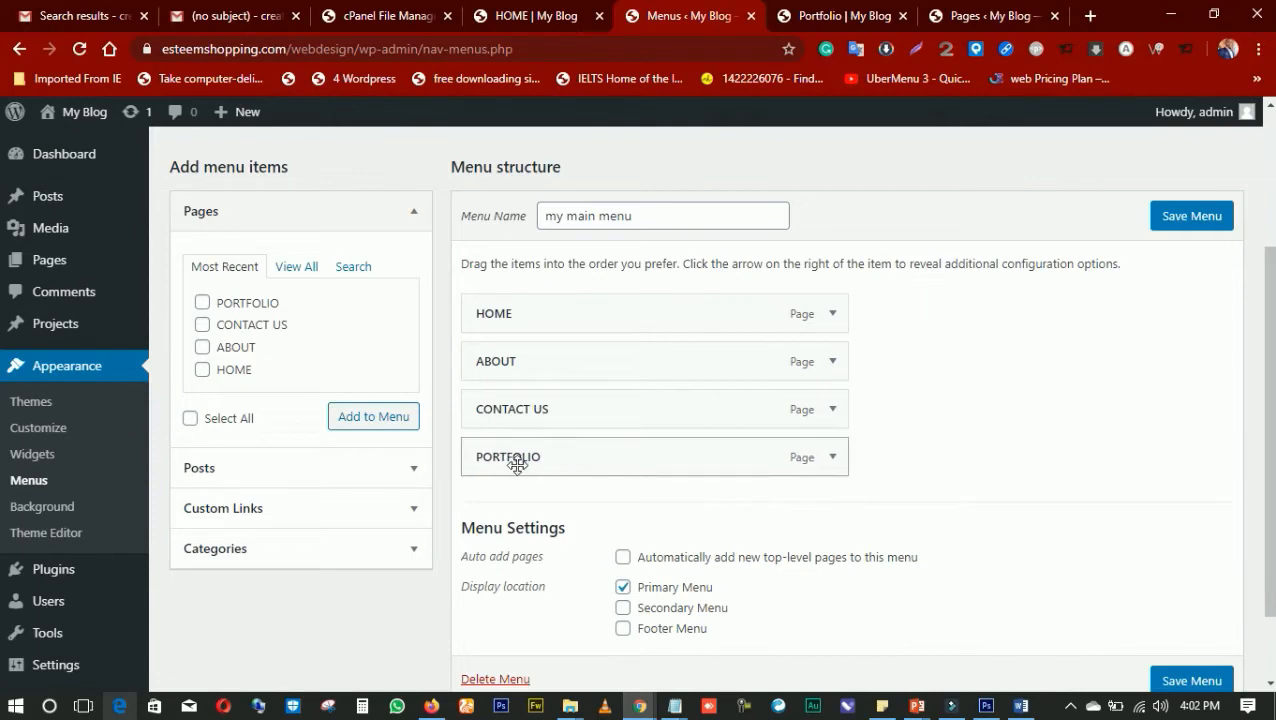
{"action": "scroll", "coordinate": [556, 447], "scroll_direction": "up", "scroll_amount": 2}
{"action": "scroll", "coordinate": [556, 445], "scroll_direction": "down", "scroll_amount": 1}
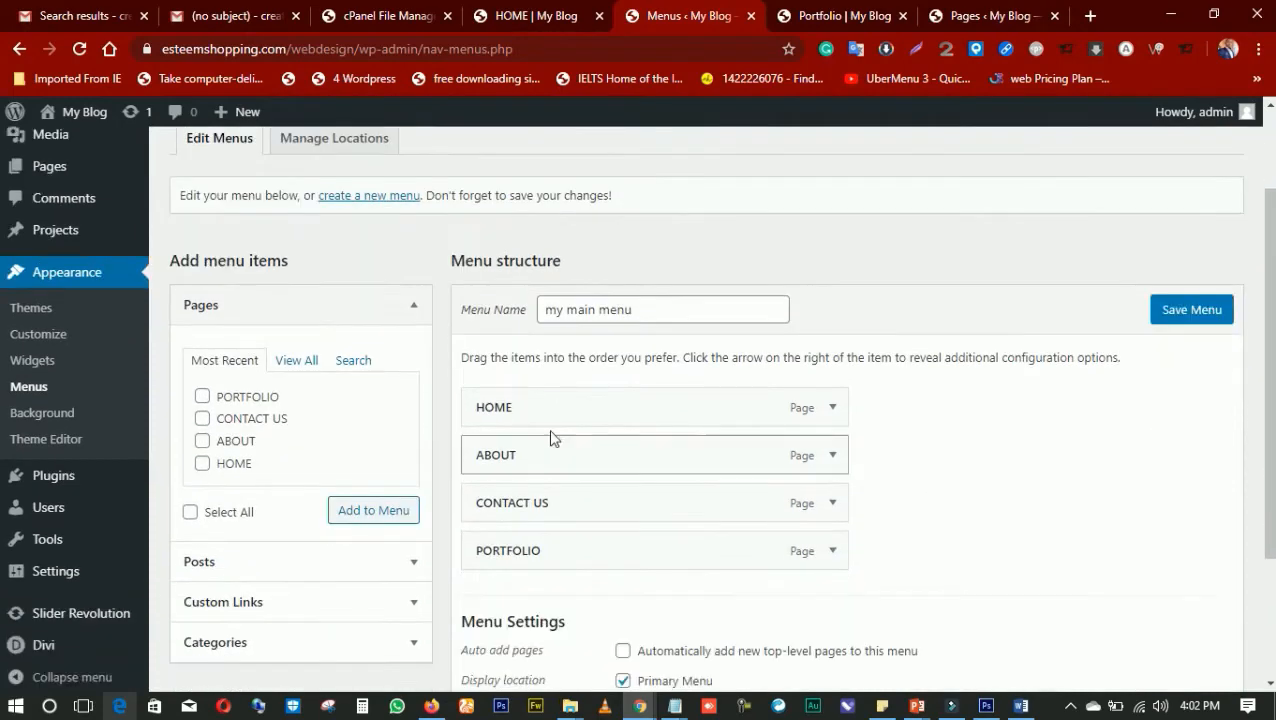
{"action": "scroll", "coordinate": [556, 450], "scroll_direction": "down", "scroll_amount": 2}
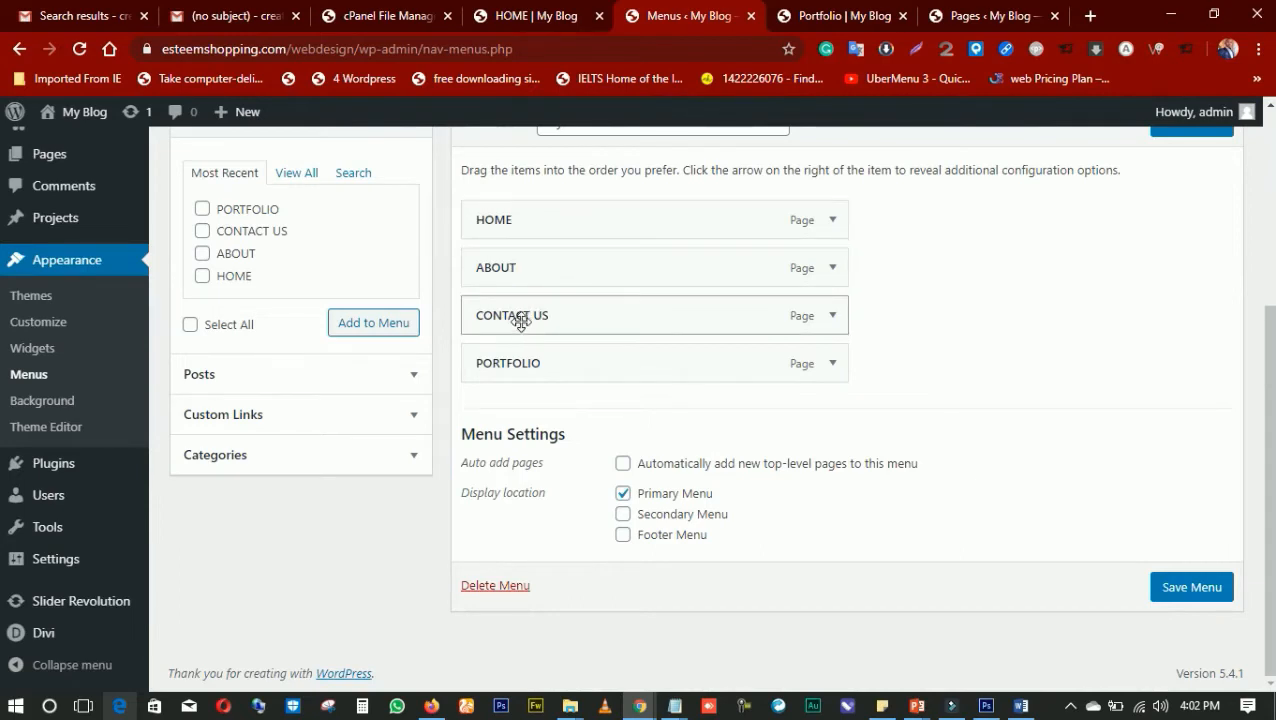
{"action": "left_click_drag", "start_coordinate": [520, 320], "coordinate": [512, 410]}
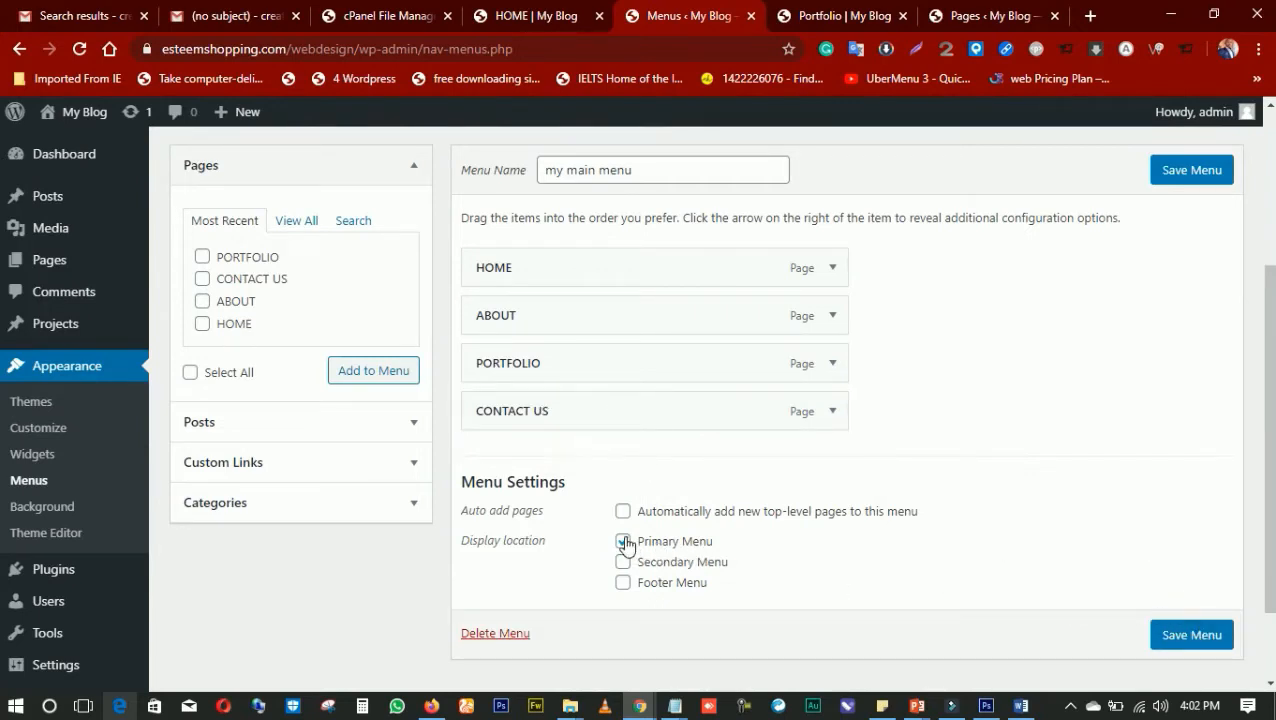
{"action": "left_click", "coordinate": [1190, 636]}
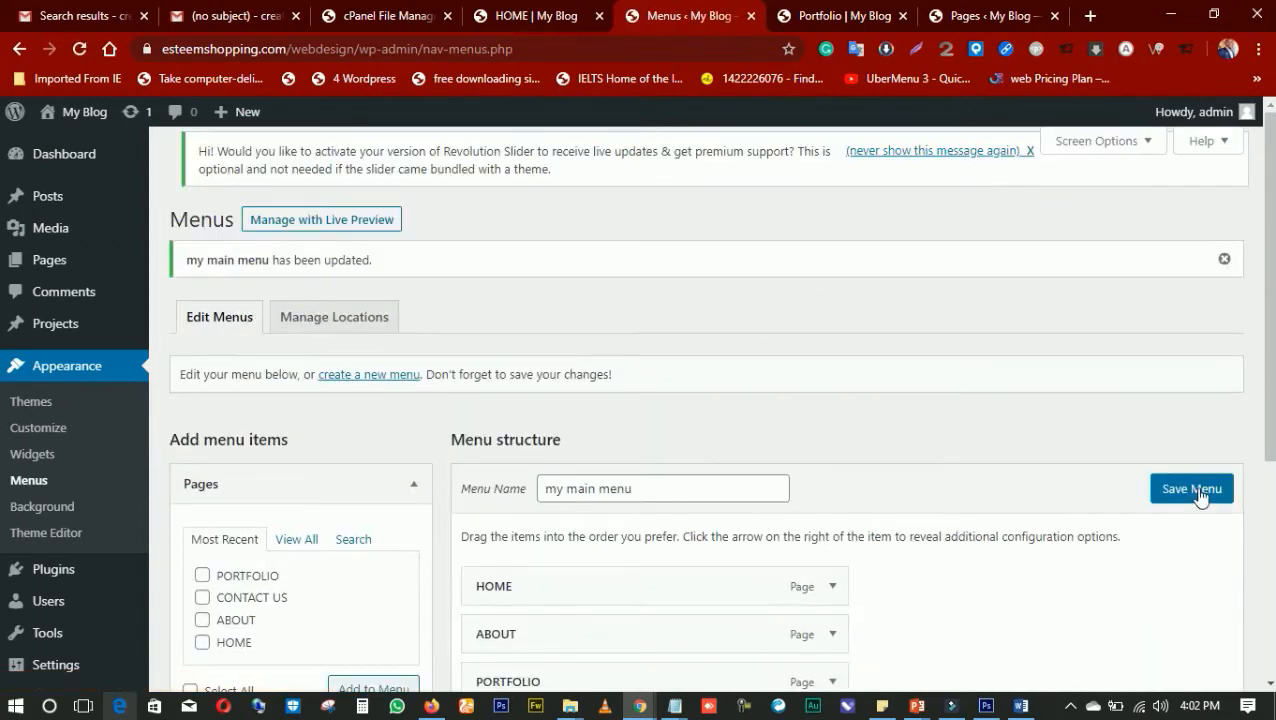
Reload the live PORTFOLIO page and check the header navigation
{"action": "left_click", "coordinate": [828, 18]}
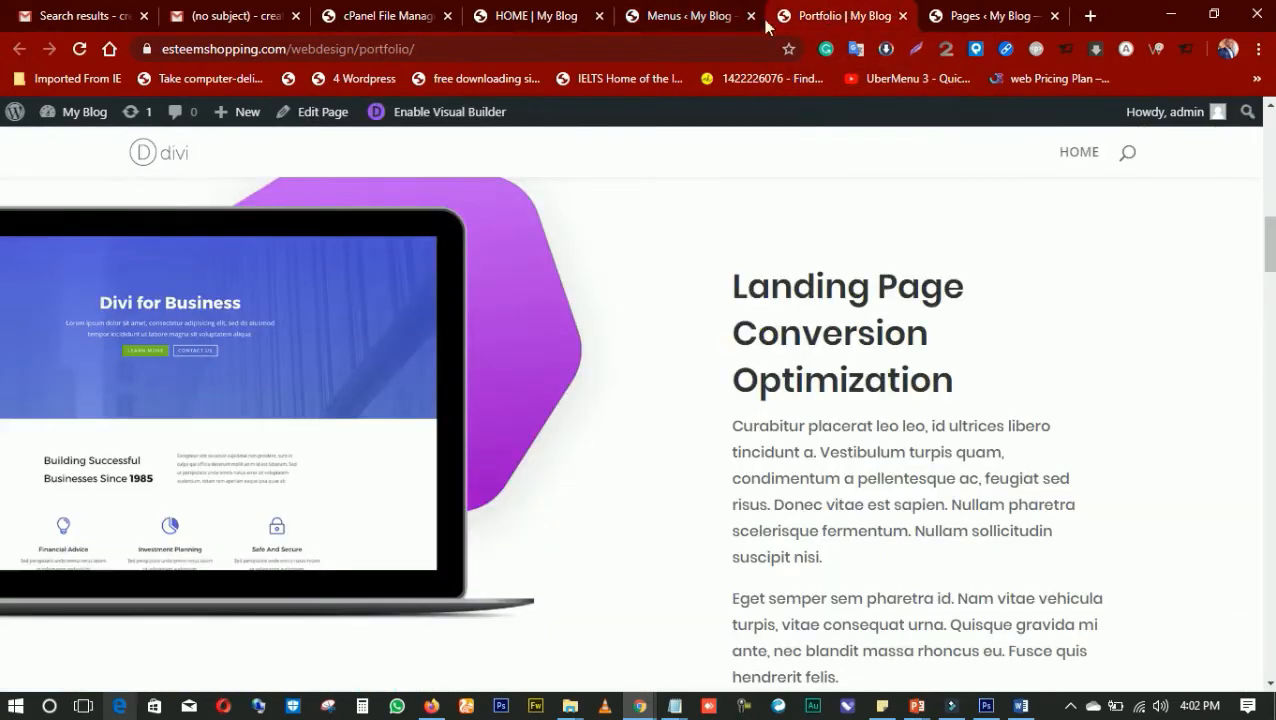
{"action": "left_click", "coordinate": [81, 50]}
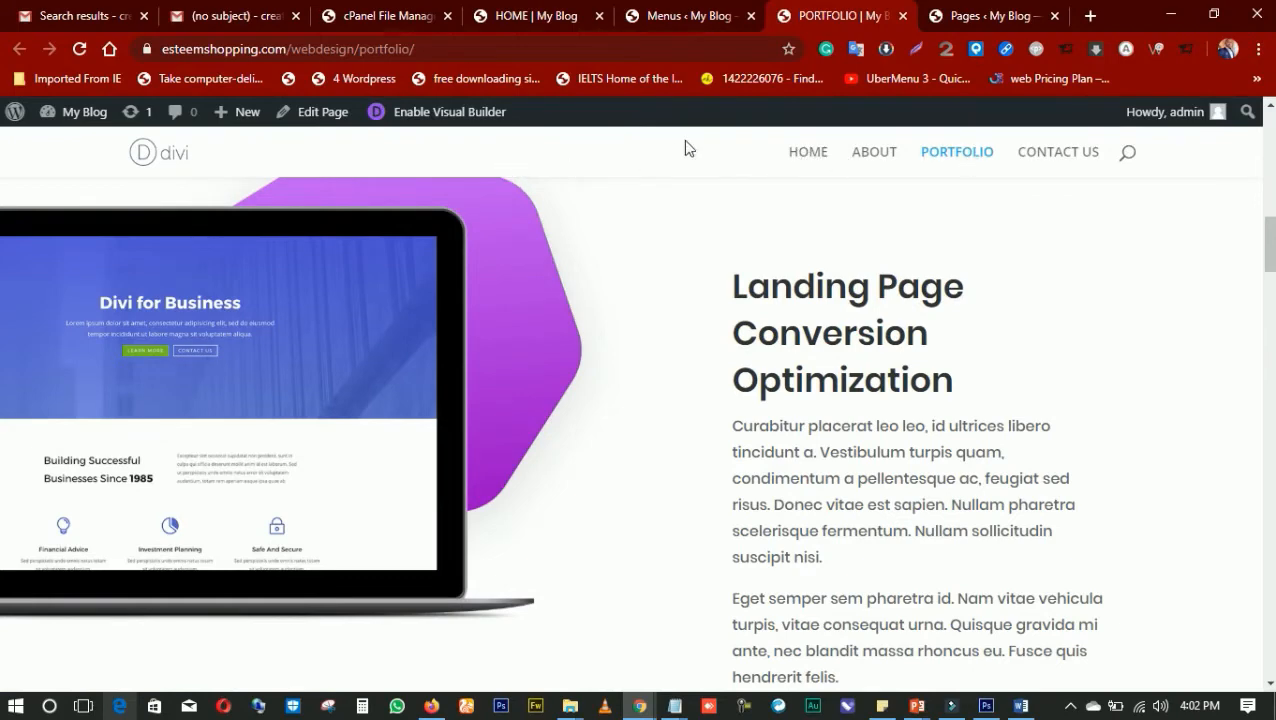
{"action": "scroll", "coordinate": [700, 150], "scroll_direction": "down", "scroll_amount": 3}
{"action": "scroll", "coordinate": [760, 154], "scroll_direction": "up", "scroll_amount": 5}
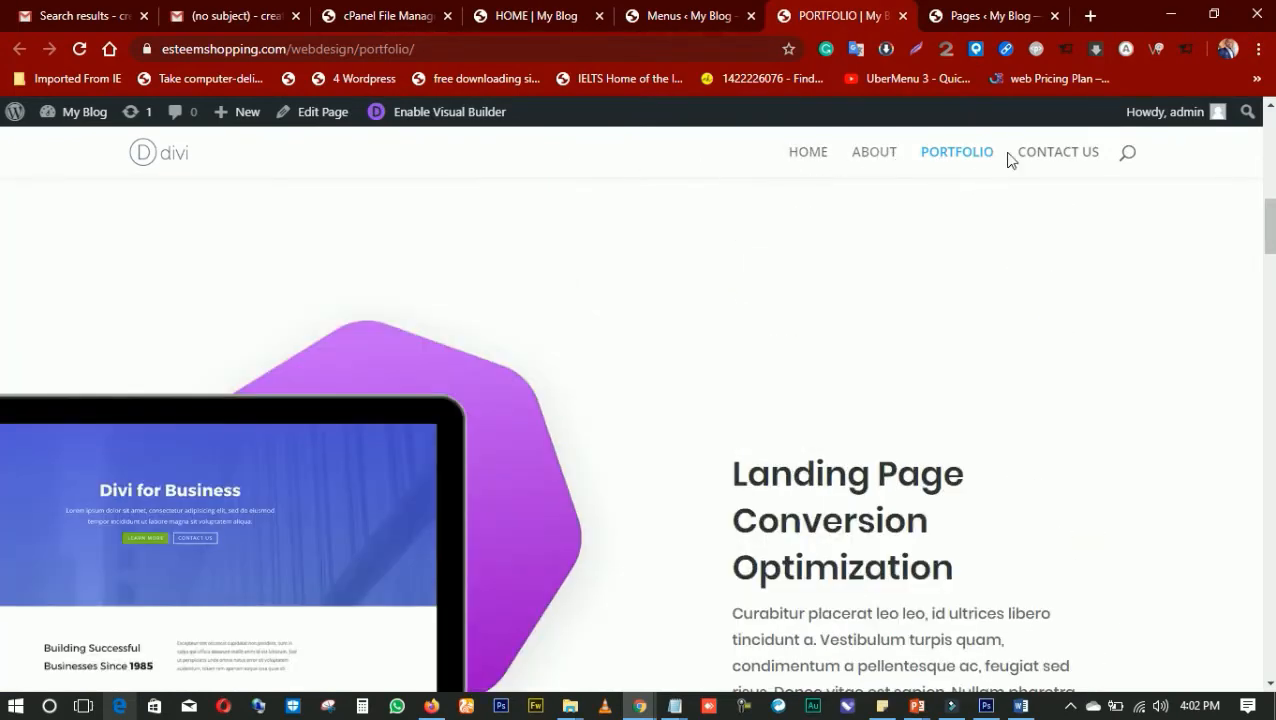
Go to the live HOME page from the header navigation and look through its sections
{"action": "left_click", "coordinate": [806, 156]}
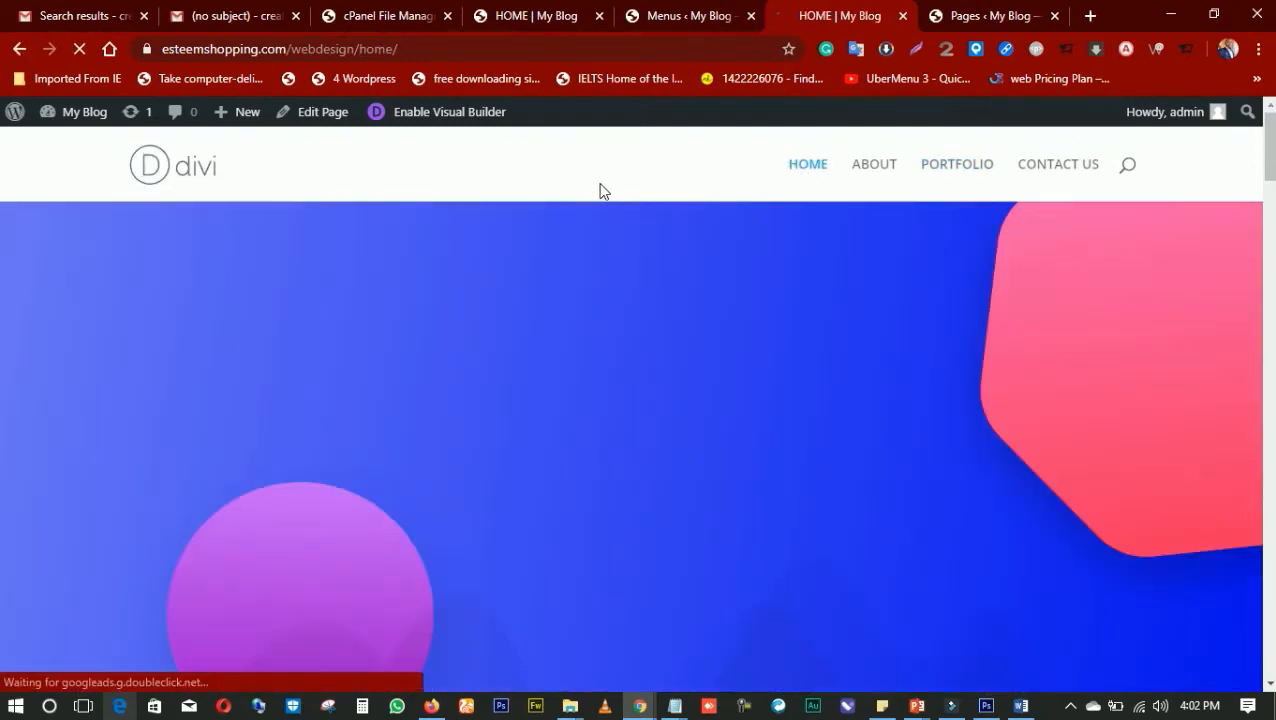
{"action": "scroll", "coordinate": [560, 210], "scroll_direction": "down", "scroll_amount": 2}
{"action": "scroll", "coordinate": [712, 280], "scroll_direction": "down", "scroll_amount": 10}
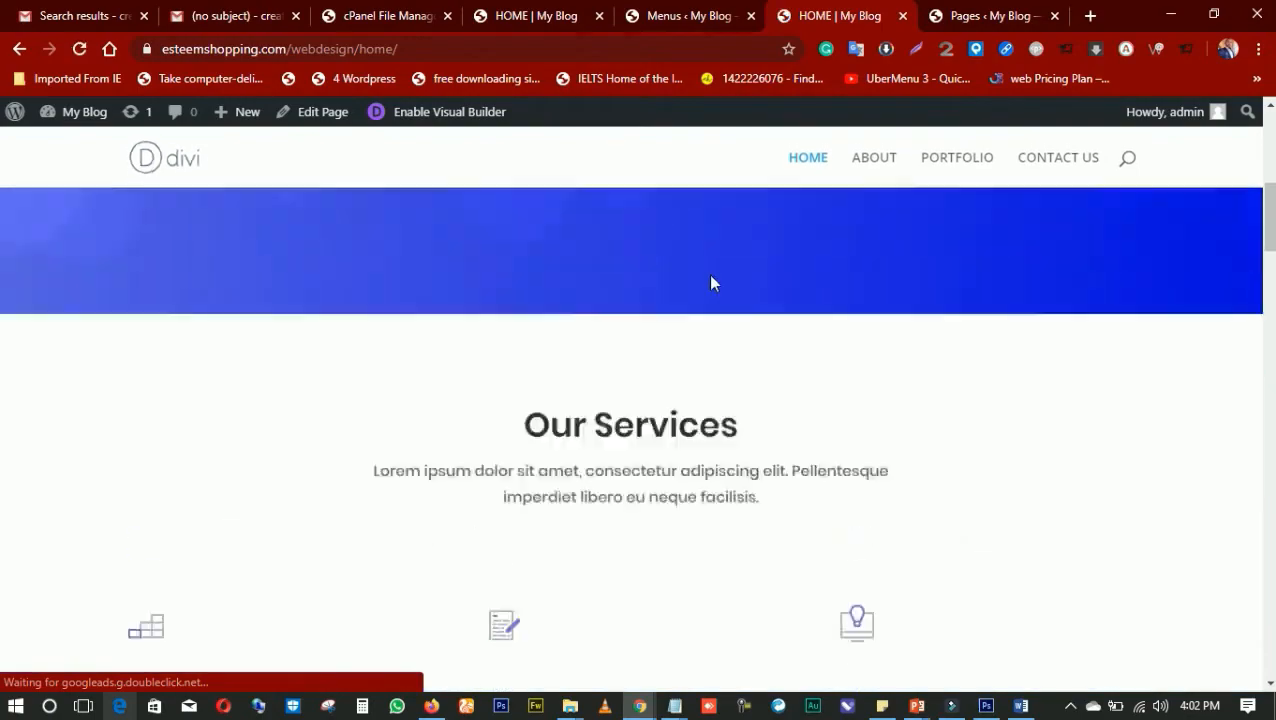
{"action": "scroll", "coordinate": [712, 280], "scroll_direction": "up", "scroll_amount": 4}
{"action": "scroll", "coordinate": [712, 280], "scroll_direction": "down", "scroll_amount": 12}
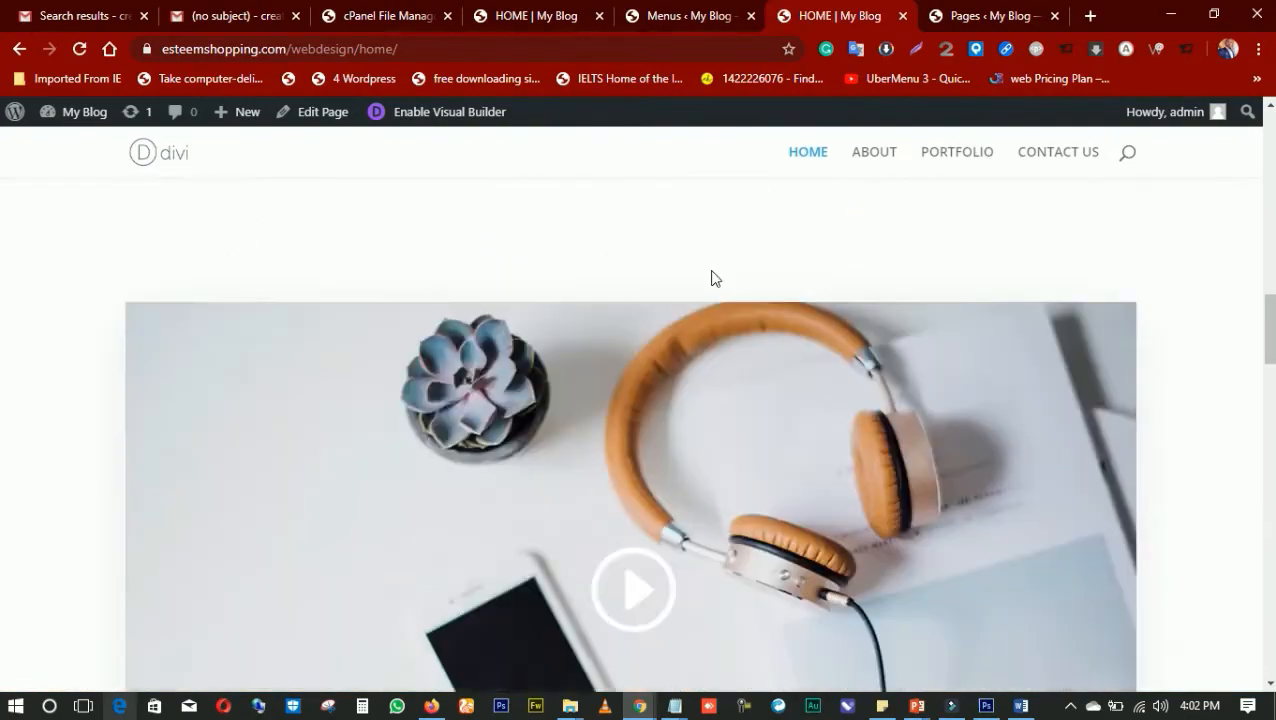
{"action": "scroll", "coordinate": [707, 290], "scroll_direction": "down", "scroll_amount": 3}
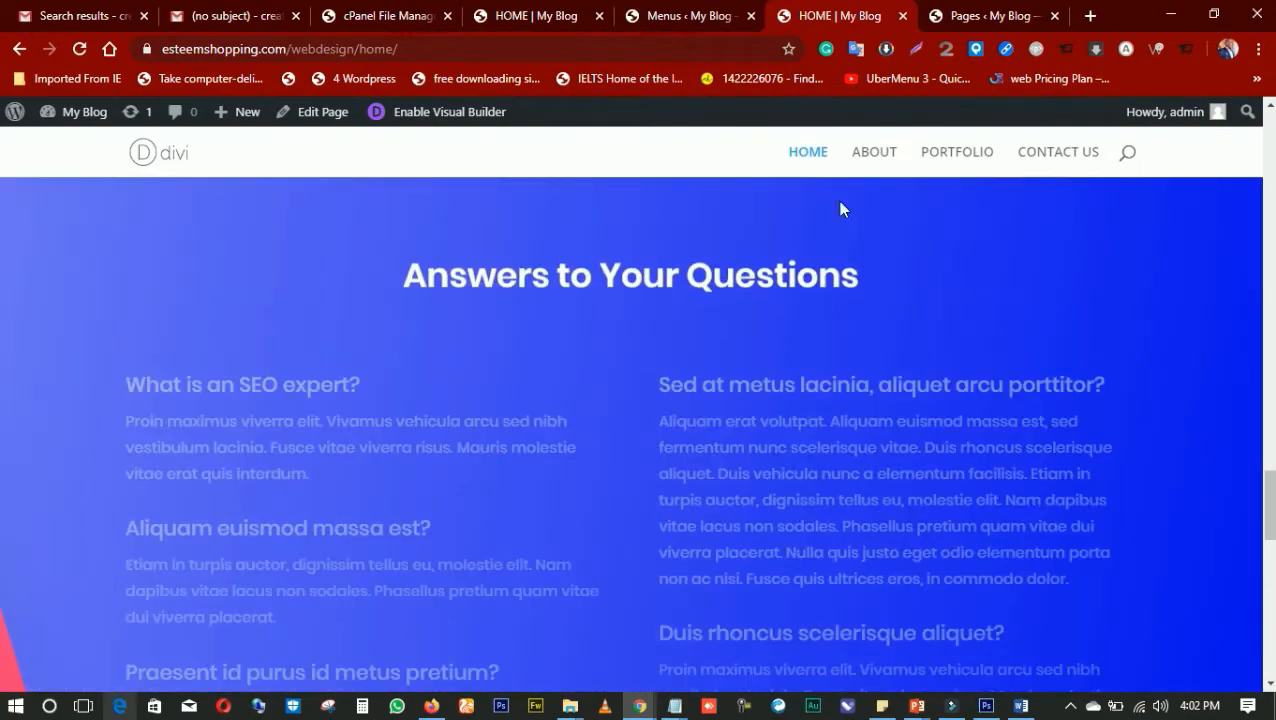
Visit the ABOUT and PORTFOLIO pages through the header navigation and look over their content
{"action": "left_click", "coordinate": [891, 158]}
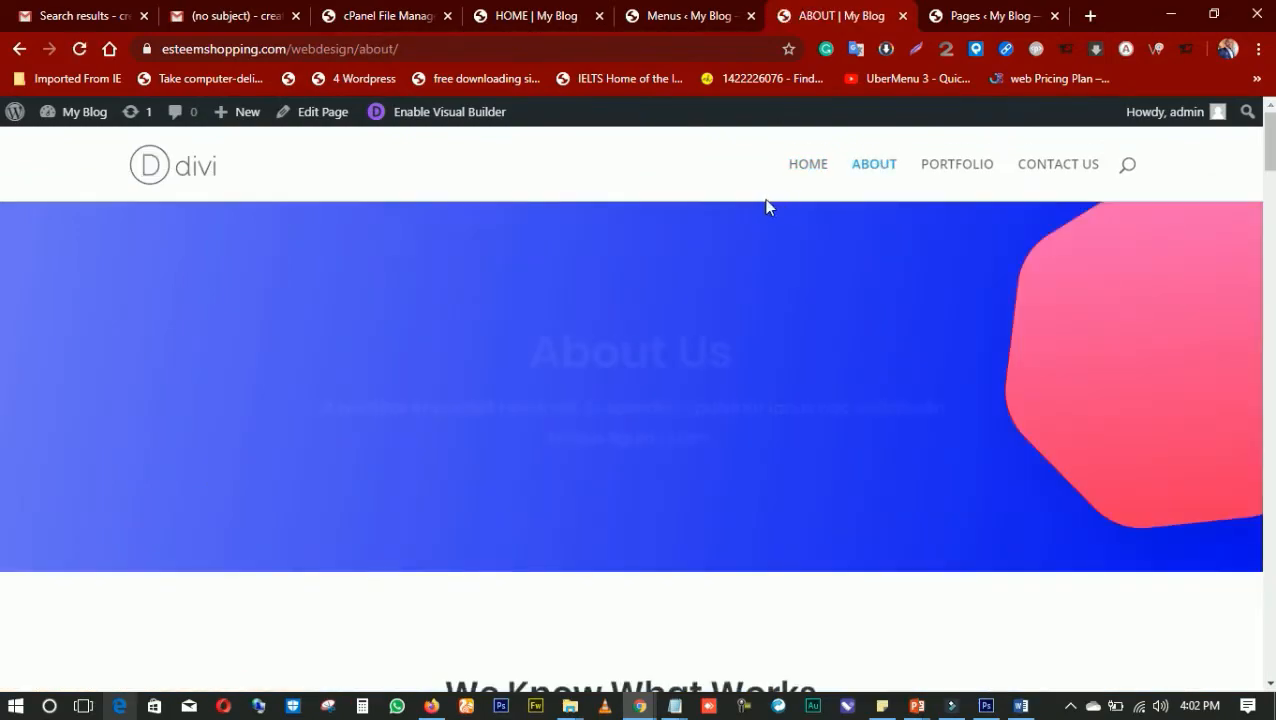
{"action": "scroll", "coordinate": [732, 229], "scroll_direction": "down", "scroll_amount": 10}
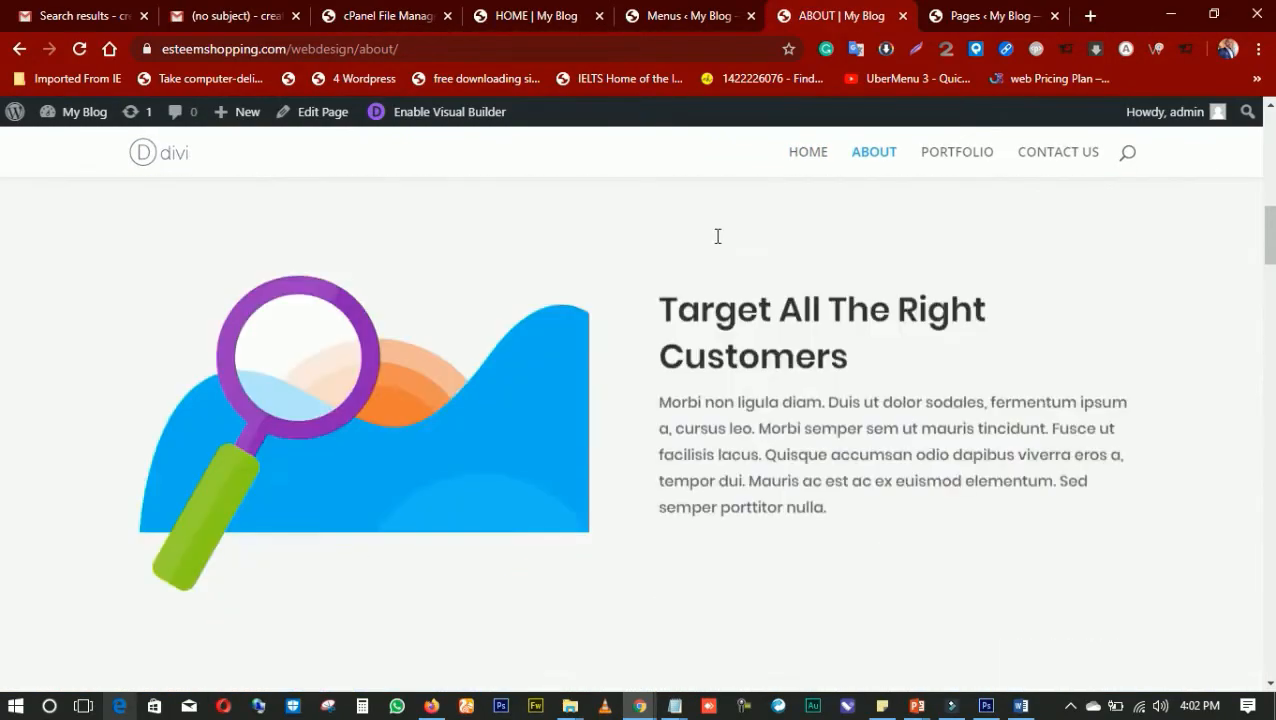
{"action": "scroll", "coordinate": [718, 245], "scroll_direction": "down", "scroll_amount": 6}
{"action": "left_click", "coordinate": [951, 153]}
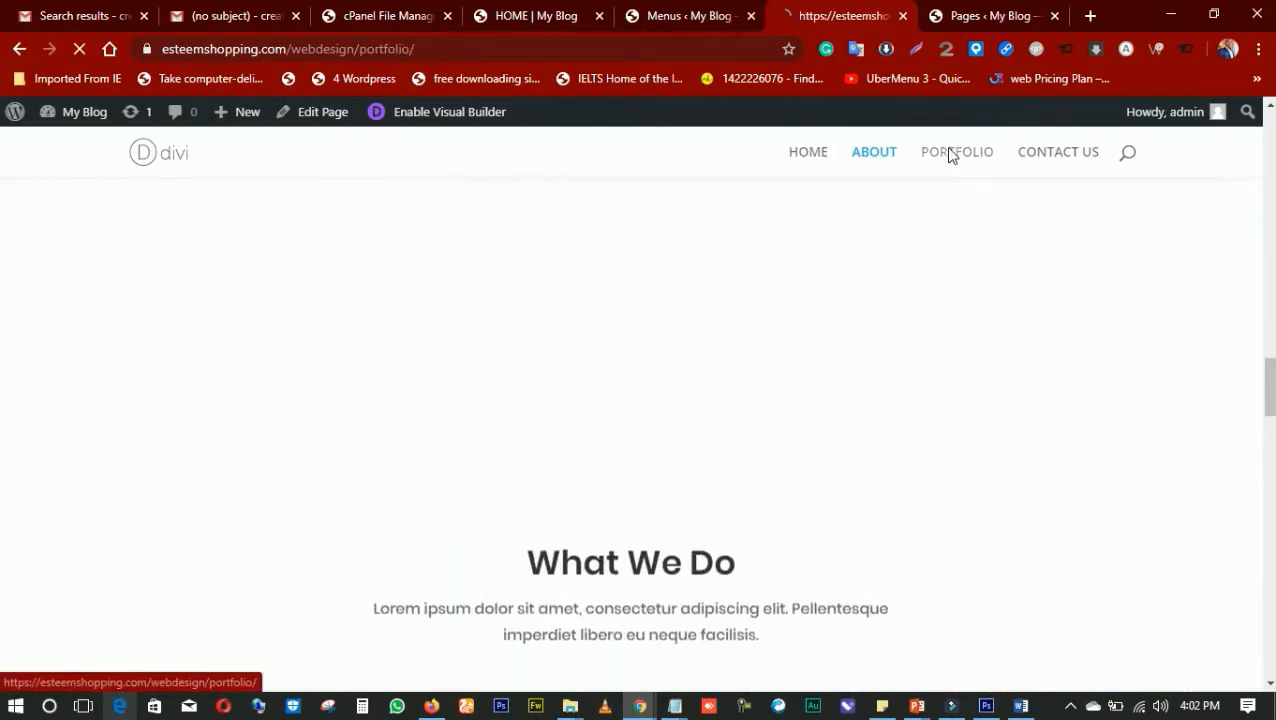
{"action": "scroll", "coordinate": [750, 232], "scroll_direction": "down", "scroll_amount": 5}
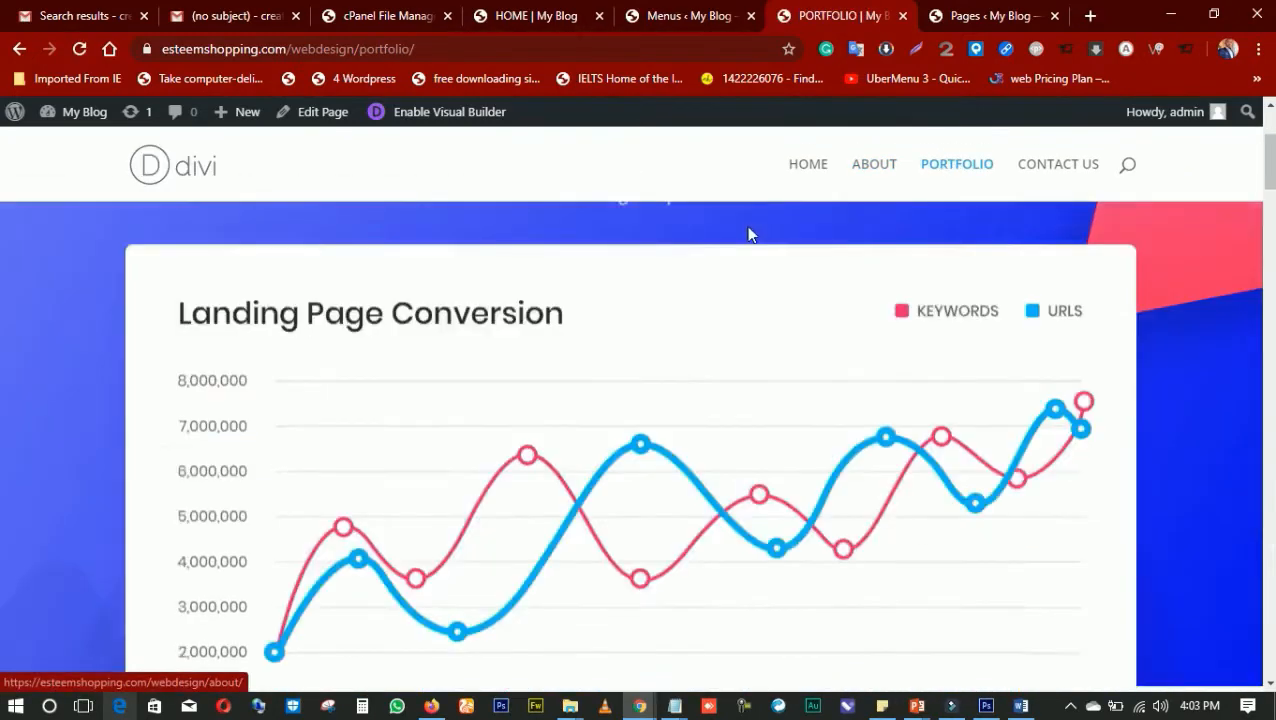
{"action": "scroll", "coordinate": [750, 232], "scroll_direction": "down", "scroll_amount": 8}
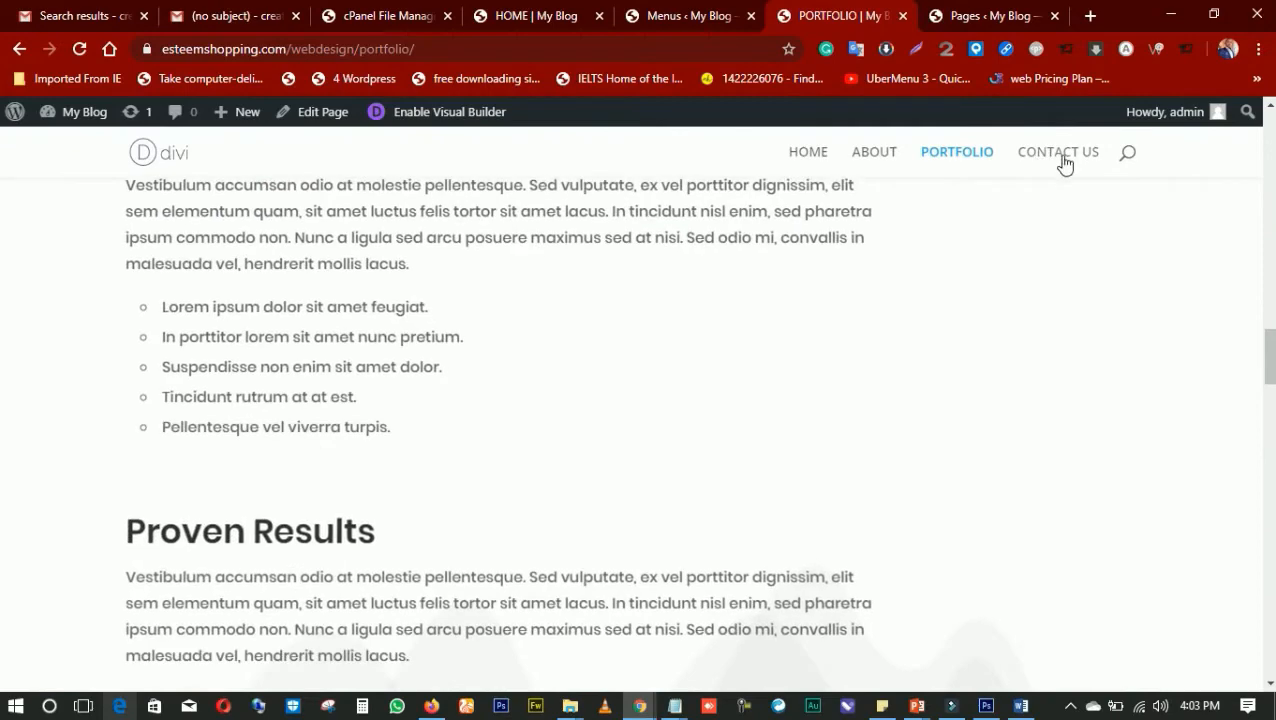
Visit the CONTACT US page through the header navigation and examine its message form, map and contact details sections
{"action": "left_click", "coordinate": [1064, 163]}
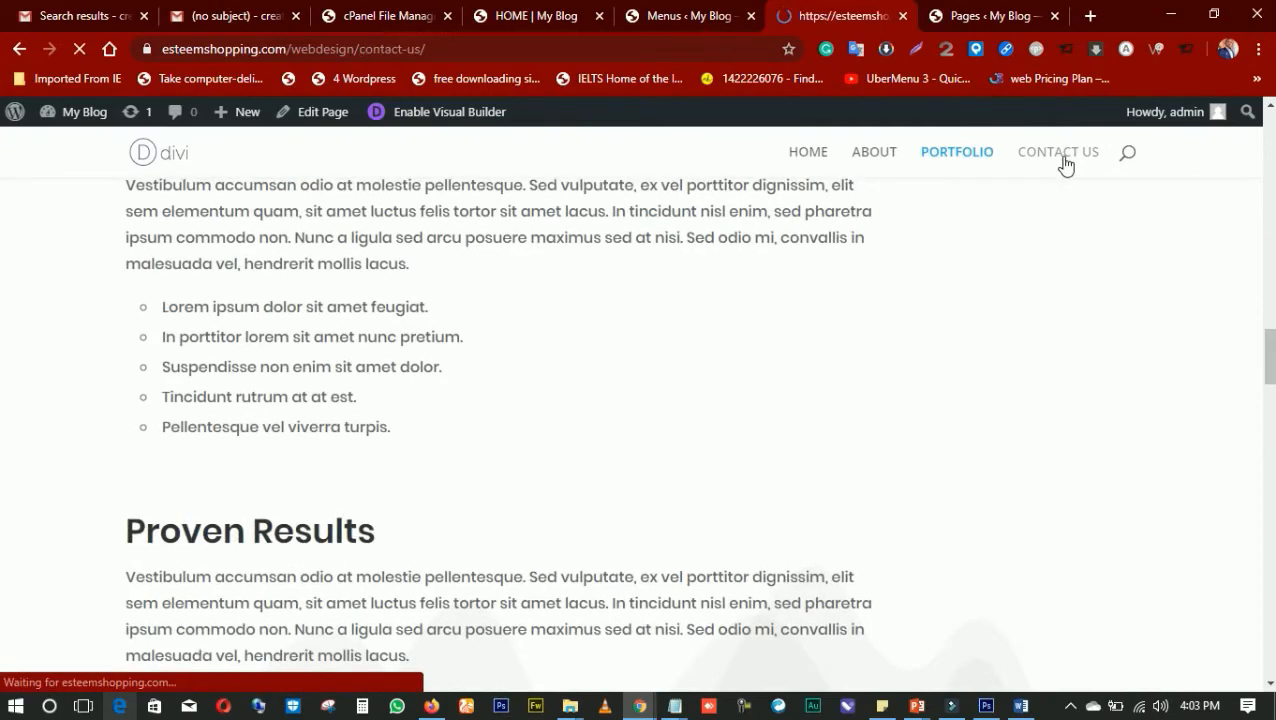
{"action": "scroll", "coordinate": [645, 240], "scroll_direction": "down", "scroll_amount": 5}
{"action": "scroll", "coordinate": [640, 245], "scroll_direction": "up", "scroll_amount": 8}
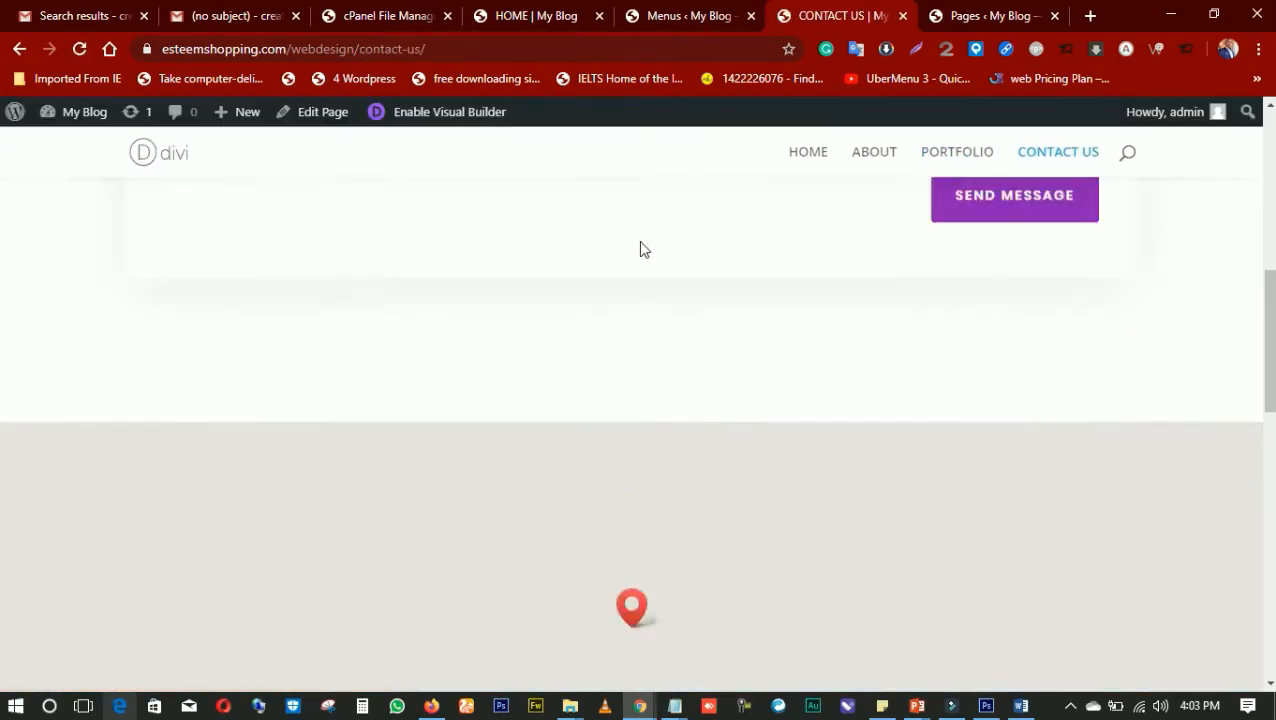
{"action": "scroll", "coordinate": [636, 234], "scroll_direction": "down", "scroll_amount": 3}
{"action": "scroll", "coordinate": [633, 228], "scroll_direction": "up", "scroll_amount": 4}
{"action": "scroll", "coordinate": [636, 230], "scroll_direction": "down", "scroll_amount": 18}
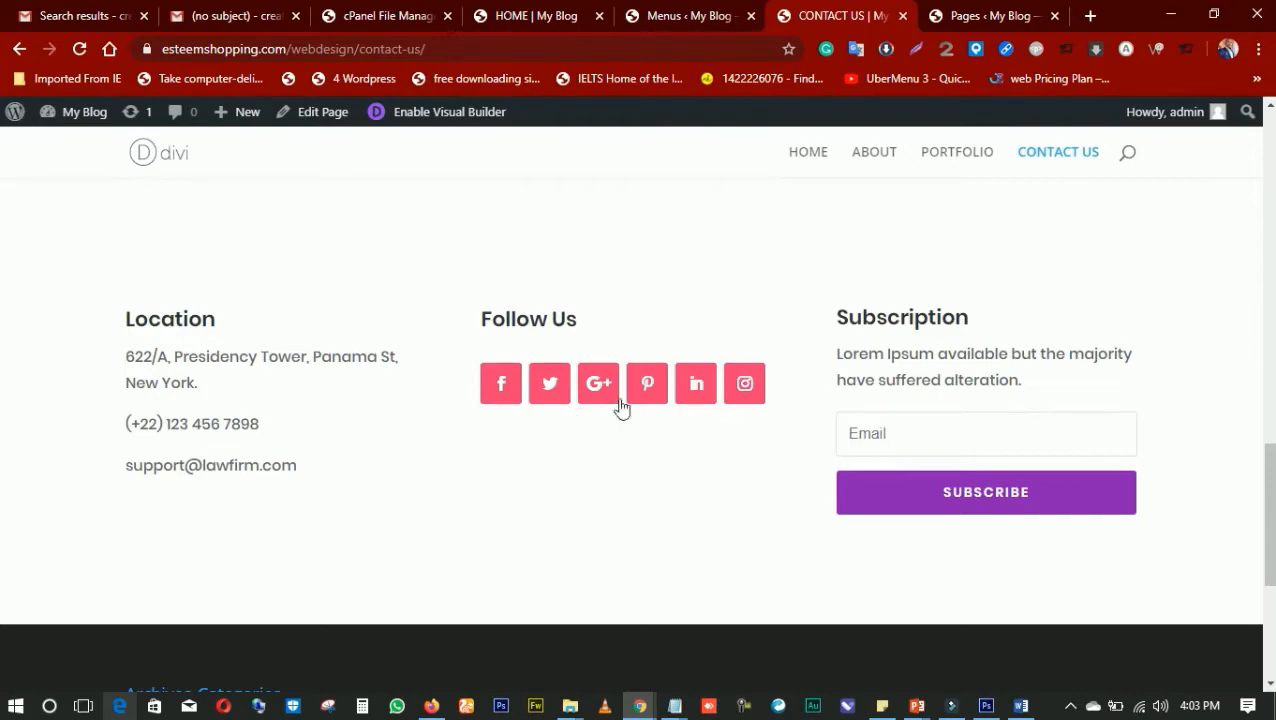
{"action": "scroll", "coordinate": [627, 282], "scroll_direction": "up", "scroll_amount": 3}
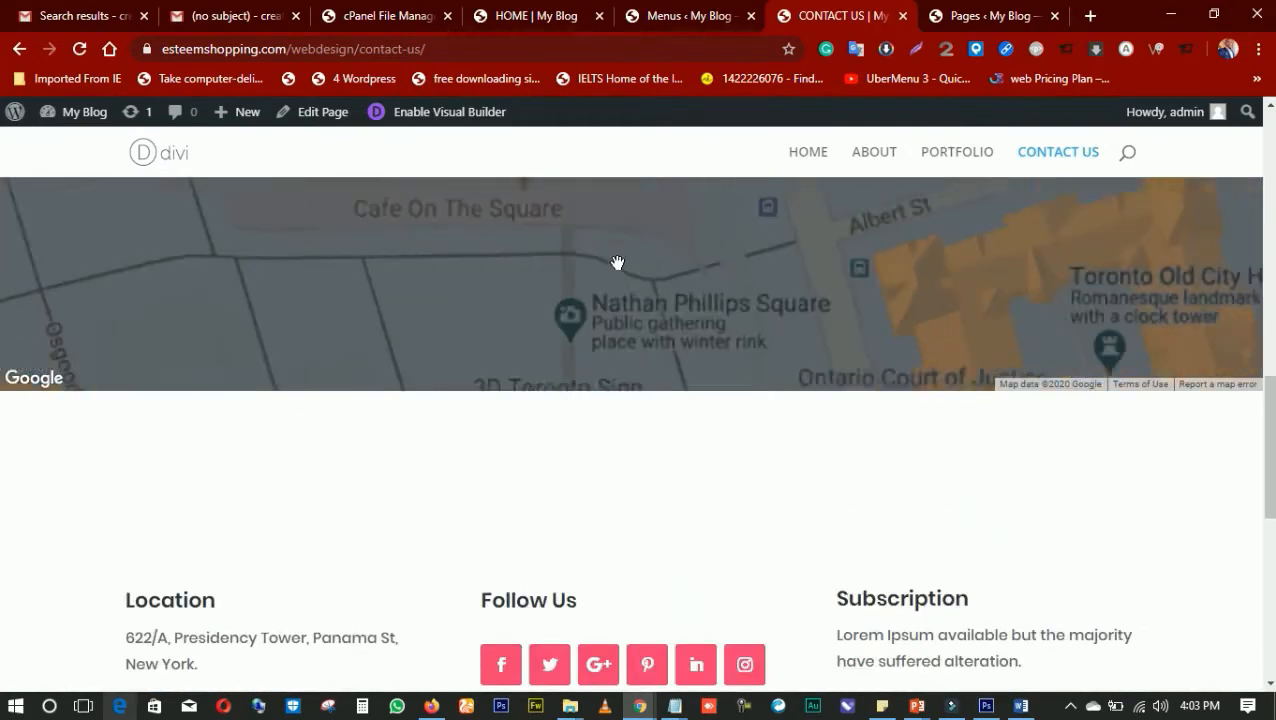
{"action": "scroll", "coordinate": [617, 262], "scroll_direction": "up", "scroll_amount": 1}
{"action": "scroll", "coordinate": [604, 441], "scroll_direction": "down", "scroll_amount": 4}
{"action": "scroll", "coordinate": [601, 396], "scroll_direction": "up", "scroll_amount": 3}
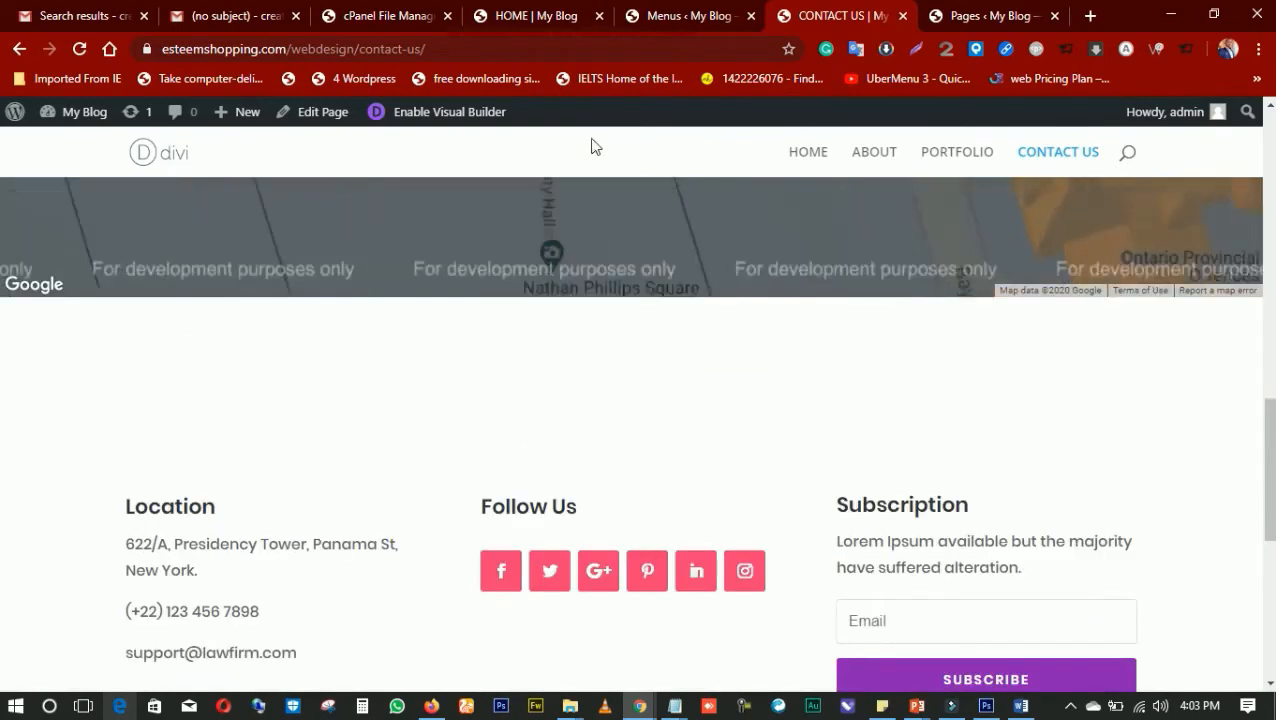
{"action": "scroll", "coordinate": [667, 448], "scroll_direction": "up", "scroll_amount": 4}
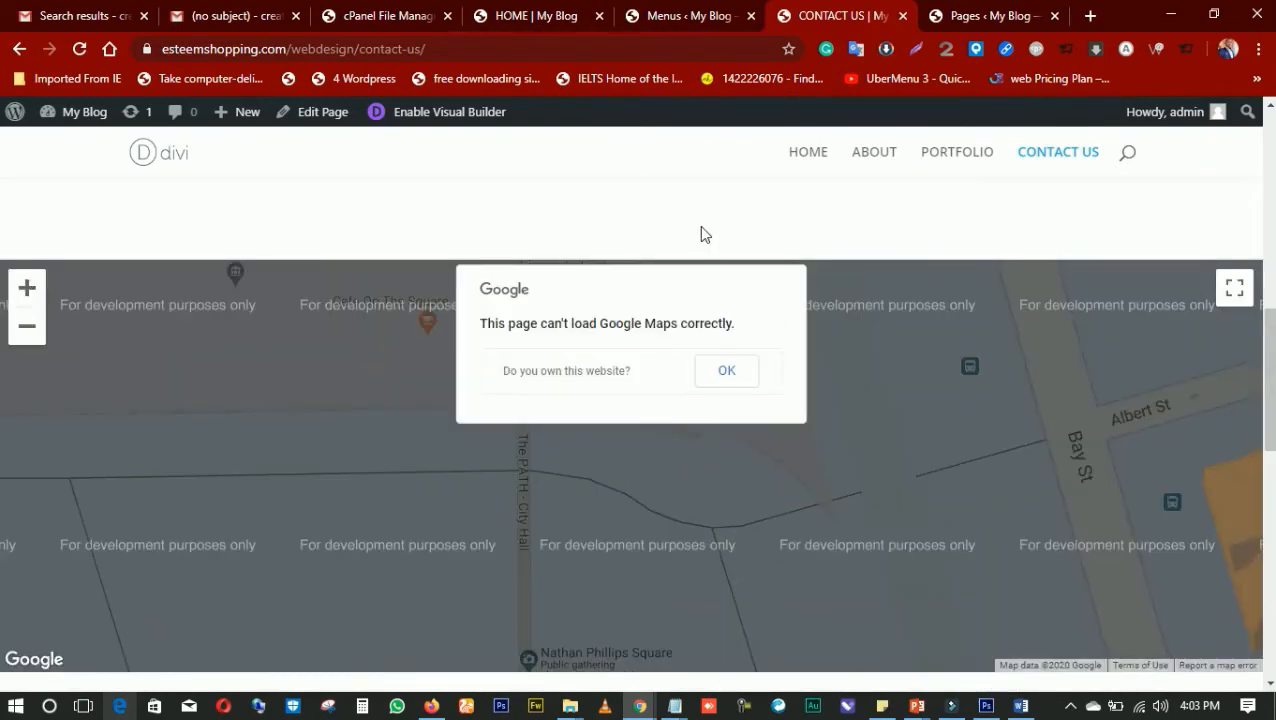
{"action": "scroll", "coordinate": [700, 235], "scroll_direction": "up", "scroll_amount": 10}
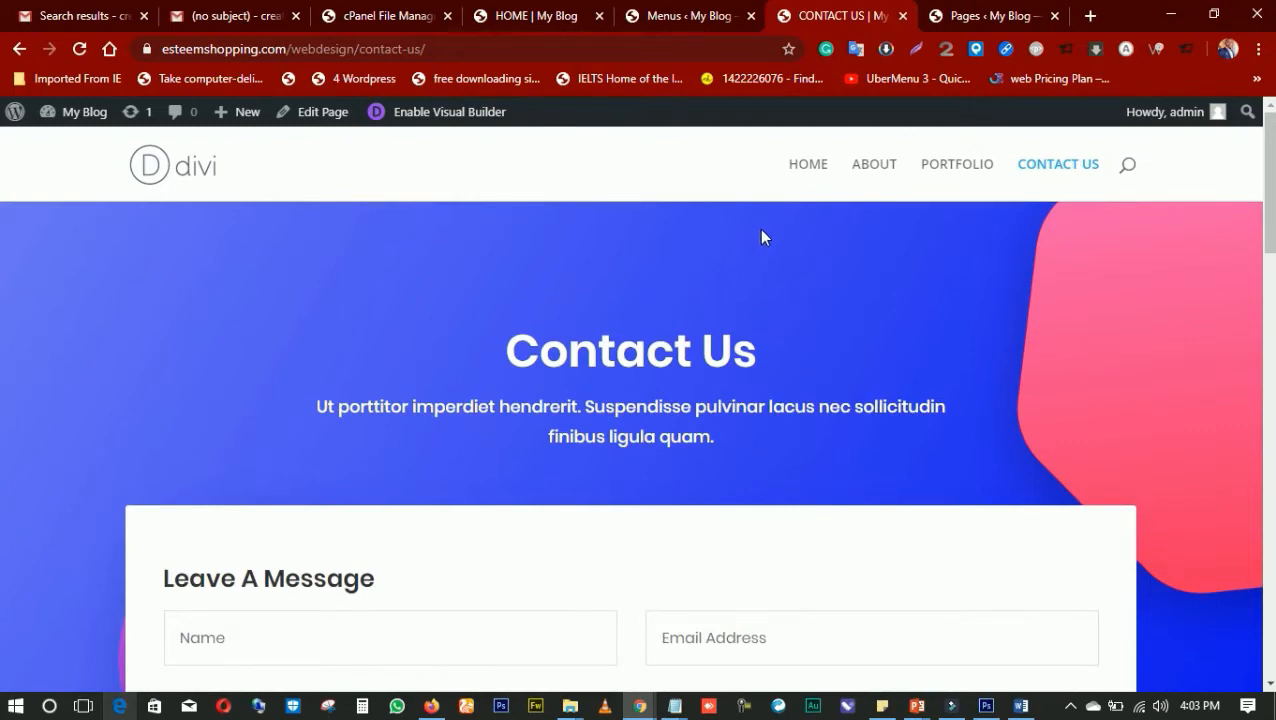
{"action": "scroll", "coordinate": [740, 225], "scroll_direction": "down", "scroll_amount": 6}
{"action": "scroll", "coordinate": [617, 375], "scroll_direction": "down", "scroll_amount": 10}
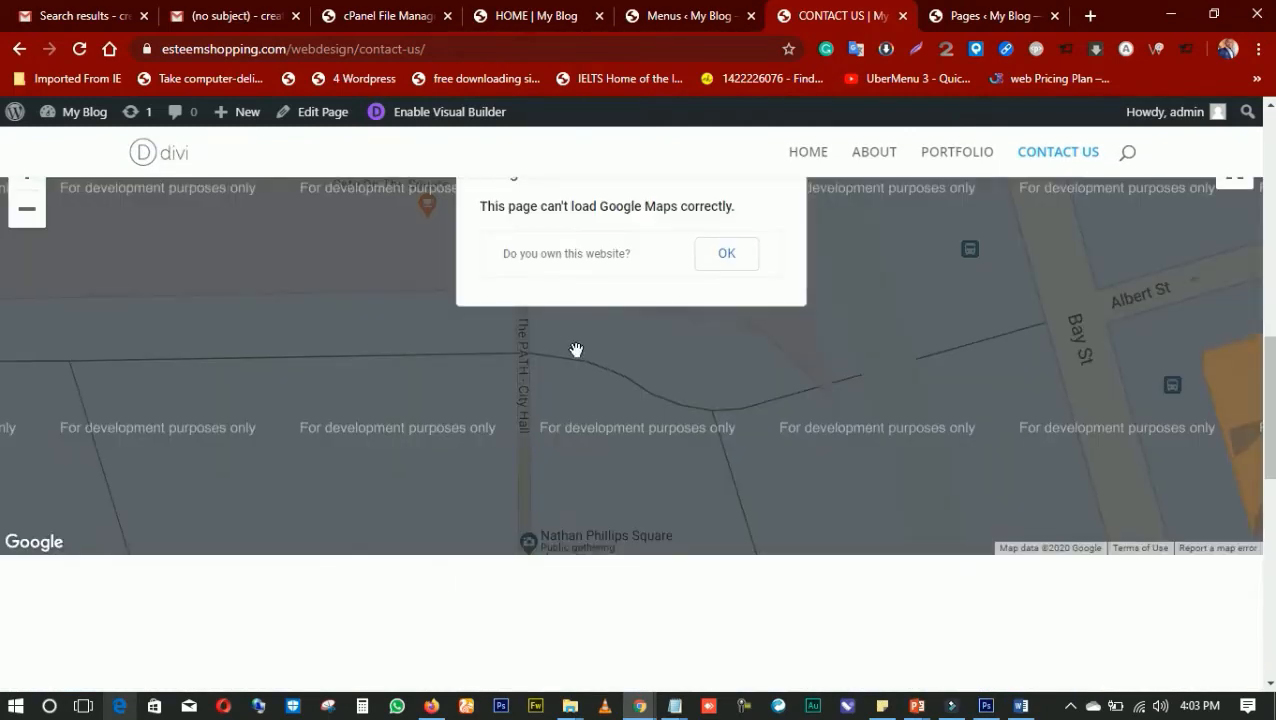
Look over the lower part of the CONTACT US page down to the footer and return to its header
{"action": "scroll", "coordinate": [541, 493], "scroll_direction": "down", "scroll_amount": 2}
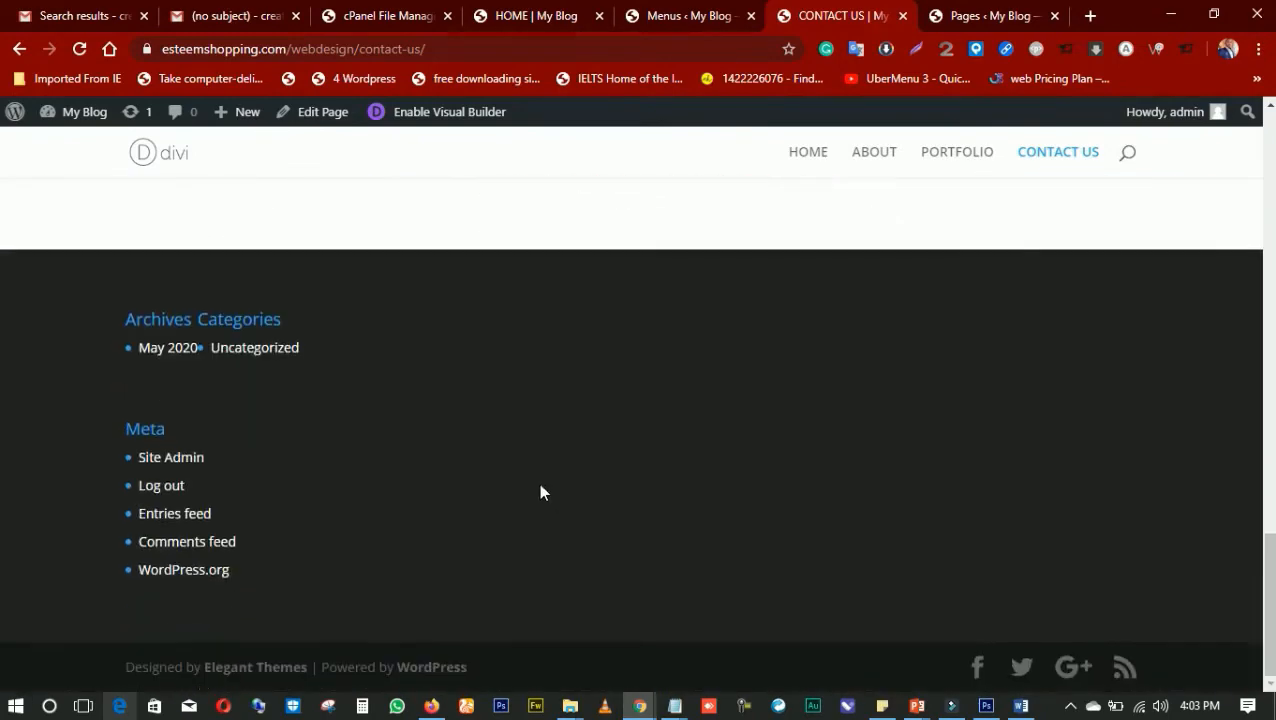
{"action": "scroll", "coordinate": [541, 493], "scroll_direction": "up", "scroll_amount": 8}
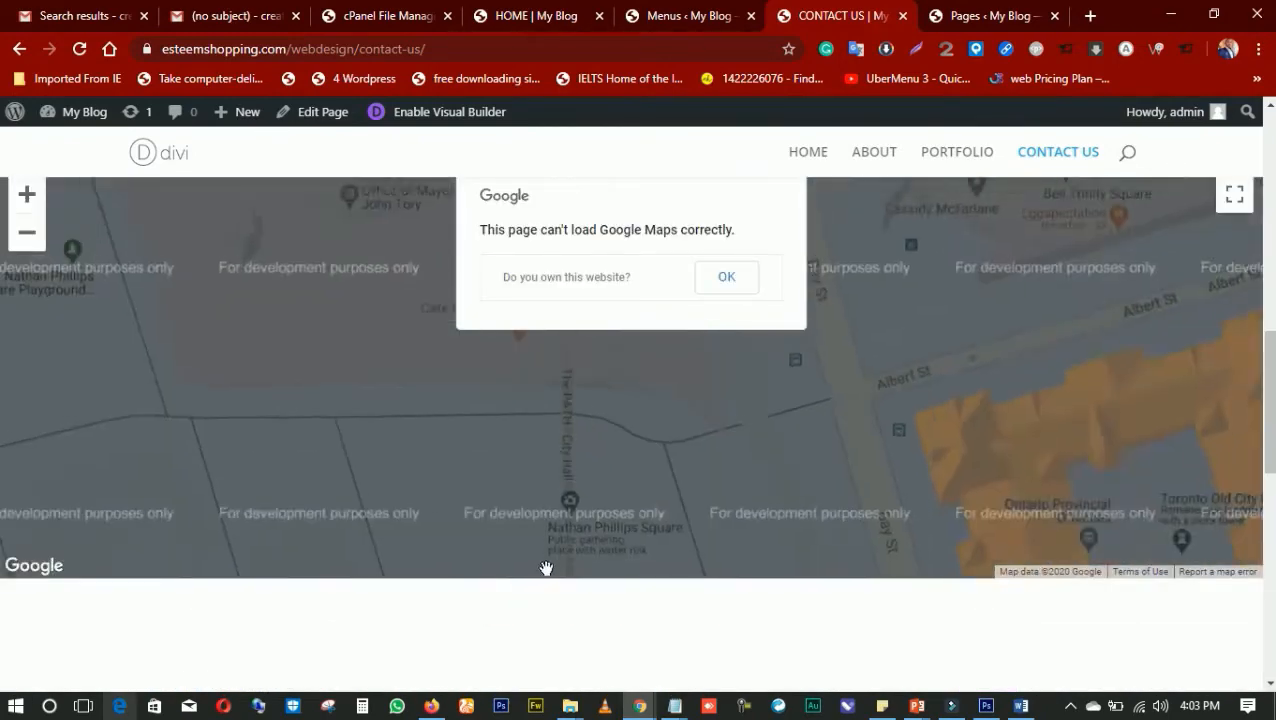
{"action": "scroll", "coordinate": [455, 148], "scroll_direction": "up", "scroll_amount": 2}
{"action": "scroll", "coordinate": [455, 148], "scroll_direction": "up", "scroll_amount": 10}
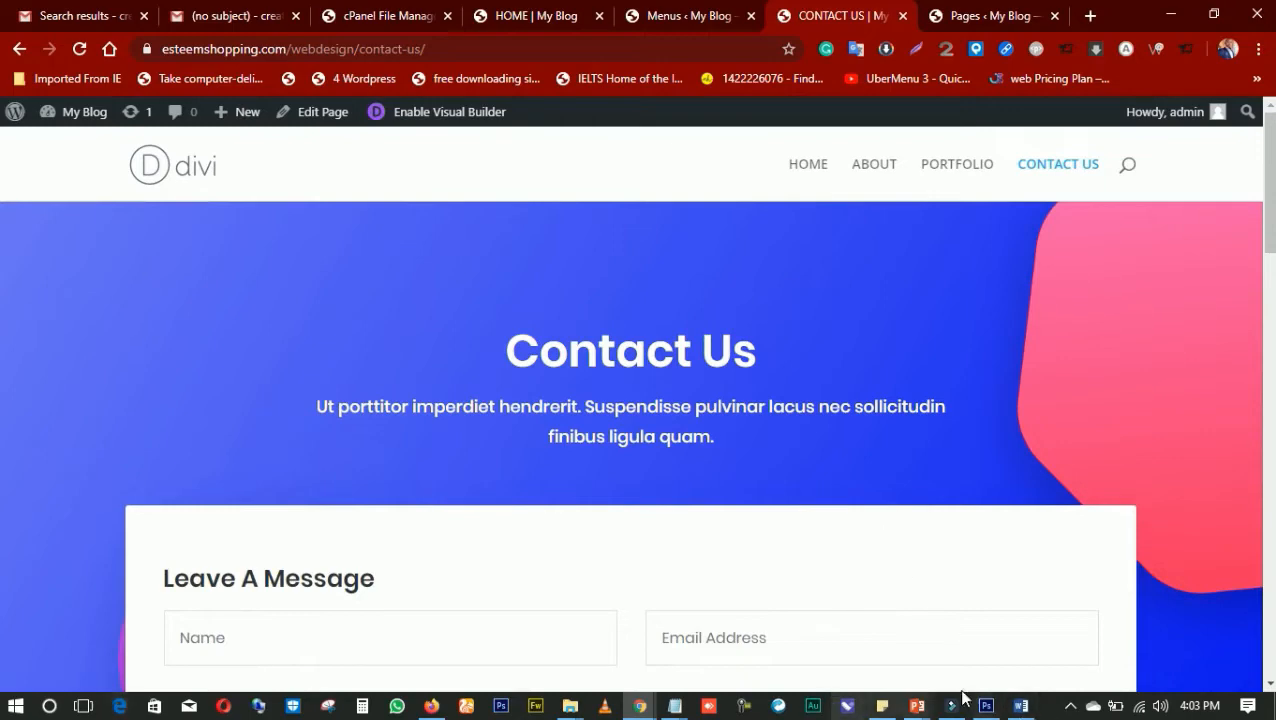
Switch to PowerPoint to view the Theme Activation and Configuration slide, and return to Chrome to look over the CONTACT US page
{"action": "mouse_move", "coordinate": [939, 694]}
{"action": "left_click", "coordinate": [1172, 648]}
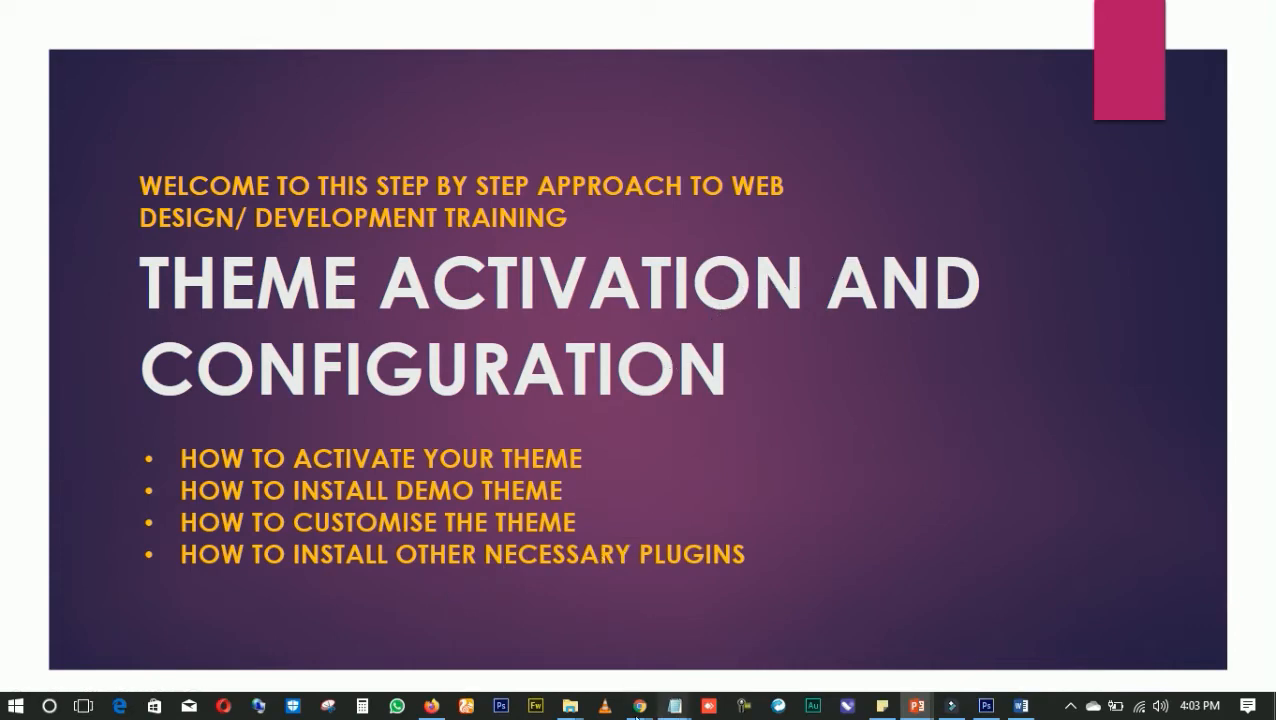
{"action": "mouse_move", "coordinate": [639, 705]}
{"action": "left_click", "coordinate": [960, 628]}
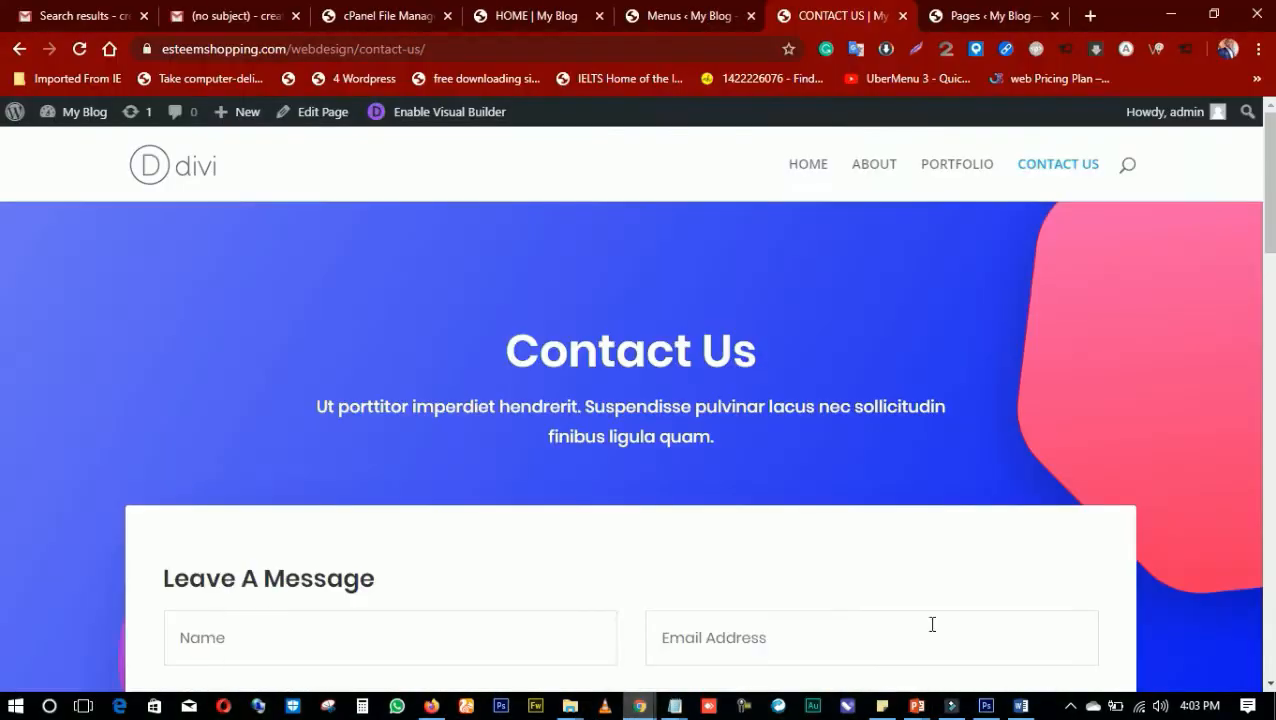
{"action": "scroll", "coordinate": [770, 253], "scroll_direction": "down", "scroll_amount": 10}
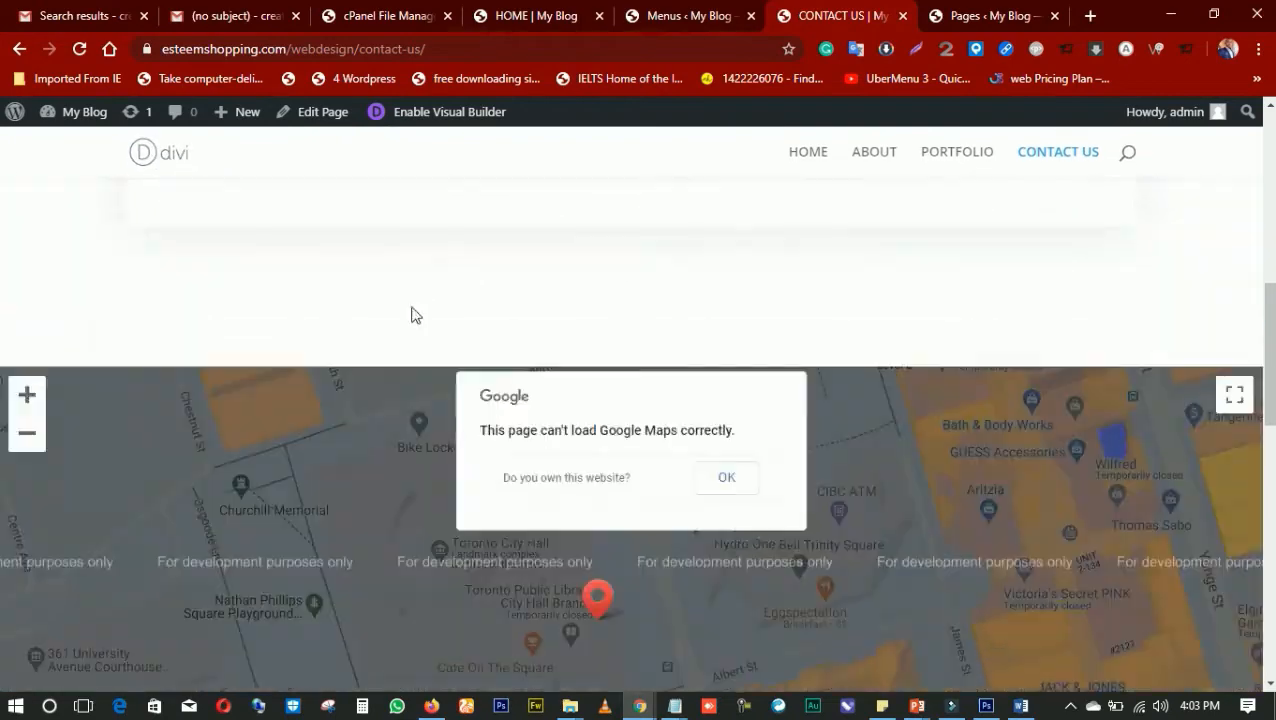
{"action": "scroll", "coordinate": [501, 600], "scroll_direction": "down", "scroll_amount": 10}
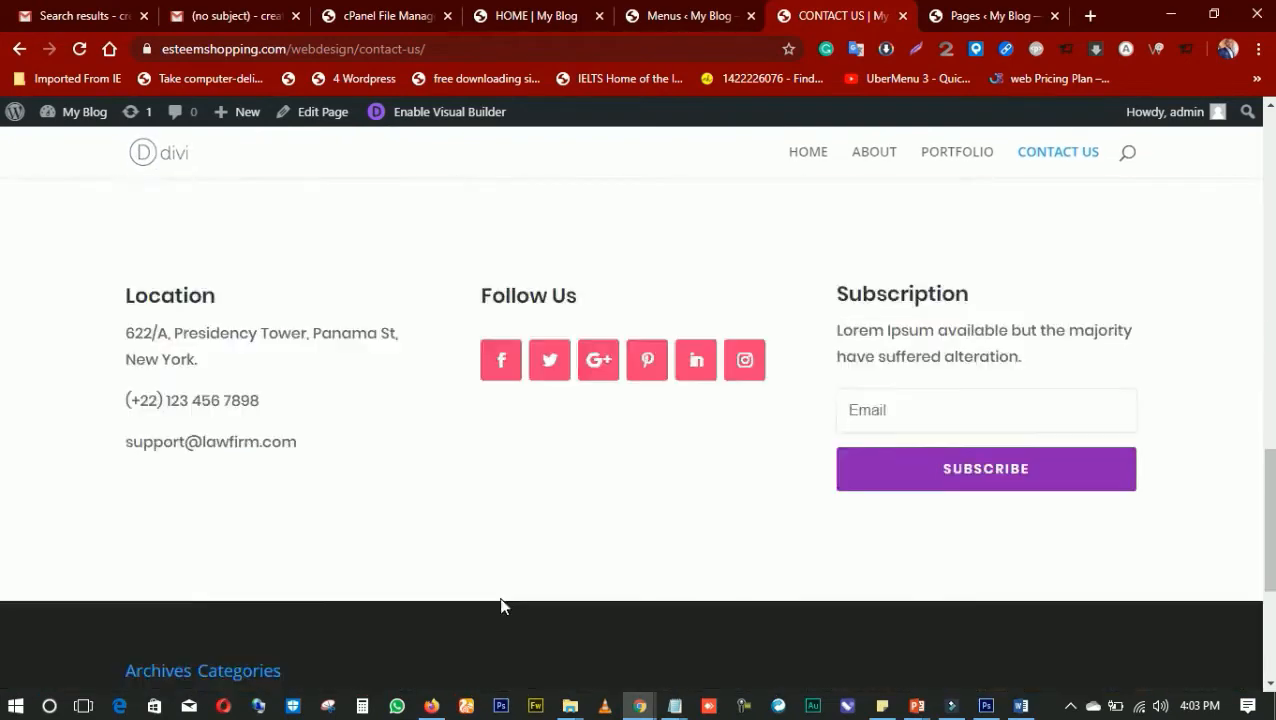
Return to the WordPress admin site and open its Dashboard home screen
{"action": "left_click", "coordinate": [683, 18]}
{"action": "left_click", "coordinate": [542, 16]}
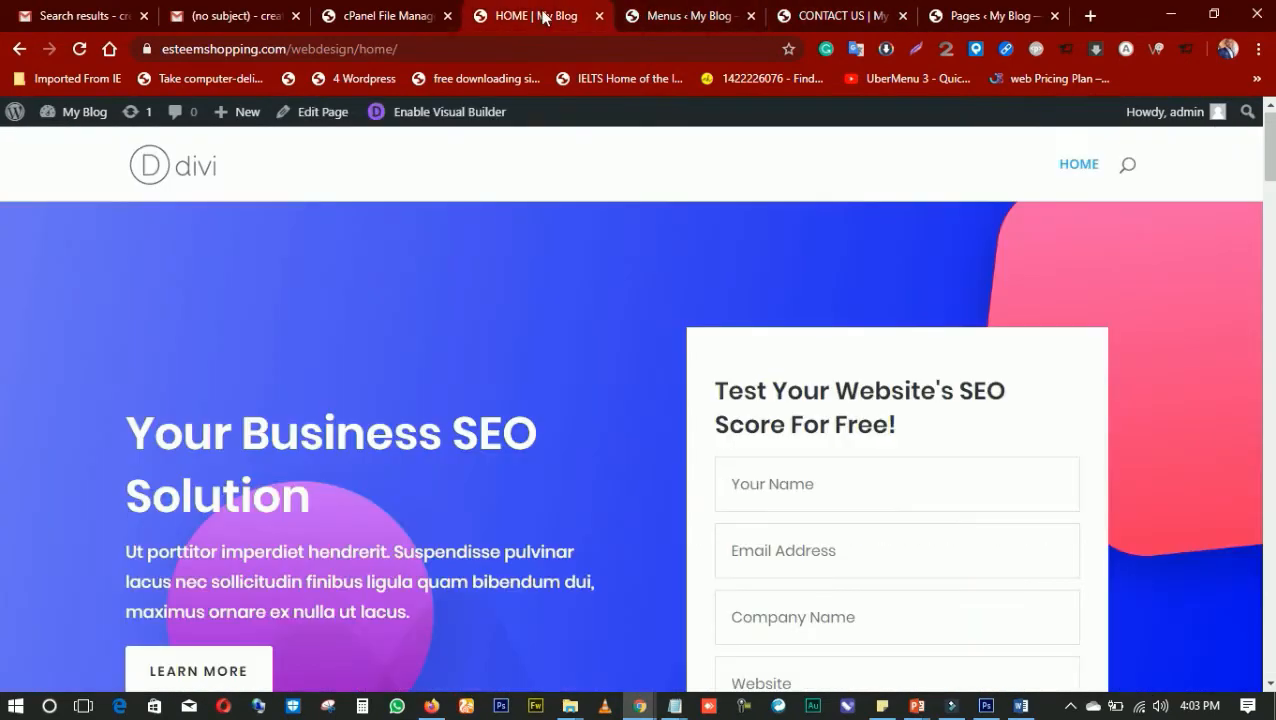
{"action": "left_click", "coordinate": [671, 16]}
{"action": "left_click", "coordinate": [826, 18]}
{"action": "left_click", "coordinate": [684, 16]}
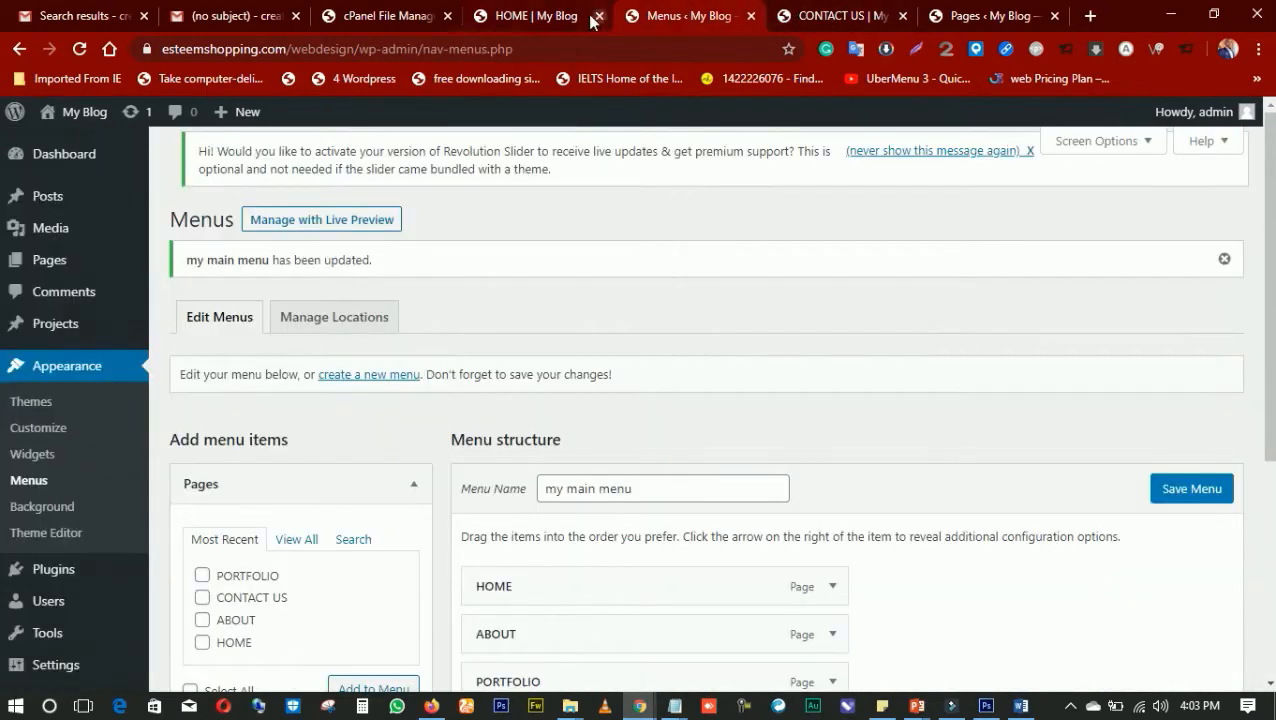
{"action": "left_click", "coordinate": [550, 18]}
{"action": "left_click", "coordinate": [645, 20]}
{"action": "left_click", "coordinate": [66, 158]}
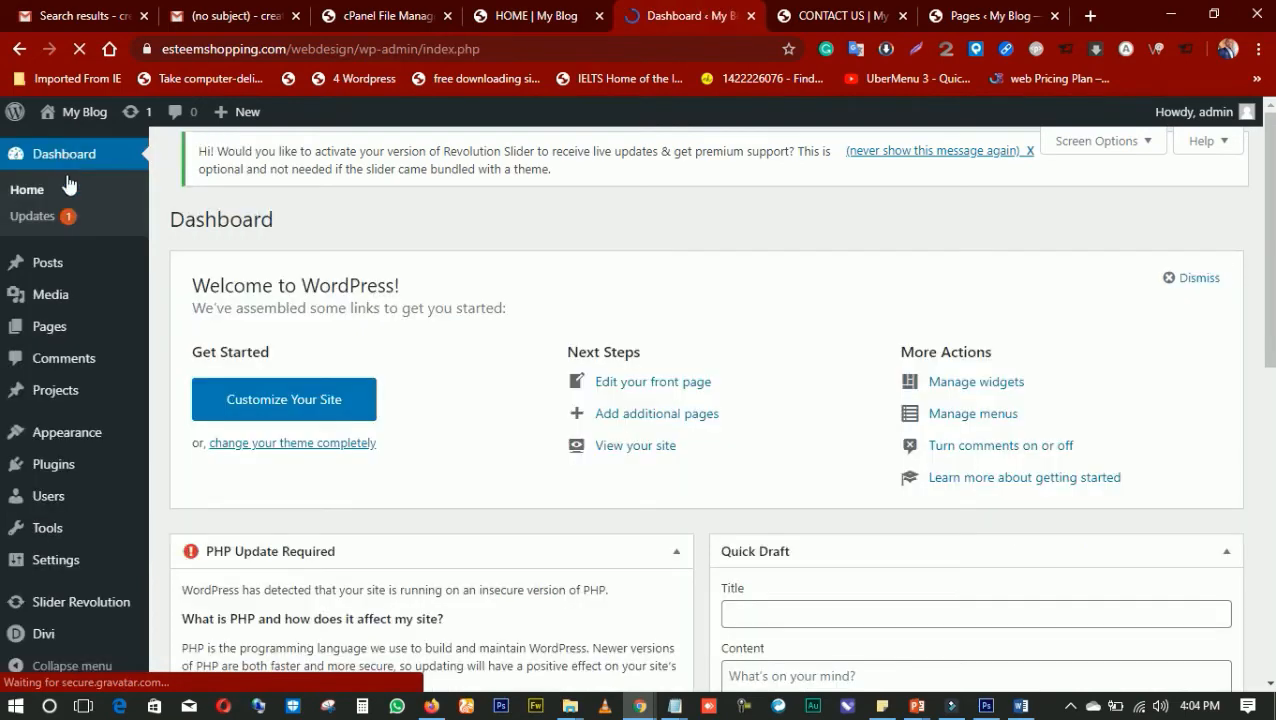
{"action": "scroll", "coordinate": [74, 390], "scroll_direction": "down", "scroll_amount": 4}
{"action": "scroll", "coordinate": [86, 290], "scroll_direction": "up", "scroll_amount": 3}
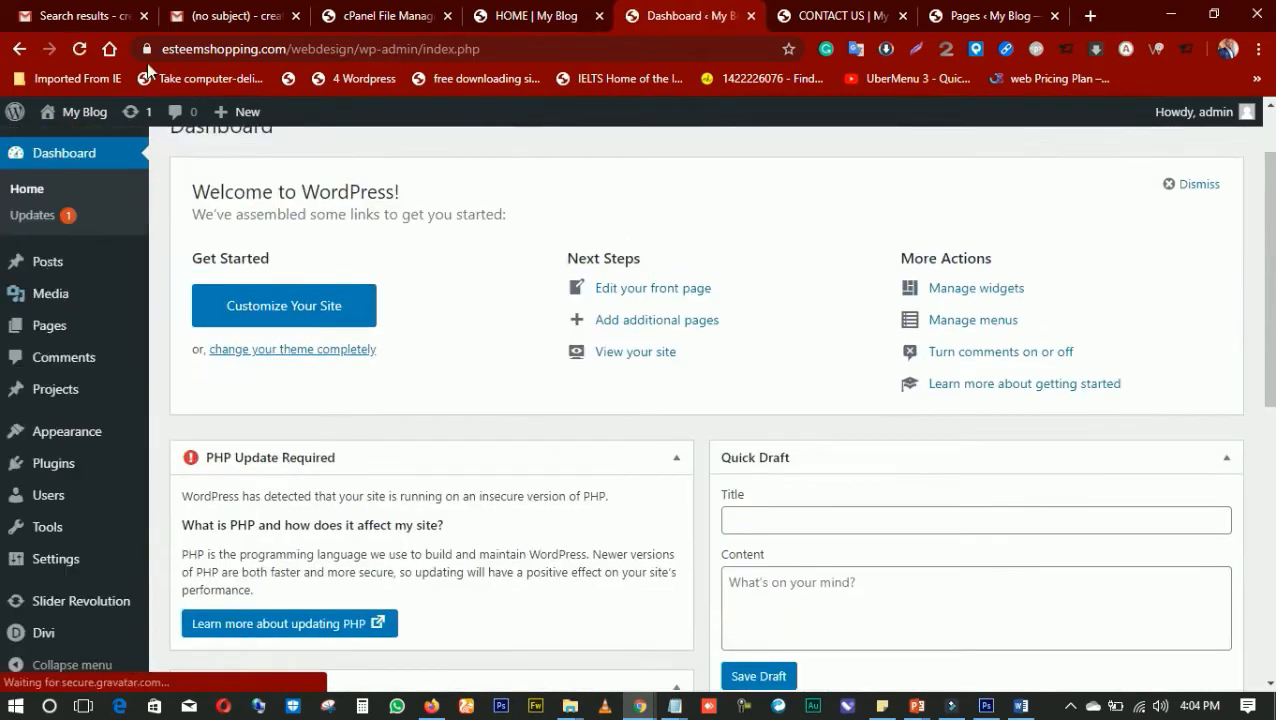
Open the theme customizer for the active Divi theme and look over its settings and site preview
{"action": "mouse_move", "coordinate": [40, 440]}
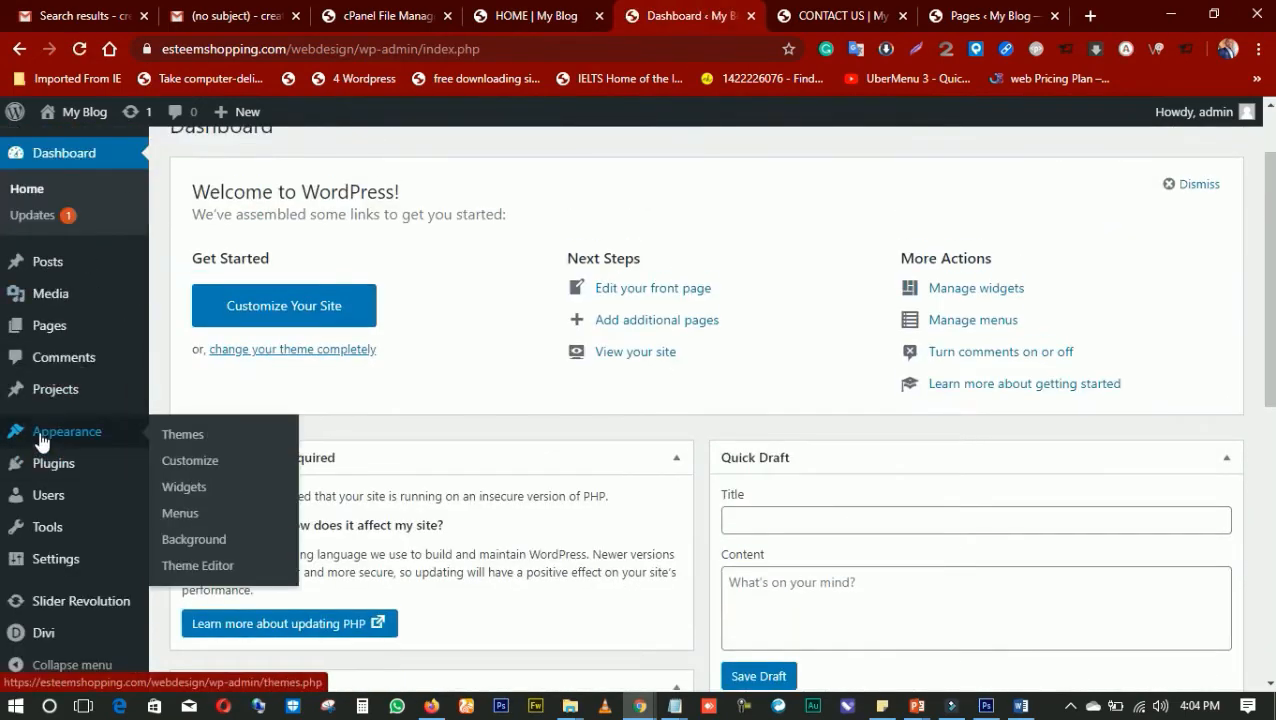
{"action": "left_click", "coordinate": [192, 461]}
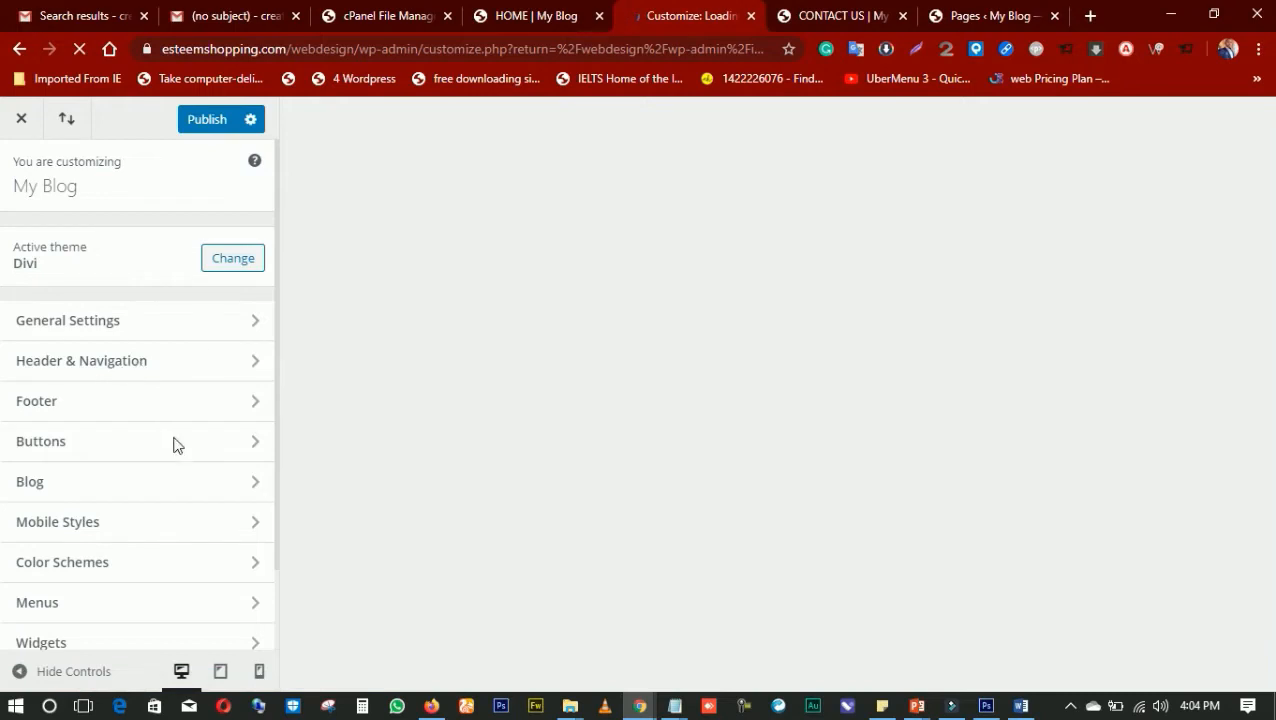
{"action": "scroll", "coordinate": [145, 390], "scroll_direction": "down", "scroll_amount": 2}
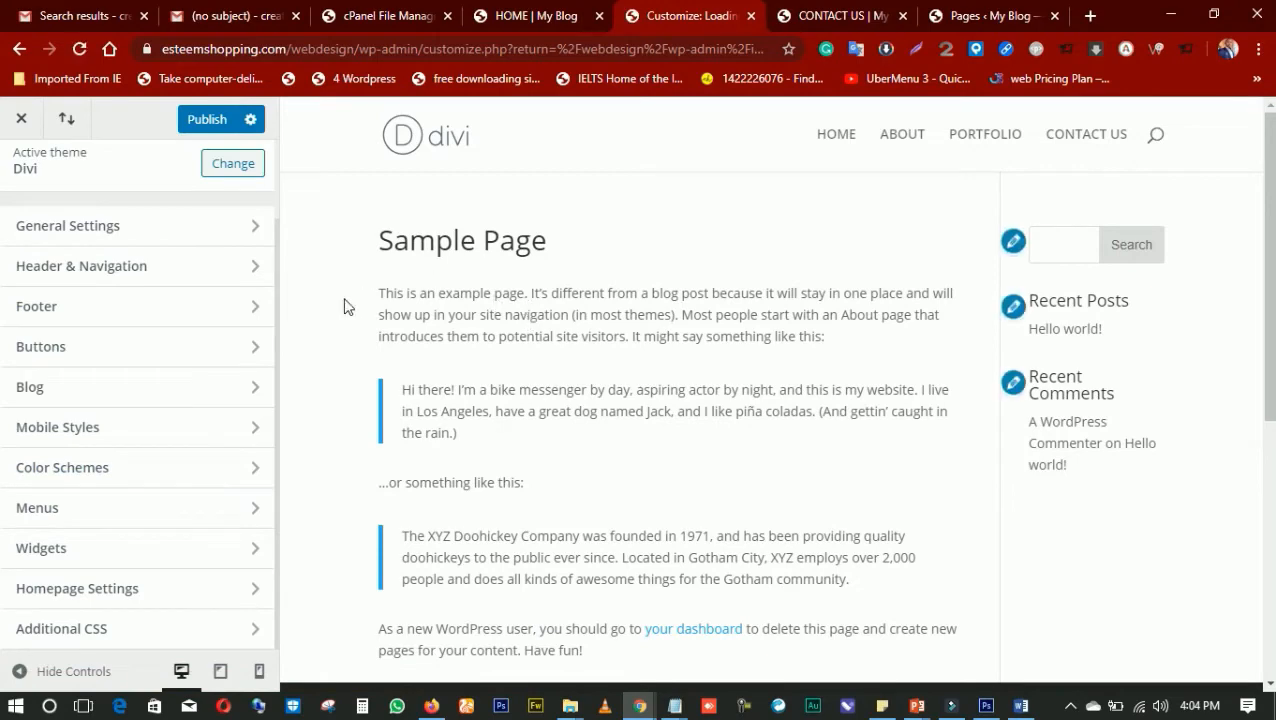
{"action": "scroll", "coordinate": [421, 328], "scroll_direction": "down", "scroll_amount": 2}
{"action": "scroll", "coordinate": [421, 328], "scroll_direction": "up", "scroll_amount": 2}
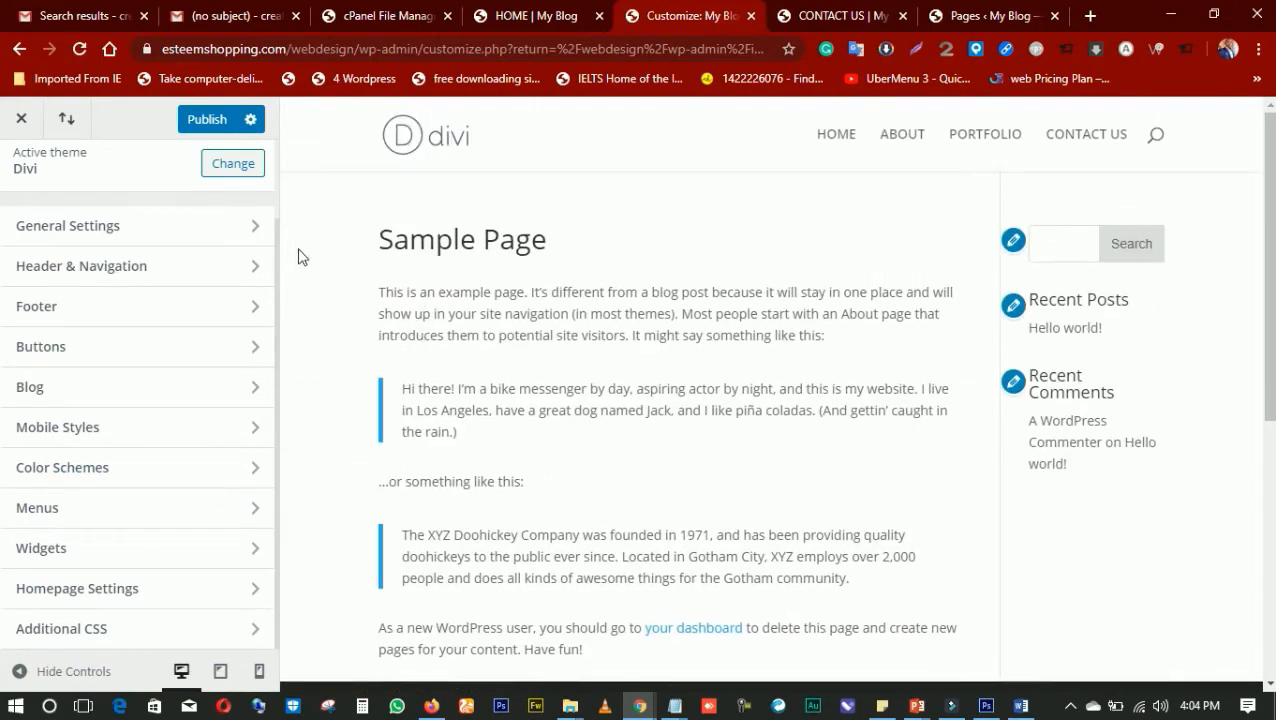
Load the HOME page in the customizer preview and look over its sections
{"action": "left_click", "coordinate": [855, 137]}
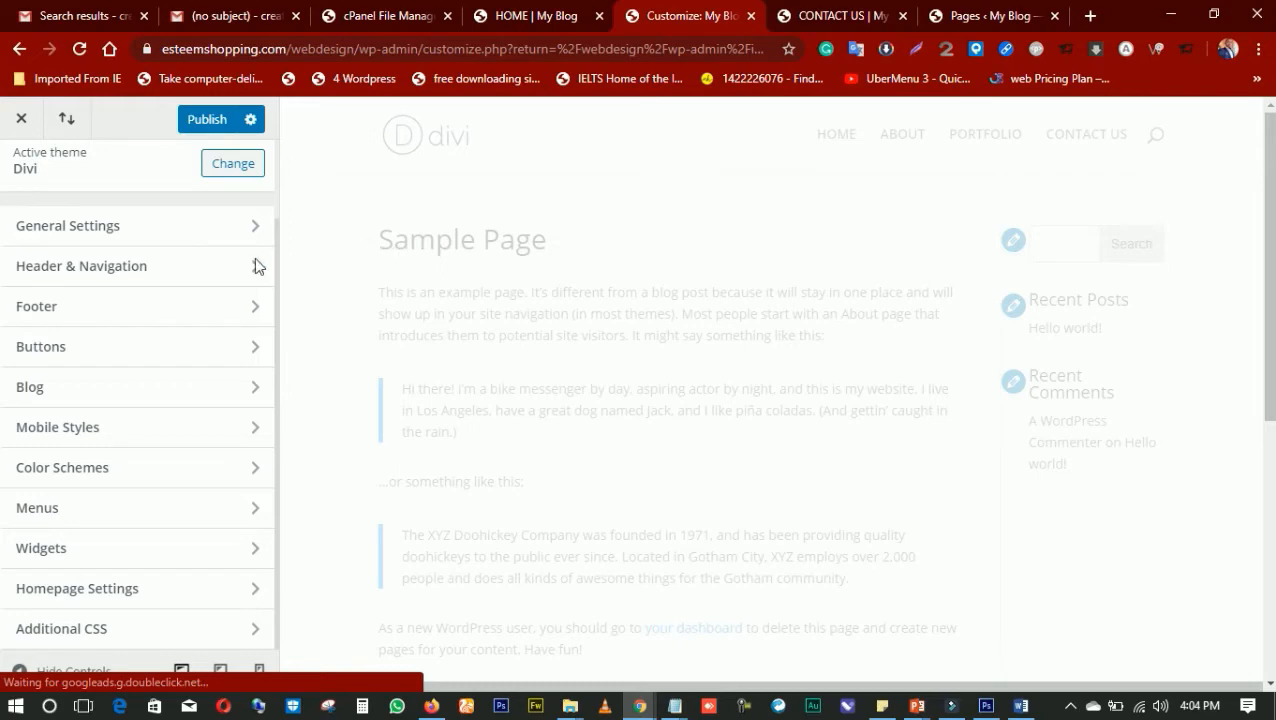
{"action": "scroll", "coordinate": [540, 276], "scroll_direction": "down", "scroll_amount": 5}
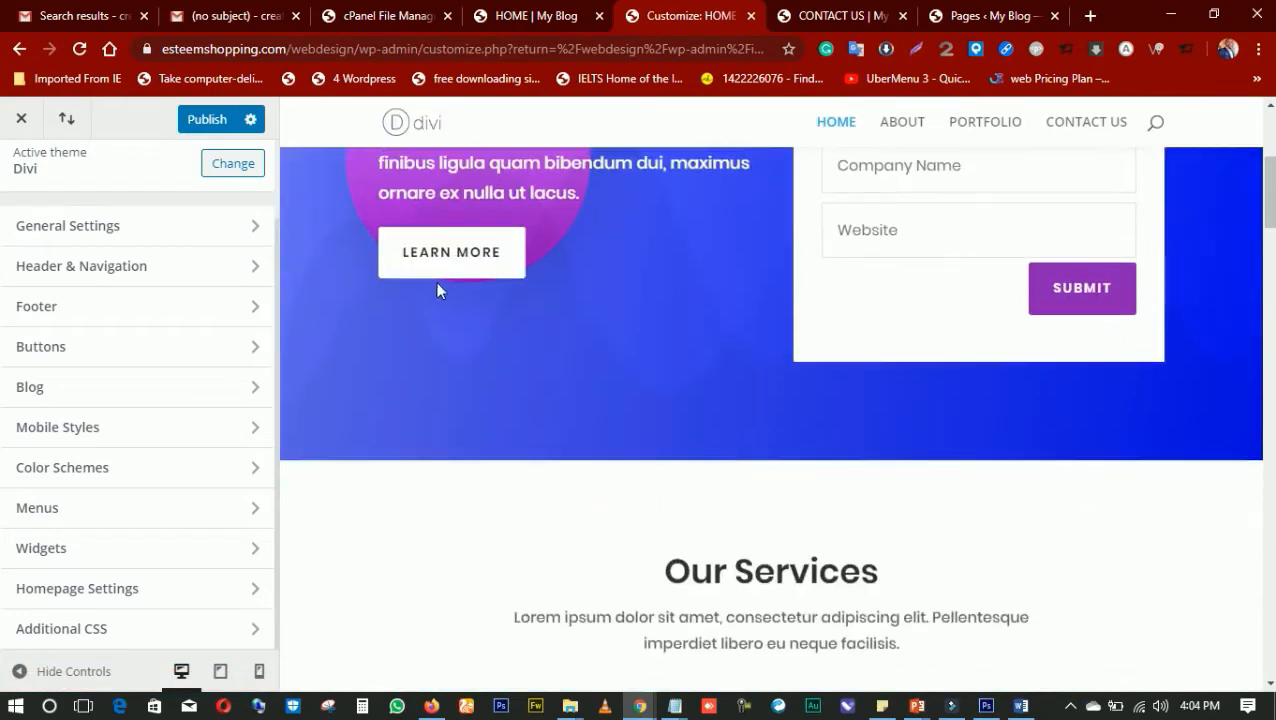
{"action": "scroll", "coordinate": [437, 290], "scroll_direction": "up", "scroll_amount": 5}
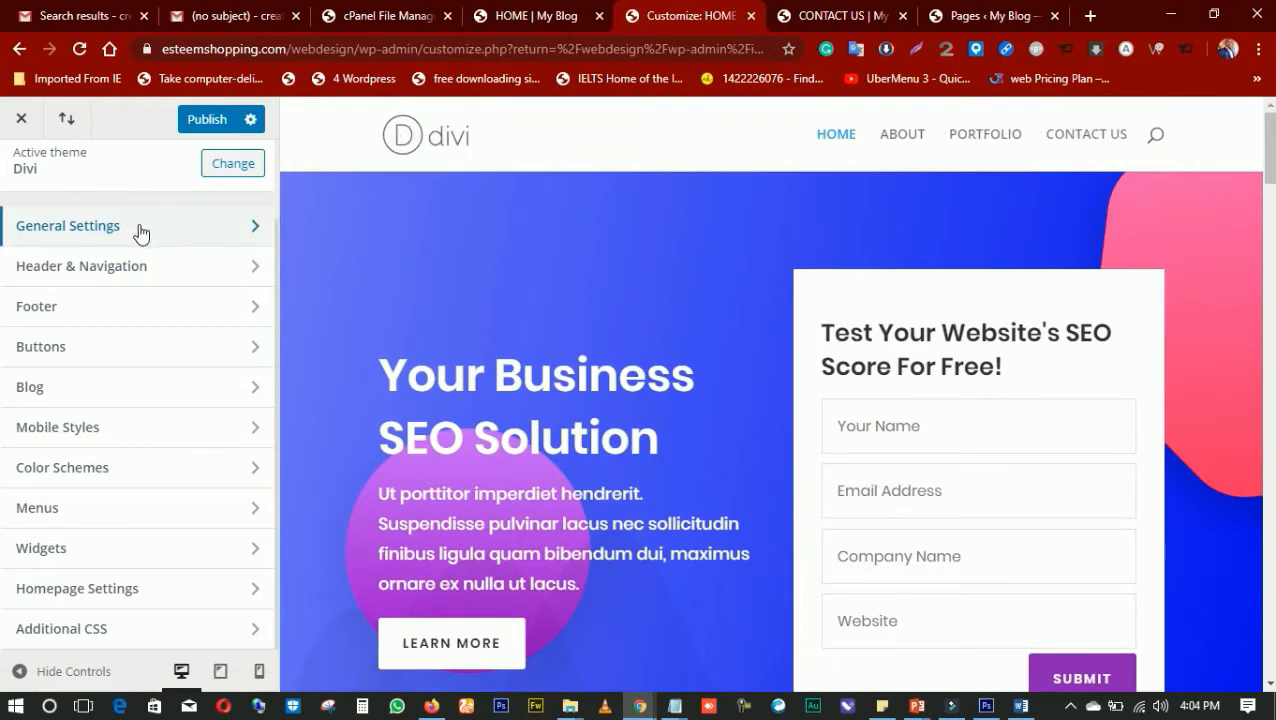
Open jumia.com in a new browser tab
{"action": "left_click", "coordinate": [1090, 16]}
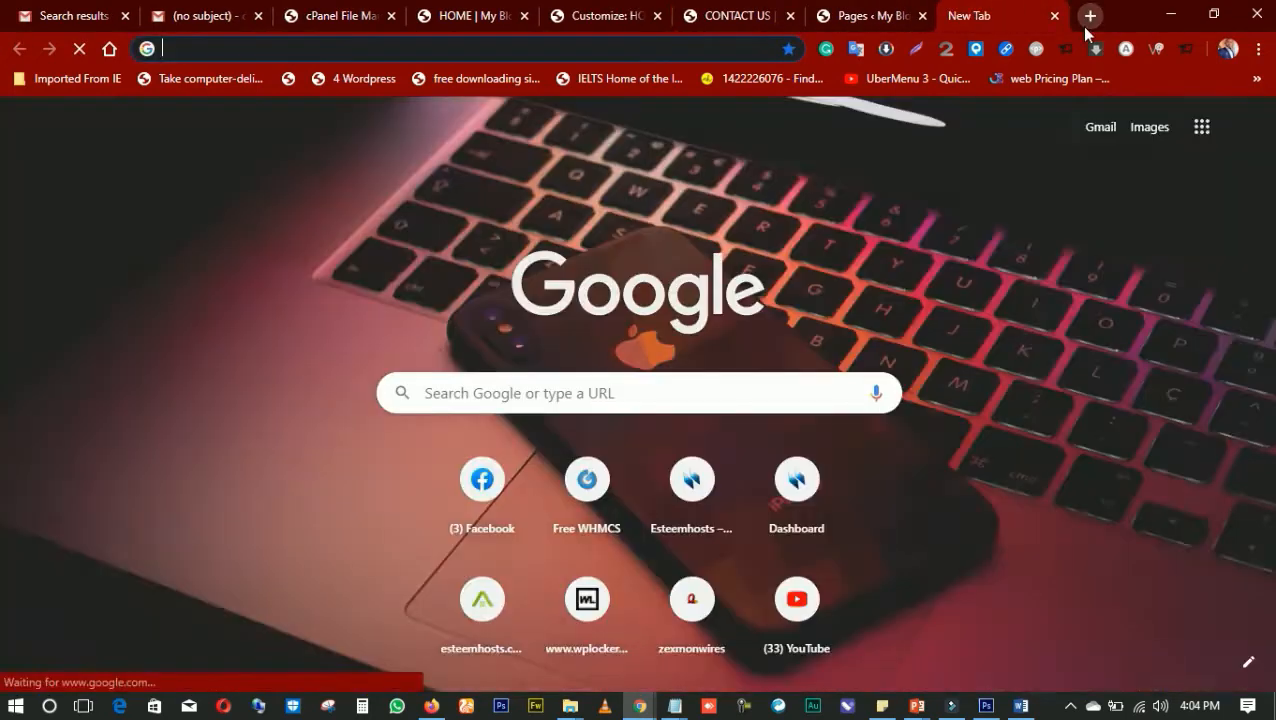
{"action": "type", "text": "JUmia.com"}
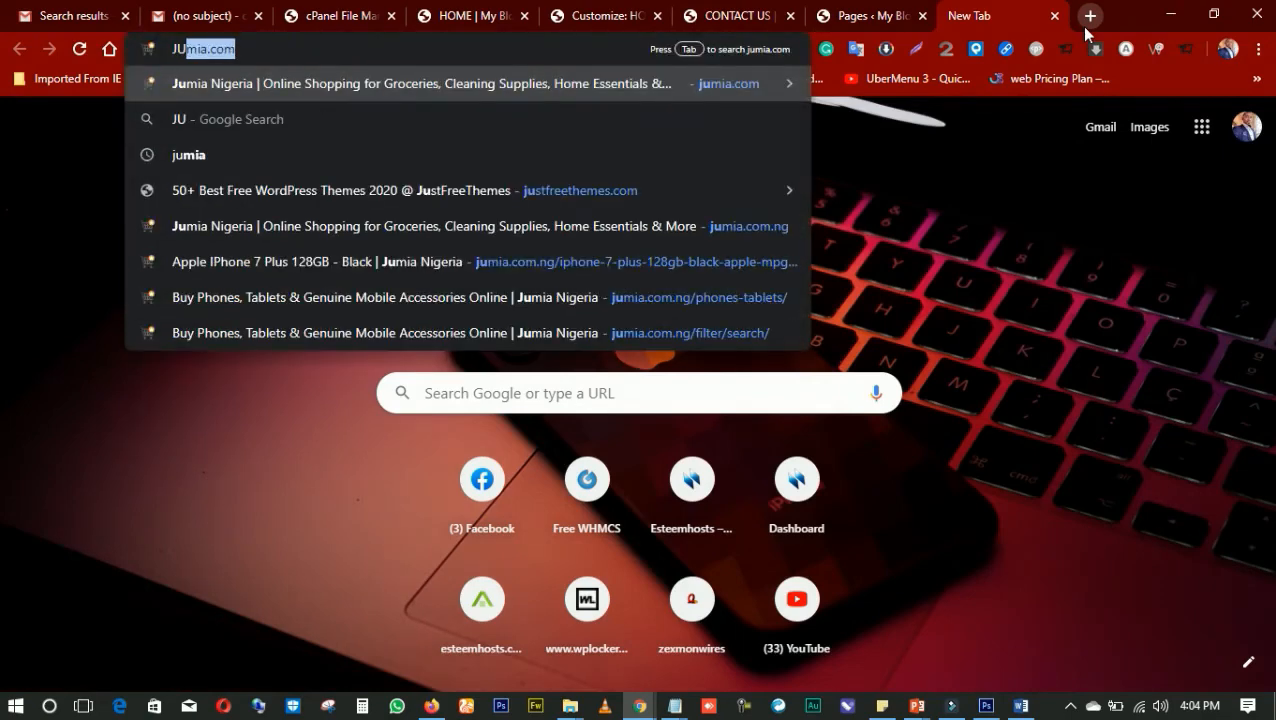
{"action": "key", "text": "Right"}
{"action": "key", "text": "Return"}
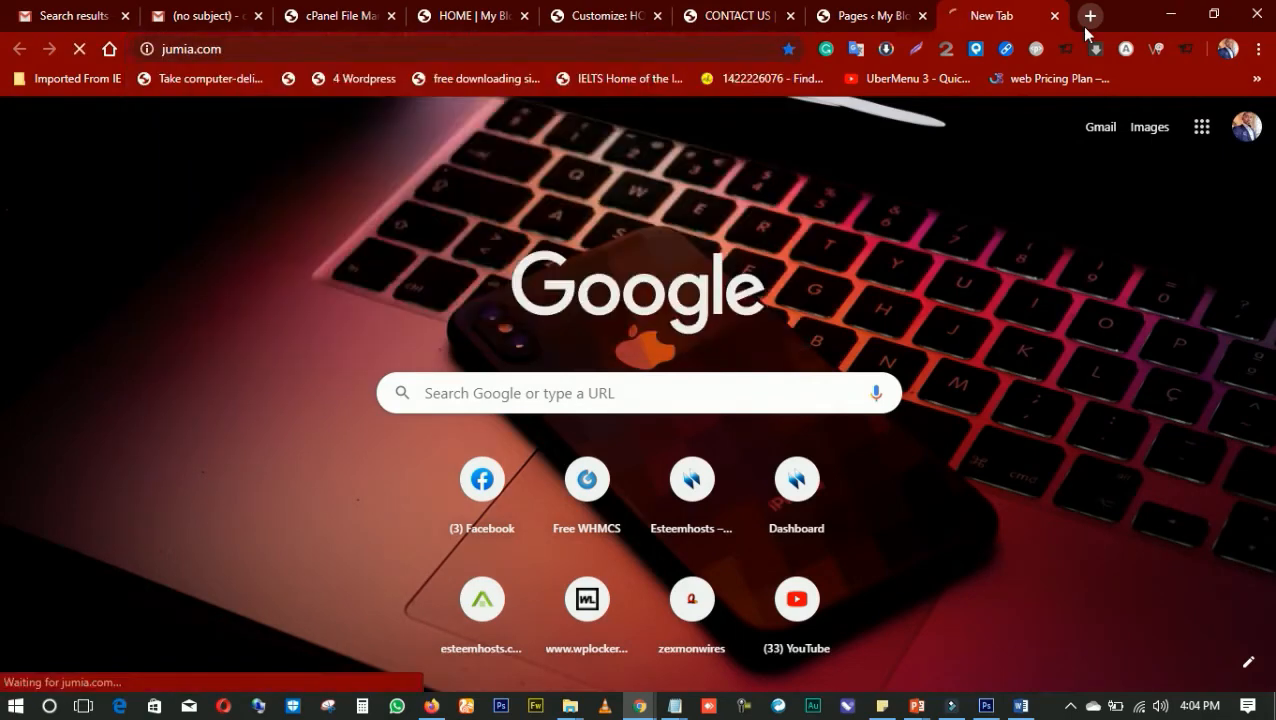
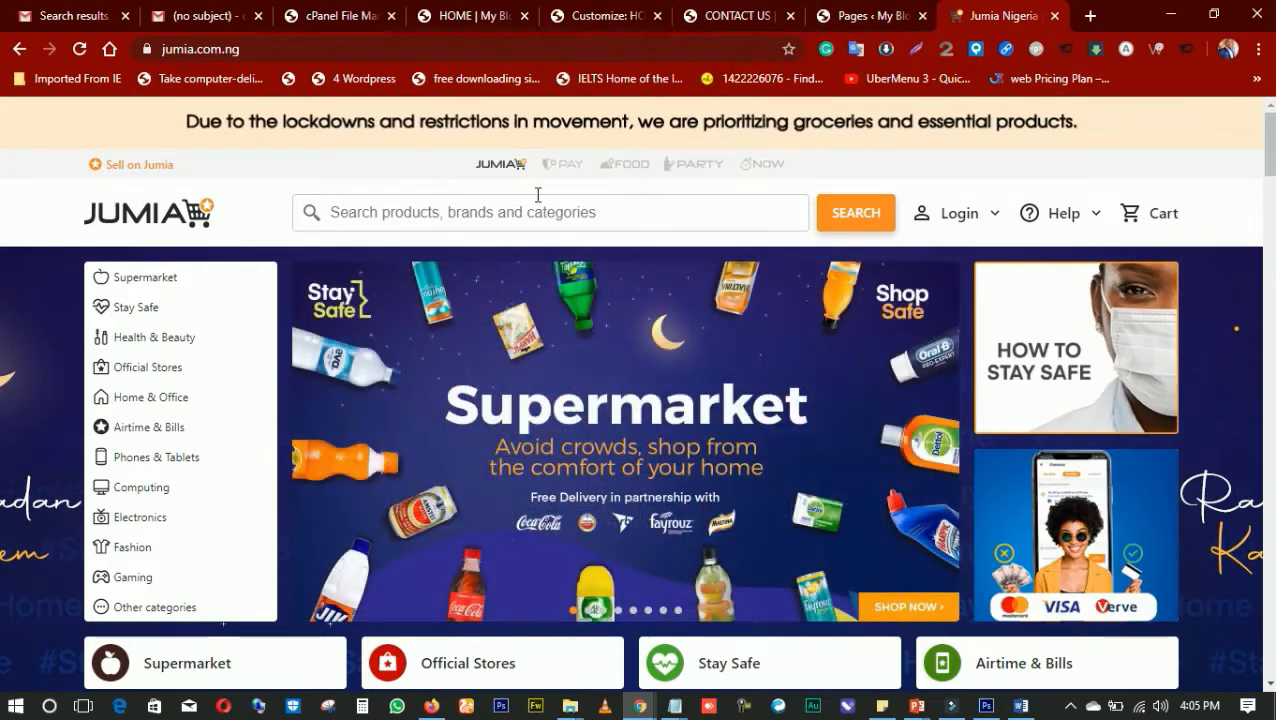
Return to the theme customizer and open the Site Identity section of the General Settings
{"action": "left_click", "coordinate": [604, 20]}
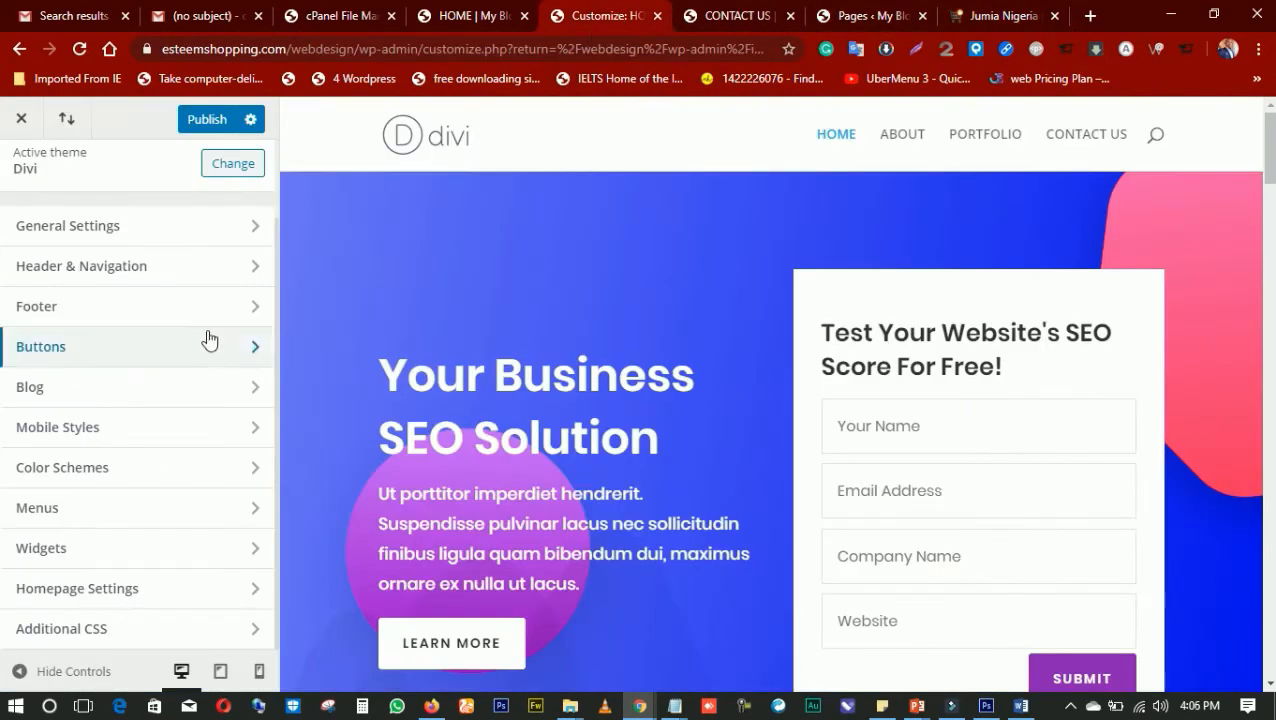
{"action": "left_click", "coordinate": [86, 241]}
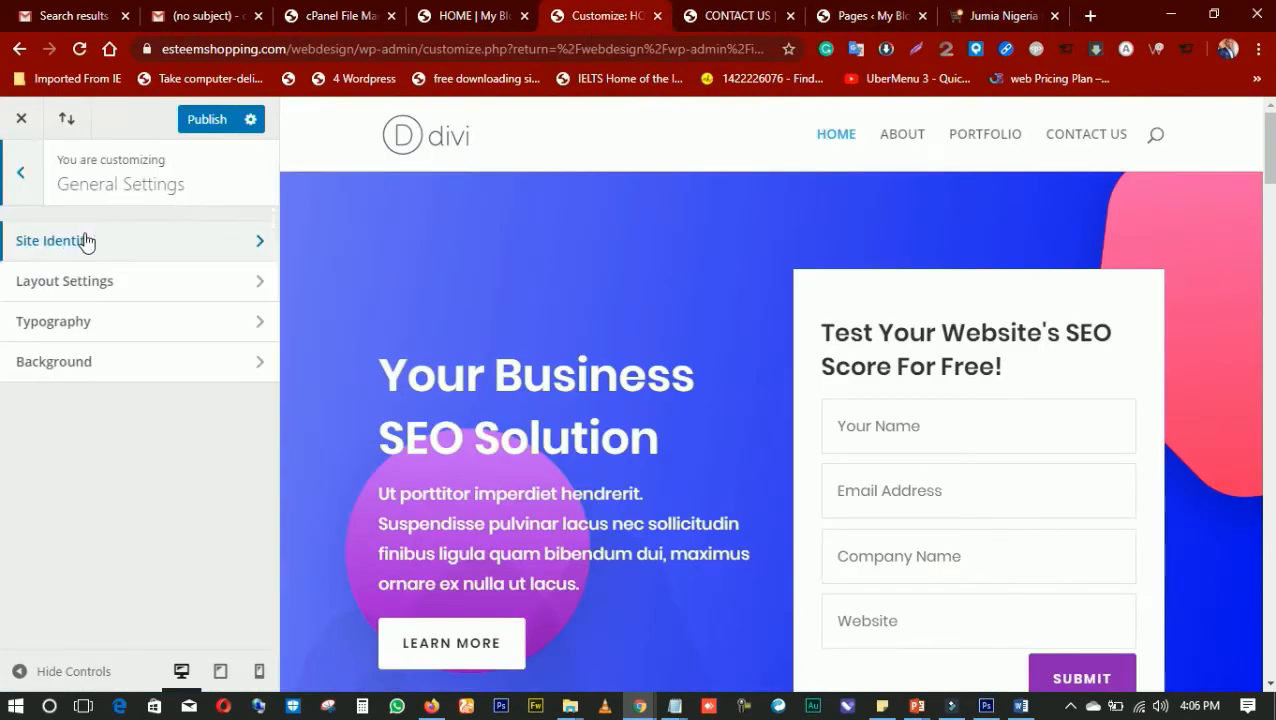
{"action": "left_click", "coordinate": [130, 249]}
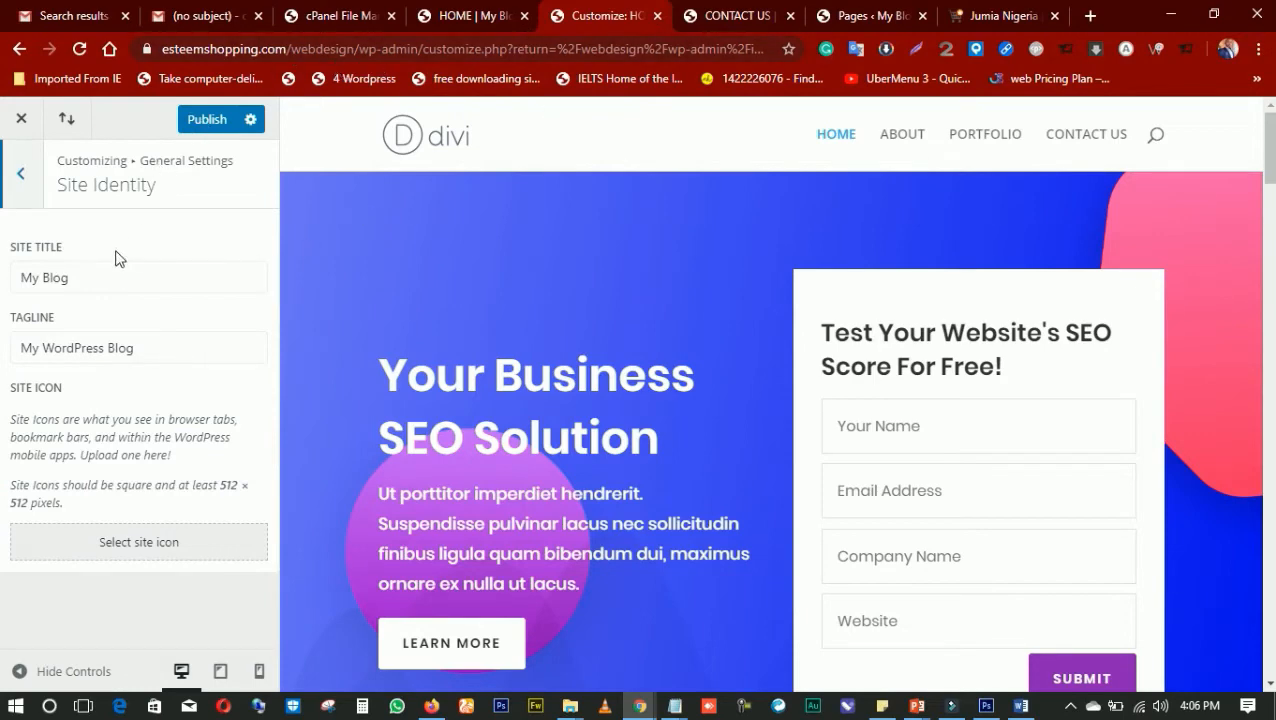
Restore the browser window from its maximized size and reposition it so that it fits on the screen
{"action": "left_click", "coordinate": [1213, 14]}
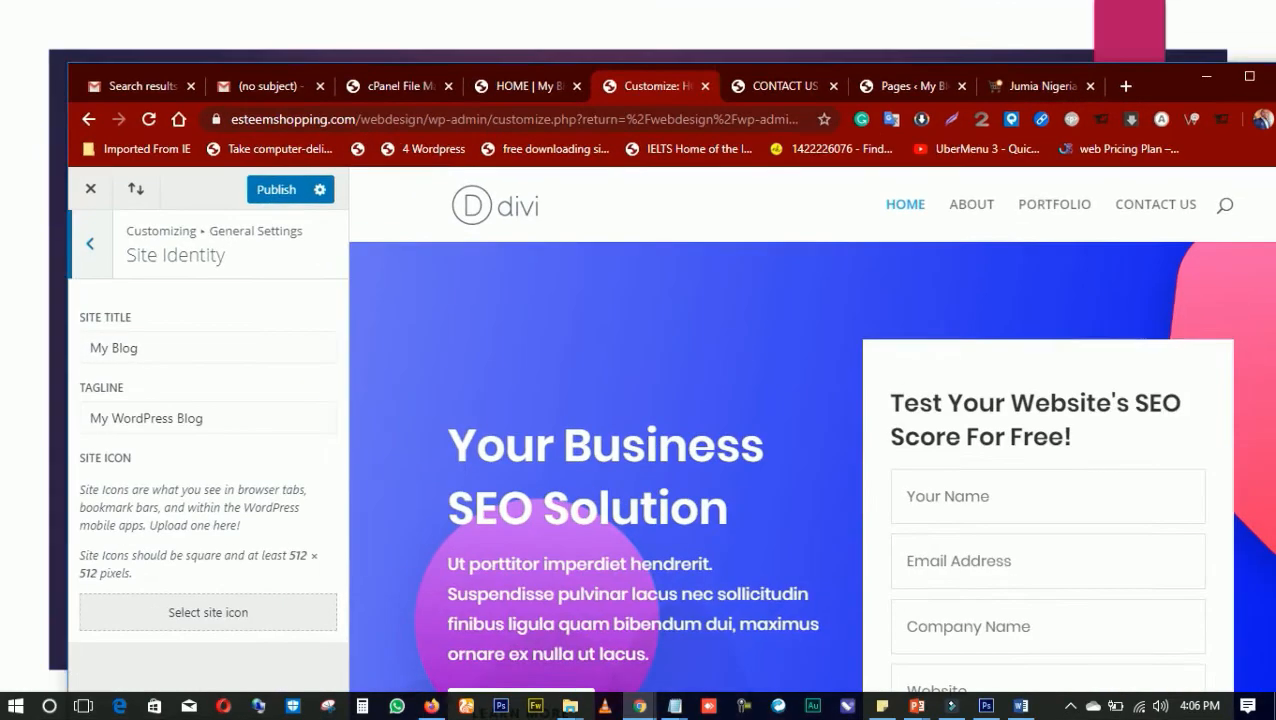
{"action": "left_click_drag", "start_coordinate": [68, 334], "coordinate": [8, 308]}
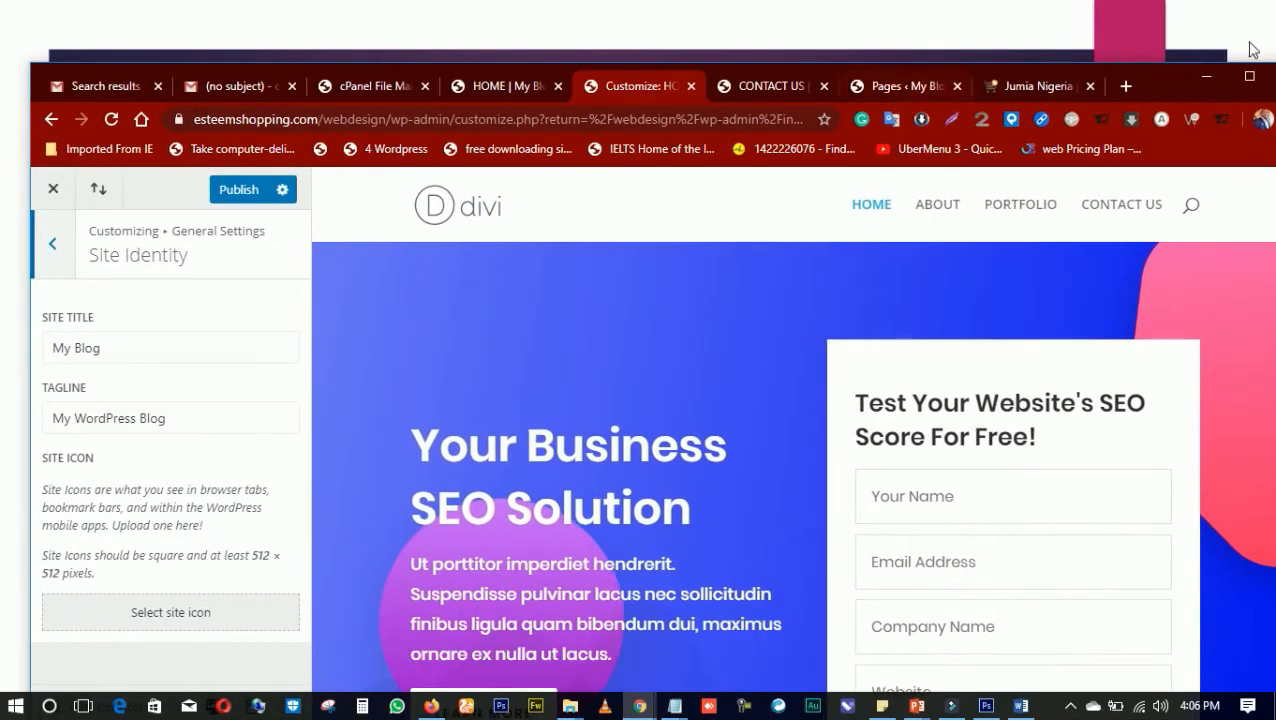
{"action": "left_click_drag", "start_coordinate": [1173, 64], "coordinate": [1173, 1]}
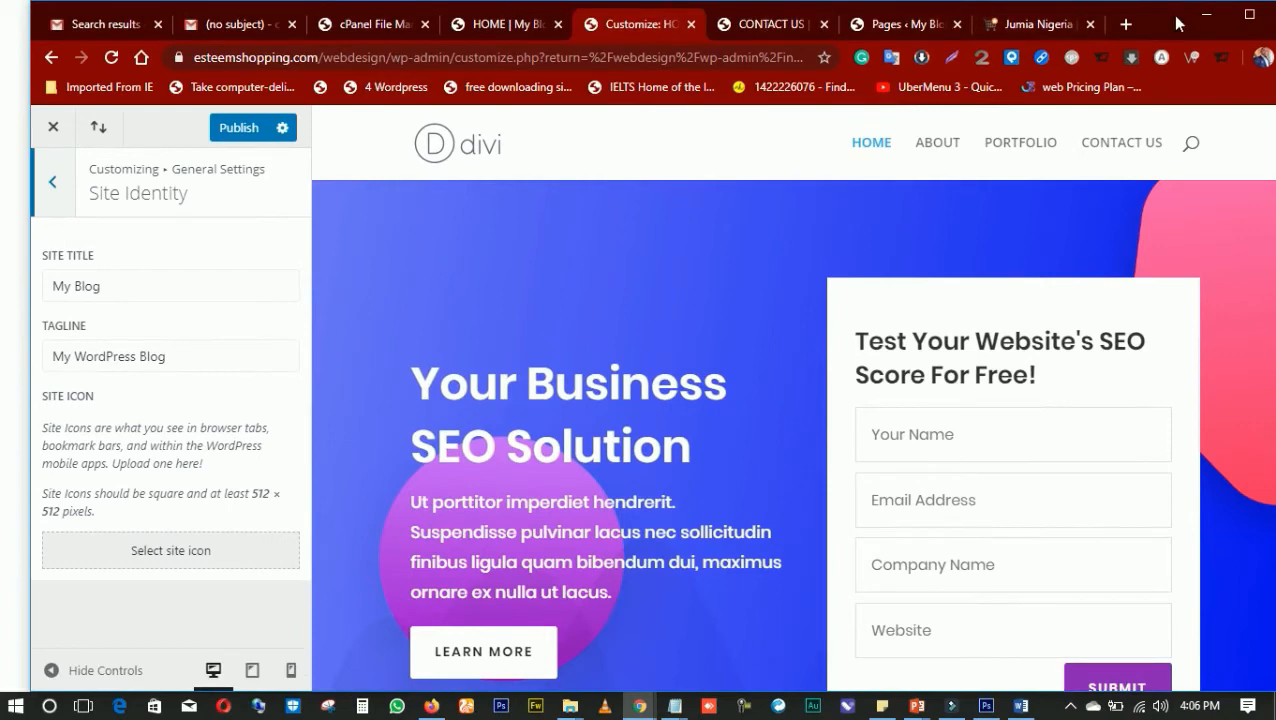
{"action": "left_click_drag", "start_coordinate": [1176, 16], "coordinate": [1148, 17]}
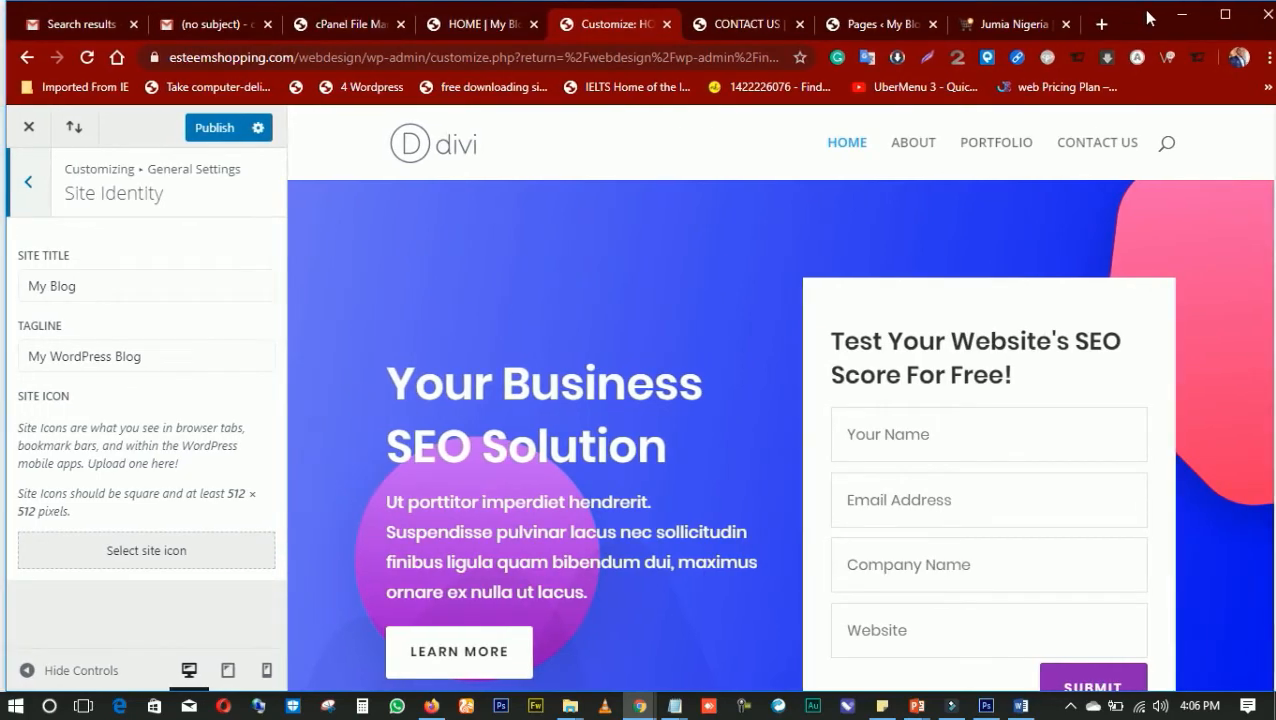
Replace the site title with Creativeminds, glancing at the Jumia site as an example
{"action": "left_click_drag", "start_coordinate": [82, 286], "coordinate": [18, 286]}
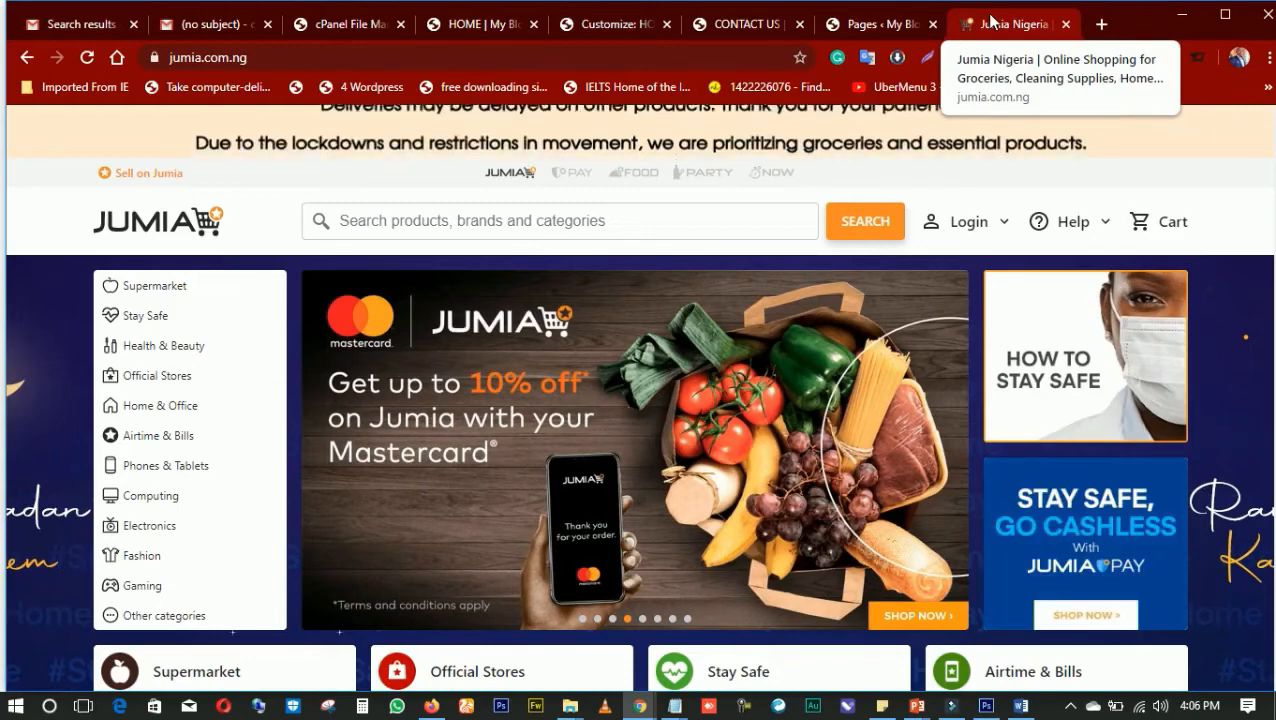
{"action": "left_click", "coordinate": [615, 24]}
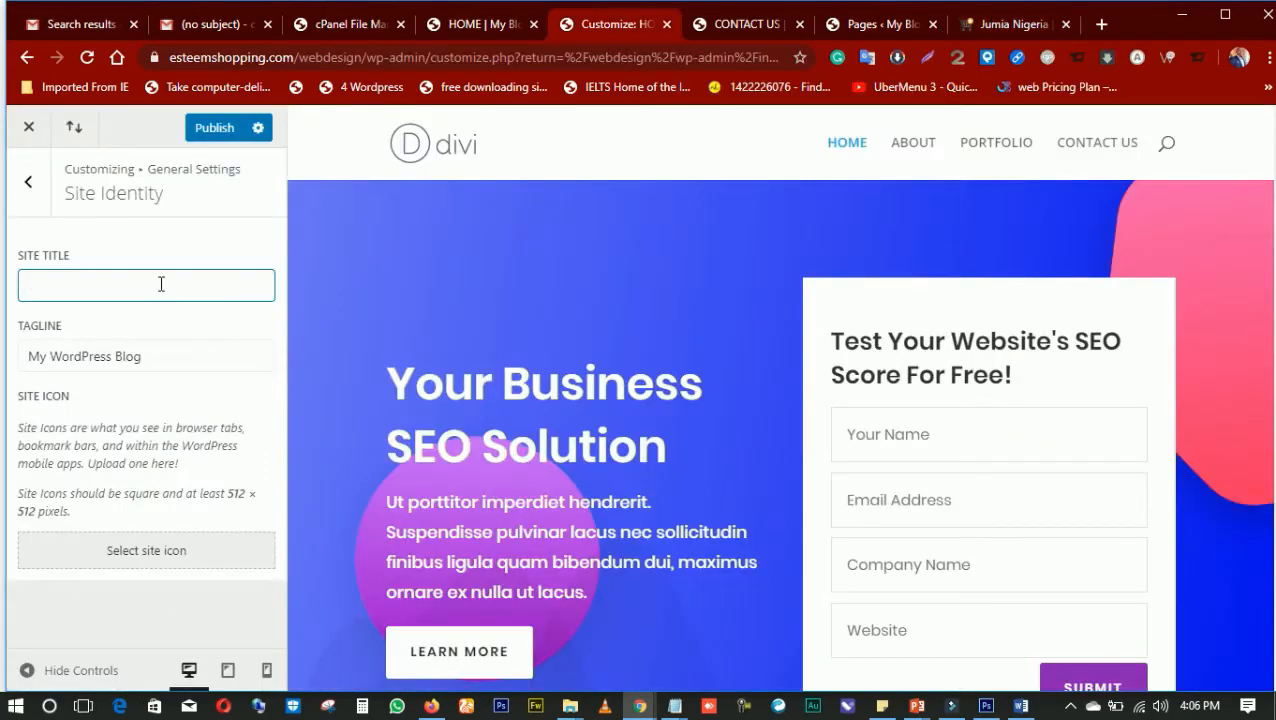
{"action": "type", "text": "Ce"}
{"action": "type", "text": "eative"}
{"action": "type", "text": "minds"}
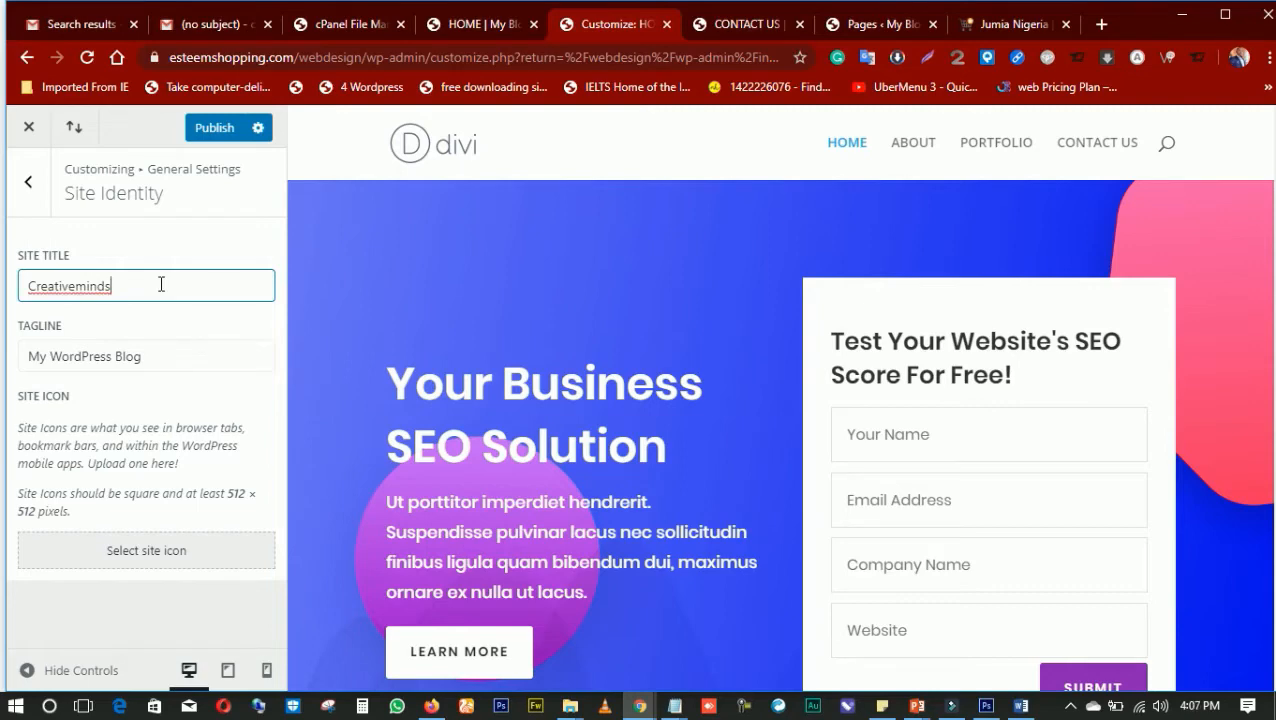
{"action": "type", "text": "p"}
{"action": "key", "text": "BackSpace"}
{"action": "left_click", "coordinate": [194, 246]}
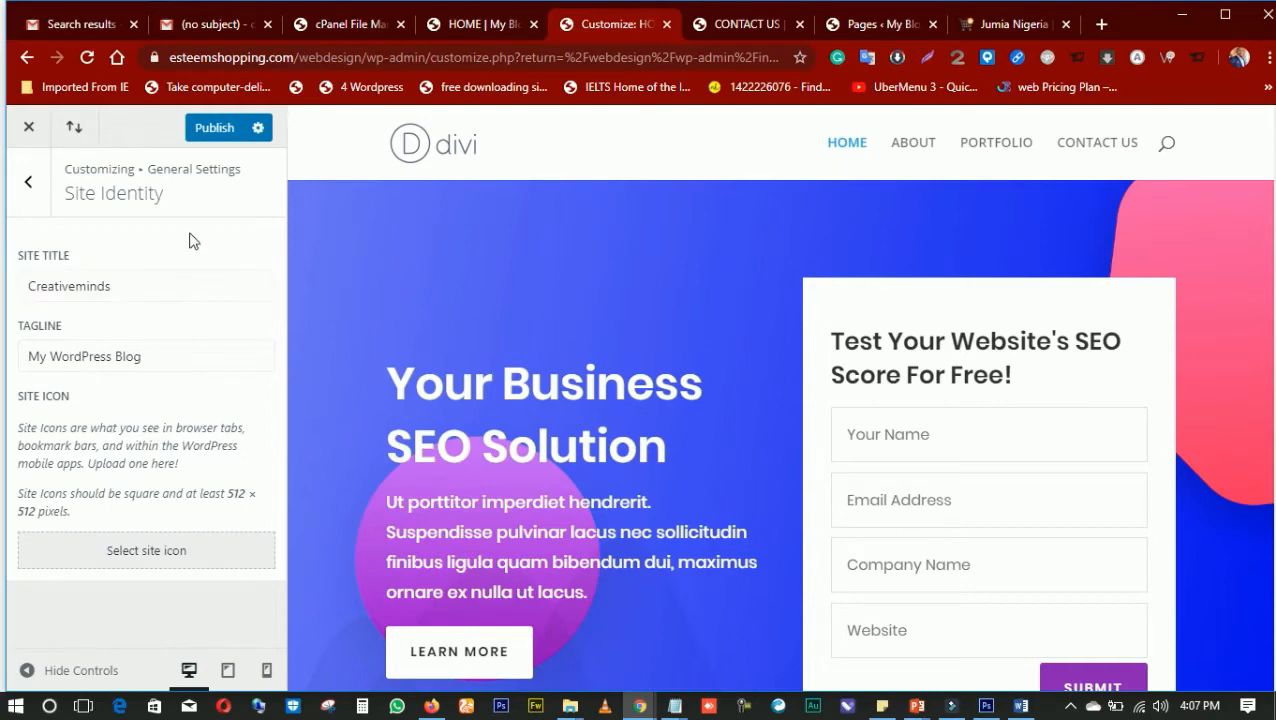
Replace the tagline with "Web Development, Digital marketing, Graphic Design, SEO"
{"action": "left_click_drag", "start_coordinate": [142, 358], "coordinate": [30, 357]}
{"action": "key", "text": "BackSpace"}
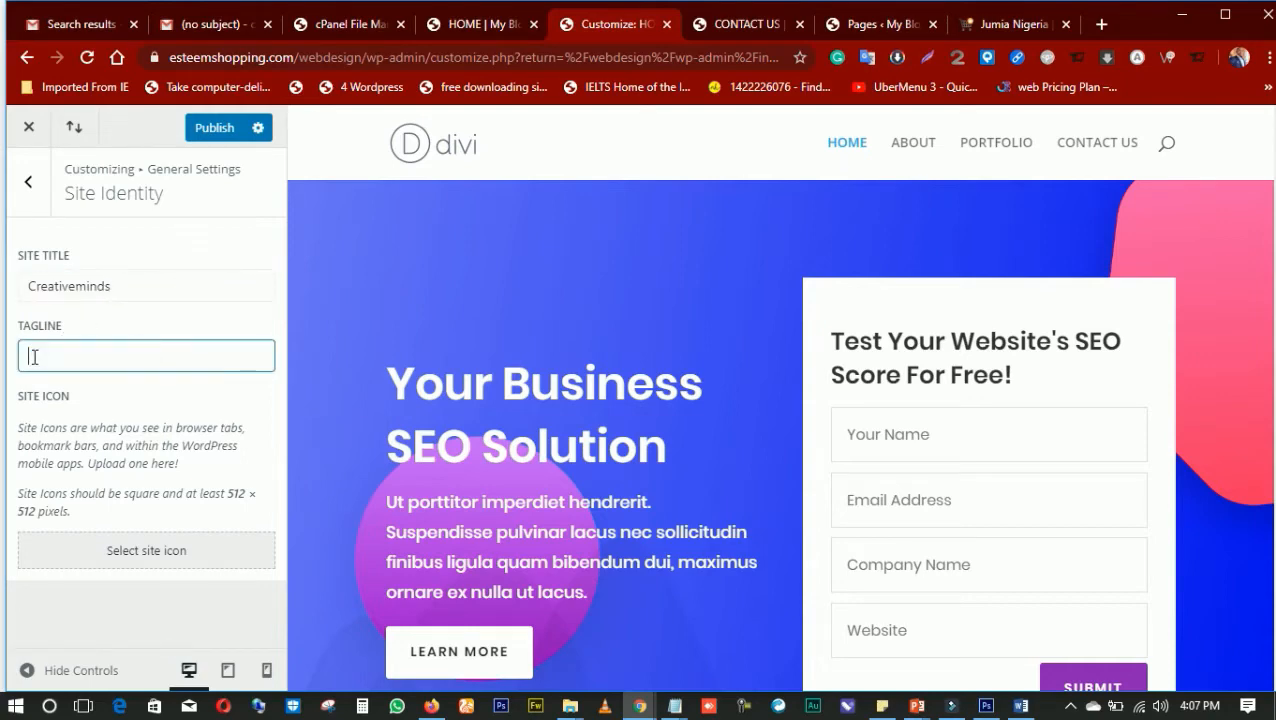
{"action": "type", "text": "We"}
{"action": "type", "text": "W"}
{"action": "type", "text": "Develo"}
{"action": "type", "text": "pment"}
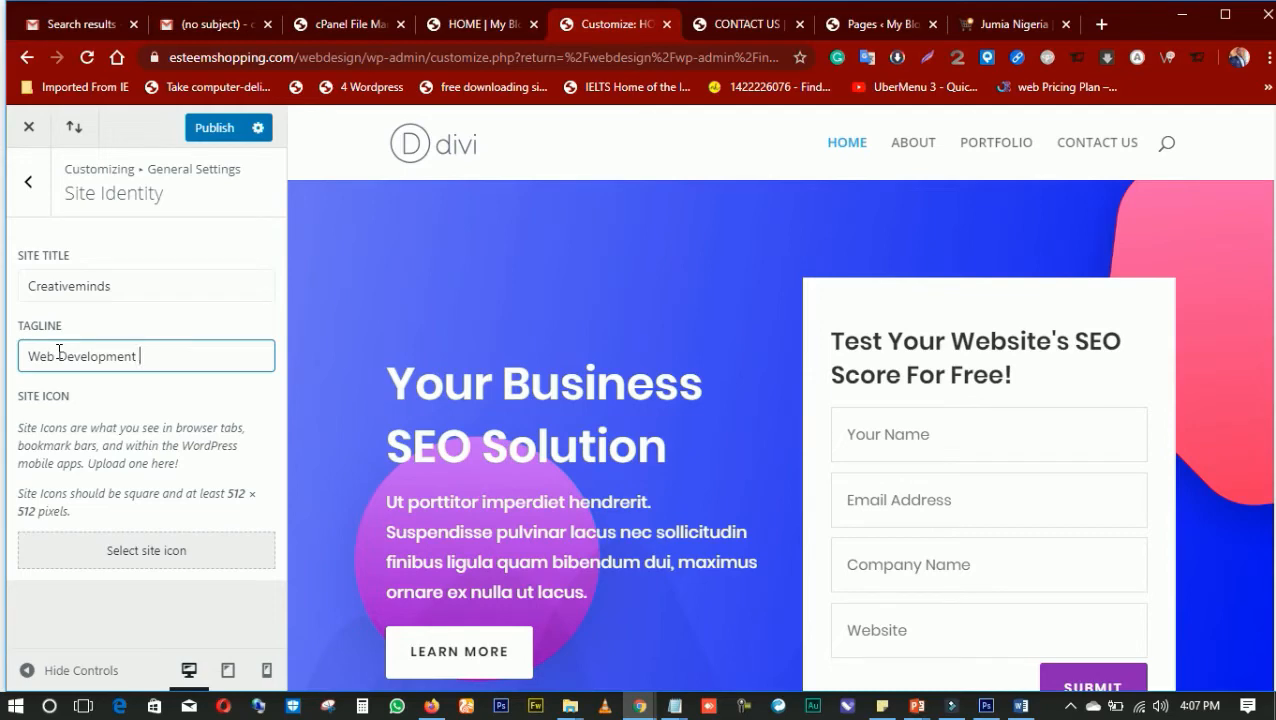
{"action": "type", "text": "t, Digital marketing"}
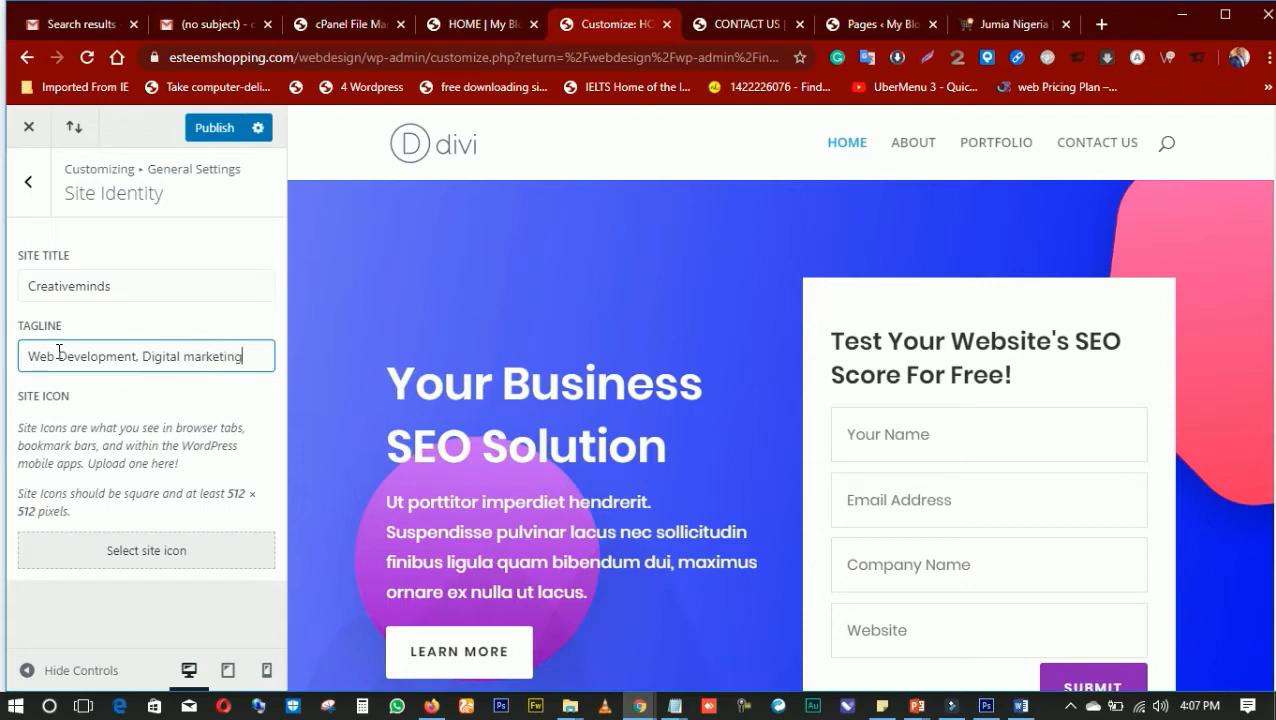
{"action": "type", "text": ", "}
{"action": "type", "text": "Grap"}
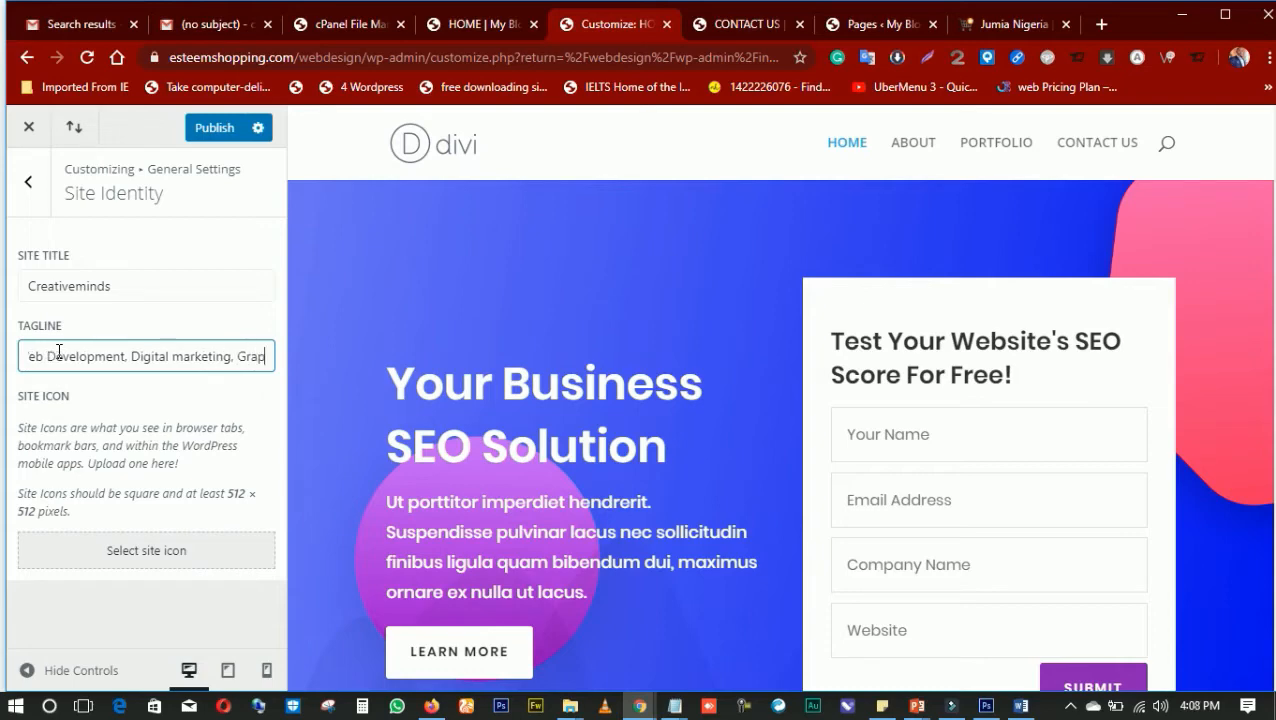
{"action": "type", "text": "hic Desin"}
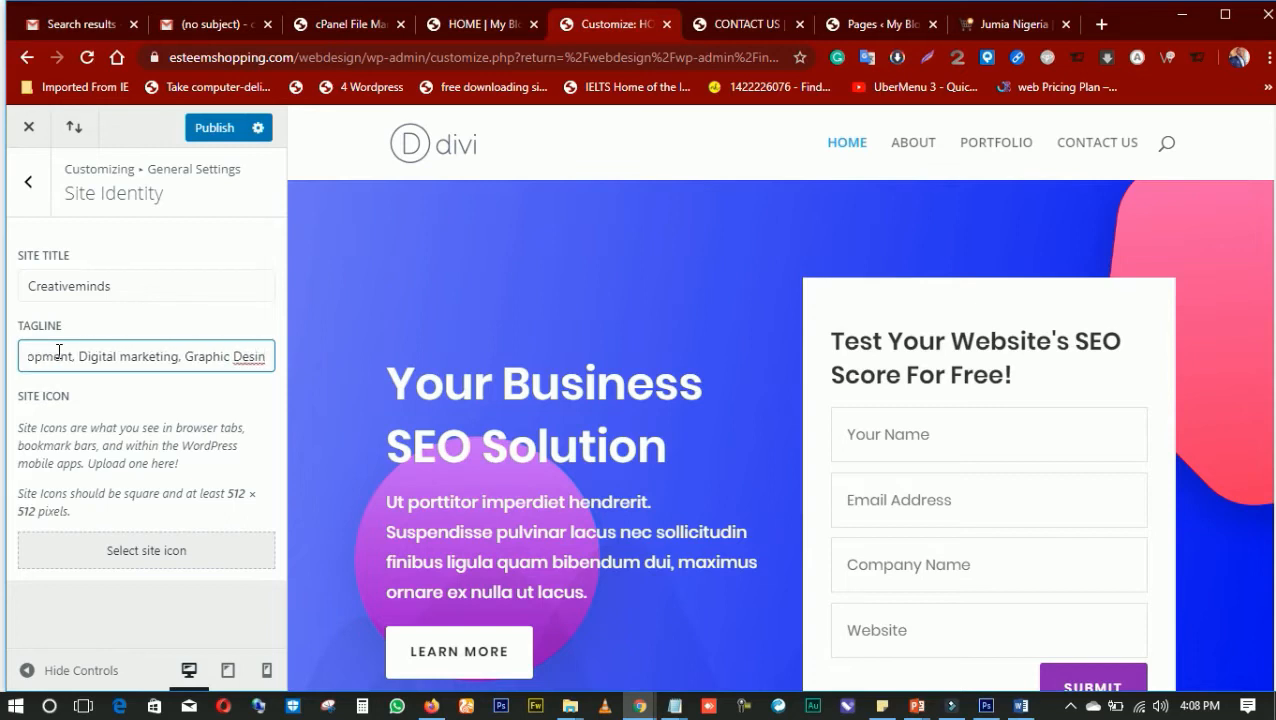
{"action": "key", "text": "BackSpace"}
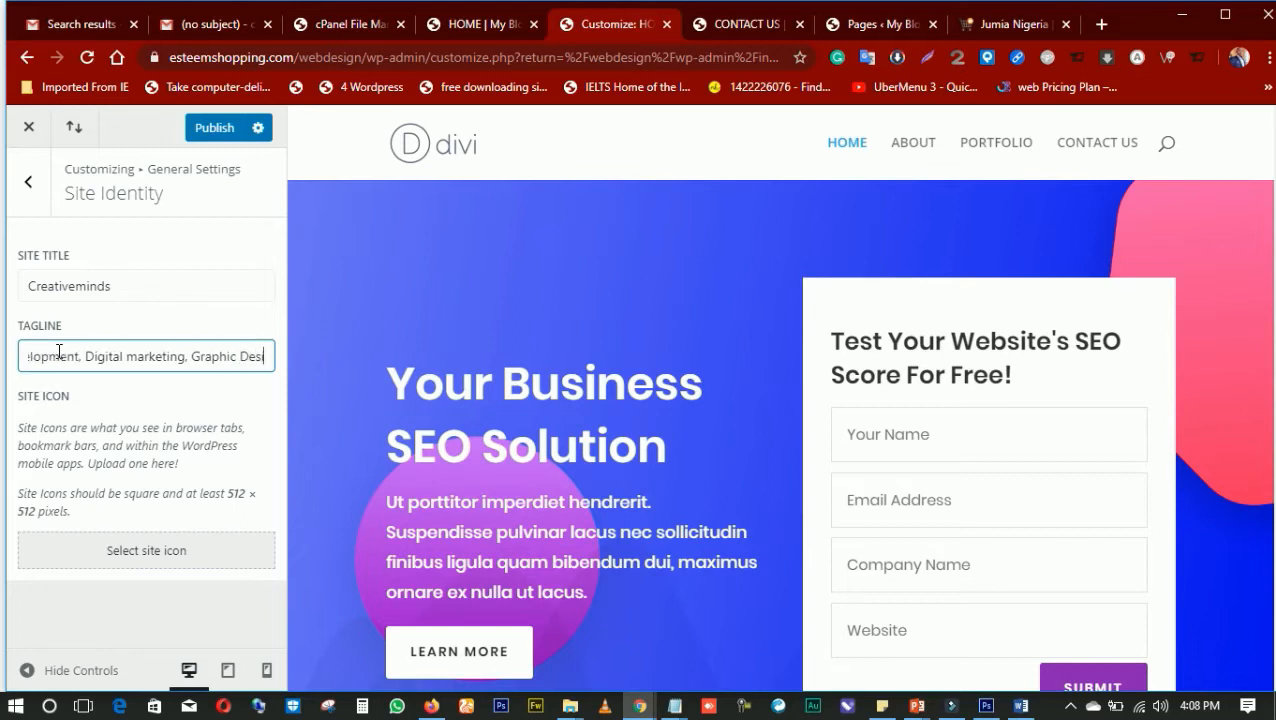
{"action": "type", "text": "gn, "}
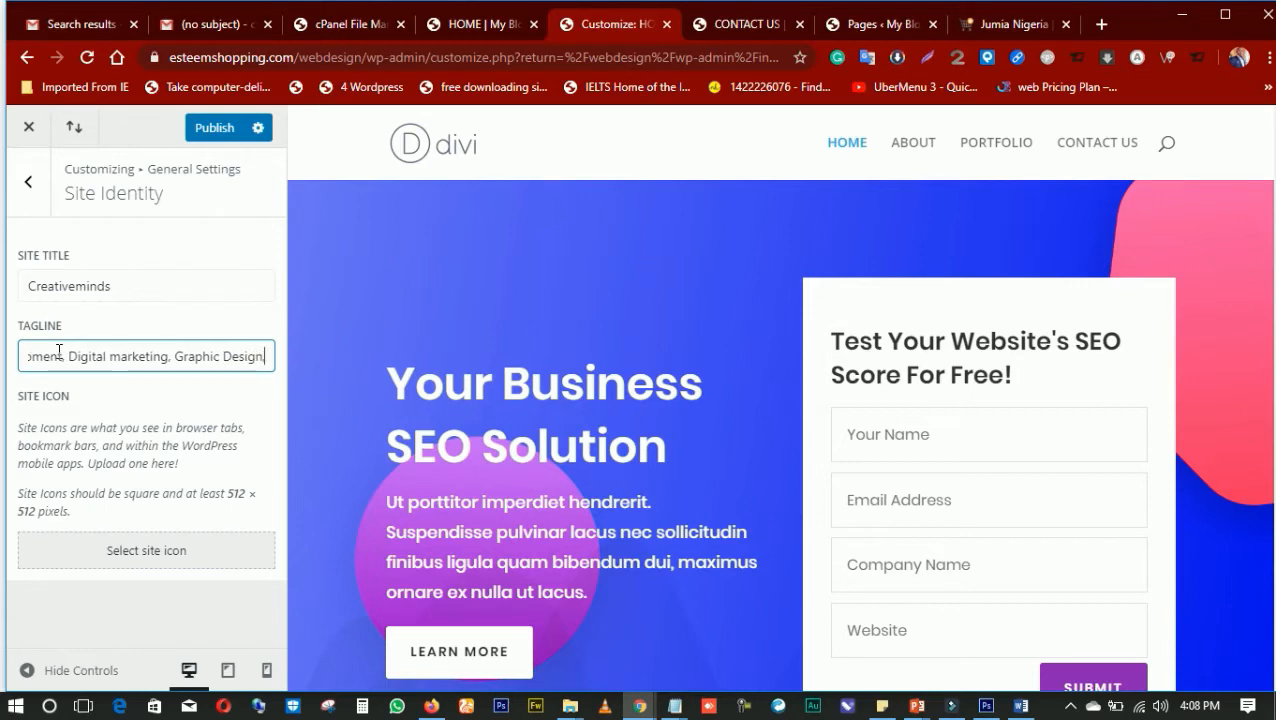
{"action": "type", "text": "S"}
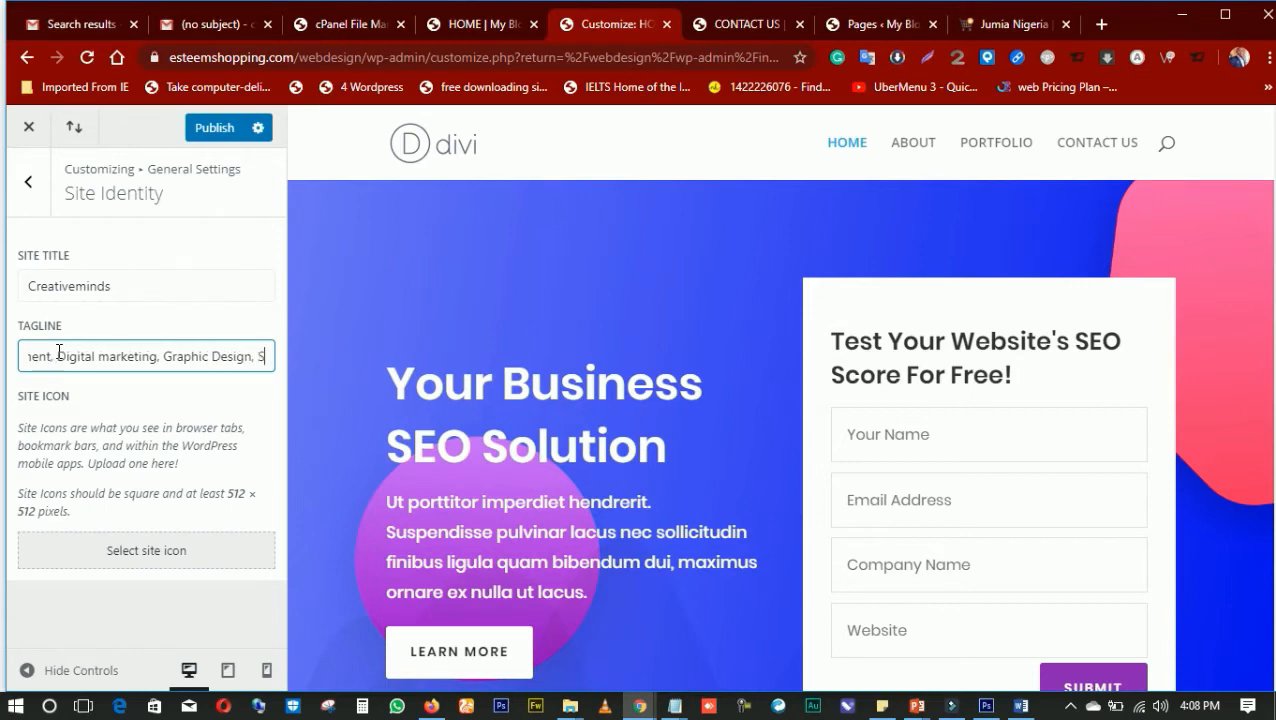
{"action": "type", "text": "EO"}
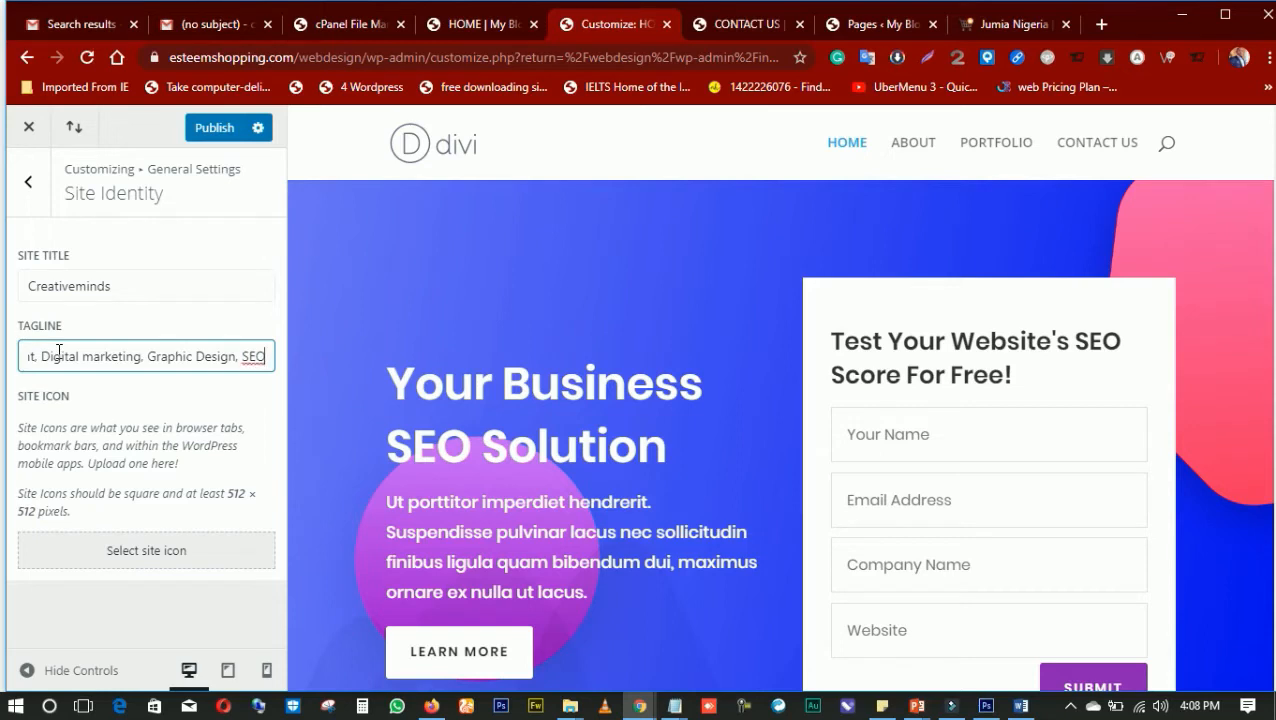
Check the entered tagline and site title, and publish the Site Identity changes
{"action": "triple_click", "coordinate": [194, 354]}
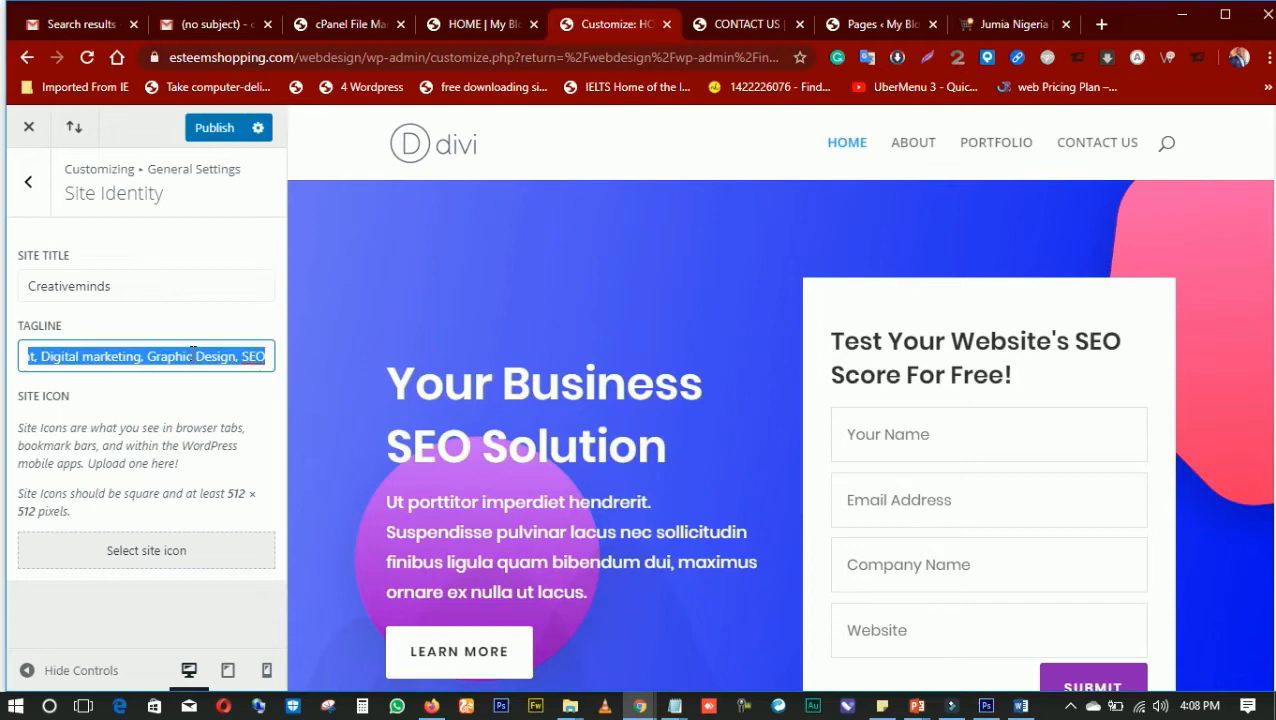
{"action": "left_click", "coordinate": [125, 281]}
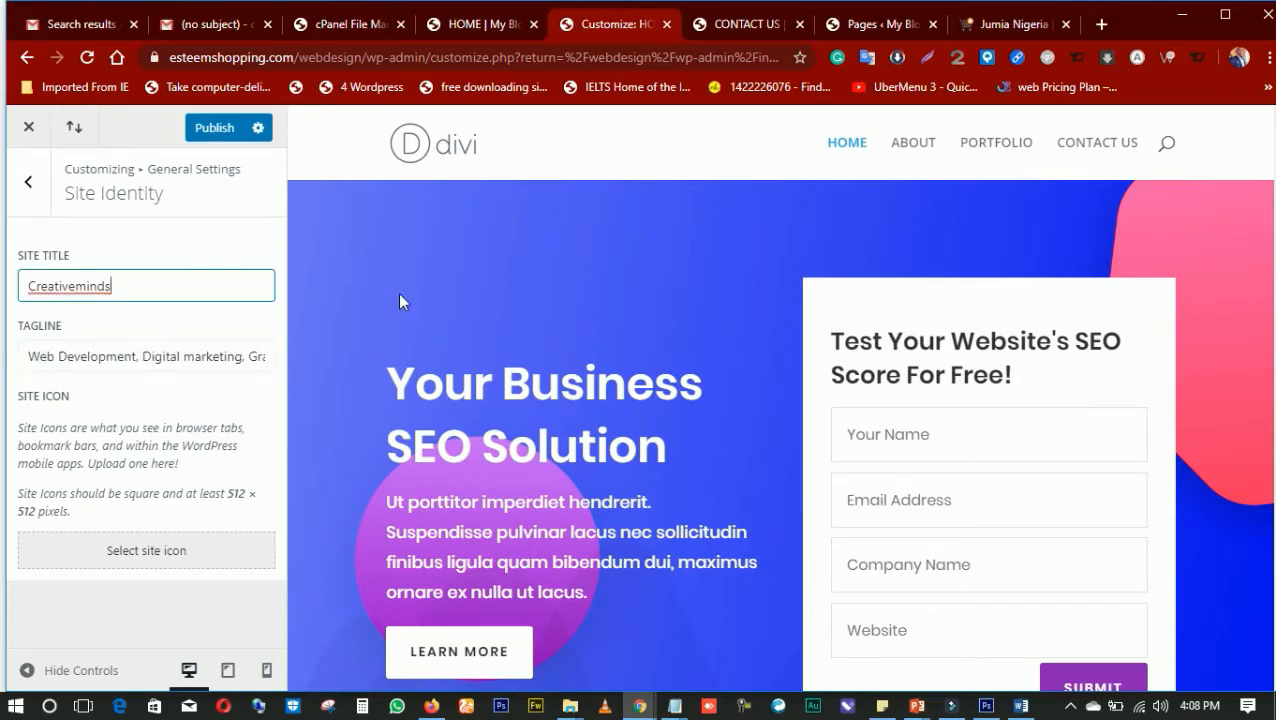
{"action": "left_click", "coordinate": [218, 132]}
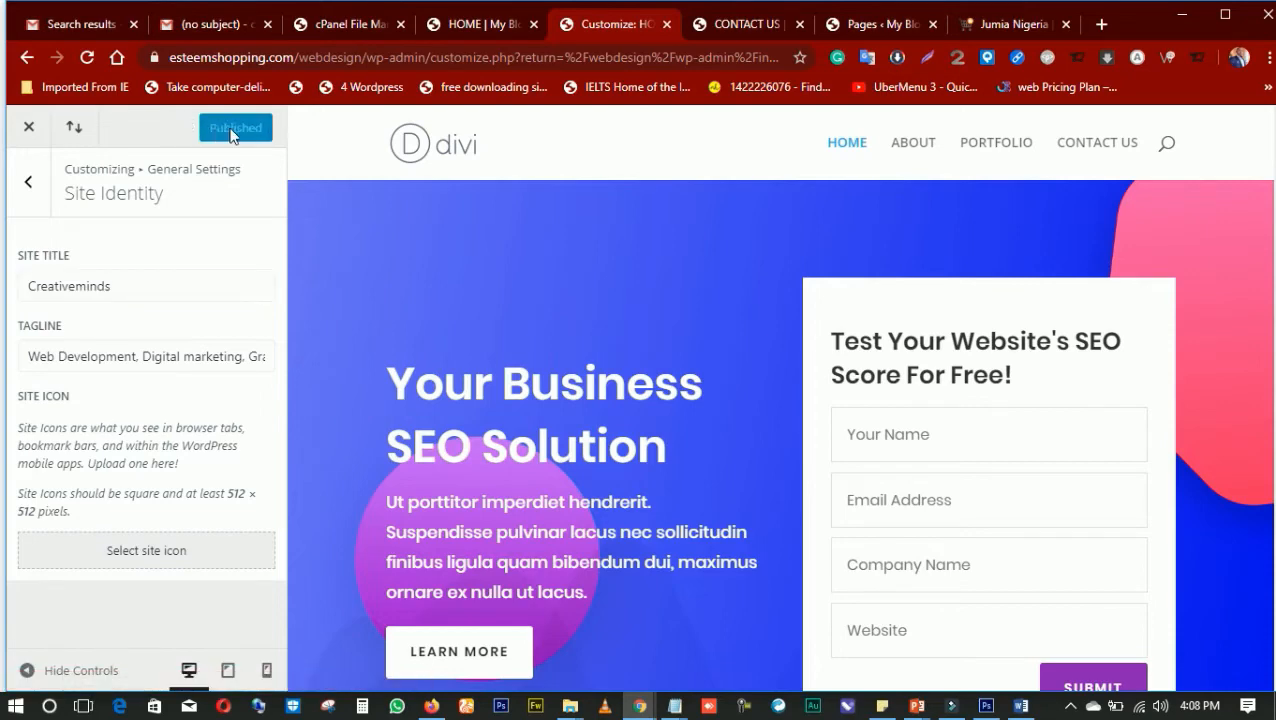
Reload the live CONTACT US page and check the site name in the admin bar
{"action": "left_click", "coordinate": [883, 28]}
{"action": "left_click", "coordinate": [730, 26]}
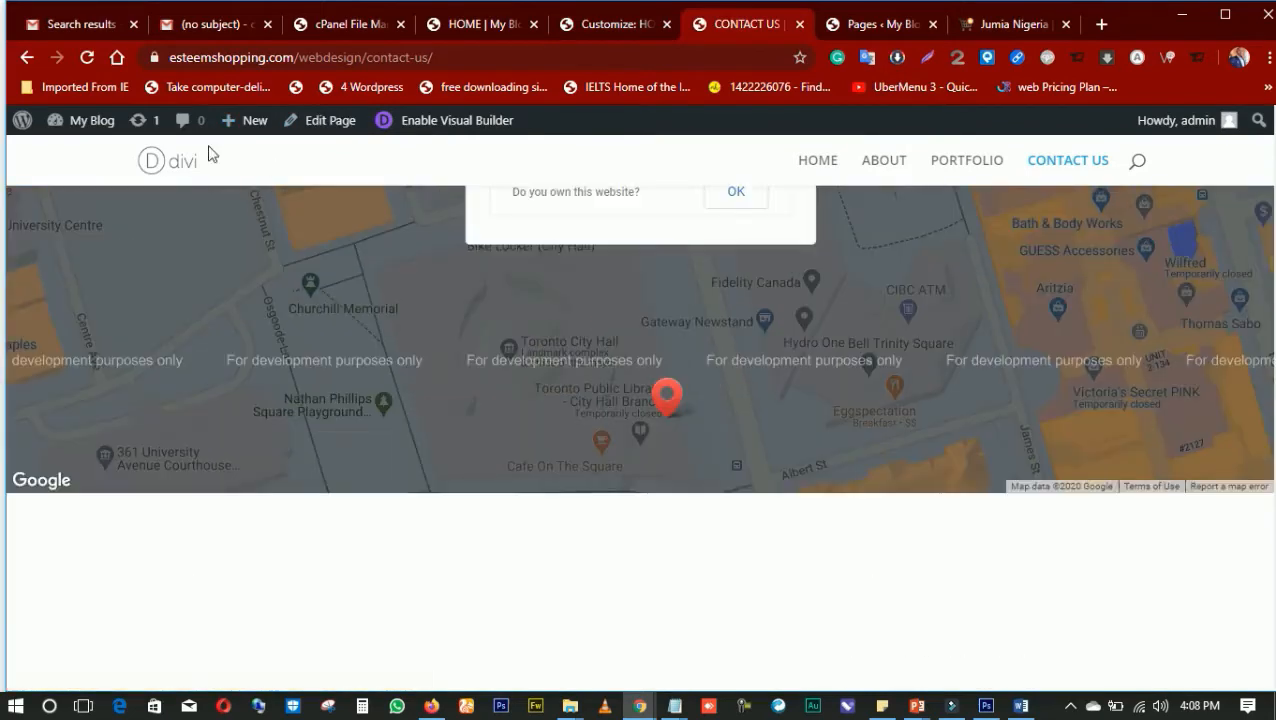
{"action": "left_click", "coordinate": [86, 58]}
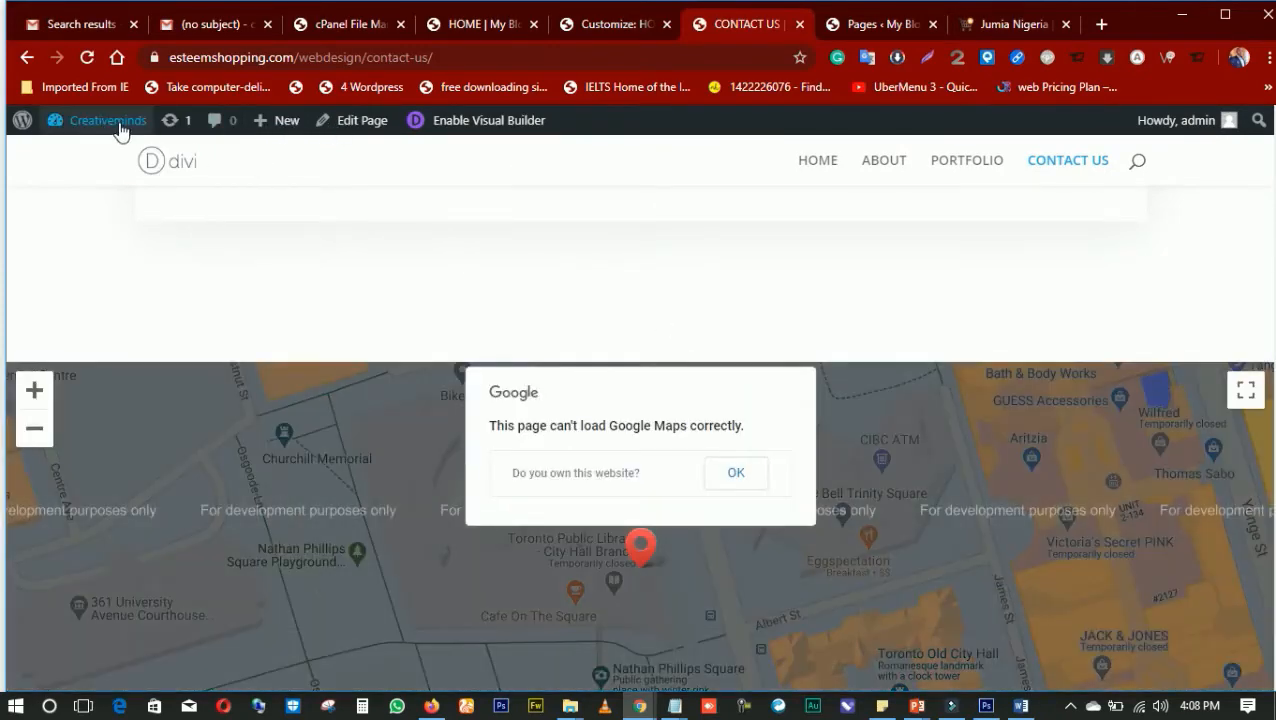
{"action": "mouse_move", "coordinate": [100, 133]}
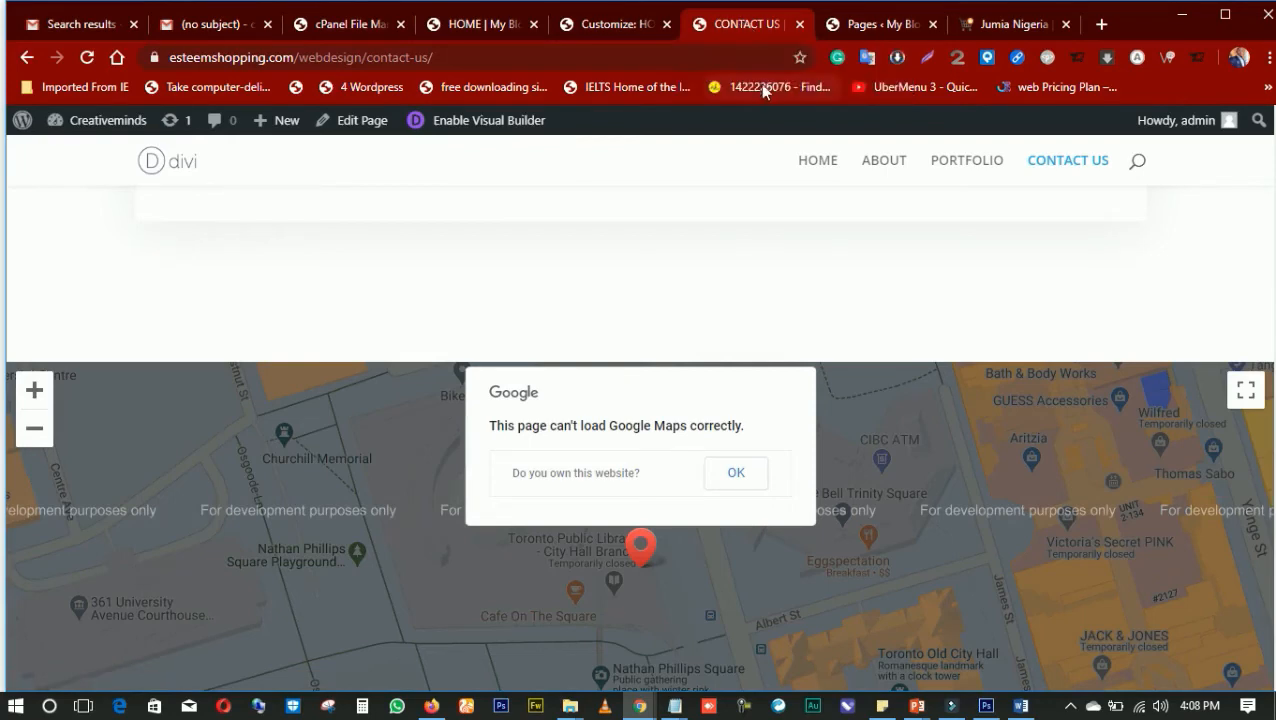
View the live site's front page, ABOUT page and HOME page, and compare the site name with the admin Pages list
{"action": "left_click", "coordinate": [166, 165]}
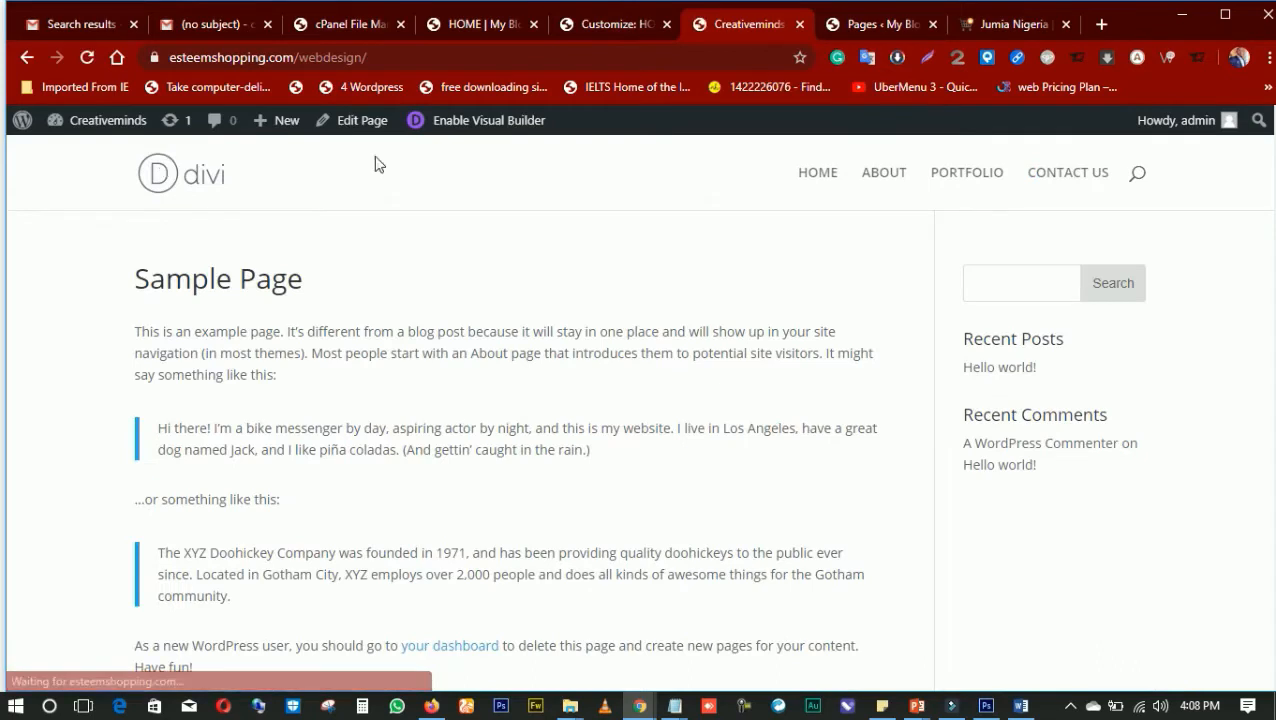
{"action": "left_click", "coordinate": [887, 174]}
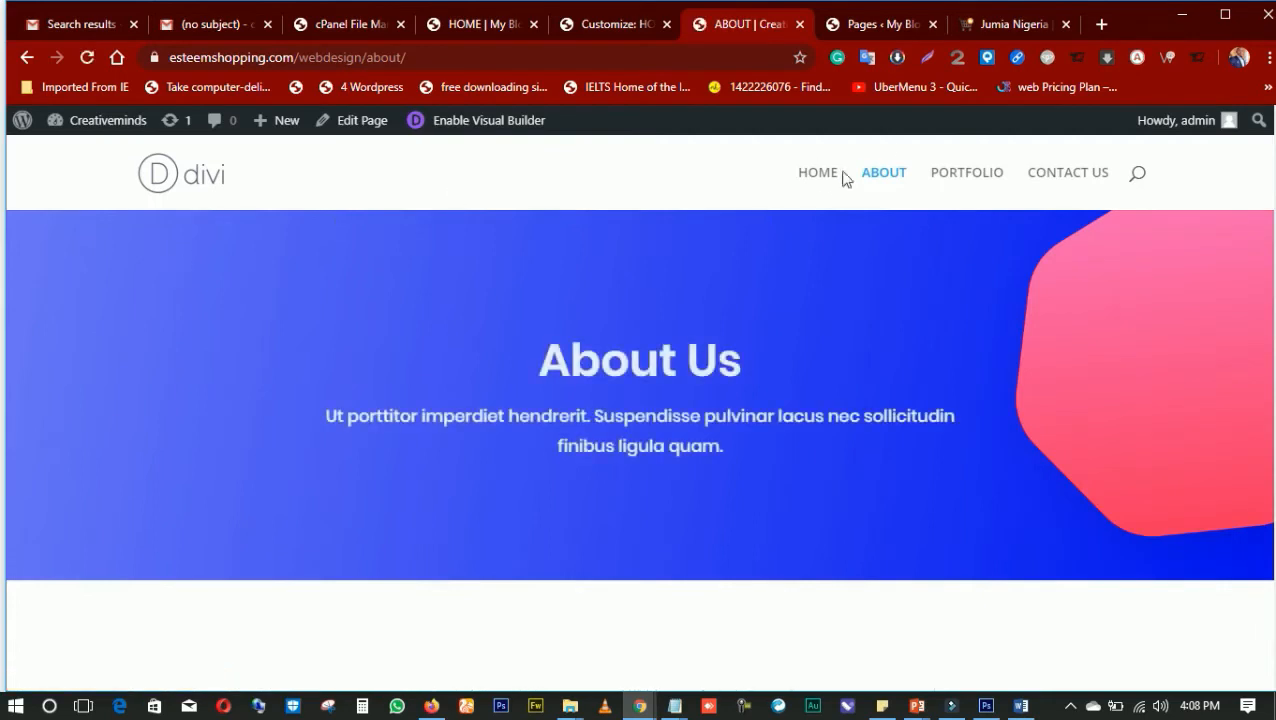
{"action": "left_click", "coordinate": [821, 176]}
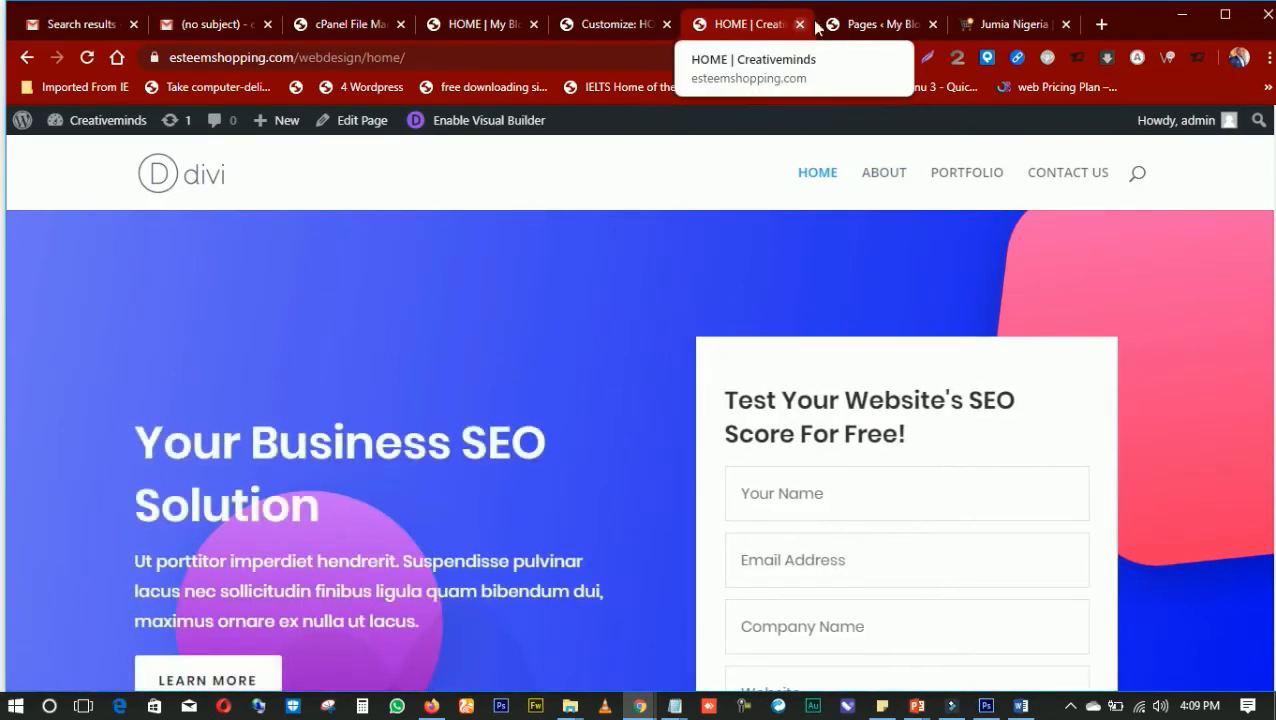
{"action": "left_click", "coordinate": [895, 27]}
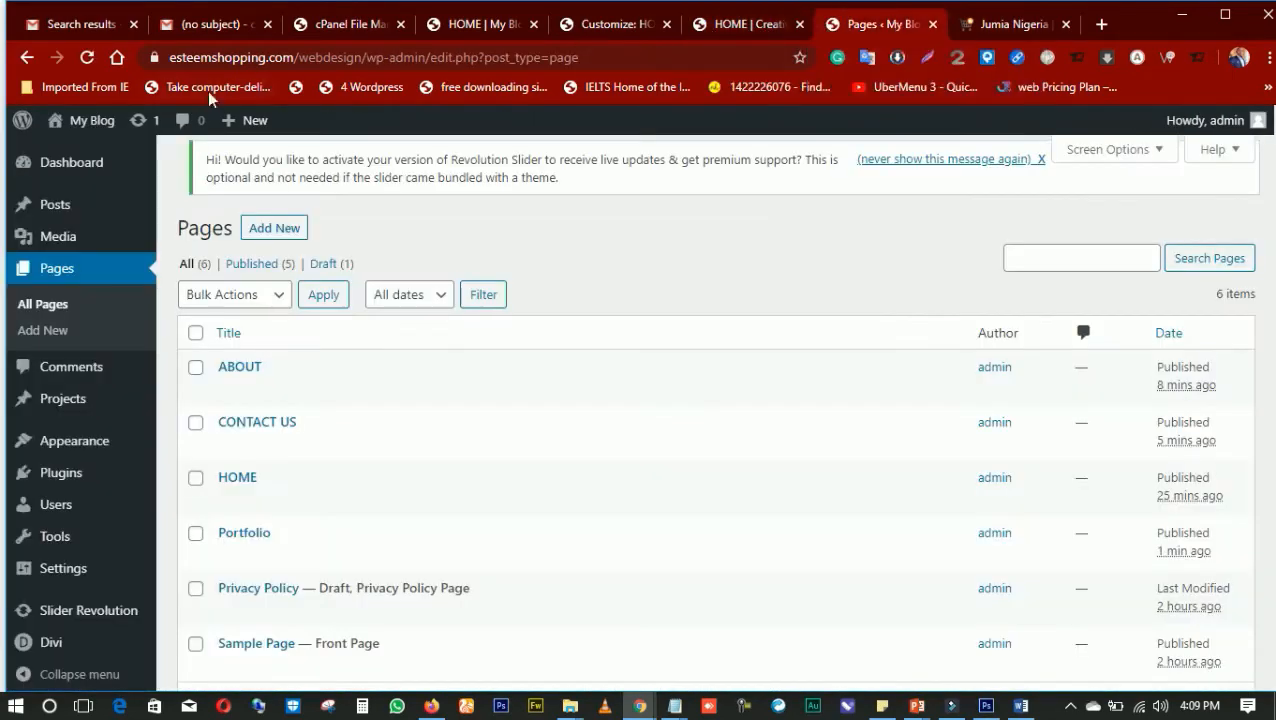
{"action": "left_click", "coordinate": [737, 30]}
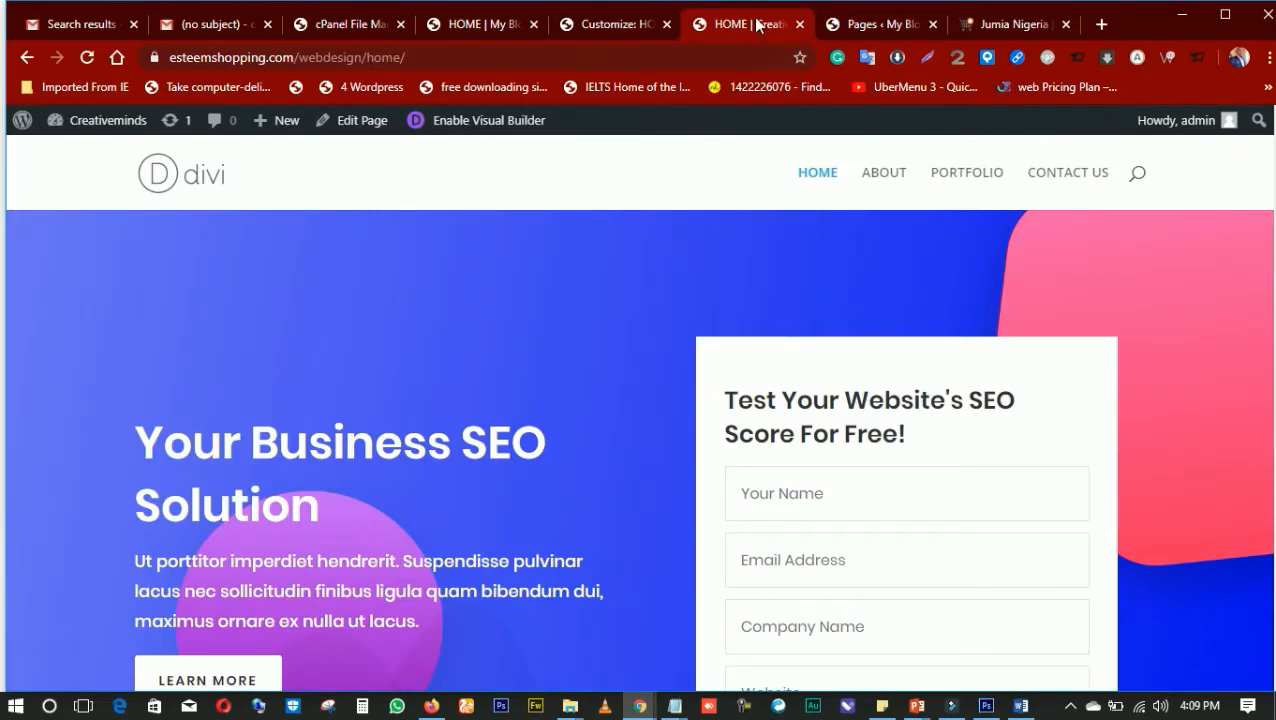
Open the site icon image selection in the Customizer and check the logo document open in Photoshop before returning to the browser
{"action": "left_click", "coordinate": [618, 28]}
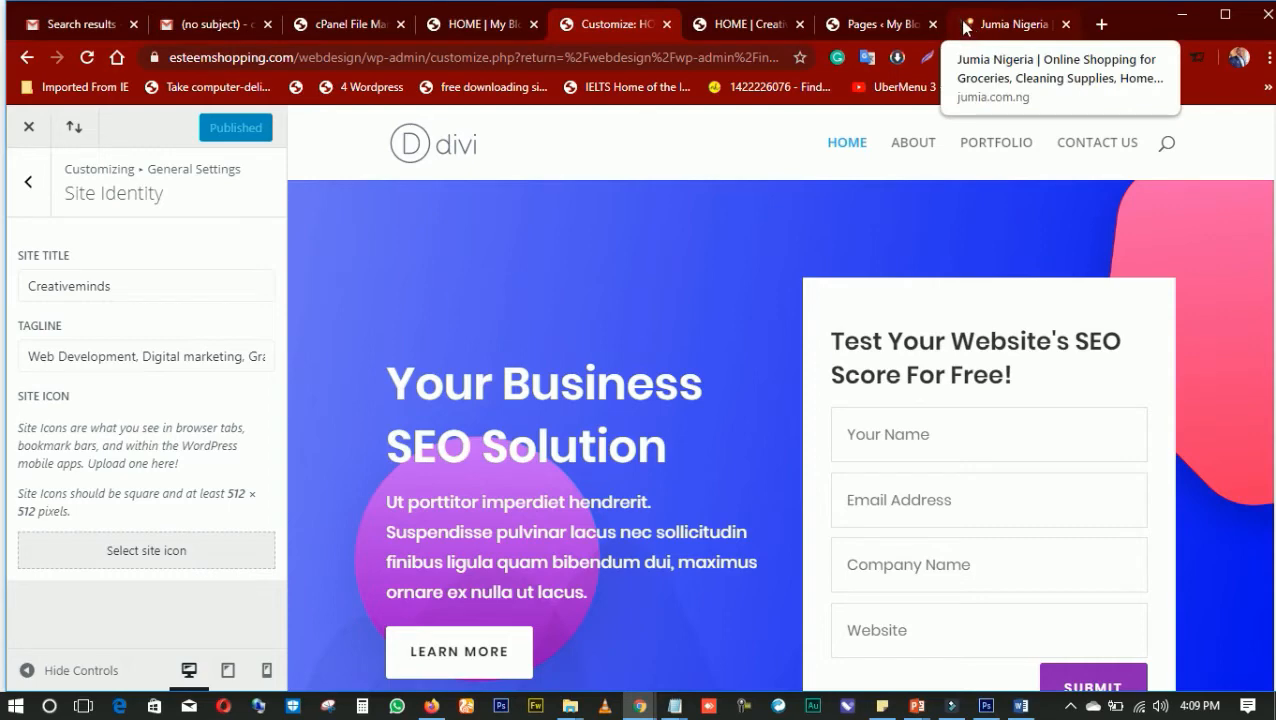
{"action": "left_click", "coordinate": [148, 555]}
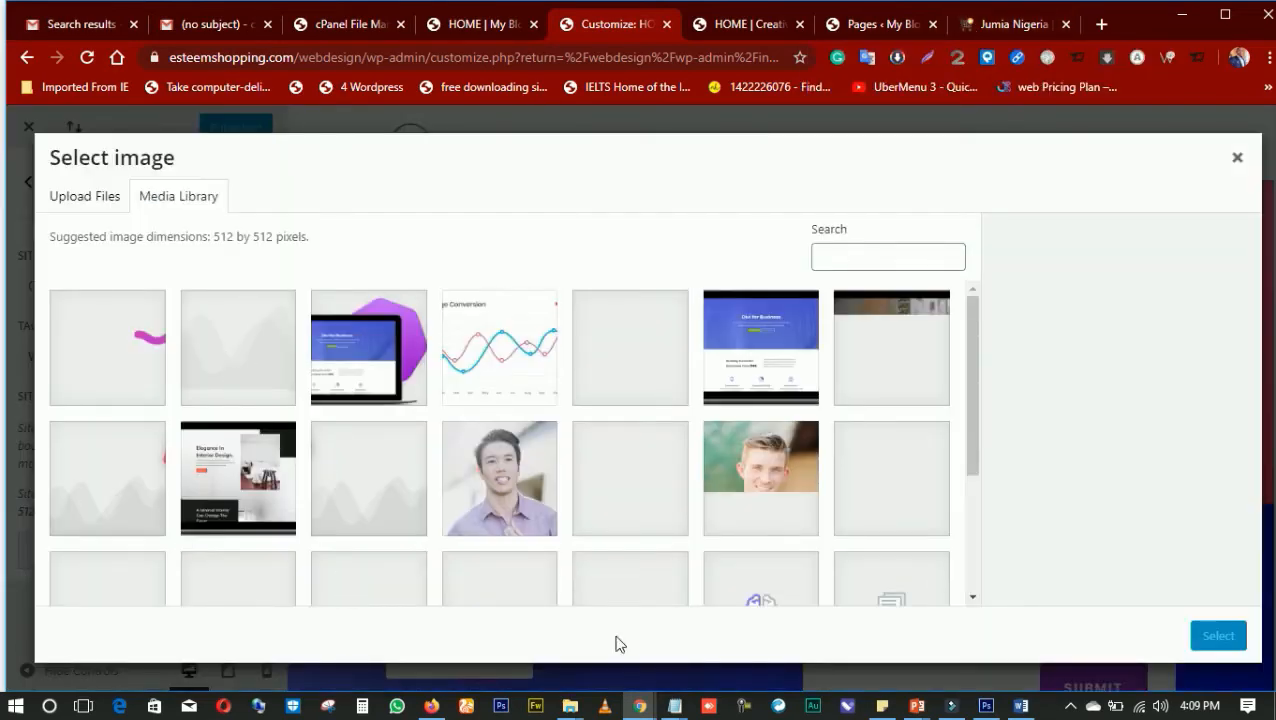
{"action": "left_click", "coordinate": [988, 706]}
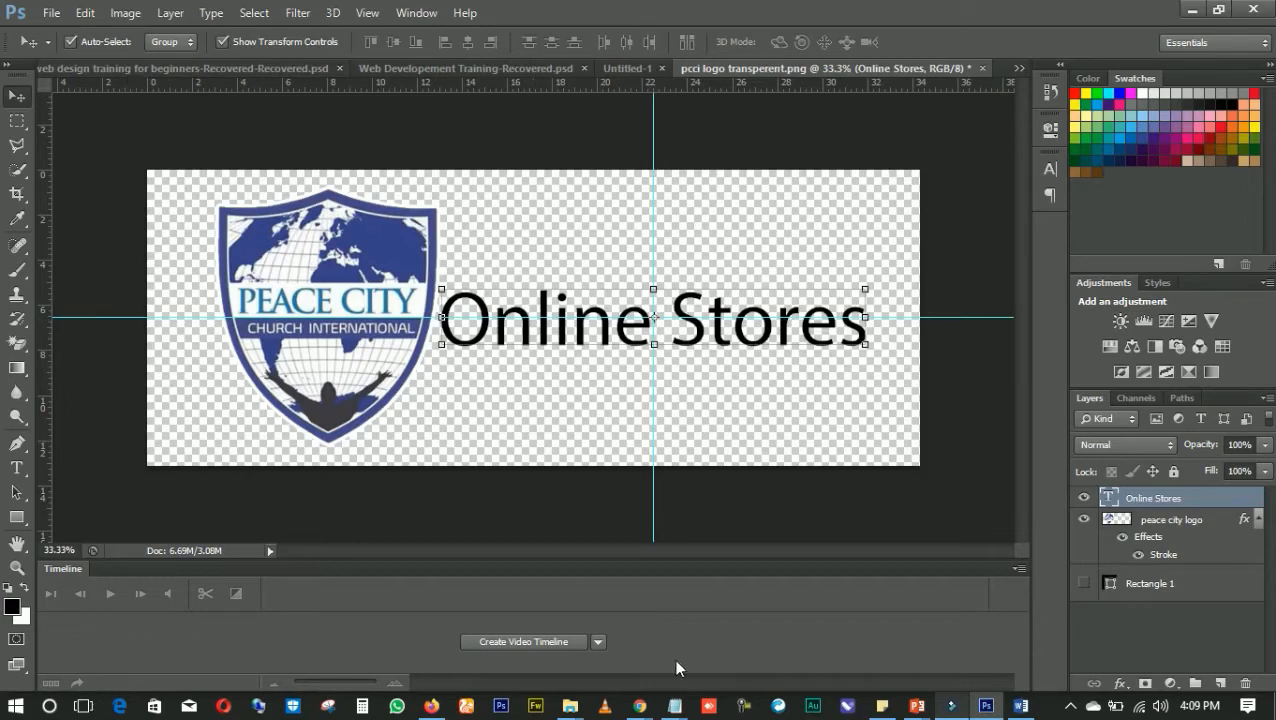
{"action": "mouse_move", "coordinate": [643, 712]}
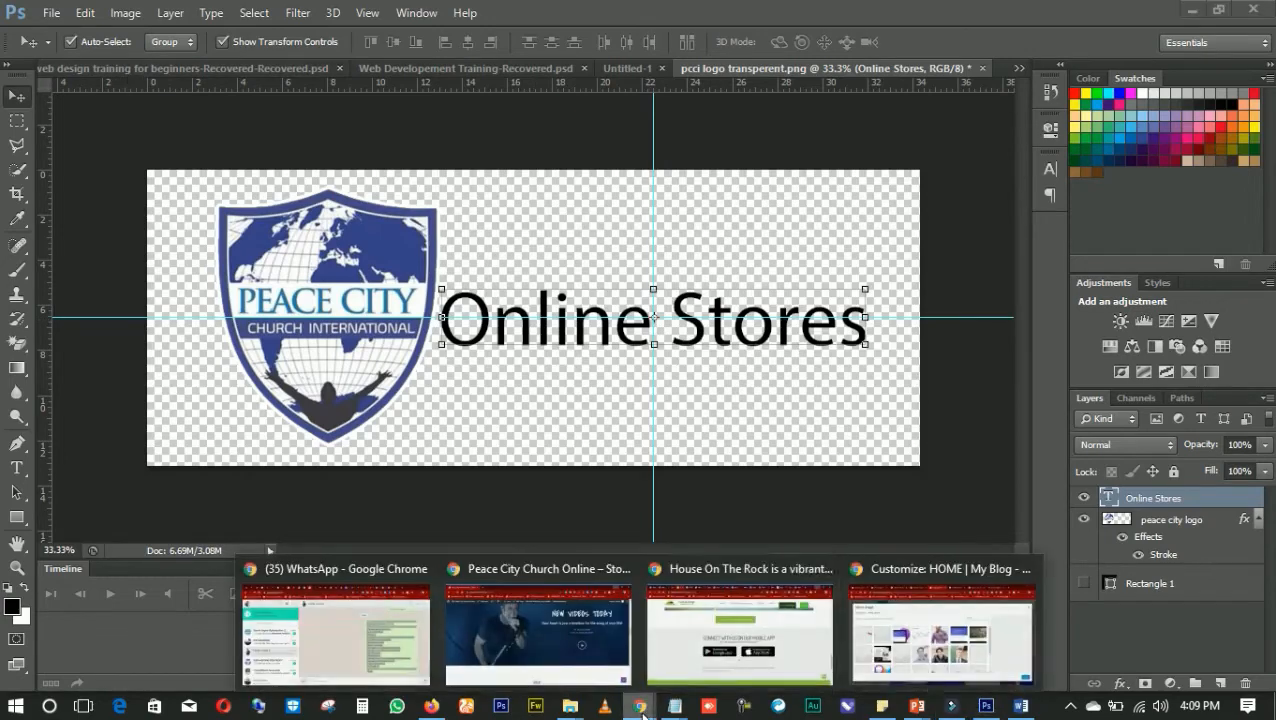
{"action": "left_click", "coordinate": [898, 643]}
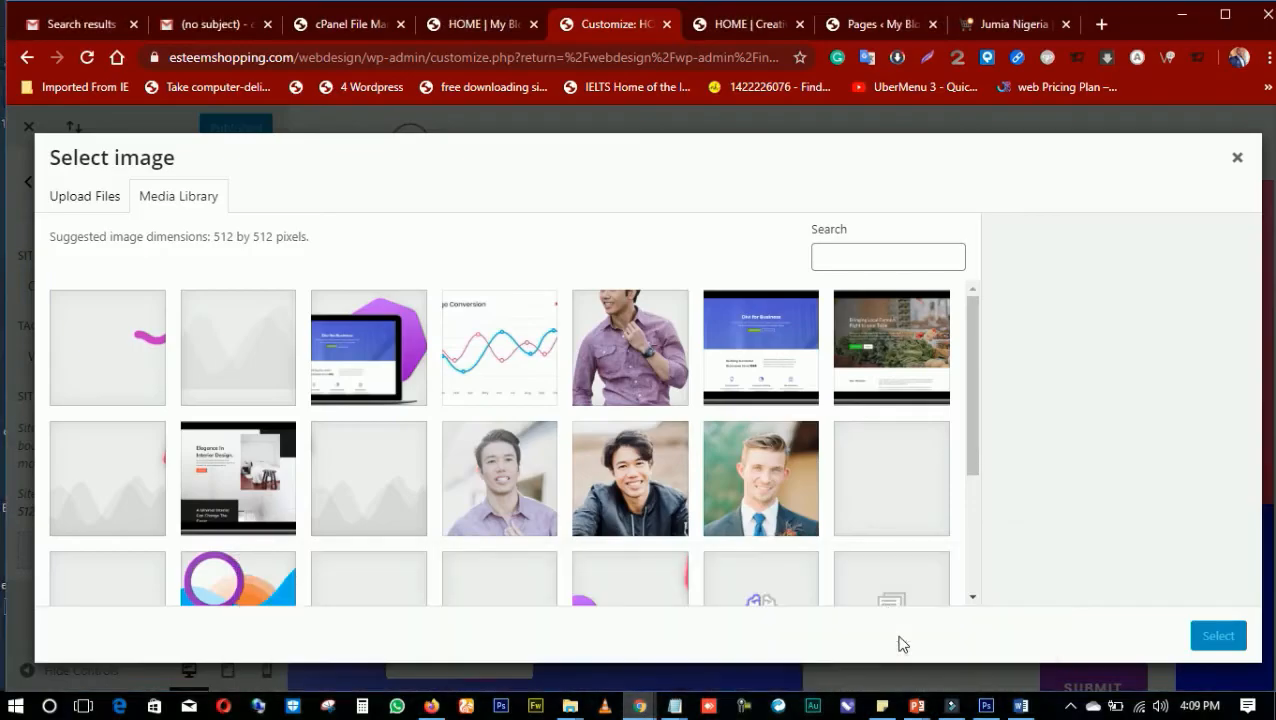
Search Google for "website logos" in a new browser tab
{"action": "left_click", "coordinate": [1101, 24]}
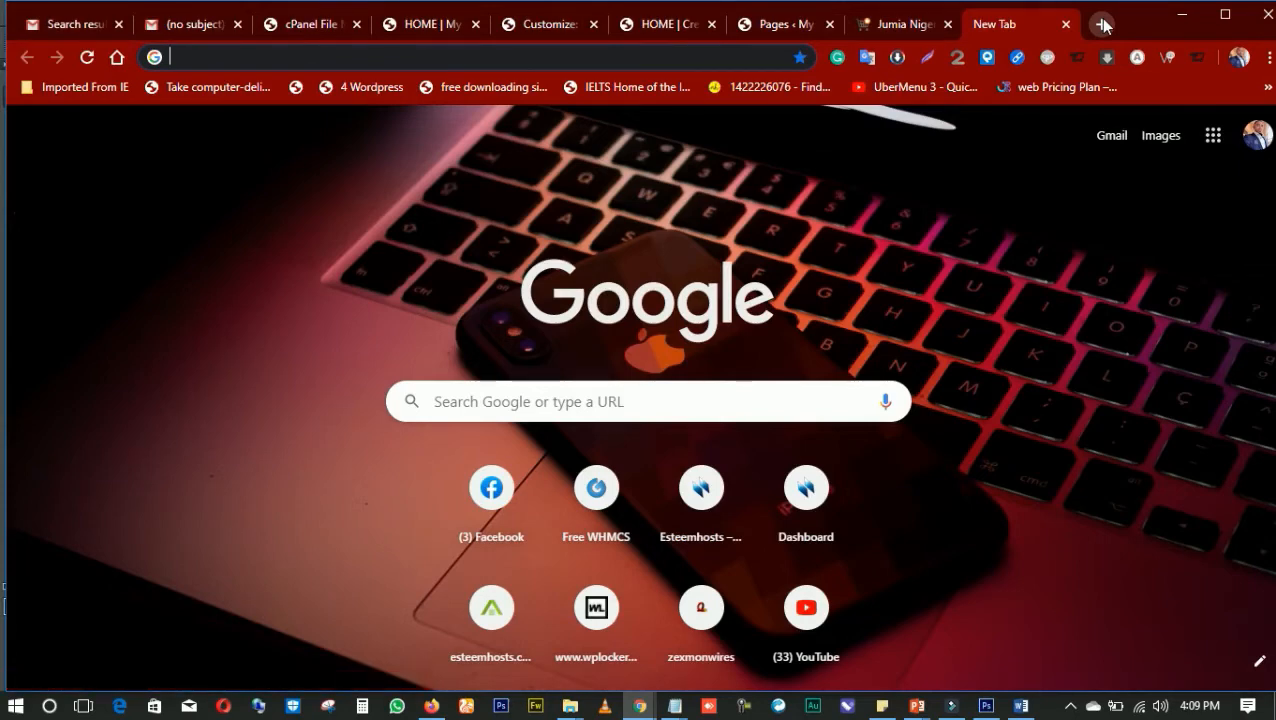
{"action": "type", "text": "website lo"}
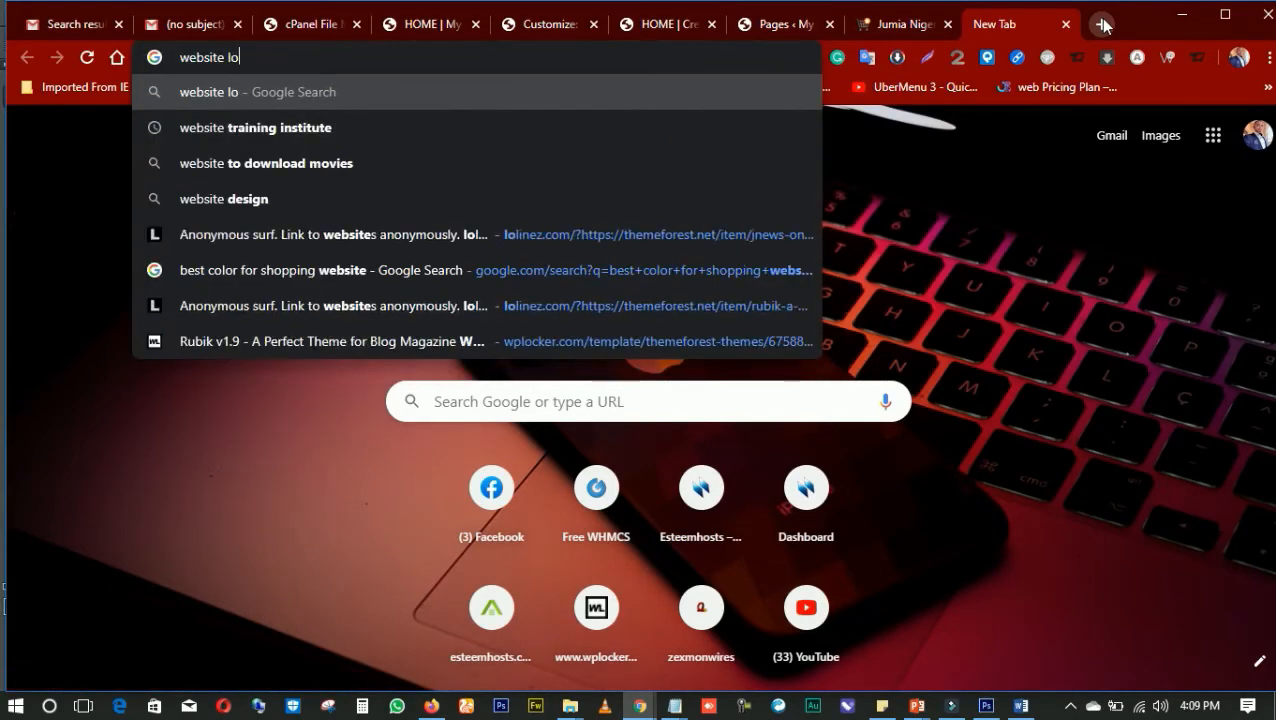
{"action": "type", "text": "gos"}
{"action": "key", "text": "Return"}
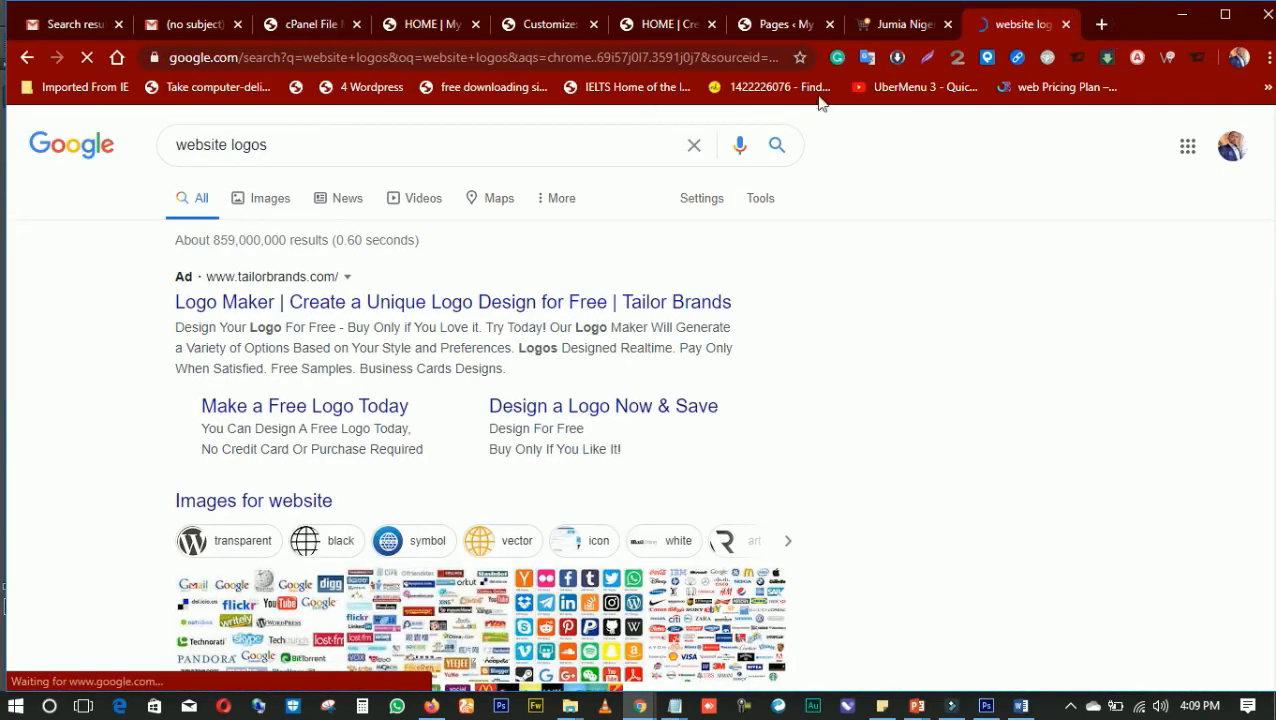
Change the Google search to "webdesign icons"
{"action": "left_click", "coordinate": [425, 135]}
{"action": "key", "text": "BackSpace"}
{"action": "key", "text": "BackSpace"}
{"action": "key", "text": "BackSpace"}
{"action": "key", "text": "BackSpace"}
{"action": "key", "text": "BackSpace"}
{"action": "key", "text": "BackSpace"}
{"action": "key", "text": "BackSpace"}
{"action": "key", "text": "BackSpace"}
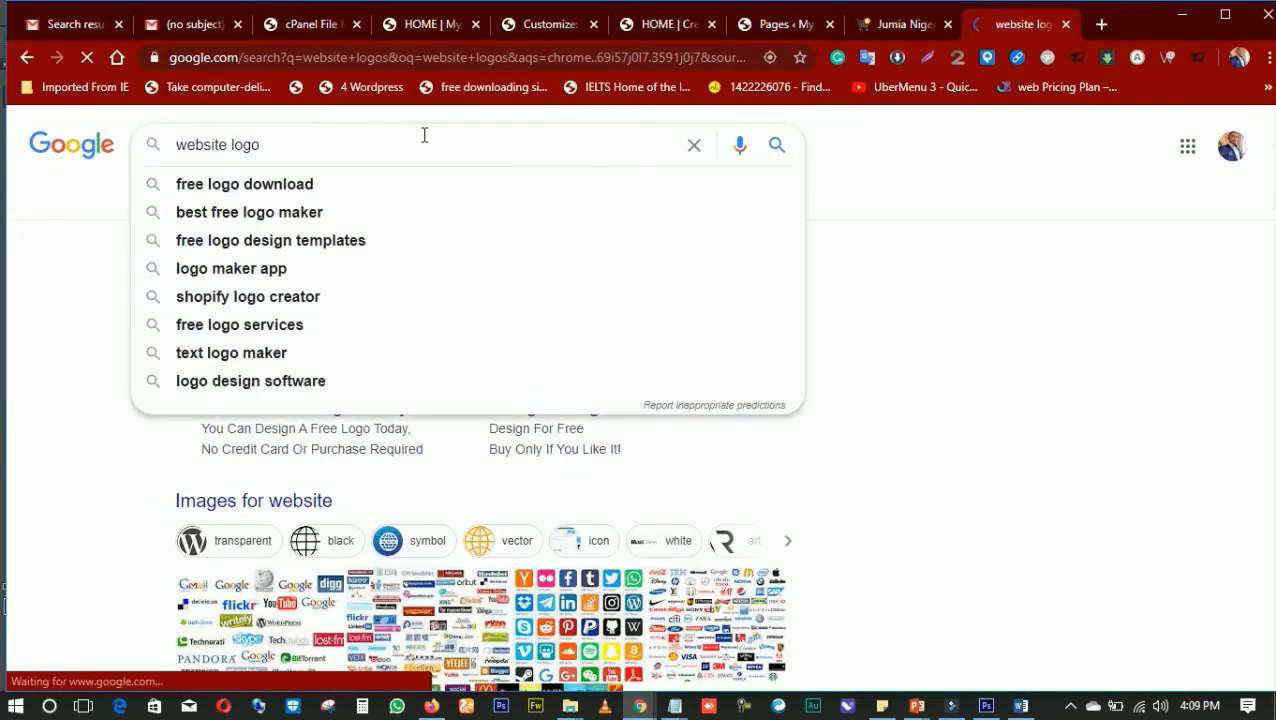
{"action": "key", "text": "BackSpace"}
{"action": "key", "text": "BackSpace"}
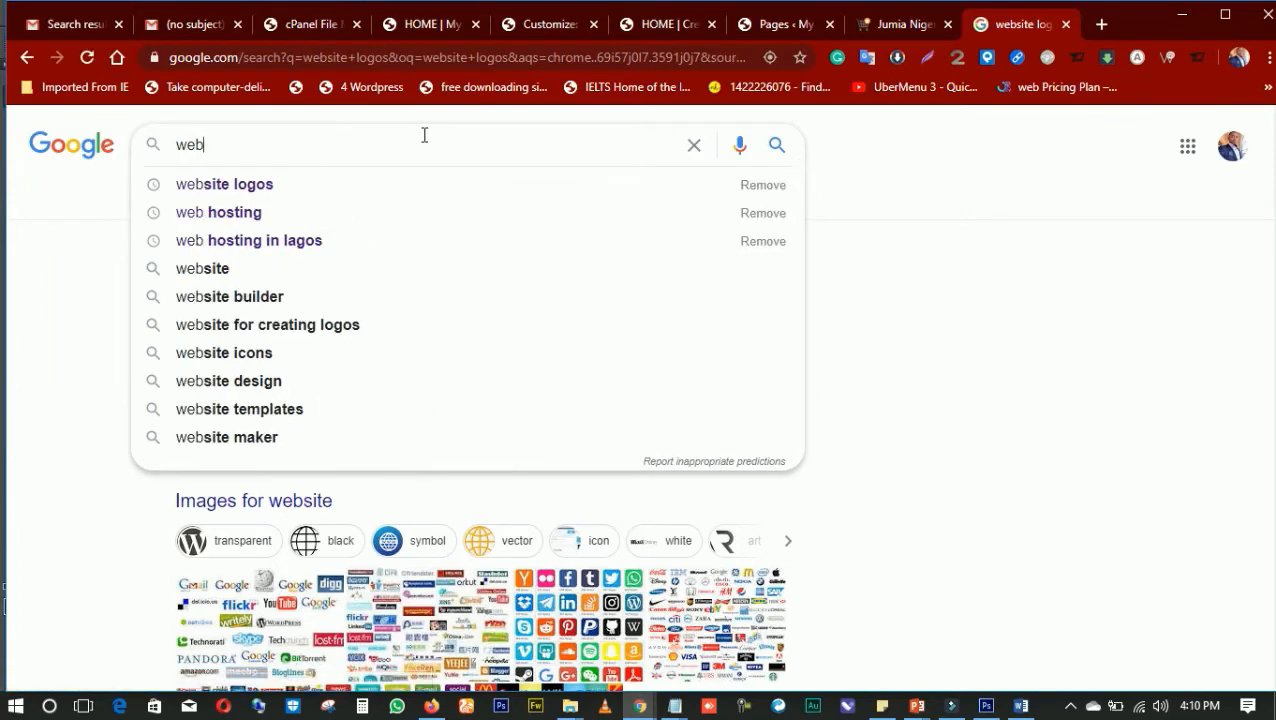
{"action": "type", "text": "design"}
{"action": "type", "text": "i"}
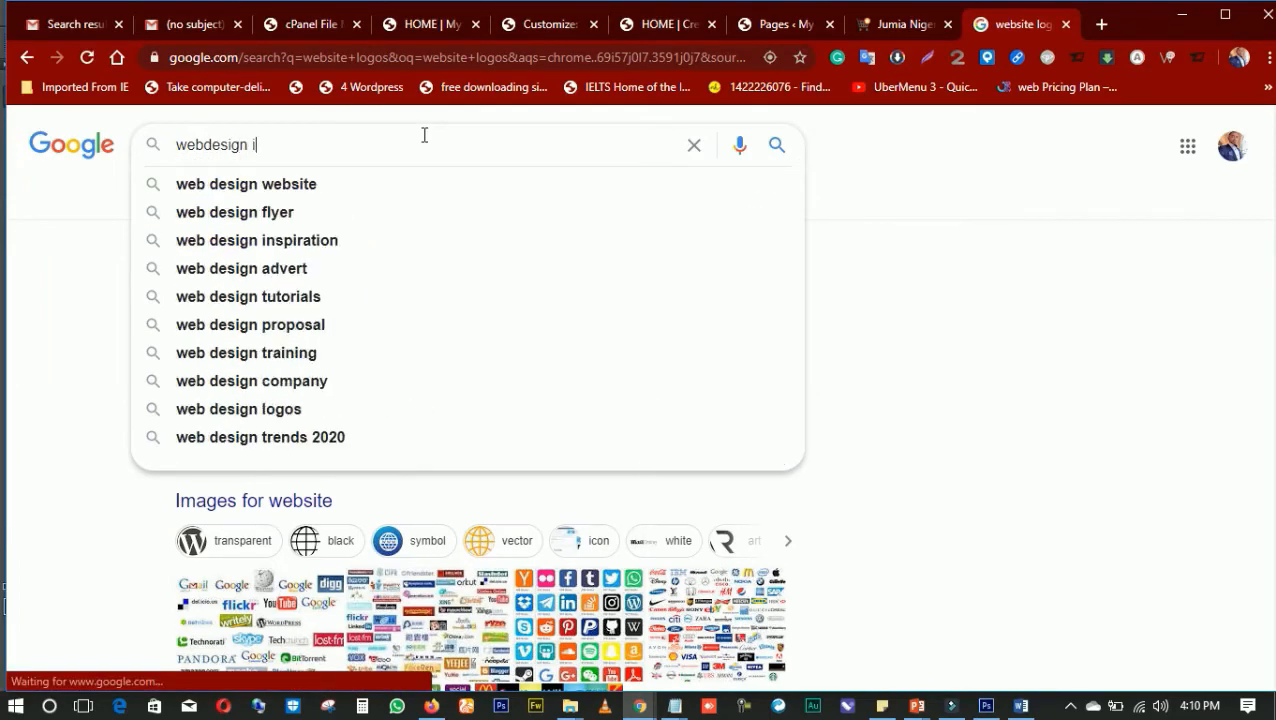
{"action": "type", "text": "cons"}
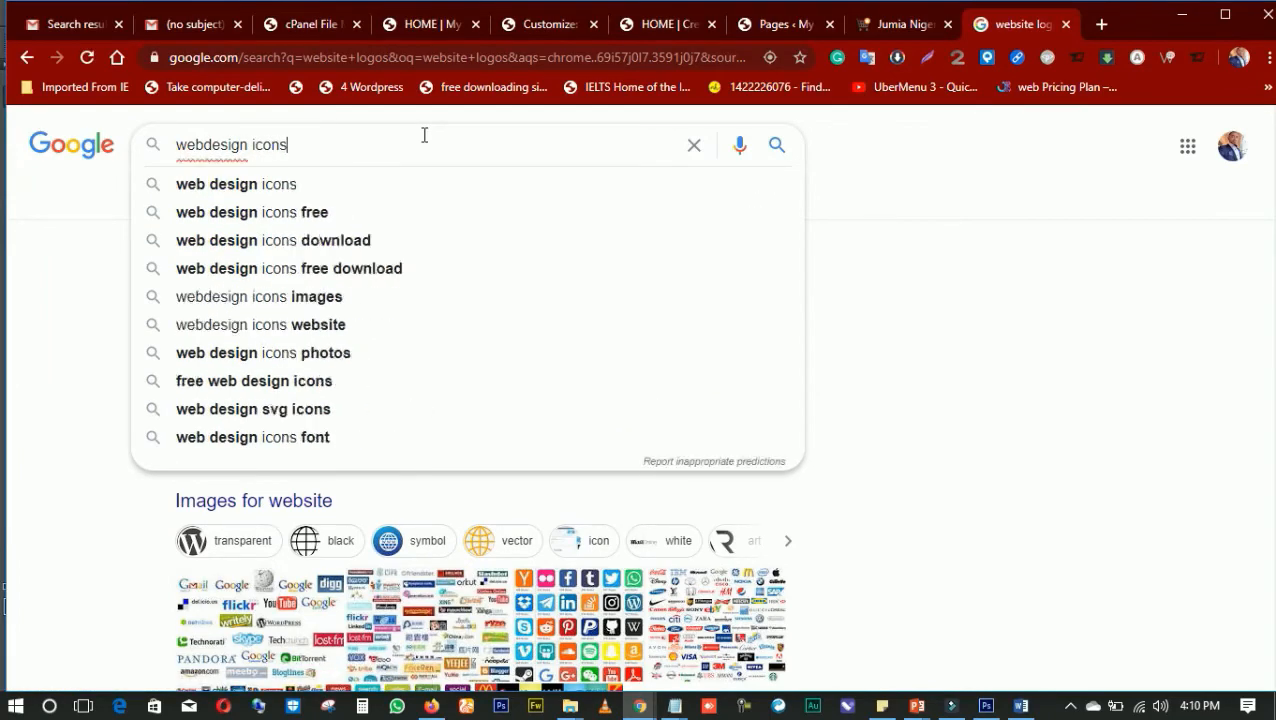
{"action": "key", "text": "Return"}
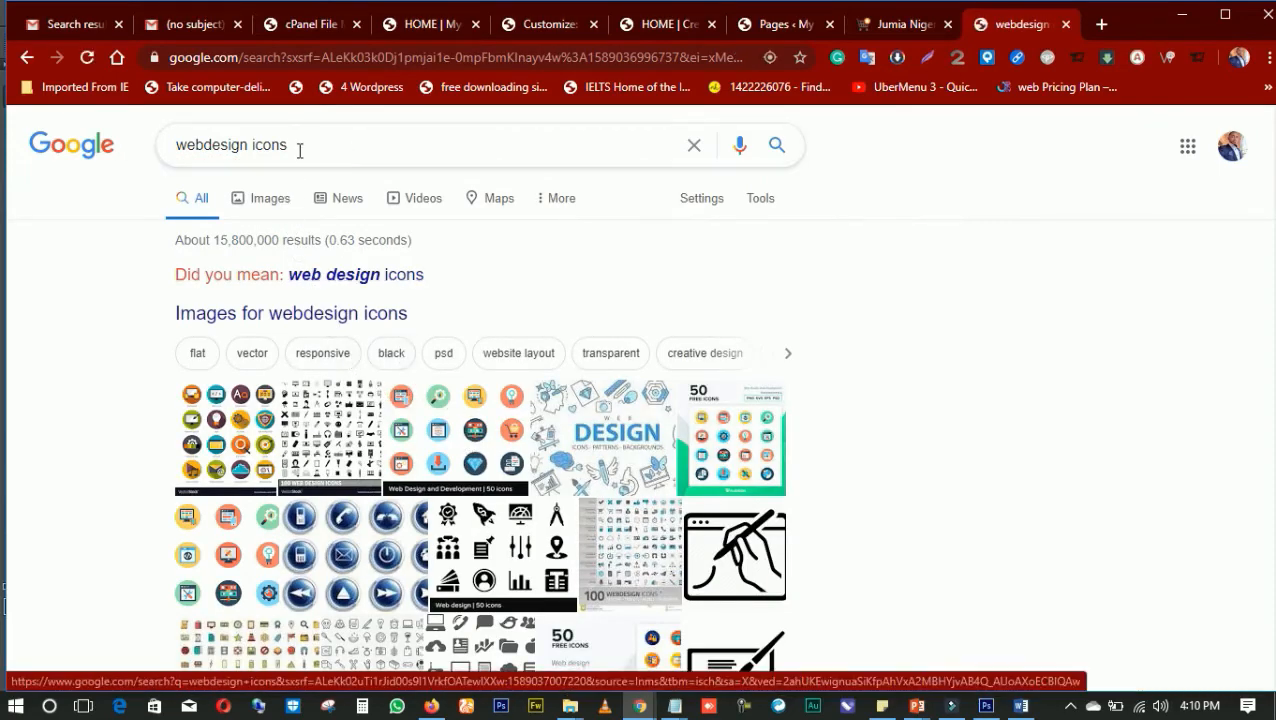
Search Google for "logos", shorten the query to "logo", and look through the suggested logo images
{"action": "left_click_drag", "start_coordinate": [299, 150], "coordinate": [136, 168]}
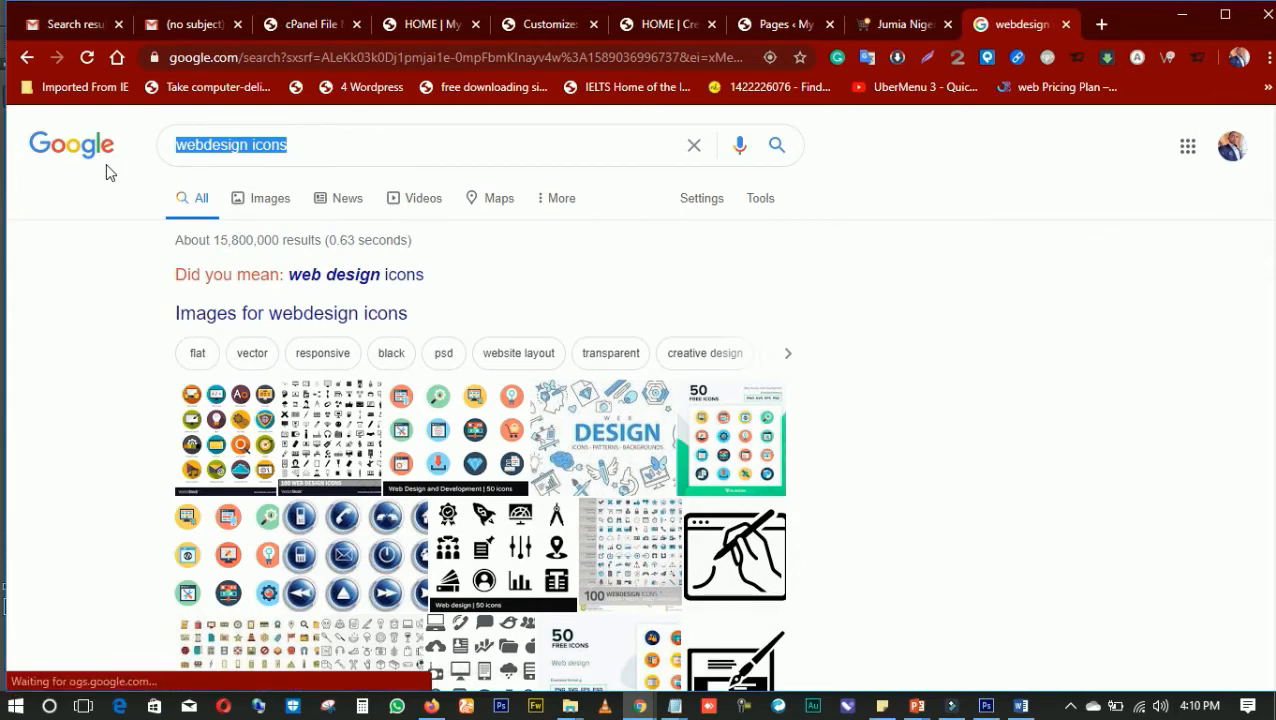
{"action": "type", "text": "logos"}
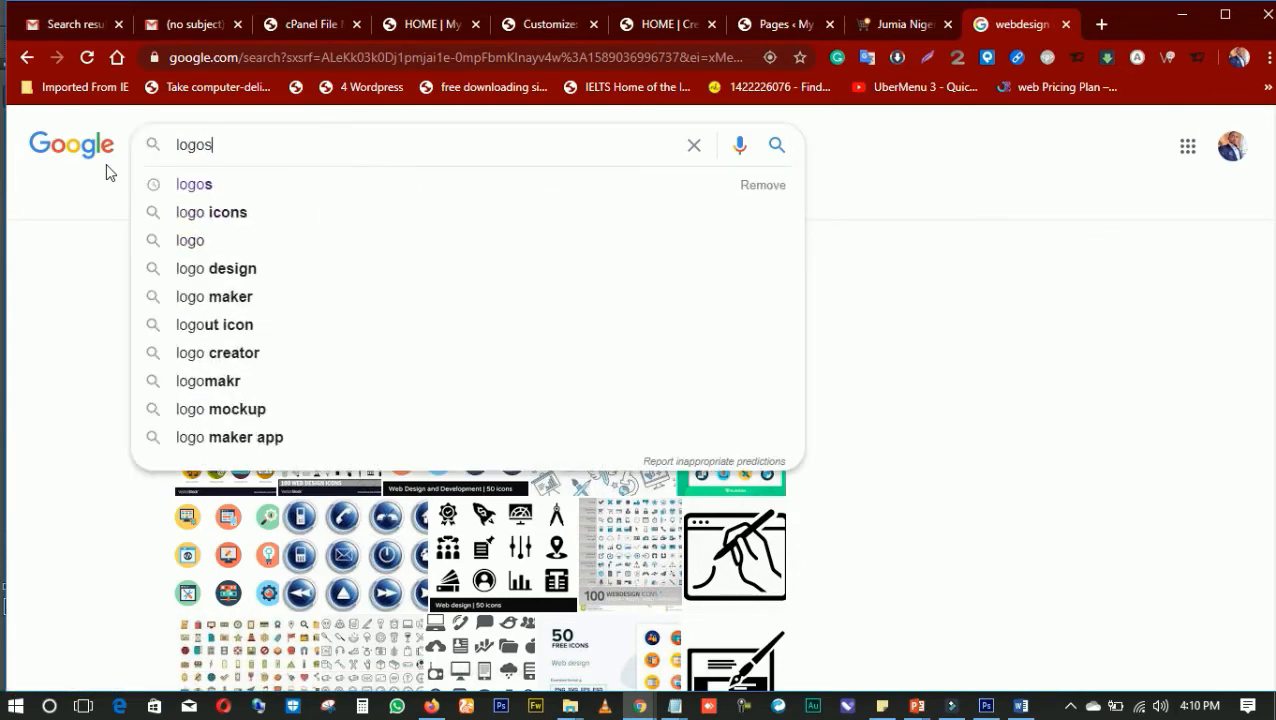
{"action": "key", "text": "Return"}
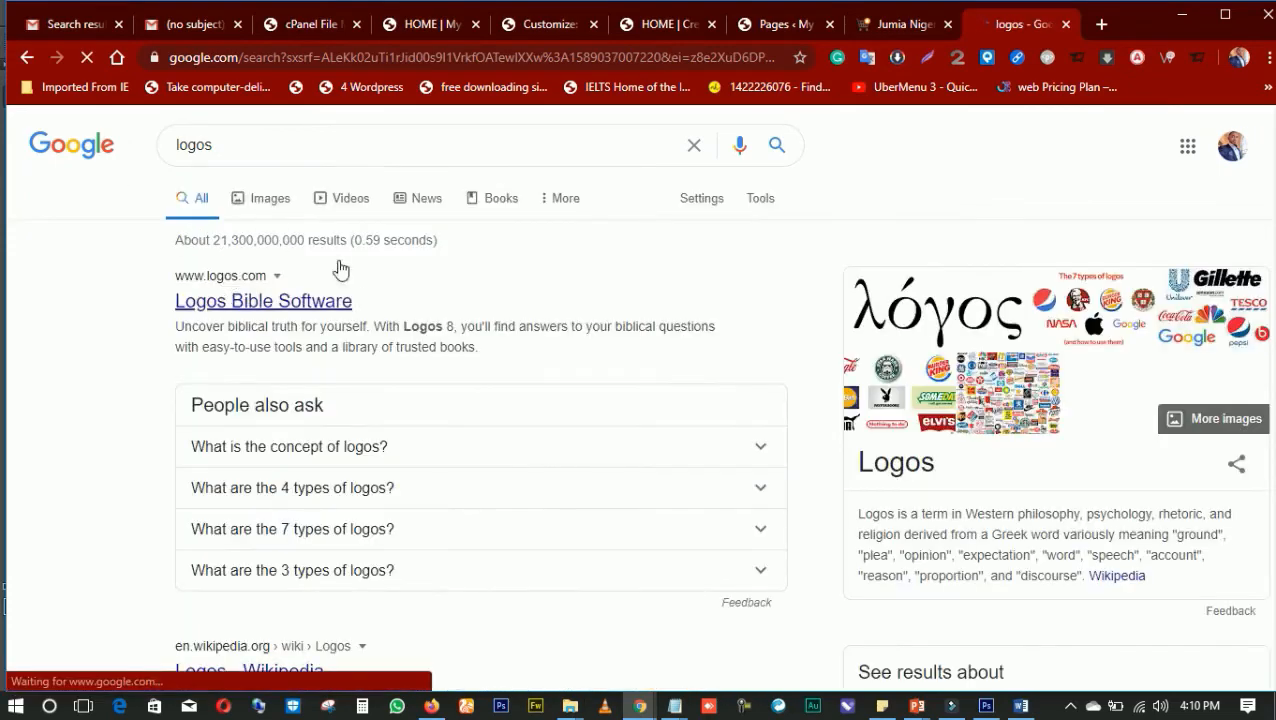
{"action": "left_click", "coordinate": [248, 145]}
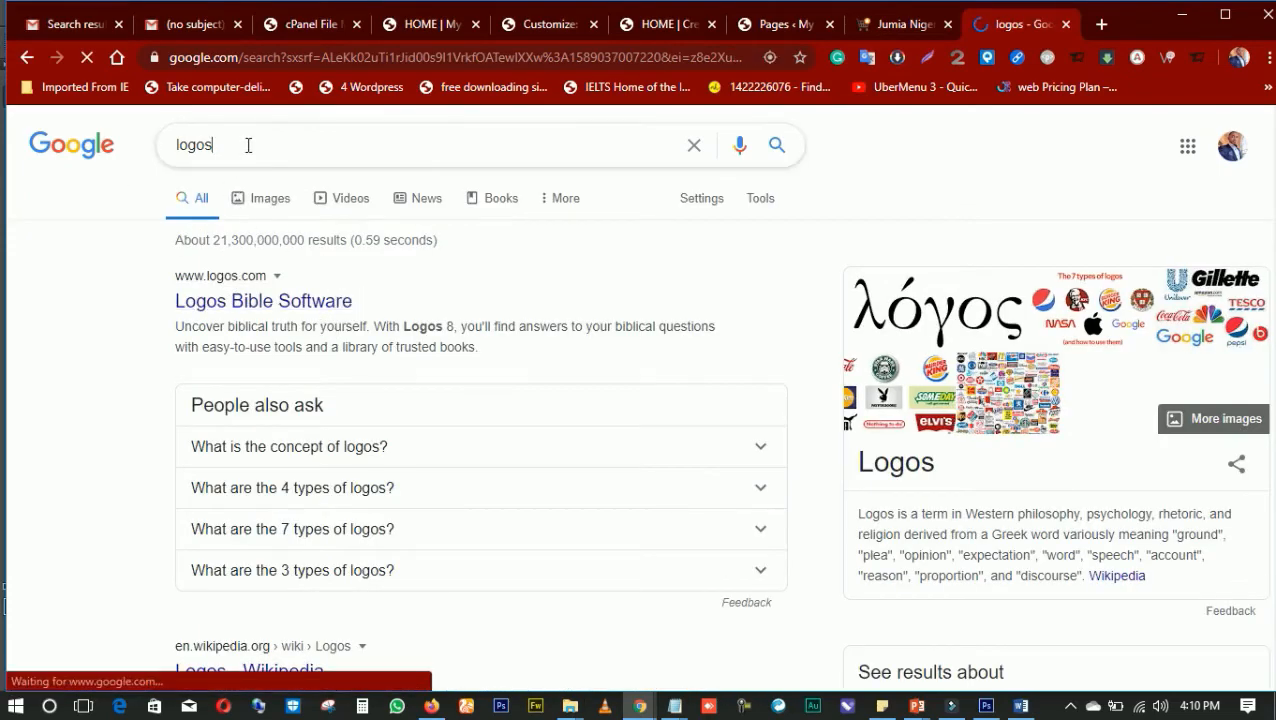
{"action": "key", "text": "BackSpace"}
{"action": "key", "text": "Return"}
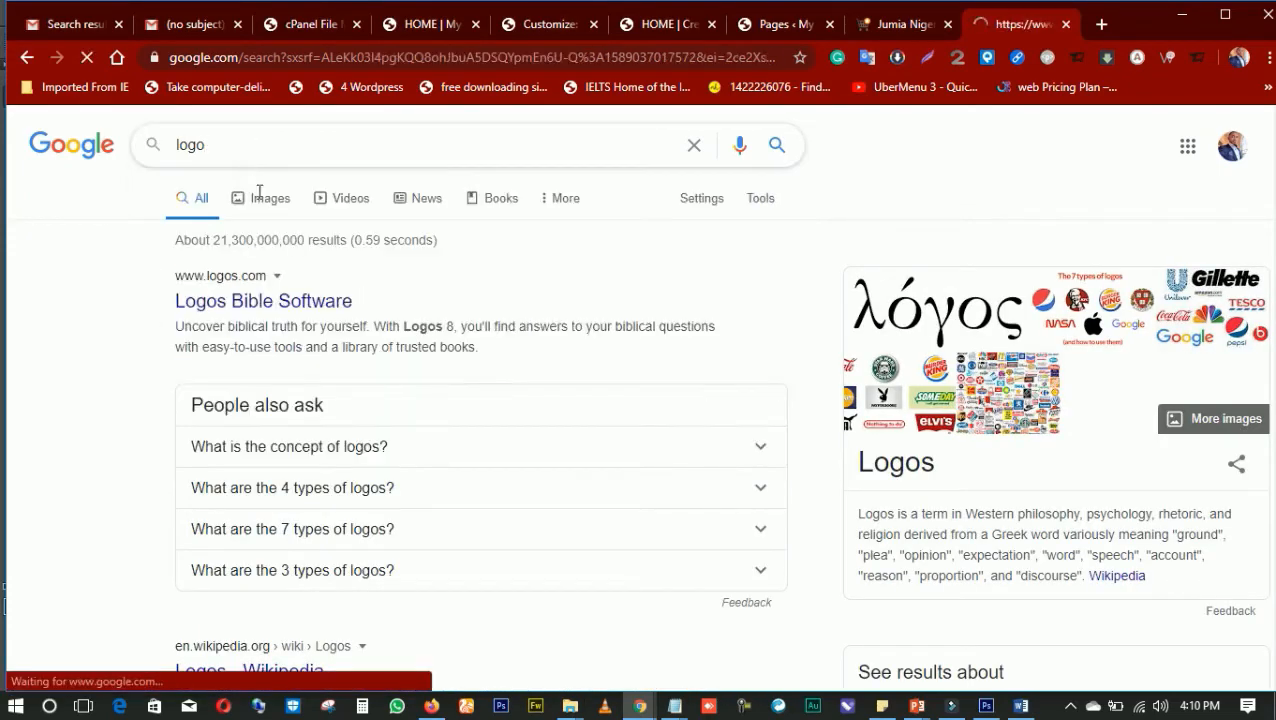
{"action": "scroll", "coordinate": [490, 430], "scroll_direction": "down", "scroll_amount": 3}
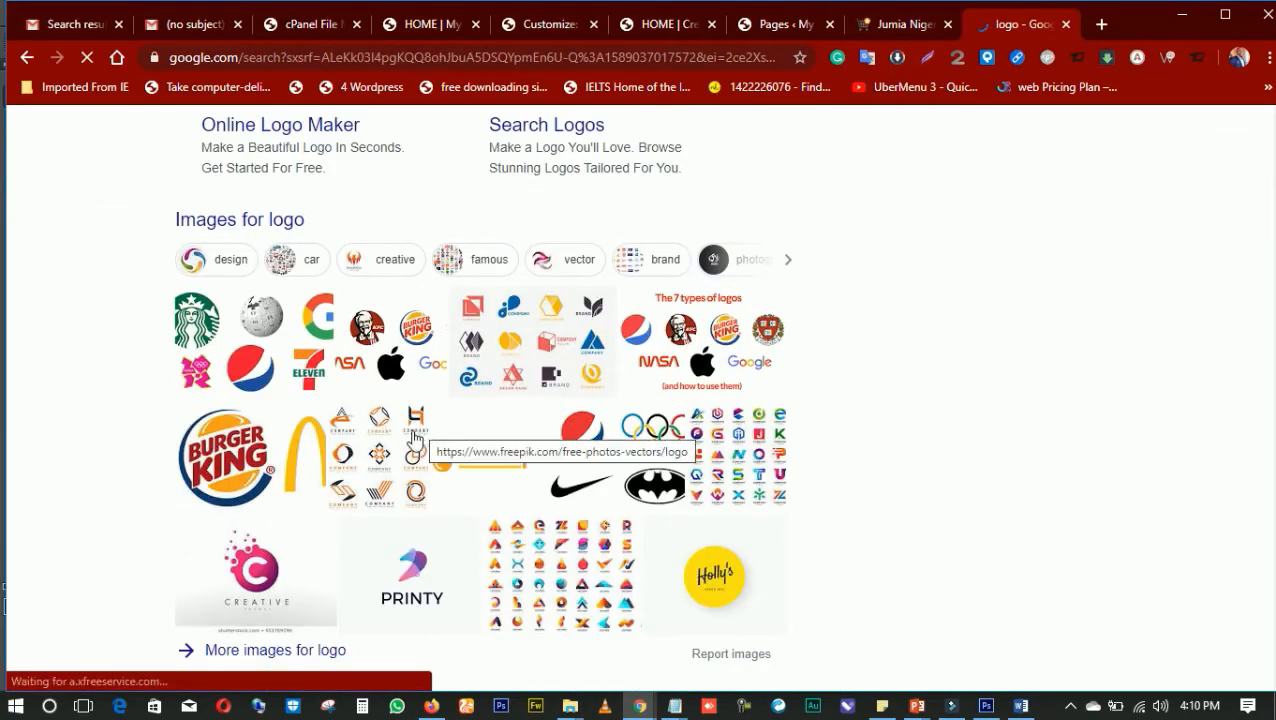
{"action": "scroll", "coordinate": [325, 372], "scroll_direction": "up", "scroll_amount": 1}
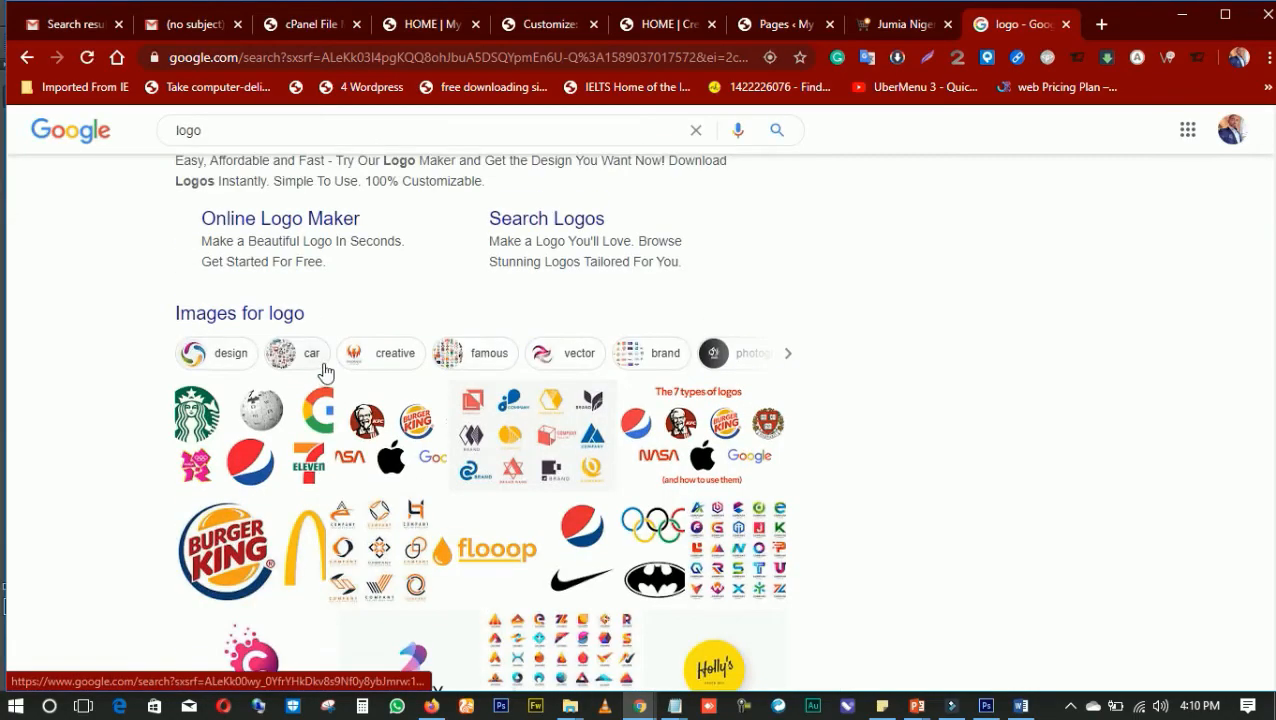
{"action": "scroll", "coordinate": [470, 476], "scroll_direction": "down", "scroll_amount": 5}
{"action": "scroll", "coordinate": [484, 393], "scroll_direction": "up", "scroll_amount": 4}
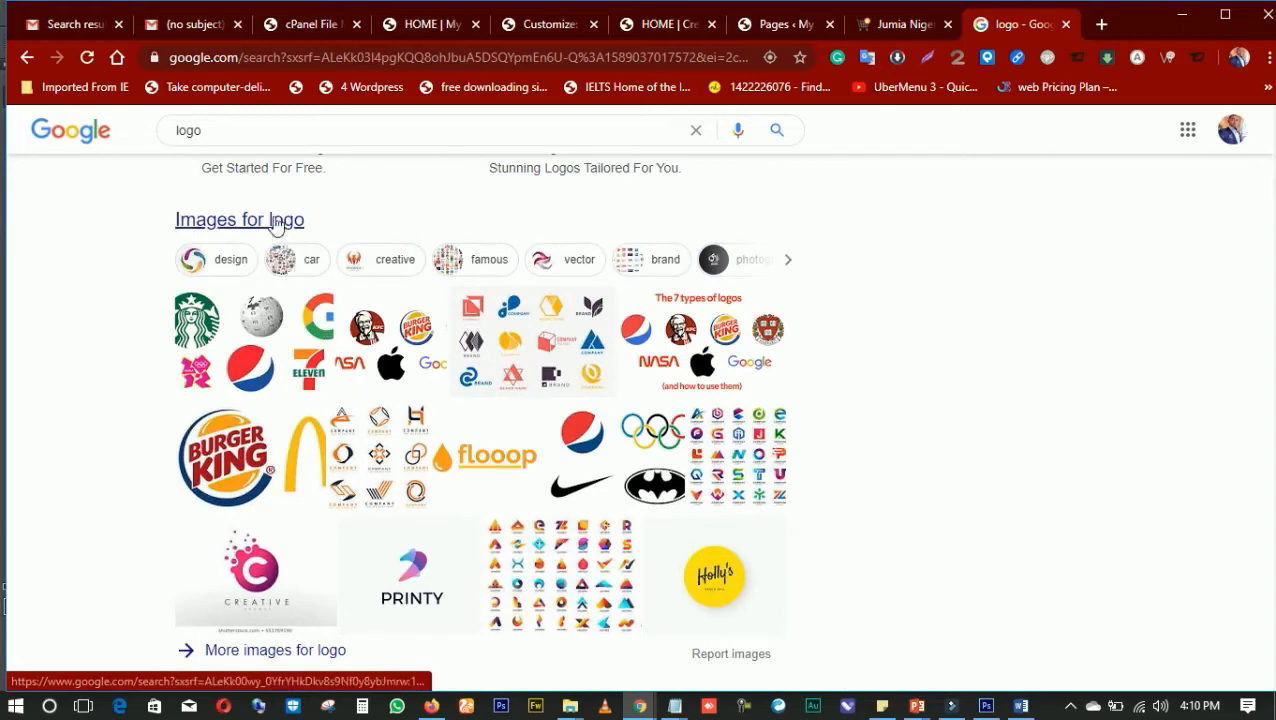
Search Google for "logo free design" and show the image results
{"action": "left_click", "coordinate": [252, 130]}
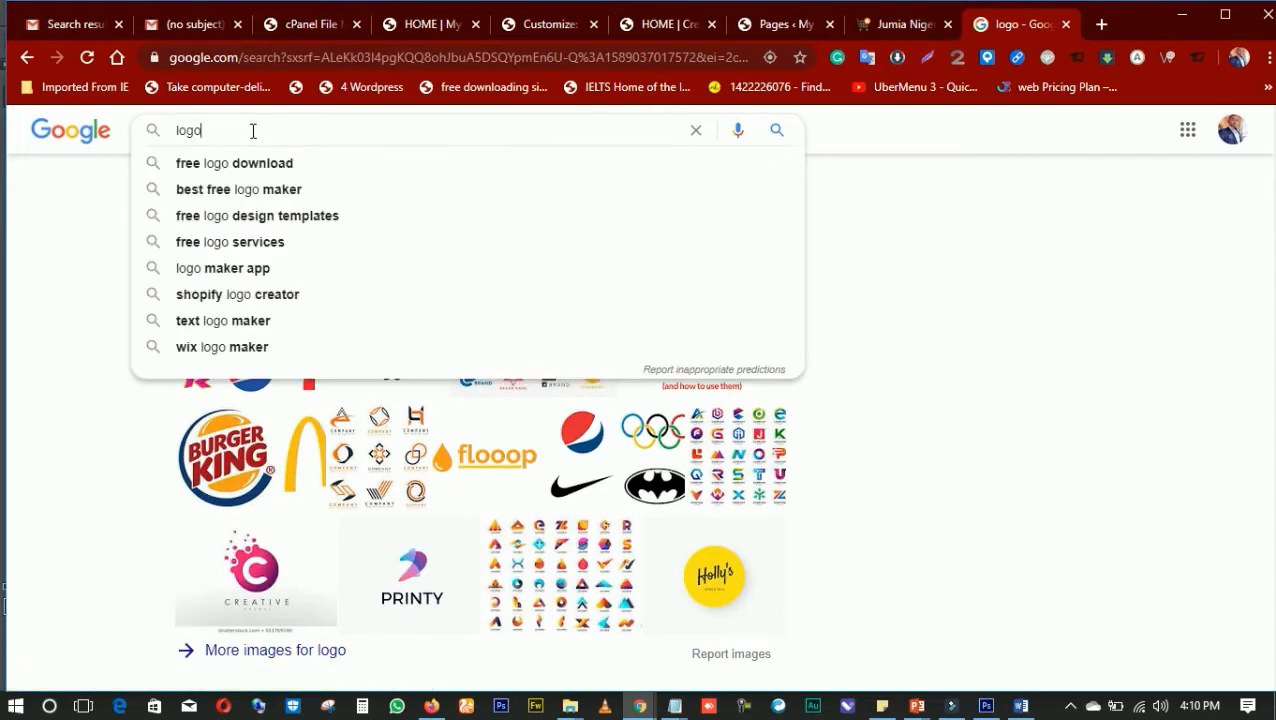
{"action": "type", "text": "fr"}
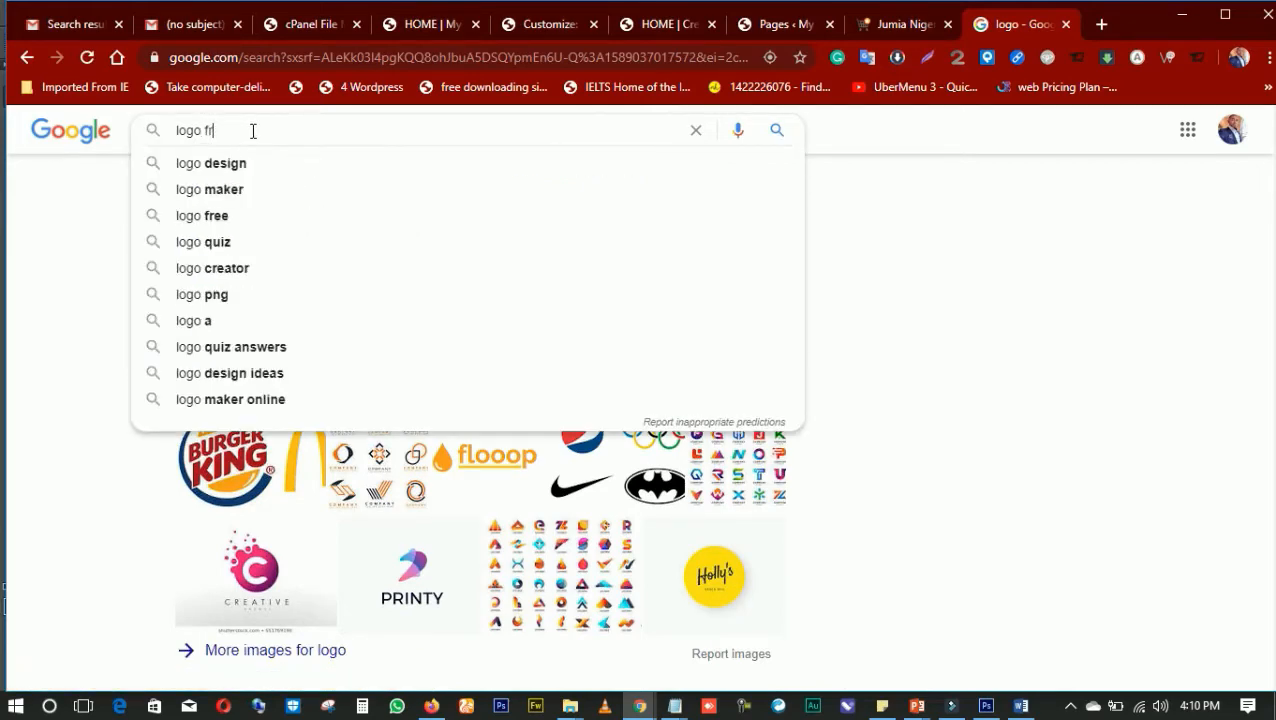
{"action": "type", "text": "ee design"}
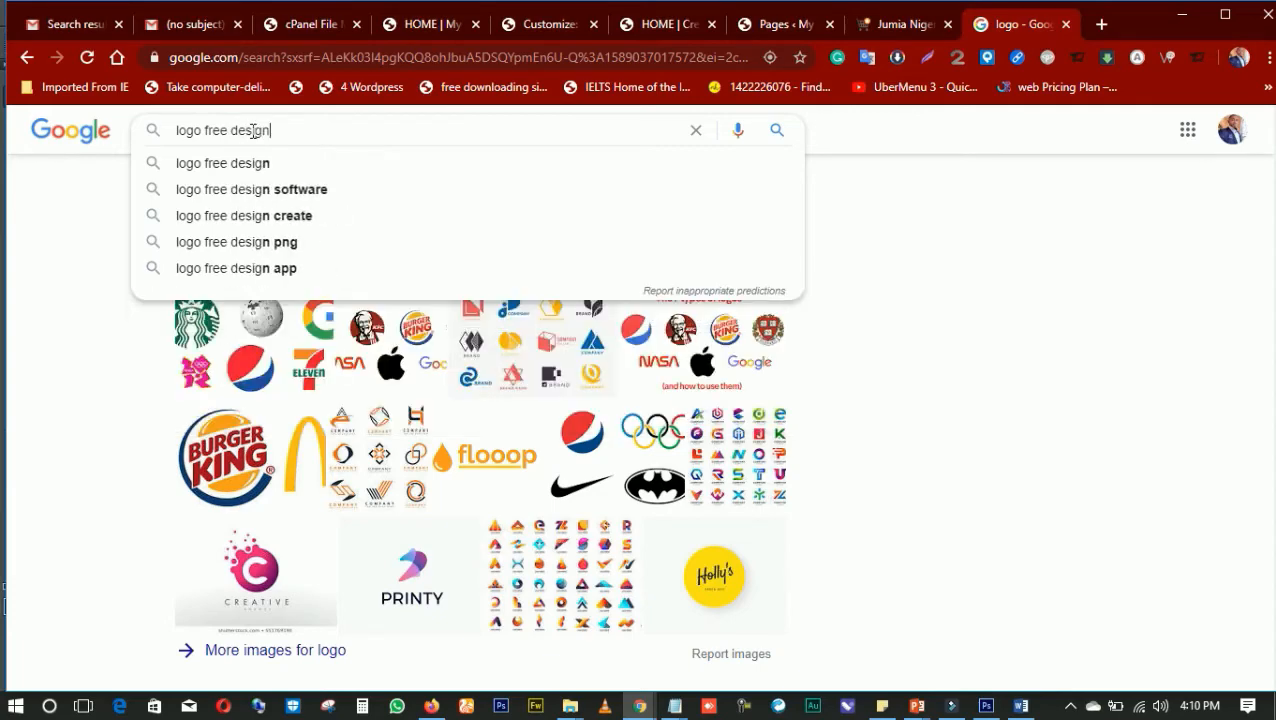
{"action": "key", "text": "Return"}
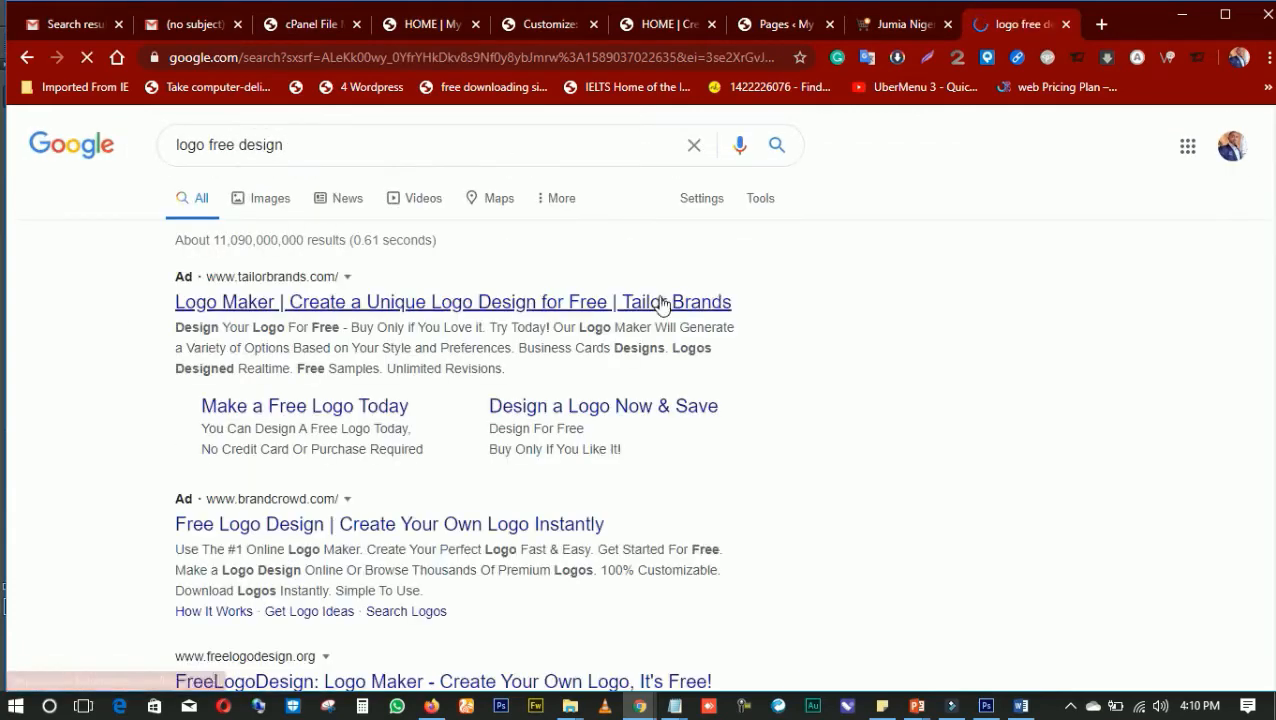
{"action": "scroll", "coordinate": [296, 319], "scroll_direction": "down", "scroll_amount": 3}
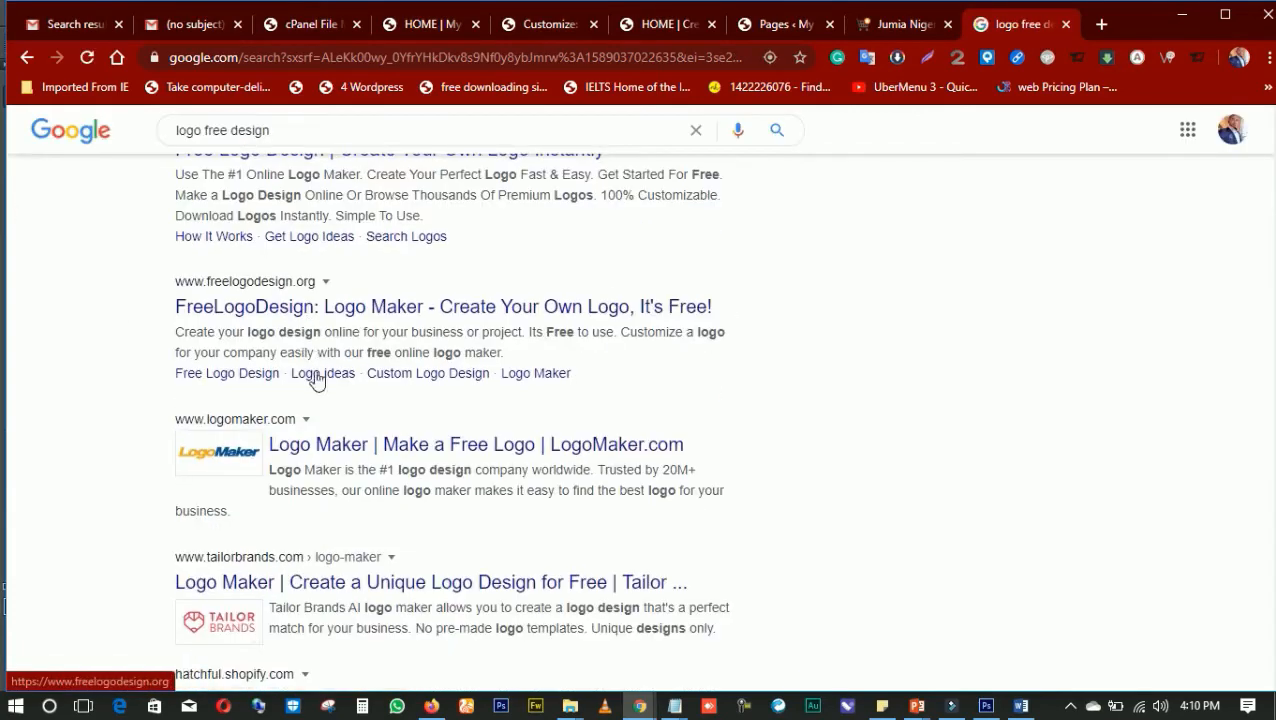
{"action": "scroll", "coordinate": [313, 245], "scroll_direction": "up", "scroll_amount": 3}
{"action": "left_click", "coordinate": [279, 198]}
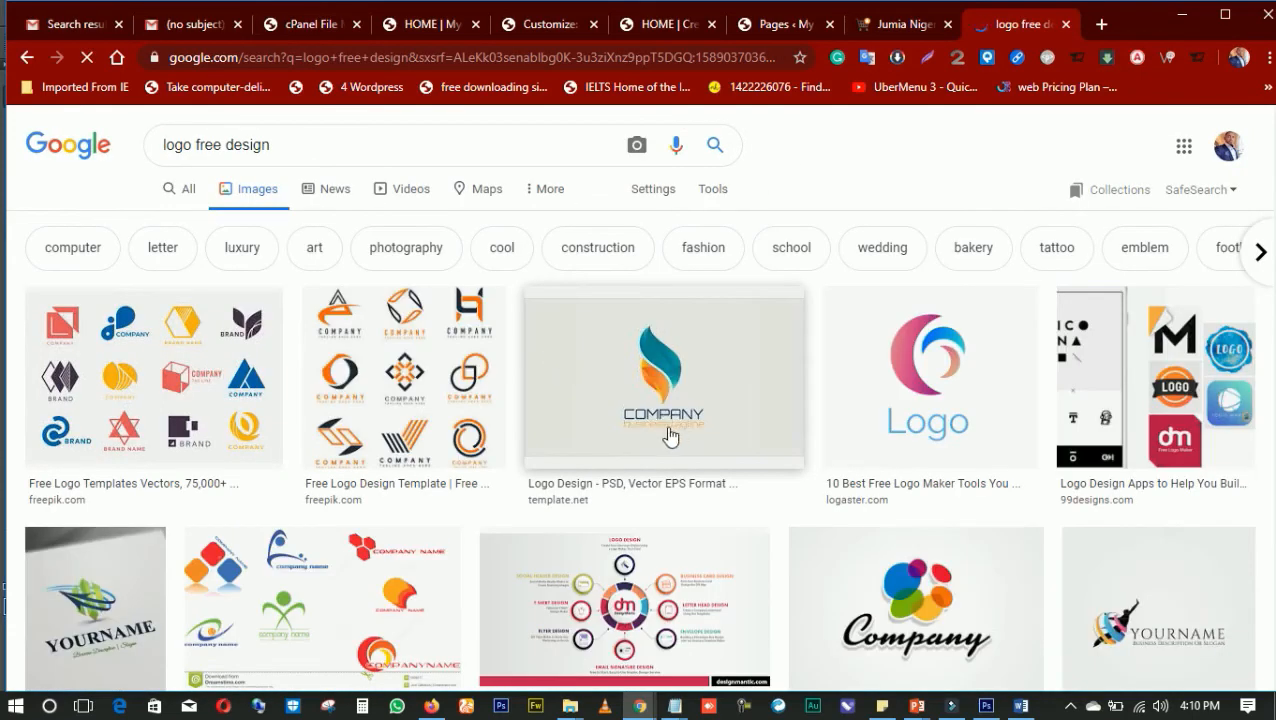
{"action": "scroll", "coordinate": [660, 412], "scroll_direction": "down", "scroll_amount": 1}
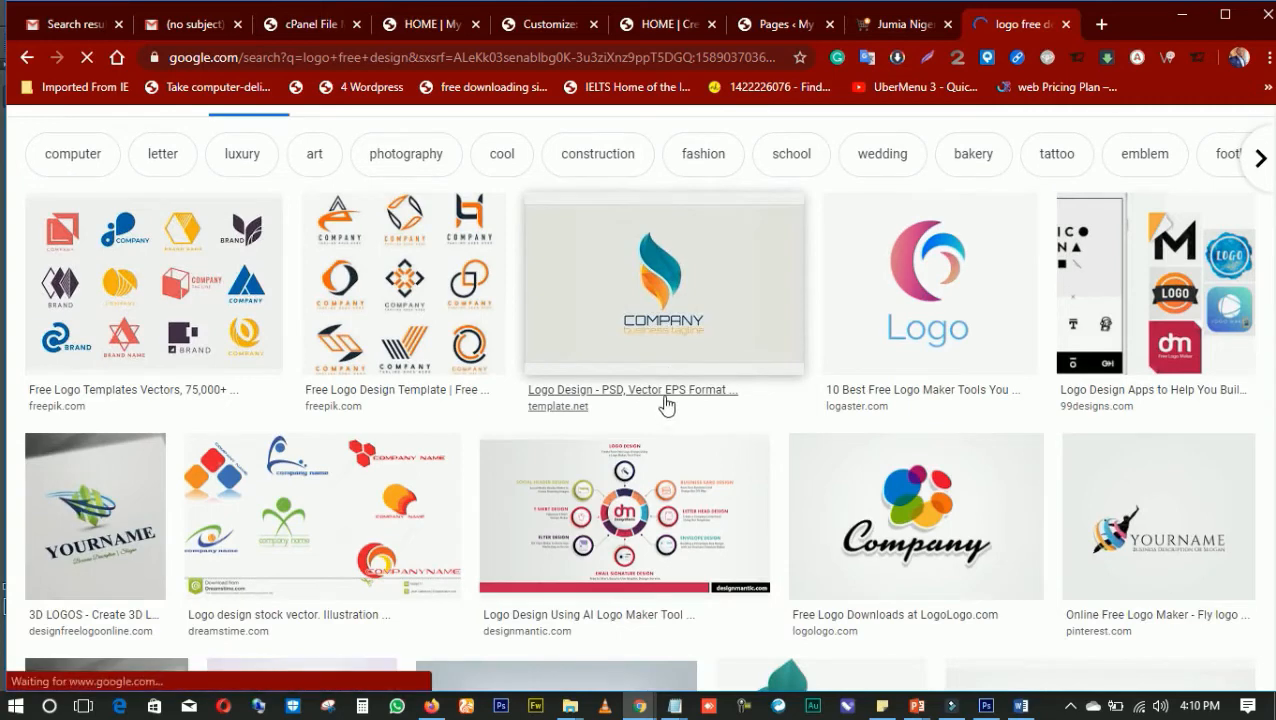
Preview the Logaster logo image and open the blue globe Zefyr Logo from its related images
{"action": "left_click", "coordinate": [925, 296]}
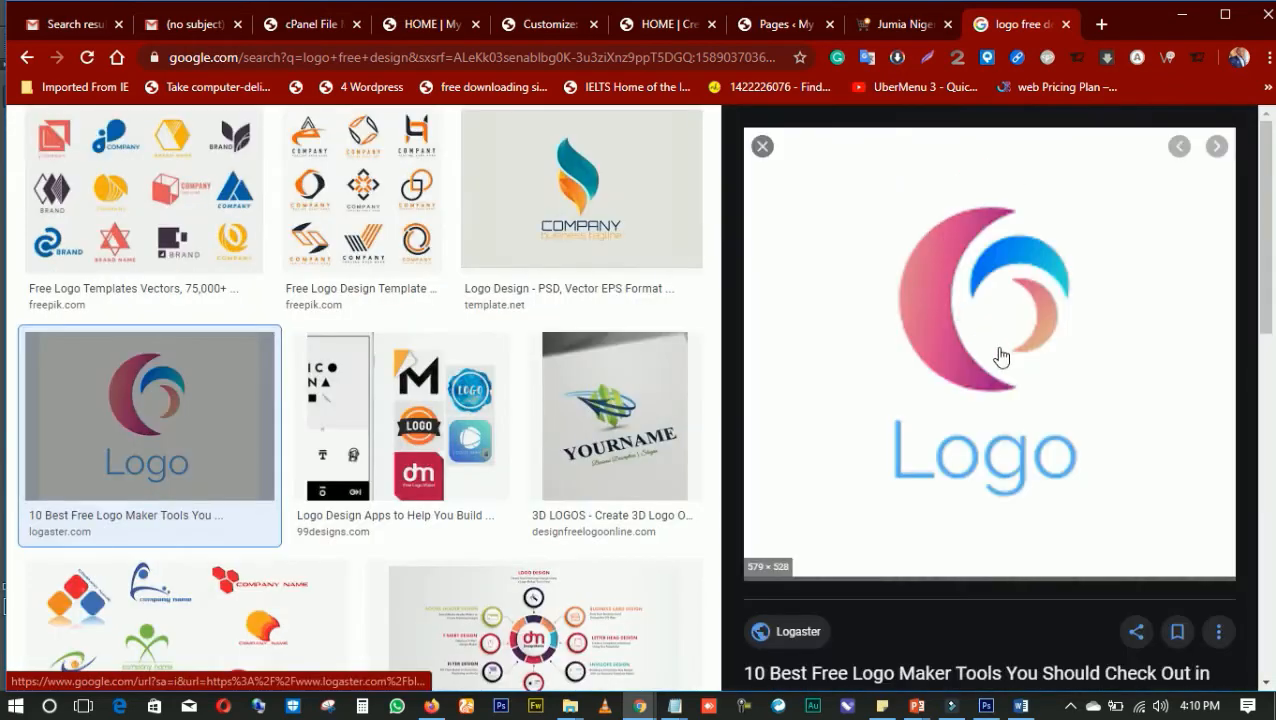
{"action": "scroll", "coordinate": [930, 345], "scroll_direction": "down", "scroll_amount": 1}
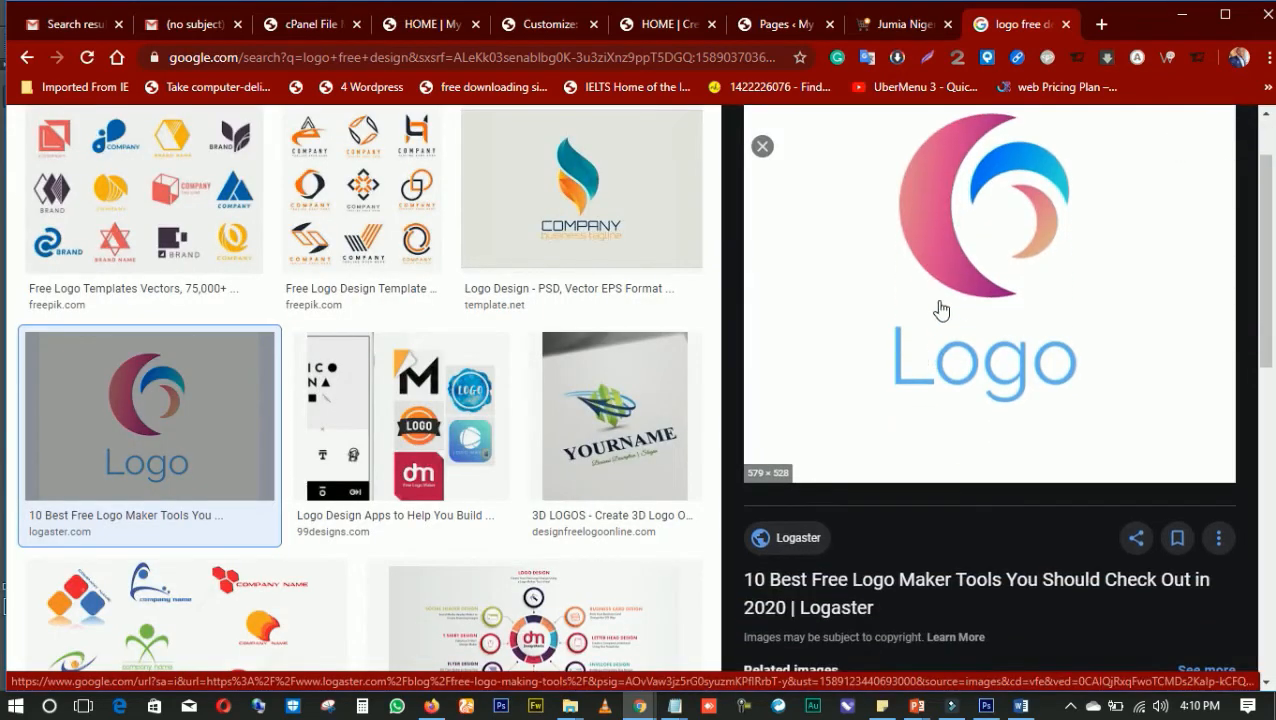
{"action": "scroll", "coordinate": [979, 388], "scroll_direction": "down", "scroll_amount": 8}
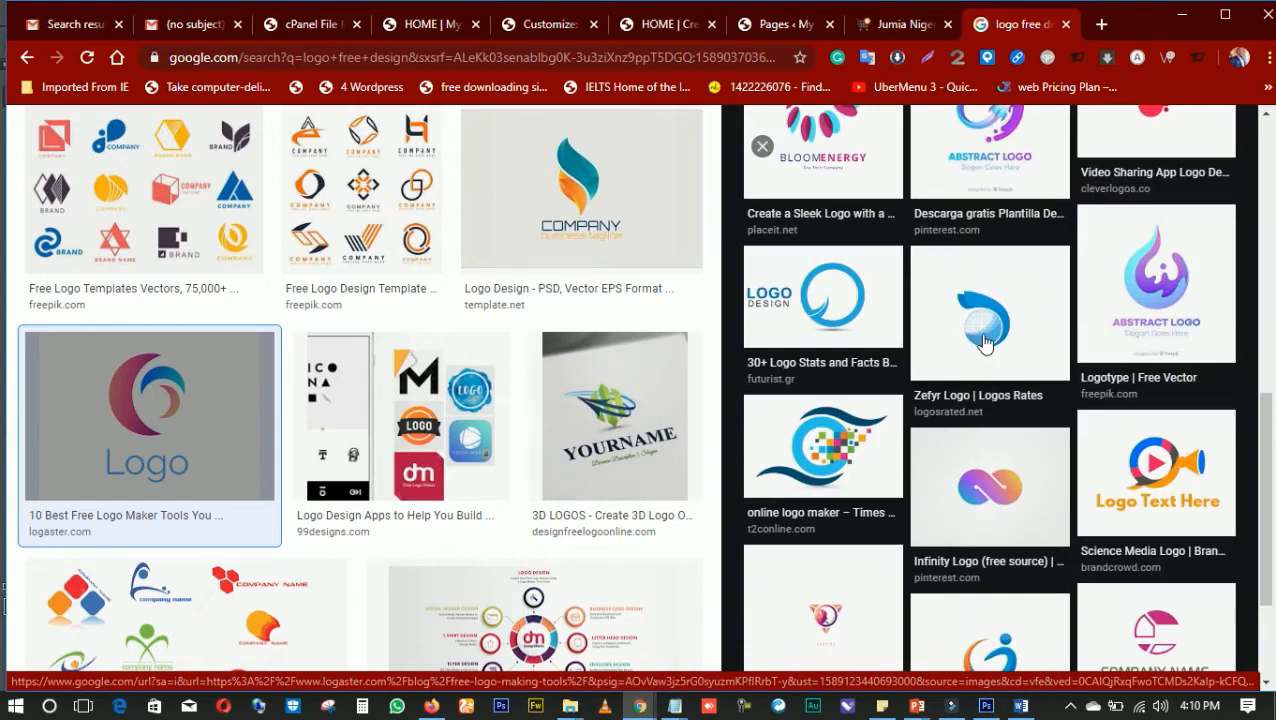
{"action": "left_click", "coordinate": [985, 344]}
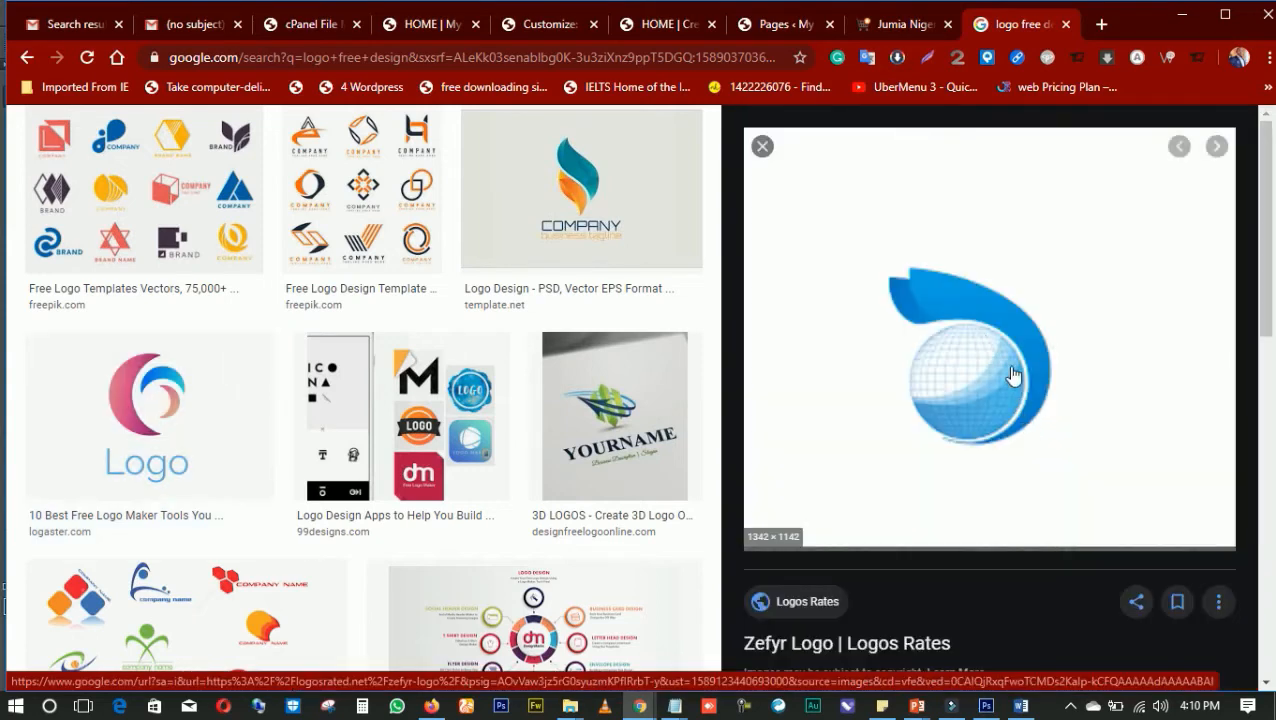
Save the Zefyr logo image as PNG file Zefyr-Logo-1 in the Desktop's church themes folder
{"action": "right_click", "coordinate": [978, 397]}
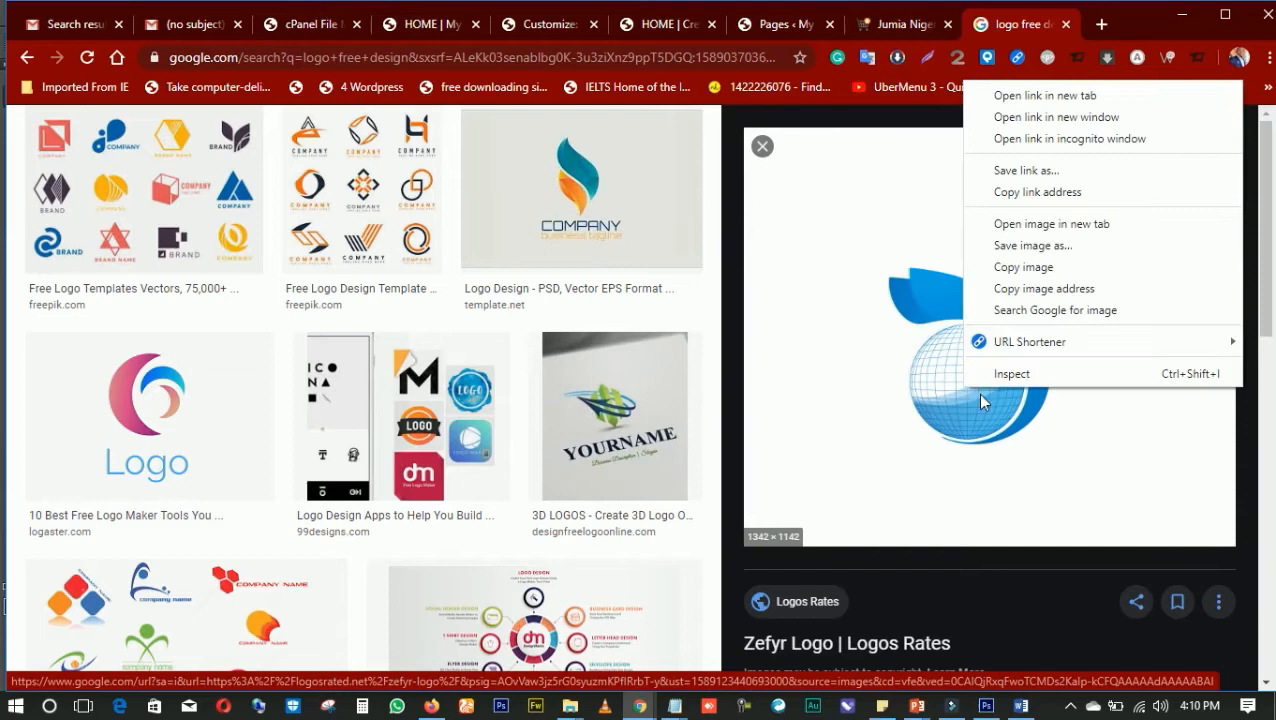
{"action": "left_click", "coordinate": [1033, 246]}
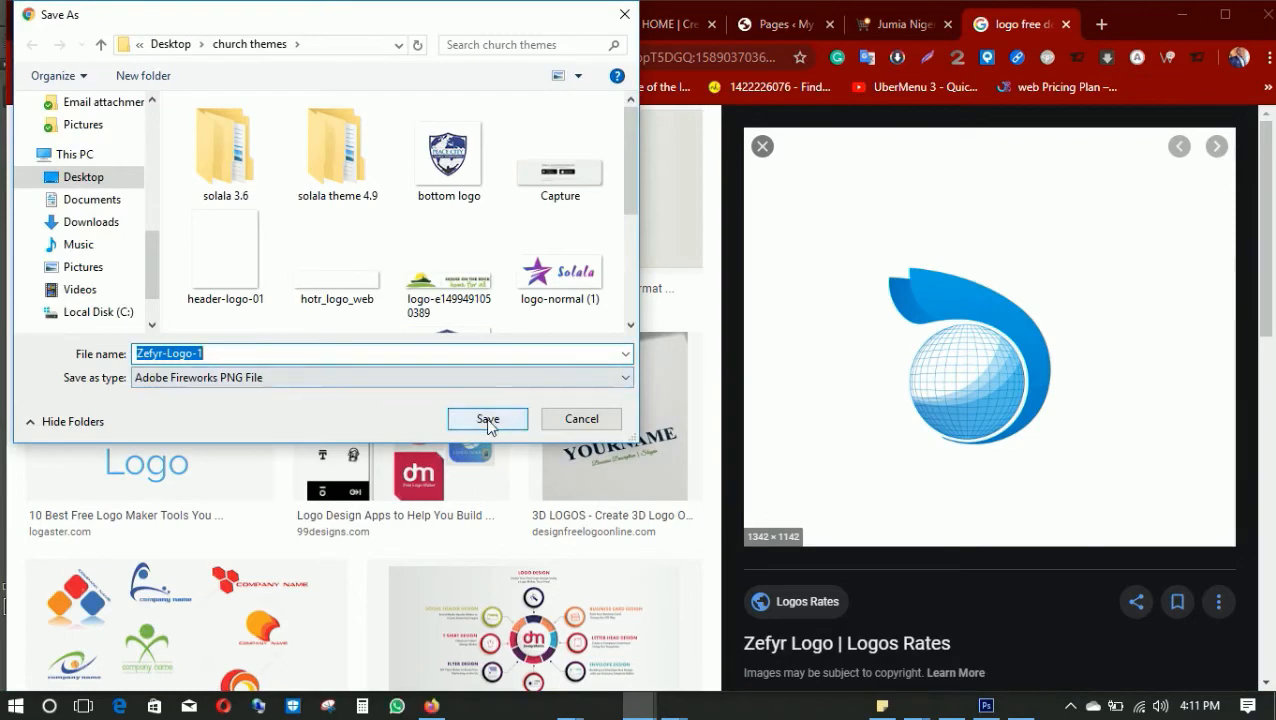
{"action": "left_click", "coordinate": [486, 418]}
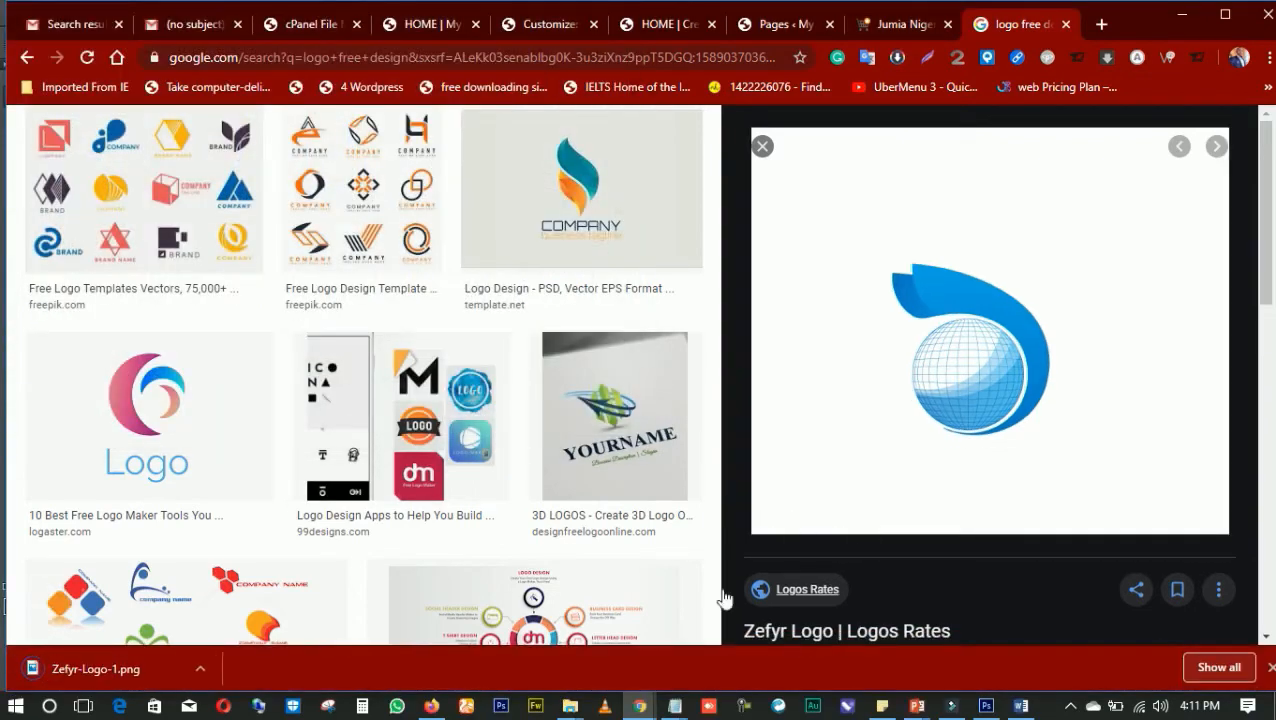
Show the downloaded Zefyr-Logo-1 in its folder and copy it into the web developement materials folder under Videos
{"action": "left_click", "coordinate": [199, 676]}
{"action": "left_click", "coordinate": [232, 608]}
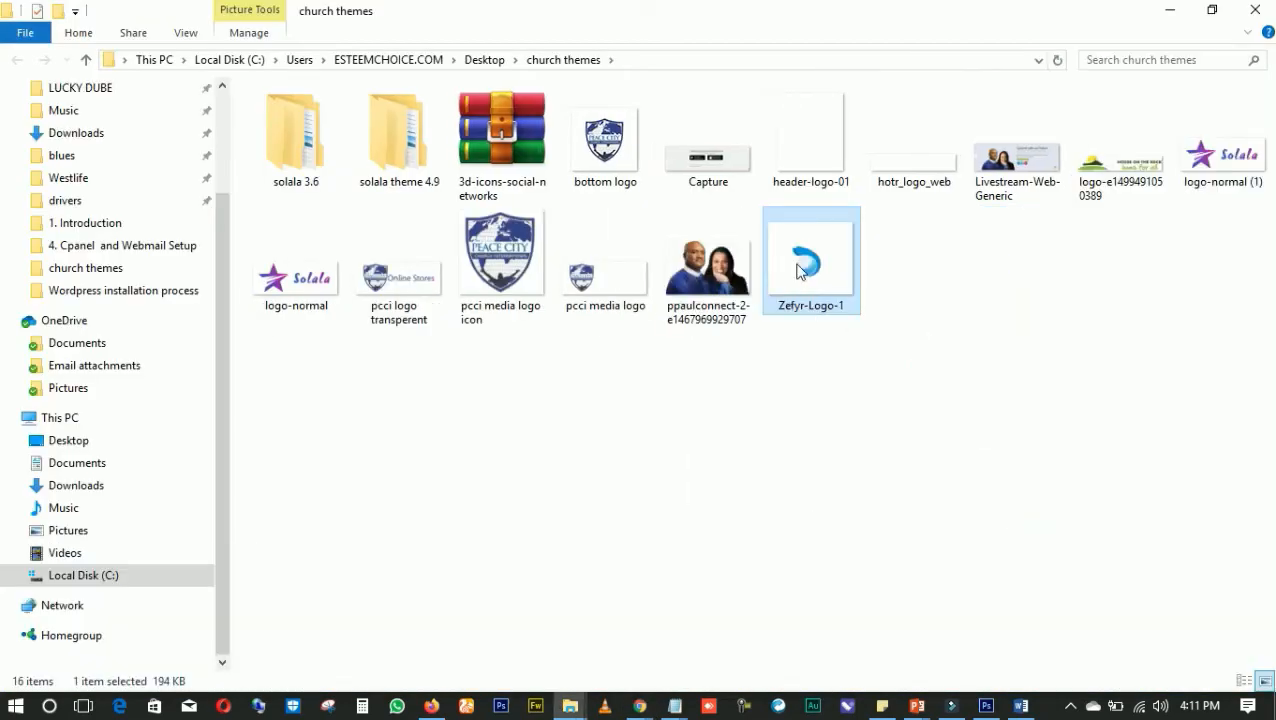
{"action": "right_click", "coordinate": [800, 272]}
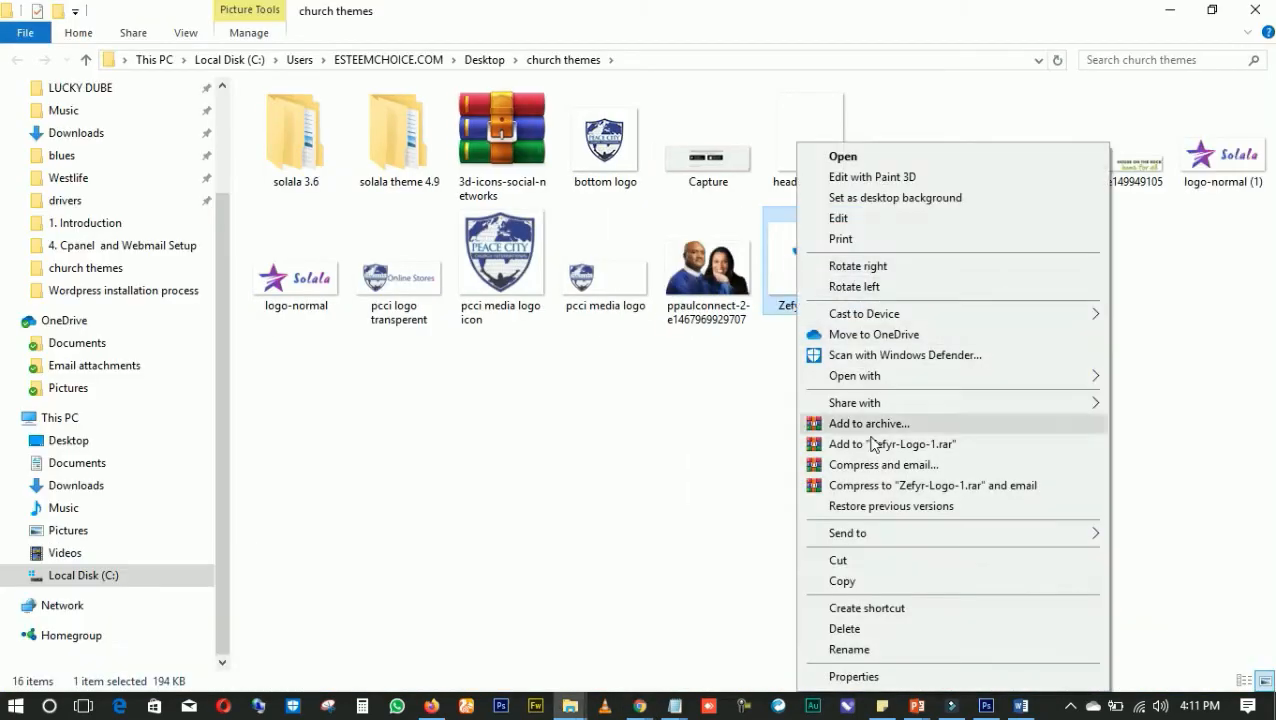
{"action": "left_click", "coordinate": [849, 586]}
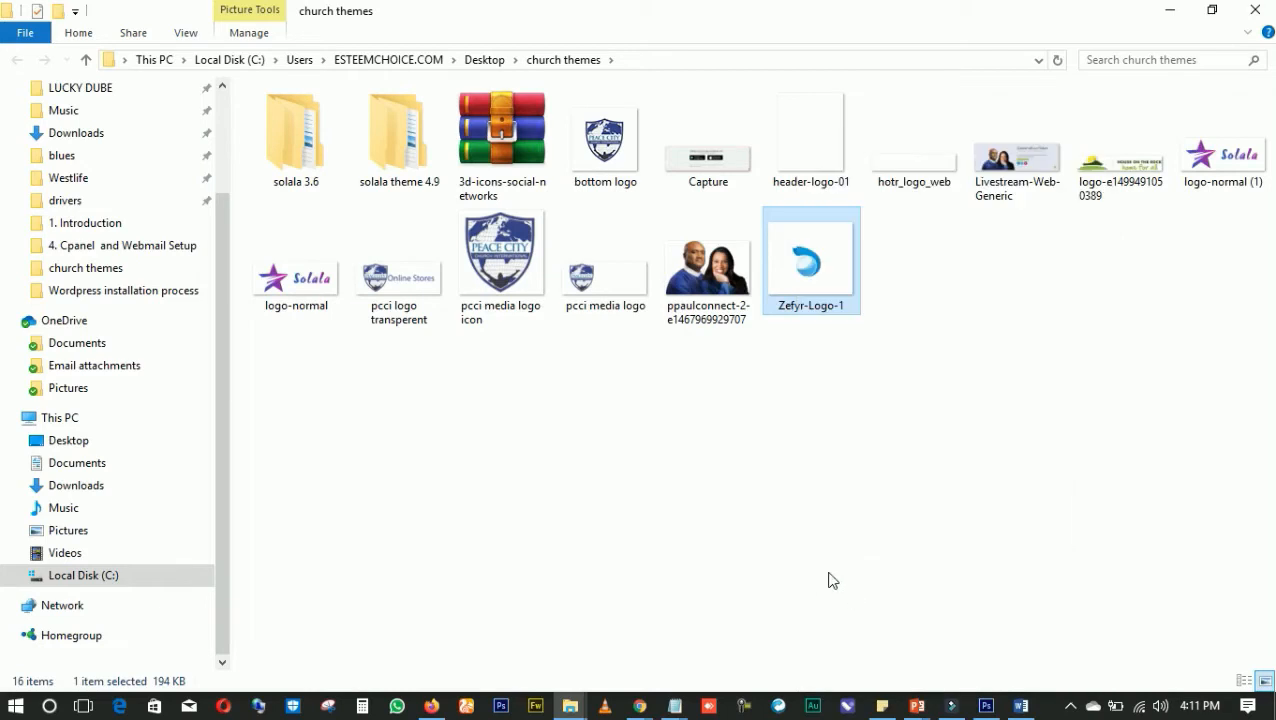
{"action": "left_click", "coordinate": [64, 553]}
{"action": "double_click", "coordinate": [400, 310]}
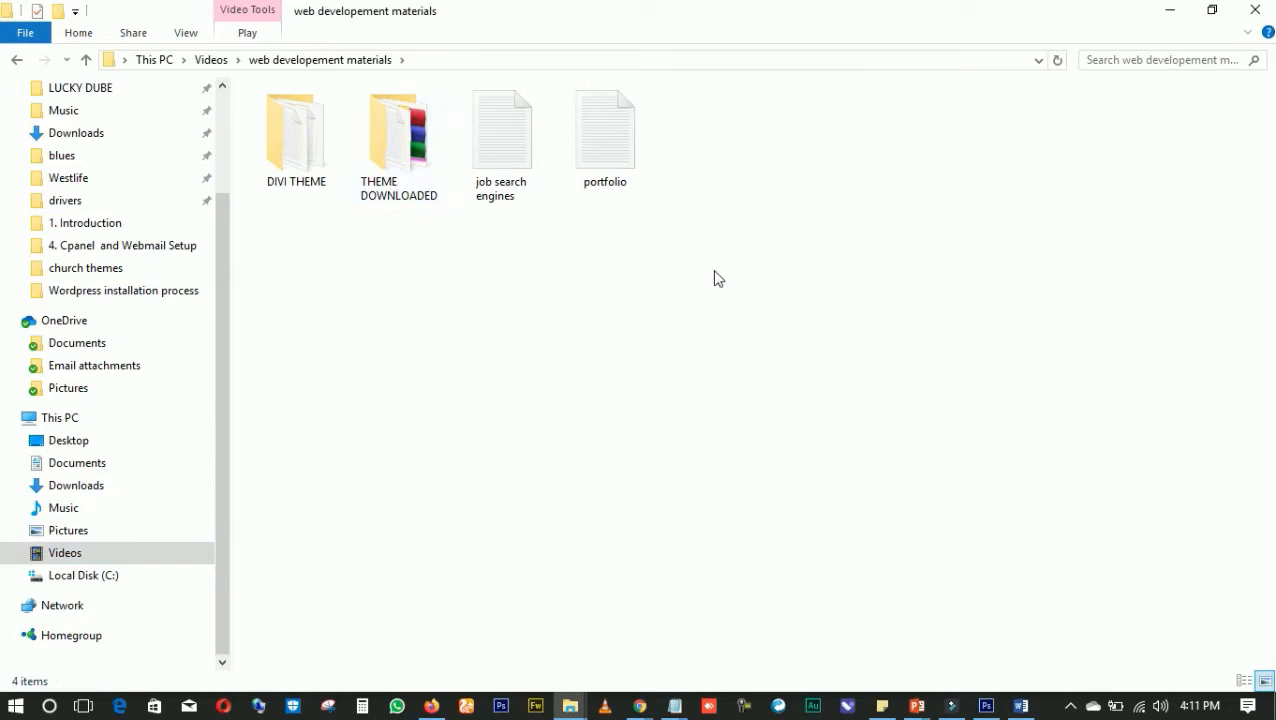
{"action": "key", "text": "ctrl+v"}
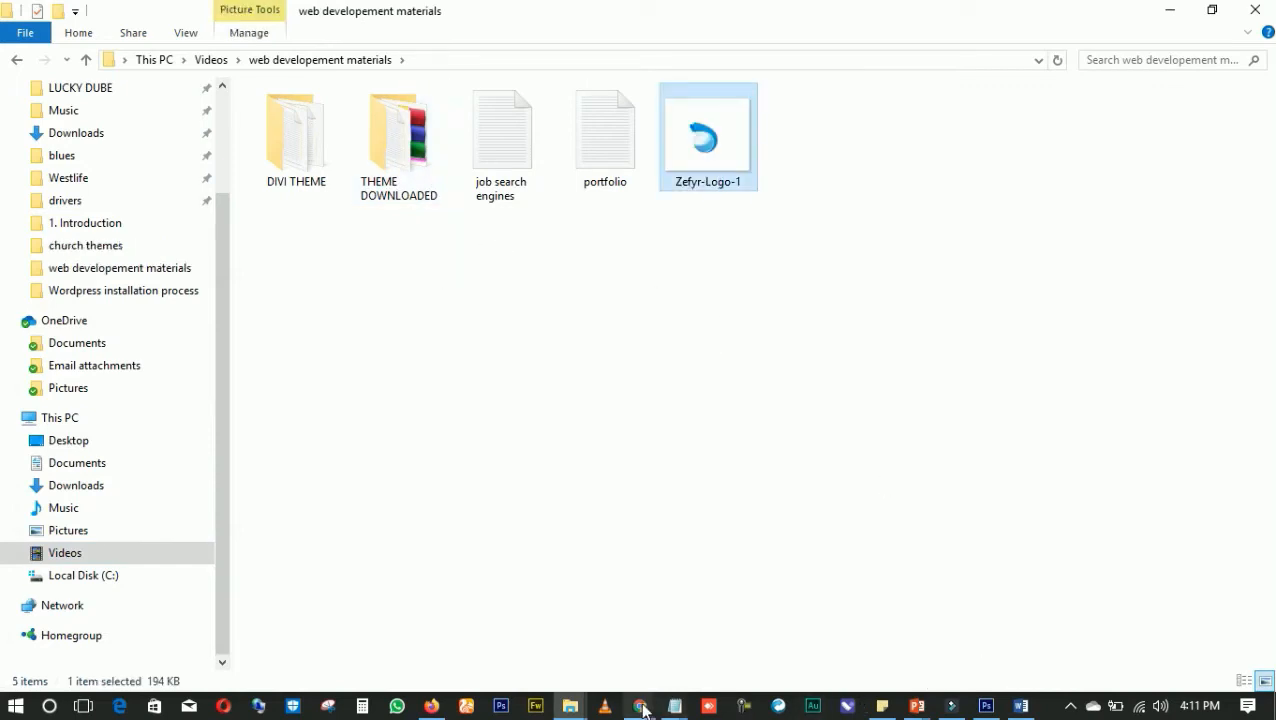
Switch to Photoshop and create a new 512 × 512 pixel document at 300 pixels/inch with a white background
{"action": "left_click", "coordinate": [986, 706]}
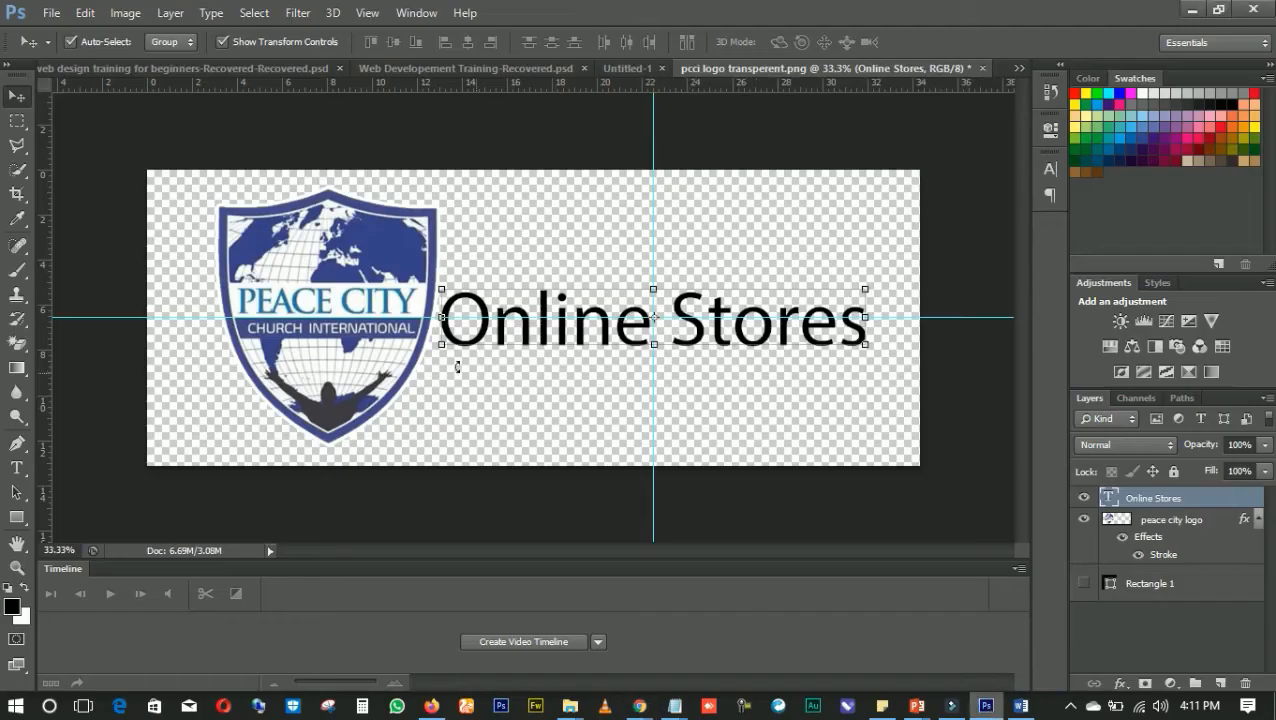
{"action": "left_click", "coordinate": [51, 12]}
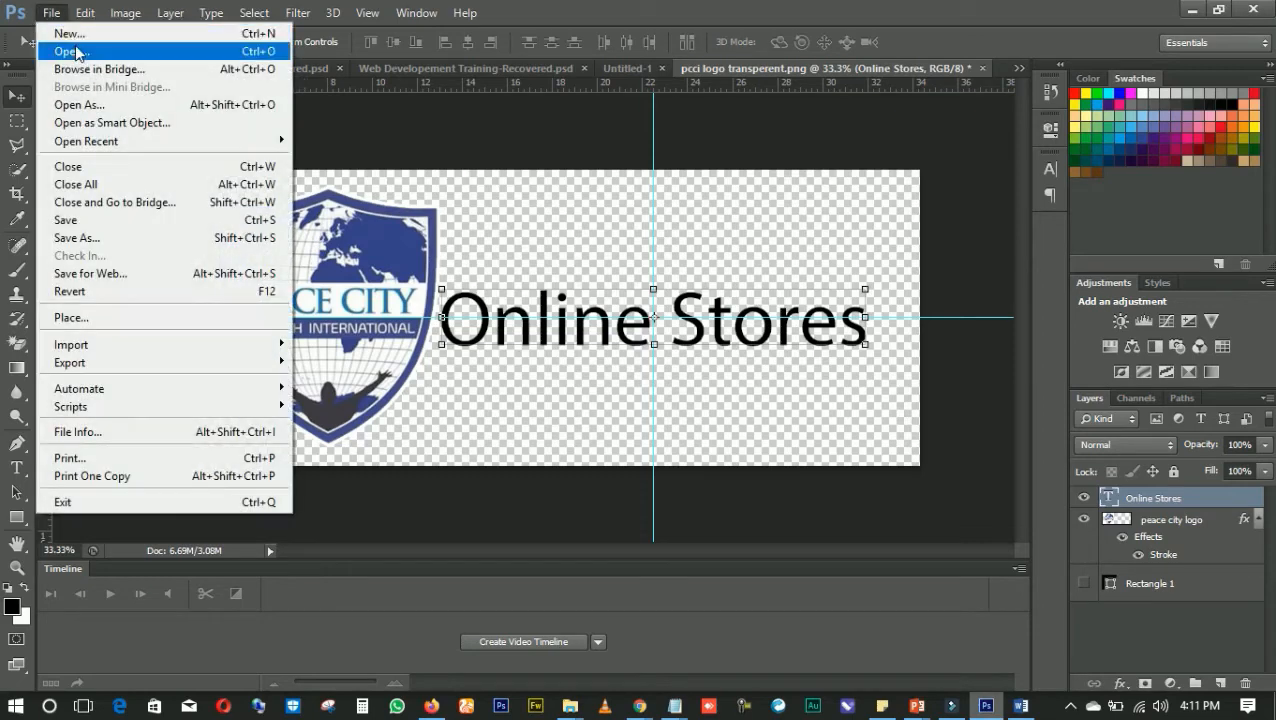
{"action": "left_click", "coordinate": [70, 34]}
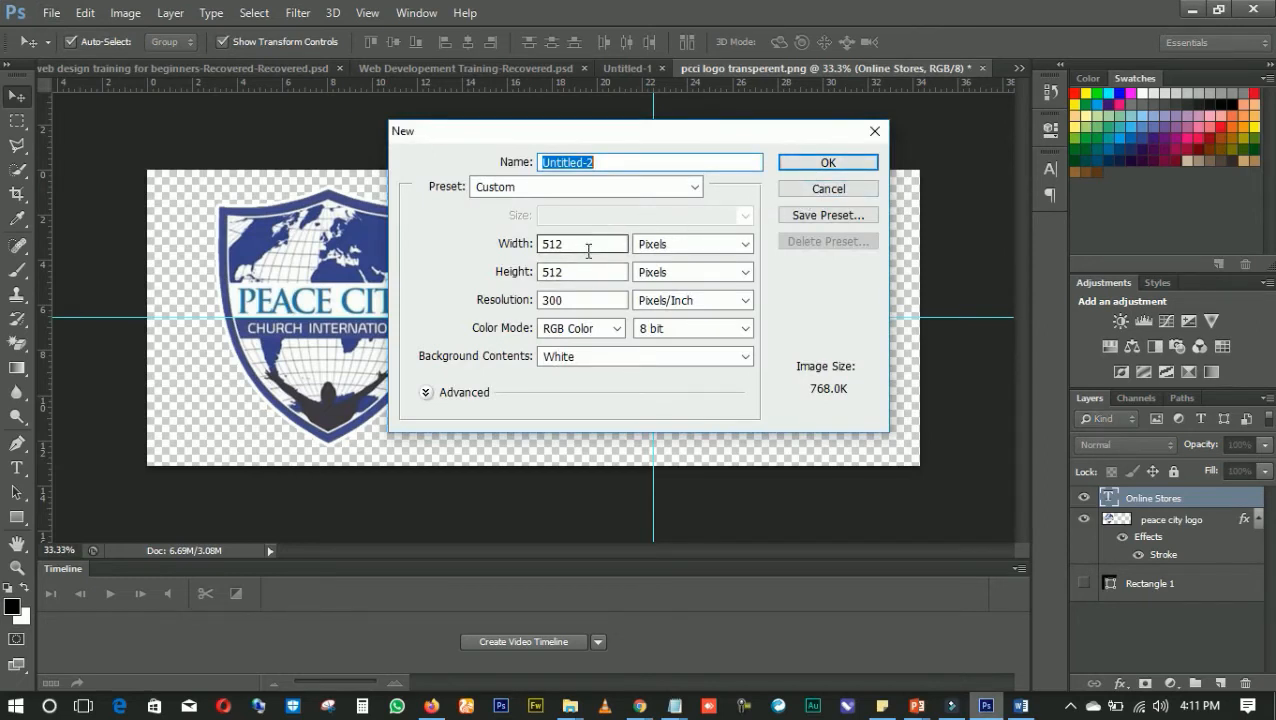
{"action": "left_click", "coordinate": [833, 164]}
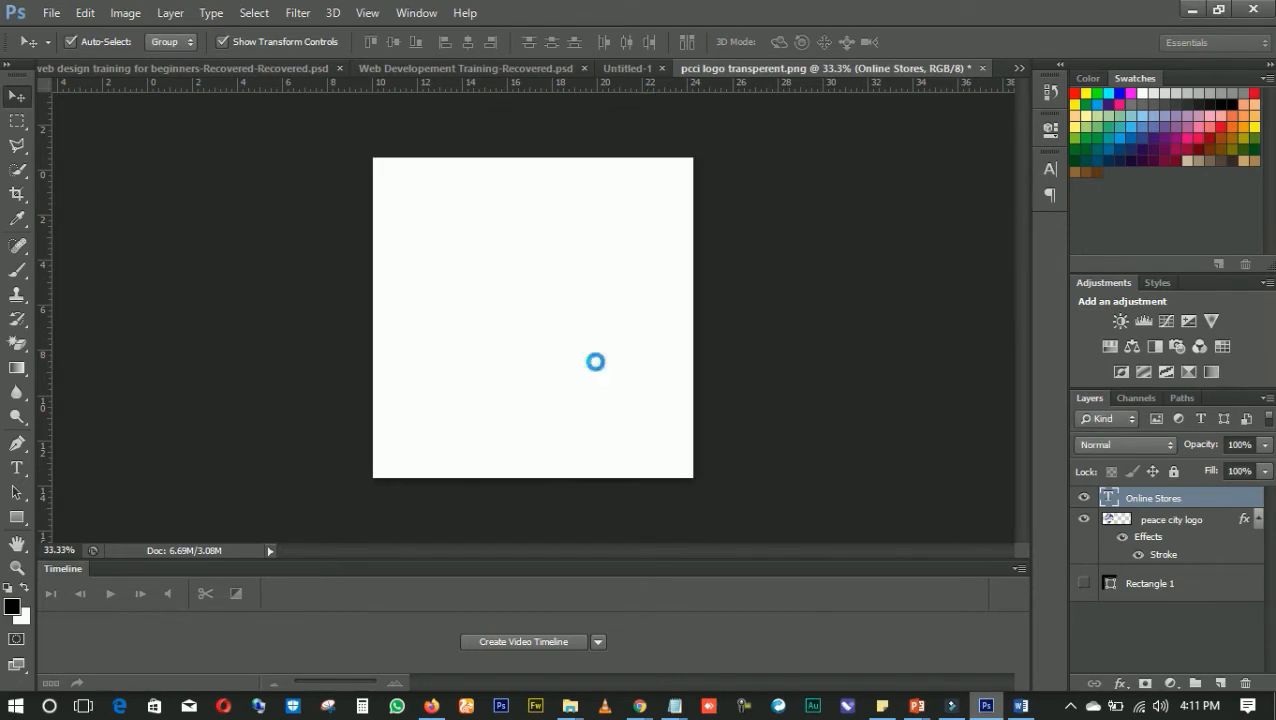
Check the suggested site icon dimensions in the WordPress Customizer and create another white 512 × 512 pixel, 300 pixels/inch document in Photoshop
{"action": "left_click", "coordinate": [51, 12]}
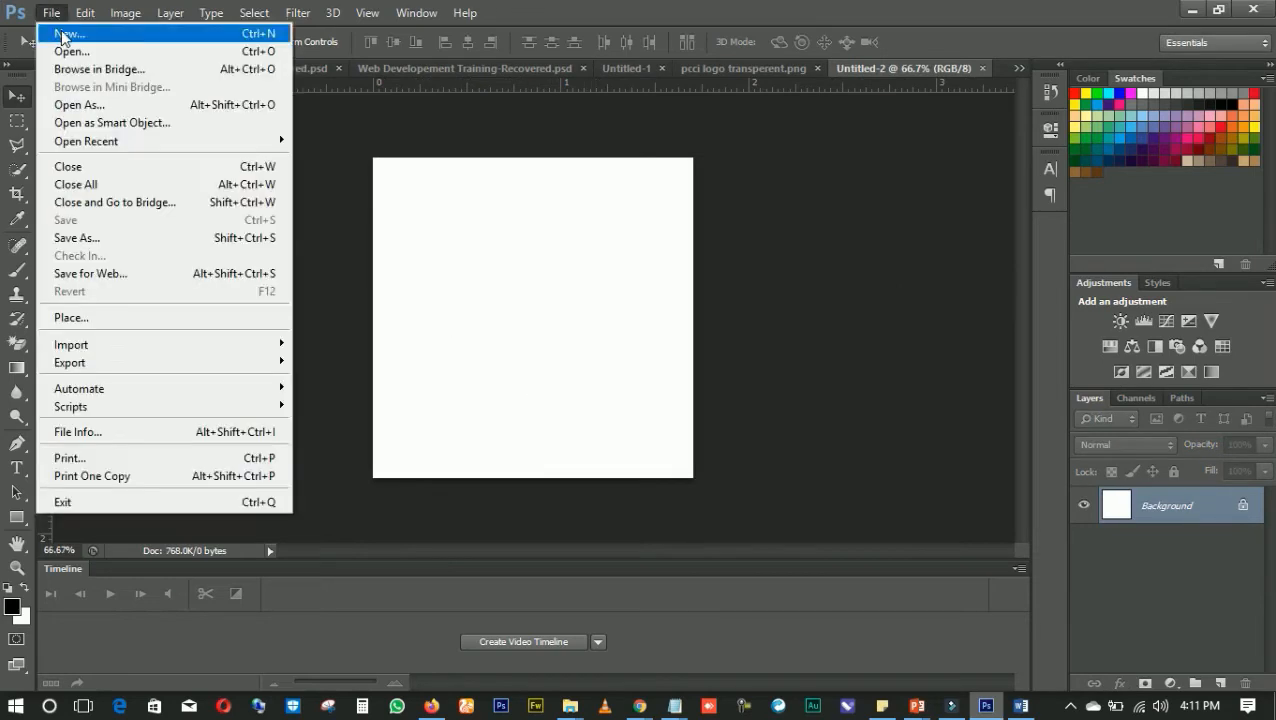
{"action": "left_click", "coordinate": [45, 35]}
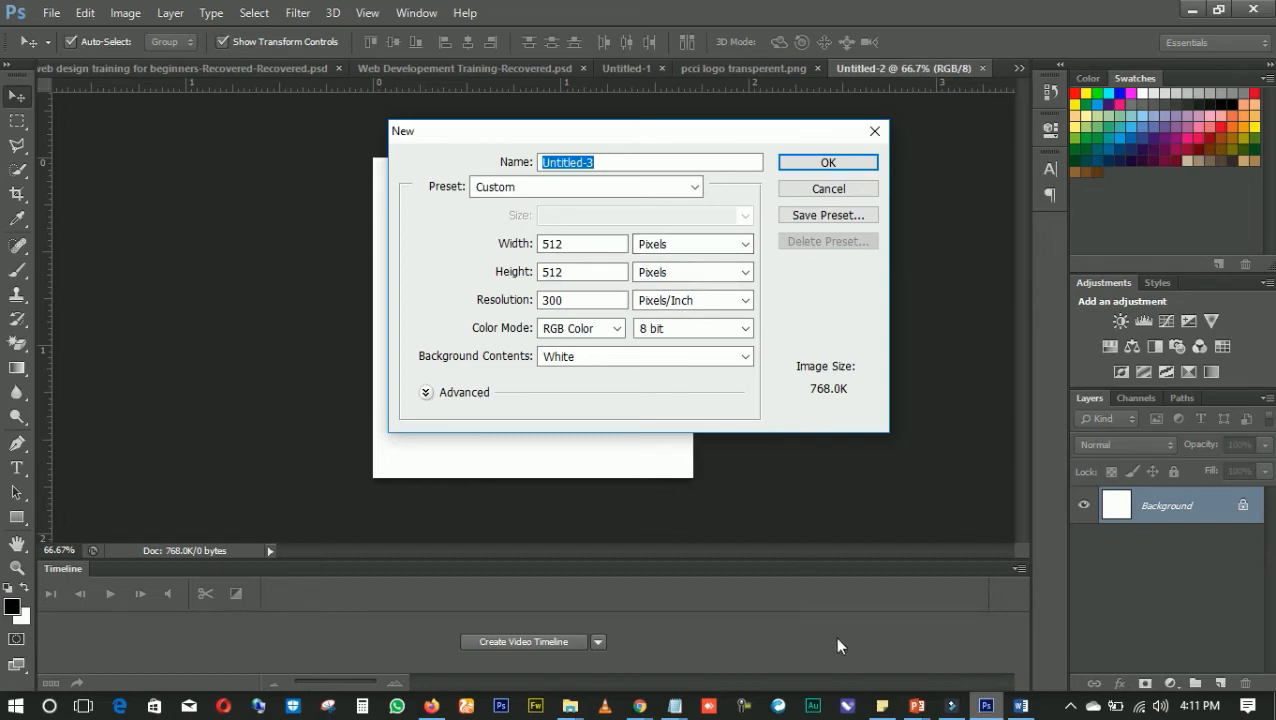
{"action": "left_click", "coordinate": [639, 705]}
{"action": "mouse_move", "coordinate": [400, 636]}
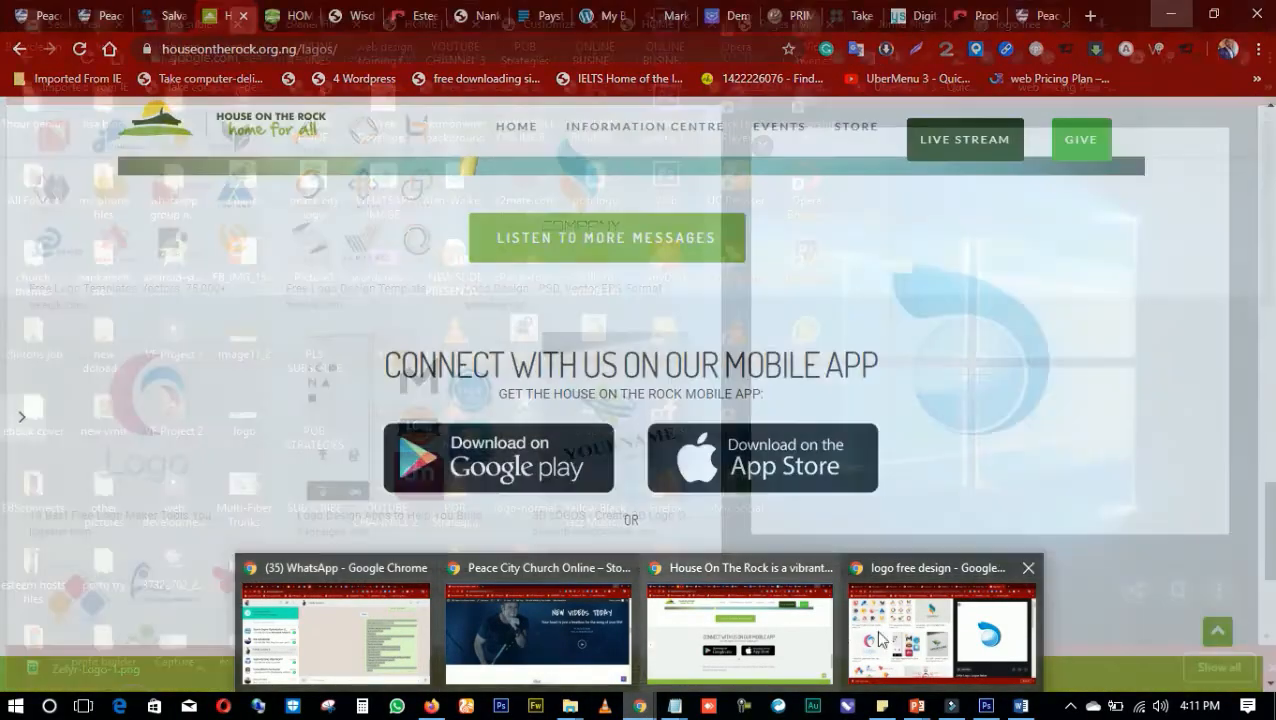
{"action": "left_click", "coordinate": [940, 632]}
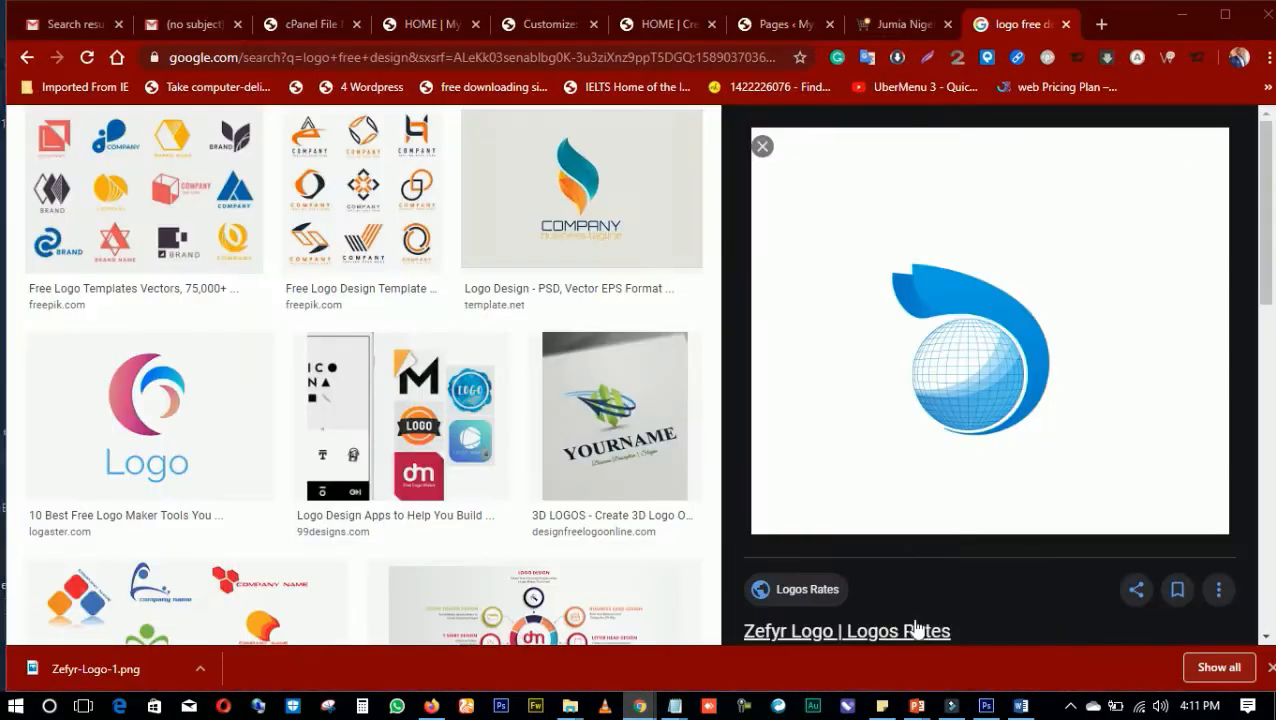
{"action": "left_click", "coordinate": [550, 24]}
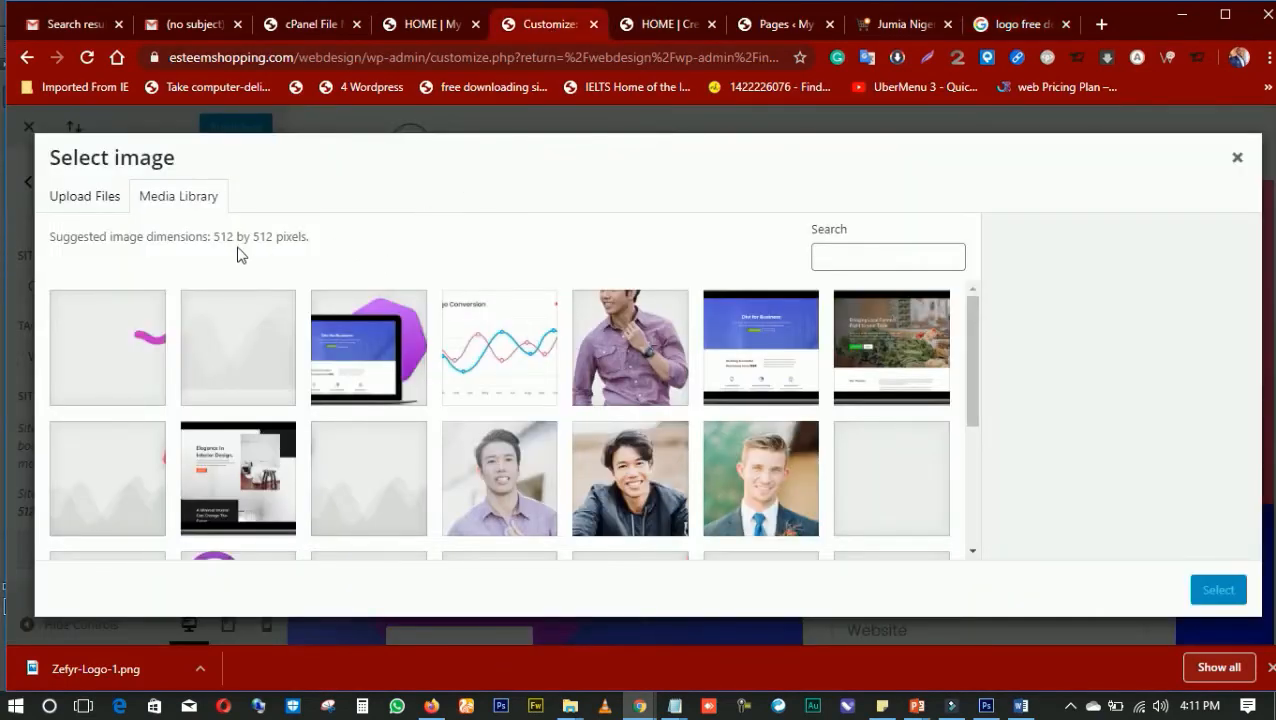
{"action": "left_click", "coordinate": [1173, 17]}
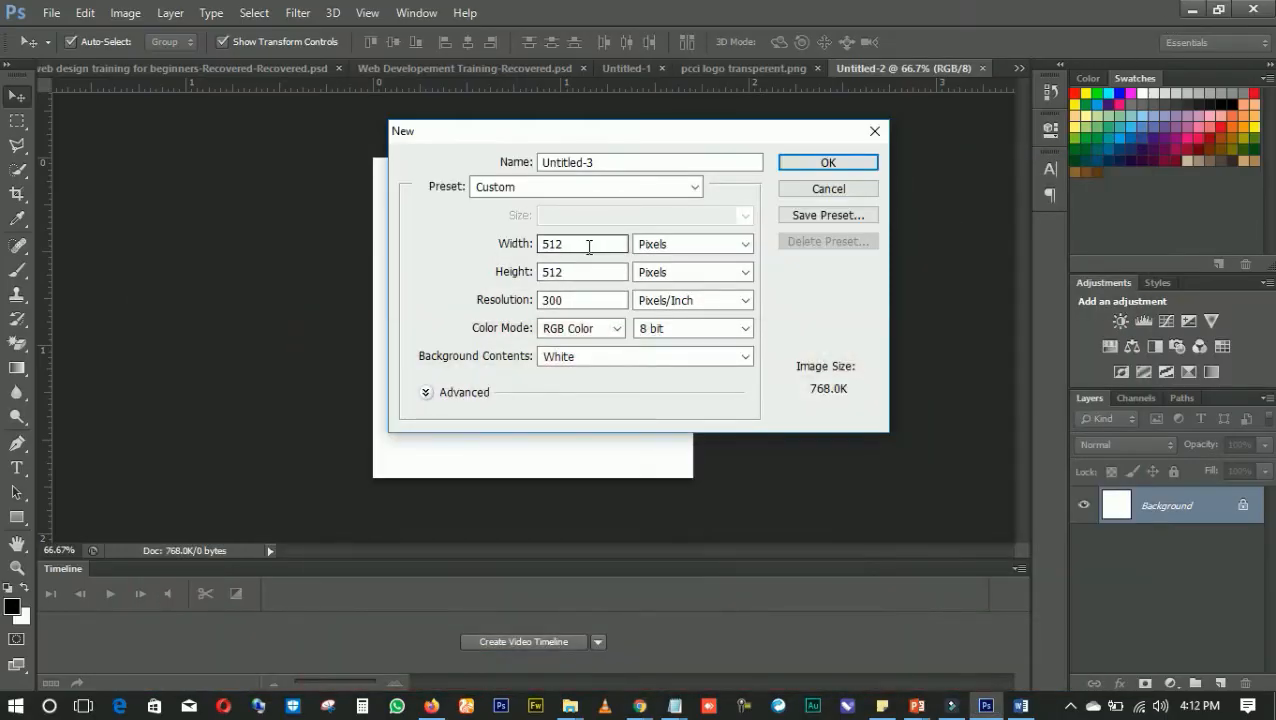
{"action": "left_click", "coordinate": [849, 166]}
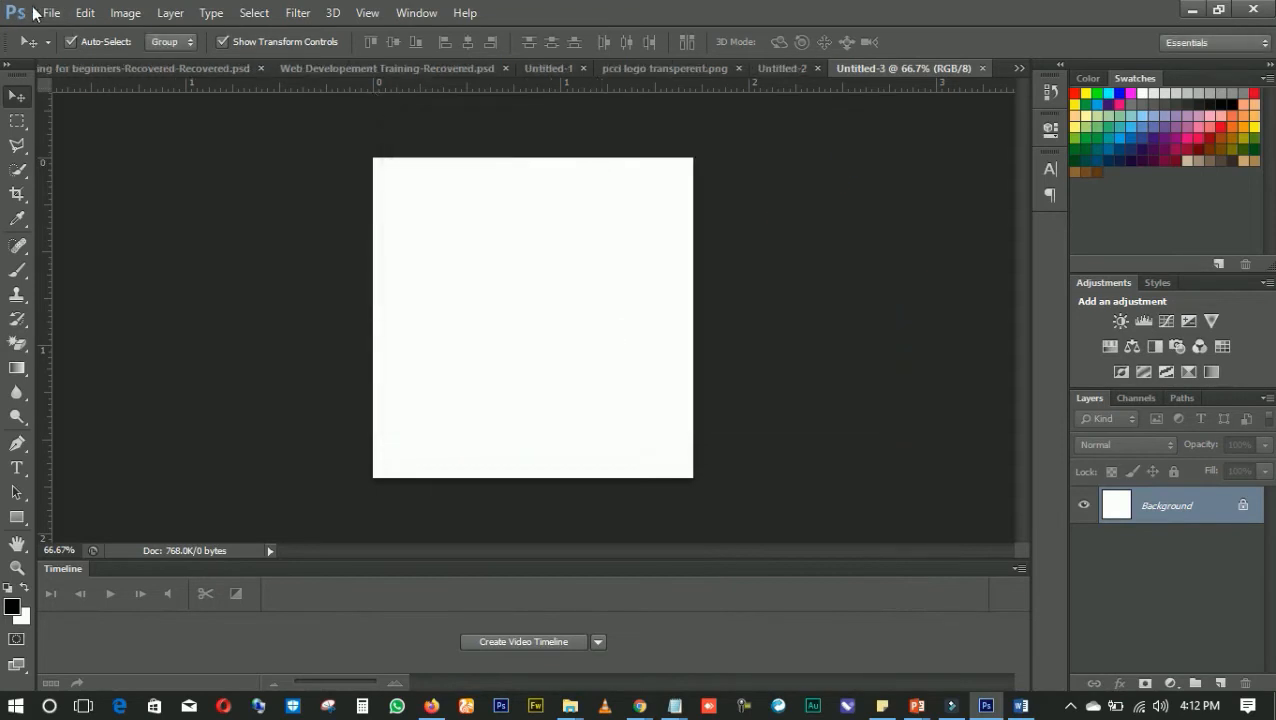
Place Zefyr-Logo-1 from the Videos library's web developement materials folder into the new document at its fitted size
{"action": "left_click", "coordinate": [40, 12]}
{"action": "left_click", "coordinate": [71, 316]}
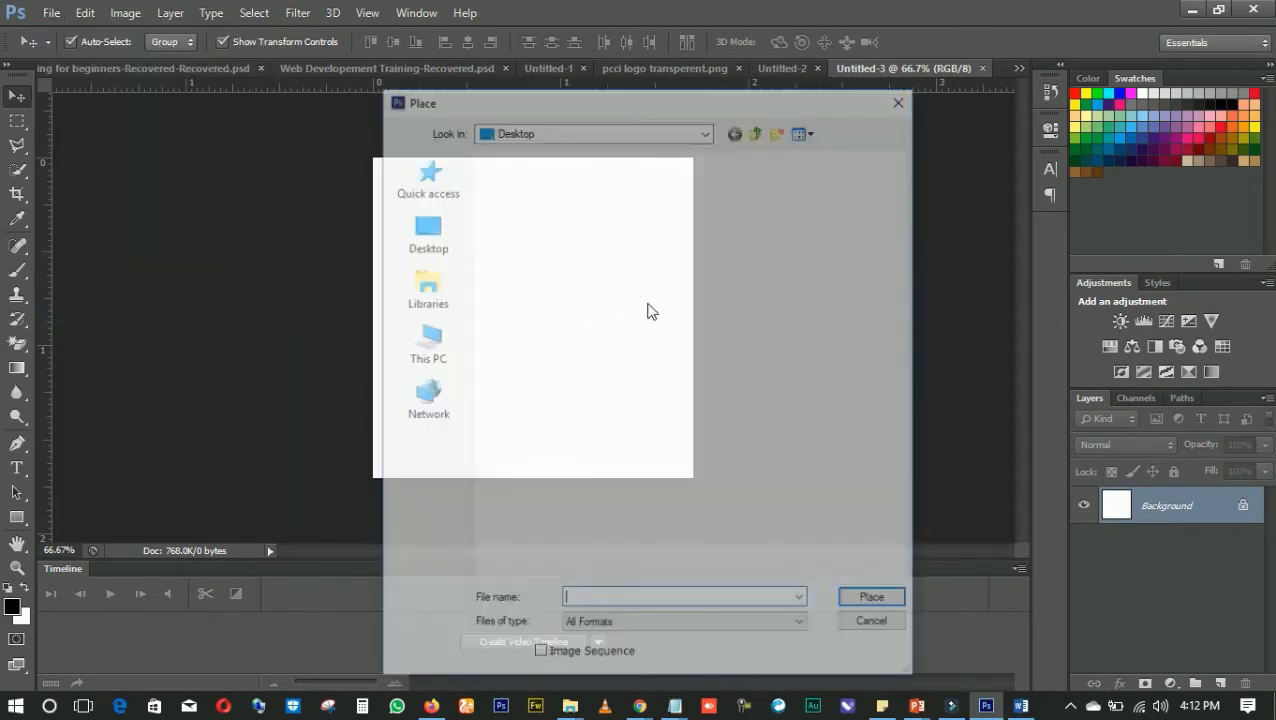
{"action": "scroll", "coordinate": [635, 288], "scroll_direction": "down", "scroll_amount": 5}
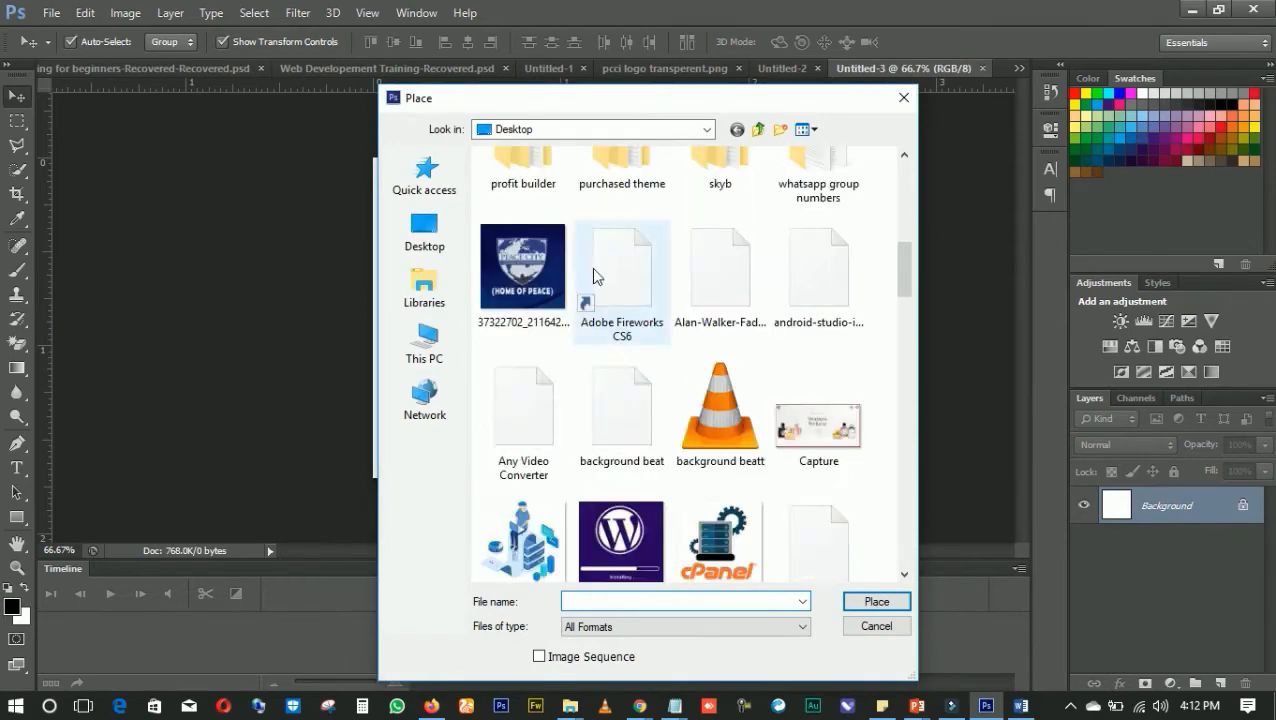
{"action": "left_click", "coordinate": [424, 290]}
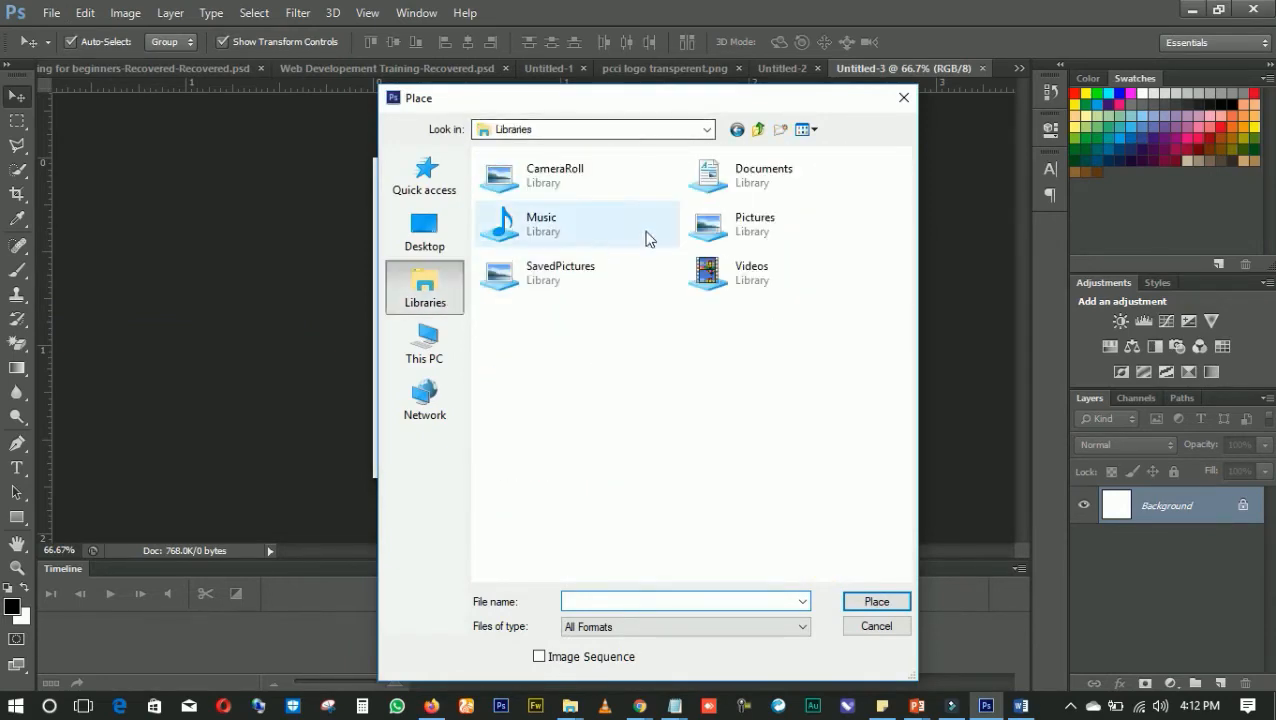
{"action": "double_click", "coordinate": [754, 267]}
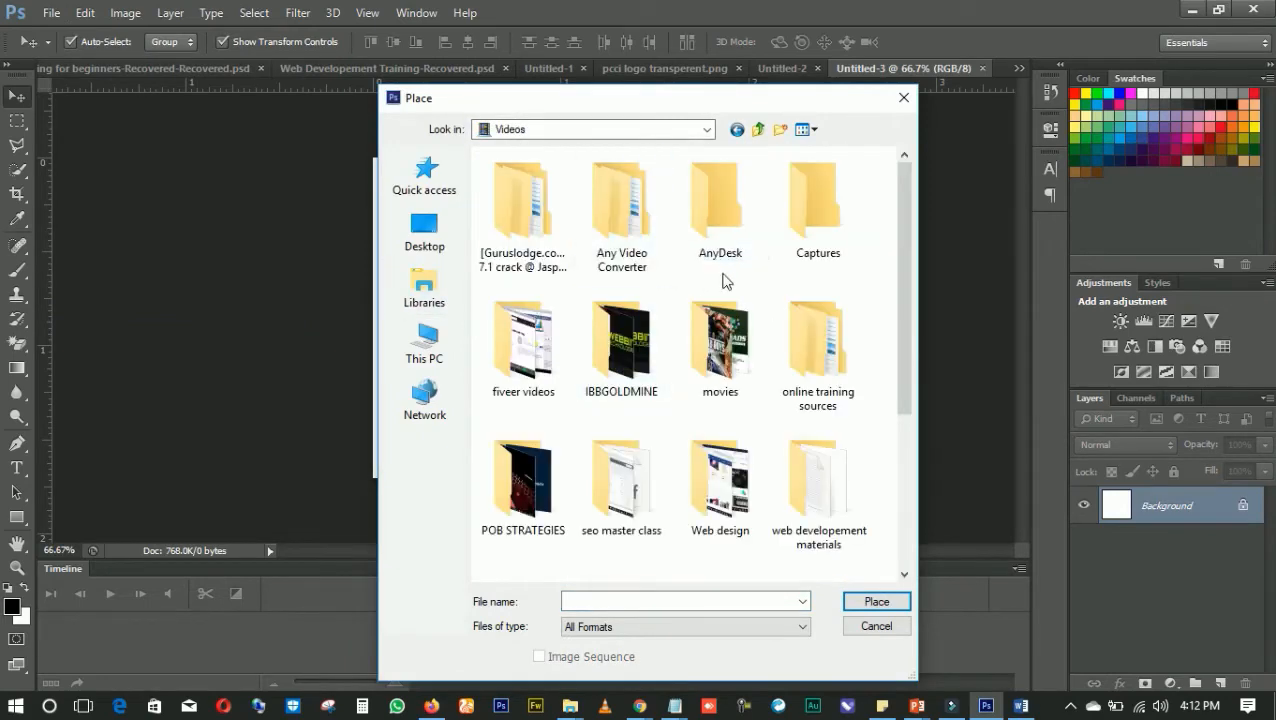
{"action": "double_click", "coordinate": [838, 481]}
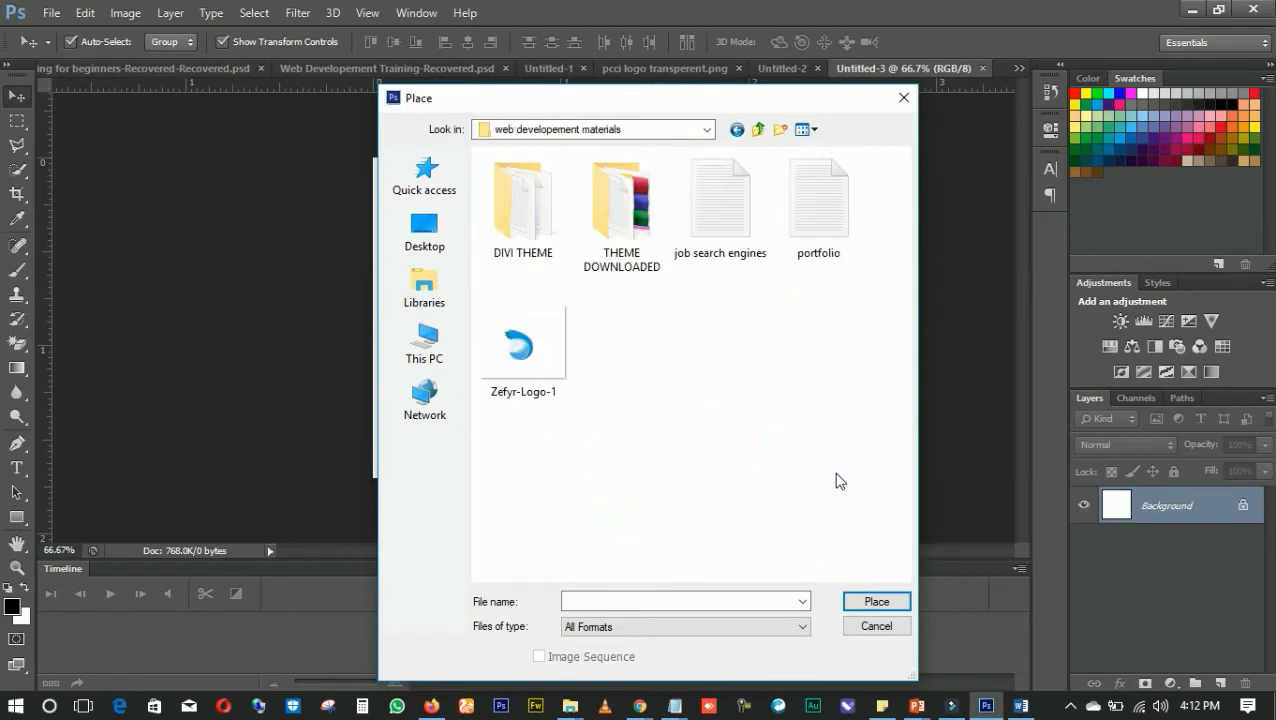
{"action": "double_click", "coordinate": [520, 345]}
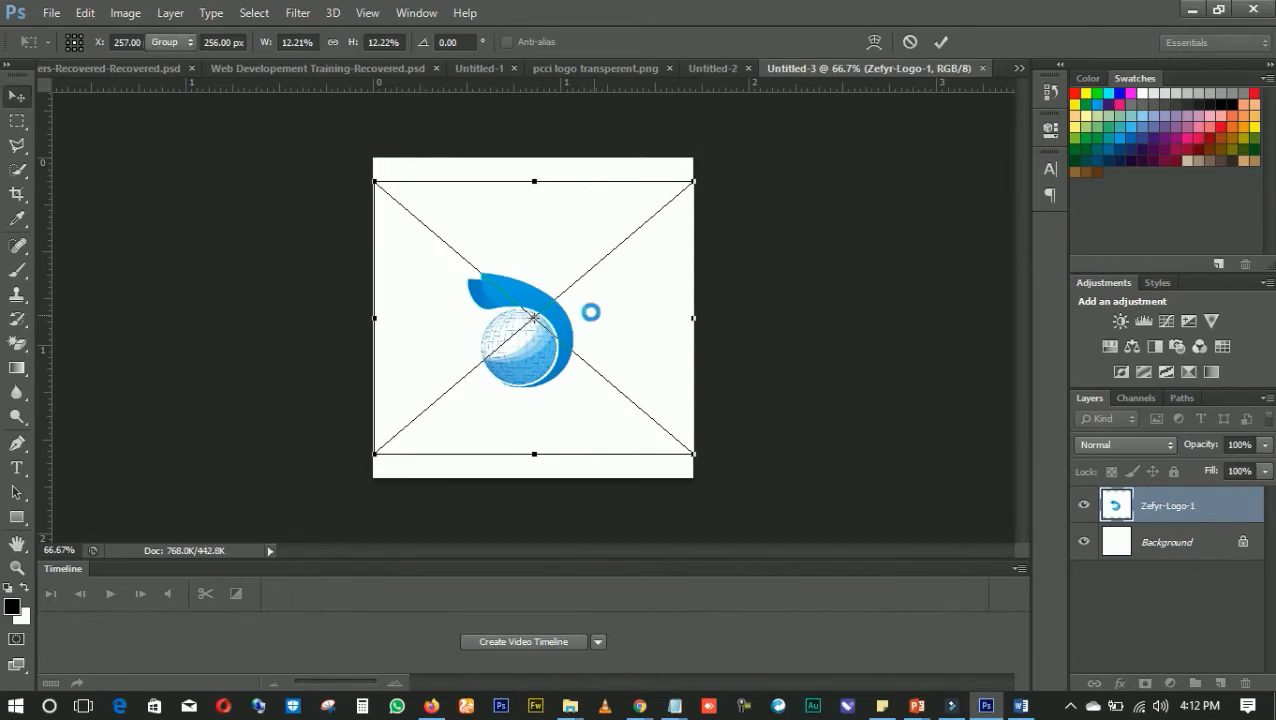
{"action": "key", "text": "Return"}
{"action": "left_click", "coordinate": [376, 278]}
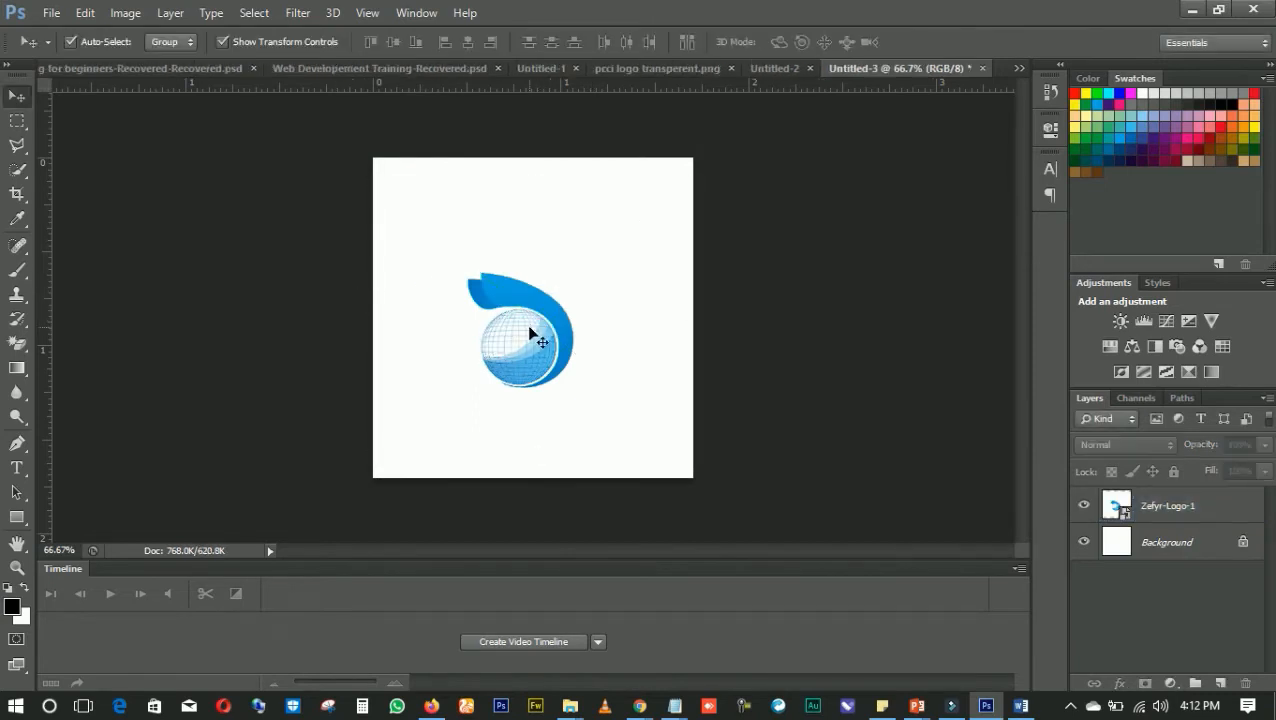
Convert the locked Background into a regular layer and erase its white fill with the Magic Eraser tool
{"action": "left_click", "coordinate": [17, 344]}
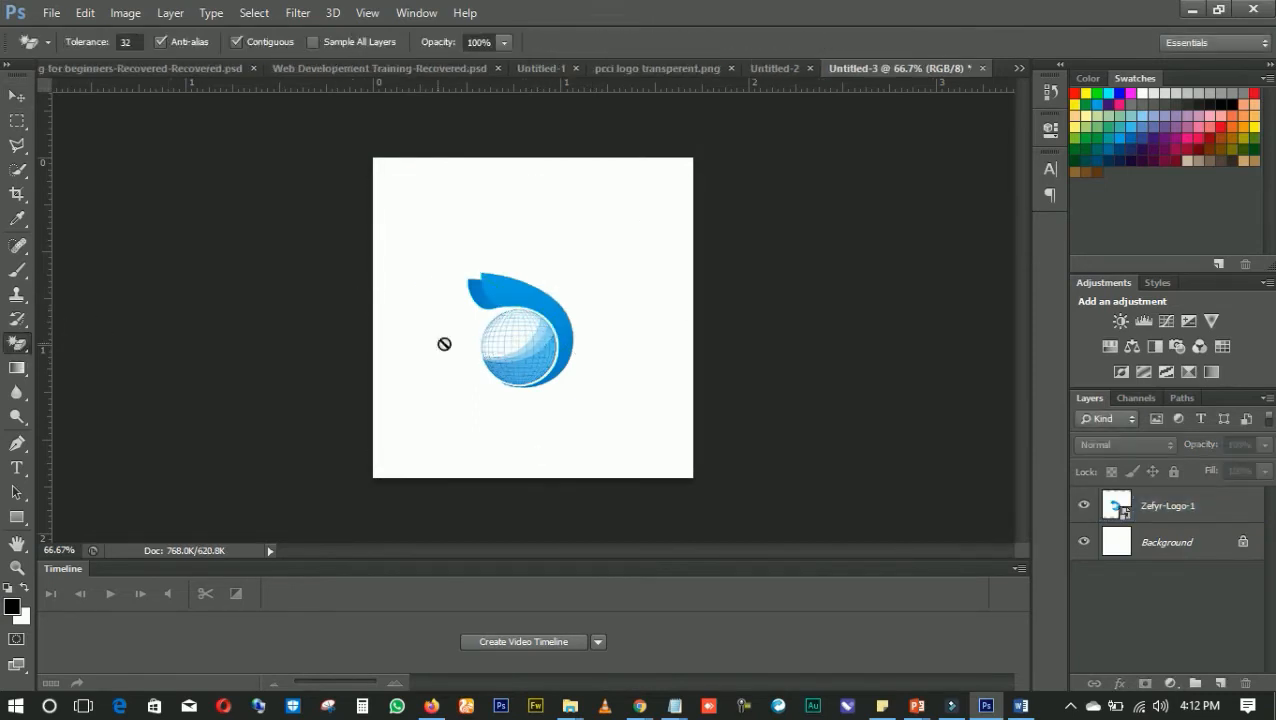
{"action": "left_click", "coordinate": [483, 272]}
{"action": "left_click", "coordinate": [604, 276]}
{"action": "left_click", "coordinate": [1199, 519]}
{"action": "double_click", "coordinate": [1166, 541]}
{"action": "key", "text": "Return"}
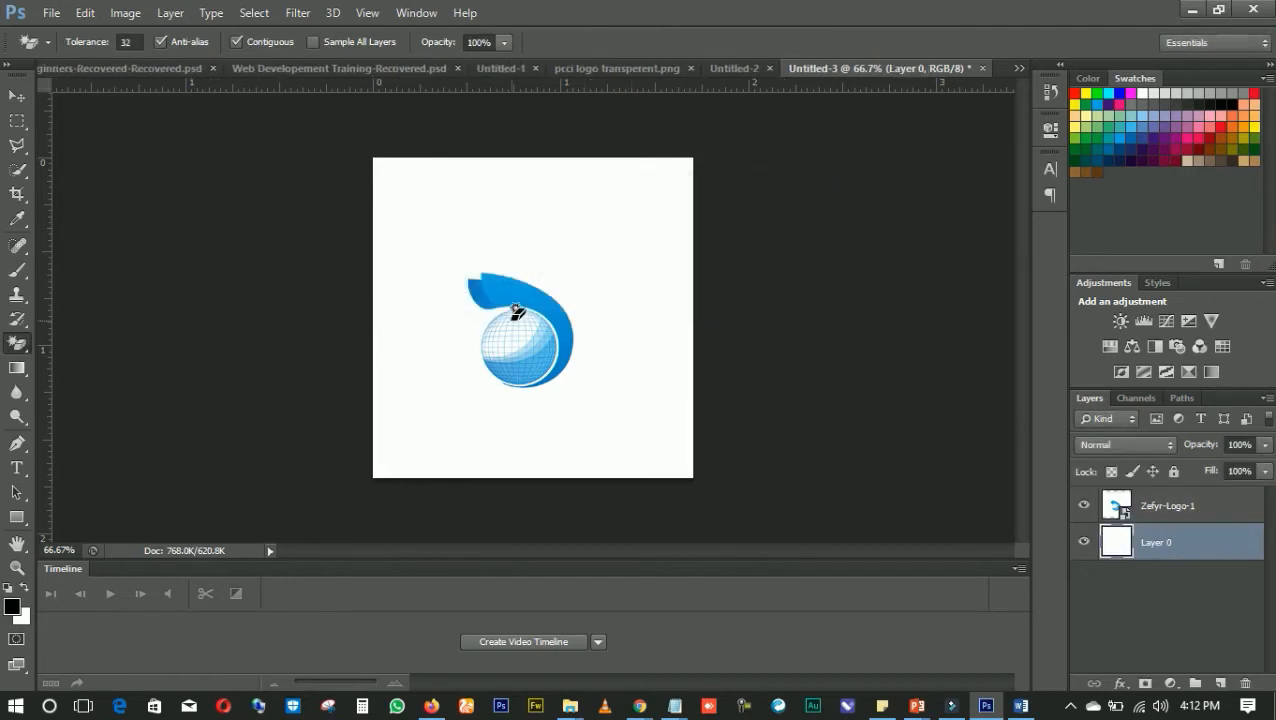
{"action": "left_click", "coordinate": [492, 234]}
{"action": "key", "text": "Delete"}
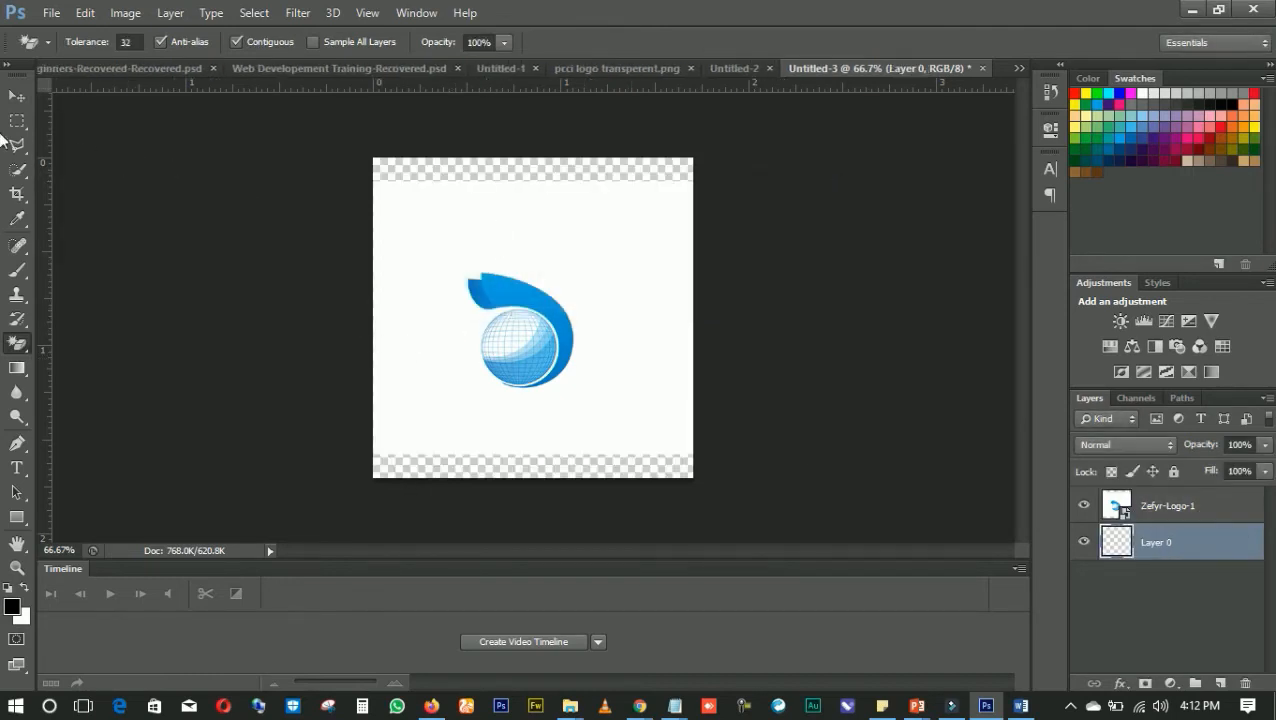
Select the Zefyr-Logo-1 layer and erase the white area around the logo with the Magic Eraser tool
{"action": "left_click", "coordinate": [17, 96]}
{"action": "left_click", "coordinate": [440, 232]}
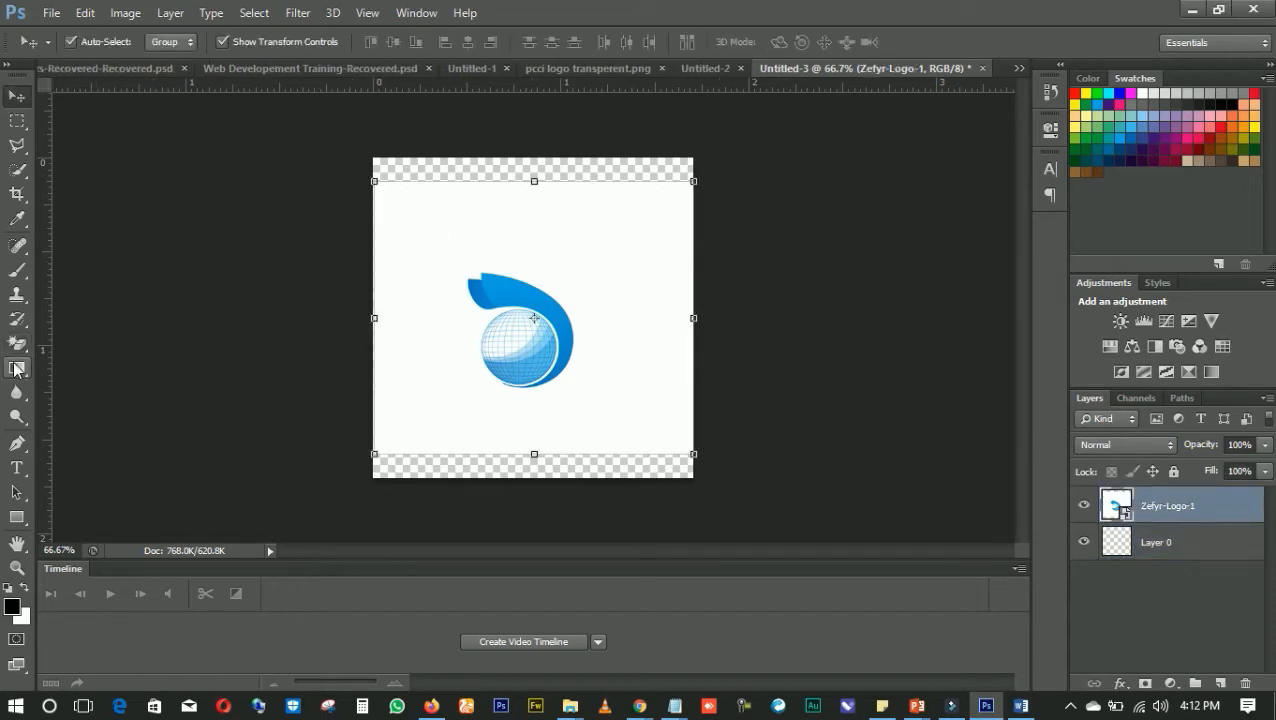
{"action": "left_click", "coordinate": [19, 344]}
{"action": "left_click", "coordinate": [535, 273]}
{"action": "left_click", "coordinate": [600, 289]}
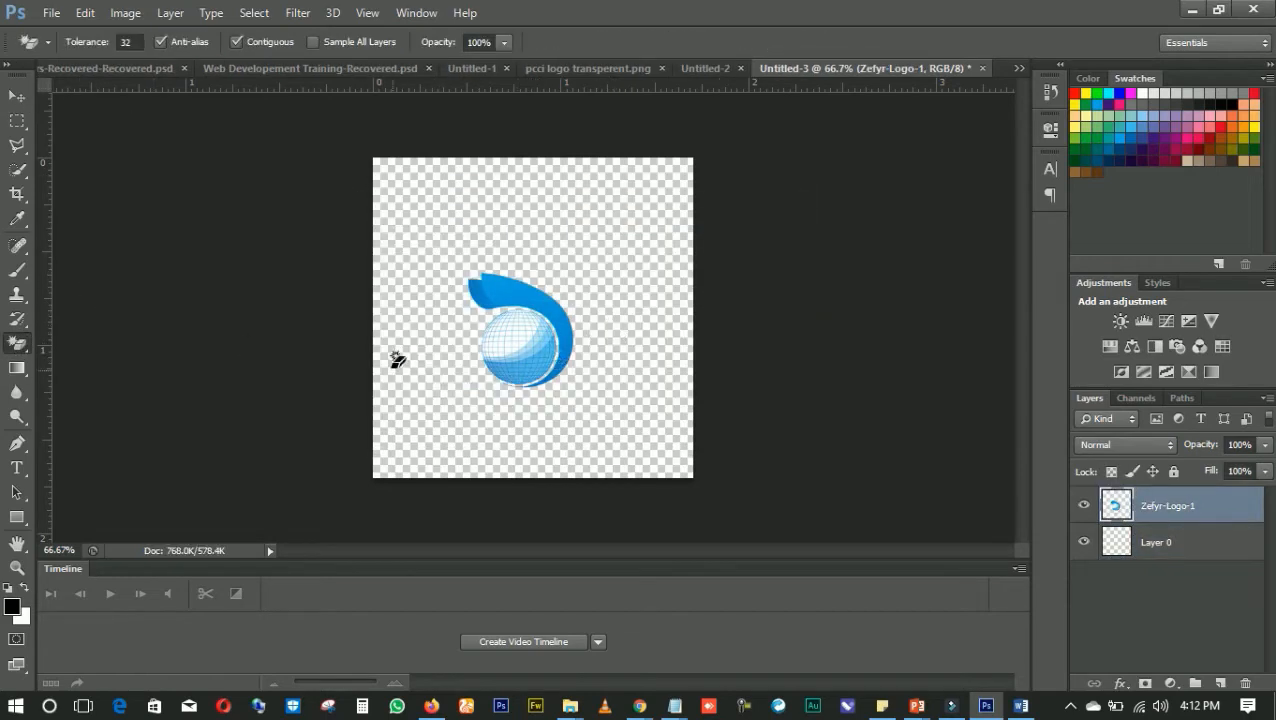
Move the logo slightly to the left on the canvas with the Move tool
{"action": "left_click", "coordinate": [18, 97]}
{"action": "left_click_drag", "start_coordinate": [654, 368], "coordinate": [514, 347]}
{"action": "left_click", "coordinate": [557, 392]}
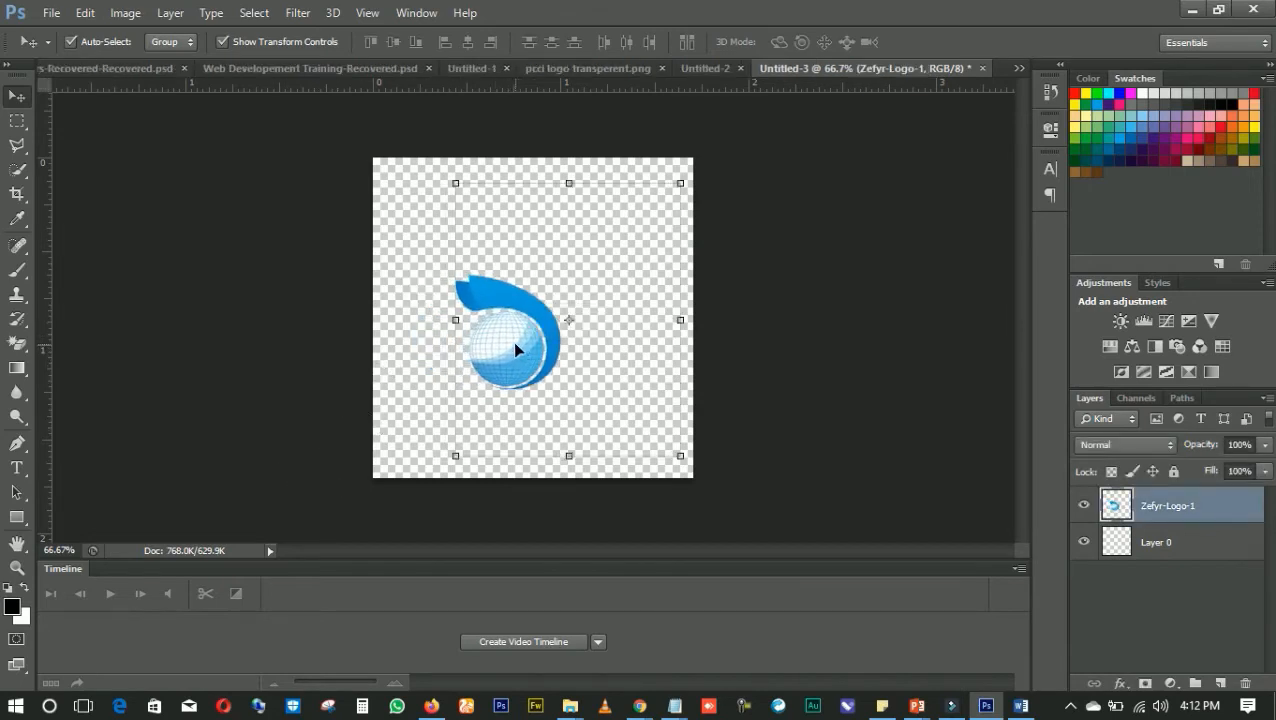
{"action": "mouse_move", "coordinate": [678, 457]}
{"action": "left_mouse_down"}
{"action": "mouse_move", "coordinate": [643, 420]}
{"action": "mouse_move", "coordinate": [670, 447]}
{"action": "left_mouse_up"}
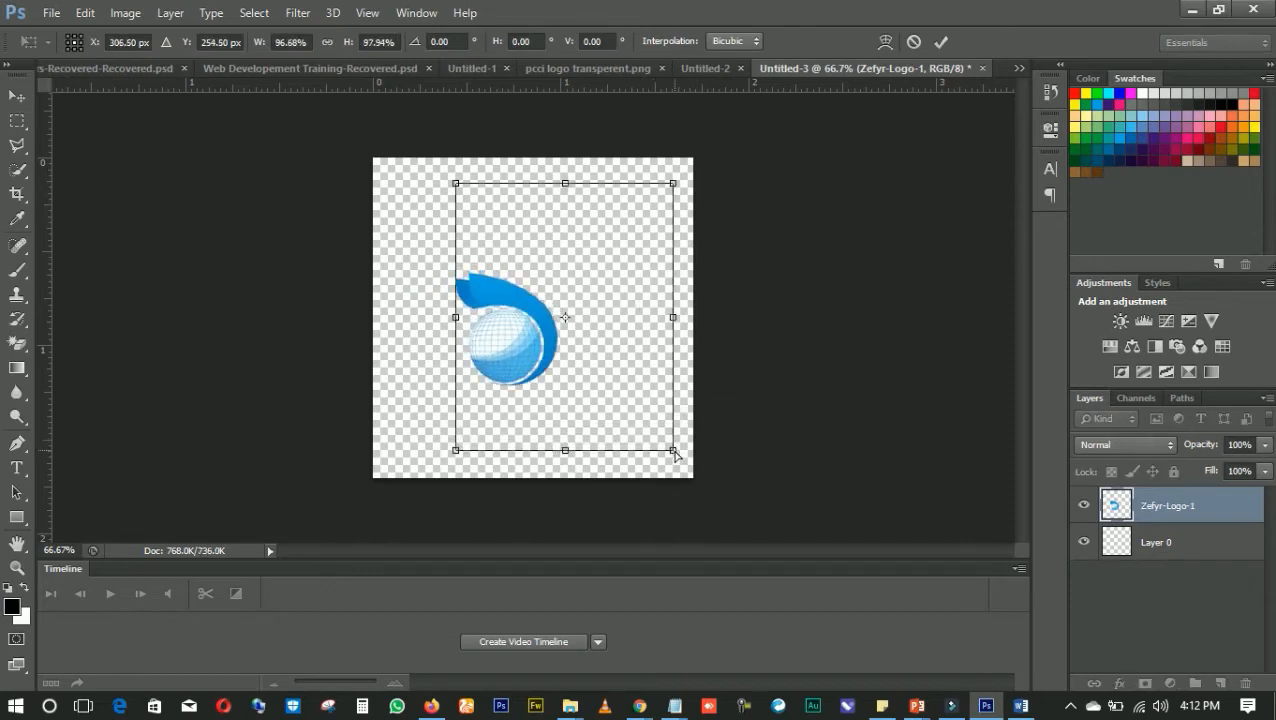
{"action": "key", "text": "ctrl+z"}
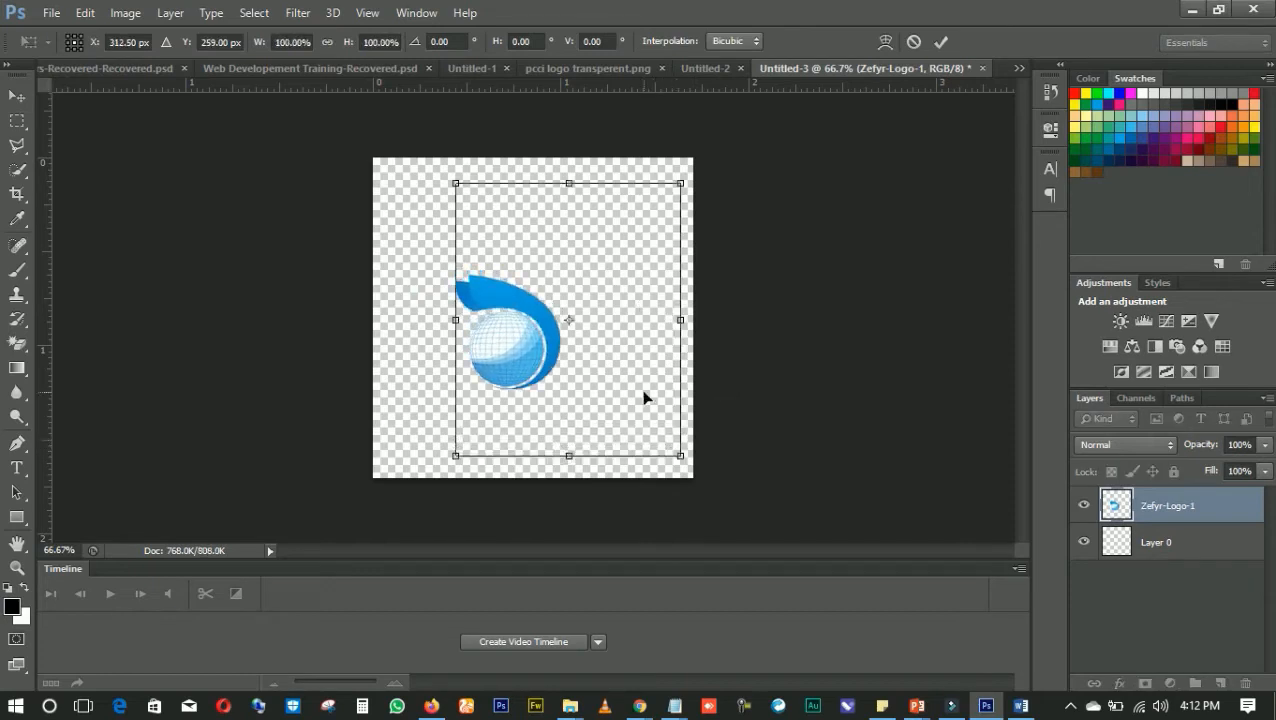
{"action": "key", "text": "Escape"}
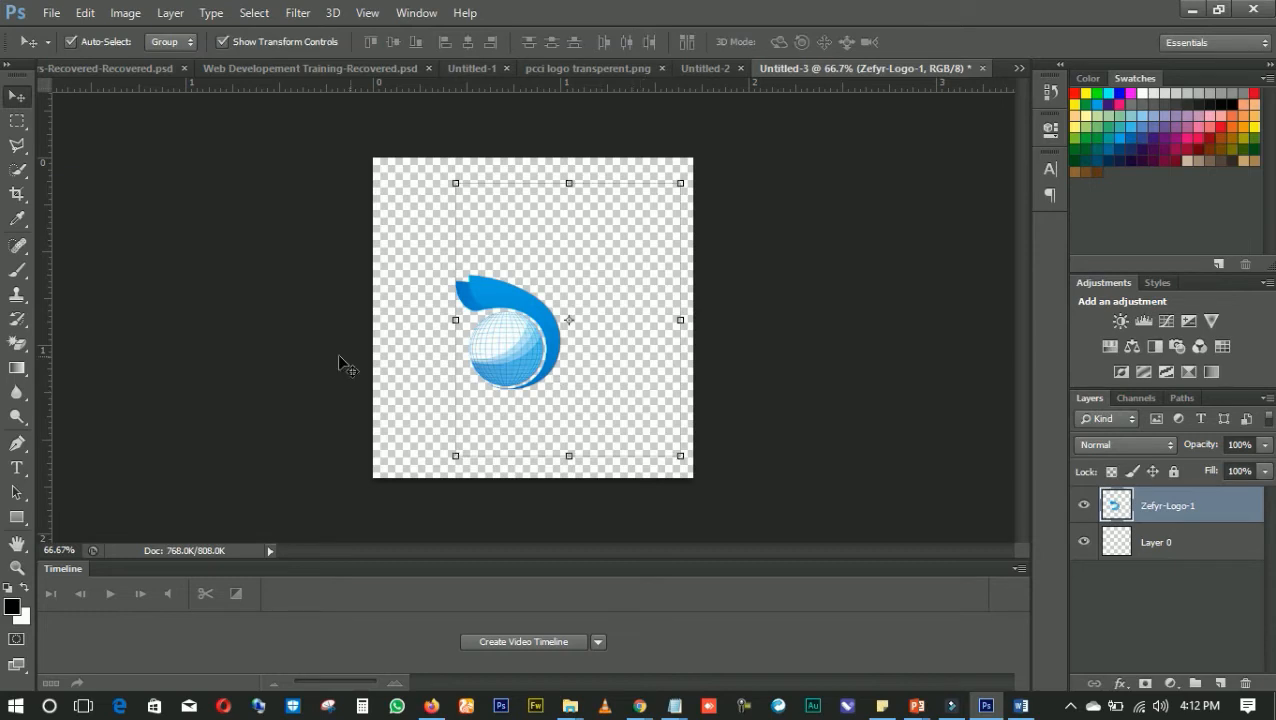
Scale the logo up proportionally to about 163% and reposition it near the centre of the canvas
{"action": "left_click", "coordinate": [441, 342]}
{"action": "left_click", "coordinate": [510, 364]}
{"action": "left_click_drag", "start_coordinate": [680, 458], "coordinate": [772, 502]}
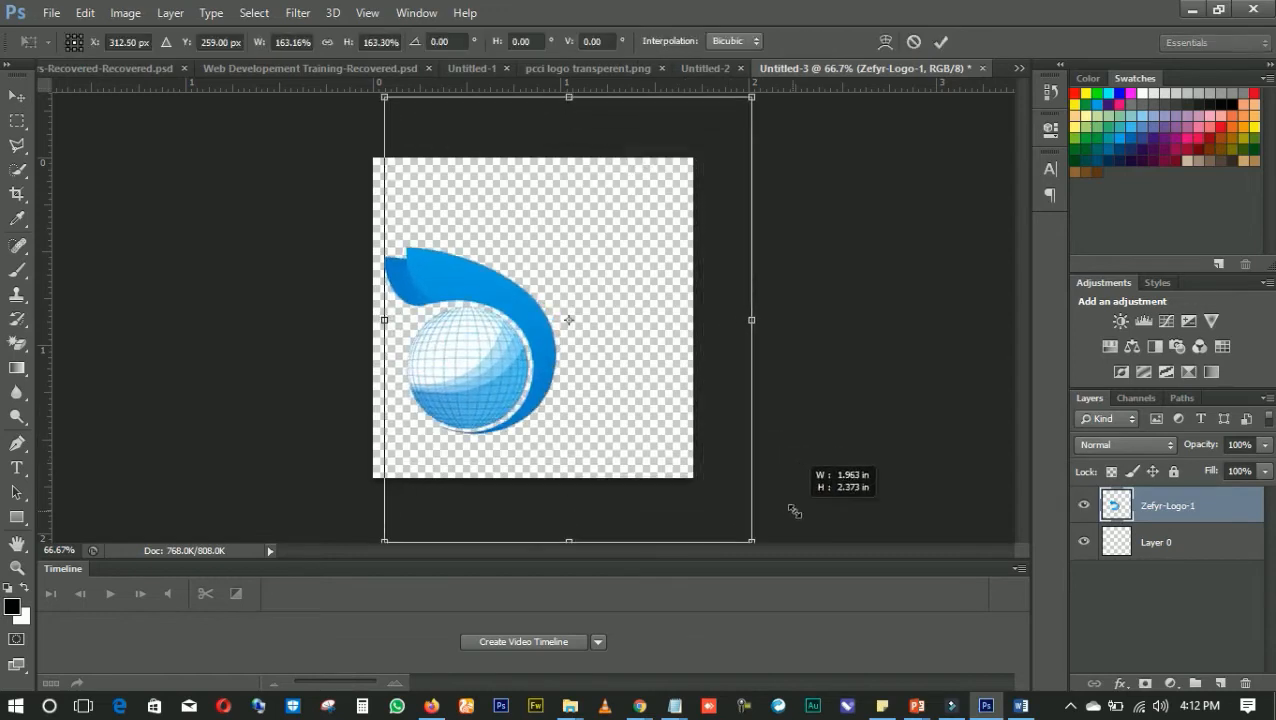
{"action": "left_click_drag", "start_coordinate": [502, 349], "coordinate": [544, 326]}
{"action": "key", "text": "Return"}
{"action": "left_click", "coordinate": [285, 327]}
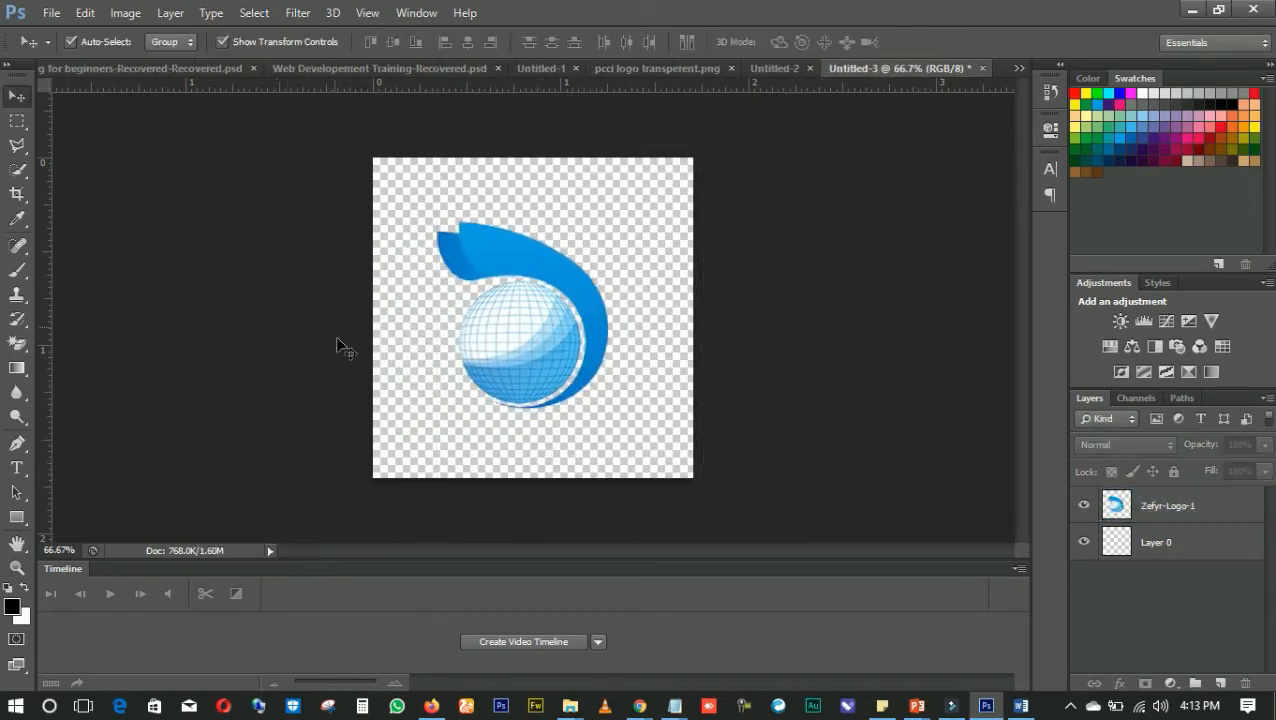
Save the logo canvas as a PNG named "creativeminds logo" in the web developement materials folder, accepting the PNG options
{"action": "key", "text": "ctrl+s"}
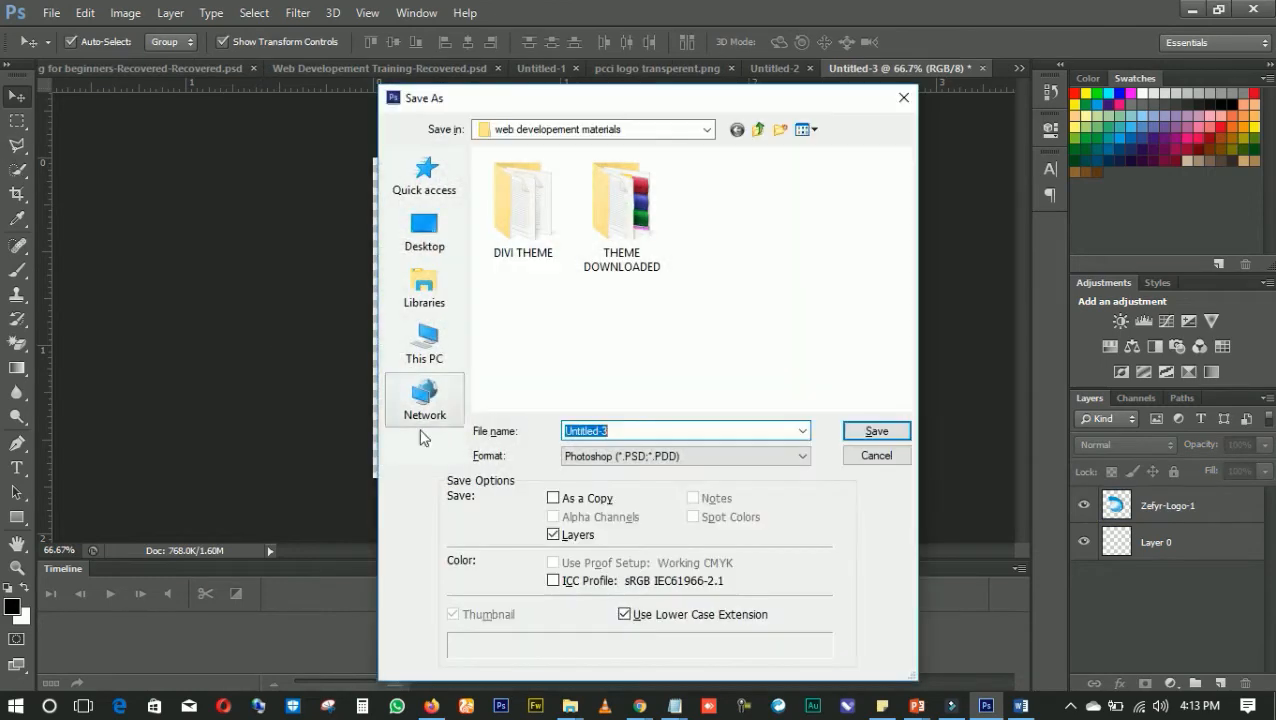
{"action": "key", "text": "BackSpace"}
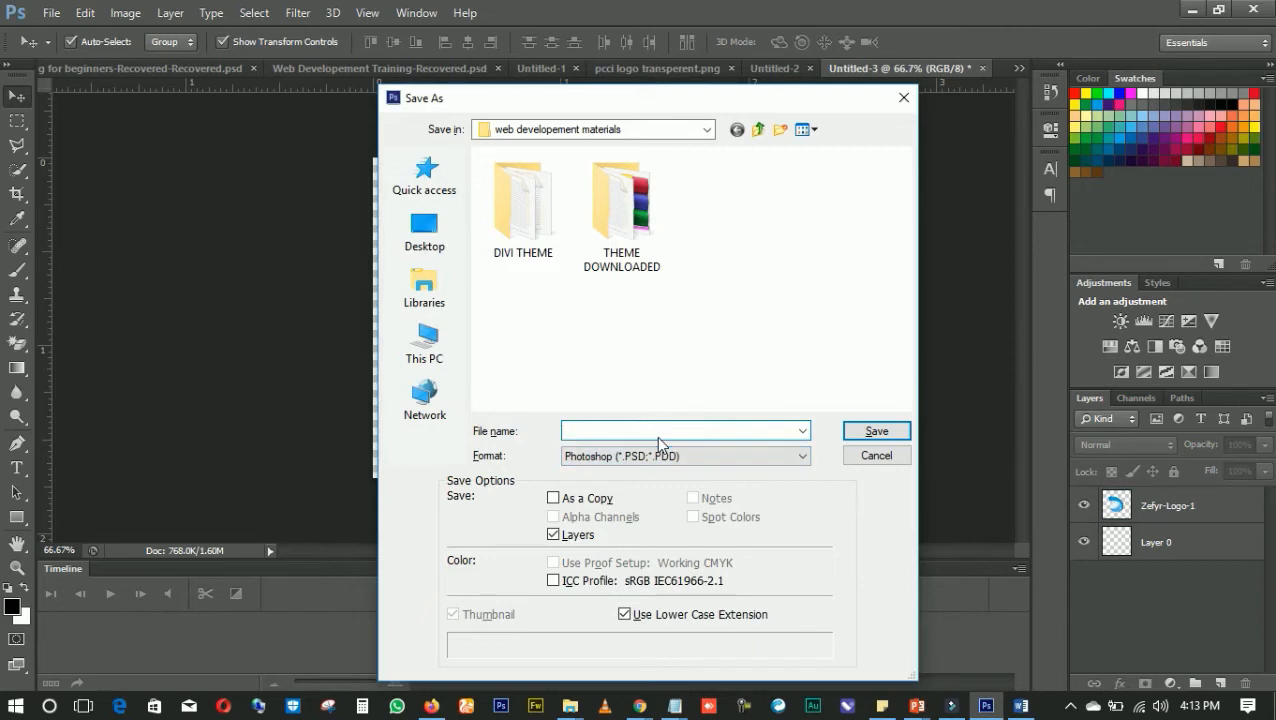
{"action": "type", "text": "creativeminds logo"}
{"action": "left_click", "coordinate": [650, 449]}
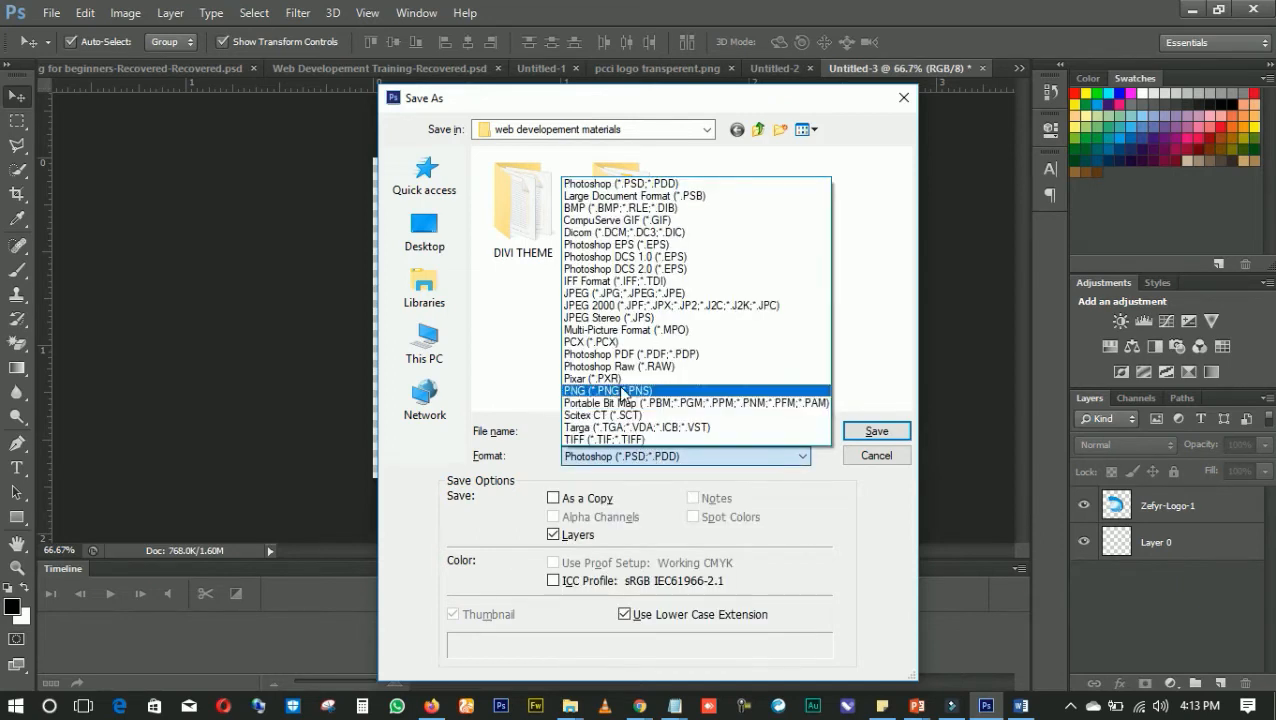
{"action": "left_click", "coordinate": [617, 389]}
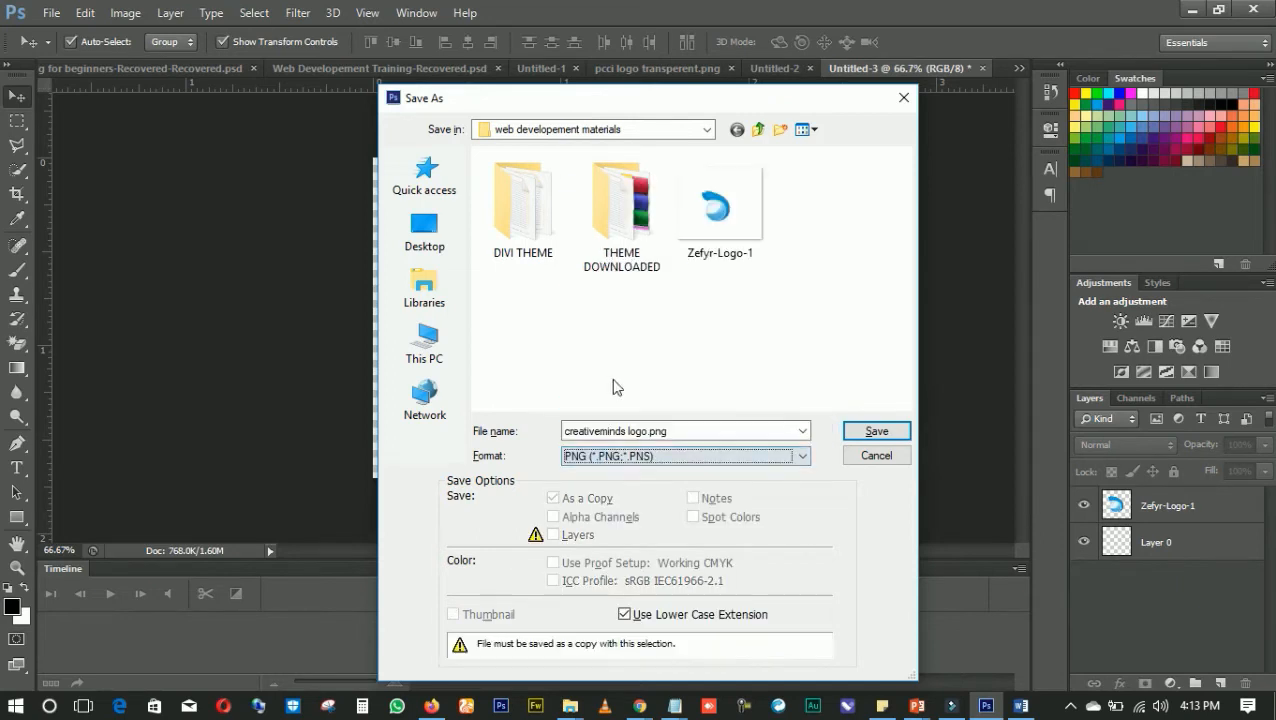
{"action": "left_click", "coordinate": [862, 432]}
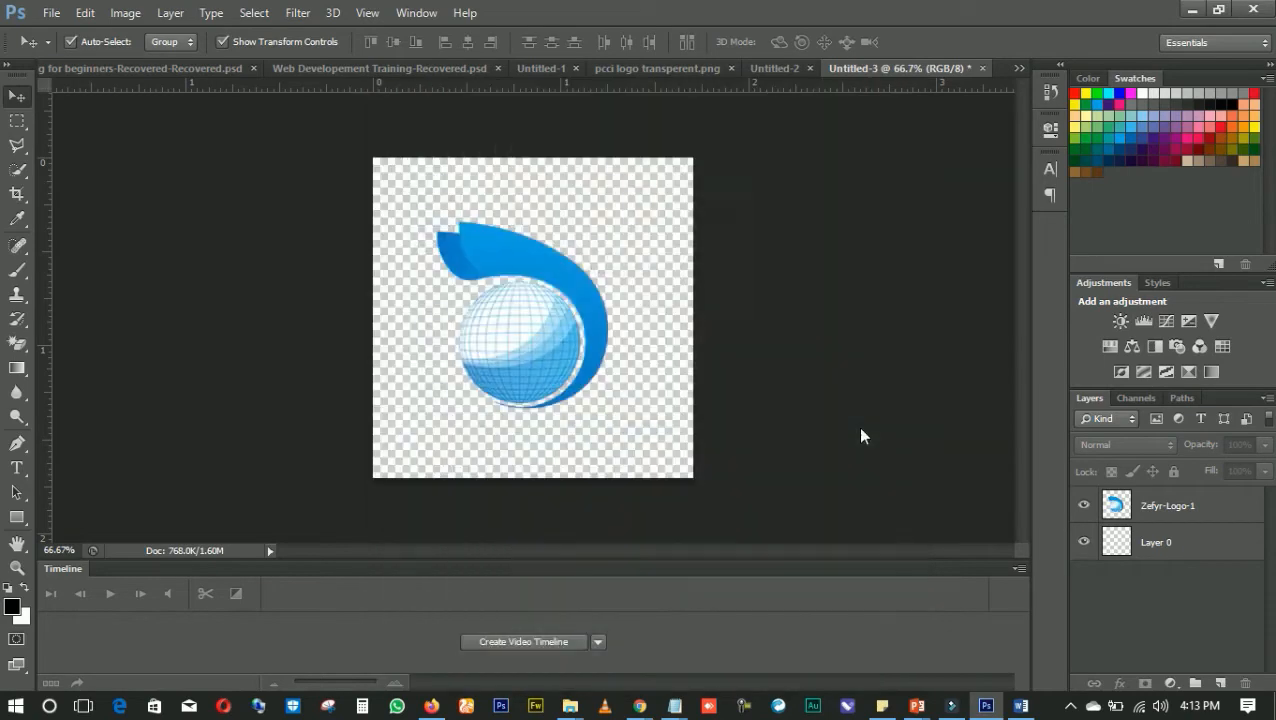
{"action": "left_click", "coordinate": [711, 224]}
Switch to Chrome and start choosing a file from the computer to upload as the site icon
{"action": "mouse_move", "coordinate": [640, 705]}
{"action": "left_click", "coordinate": [950, 628]}
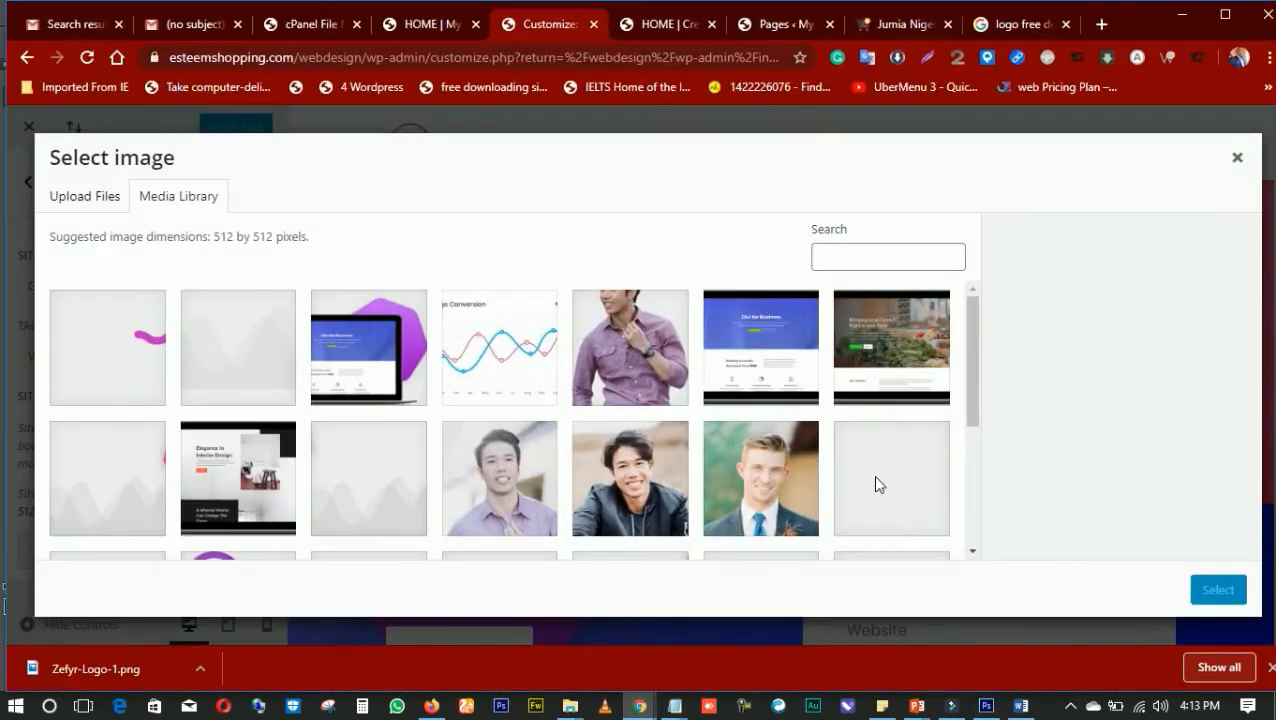
{"action": "left_click", "coordinate": [1228, 157]}
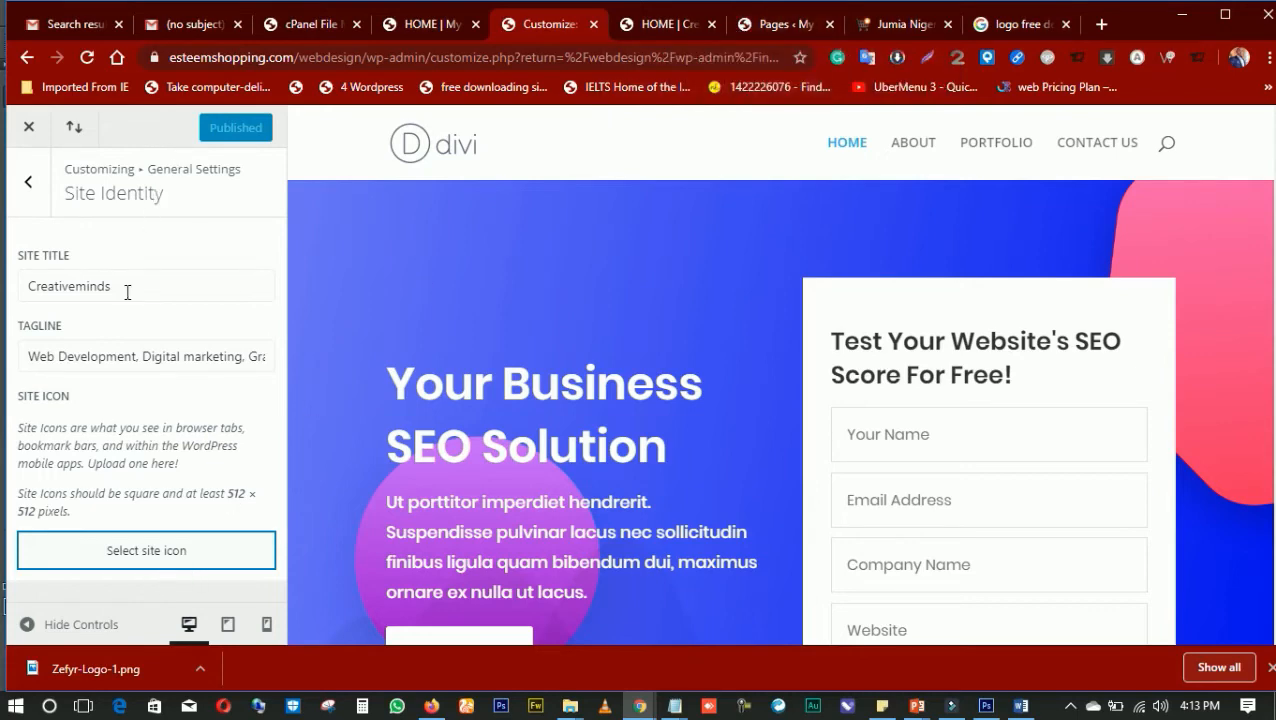
{"action": "left_click", "coordinate": [153, 557]}
{"action": "left_click", "coordinate": [110, 197]}
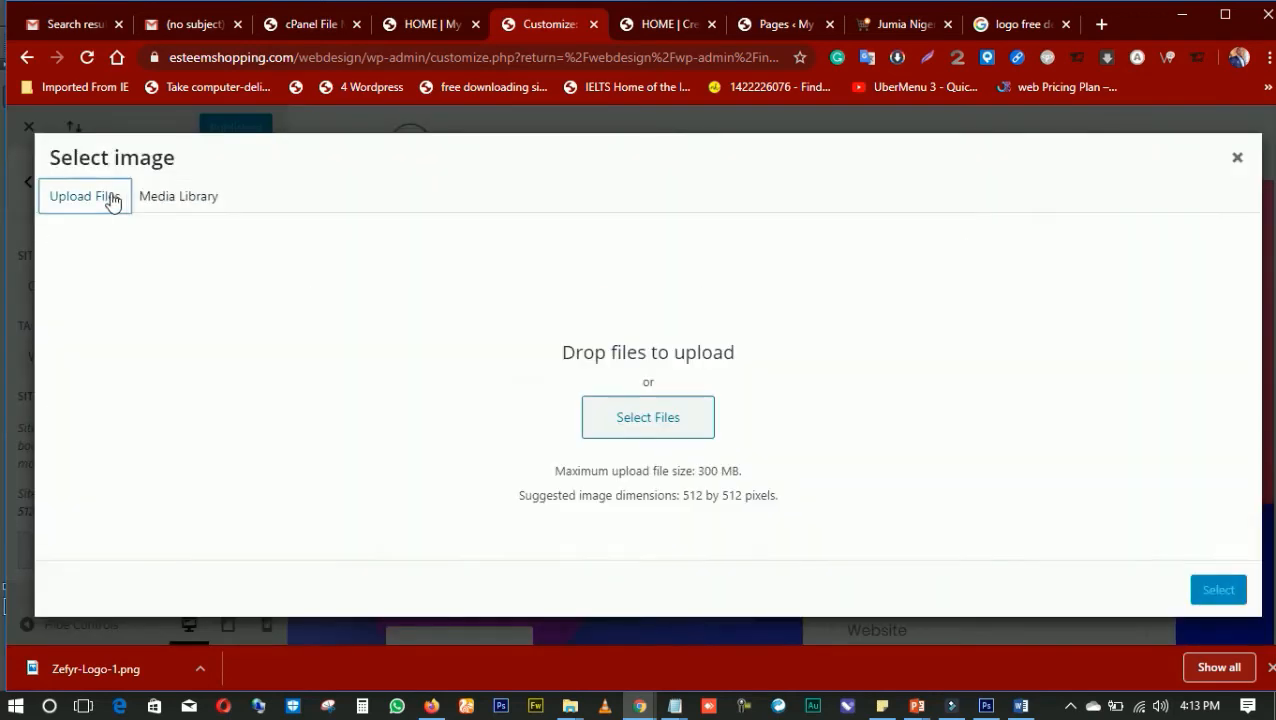
{"action": "left_click", "coordinate": [632, 424]}
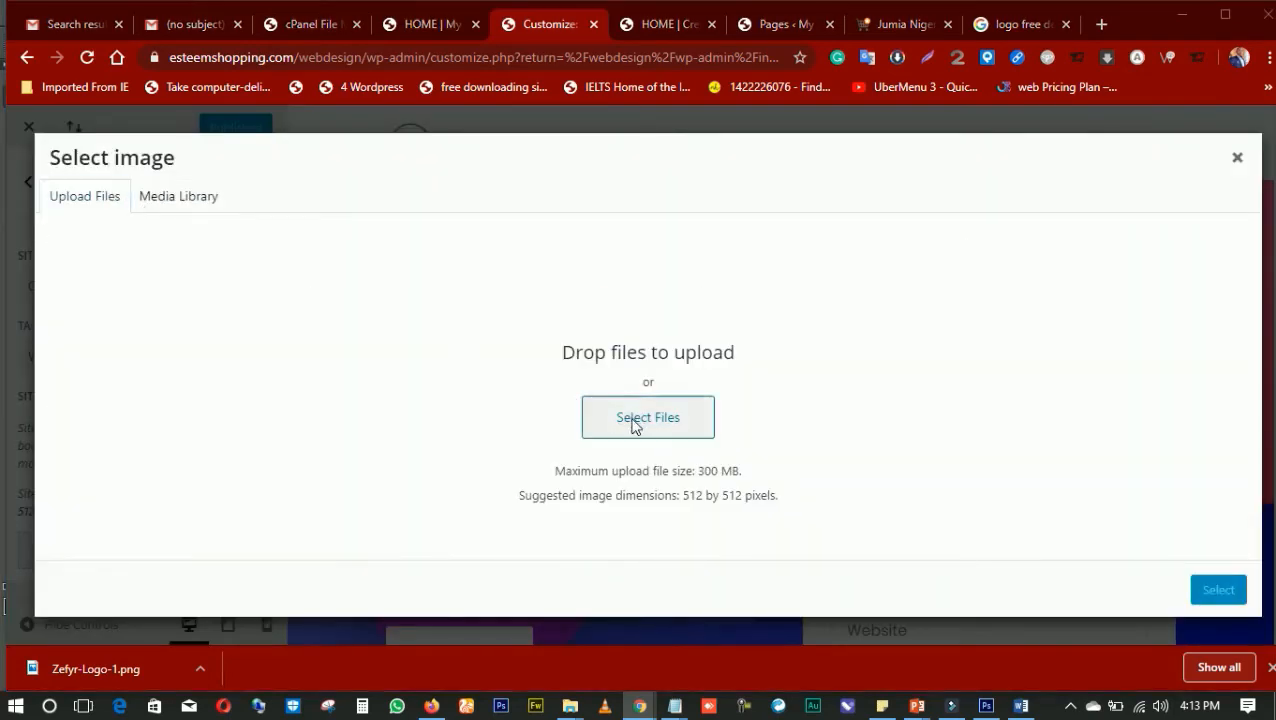
Upload the "creativeminds logo" image from the web developement materials folder in Videos to the media library
{"action": "scroll", "coordinate": [151, 213], "scroll_direction": "up", "scroll_amount": 4}
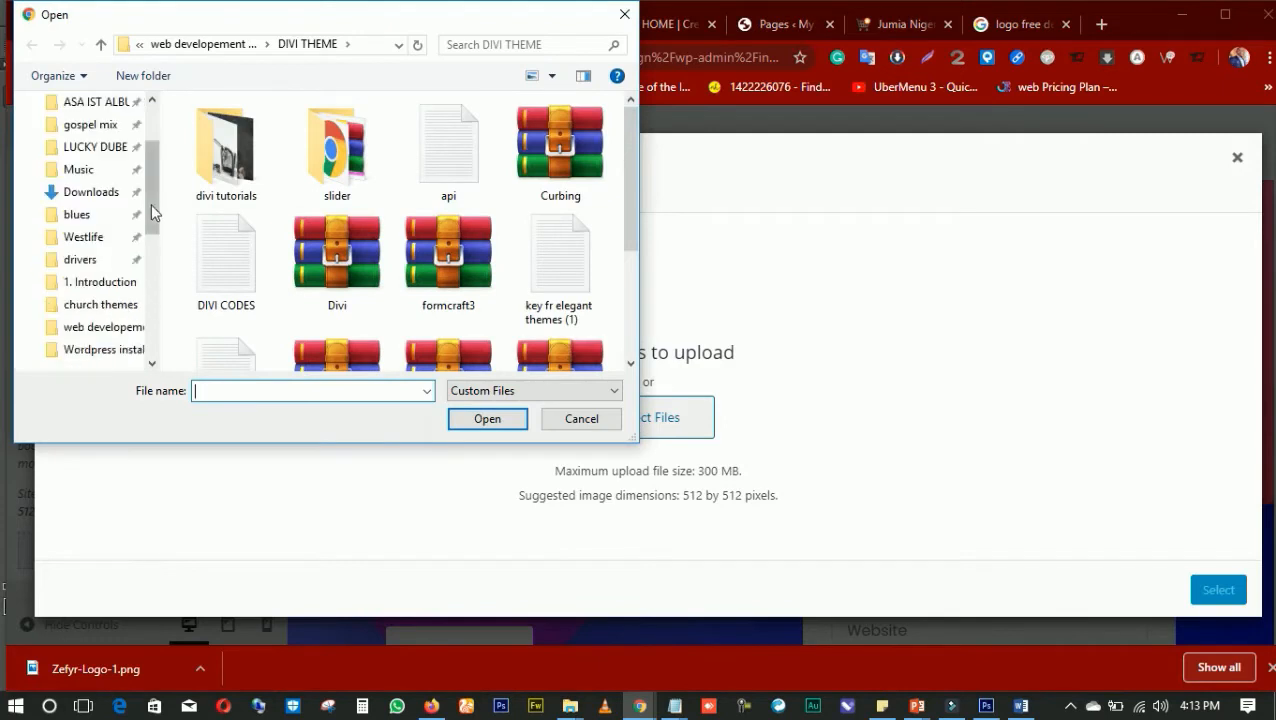
{"action": "scroll", "coordinate": [125, 241], "scroll_direction": "up", "scroll_amount": 2}
{"action": "scroll", "coordinate": [95, 290], "scroll_direction": "down", "scroll_amount": 1}
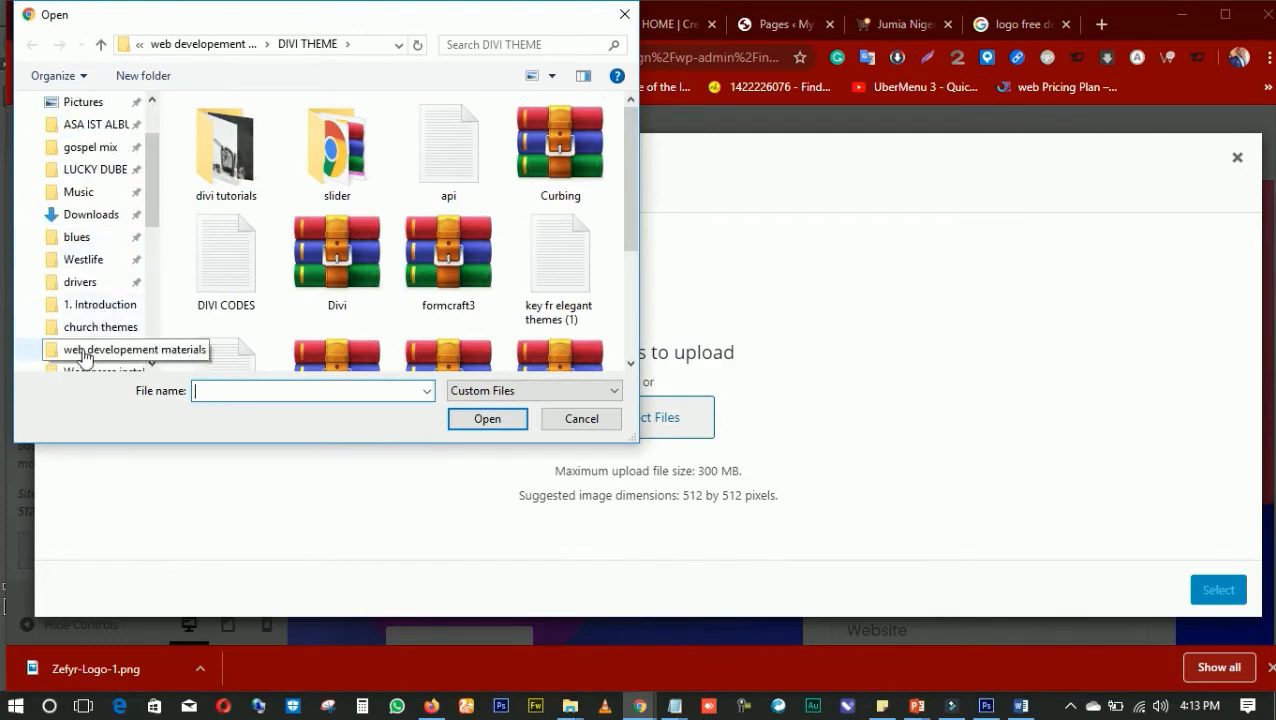
{"action": "scroll", "coordinate": [90, 300], "scroll_direction": "up", "scroll_amount": 2}
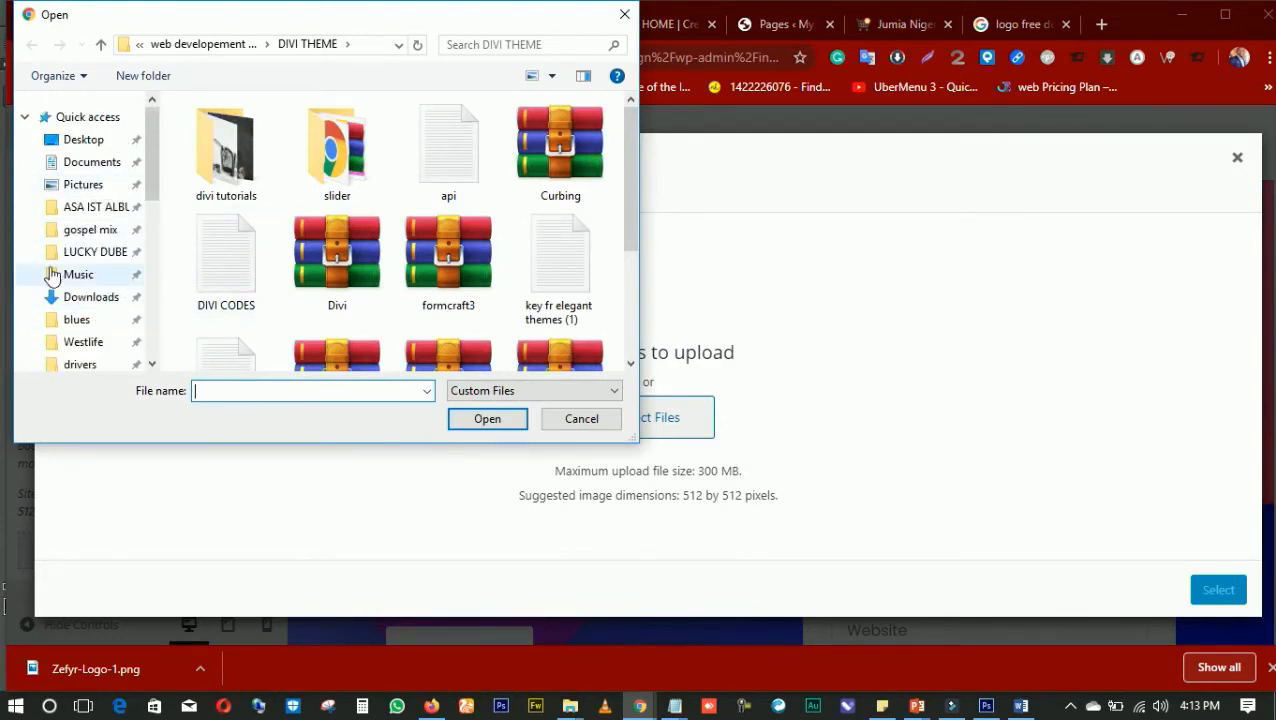
{"action": "scroll", "coordinate": [77, 288], "scroll_direction": "down", "scroll_amount": 5}
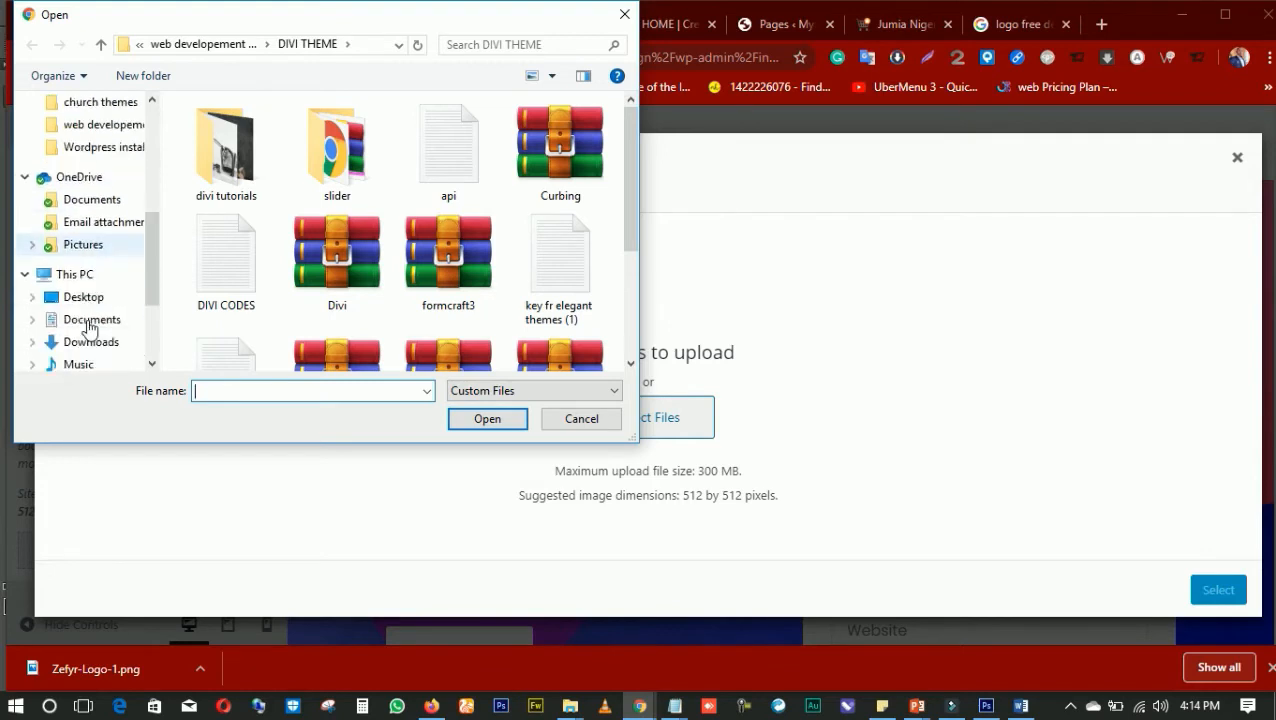
{"action": "scroll", "coordinate": [80, 300], "scroll_direction": "down", "scroll_amount": 1}
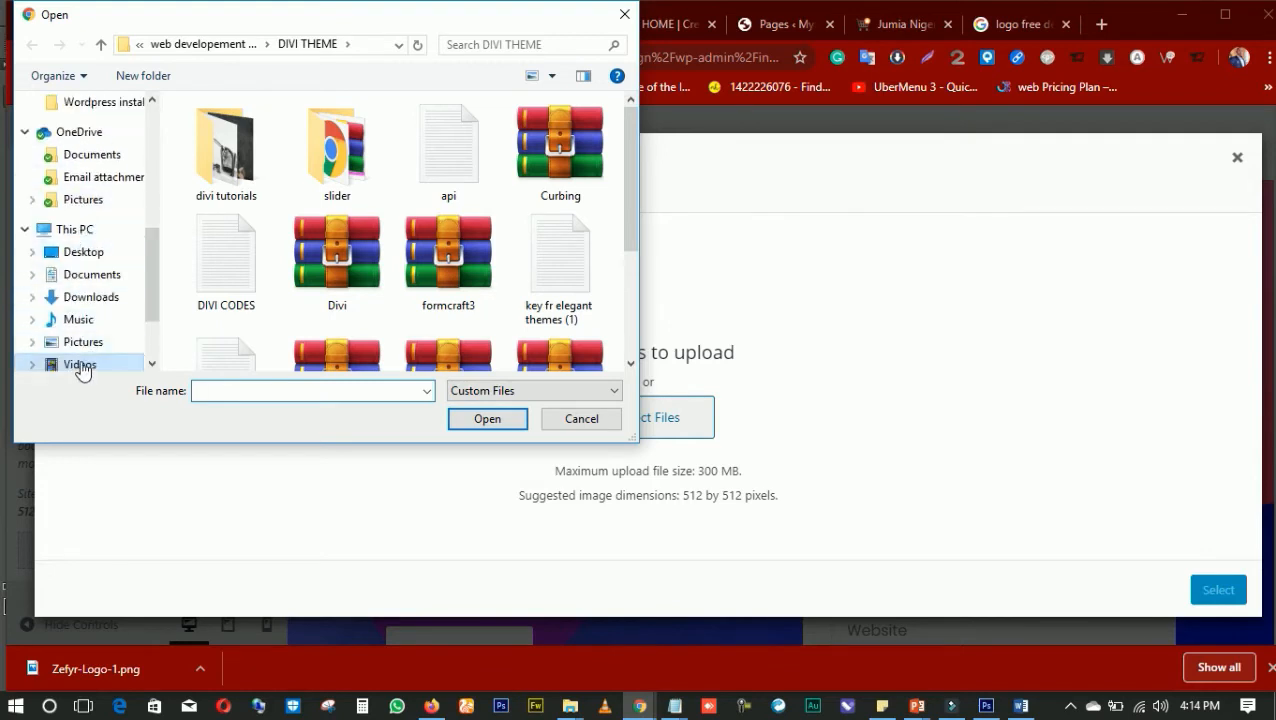
{"action": "left_click", "coordinate": [80, 365]}
{"action": "double_click", "coordinate": [555, 330]}
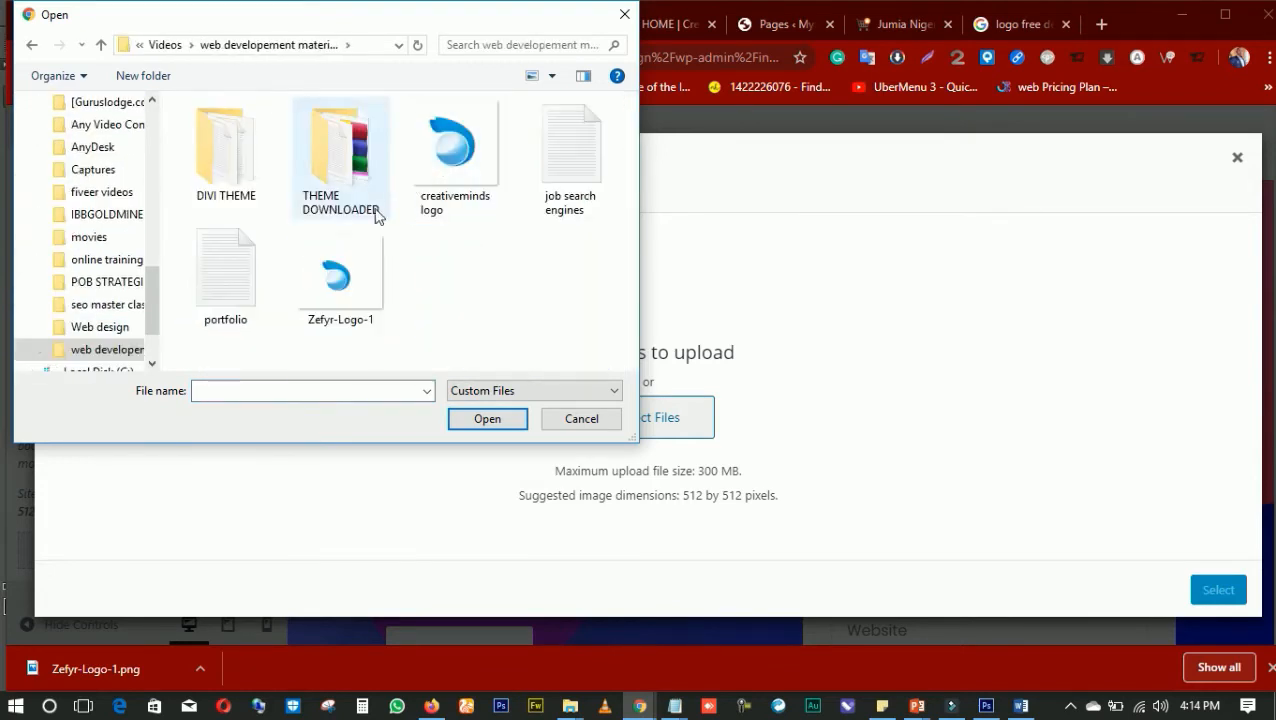
{"action": "left_click", "coordinate": [451, 150]}
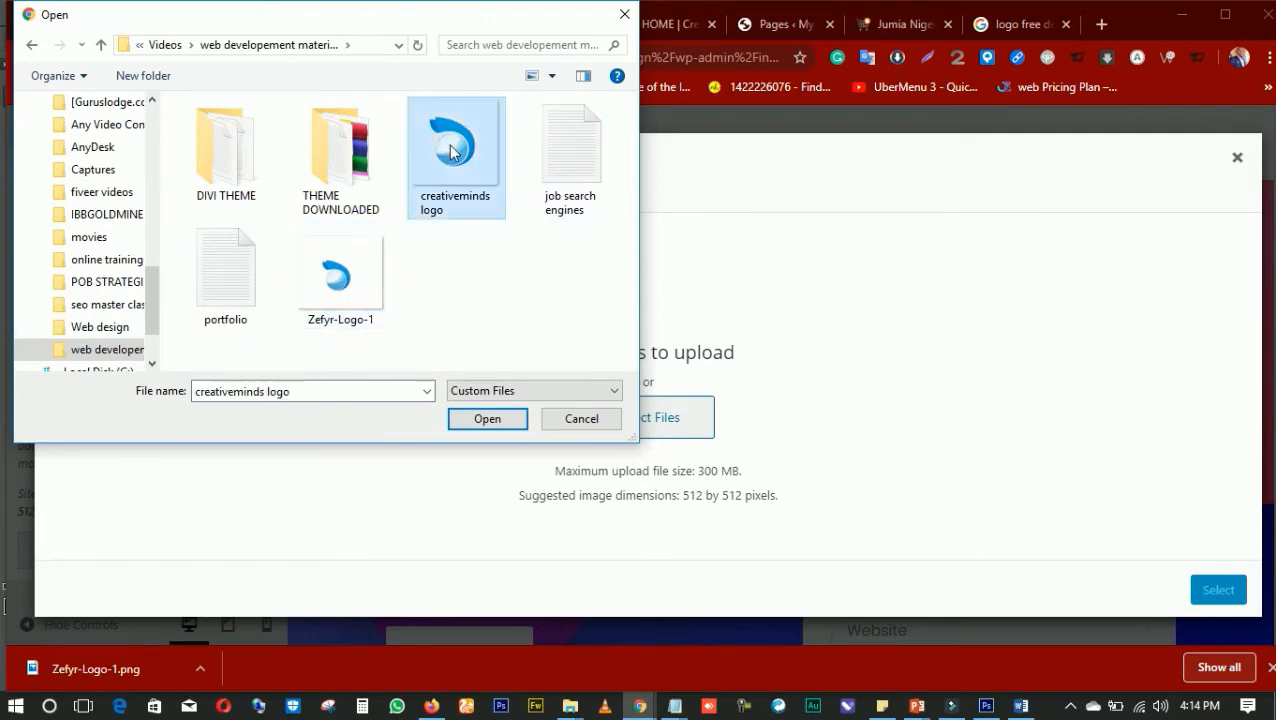
{"action": "double_click", "coordinate": [451, 150]}
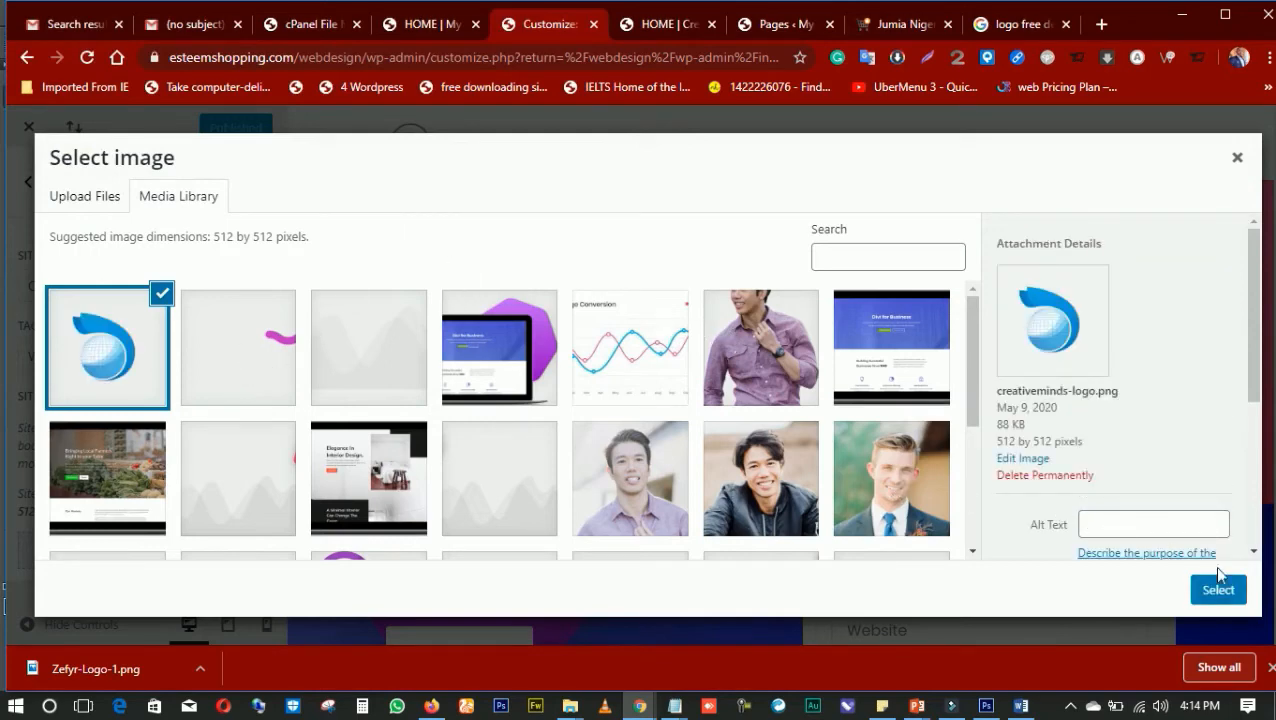
Use the uploaded creativeminds-logo.png as the site icon and publish the customization
{"action": "left_click", "coordinate": [1232, 594]}
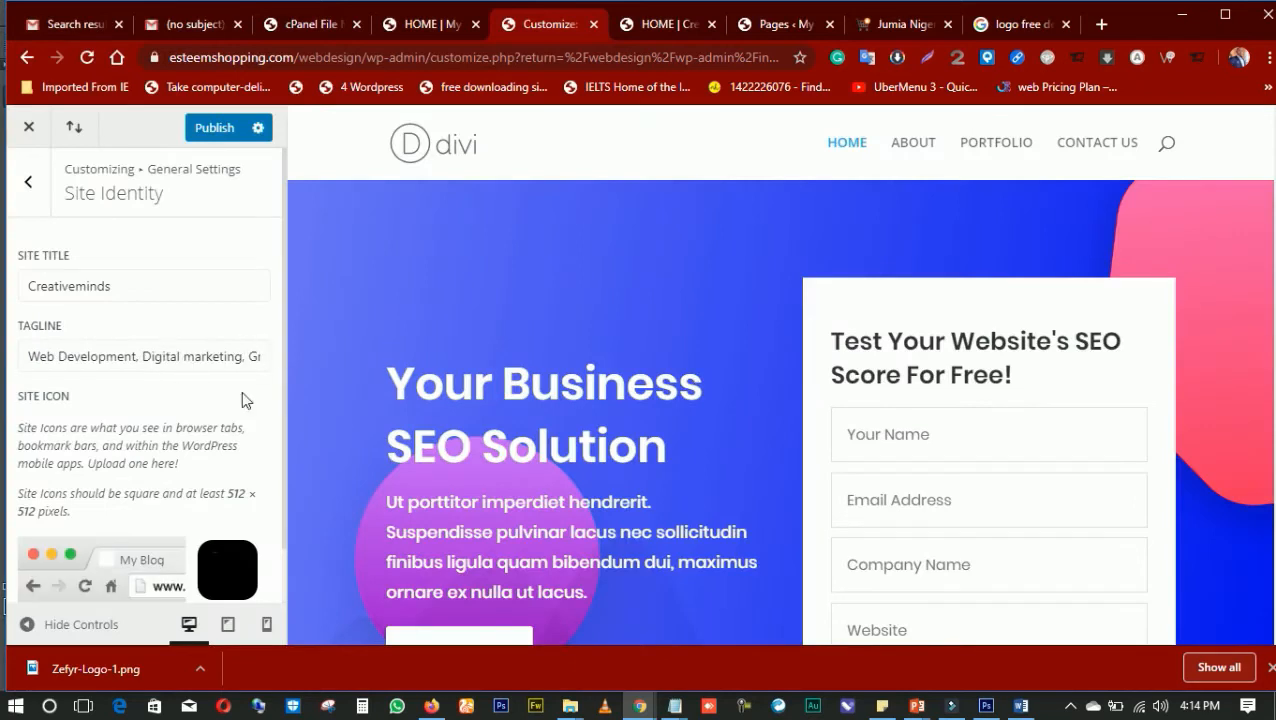
{"action": "scroll", "coordinate": [155, 425], "scroll_direction": "down", "scroll_amount": 1}
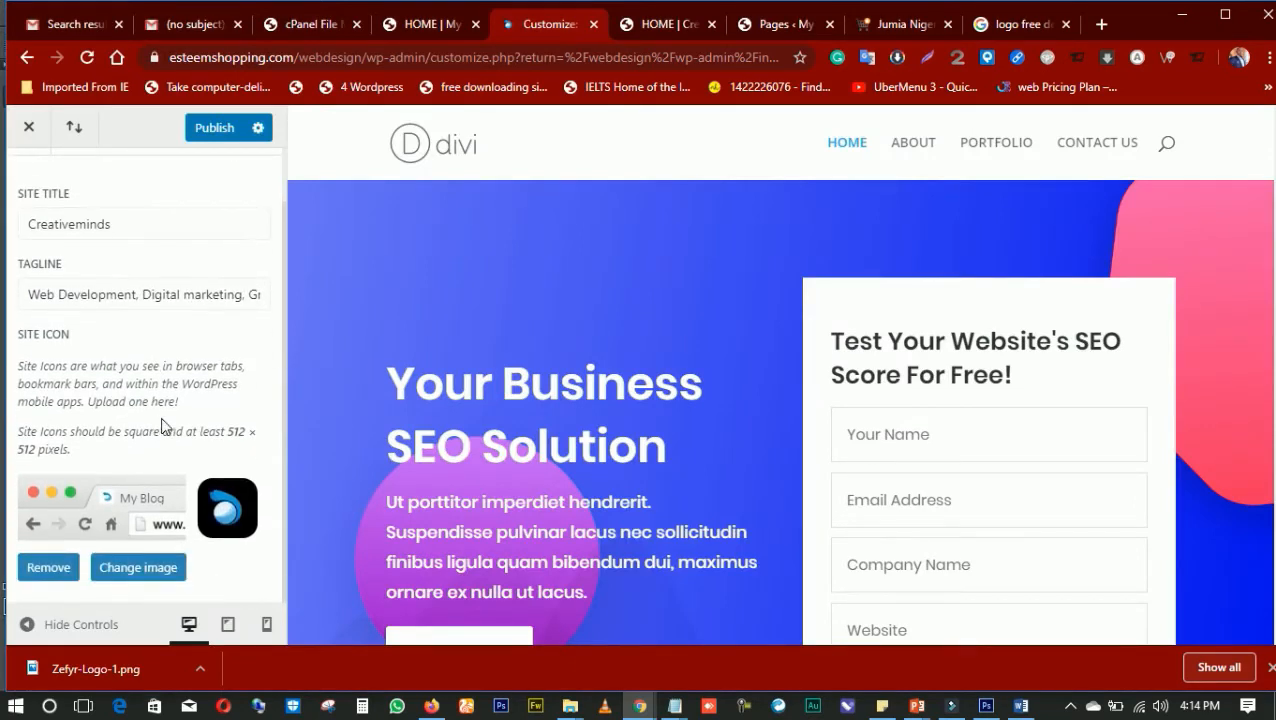
{"action": "left_click", "coordinate": [229, 133]}
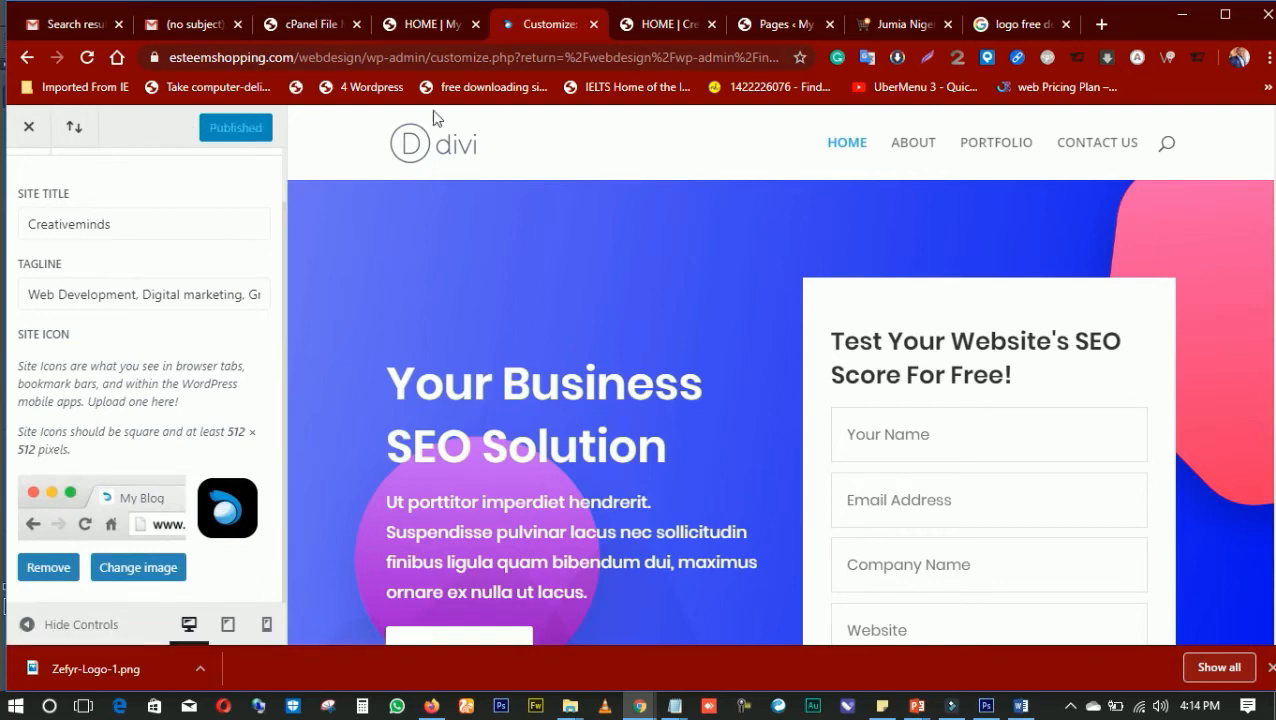
{"action": "scroll", "coordinate": [151, 236], "scroll_direction": "up", "scroll_amount": 1}
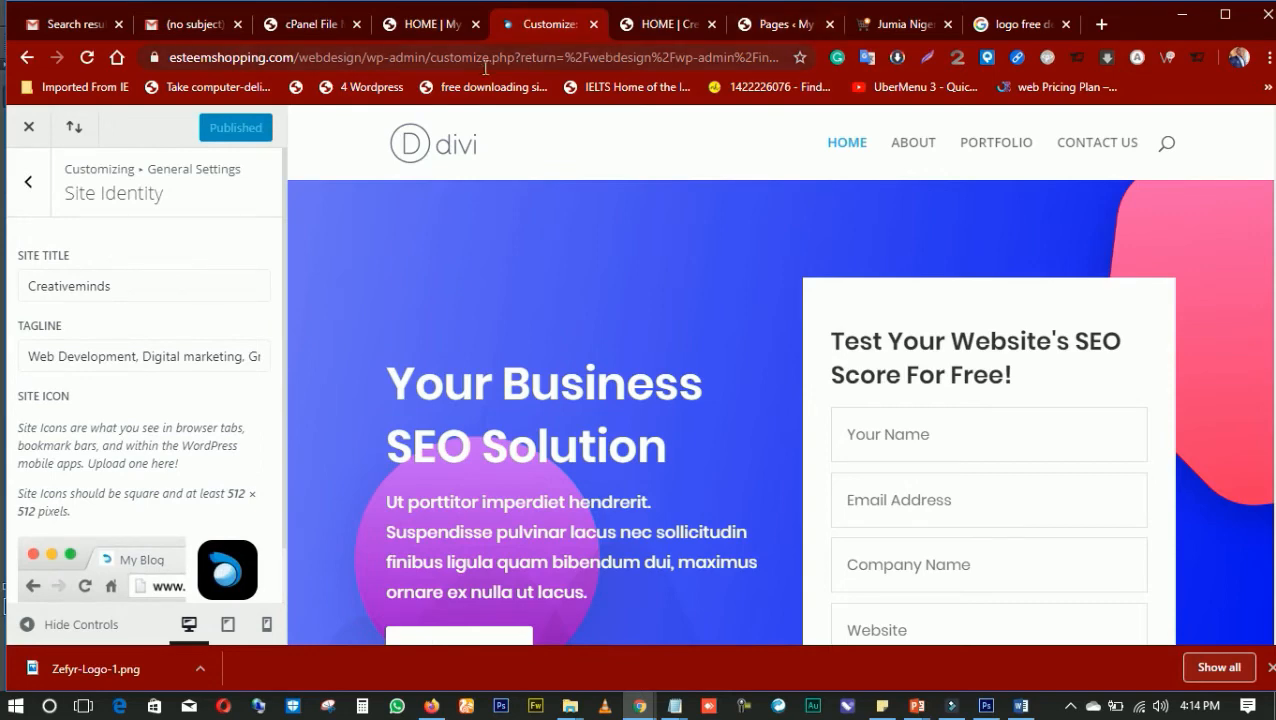
Reload the live home page to check the site icon in the browser tab
{"action": "left_click", "coordinate": [800, 28]}
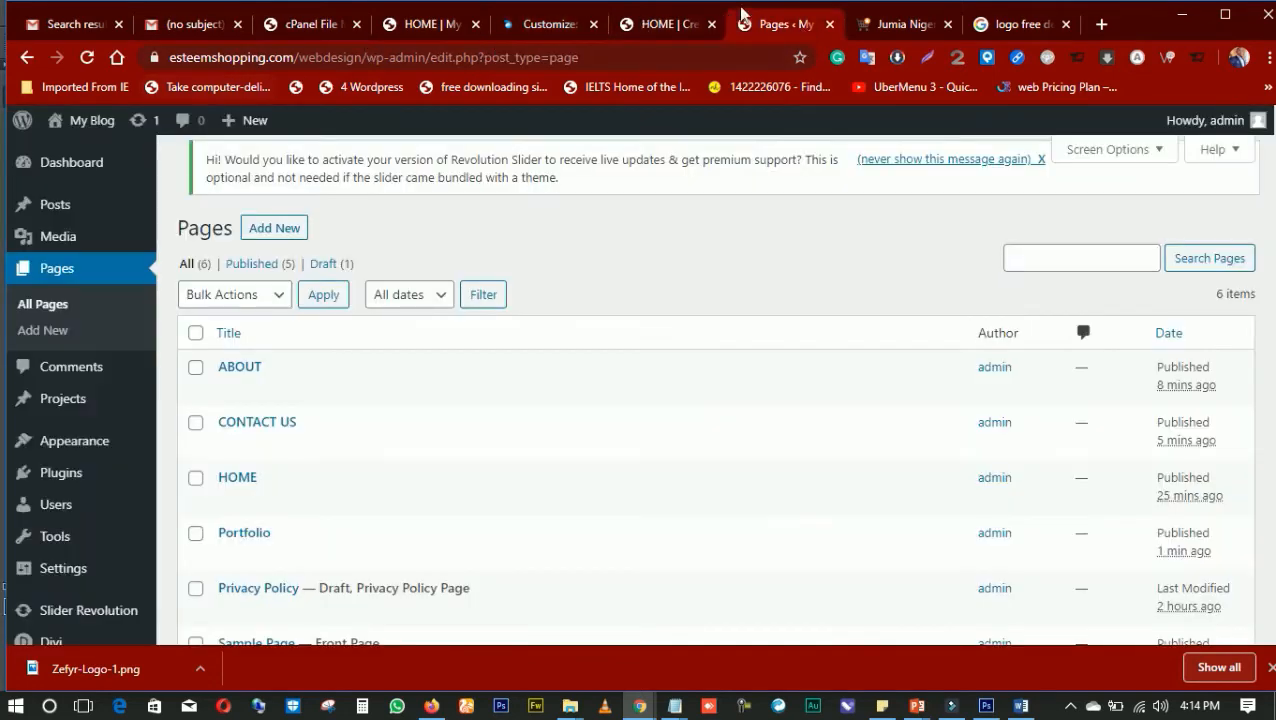
{"action": "left_click", "coordinate": [624, 28]}
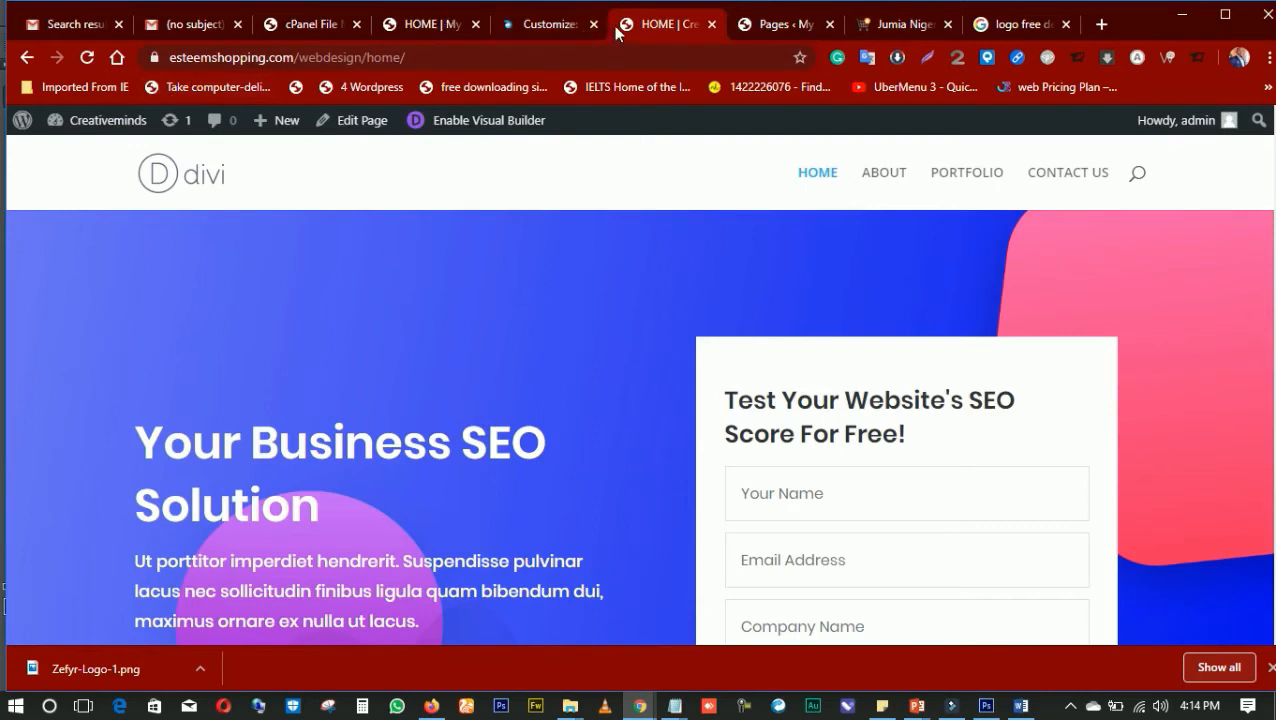
{"action": "left_click", "coordinate": [86, 59]}
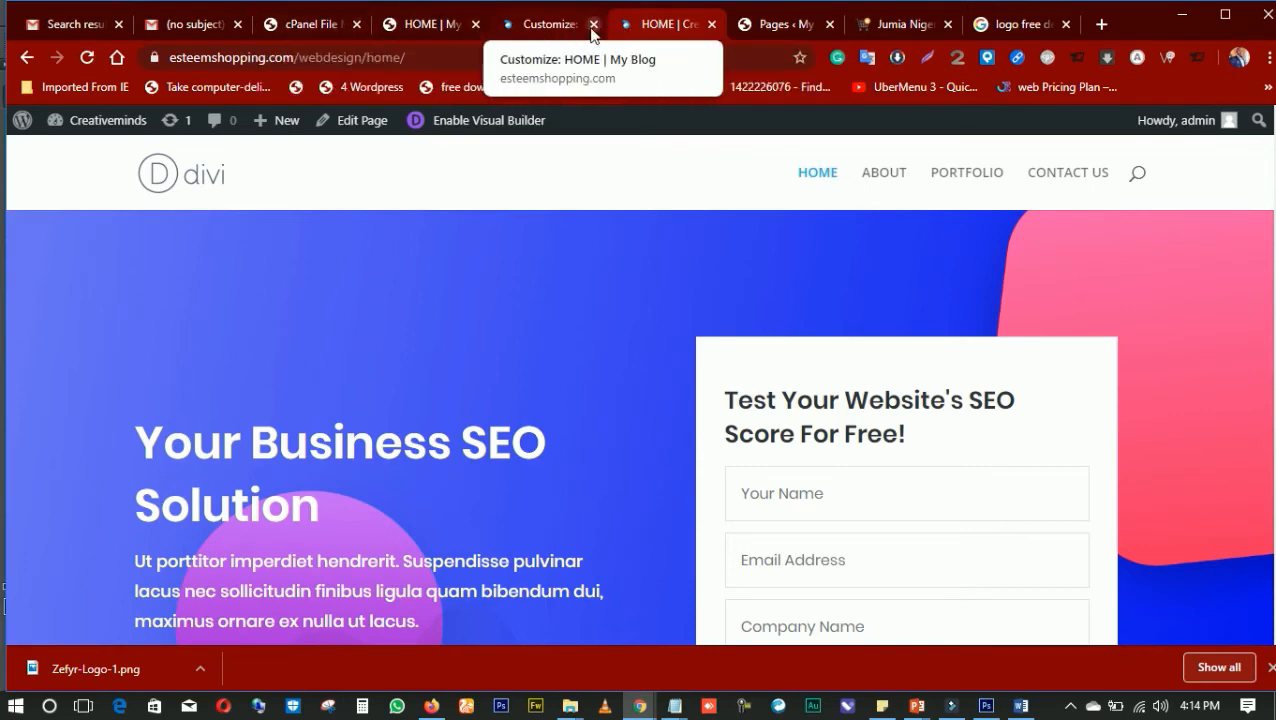
Return to the theme customizer, leave Site Identity, and open the Header Format settings under Header & Navigation
{"action": "left_click", "coordinate": [552, 25]}
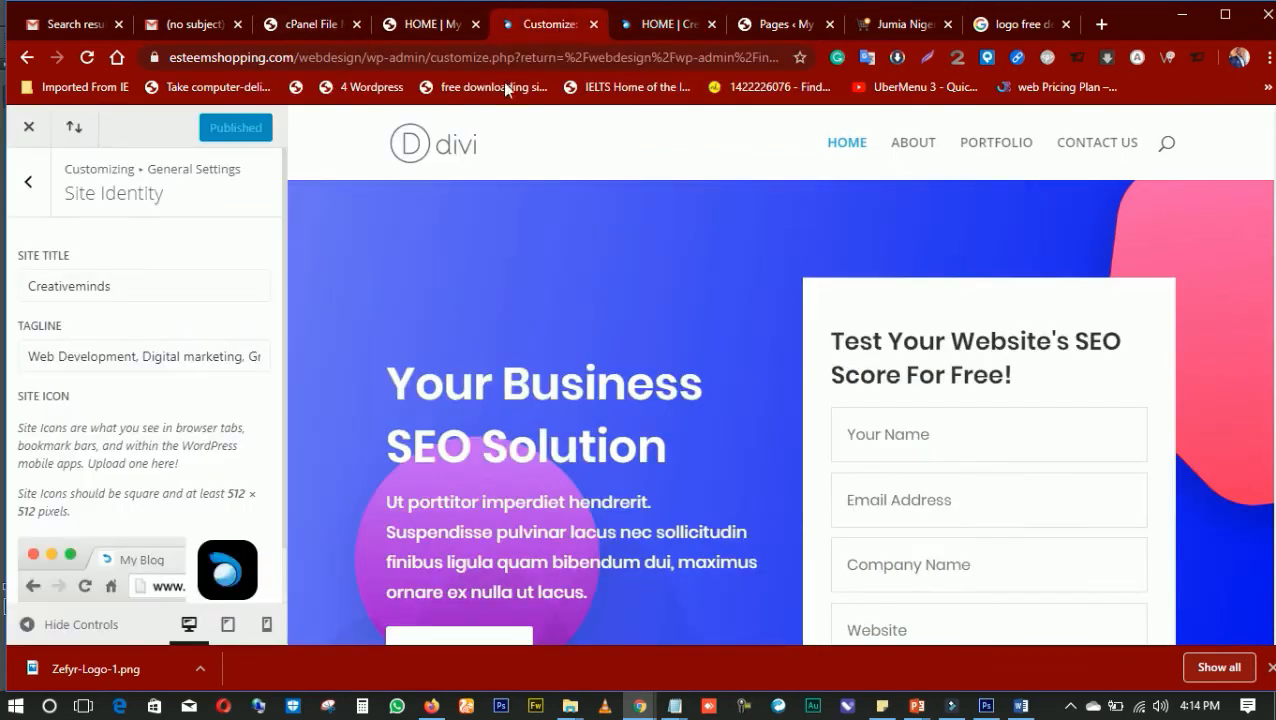
{"action": "scroll", "coordinate": [211, 427], "scroll_direction": "down", "scroll_amount": 1}
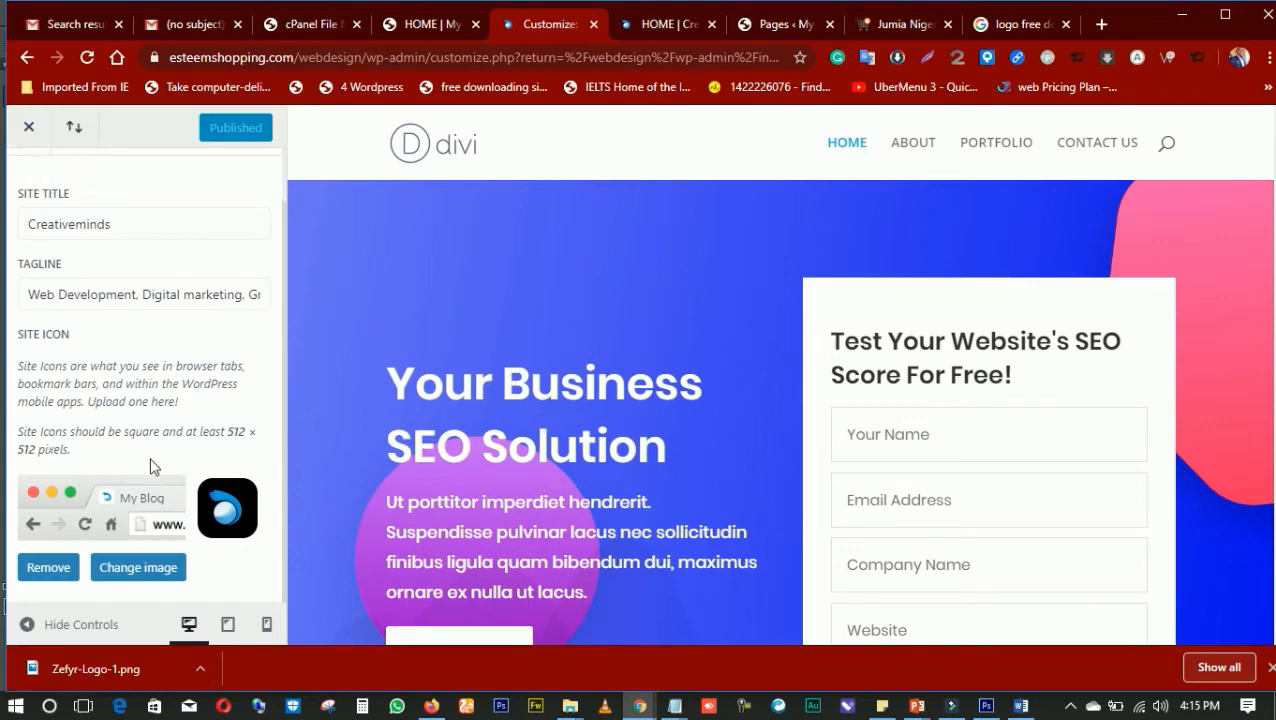
{"action": "scroll", "coordinate": [155, 463], "scroll_direction": "up", "scroll_amount": 1}
{"action": "left_click", "coordinate": [31, 180]}
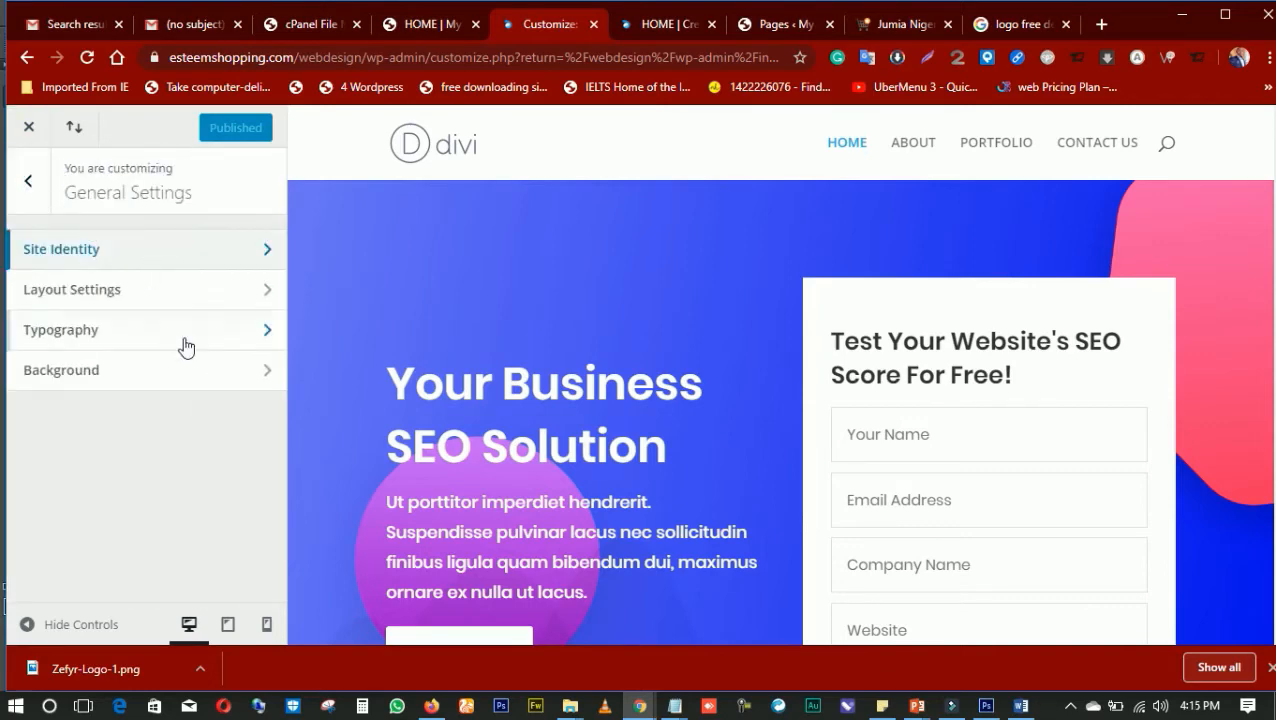
{"action": "left_click", "coordinate": [32, 183]}
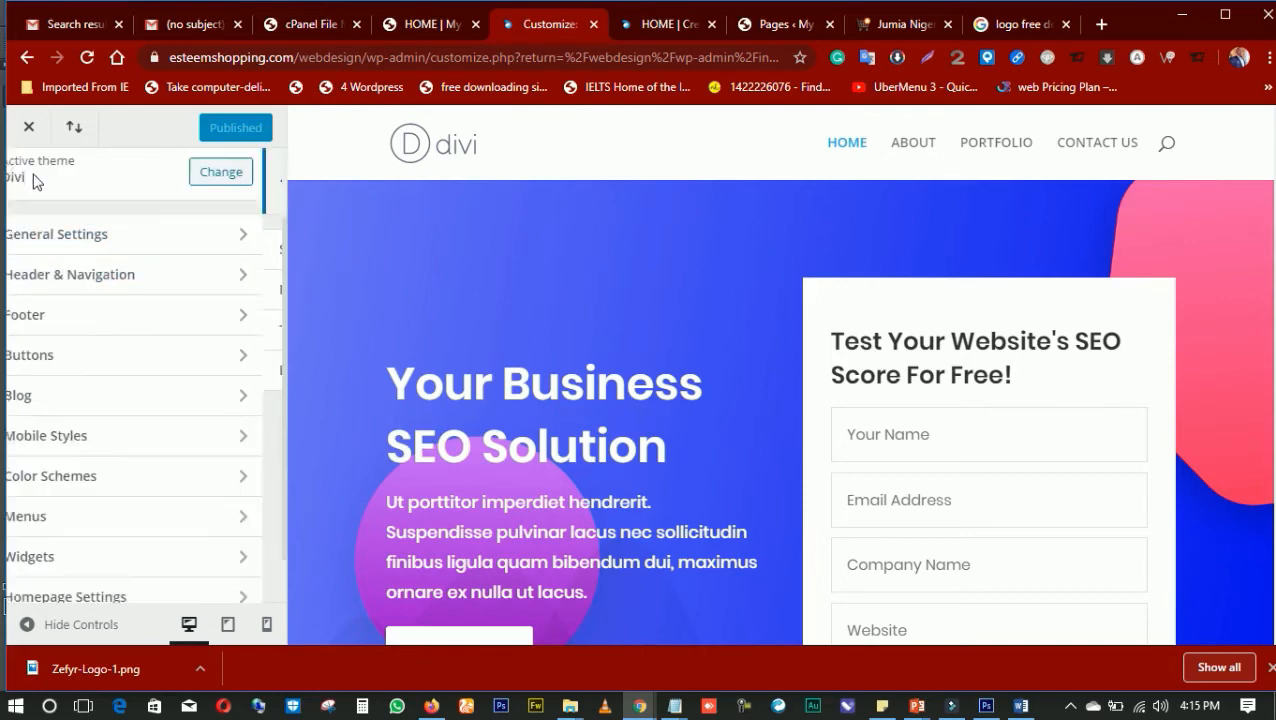
{"action": "left_click", "coordinate": [165, 280]}
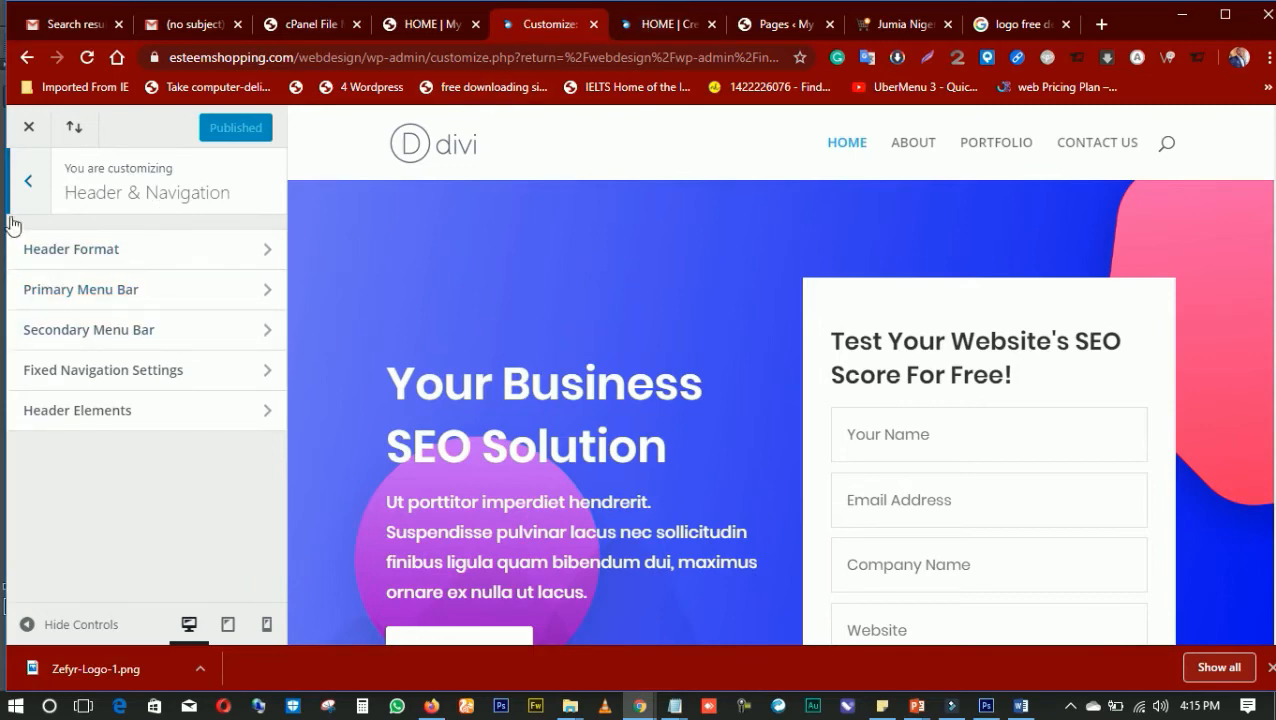
{"action": "left_click", "coordinate": [82, 253]}
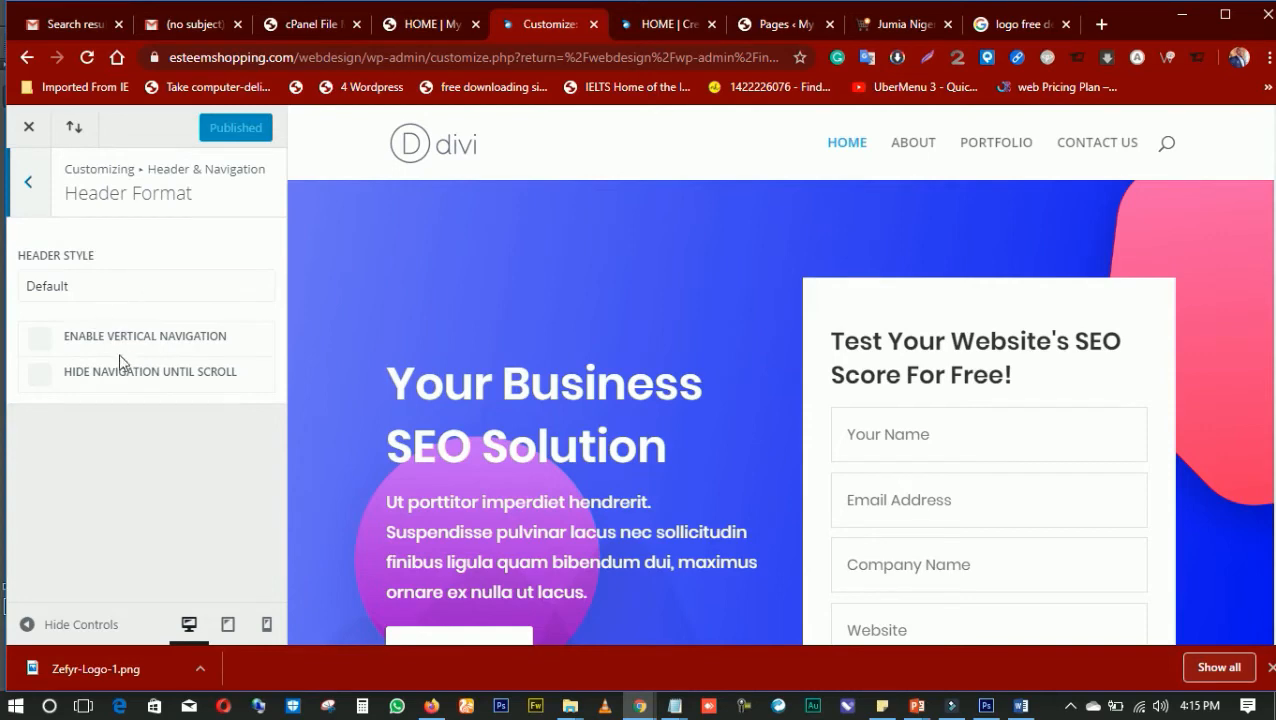
Try the vertical navigation option for the header and turn it off again
{"action": "left_click", "coordinate": [40, 339]}
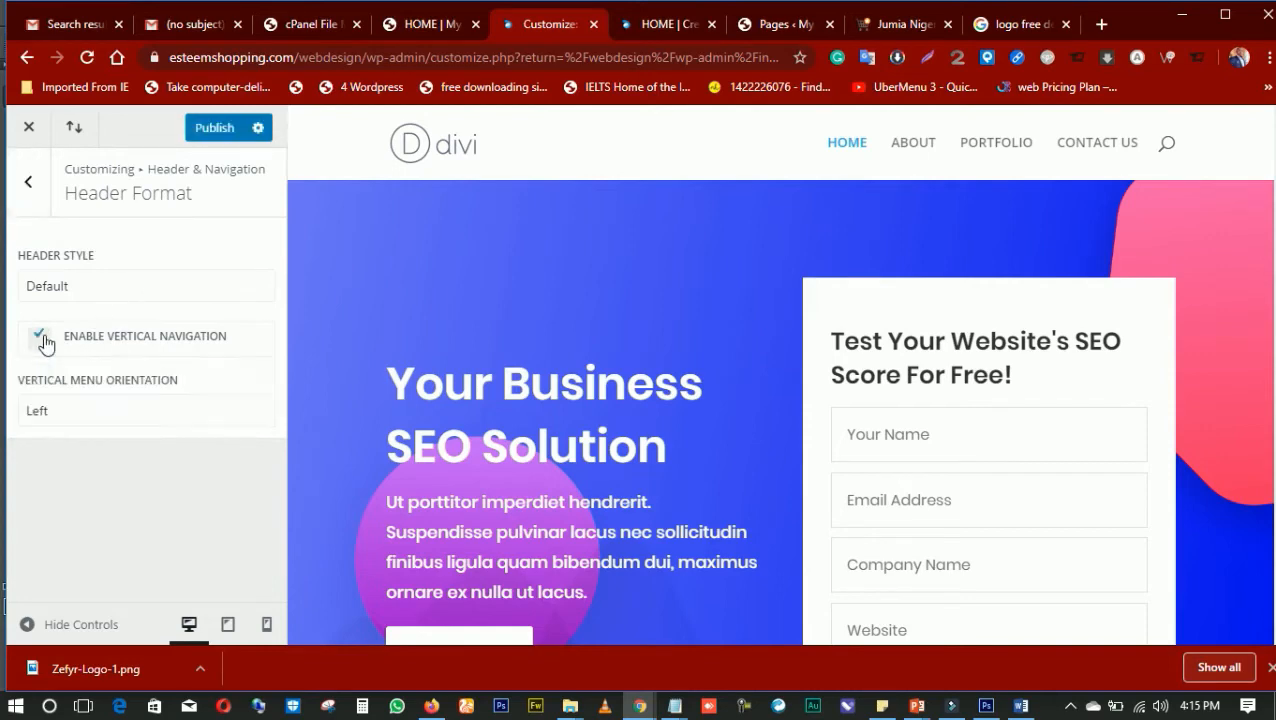
{"action": "left_click", "coordinate": [38, 346]}
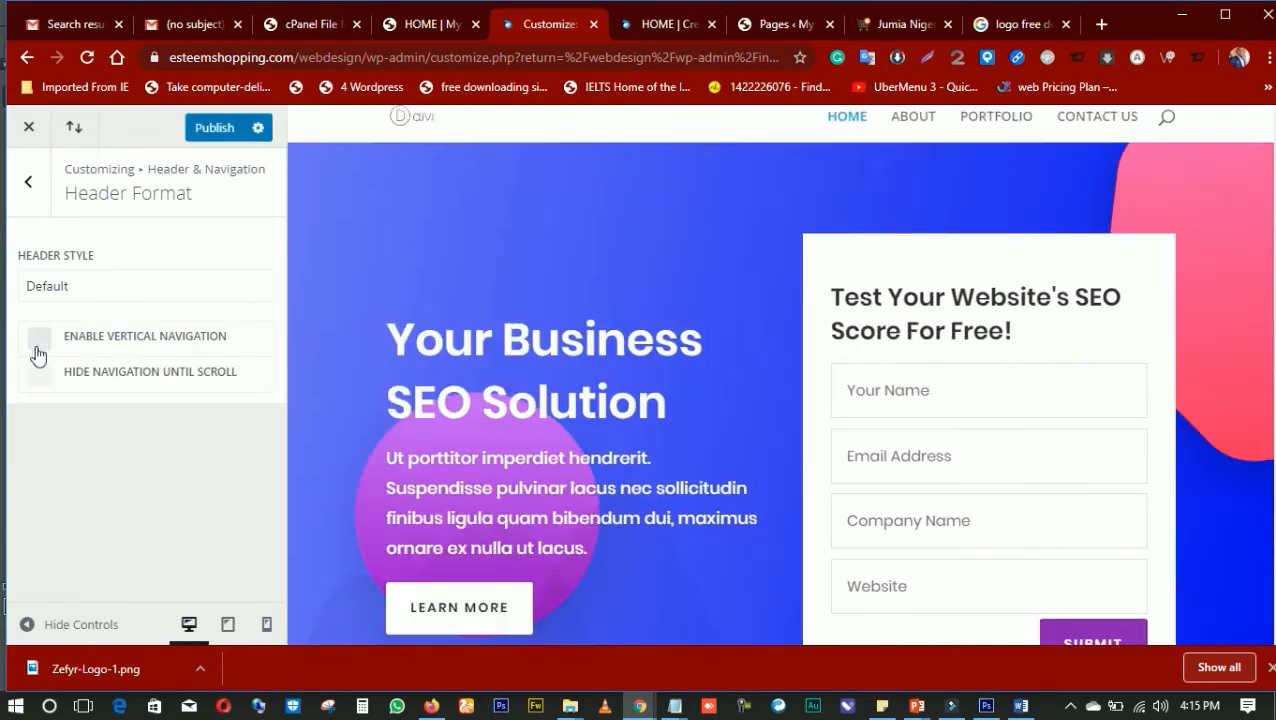
Set the header navigation to stay hidden until scroll and test the behaviour in the home page preview
{"action": "left_click", "coordinate": [41, 374]}
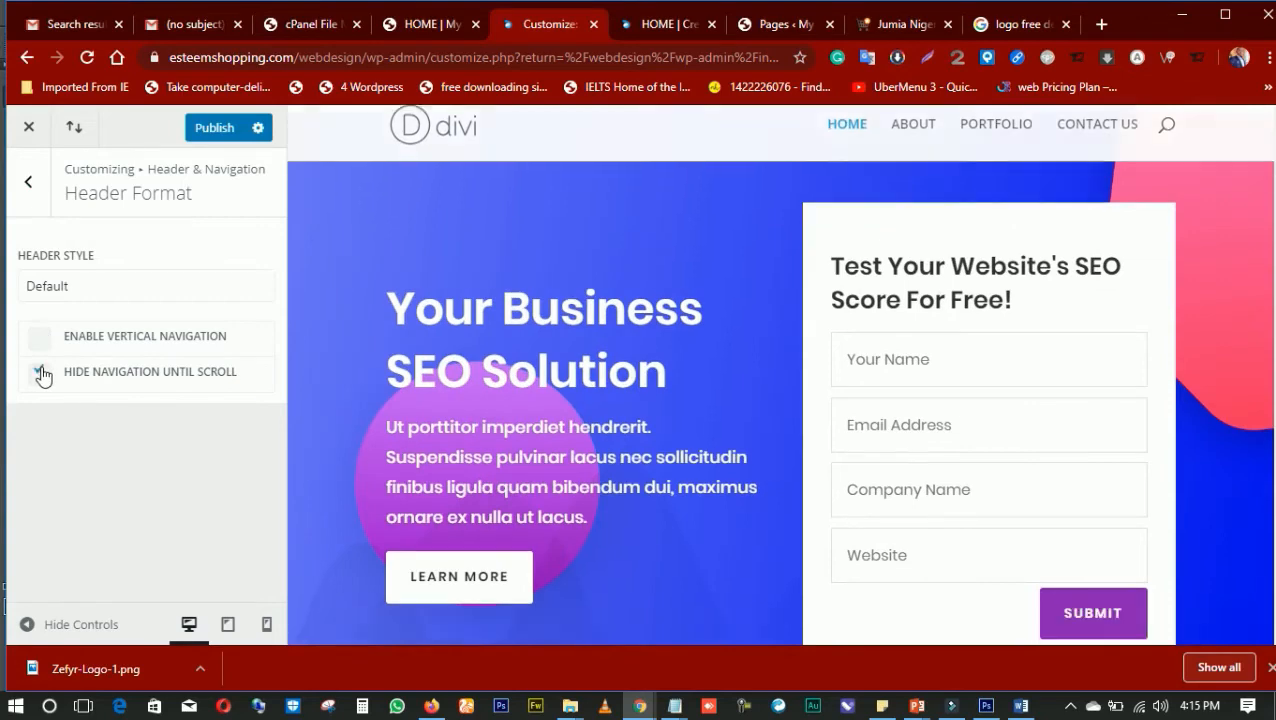
{"action": "scroll", "coordinate": [742, 299], "scroll_direction": "down", "scroll_amount": 3}
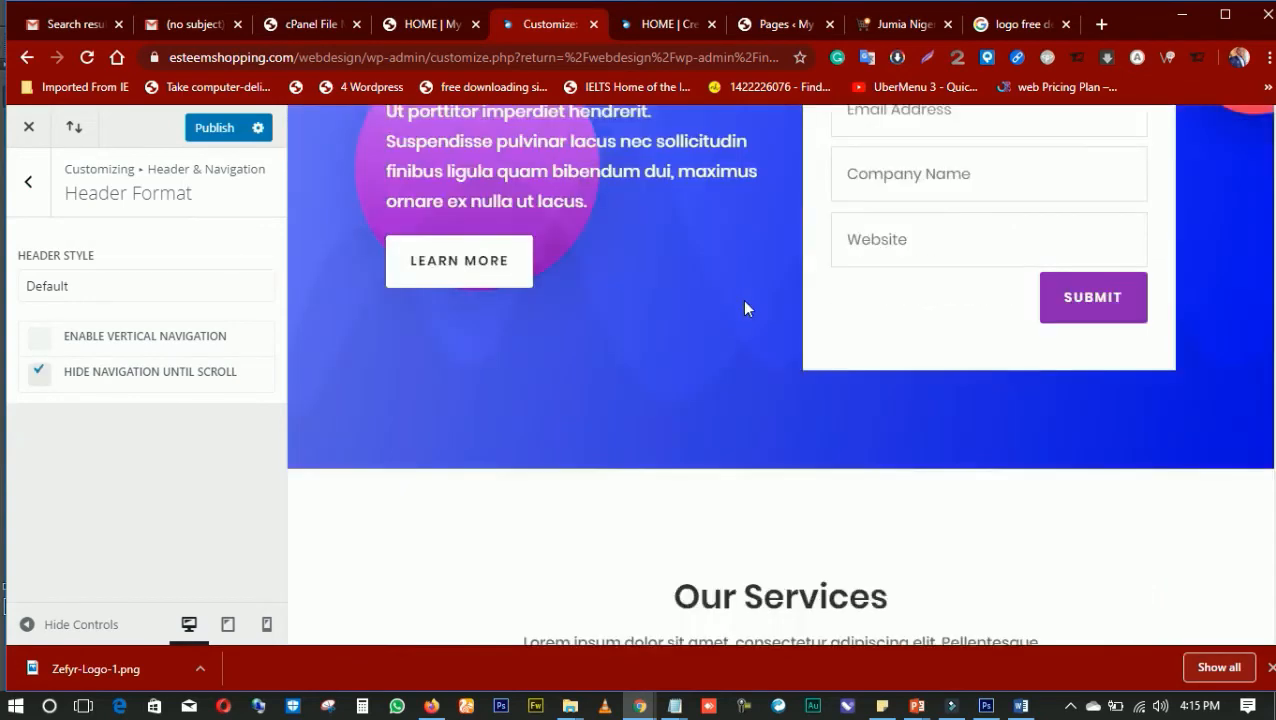
{"action": "scroll", "coordinate": [742, 299], "scroll_direction": "up", "scroll_amount": 3}
{"action": "scroll", "coordinate": [738, 287], "scroll_direction": "down", "scroll_amount": 1}
{"action": "scroll", "coordinate": [735, 289], "scroll_direction": "down", "scroll_amount": 8}
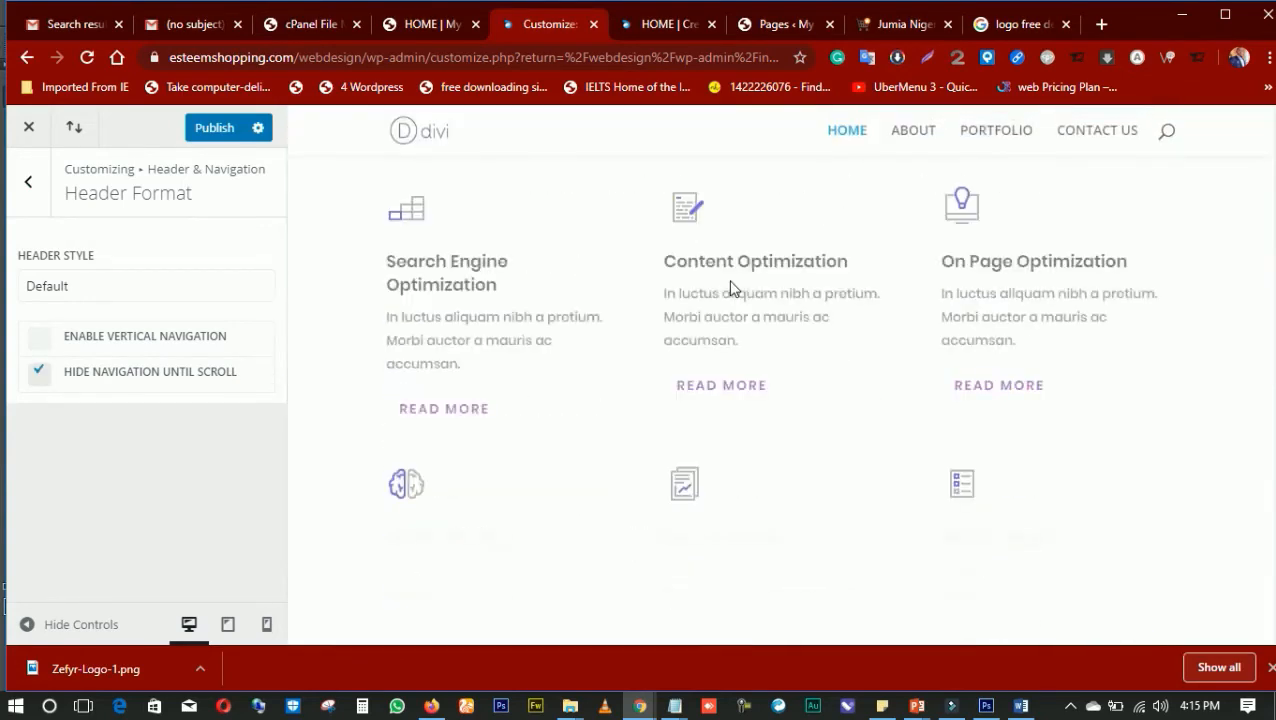
Return the home page preview to its start and turn off hiding the navigation until scroll
{"action": "scroll", "coordinate": [731, 287], "scroll_direction": "up", "scroll_amount": 6}
{"action": "scroll", "coordinate": [731, 287], "scroll_direction": "up", "scroll_amount": 3}
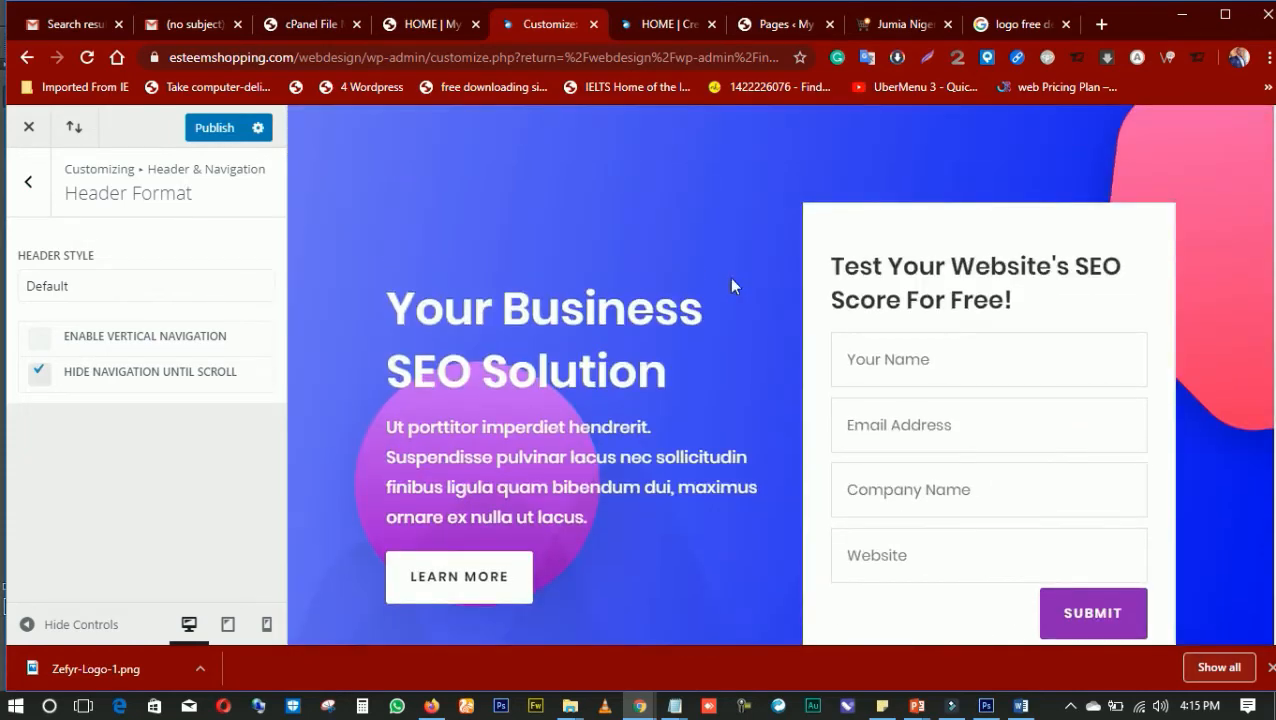
{"action": "left_click", "coordinate": [41, 371]}
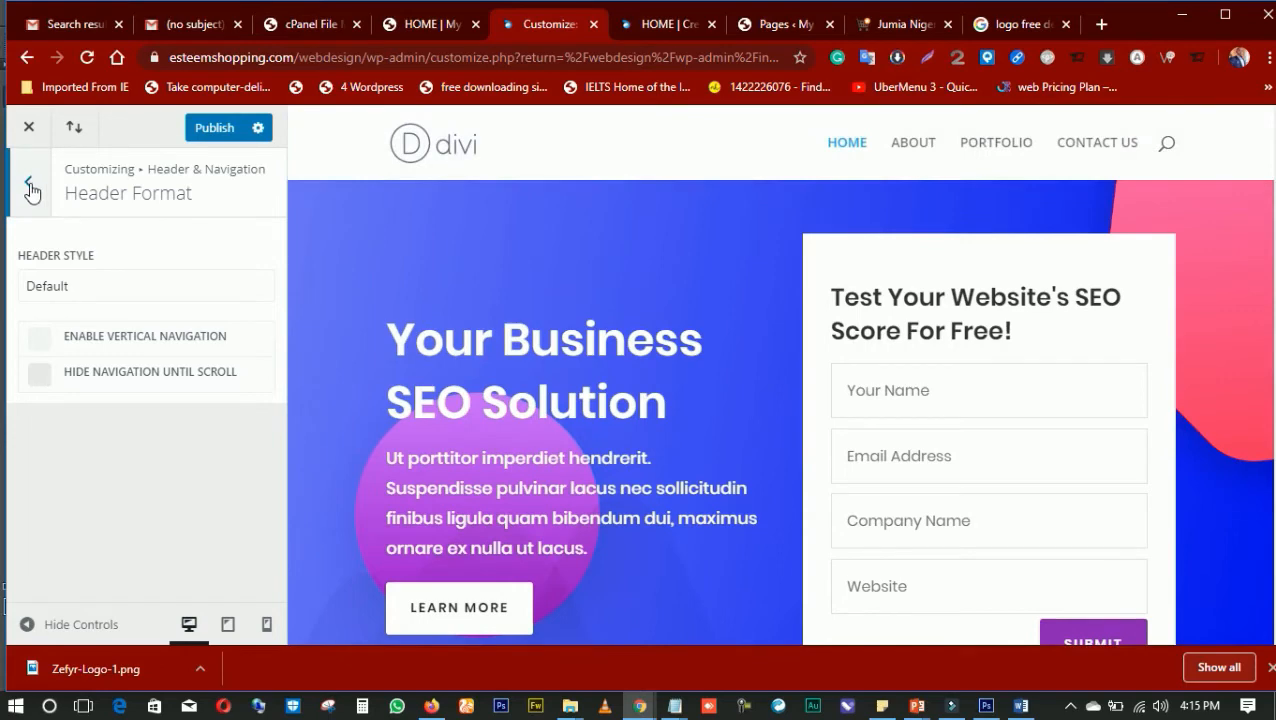
Open the Primary Menu Bar settings under Header & Navigation and review the size, font and color options
{"action": "left_click", "coordinate": [30, 188]}
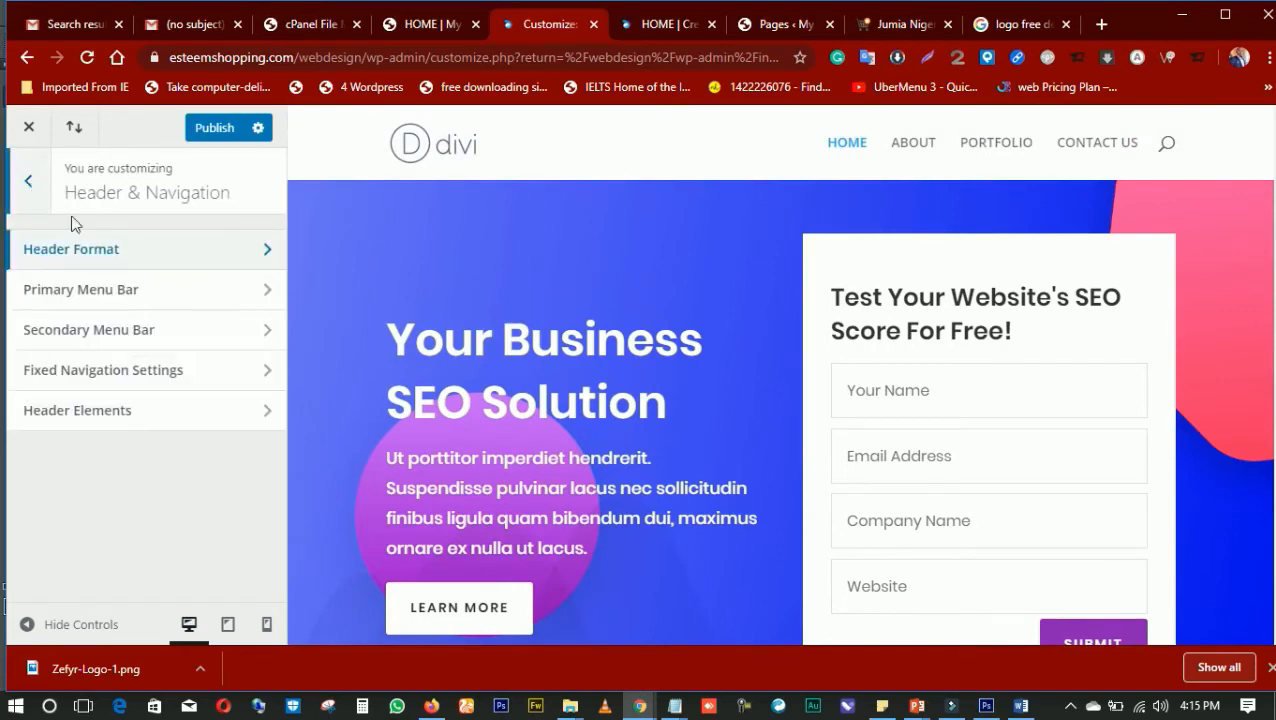
{"action": "left_click", "coordinate": [139, 302]}
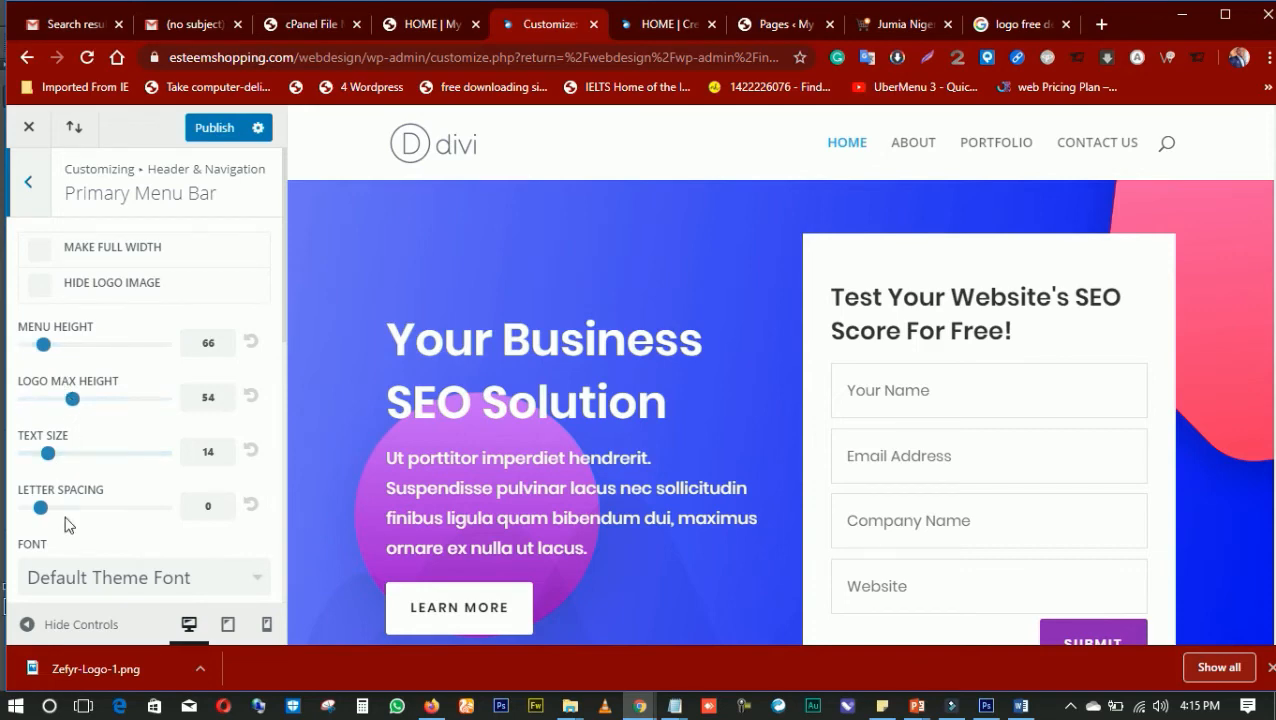
{"action": "scroll", "coordinate": [72, 515], "scroll_direction": "down", "scroll_amount": 1}
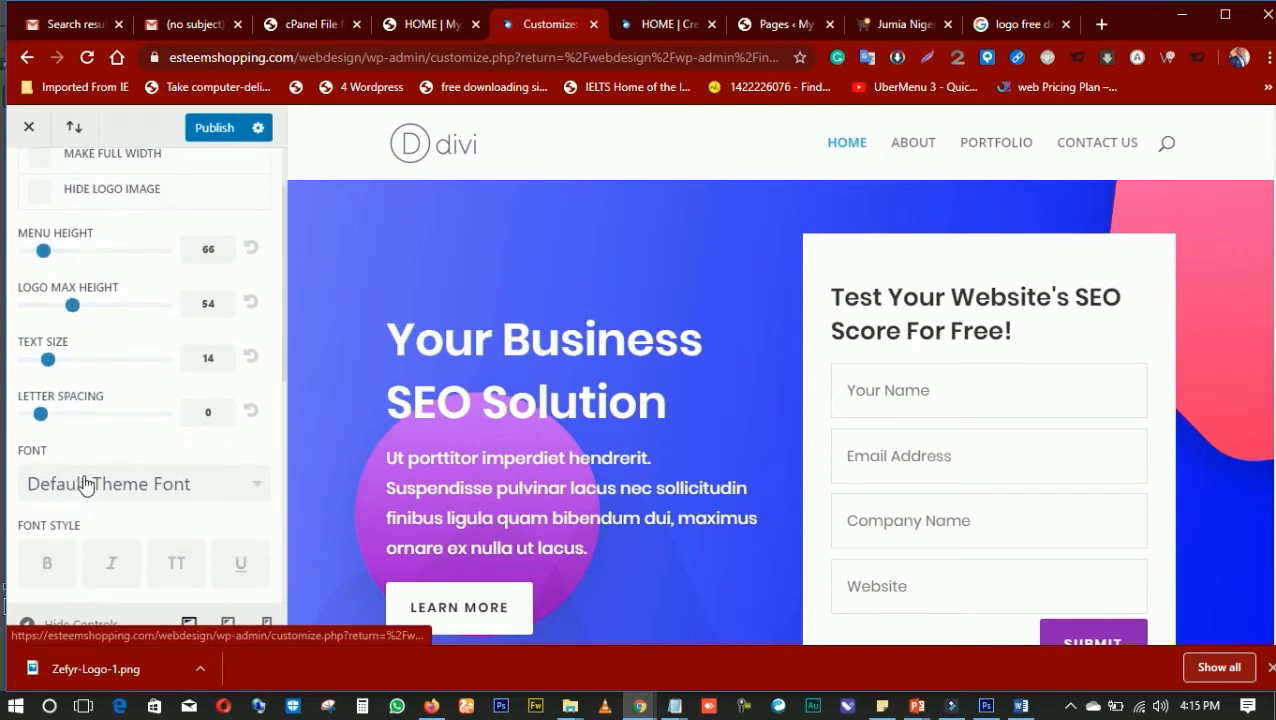
{"action": "scroll", "coordinate": [90, 480], "scroll_direction": "down", "scroll_amount": 4}
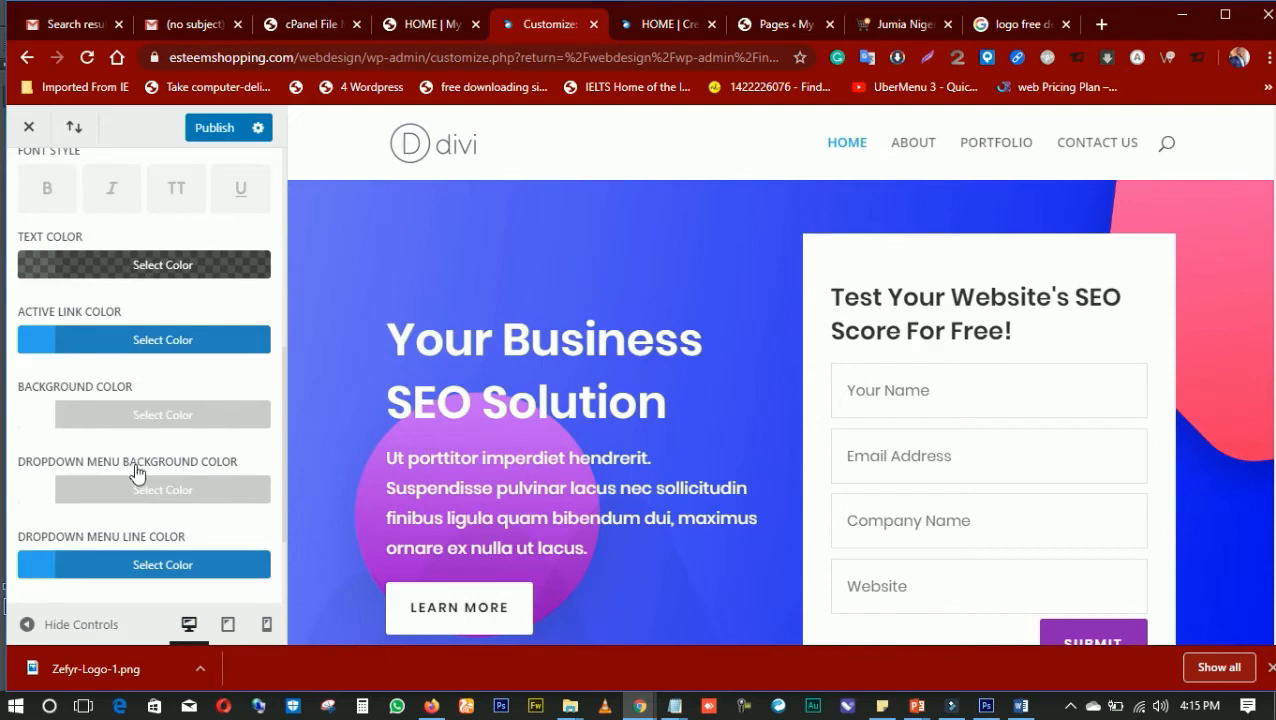
{"action": "scroll", "coordinate": [137, 475], "scroll_direction": "down", "scroll_amount": 1}
{"action": "scroll", "coordinate": [160, 372], "scroll_direction": "up", "scroll_amount": 3}
{"action": "scroll", "coordinate": [148, 360], "scroll_direction": "up", "scroll_amount": 4}
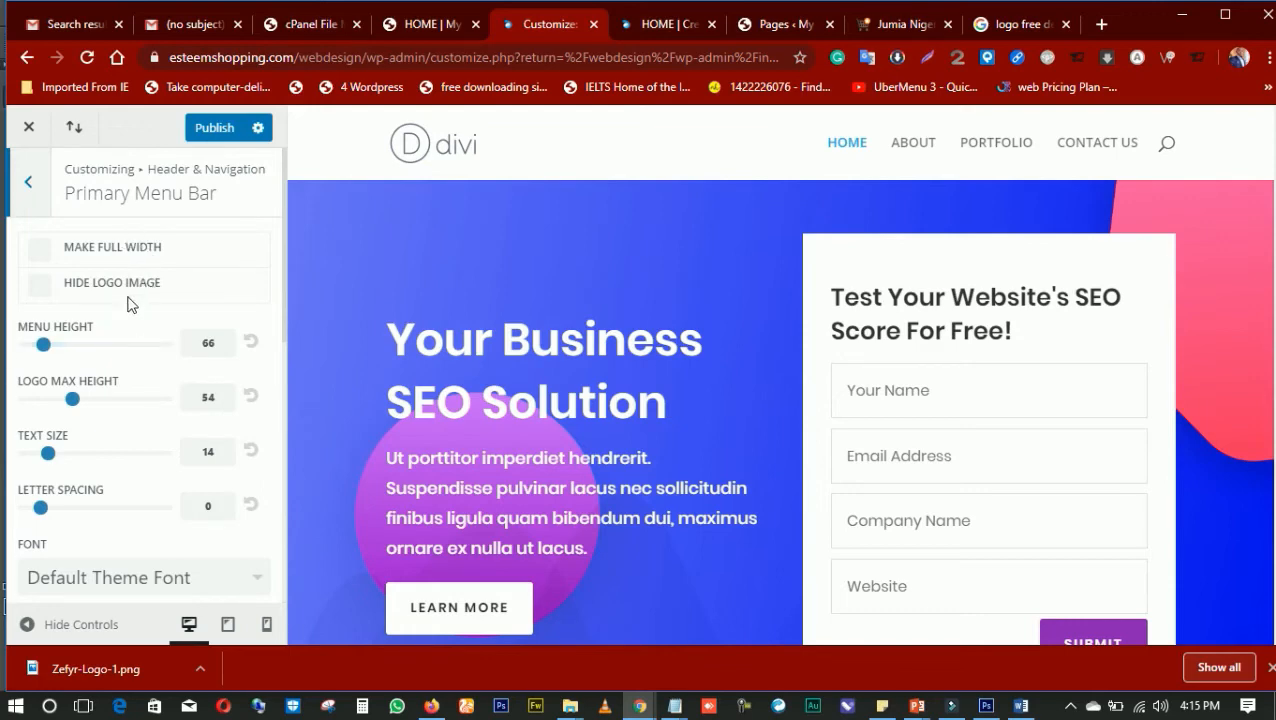
{"action": "scroll", "coordinate": [118, 330], "scroll_direction": "down", "scroll_amount": 1}
{"action": "scroll", "coordinate": [115, 340], "scroll_direction": "down", "scroll_amount": 1}
{"action": "scroll", "coordinate": [122, 290], "scroll_direction": "up", "scroll_amount": 2}
Switch to the portfolio file in Notepad and look through its list of website addresses
{"action": "mouse_move", "coordinate": [675, 706]}
{"action": "left_click", "coordinate": [585, 652]}
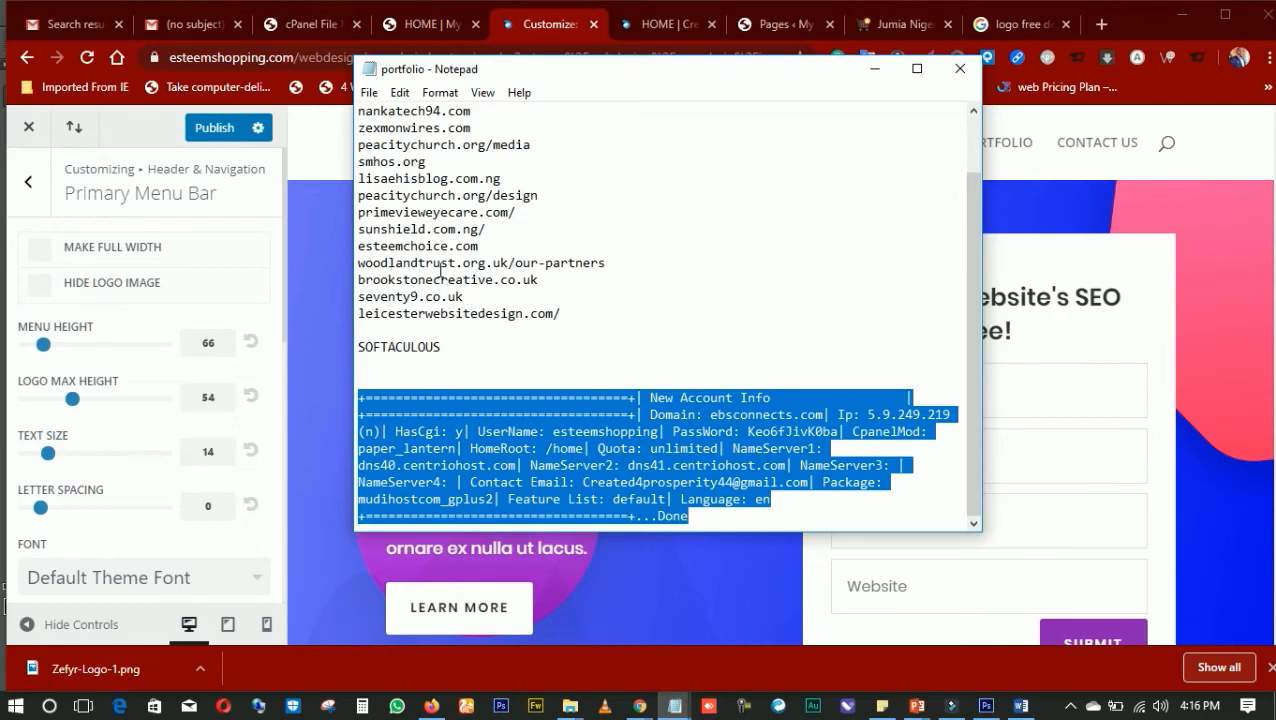
{"action": "scroll", "coordinate": [440, 270], "scroll_direction": "up", "scroll_amount": 1}
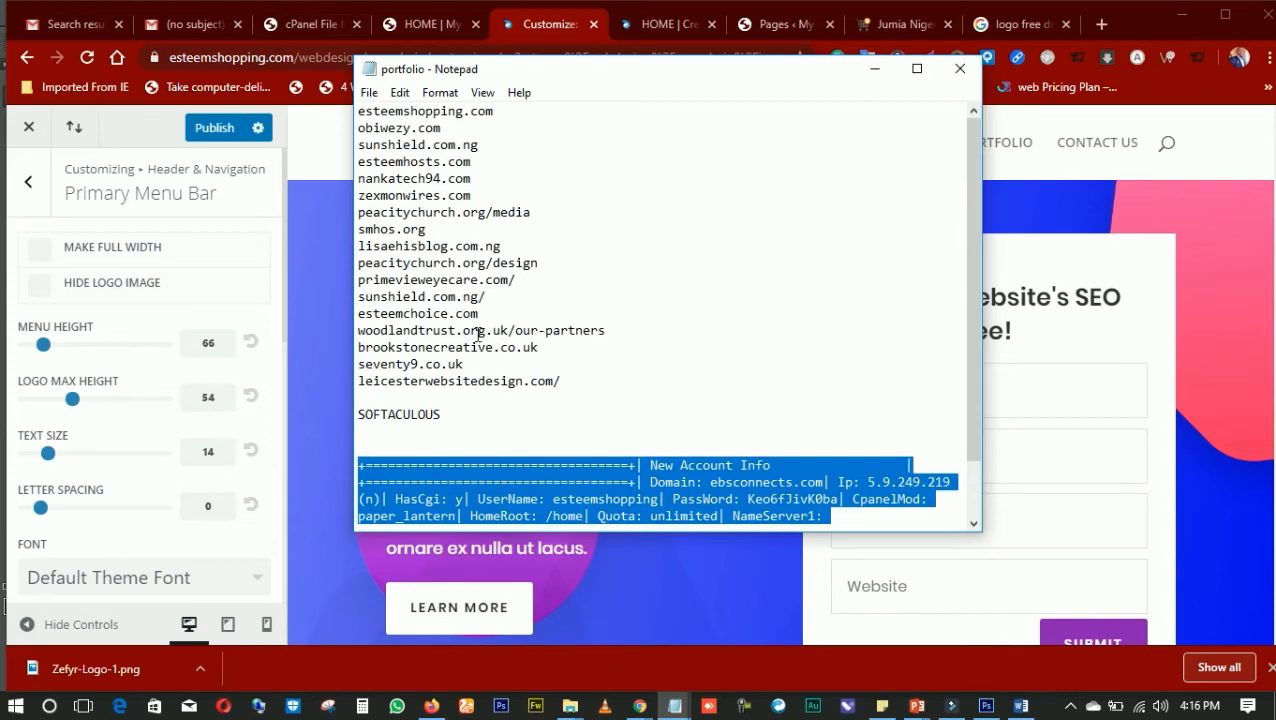
In a new browser tab, search Google for "ys marketing" and open the Y's Marketing Inc. result in its own tab
{"action": "left_click", "coordinate": [1101, 24]}
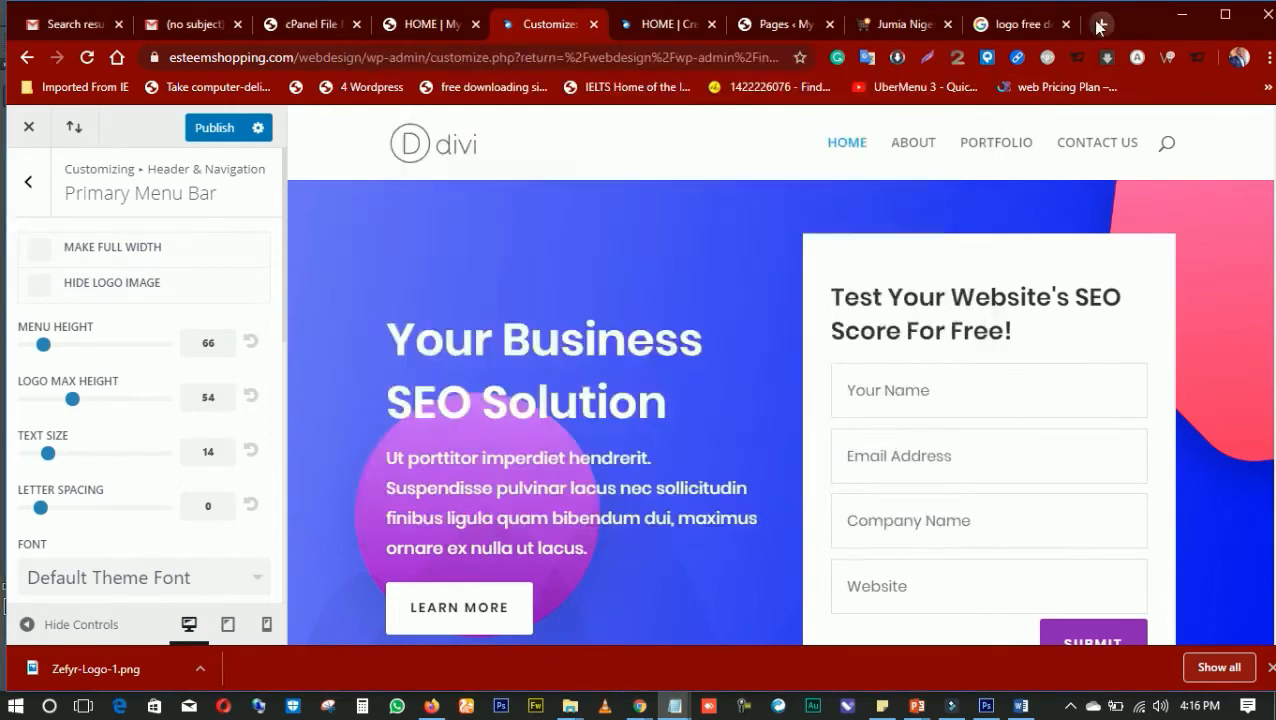
{"action": "type", "text": "ys marketing"}
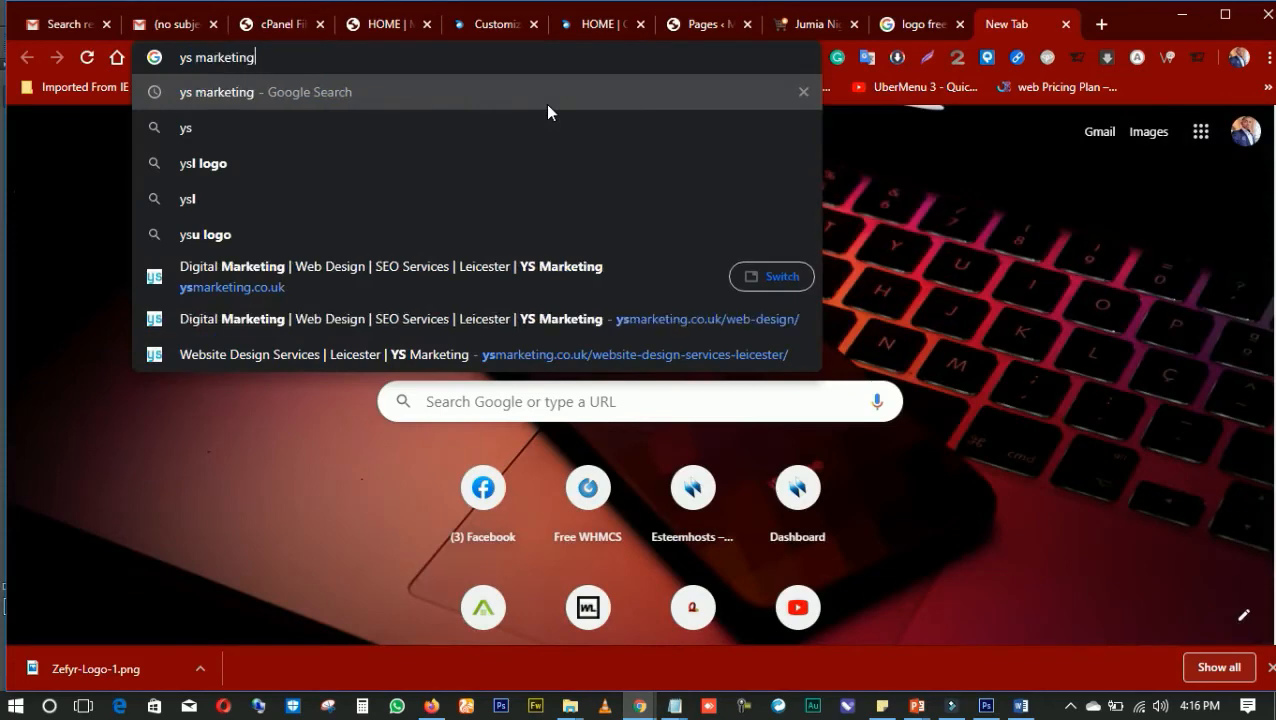
{"action": "key", "text": "Return"}
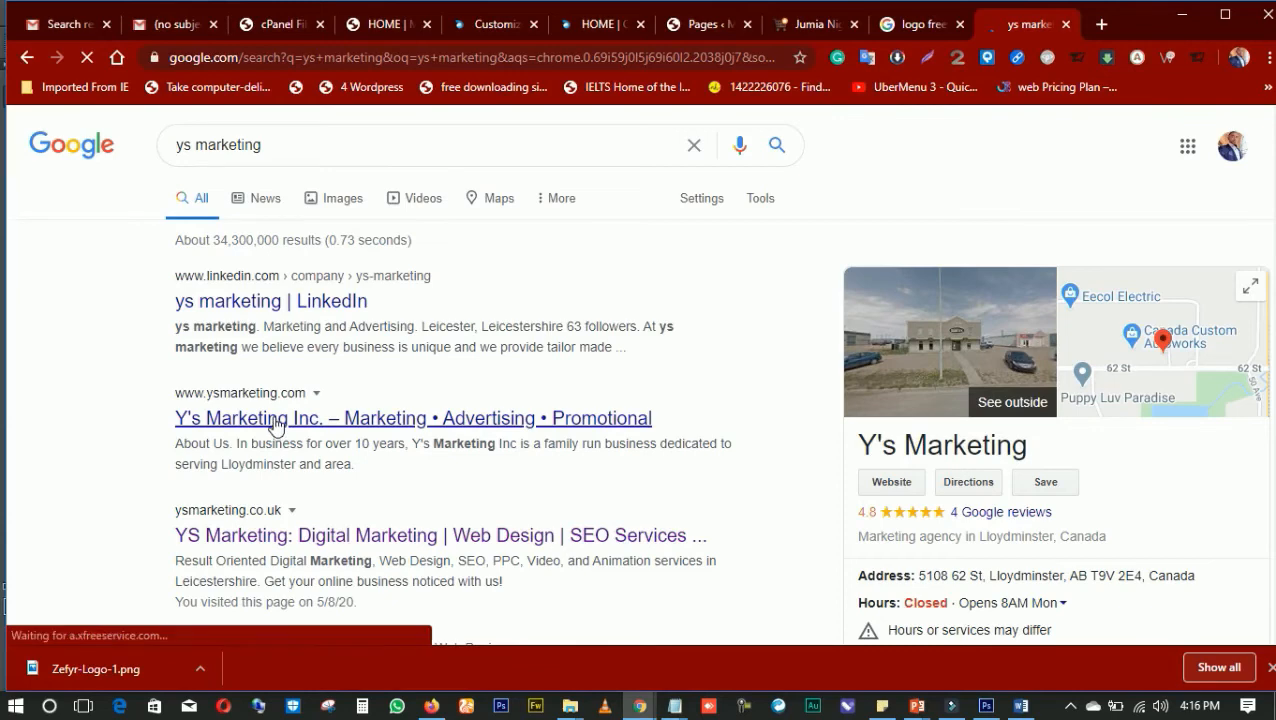
{"action": "right_click", "coordinate": [276, 422]}
{"action": "left_click", "coordinate": [301, 431]}
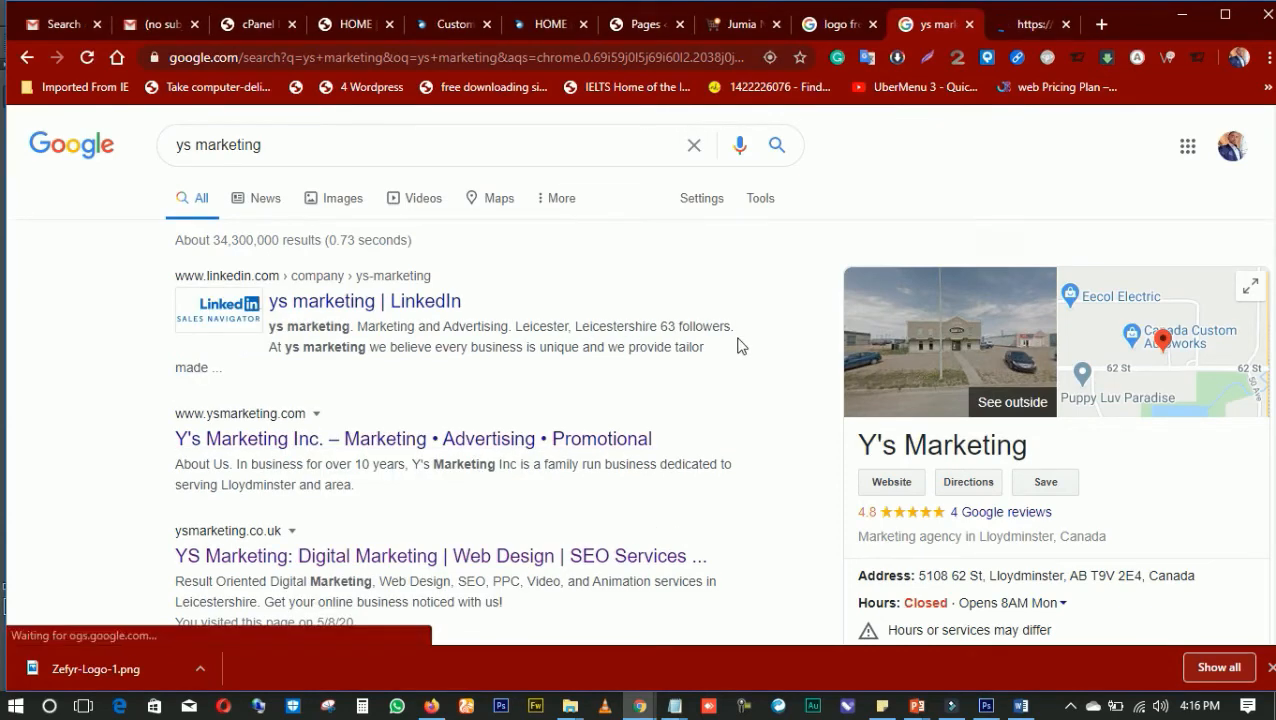
{"action": "left_click", "coordinate": [1010, 26]}
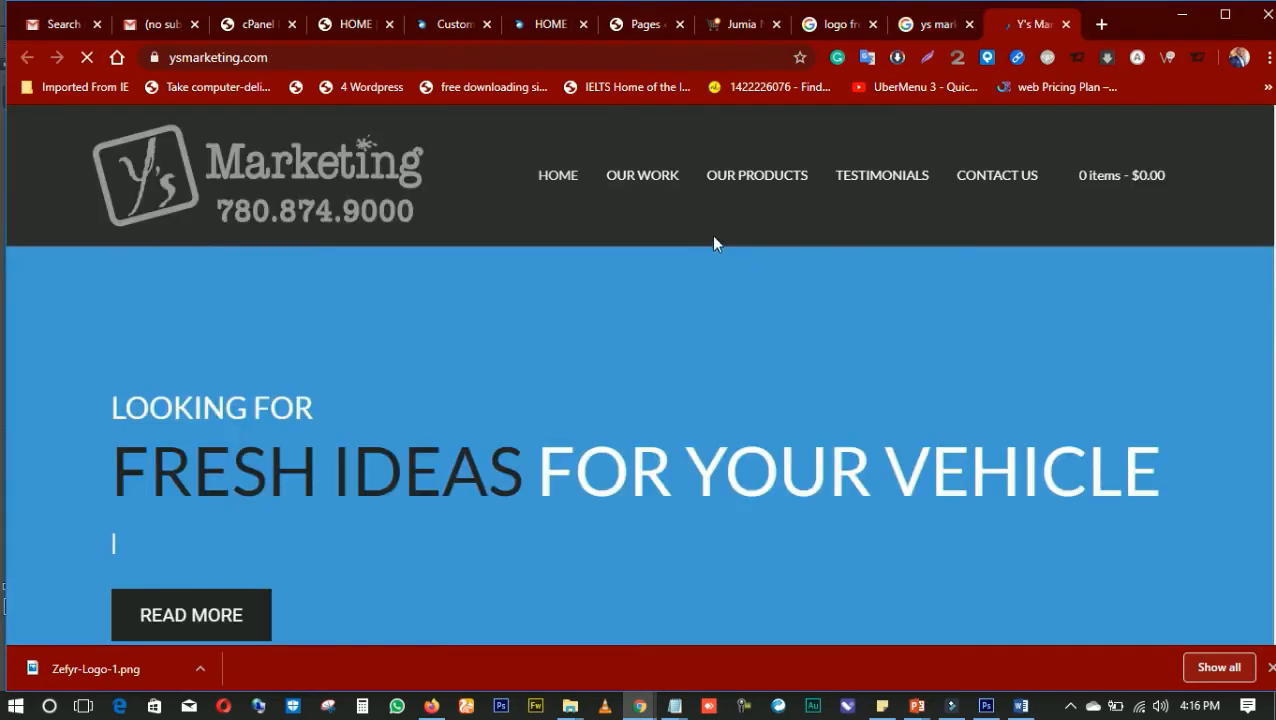
Examine the Y's Marketing Inc. home page and how its header behaves while scrolling
{"action": "scroll", "coordinate": [698, 236], "scroll_direction": "down", "scroll_amount": 15}
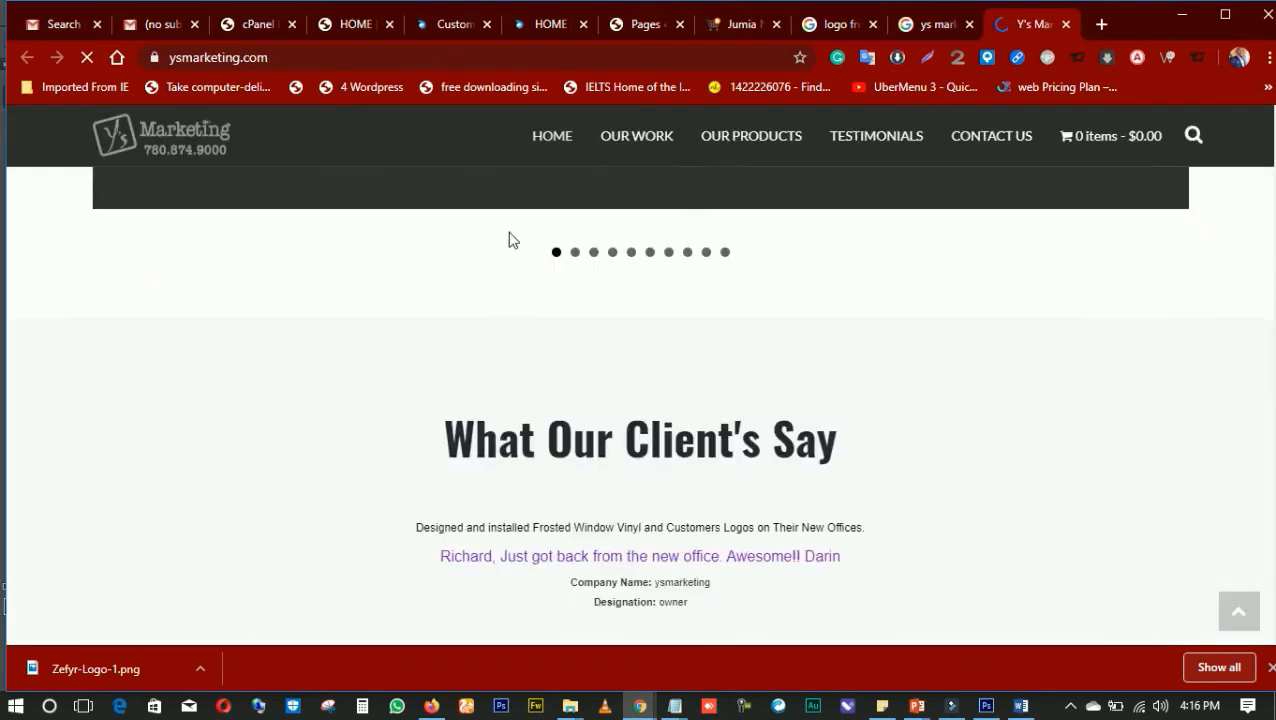
{"action": "scroll", "coordinate": [530, 200], "scroll_direction": "up", "scroll_amount": 5}
{"action": "scroll", "coordinate": [500, 194], "scroll_direction": "up", "scroll_amount": 3}
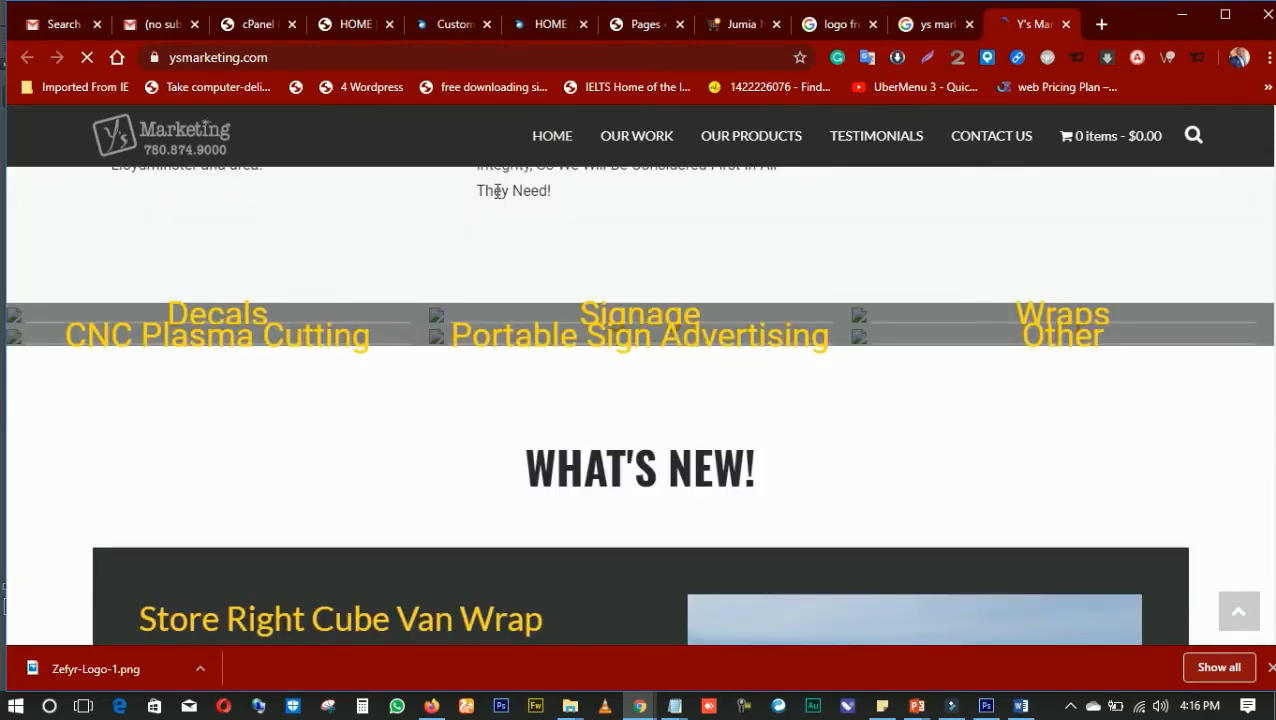
{"action": "scroll", "coordinate": [500, 190], "scroll_direction": "up", "scroll_amount": 10}
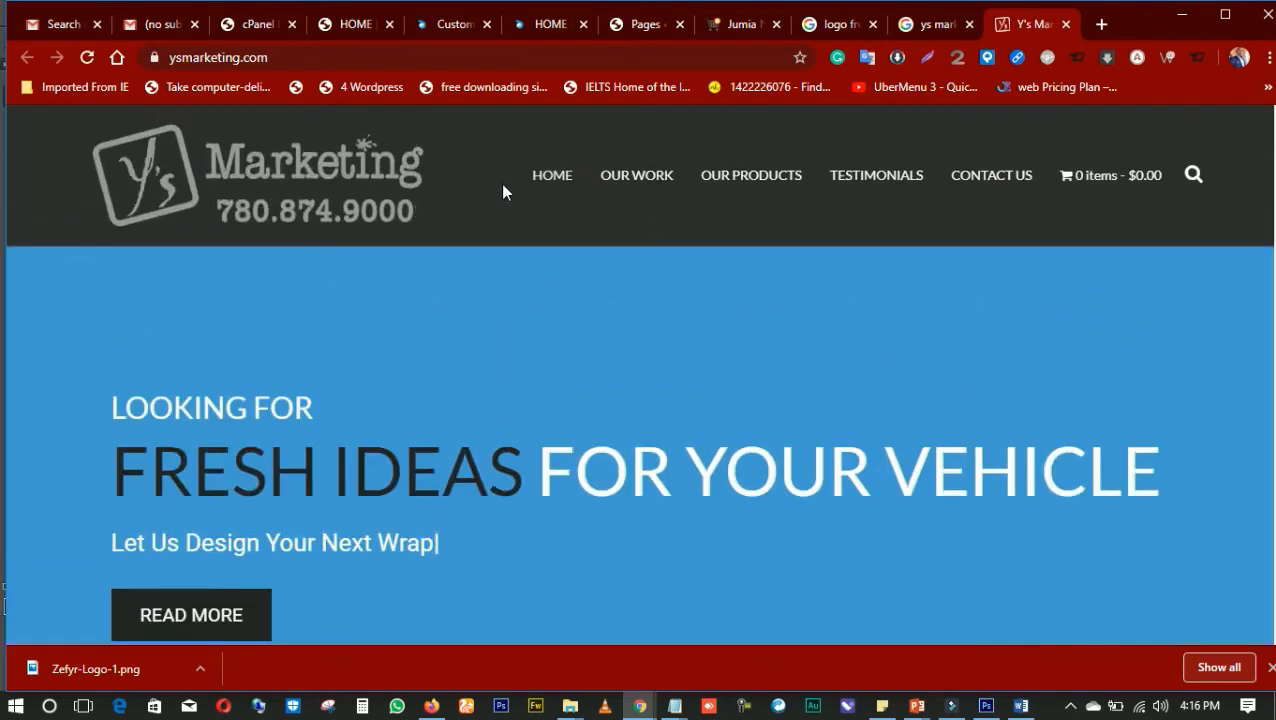
{"action": "scroll", "coordinate": [502, 190], "scroll_direction": "down", "scroll_amount": 7}
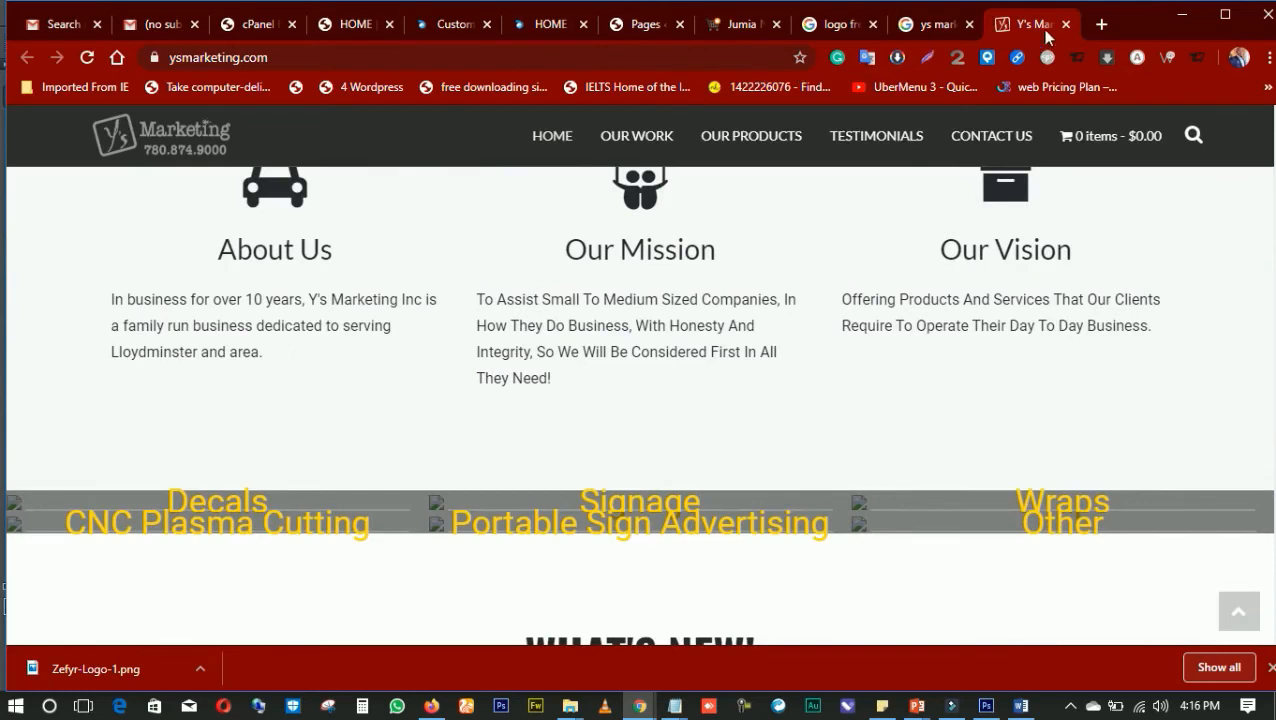
Open the YS Marketing site at ysmarketing.co.uk in a new browser tab
{"action": "left_click", "coordinate": [1101, 24]}
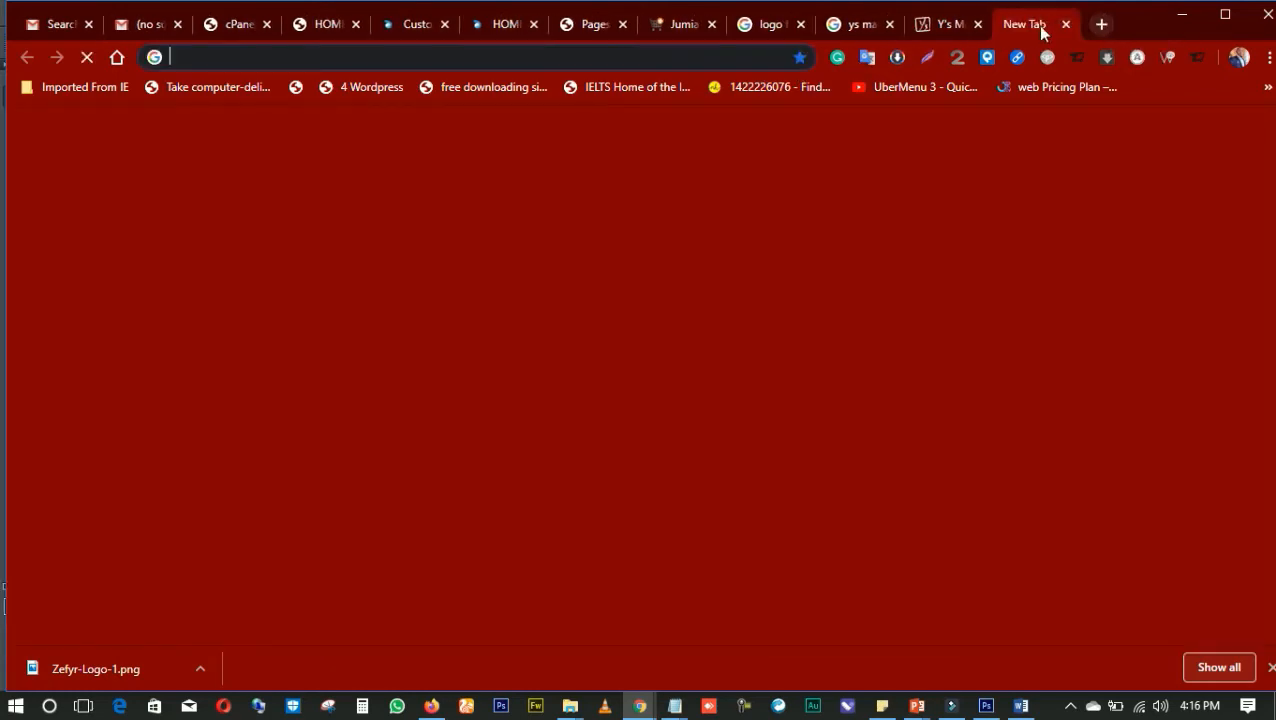
{"action": "type", "text": "ys"}
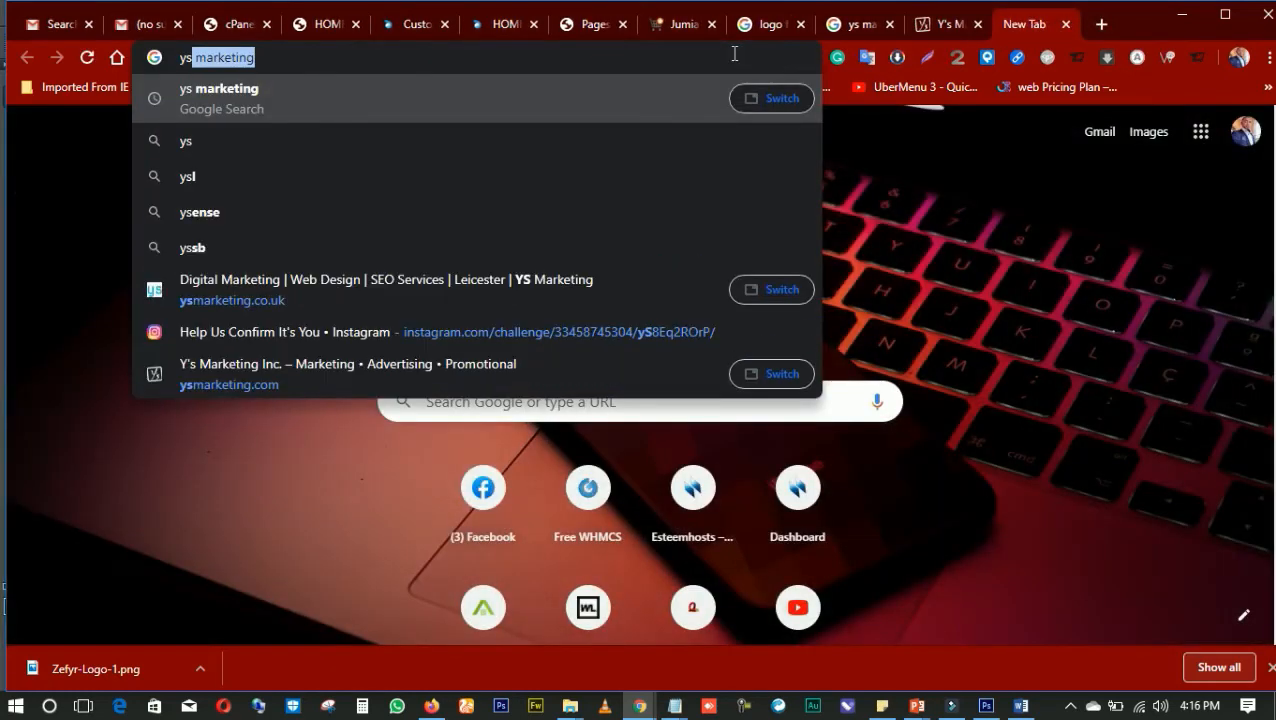
{"action": "key", "text": "Right"}
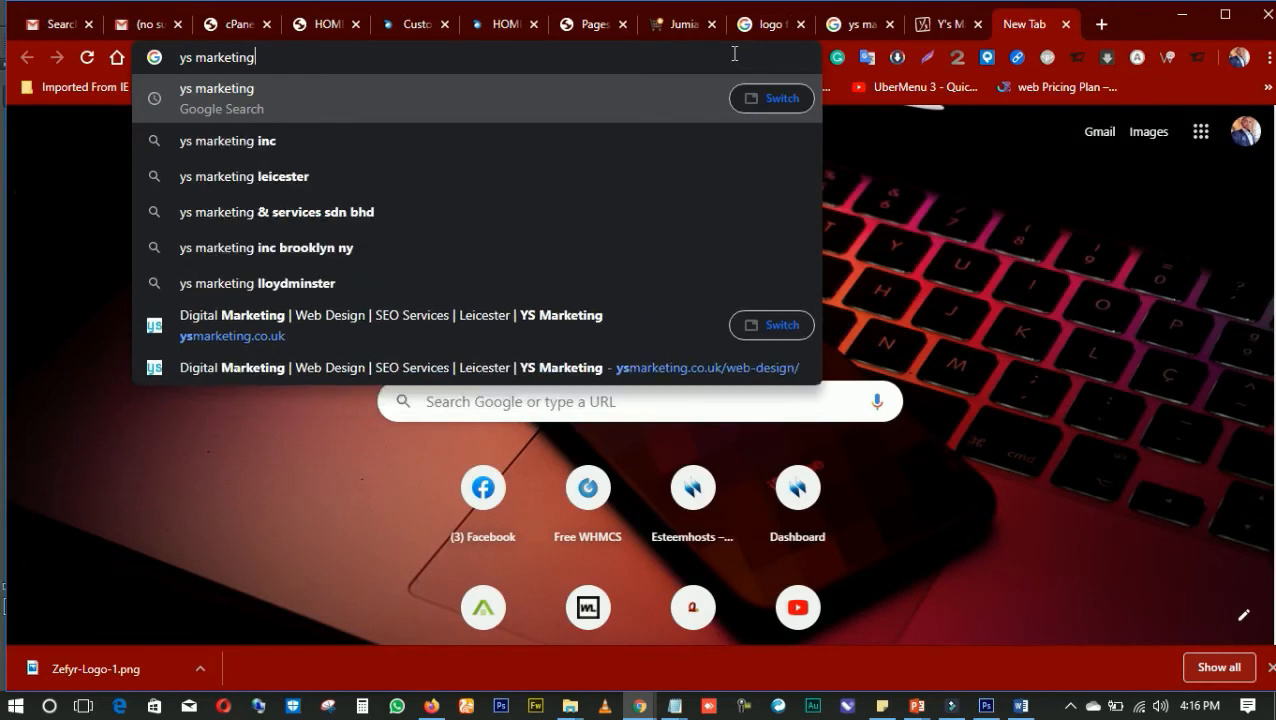
{"action": "type", "text": ".co"}
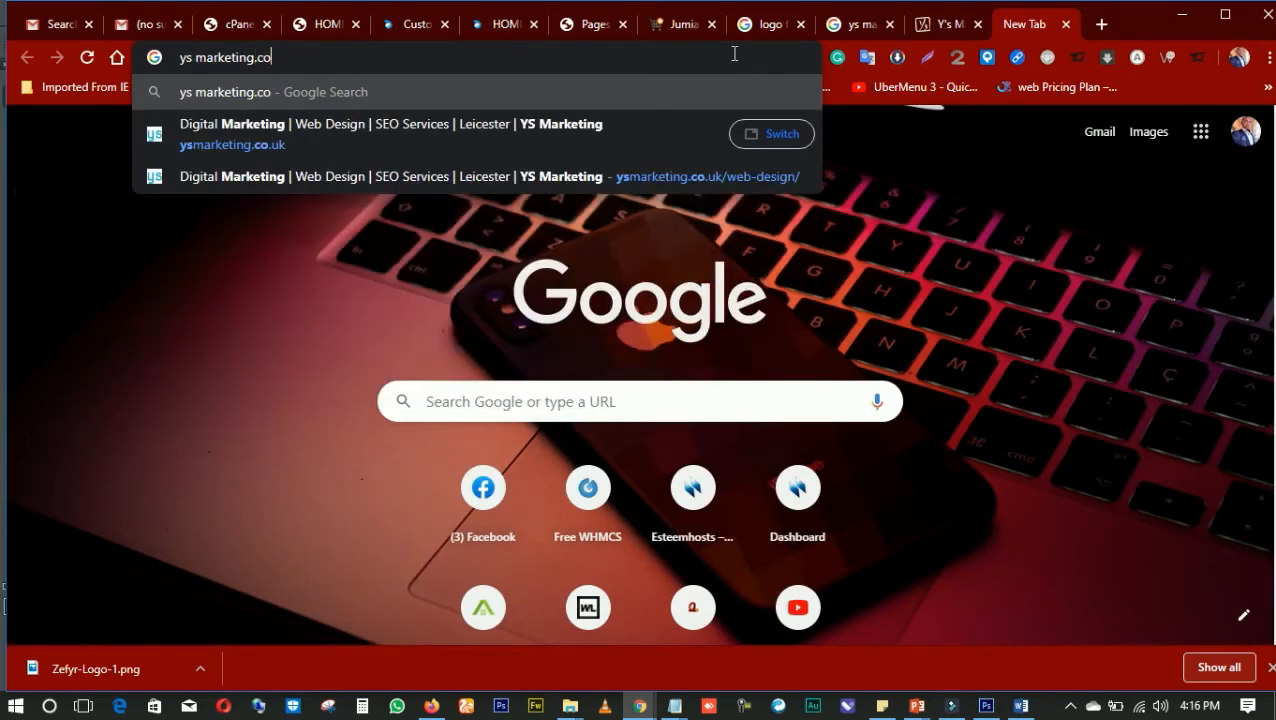
{"action": "left_click", "coordinate": [410, 128]}
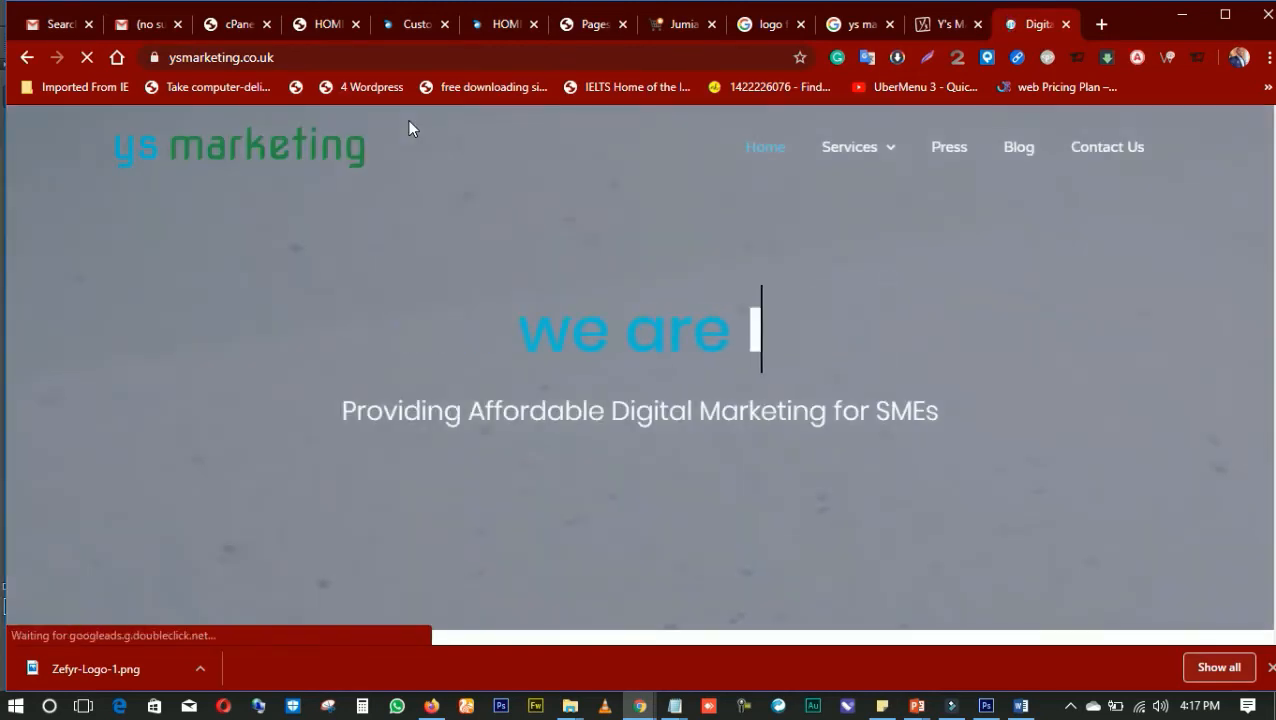
Look through the sections of the ysmarketing.co.uk home page, accepting the cookie notice along the way
{"action": "scroll", "coordinate": [524, 210], "scroll_direction": "down", "scroll_amount": 3}
{"action": "scroll", "coordinate": [520, 290], "scroll_direction": "down", "scroll_amount": 4}
{"action": "scroll", "coordinate": [516, 285], "scroll_direction": "up", "scroll_amount": 7}
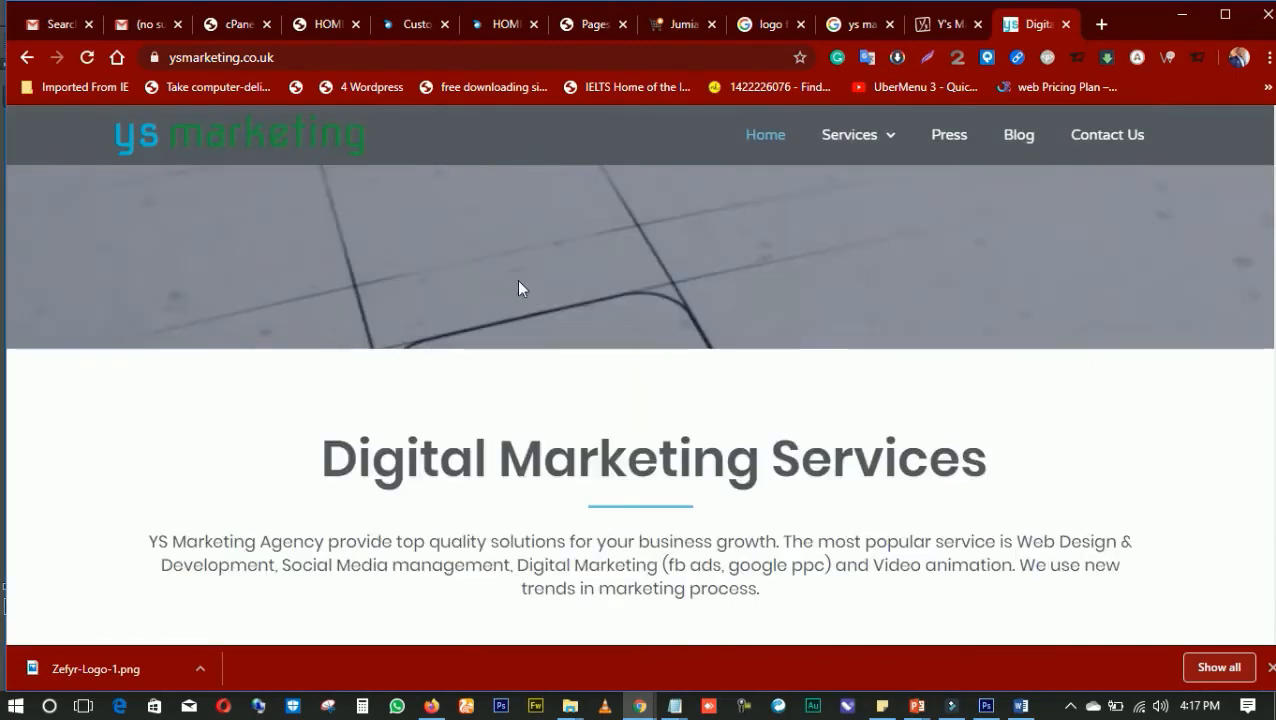
{"action": "scroll", "coordinate": [460, 230], "scroll_direction": "down", "scroll_amount": 20}
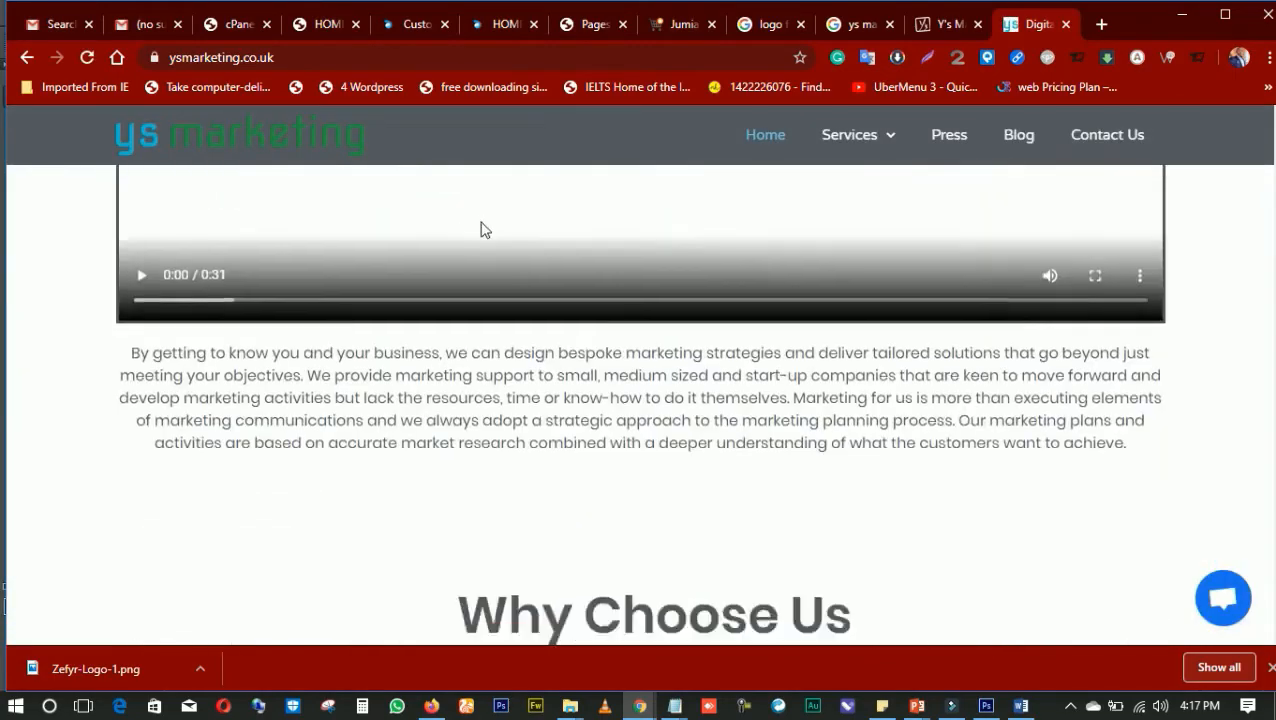
{"action": "scroll", "coordinate": [518, 252], "scroll_direction": "down", "scroll_amount": 7}
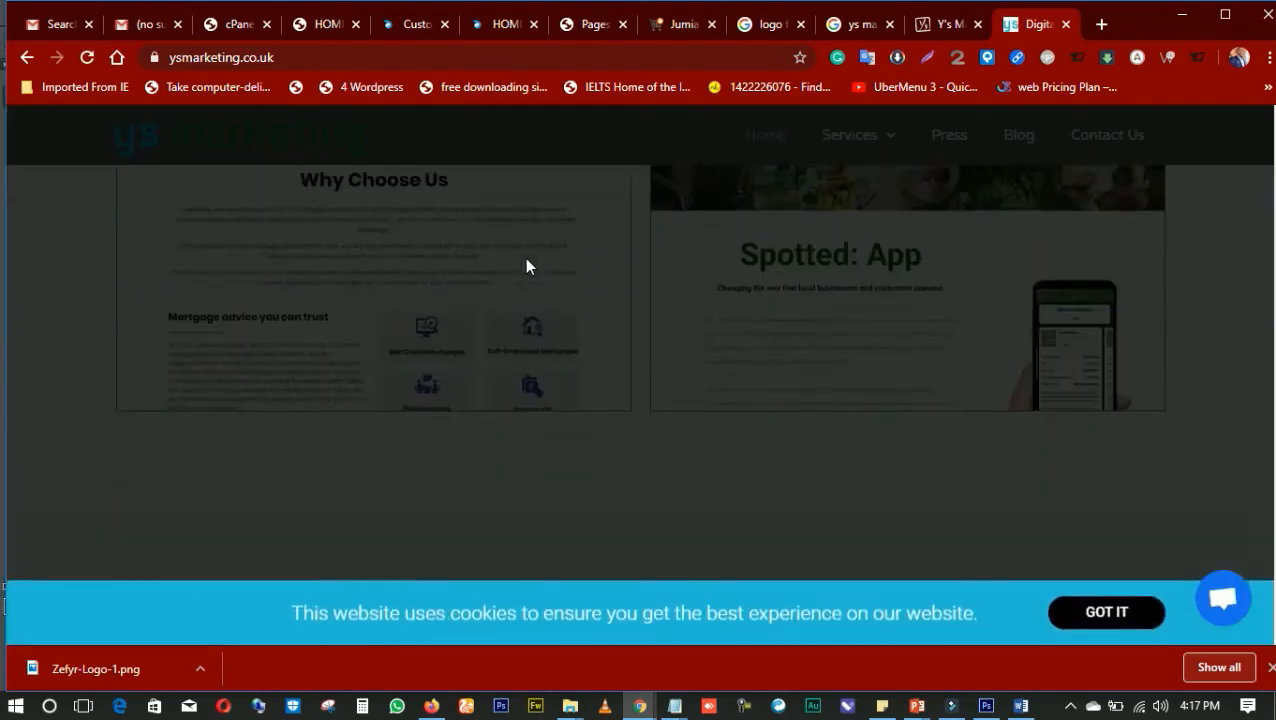
{"action": "scroll", "coordinate": [527, 265], "scroll_direction": "up", "scroll_amount": 3}
{"action": "left_click", "coordinate": [1107, 612]}
{"action": "scroll", "coordinate": [600, 410], "scroll_direction": "down", "scroll_amount": 15}
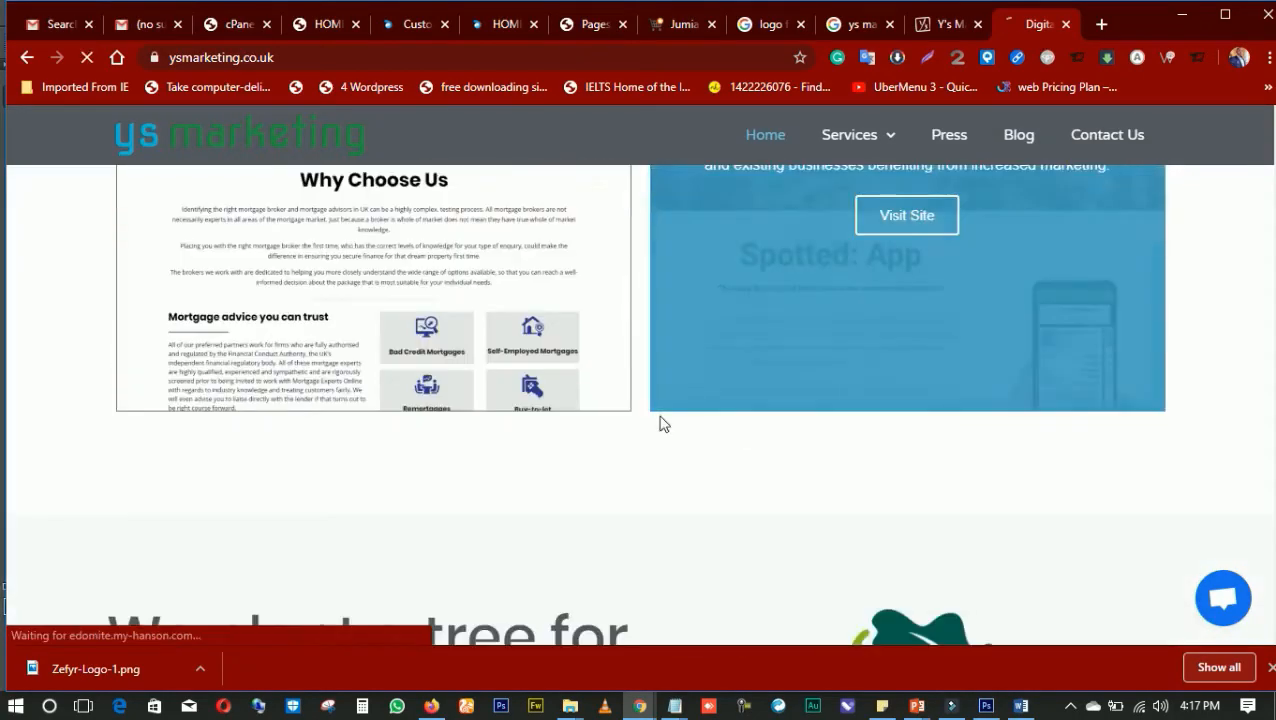
{"action": "scroll", "coordinate": [527, 339], "scroll_direction": "down", "scroll_amount": 2}
{"action": "scroll", "coordinate": [513, 316], "scroll_direction": "up", "scroll_amount": 15}
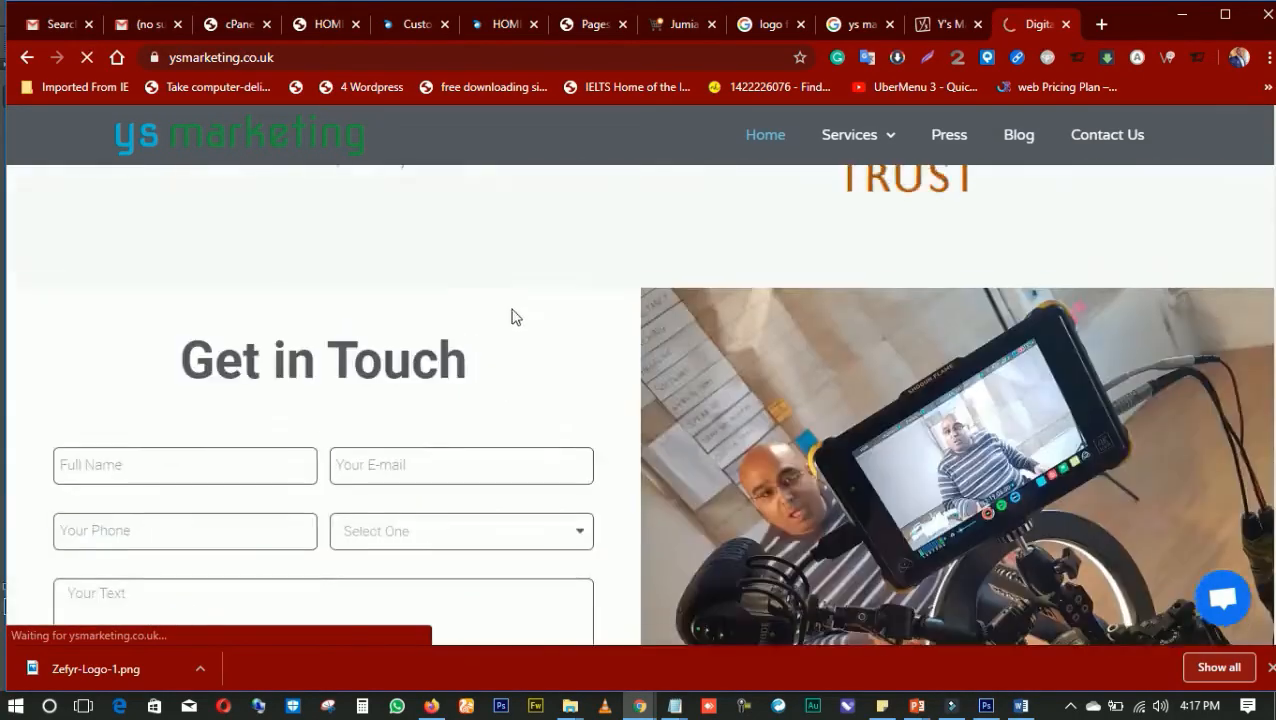
Examine how the logo and menu in the ysmarketing.co.uk header change between the page start and scrolling
{"action": "scroll", "coordinate": [527, 270], "scroll_direction": "up", "scroll_amount": 15}
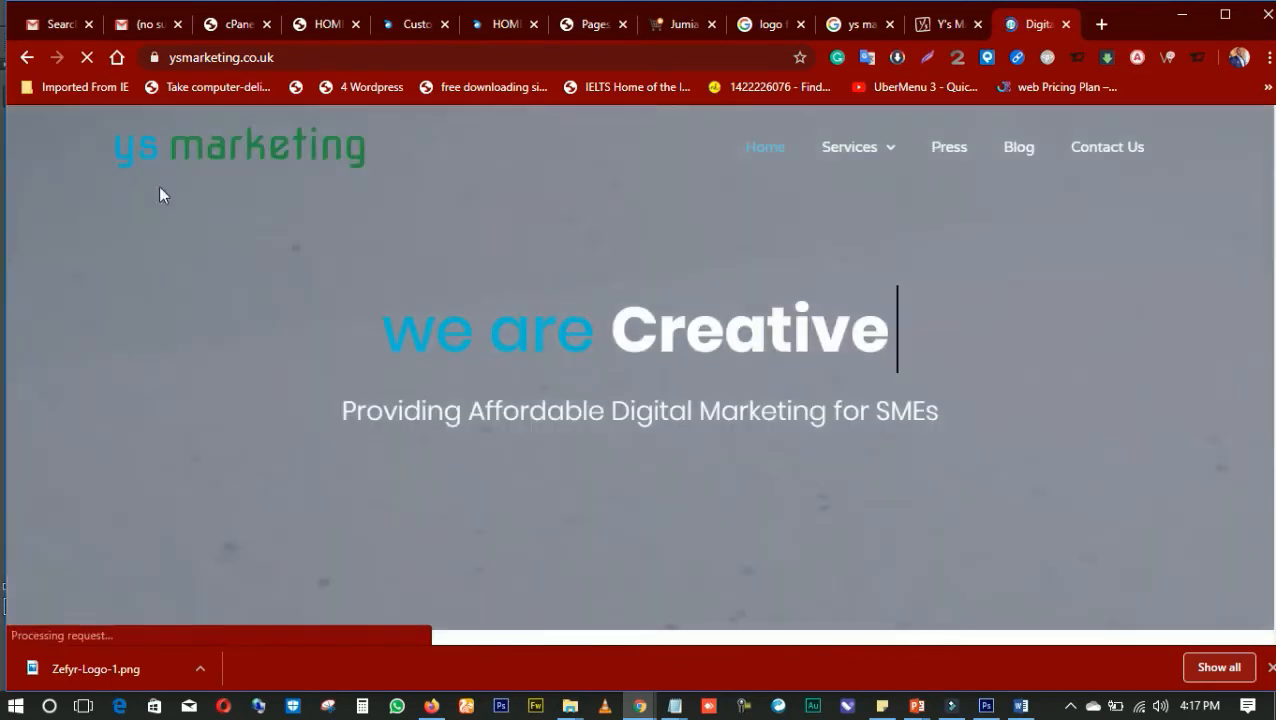
{"action": "scroll", "coordinate": [227, 270], "scroll_direction": "down", "scroll_amount": 3}
{"action": "scroll", "coordinate": [300, 282], "scroll_direction": "up", "scroll_amount": 3}
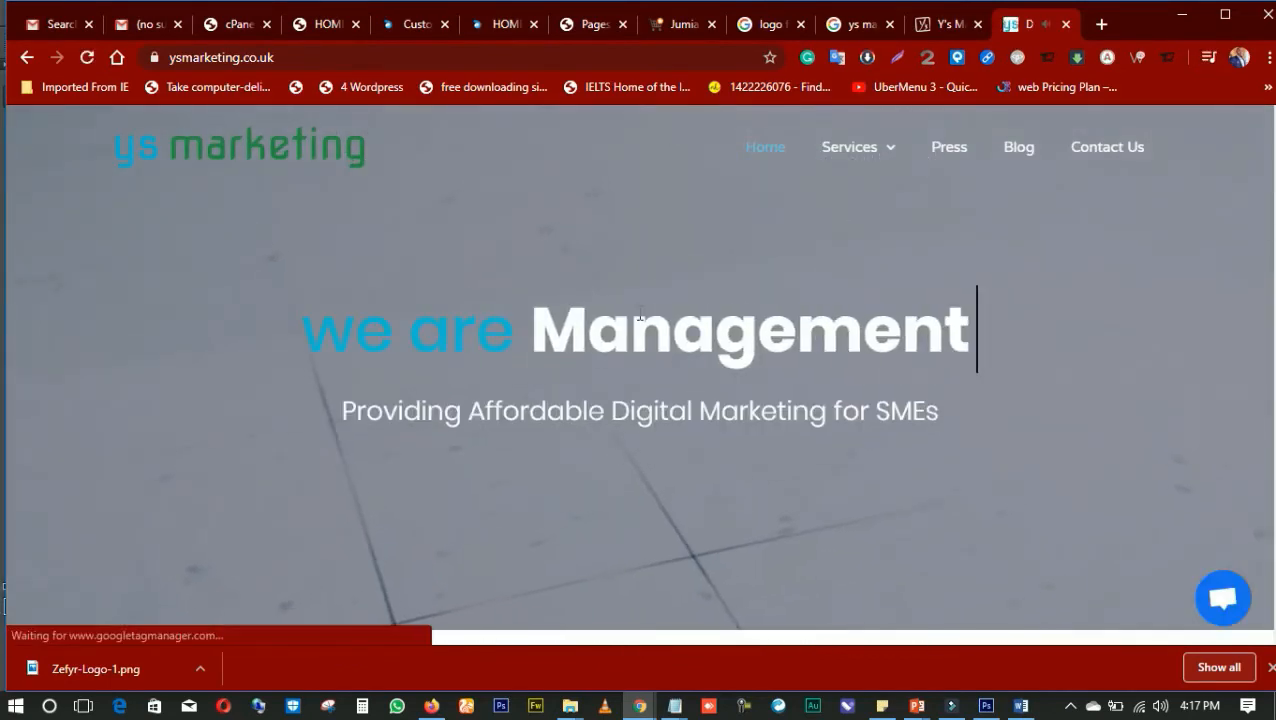
{"action": "scroll", "coordinate": [447, 282], "scroll_direction": "down", "scroll_amount": 5}
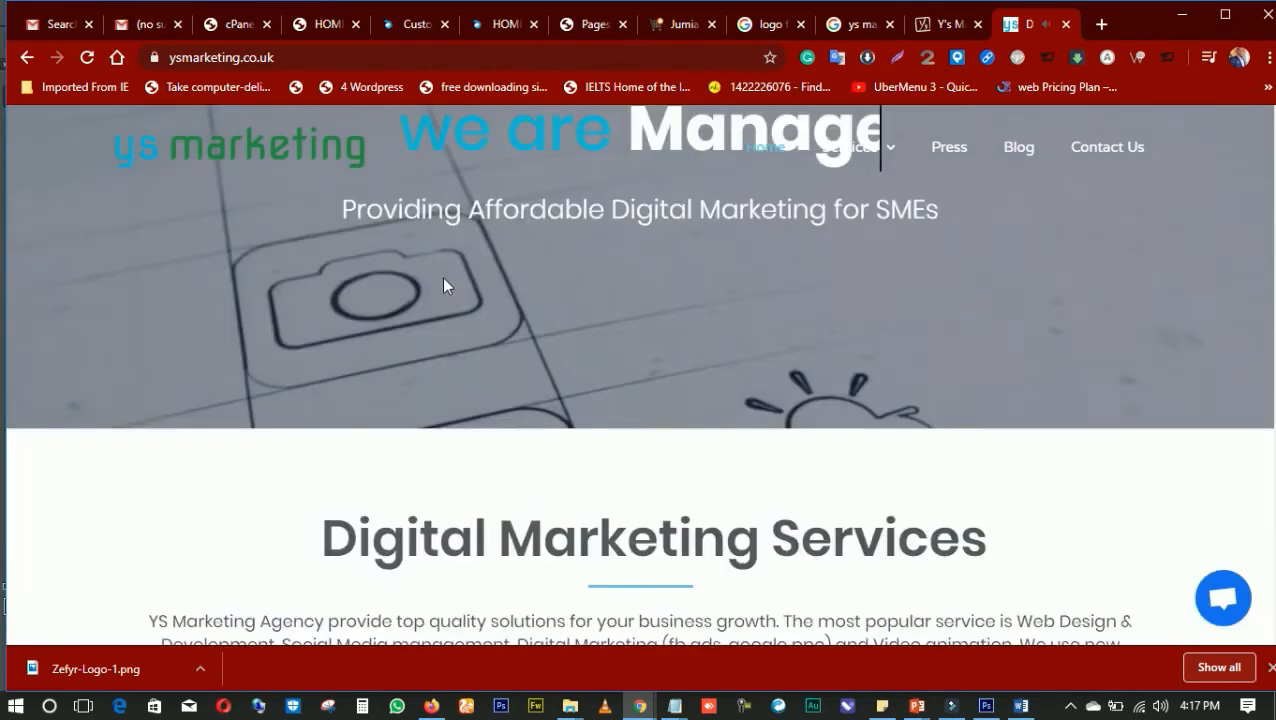
{"action": "scroll", "coordinate": [362, 191], "scroll_direction": "up", "scroll_amount": 3}
{"action": "scroll", "coordinate": [746, 160], "scroll_direction": "up", "scroll_amount": 3}
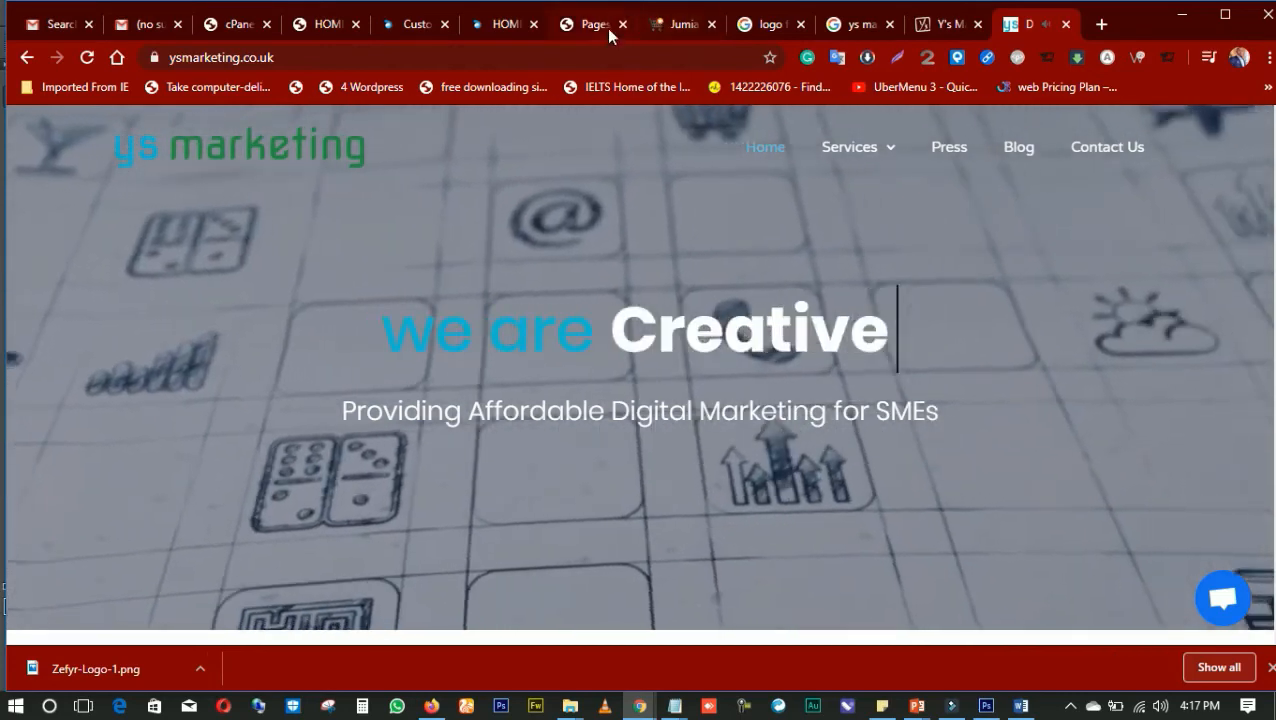
Compare the header of the live Divi home page while scrolling with the header on ysmarketing.co.uk
{"action": "left_click", "coordinate": [603, 28]}
{"action": "left_click", "coordinate": [500, 22]}
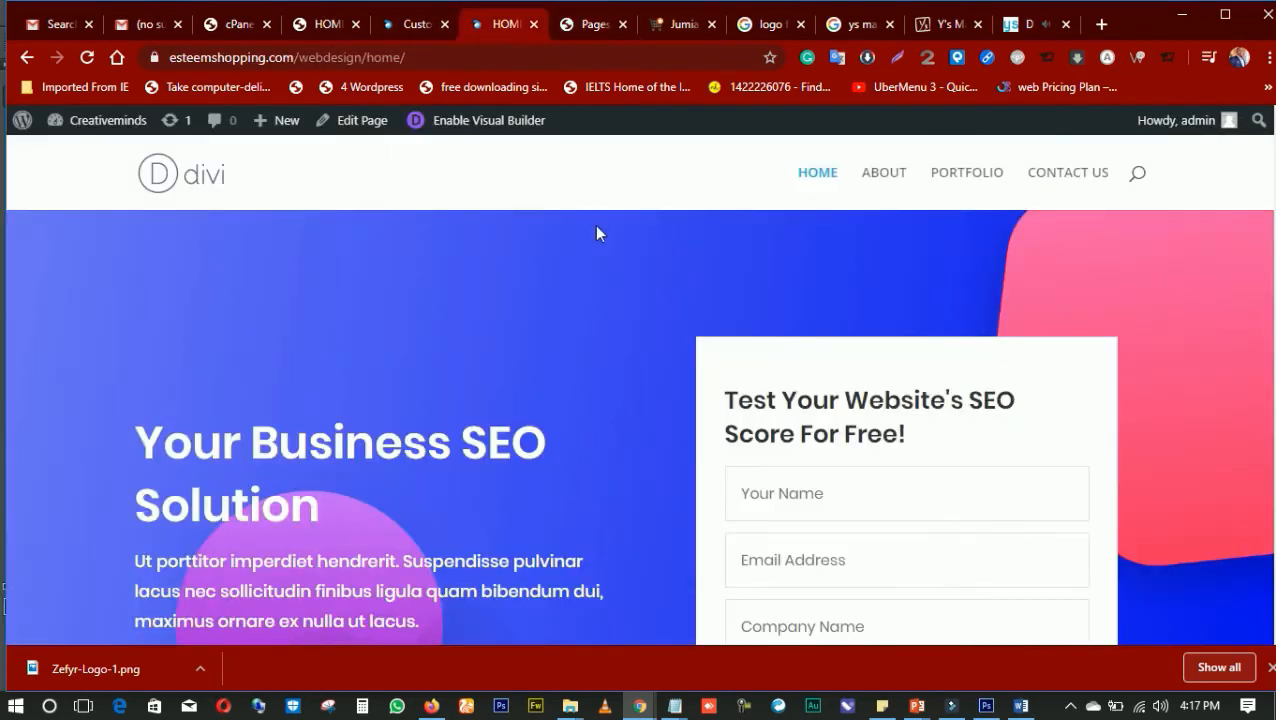
{"action": "scroll", "coordinate": [690, 202], "scroll_direction": "down", "scroll_amount": 5}
{"action": "scroll", "coordinate": [692, 197], "scroll_direction": "up", "scroll_amount": 5}
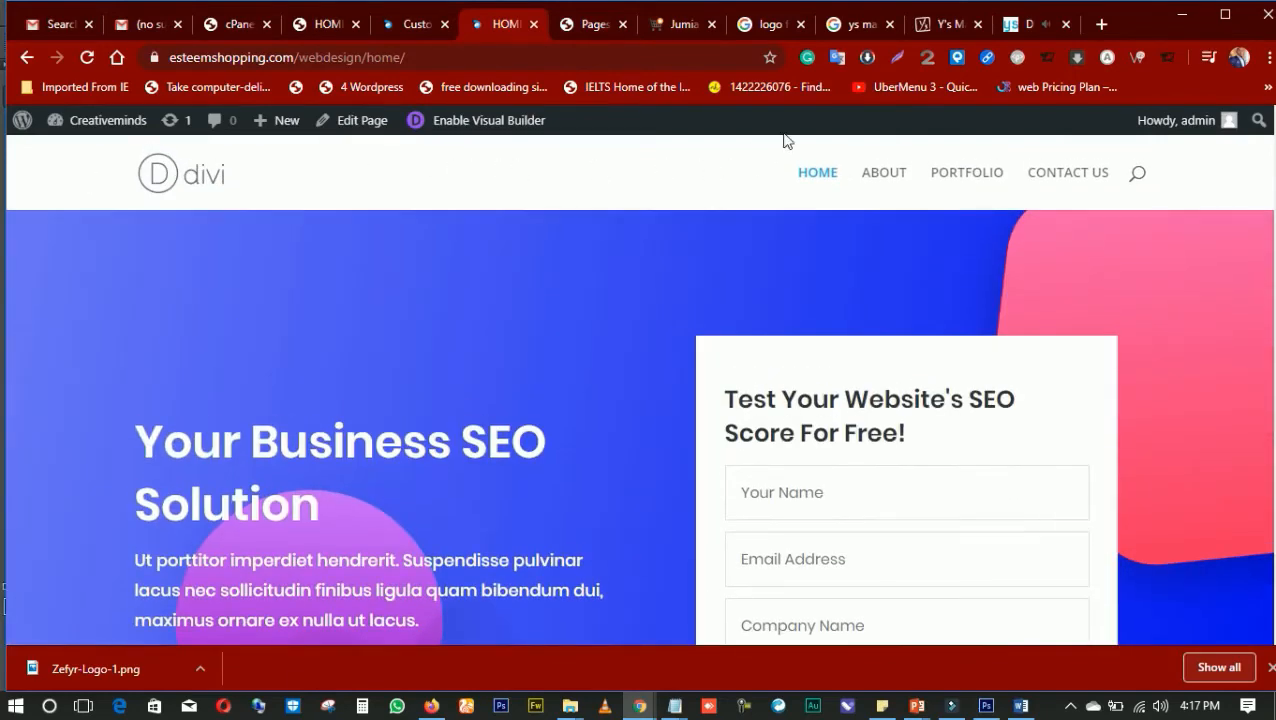
{"action": "left_click", "coordinate": [1028, 26]}
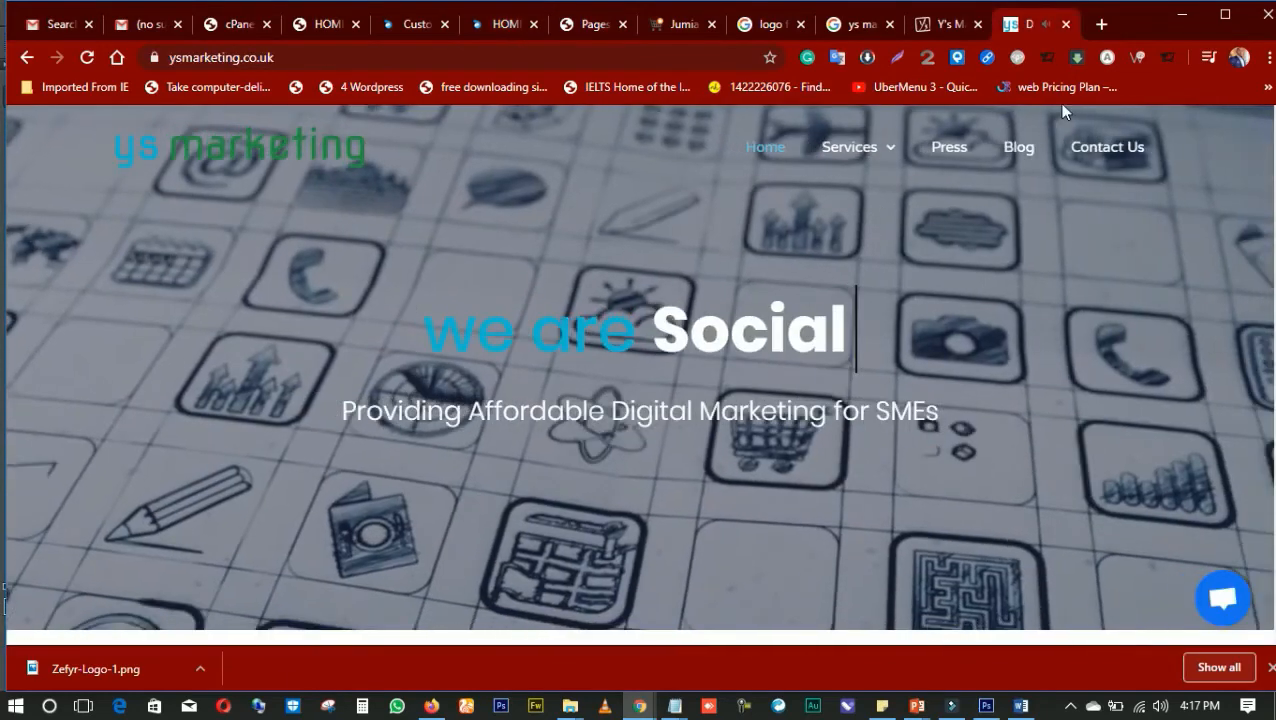
Compare how the headers of ysmarketing.co.uk and ysmarketing.com behave while scrolling through their home pages
{"action": "scroll", "coordinate": [330, 405], "scroll_direction": "down", "scroll_amount": 15}
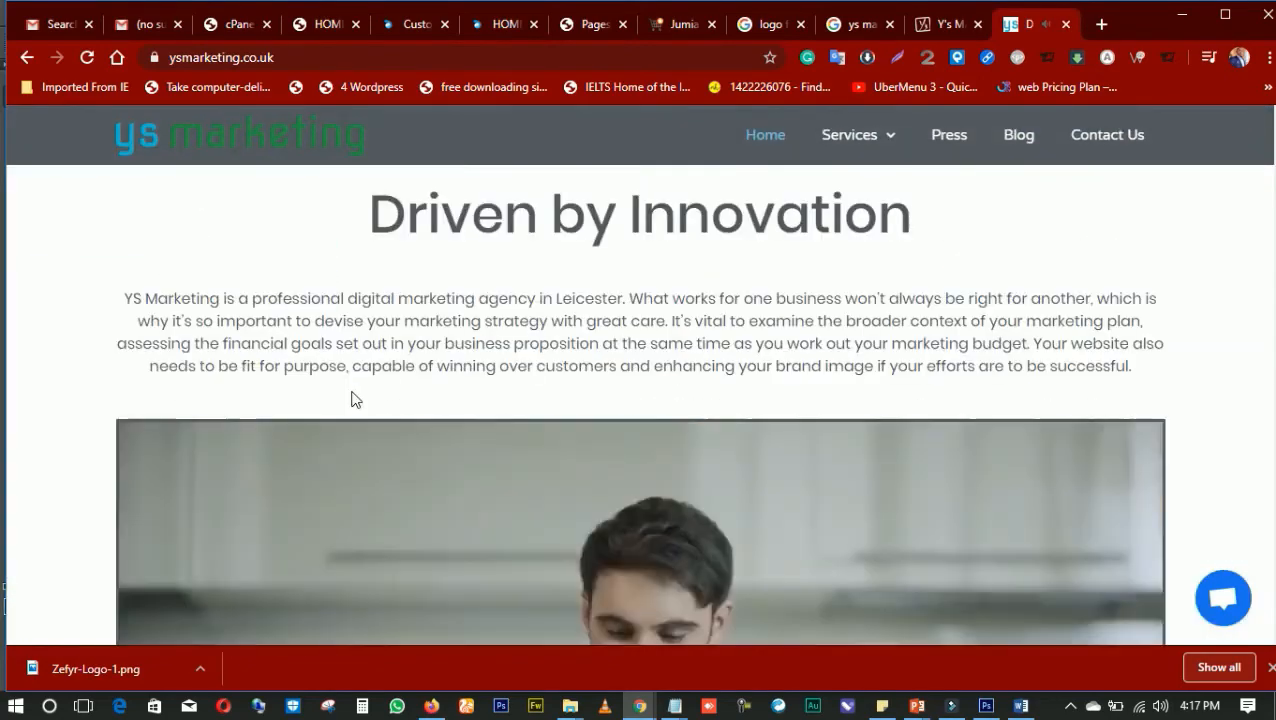
{"action": "scroll", "coordinate": [375, 390], "scroll_direction": "up", "scroll_amount": 15}
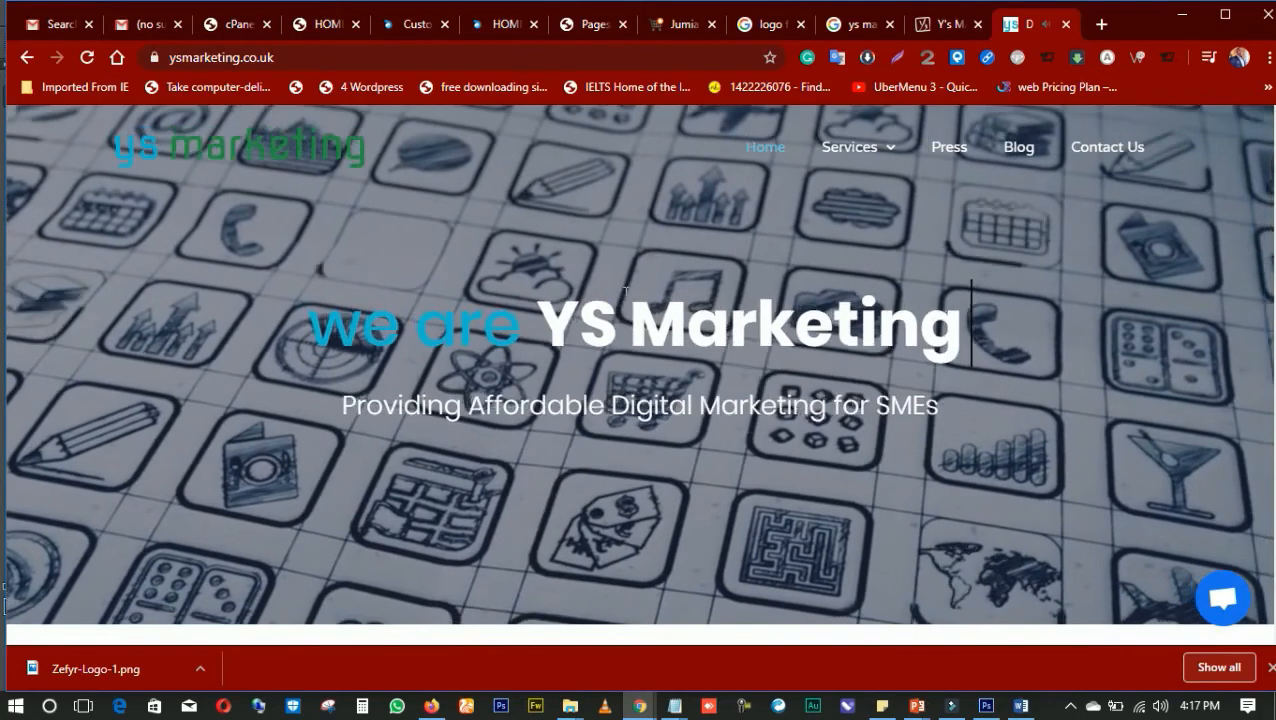
{"action": "scroll", "coordinate": [623, 291], "scroll_direction": "down", "scroll_amount": 3}
{"action": "scroll", "coordinate": [623, 291], "scroll_direction": "up", "scroll_amount": 3}
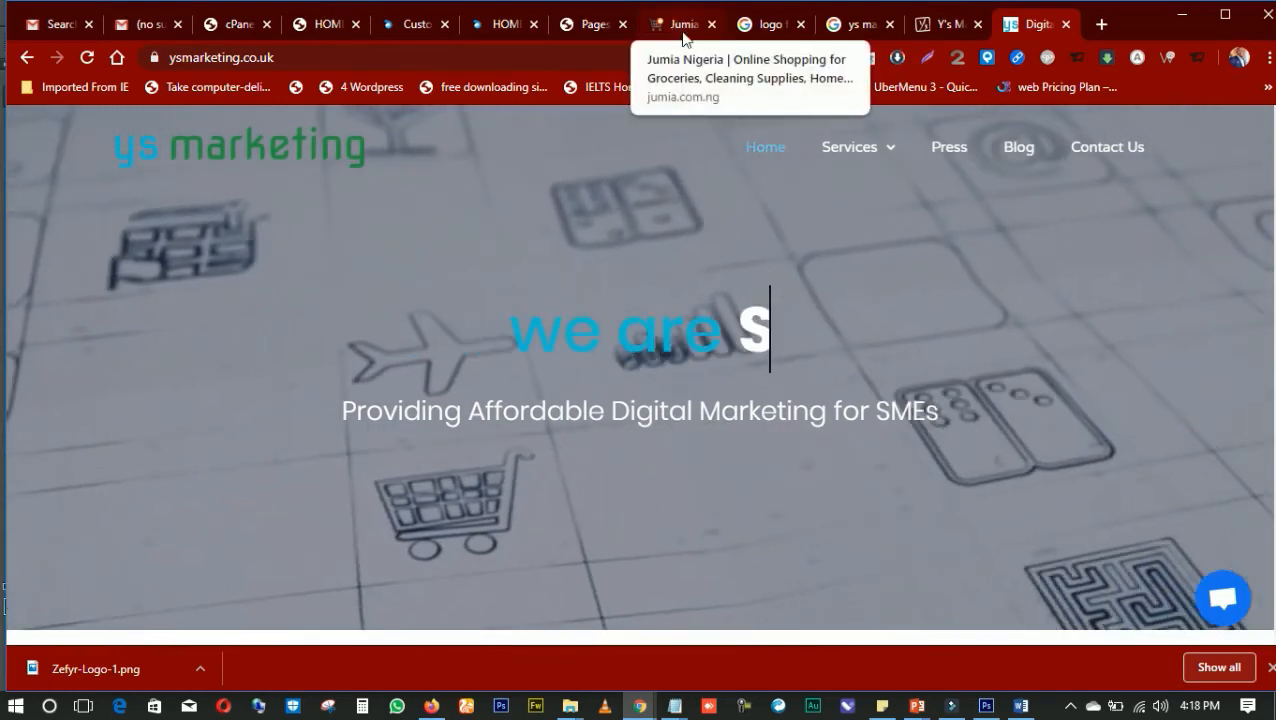
{"action": "left_click", "coordinate": [956, 30]}
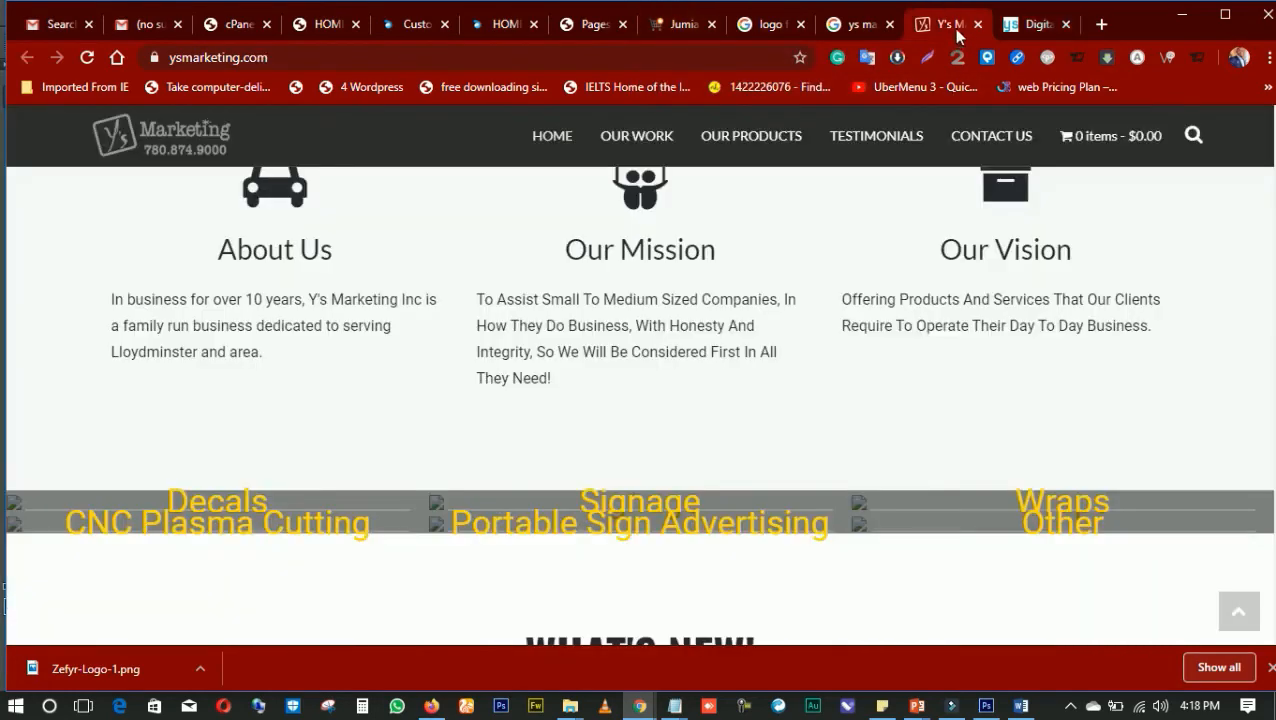
{"action": "scroll", "coordinate": [574, 310], "scroll_direction": "down", "scroll_amount": 3}
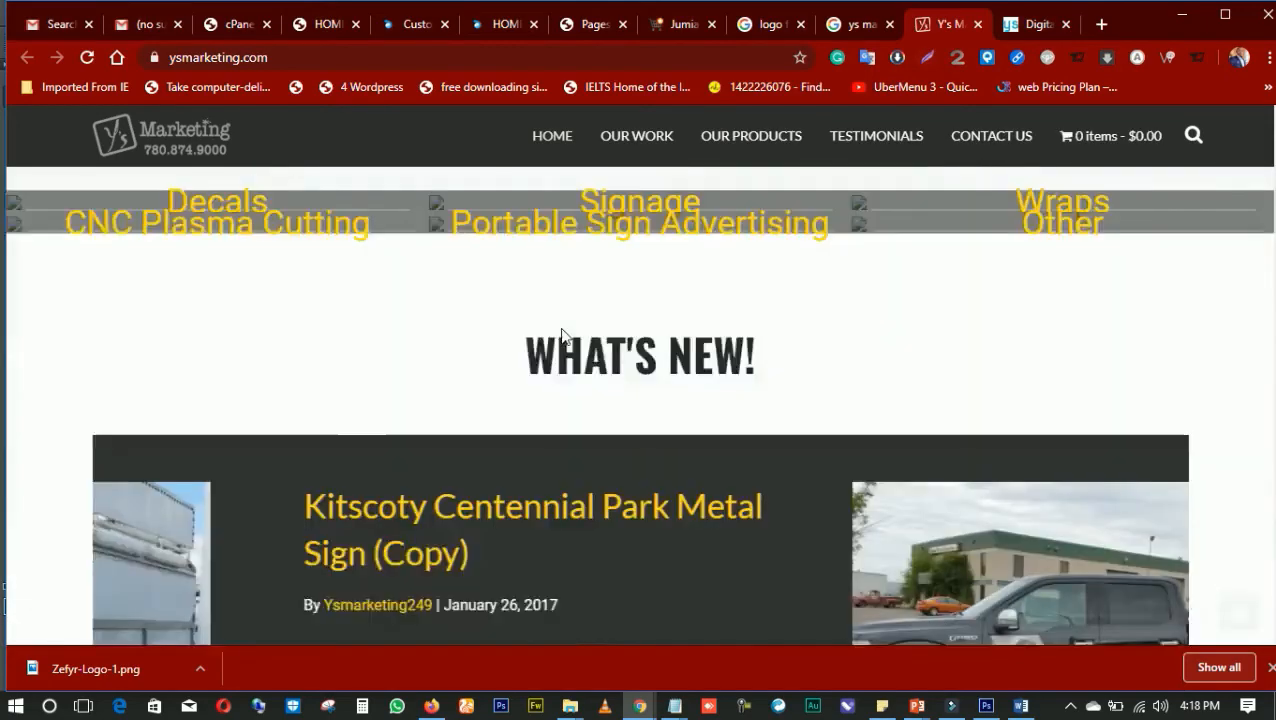
{"action": "scroll", "coordinate": [563, 325], "scroll_direction": "up", "scroll_amount": 8}
{"action": "scroll", "coordinate": [563, 325], "scroll_direction": "down", "scroll_amount": 15}
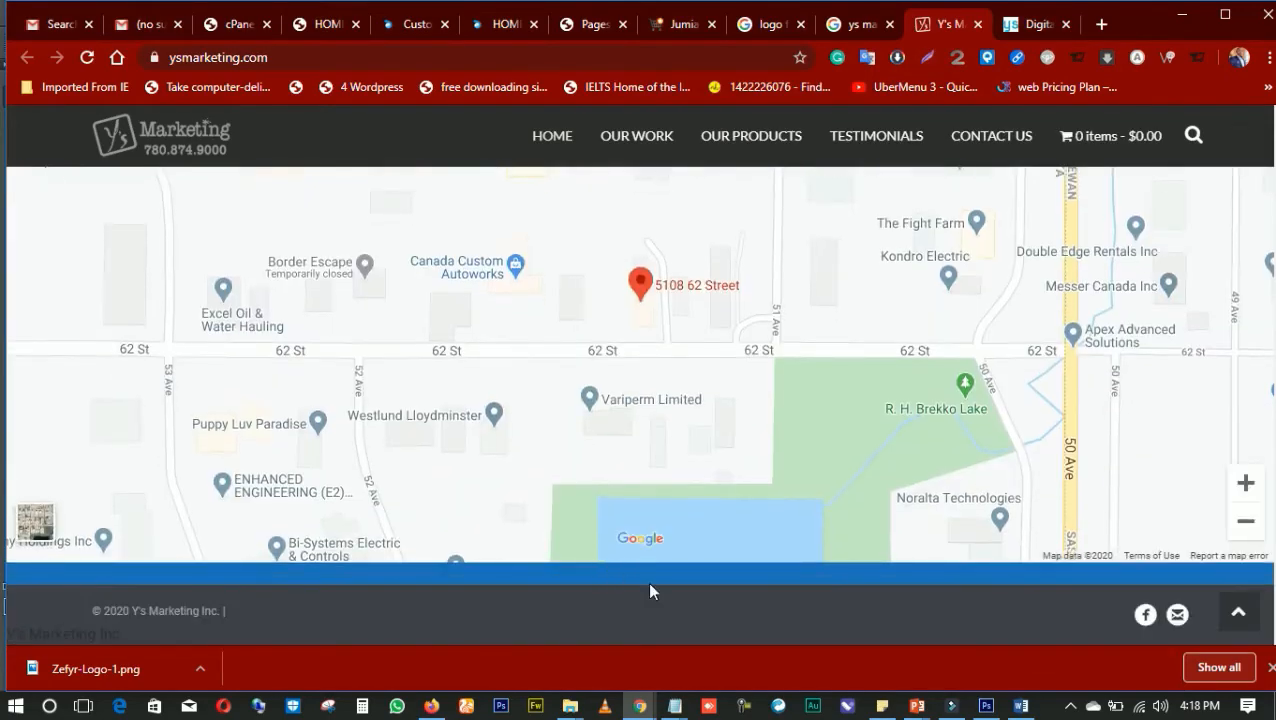
Switch to Photoshop and create a new 5 by 5 inch RGB document at 300 pixels/inch with a white background
{"action": "left_click", "coordinate": [986, 706]}
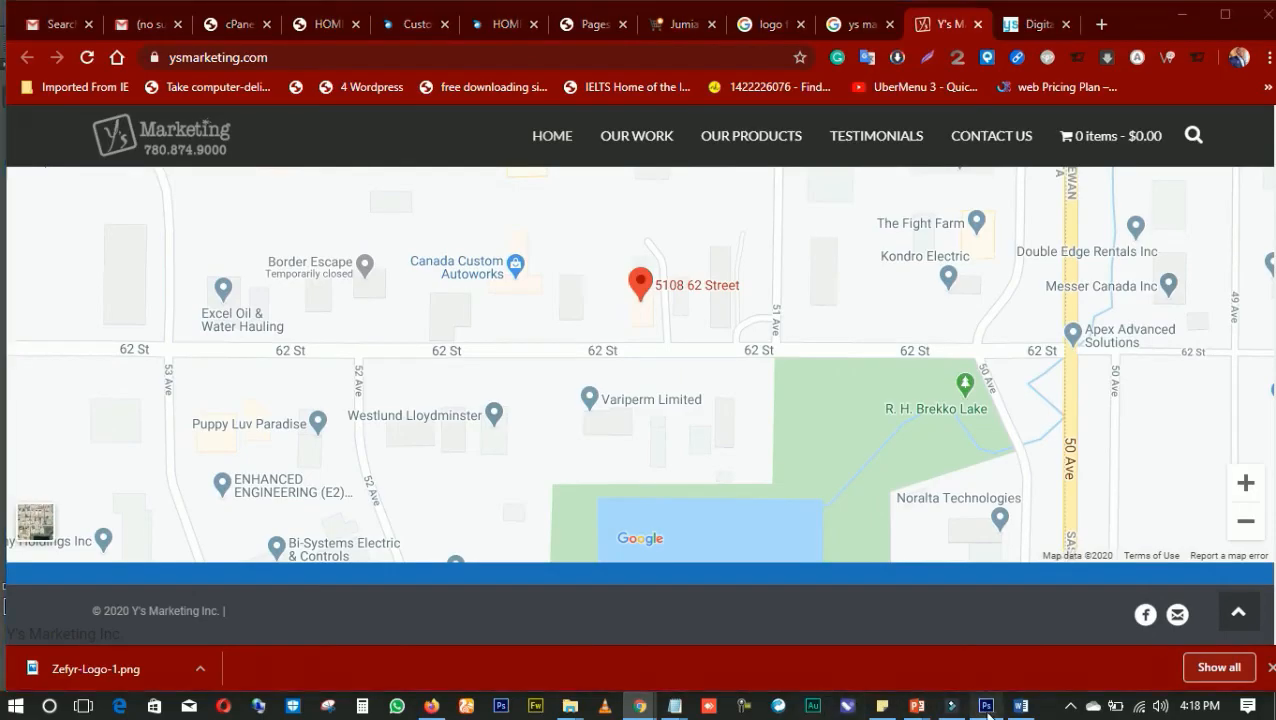
{"action": "left_click", "coordinate": [547, 333]}
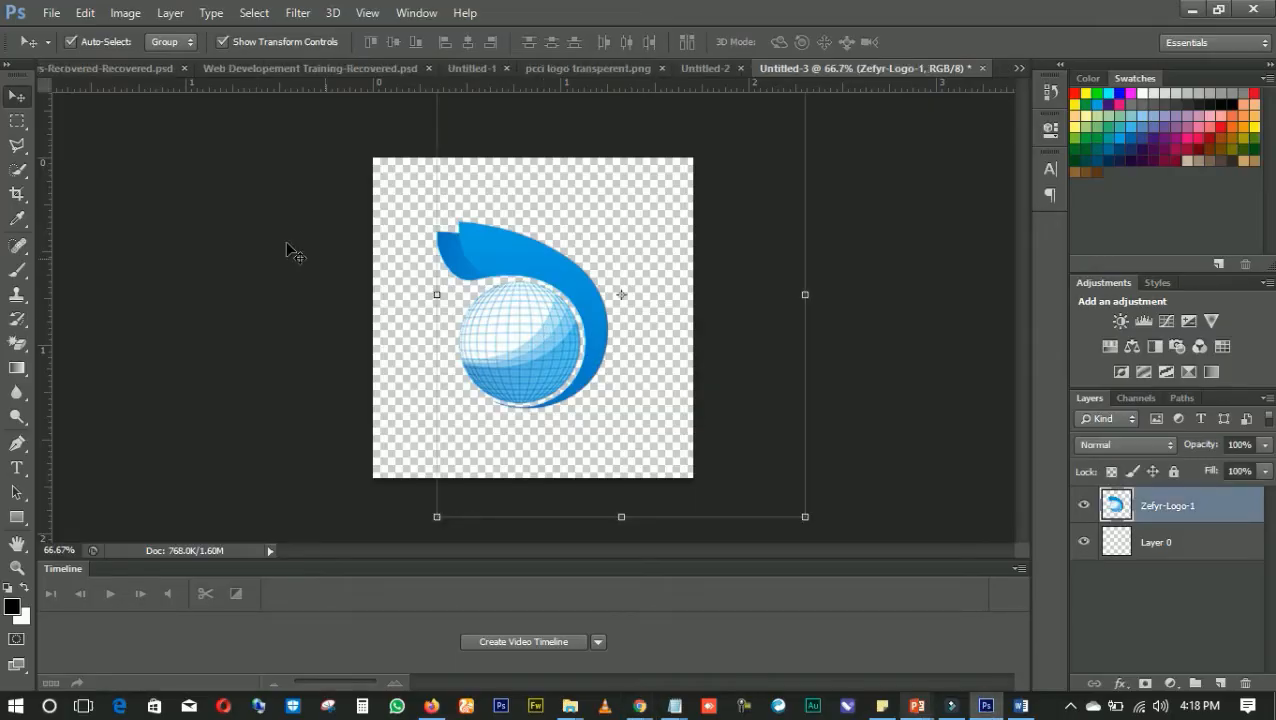
{"action": "left_click", "coordinate": [140, 148]}
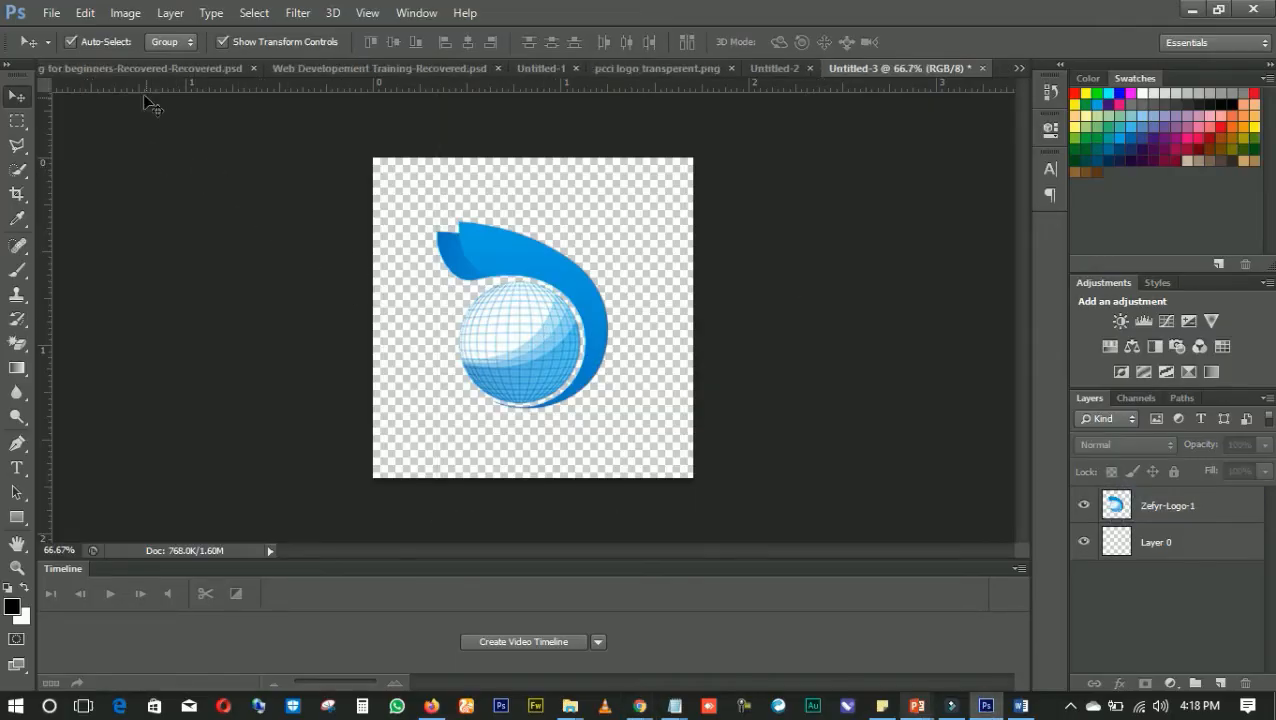
{"action": "left_click", "coordinate": [57, 17]}
{"action": "left_click", "coordinate": [310, 108]}
{"action": "left_click", "coordinate": [51, 13]}
{"action": "left_click", "coordinate": [60, 37]}
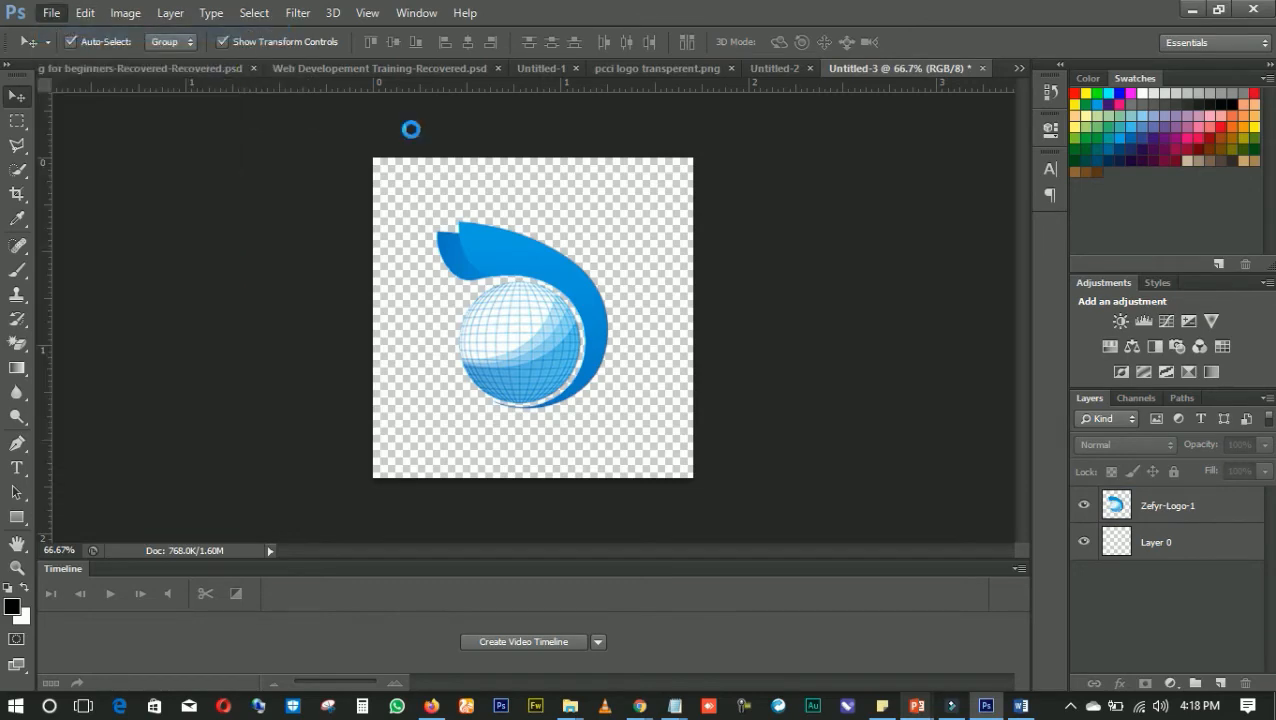
{"action": "double_click", "coordinate": [591, 245]}
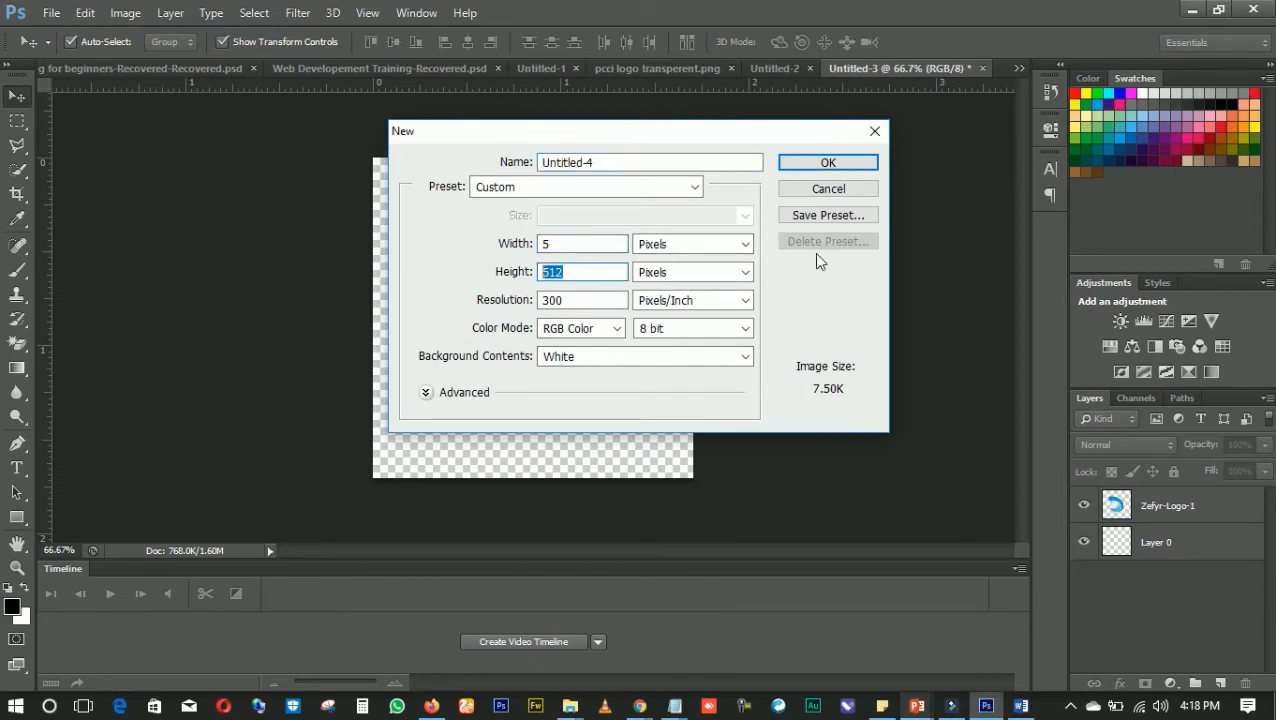
{"action": "left_click", "coordinate": [735, 244]}
{"action": "left_click", "coordinate": [675, 276]}
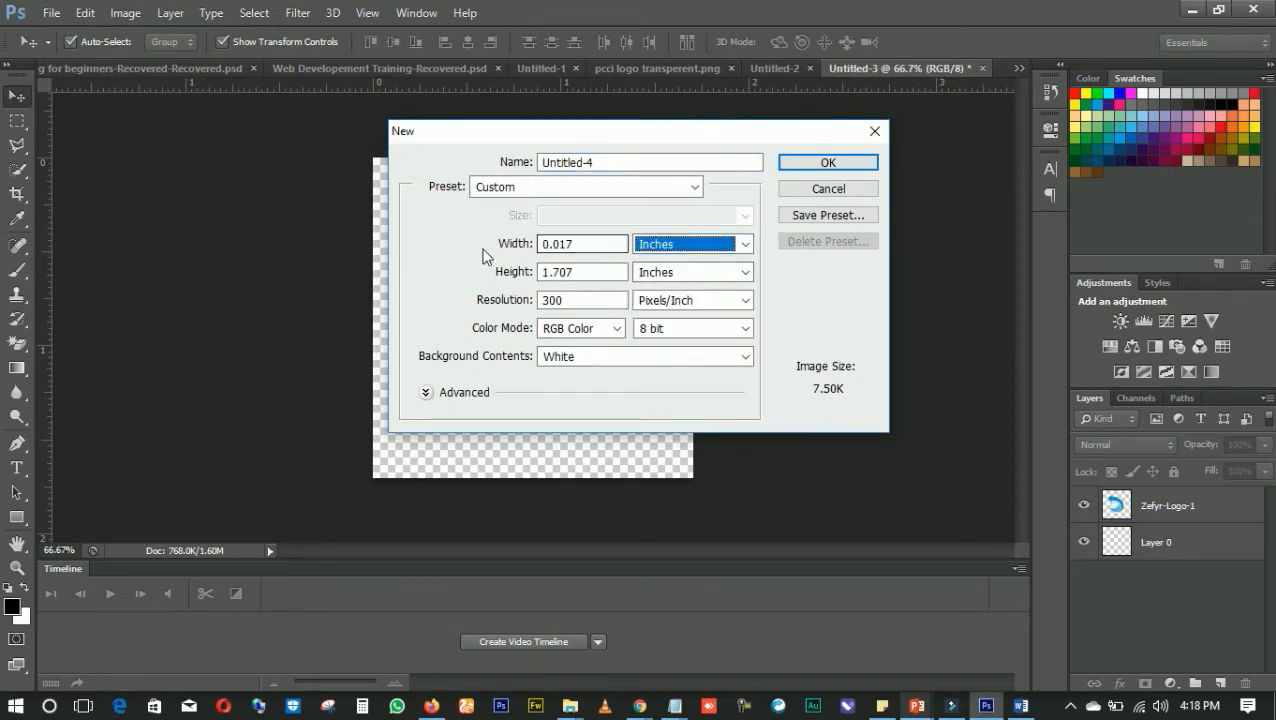
{"action": "key", "text": "shift+Tab"}
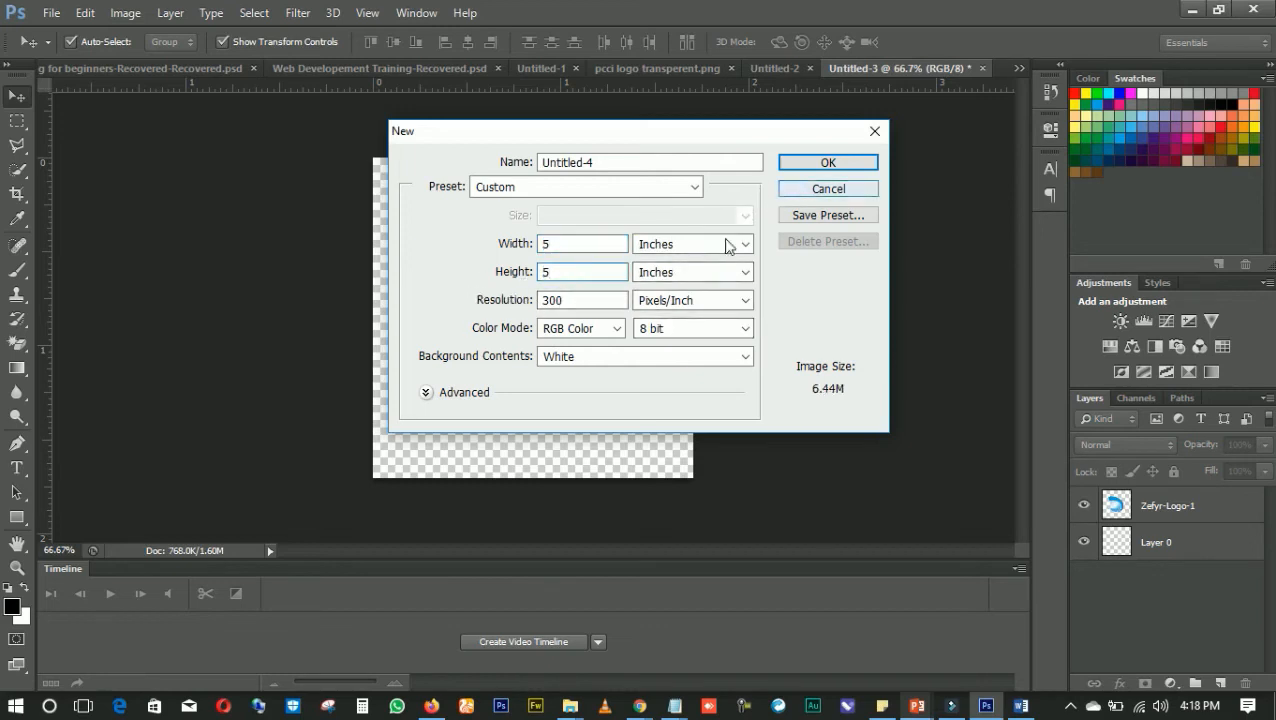
{"action": "left_click", "coordinate": [823, 163]}
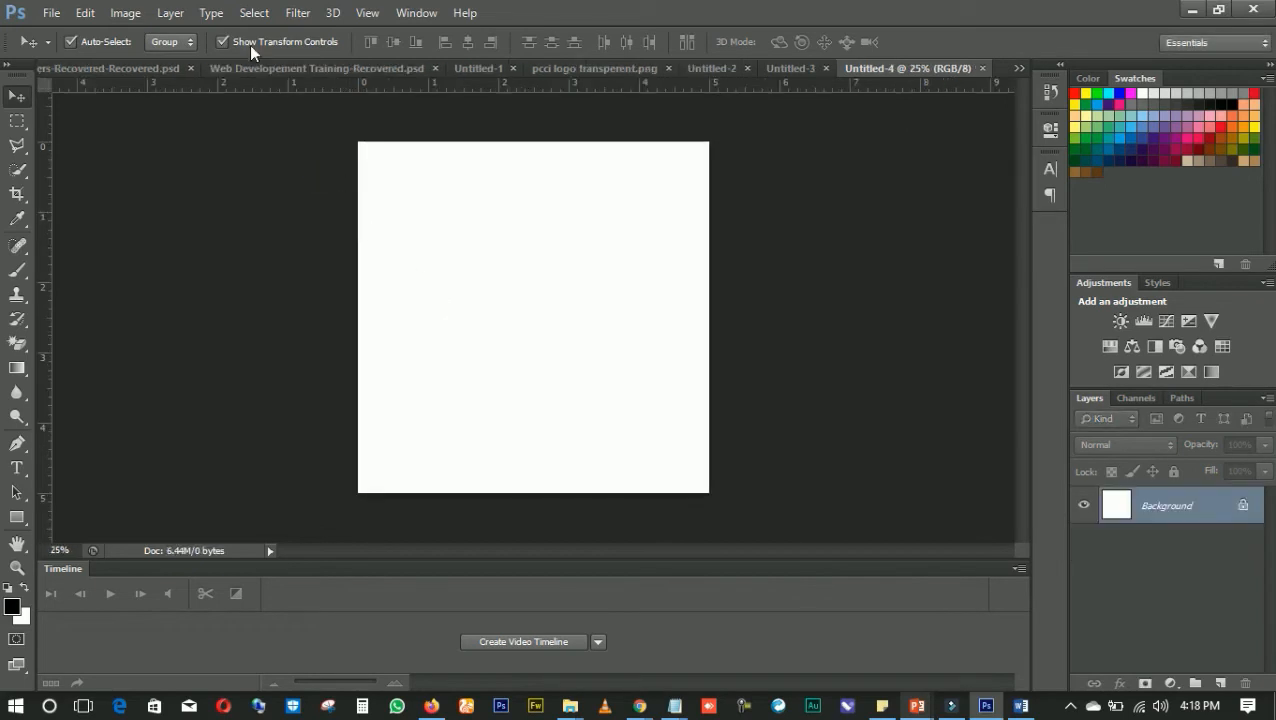
Look through the other open documents and return to the blank Untitled-4 document
{"action": "left_click", "coordinate": [809, 68]}
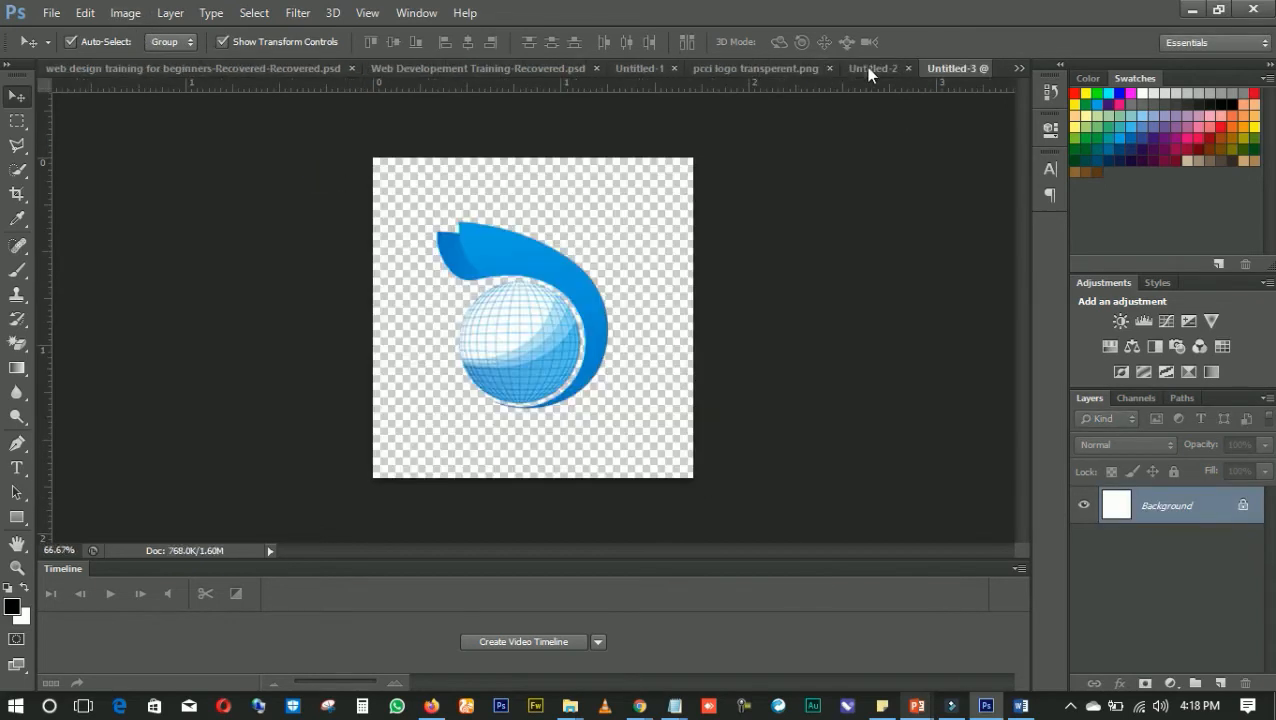
{"action": "left_click", "coordinate": [884, 70]}
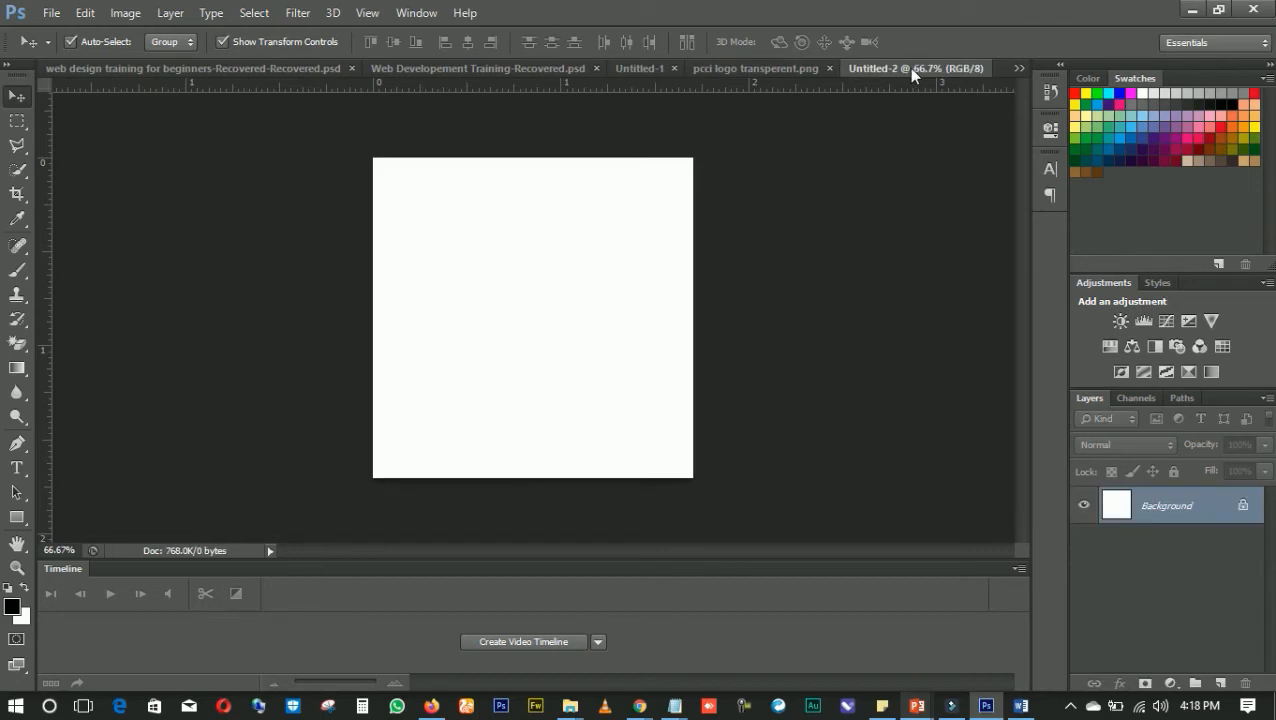
{"action": "left_click", "coordinate": [811, 72]}
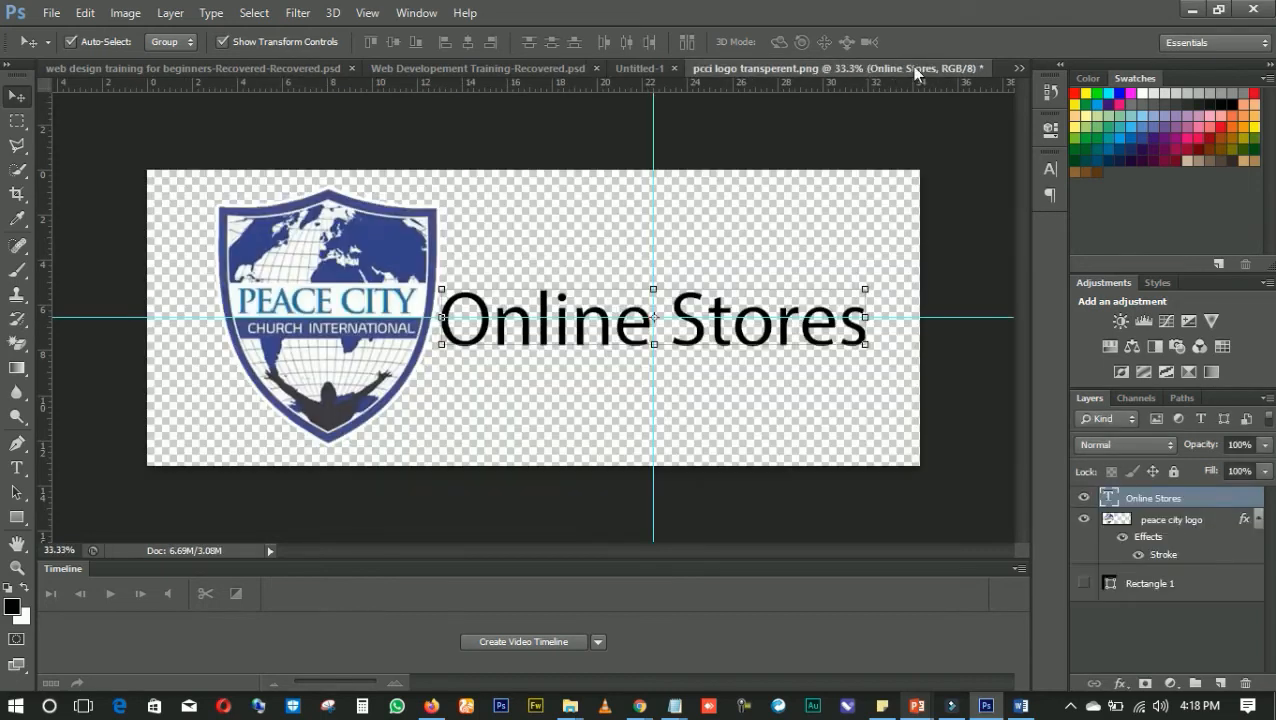
{"action": "left_click_drag", "start_coordinate": [911, 66], "coordinate": [470, 82]}
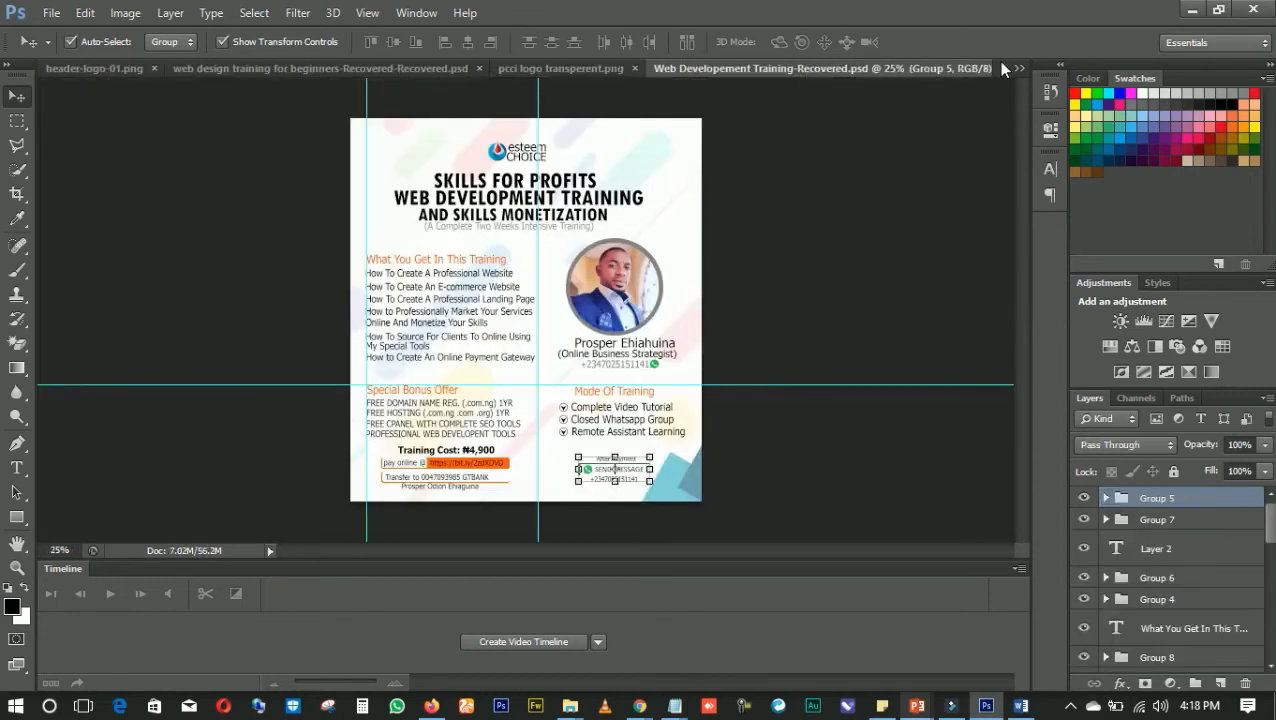
{"action": "left_click", "coordinate": [1019, 68]}
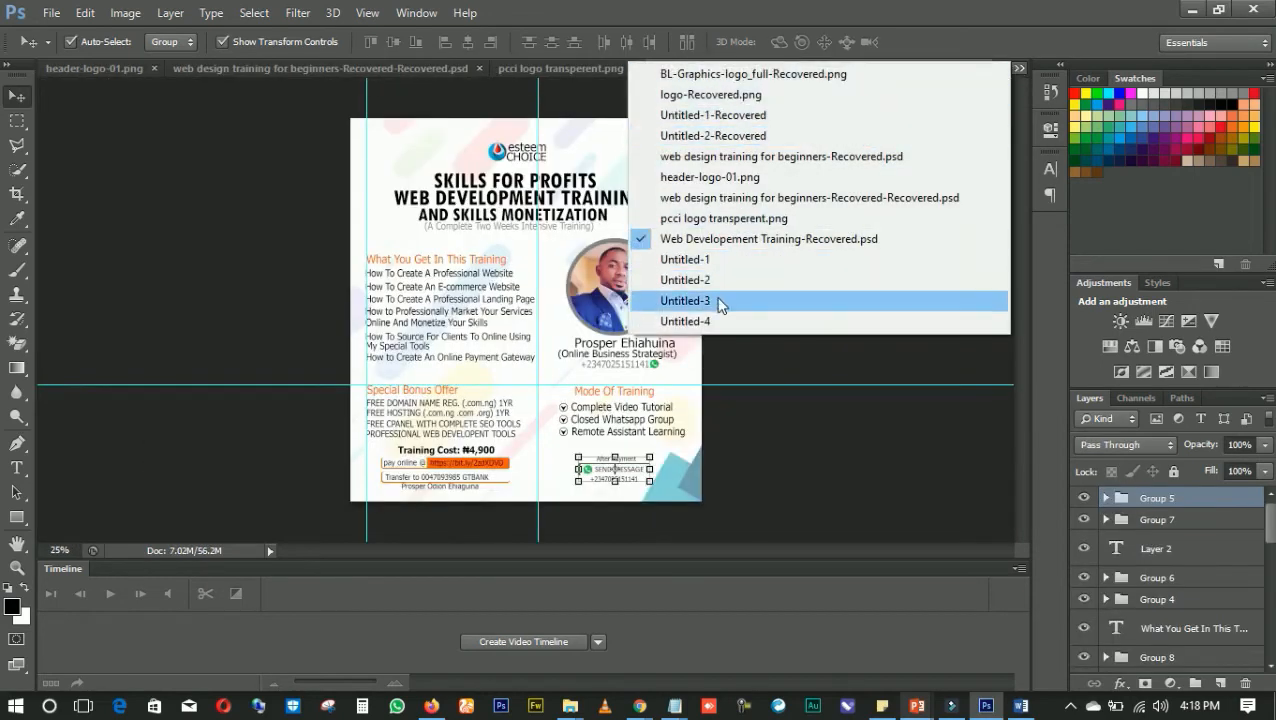
{"action": "left_click", "coordinate": [686, 322]}
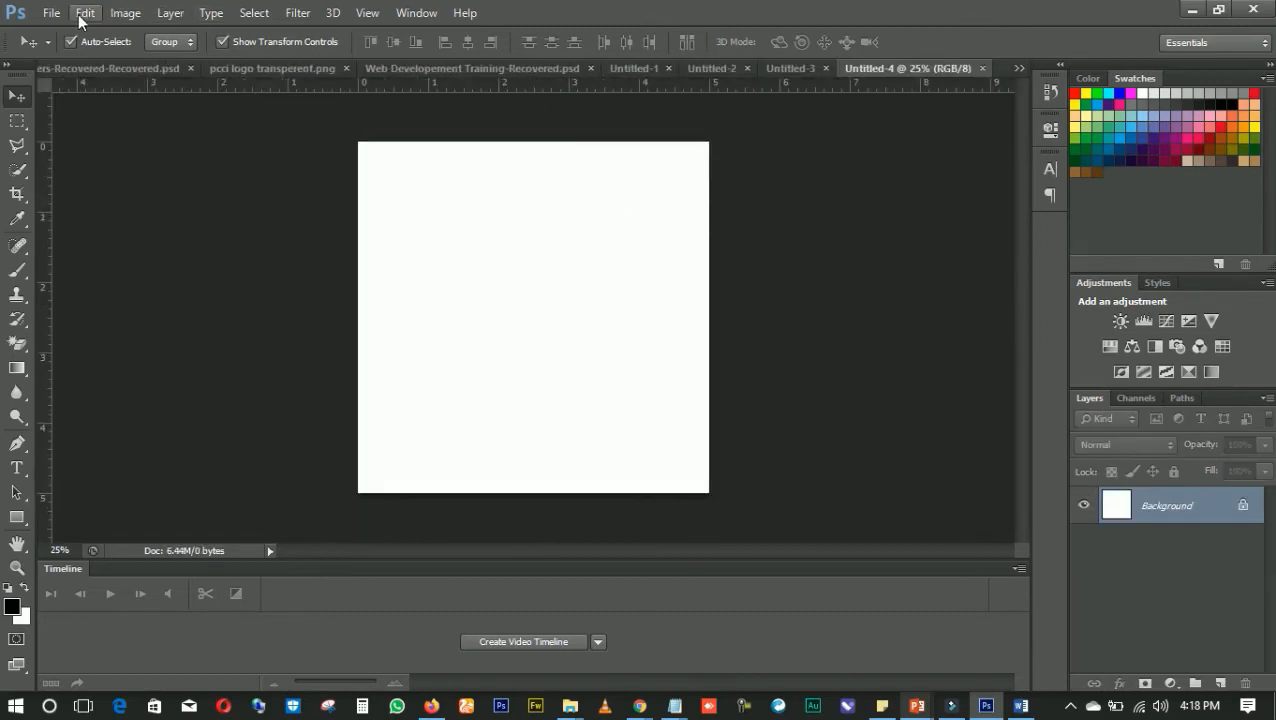
Place the creativeminds logo file on the blank canvas and move it horizontally into the left half
{"action": "left_click", "coordinate": [51, 13]}
{"action": "left_click", "coordinate": [55, 314]}
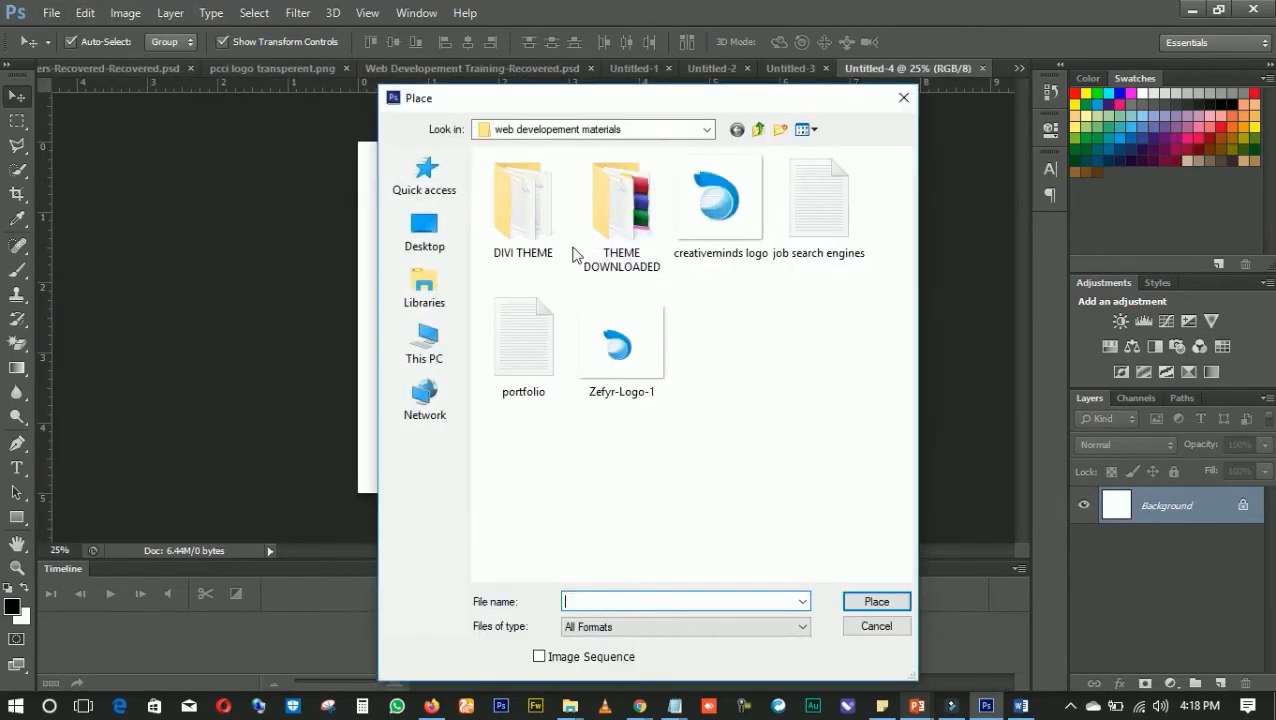
{"action": "left_click", "coordinate": [711, 212]}
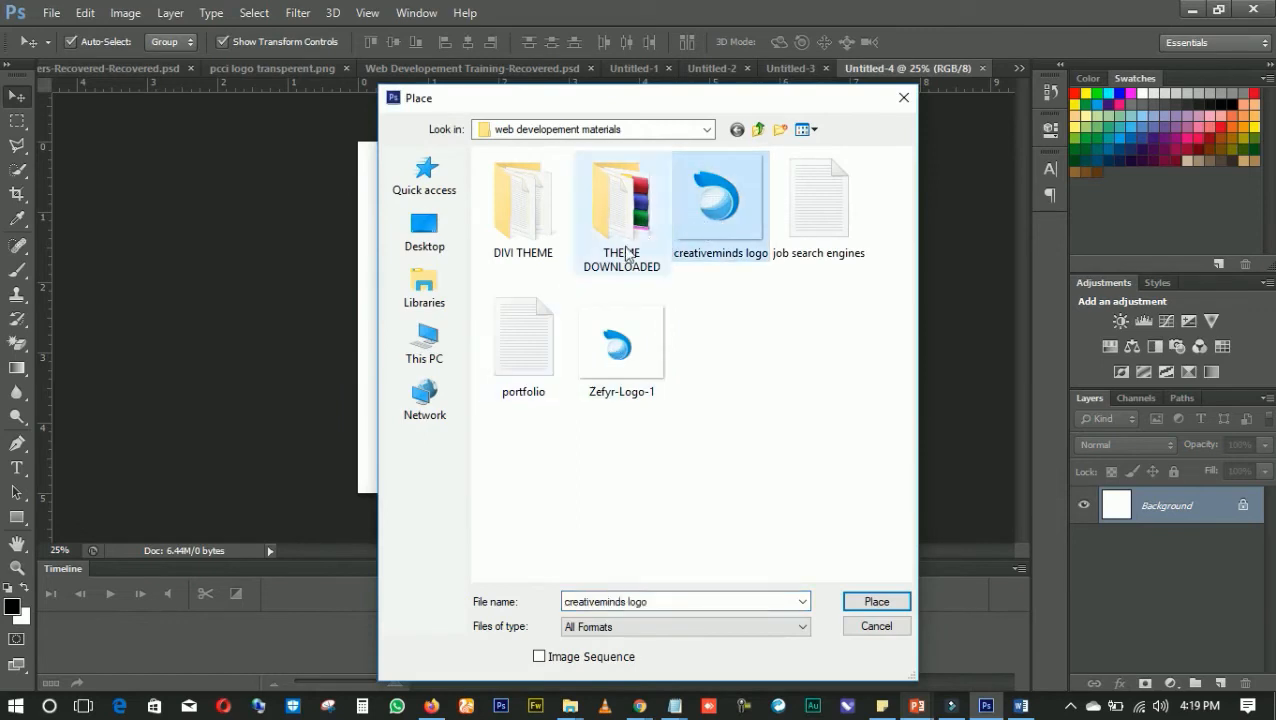
{"action": "double_click", "coordinate": [707, 218]}
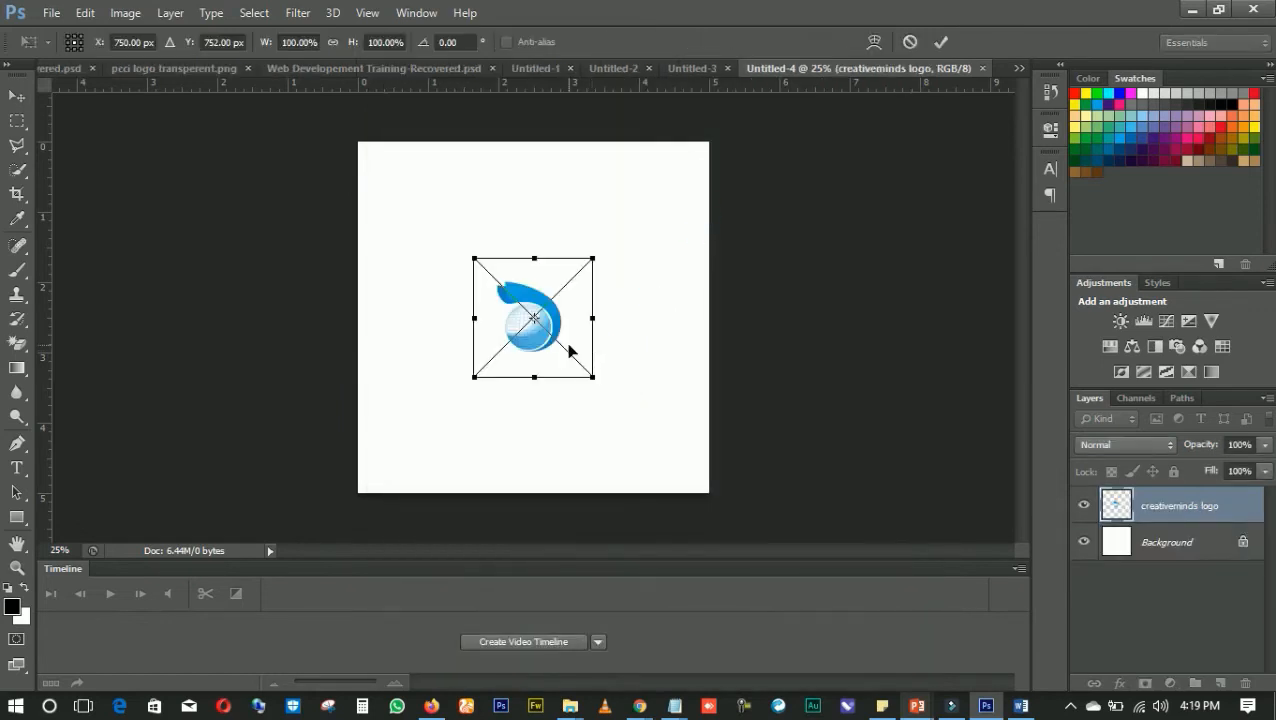
{"action": "key", "text": "Return"}
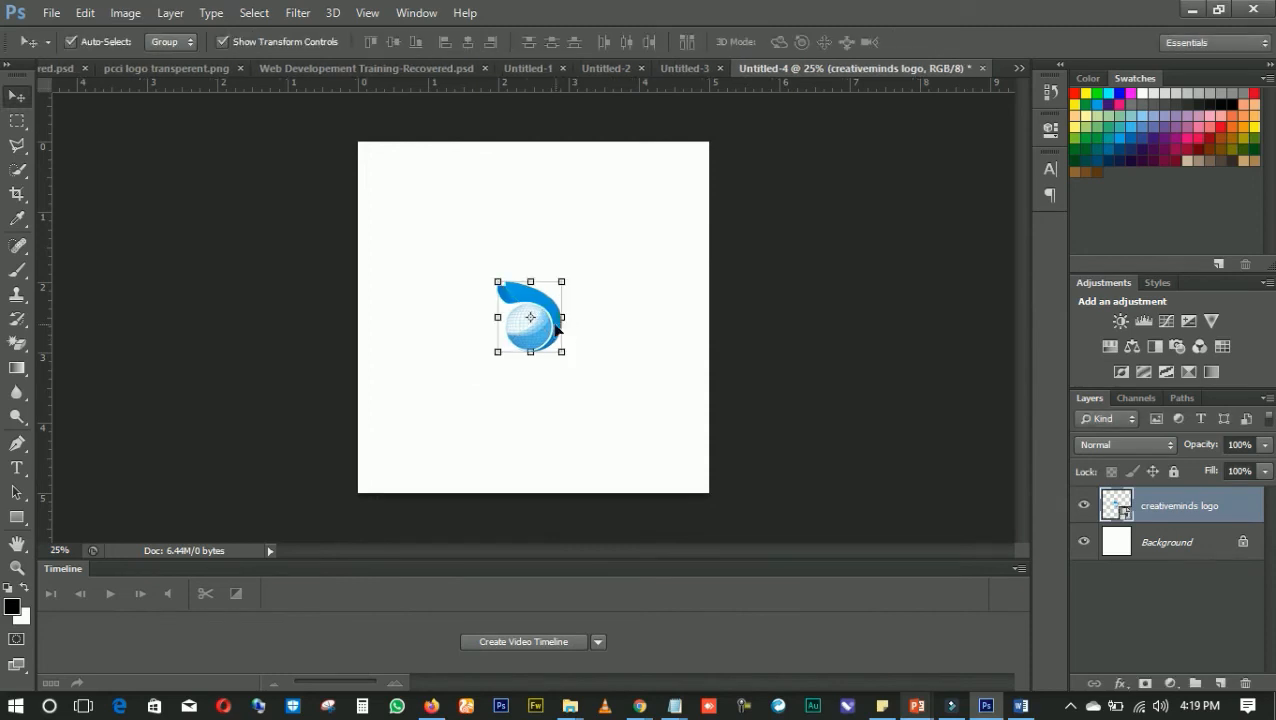
{"action": "left_click_drag", "start_coordinate": [555, 338], "coordinate": [461, 337]}
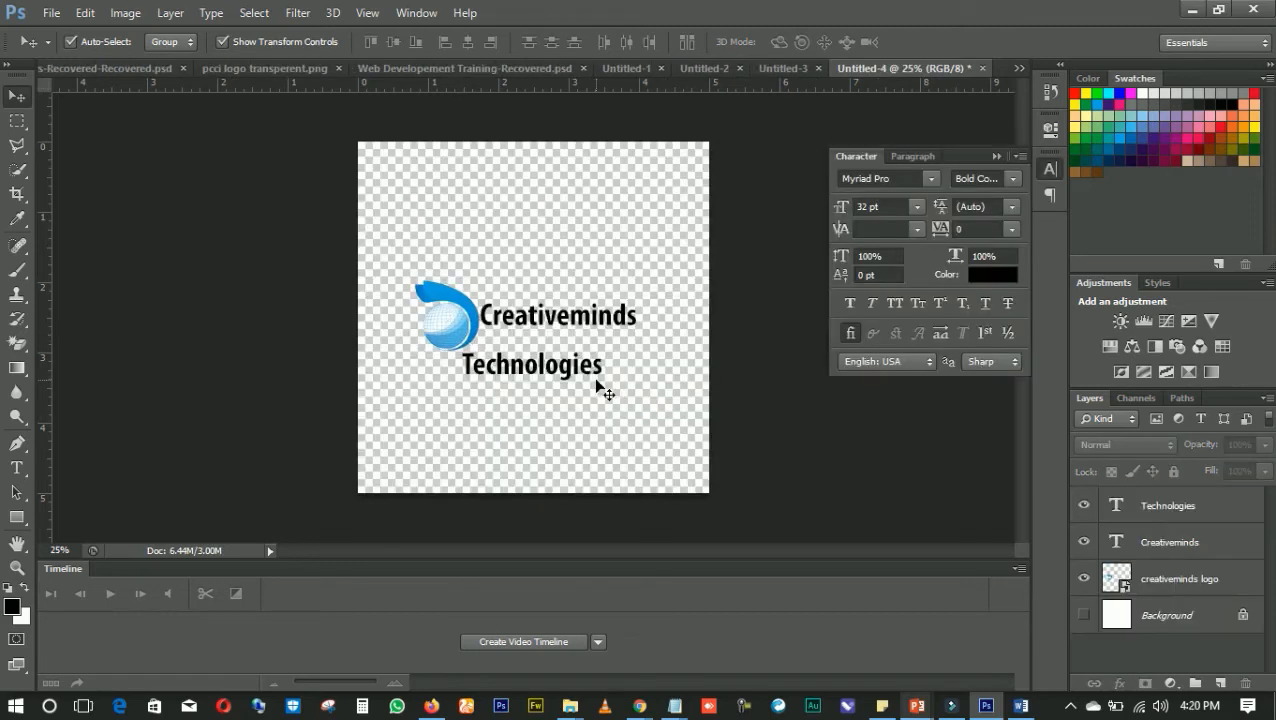
Move the Technologies text up and to the right so it sits close beneath Creativeminds with their right ends aligned
{"action": "left_click_drag", "start_coordinate": [593, 377], "coordinate": [580, 345]}
{"action": "key", "text": "Up"}
{"action": "key", "text": "Up"}
{"action": "key", "text": "Up"}
{"action": "key", "text": "Up"}
{"action": "key", "text": "Up"}
{"action": "key", "text": "Up"}
{"action": "key", "text": "Up"}
{"action": "key", "text": "Up"}
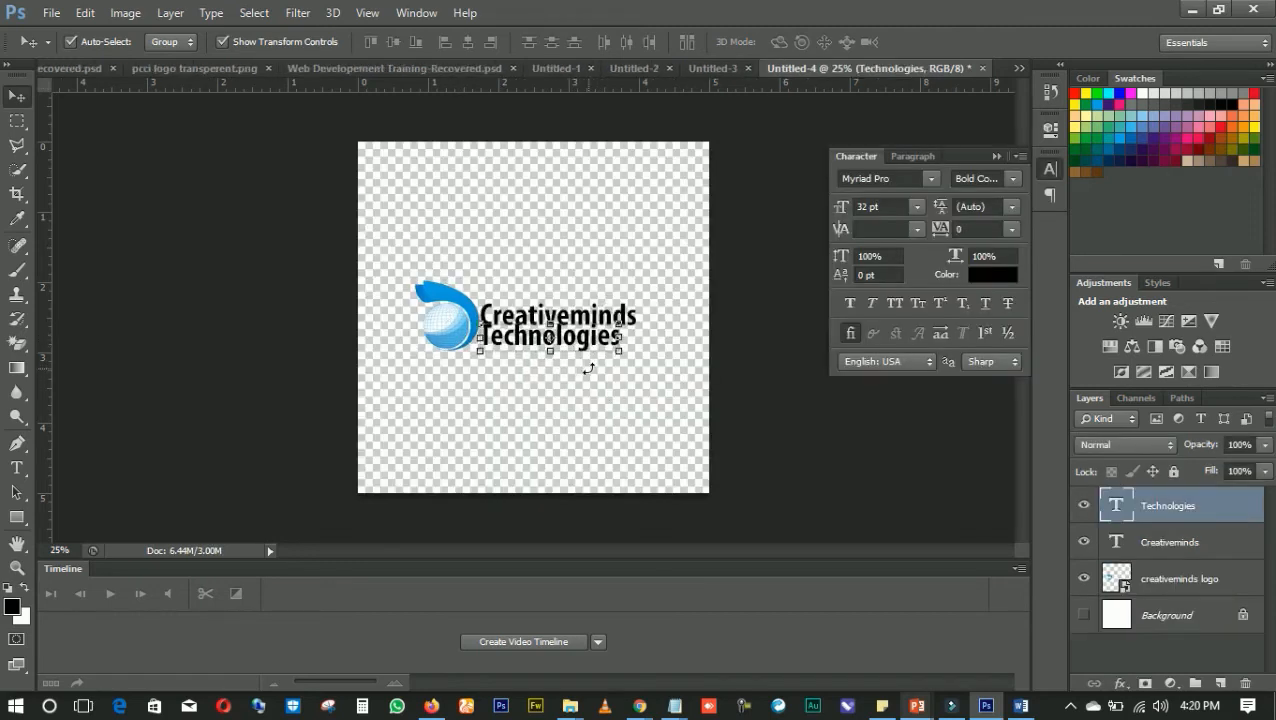
{"action": "key", "text": "Right"}
{"action": "key", "text": "Right"}
{"action": "key", "text": "Right"}
{"action": "key", "text": "Right"}
{"action": "key", "text": "Right"}
{"action": "key", "text": "Right"}
{"action": "key", "text": "Right"}
{"action": "key", "text": "Right"}
{"action": "key", "text": "Right"}
{"action": "key", "text": "Right"}
{"action": "key", "text": "Right"}
{"action": "key", "text": "Right"}
{"action": "key", "text": "Right"}
{"action": "key", "text": "Right"}
{"action": "key", "text": "Right"}
{"action": "key", "text": "Right"}
{"action": "key", "text": "Right"}
{"action": "key", "text": "Right"}
{"action": "key", "text": "Right"}
{"action": "key", "text": "Right"}
{"action": "key", "text": "Right"}
{"action": "key", "text": "Right"}
{"action": "key", "text": "Right"}
{"action": "key", "text": "Right"}
{"action": "key", "text": "Right"}
{"action": "key", "text": "Right"}
{"action": "key", "text": "Right"}
{"action": "key", "text": "Right"}
{"action": "key", "text": "Right"}
{"action": "key", "text": "Right"}
{"action": "key", "text": "Right"}
{"action": "key", "text": "Right"}
{"action": "key", "text": "Right"}
{"action": "key", "text": "Right"}
{"action": "key", "text": "Right"}
{"action": "key", "text": "Right"}
{"action": "key", "text": "Right"}
{"action": "key", "text": "Right"}
{"action": "key", "text": "Right"}
{"action": "key", "text": "Right"}
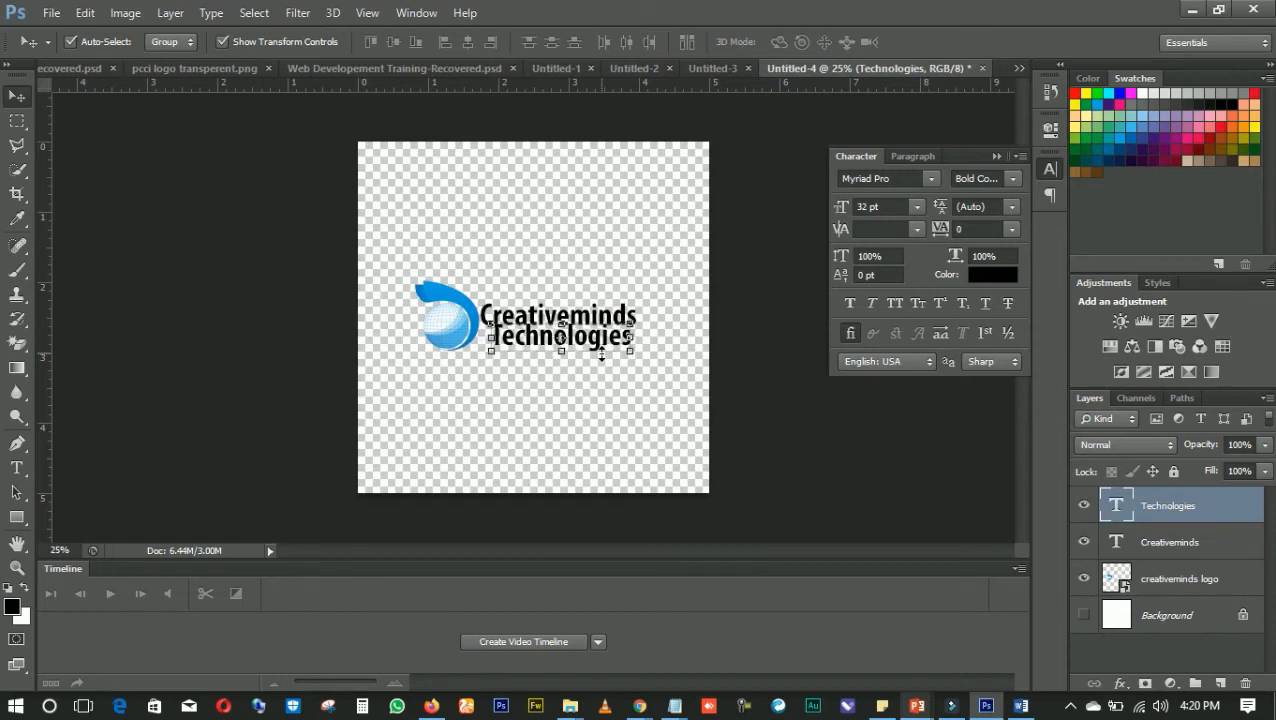
{"action": "left_click", "coordinate": [660, 292]}
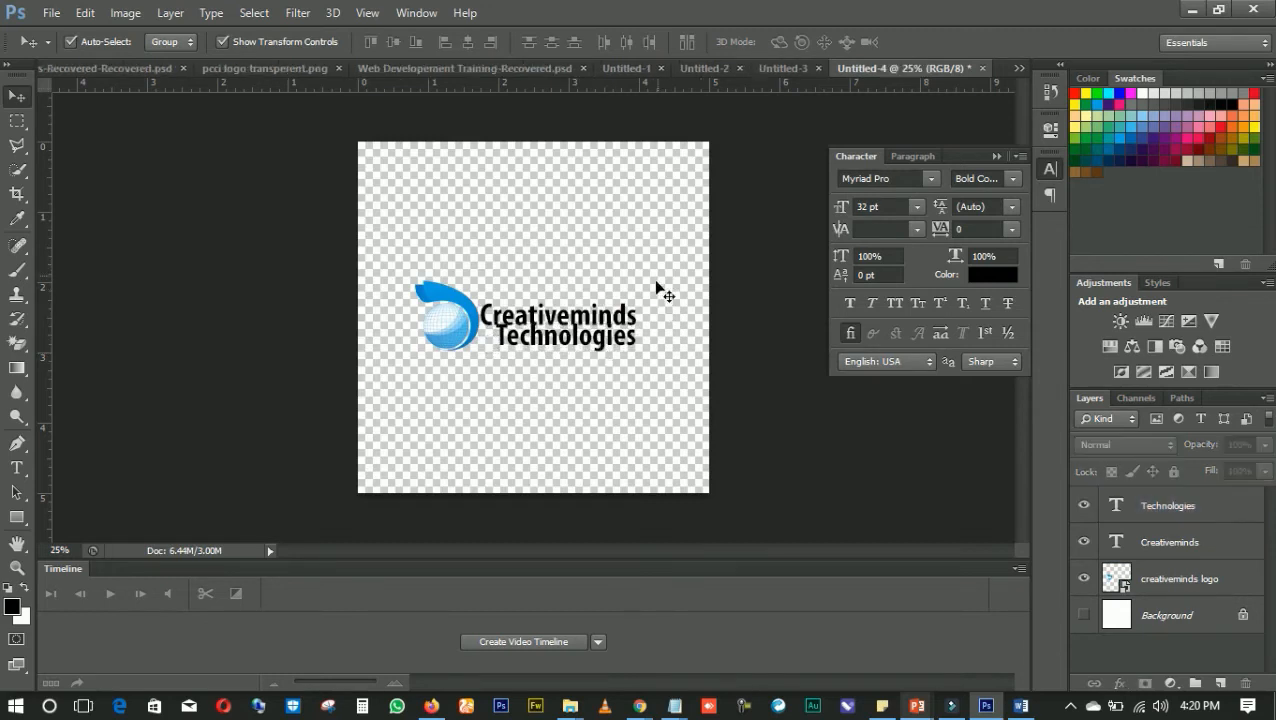
Shift the globe logo slightly lower beside the text, and scale the Creativeminds text down to about 83%
{"action": "left_click", "coordinate": [464, 330]}
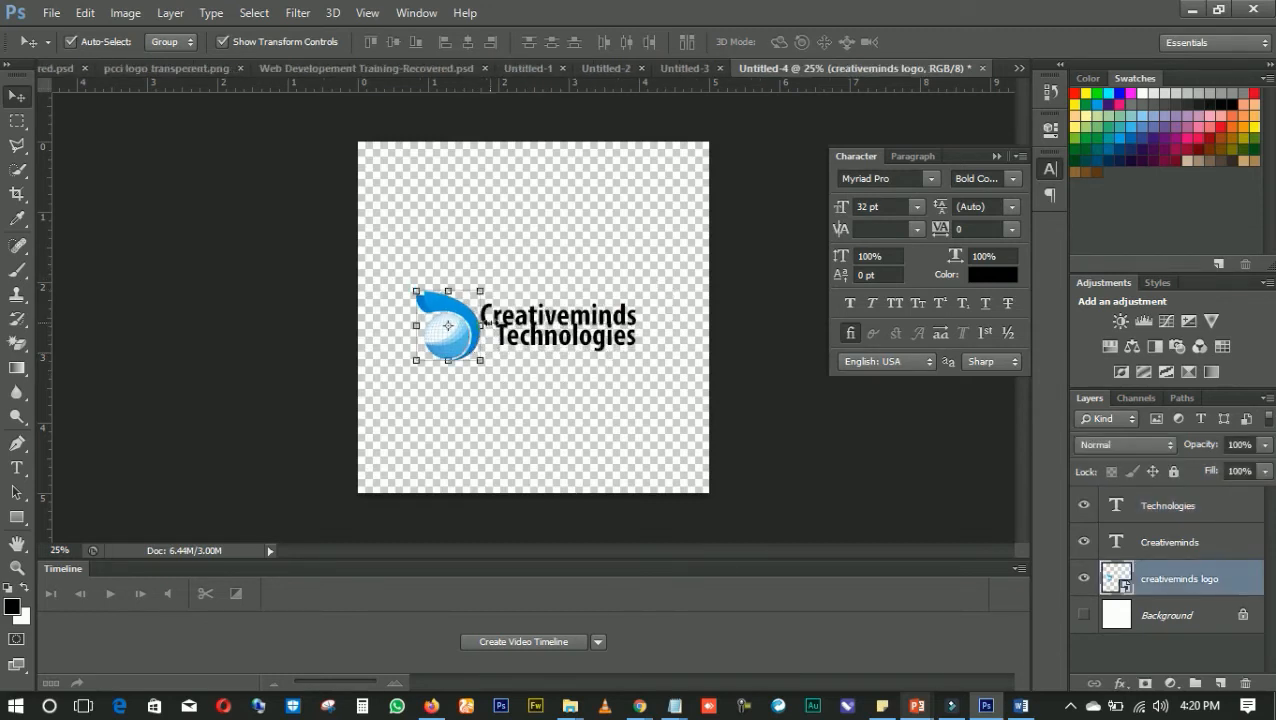
{"action": "left_click", "coordinate": [559, 271]}
{"action": "left_click", "coordinate": [534, 314]}
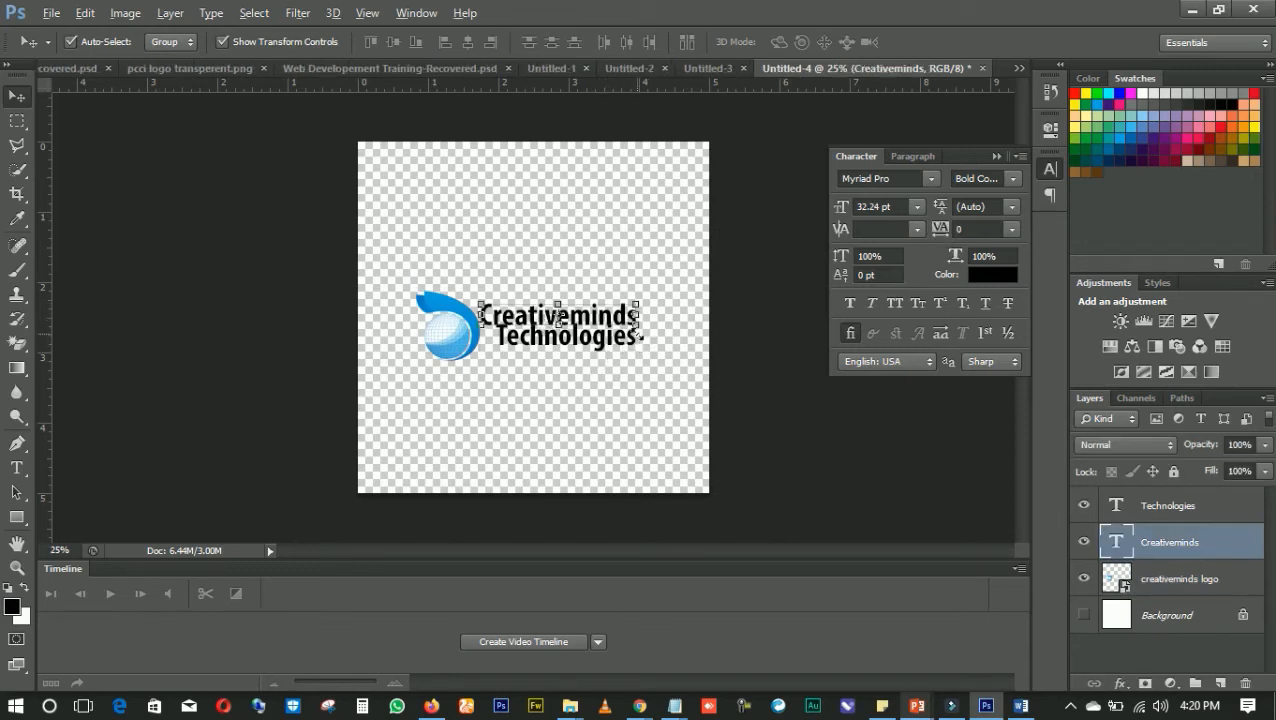
{"action": "left_click_drag", "start_coordinate": [637, 331], "coordinate": [623, 329]}
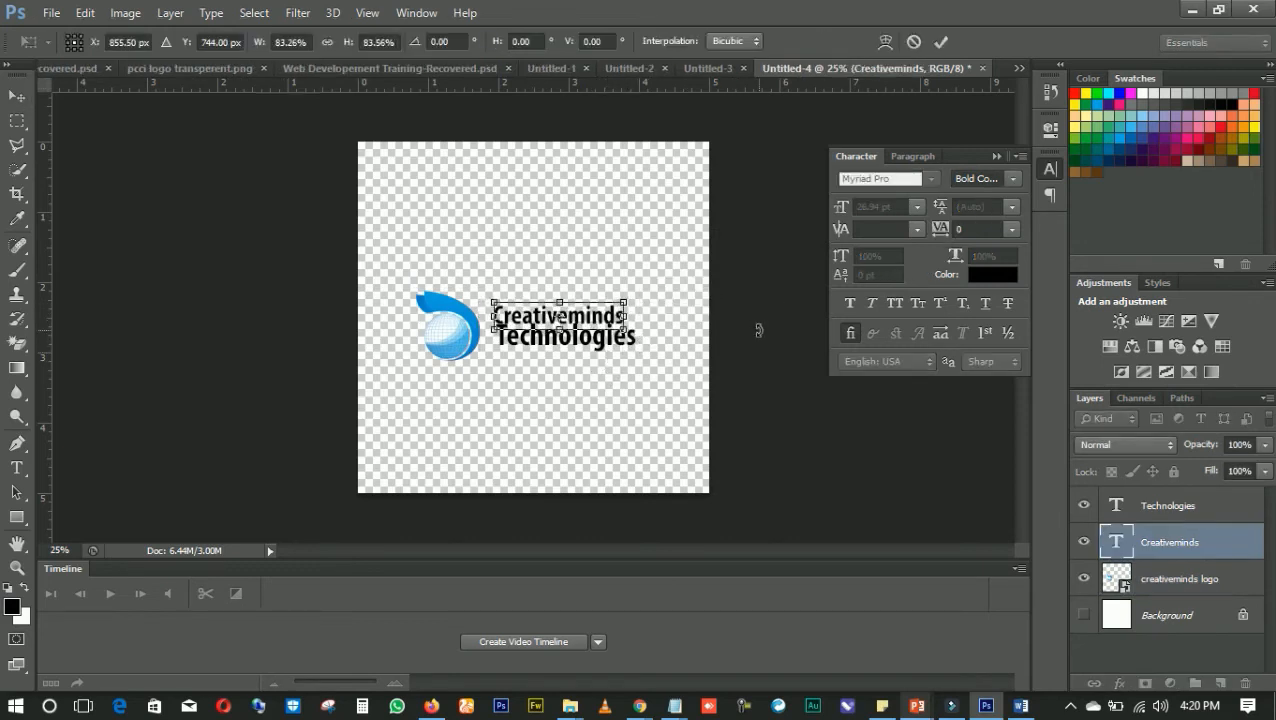
Move the scaled Creativeminds text slightly right and down so it sits centred directly above Technologies, and apply the transform
{"action": "left_click_drag", "start_coordinate": [494, 321], "coordinate": [498, 321]}
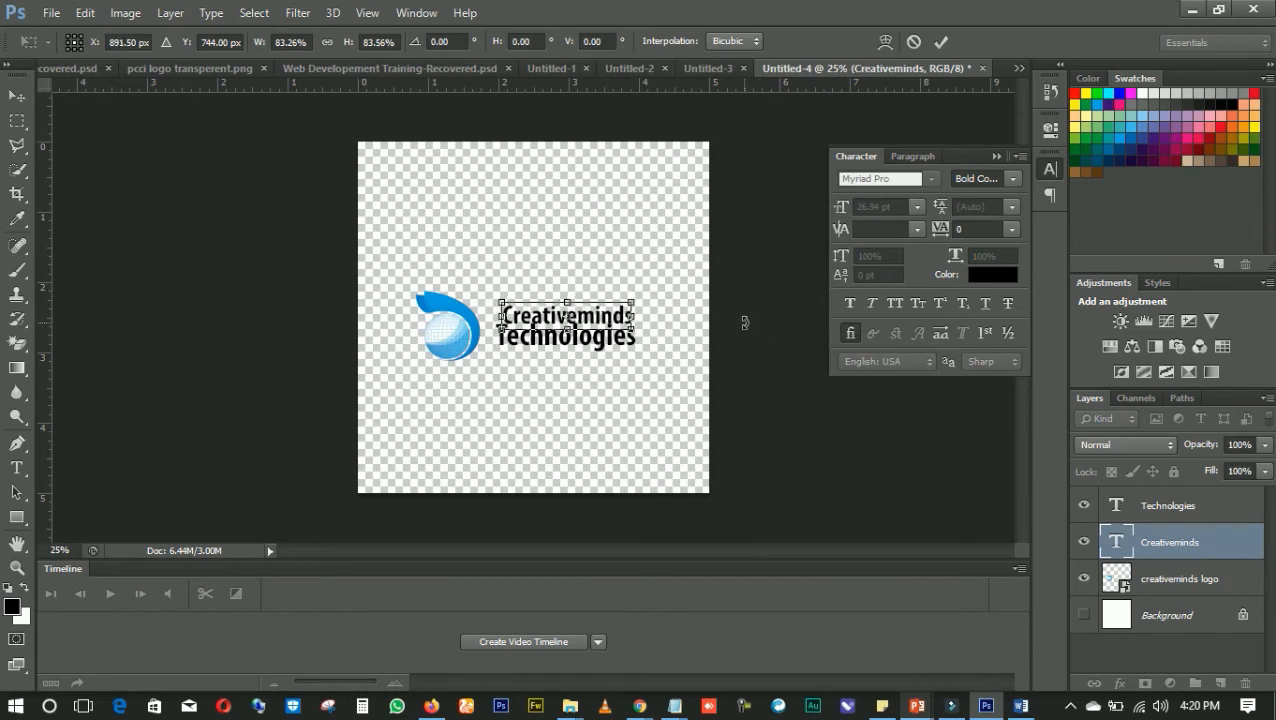
{"action": "key", "text": "Right"}
{"action": "key", "text": "Right"}
{"action": "key", "text": "Down"}
{"action": "key", "text": "Down"}
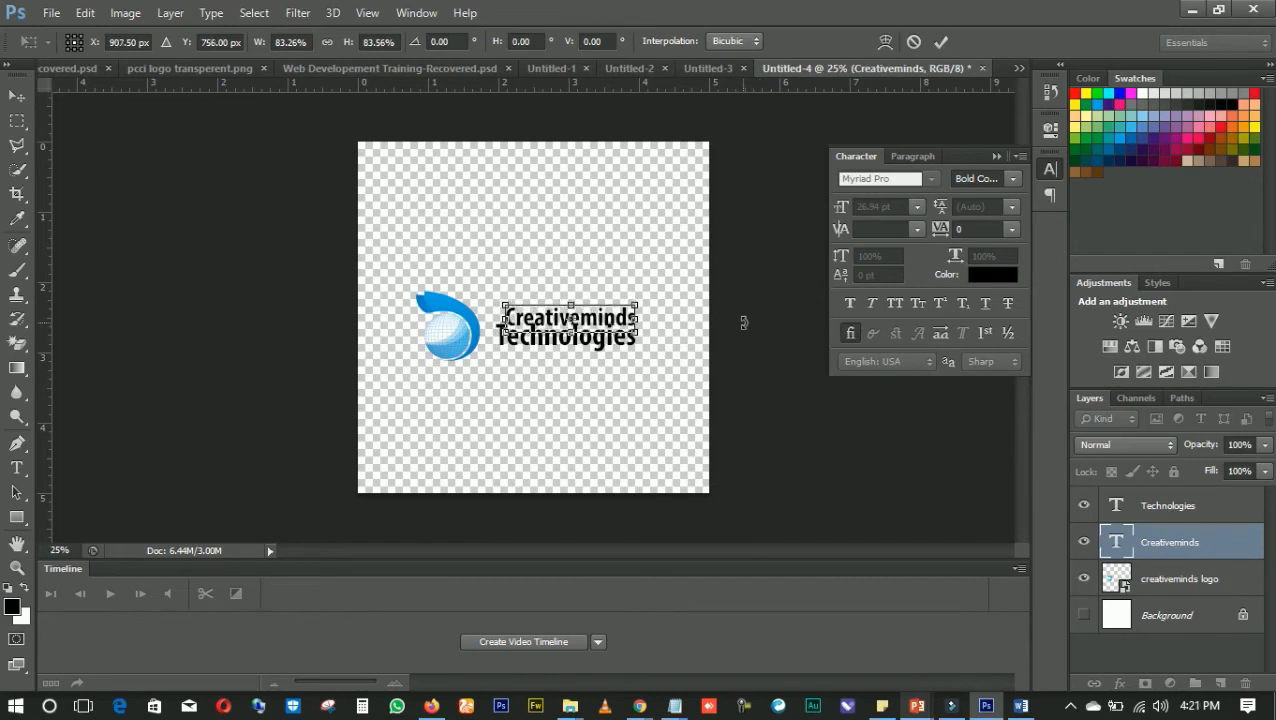
{"action": "key", "text": "Down"}
{"action": "key", "text": "Down"}
{"action": "key", "text": "Up"}
{"action": "key", "text": "Up"}
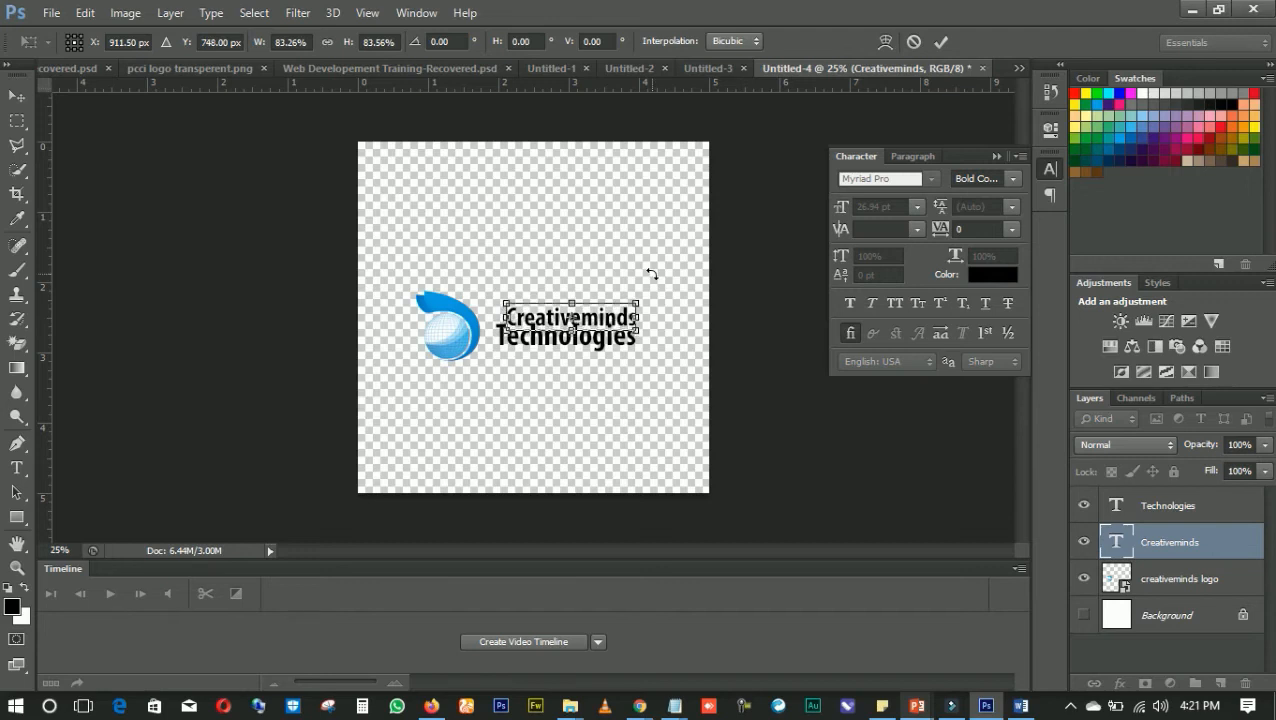
{"action": "key", "text": "Up"}
{"action": "key", "text": "Up"}
{"action": "key", "text": "Left"}
{"action": "key", "text": "Left"}
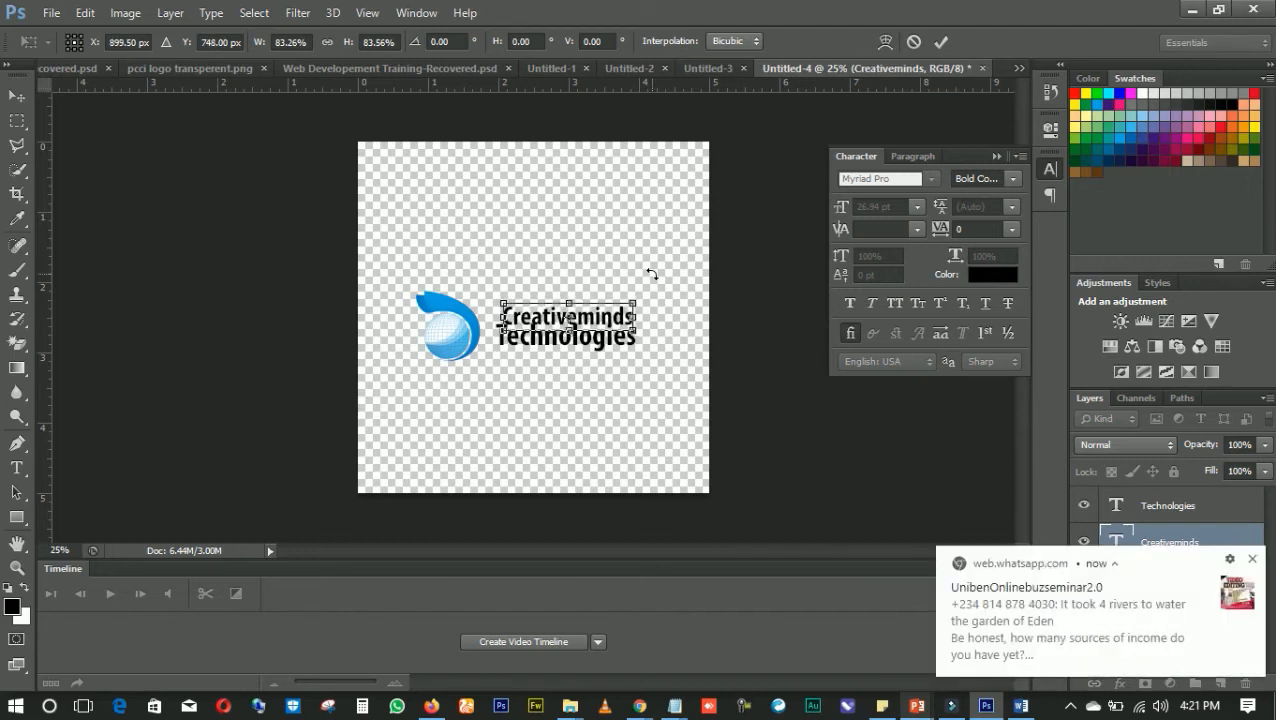
{"action": "key", "text": "Return"}
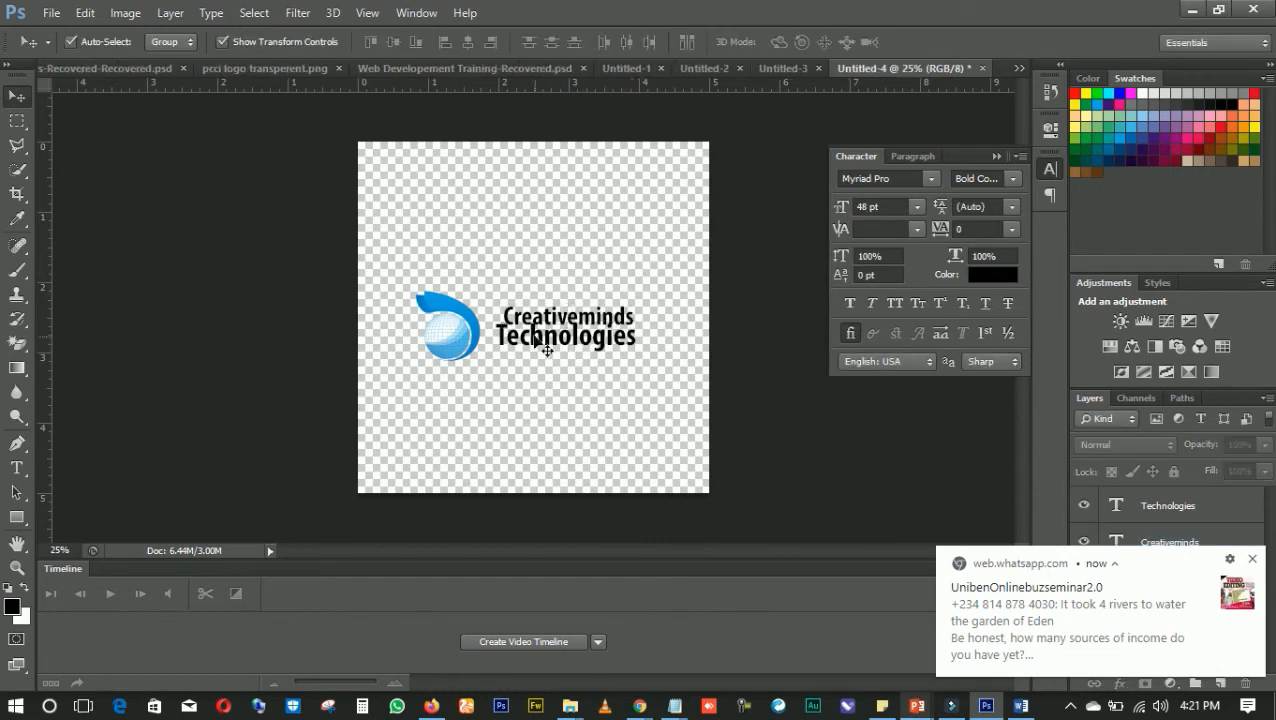
Move the globe logo right until it sits against the start of the Technologies text
{"action": "left_click_drag", "start_coordinate": [460, 328], "coordinate": [476, 326]}
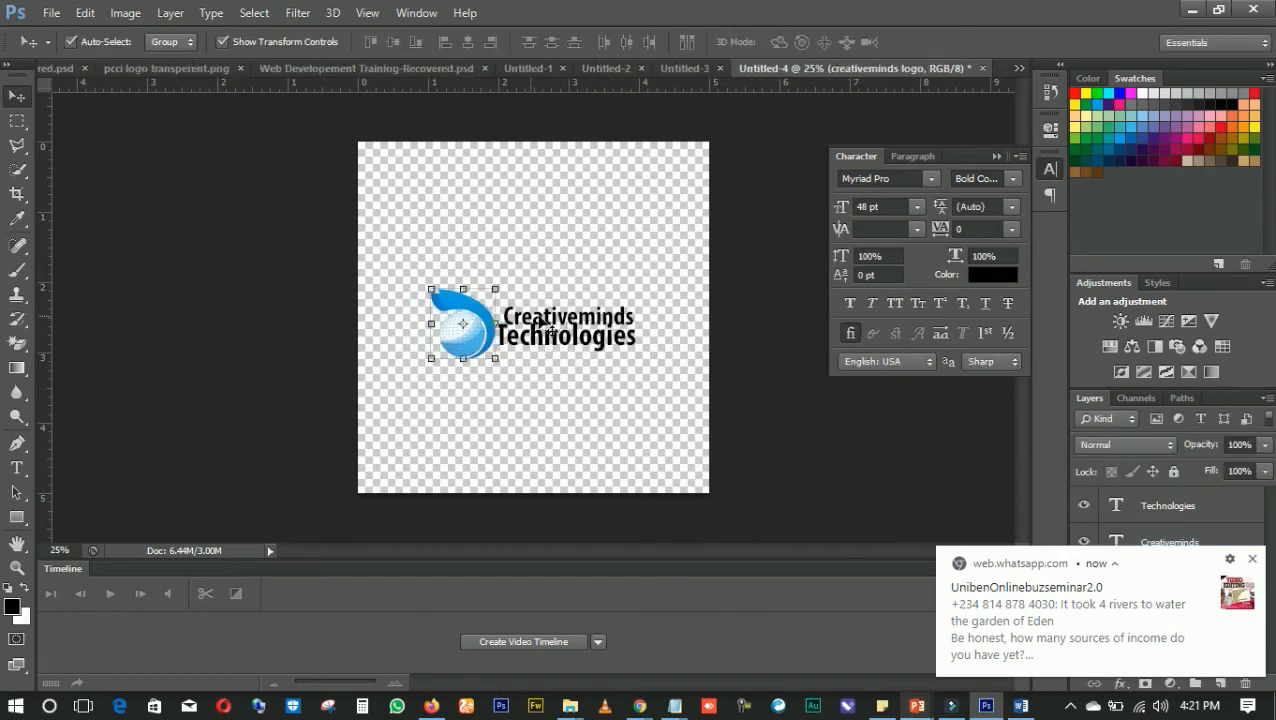
{"action": "left_click", "coordinate": [493, 364]}
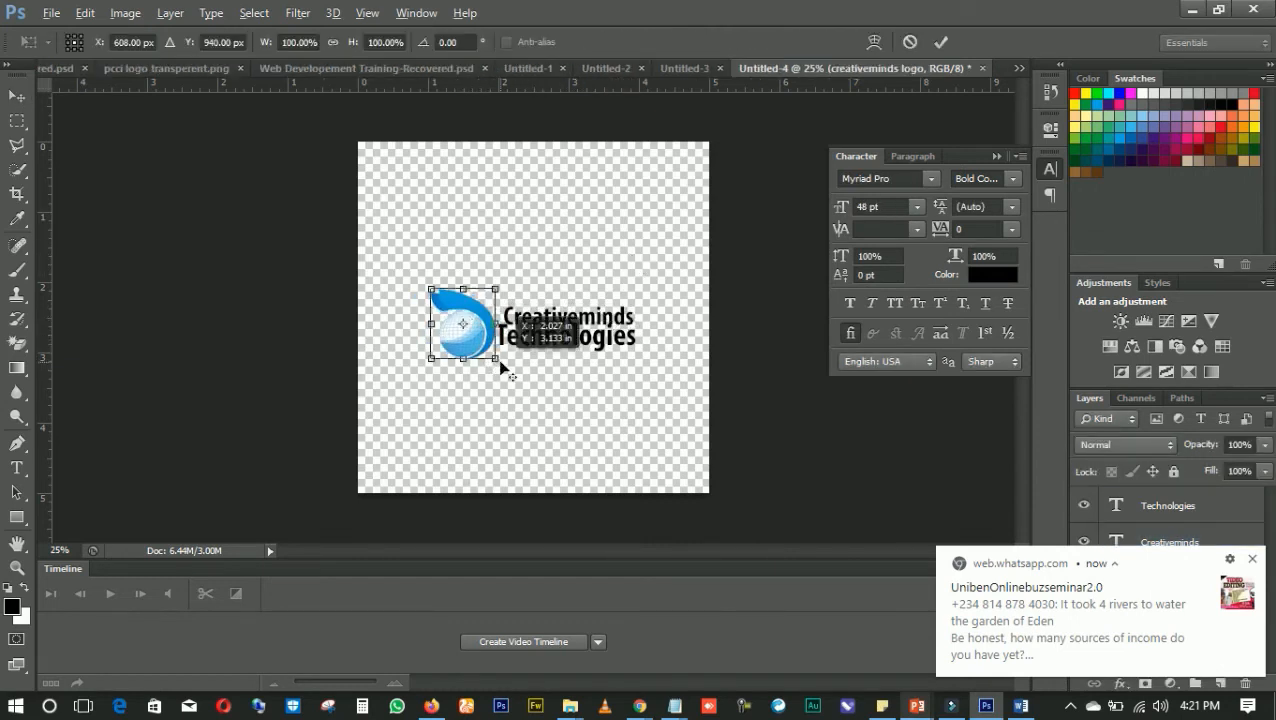
{"action": "left_click_drag", "start_coordinate": [497, 364], "coordinate": [510, 376]}
{"action": "key", "text": "Escape"}
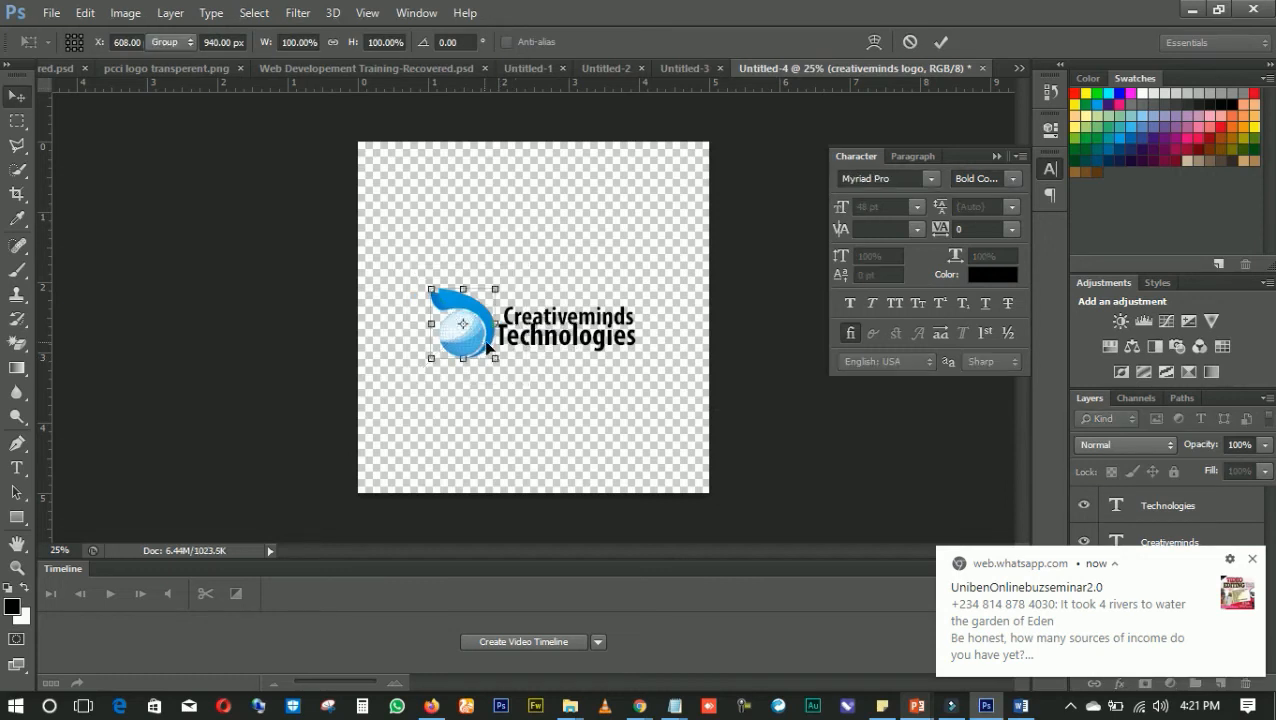
{"action": "left_click", "coordinate": [500, 364]}
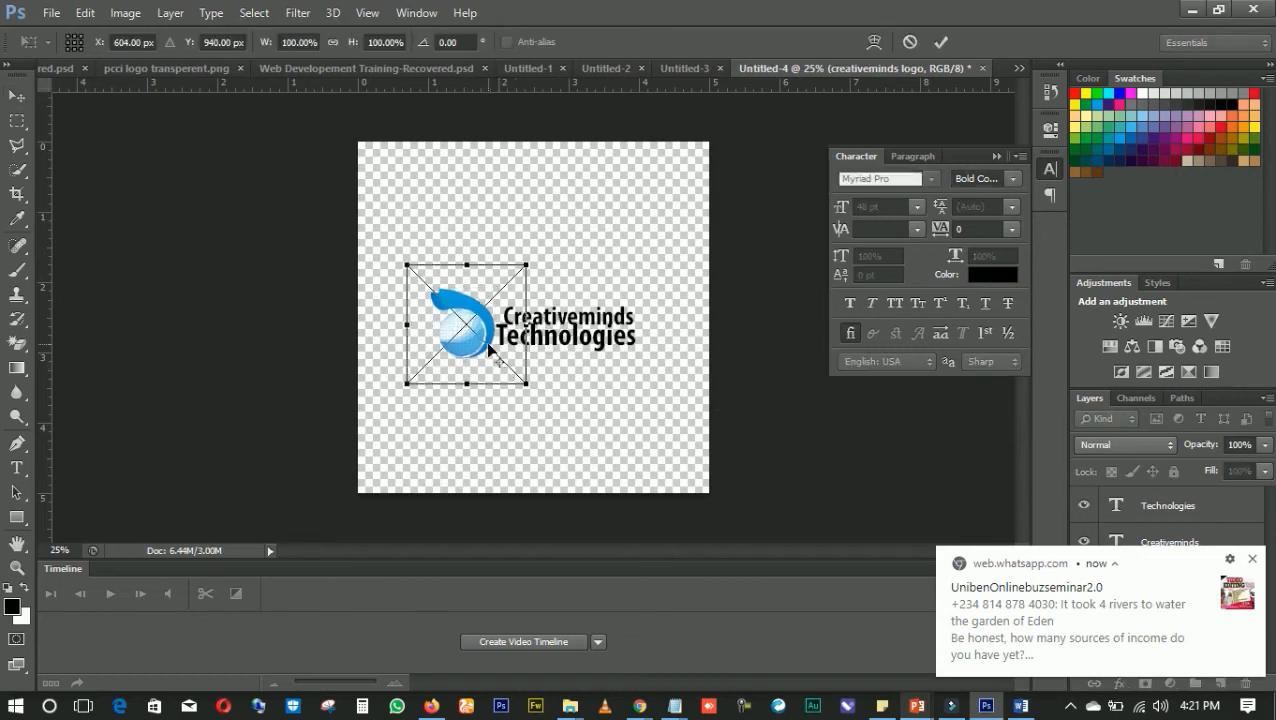
{"action": "key", "text": "Escape"}
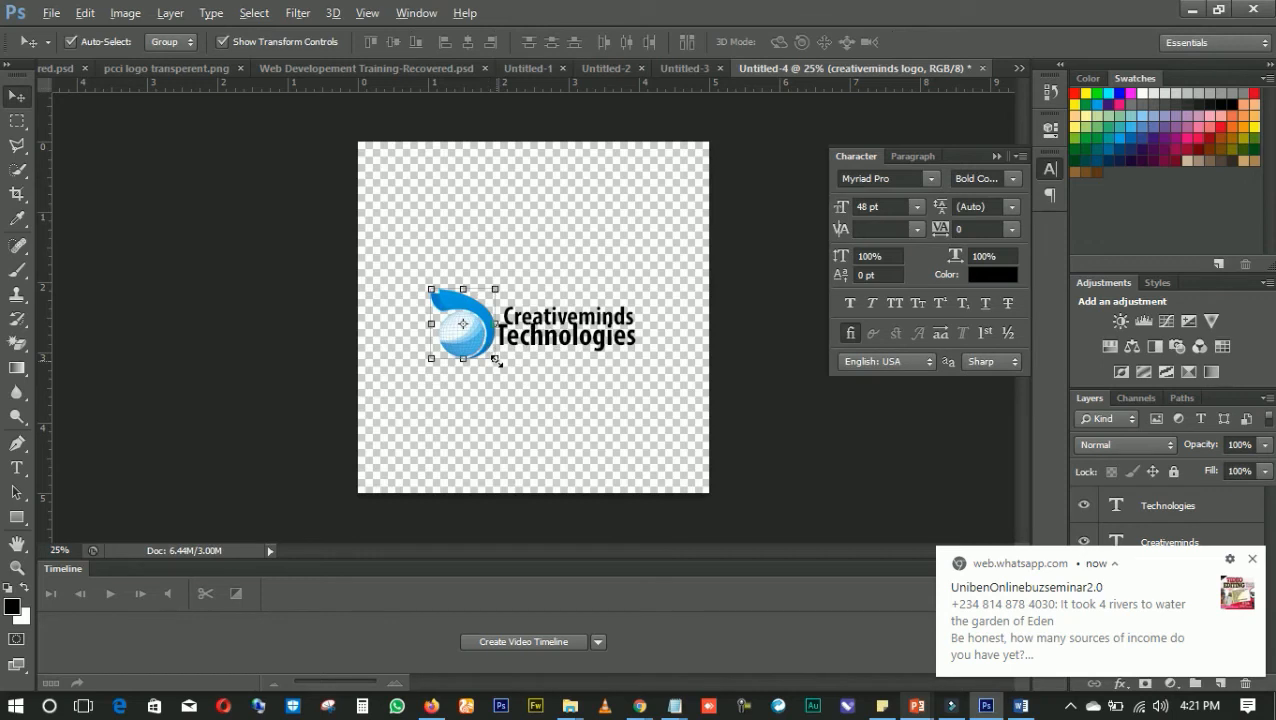
Scale the globe logo down proportionally to about 77% and fit it close beside the two lines of text
{"action": "left_click", "coordinate": [497, 361]}
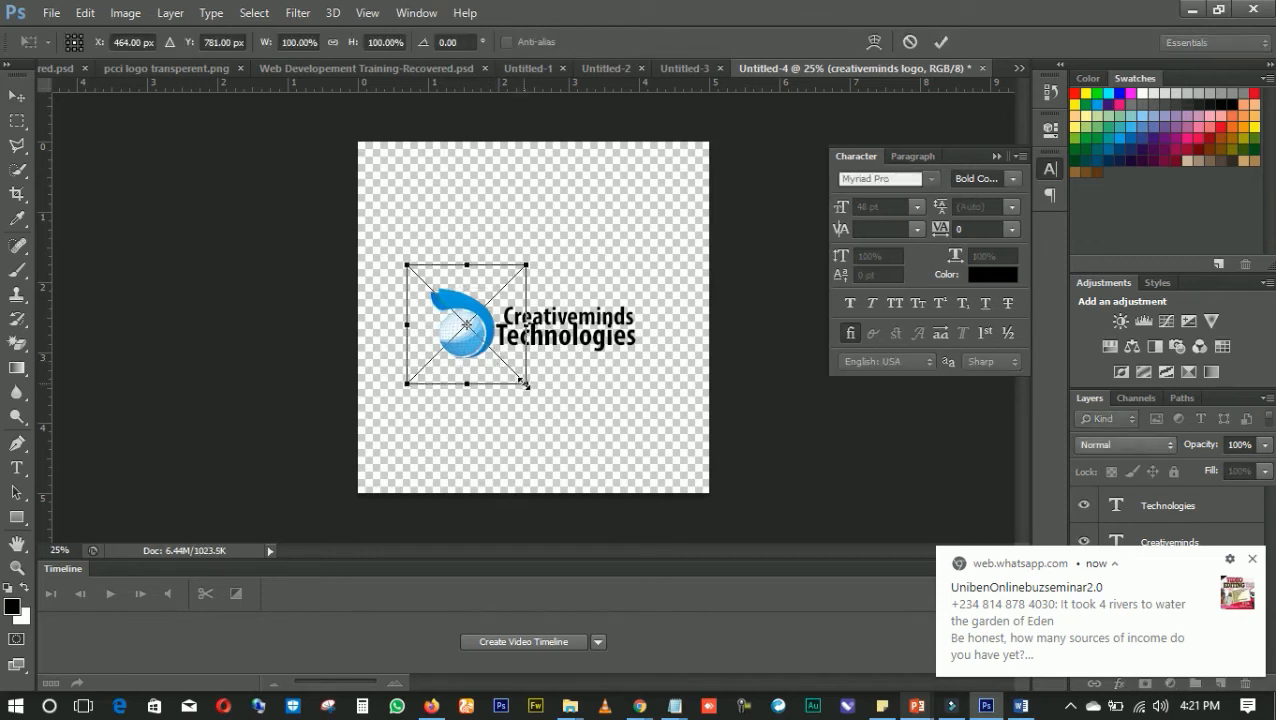
{"action": "left_click_drag", "start_coordinate": [525, 382], "coordinate": [516, 353]}
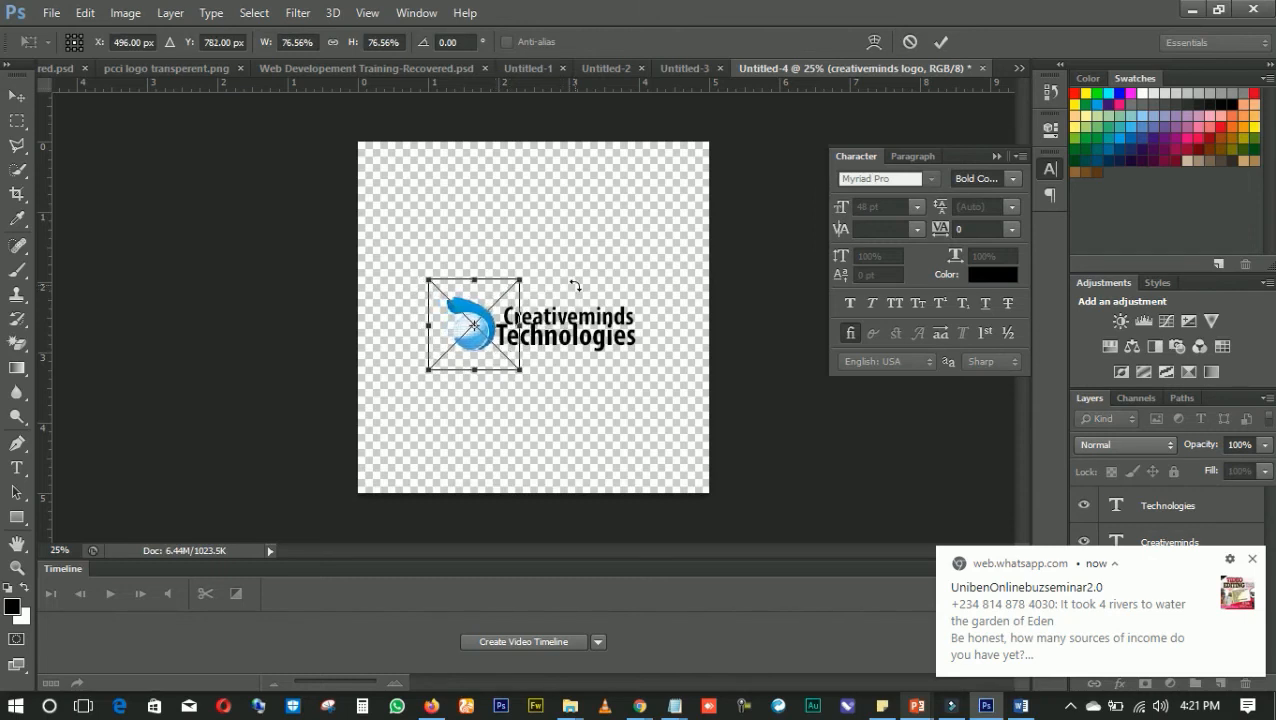
{"action": "key", "text": "Left"}
{"action": "key", "text": "Left"}
{"action": "key", "text": "Left"}
{"action": "key", "text": "Left"}
{"action": "key", "text": "Left"}
{"action": "key", "text": "Left"}
{"action": "key", "text": "Left"}
{"action": "key", "text": "Left"}
{"action": "key", "text": "Up"}
{"action": "key", "text": "Up"}
{"action": "key", "text": "Up"}
{"action": "key", "text": "Up"}
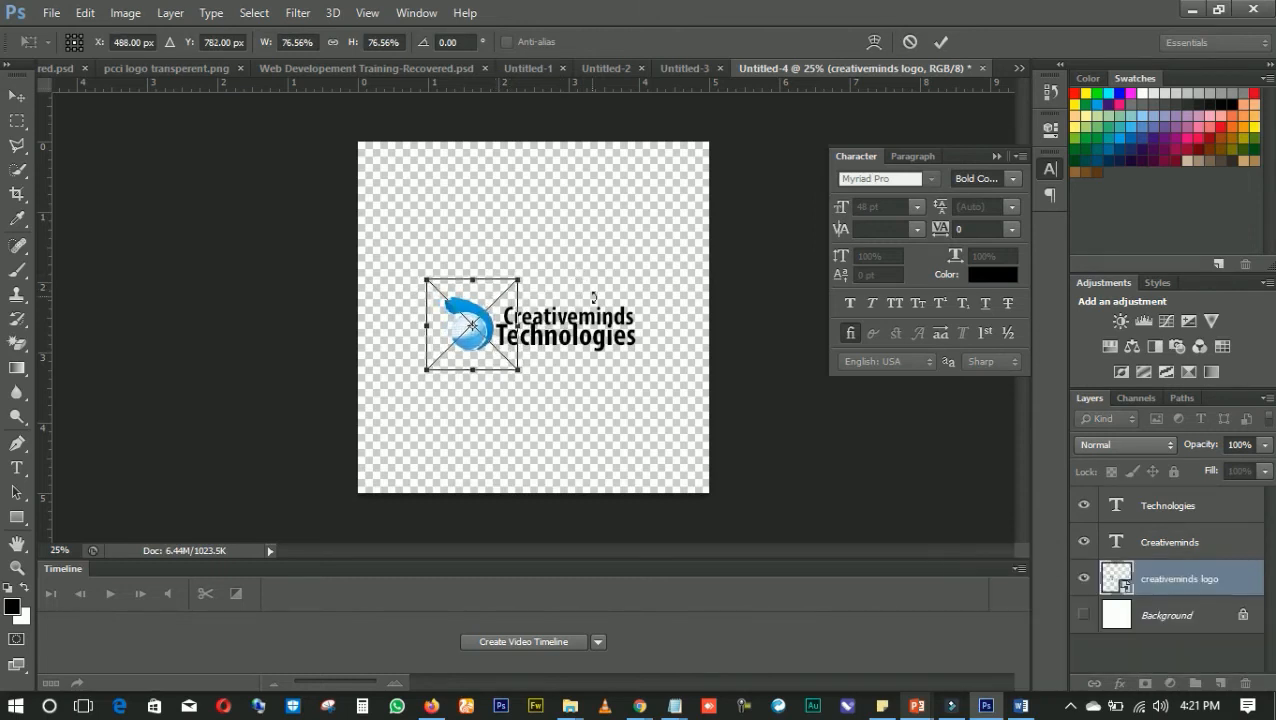
{"action": "key", "text": "Right"}
{"action": "key", "text": "Right"}
{"action": "key", "text": "Right"}
{"action": "key", "text": "Right"}
{"action": "key", "text": "Return"}
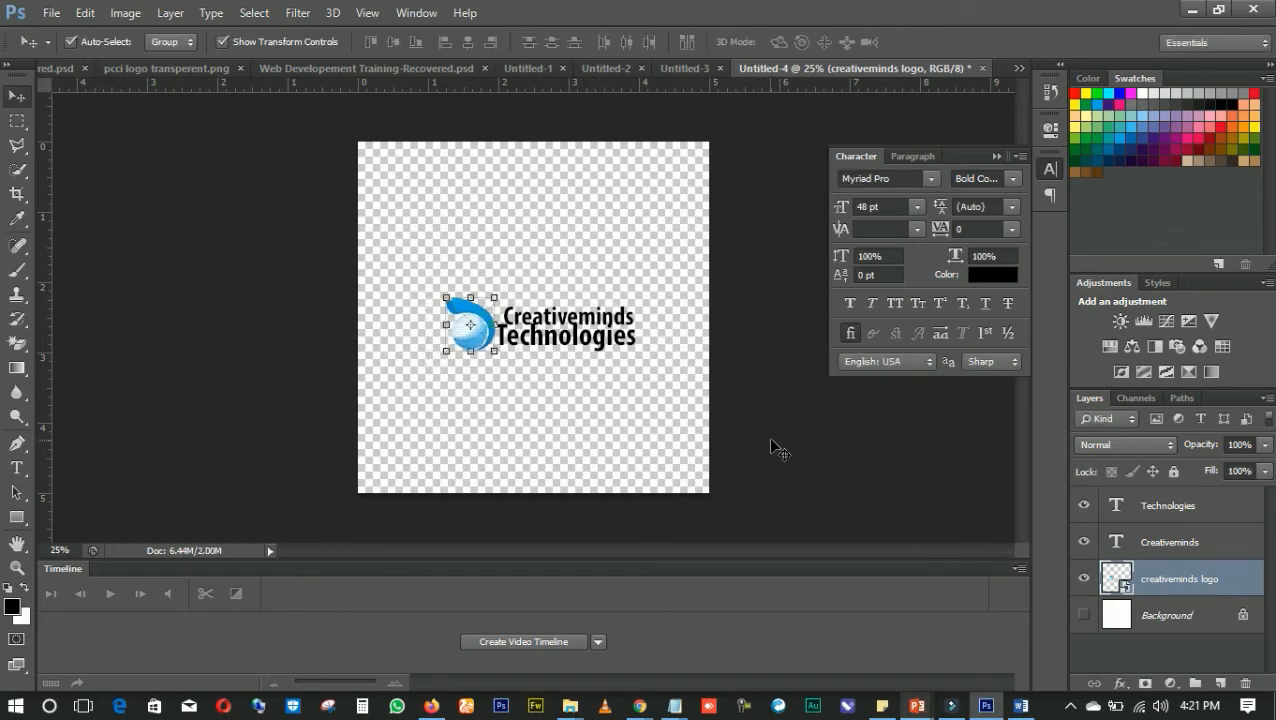
{"action": "left_click", "coordinate": [779, 450]}
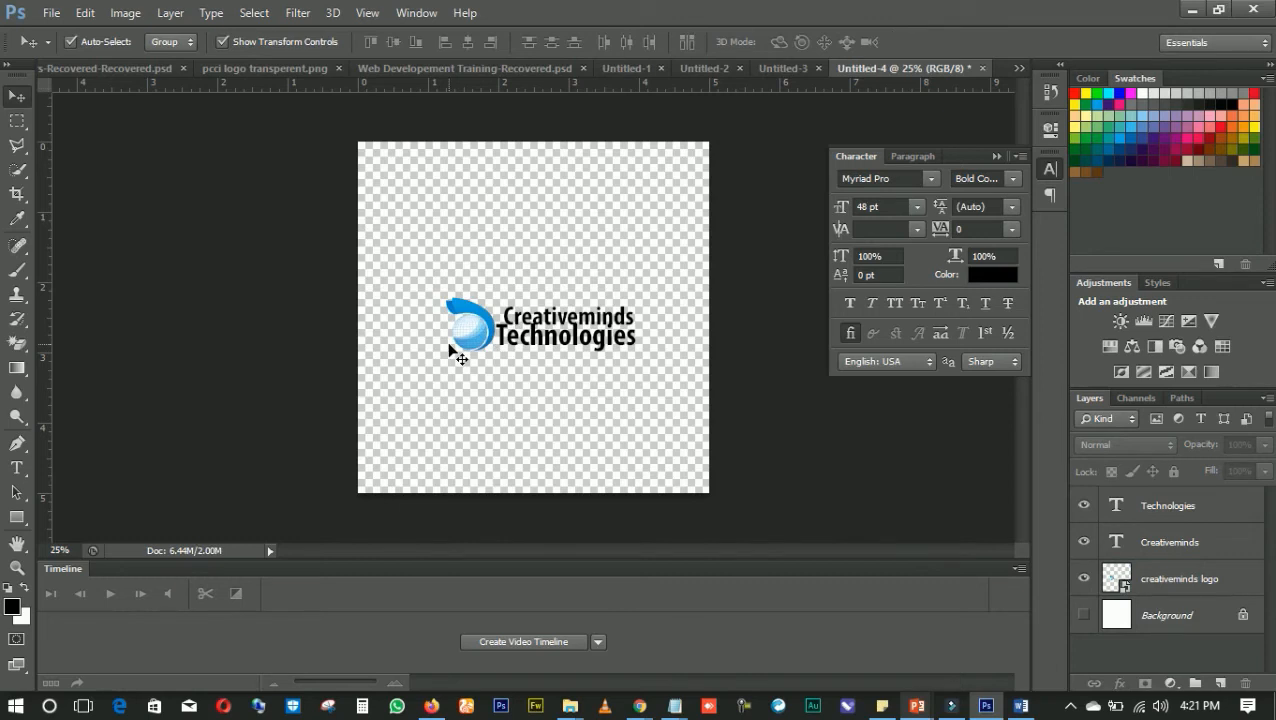
Change the Creativeminds text colour to white (ffffff)
{"action": "left_click", "coordinate": [537, 320]}
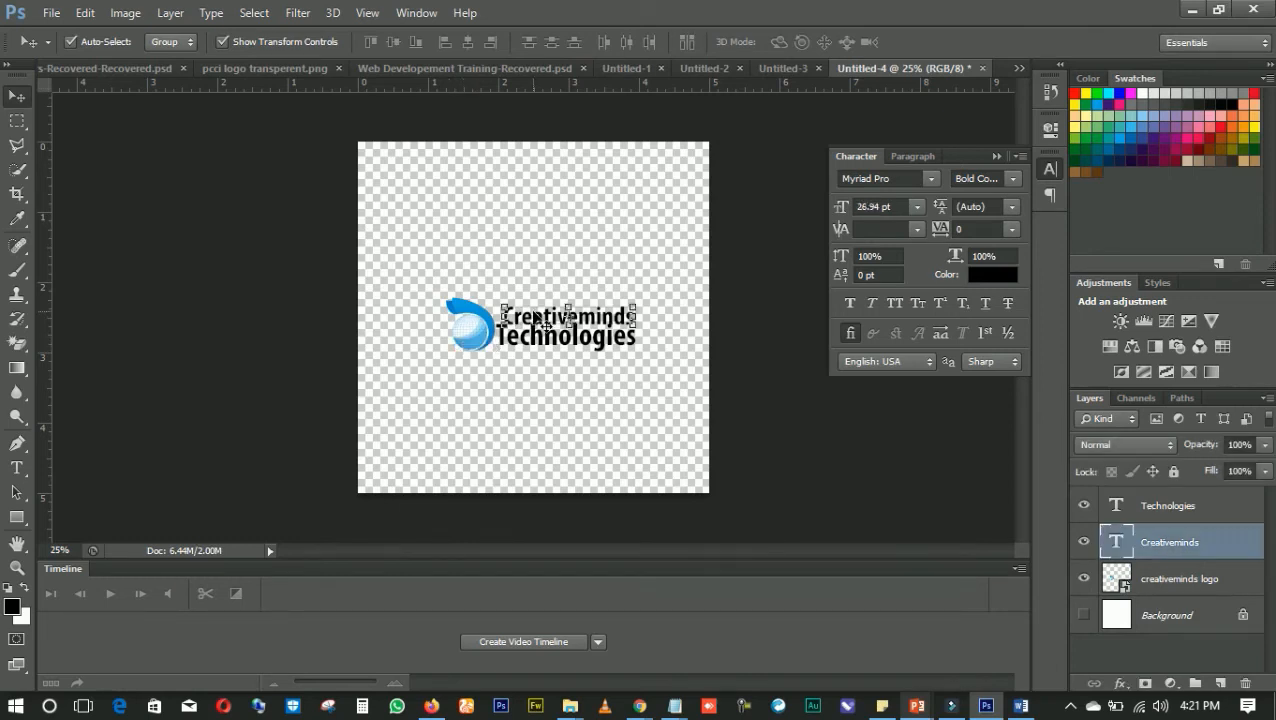
{"action": "left_click", "coordinate": [997, 279]}
{"action": "left_click_drag", "start_coordinate": [809, 333], "coordinate": [762, 210]}
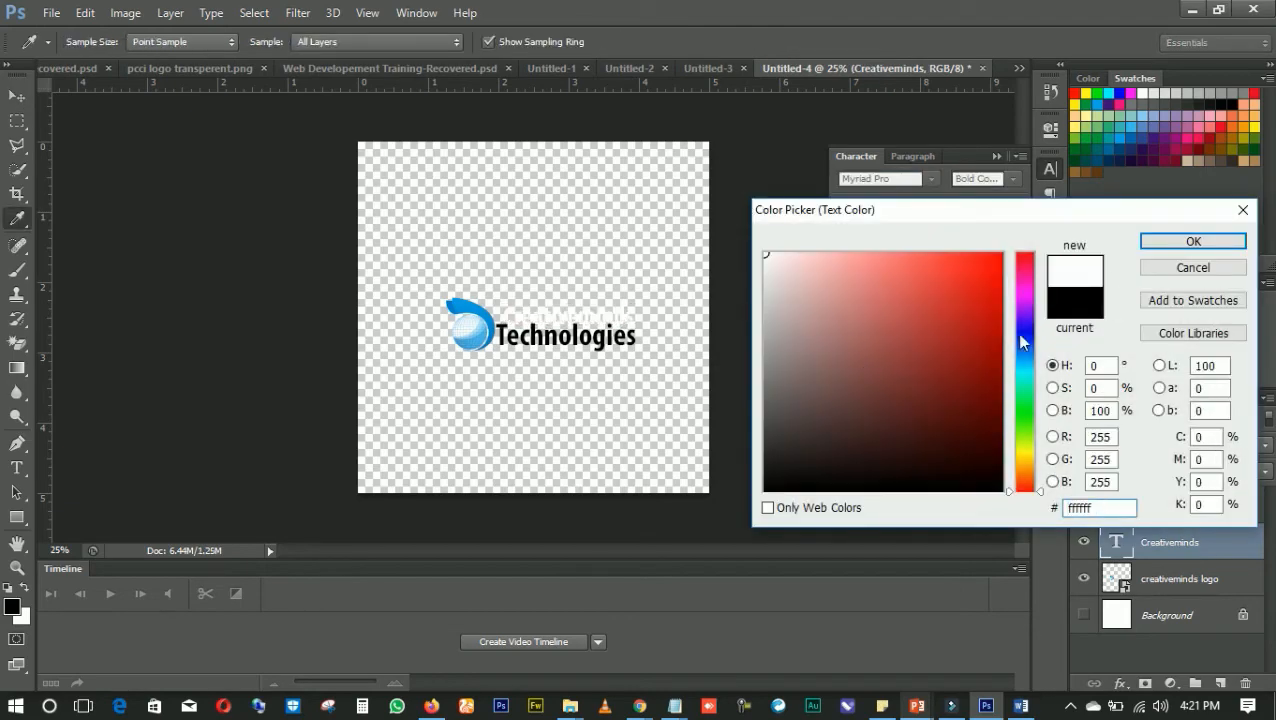
{"action": "left_click", "coordinate": [1205, 243]}
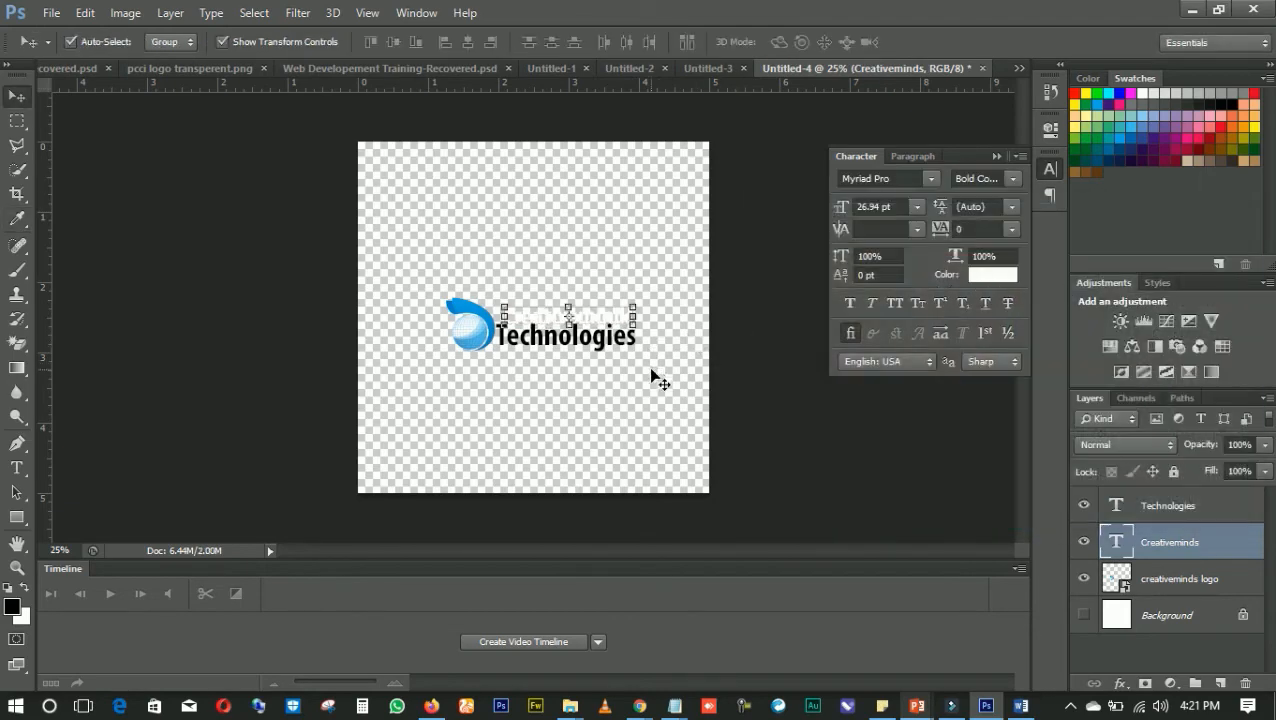
Change the Technologies text colour to white (ffffff) and clear the selection
{"action": "left_click", "coordinate": [620, 345]}
{"action": "left_click", "coordinate": [993, 274]}
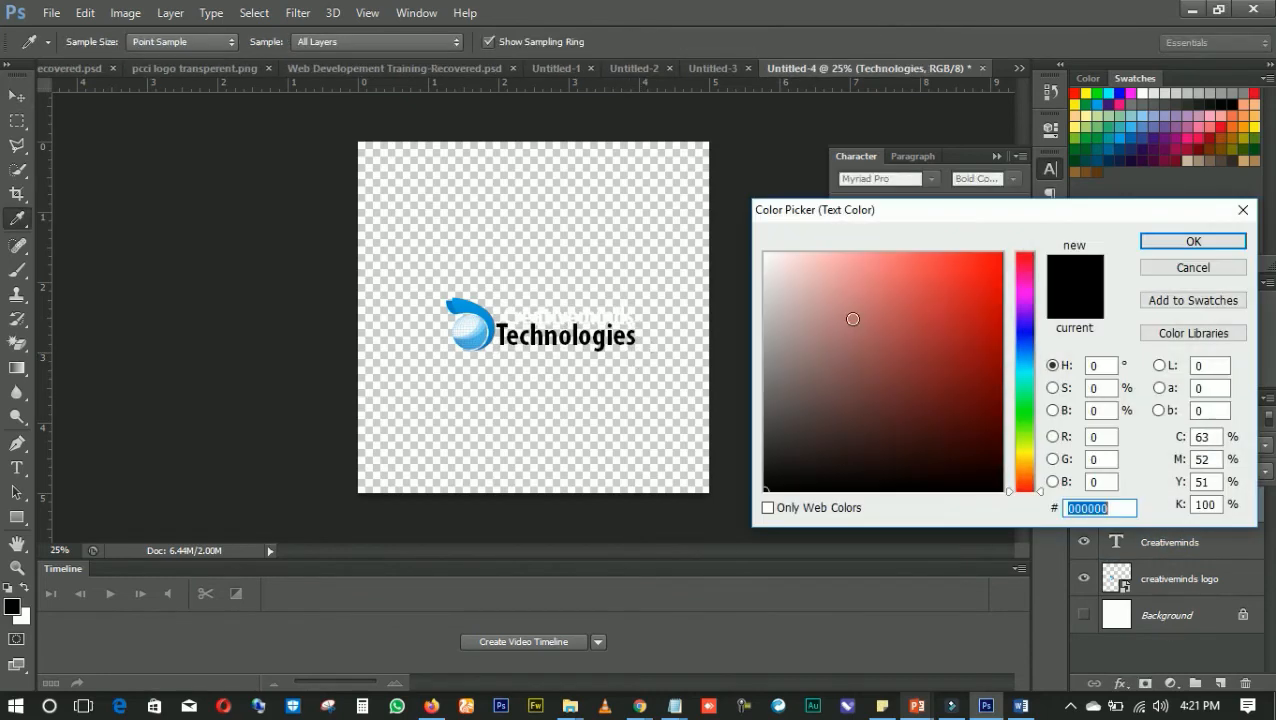
{"action": "type", "text": "ffffff"}
{"action": "left_click", "coordinate": [1220, 244]}
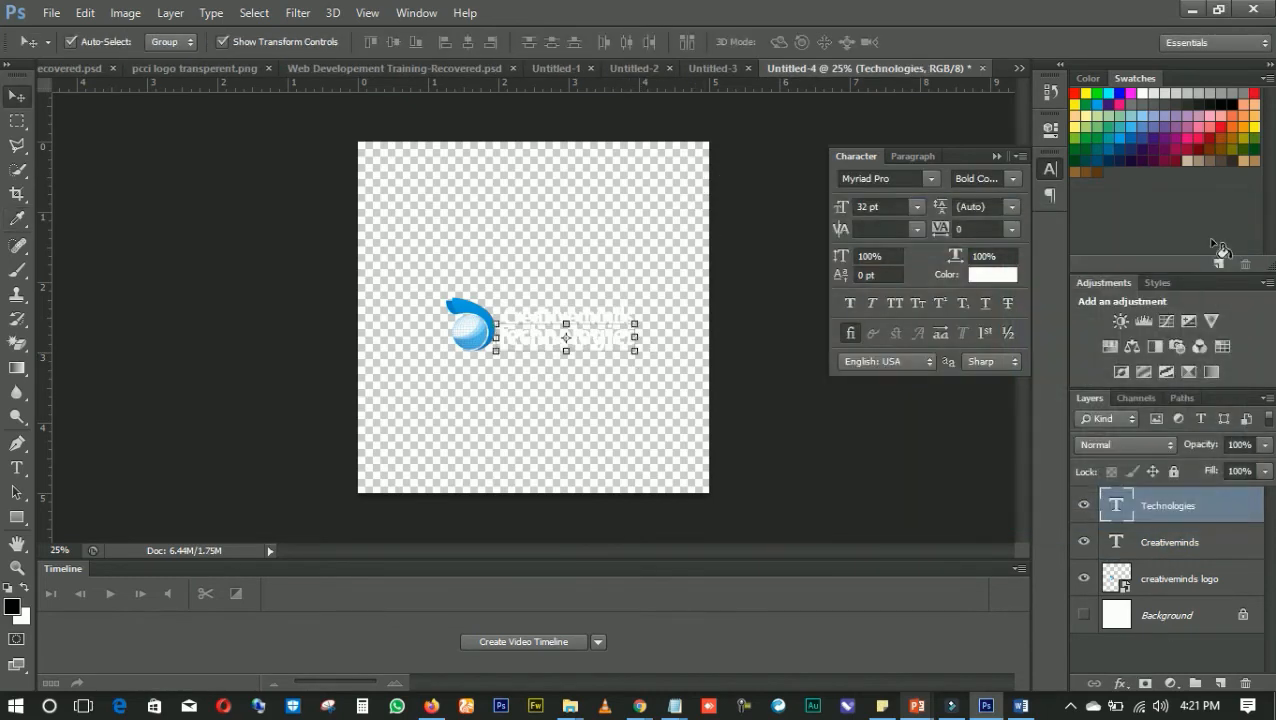
{"action": "left_click", "coordinate": [757, 445]}
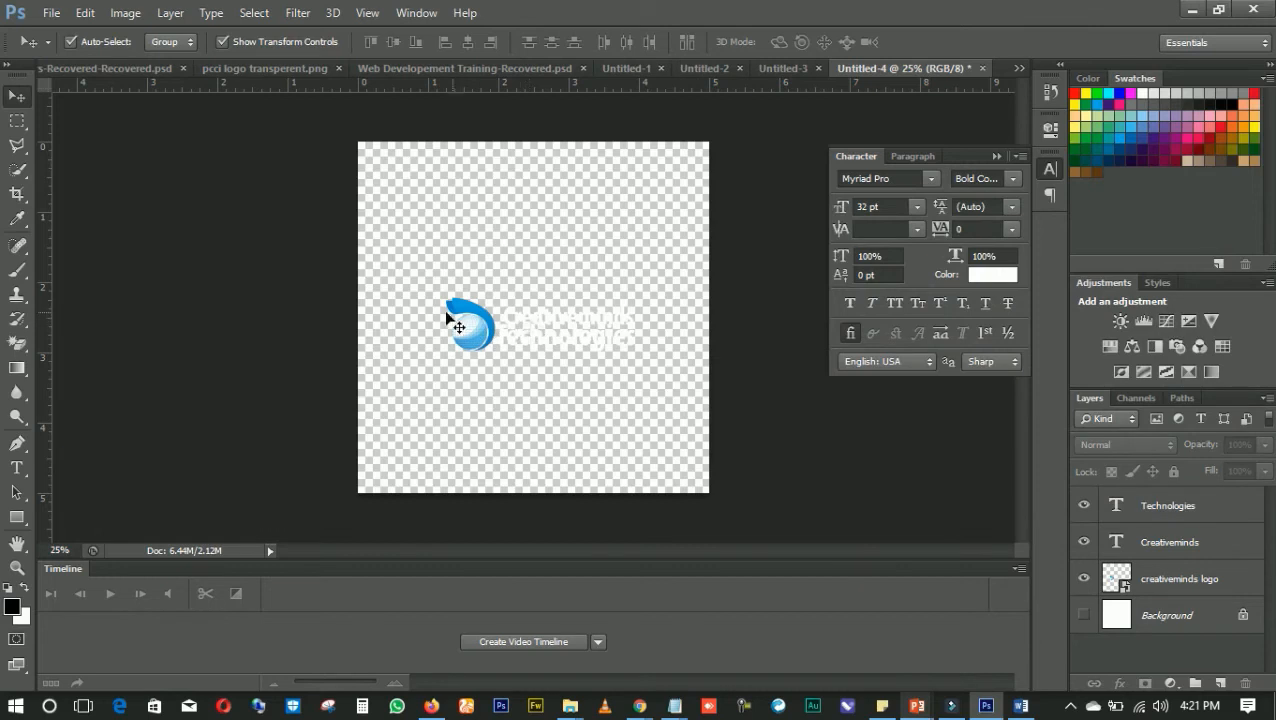
Select the globe logo and both text layers together and group them
{"action": "left_click_drag", "start_coordinate": [338, 289], "coordinate": [681, 359]}
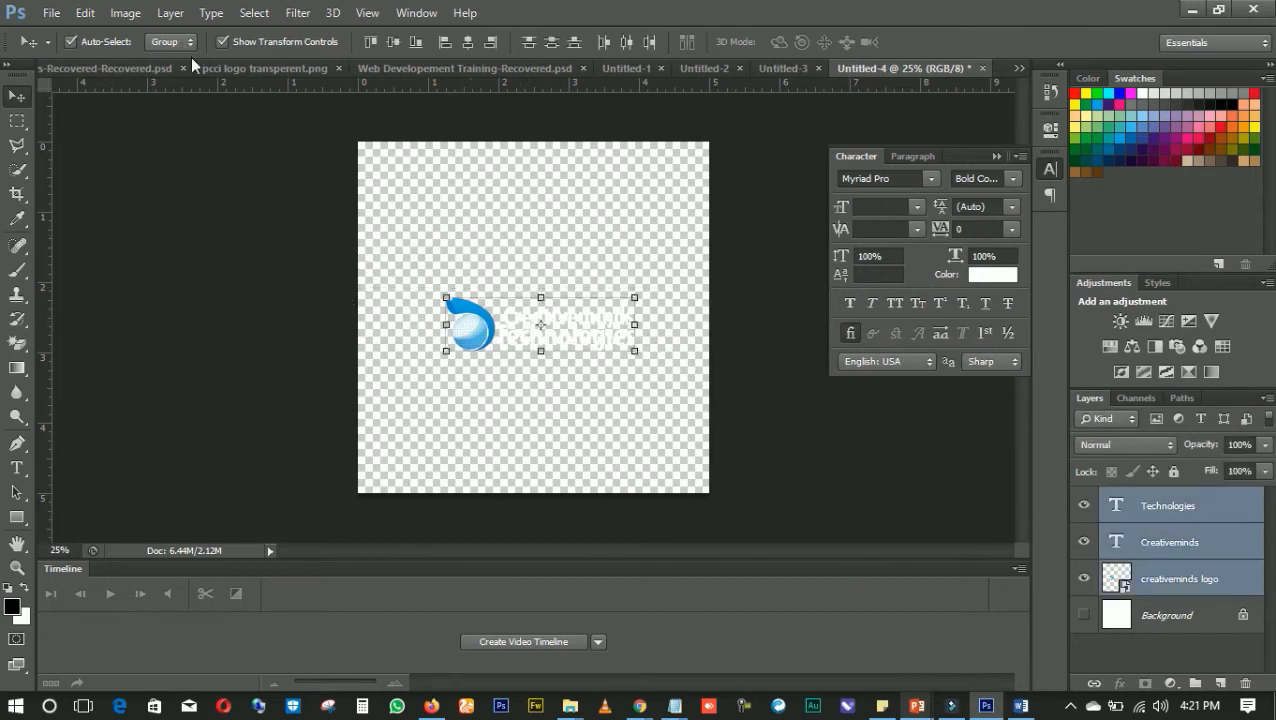
{"action": "left_click", "coordinate": [170, 13]}
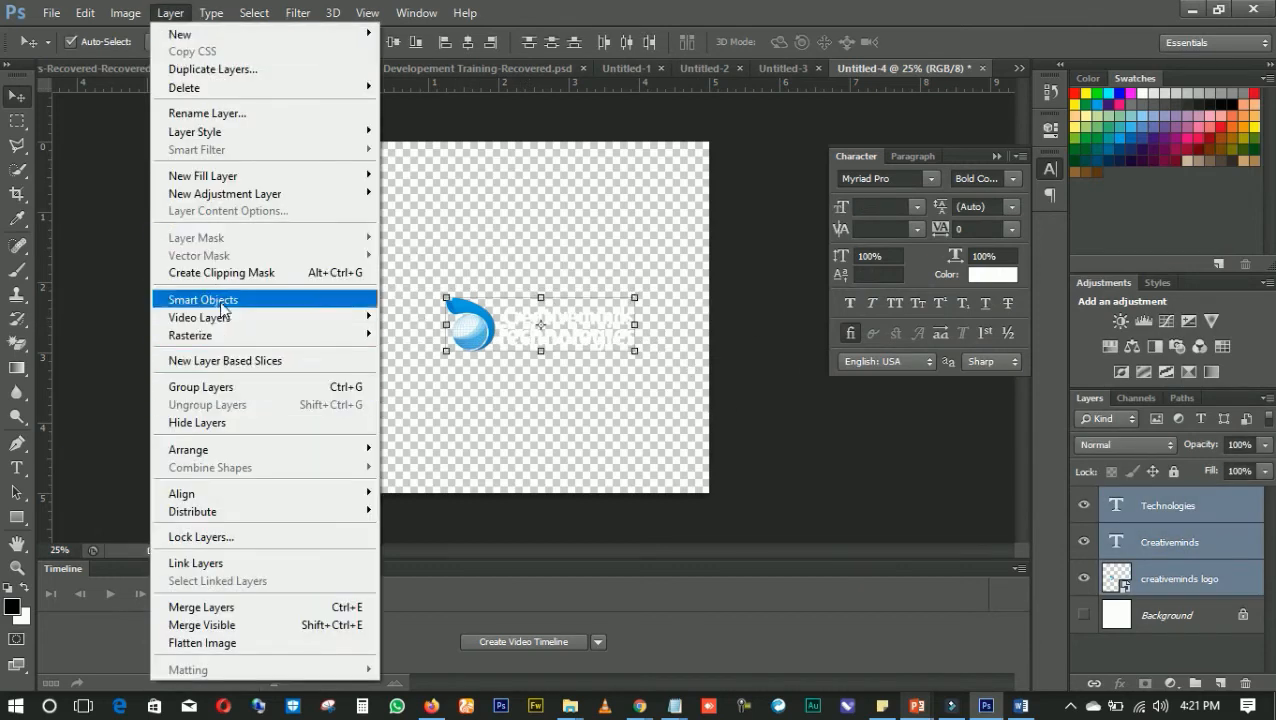
{"action": "left_click", "coordinate": [101, 276]}
{"action": "left_click", "coordinate": [170, 13]}
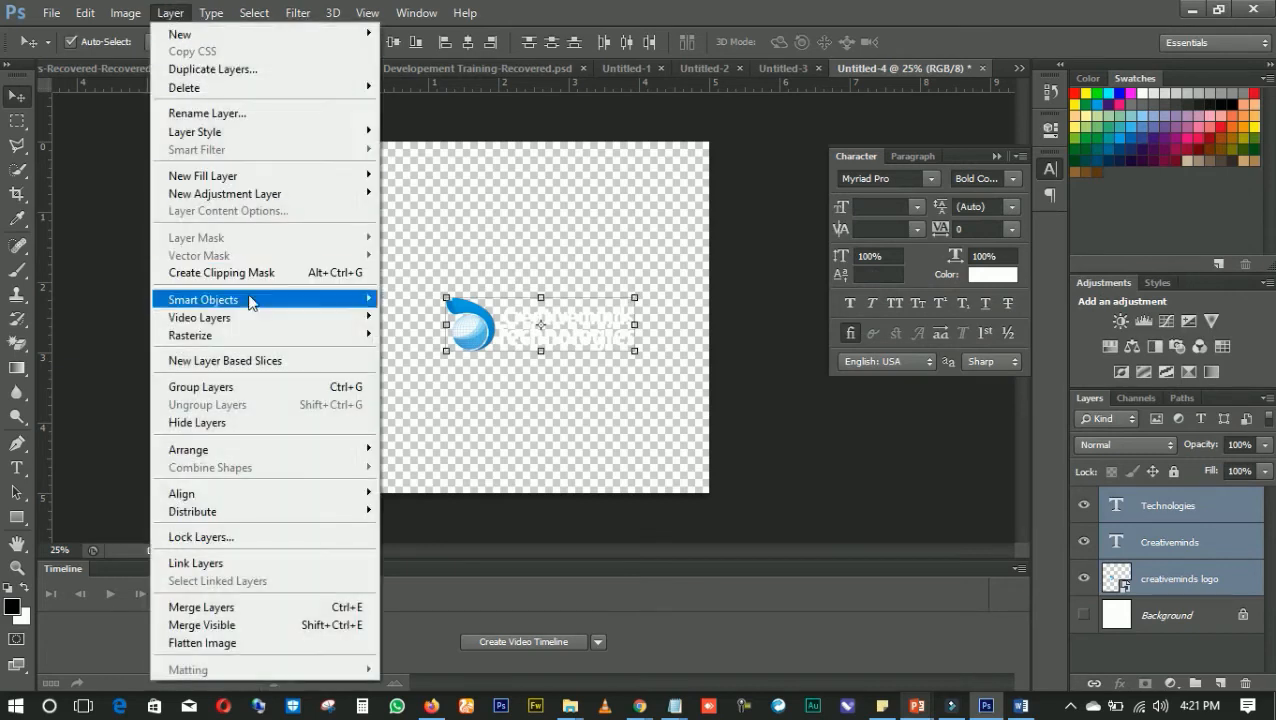
{"action": "left_click", "coordinate": [250, 390]}
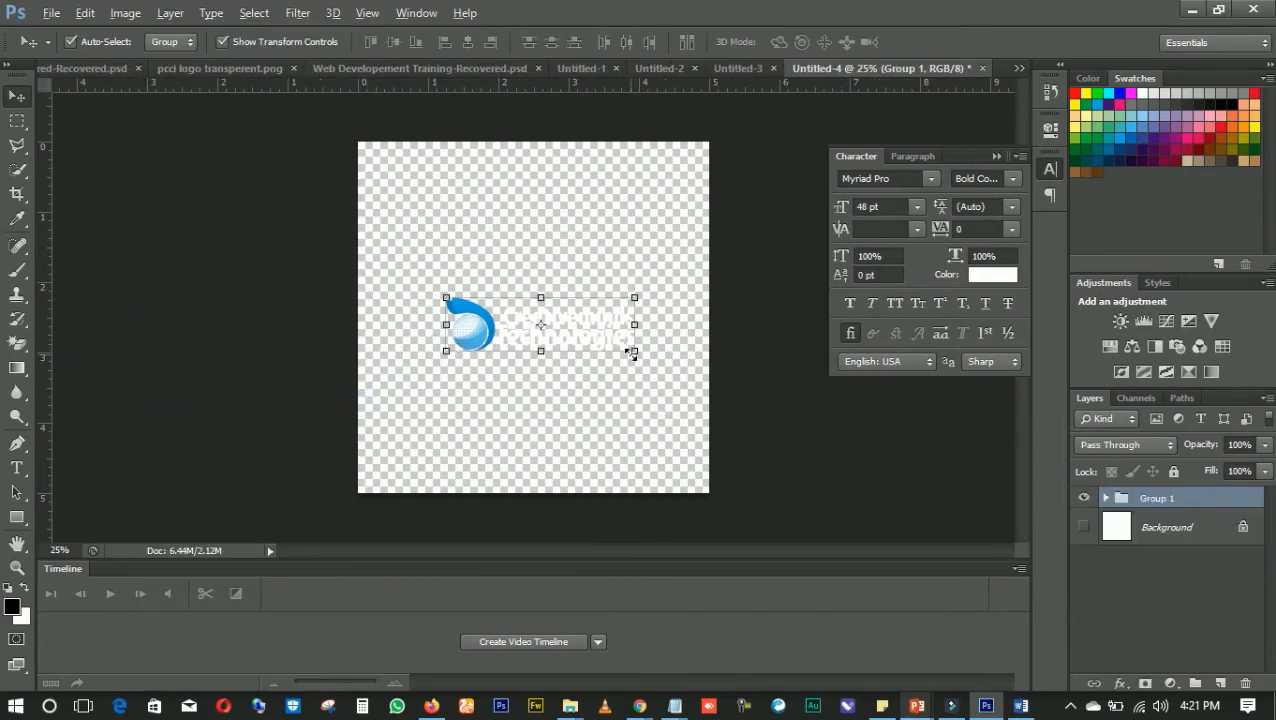
Enlarge the logo group to span most of the canvas width and position it slightly above the canvas centre
{"action": "mouse_move", "coordinate": [631, 353]}
{"action": "left_mouse_down"}
{"action": "mouse_move", "coordinate": [675, 370]}
{"action": "mouse_move", "coordinate": [615, 337]}
{"action": "left_mouse_up"}
{"action": "key", "text": "Return"}
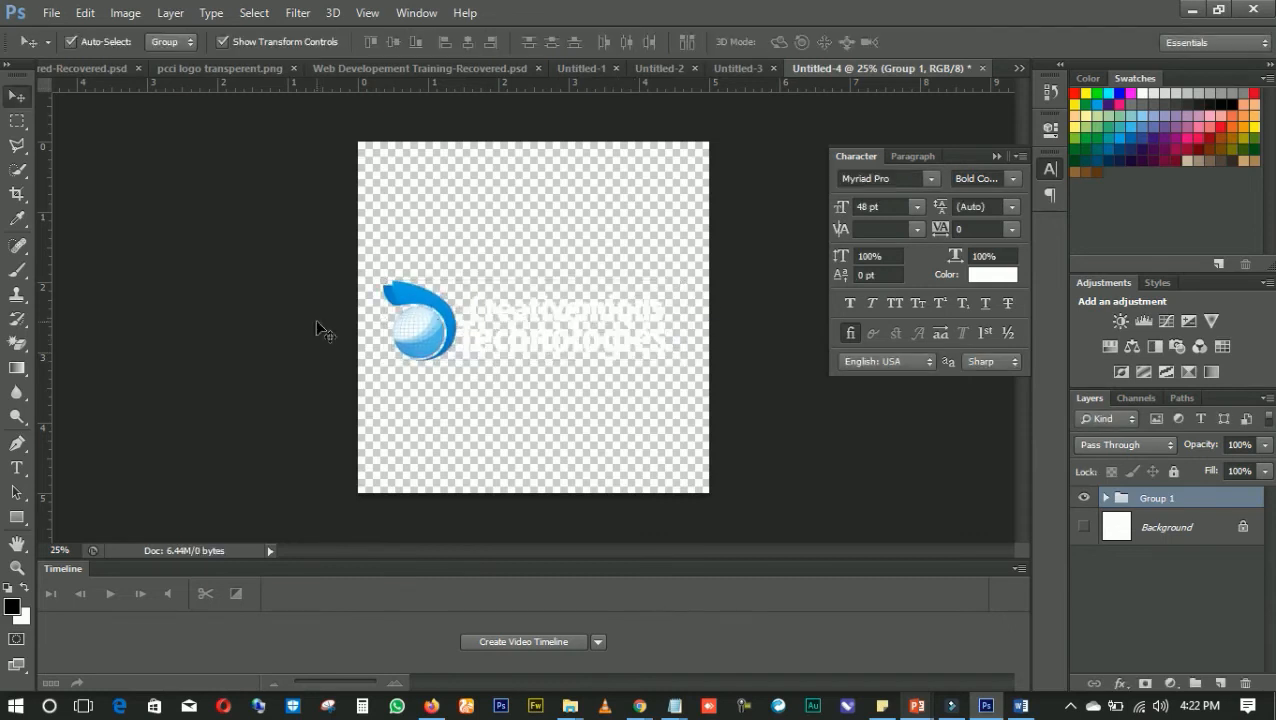
{"action": "left_click", "coordinate": [316, 321]}
{"action": "left_click_drag", "start_coordinate": [526, 329], "coordinate": [525, 323]}
{"action": "key", "text": "ctrl+t"}
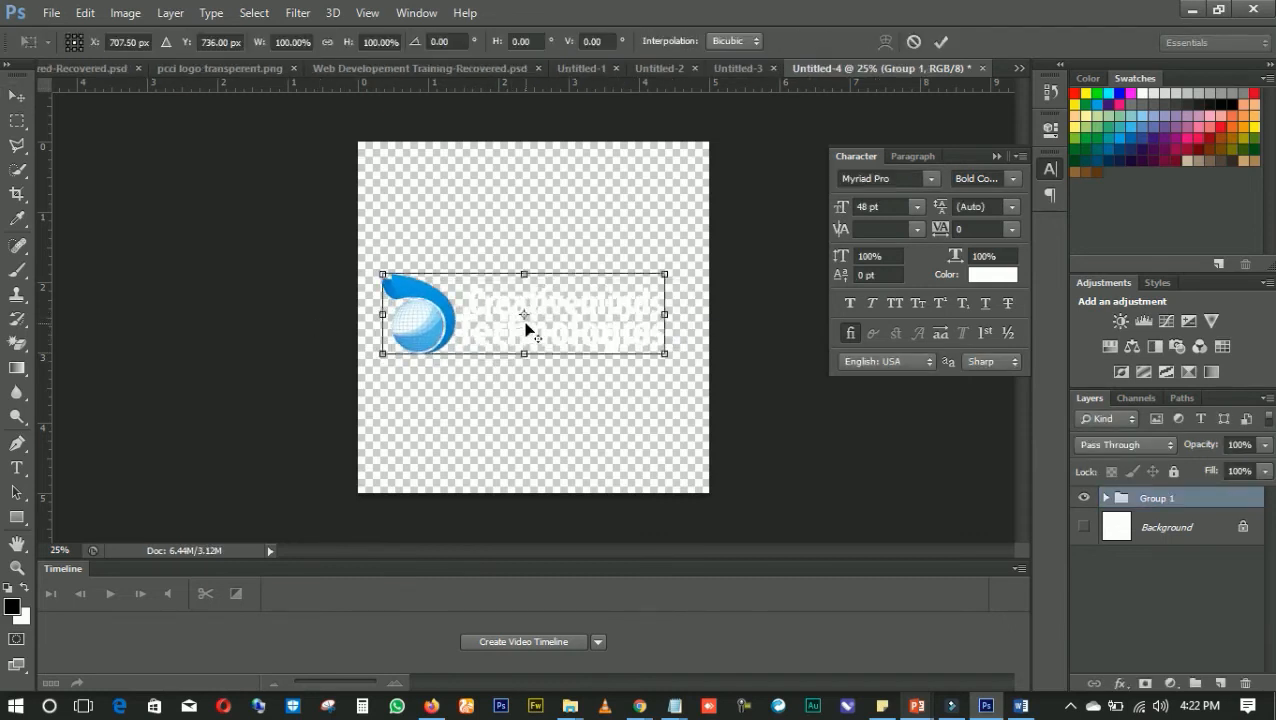
{"action": "key", "text": "Return"}
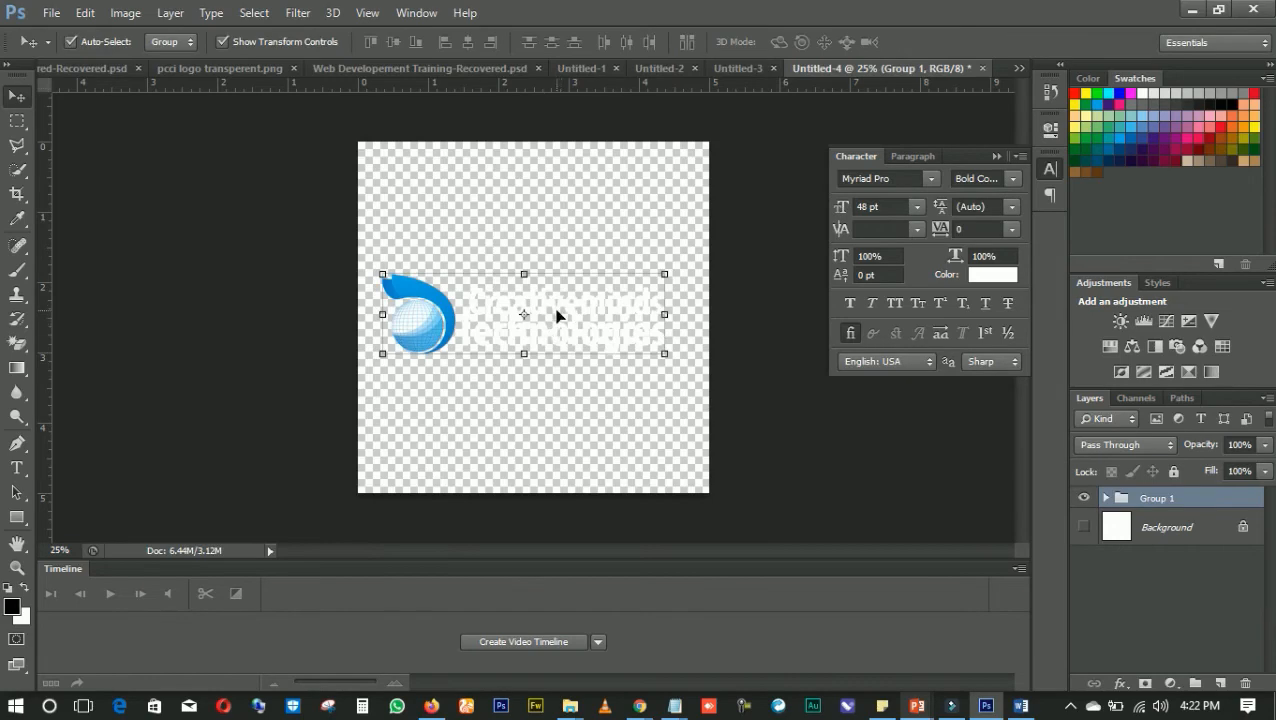
{"action": "left_click_drag", "start_coordinate": [557, 316], "coordinate": [574, 312]}
{"action": "left_click", "coordinate": [365, 405]}
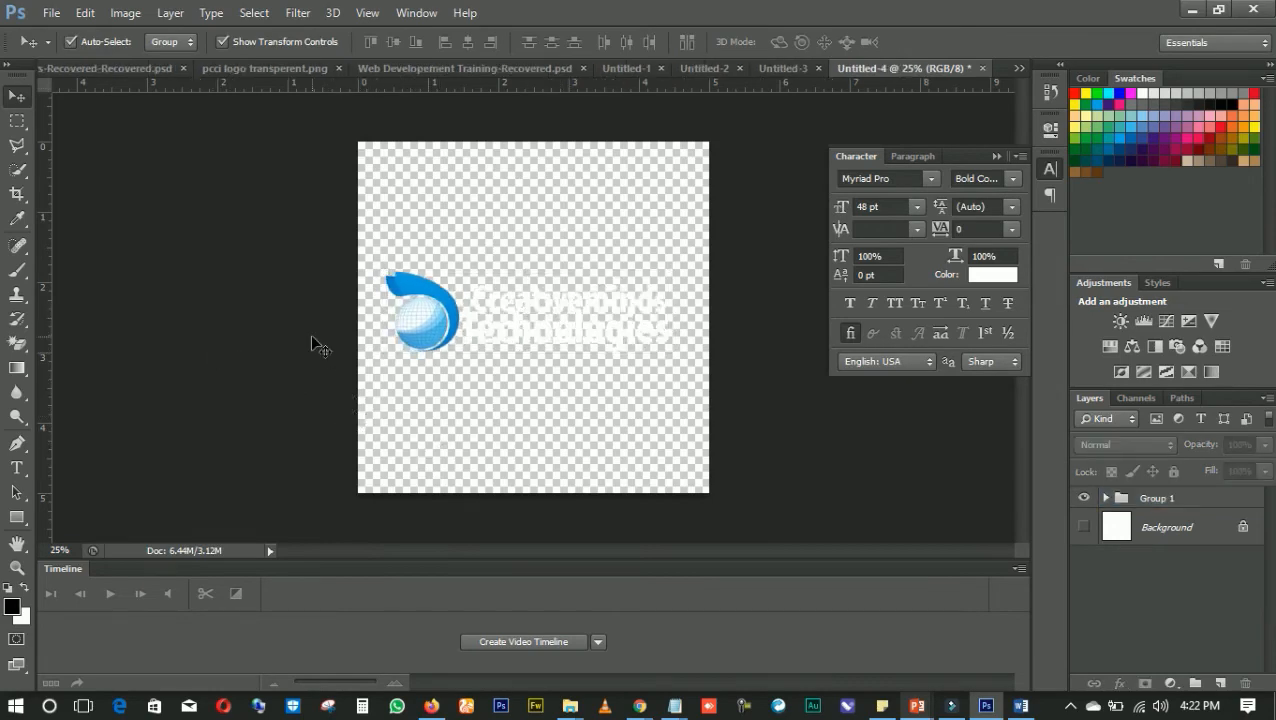
Save the design as logo.png in the web developement materials folder, using PNG format with Smallest / Slow compression and no interlacing
{"action": "key", "text": "ctrl+s"}
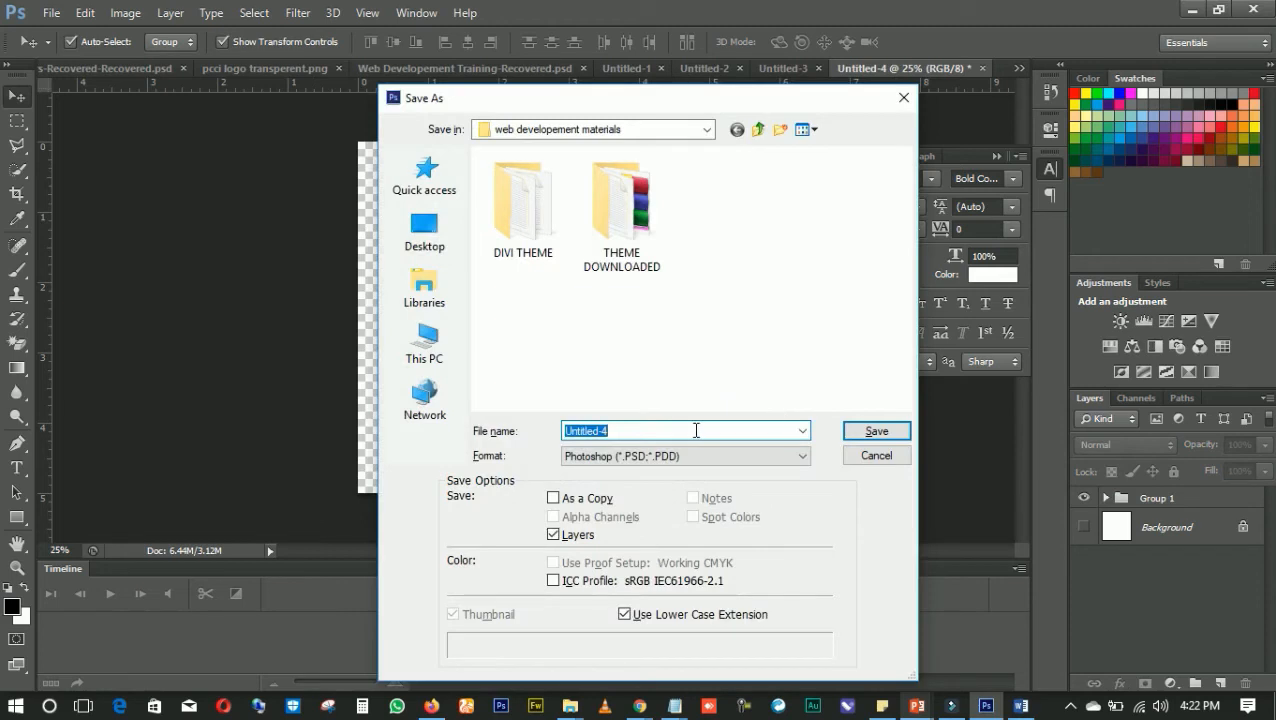
{"action": "key", "text": "BackSpace"}
{"action": "left_click", "coordinate": [646, 455]}
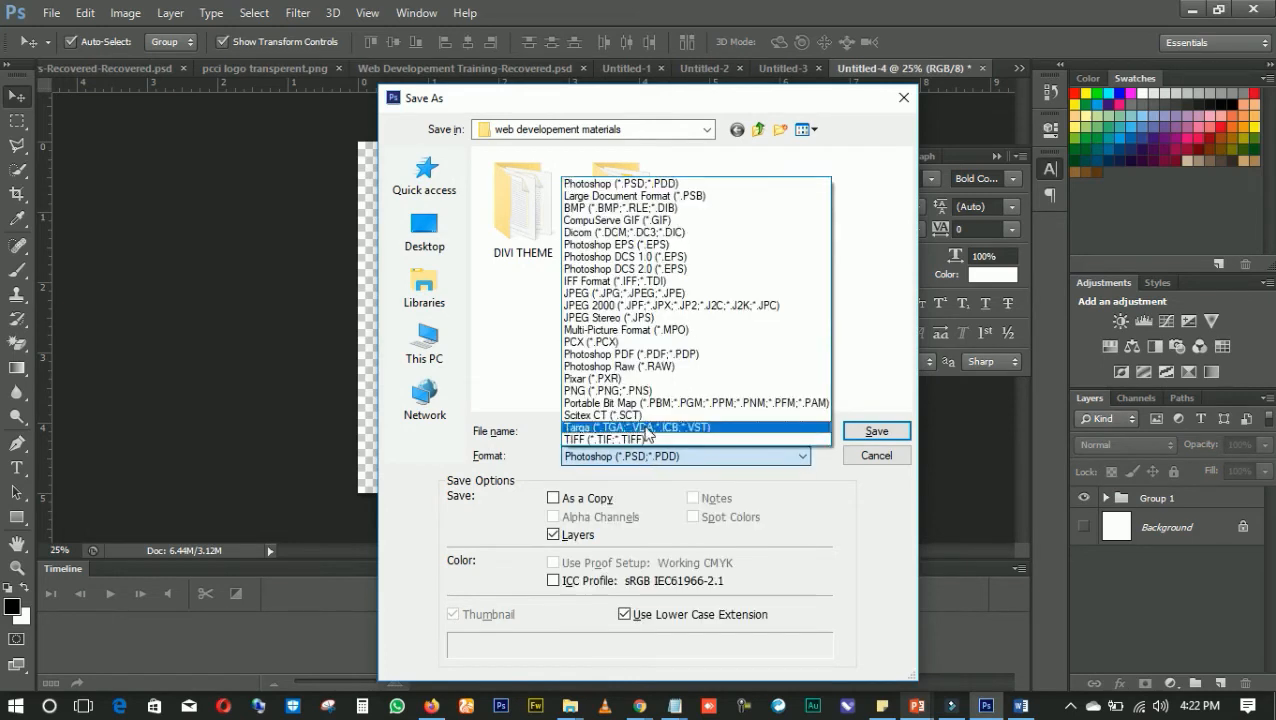
{"action": "left_click", "coordinate": [640, 293]}
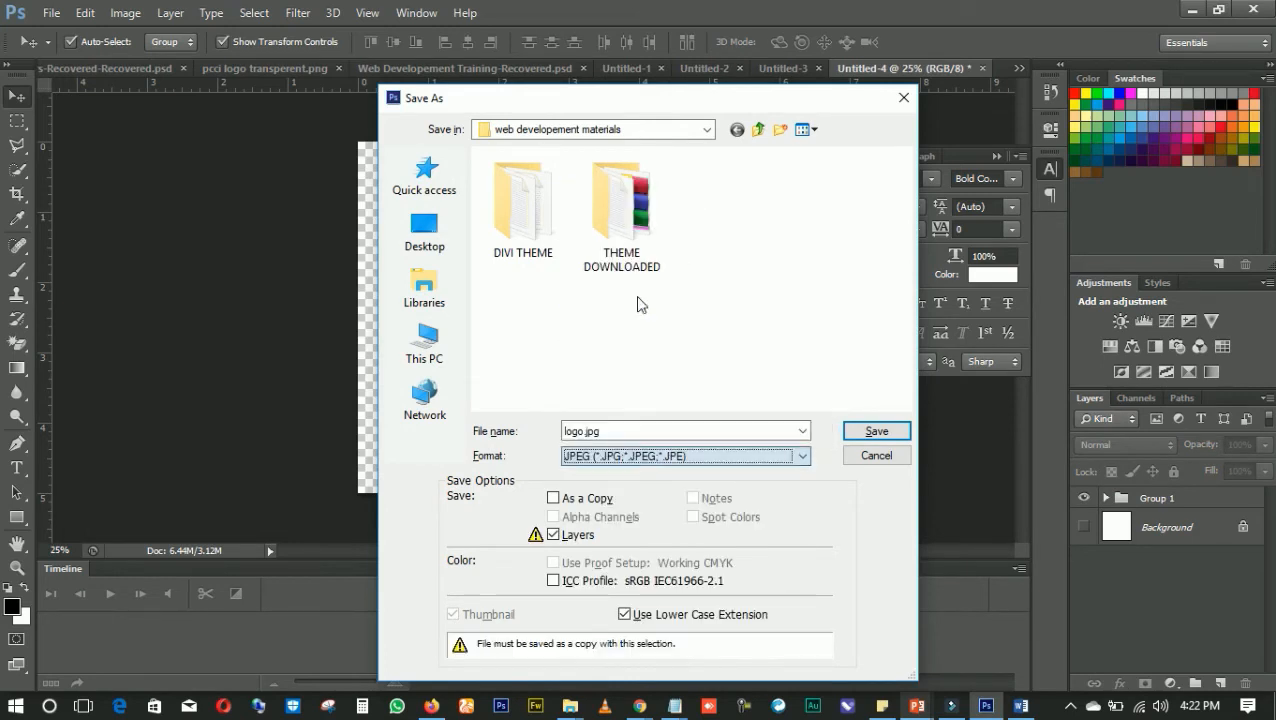
{"action": "left_click", "coordinate": [632, 456]}
{"action": "left_click", "coordinate": [712, 392]}
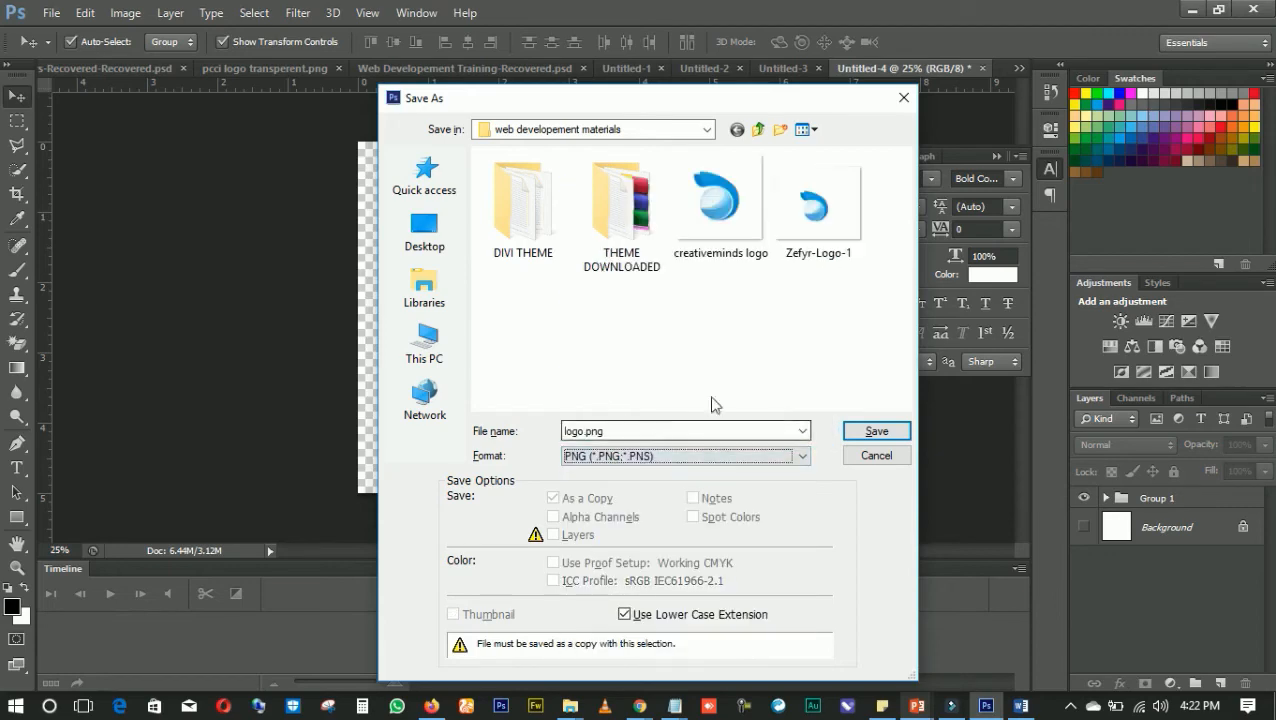
{"action": "left_click", "coordinate": [864, 430]}
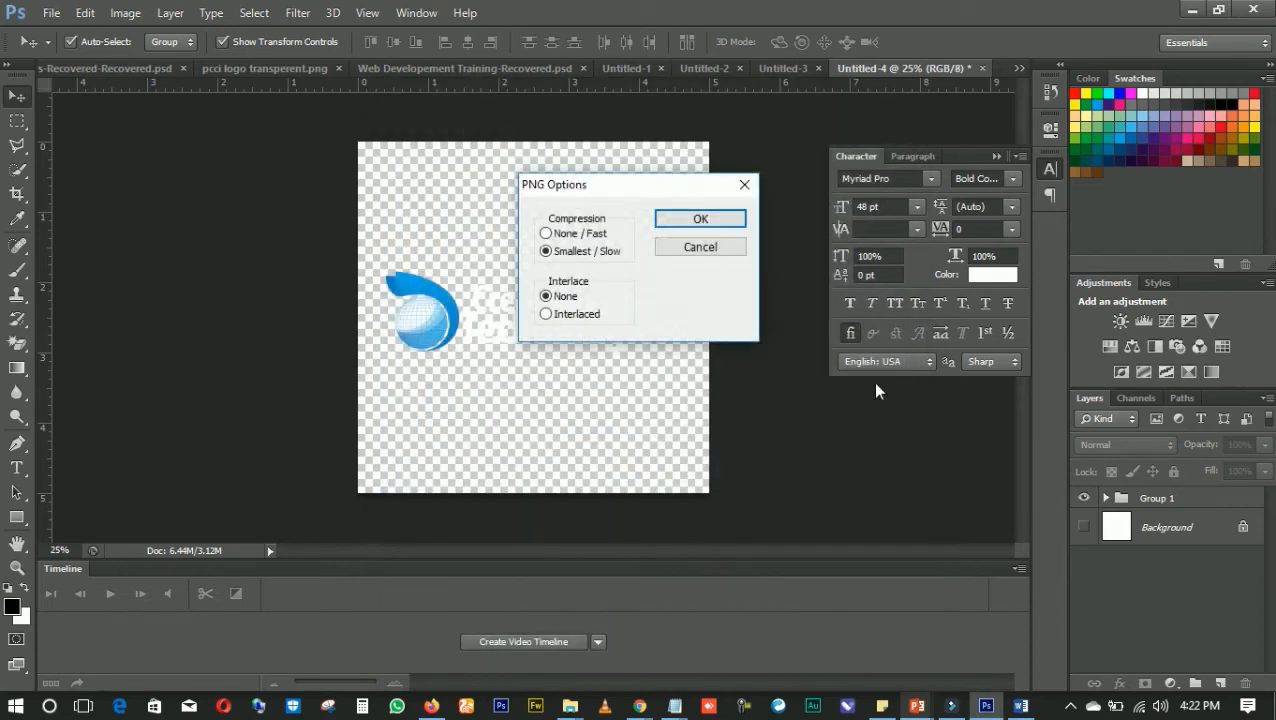
{"action": "left_click", "coordinate": [712, 220]}
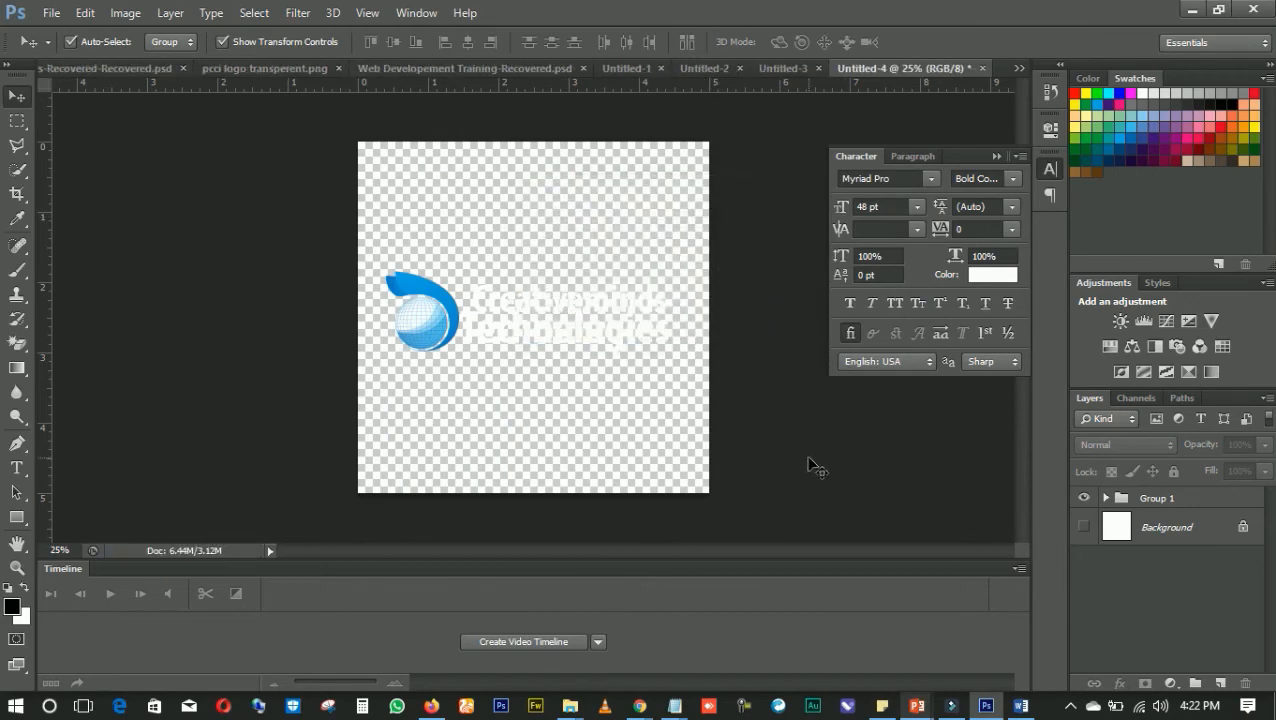
Switch to the theme customizer in Chrome and reduce the primary menu bar's logo max height to 46
{"action": "mouse_move", "coordinate": [639, 706]}
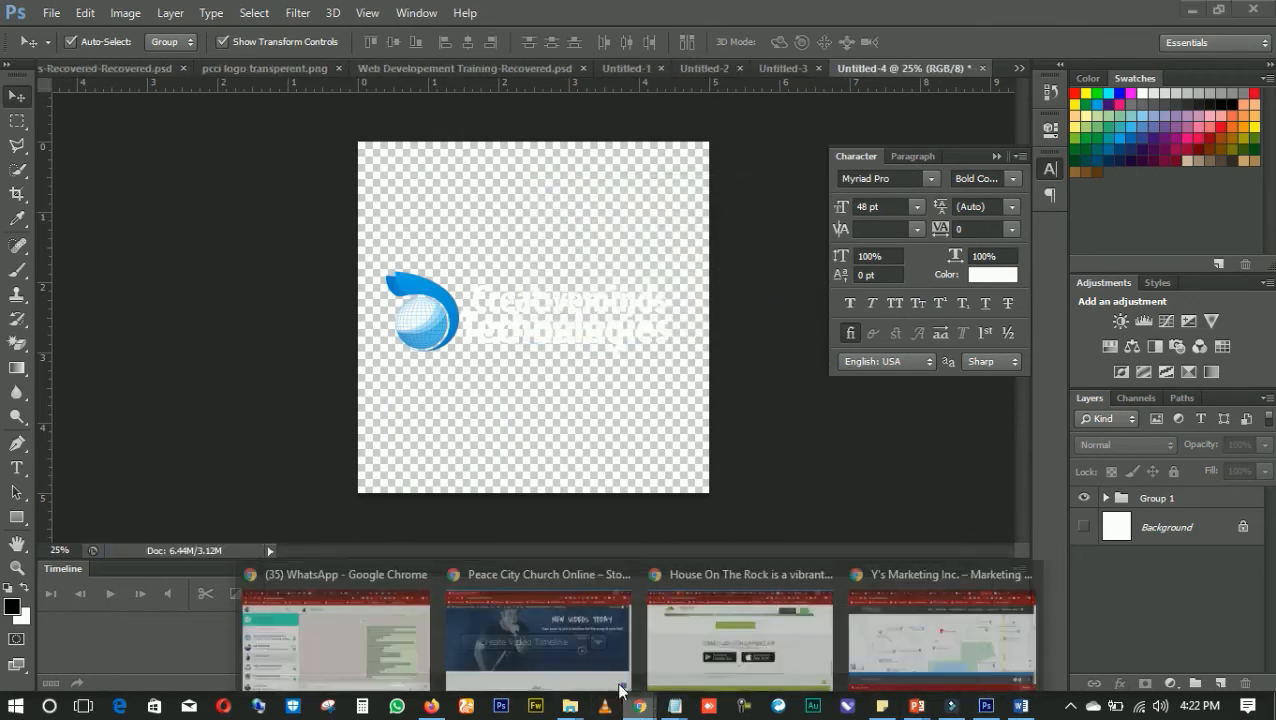
{"action": "left_click", "coordinate": [942, 628]}
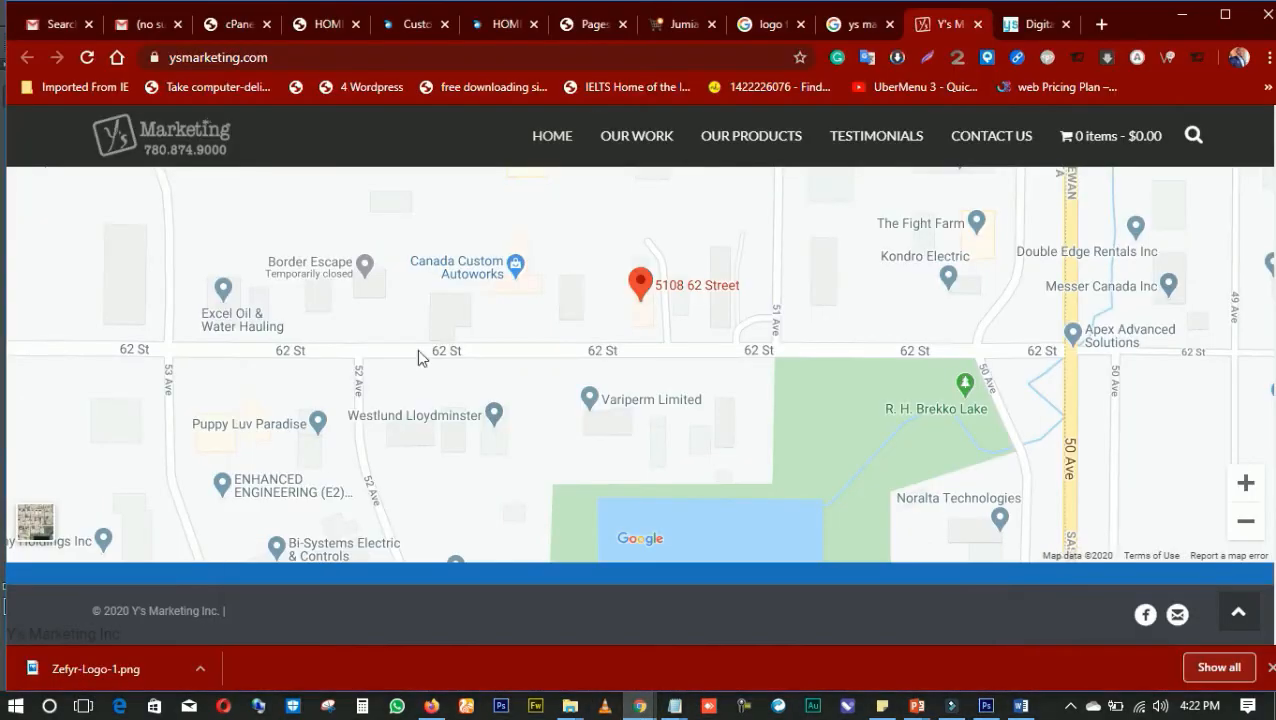
{"action": "left_click", "coordinate": [500, 30]}
{"action": "left_click", "coordinate": [405, 28]}
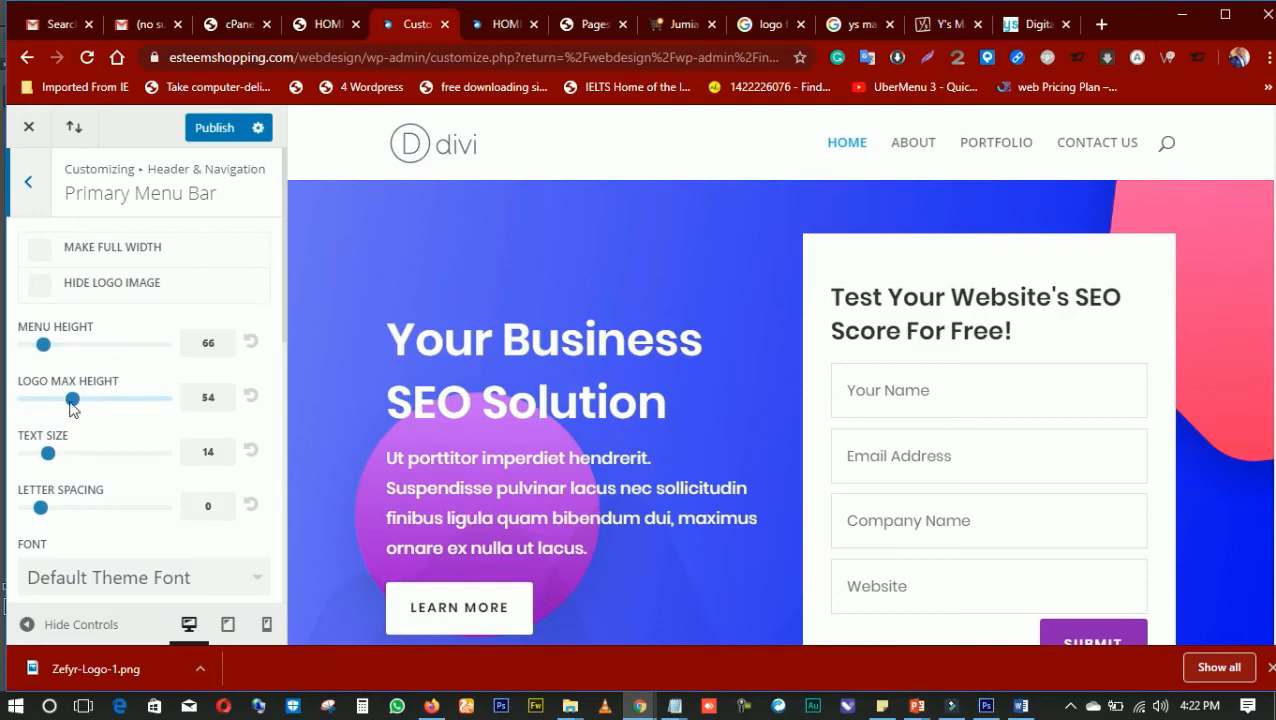
{"action": "left_click_drag", "start_coordinate": [72, 402], "coordinate": [56, 402]}
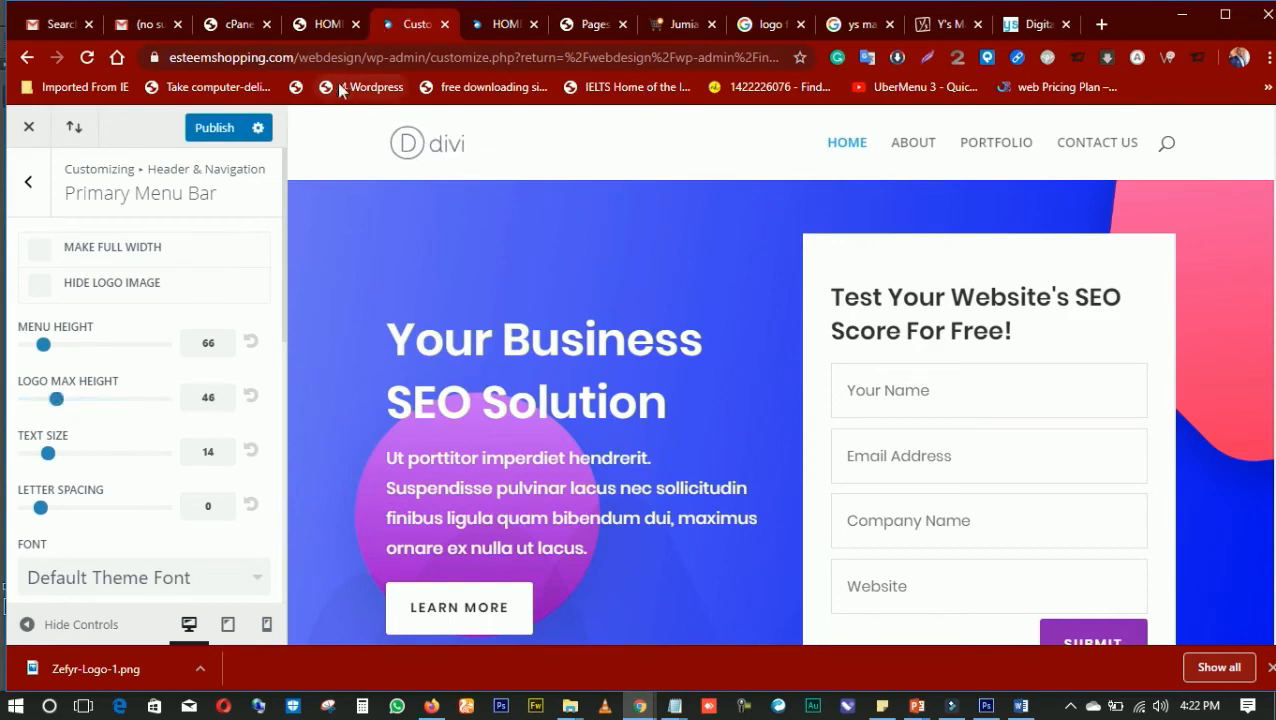
Go from the site's home page to the WordPress dashboard and open the Divi Theme Options
{"action": "left_click", "coordinate": [510, 23]}
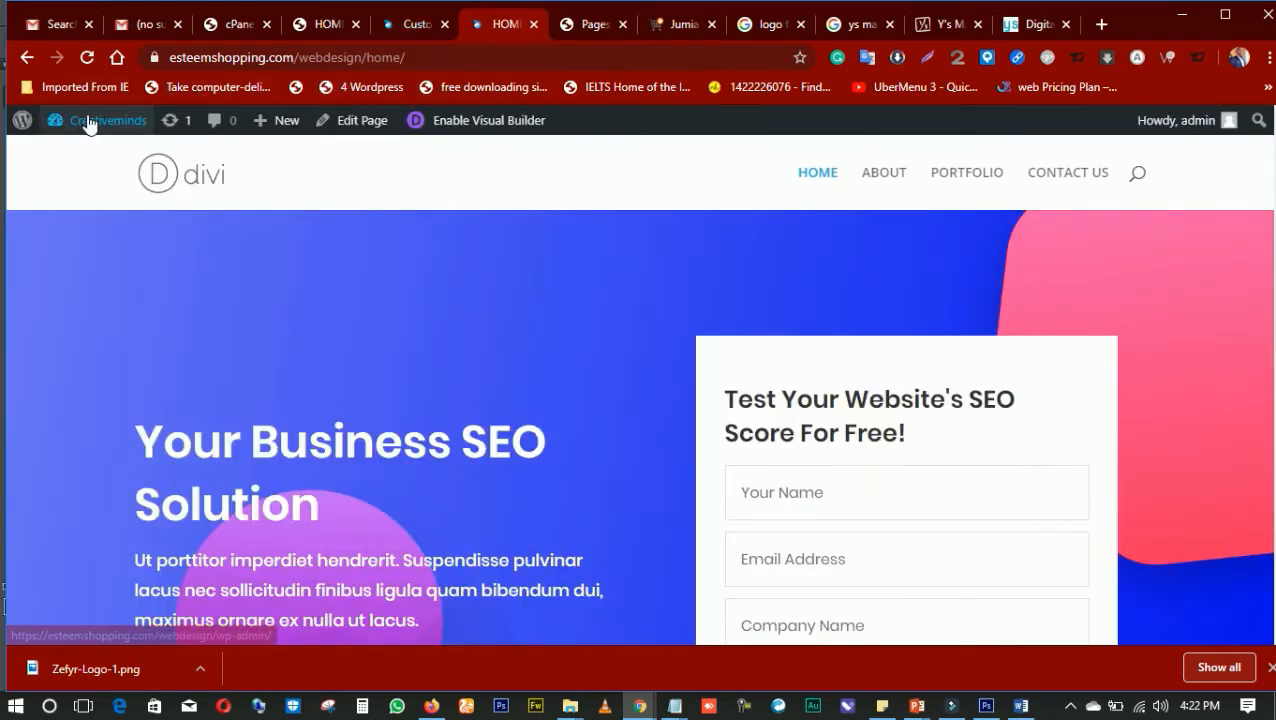
{"action": "mouse_move", "coordinate": [100, 120]}
{"action": "left_click", "coordinate": [93, 155]}
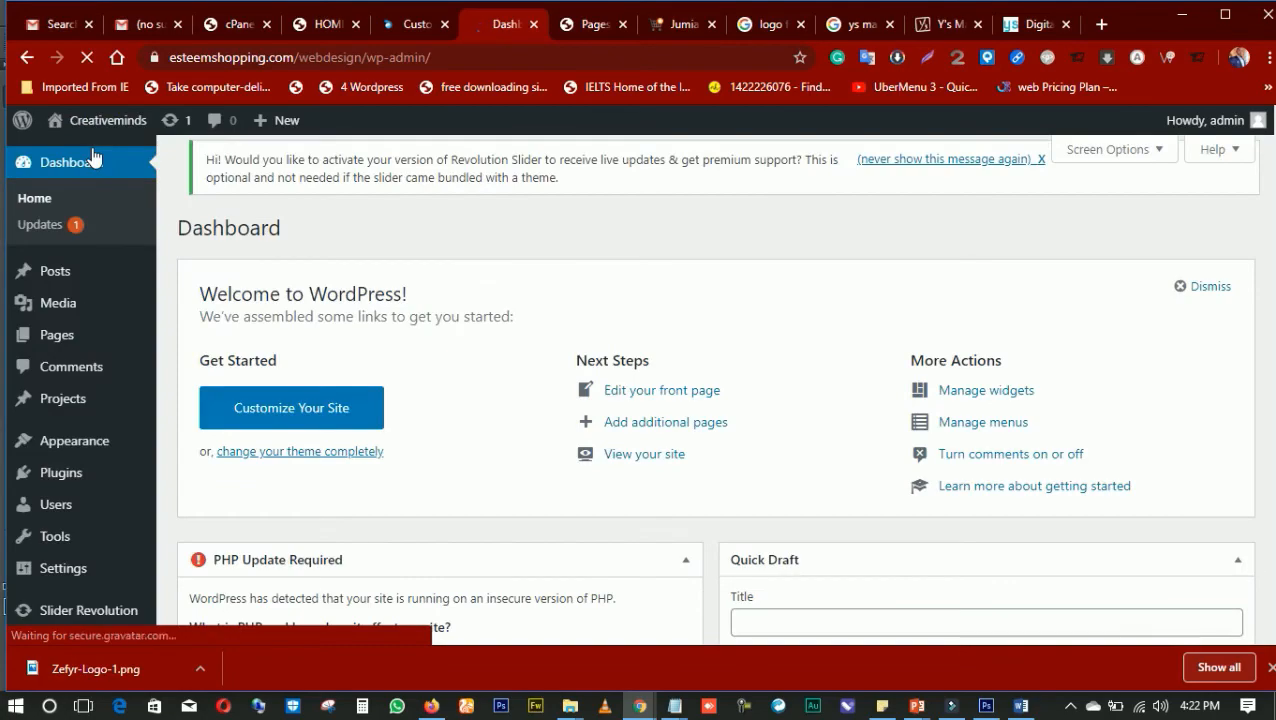
{"action": "scroll", "coordinate": [148, 453], "scroll_direction": "down", "scroll_amount": 6}
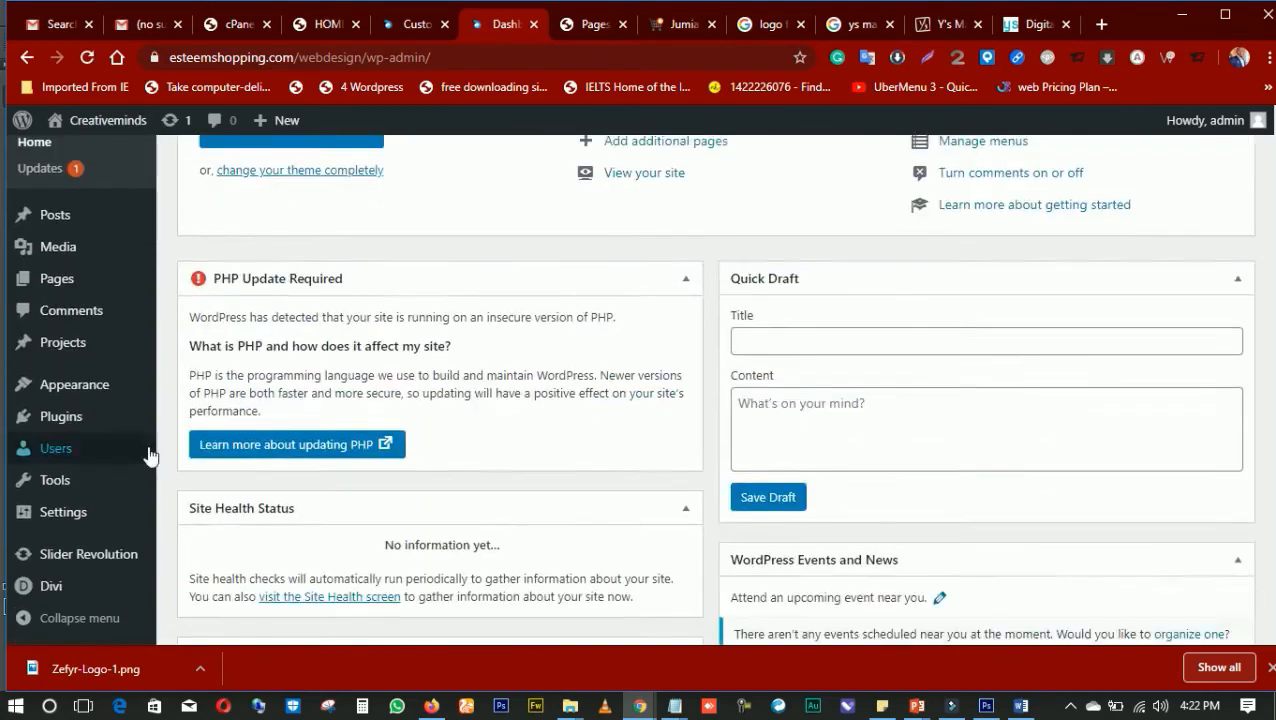
{"action": "scroll", "coordinate": [117, 490], "scroll_direction": "down", "scroll_amount": 2}
{"action": "scroll", "coordinate": [385, 234], "scroll_direction": "up", "scroll_amount": 8}
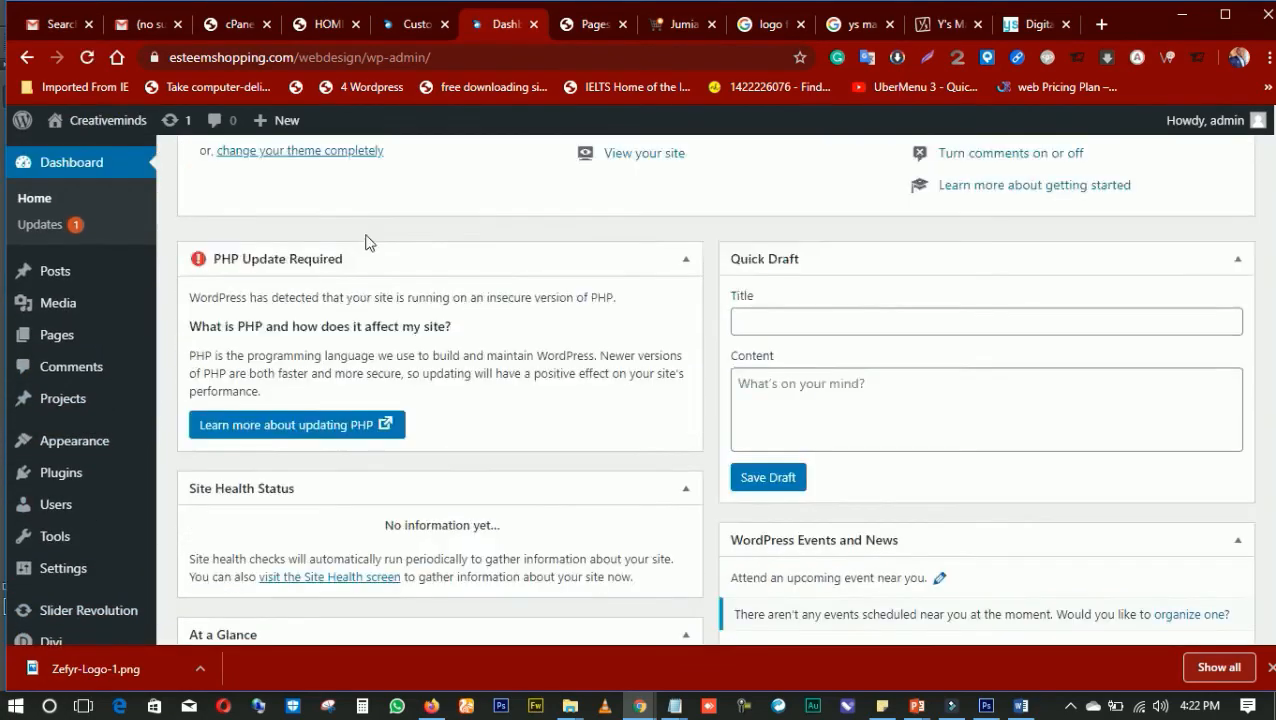
{"action": "scroll", "coordinate": [88, 330], "scroll_direction": "down", "scroll_amount": 3}
{"action": "mouse_move", "coordinate": [50, 595]}
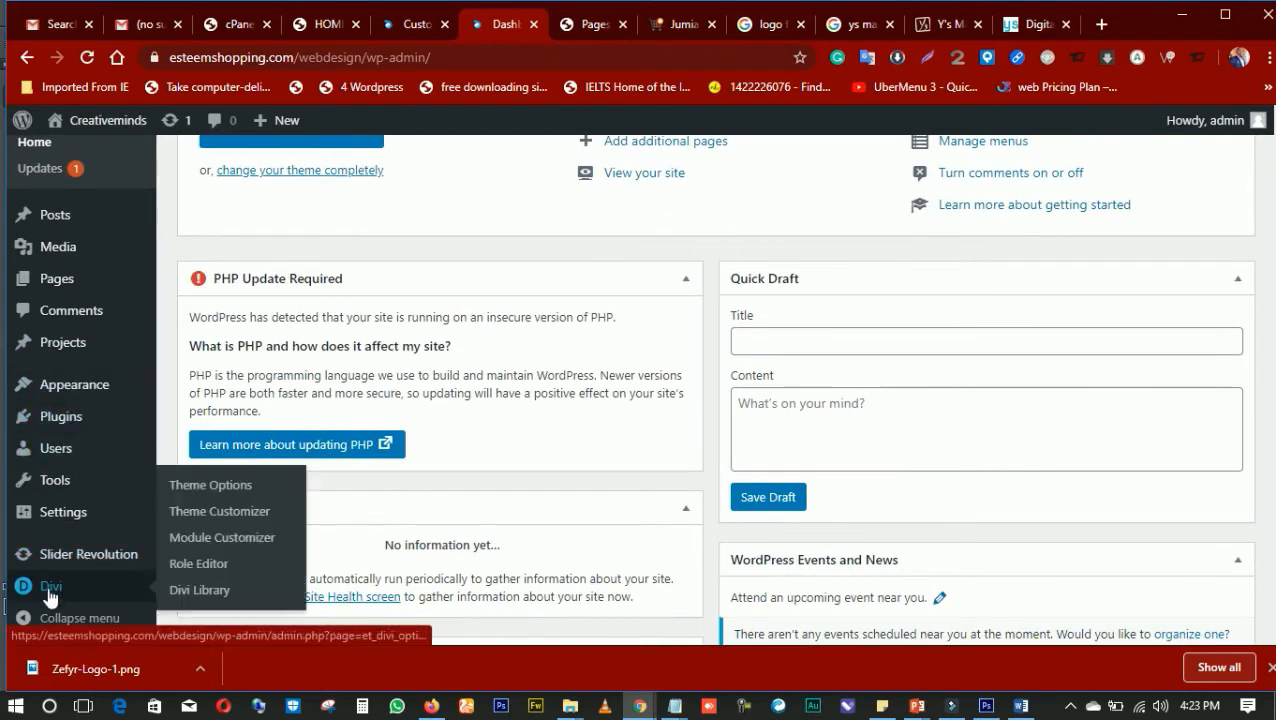
{"action": "left_click", "coordinate": [215, 488]}
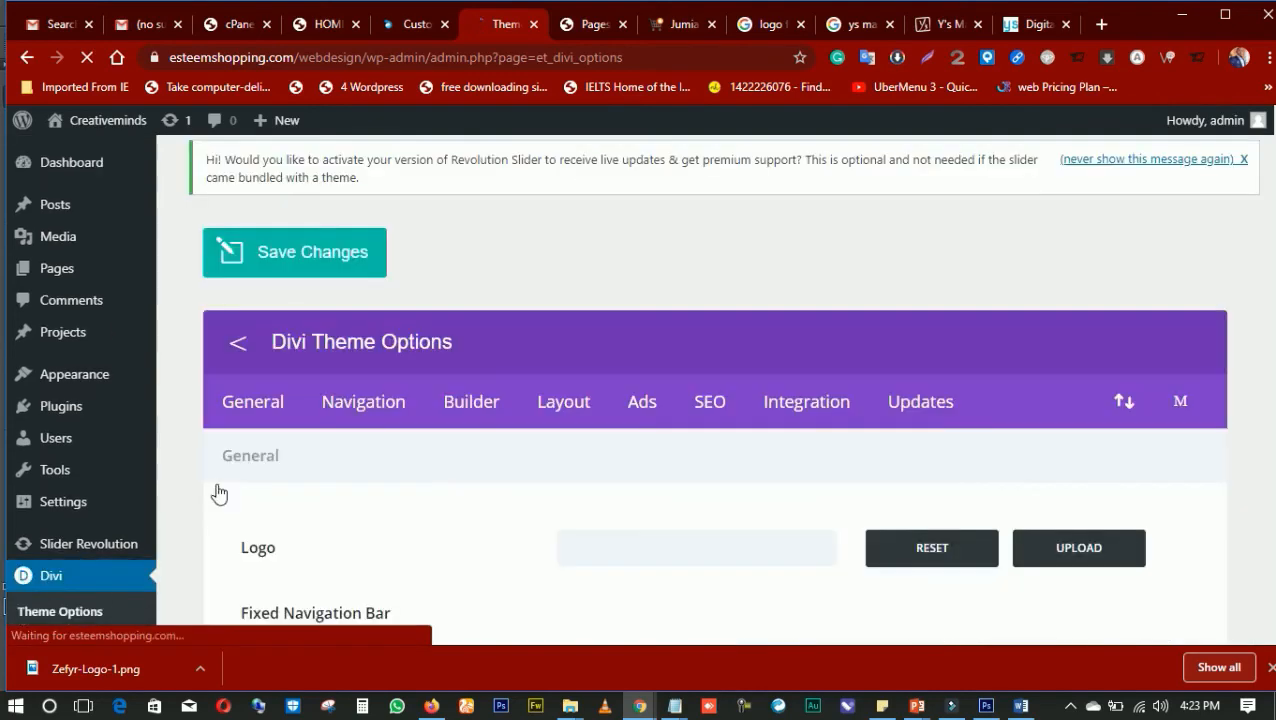
Upload logo.png from the computer in the general theme options and set it as the site logo
{"action": "scroll", "coordinate": [983, 452], "scroll_direction": "down", "scroll_amount": 3}
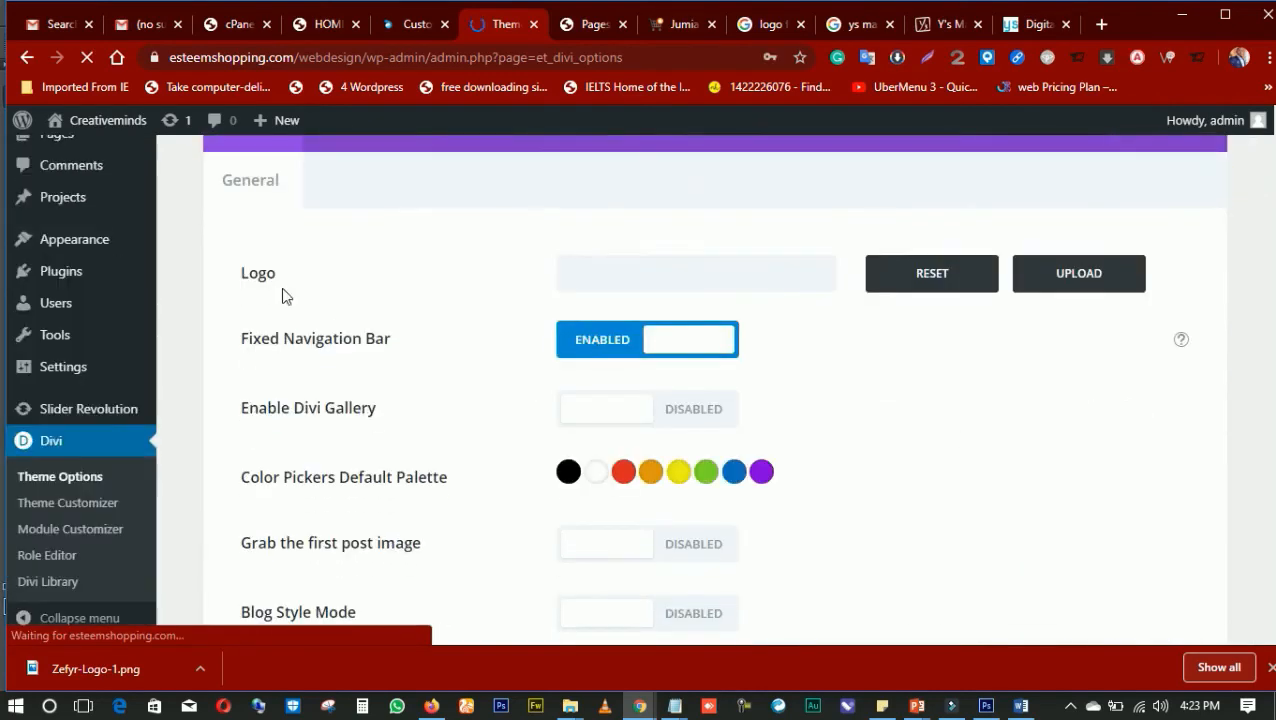
{"action": "left_click", "coordinate": [1086, 279]}
{"action": "left_click", "coordinate": [91, 198]}
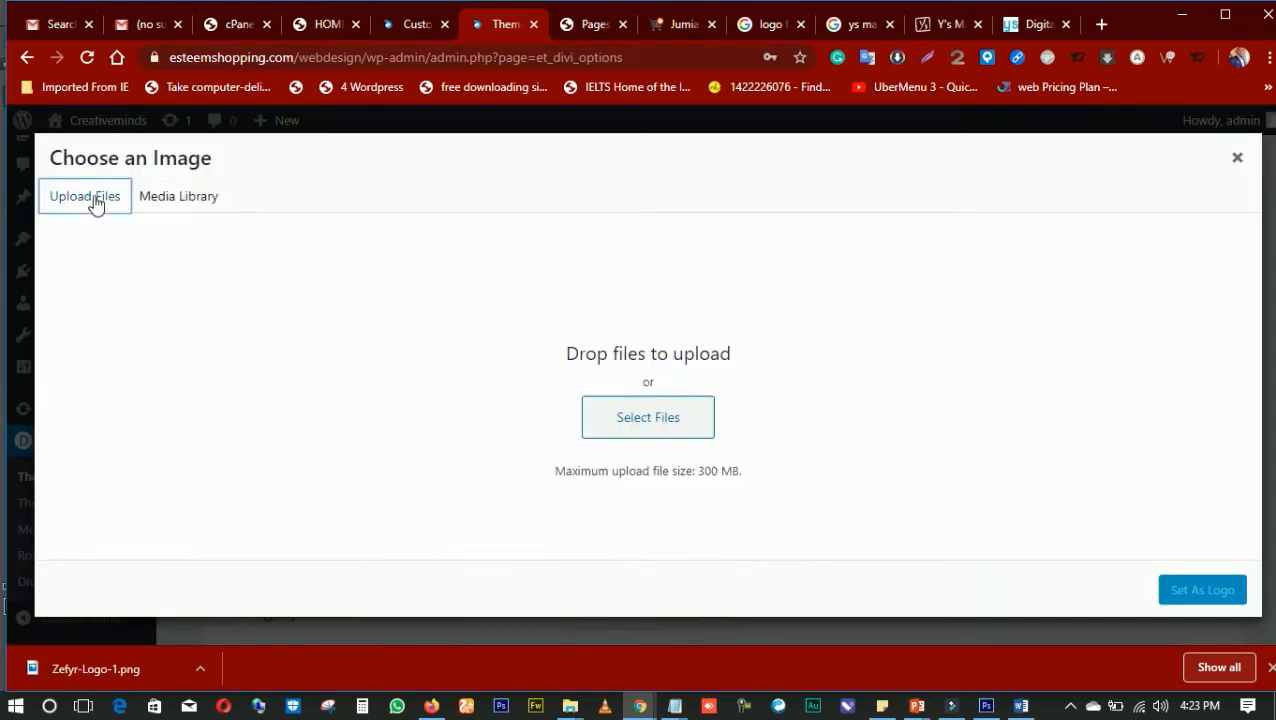
{"action": "left_click", "coordinate": [652, 432]}
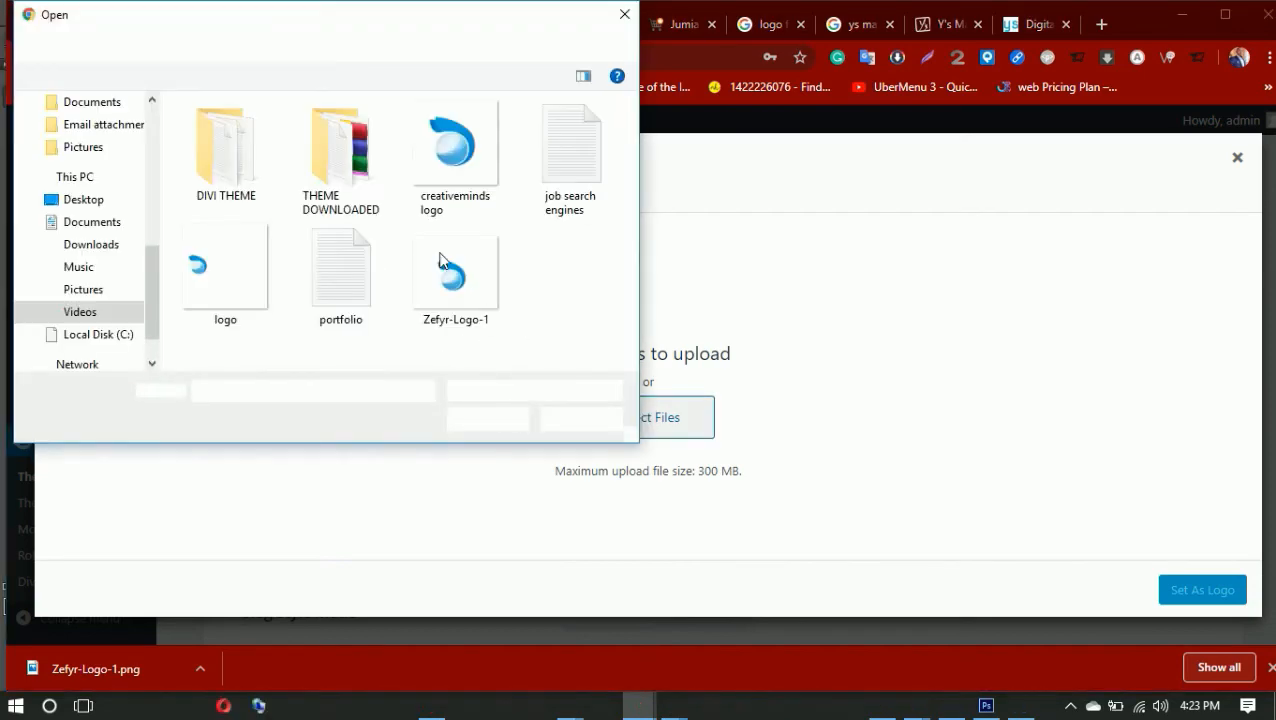
{"action": "double_click", "coordinate": [200, 275]}
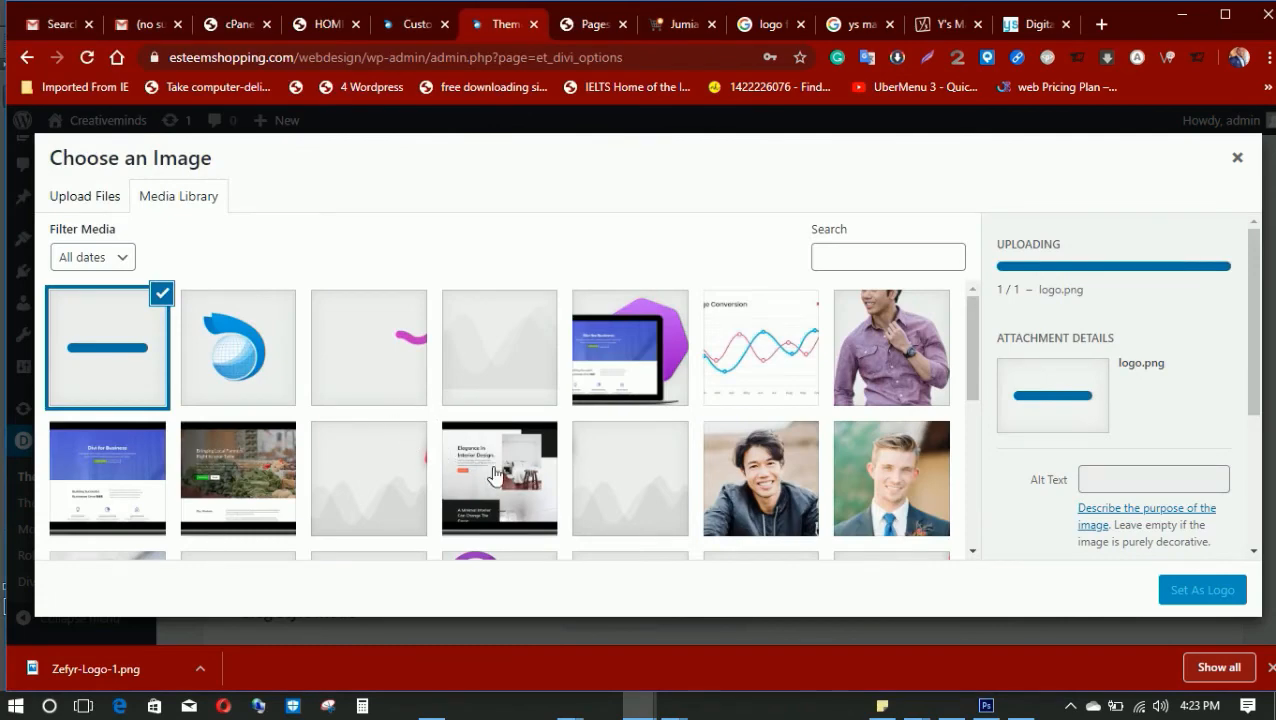
{"action": "left_click", "coordinate": [1194, 592]}
Save the changes to the Divi Theme Options
{"action": "scroll", "coordinate": [675, 498], "scroll_direction": "down", "scroll_amount": 15}
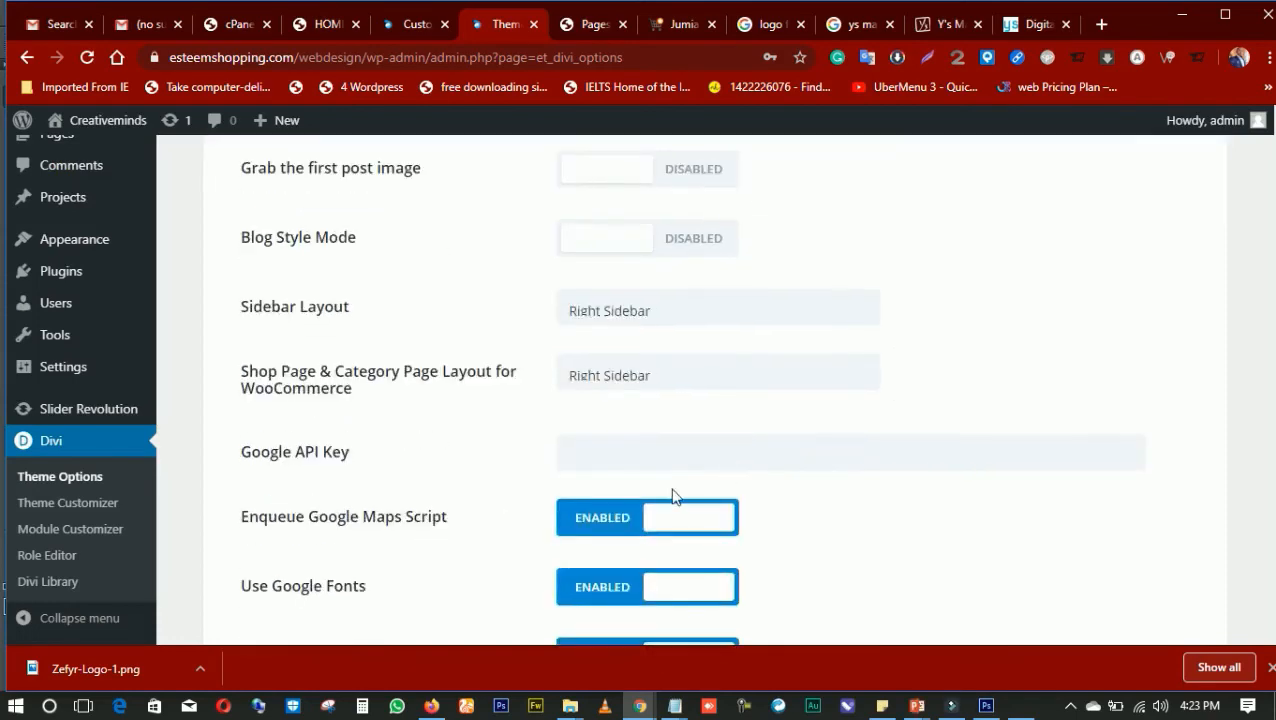
{"action": "scroll", "coordinate": [400, 525], "scroll_direction": "down", "scroll_amount": 10}
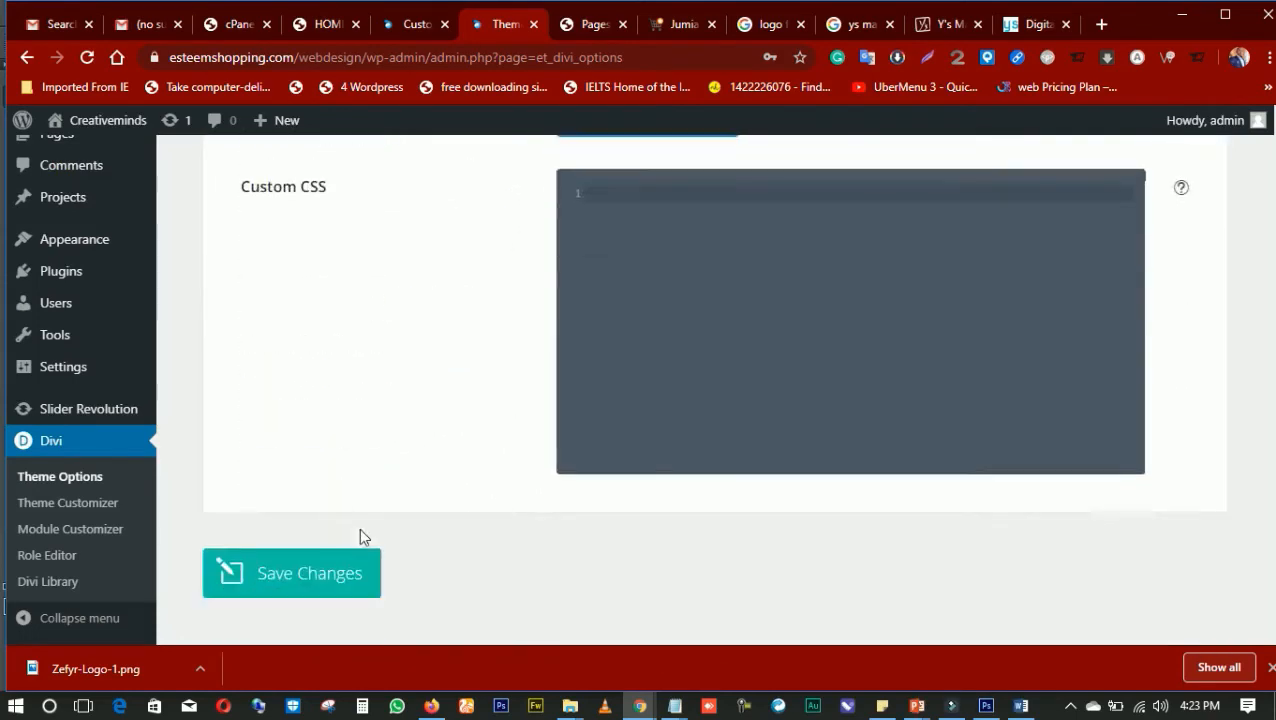
{"action": "left_click", "coordinate": [311, 497]}
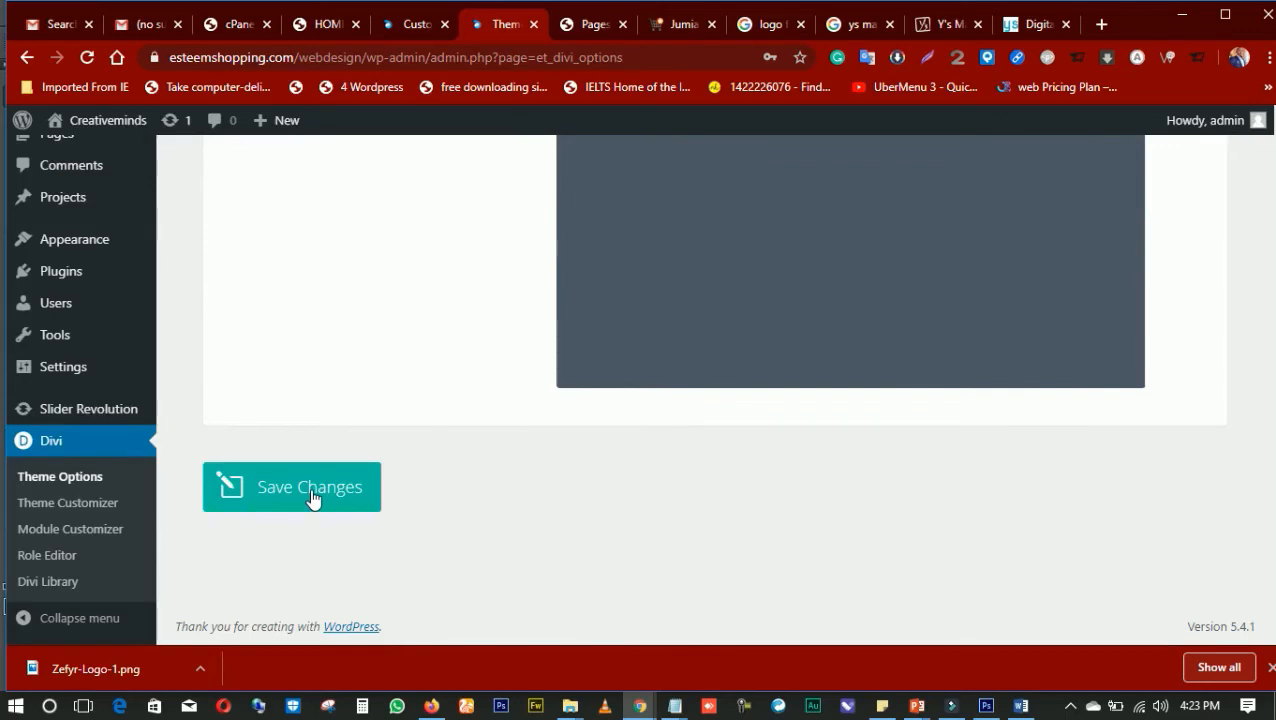
{"action": "scroll", "coordinate": [313, 447], "scroll_direction": "up", "scroll_amount": 15}
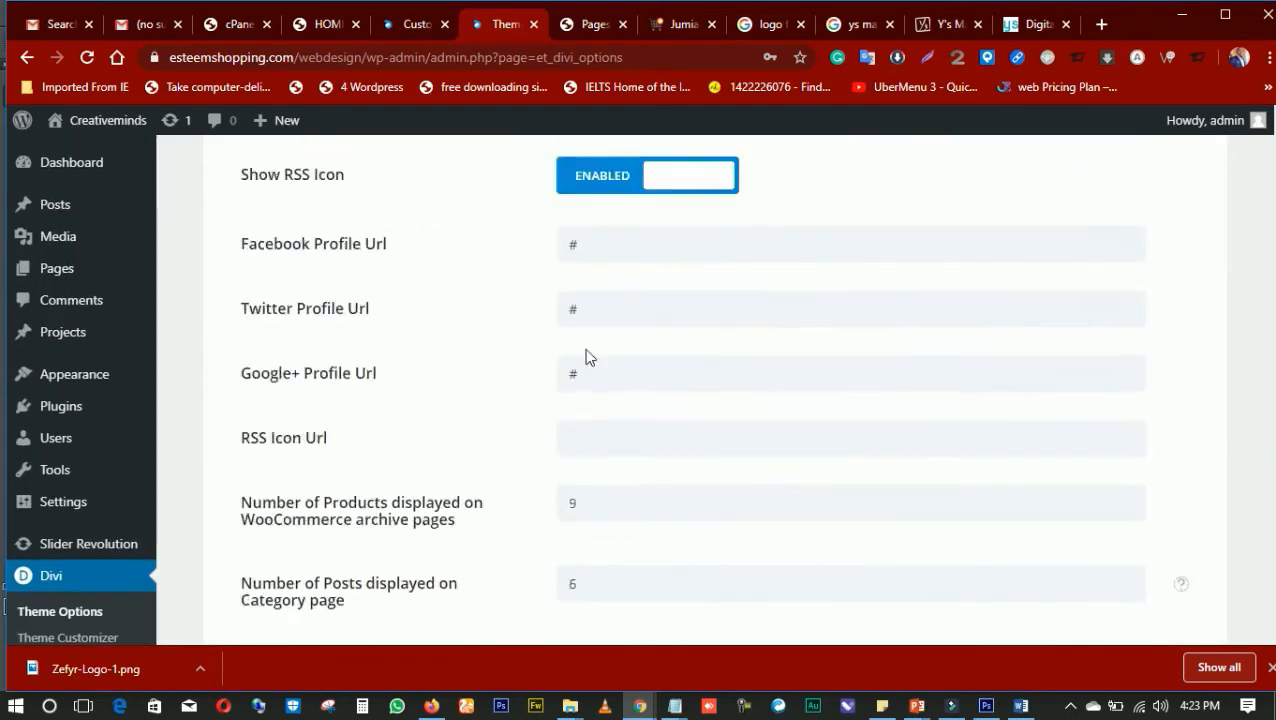
{"action": "scroll", "coordinate": [700, 320], "scroll_direction": "up", "scroll_amount": 10}
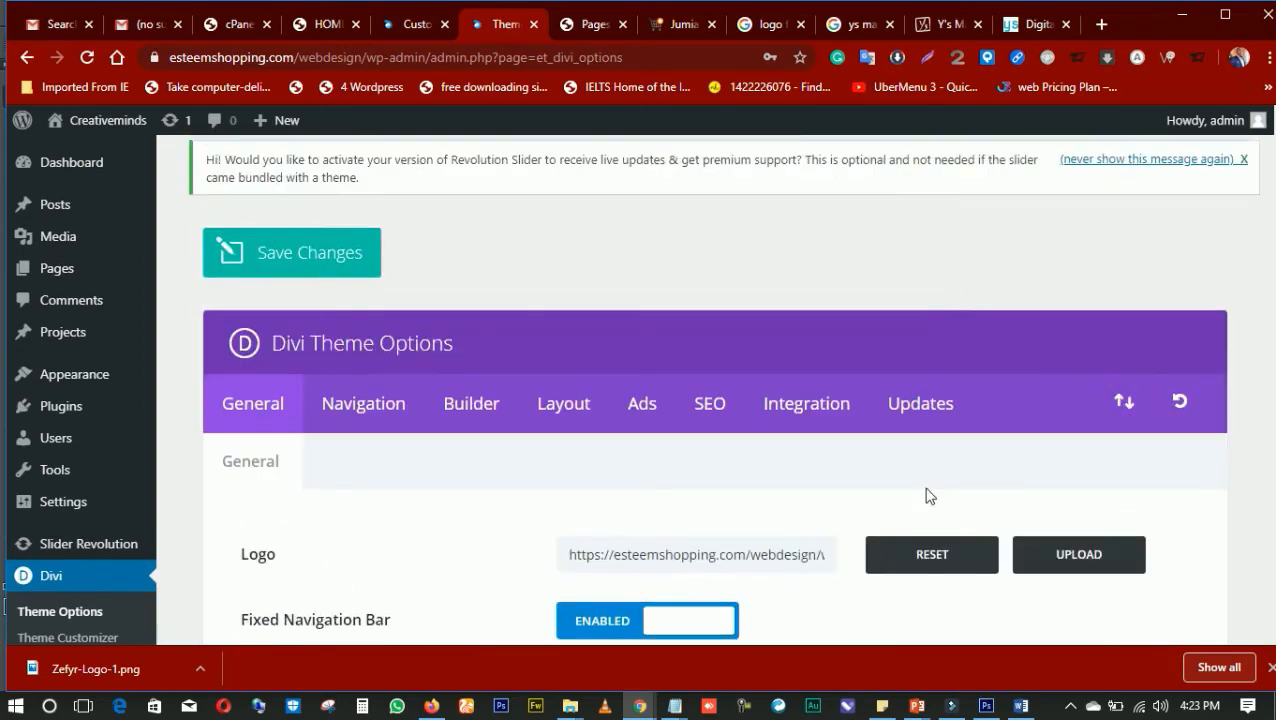
{"action": "left_click", "coordinate": [265, 258]}
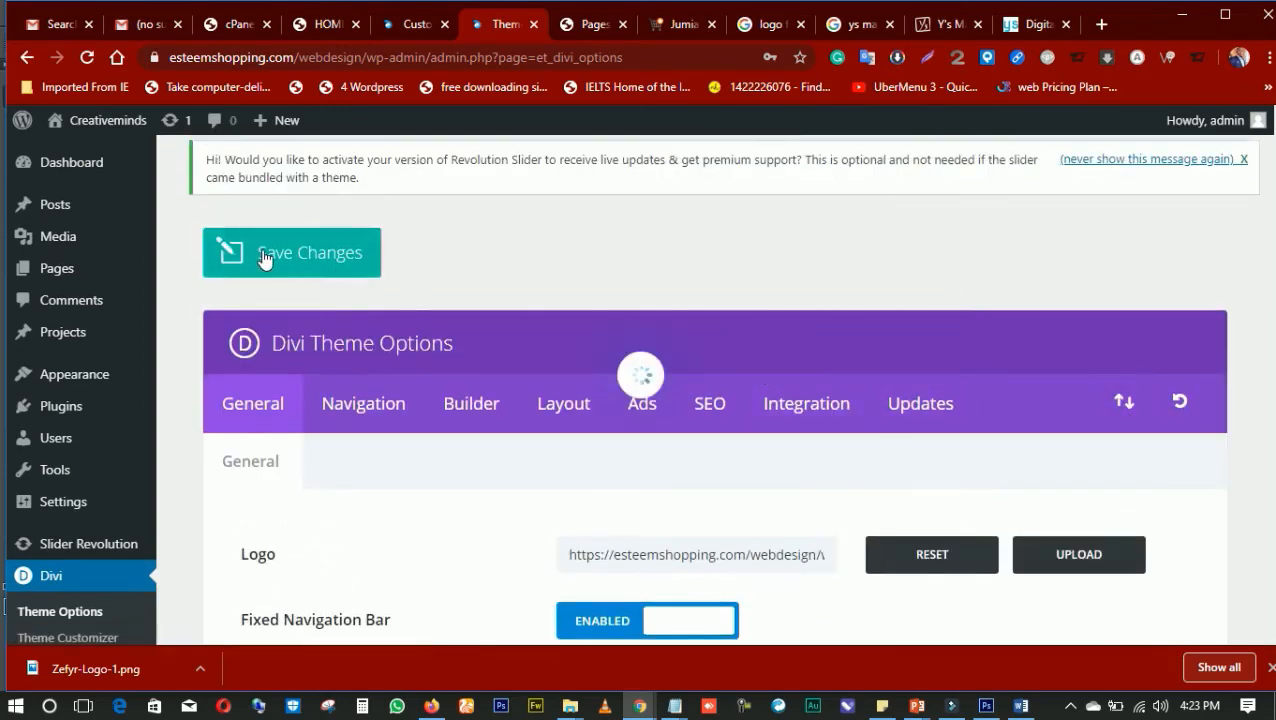
Return to the theme customizer's Primary Menu Bar settings and reload the page, accepting the loss of unsaved changes
{"action": "left_click", "coordinate": [585, 26]}
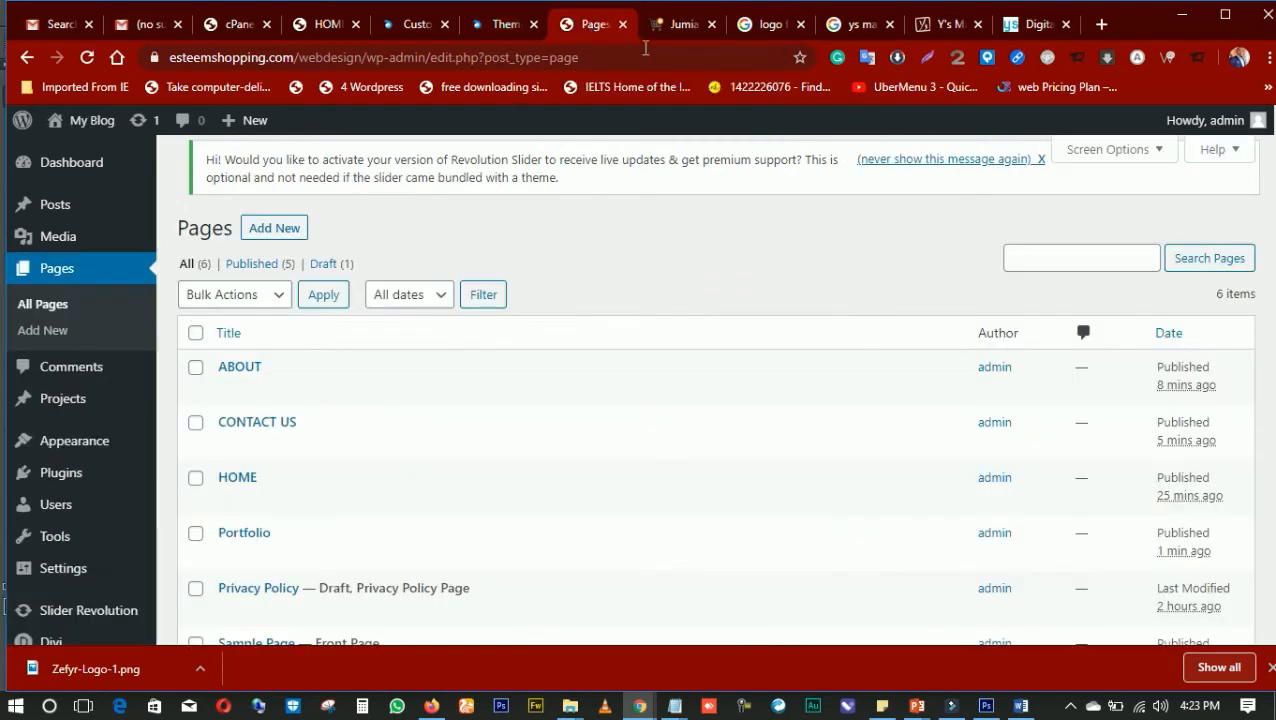
{"action": "left_click", "coordinate": [414, 30]}
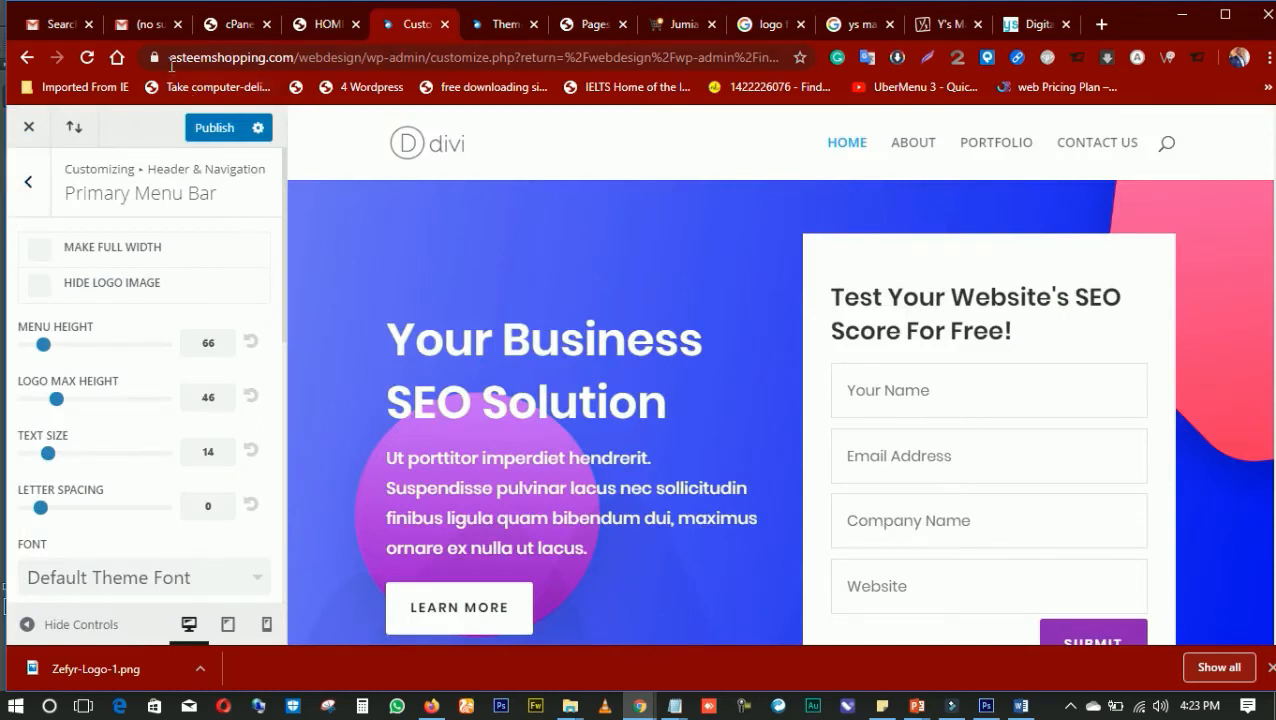
{"action": "left_click", "coordinate": [92, 58]}
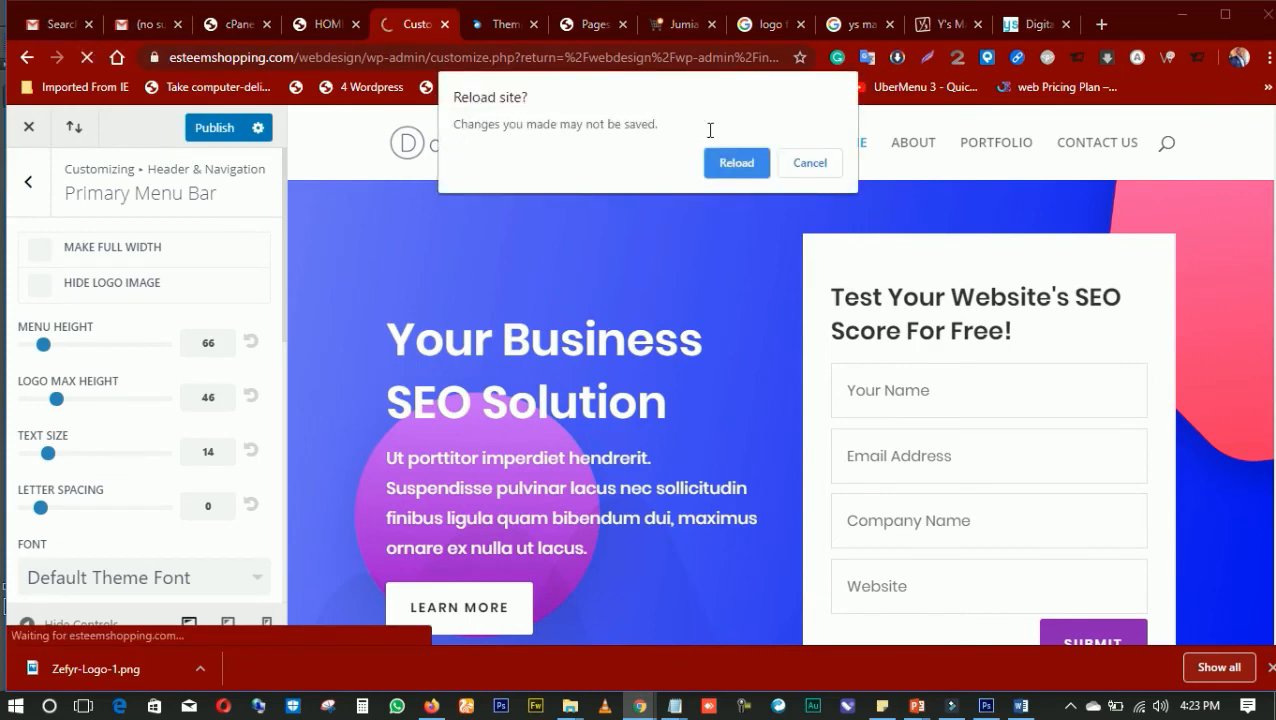
{"action": "left_click", "coordinate": [737, 165]}
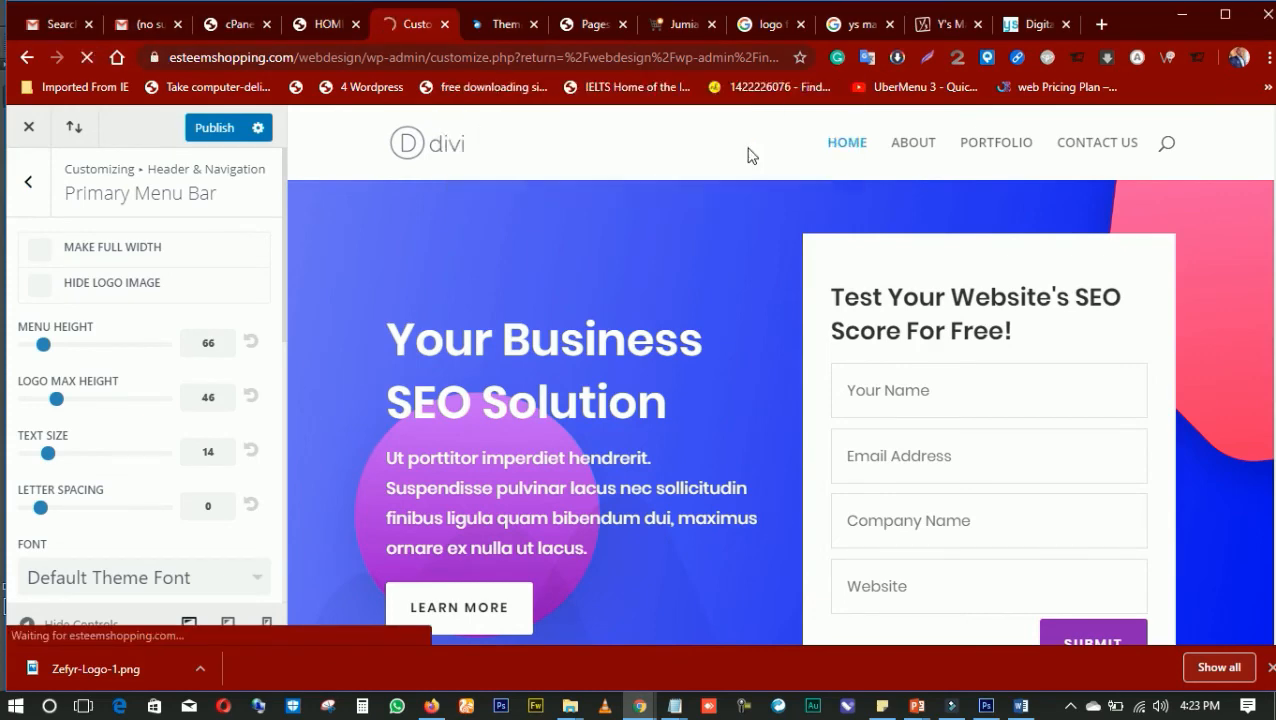
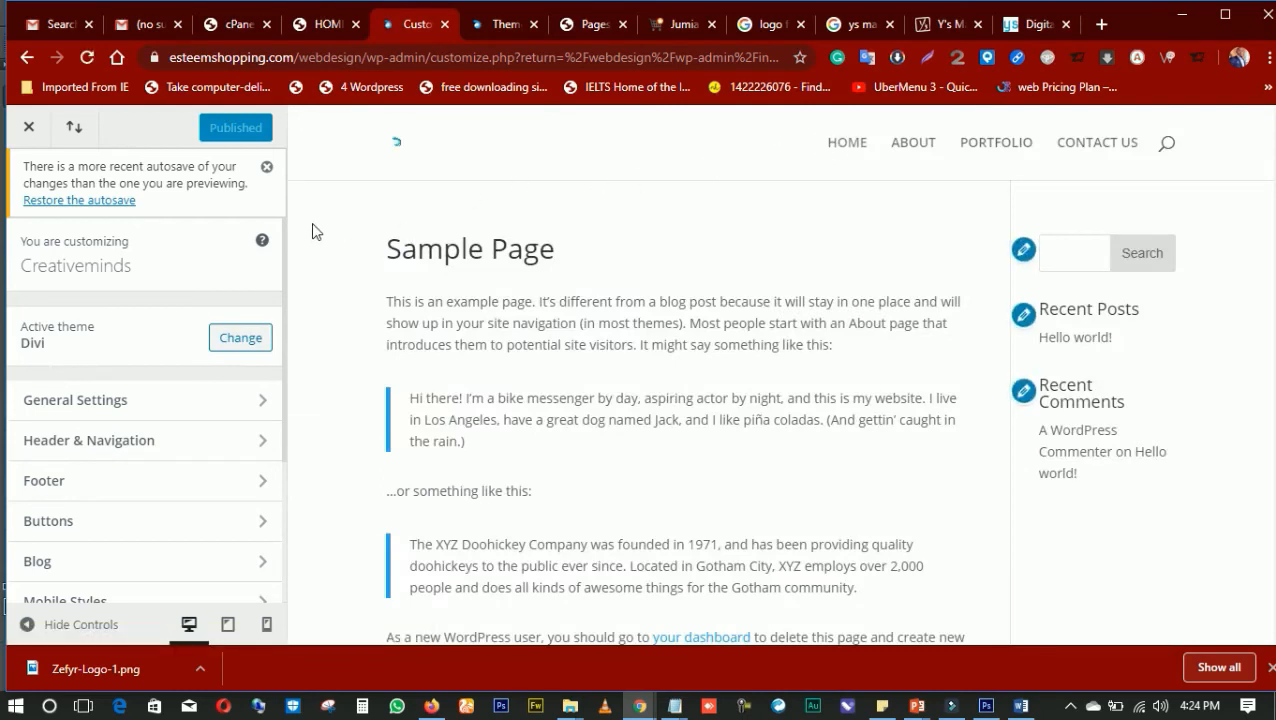
Show the HOME page in the customizer preview and open the Primary Menu Bar settings under Header & Navigation
{"action": "left_click", "coordinate": [855, 152]}
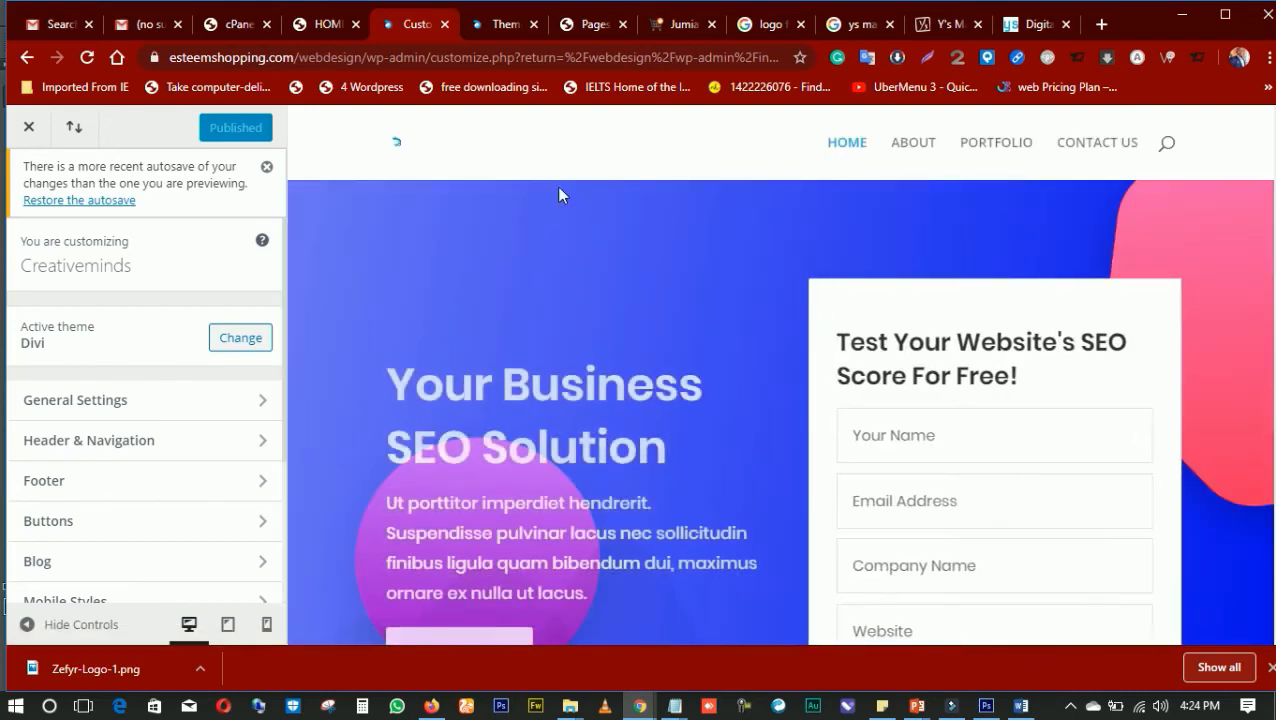
{"action": "left_click", "coordinate": [400, 150]}
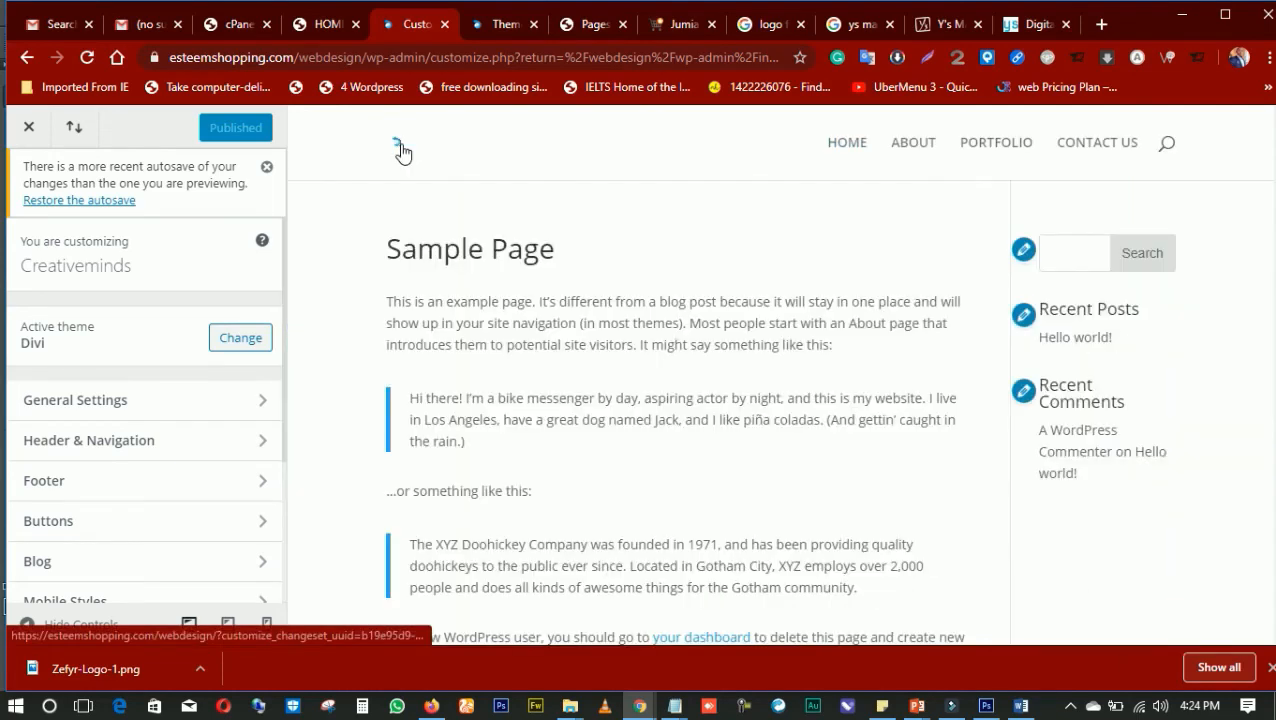
{"action": "left_click", "coordinate": [835, 150]}
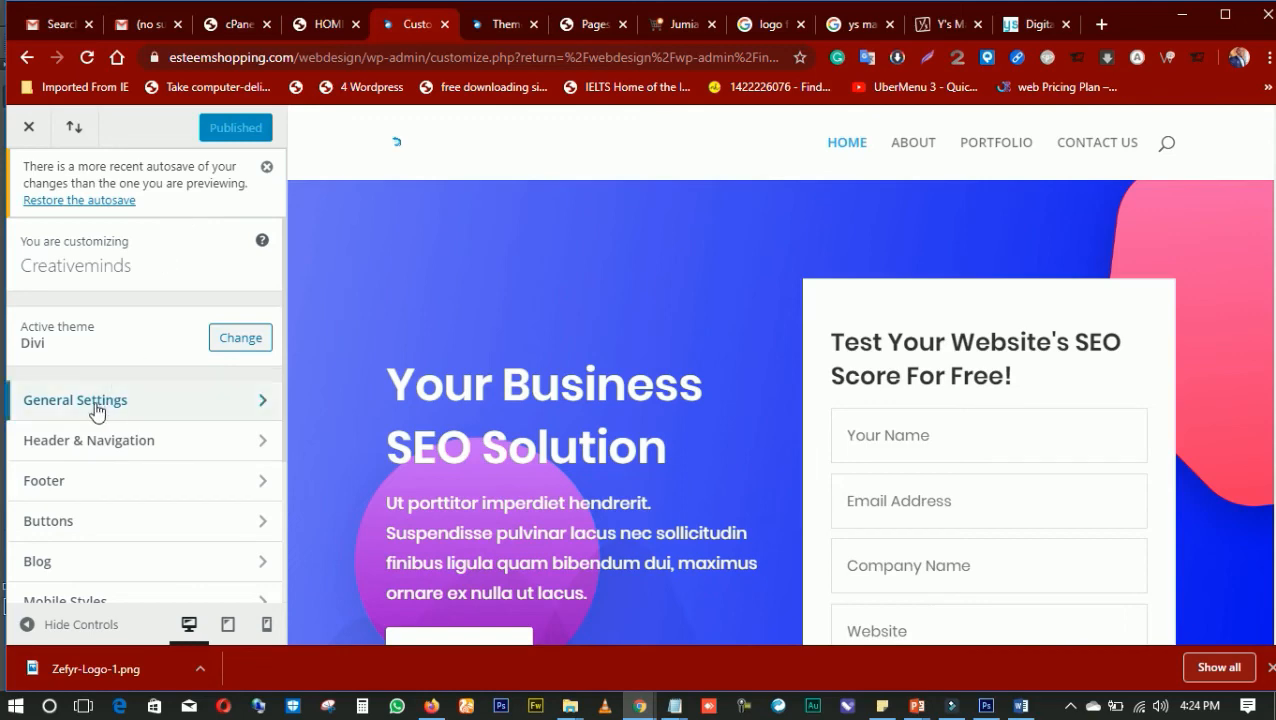
{"action": "left_click", "coordinate": [96, 440]}
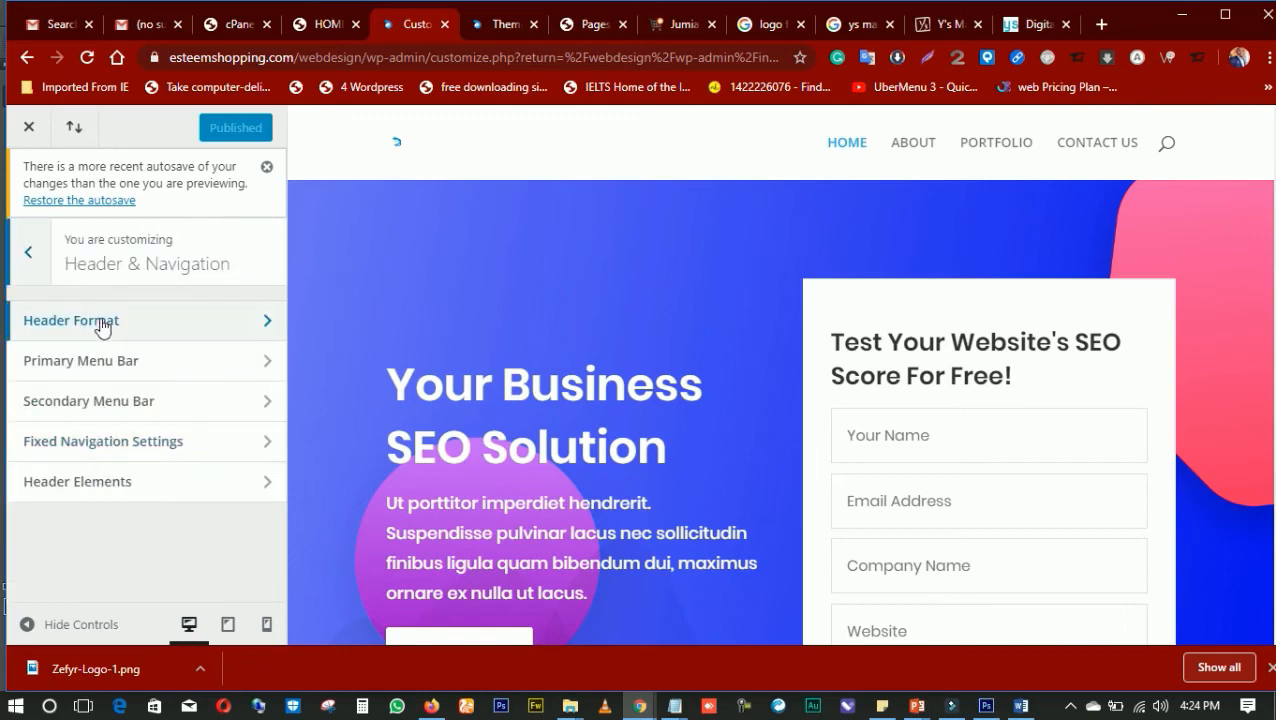
{"action": "left_click", "coordinate": [101, 362]}
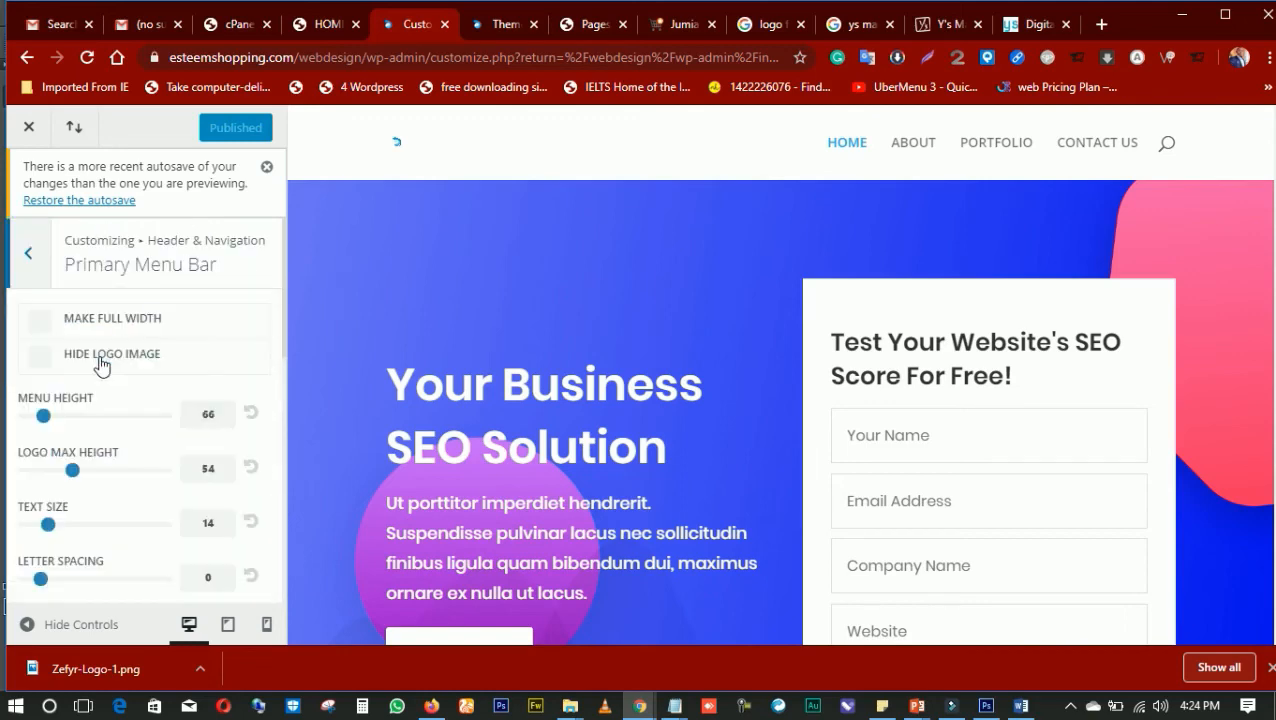
Set the primary menu text color to fully opaque black, #000000
{"action": "scroll", "coordinate": [150, 360], "scroll_direction": "down", "scroll_amount": 3}
{"action": "scroll", "coordinate": [160, 352], "scroll_direction": "down", "scroll_amount": 3}
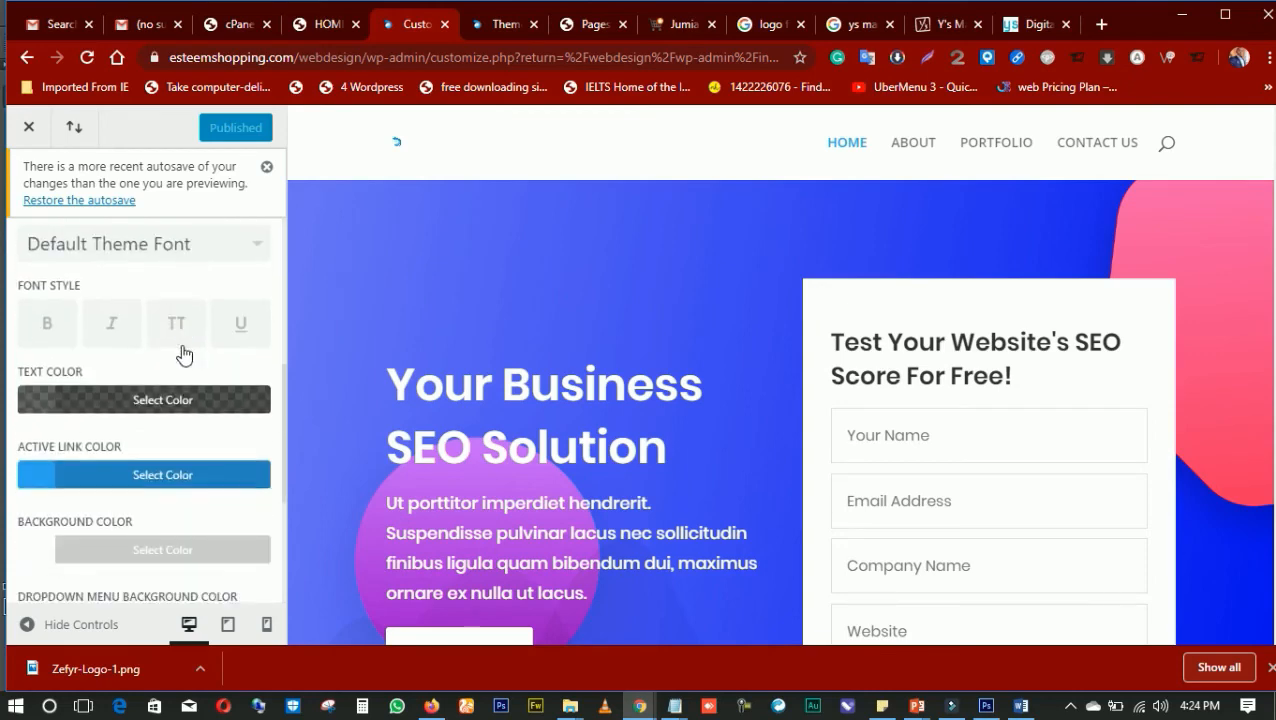
{"action": "scroll", "coordinate": [170, 347], "scroll_direction": "up", "scroll_amount": 2}
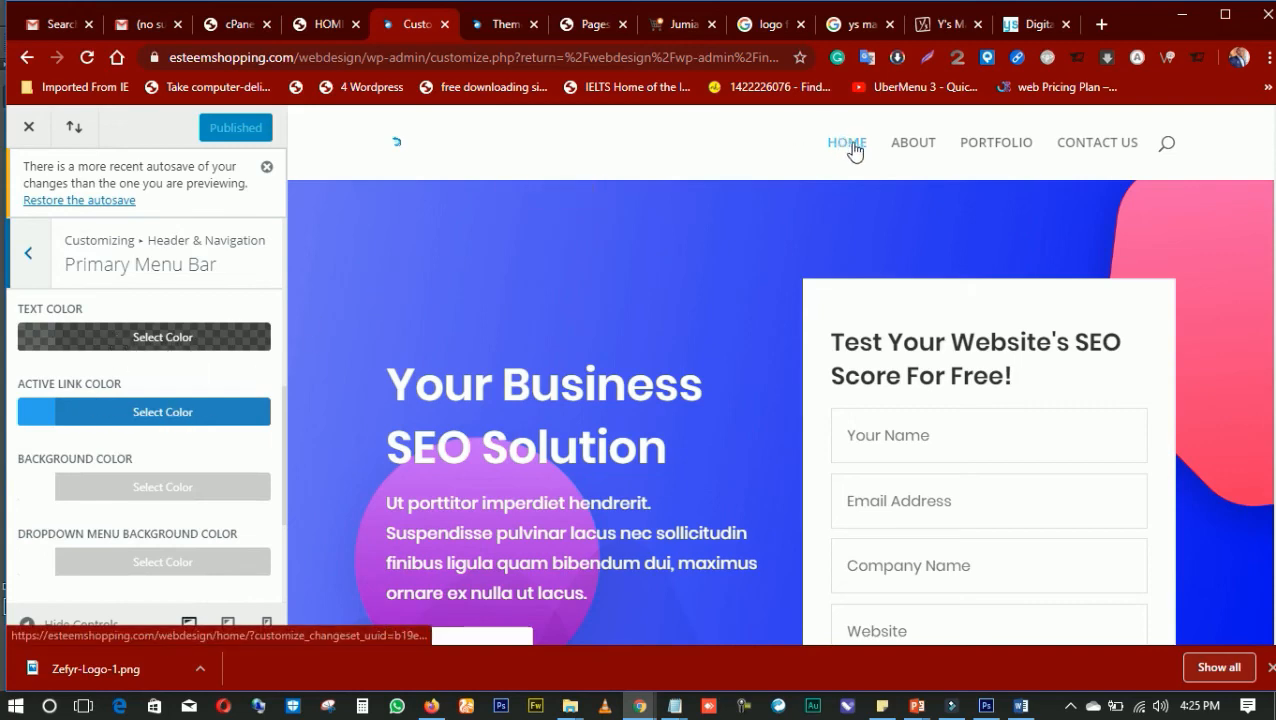
{"action": "left_click", "coordinate": [43, 347]}
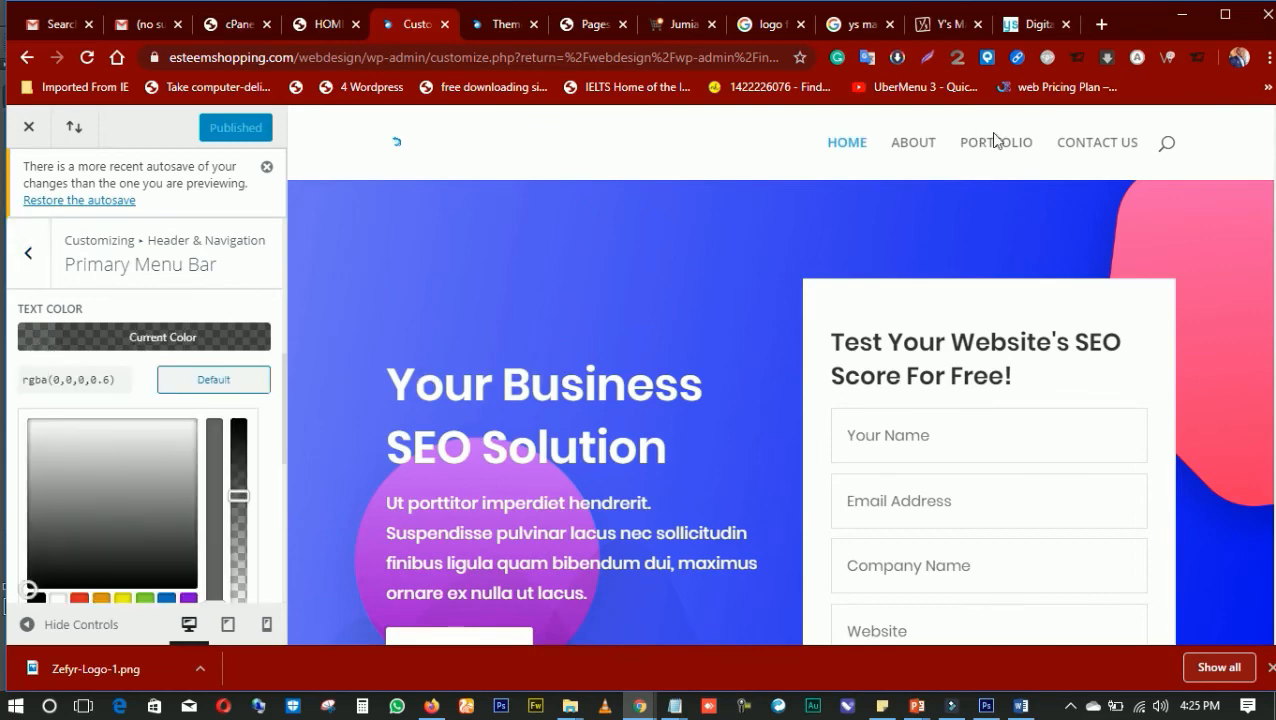
{"action": "left_click_drag", "start_coordinate": [235, 497], "coordinate": [236, 412]}
{"action": "left_click", "coordinate": [215, 470]}
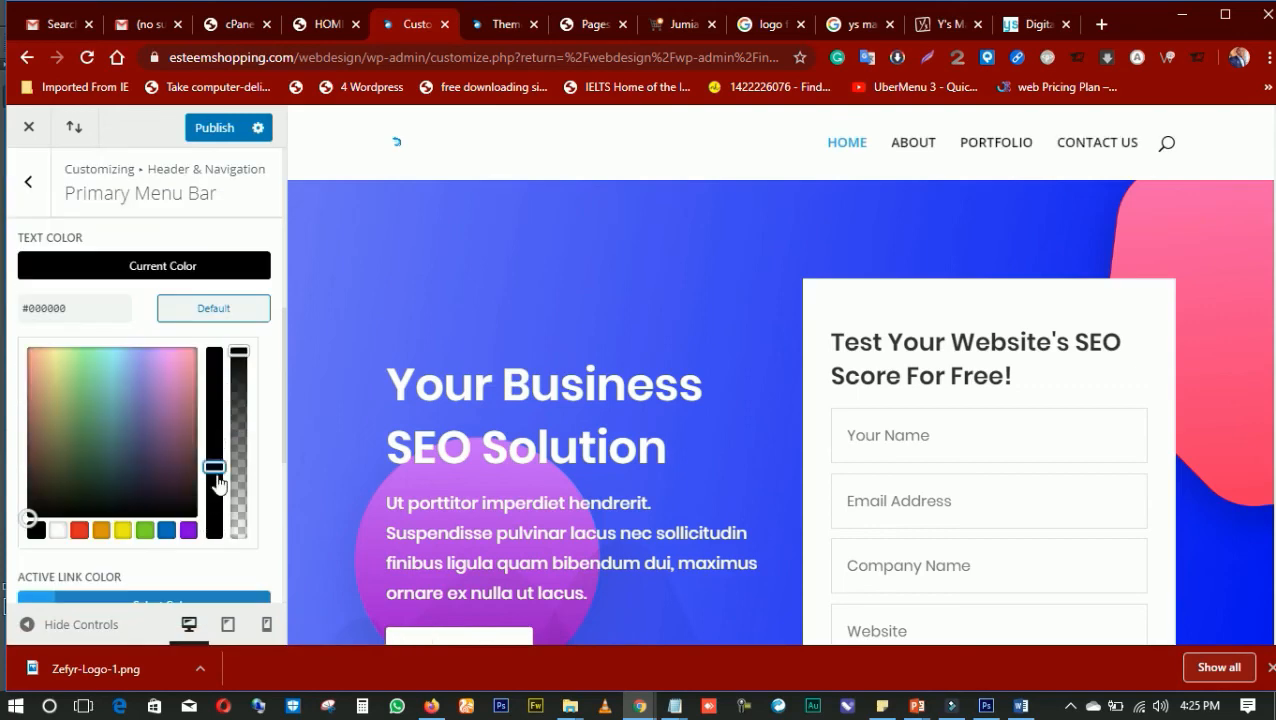
Try the blue, green, yellow, orange, red and black preset text colors for the menu and settle on dark grey #262626
{"action": "left_click", "coordinate": [170, 529]}
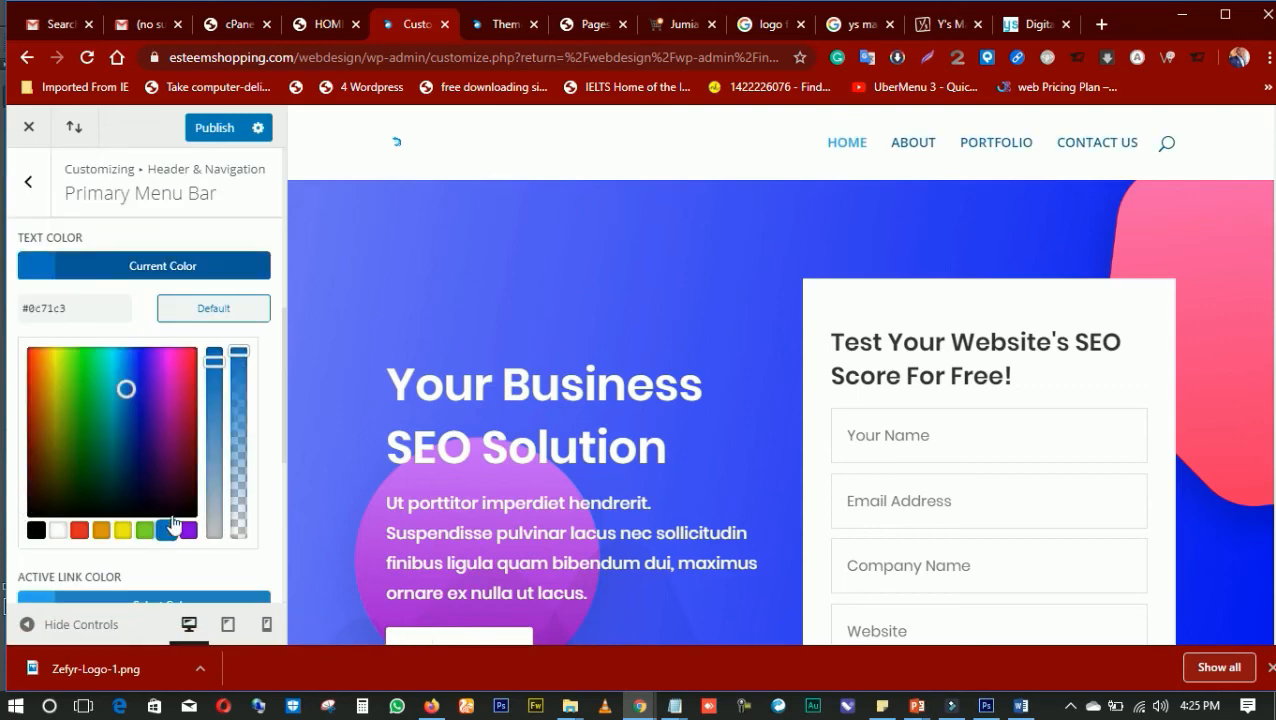
{"action": "left_click", "coordinate": [143, 530]}
{"action": "left_click", "coordinate": [123, 530]}
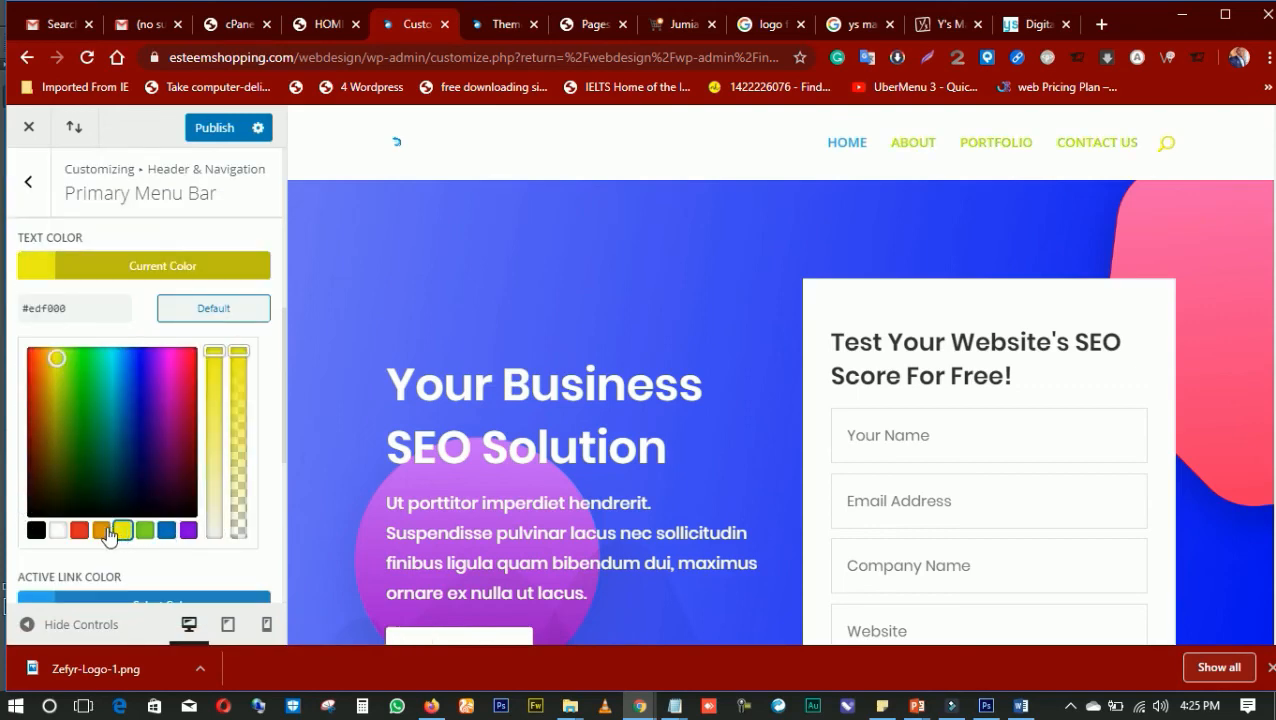
{"action": "left_click", "coordinate": [101, 531]}
{"action": "left_click", "coordinate": [78, 531]}
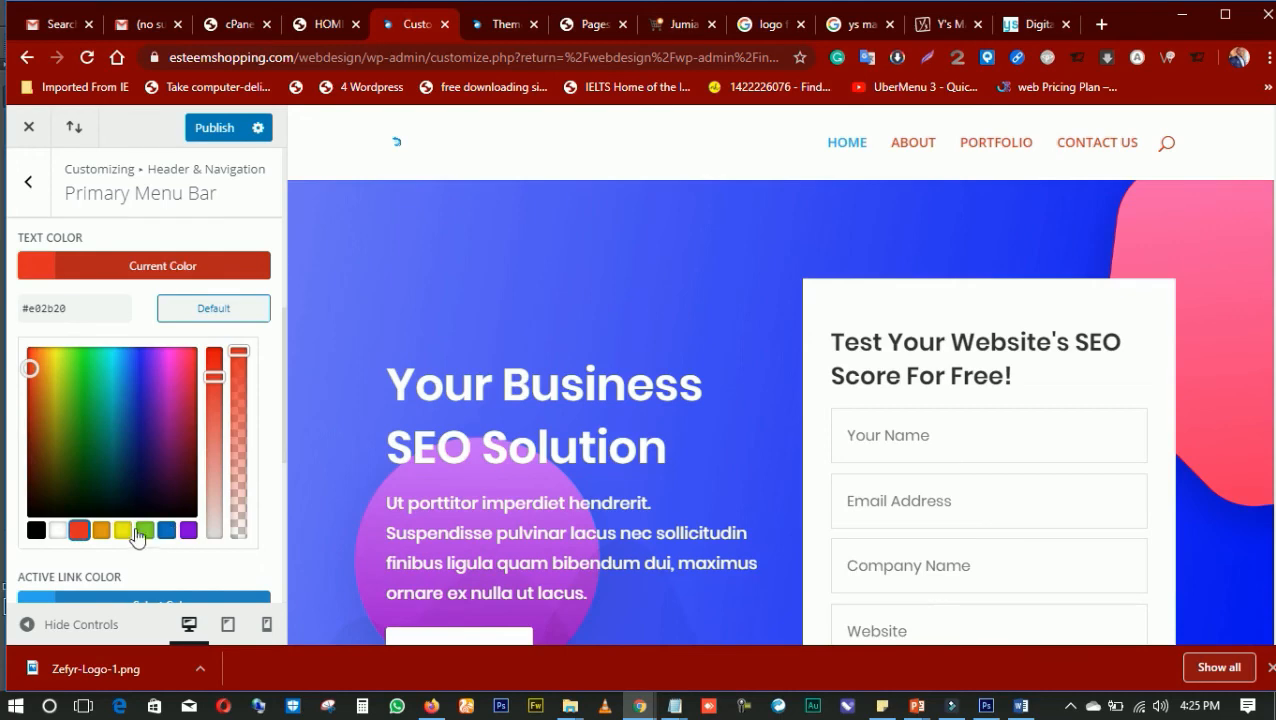
{"action": "left_click", "coordinate": [36, 530]}
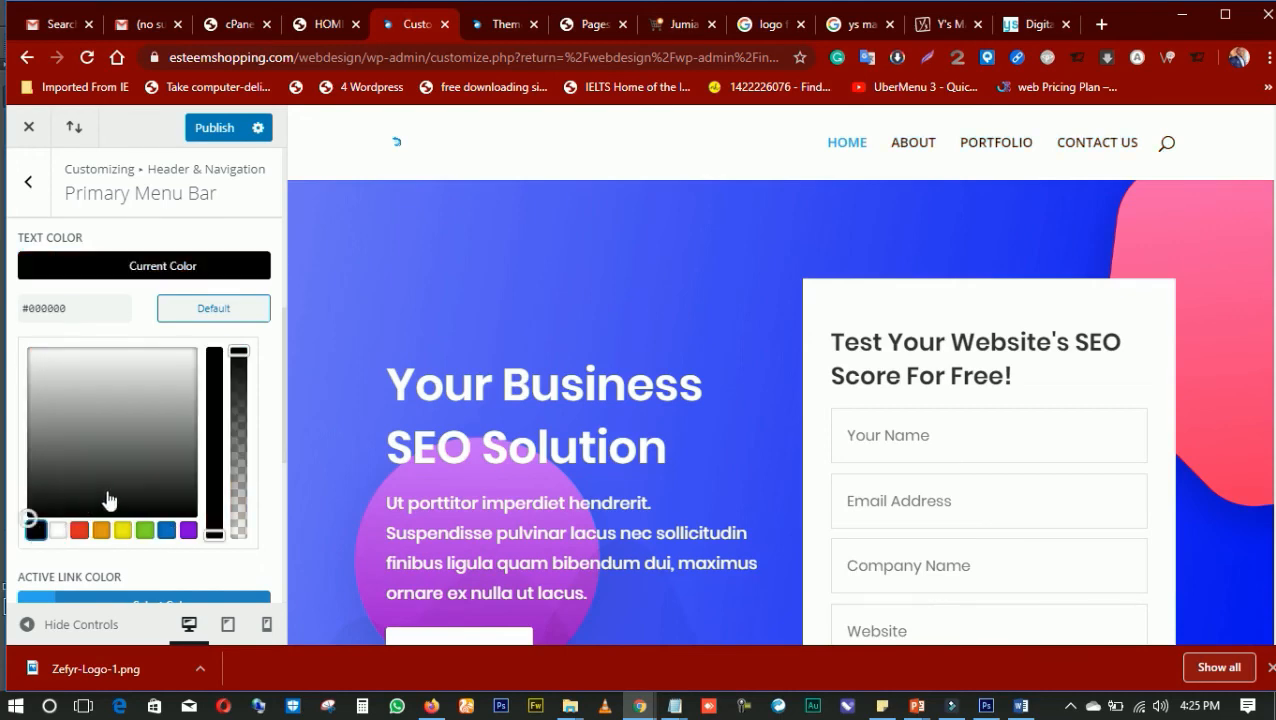
{"action": "left_click_drag", "start_coordinate": [60, 474], "coordinate": [23, 492]}
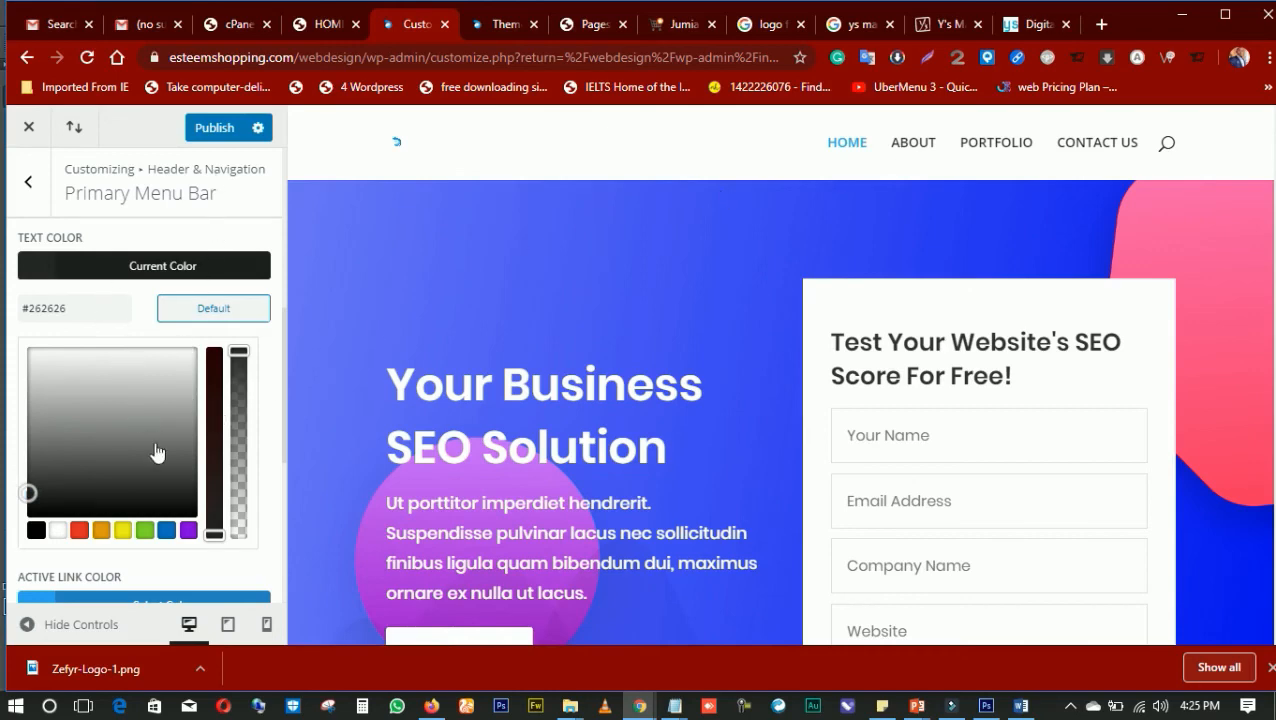
Set the primary menu bar's background color to a very dark navy, #0c0028
{"action": "scroll", "coordinate": [162, 410], "scroll_direction": "down", "scroll_amount": 3}
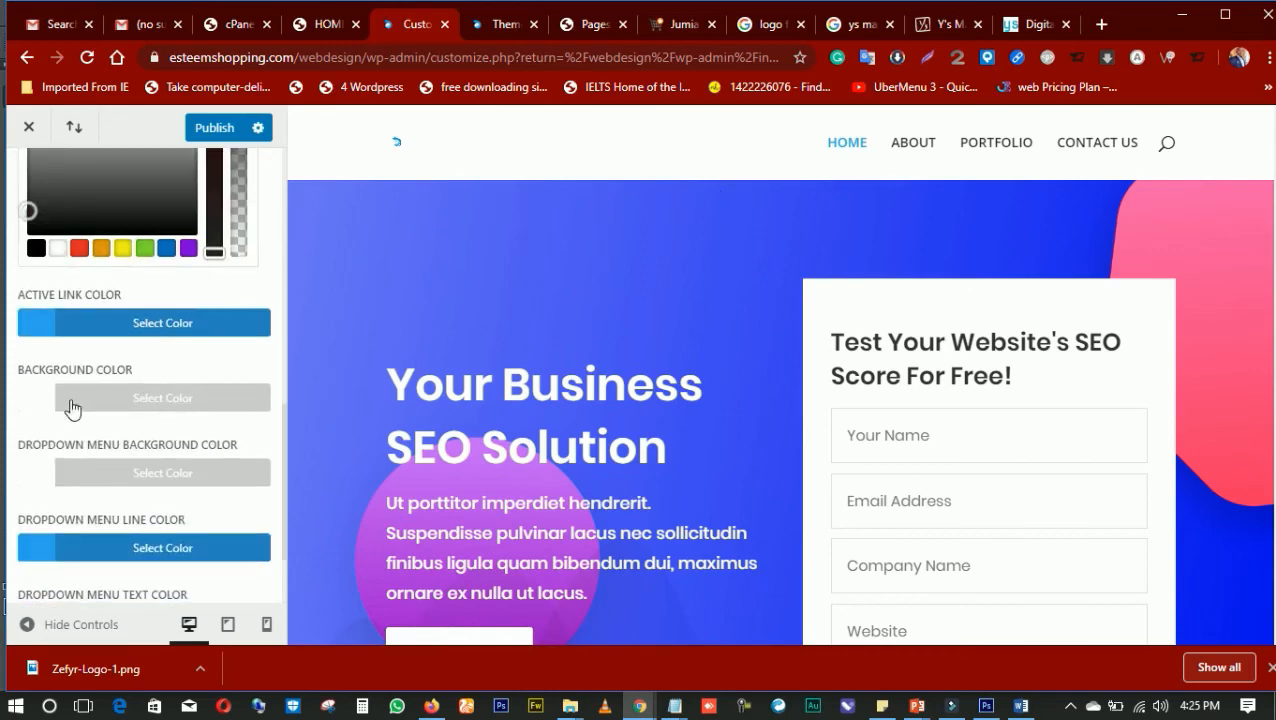
{"action": "left_click", "coordinate": [72, 404]}
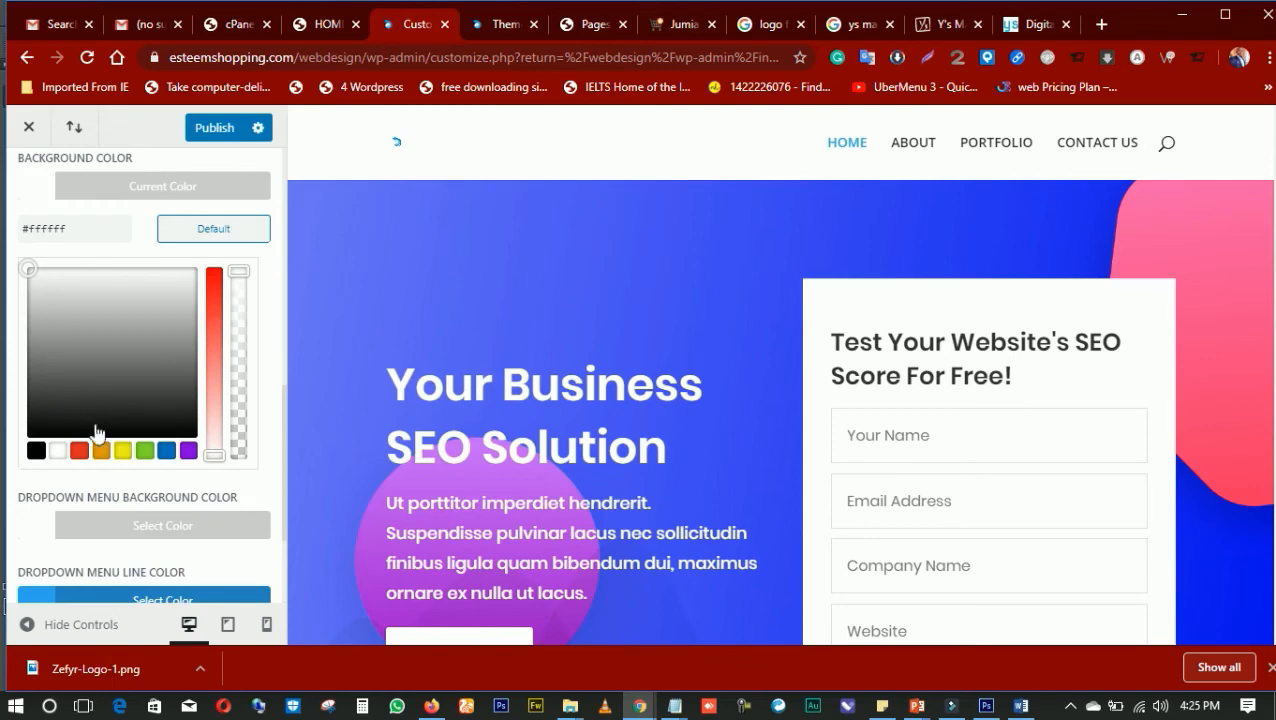
{"action": "left_click", "coordinate": [166, 450]}
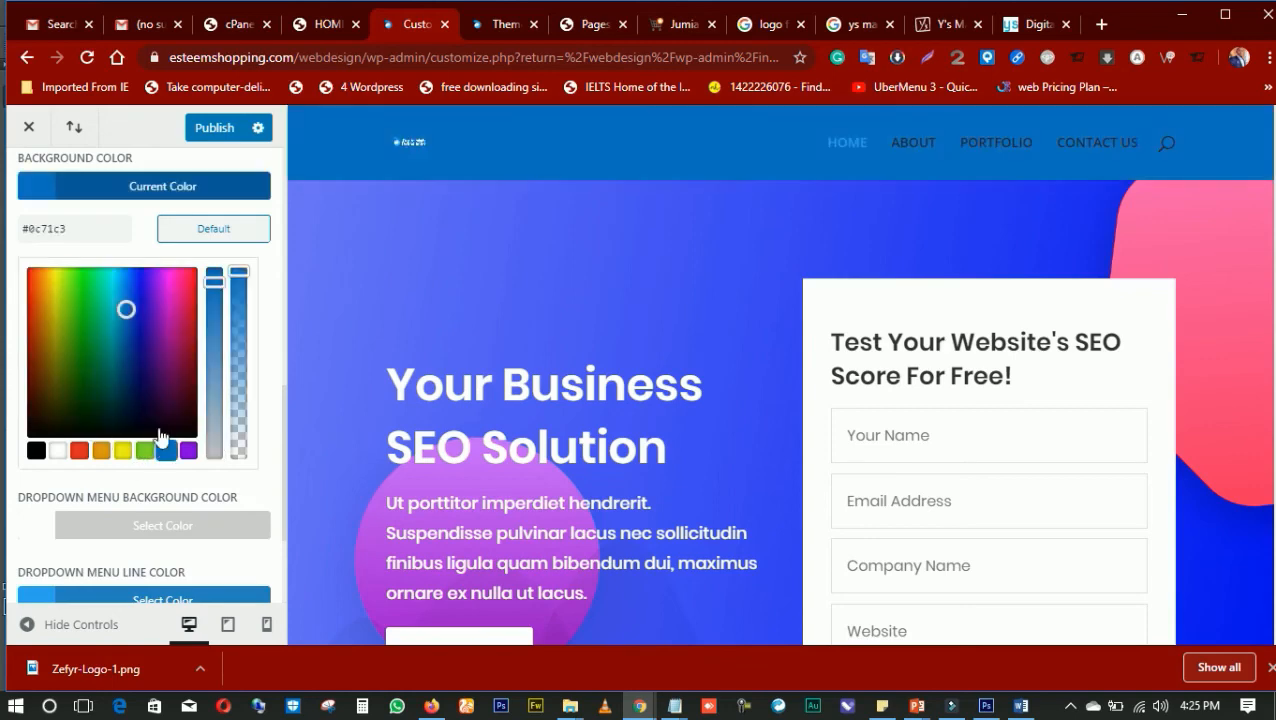
{"action": "left_click", "coordinate": [150, 391]}
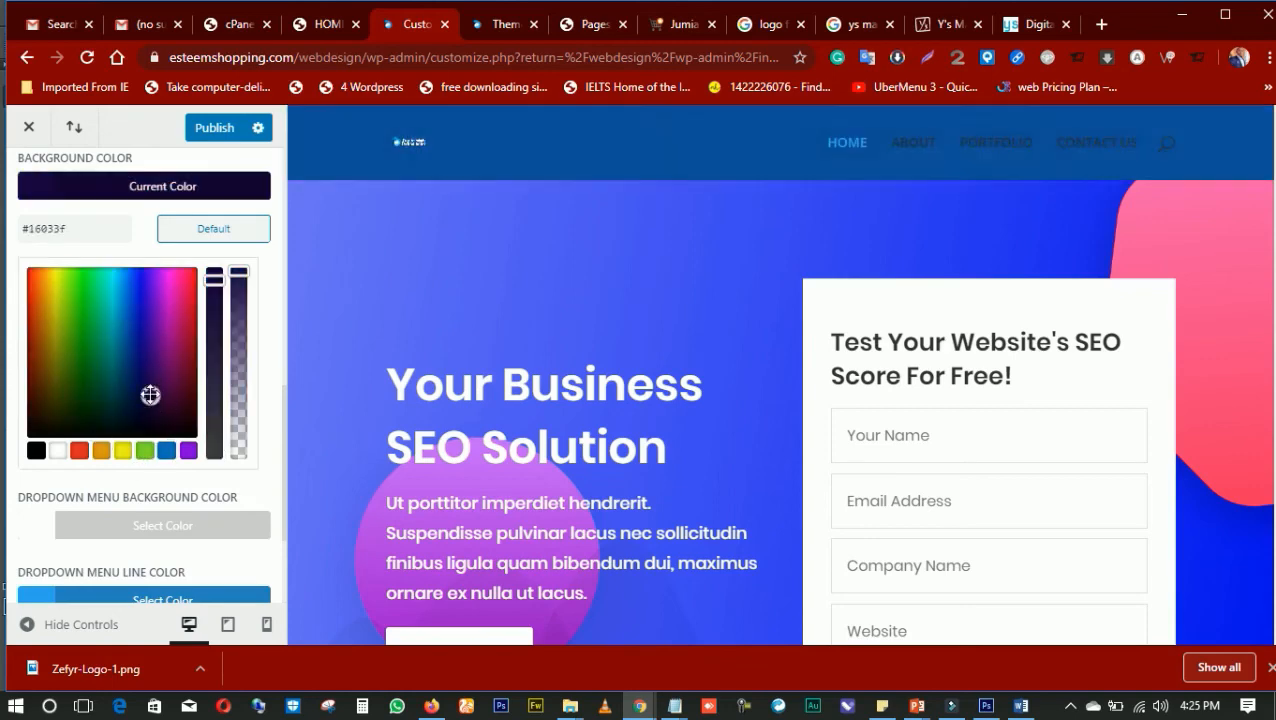
{"action": "mouse_move", "coordinate": [142, 390]}
{"action": "left_mouse_down"}
{"action": "mouse_move", "coordinate": [140, 331]}
{"action": "mouse_move", "coordinate": [146, 375]}
{"action": "left_mouse_up"}
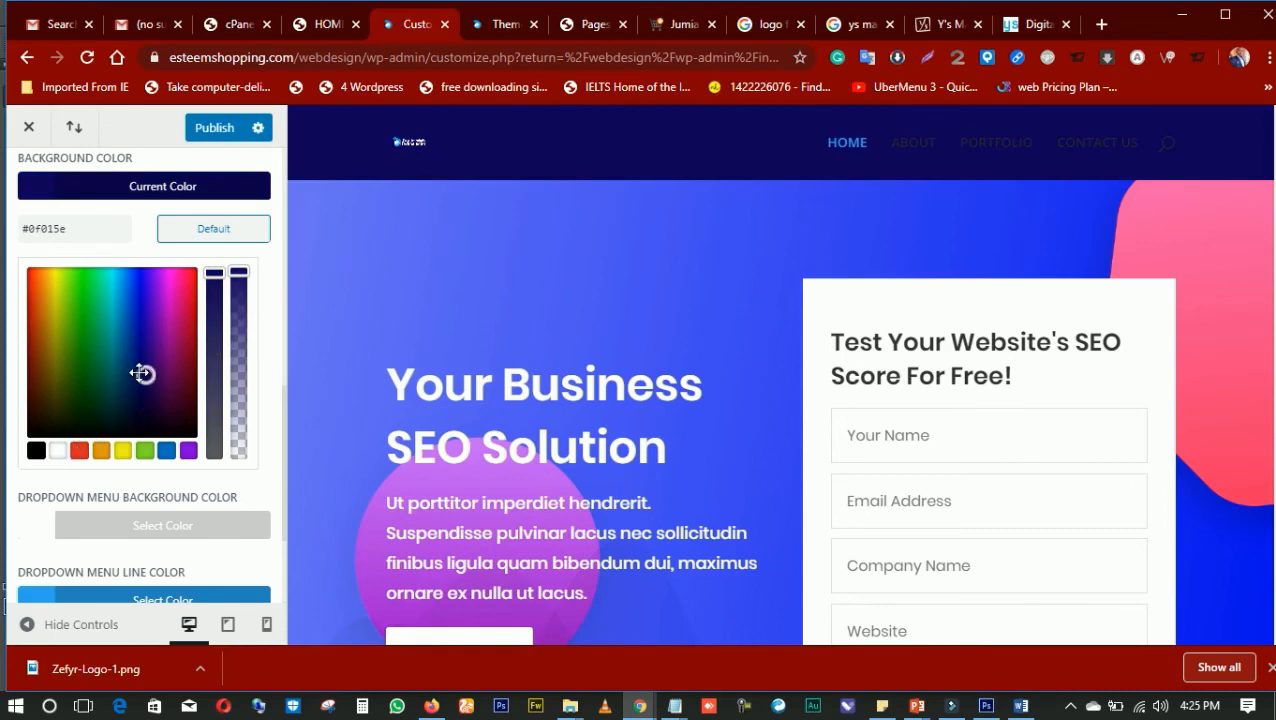
{"action": "left_click_drag", "start_coordinate": [143, 375], "coordinate": [147, 416]}
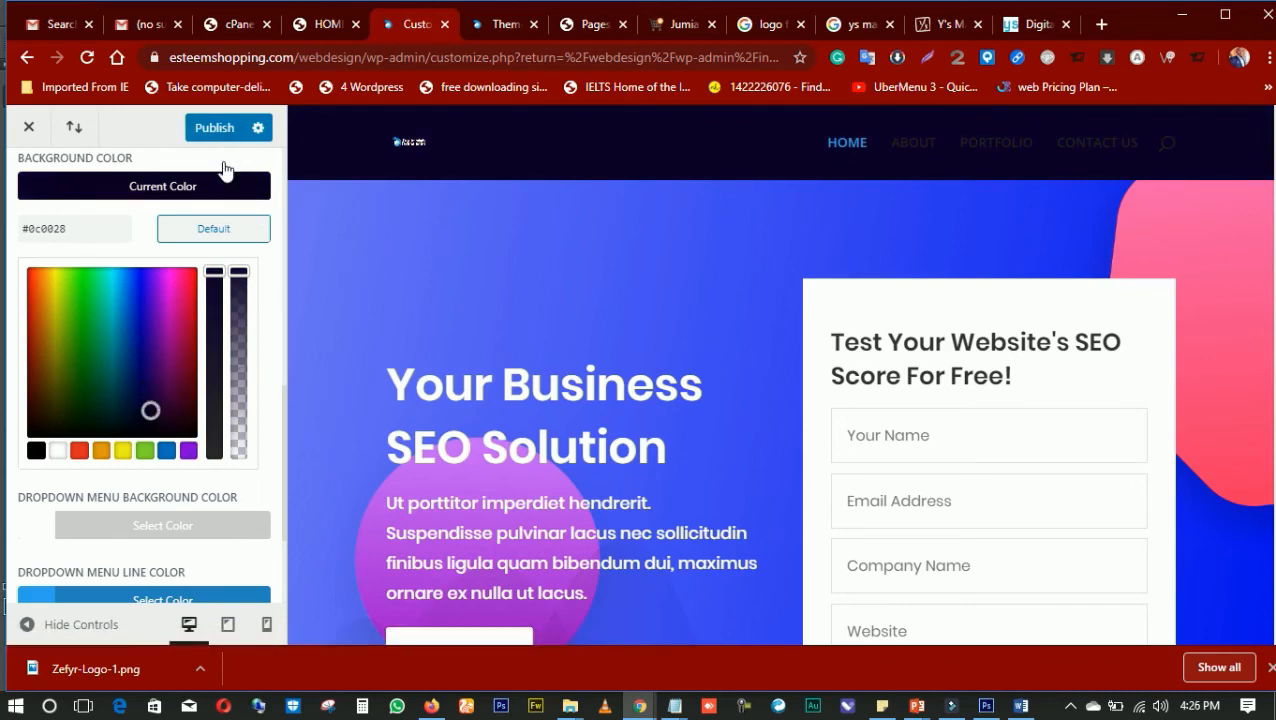
Set the logo max height to 100 and the menu height to 78
{"action": "scroll", "coordinate": [188, 282], "scroll_direction": "up", "scroll_amount": 10}
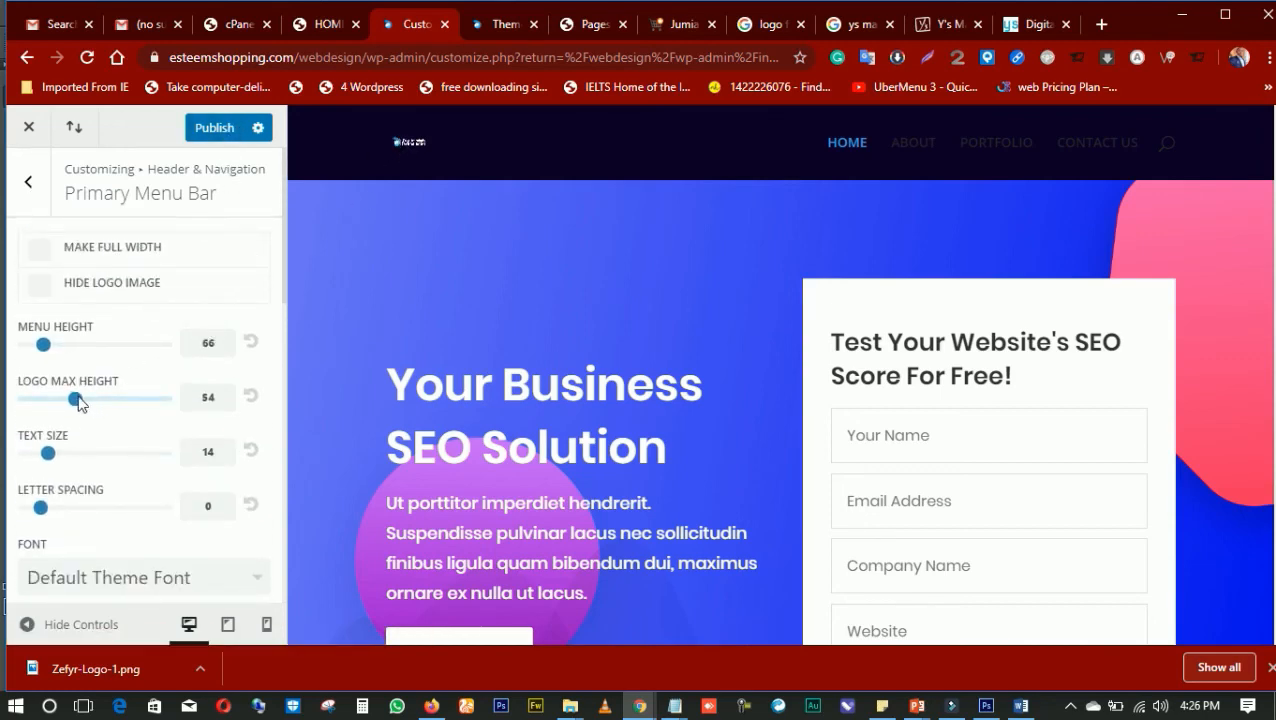
{"action": "left_click_drag", "start_coordinate": [78, 402], "coordinate": [196, 398]}
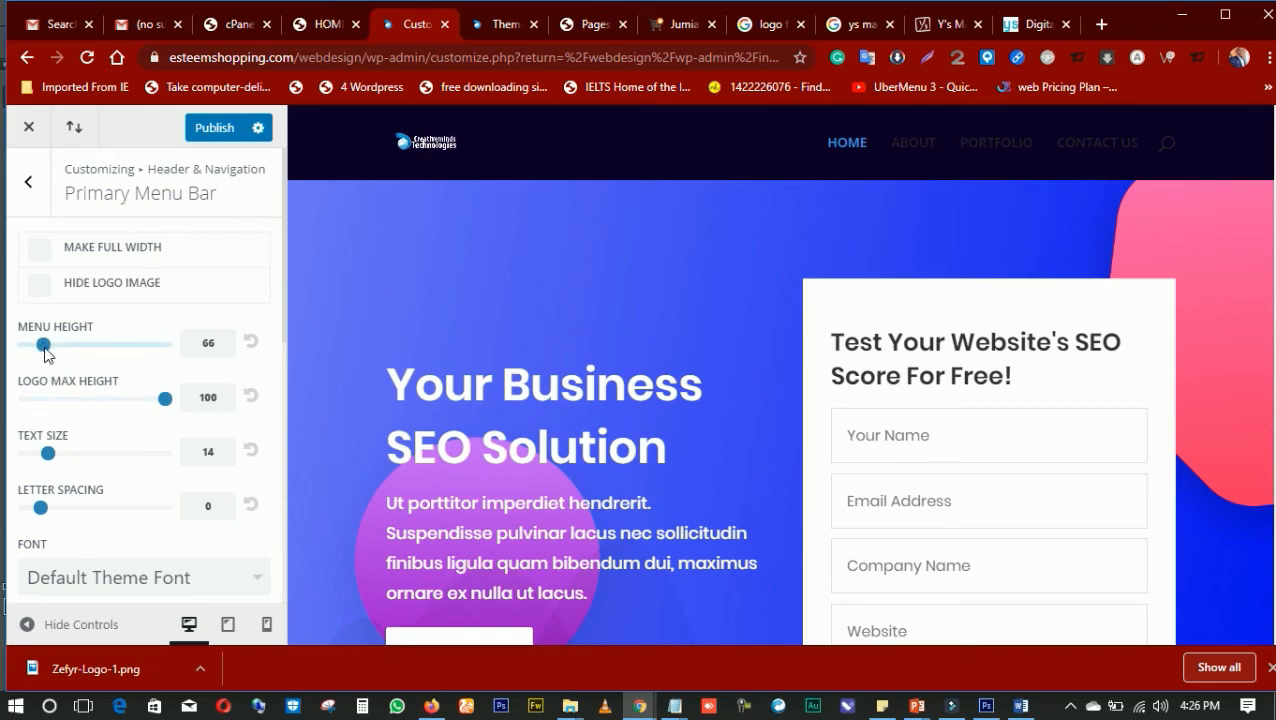
{"action": "mouse_move", "coordinate": [45, 349]}
{"action": "left_mouse_down"}
{"action": "mouse_move", "coordinate": [74, 352]}
{"action": "mouse_move", "coordinate": [40, 350]}
{"action": "mouse_move", "coordinate": [57, 347]}
{"action": "left_mouse_up"}
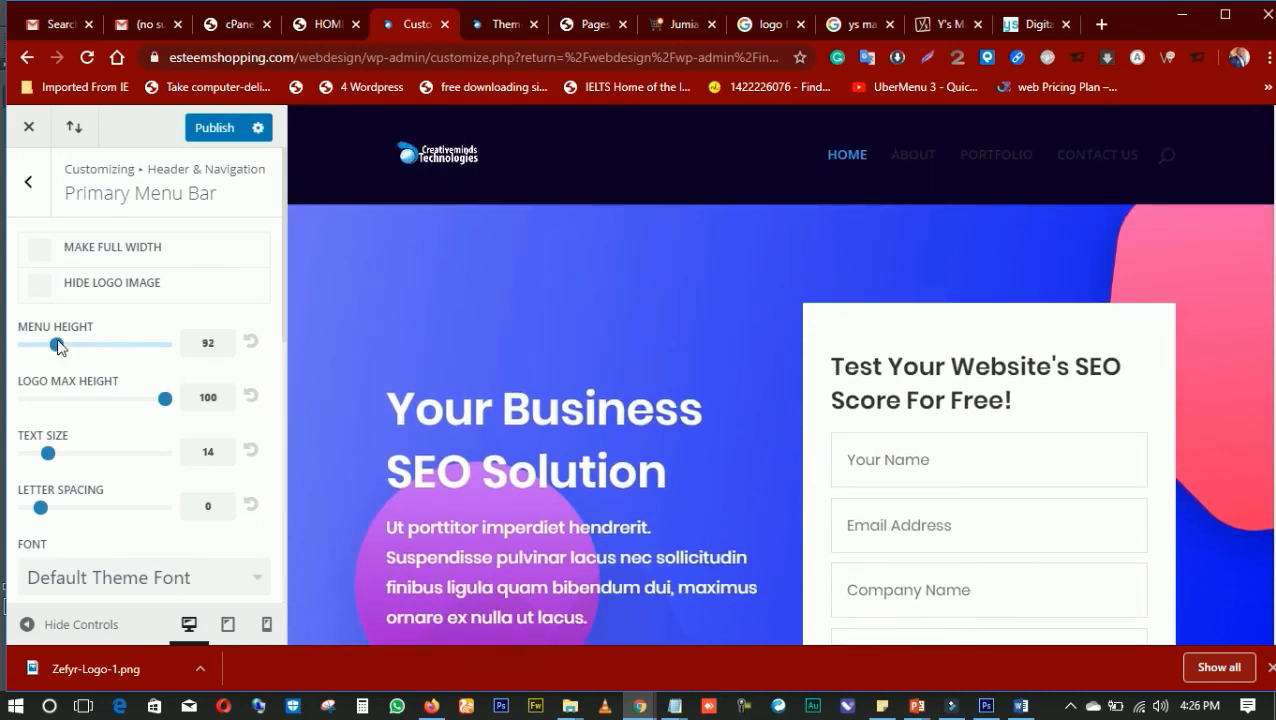
{"action": "left_click_drag", "start_coordinate": [55, 346], "coordinate": [50, 344]}
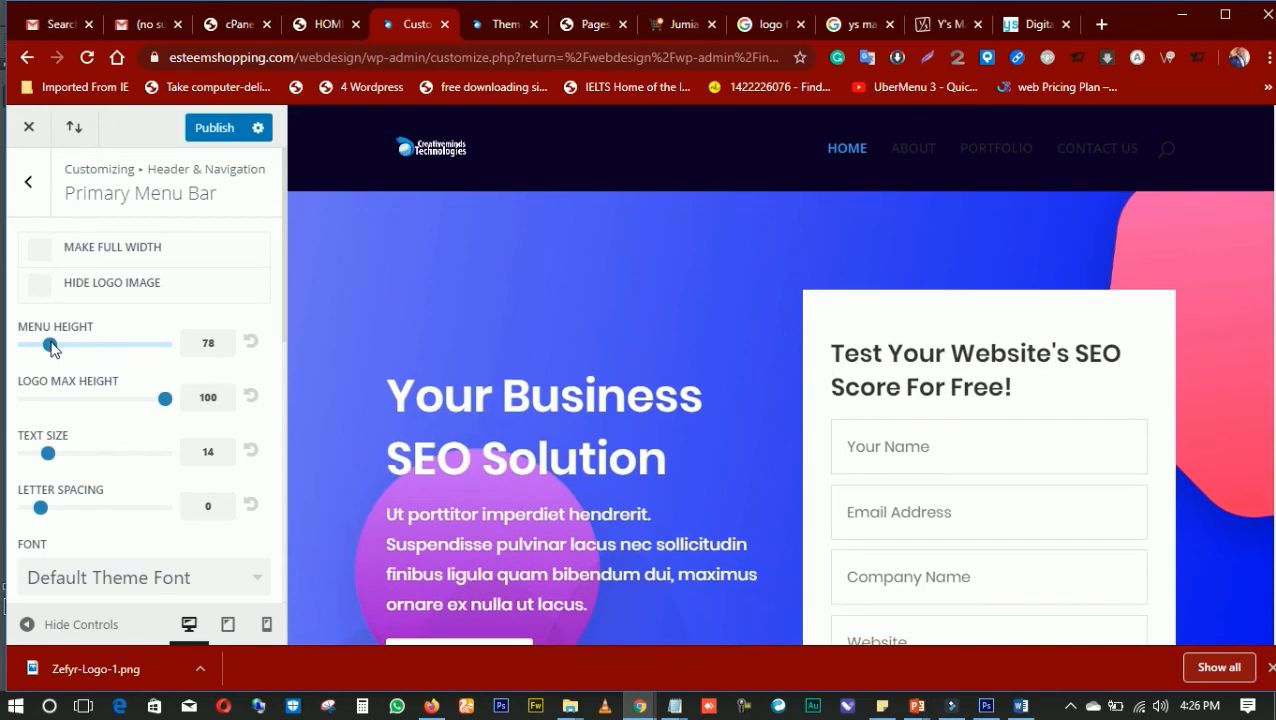
Publish the changes to the menu bar's colors and heights
{"action": "scroll", "coordinate": [342, 376], "scroll_direction": "down", "scroll_amount": 2}
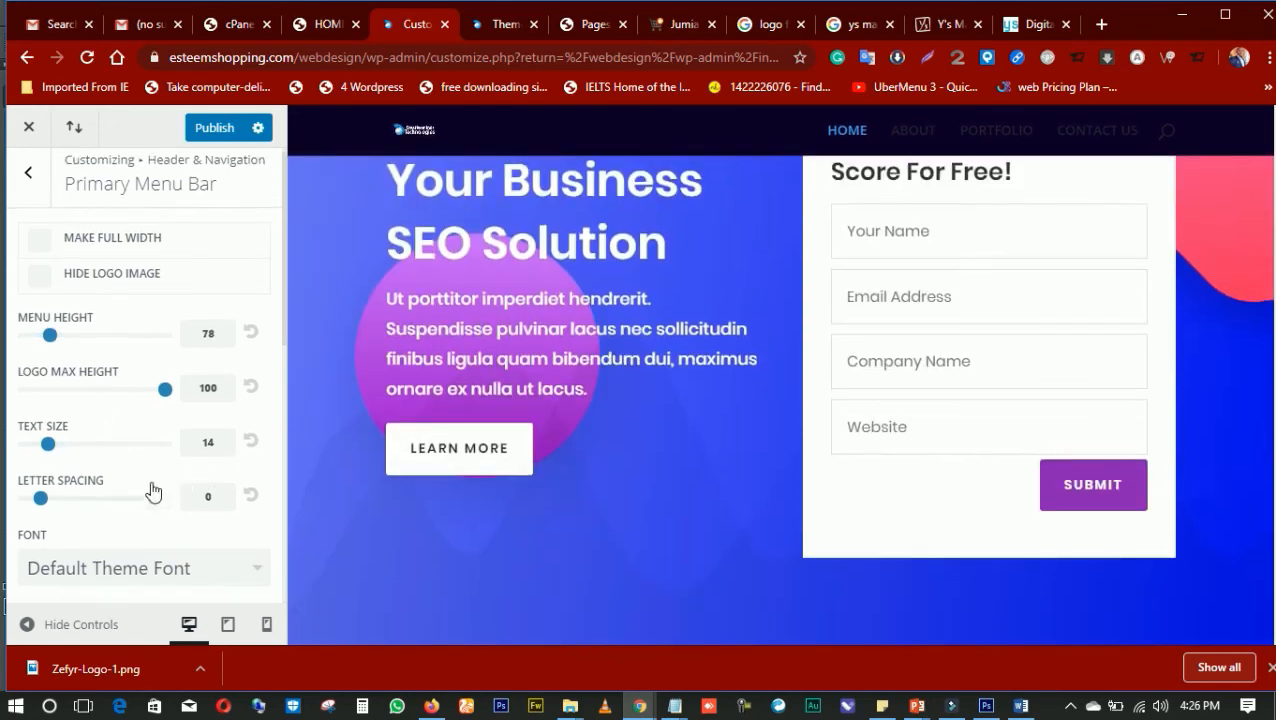
{"action": "scroll", "coordinate": [138, 446], "scroll_direction": "down", "scroll_amount": 4}
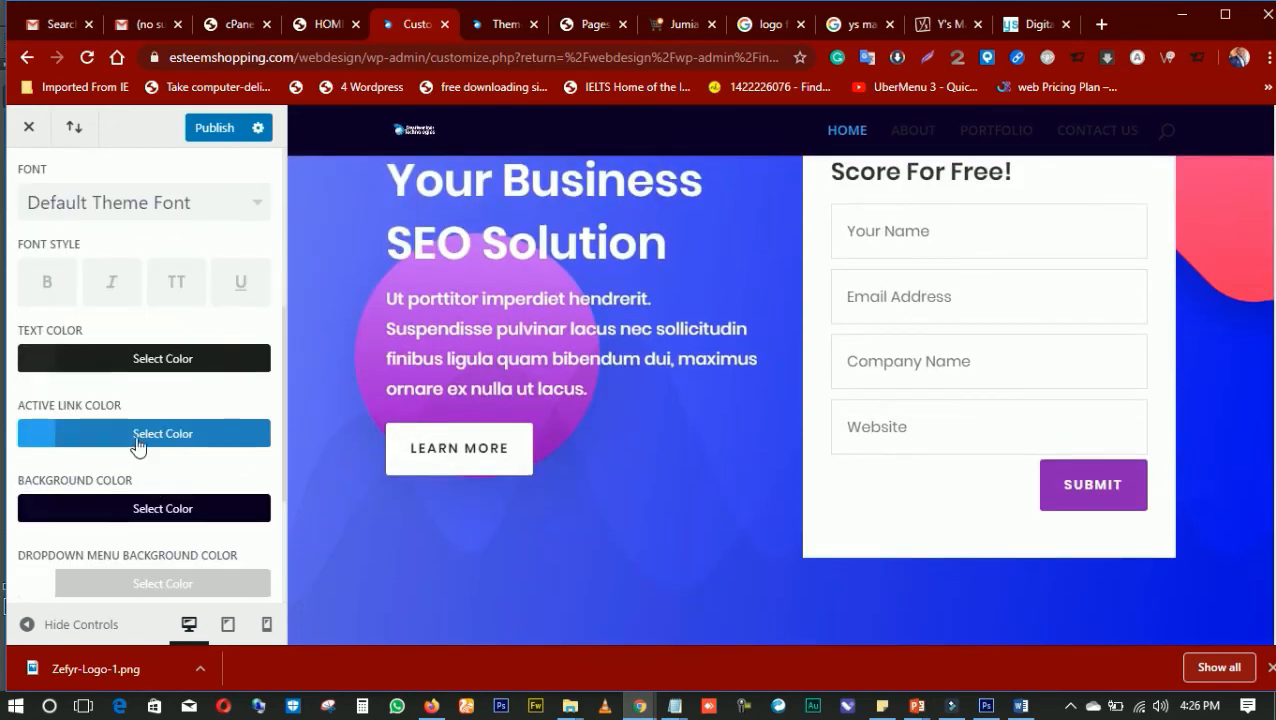
{"action": "left_click", "coordinate": [214, 130]}
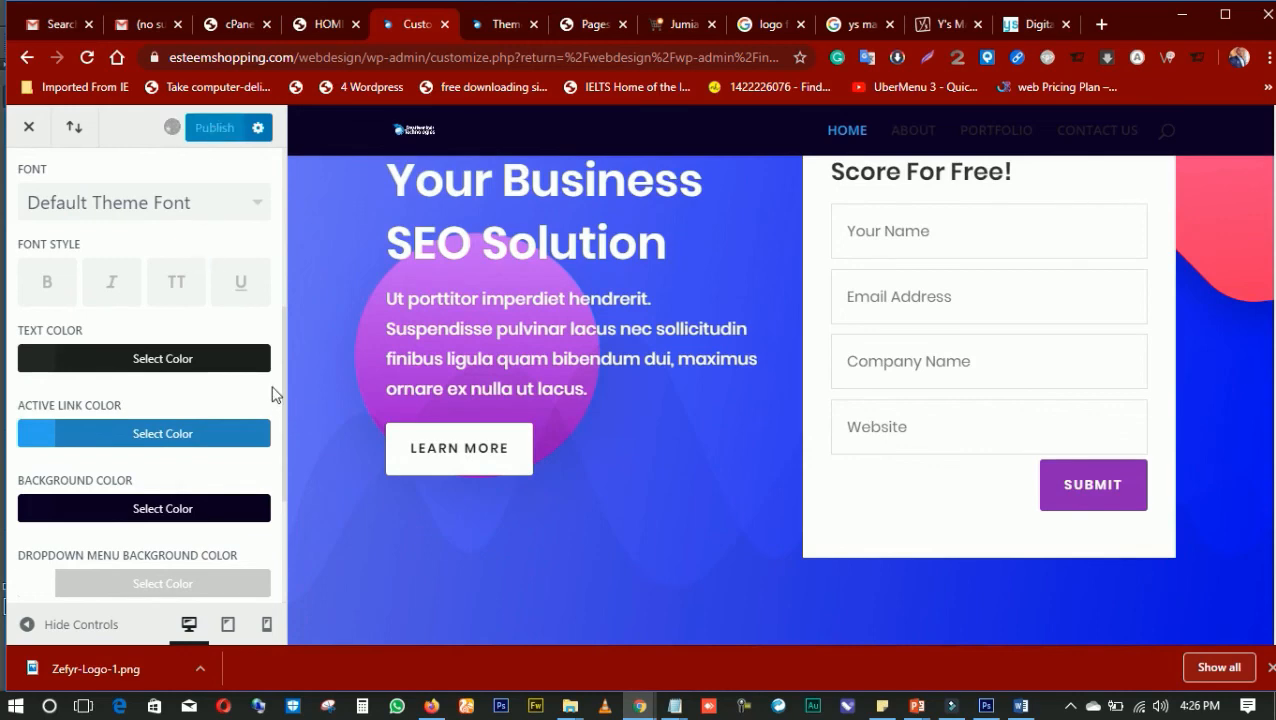
{"action": "scroll", "coordinate": [361, 338], "scroll_direction": "up", "scroll_amount": 3}
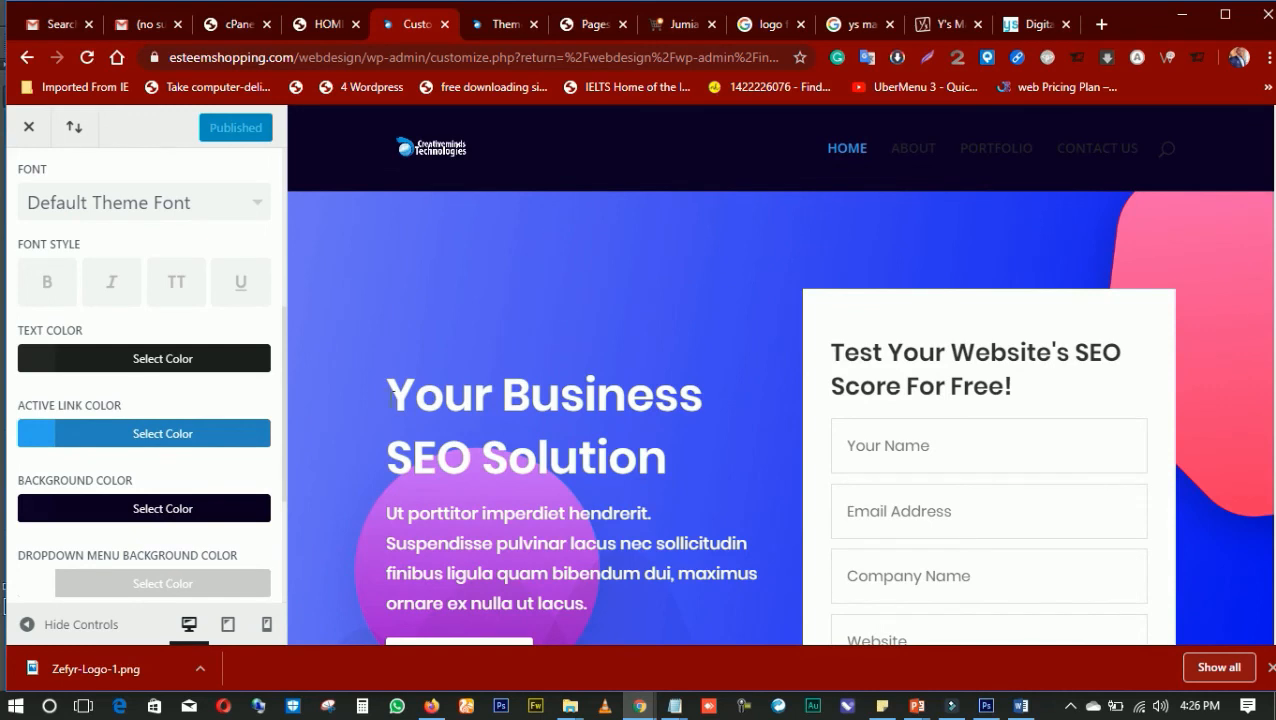
Set the primary menu text color to white, #ffffff, and publish the change
{"action": "left_click", "coordinate": [64, 359]}
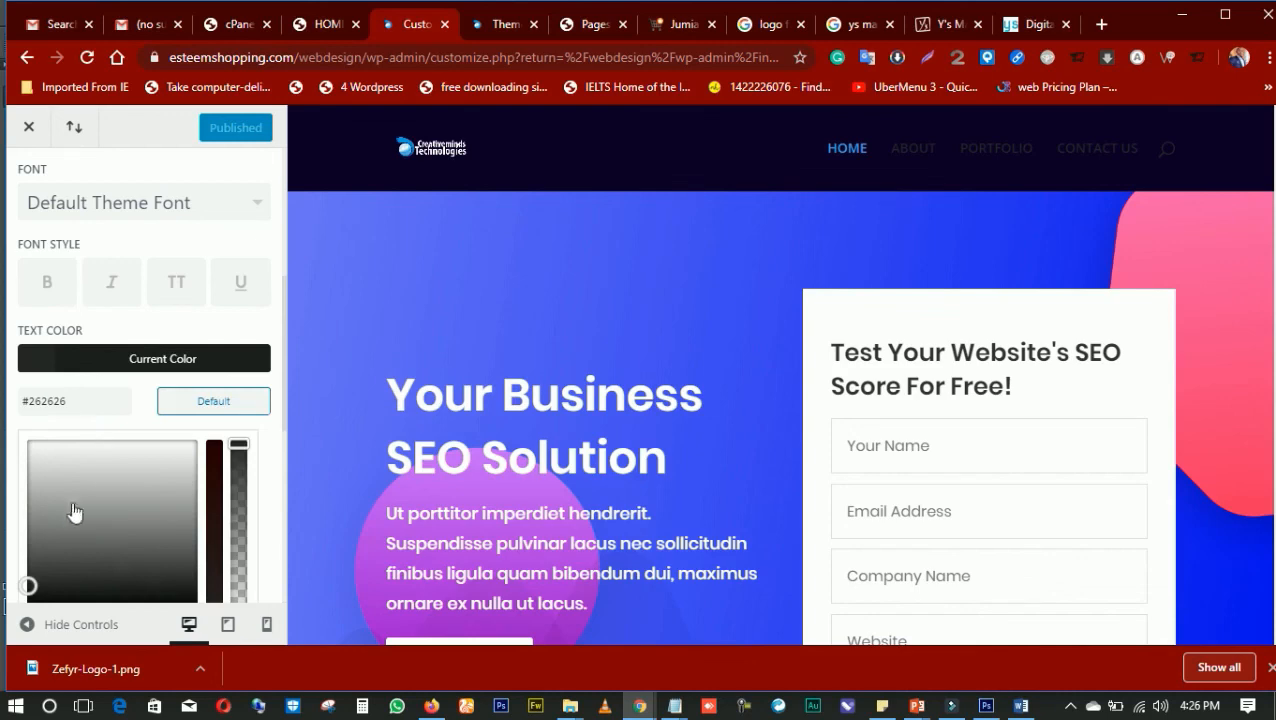
{"action": "left_click_drag", "start_coordinate": [72, 487], "coordinate": [33, 403]}
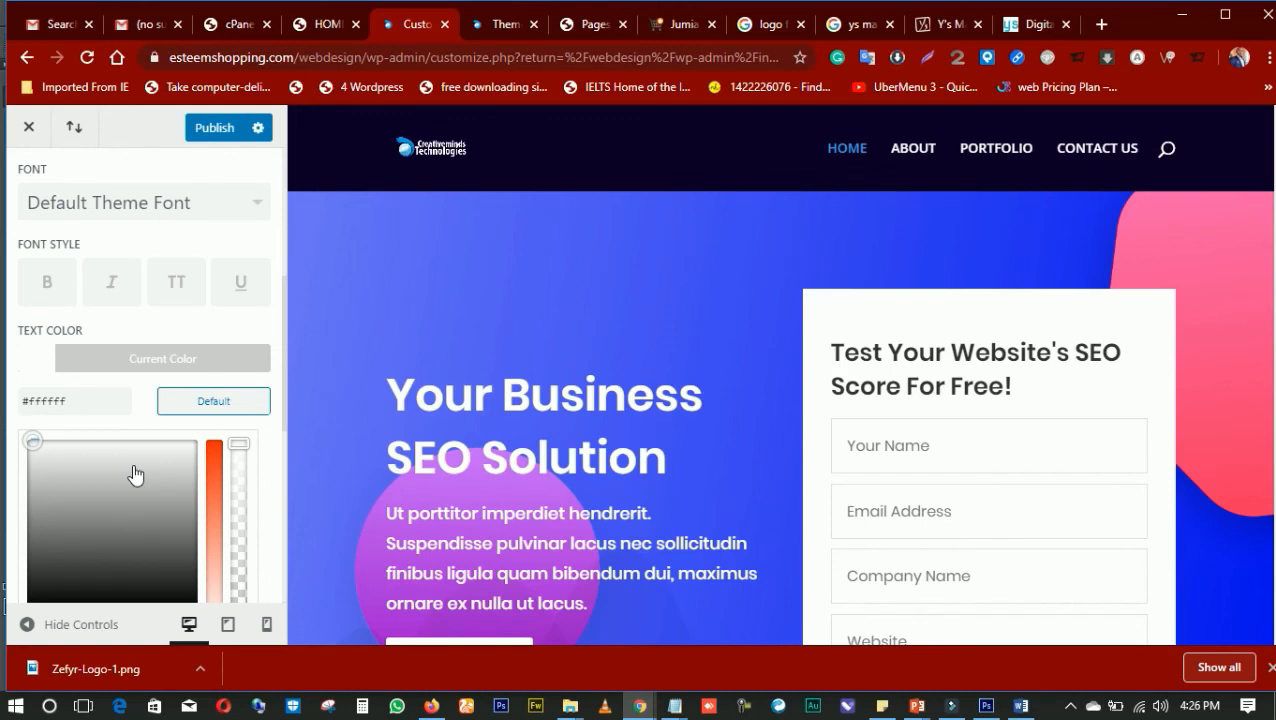
{"action": "left_click", "coordinate": [216, 129]}
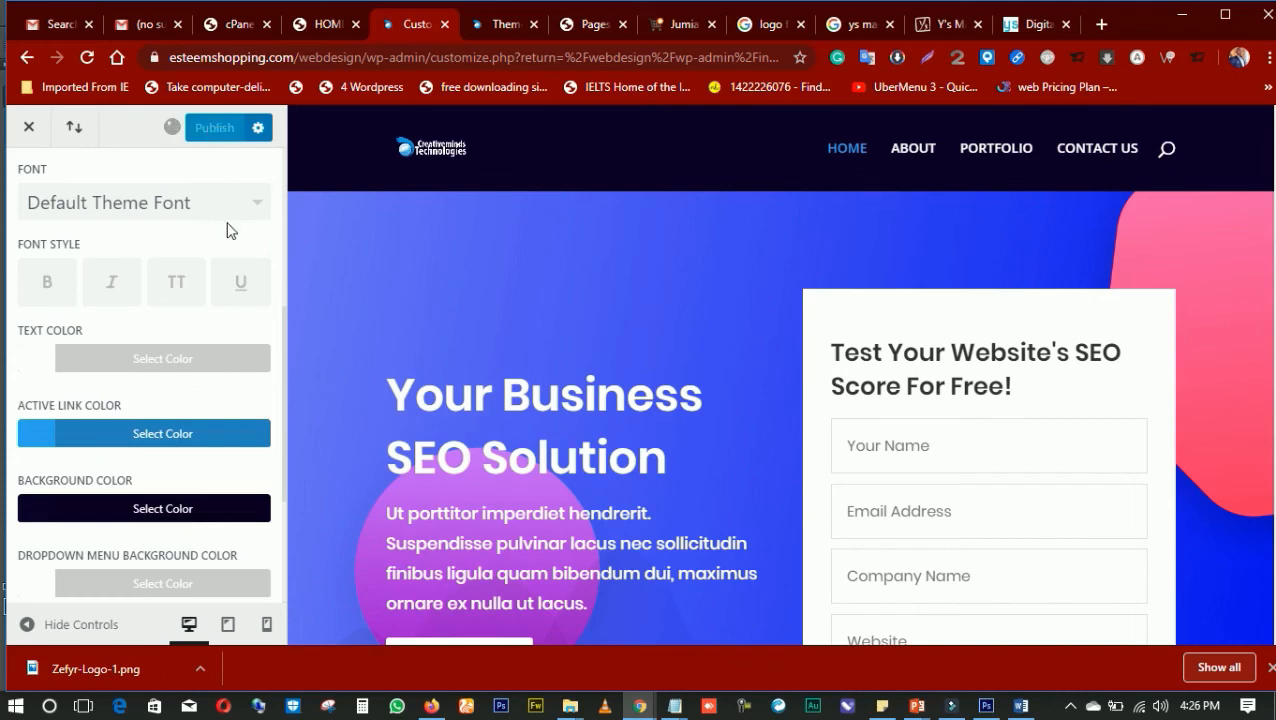
Set the primary menu bar's font to Poppins
{"action": "scroll", "coordinate": [207, 250], "scroll_direction": "down", "scroll_amount": 1}
{"action": "scroll", "coordinate": [207, 250], "scroll_direction": "down", "scroll_amount": 2}
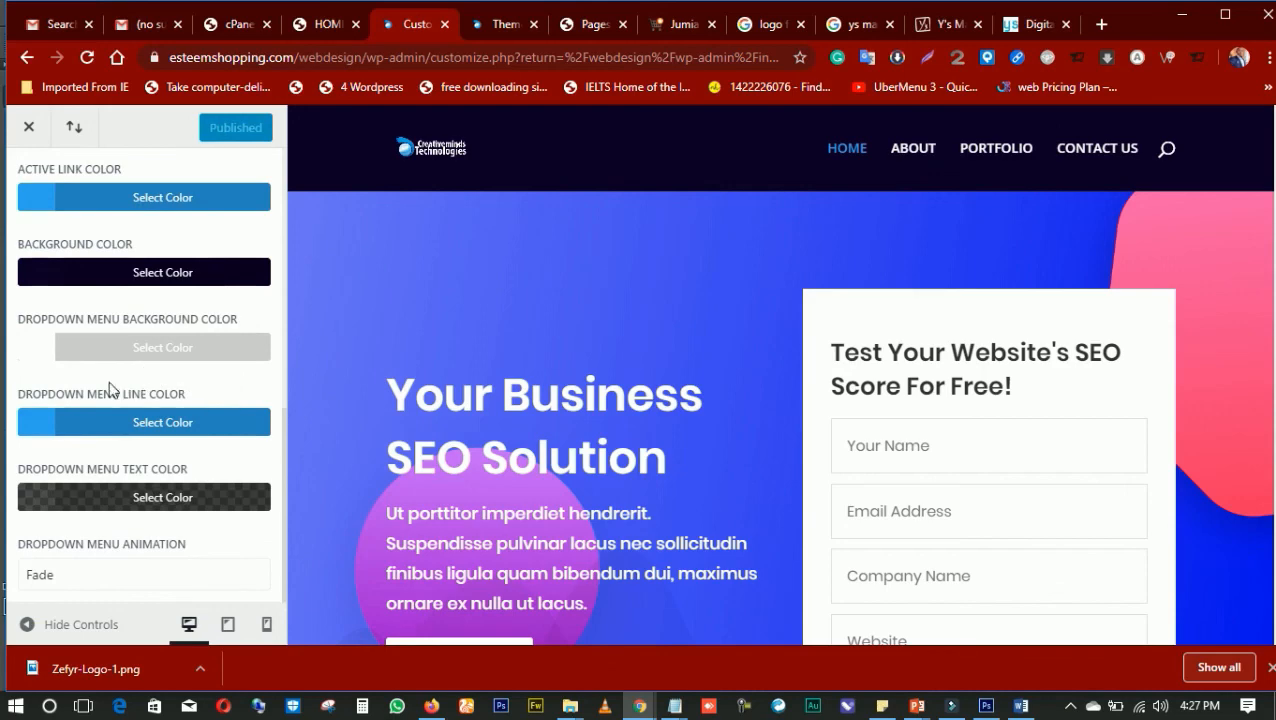
{"action": "scroll", "coordinate": [162, 400], "scroll_direction": "up", "scroll_amount": 6}
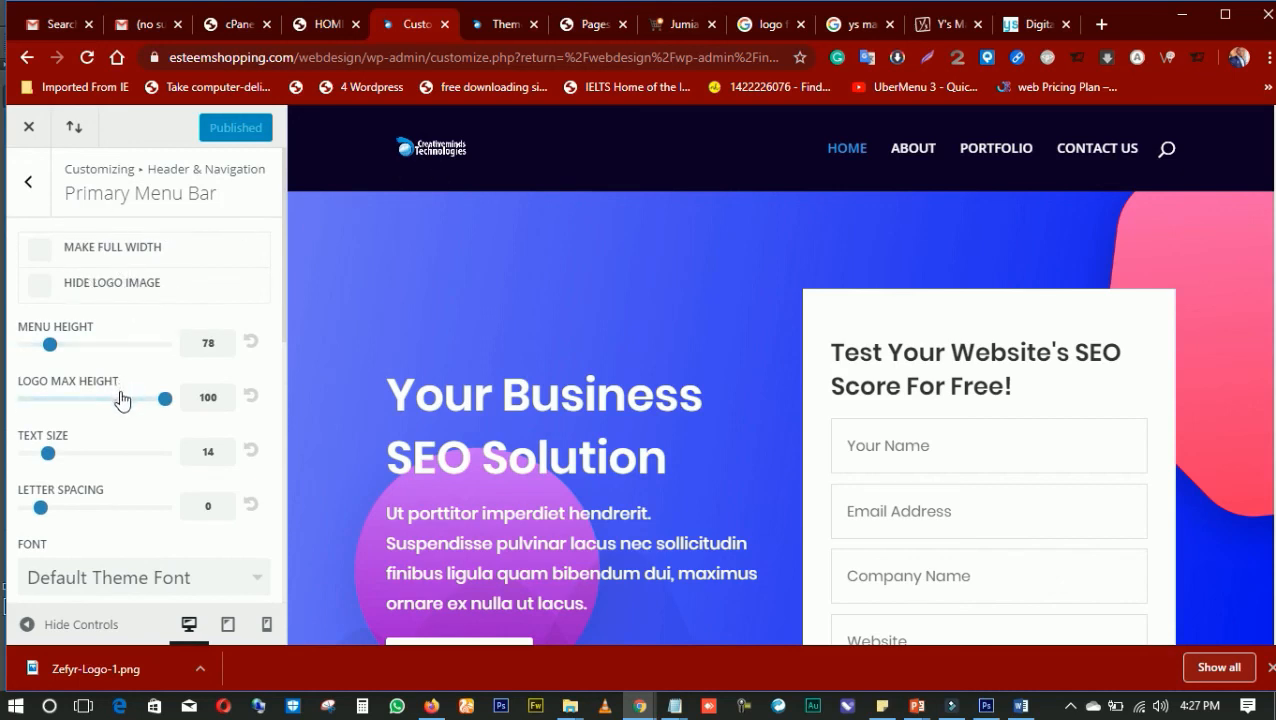
{"action": "scroll", "coordinate": [120, 400], "scroll_direction": "down", "scroll_amount": 3}
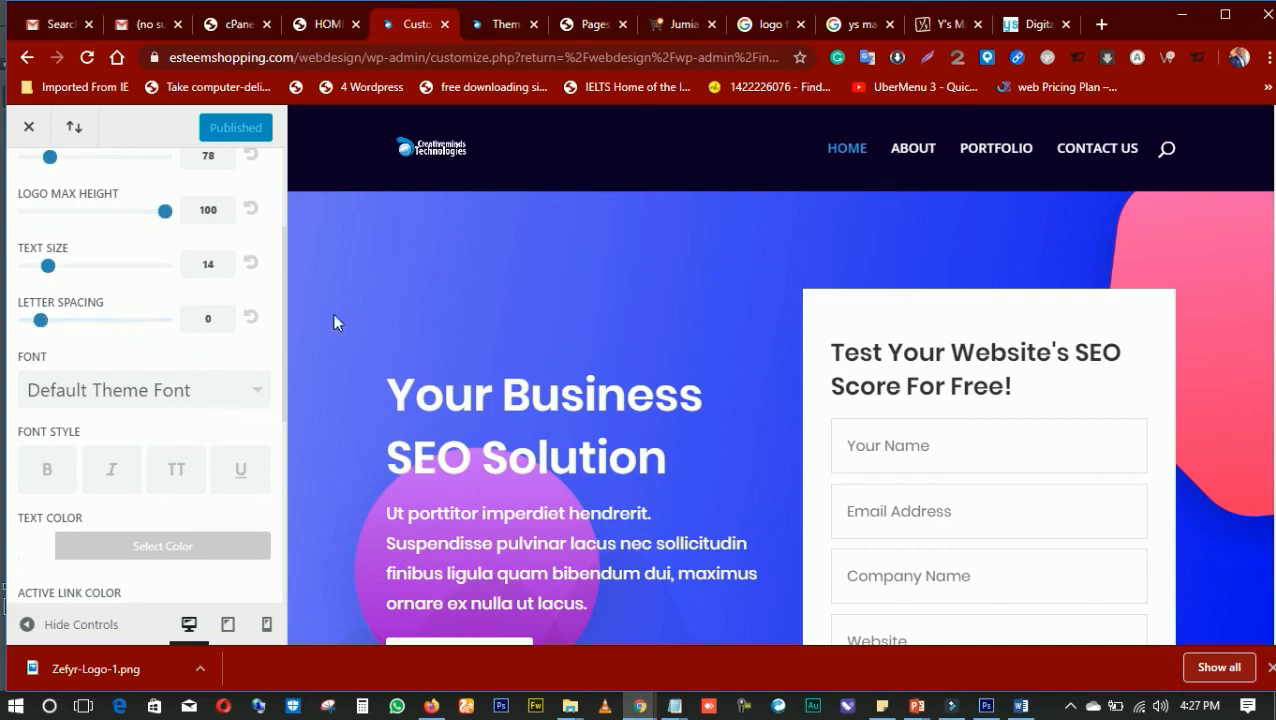
{"action": "left_click", "coordinate": [88, 393]}
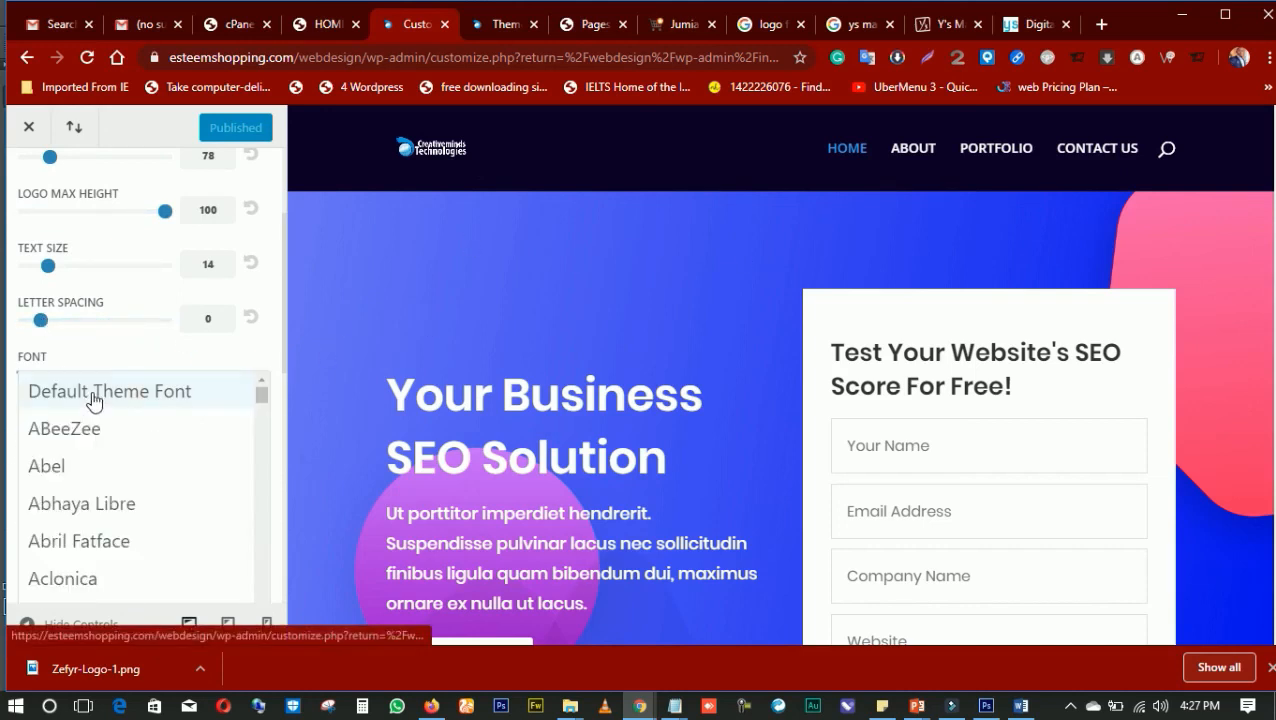
{"action": "scroll", "coordinate": [152, 380], "scroll_direction": "down", "scroll_amount": 3}
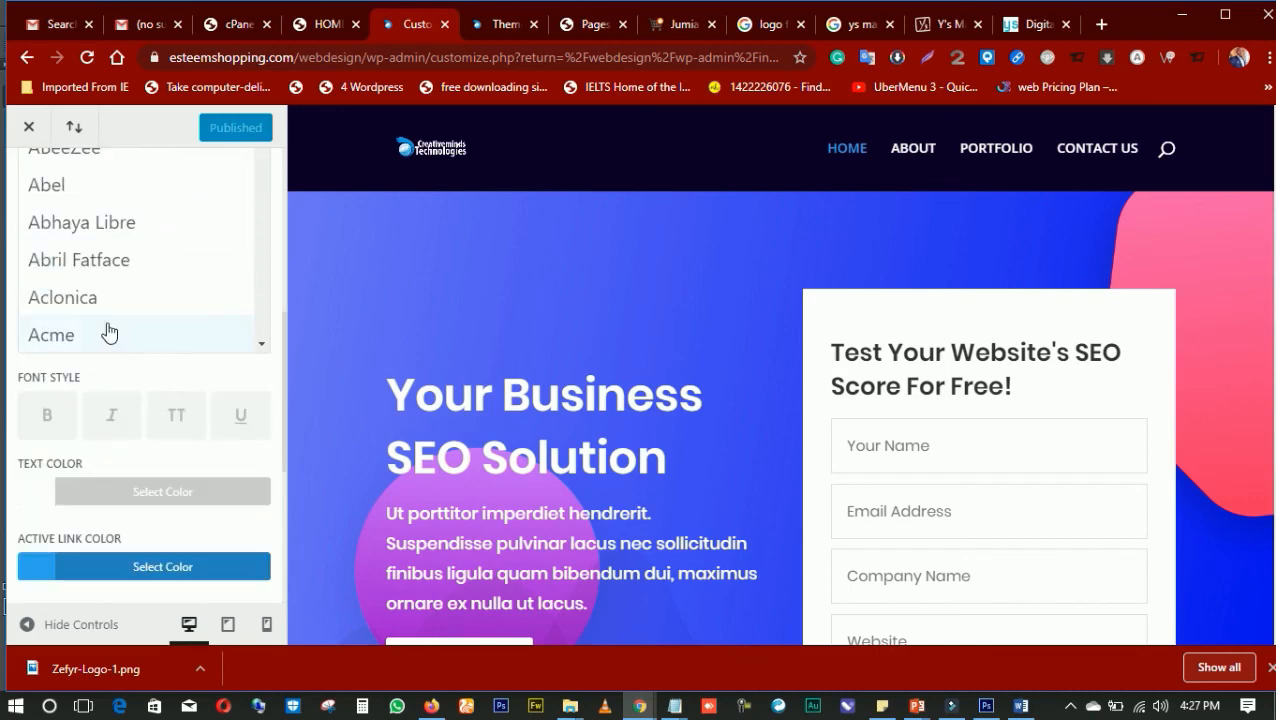
{"action": "scroll", "coordinate": [104, 316], "scroll_direction": "down", "scroll_amount": 3}
{"action": "scroll", "coordinate": [104, 305], "scroll_direction": "down", "scroll_amount": 18}
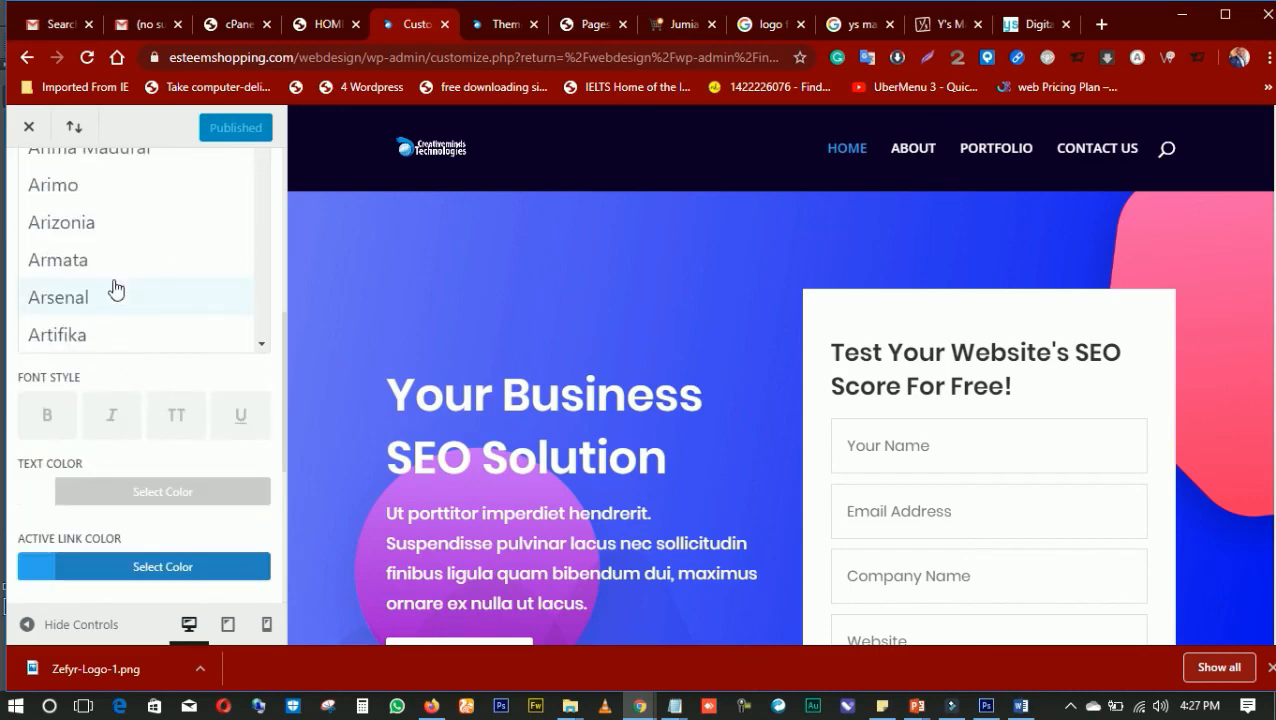
{"action": "scroll", "coordinate": [119, 309], "scroll_direction": "down", "scroll_amount": 20}
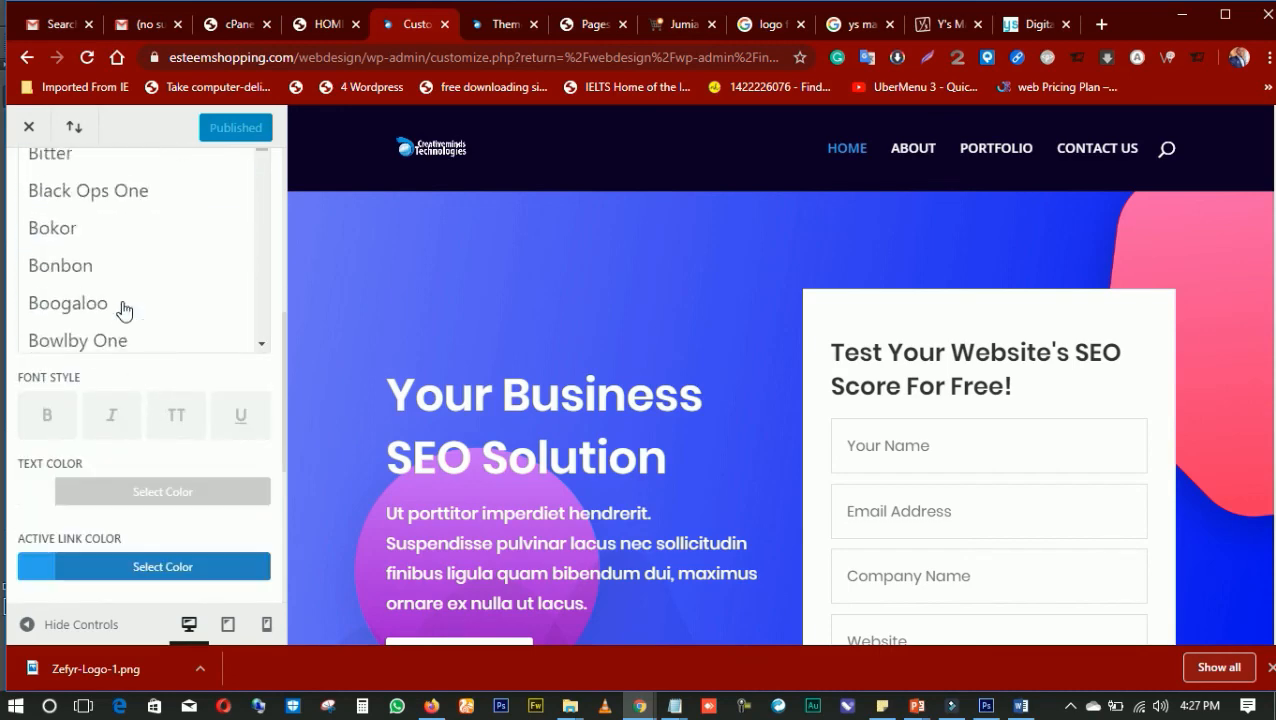
{"action": "scroll", "coordinate": [125, 310], "scroll_direction": "down", "scroll_amount": 20}
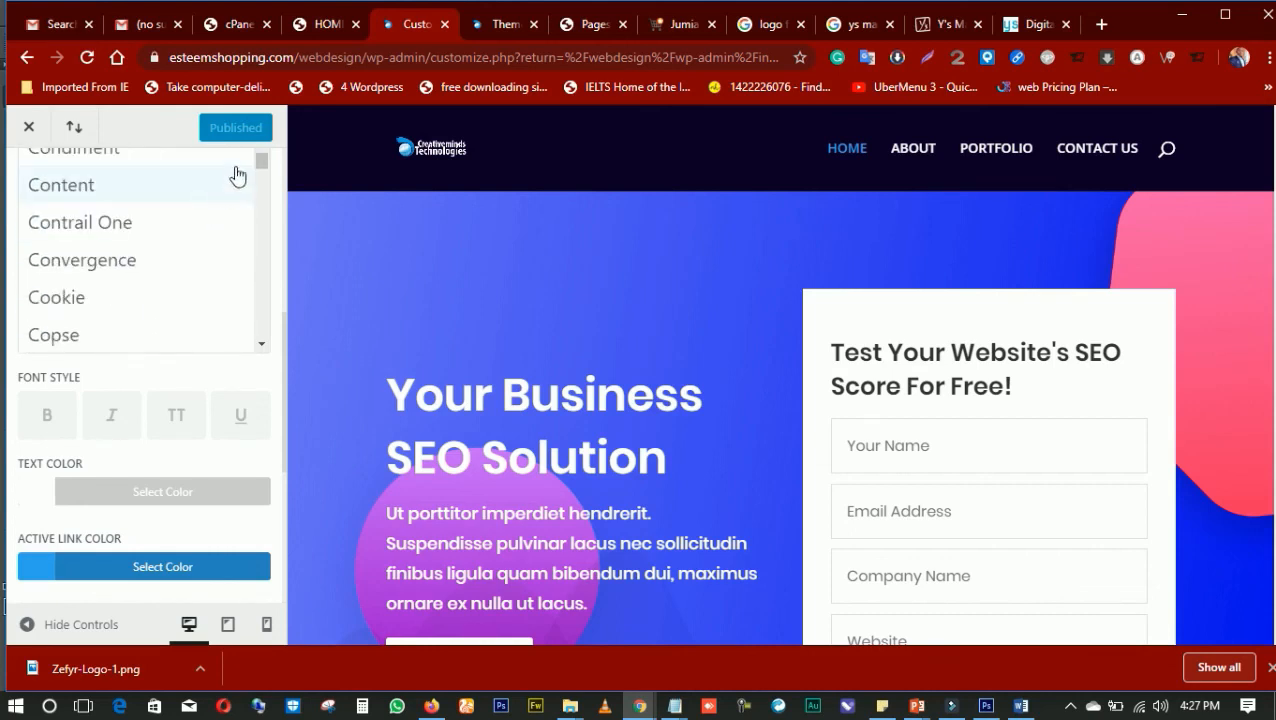
{"action": "left_click_drag", "start_coordinate": [265, 162], "coordinate": [262, 277]}
{"action": "scroll", "coordinate": [143, 282], "scroll_direction": "up", "scroll_amount": 5}
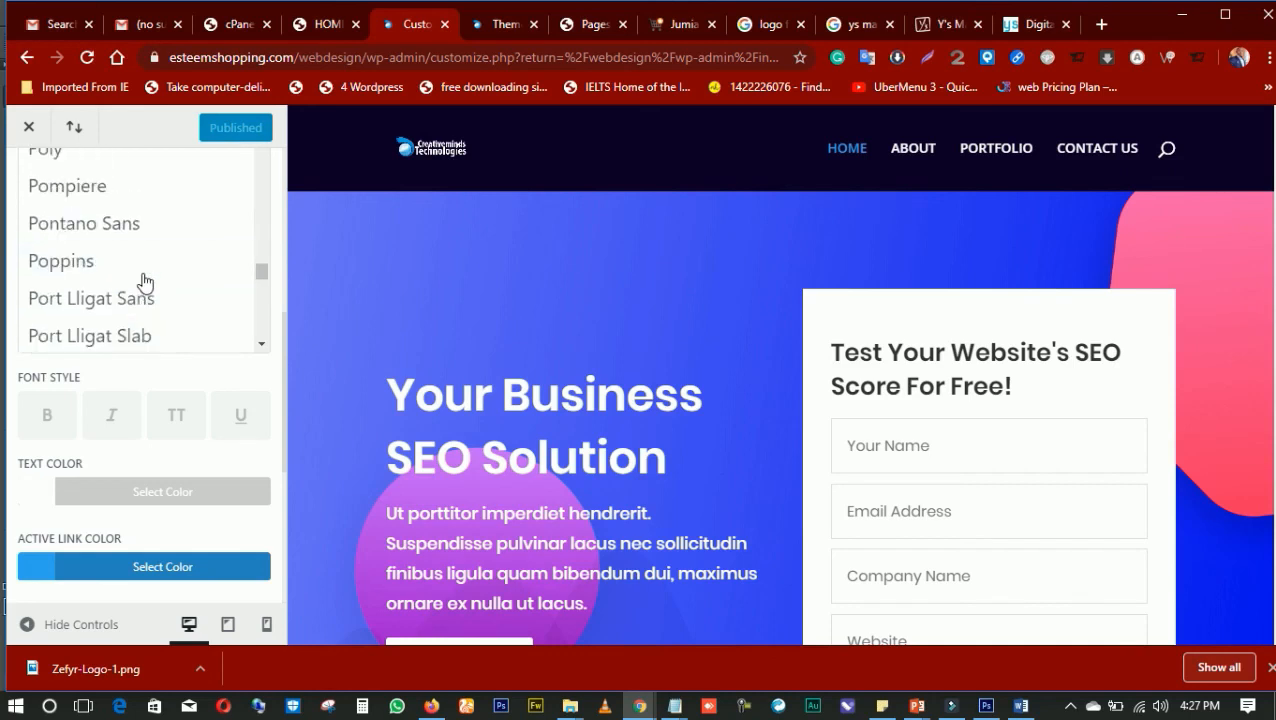
{"action": "scroll", "coordinate": [145, 278], "scroll_direction": "up", "scroll_amount": 3}
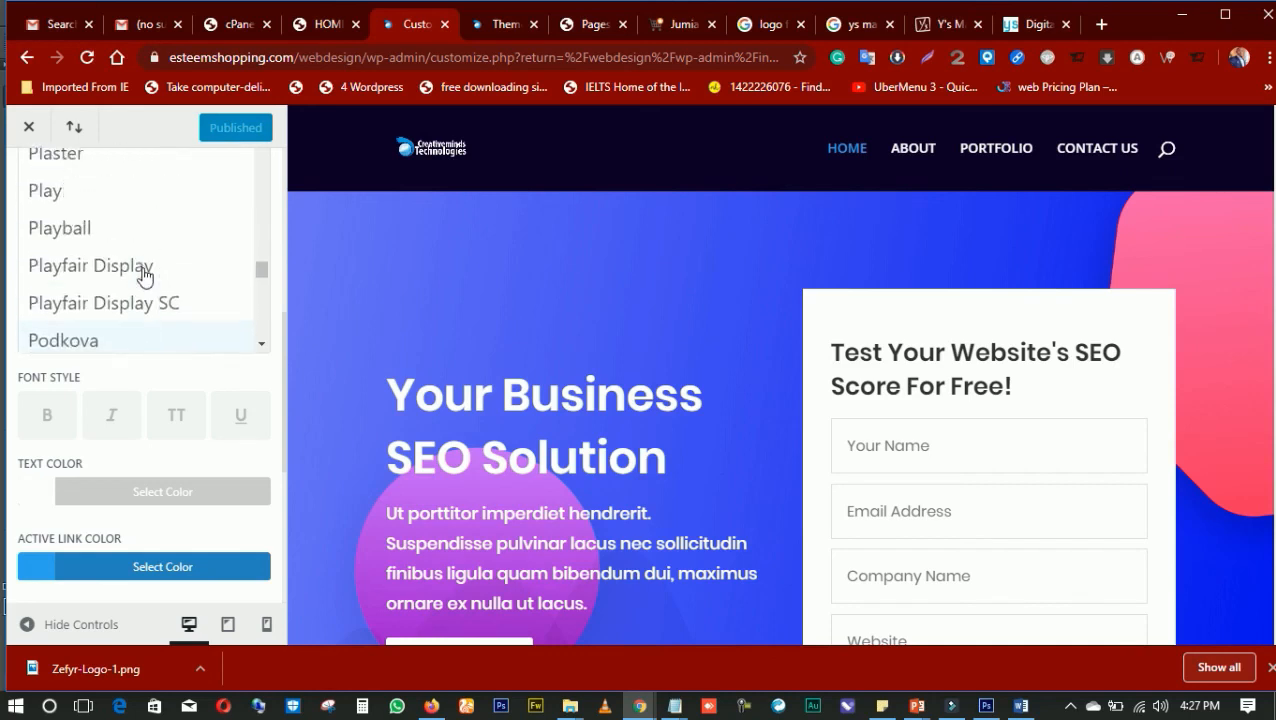
{"action": "scroll", "coordinate": [146, 278], "scroll_direction": "down", "scroll_amount": 5}
{"action": "scroll", "coordinate": [143, 276], "scroll_direction": "down", "scroll_amount": 2}
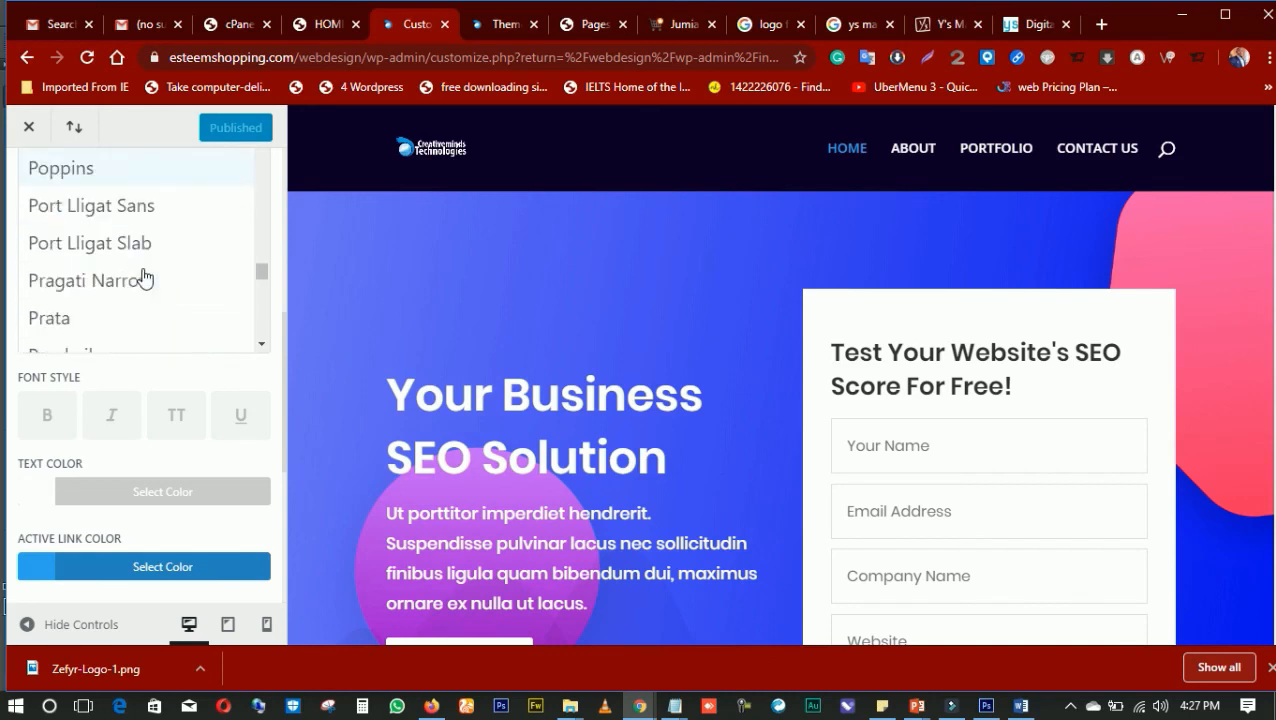
{"action": "scroll", "coordinate": [142, 276], "scroll_direction": "down", "scroll_amount": 1}
{"action": "scroll", "coordinate": [140, 275], "scroll_direction": "up", "scroll_amount": 1}
{"action": "scroll", "coordinate": [138, 273], "scroll_direction": "up", "scroll_amount": 2}
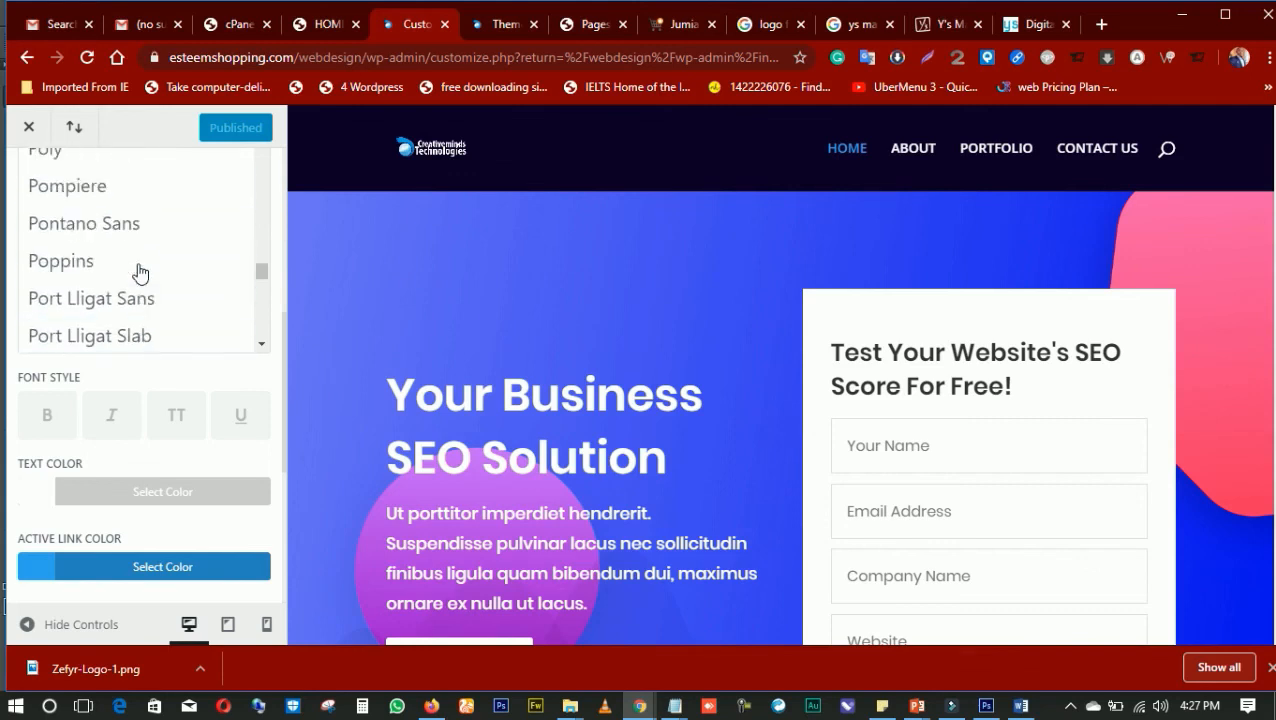
{"action": "scroll", "coordinate": [138, 273], "scroll_direction": "down", "scroll_amount": 1}
{"action": "left_click", "coordinate": [65, 263]}
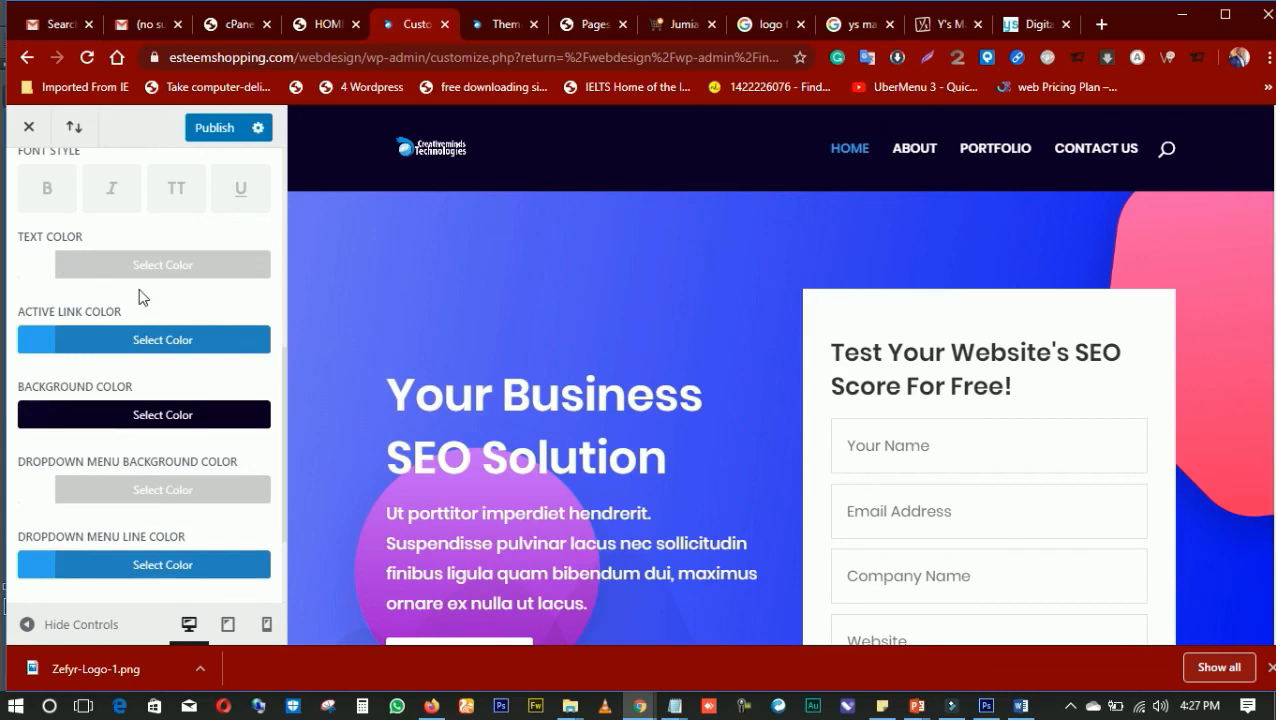
Publish the change to the primary menu font
{"action": "scroll", "coordinate": [165, 378], "scroll_direction": "down", "scroll_amount": 2}
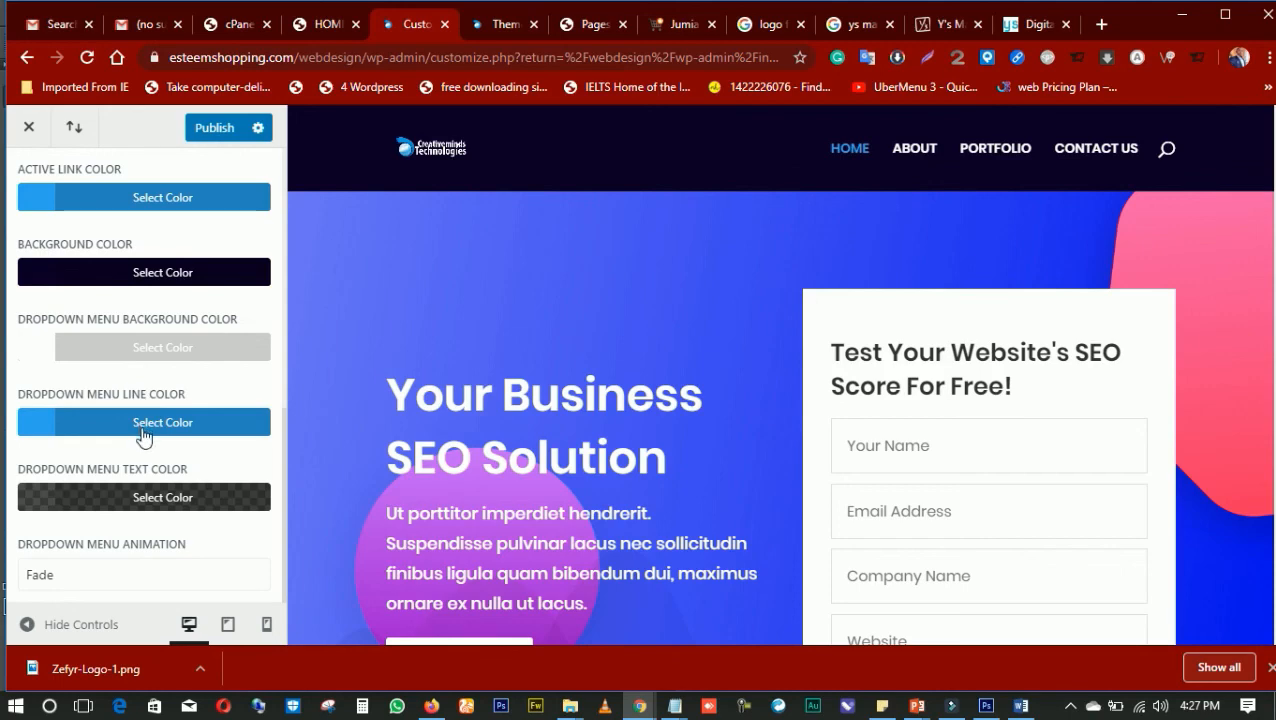
{"action": "scroll", "coordinate": [143, 390], "scroll_direction": "up", "scroll_amount": 3}
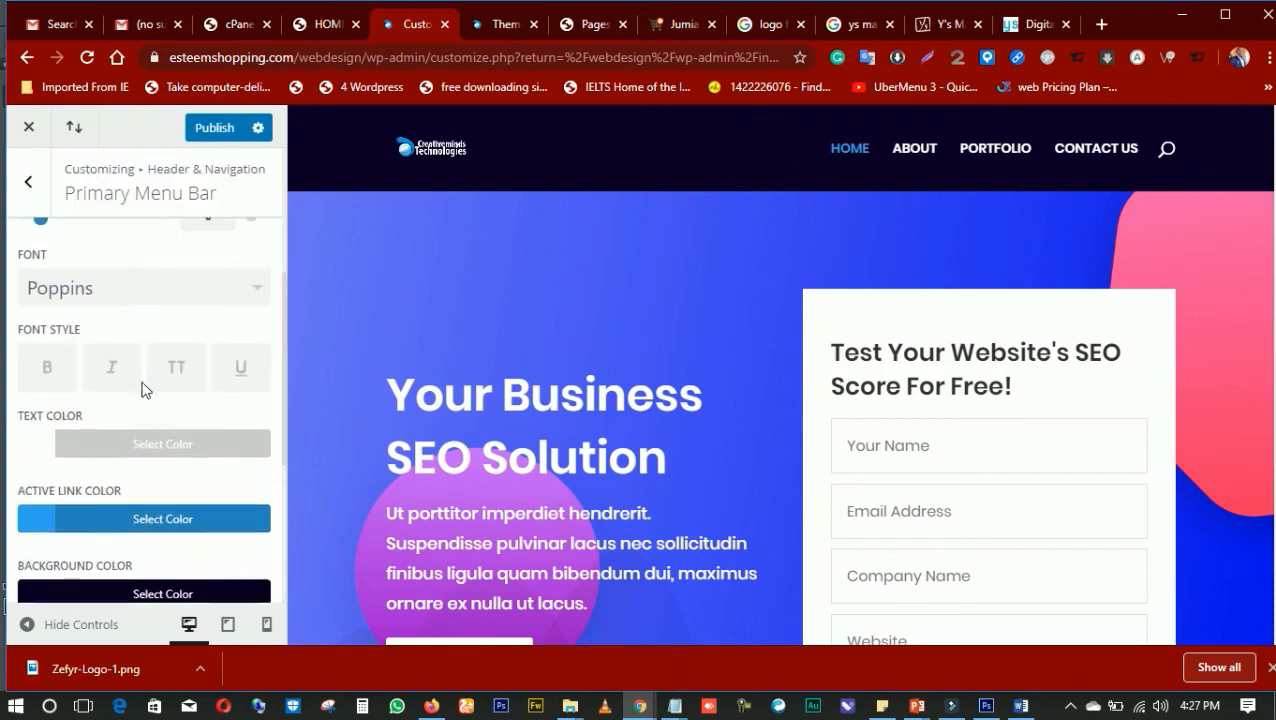
{"action": "scroll", "coordinate": [143, 388], "scroll_direction": "up", "scroll_amount": 1}
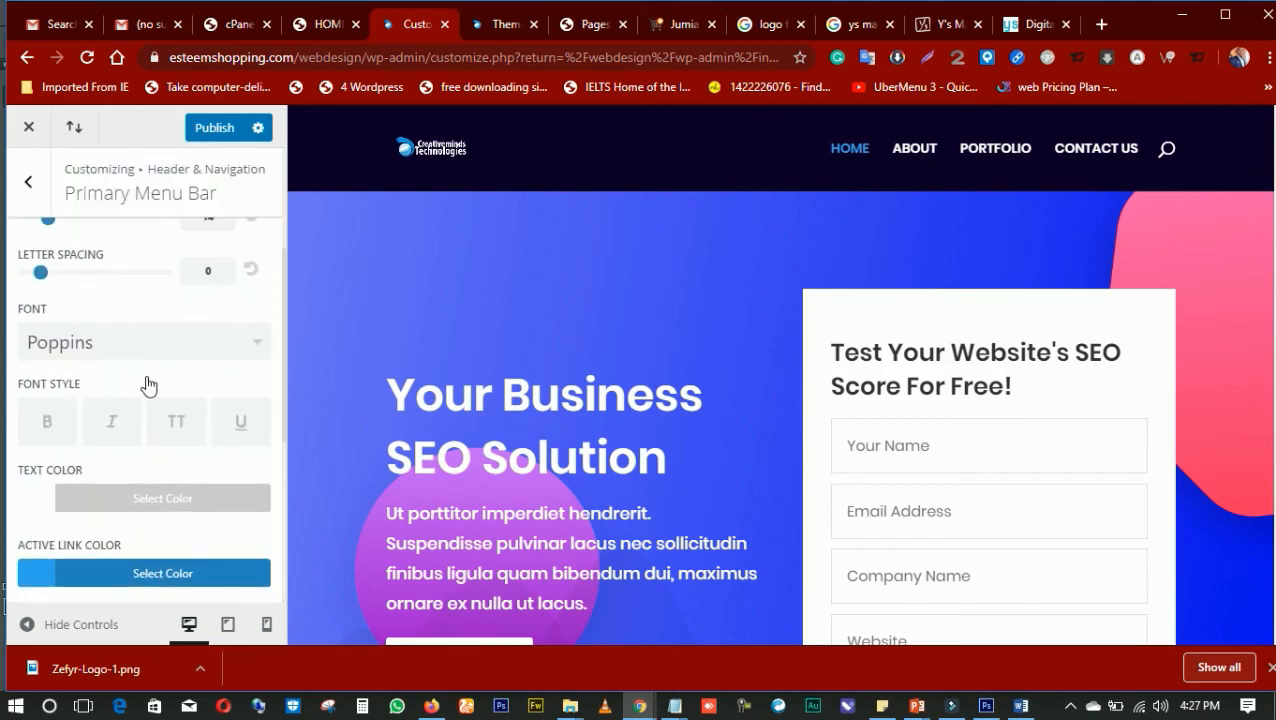
{"action": "left_click", "coordinate": [236, 130]}
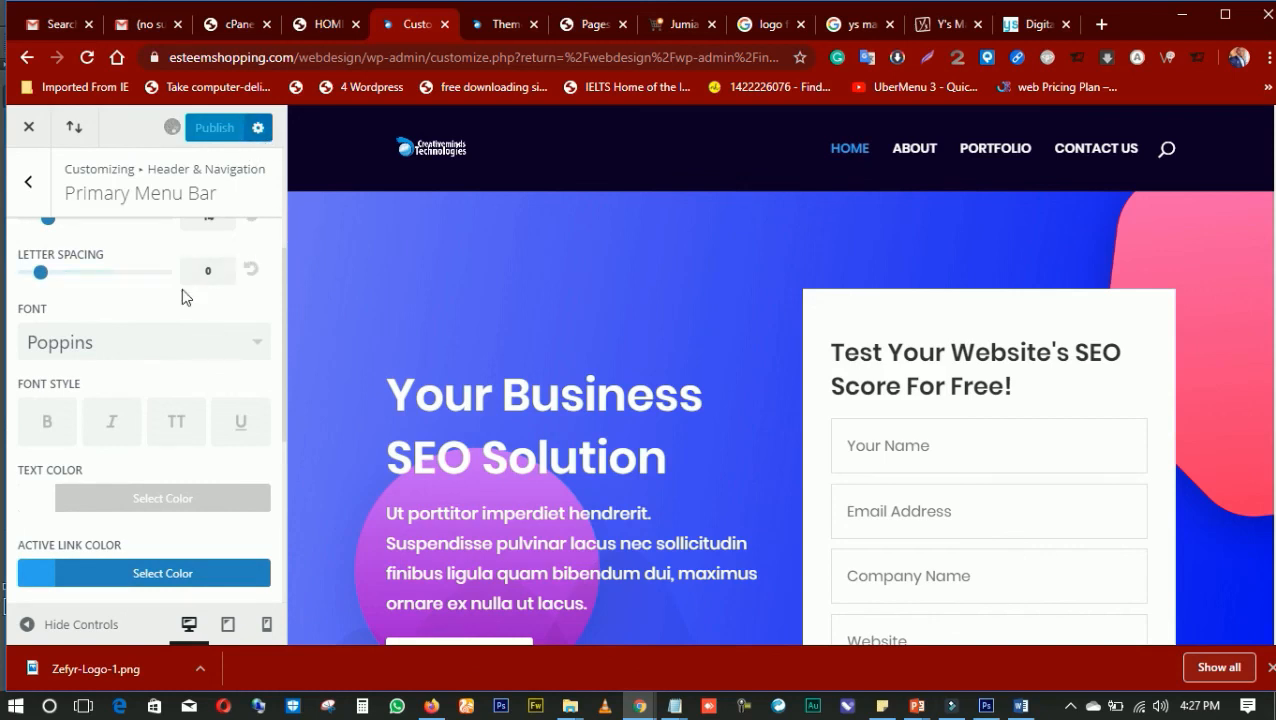
Set the primary menu text size to 13 and publish the change
{"action": "scroll", "coordinate": [182, 289], "scroll_direction": "down", "scroll_amount": 5}
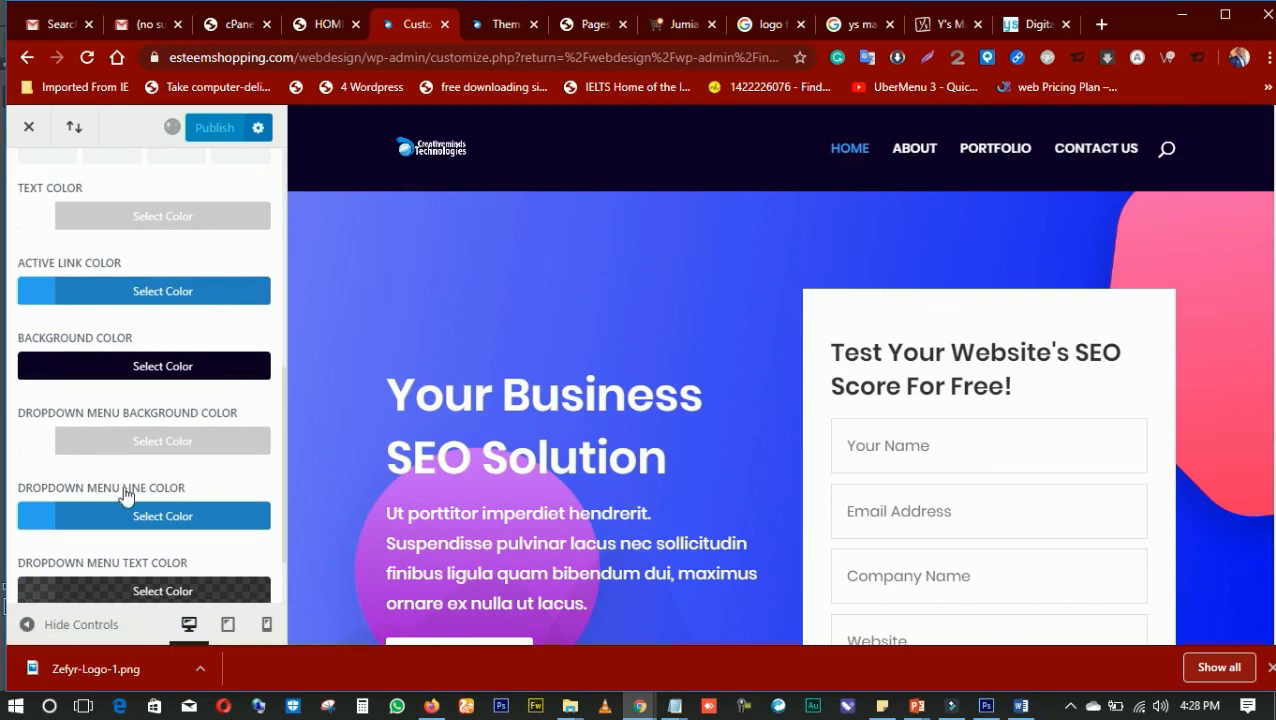
{"action": "scroll", "coordinate": [120, 492], "scroll_direction": "down", "scroll_amount": 1}
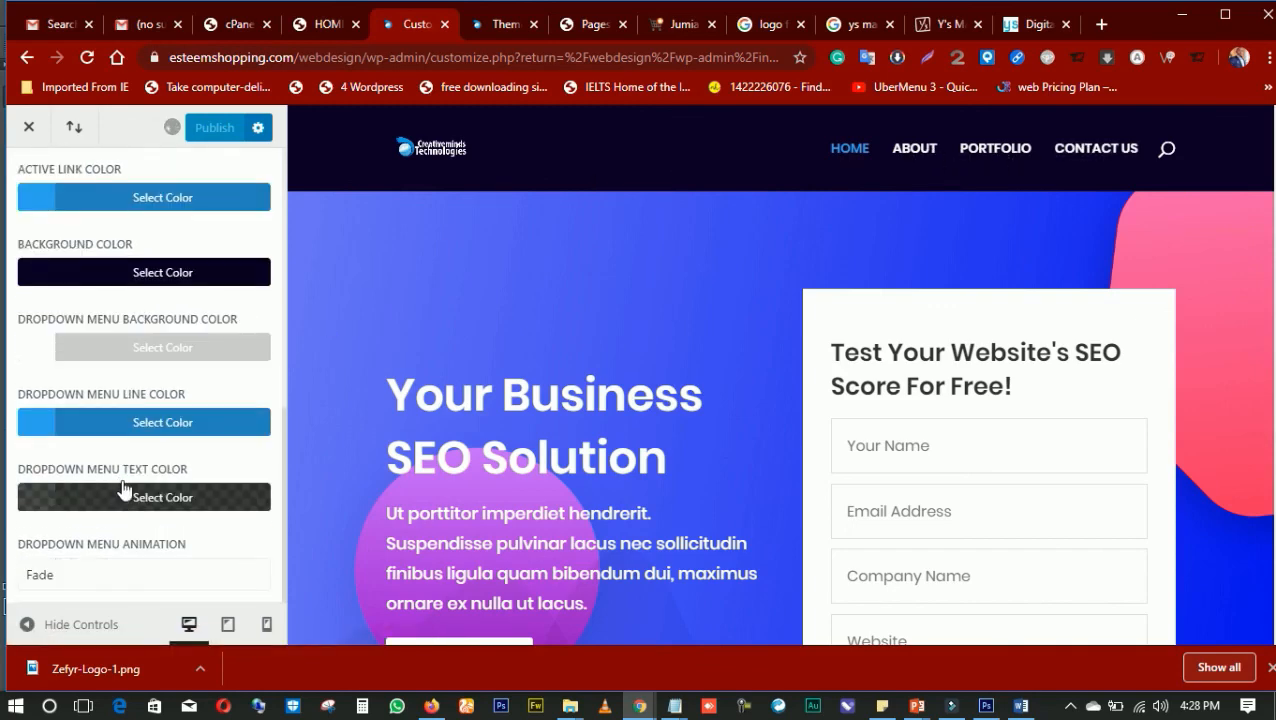
{"action": "scroll", "coordinate": [122, 495], "scroll_direction": "up", "scroll_amount": 4}
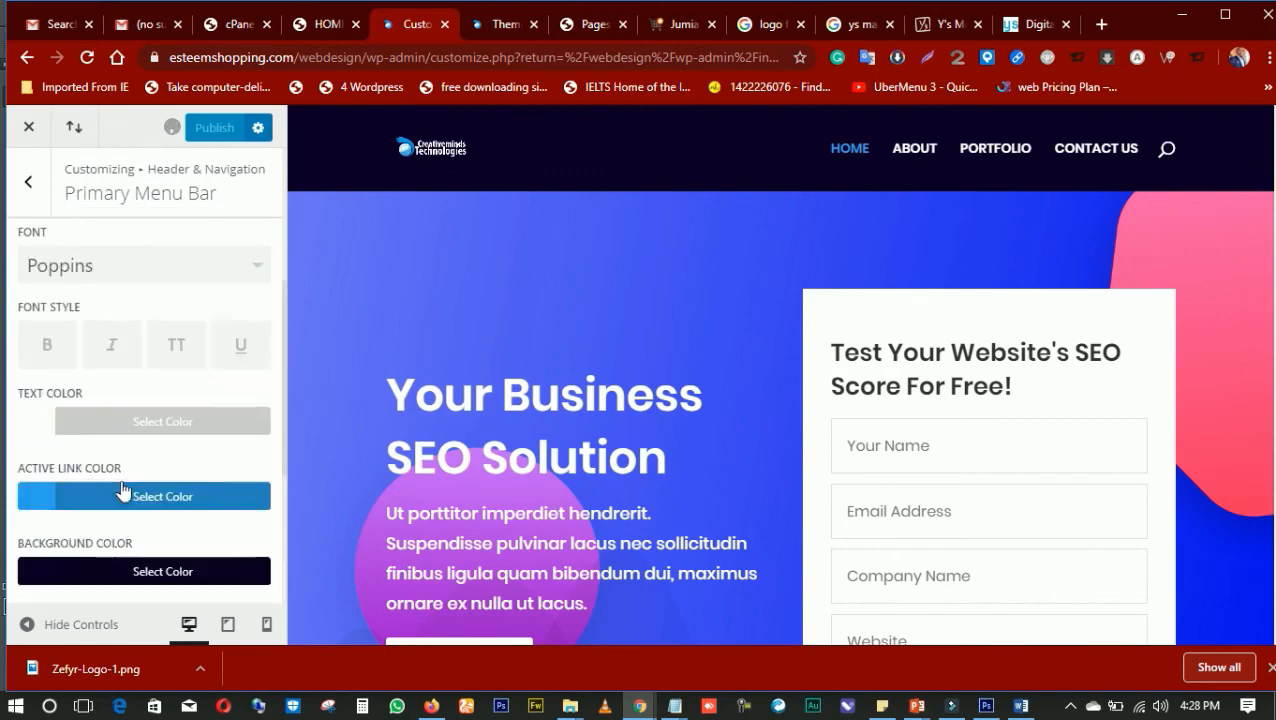
{"action": "scroll", "coordinate": [133, 508], "scroll_direction": "up", "scroll_amount": 1}
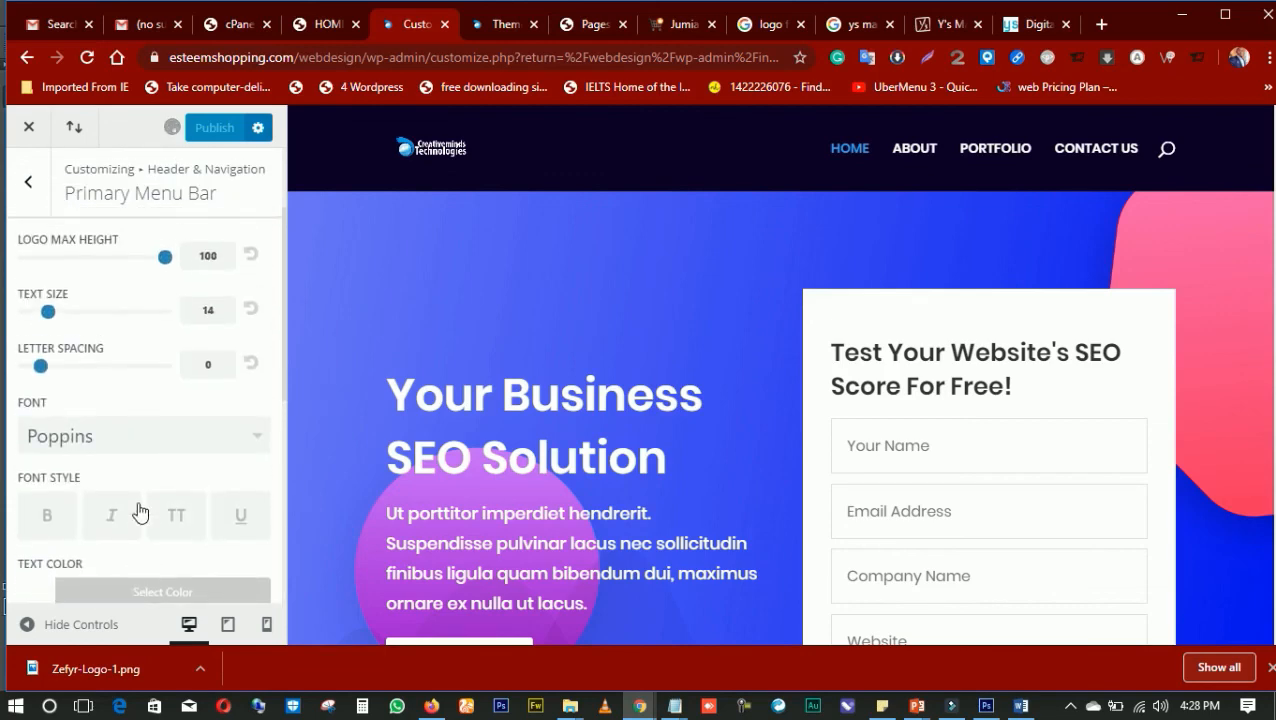
{"action": "scroll", "coordinate": [139, 512], "scroll_direction": "up", "scroll_amount": 1}
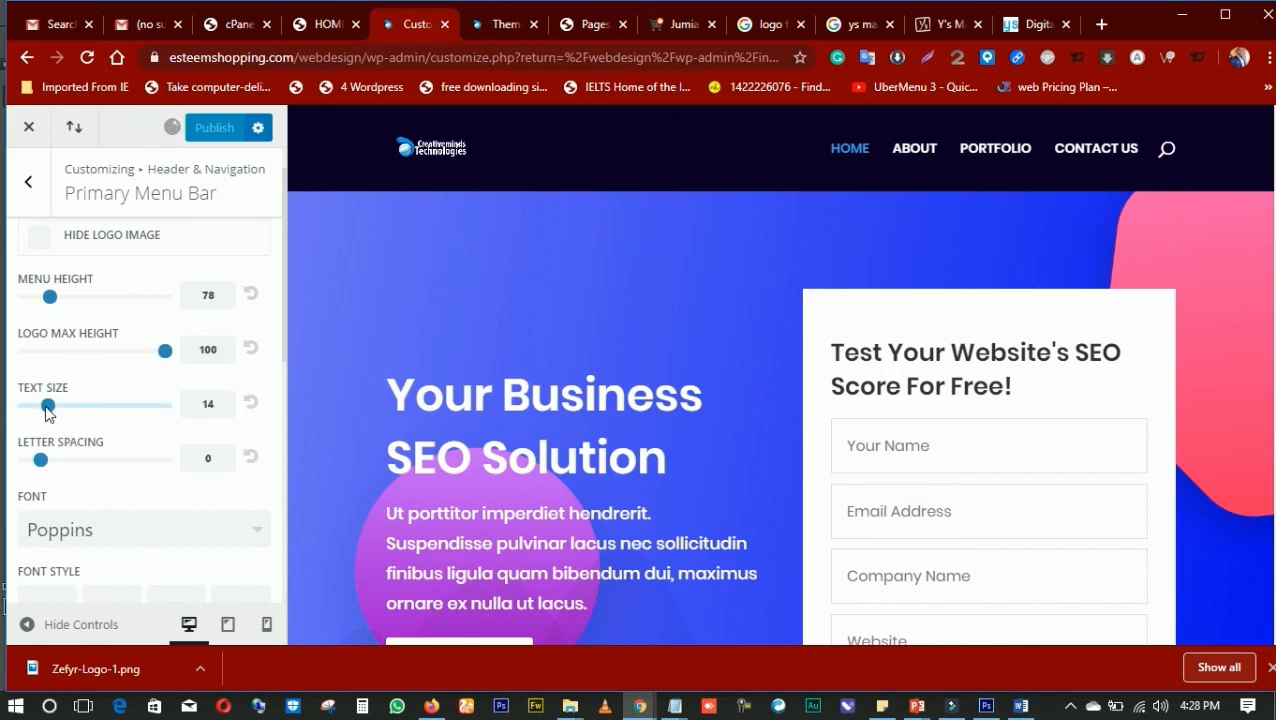
{"action": "left_click_drag", "start_coordinate": [45, 407], "coordinate": [42, 407]}
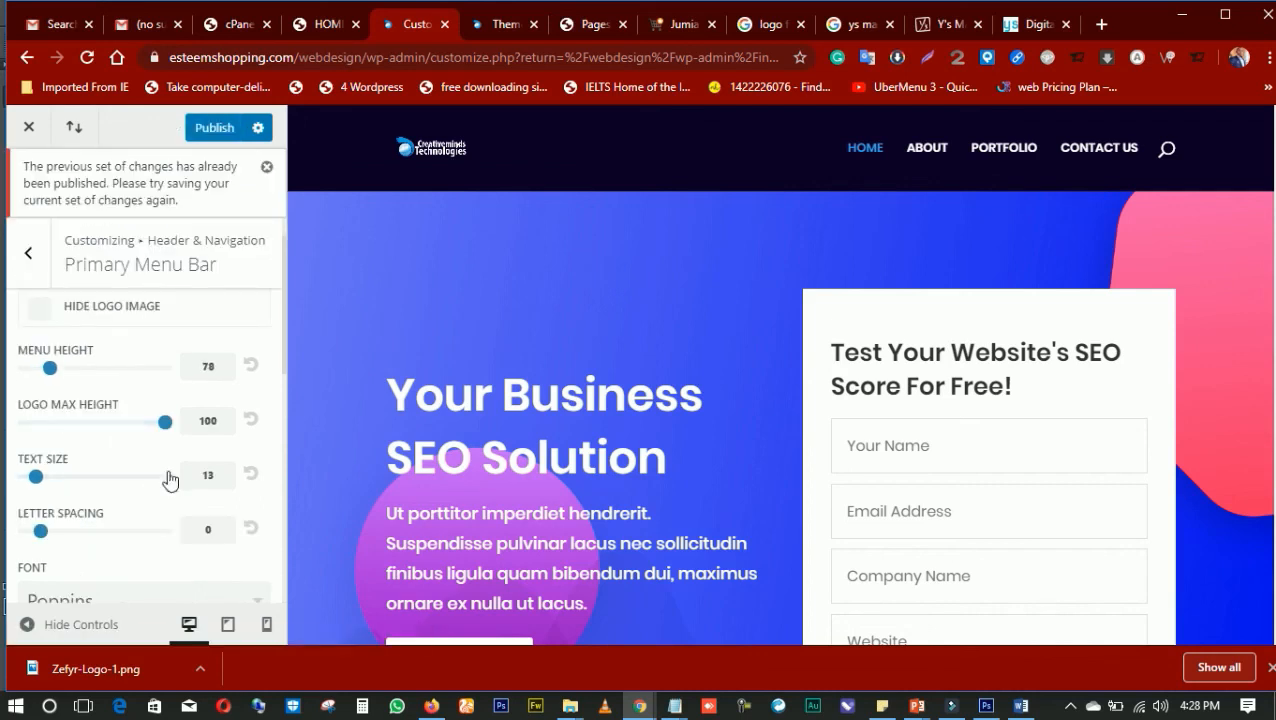
{"action": "type", "text": "12"}
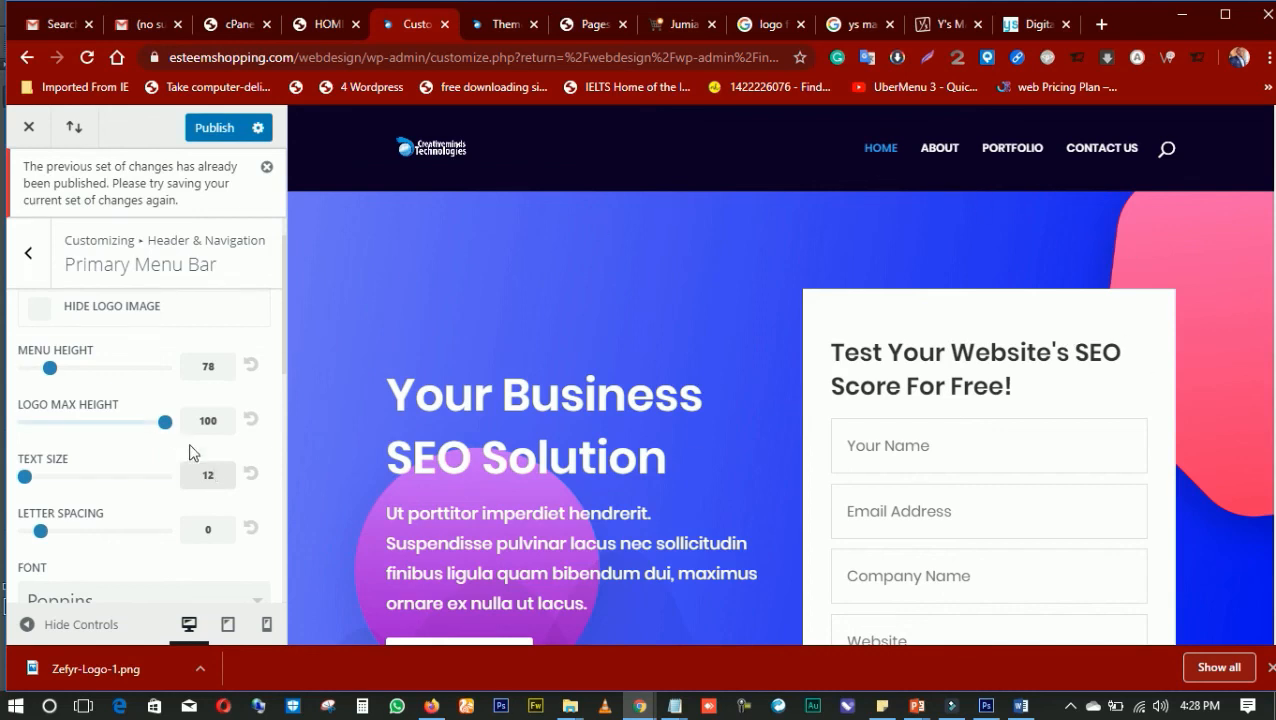
{"action": "key", "text": "BackSpace"}
{"action": "type", "text": "3"}
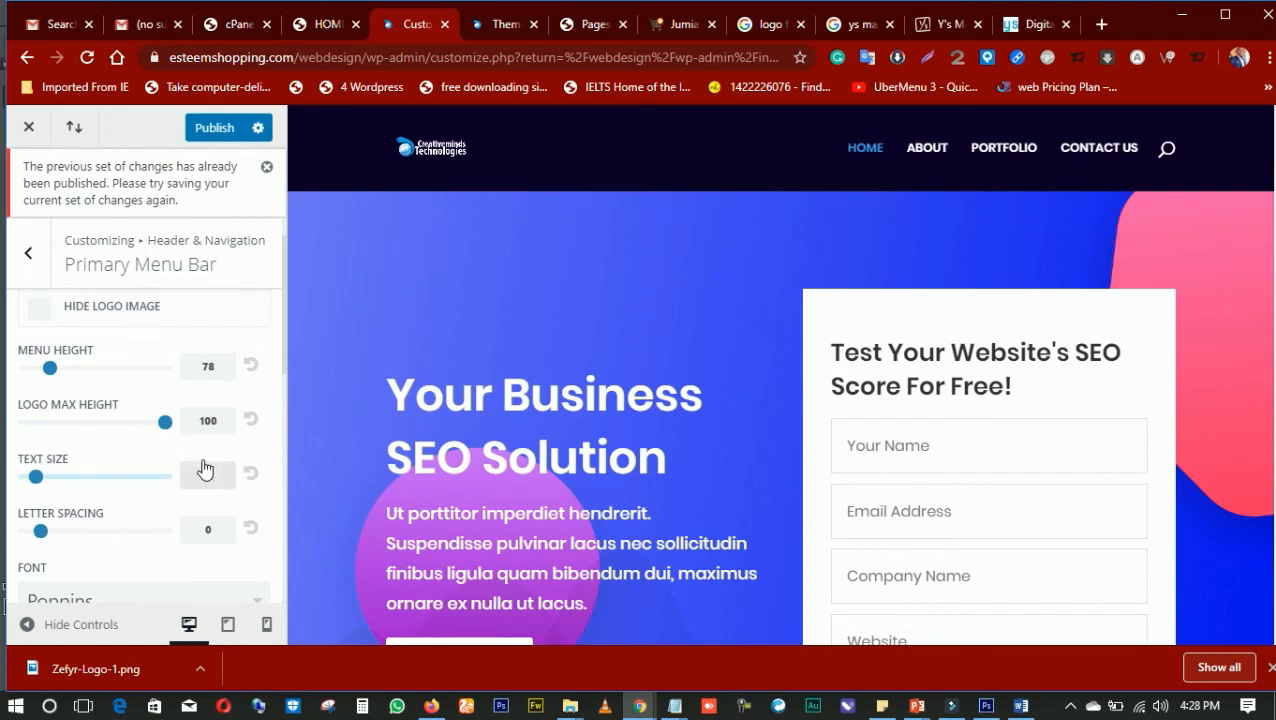
{"action": "left_click", "coordinate": [205, 130]}
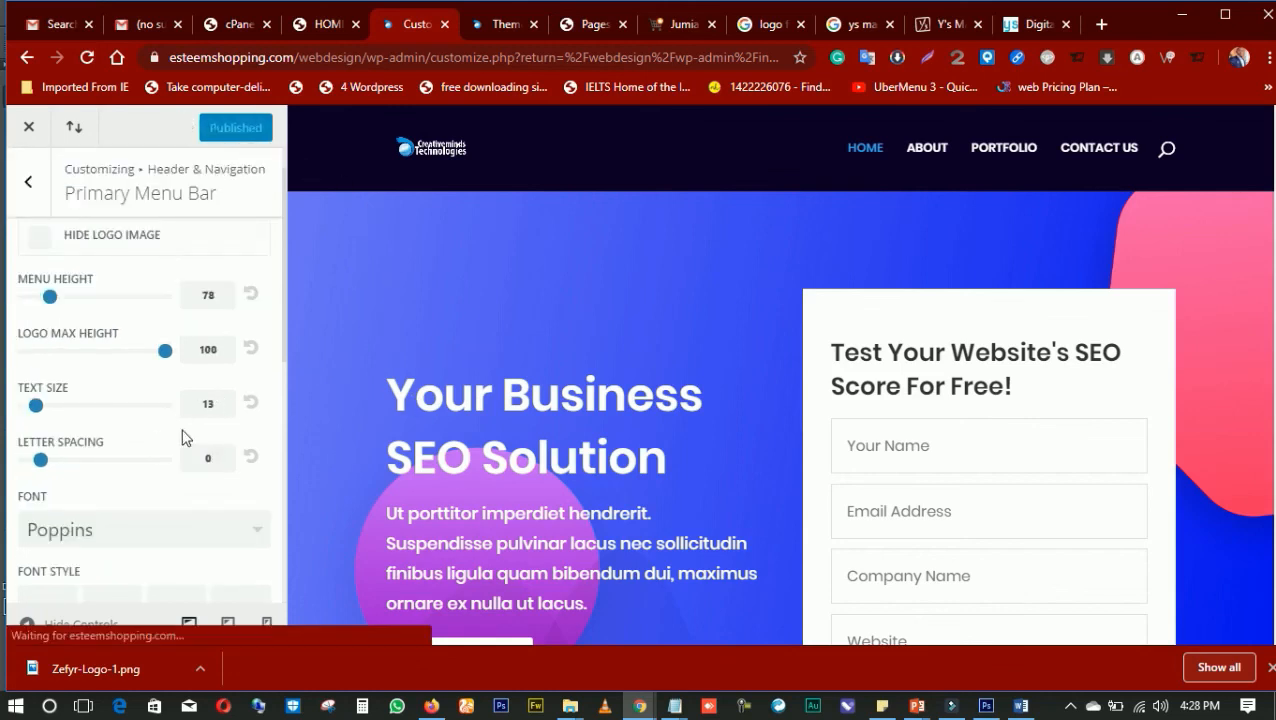
Review the home page preview beneath the menu bar and the remaining menu color and dropdown settings
{"action": "scroll", "coordinate": [205, 435], "scroll_direction": "down", "scroll_amount": 2}
{"action": "scroll", "coordinate": [550, 409], "scroll_direction": "down", "scroll_amount": 3}
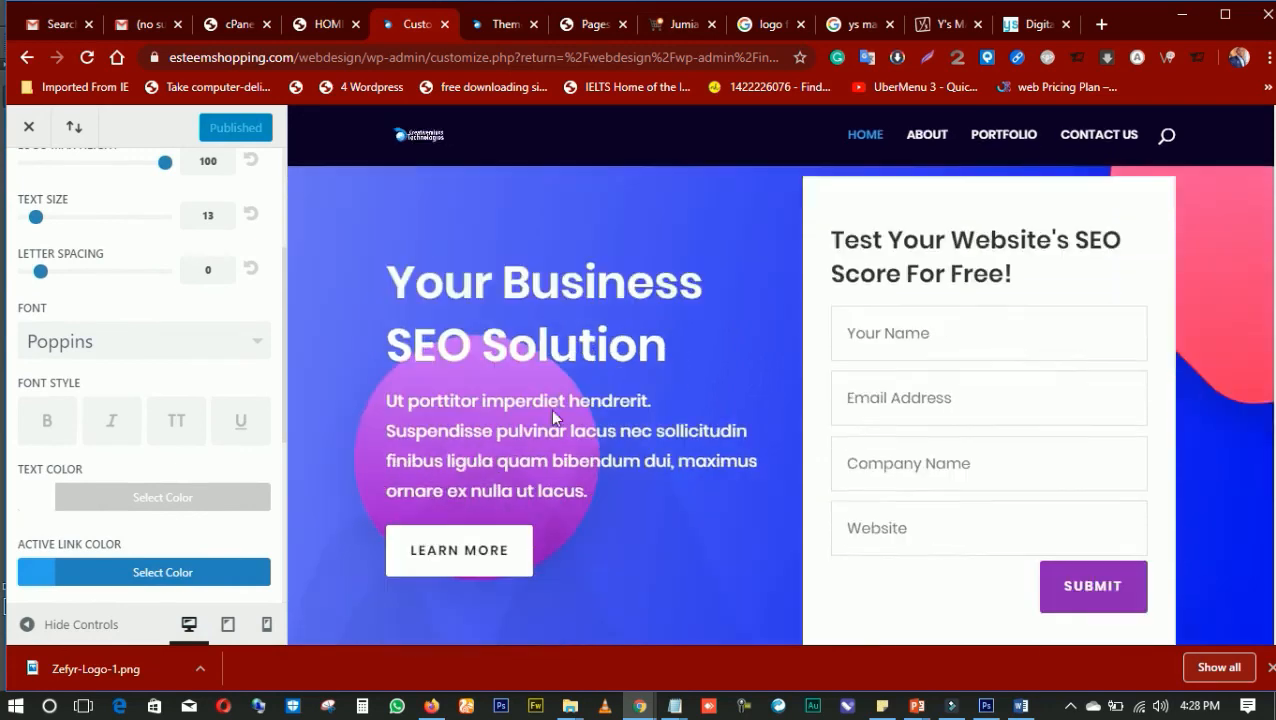
{"action": "scroll", "coordinate": [626, 347], "scroll_direction": "up", "scroll_amount": 3}
{"action": "scroll", "coordinate": [621, 339], "scroll_direction": "down", "scroll_amount": 5}
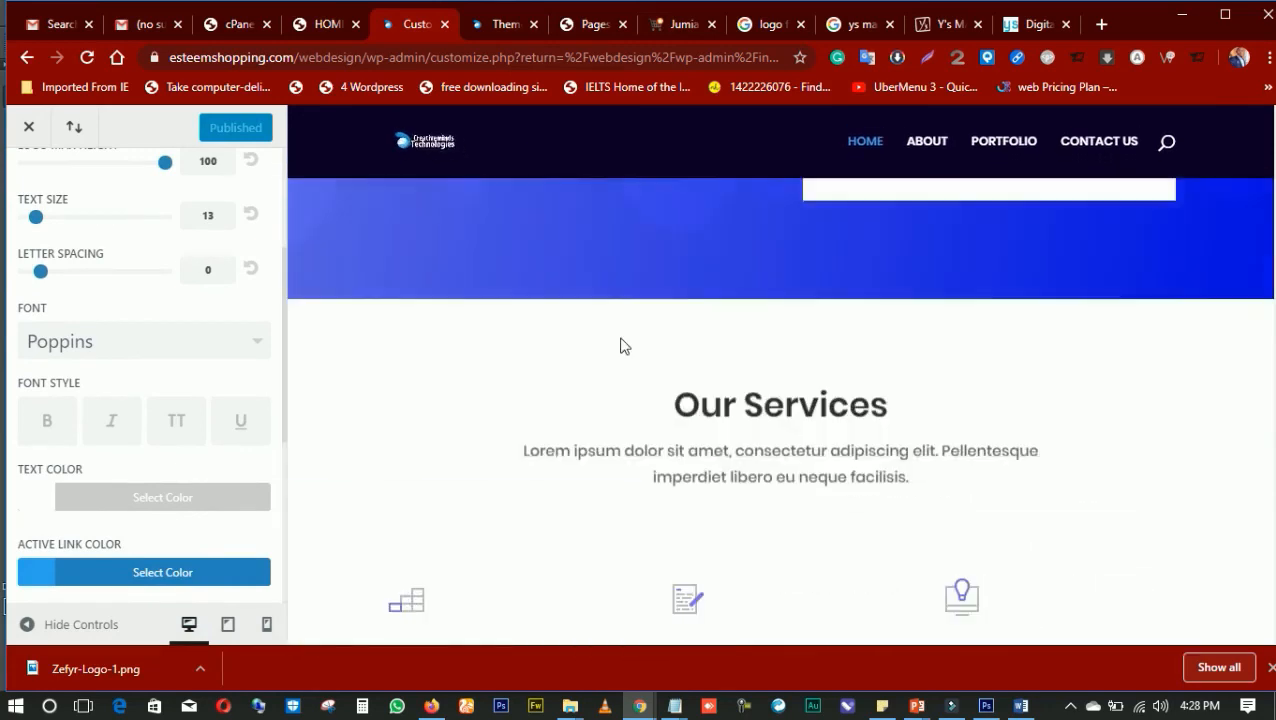
{"action": "scroll", "coordinate": [617, 333], "scroll_direction": "up", "scroll_amount": 3}
{"action": "scroll", "coordinate": [617, 330], "scroll_direction": "up", "scroll_amount": 3}
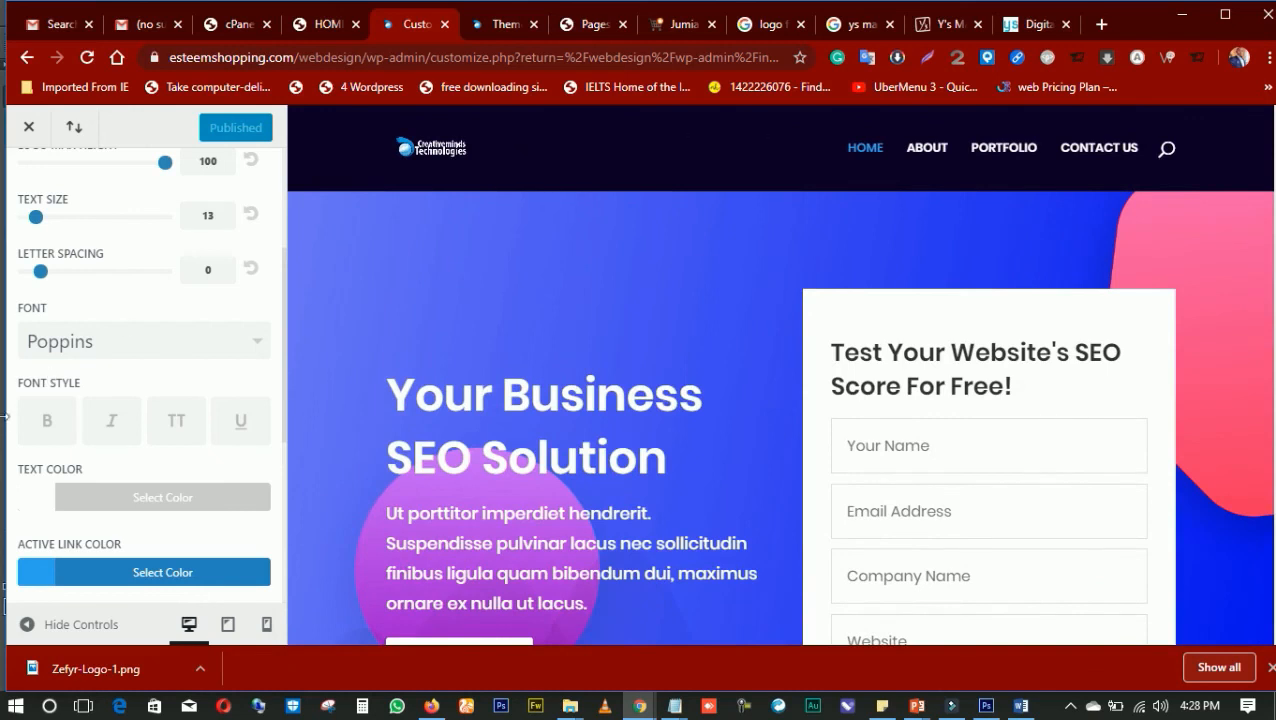
{"action": "scroll", "coordinate": [80, 415], "scroll_direction": "down", "scroll_amount": 2}
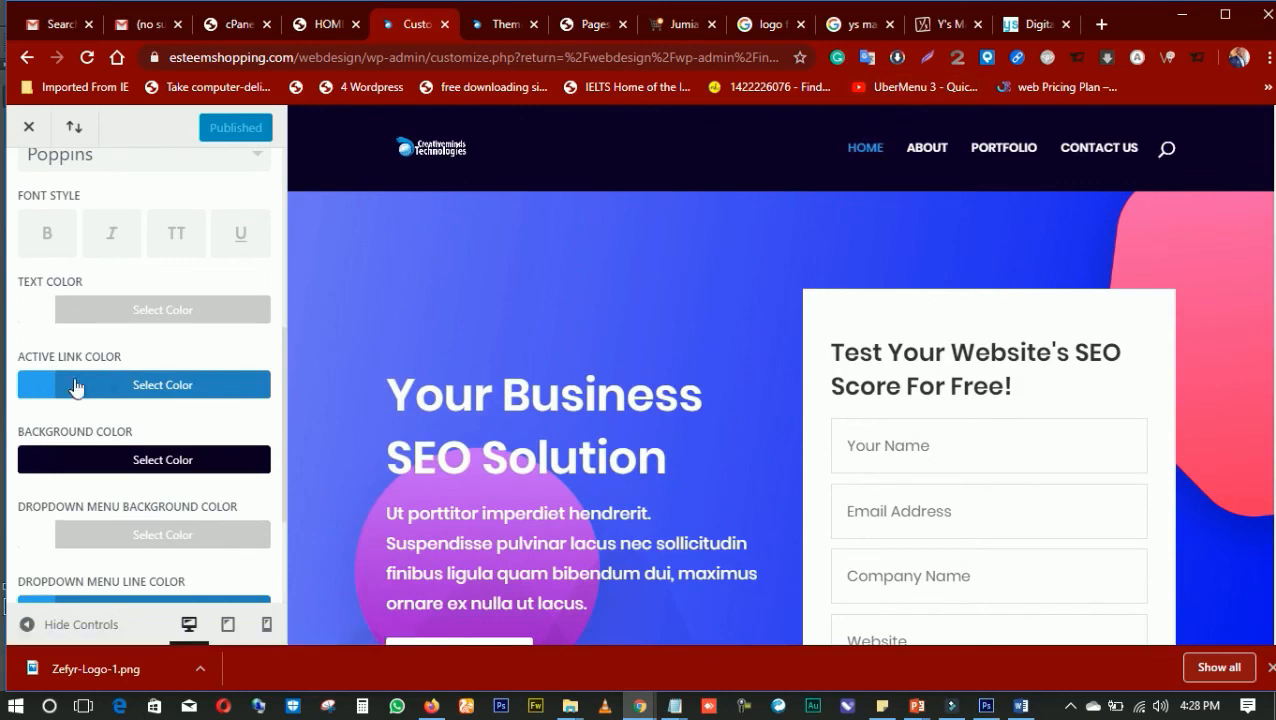
{"action": "scroll", "coordinate": [135, 432], "scroll_direction": "down", "scroll_amount": 1}
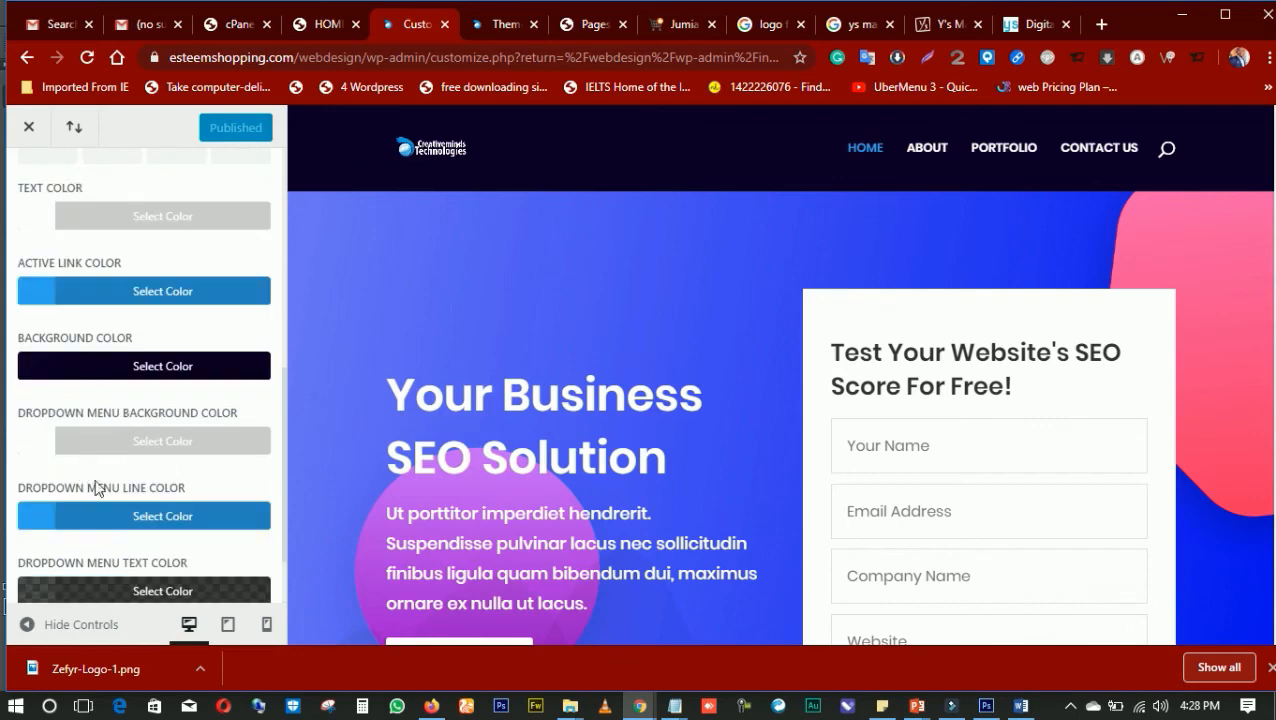
{"action": "scroll", "coordinate": [125, 485], "scroll_direction": "down", "scroll_amount": 1}
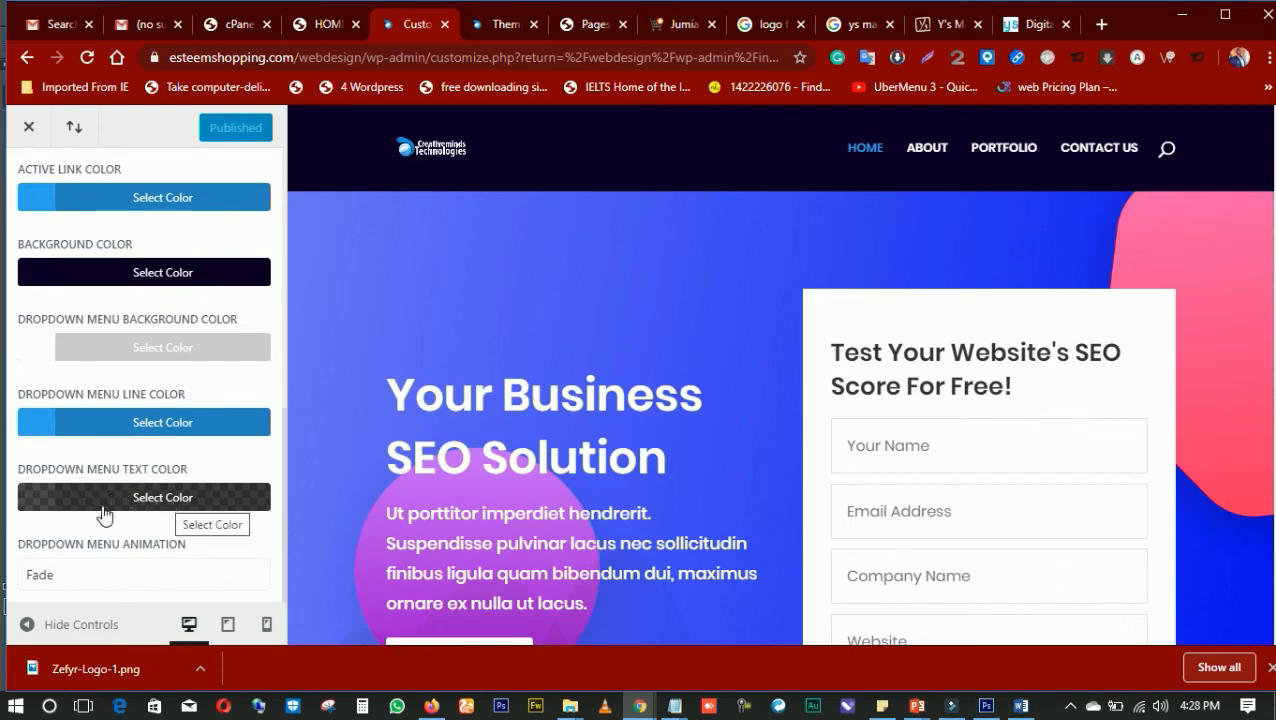
{"action": "scroll", "coordinate": [188, 284], "scroll_direction": "up", "scroll_amount": 6}
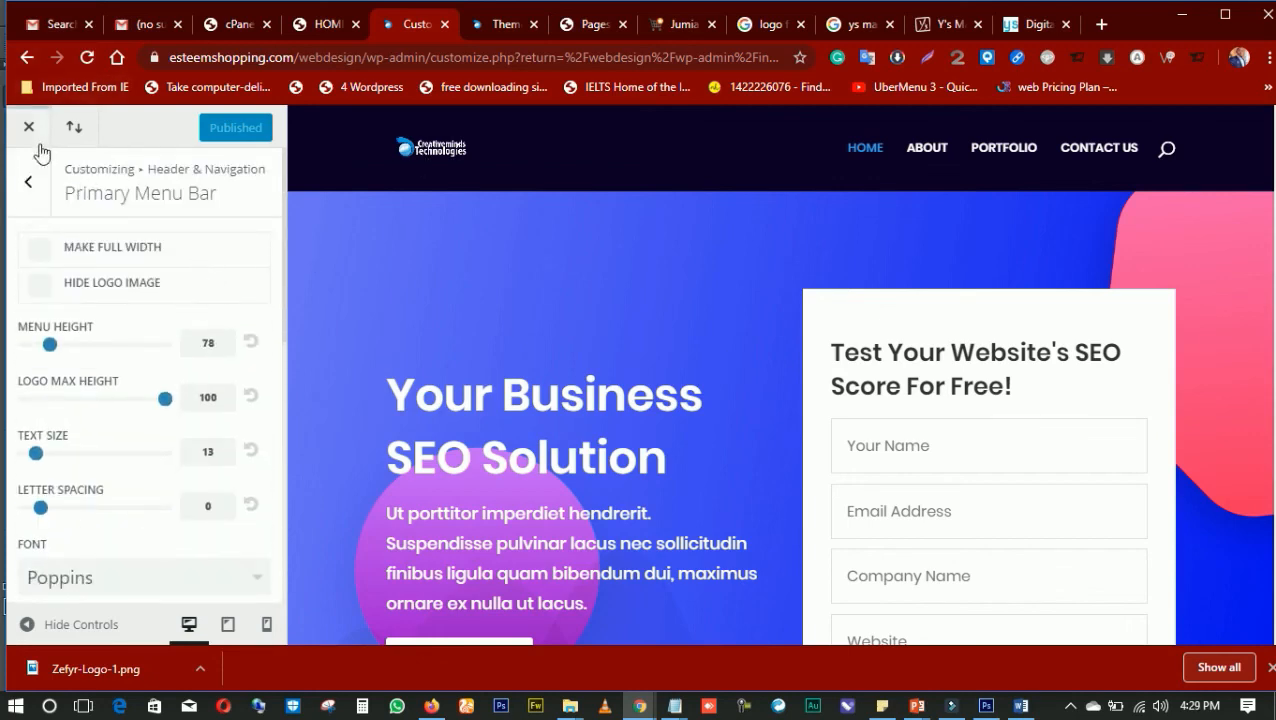
{"action": "left_click", "coordinate": [598, 28]}
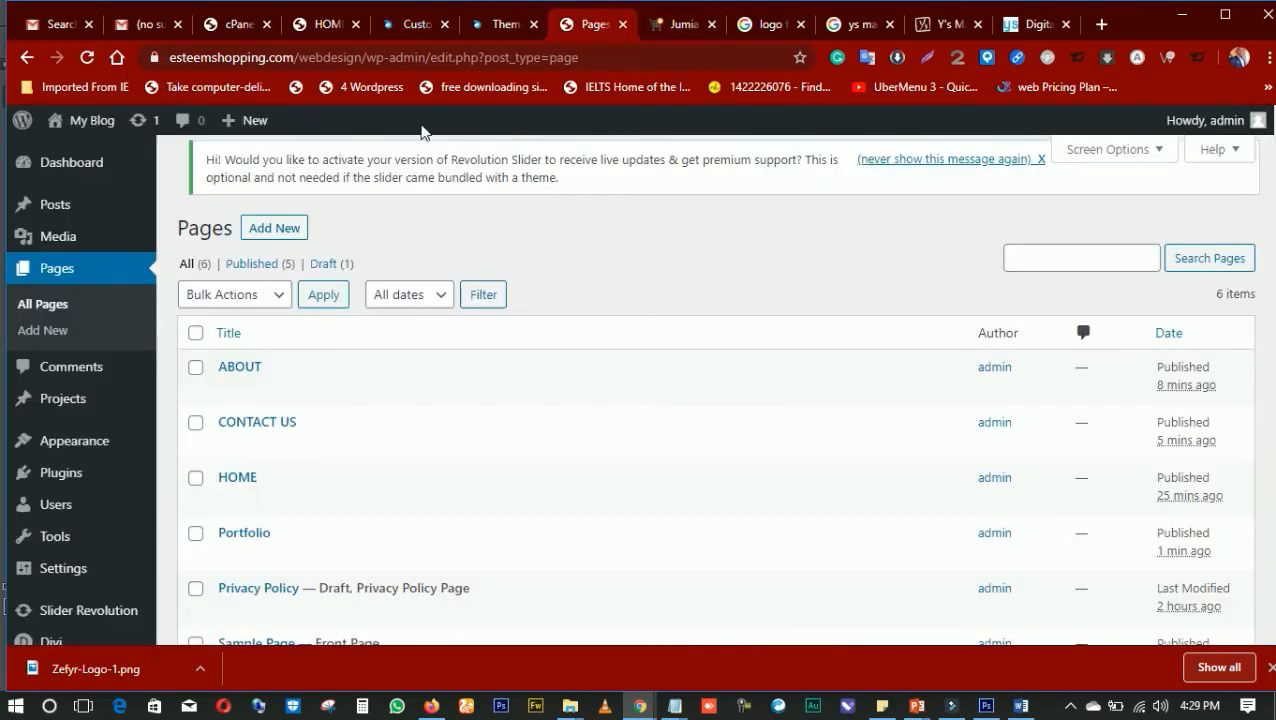
{"action": "left_click", "coordinate": [503, 29]}
{"action": "left_click", "coordinate": [424, 27]}
{"action": "left_click", "coordinate": [479, 24]}
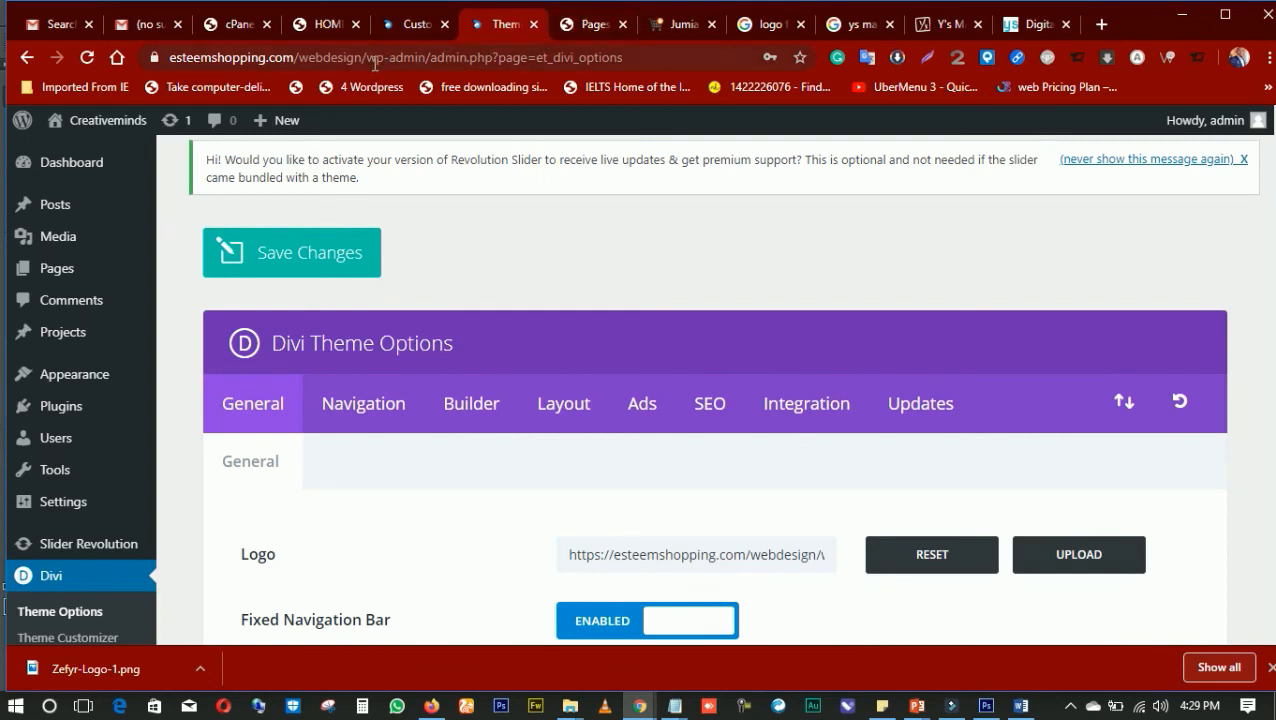
{"action": "left_click_drag", "start_coordinate": [395, 62], "coordinate": [124, 66]}
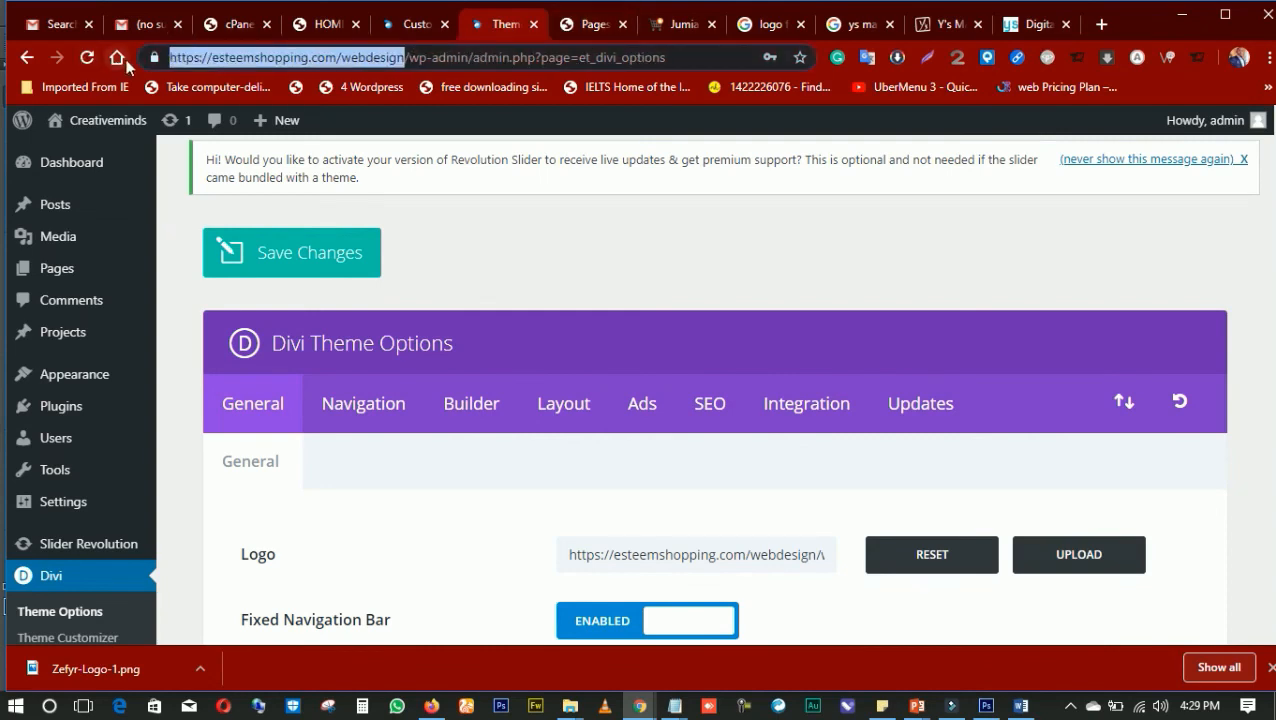
{"action": "key", "text": "ctrl+c"}
{"action": "left_click", "coordinate": [1101, 24]}
{"action": "key", "text": "ctrl+v"}
{"action": "key", "text": "ctrl+v"}
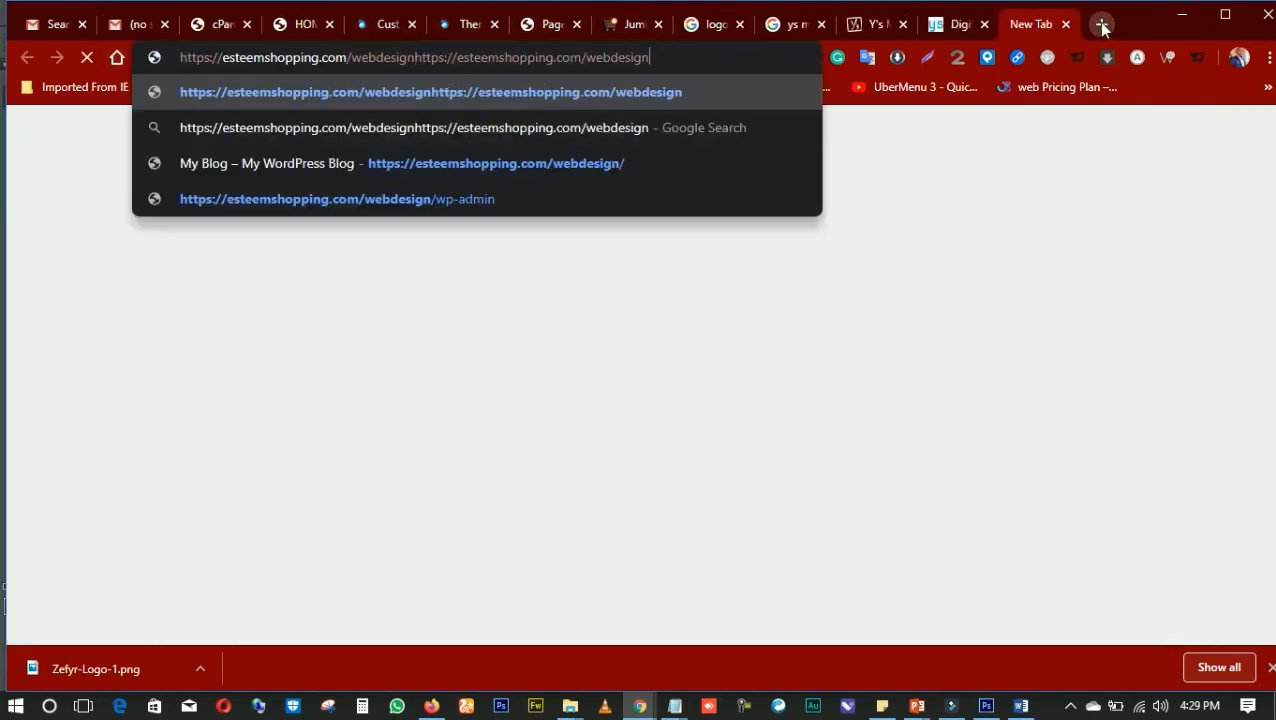
{"action": "key", "text": "BackSpace"}
{"action": "key", "text": "BackSpace"}
{"action": "key", "text": "BackSpace"}
{"action": "key", "text": "BackSpace"}
{"action": "key", "text": "BackSpace"}
{"action": "key", "text": "BackSpace"}
{"action": "key", "text": "BackSpace"}
{"action": "key", "text": "BackSpace"}
{"action": "key", "text": "BackSpace"}
{"action": "key", "text": "BackSpace"}
{"action": "key", "text": "BackSpace"}
{"action": "key", "text": "BackSpace"}
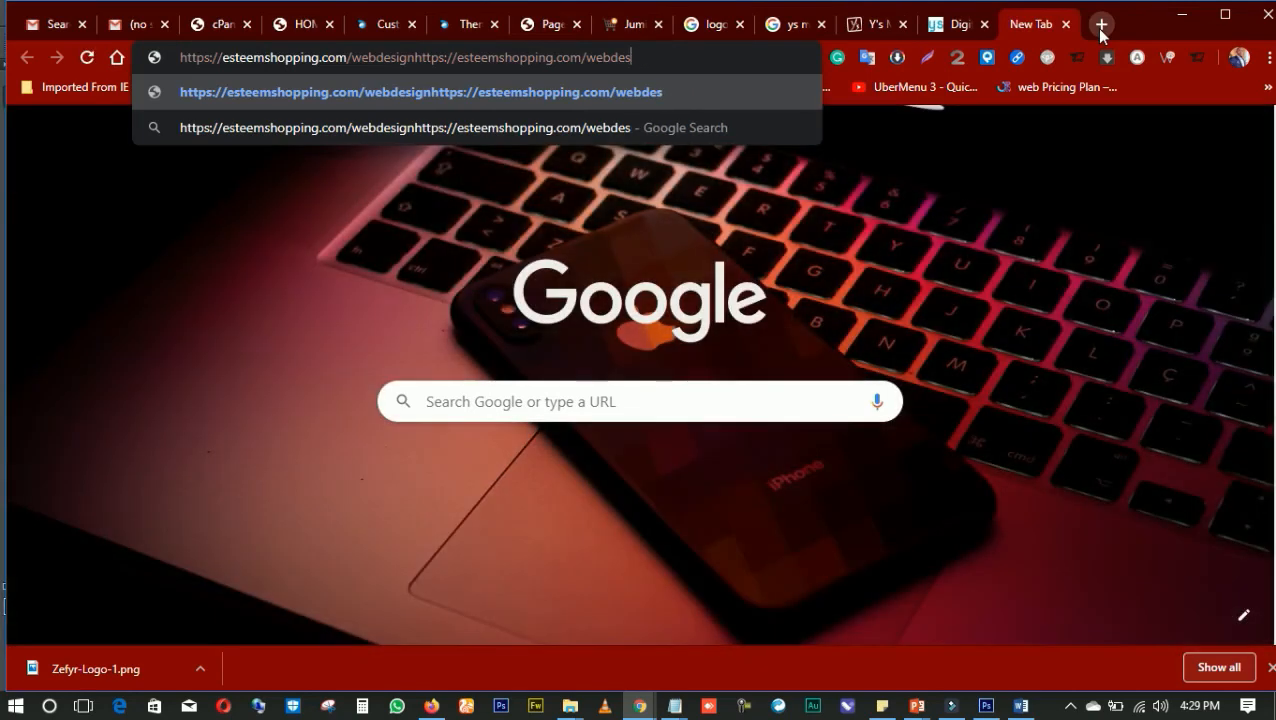
{"action": "key", "text": "BackSpace"}
{"action": "key", "text": "BackSpace"}
{"action": "key", "text": "BackSpace"}
{"action": "key", "text": "BackSpace"}
{"action": "key", "text": "BackSpace"}
{"action": "key", "text": "BackSpace"}
{"action": "key", "text": "BackSpace"}
{"action": "key", "text": "BackSpace"}
{"action": "key", "text": "BackSpace"}
{"action": "key", "text": "BackSpace"}
{"action": "key", "text": "BackSpace"}
{"action": "key", "text": "BackSpace"}
{"action": "key", "text": "BackSpace"}
{"action": "key", "text": "BackSpace"}
{"action": "key", "text": "BackSpace"}
{"action": "key", "text": "BackSpace"}
{"action": "key", "text": "BackSpace"}
{"action": "key", "text": "BackSpace"}
{"action": "key", "text": "BackSpace"}
{"action": "key", "text": "BackSpace"}
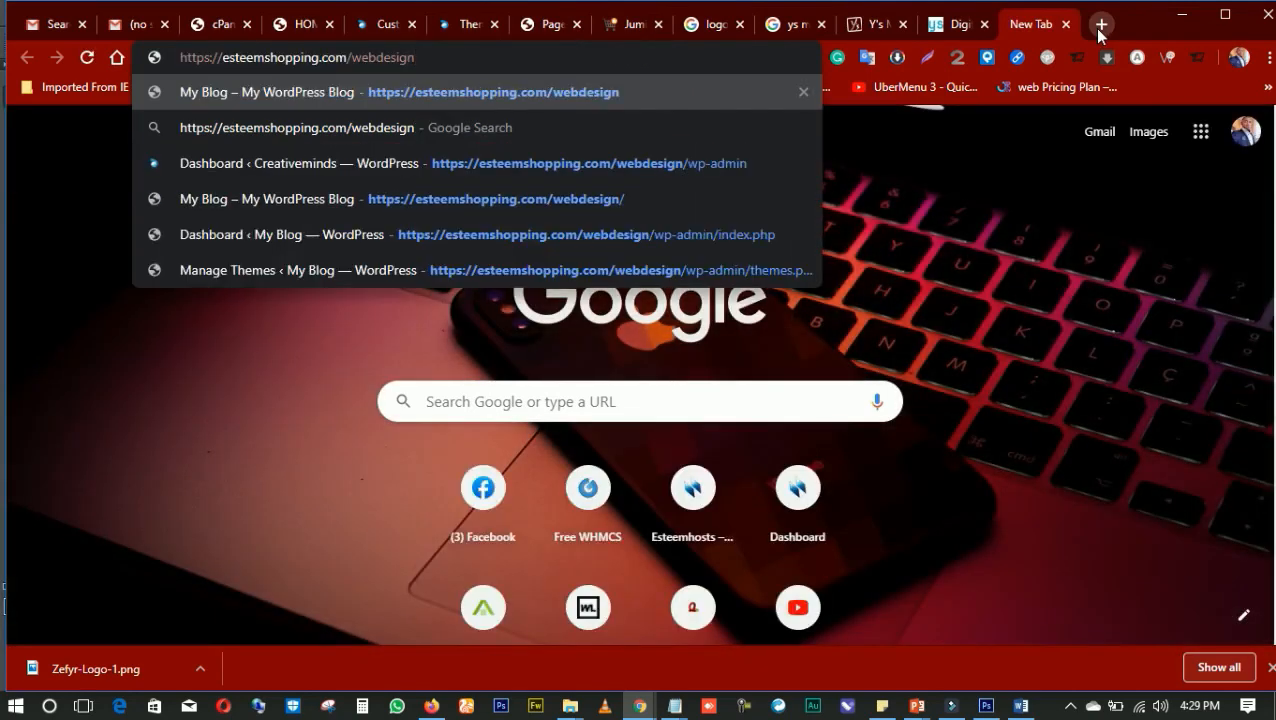
{"action": "key", "text": "Return"}
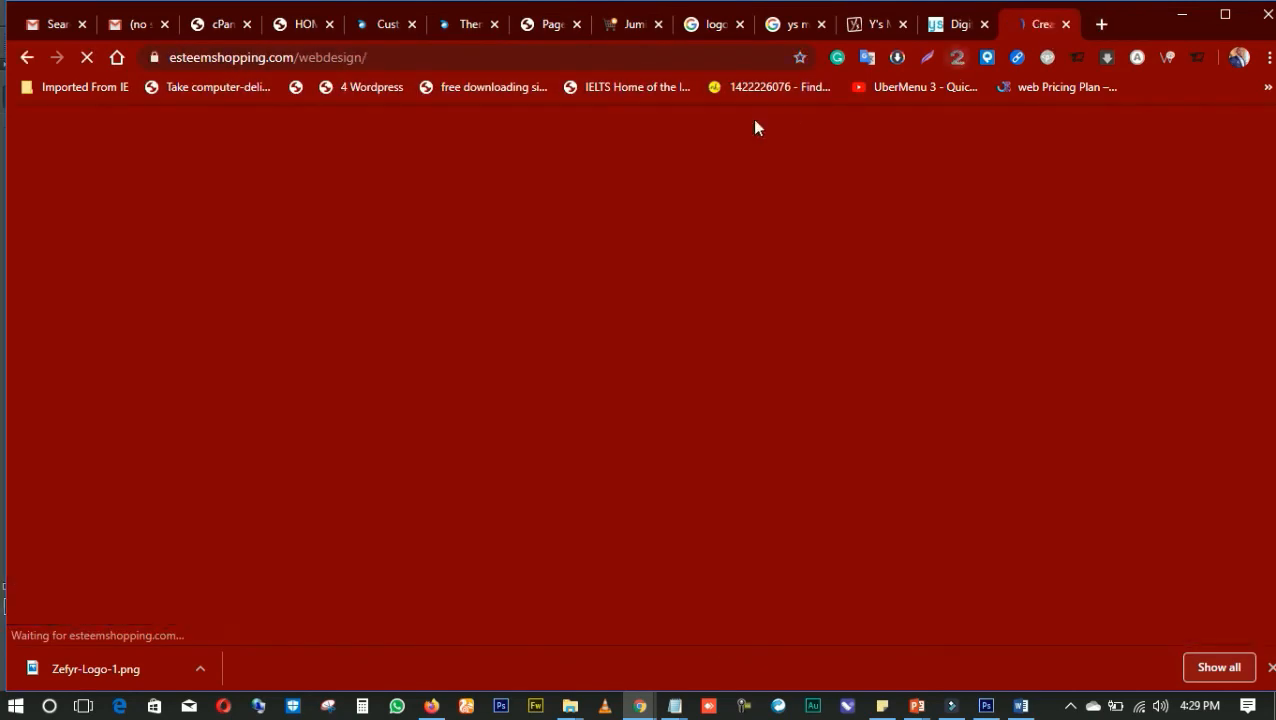